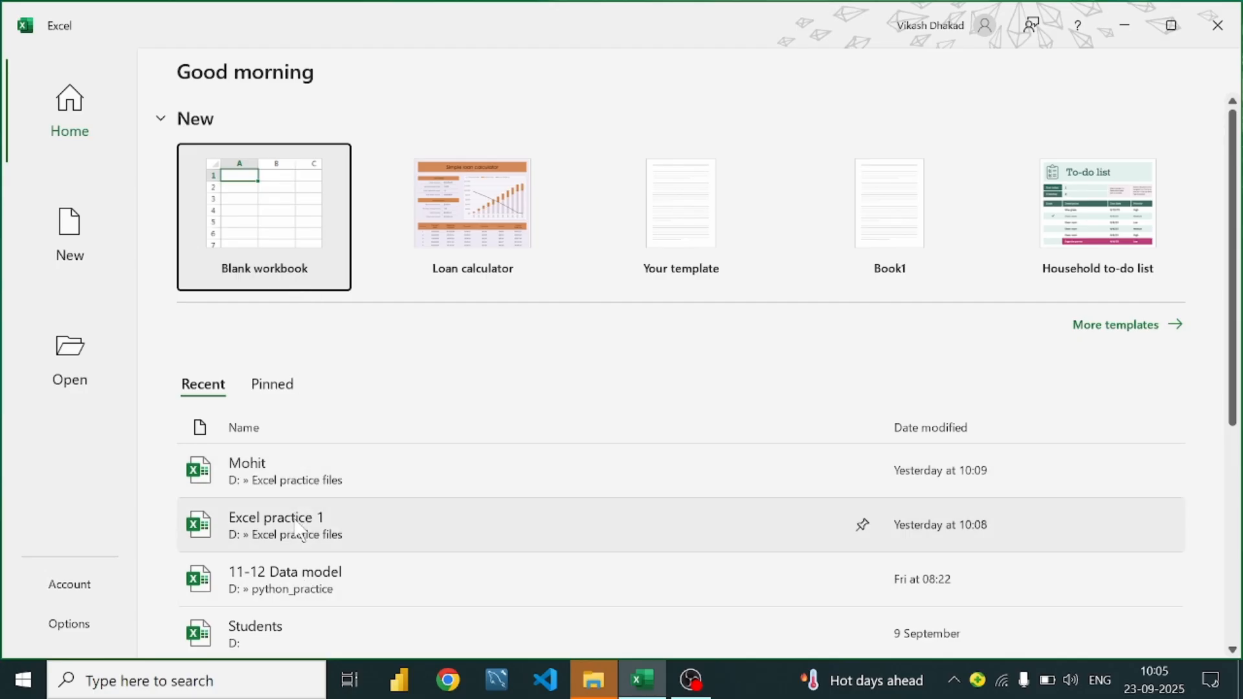
Open the Mohit workbook on its Vikas sheet and select K1 beside the sales table's header row
{"action": "left_click", "coordinate": [274, 461]}
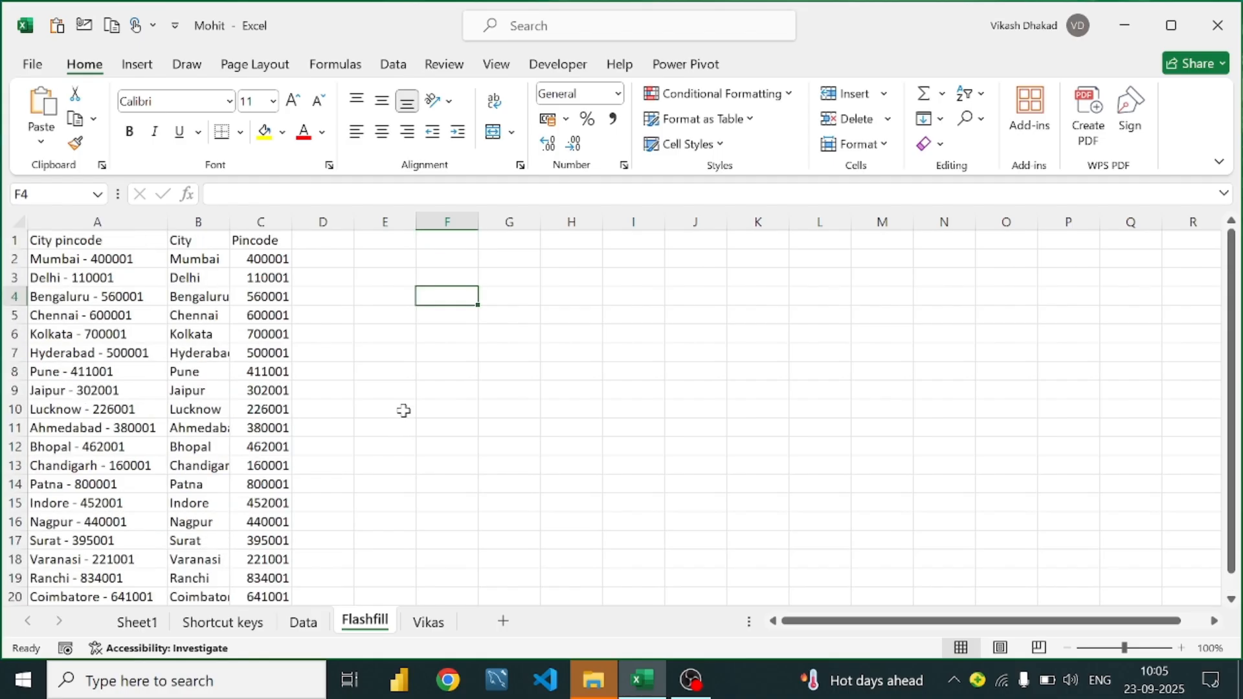
{"action": "left_click", "coordinate": [424, 623]}
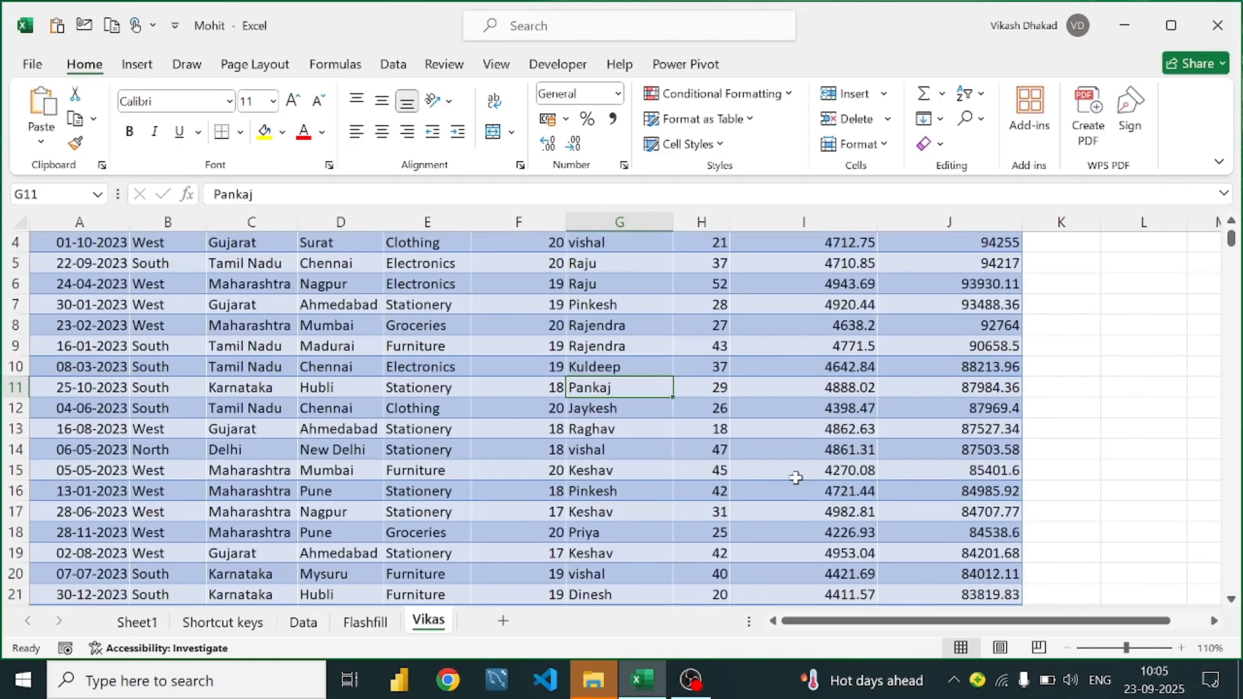
{"action": "scroll", "coordinate": [795, 453], "scroll_direction": "up", "scroll_amount": 1}
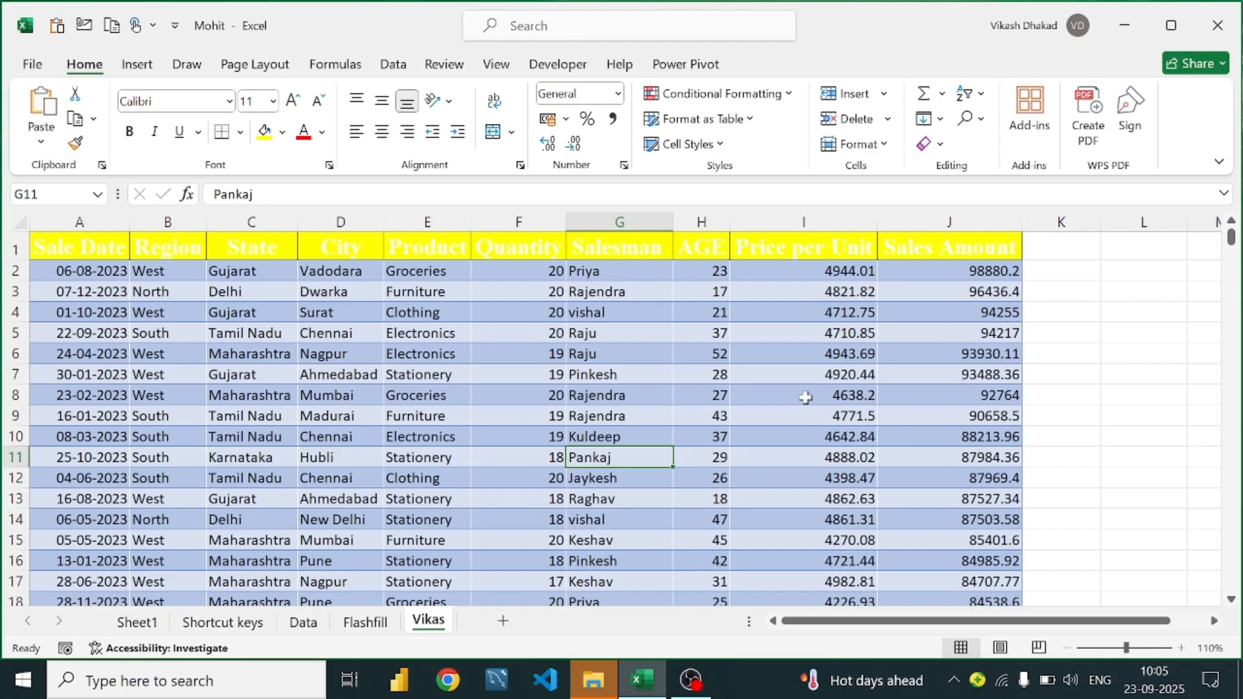
{"action": "scroll", "coordinate": [805, 398], "scroll_direction": "down", "scroll_amount": 2}
{"action": "scroll", "coordinate": [1096, 270], "scroll_direction": "up", "scroll_amount": 2}
{"action": "left_click", "coordinate": [1088, 267]}
{"action": "scroll", "coordinate": [1083, 267], "scroll_direction": "up", "scroll_amount": 2}
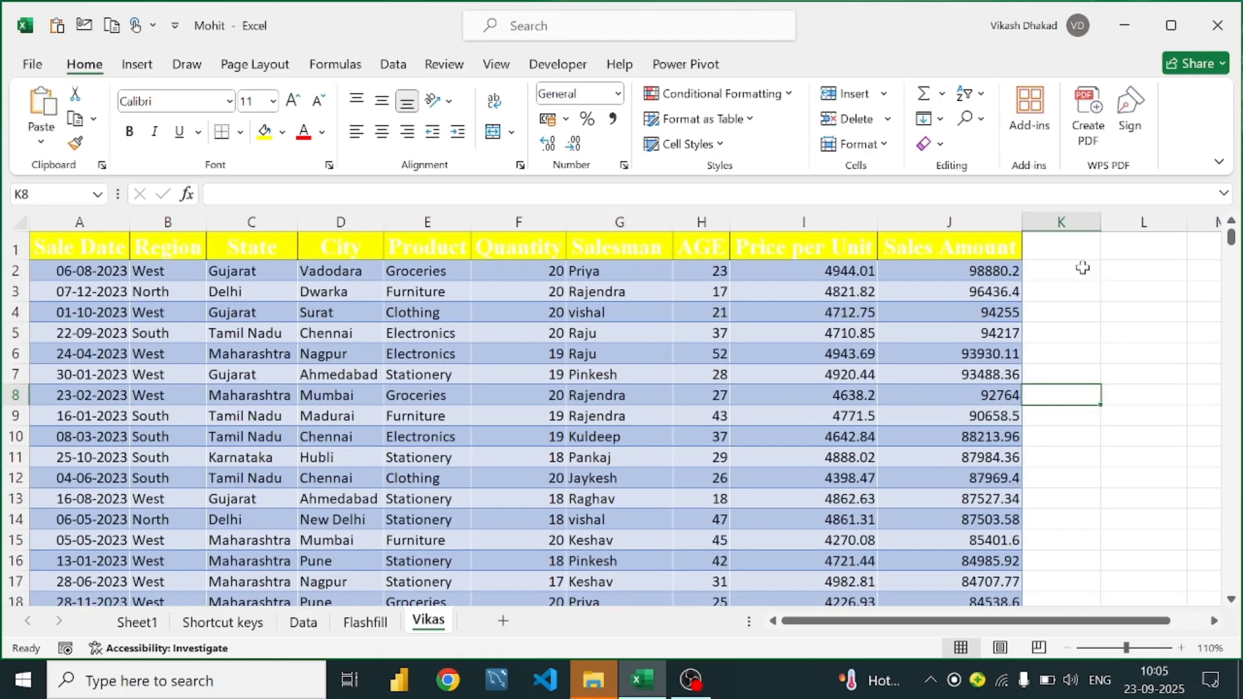
{"action": "left_click", "coordinate": [1068, 252]}
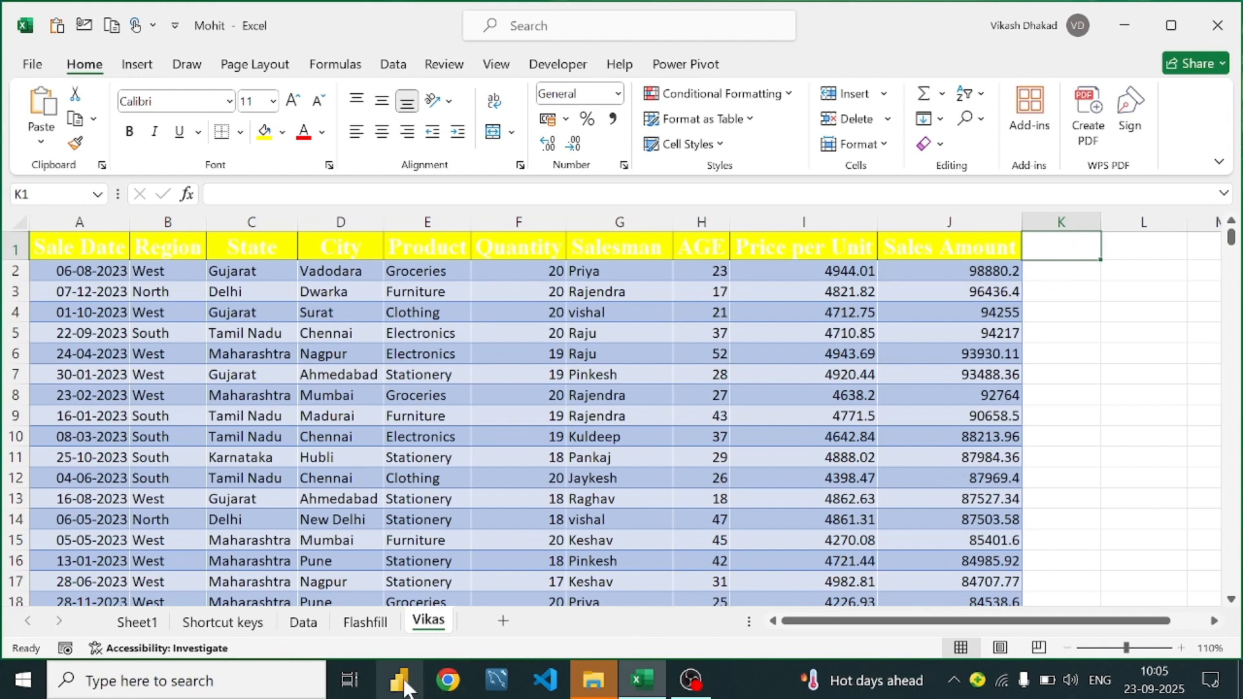
Open File Explorer and navigate to Local Disk (D:)
{"action": "left_click", "coordinate": [582, 685]}
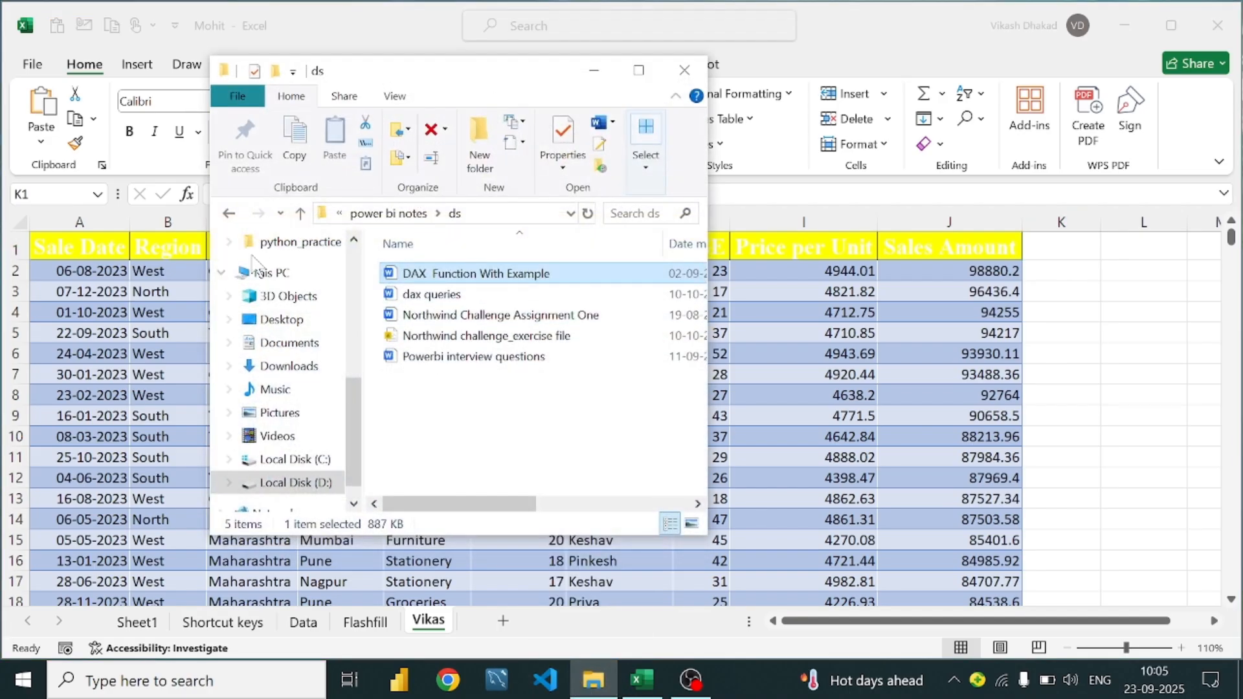
{"action": "left_click", "coordinate": [226, 216]}
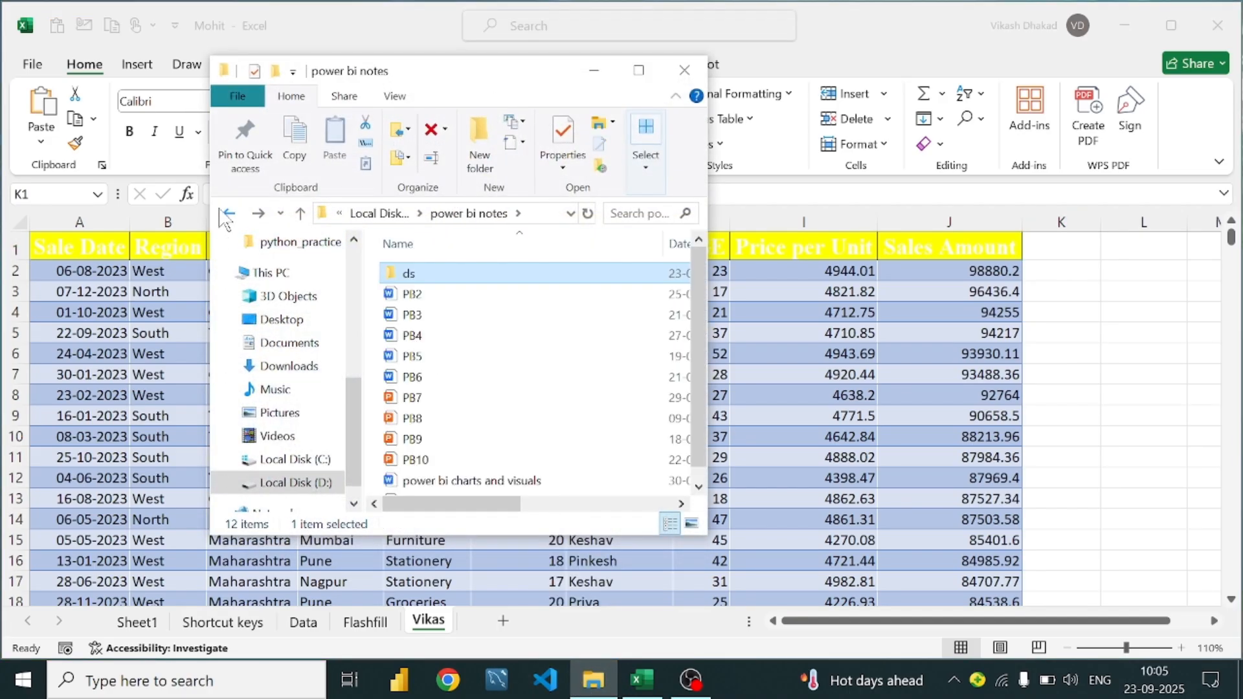
{"action": "left_click", "coordinate": [226, 214]}
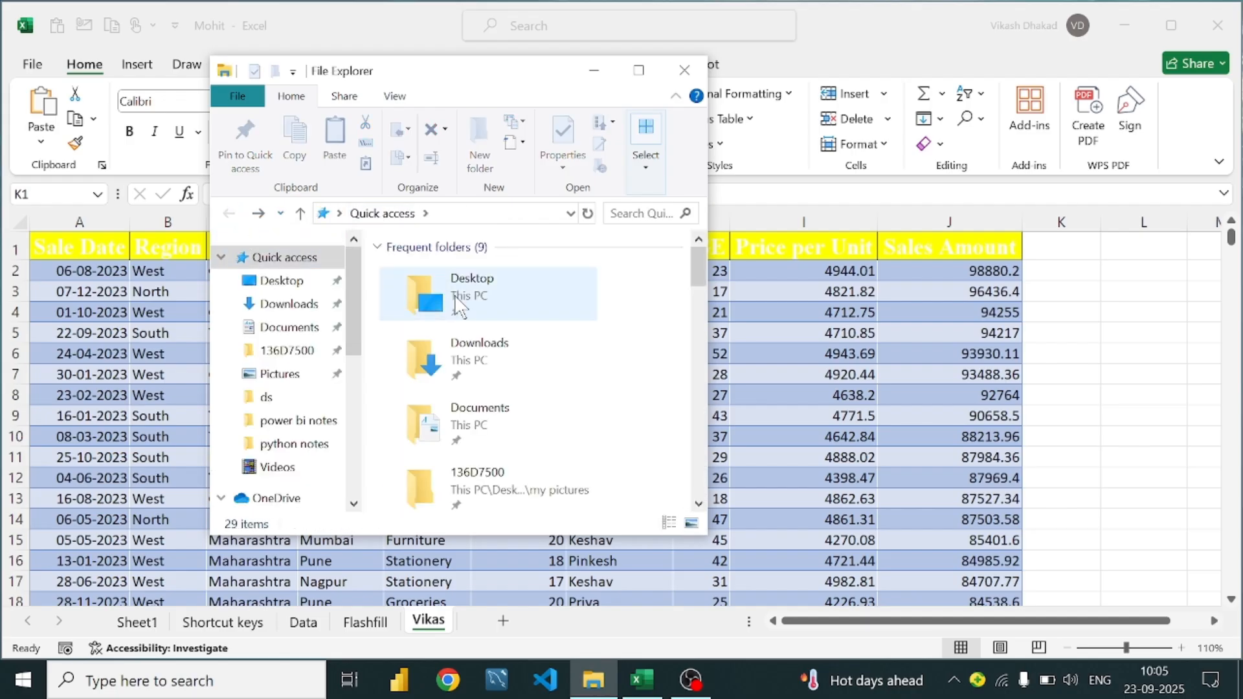
{"action": "scroll", "coordinate": [540, 382], "scroll_direction": "down", "scroll_amount": 5}
{"action": "scroll", "coordinate": [268, 414], "scroll_direction": "down", "scroll_amount": 5}
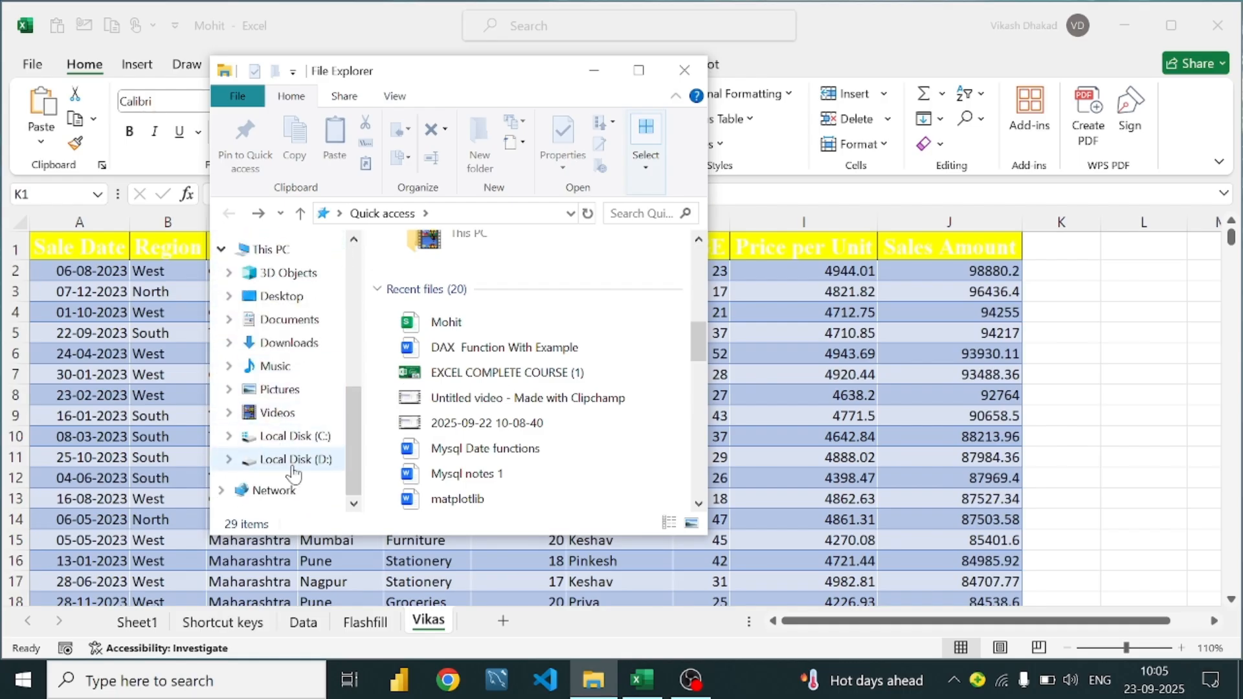
{"action": "left_click", "coordinate": [290, 459]}
Open the Excel practice files folder and the Excel_Formulas_with_Examples_Complete document
{"action": "scroll", "coordinate": [495, 337], "scroll_direction": "down", "scroll_amount": 5}
{"action": "scroll", "coordinate": [492, 320], "scroll_direction": "down", "scroll_amount": 10}
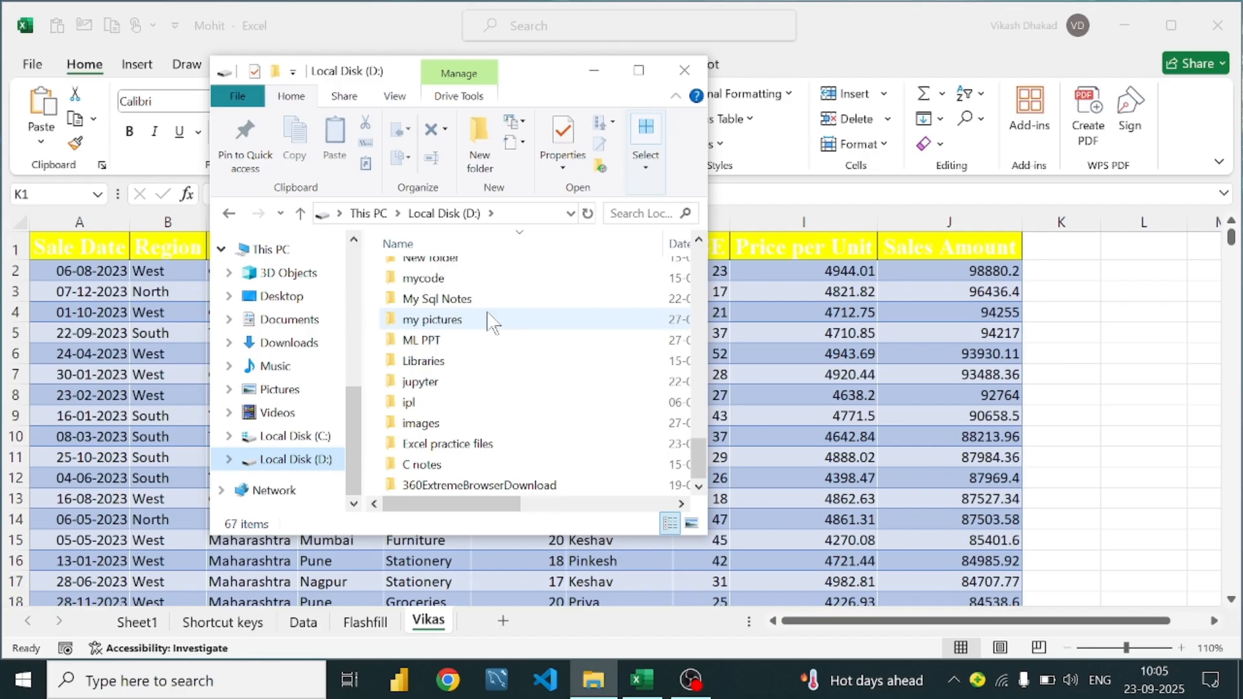
{"action": "mouse_move", "coordinate": [492, 320]}
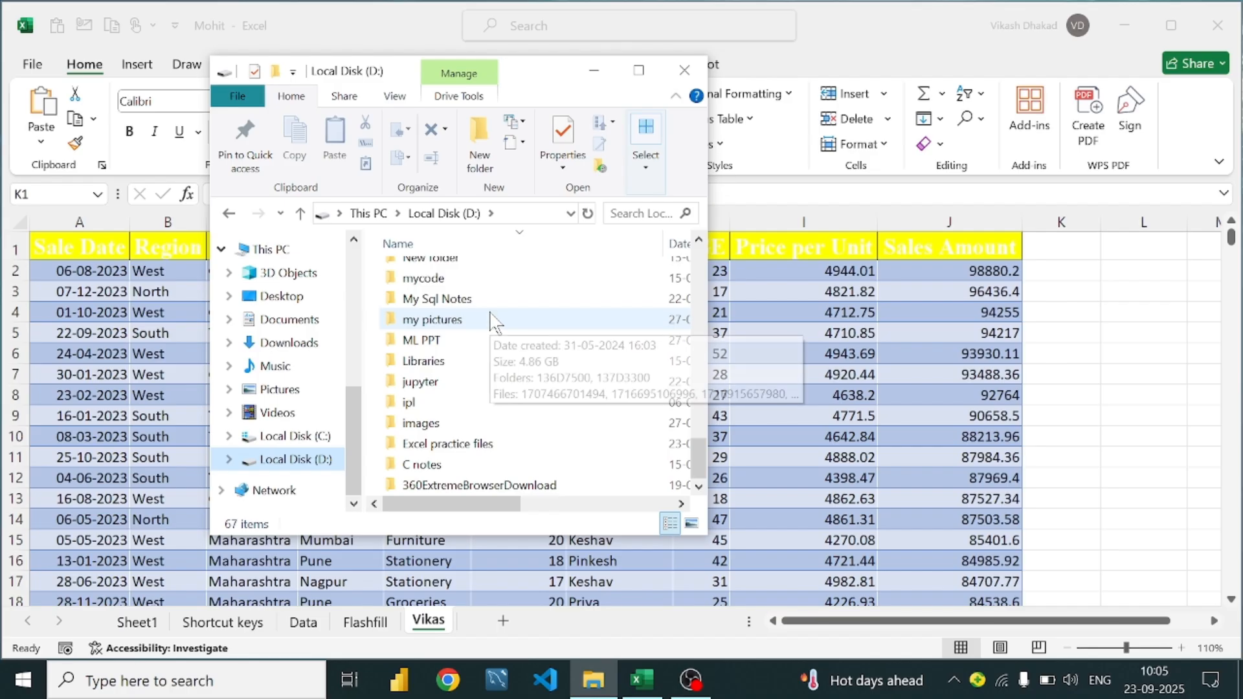
{"action": "scroll", "coordinate": [492, 320], "scroll_direction": "up", "scroll_amount": 3}
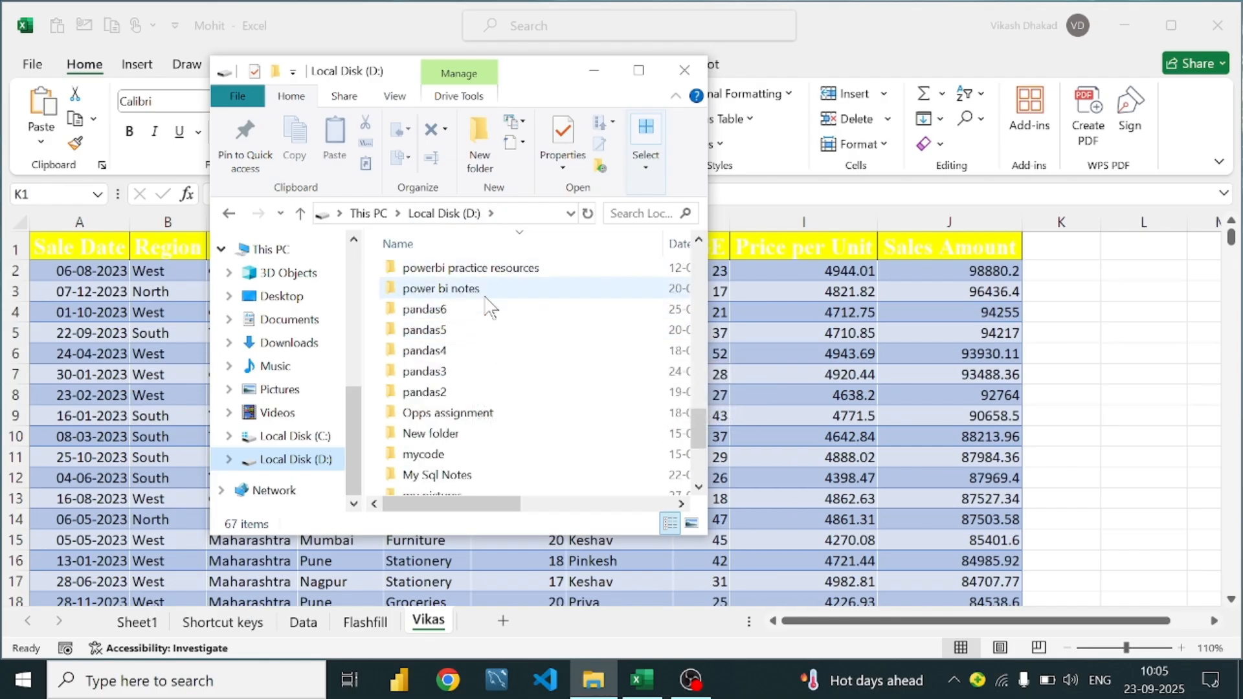
{"action": "scroll", "coordinate": [457, 405], "scroll_direction": "down", "scroll_amount": 3}
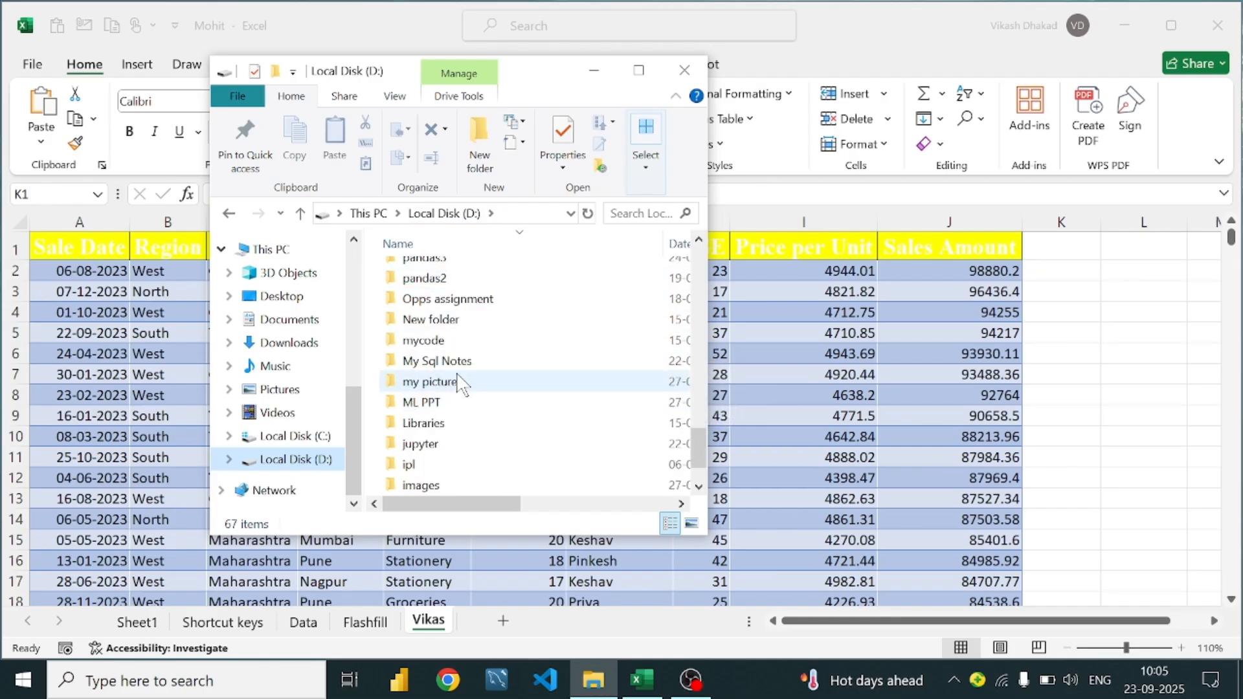
{"action": "scroll", "coordinate": [464, 375], "scroll_direction": "up", "scroll_amount": 5}
{"action": "scroll", "coordinate": [462, 373], "scroll_direction": "down", "scroll_amount": 5}
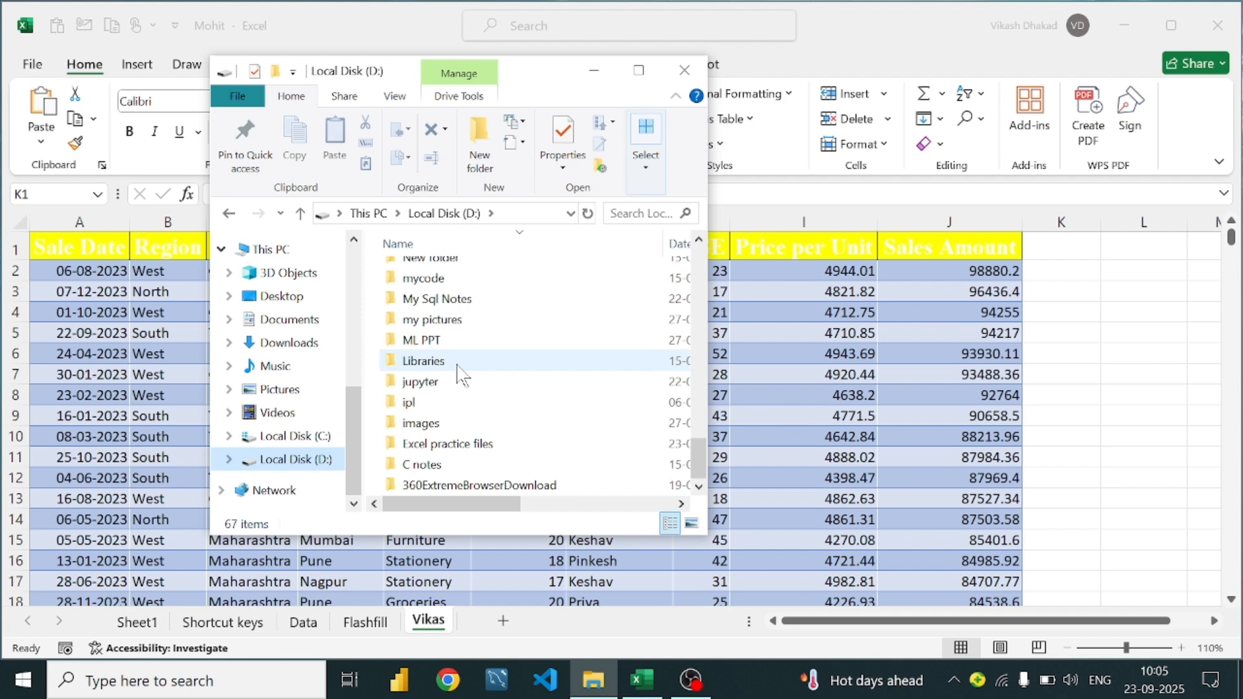
{"action": "double_click", "coordinate": [477, 445]}
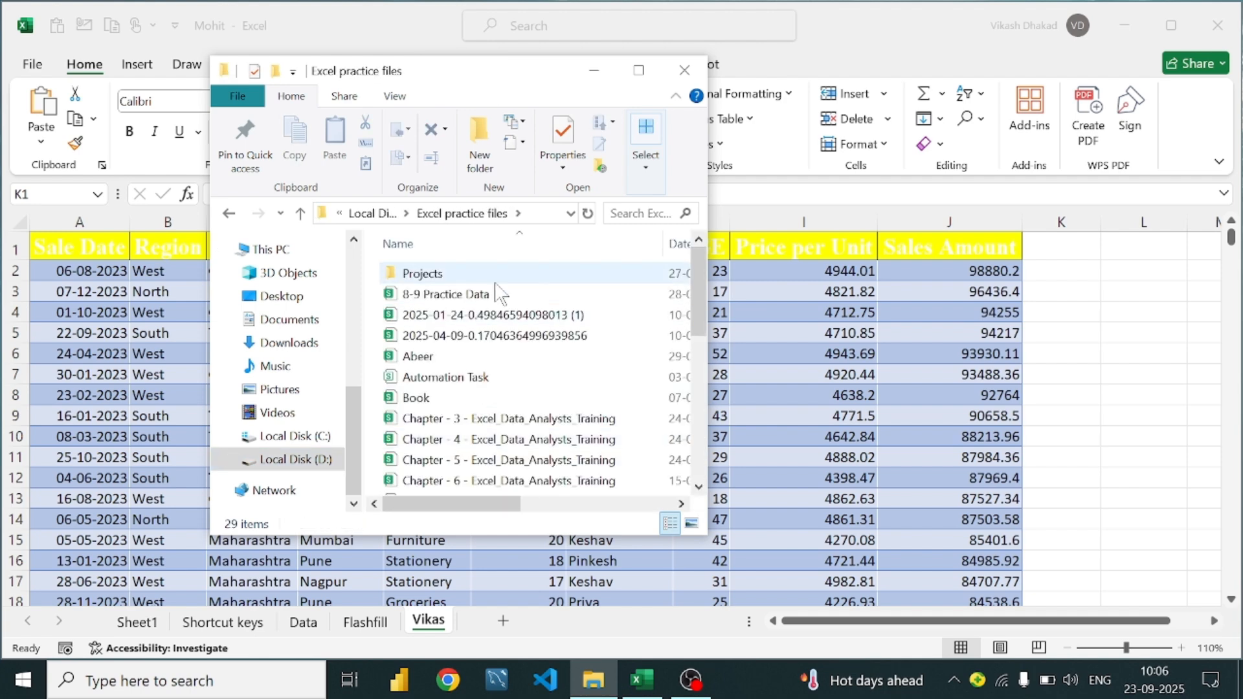
{"action": "scroll", "coordinate": [471, 388], "scroll_direction": "down", "scroll_amount": 5}
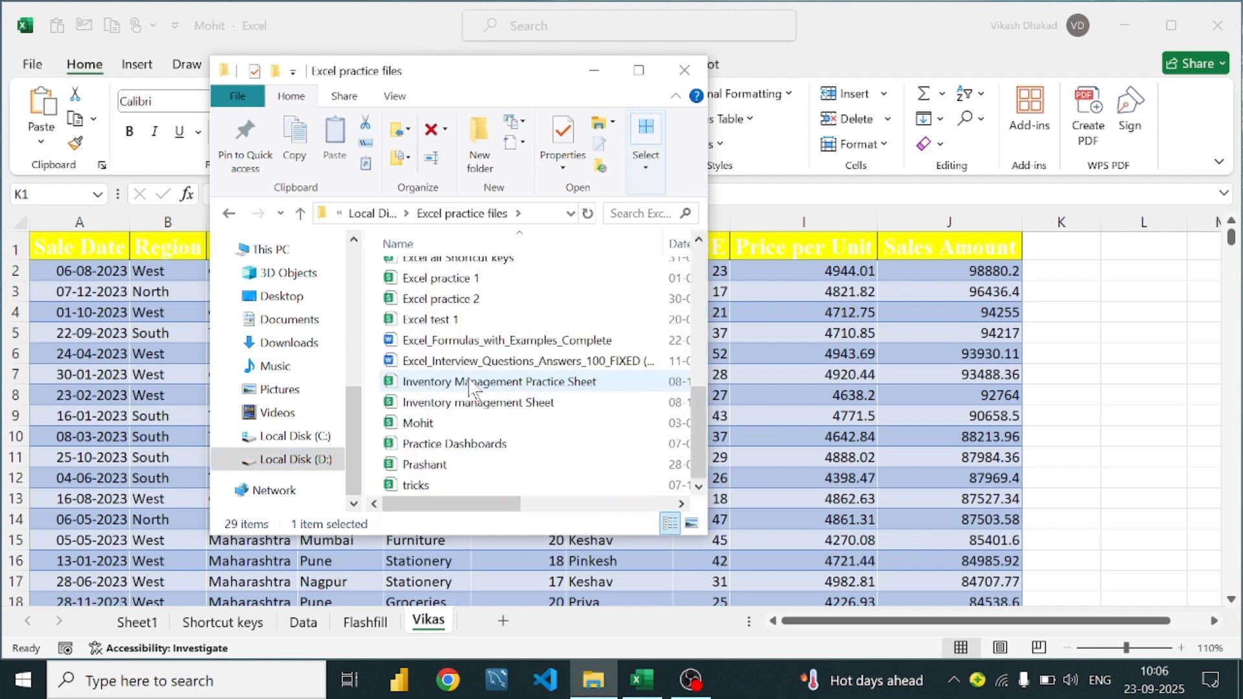
{"action": "double_click", "coordinate": [475, 341]}
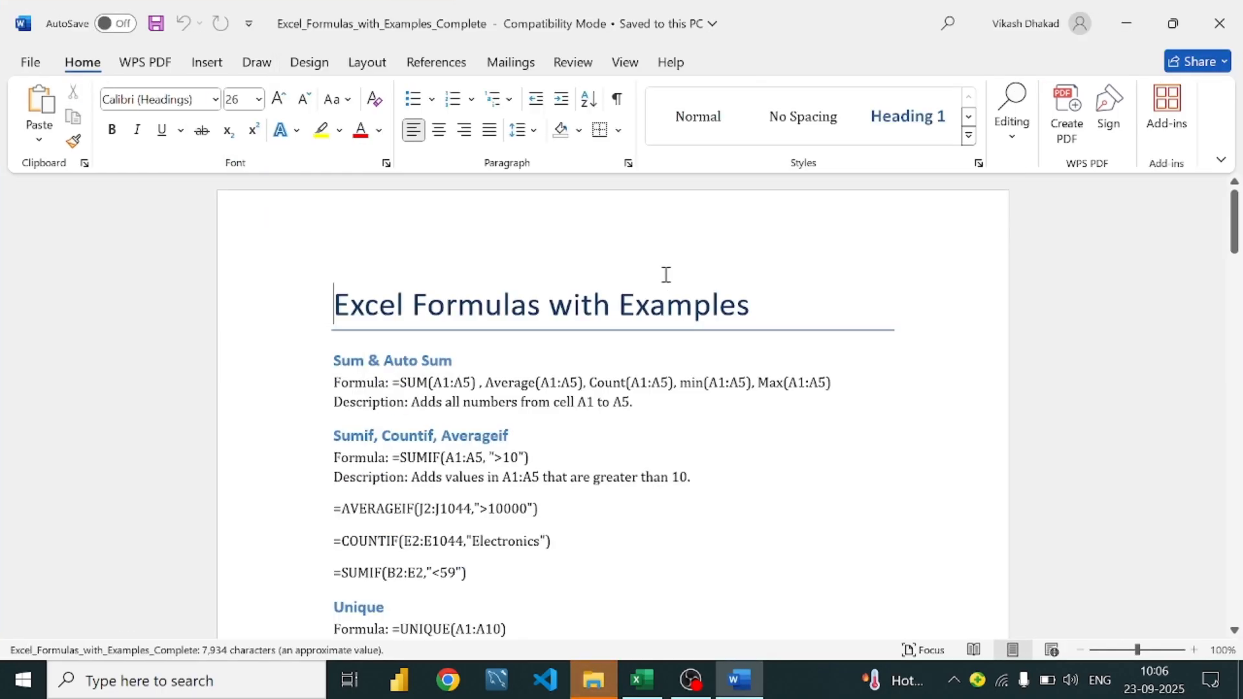
Scroll through the Word formula guide to the Product and Sumproduct entries
{"action": "scroll", "coordinate": [477, 300], "scroll_direction": "down", "scroll_amount": 3}
{"action": "scroll", "coordinate": [444, 268], "scroll_direction": "up", "scroll_amount": 1}
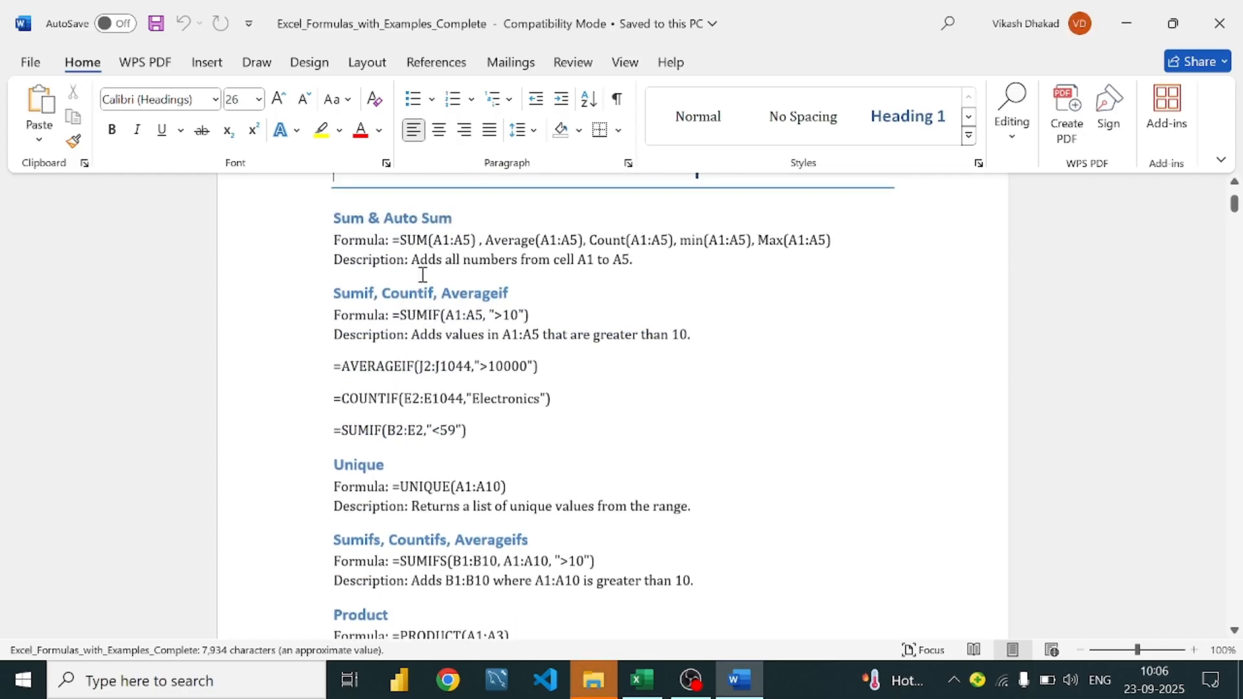
{"action": "scroll", "coordinate": [533, 312], "scroll_direction": "down", "scroll_amount": 2}
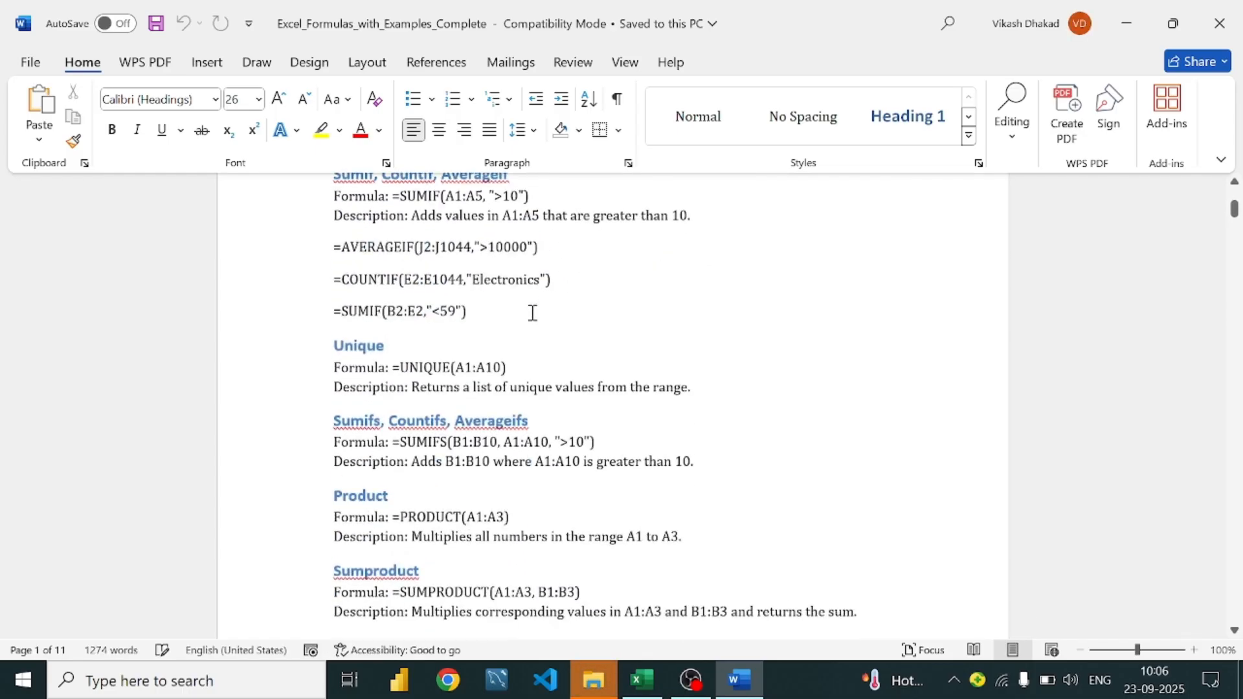
{"action": "scroll", "coordinate": [453, 328], "scroll_direction": "up", "scroll_amount": 1}
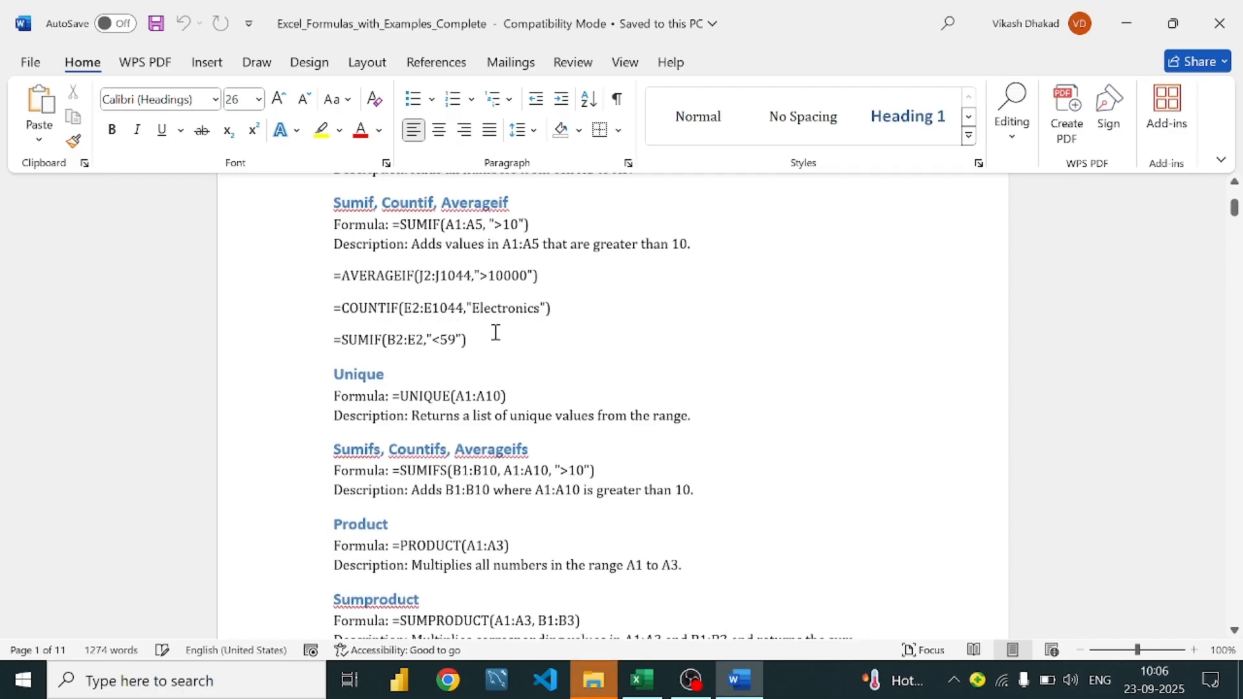
{"action": "scroll", "coordinate": [494, 333], "scroll_direction": "up", "scroll_amount": 1}
{"action": "scroll", "coordinate": [492, 304], "scroll_direction": "down", "scroll_amount": 1}
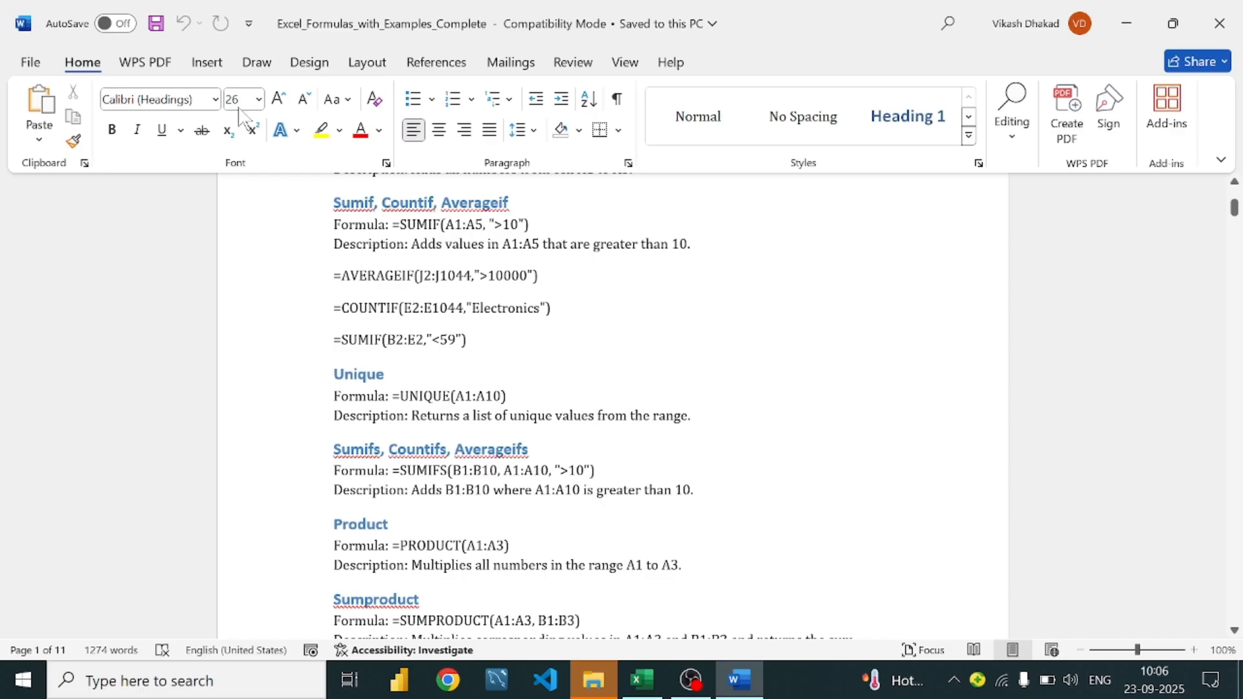
Back in Excel, start a SUMIFS in L3 with sum range J2:J1044
{"action": "left_click", "coordinate": [1142, 23]}
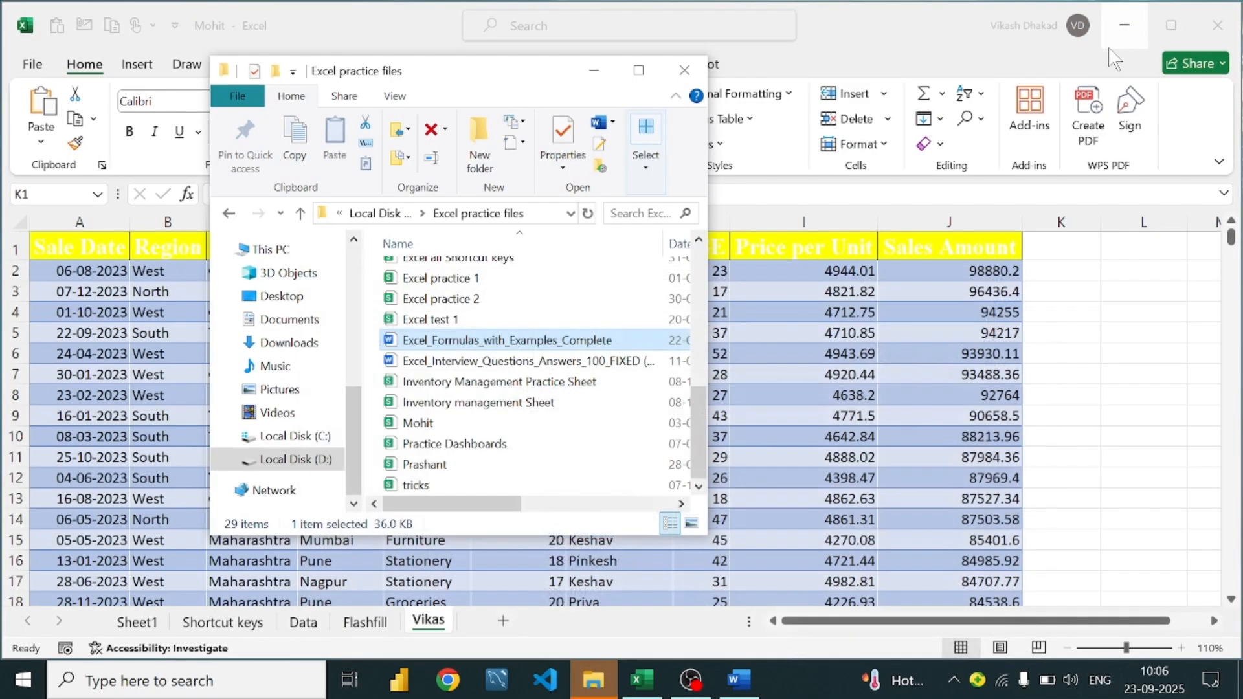
{"action": "left_click", "coordinate": [593, 70]}
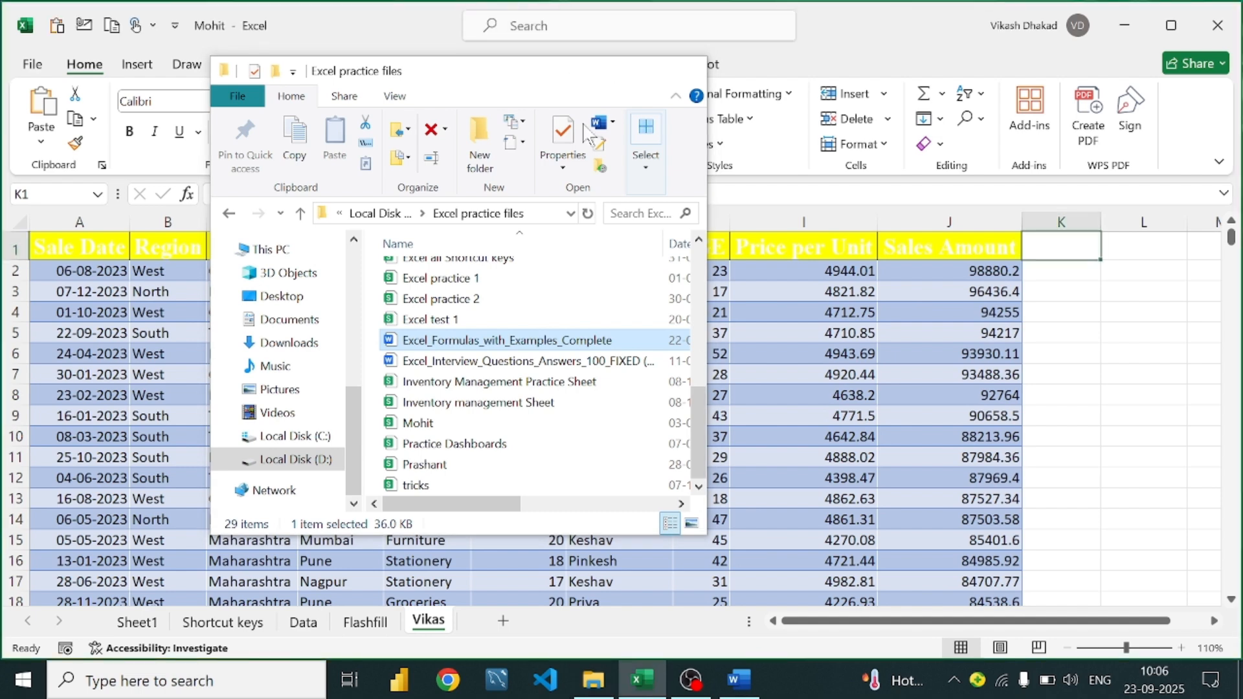
{"action": "left_click", "coordinate": [1127, 291]}
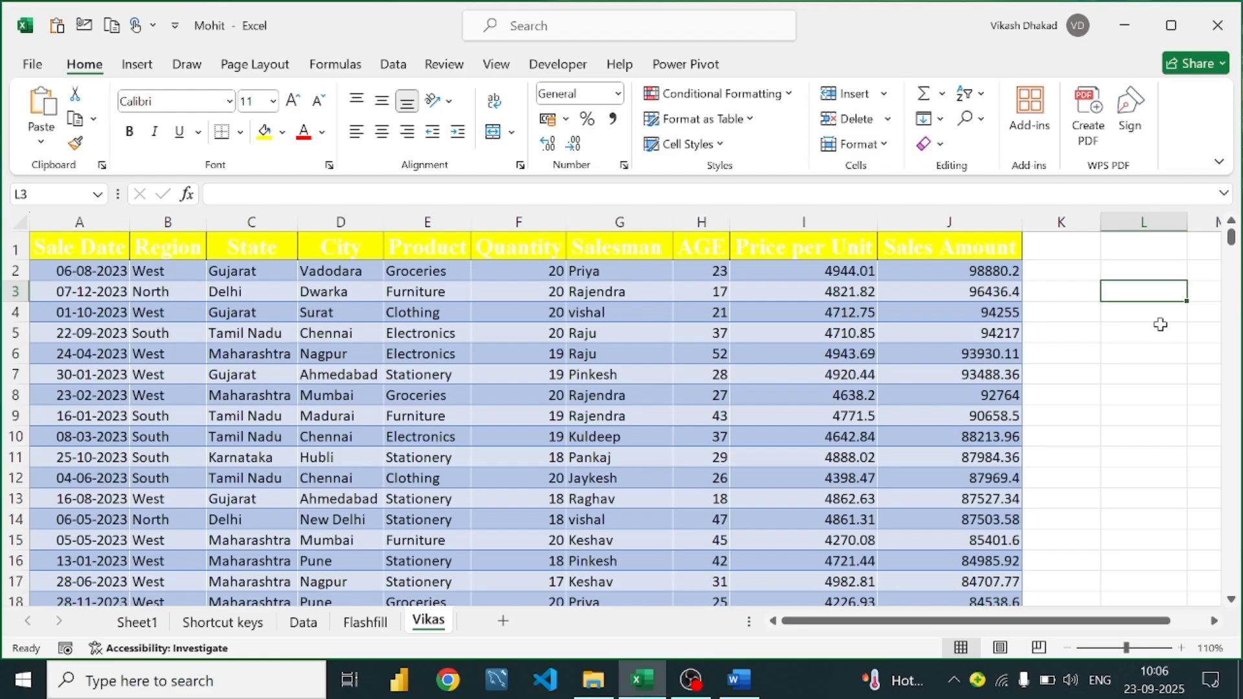
{"action": "type", "text": "=su"}
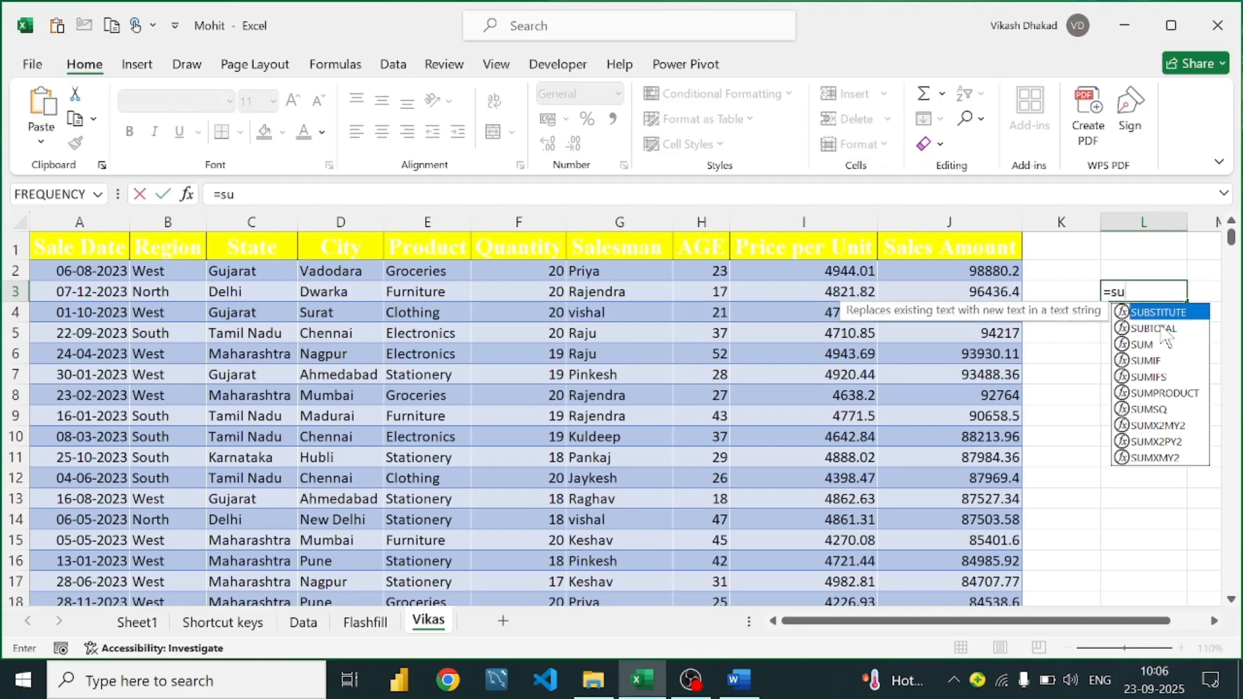
{"action": "type", "text": "mifs"}
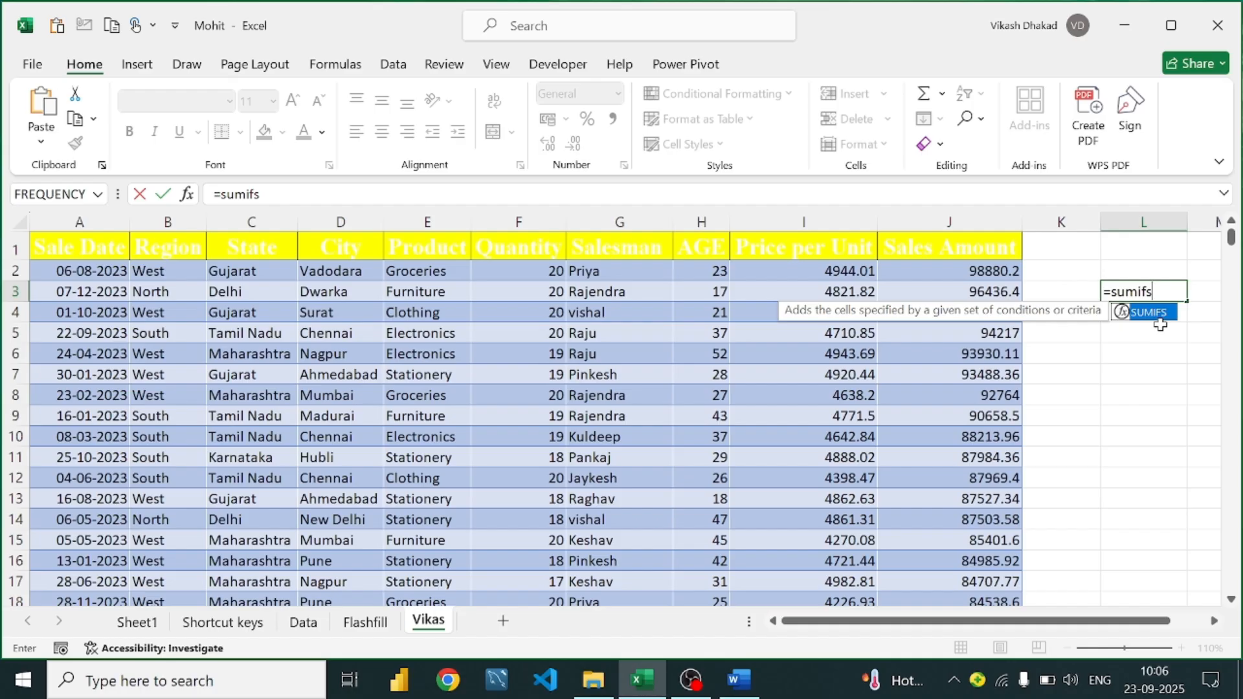
{"action": "key", "text": "Tab"}
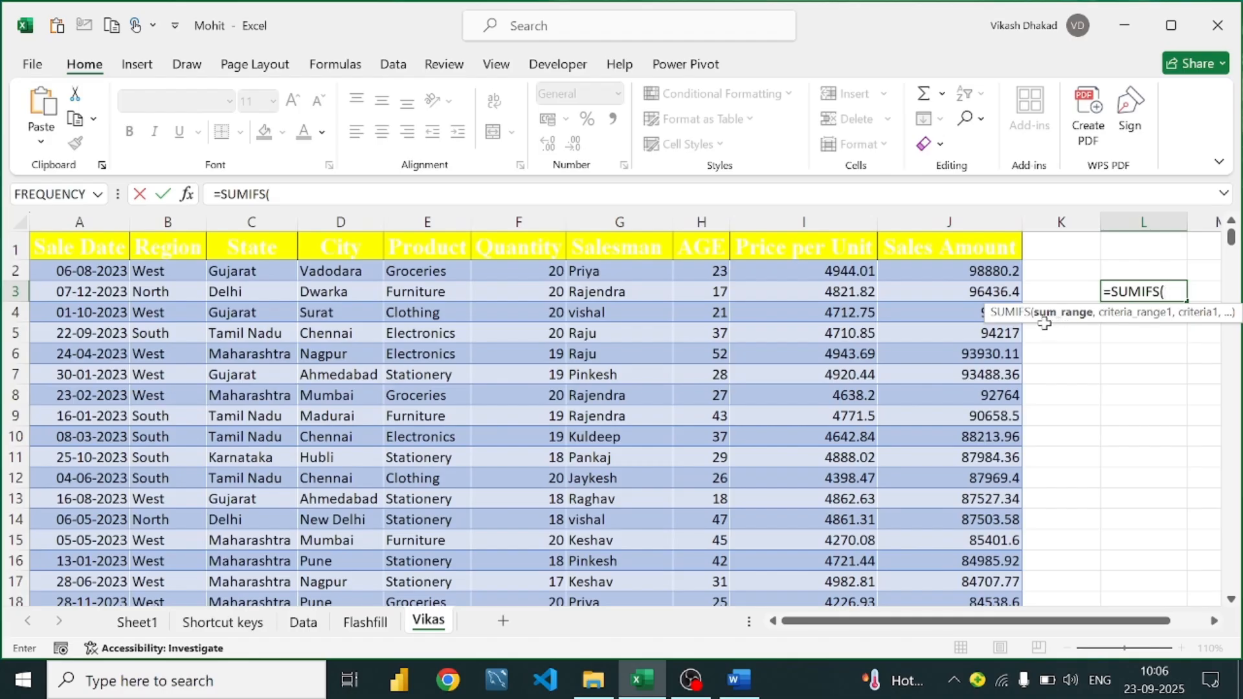
{"action": "left_click", "coordinate": [954, 267]}
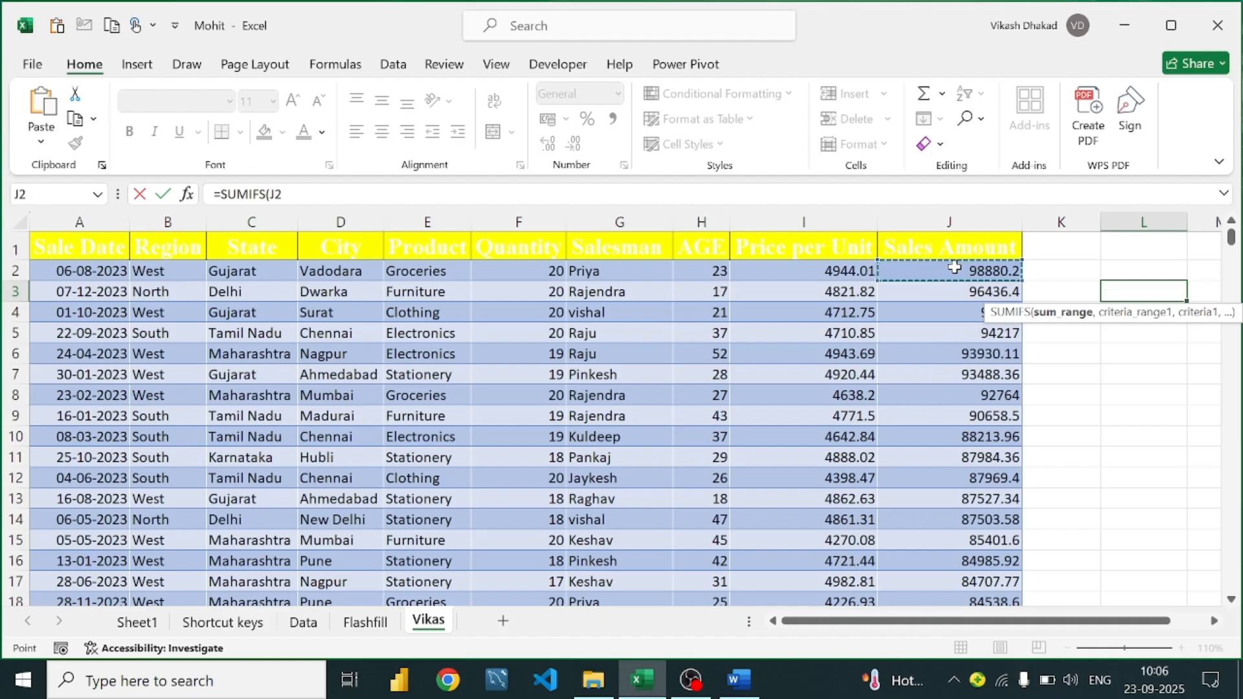
{"action": "key", "text": "ctrl+shift+Down"}
{"action": "key", "text": "ctrl+BackSpace"}
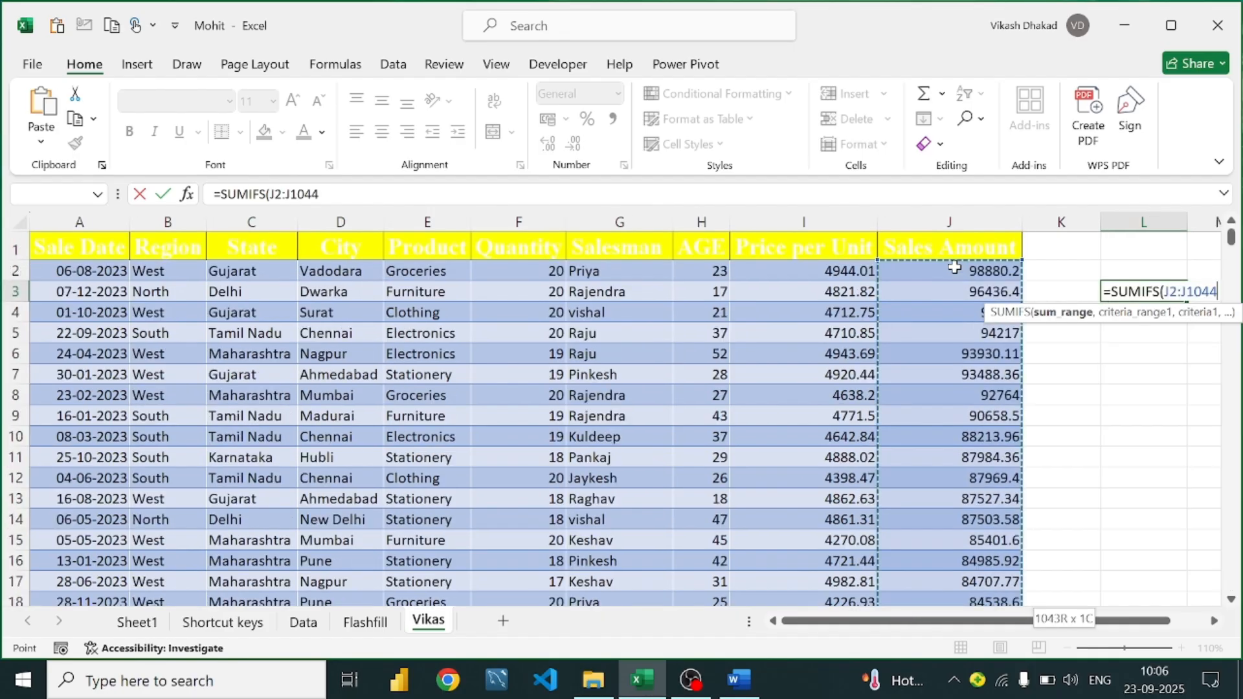
{"action": "type", "text": ","}
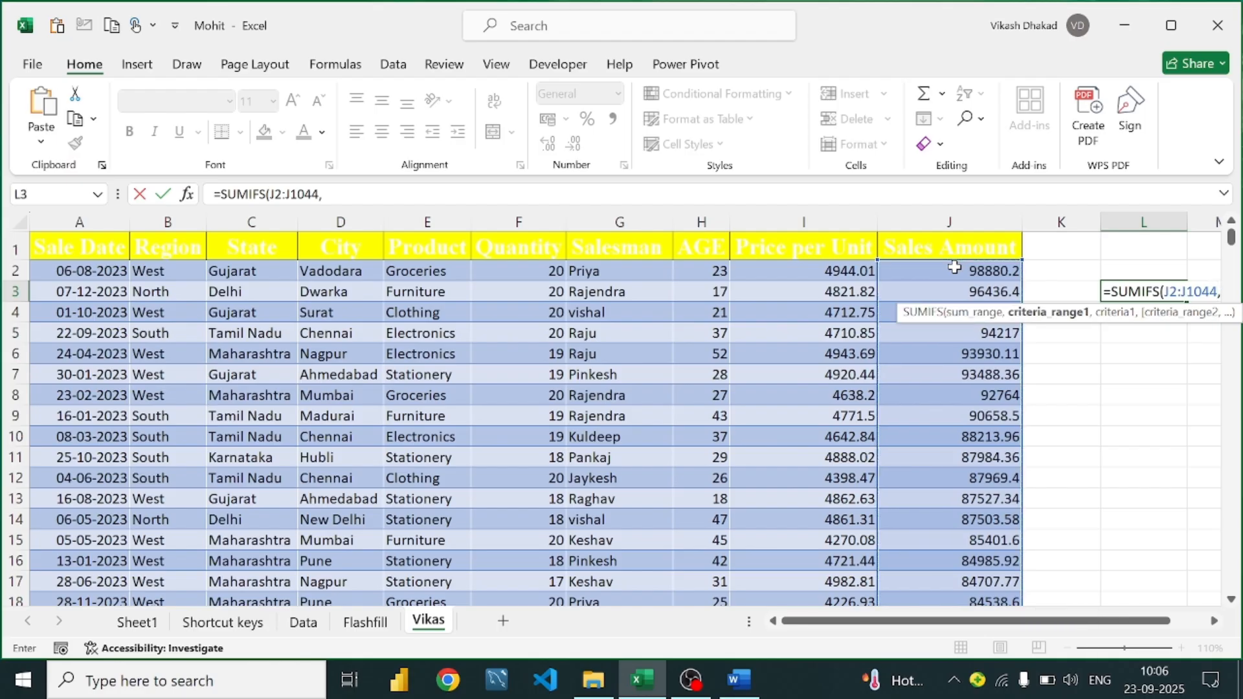
Add criteria range E2:E1044 with "Groceries" and commit, giving 5057962.83
{"action": "left_click", "coordinate": [434, 271]}
{"action": "key", "text": "ctrl+shift+Down"}
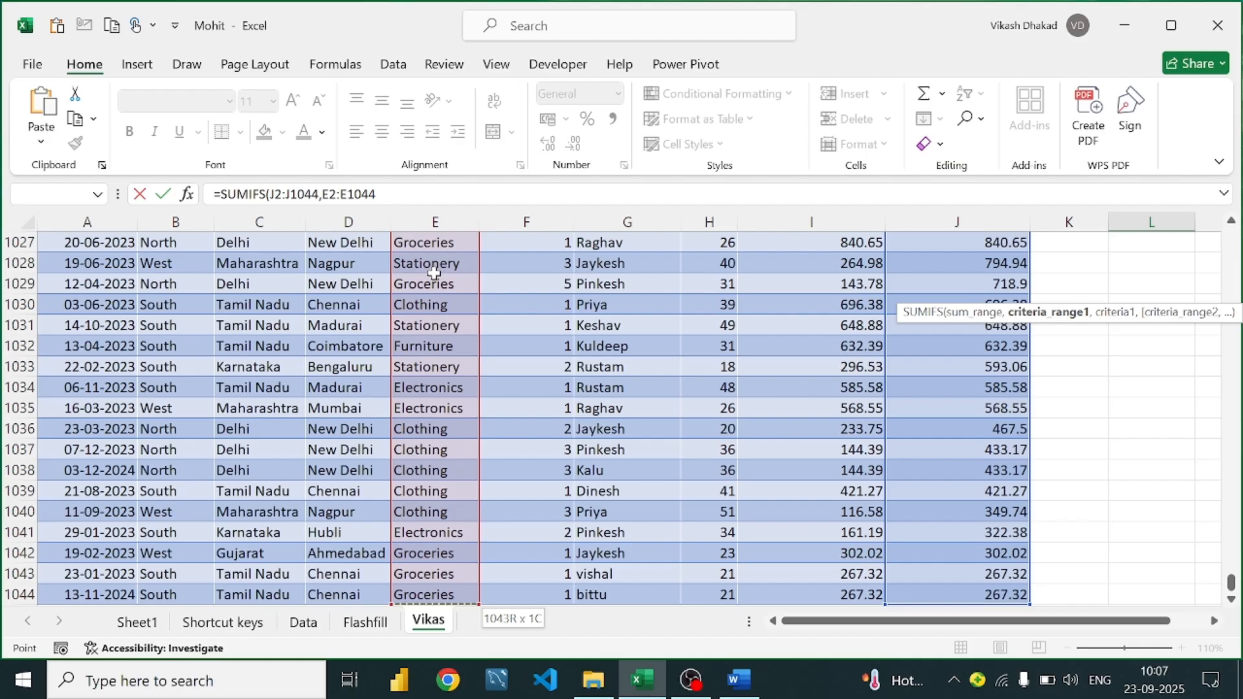
{"action": "type", "text": ",\"Groceries"}
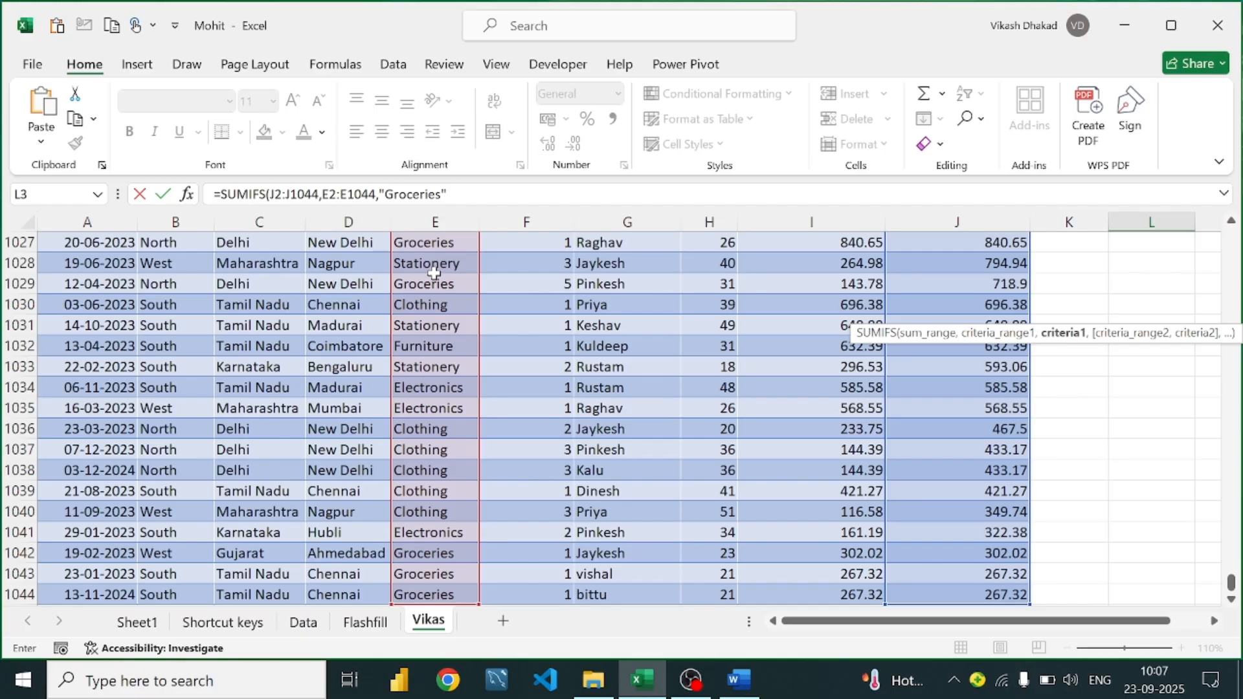
{"action": "type", "text": ")"}
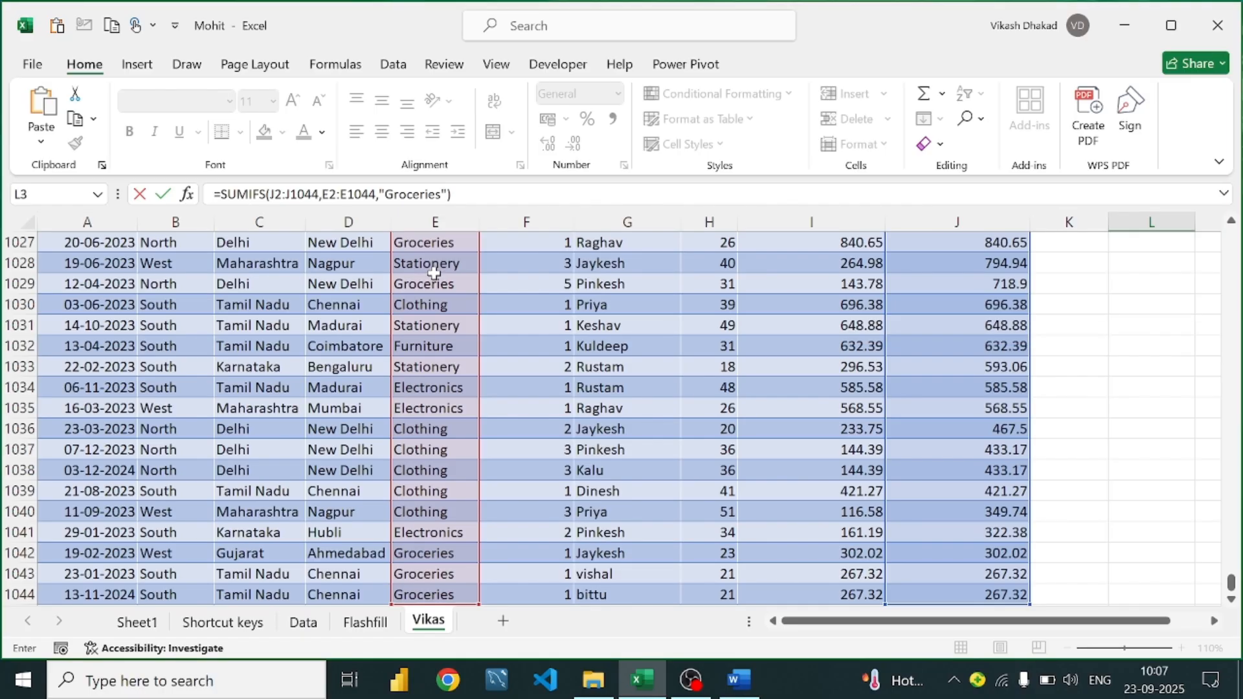
{"action": "key", "text": "Return"}
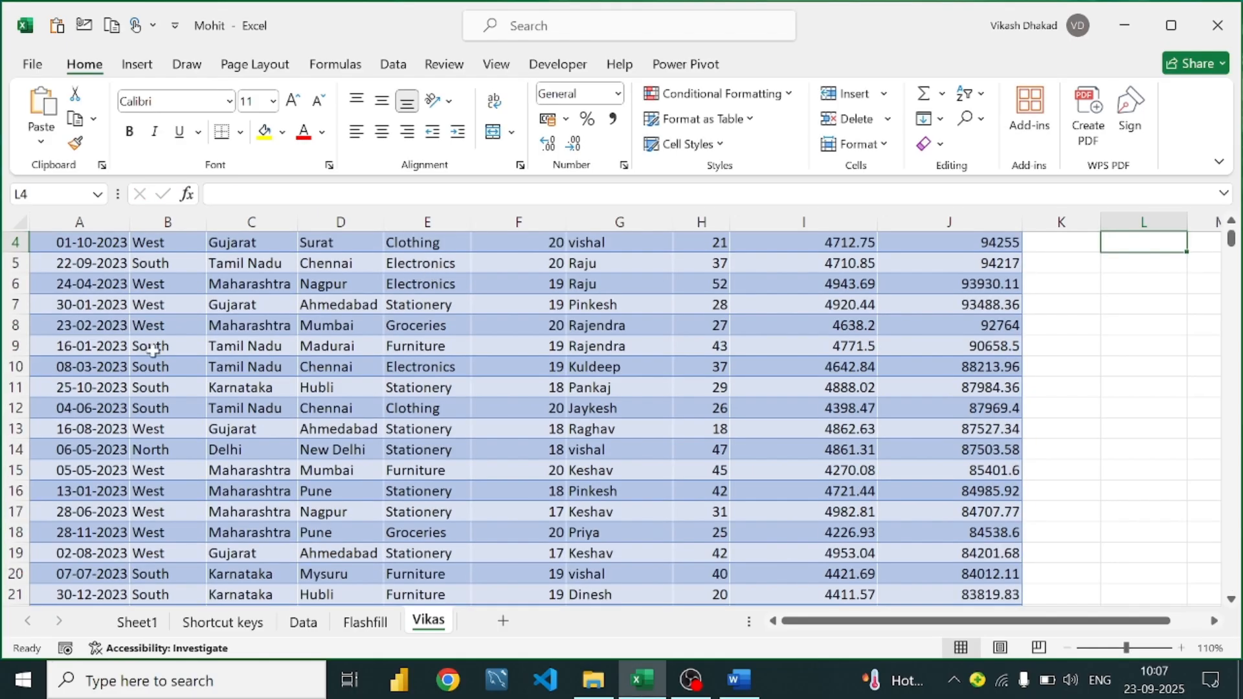
{"action": "scroll", "coordinate": [153, 352], "scroll_direction": "up", "scroll_amount": 1}
{"action": "left_click", "coordinate": [1166, 292]}
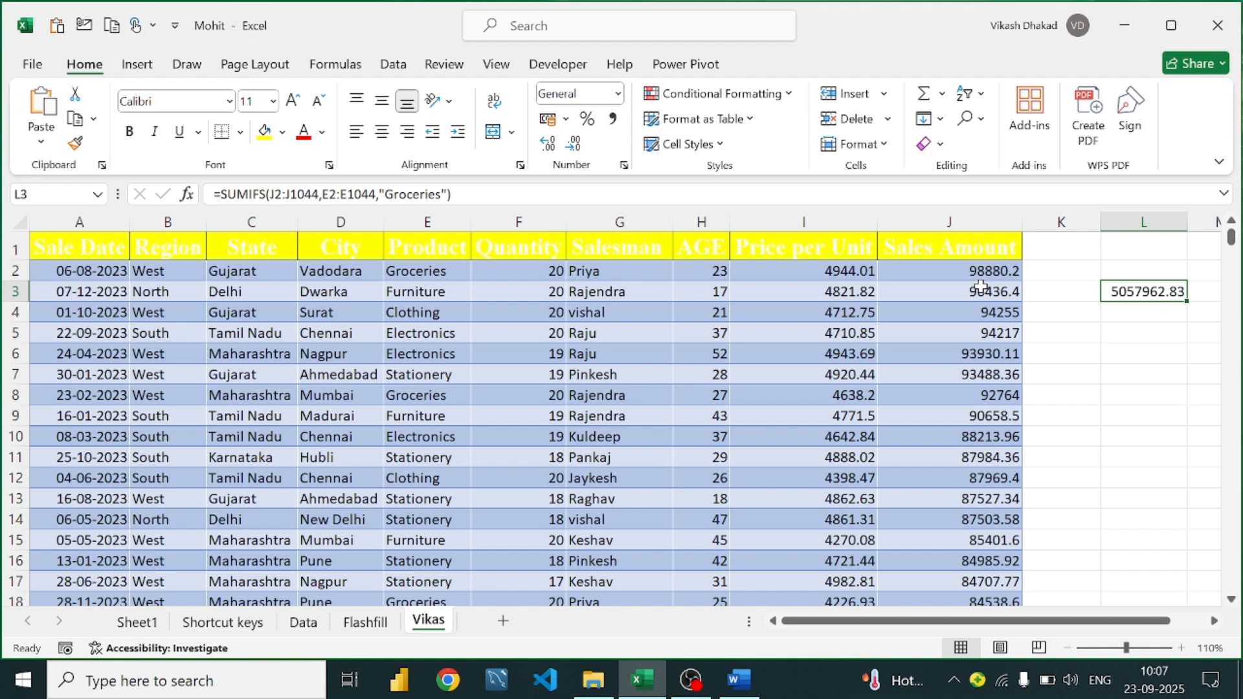
{"action": "left_click", "coordinate": [1149, 315]}
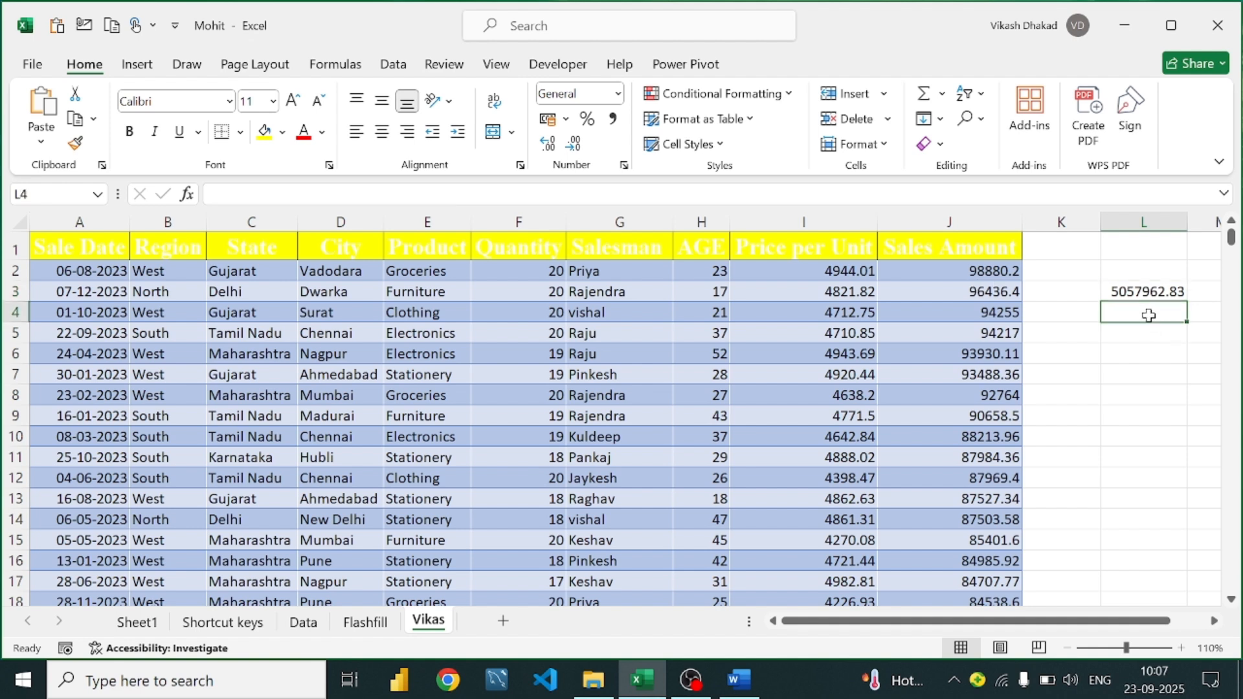
Start a SUMIFS in L4 with sum range J2:J1044, removing a mistaken G2 reference
{"action": "type", "text": "=si"}
{"action": "key", "text": "BackSpace"}
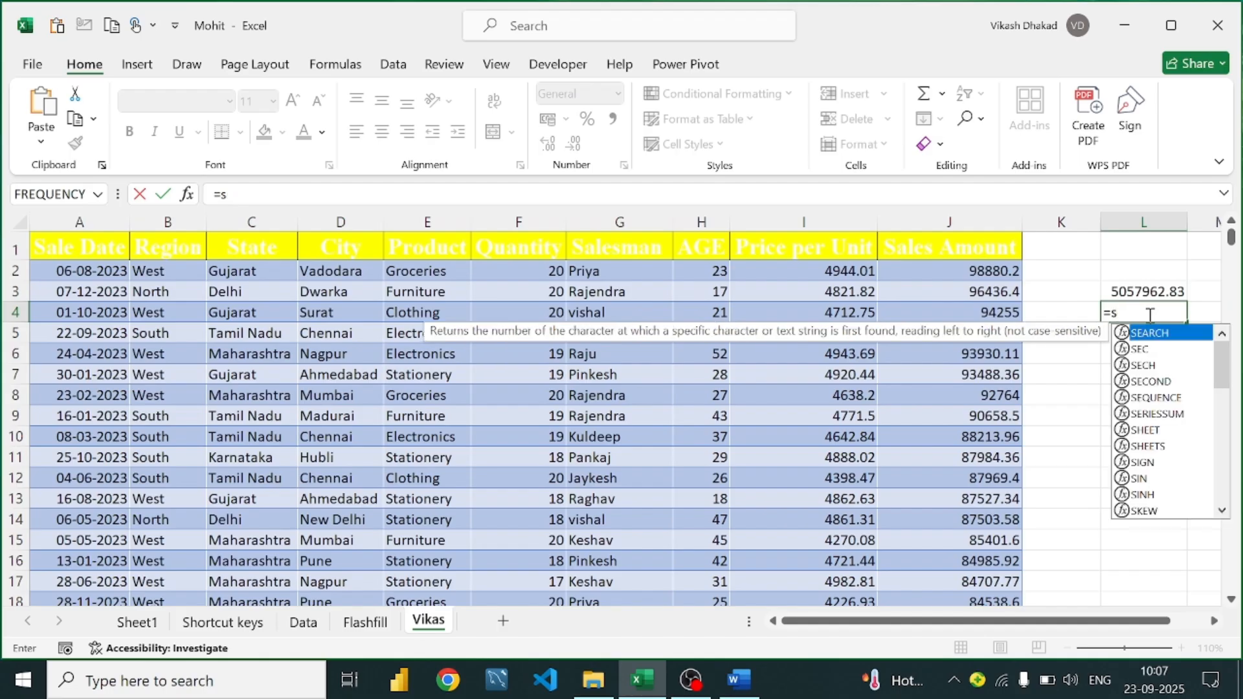
{"action": "type", "text": "umifs"}
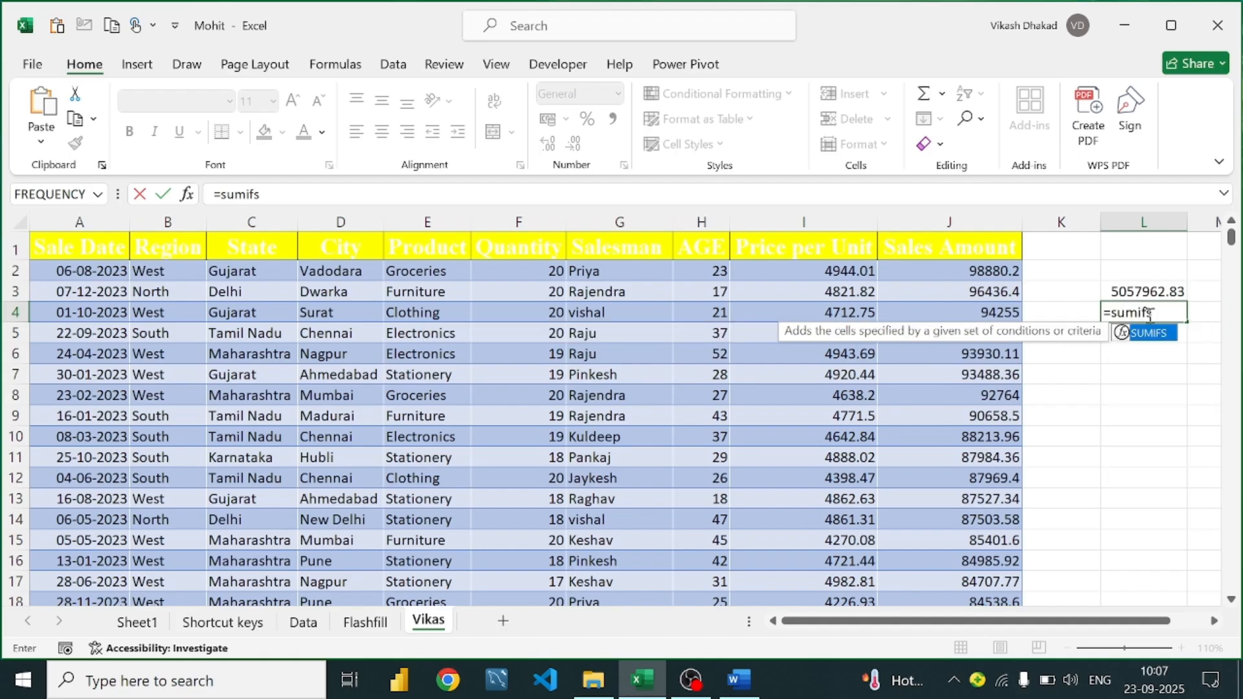
{"action": "type", "text": "("}
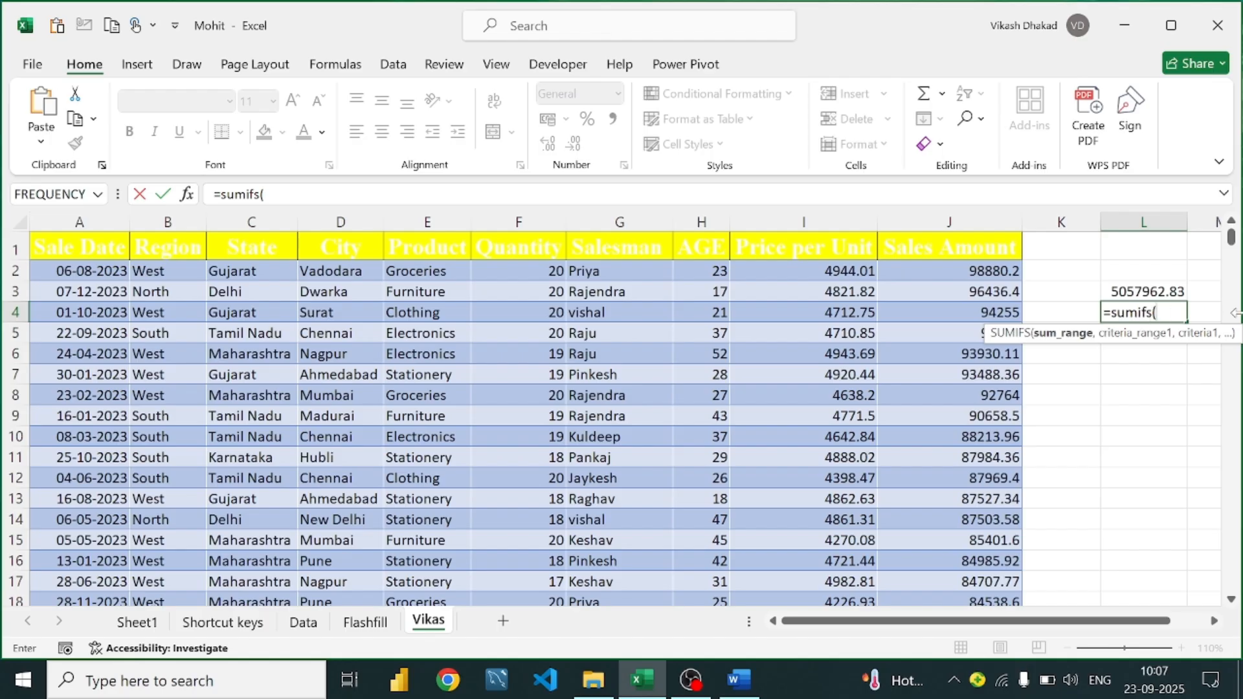
{"action": "left_click", "coordinate": [949, 272]}
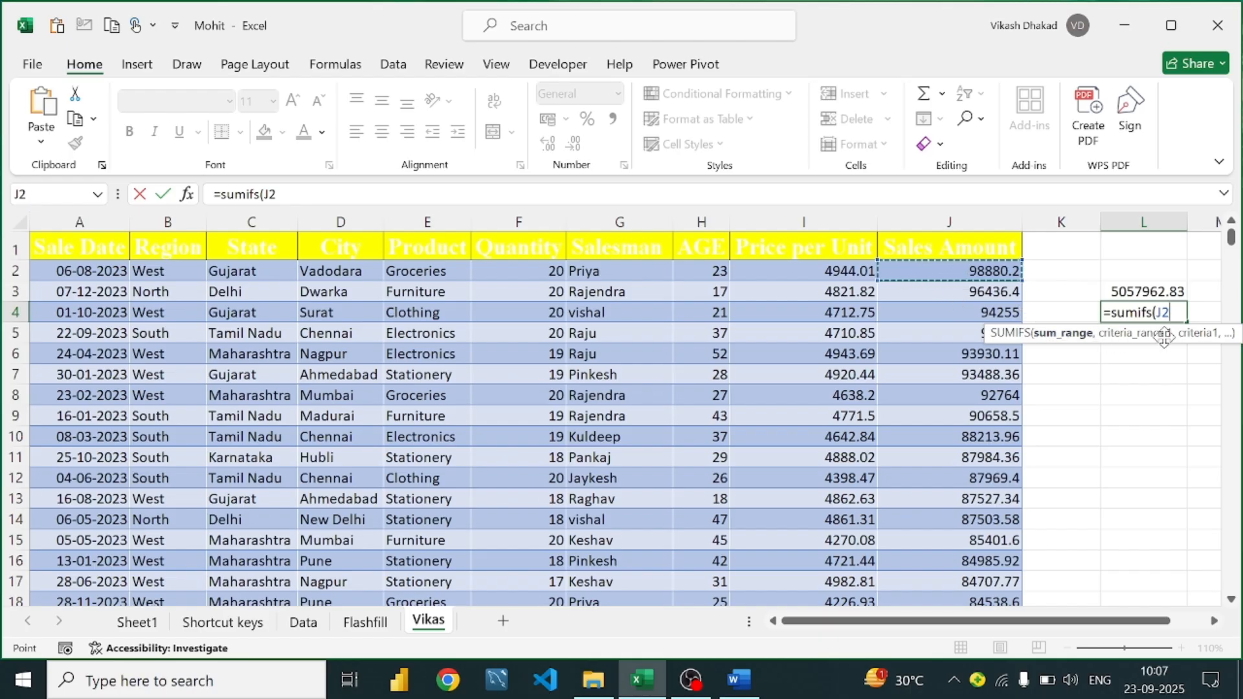
{"action": "left_click", "coordinate": [614, 272]}
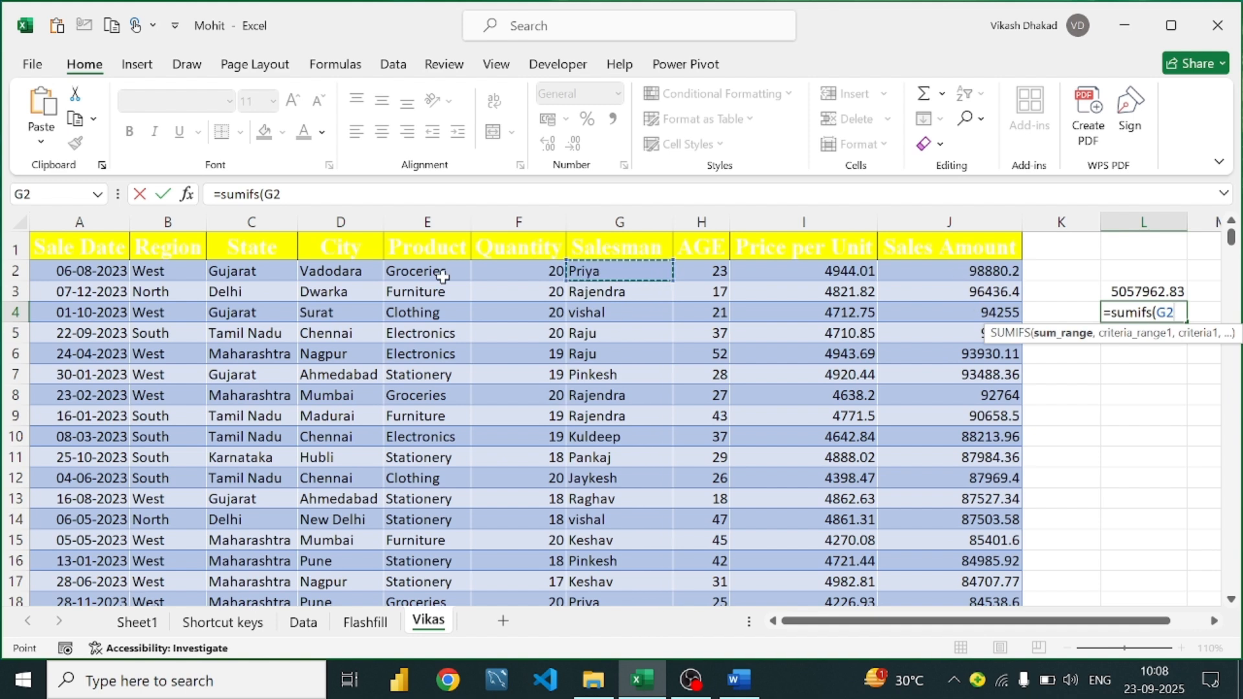
{"action": "key", "text": "BackSpace"}
{"action": "key", "text": "BackSpace"}
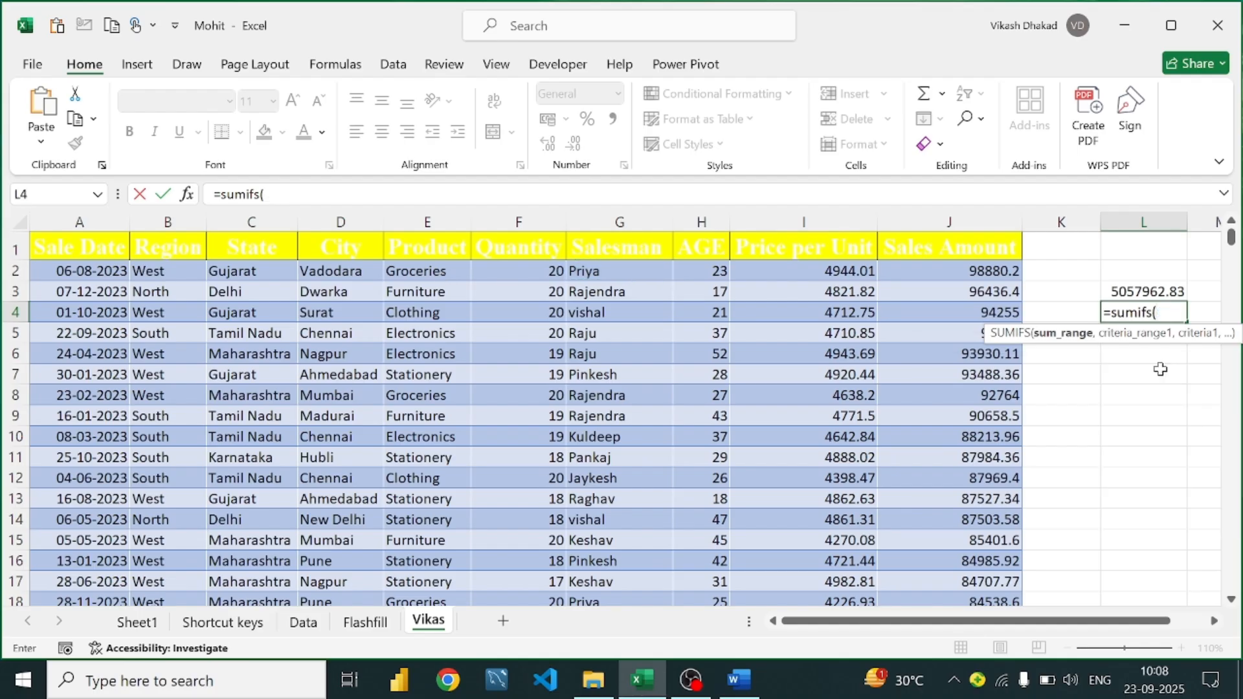
{"action": "left_click", "coordinate": [966, 272]}
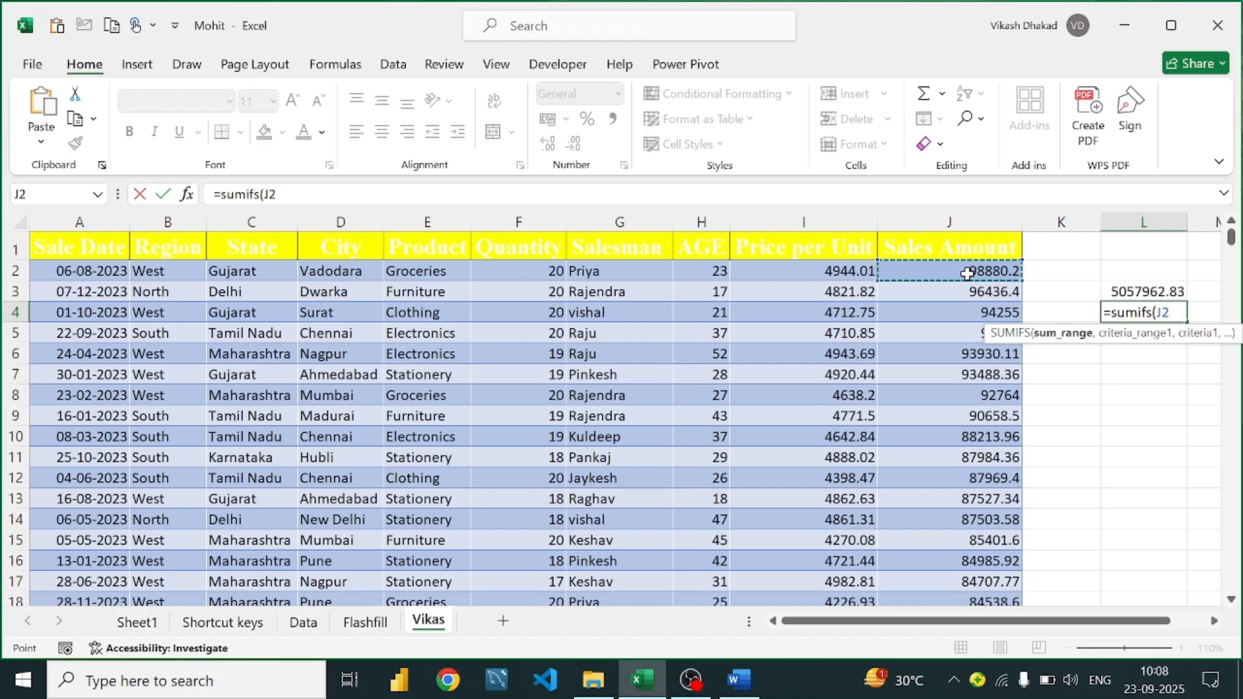
{"action": "key", "text": "ctrl+shift+Down"}
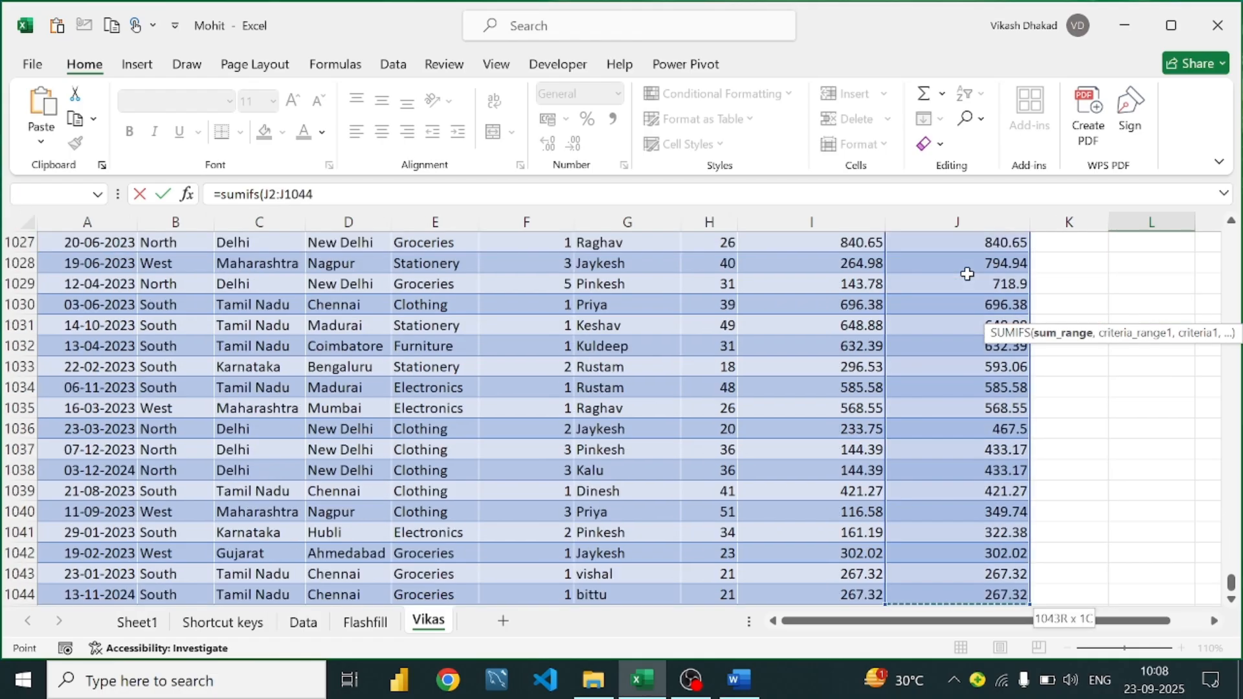
{"action": "key", "text": "ctrl+BackSpace"}
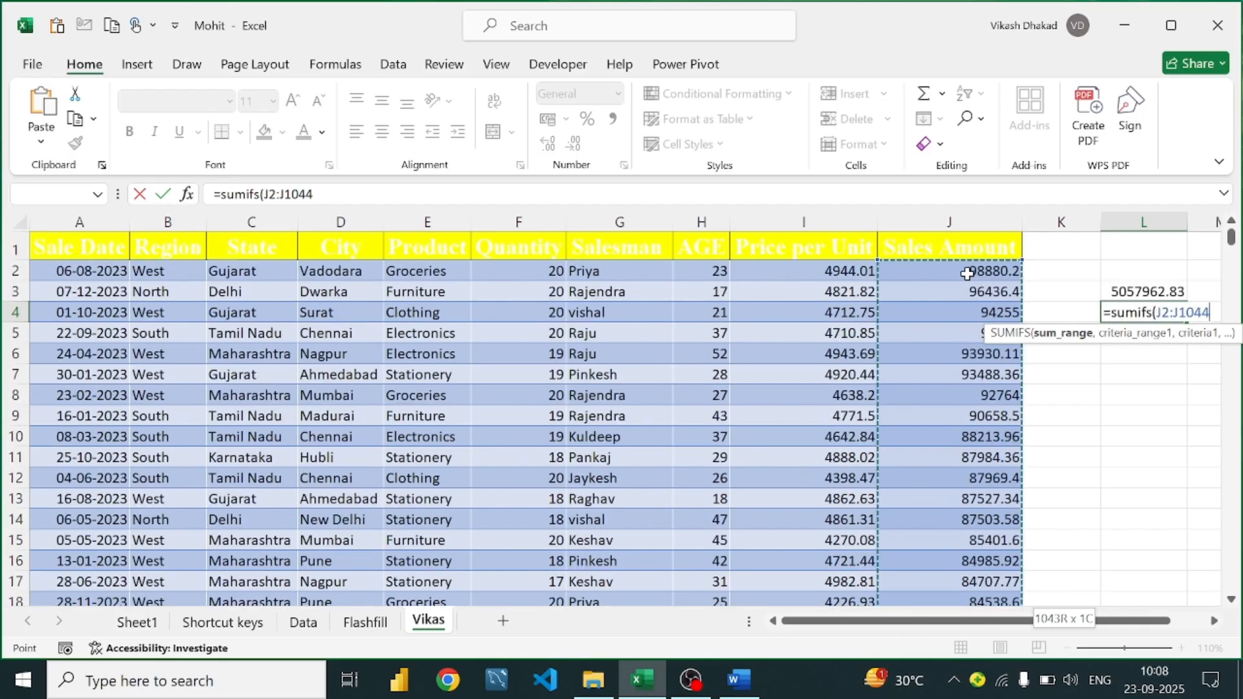
Add Salesman criteria range G2:G1044 with the salesman's name, giving 2159858.92
{"action": "type", "text": ","}
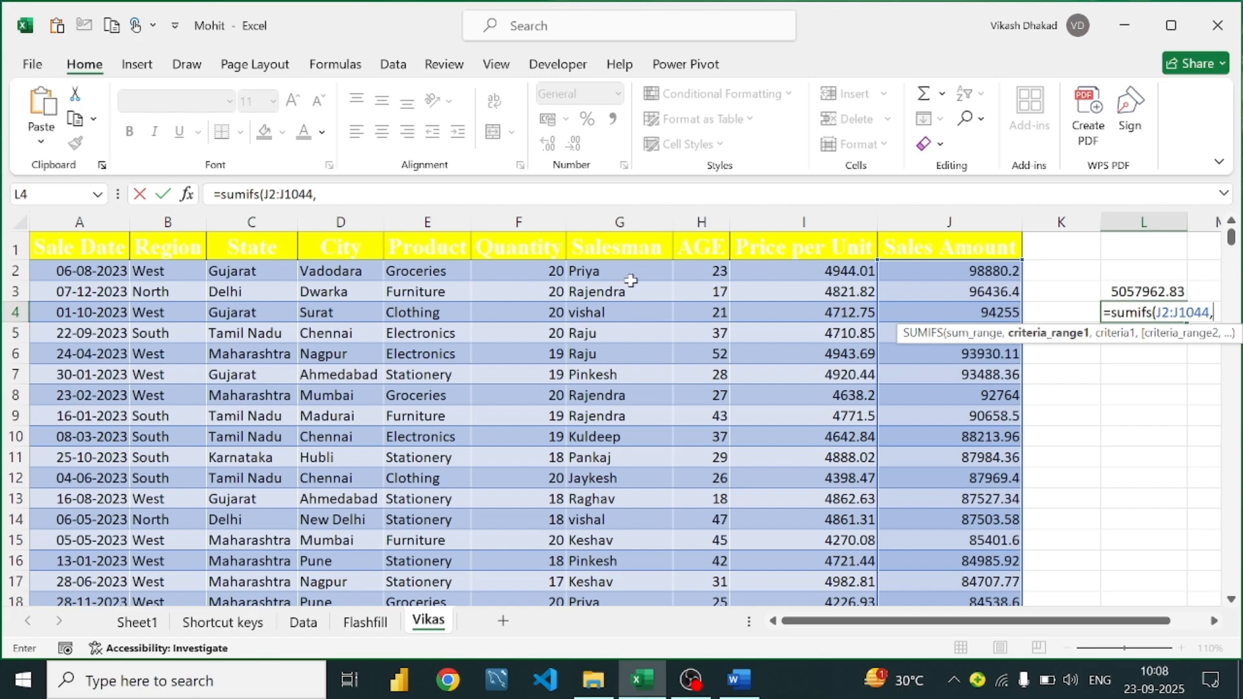
{"action": "left_click", "coordinate": [651, 267]}
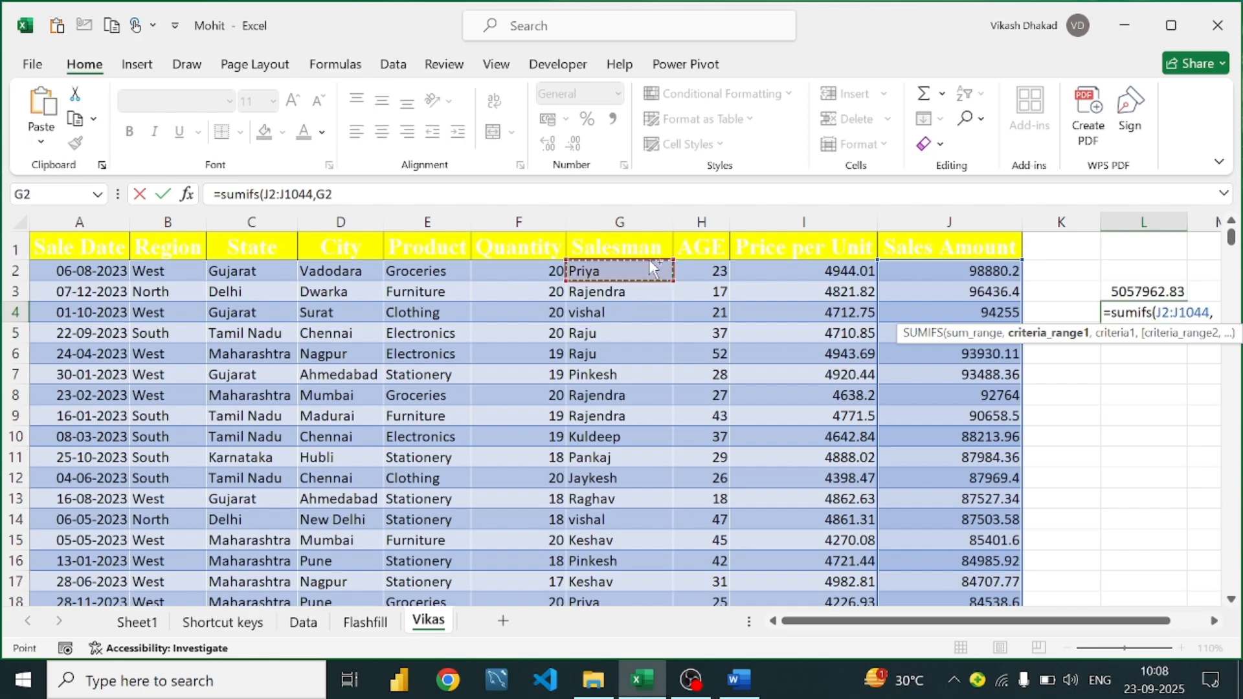
{"action": "key", "text": "ctrl+shift+Down"}
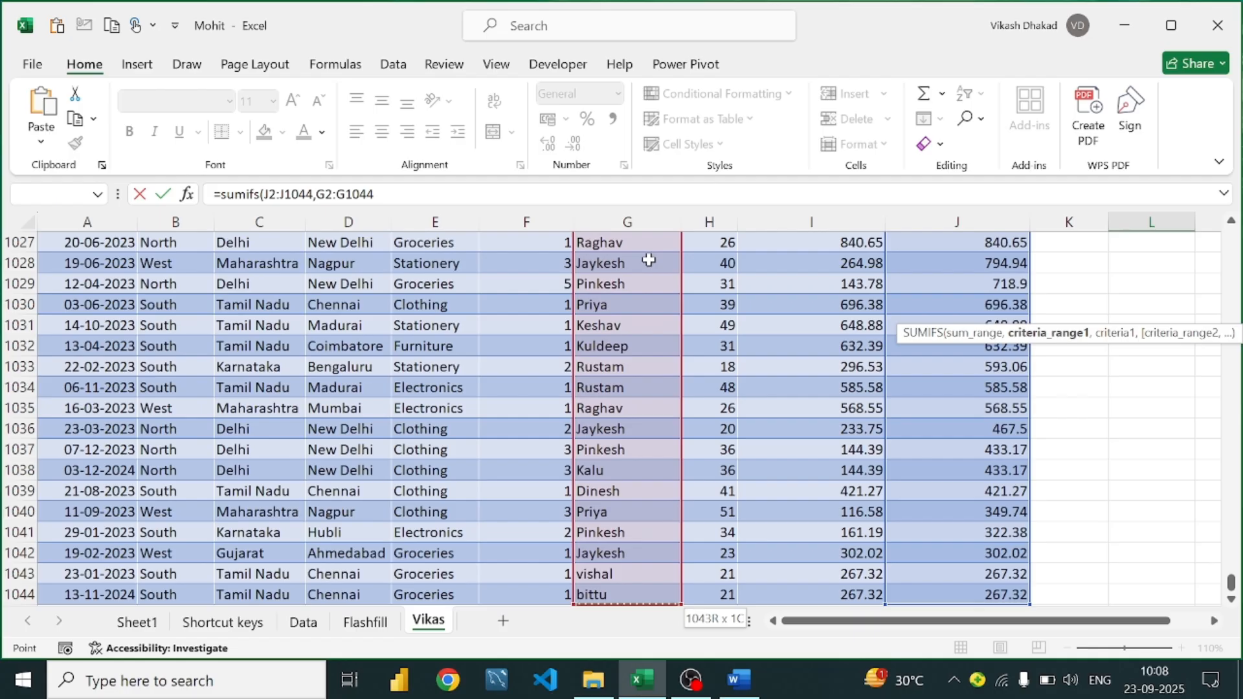
{"action": "key", "text": "ctrl+BackSpace"}
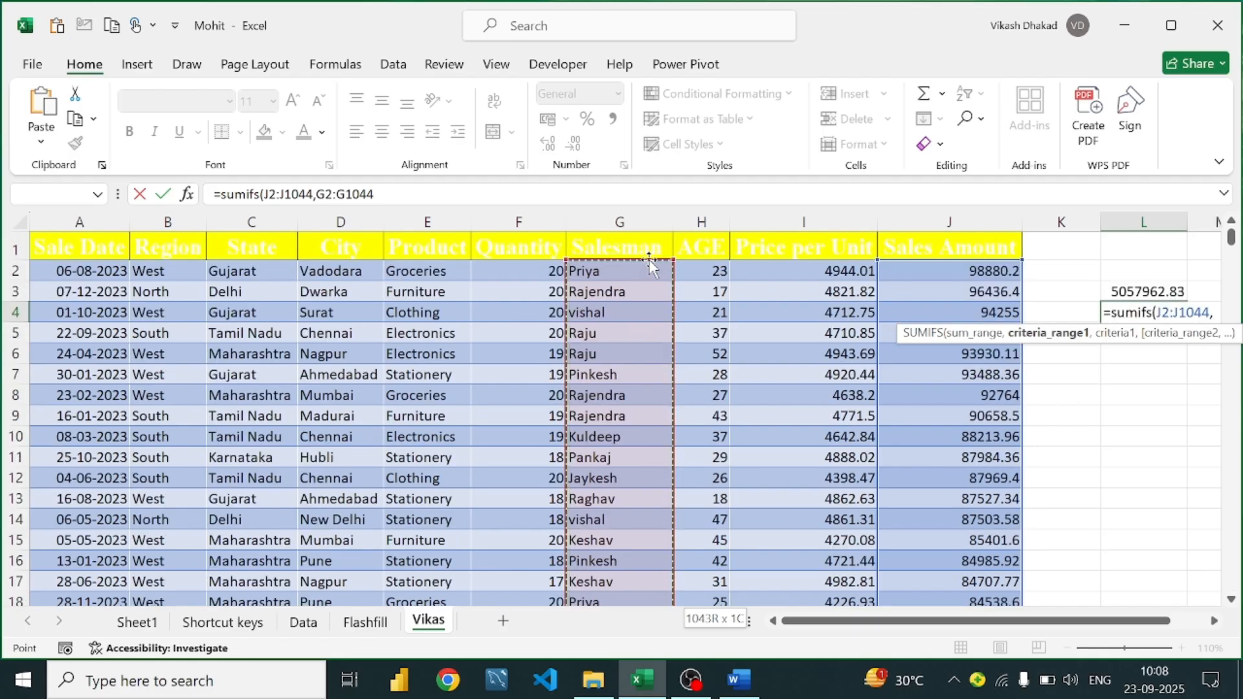
{"action": "type", "text": ",\"Priya"}
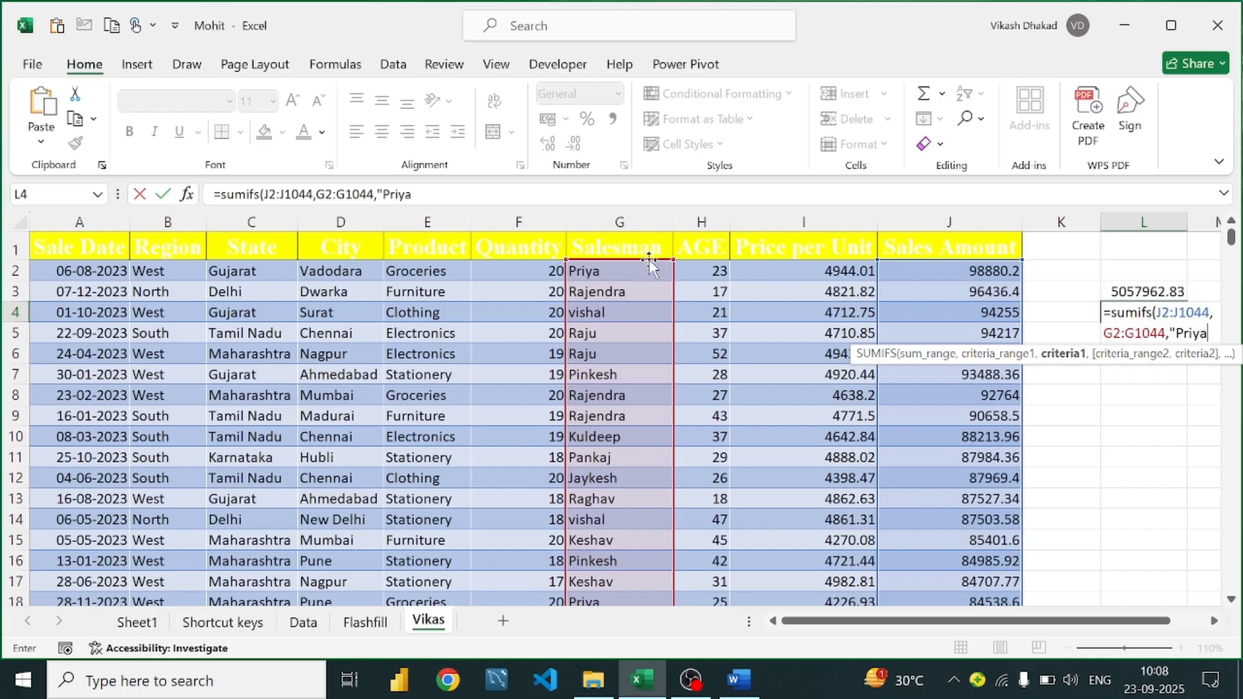
{"action": "type", "text": "\")"}
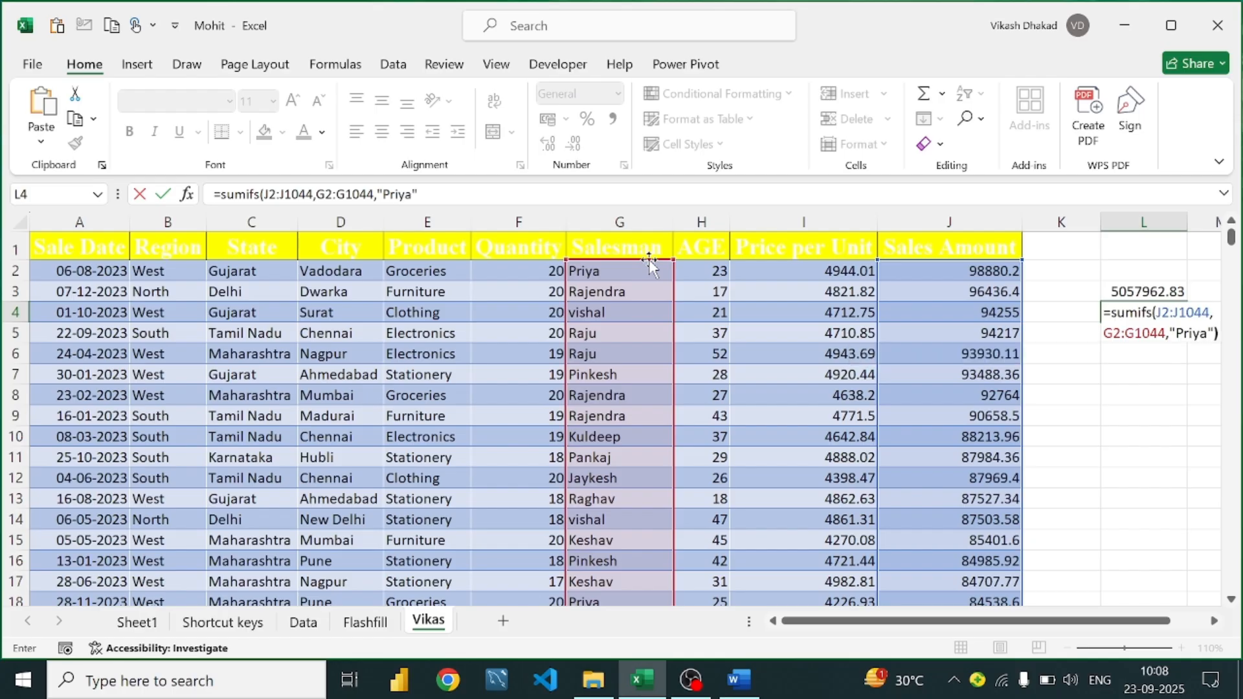
{"action": "key", "text": "Return"}
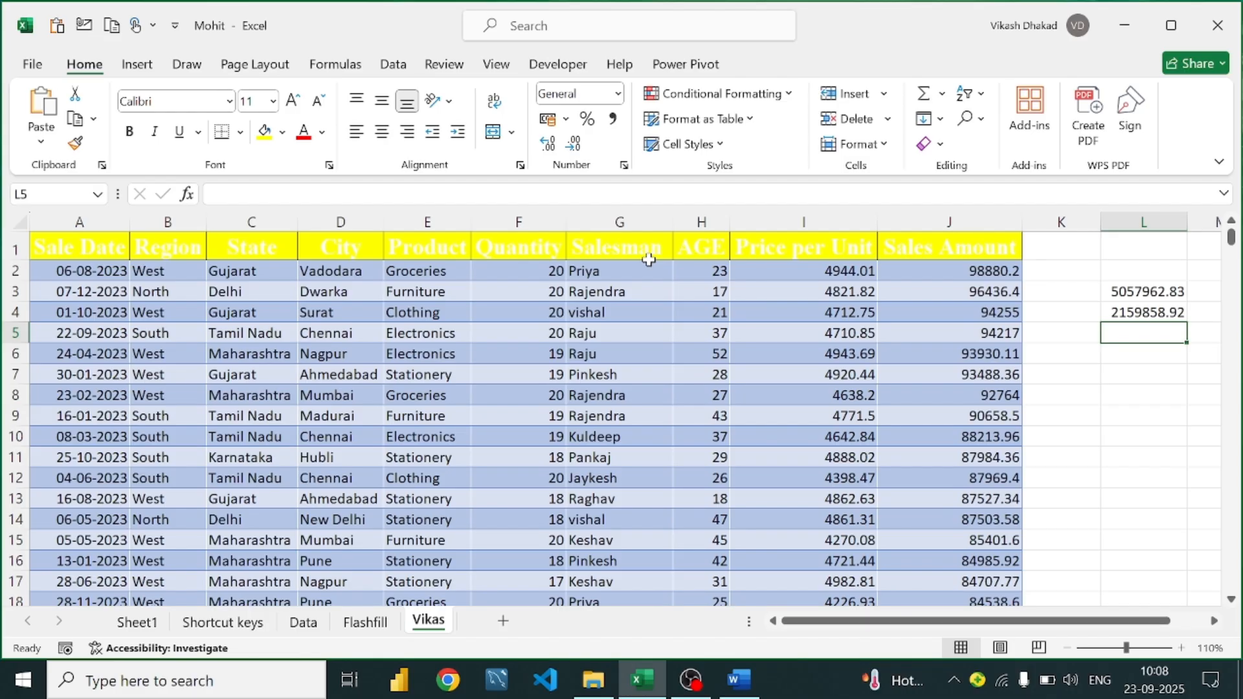
Delete the SUMIFS results in L3:L4
{"action": "mouse_move", "coordinate": [1139, 292]}
{"action": "left_mouse_down"}
{"action": "mouse_move", "coordinate": [1154, 326]}
{"action": "mouse_move", "coordinate": [1150, 305]}
{"action": "left_mouse_up"}
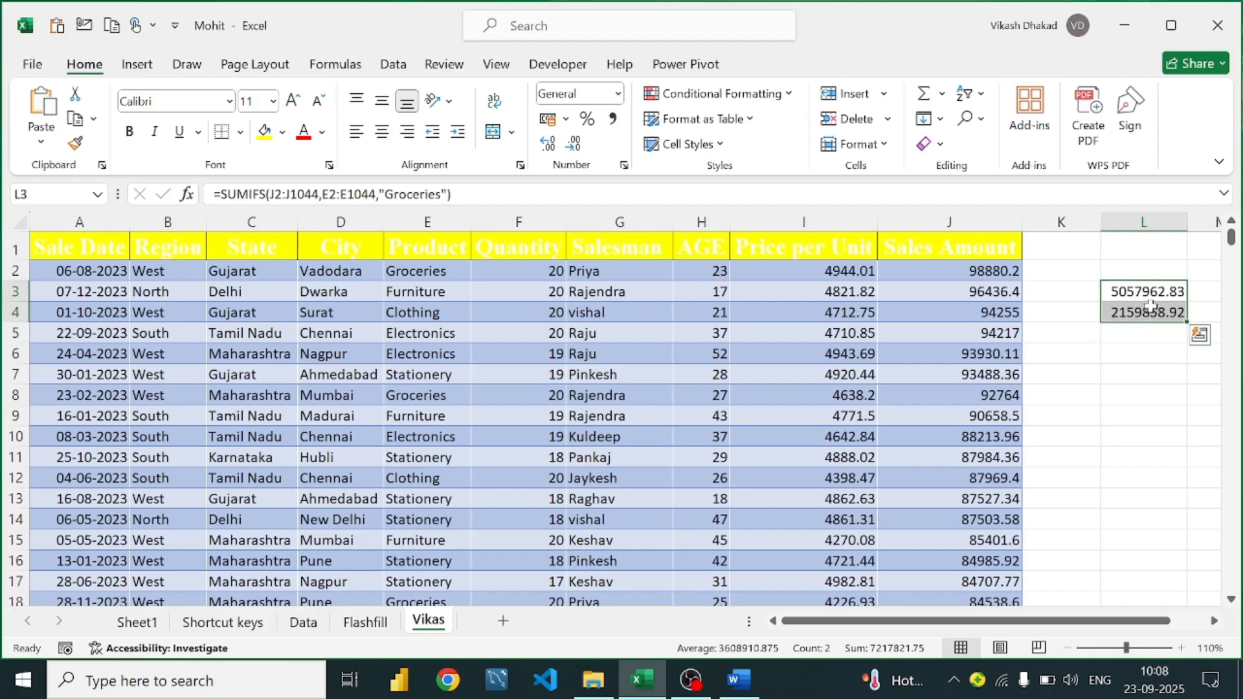
{"action": "key", "text": "Delete"}
{"action": "left_click", "coordinate": [1166, 273]}
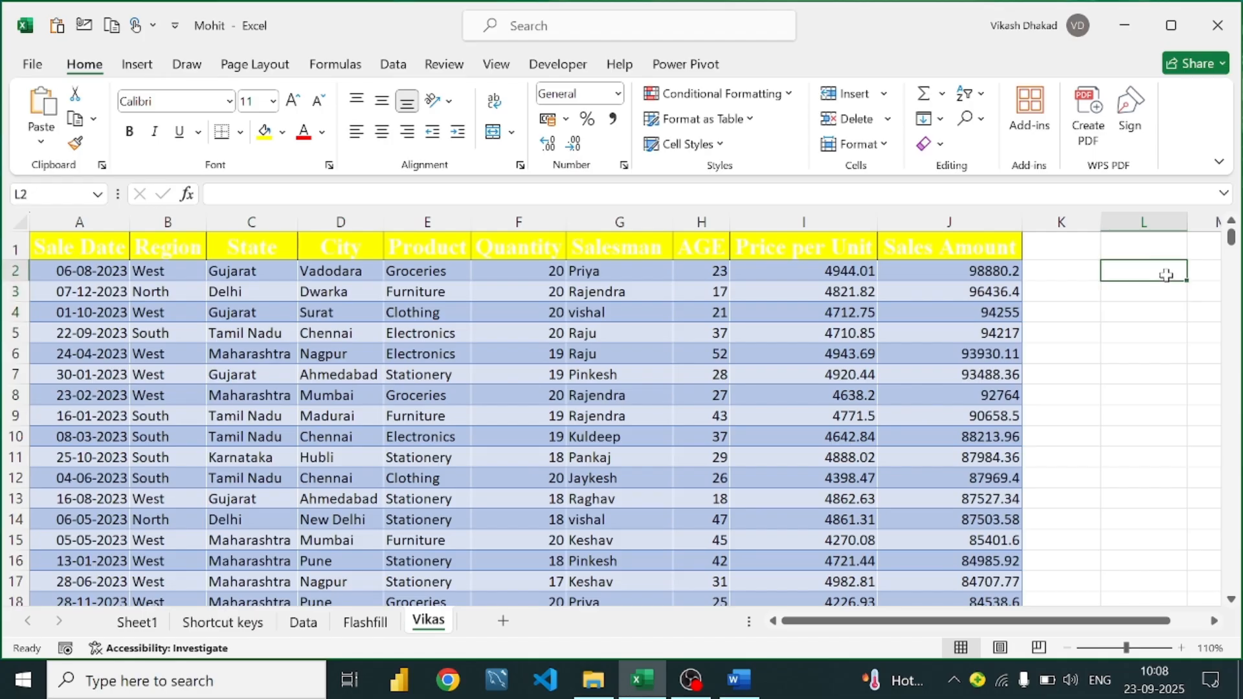
Check that the column L cells are now empty, then go to the Word formula guide
{"action": "left_click", "coordinate": [1151, 309]}
{"action": "left_click", "coordinate": [1152, 289]}
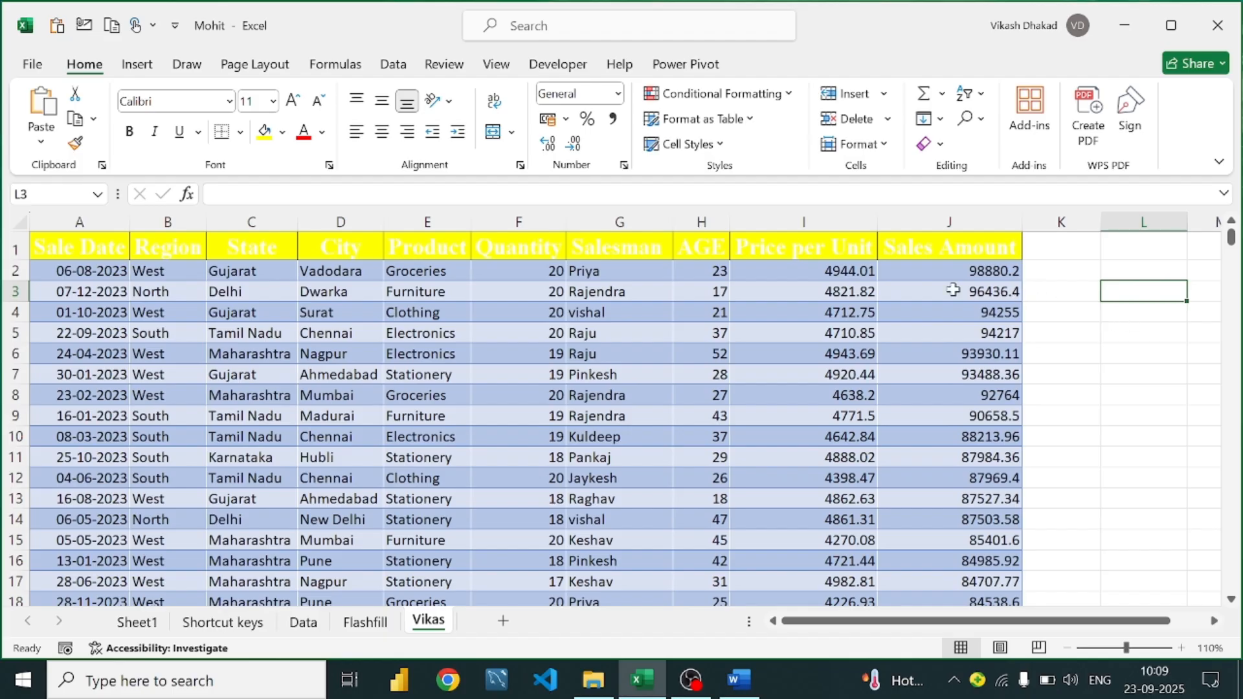
{"action": "left_click", "coordinate": [1140, 263]}
{"action": "left_click", "coordinate": [1144, 285]}
{"action": "left_click", "coordinate": [1144, 274]}
{"action": "left_click", "coordinate": [1145, 293]}
{"action": "scroll", "coordinate": [756, 366], "scroll_direction": "down", "scroll_amount": 1}
{"action": "scroll", "coordinate": [756, 367], "scroll_direction": "up", "scroll_amount": 1}
{"action": "left_click", "coordinate": [1134, 254]}
{"action": "left_click", "coordinate": [1141, 270]}
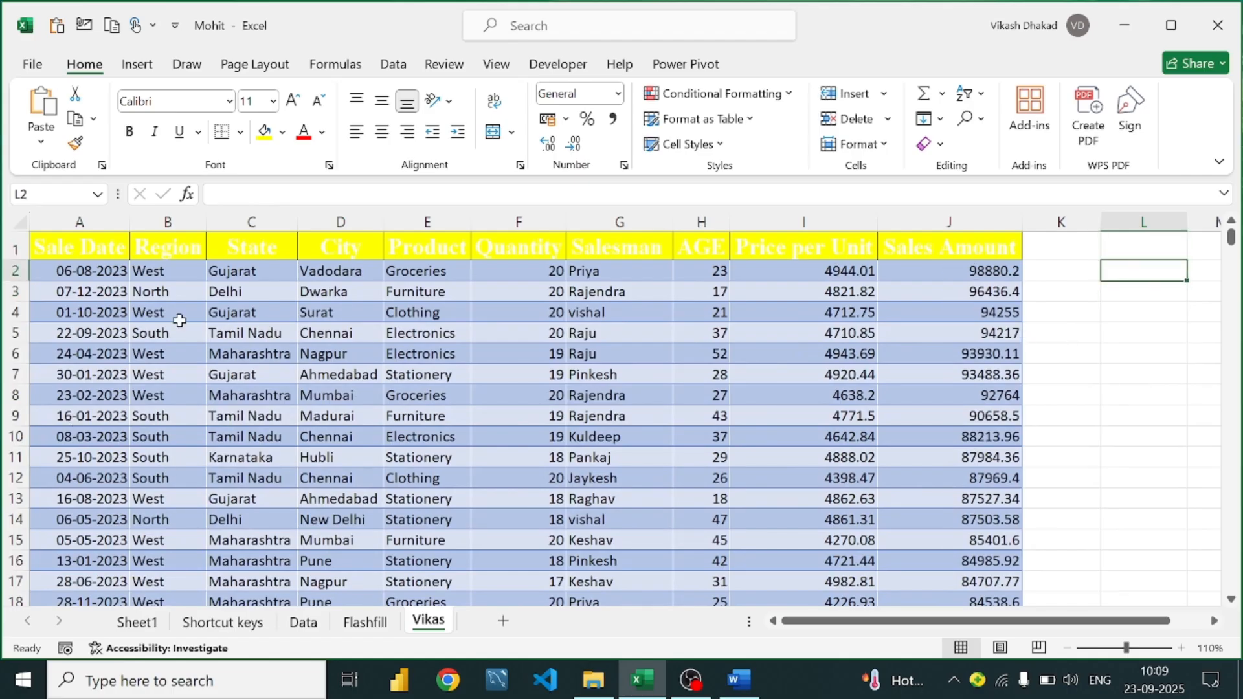
{"action": "left_click", "coordinate": [740, 681]}
Scroll the Word guide, then return to Excel's Vikas sales sheet
{"action": "scroll", "coordinate": [479, 343], "scroll_direction": "down", "scroll_amount": 3}
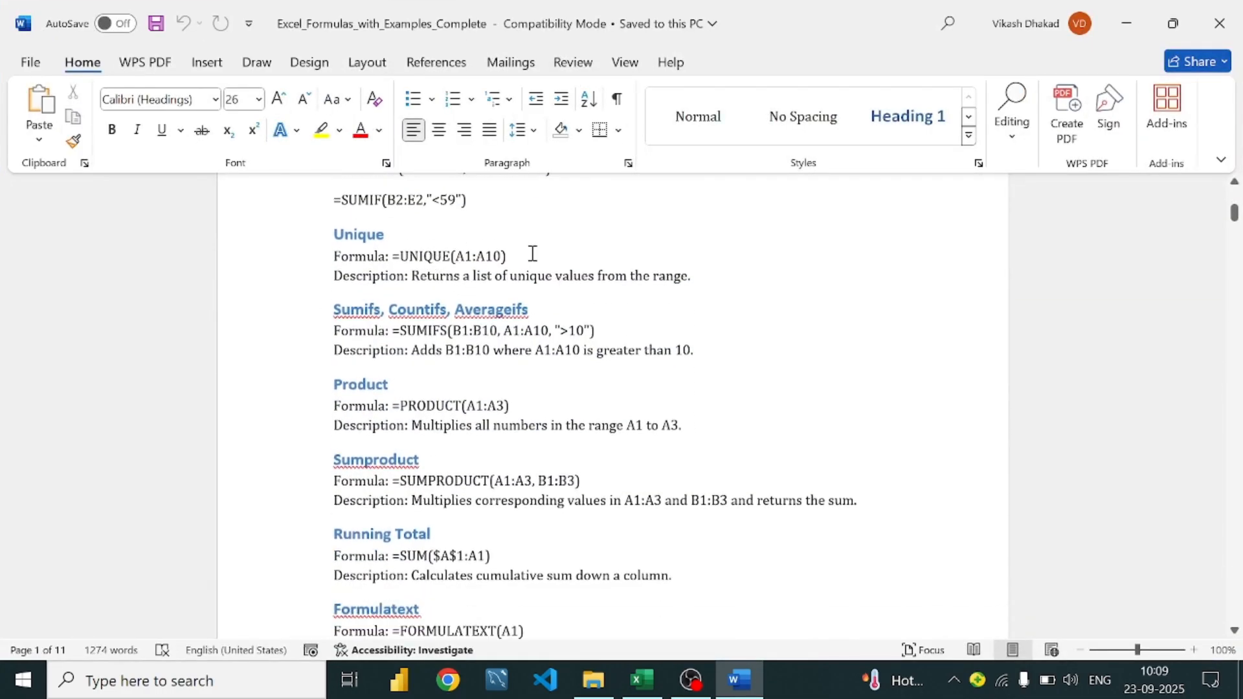
{"action": "left_click", "coordinate": [532, 254]}
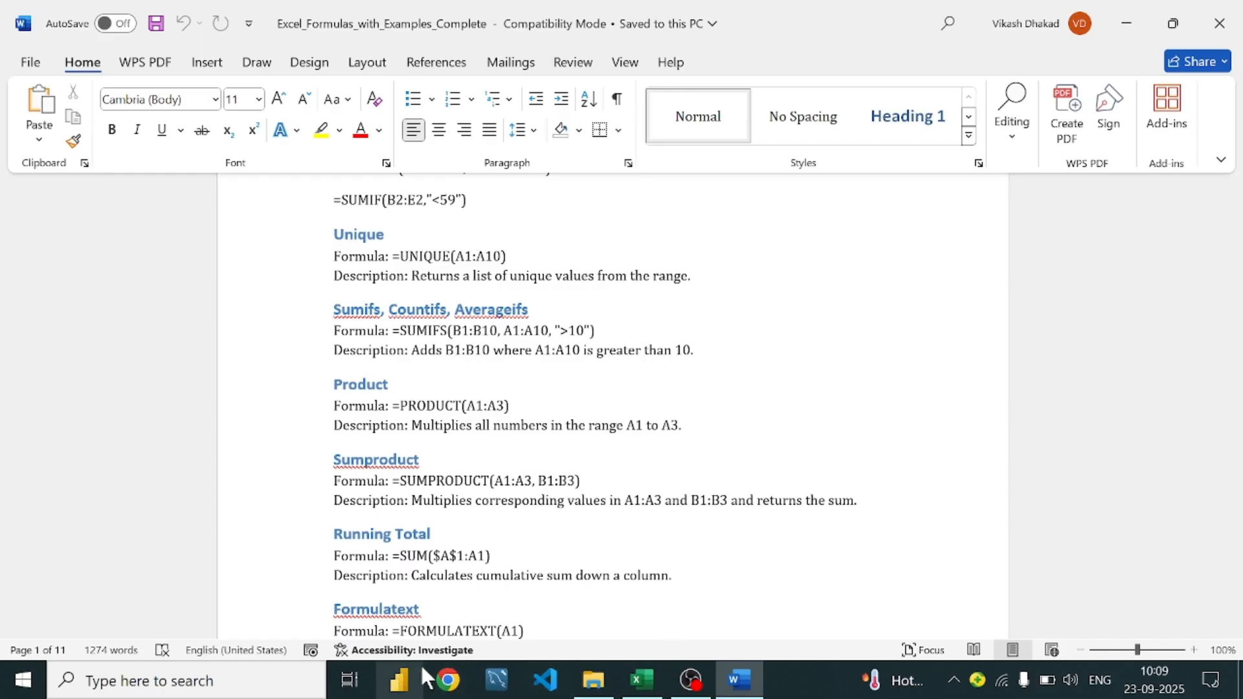
{"action": "left_click", "coordinate": [642, 680]}
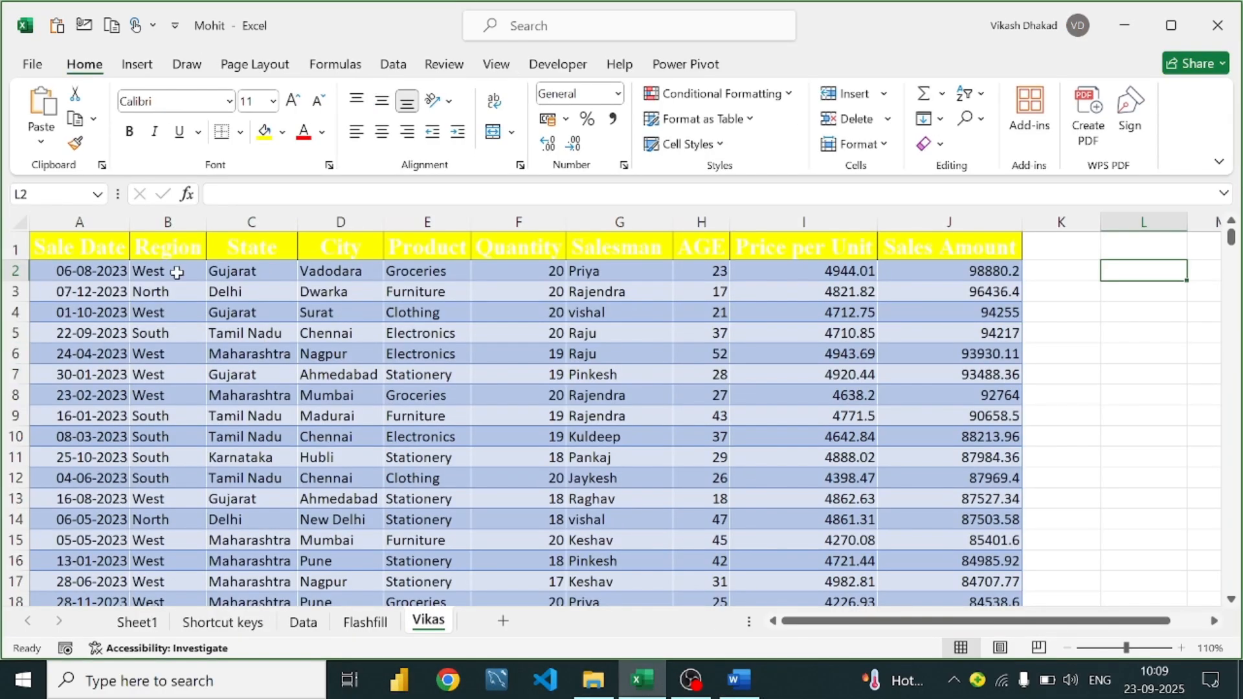
Point out the repeated states in column C and select cell L1
{"action": "left_click", "coordinate": [259, 277]}
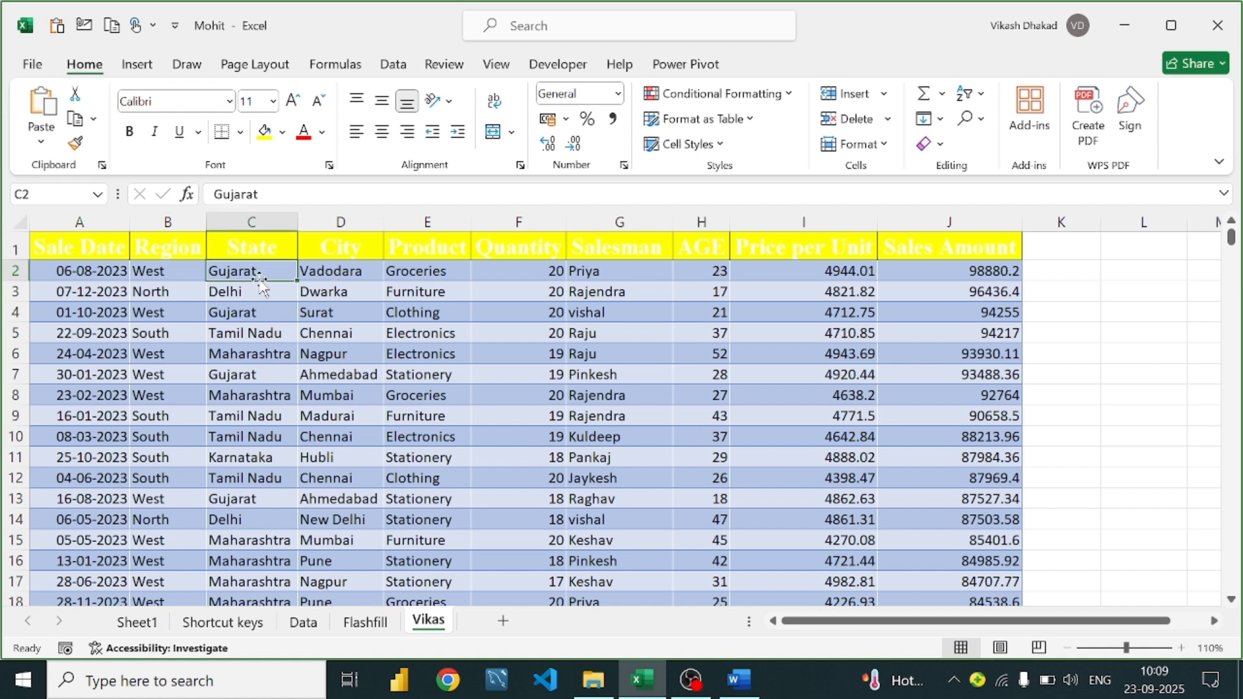
{"action": "left_click", "coordinate": [250, 301]}
{"action": "left_click", "coordinate": [264, 280]}
{"action": "left_click", "coordinate": [269, 273]}
{"action": "left_click", "coordinate": [1160, 267]}
{"action": "left_click", "coordinate": [1179, 246]}
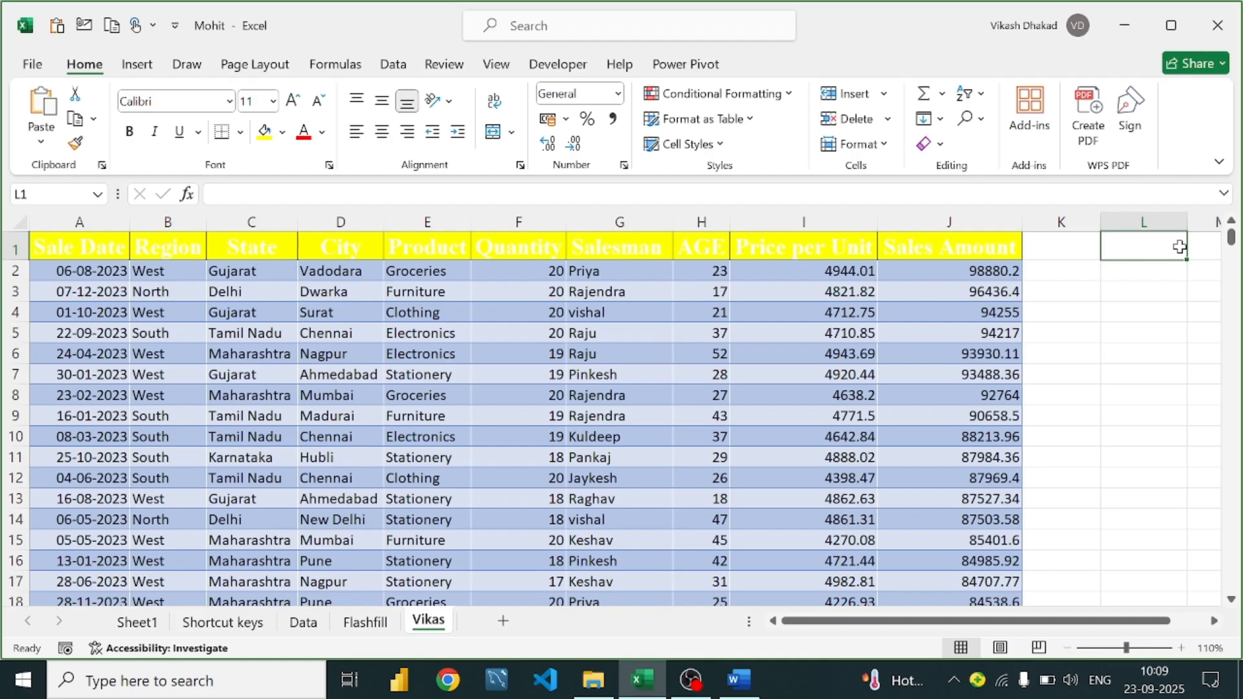
Enter =UNIQUE(C:C) in L1 to spill the distinct states
{"action": "type", "text": "=un"}
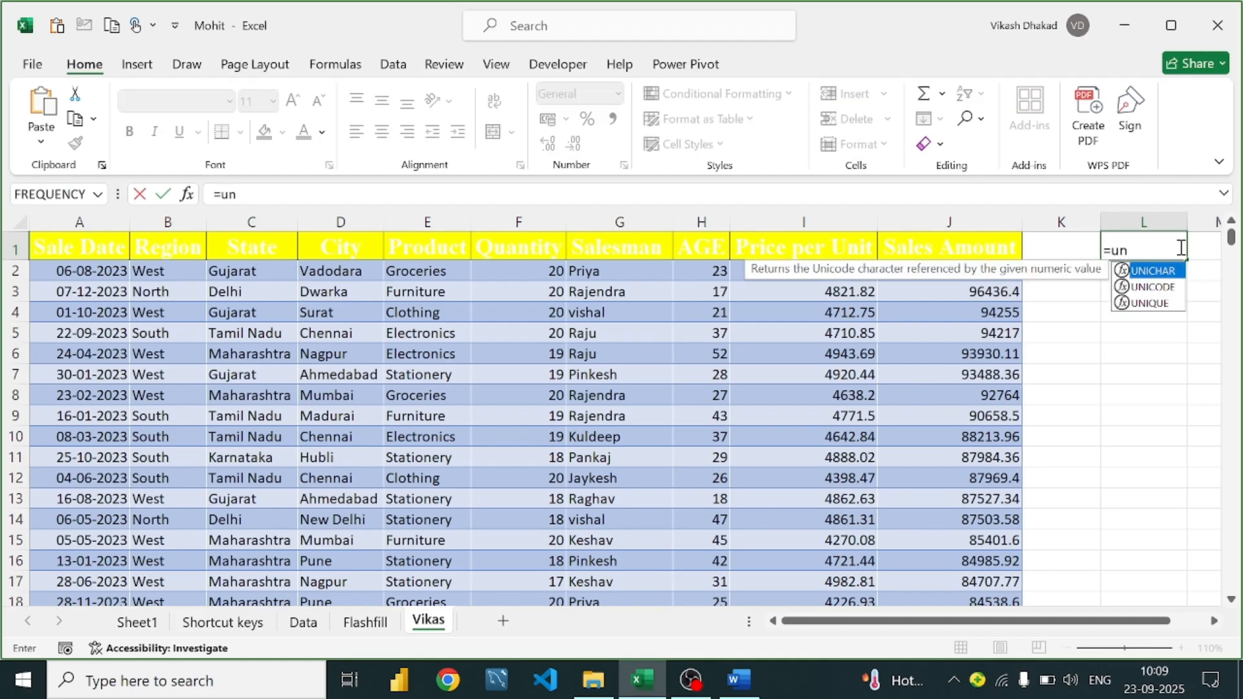
{"action": "type", "text": "ieq"}
{"action": "key", "text": "BackSpace"}
{"action": "key", "text": "BackSpace"}
{"action": "type", "text": "uni"}
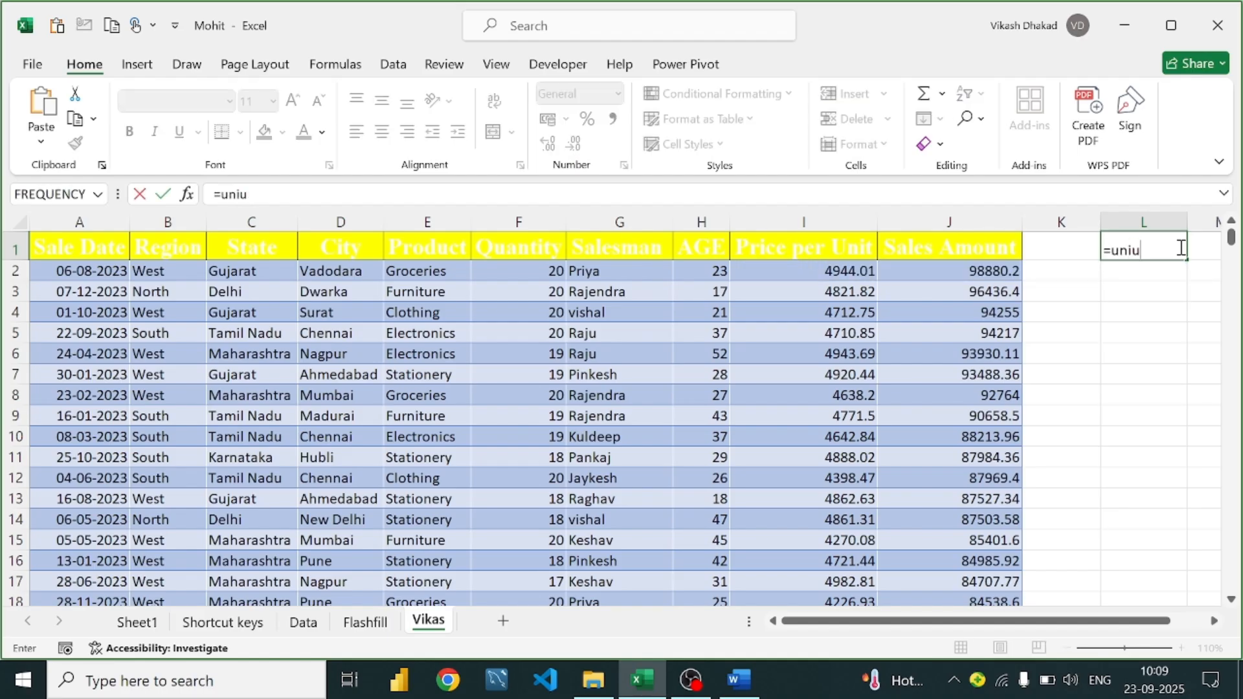
{"action": "type", "text": "q"}
{"action": "key", "text": "BackSpace"}
{"action": "key", "text": "BackSpace"}
{"action": "type", "text": "qu"}
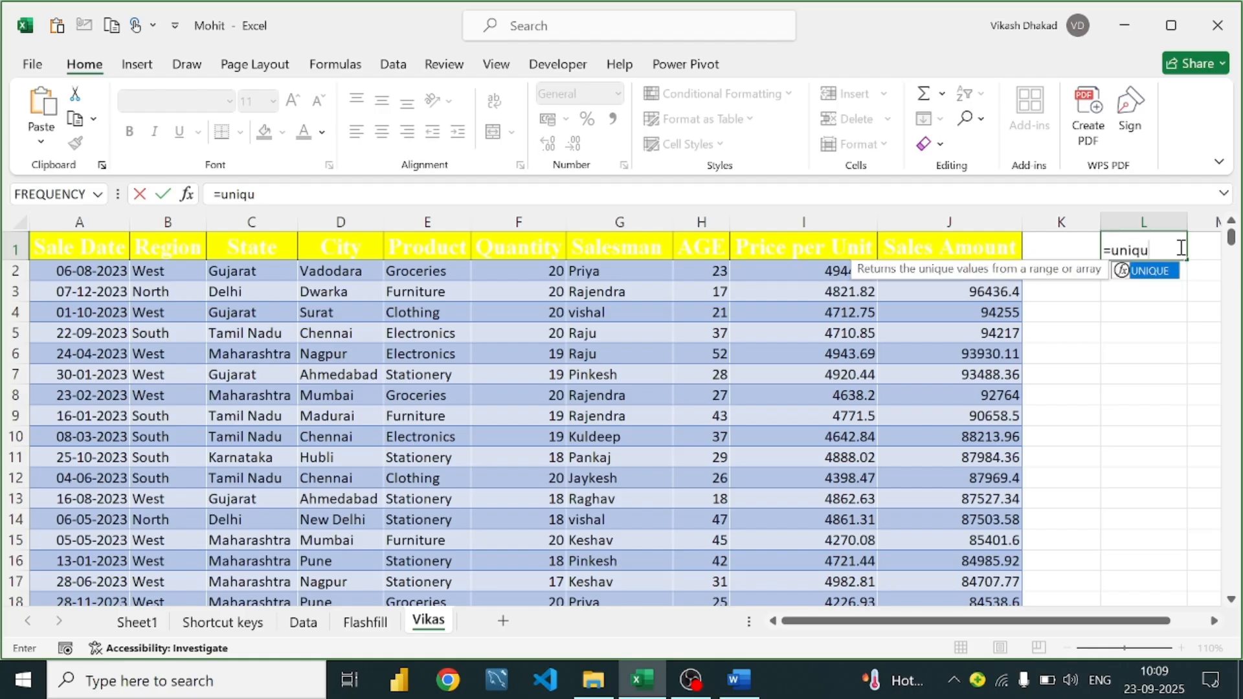
{"action": "key", "text": "Tab"}
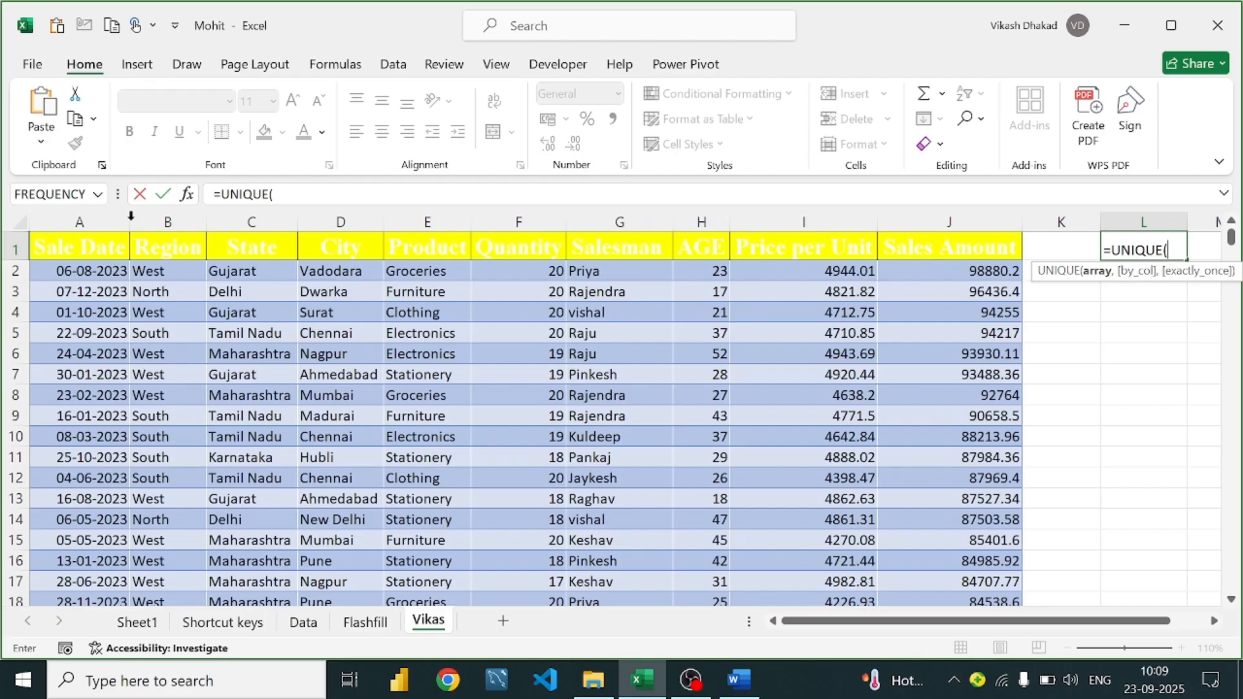
{"action": "left_click", "coordinate": [252, 221]}
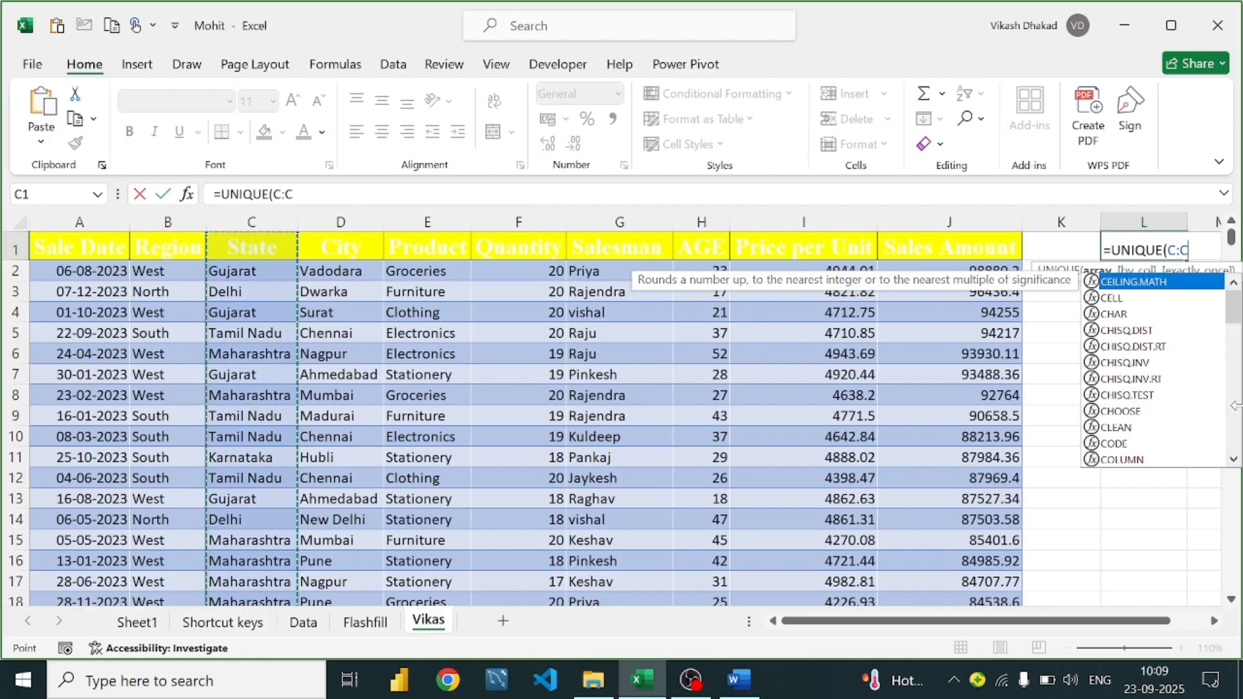
{"action": "type", "text": ")"}
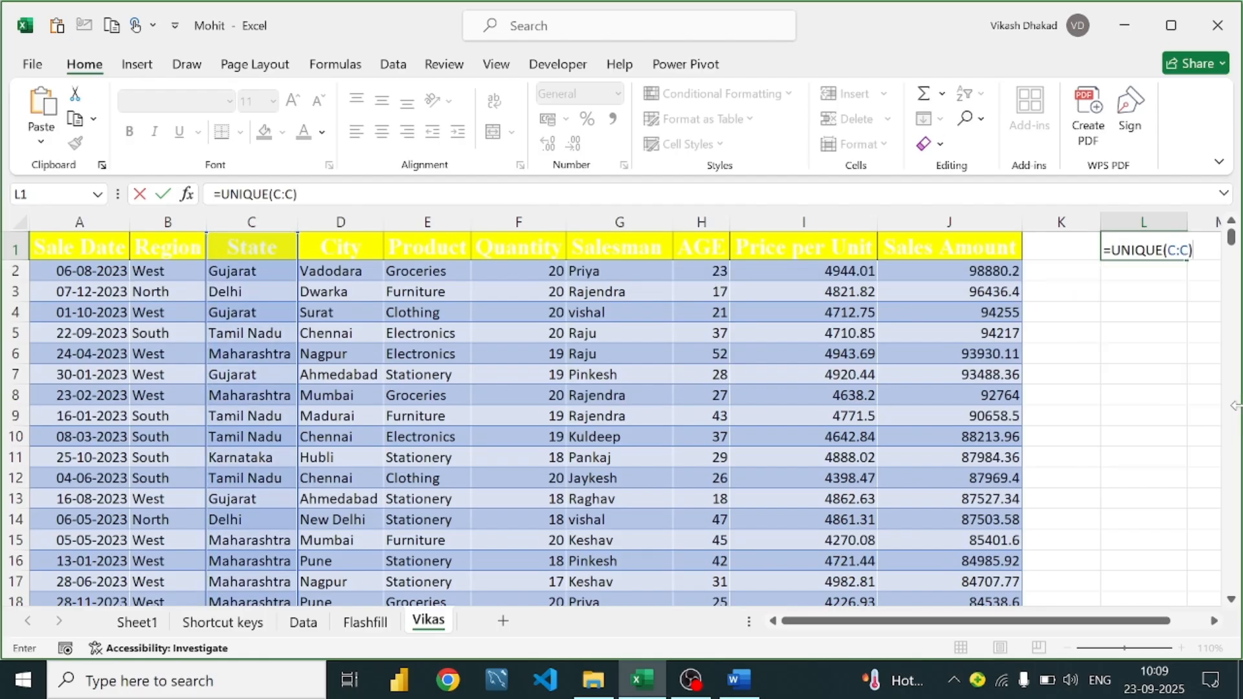
{"action": "key", "text": "Return"}
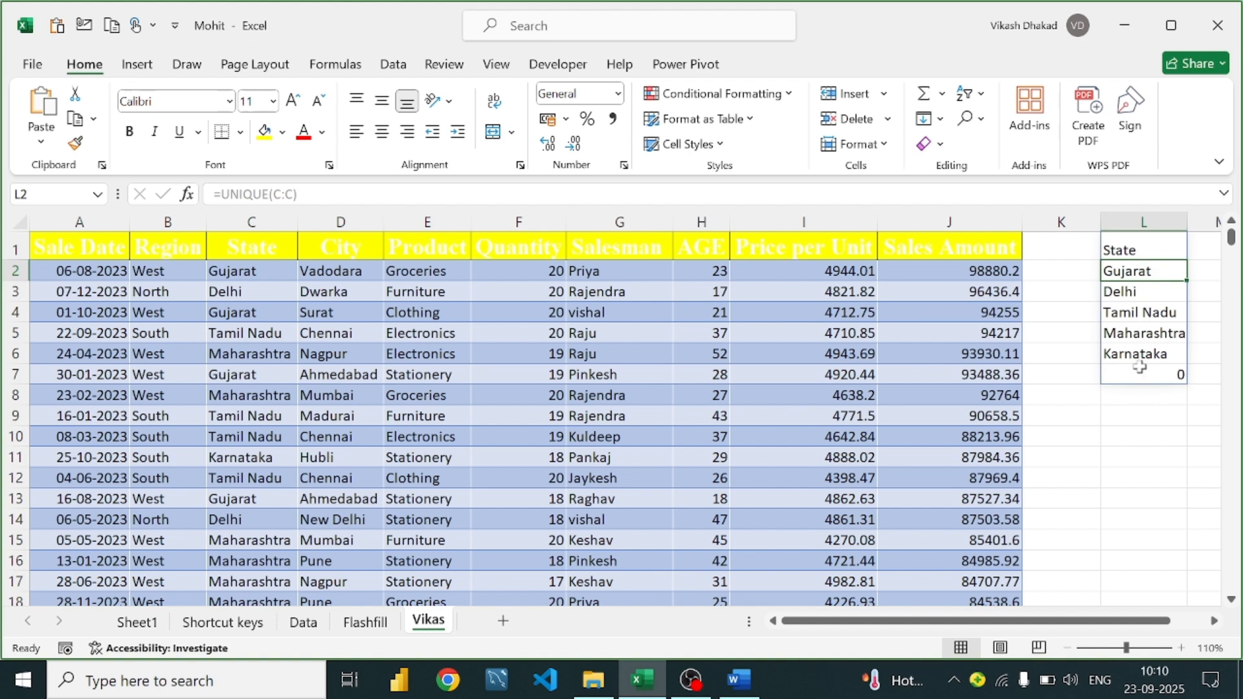
Change L1 to =UNIQUE(G:G) to list the distinct salesman names
{"action": "double_click", "coordinate": [1159, 243]}
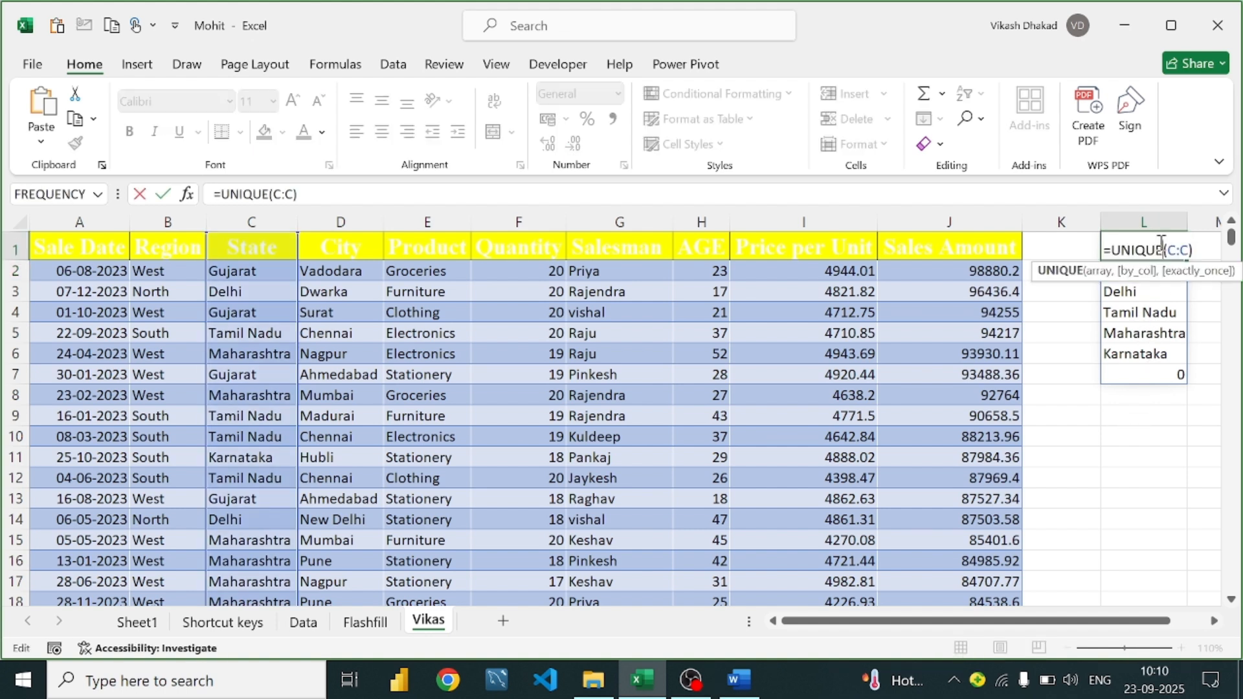
{"action": "key", "text": "Left"}
{"action": "key", "text": "BackSpace"}
{"action": "key", "text": "BackSpace"}
{"action": "key", "text": "BackSpace"}
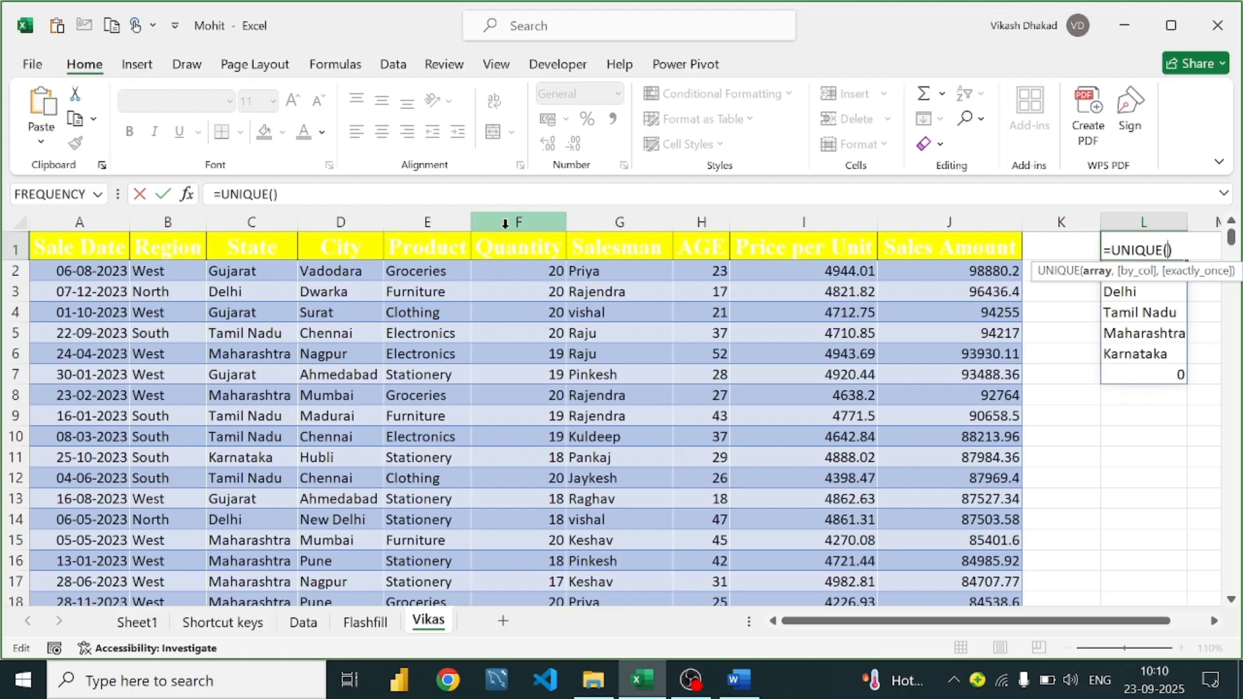
{"action": "left_click", "coordinate": [622, 221]}
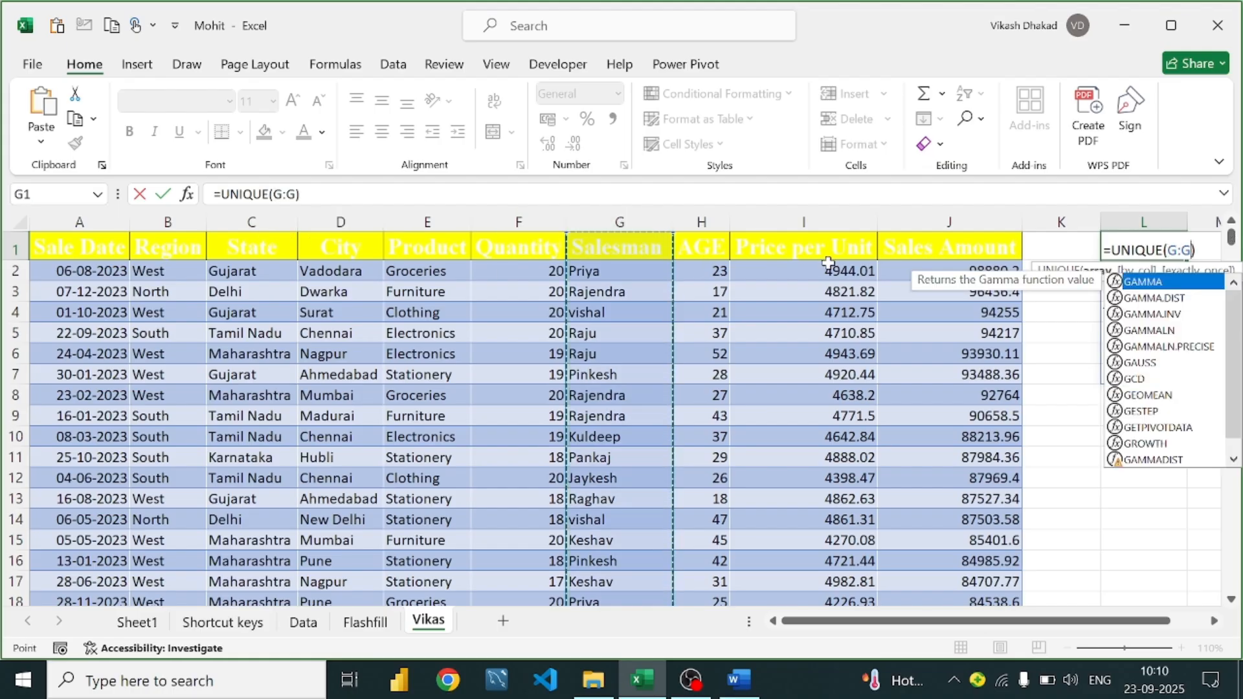
{"action": "key", "text": "Return"}
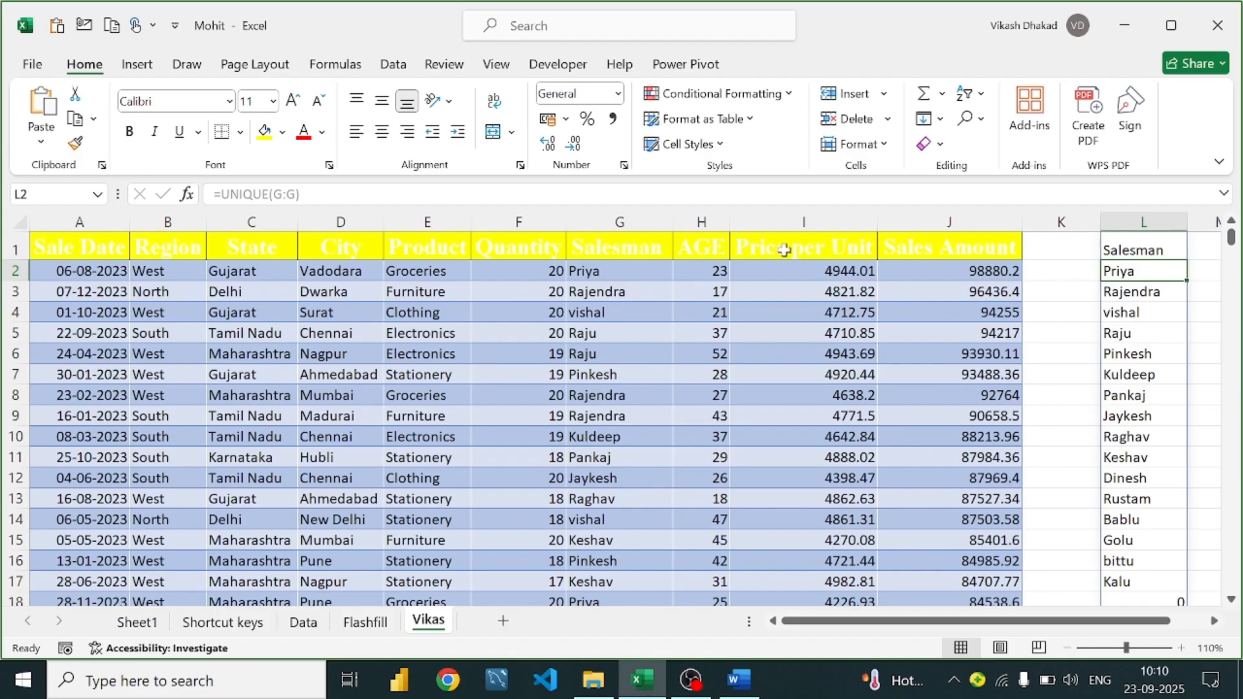
Scroll down to the end of the sales data at row 1044
{"action": "scroll", "coordinate": [1159, 324], "scroll_direction": "down", "scroll_amount": 4}
{"action": "scroll", "coordinate": [1163, 325], "scroll_direction": "up", "scroll_amount": 4}
{"action": "scroll", "coordinate": [548, 449], "scroll_direction": "down", "scroll_amount": 15}
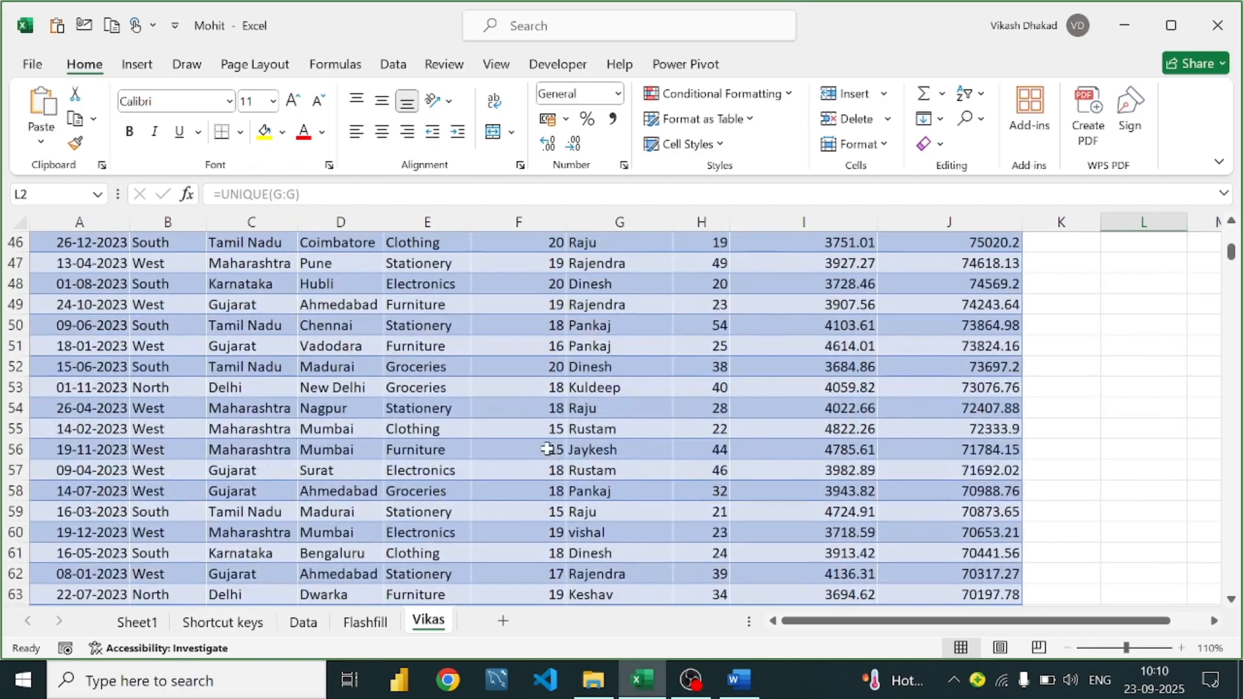
{"action": "scroll", "coordinate": [548, 449], "scroll_direction": "down", "scroll_amount": 14}
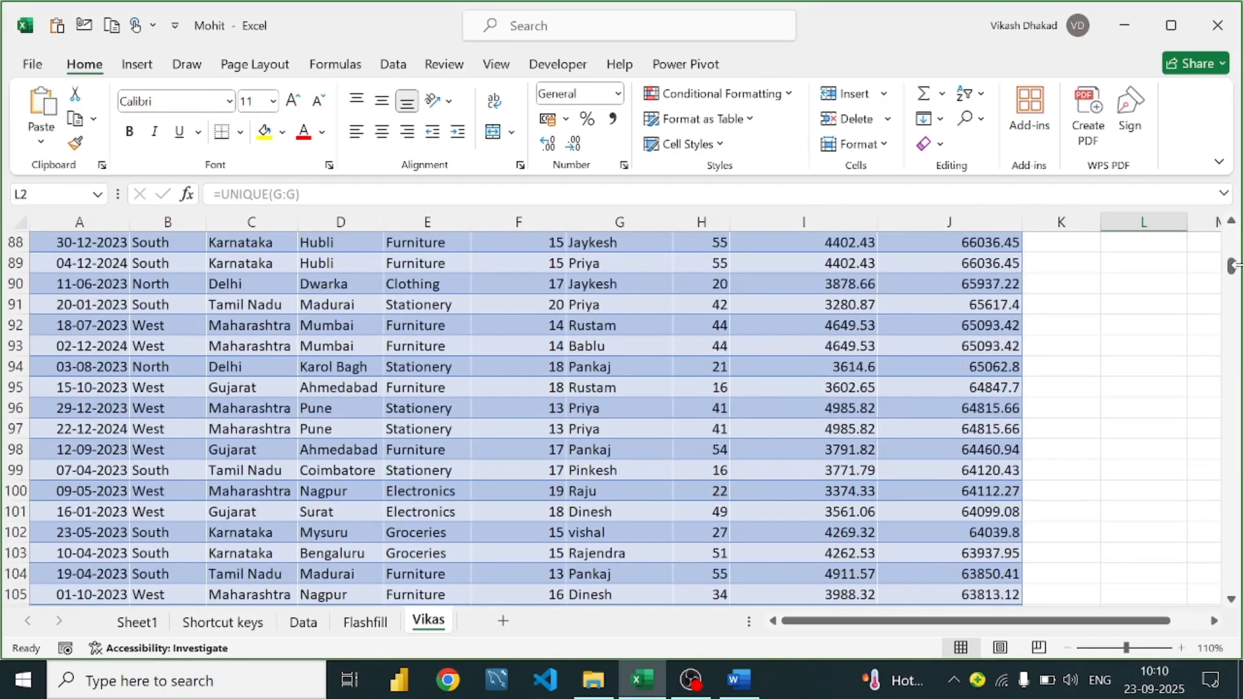
{"action": "left_click_drag", "start_coordinate": [1232, 266], "coordinate": [1232, 583]}
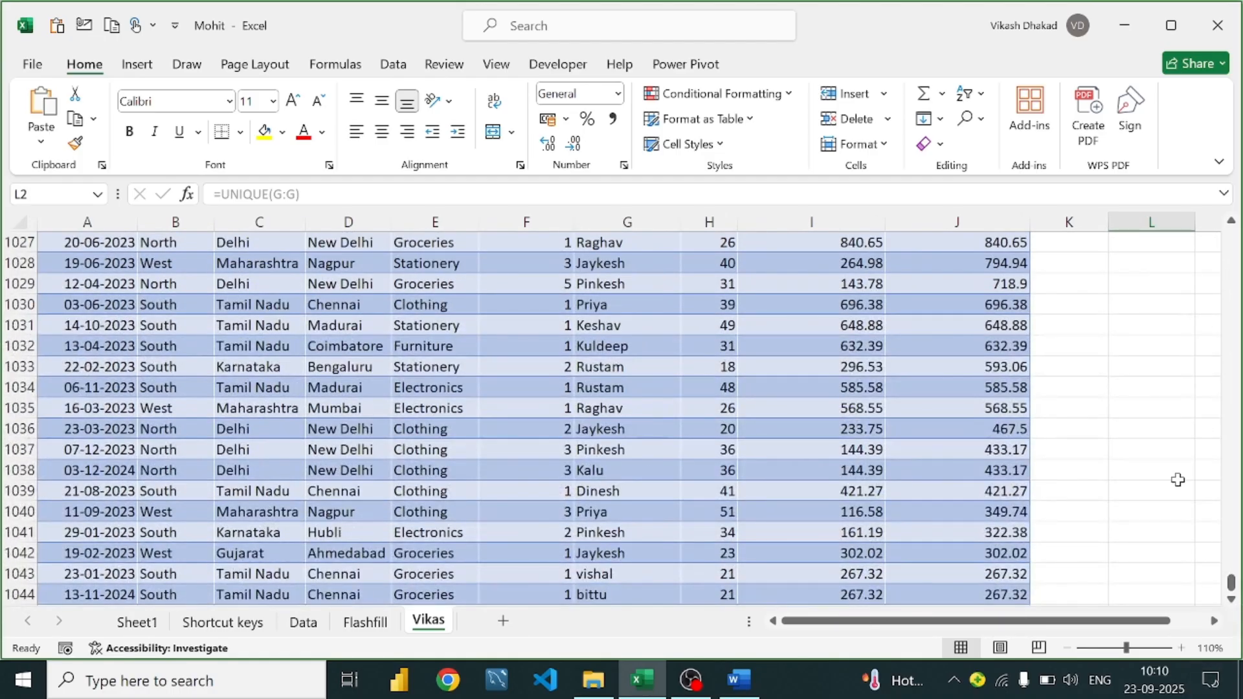
{"action": "scroll", "coordinate": [547, 416], "scroll_direction": "down", "scroll_amount": 6}
{"action": "scroll", "coordinate": [563, 415], "scroll_direction": "up", "scroll_amount": 2}
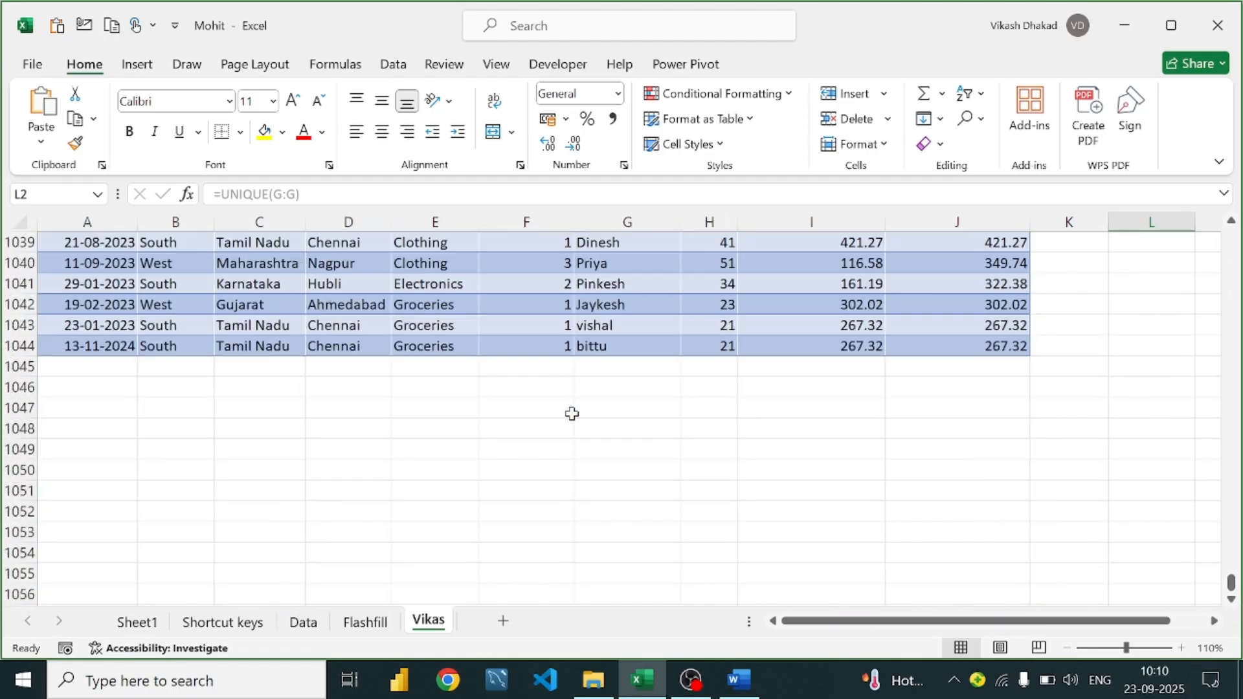
{"action": "left_click", "coordinate": [620, 368]}
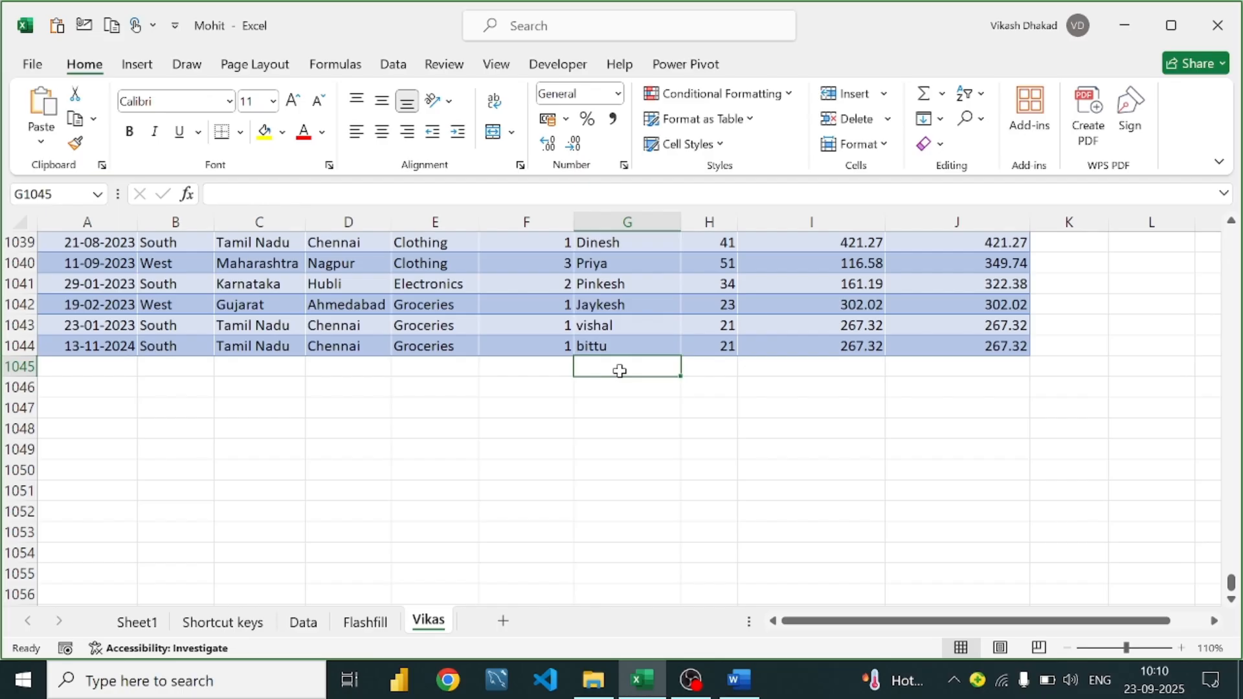
{"action": "type", "text": "Peter"}
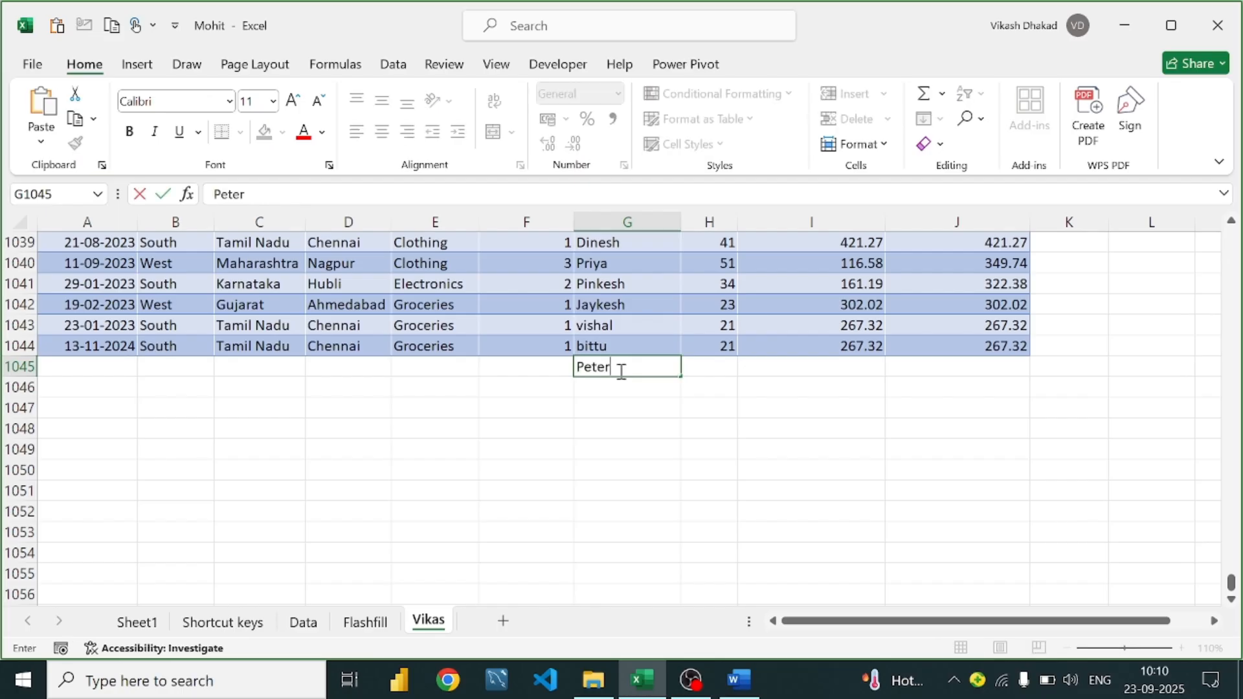
{"action": "key", "text": "Return"}
{"action": "key", "text": "Return"}
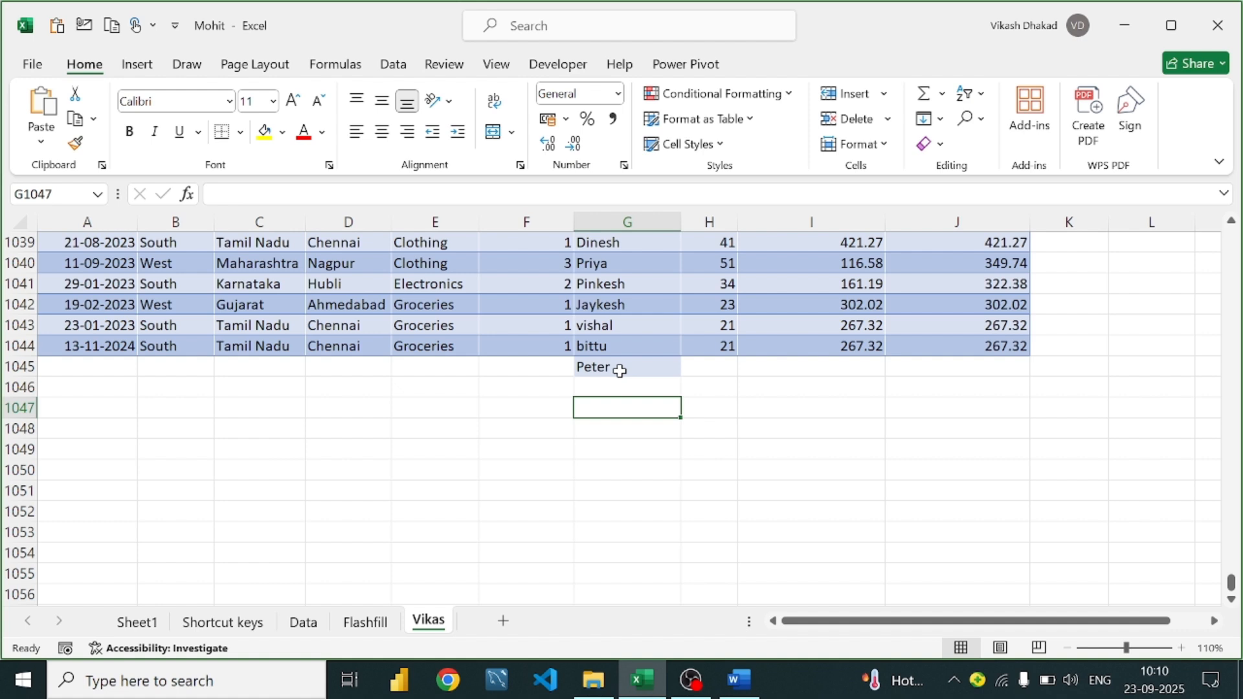
{"action": "key", "text": "Up"}
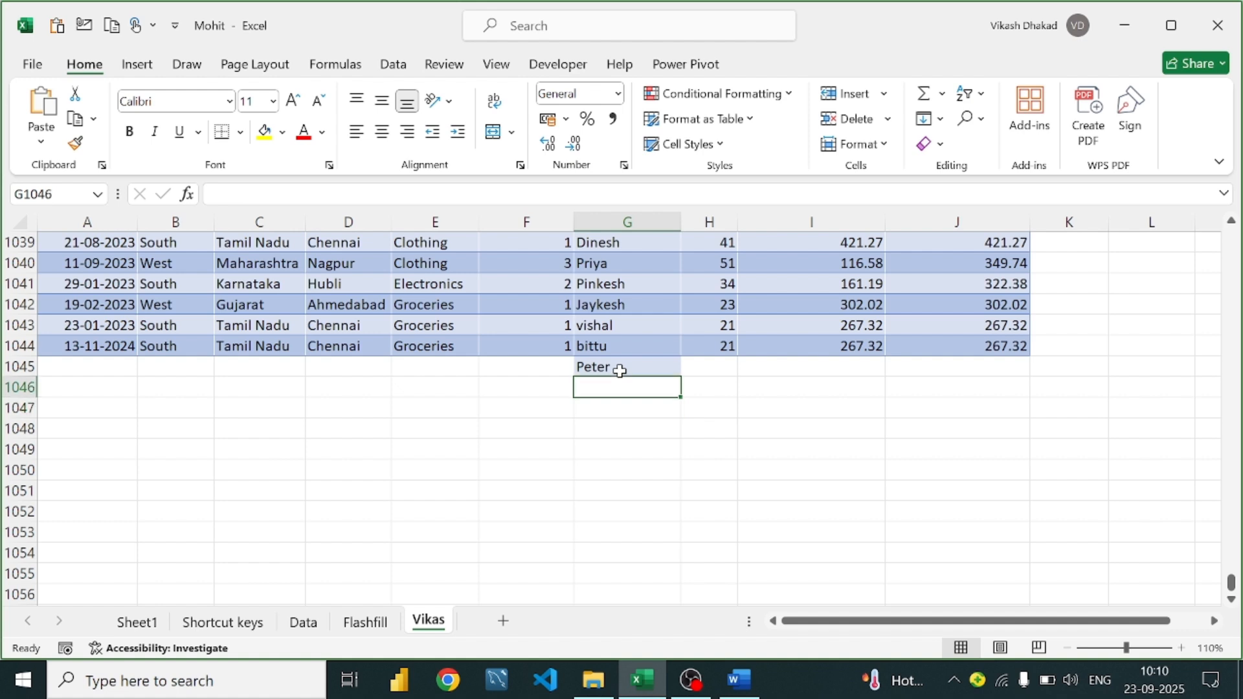
{"action": "type", "text": "Harry"}
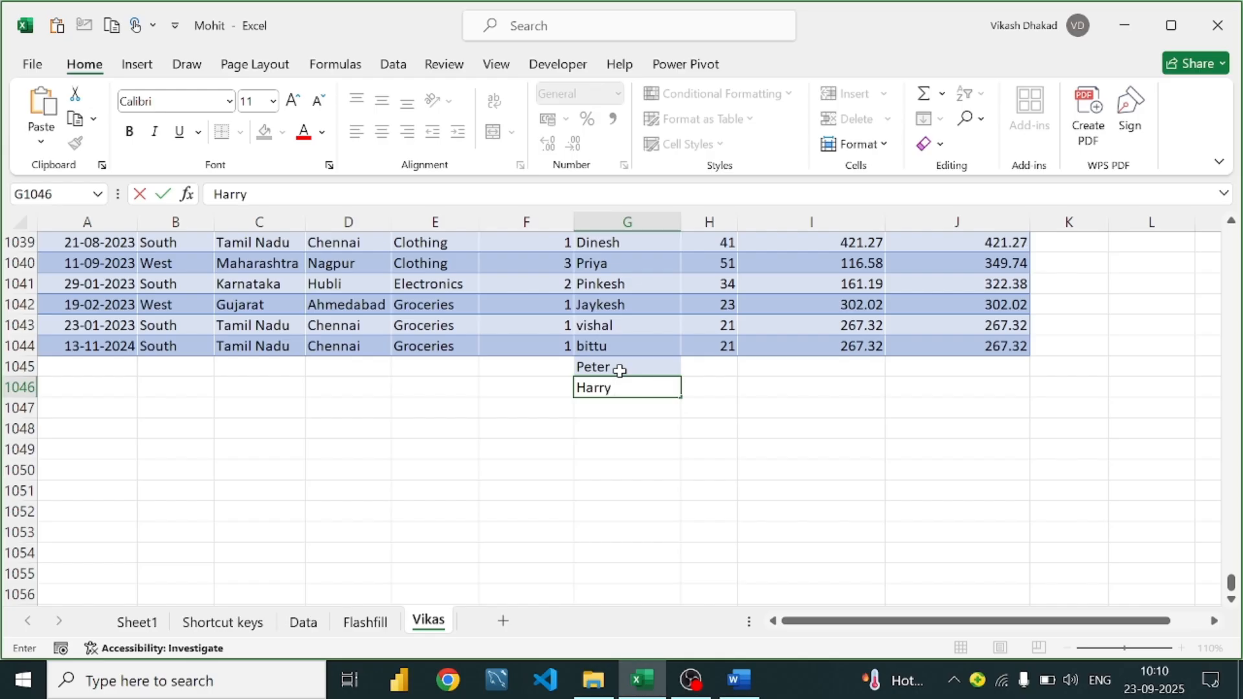
{"action": "key", "text": "Return"}
{"action": "type", "text": "Dev"}
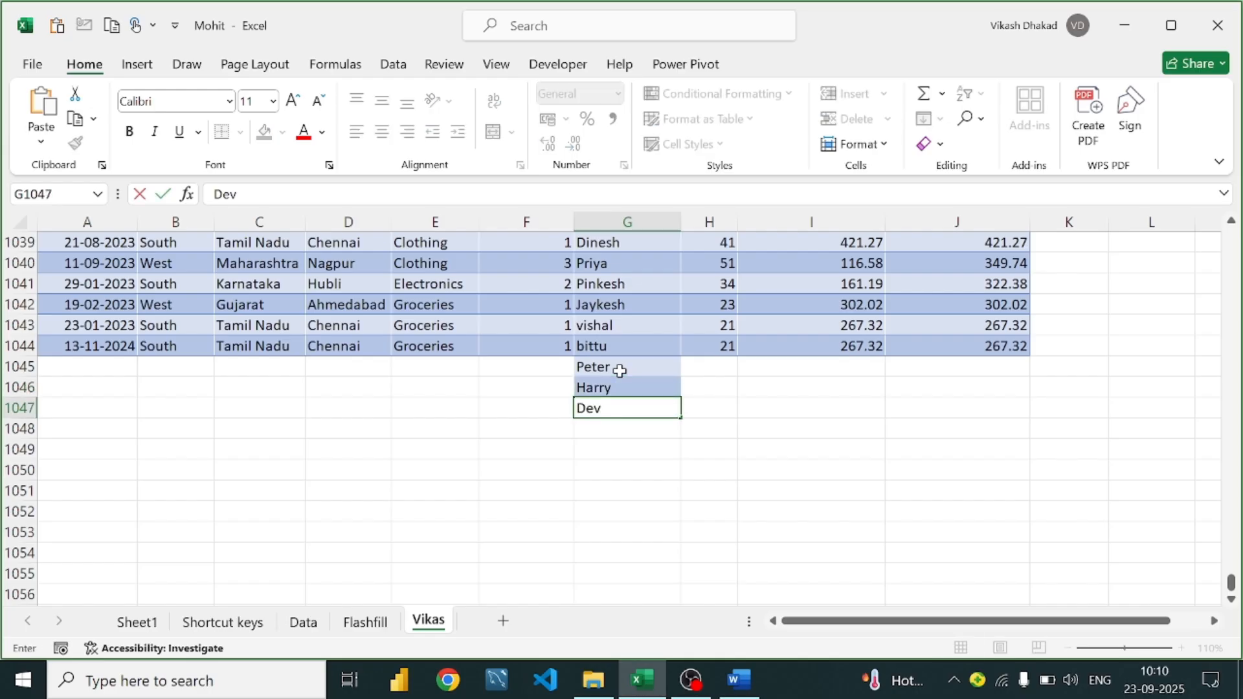
{"action": "type", "text": "id"}
{"action": "key", "text": "Return"}
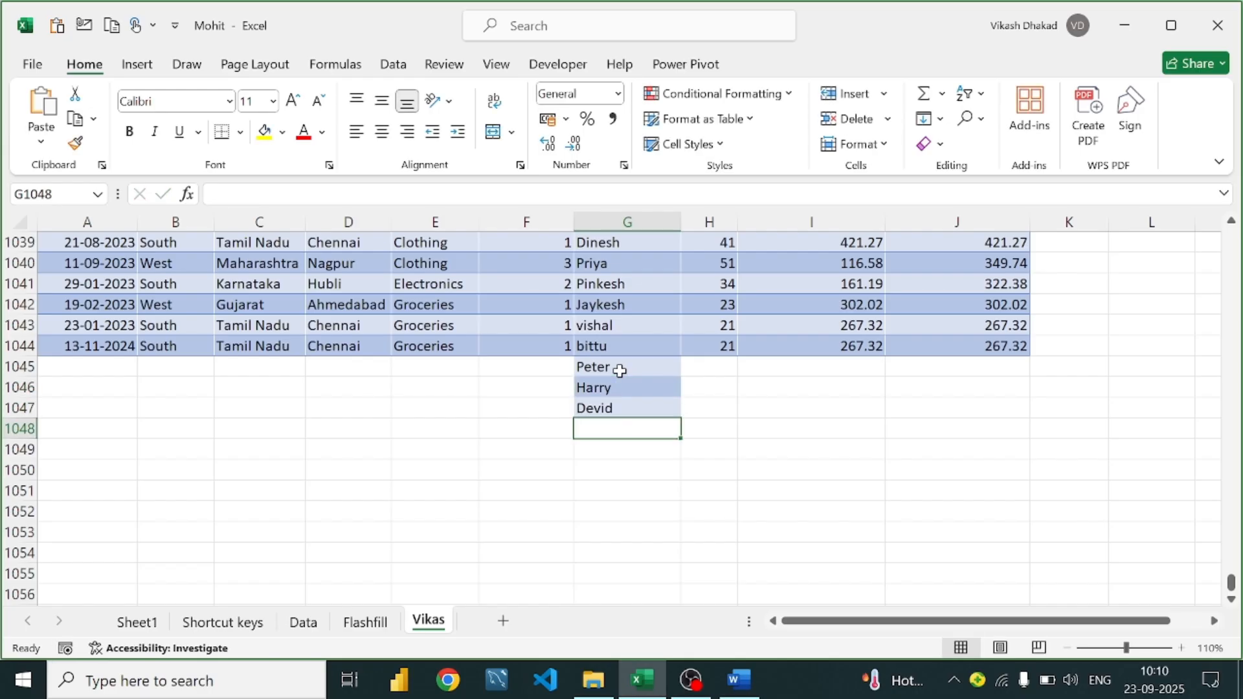
{"action": "scroll", "coordinate": [525, 407], "scroll_direction": "up", "scroll_amount": 6}
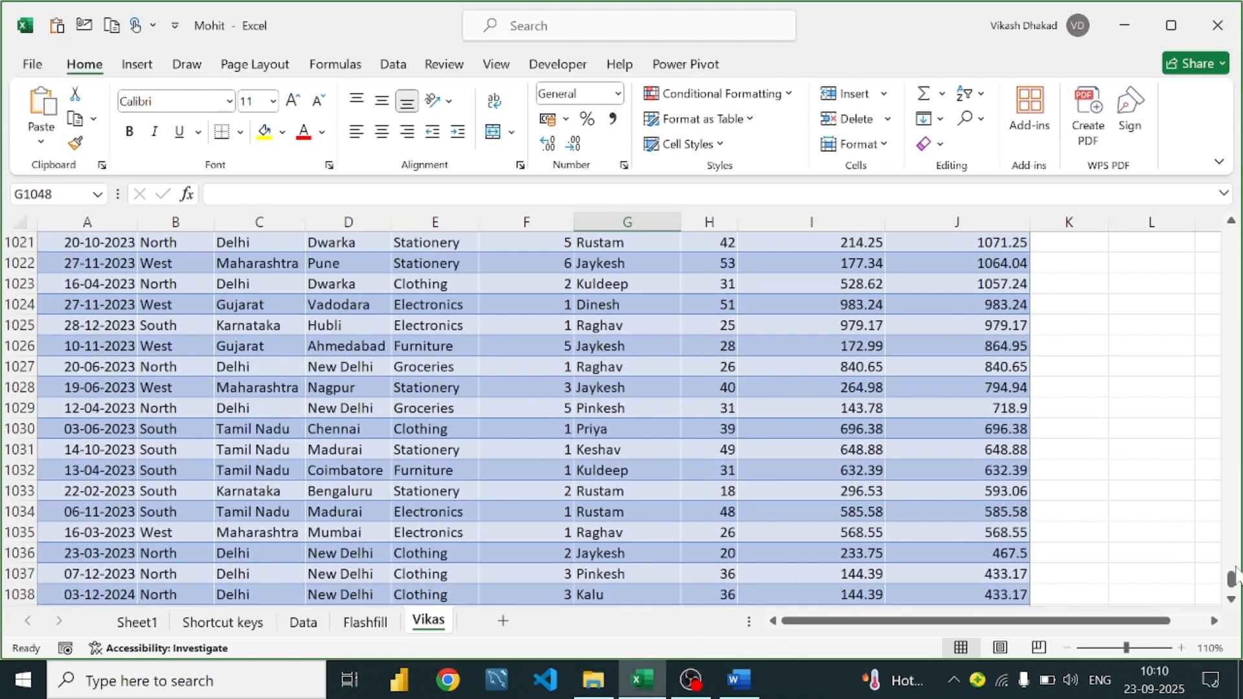
{"action": "left_click_drag", "start_coordinate": [1236, 570], "coordinate": [1211, 172]}
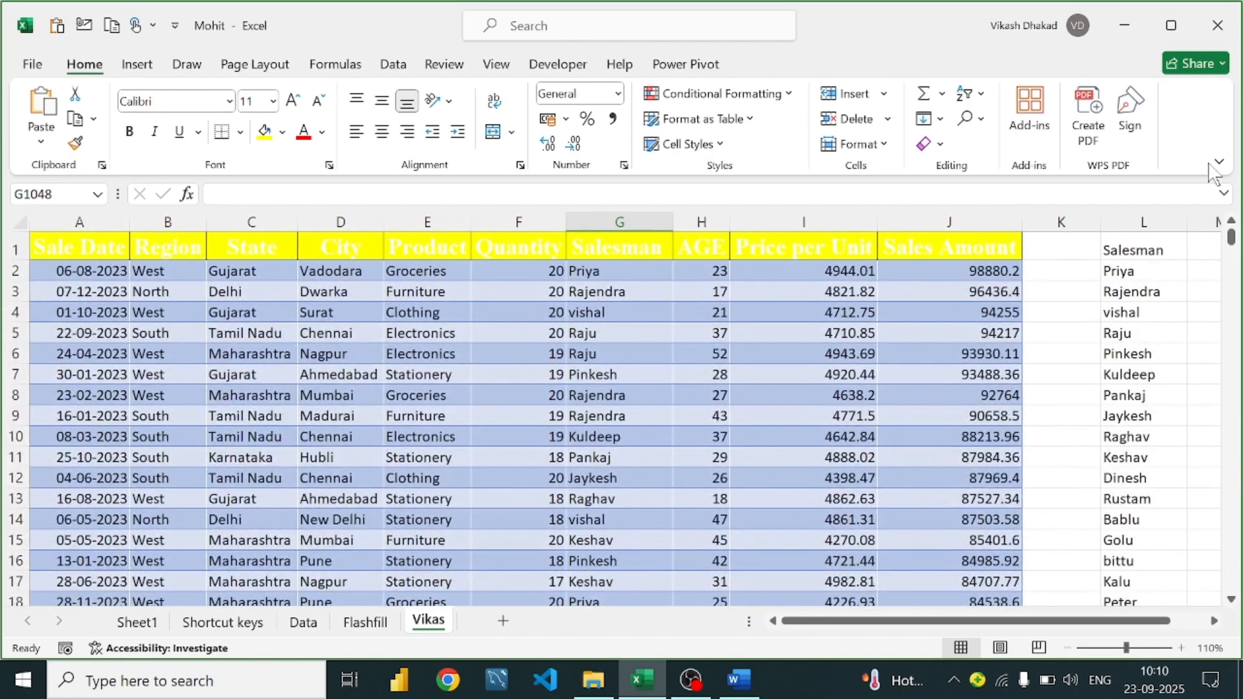
{"action": "scroll", "coordinate": [1153, 295], "scroll_direction": "down", "scroll_amount": 2}
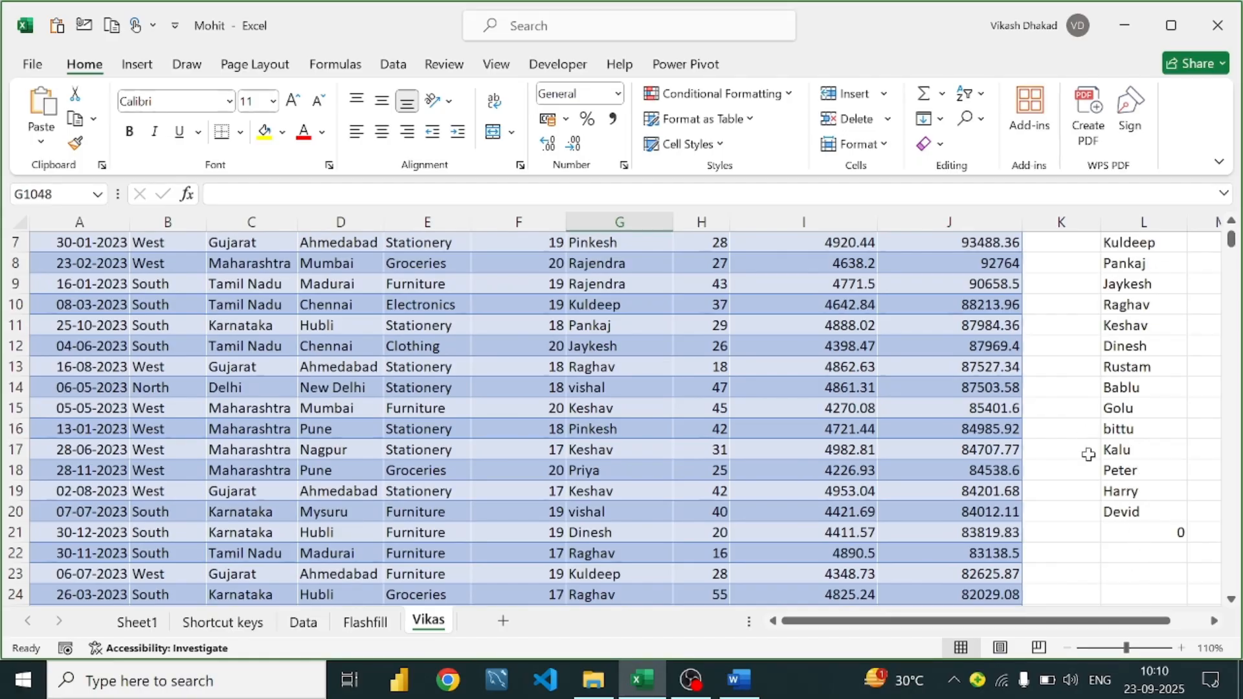
{"action": "scroll", "coordinate": [1068, 418], "scroll_direction": "up", "scroll_amount": 2}
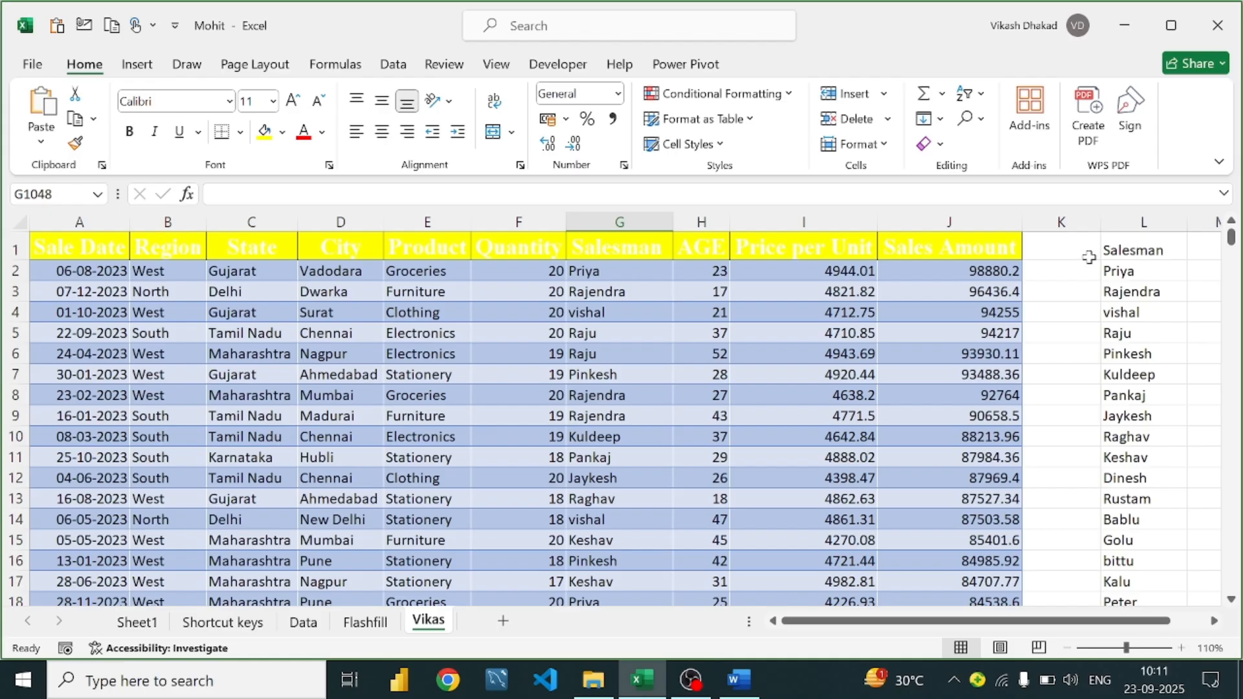
{"action": "scroll", "coordinate": [1089, 257], "scroll_direction": "down", "scroll_amount": 3}
{"action": "scroll", "coordinate": [1081, 286], "scroll_direction": "up", "scroll_amount": 3}
{"action": "scroll", "coordinate": [791, 401], "scroll_direction": "down", "scroll_amount": 5}
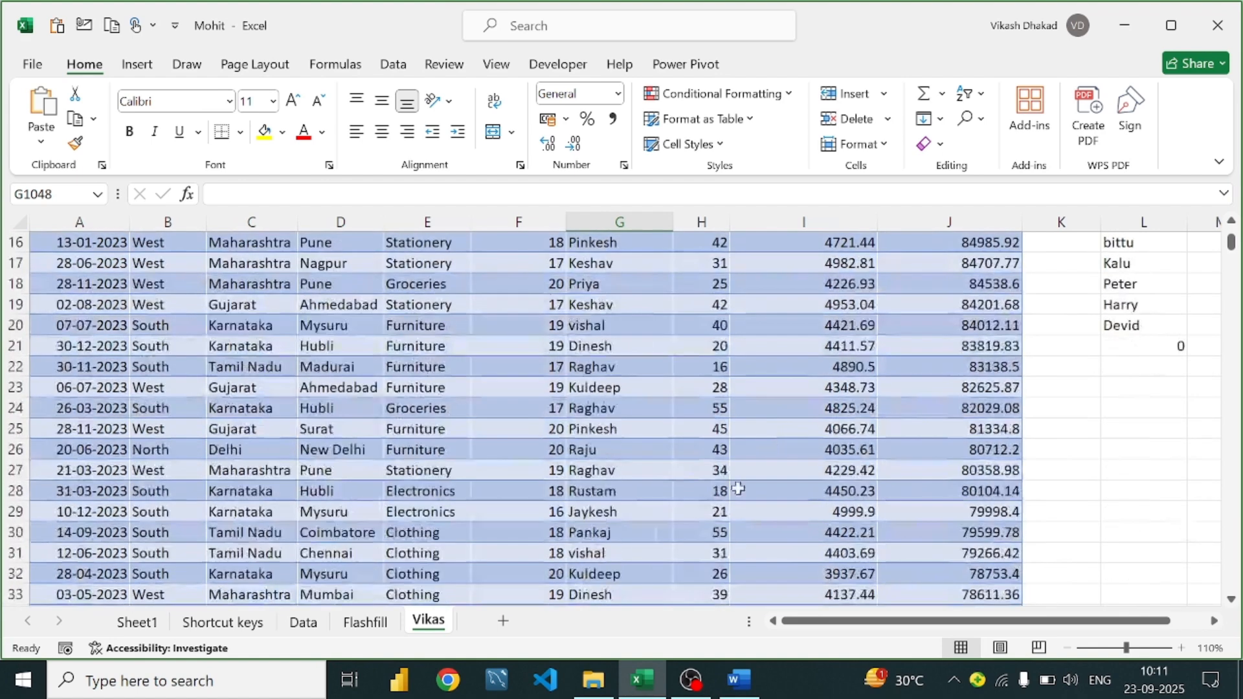
{"action": "left_click", "coordinate": [739, 680]}
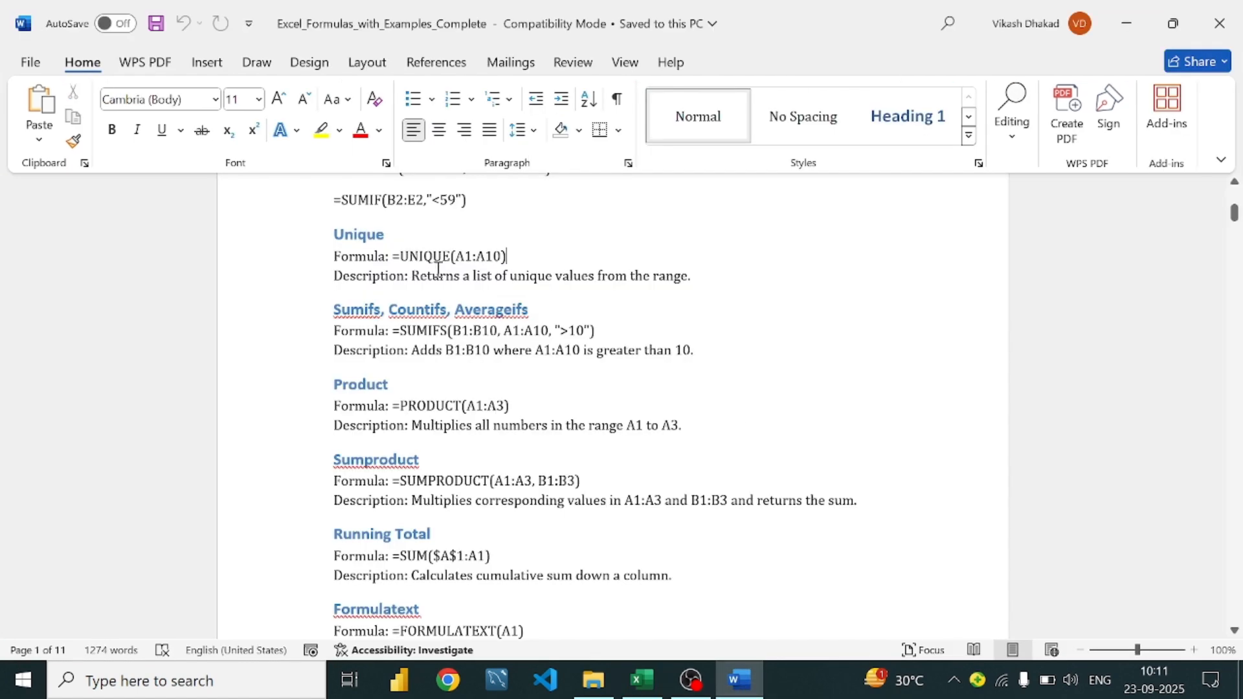
{"action": "scroll", "coordinate": [497, 297], "scroll_direction": "down", "scroll_amount": 3}
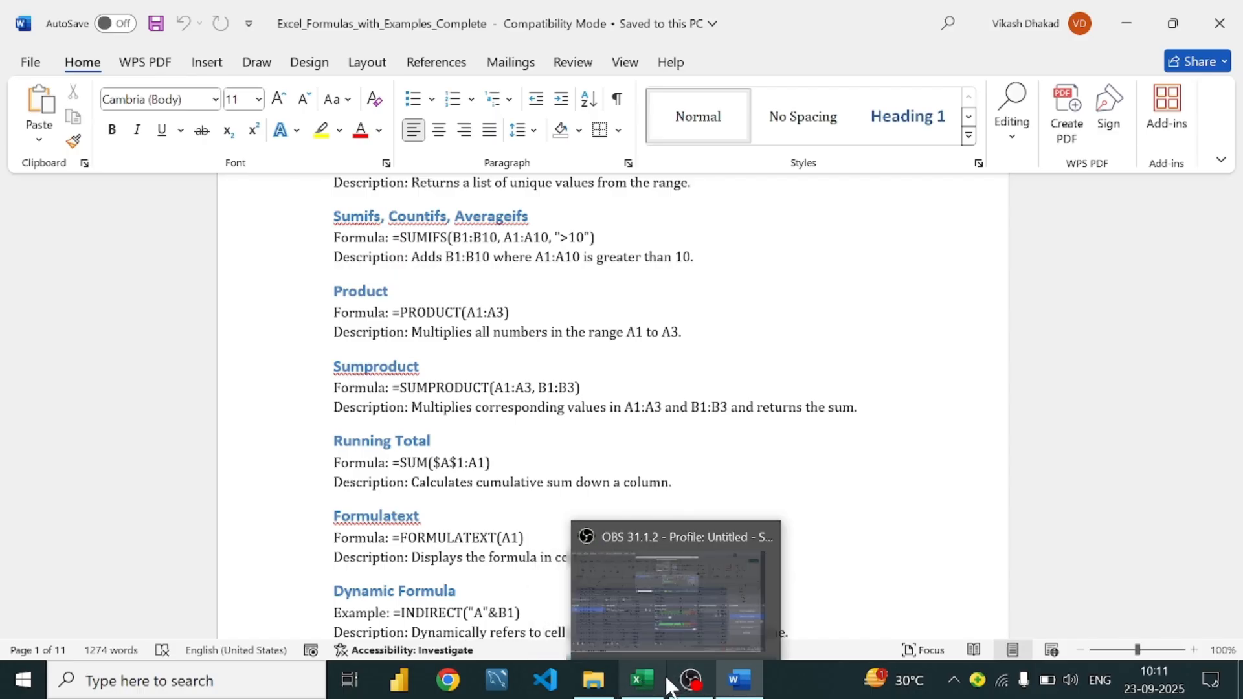
{"action": "left_click", "coordinate": [643, 676]}
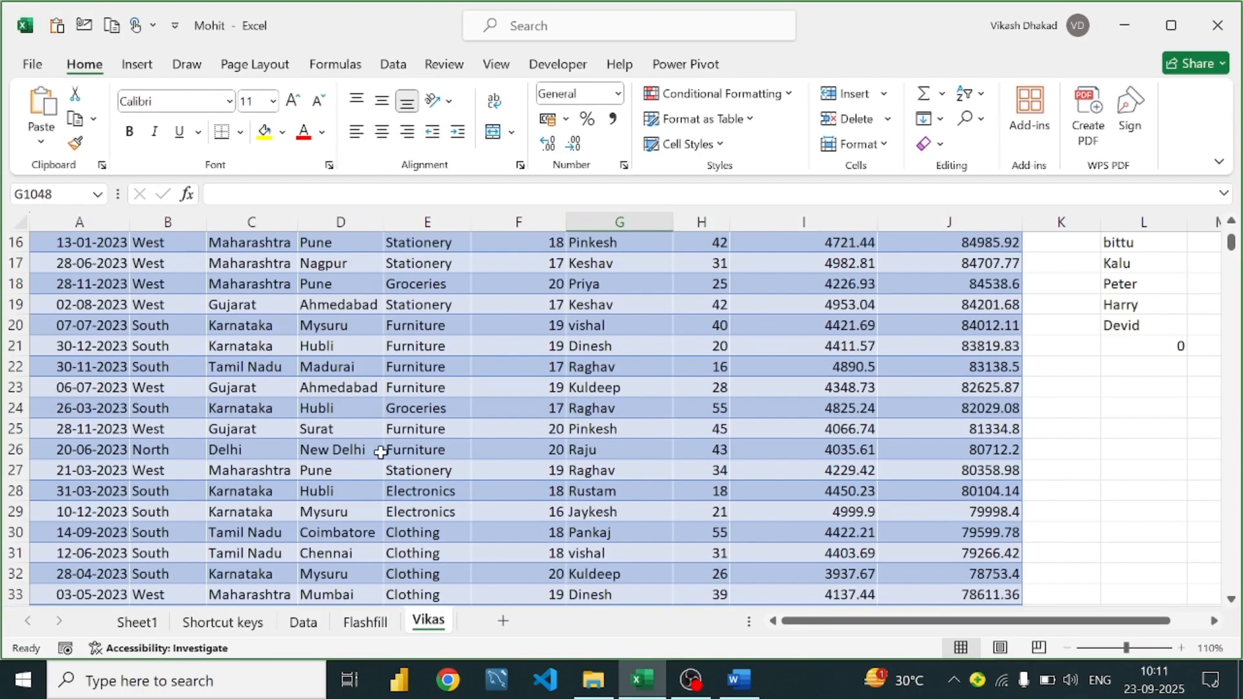
On the Data sheet, clear the old notes in F2:H8
{"action": "left_click", "coordinate": [304, 622]}
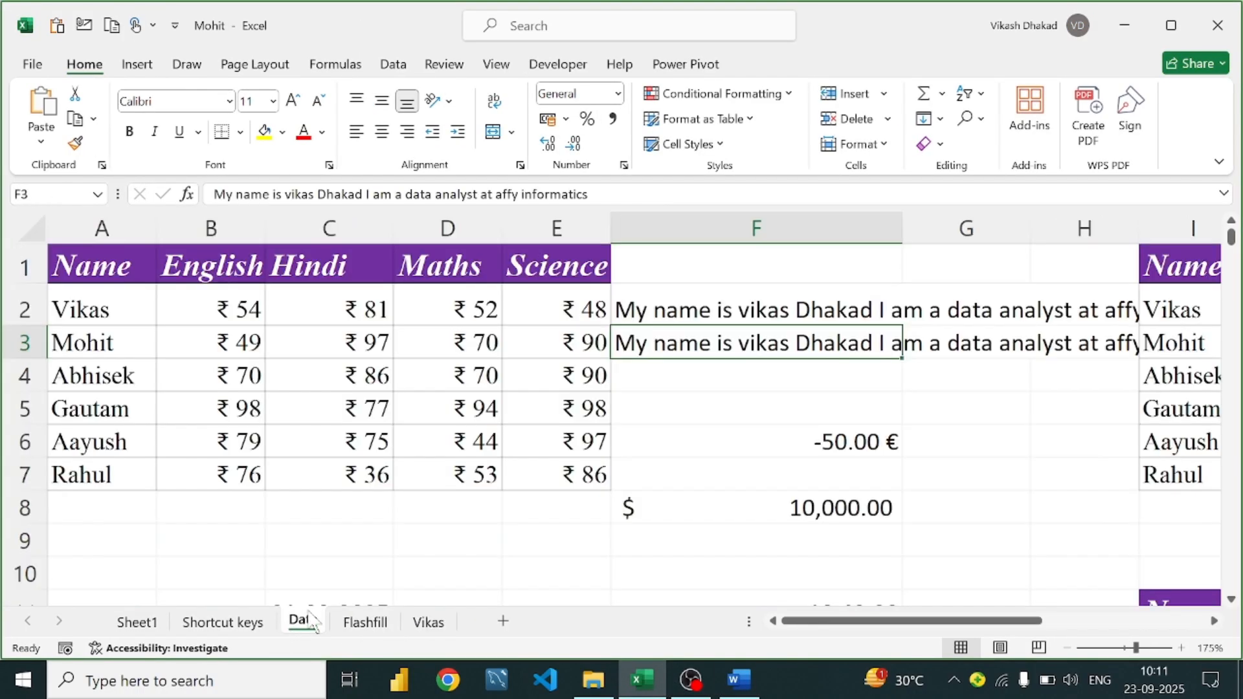
{"action": "left_click", "coordinate": [487, 306]}
{"action": "left_click", "coordinate": [643, 310]}
{"action": "left_click_drag", "start_coordinate": [642, 309], "coordinate": [1076, 525]}
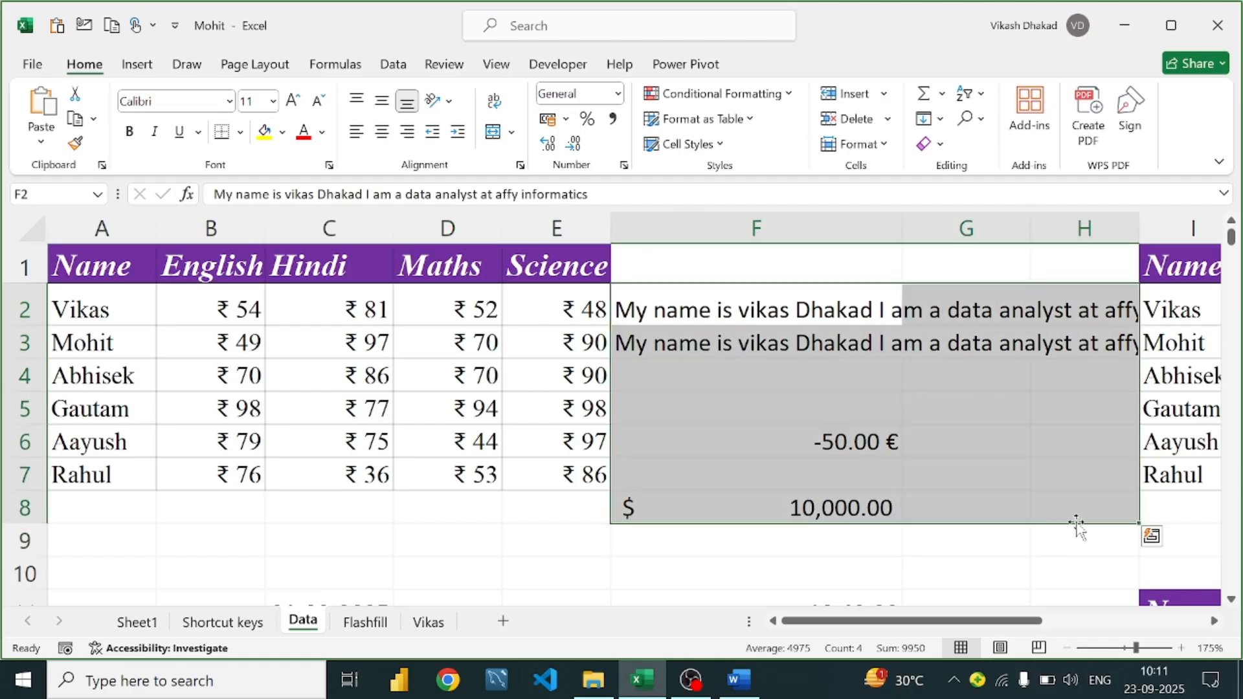
{"action": "key", "text": "Delete"}
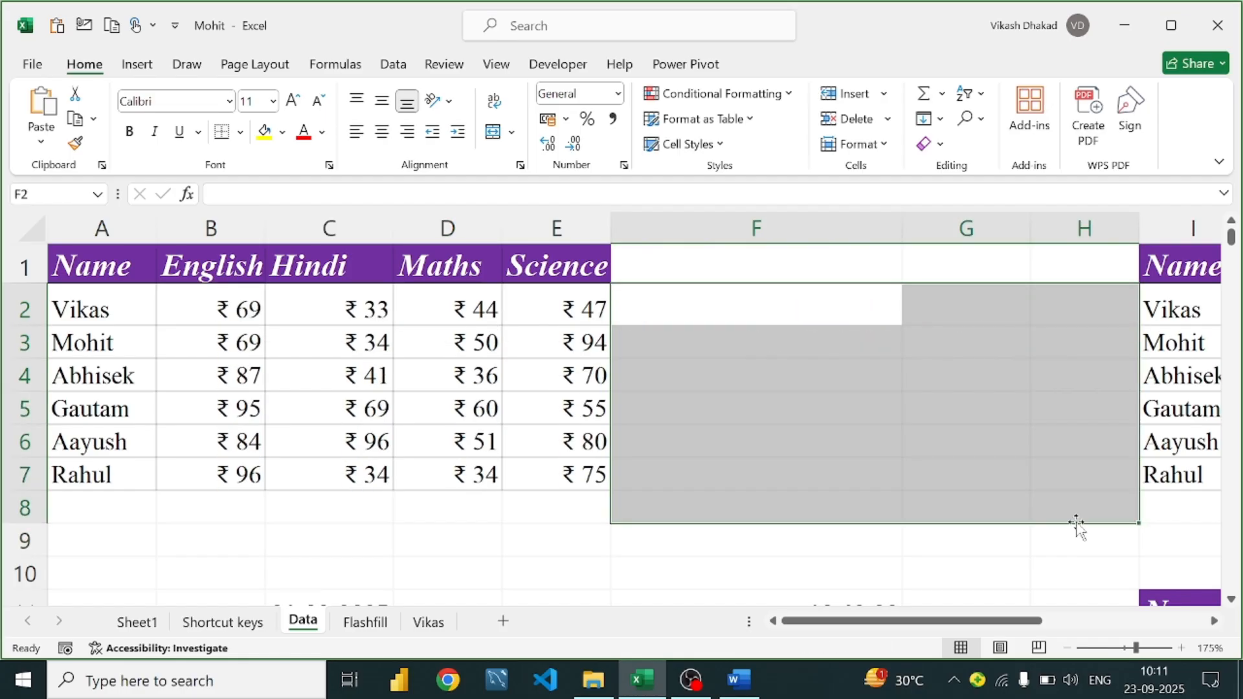
{"action": "left_click", "coordinate": [685, 305]}
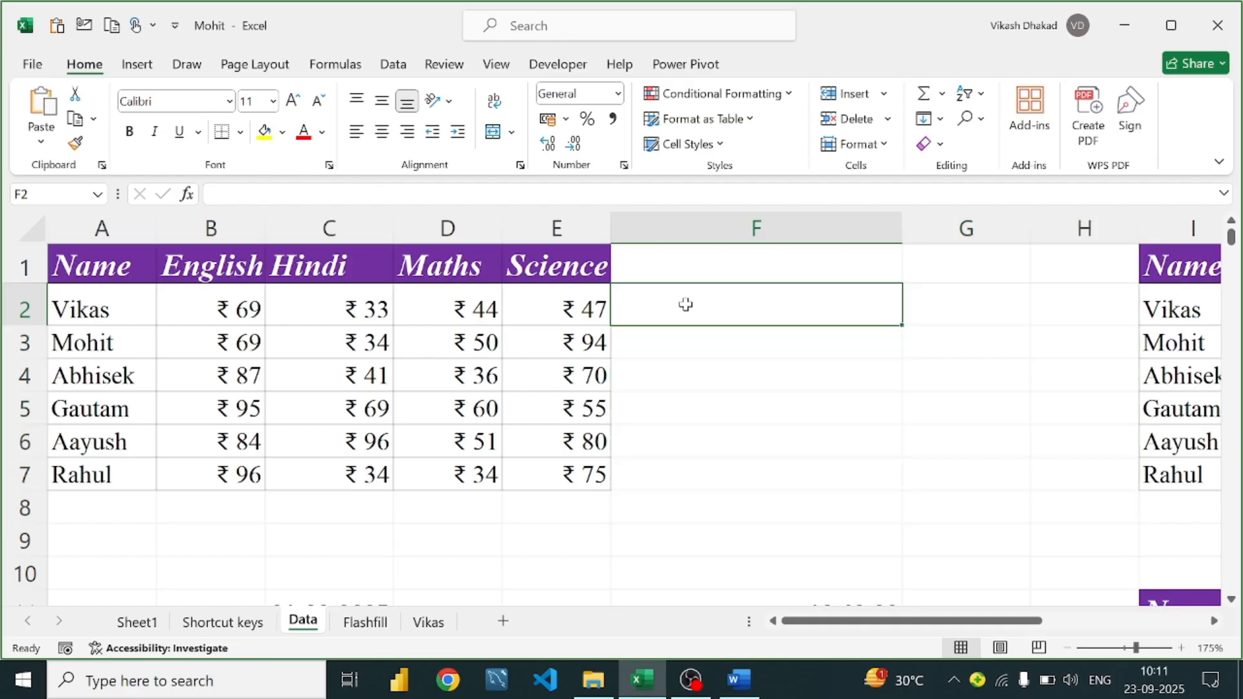
Enter =PRODUCT(B2:E2) in F2 to multiply the first student's four marks
{"action": "type", "text": "=pro"}
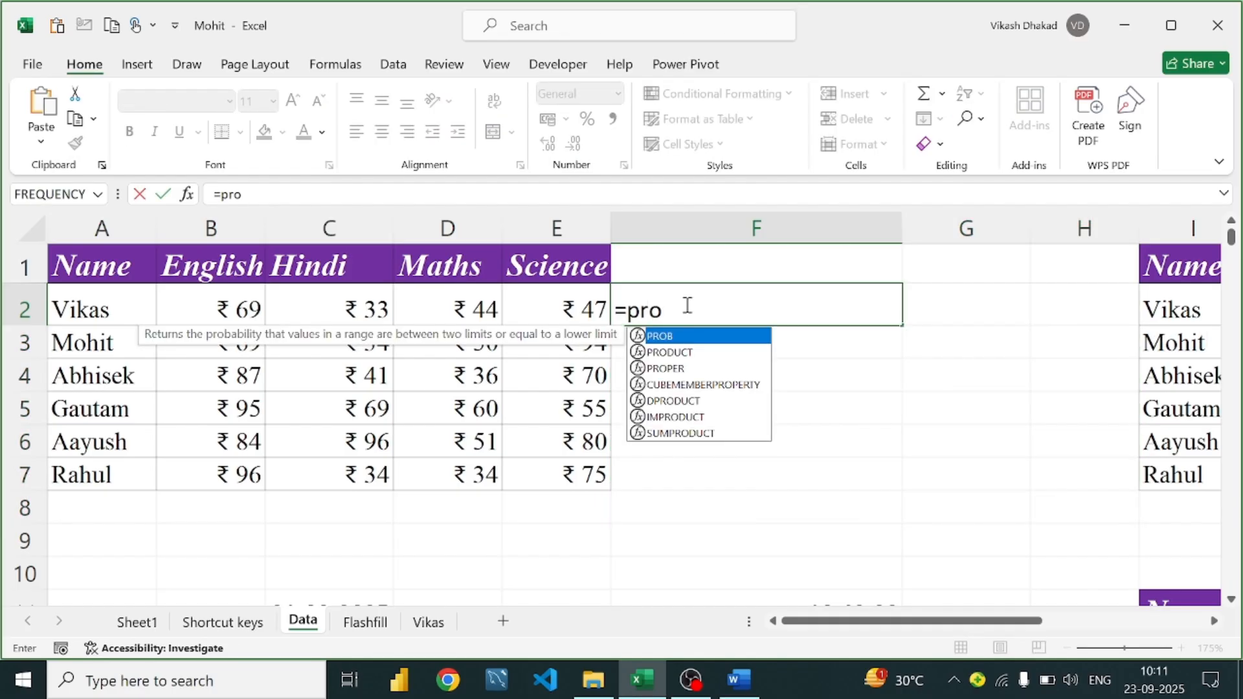
{"action": "type", "text": "duct"}
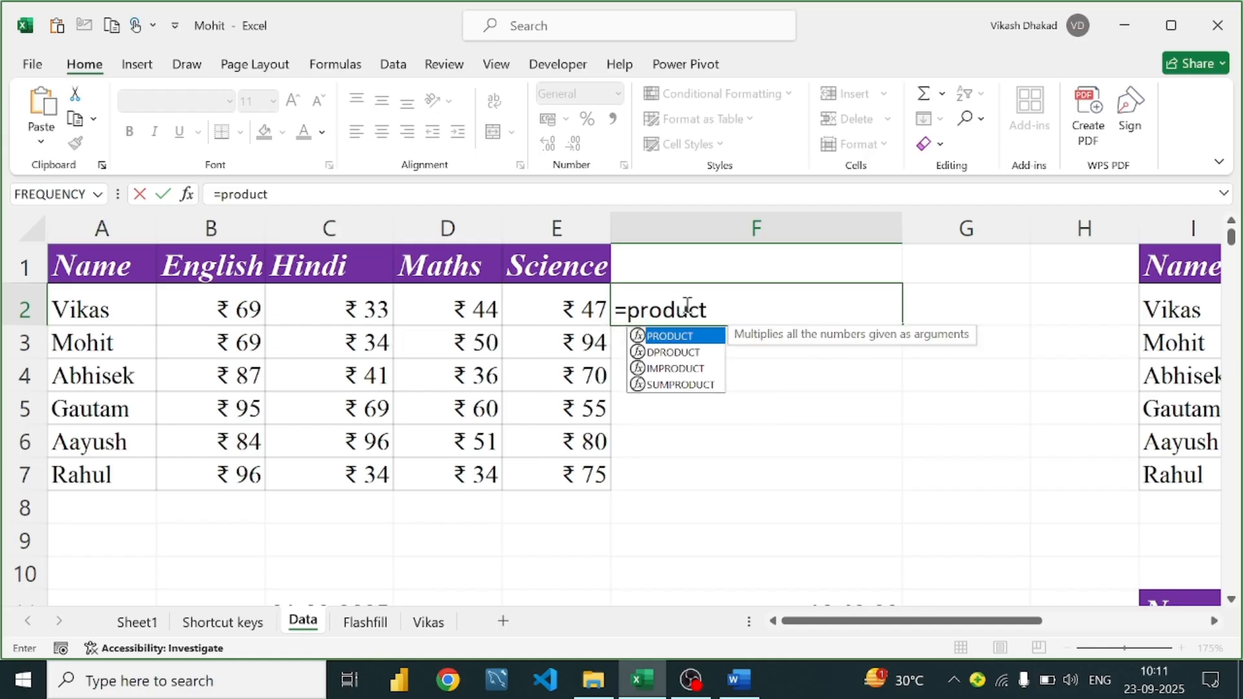
{"action": "key", "text": "Tab"}
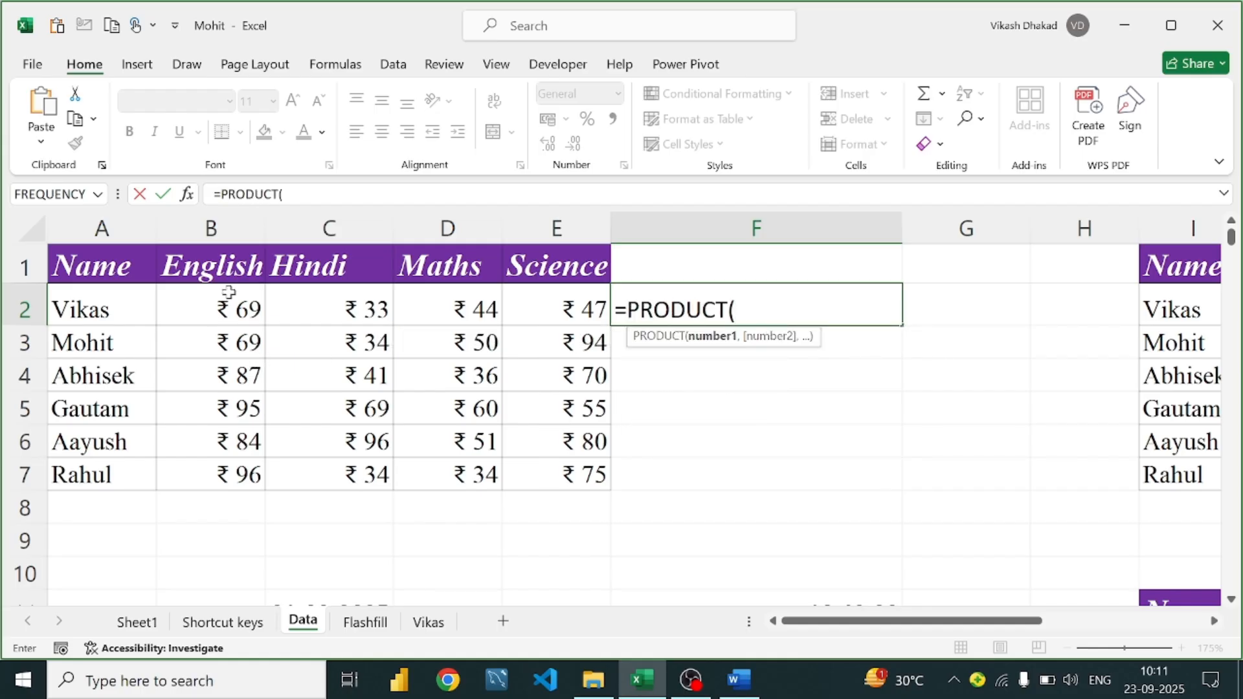
{"action": "left_click_drag", "start_coordinate": [228, 292], "coordinate": [555, 296]}
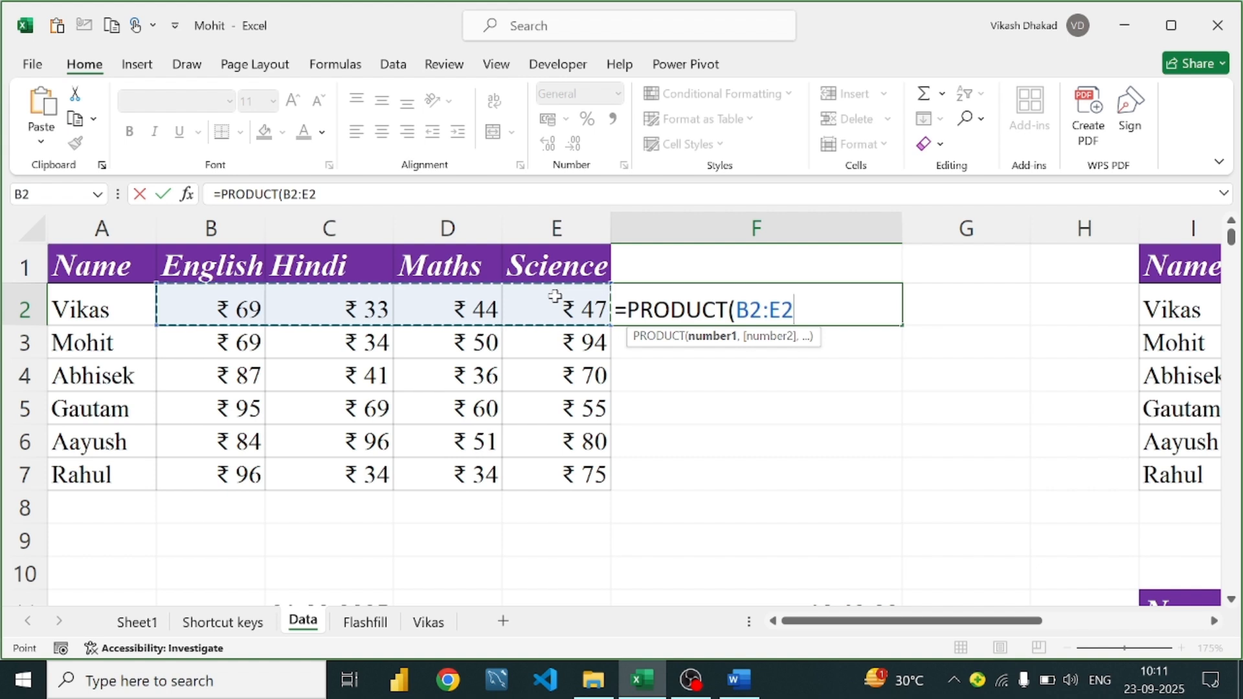
{"action": "type", "text": ")"}
{"action": "key", "text": "Return"}
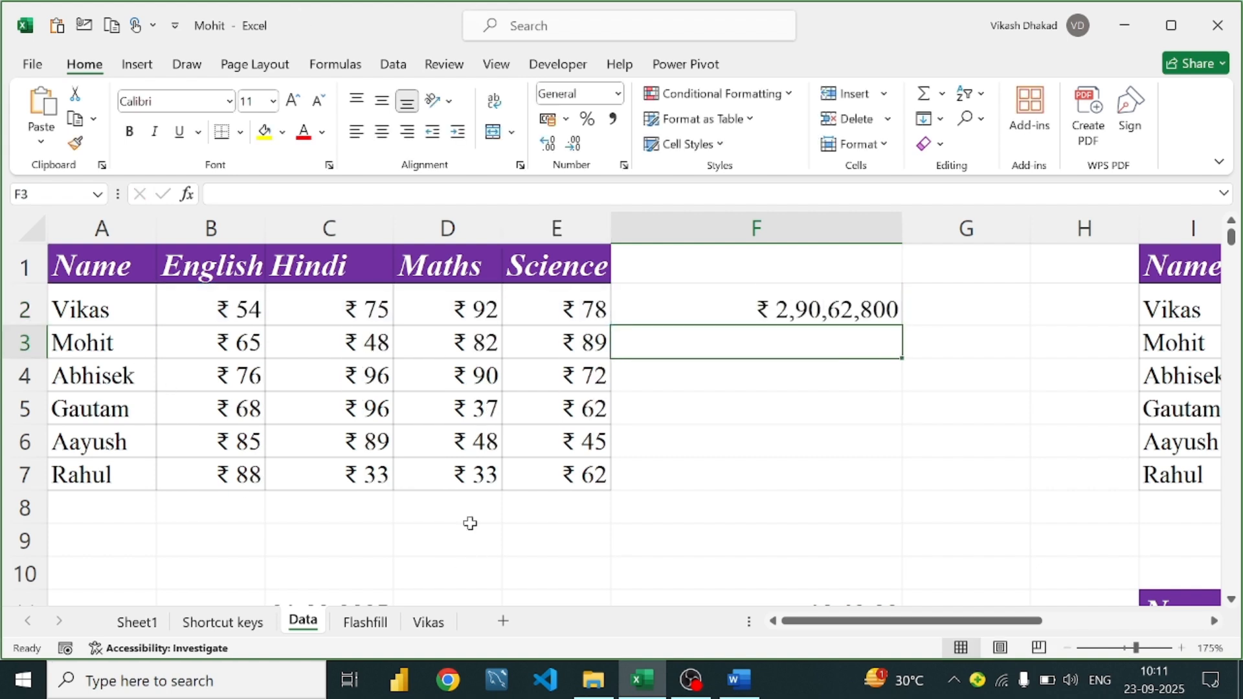
{"action": "left_click", "coordinate": [845, 312]}
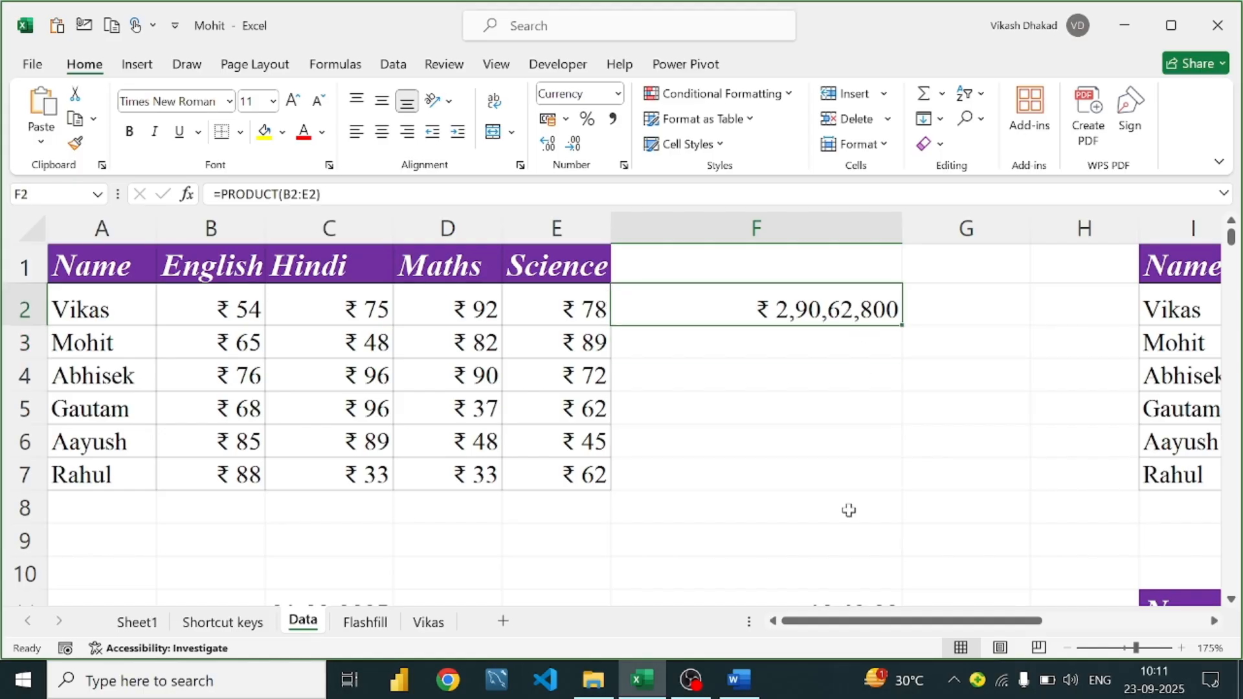
{"action": "left_click", "coordinate": [738, 679]}
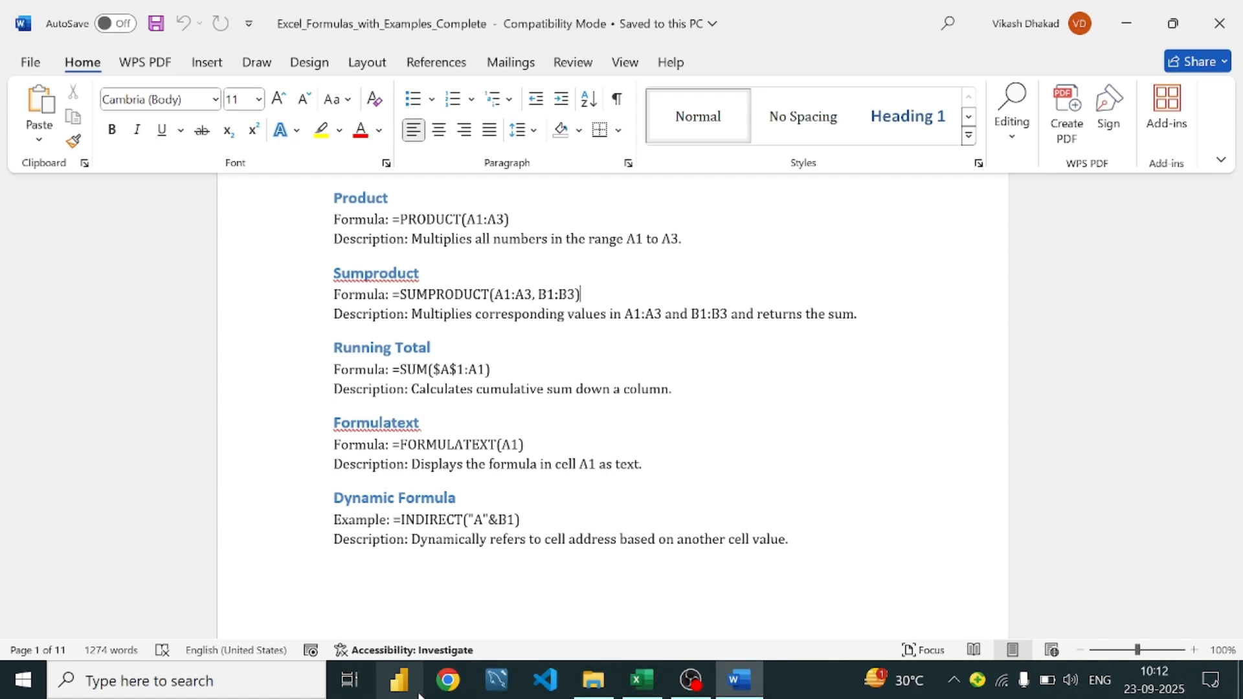
Enter =SUMPRODUCT(B2:E2,B3:E3) in F3 so it returns ₹ 17,925
{"action": "left_click", "coordinate": [643, 684]}
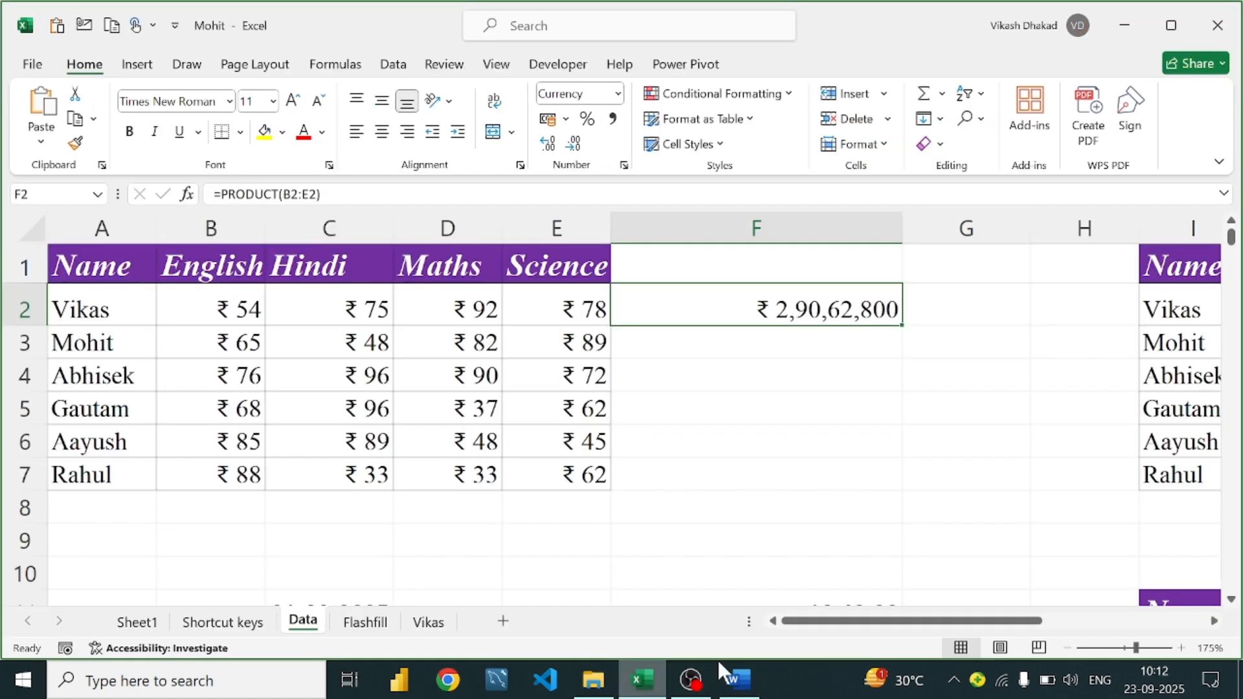
{"action": "left_click", "coordinate": [711, 355]}
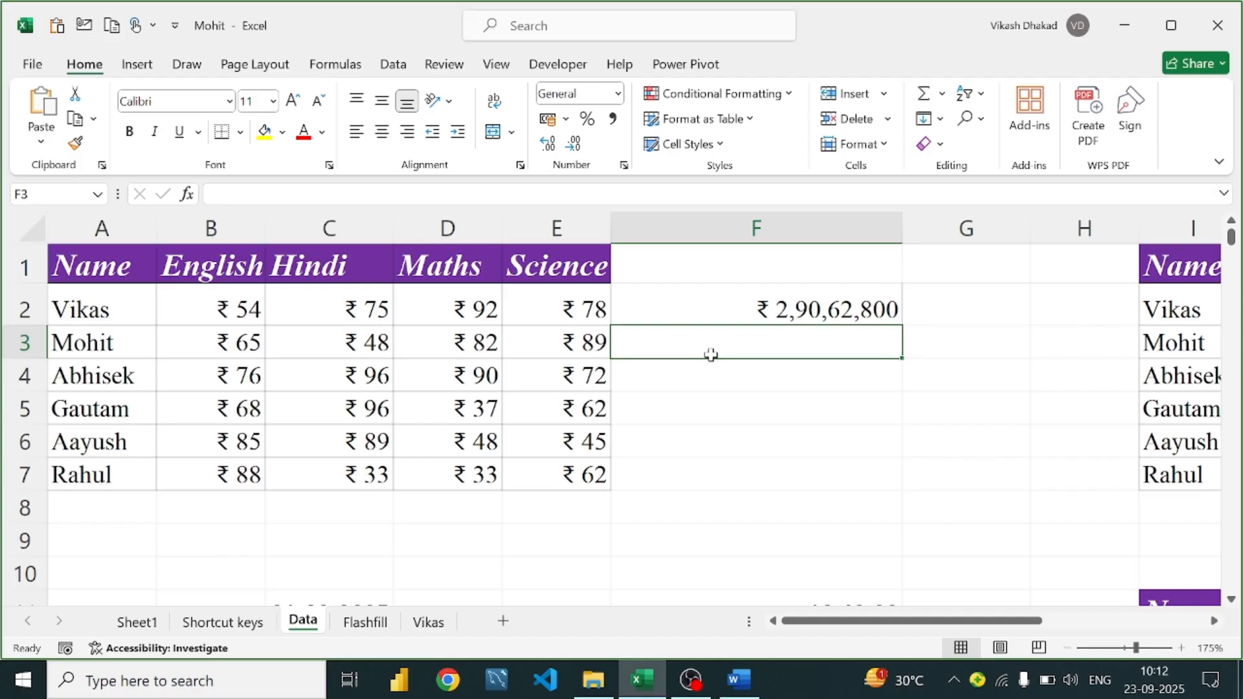
{"action": "type", "text": "=sumpro"}
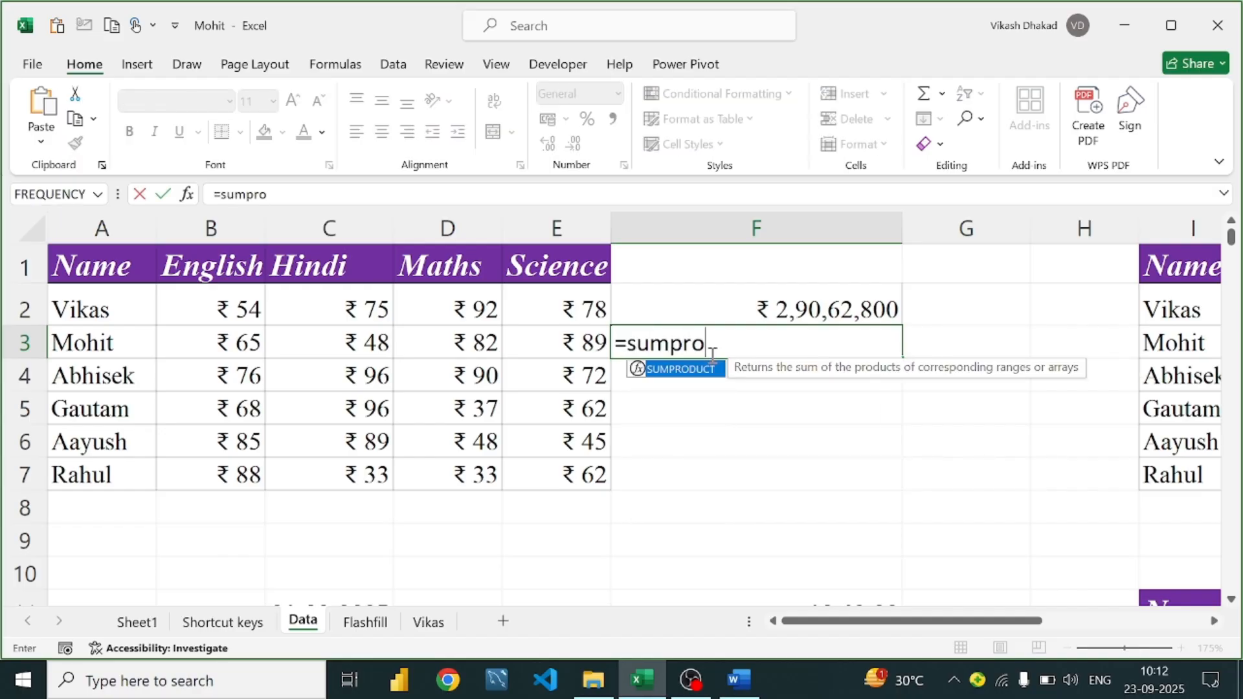
{"action": "key", "text": "Tab"}
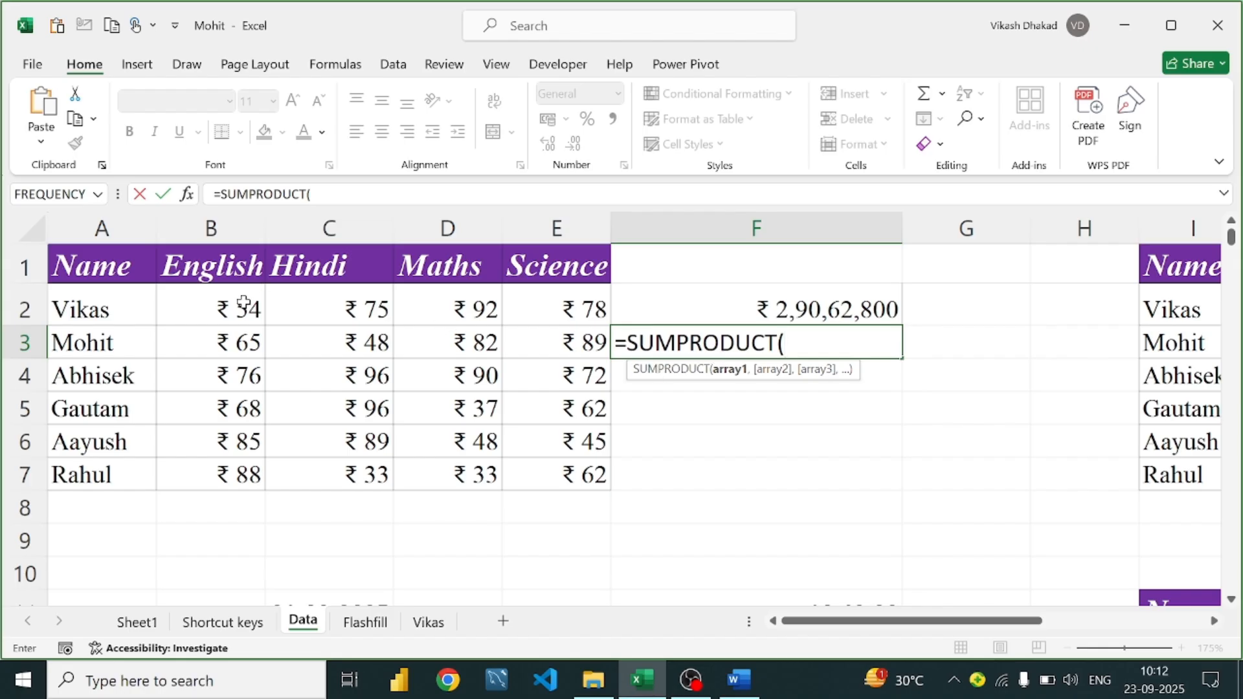
{"action": "left_click_drag", "start_coordinate": [250, 301], "coordinate": [518, 295]}
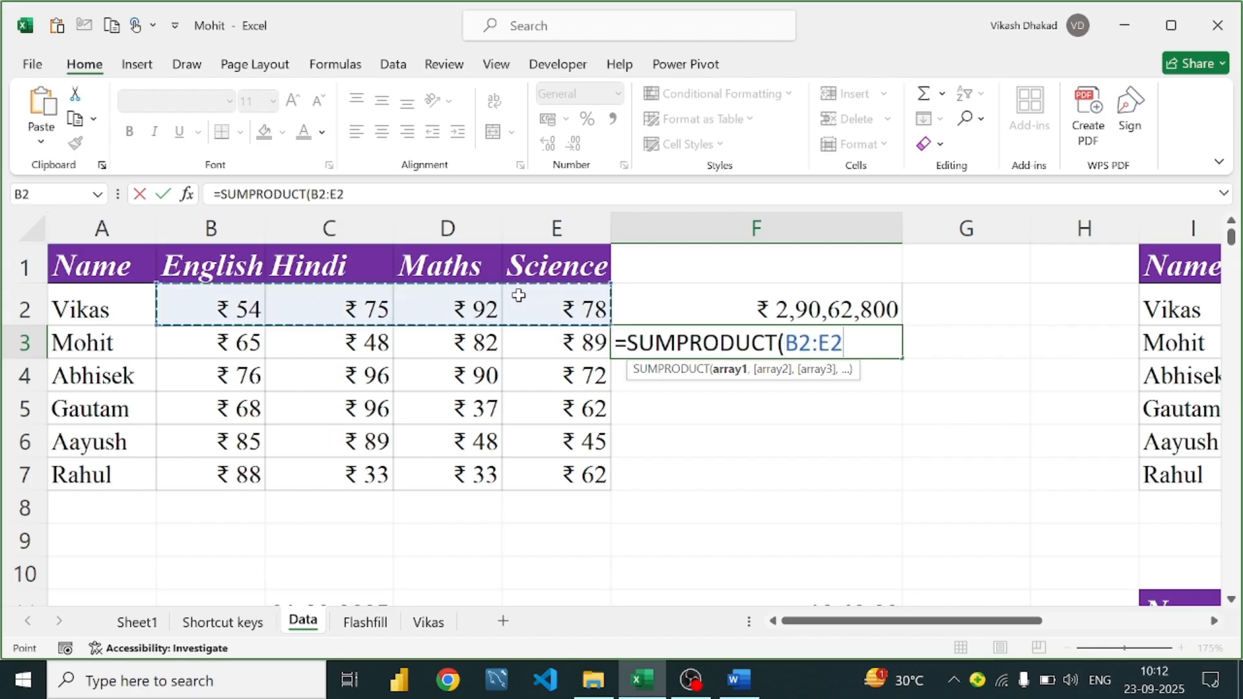
{"action": "type", "text": ","}
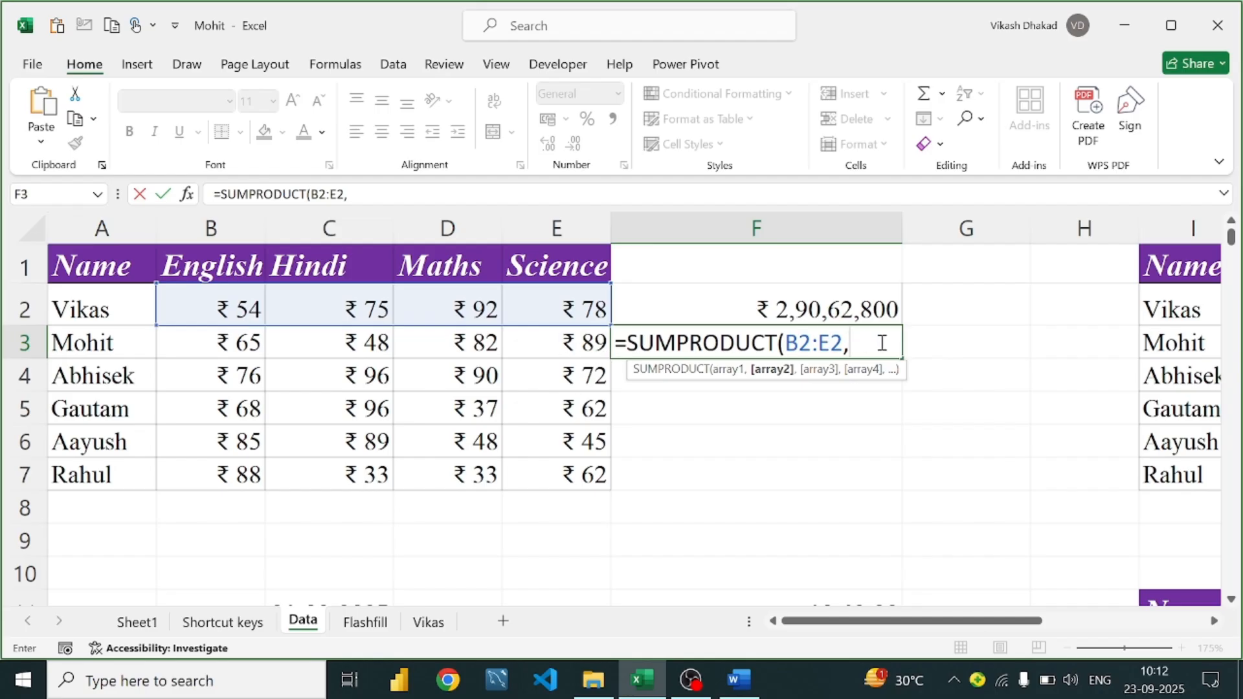
{"action": "left_click_drag", "start_coordinate": [234, 350], "coordinate": [551, 333]}
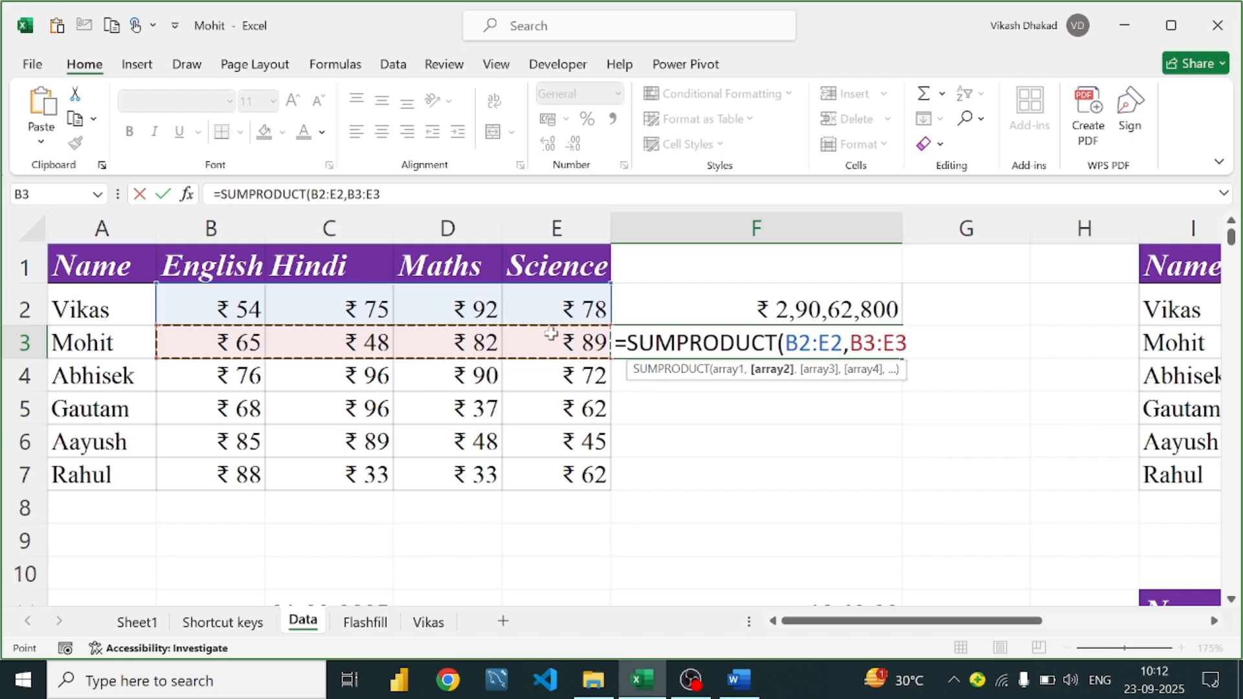
{"action": "type", "text": ")"}
{"action": "key", "text": "Return"}
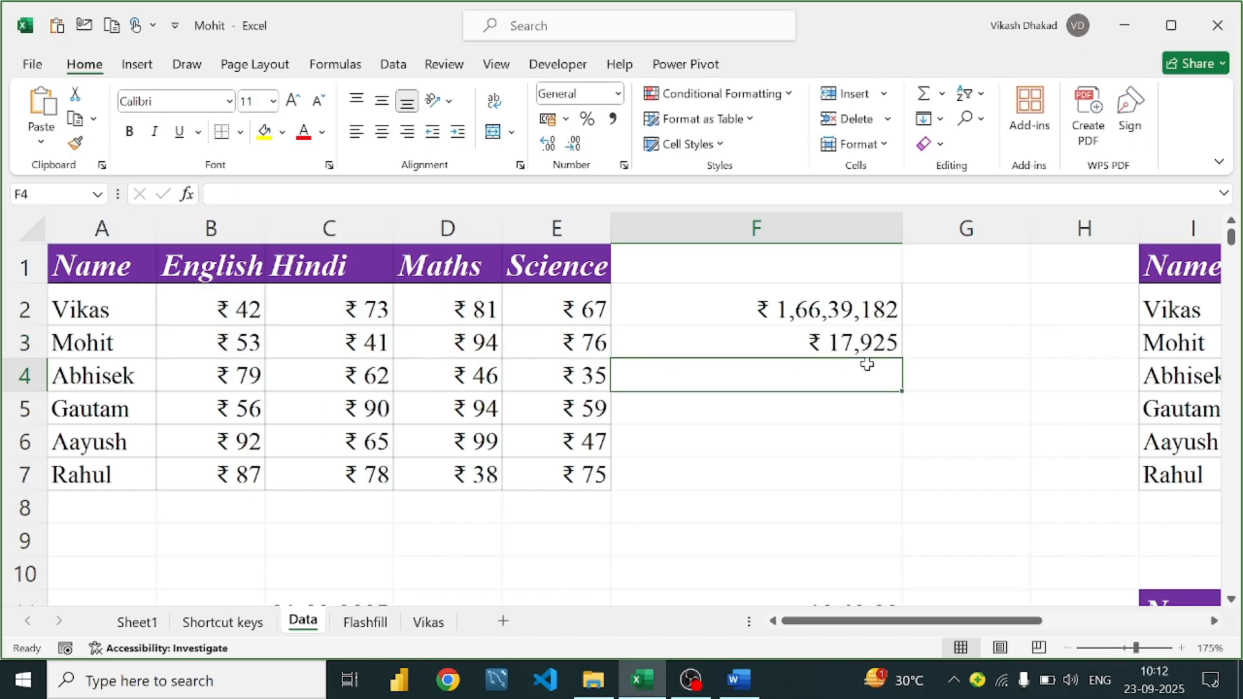
{"action": "left_click", "coordinate": [868, 343]}
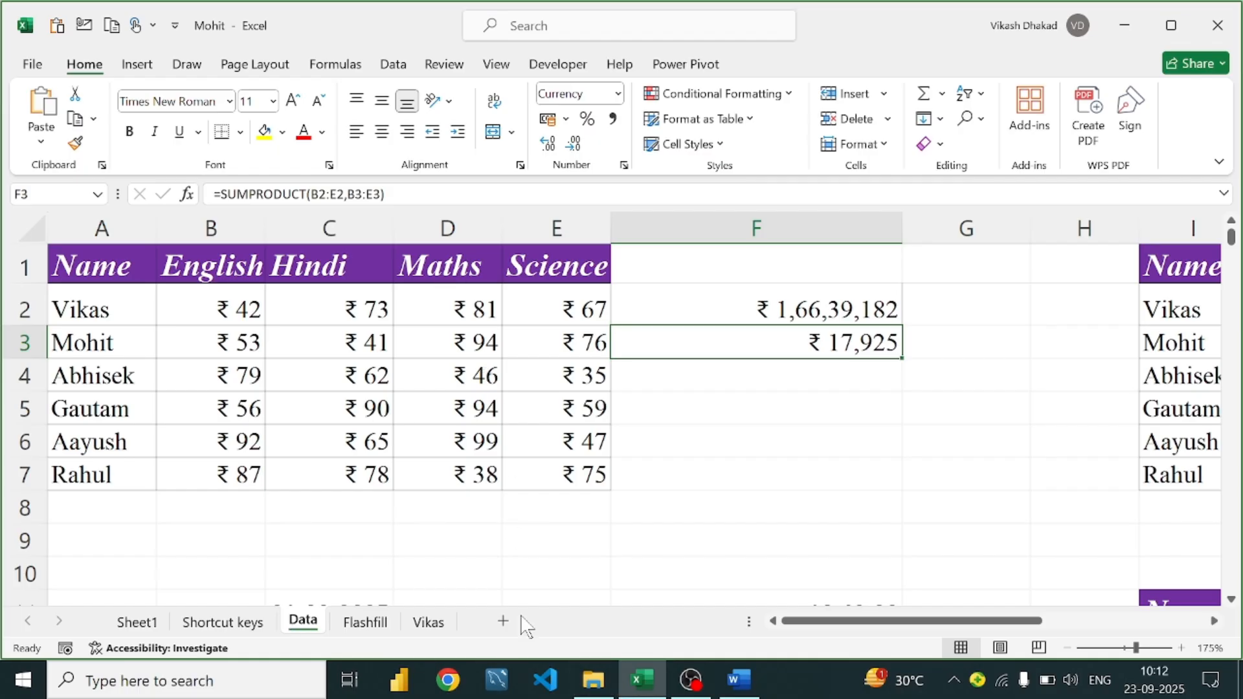
In the Word guide, highlight the Running Total formula =SUM($A$1:A1)
{"action": "left_click", "coordinate": [740, 683]}
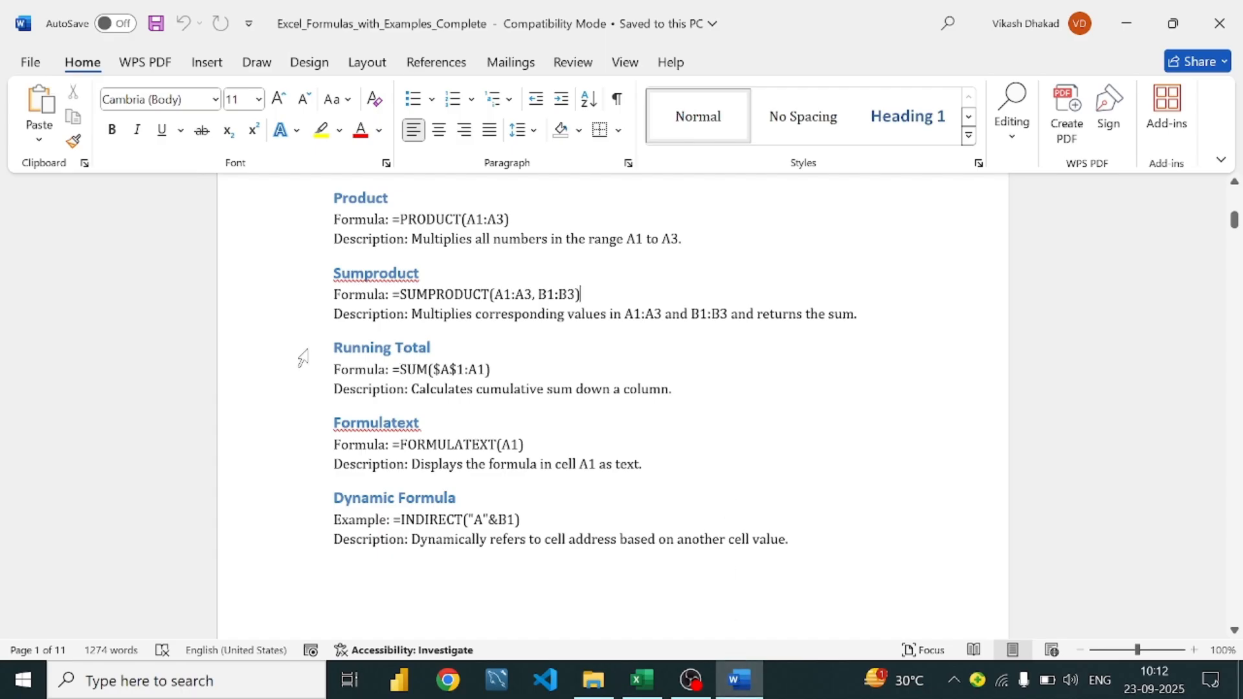
{"action": "scroll", "coordinate": [422, 348], "scroll_direction": "down", "scroll_amount": 1}
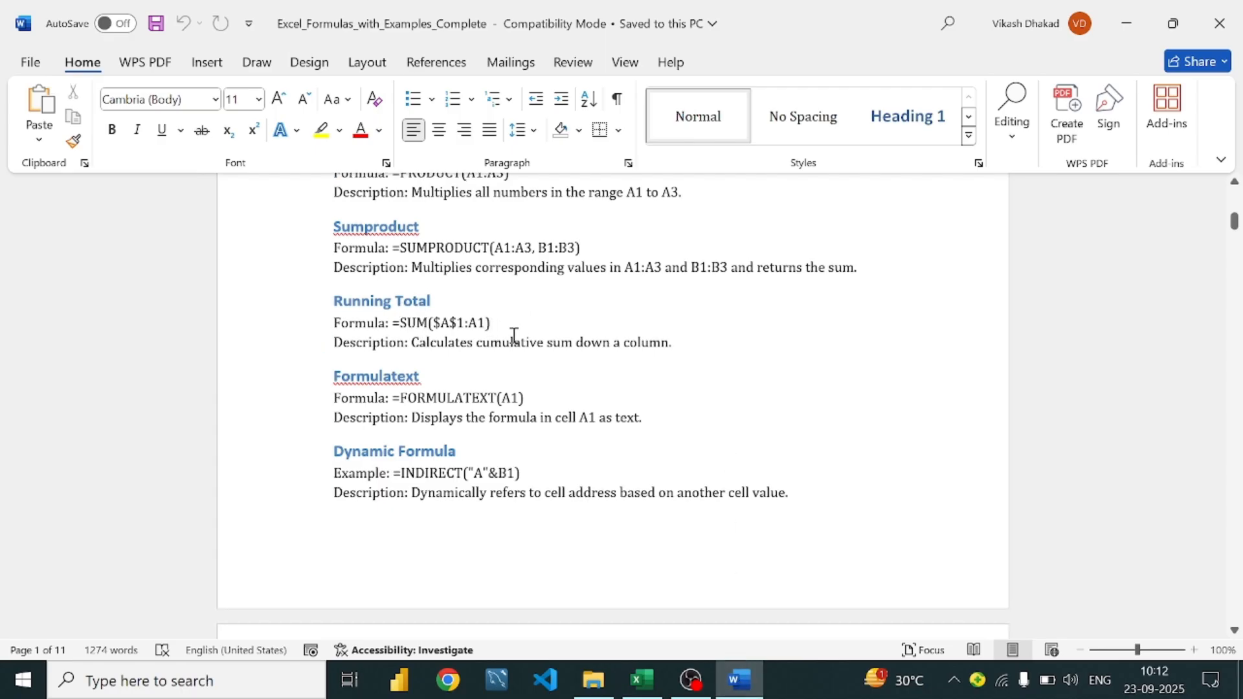
{"action": "left_click", "coordinate": [519, 310]}
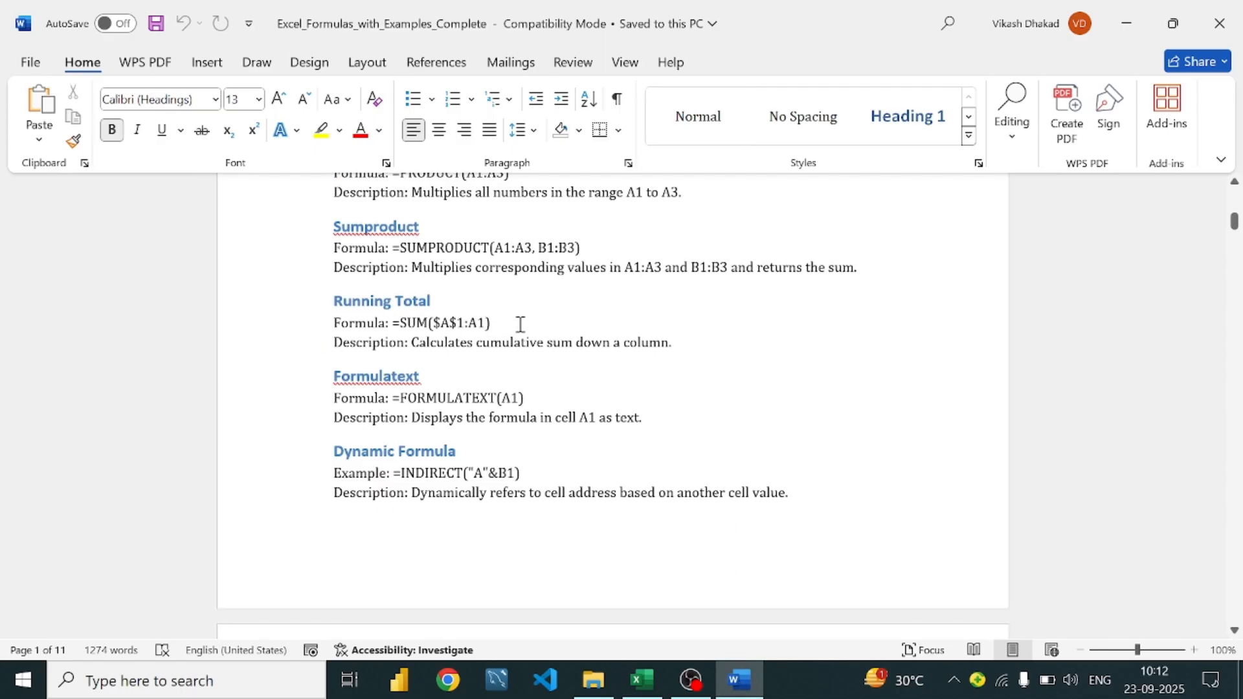
{"action": "left_click", "coordinate": [520, 324]}
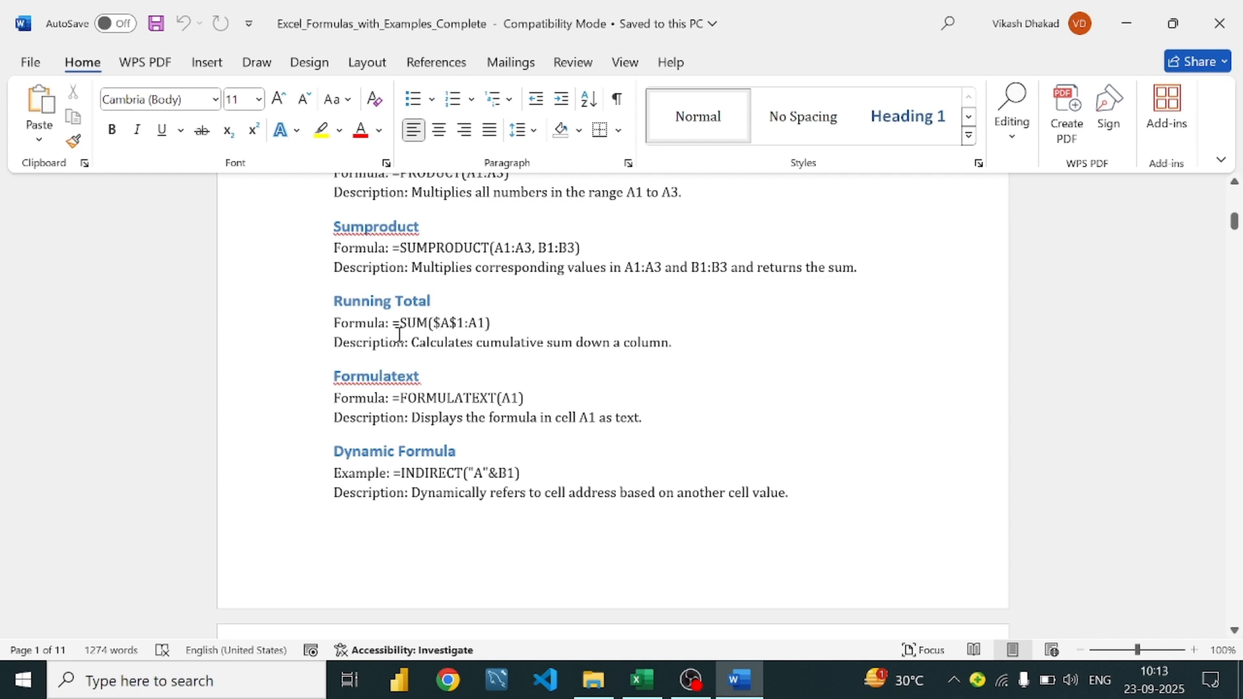
{"action": "left_click_drag", "start_coordinate": [395, 322], "coordinate": [499, 321]}
{"action": "left_click", "coordinate": [562, 324]}
Scroll on to the Formulatext entry and place the caret after its description
{"action": "scroll", "coordinate": [563, 329], "scroll_direction": "down", "scroll_amount": 1}
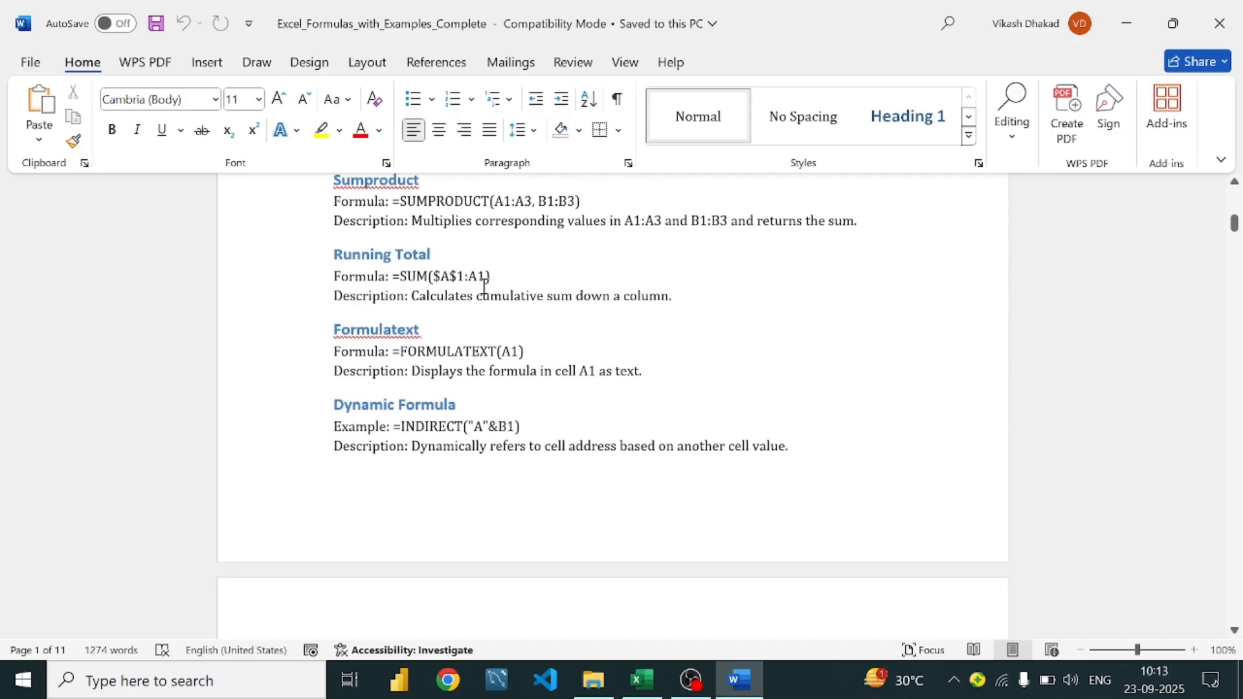
{"action": "left_click", "coordinate": [466, 250]}
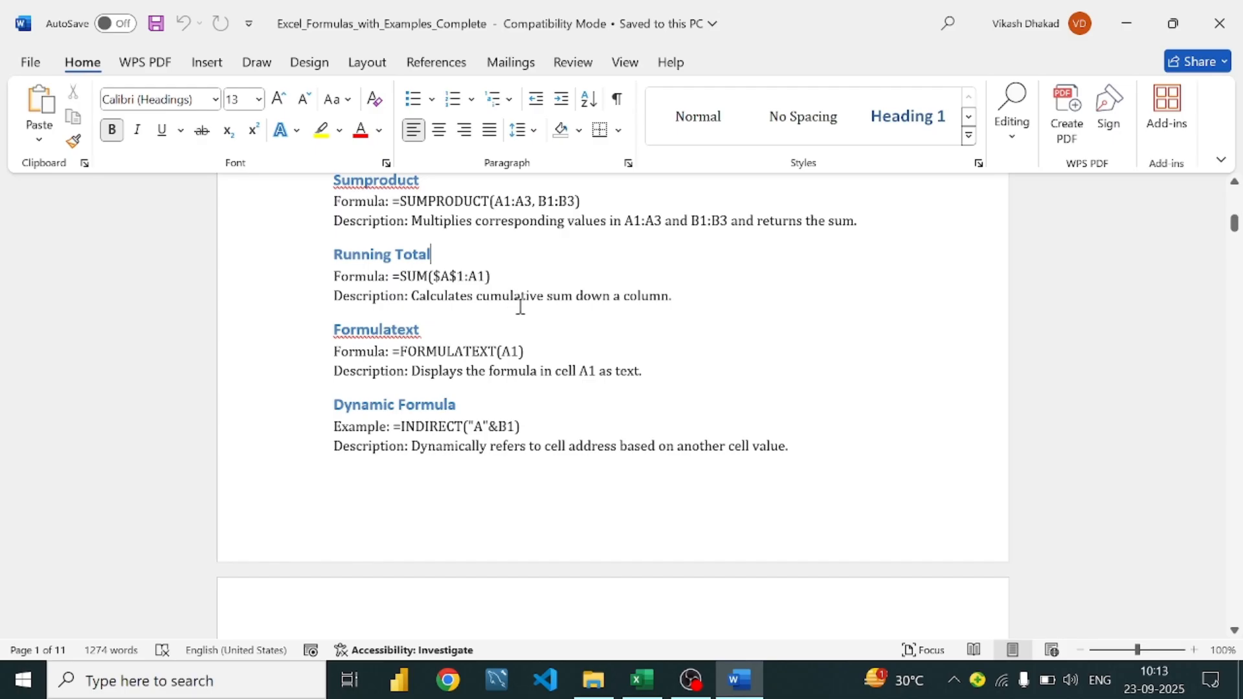
{"action": "left_click", "coordinate": [521, 306]}
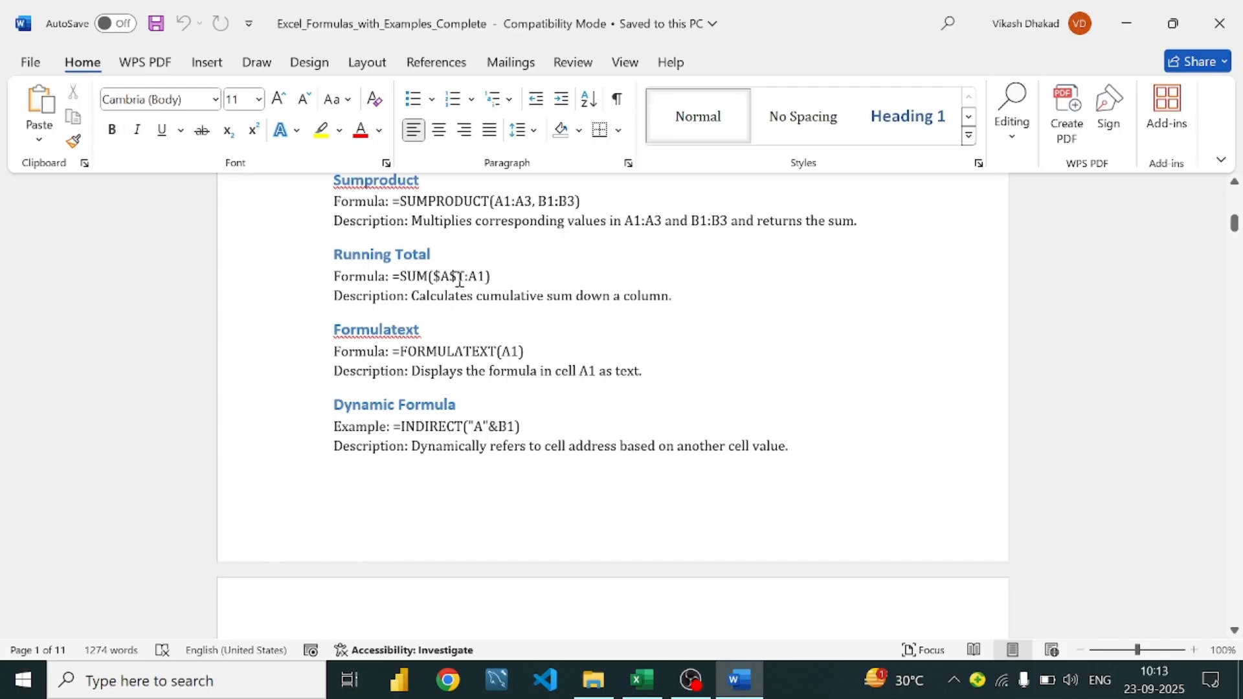
{"action": "scroll", "coordinate": [492, 304], "scroll_direction": "down", "scroll_amount": 3}
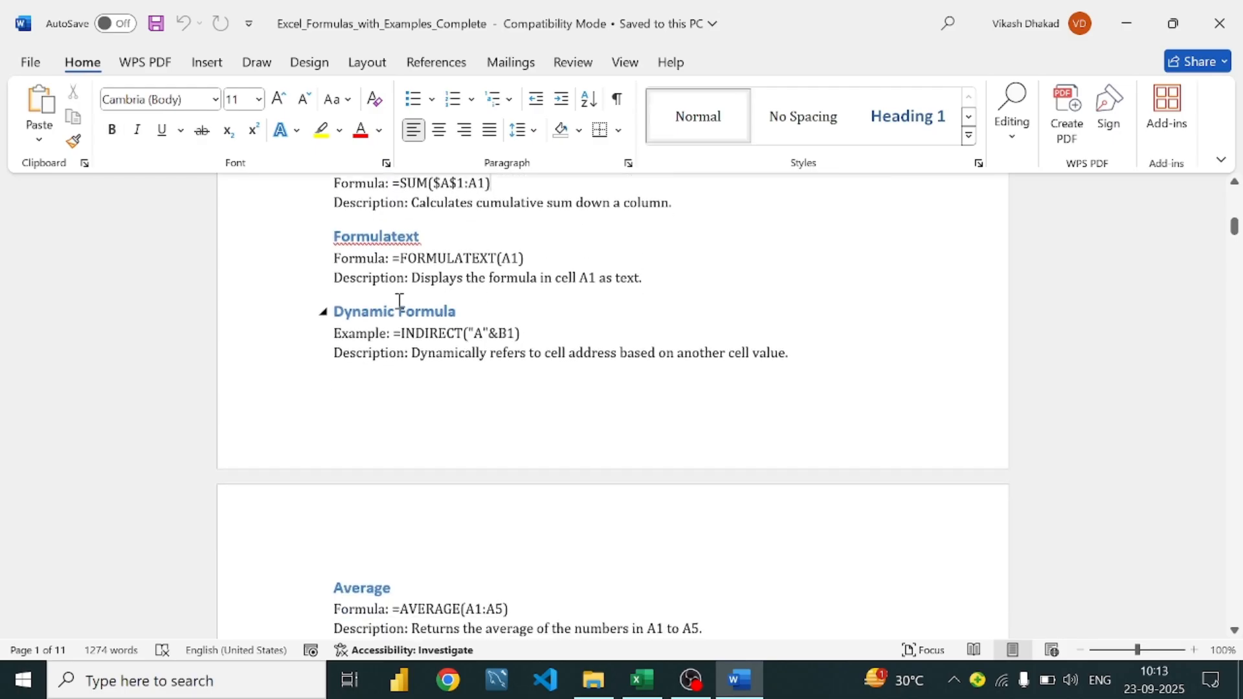
{"action": "scroll", "coordinate": [415, 302], "scroll_direction": "up", "scroll_amount": 2}
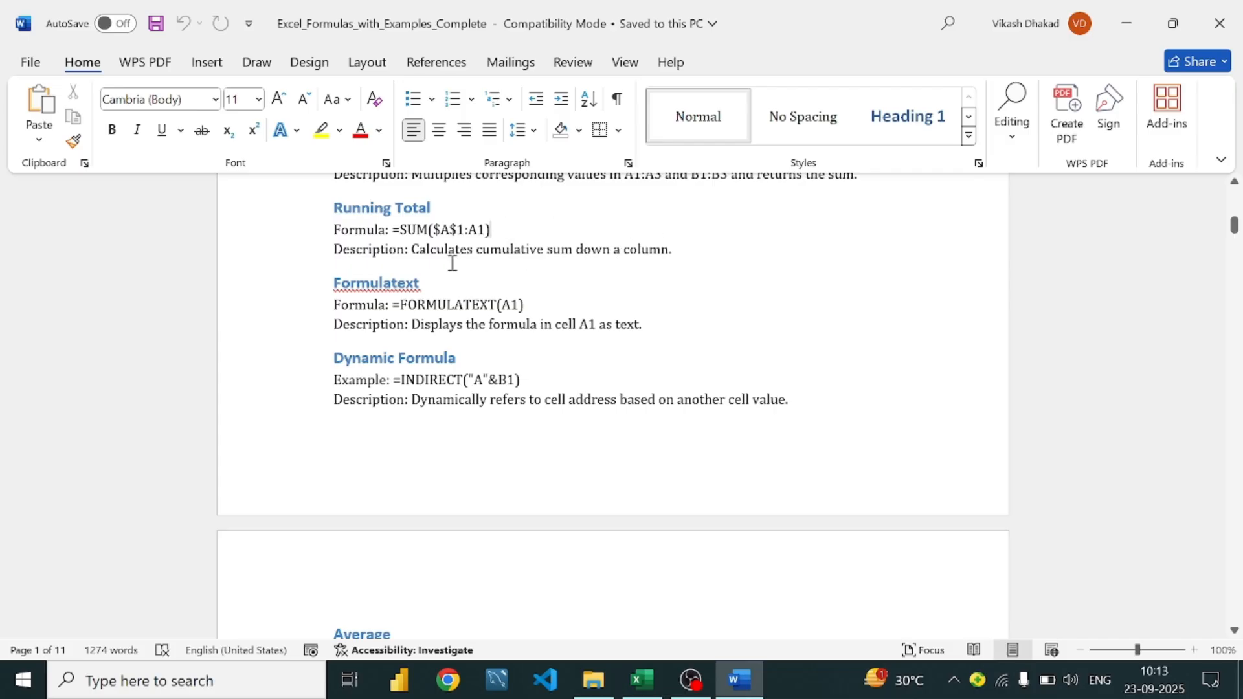
{"action": "scroll", "coordinate": [577, 267], "scroll_direction": "down", "scroll_amount": 1}
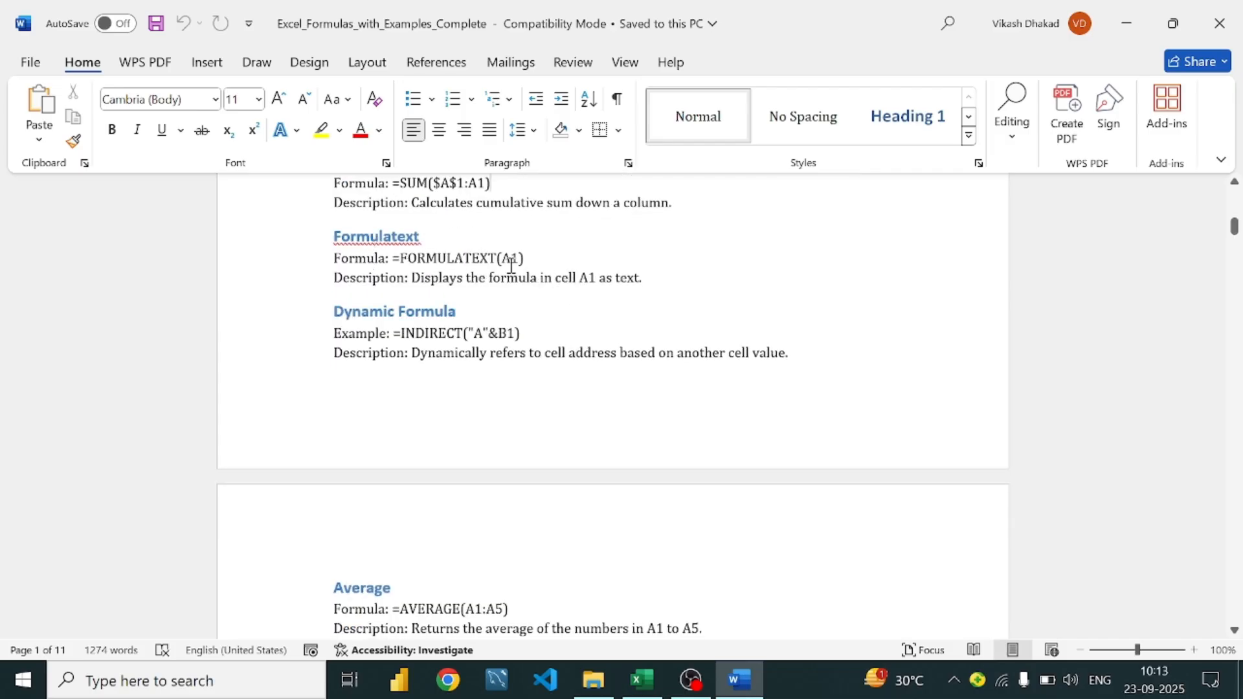
{"action": "scroll", "coordinate": [508, 264], "scroll_direction": "down", "scroll_amount": 1}
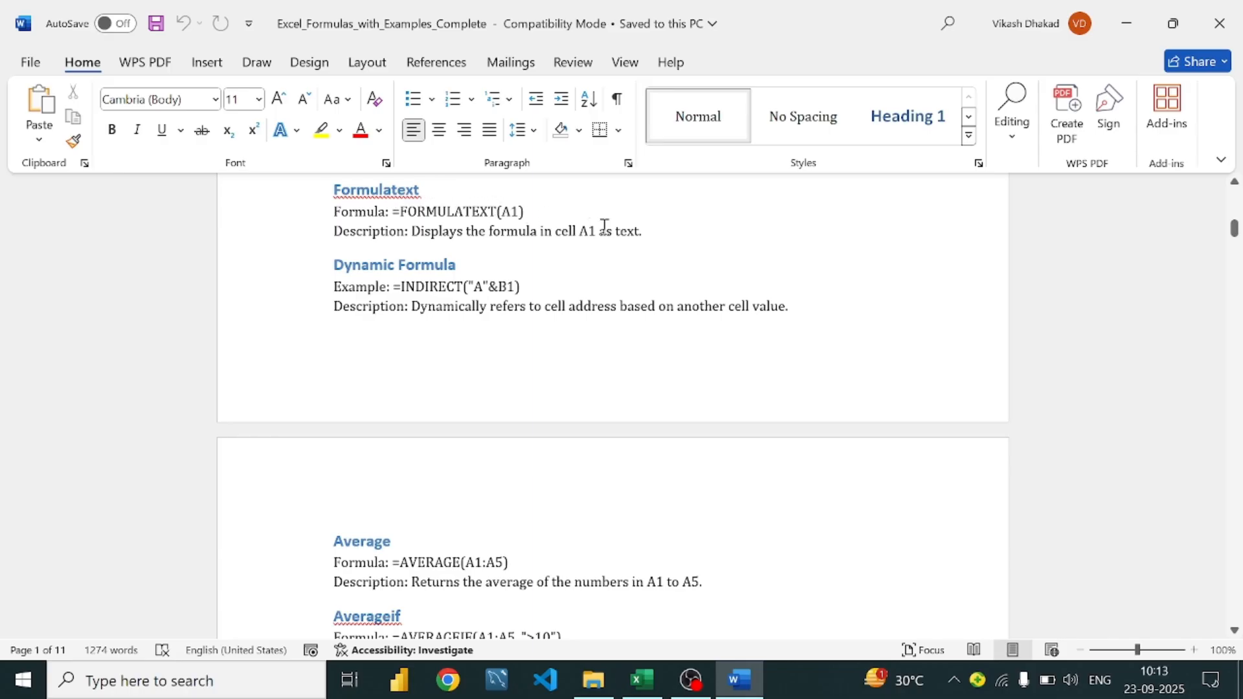
{"action": "left_click", "coordinate": [640, 233]}
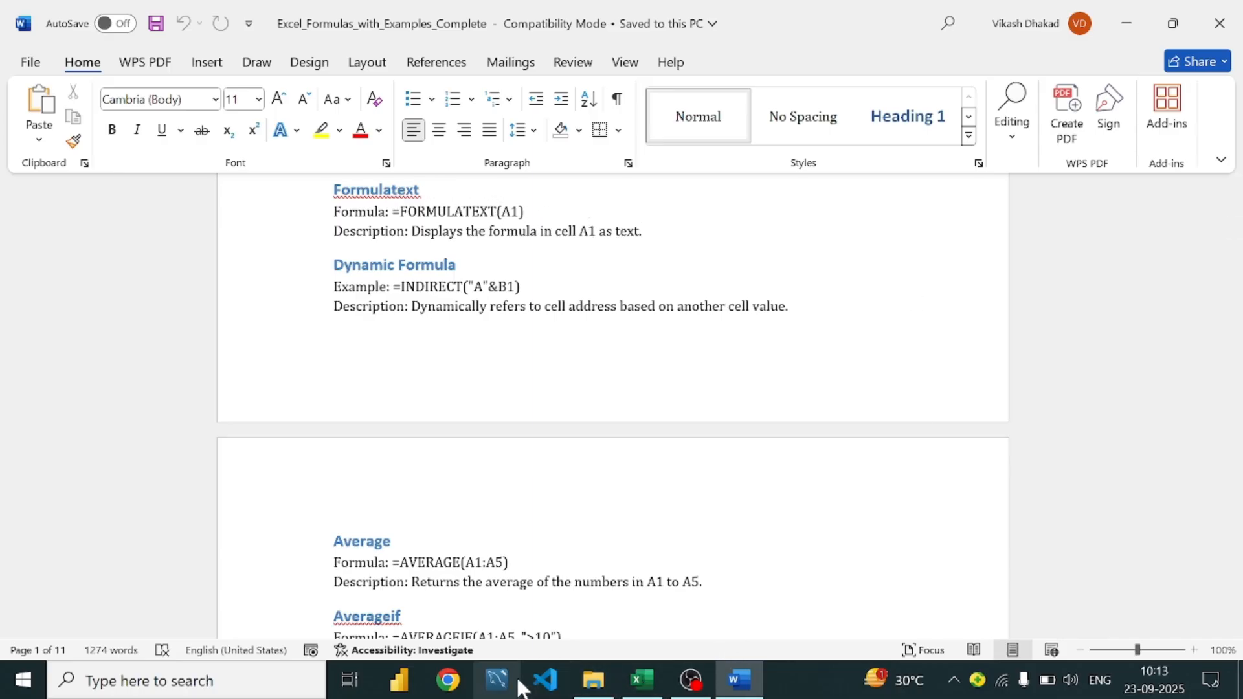
Enter =FORMULATEXT(F2) in G2 so it displays =PRODUCT(B2:E2)
{"action": "left_click", "coordinate": [643, 680]}
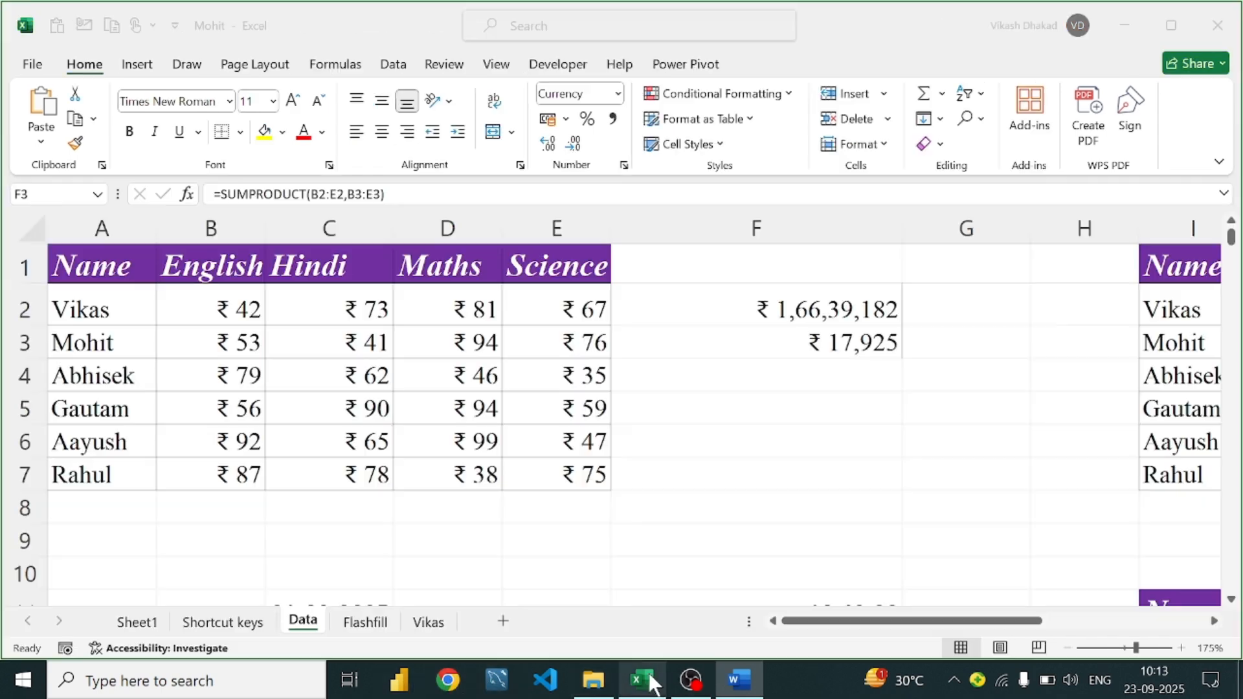
{"action": "left_click", "coordinate": [765, 296]}
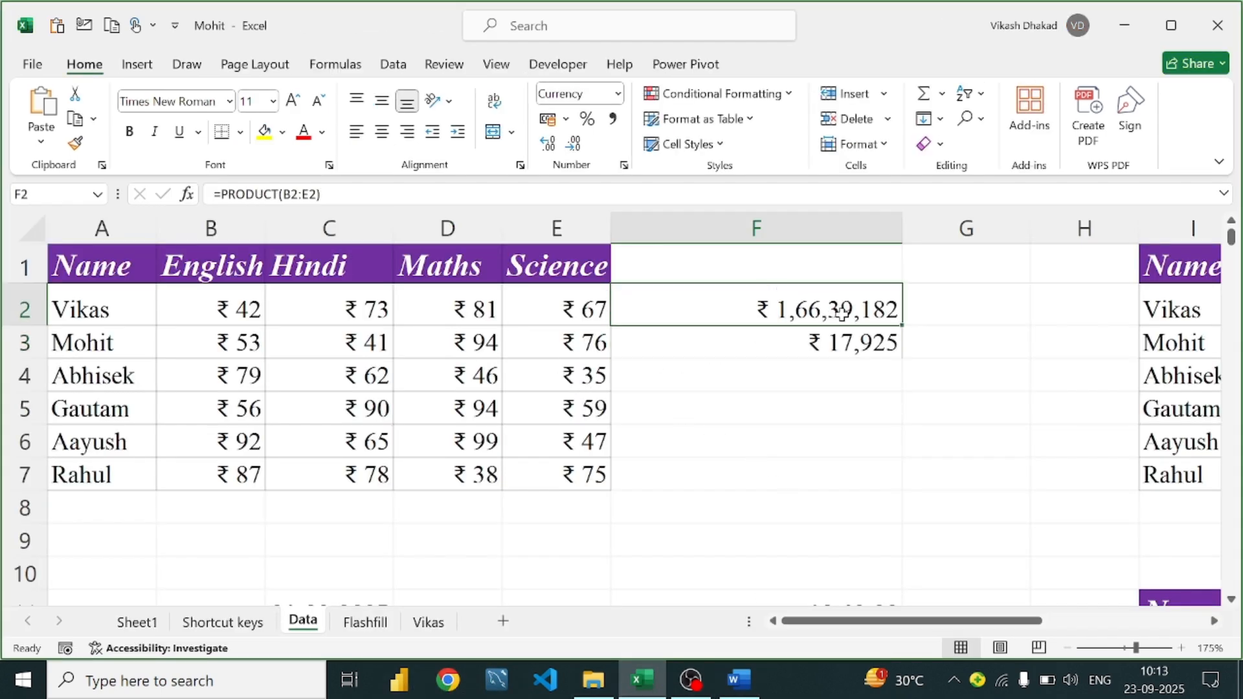
{"action": "left_click", "coordinate": [954, 310]}
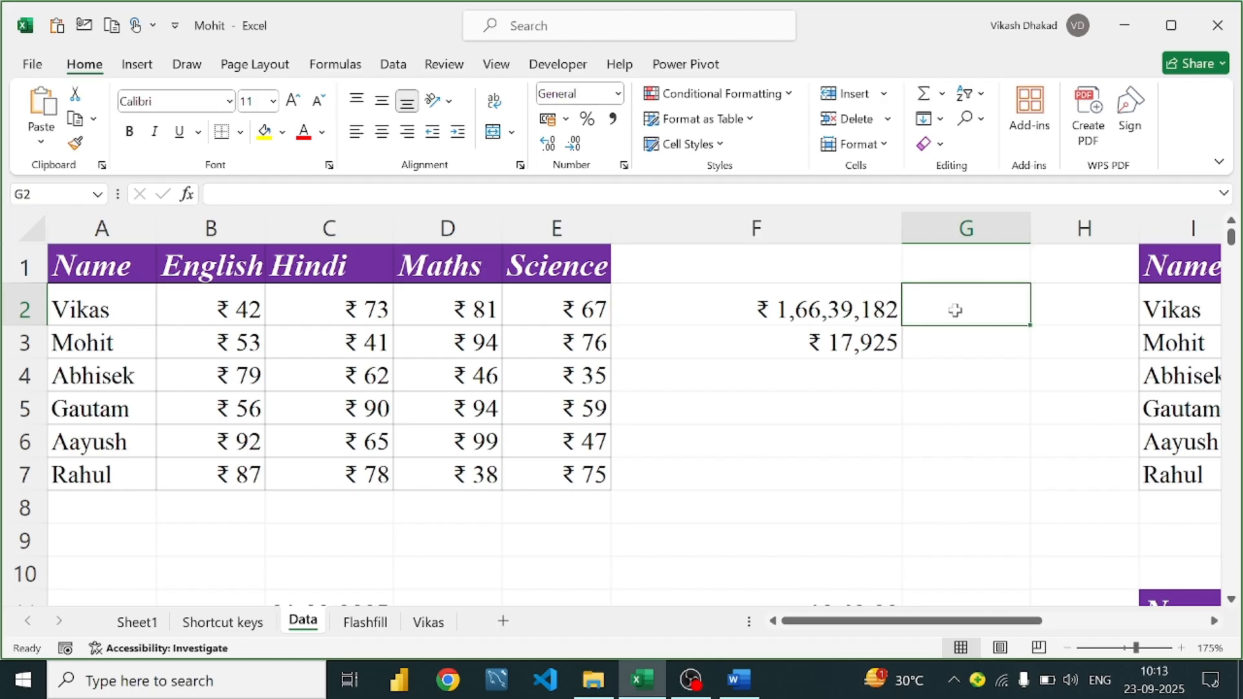
{"action": "type", "text": "=v"}
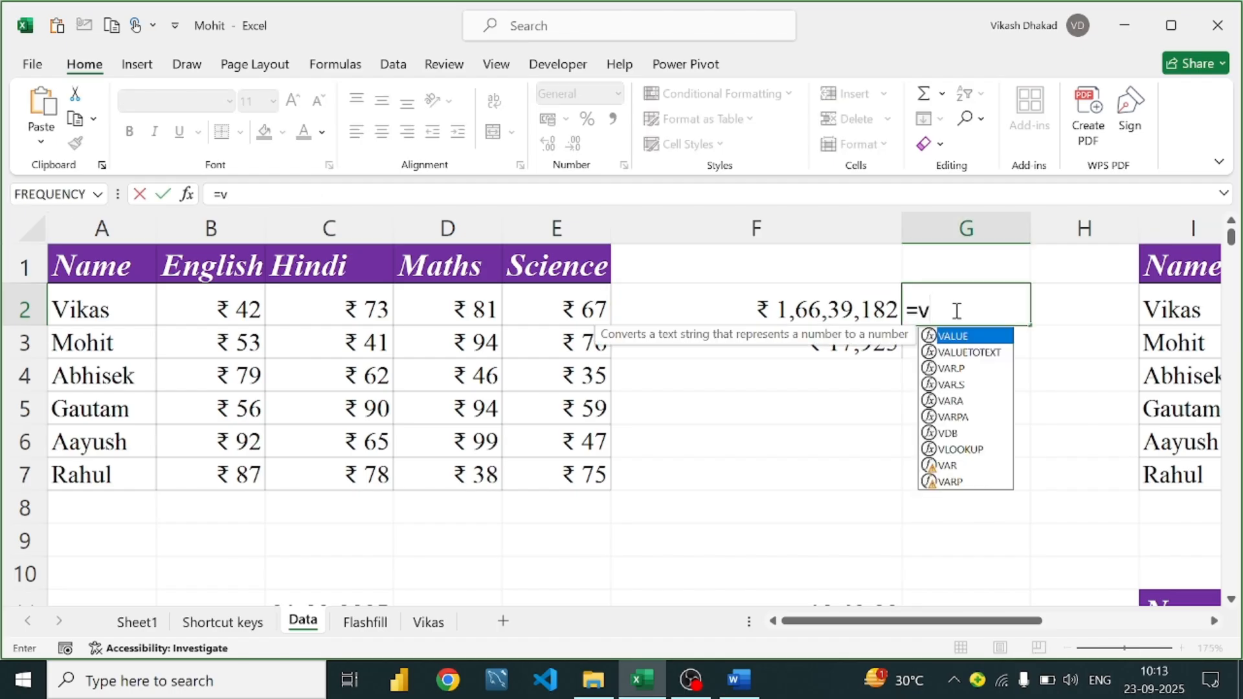
{"action": "key", "text": "BackSpace"}
{"action": "type", "text": "f"}
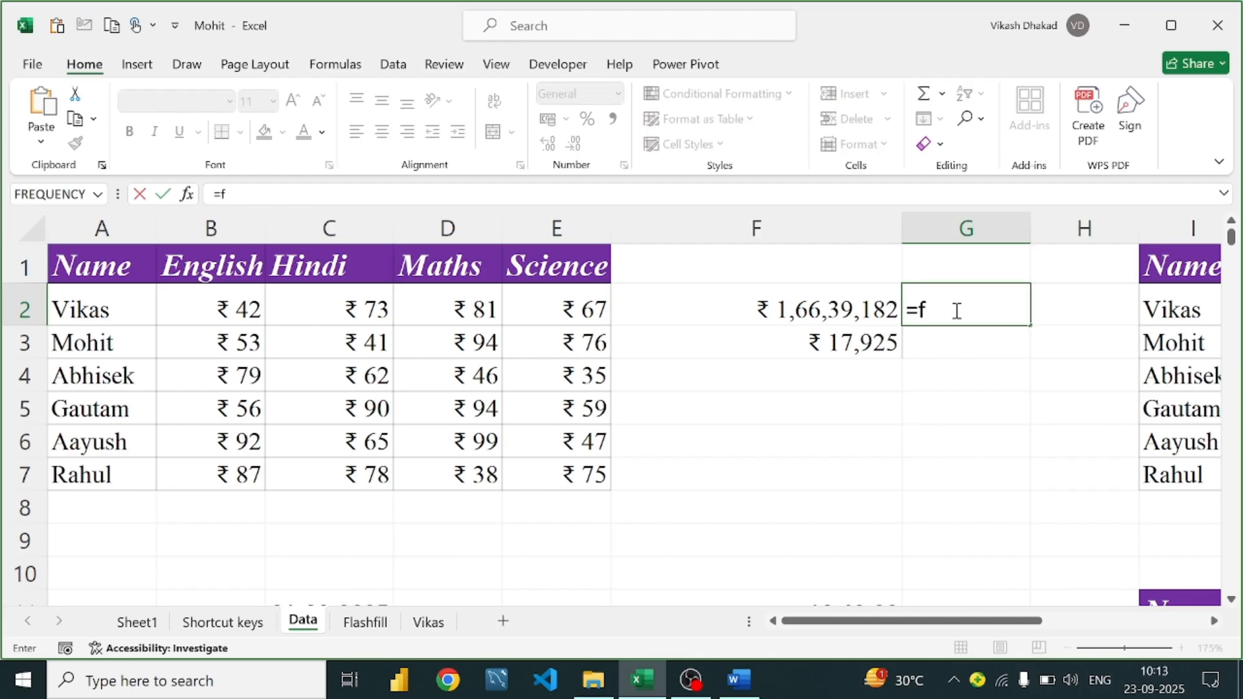
{"action": "type", "text": "ormu"}
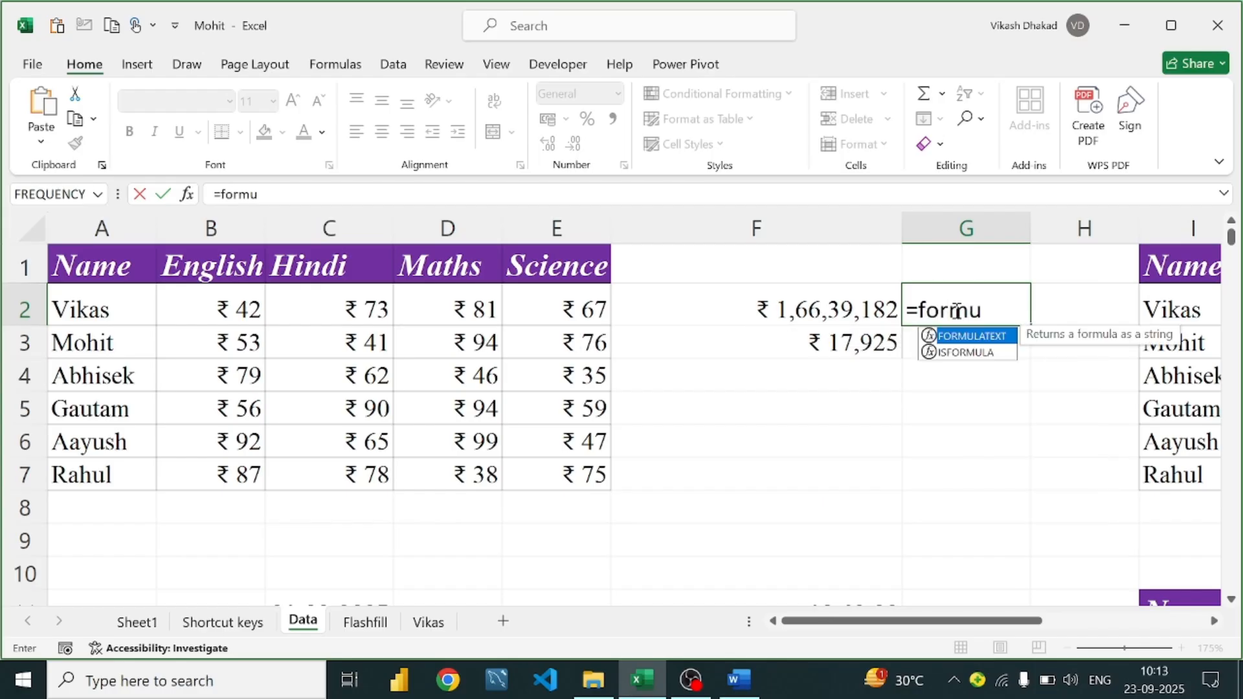
{"action": "type", "text": "l"}
{"action": "key", "text": "Tab"}
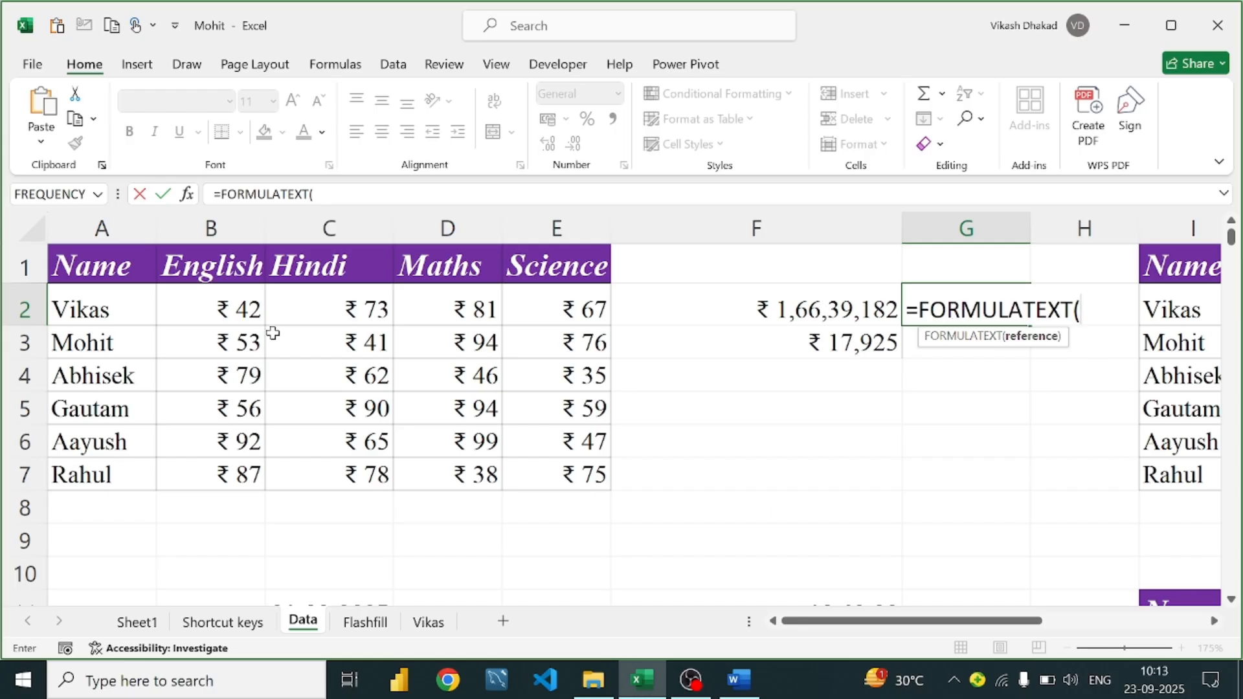
{"action": "left_click", "coordinate": [759, 312]}
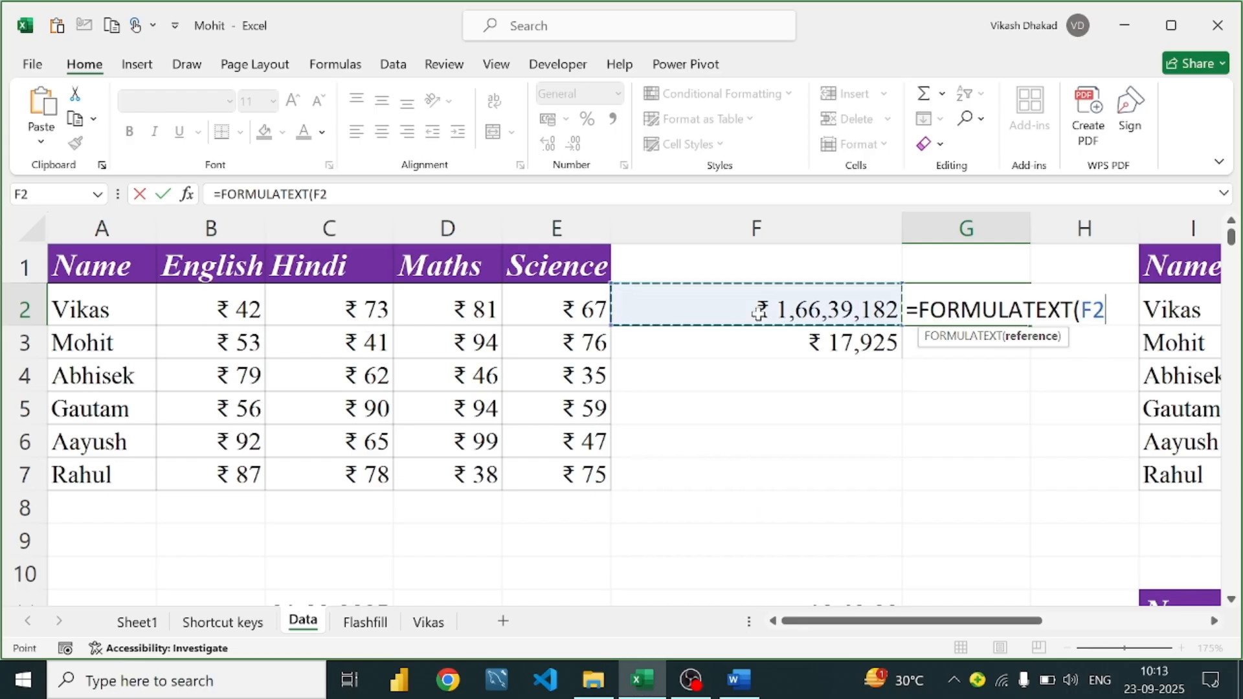
{"action": "type", "text": ")"}
{"action": "key", "text": "Return"}
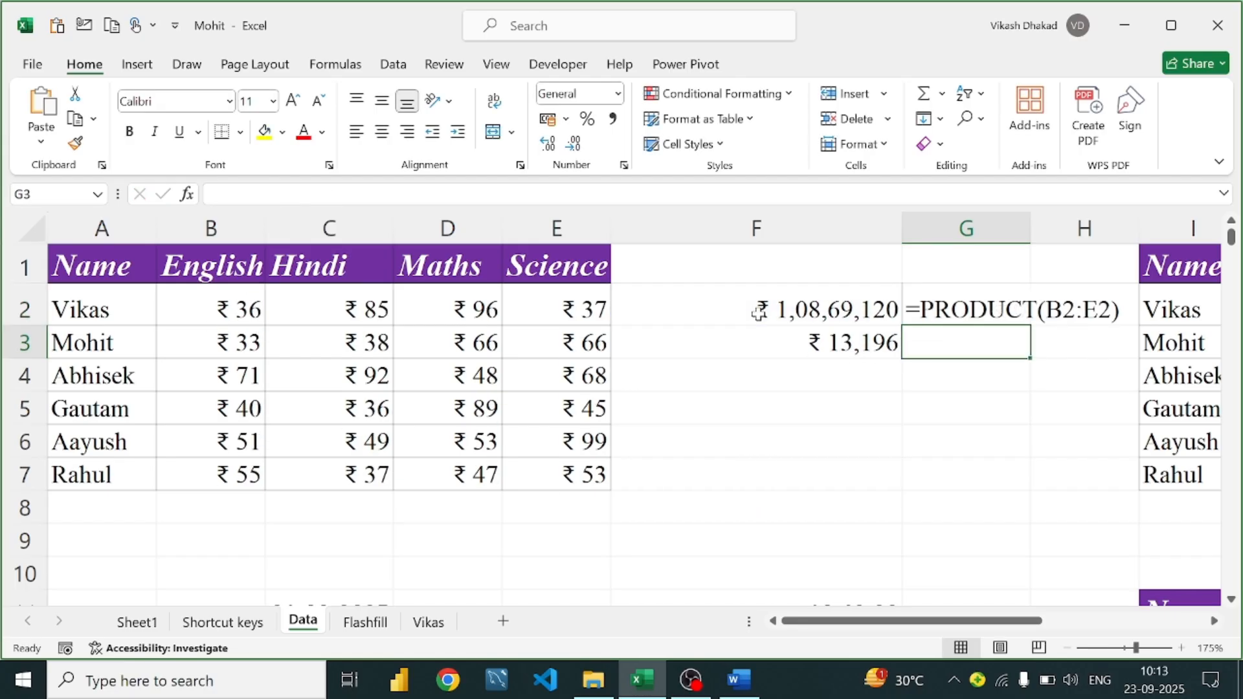
Reselect G2 from neighbouring cells H2 and G3 to inspect its formula
{"action": "left_click", "coordinate": [988, 311]}
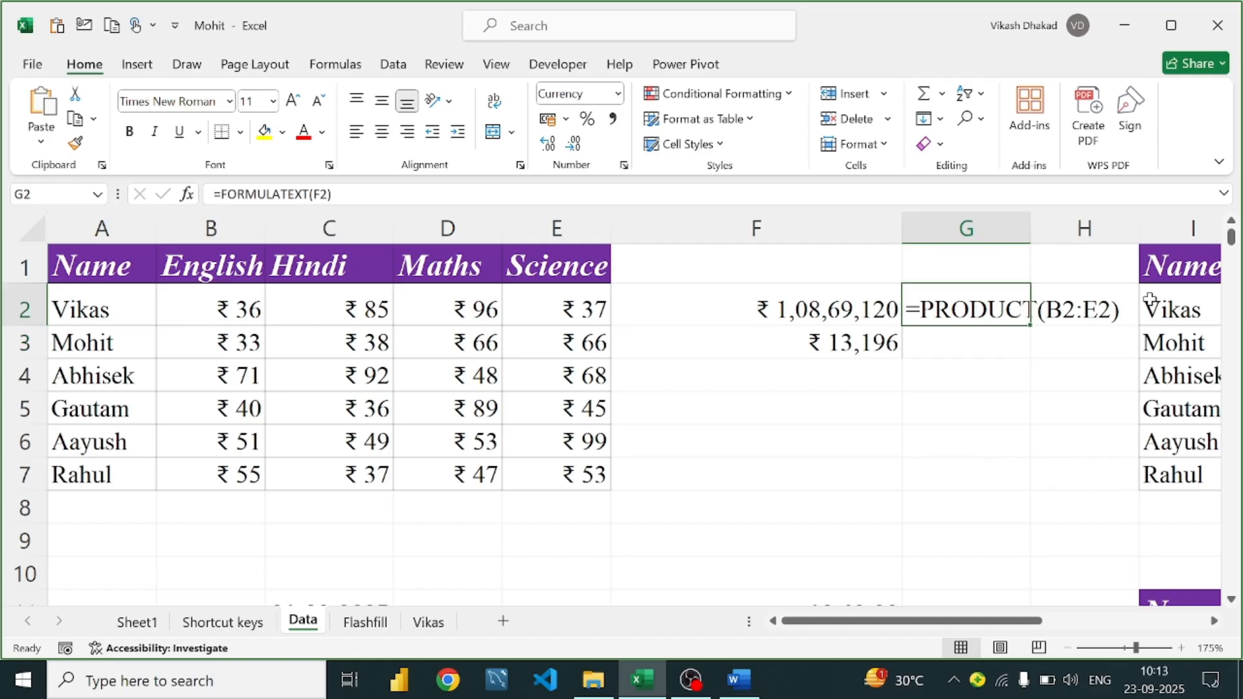
{"action": "left_click", "coordinate": [1092, 312]}
{"action": "left_click", "coordinate": [1000, 306]}
{"action": "left_click", "coordinate": [1007, 348]}
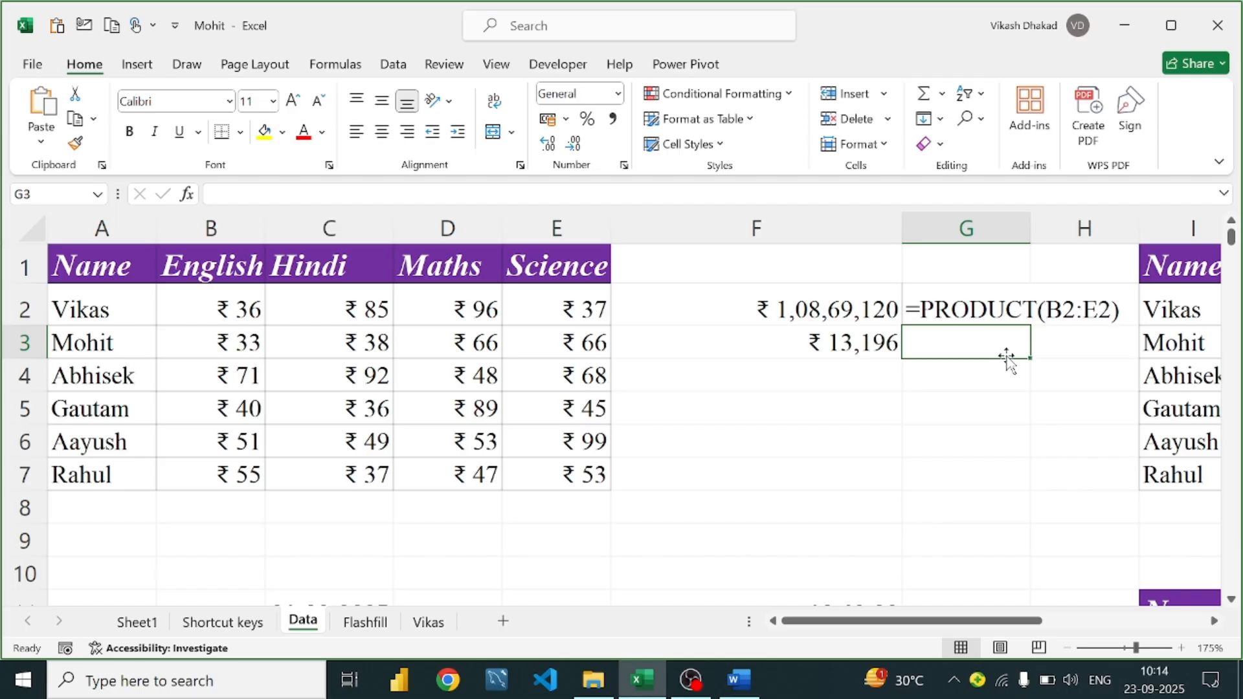
{"action": "key", "text": "Up"}
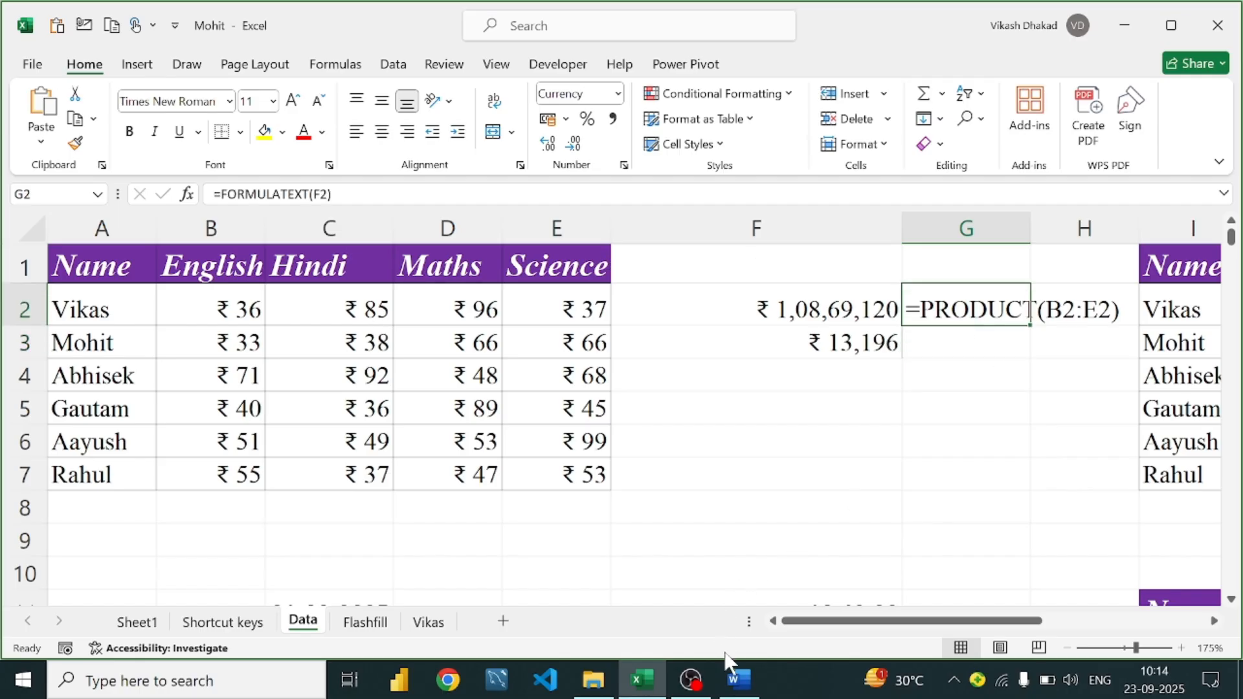
Scroll the guide to the Iferror entry and place the caret on its =IFERROR(A1/B1, "Error") line
{"action": "left_click", "coordinate": [739, 680]}
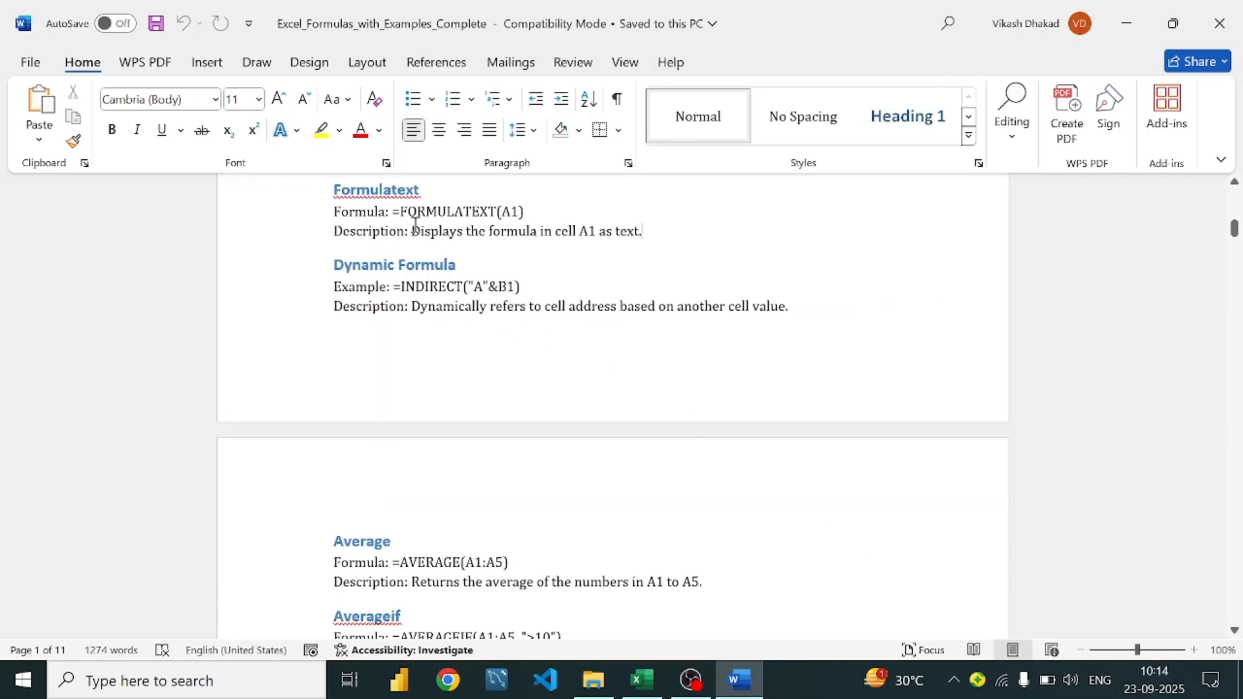
{"action": "scroll", "coordinate": [414, 223], "scroll_direction": "down", "scroll_amount": 1}
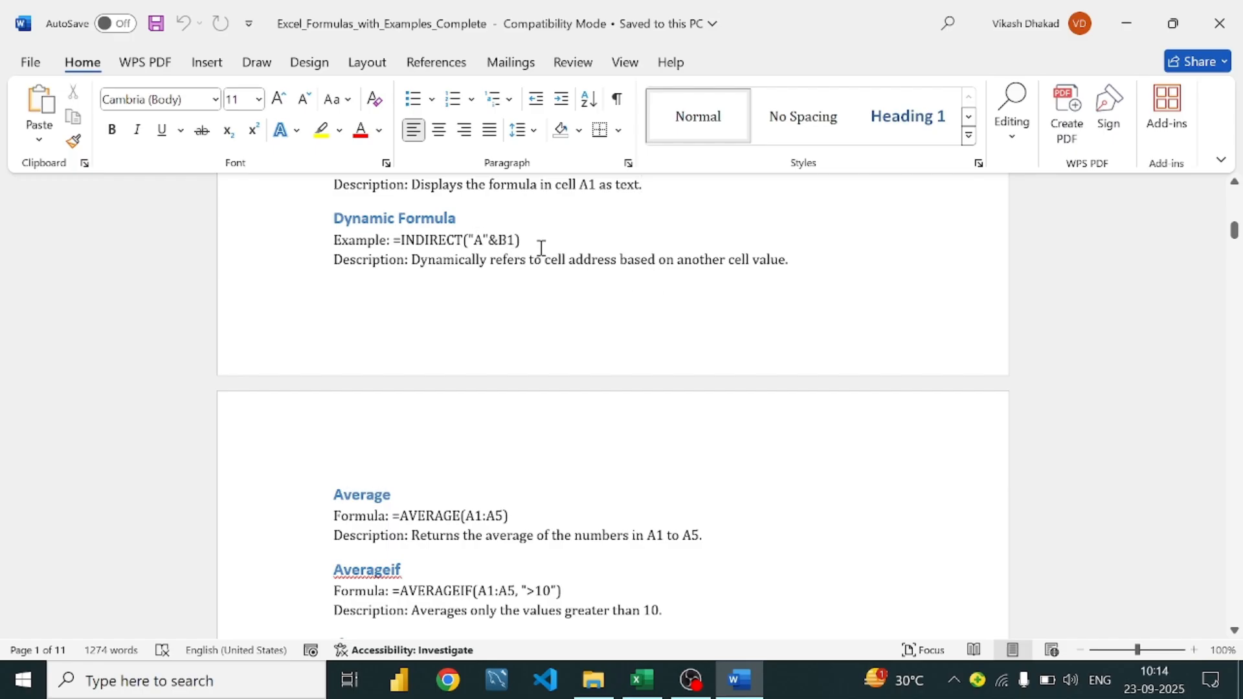
{"action": "scroll", "coordinate": [504, 253], "scroll_direction": "down", "scroll_amount": 1}
{"action": "scroll", "coordinate": [504, 252], "scroll_direction": "up", "scroll_amount": 1}
{"action": "scroll", "coordinate": [433, 389], "scroll_direction": "down", "scroll_amount": 3}
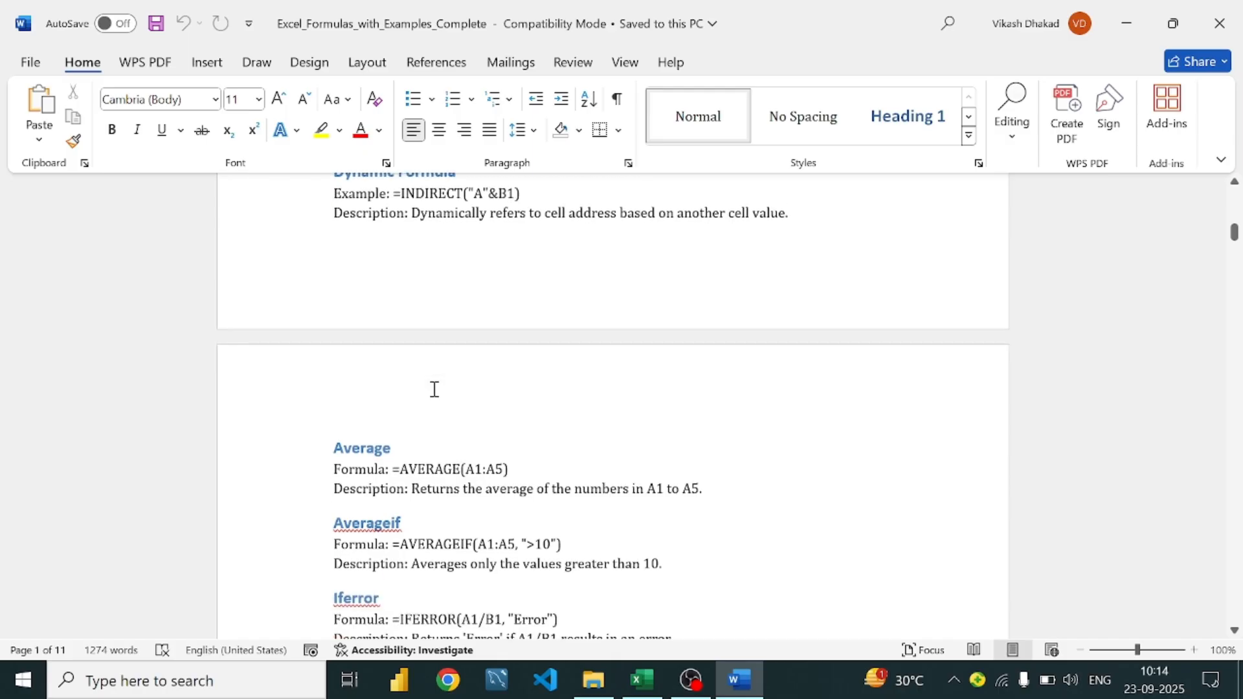
{"action": "scroll", "coordinate": [434, 389], "scroll_direction": "down", "scroll_amount": 4}
{"action": "scroll", "coordinate": [434, 389], "scroll_direction": "up", "scroll_amount": 3}
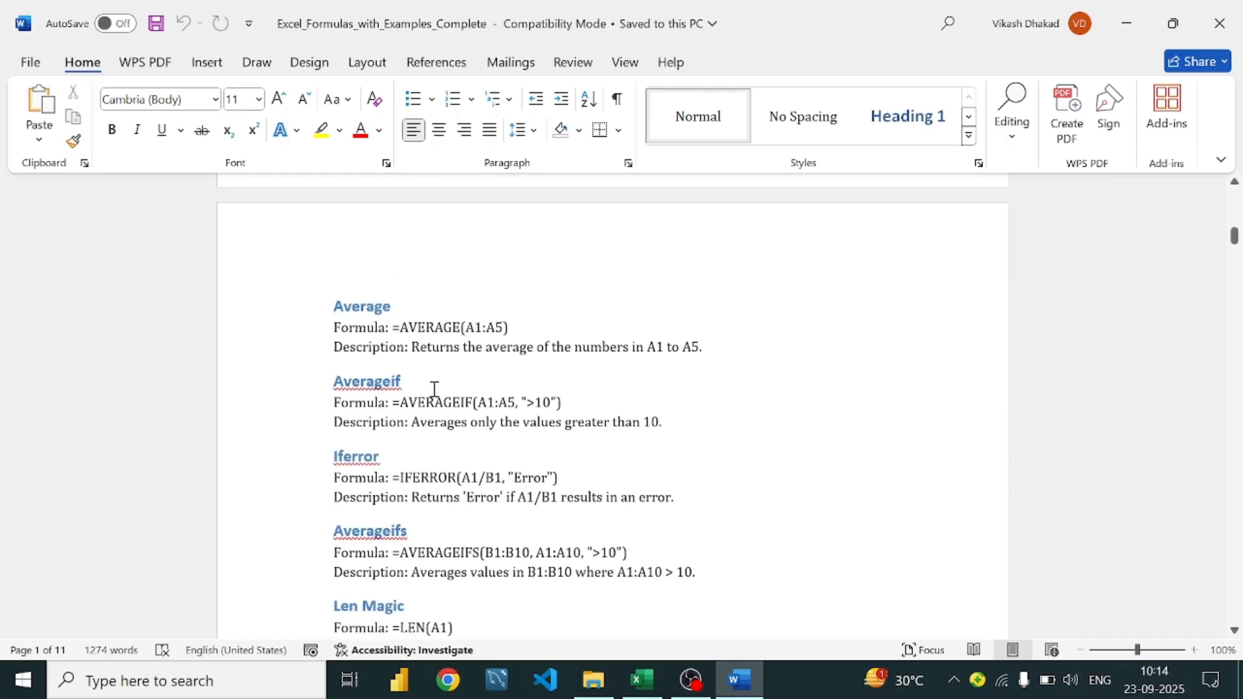
{"action": "scroll", "coordinate": [434, 389], "scroll_direction": "down", "scroll_amount": 5}
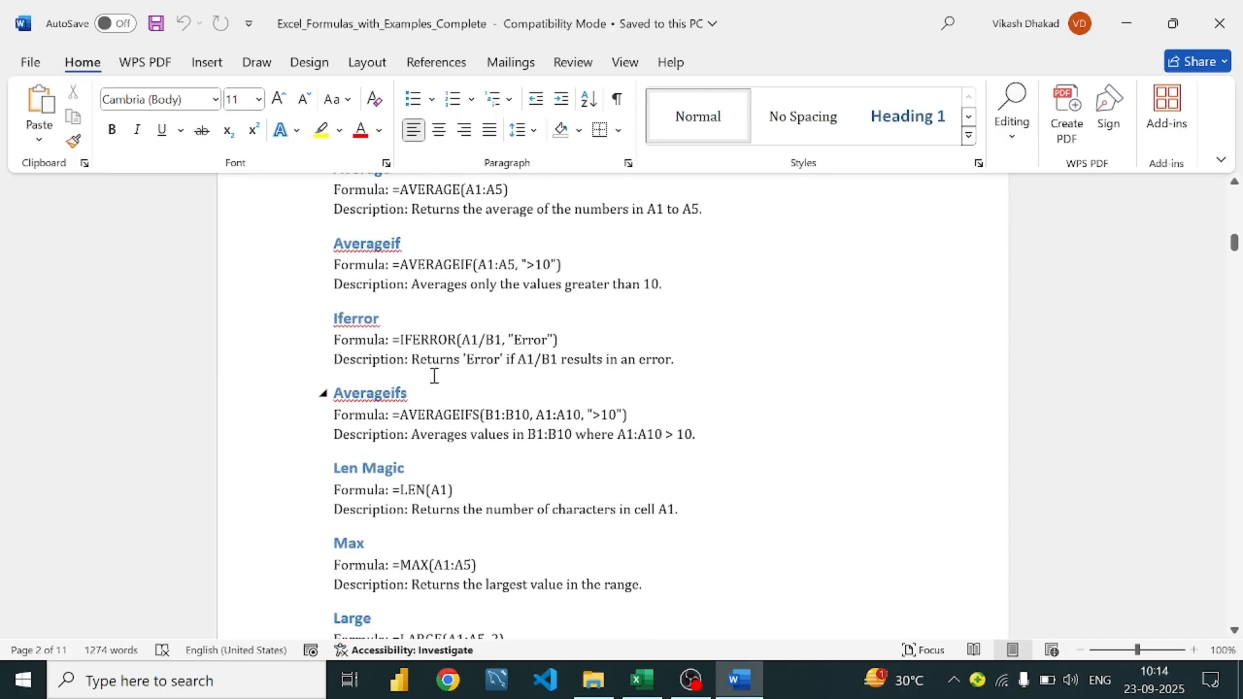
{"action": "scroll", "coordinate": [436, 355], "scroll_direction": "up", "scroll_amount": 3}
{"action": "scroll", "coordinate": [435, 353], "scroll_direction": "down", "scroll_amount": 3}
{"action": "scroll", "coordinate": [433, 349], "scroll_direction": "up", "scroll_amount": 3}
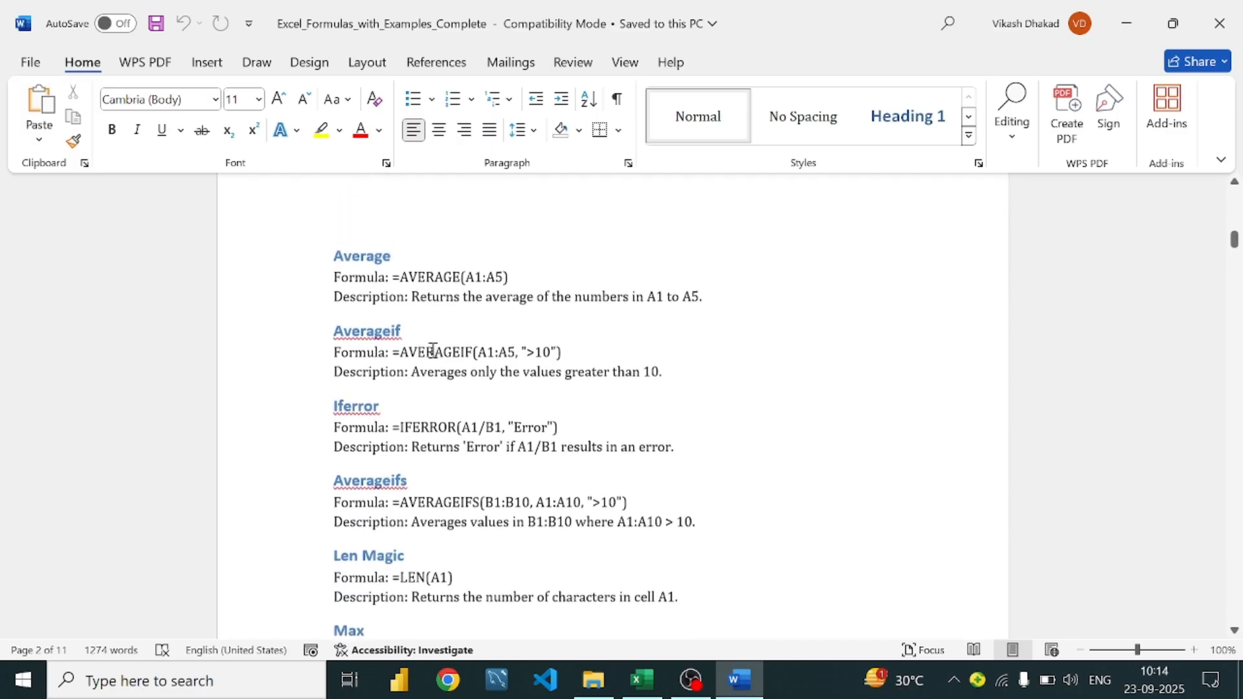
{"action": "scroll", "coordinate": [433, 350], "scroll_direction": "down", "scroll_amount": 1}
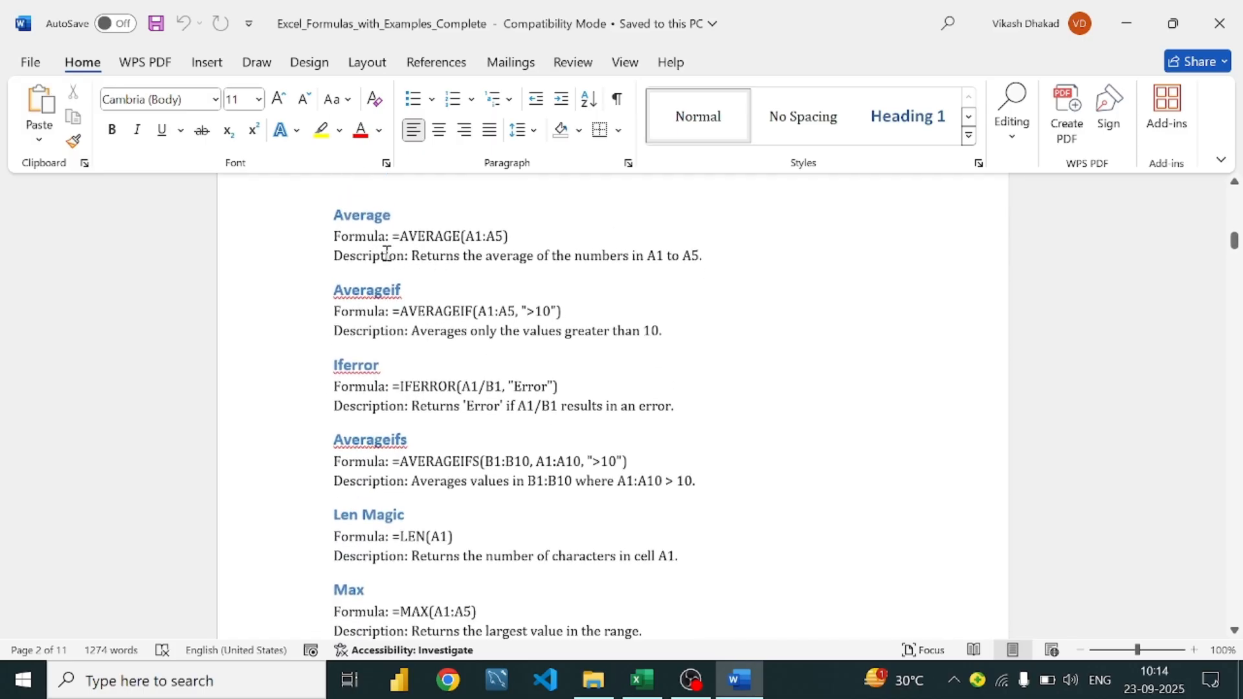
{"action": "scroll", "coordinate": [386, 252], "scroll_direction": "down", "scroll_amount": 1}
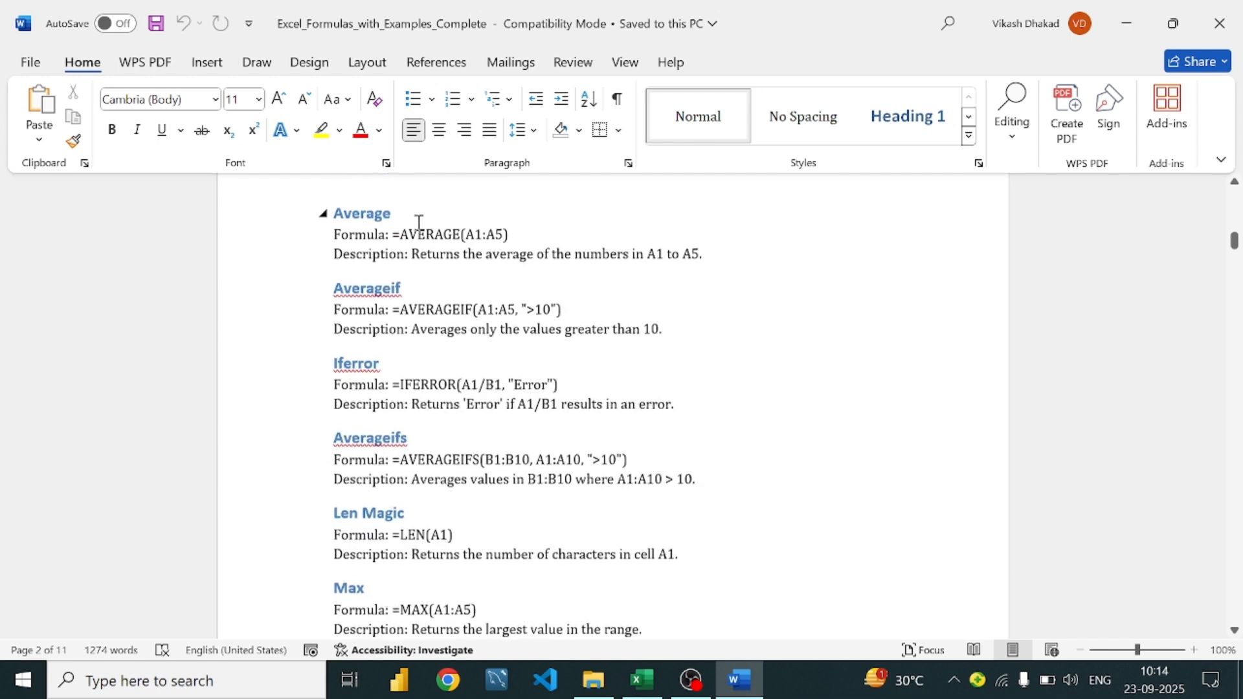
{"action": "scroll", "coordinate": [420, 223], "scroll_direction": "up", "scroll_amount": 1}
{"action": "scroll", "coordinate": [419, 223], "scroll_direction": "down", "scroll_amount": 2}
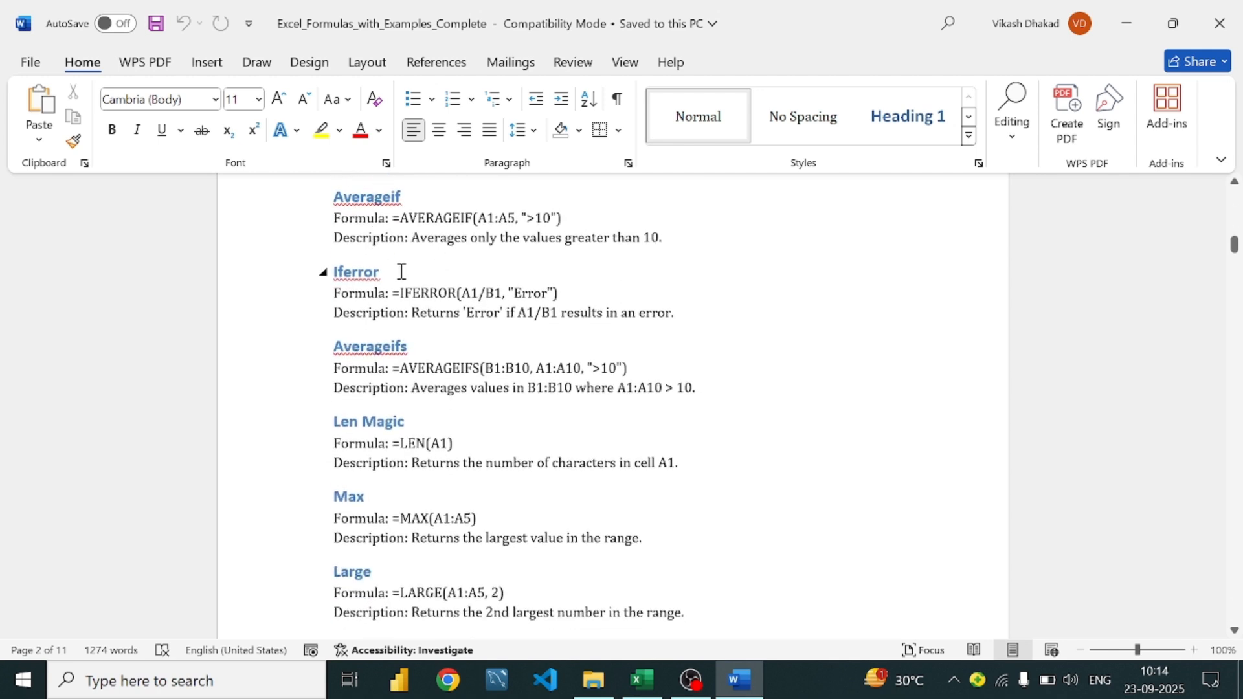
{"action": "left_click", "coordinate": [400, 270]}
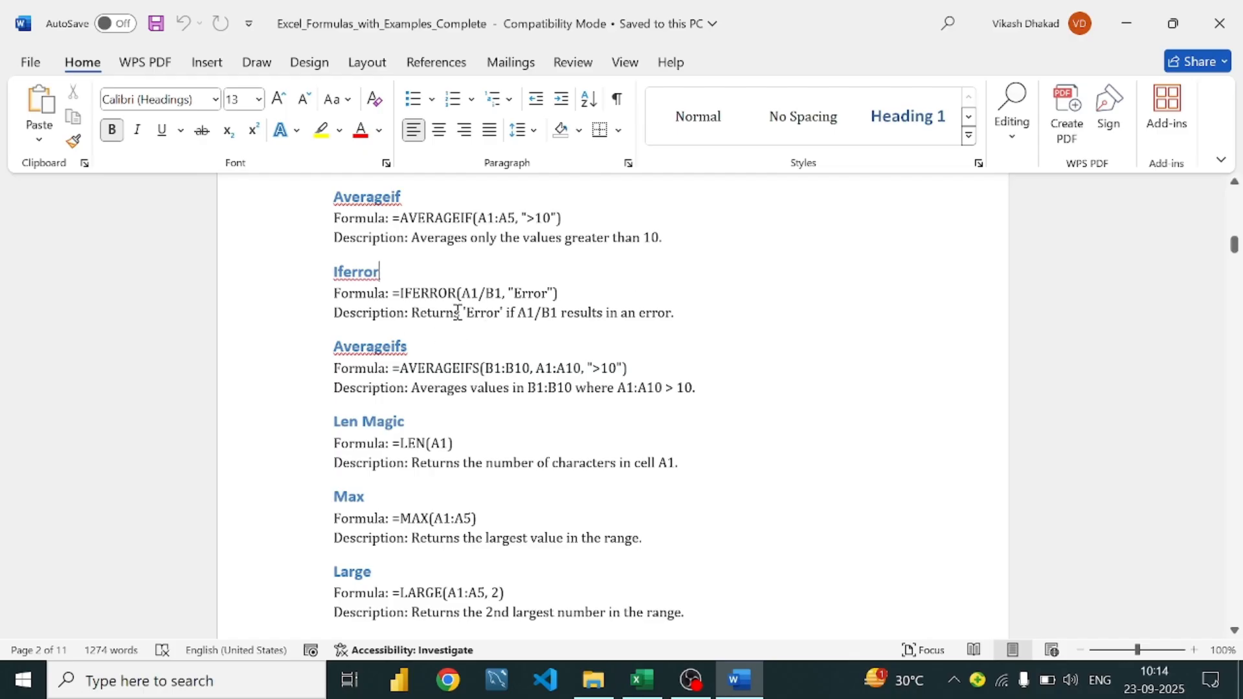
{"action": "left_click", "coordinate": [614, 294]}
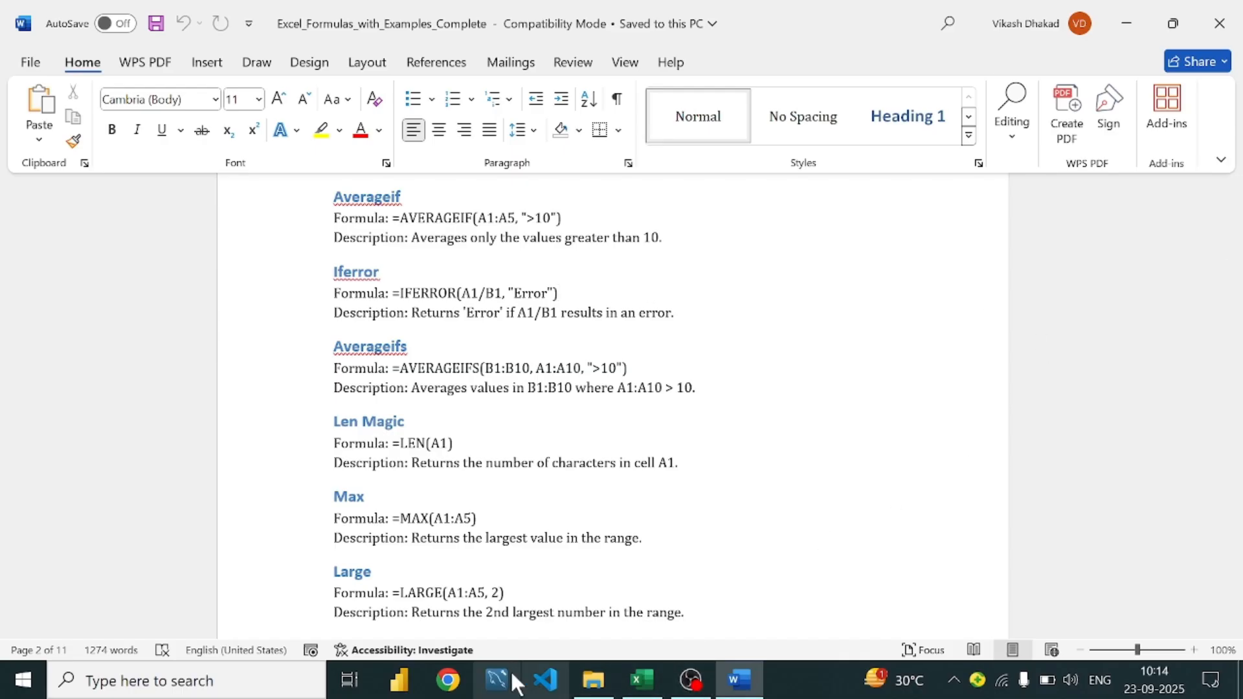
Enter =10/0 in E9 of the Data sheet to produce a #DIV/0! error
{"action": "left_click", "coordinate": [642, 680]}
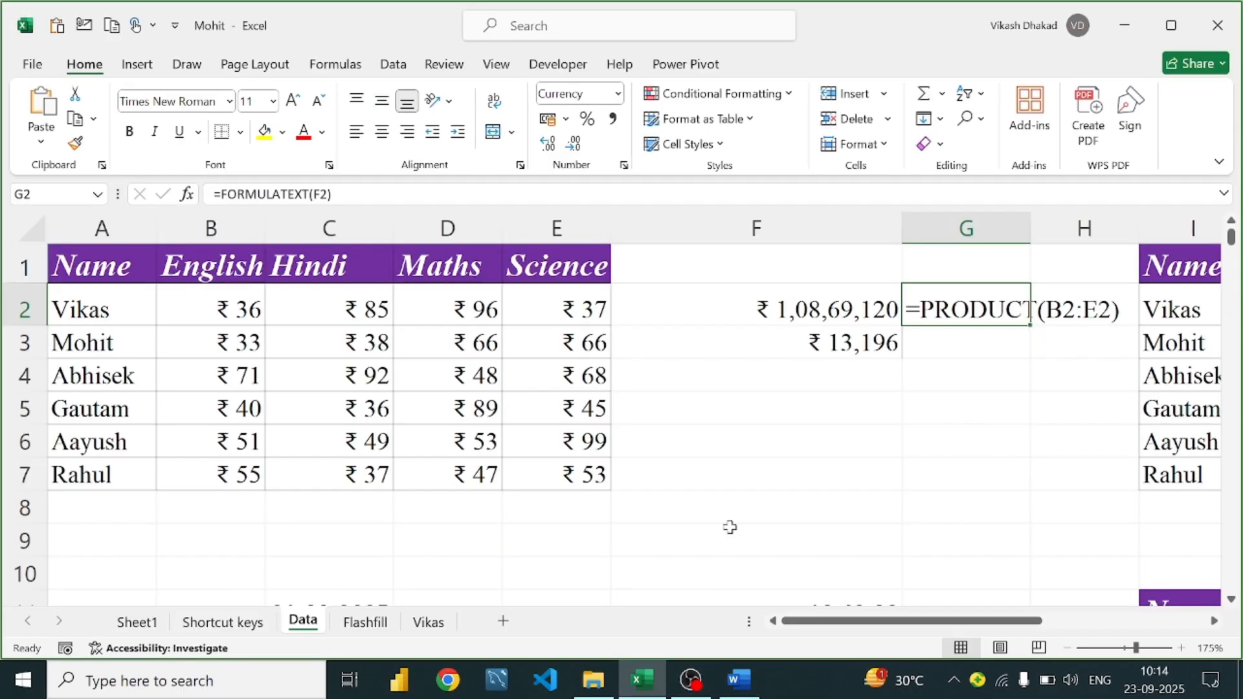
{"action": "left_click", "coordinate": [548, 535]}
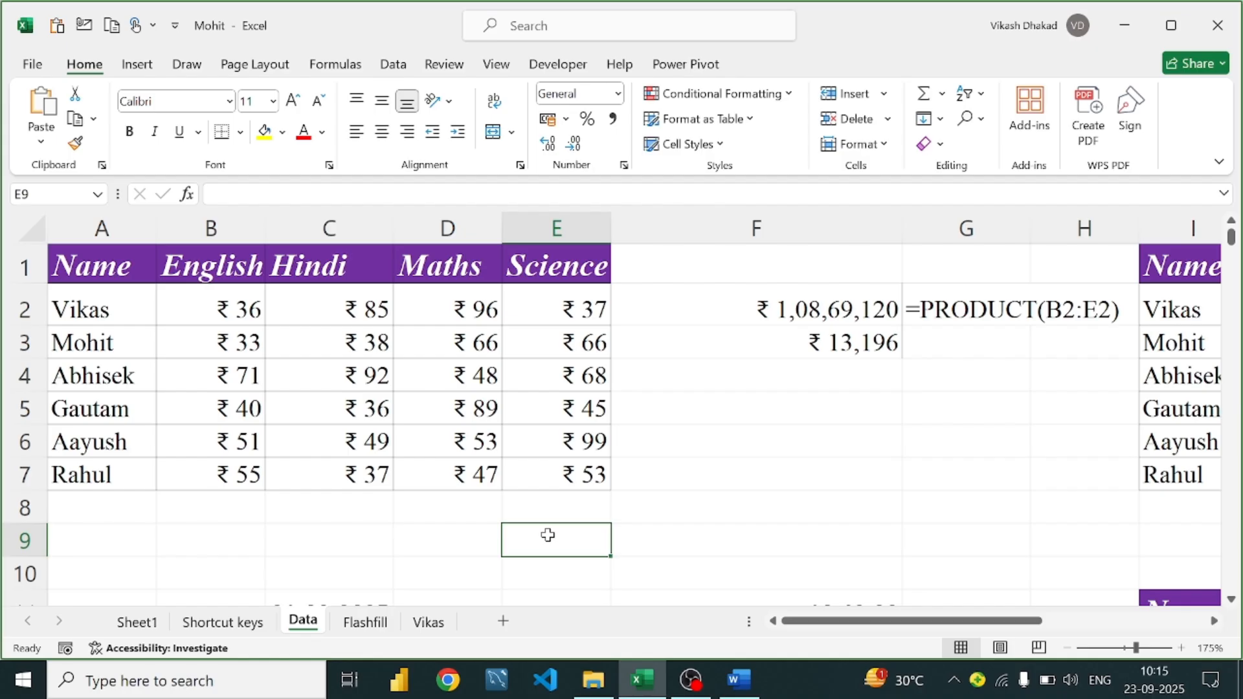
{"action": "type", "text": "="}
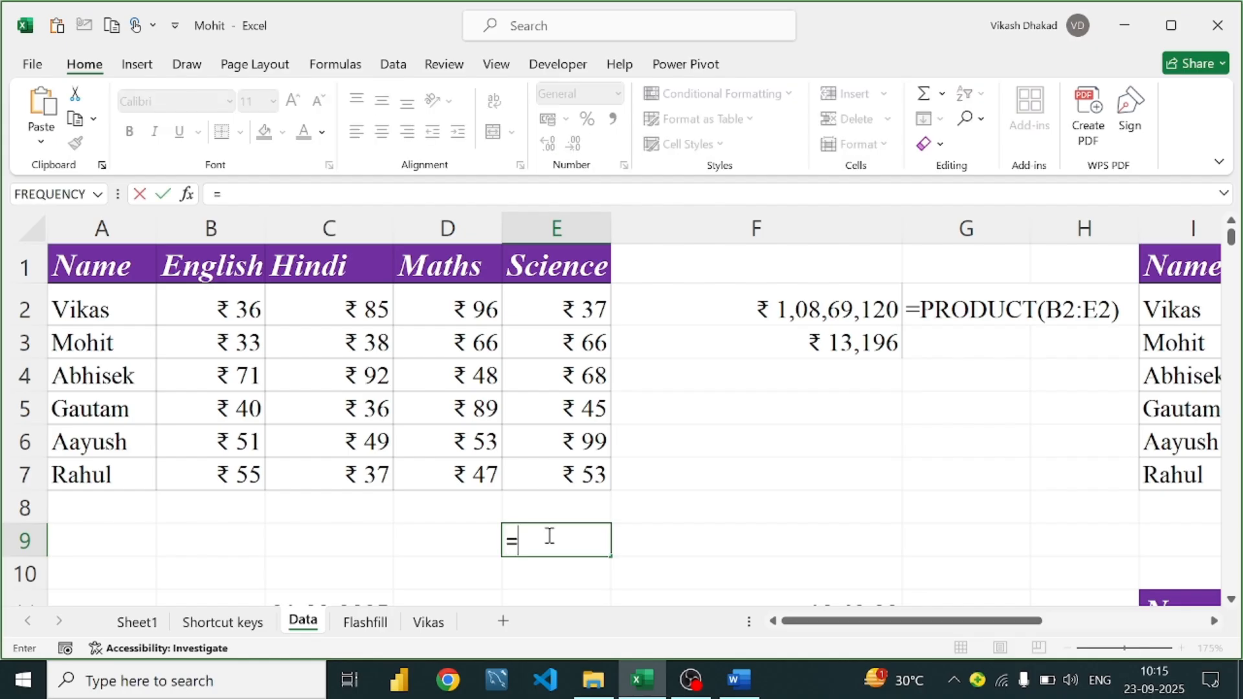
{"action": "type", "text": "10/0"}
{"action": "key", "text": "Return"}
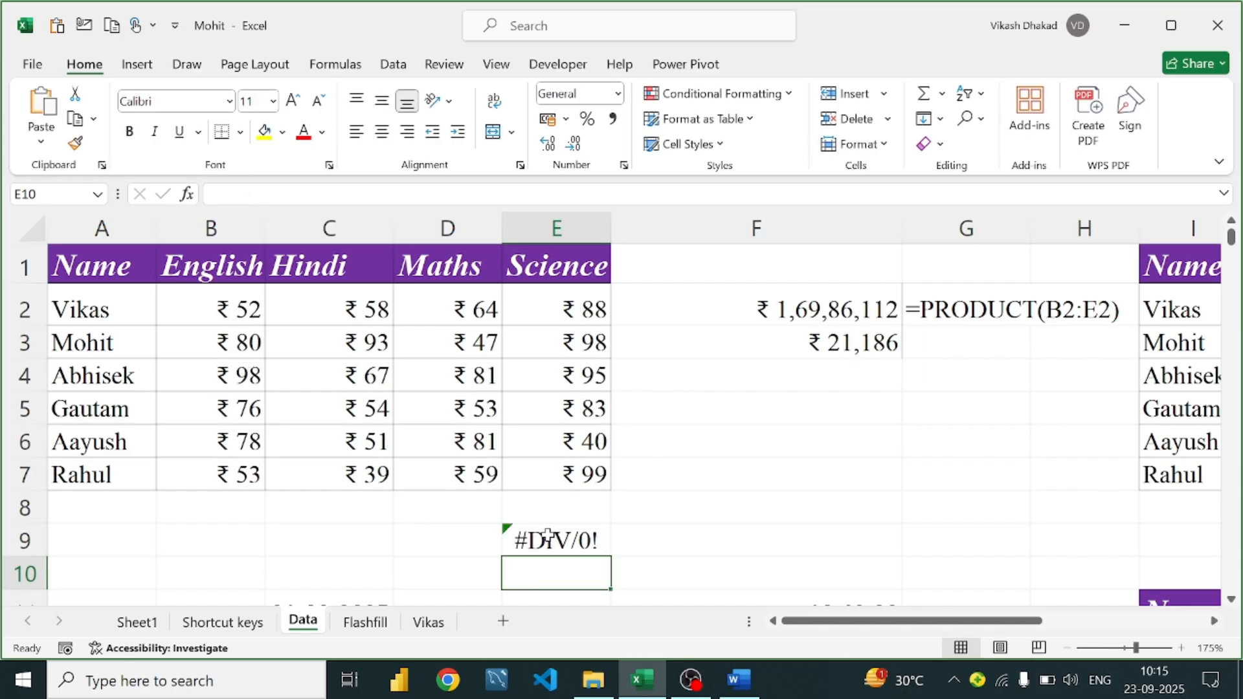
{"action": "left_click", "coordinate": [573, 537]}
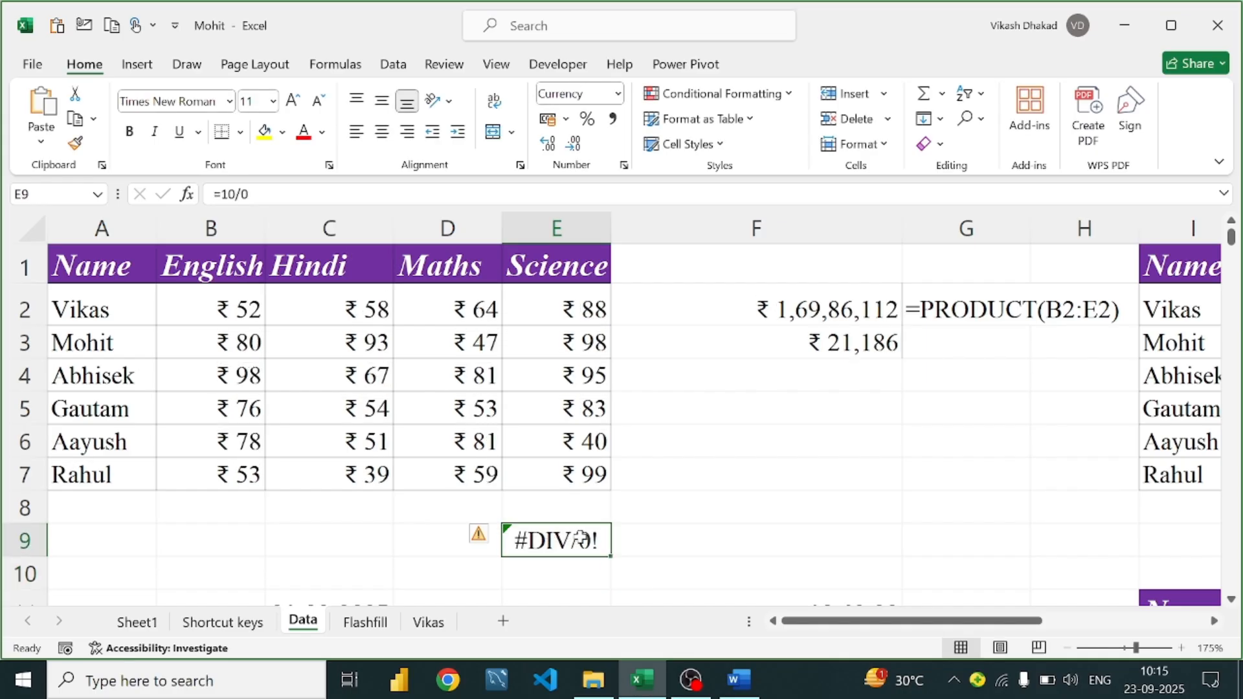
Start editing E9, then abandon the edit and reselect the cell
{"action": "double_click", "coordinate": [557, 538]}
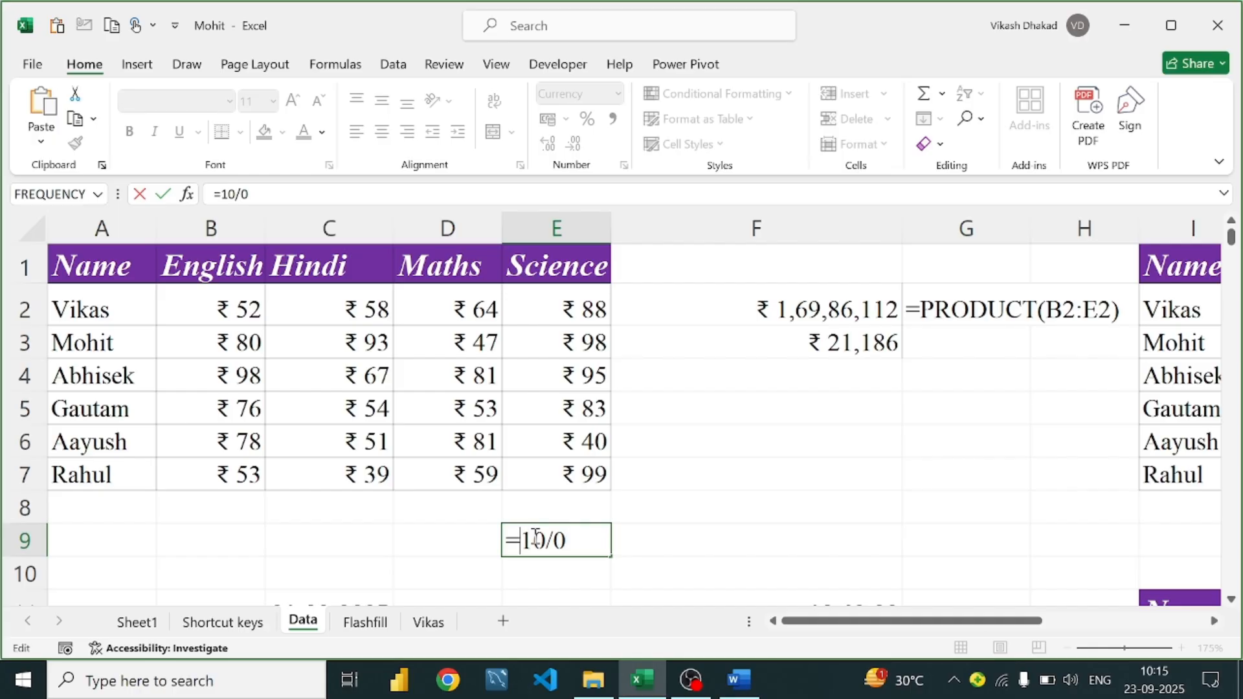
{"action": "type", "text": "ife"}
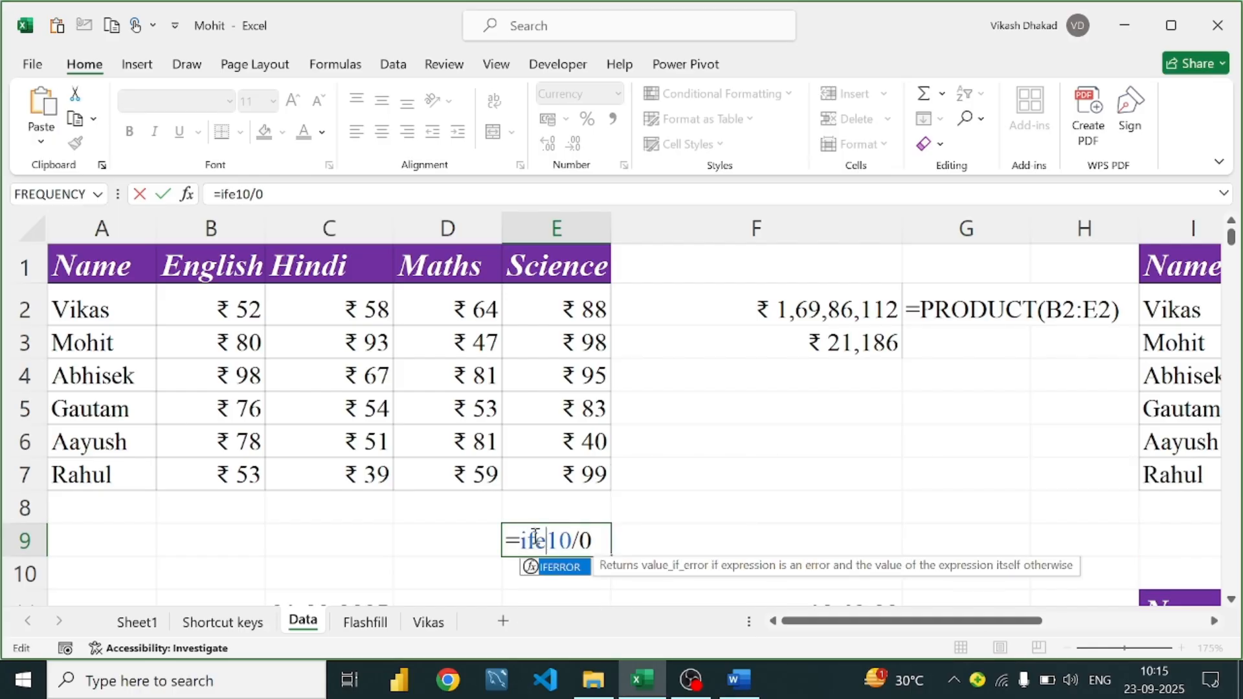
{"action": "key", "text": "Return"}
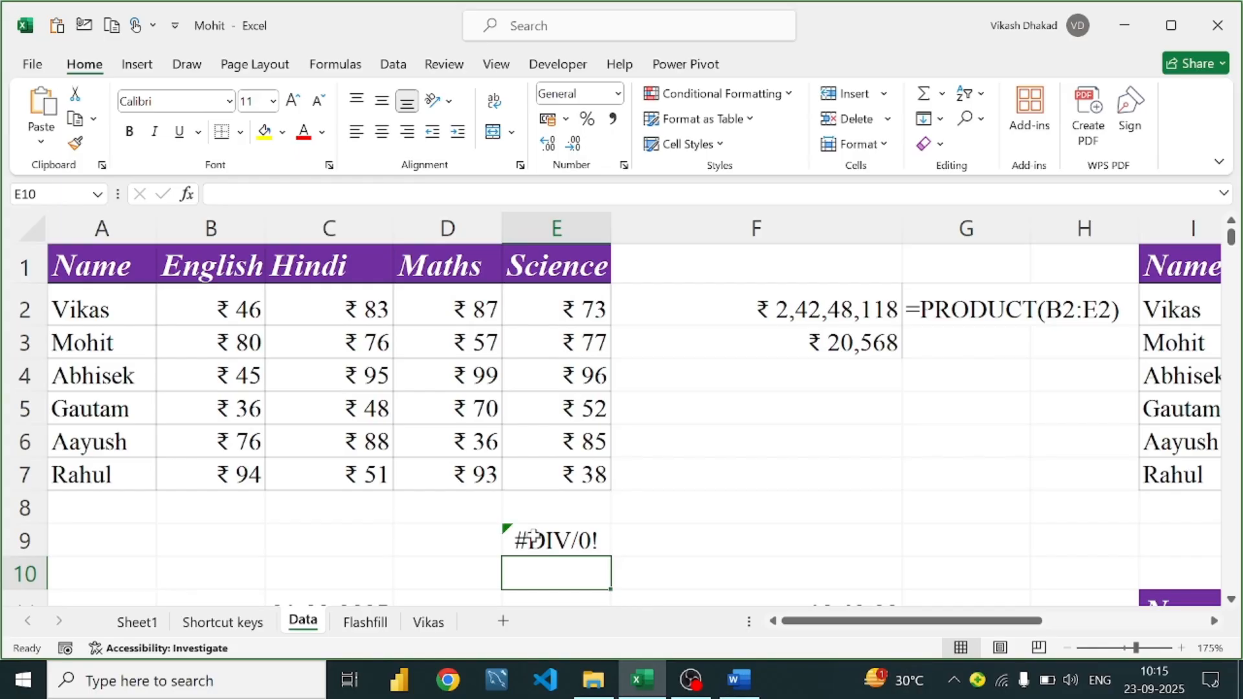
{"action": "left_click", "coordinate": [532, 537]}
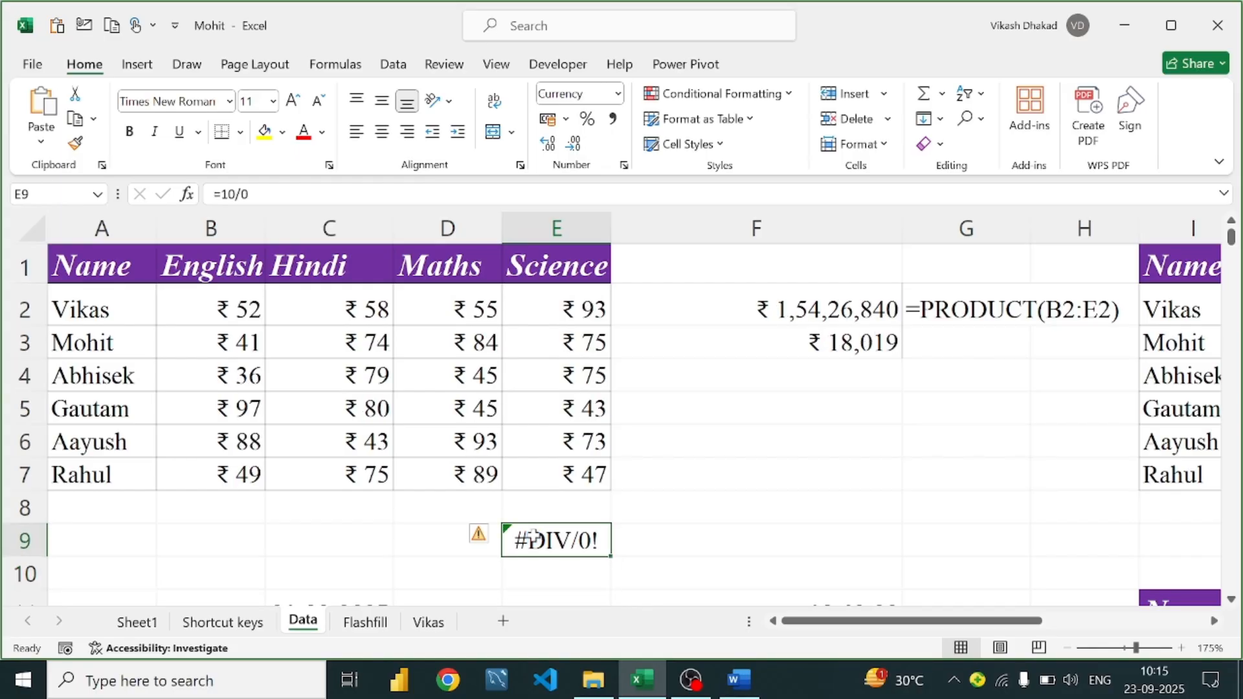
Wrap E9's 10/0 in IFERROR with the message "Please divide with integer value"
{"action": "double_click", "coordinate": [533, 537]}
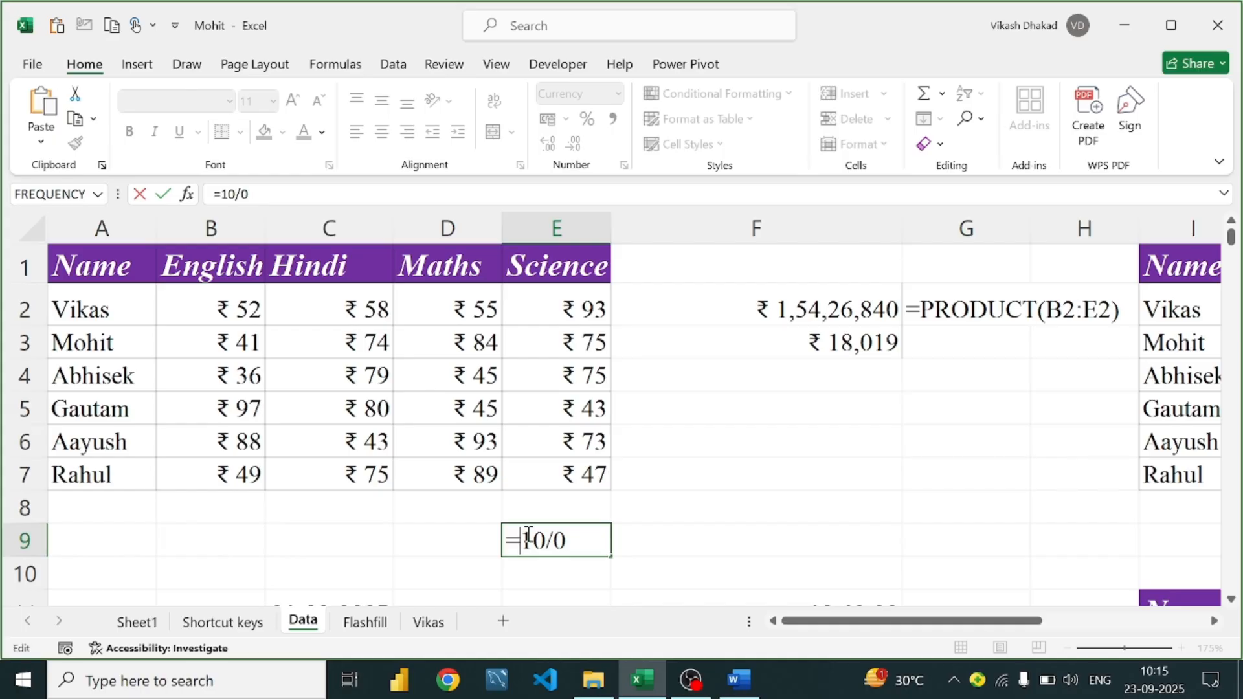
{"action": "type", "text": "if"}
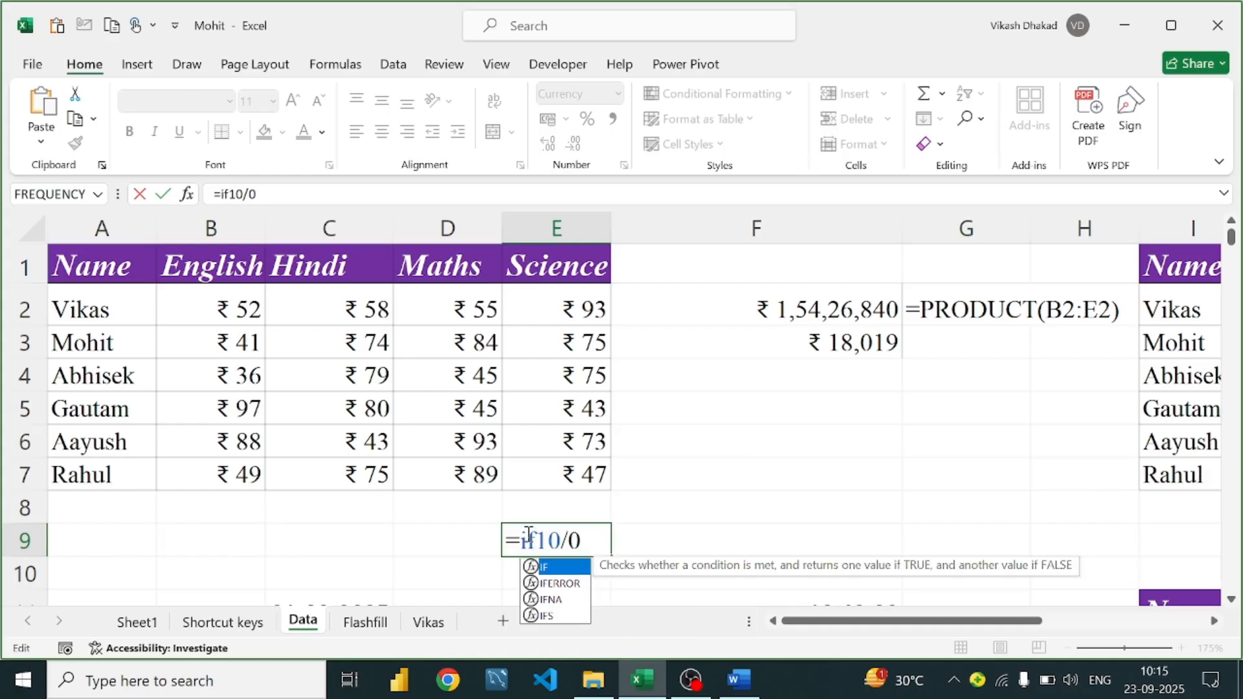
{"action": "key", "text": "Down"}
{"action": "key", "text": "Tab"}
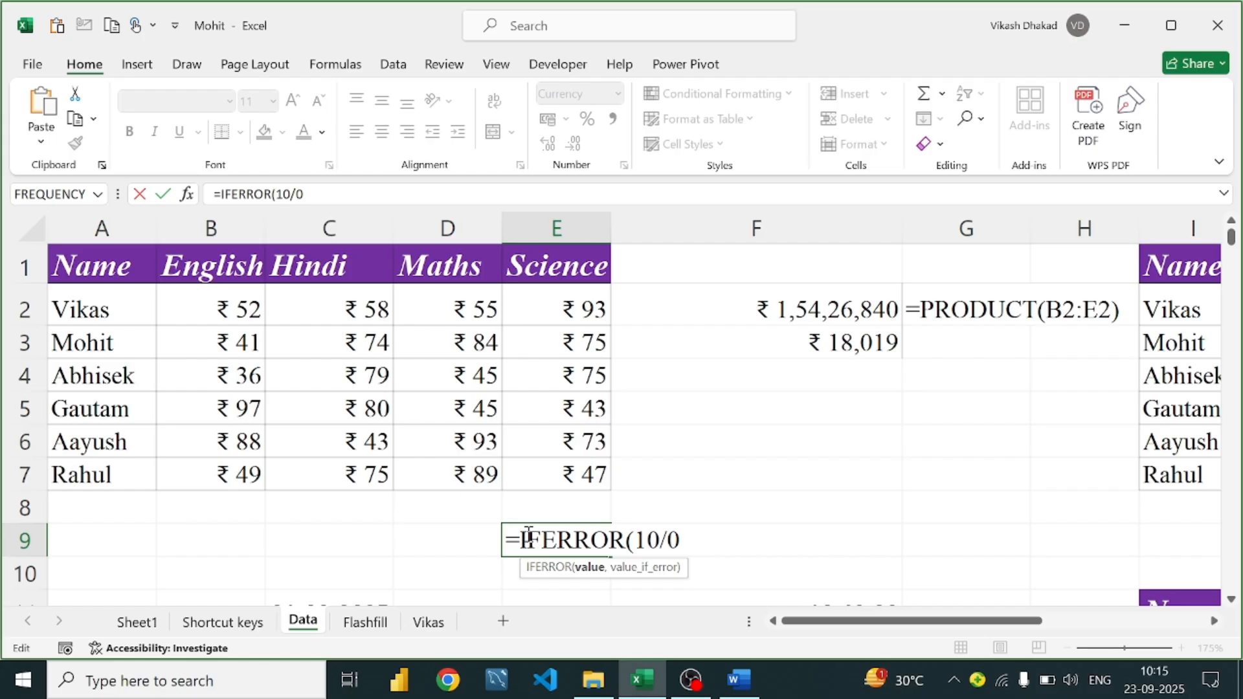
{"action": "left_click", "coordinate": [692, 538]}
{"action": "type", "text": ","}
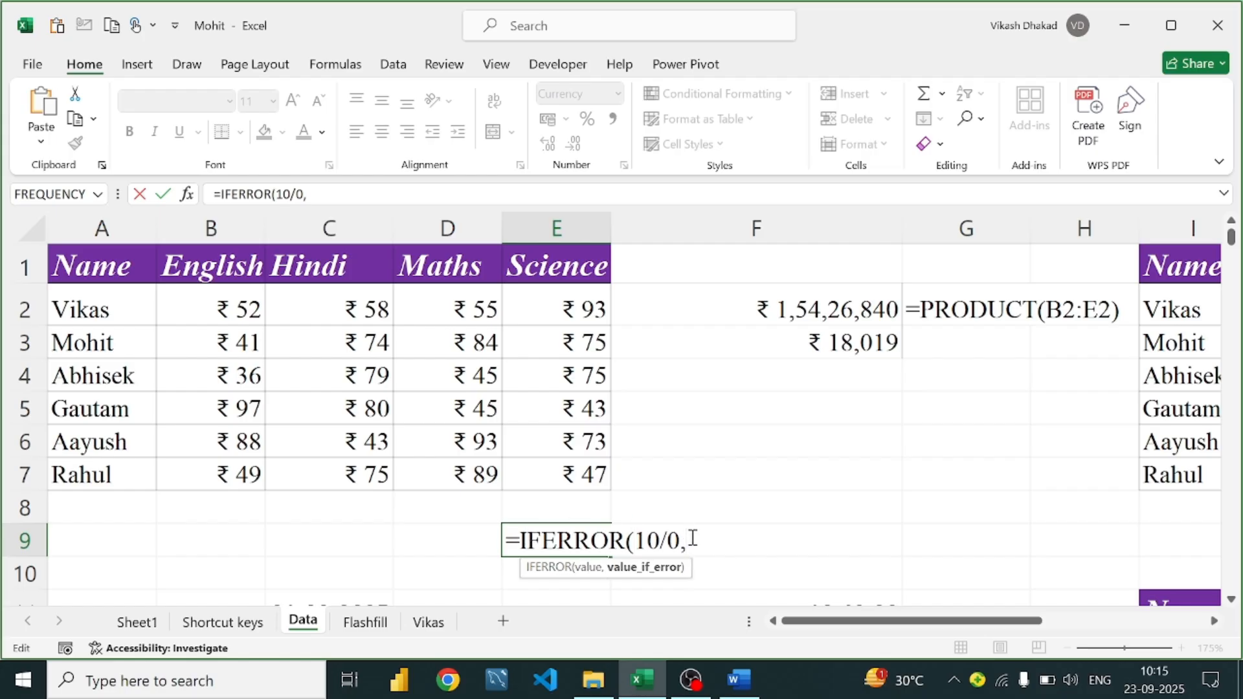
{"action": "type", "text": "\"Please div"}
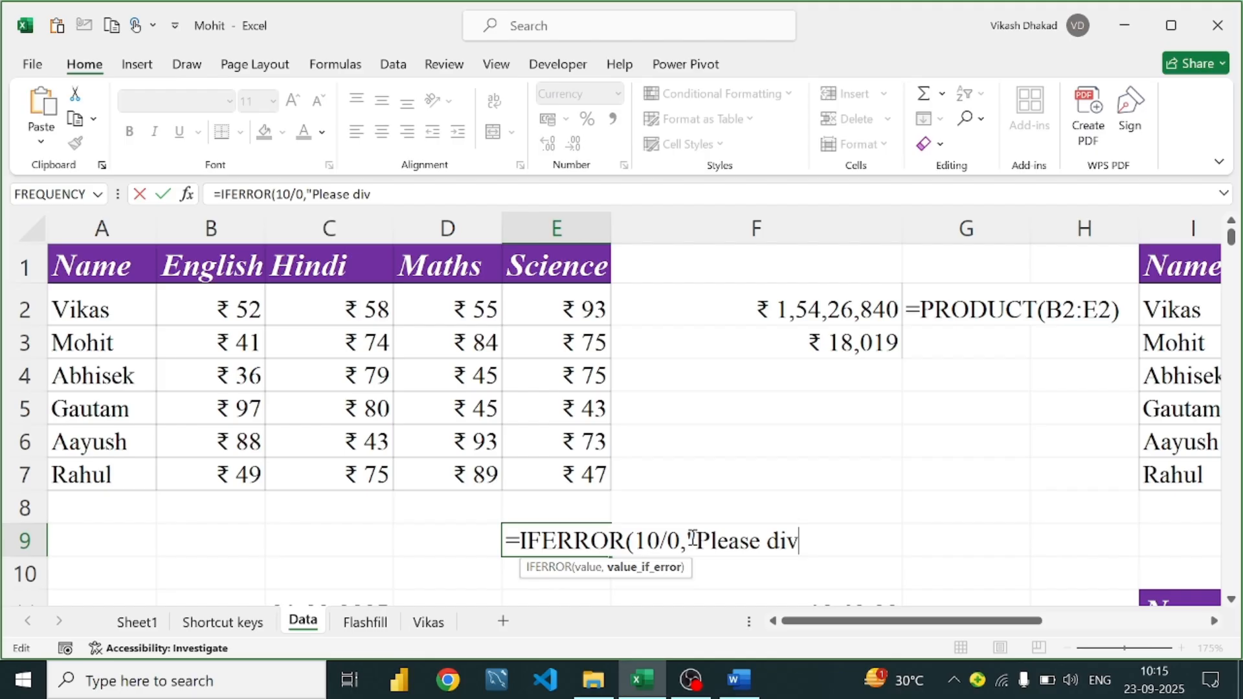
{"action": "type", "text": "ide whi"}
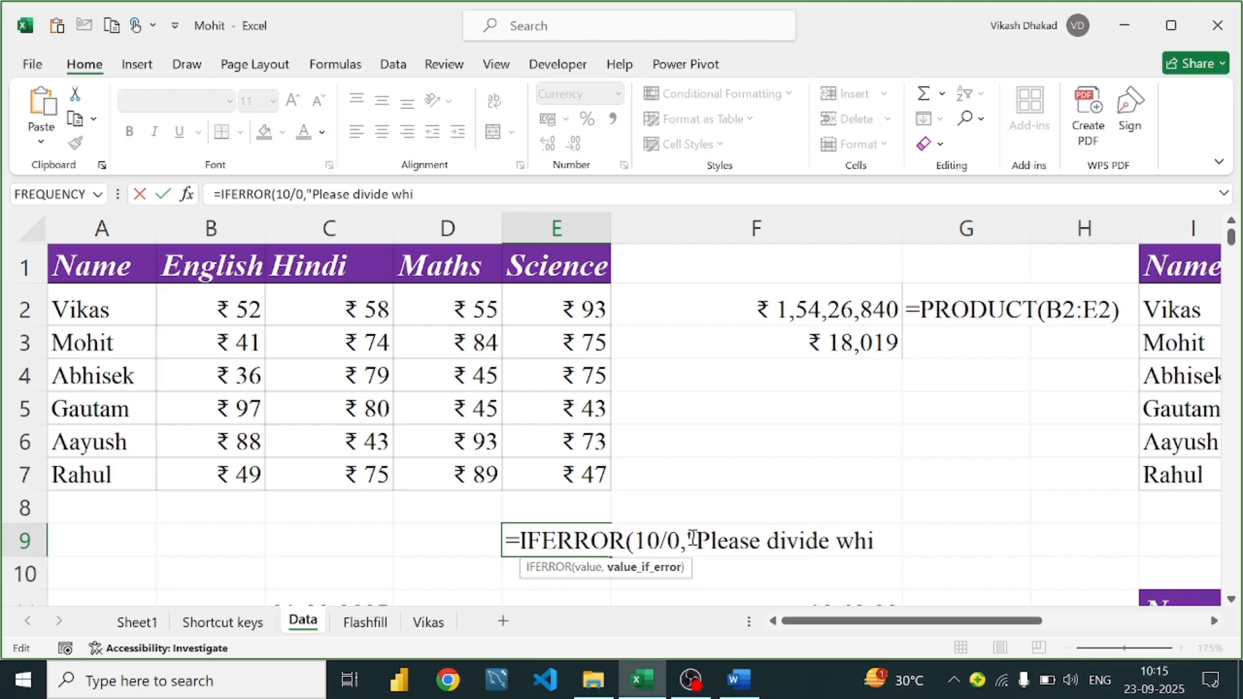
{"action": "key", "text": "BackSpace"}
{"action": "key", "text": "BackSpace"}
{"action": "type", "text": "ith interg"}
{"action": "key", "text": "BackSpace"}
{"action": "key", "text": "BackSpace"}
{"action": "type", "text": "g"}
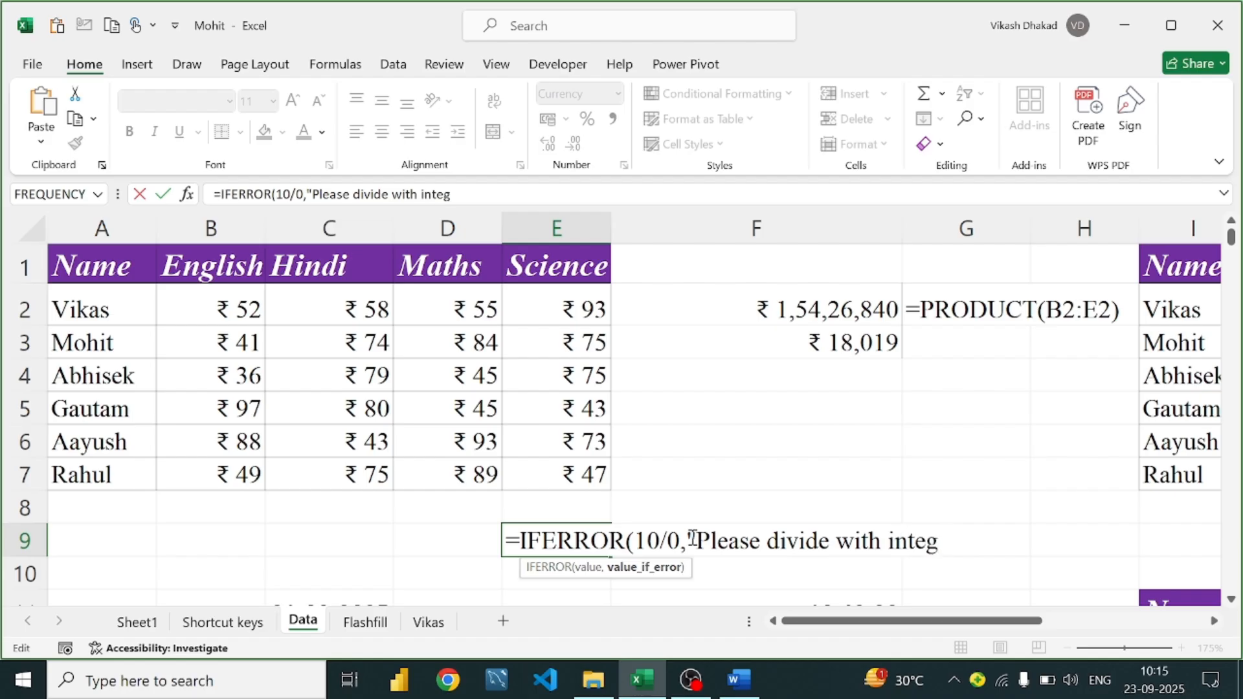
{"action": "type", "text": "er value"}
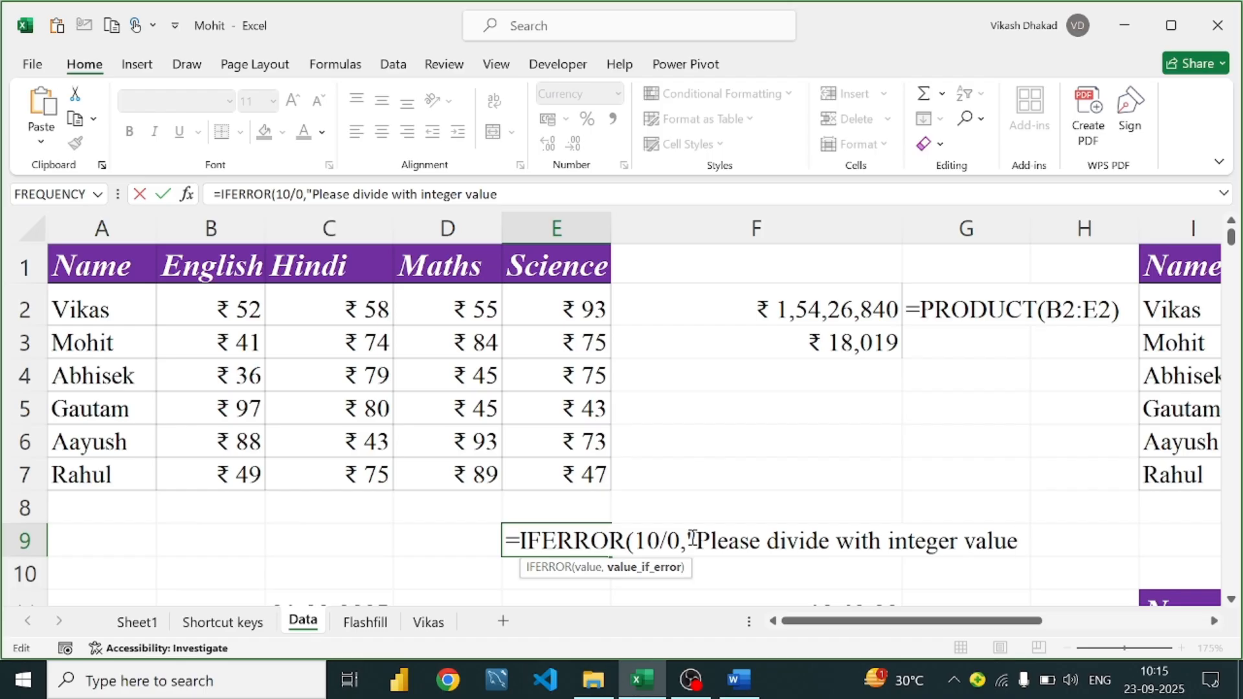
{"action": "type", "text": ")"}
{"action": "key", "text": "Return"}
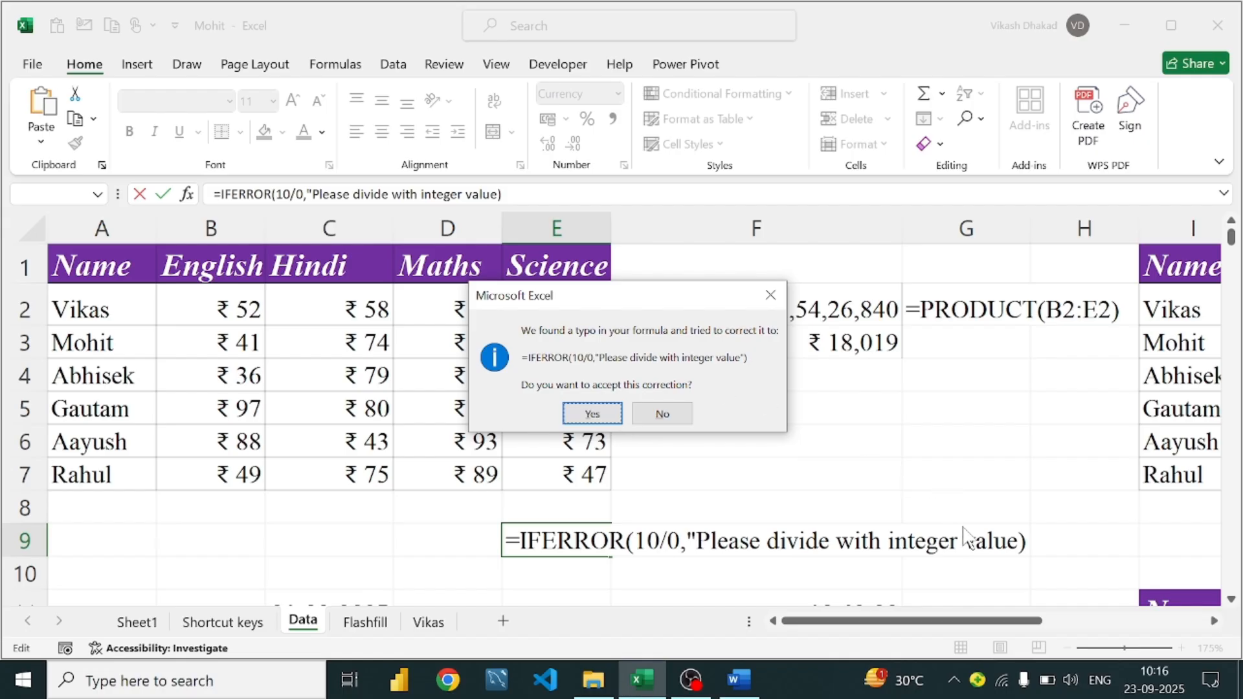
Decline the correction and add the closing quote so E9 shows Please divide with integer value
{"action": "left_click", "coordinate": [662, 414]}
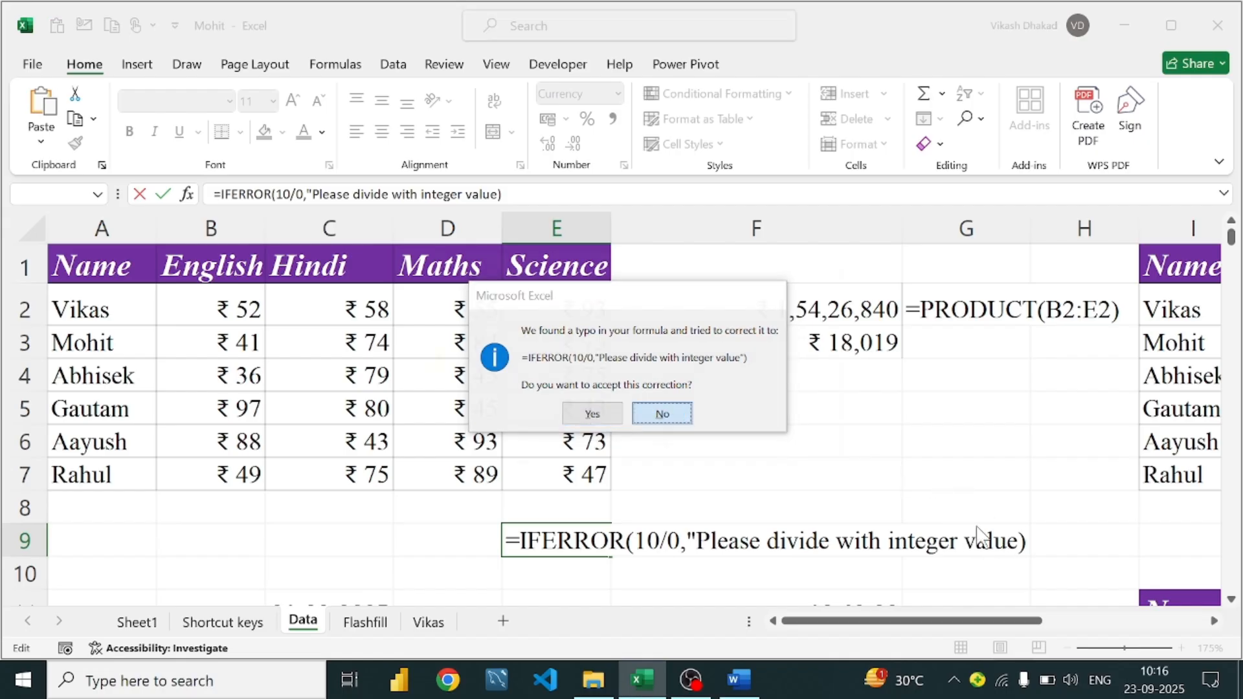
{"action": "left_click", "coordinate": [592, 448]}
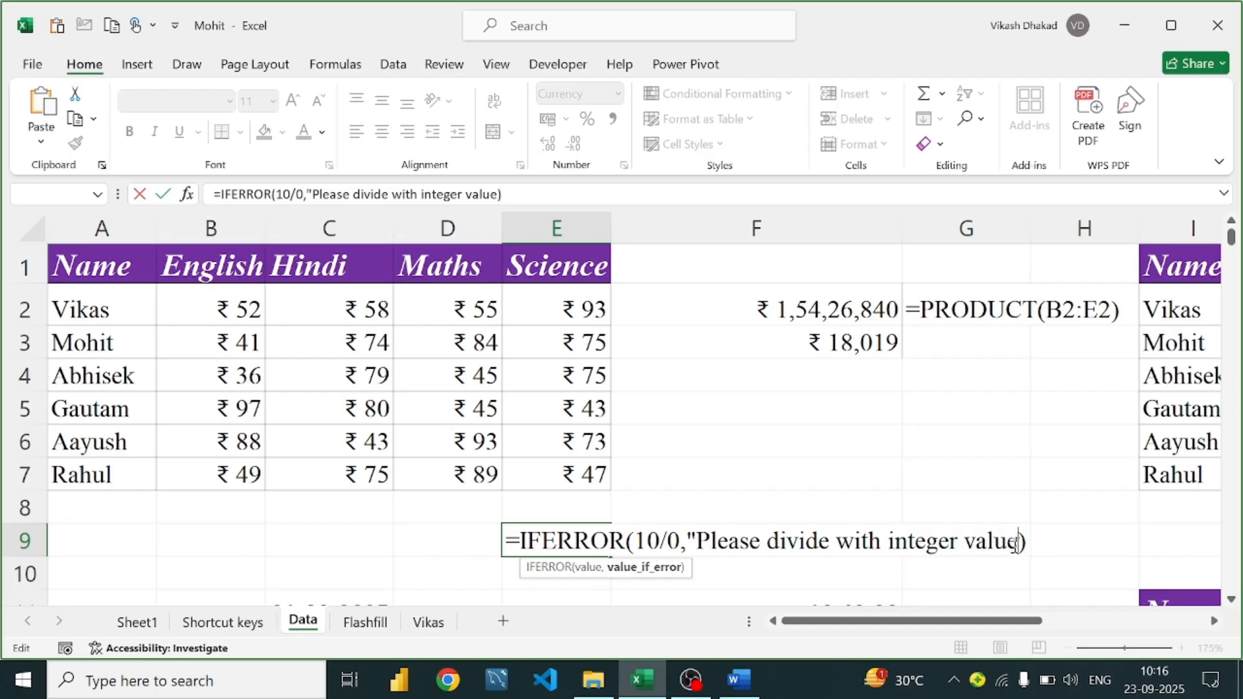
{"action": "type", "text": "\""}
{"action": "key", "text": "Return"}
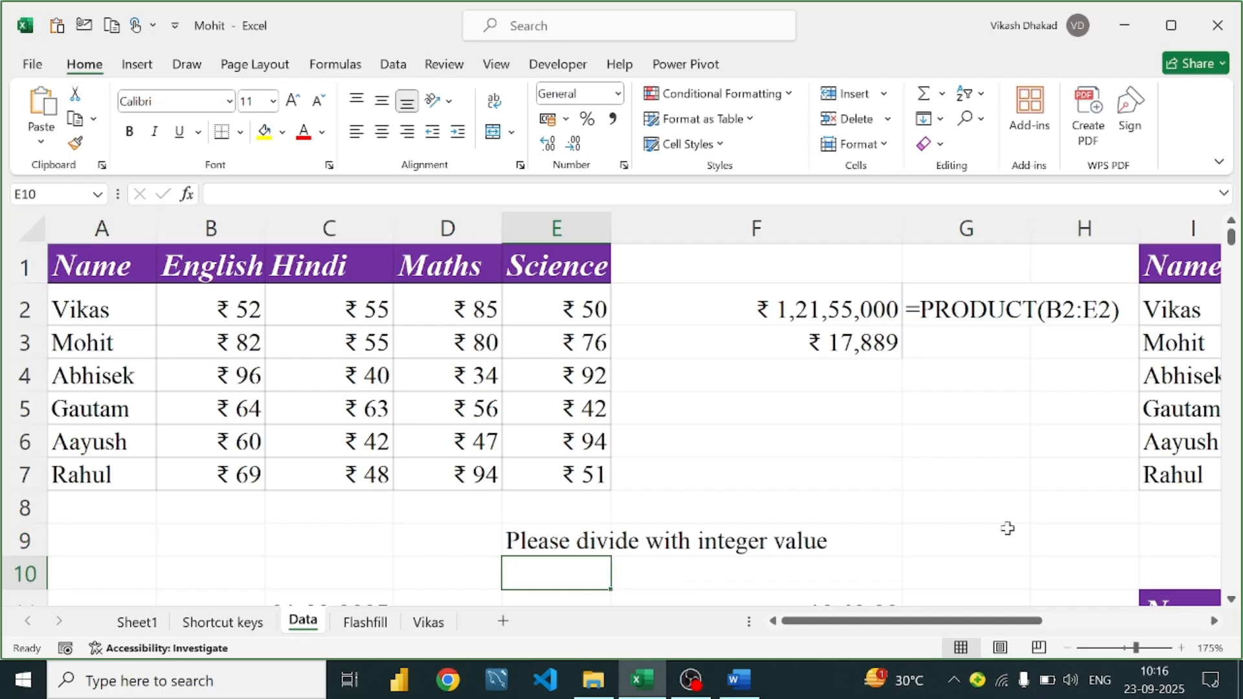
{"action": "left_click", "coordinate": [588, 543]}
Erase the IFERROR formula from E9, leaving the cell empty, and go back to Word
{"action": "double_click", "coordinate": [588, 542]}
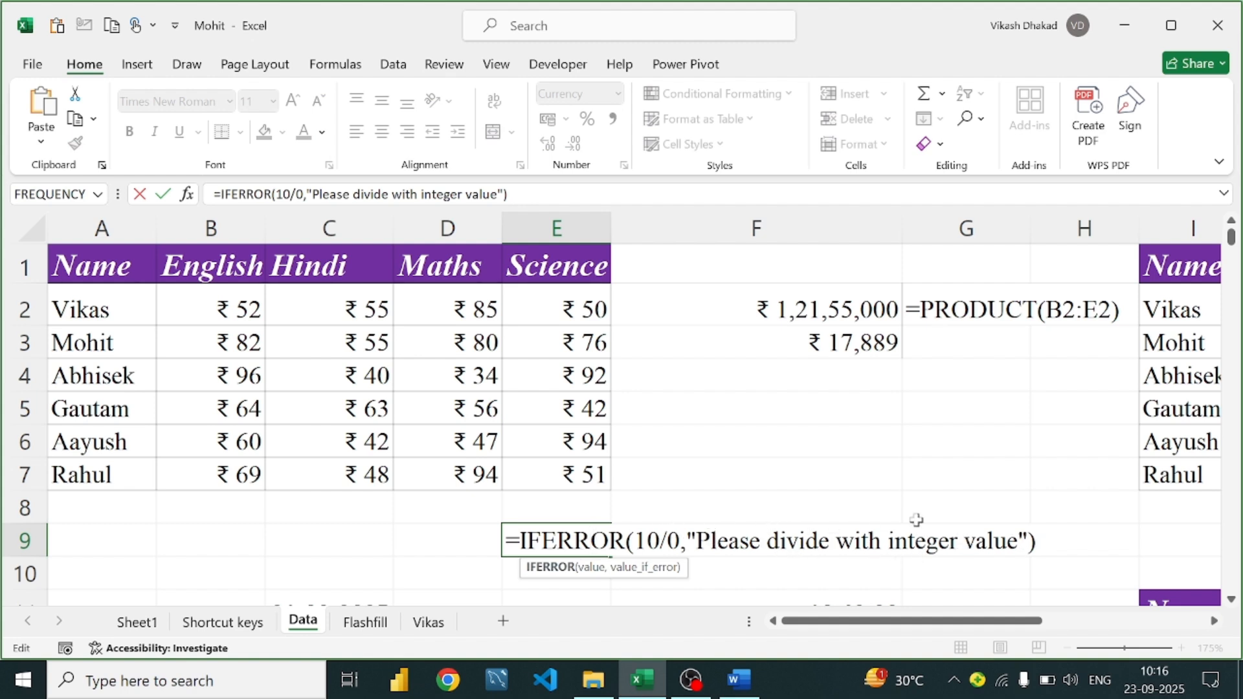
{"action": "left_click", "coordinate": [1051, 536]}
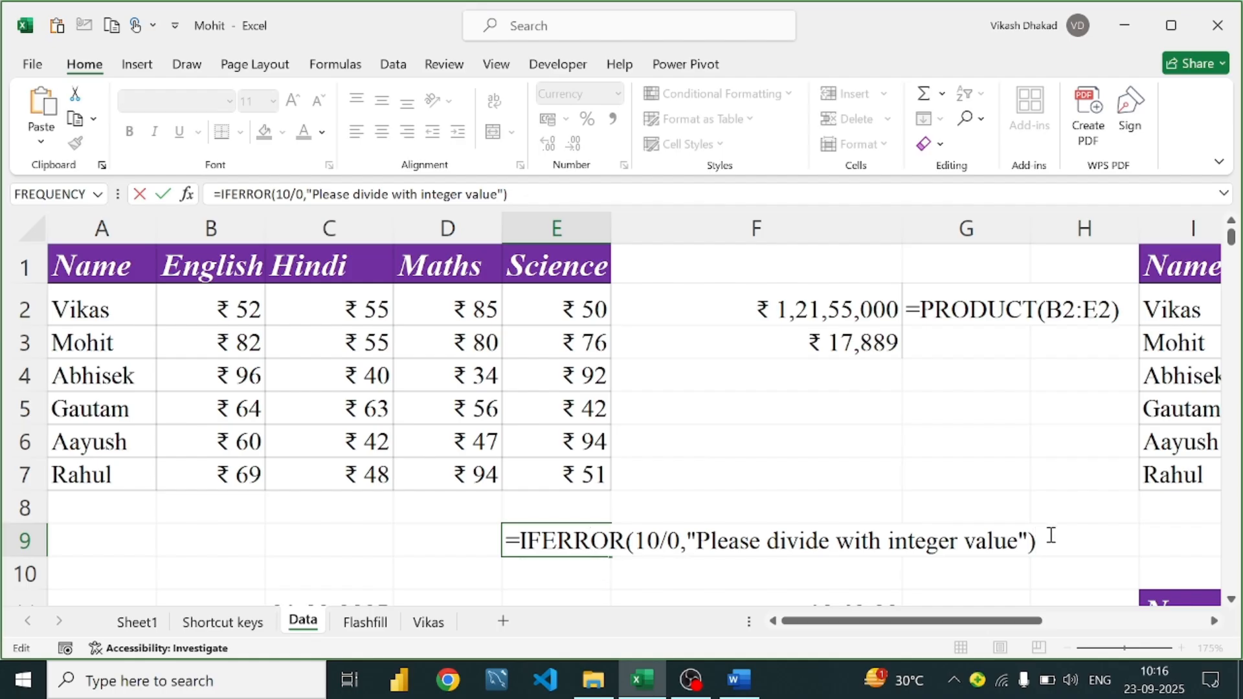
{"action": "key", "text": "BackSpace"}
{"action": "key", "text": "BackSpace"}
{"action": "key", "text": "BackSpace"}
{"action": "key", "text": "BackSpace"}
{"action": "key", "text": "BackSpace"}
{"action": "key", "text": "BackSpace"}
{"action": "key", "text": "BackSpace"}
{"action": "key", "text": "BackSpace"}
{"action": "key", "text": "BackSpace"}
{"action": "key", "text": "BackSpace"}
{"action": "key", "text": "BackSpace"}
{"action": "key", "text": "BackSpace"}
{"action": "key", "text": "BackSpace"}
{"action": "key", "text": "BackSpace"}
{"action": "key", "text": "BackSpace"}
{"action": "key", "text": "BackSpace"}
{"action": "key", "text": "BackSpace"}
{"action": "key", "text": "BackSpace"}
{"action": "key", "text": "BackSpace"}
{"action": "key", "text": "BackSpace"}
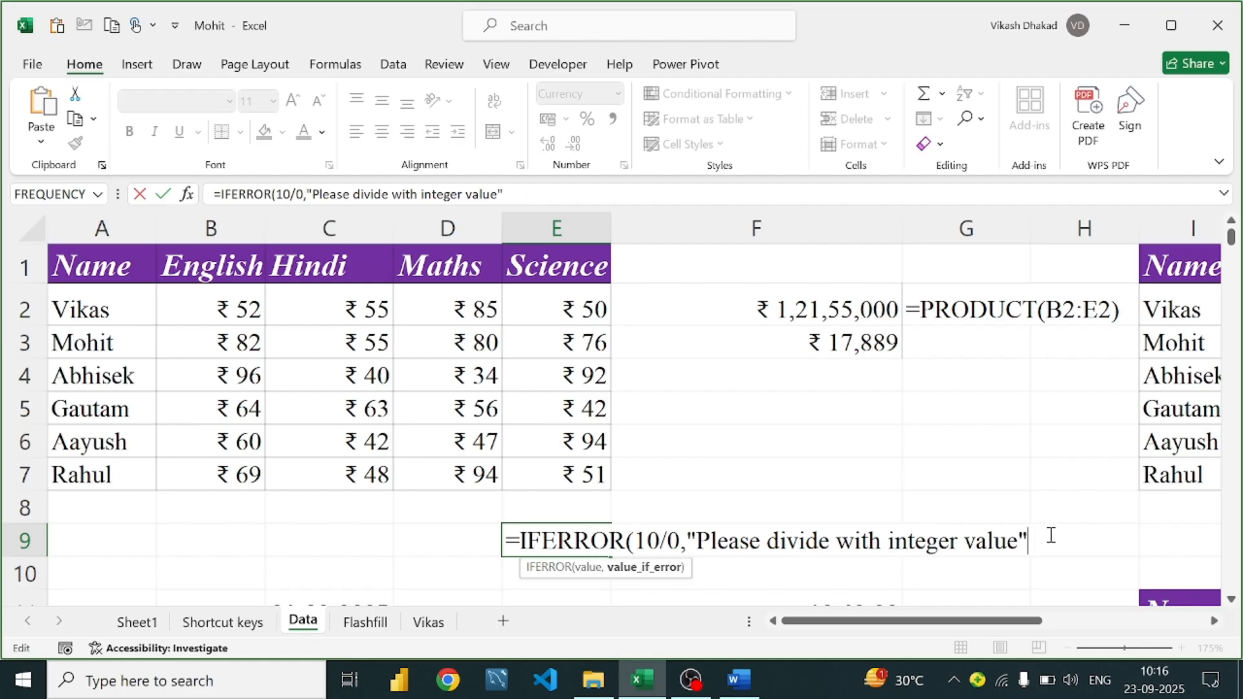
{"action": "key", "text": "BackSpace"}
{"action": "key", "text": "BackSpace"}
{"action": "key", "text": "BackSpace"}
{"action": "key", "text": "BackSpace"}
{"action": "key", "text": "BackSpace"}
{"action": "key", "text": "BackSpace"}
{"action": "key", "text": "BackSpace"}
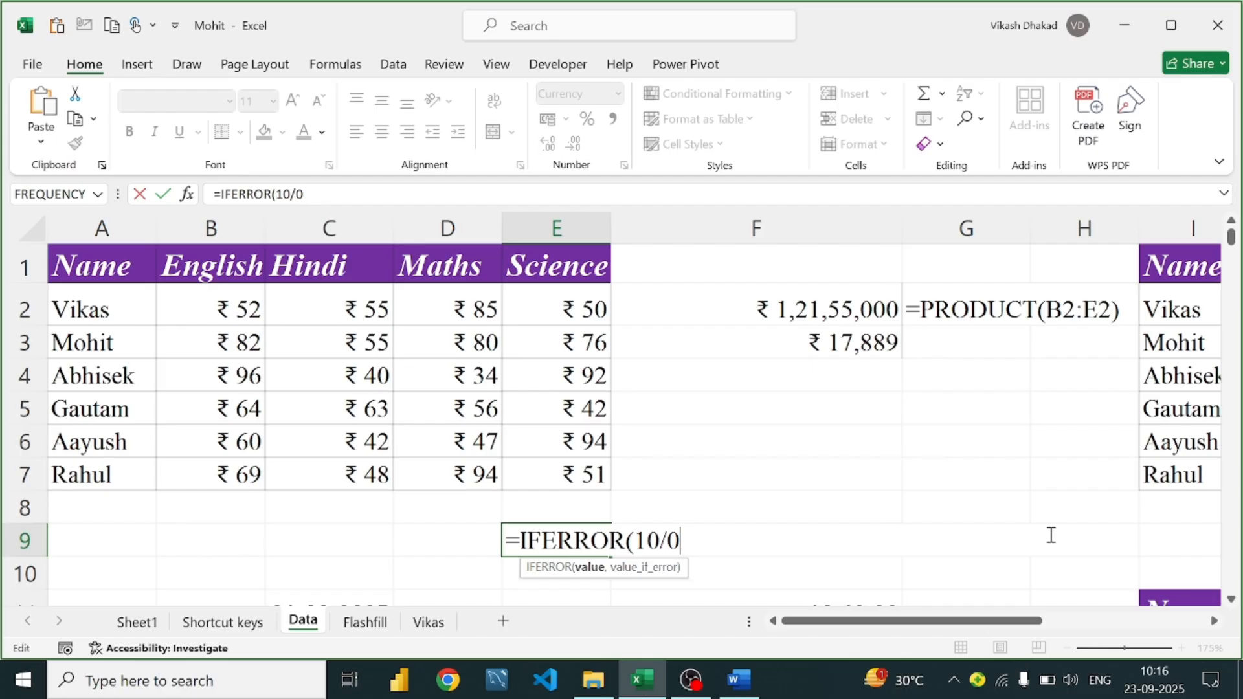
{"action": "key", "text": "BackSpace"}
{"action": "key", "text": "BackSpace"}
{"action": "key", "text": "BackSpace"}
{"action": "key", "text": "BackSpace"}
{"action": "key", "text": "BackSpace"}
{"action": "key", "text": "BackSpace"}
{"action": "key", "text": "BackSpace"}
{"action": "key", "text": "BackSpace"}
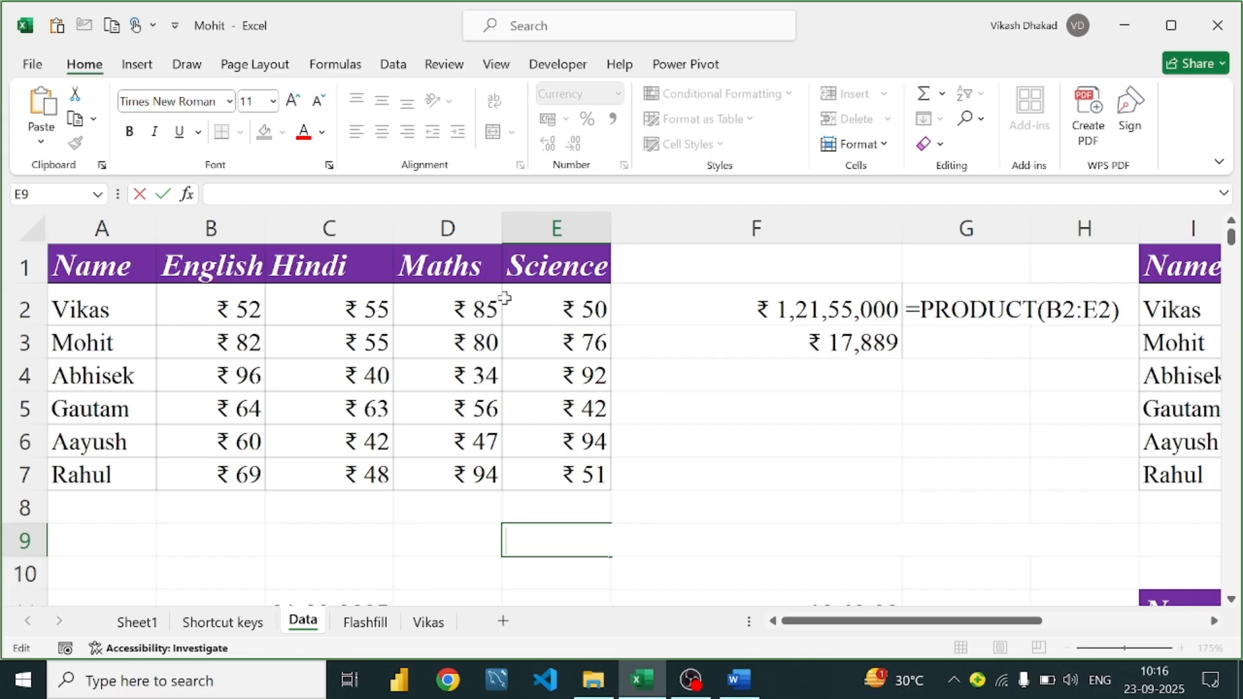
{"action": "left_click", "coordinate": [739, 680]}
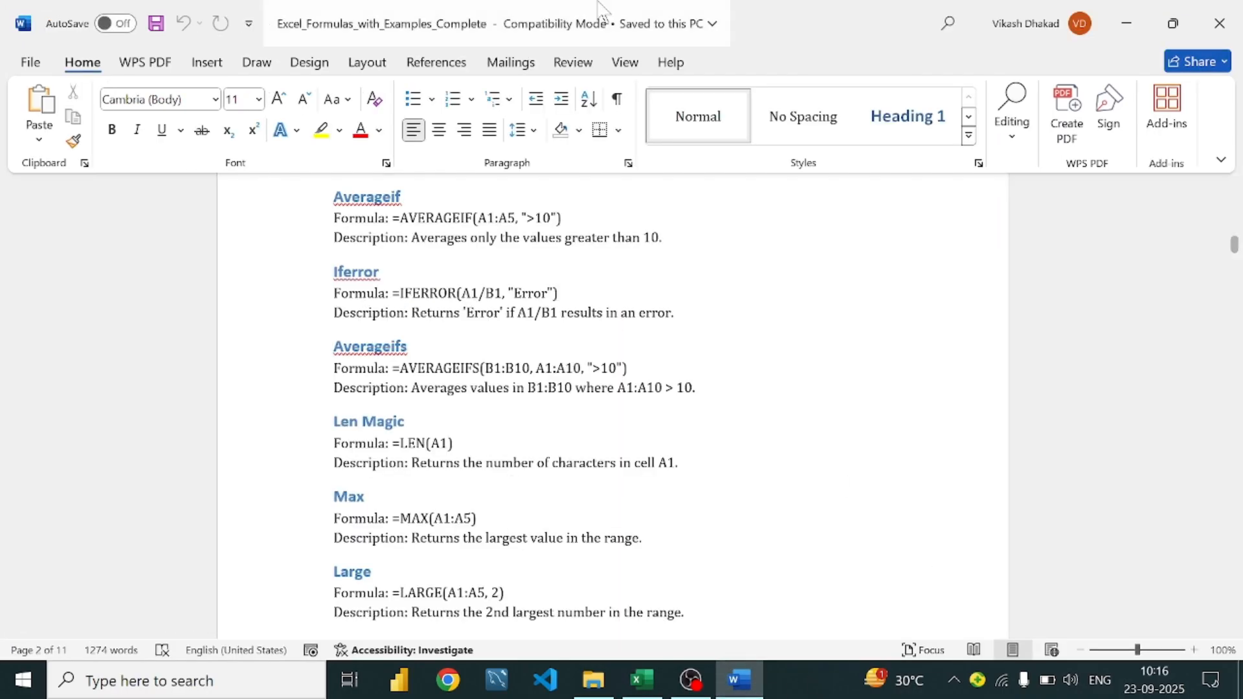
Highlight the AVERAGEIFS example lines, then move to the Len Magic formula example
{"action": "scroll", "coordinate": [394, 328], "scroll_direction": "down", "scroll_amount": 1}
{"action": "scroll", "coordinate": [394, 328], "scroll_direction": "down", "scroll_amount": 1}
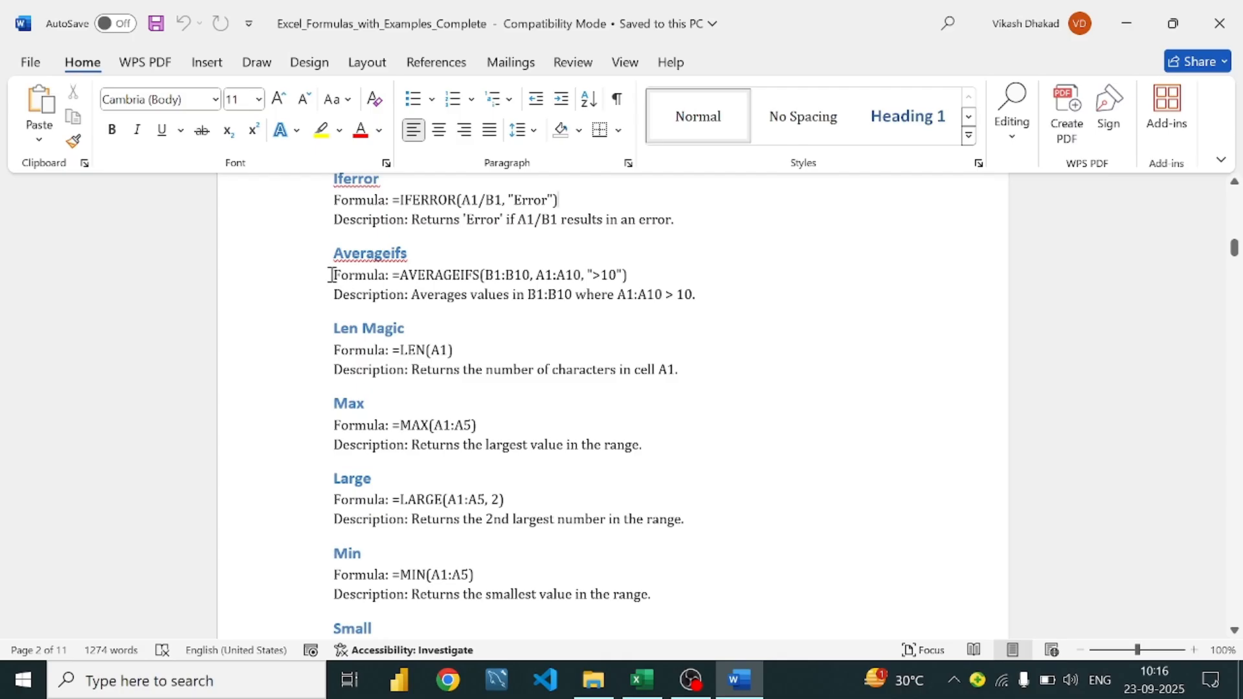
{"action": "left_click_drag", "start_coordinate": [331, 275], "coordinate": [712, 297]}
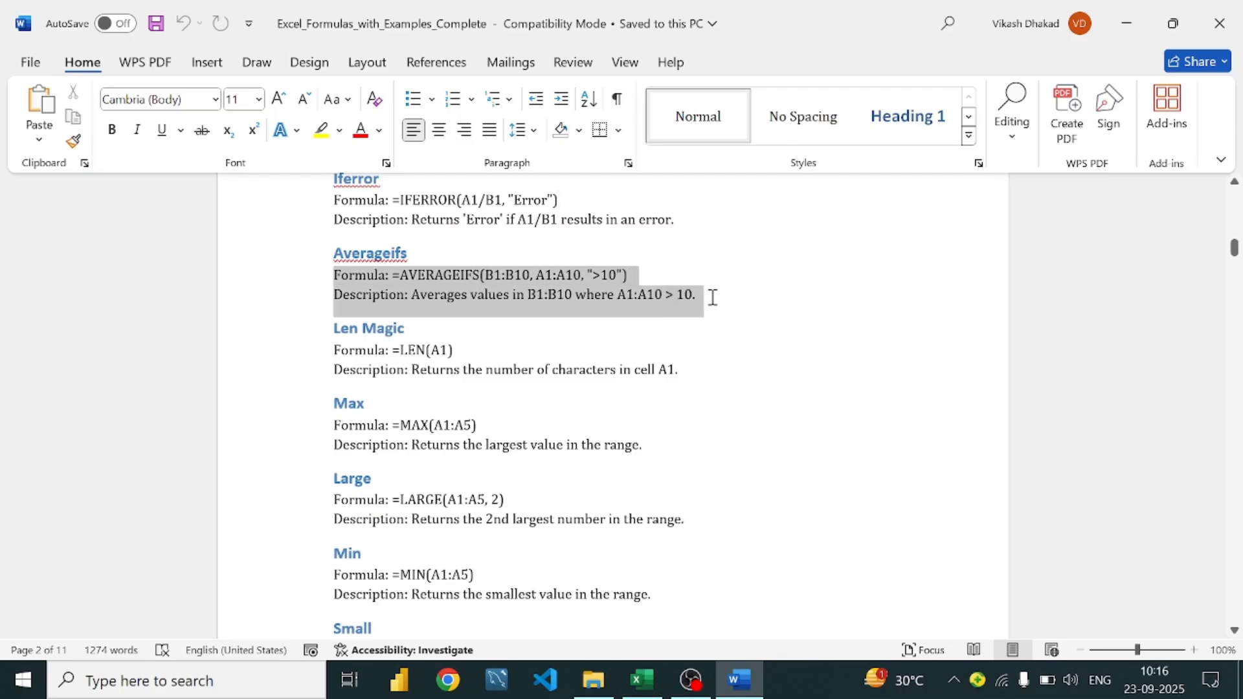
{"action": "left_click", "coordinate": [625, 274]}
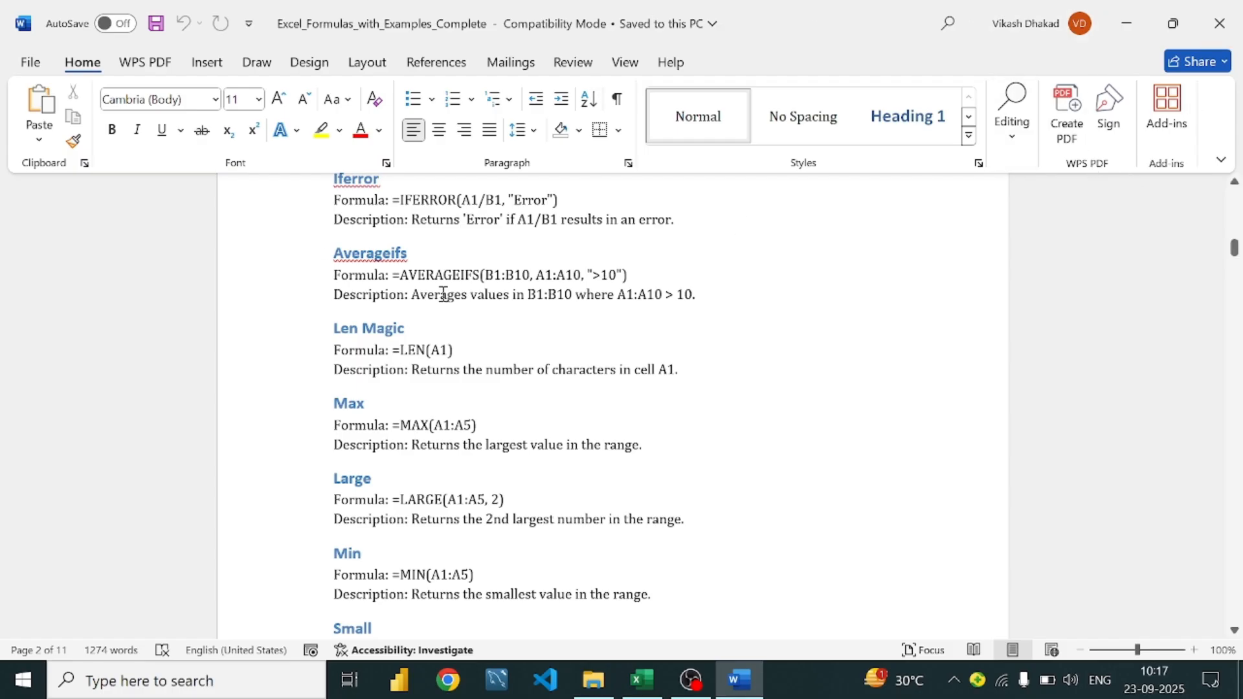
{"action": "left_click", "coordinate": [412, 253]}
{"action": "scroll", "coordinate": [479, 317], "scroll_direction": "down", "scroll_amount": 1}
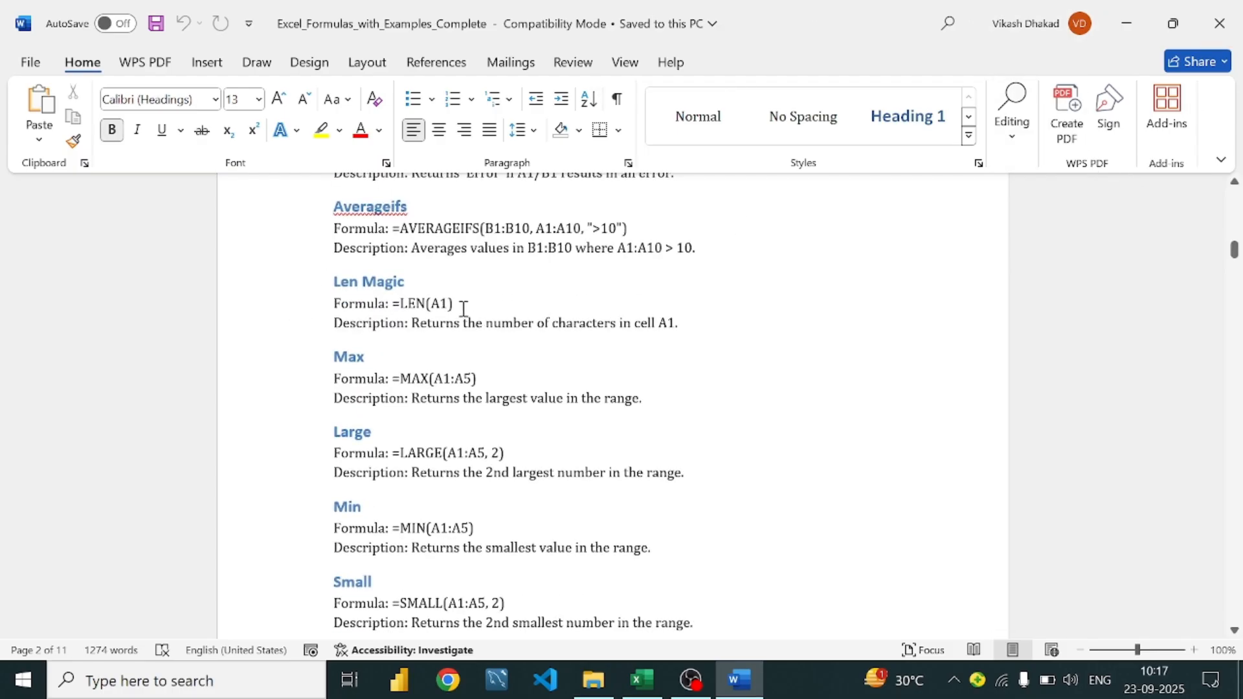
{"action": "left_click", "coordinate": [466, 310]}
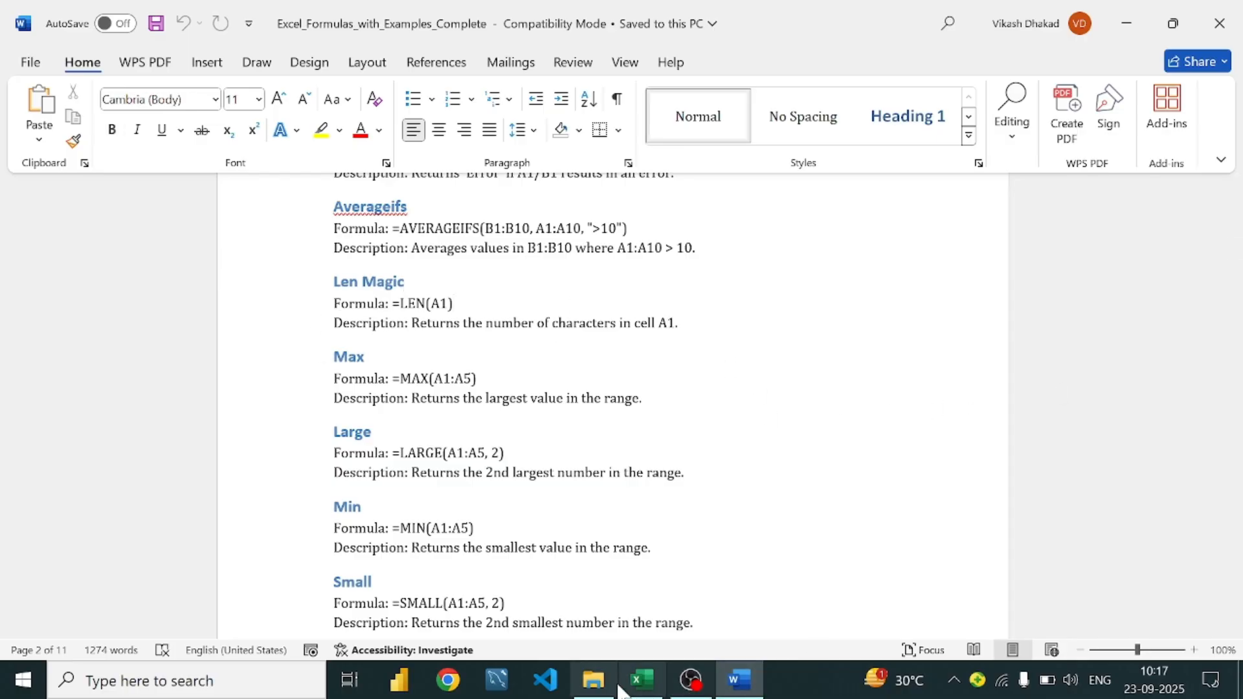
{"action": "left_click", "coordinate": [641, 680]}
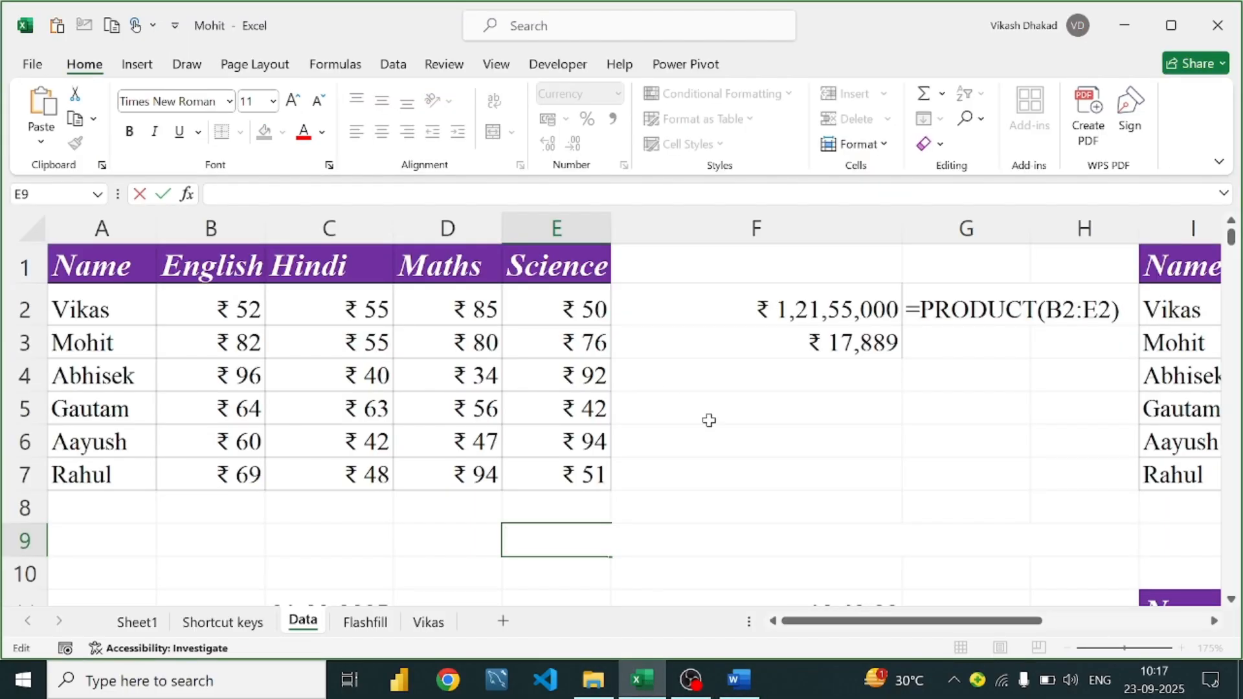
Type a sample name in F9 and enter =LEN(F9) in G9
{"action": "left_click", "coordinate": [751, 445]}
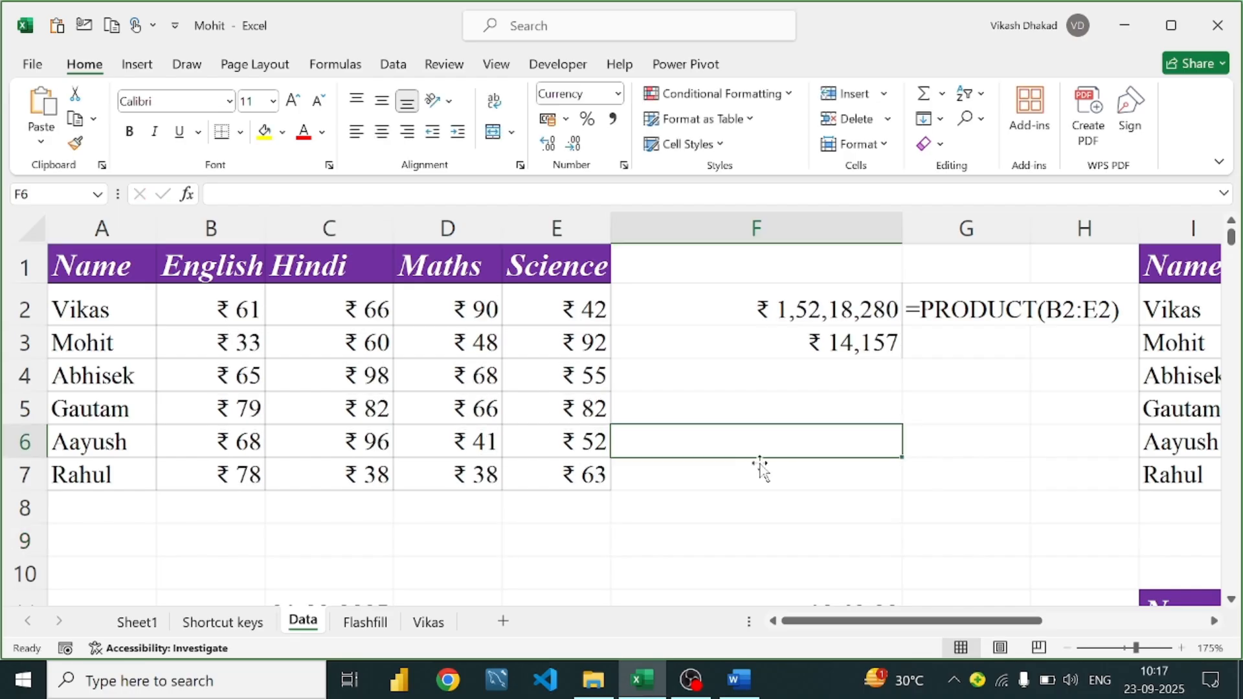
{"action": "left_click", "coordinate": [788, 530]}
{"action": "type", "text": "Vikas"}
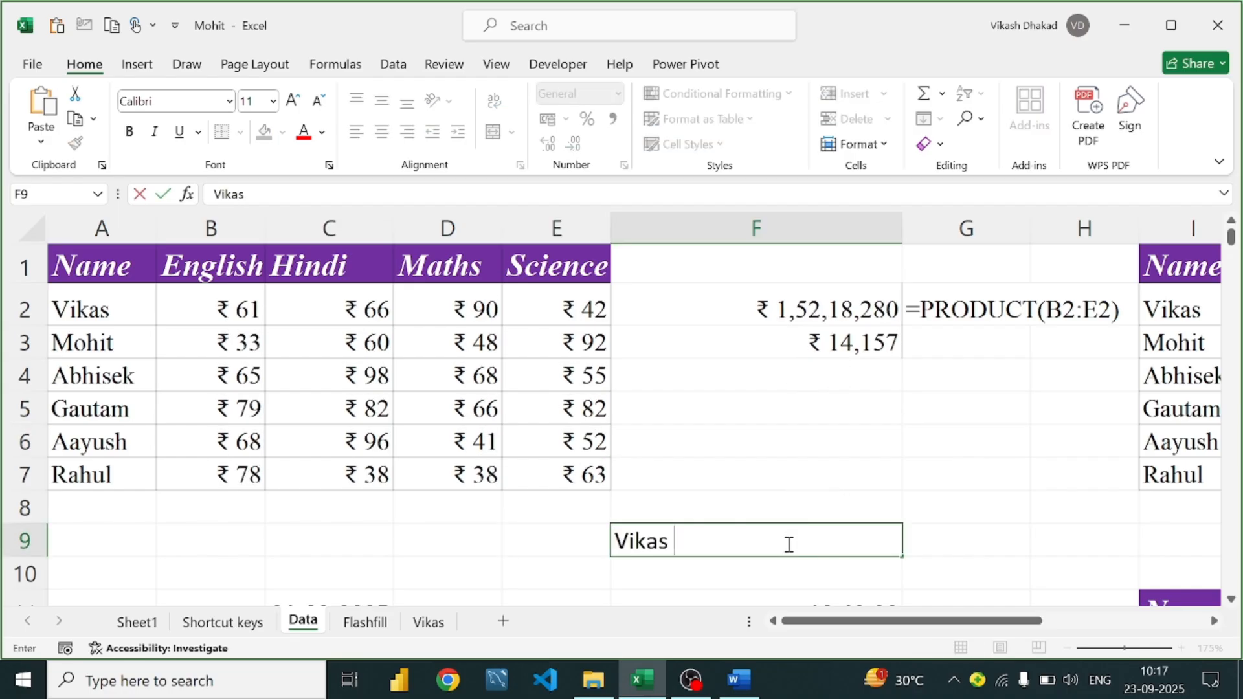
{"action": "key", "text": "Tab"}
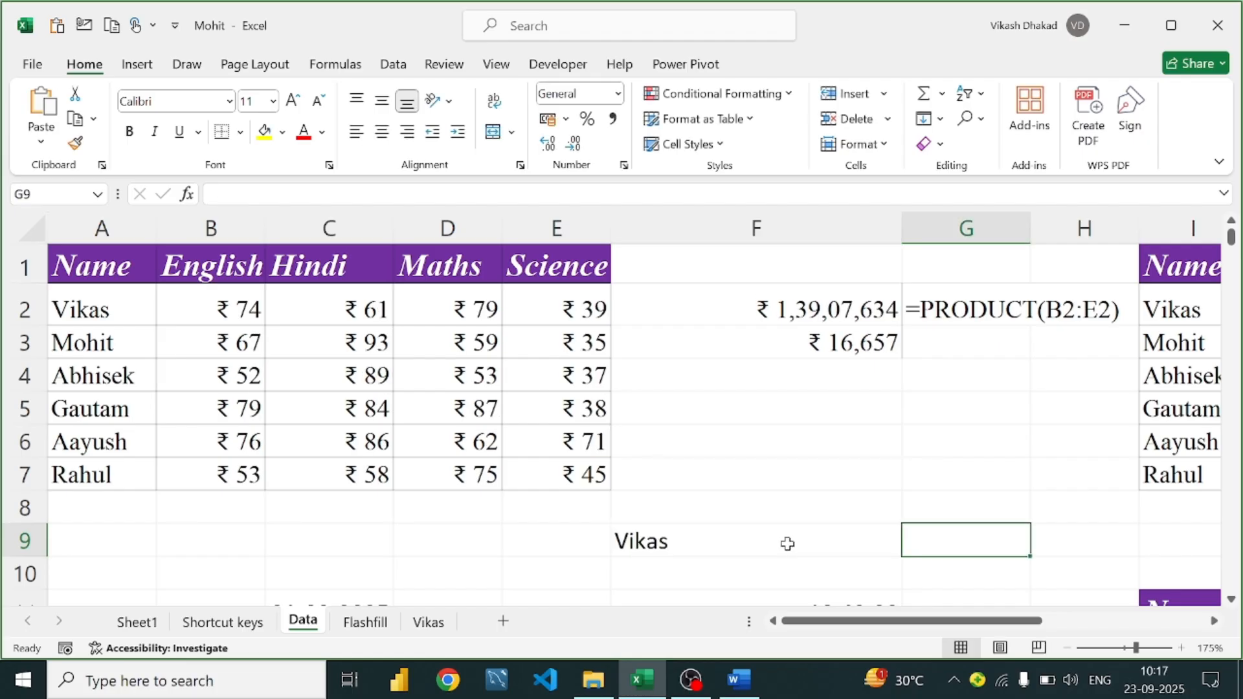
{"action": "type", "text": "=len"}
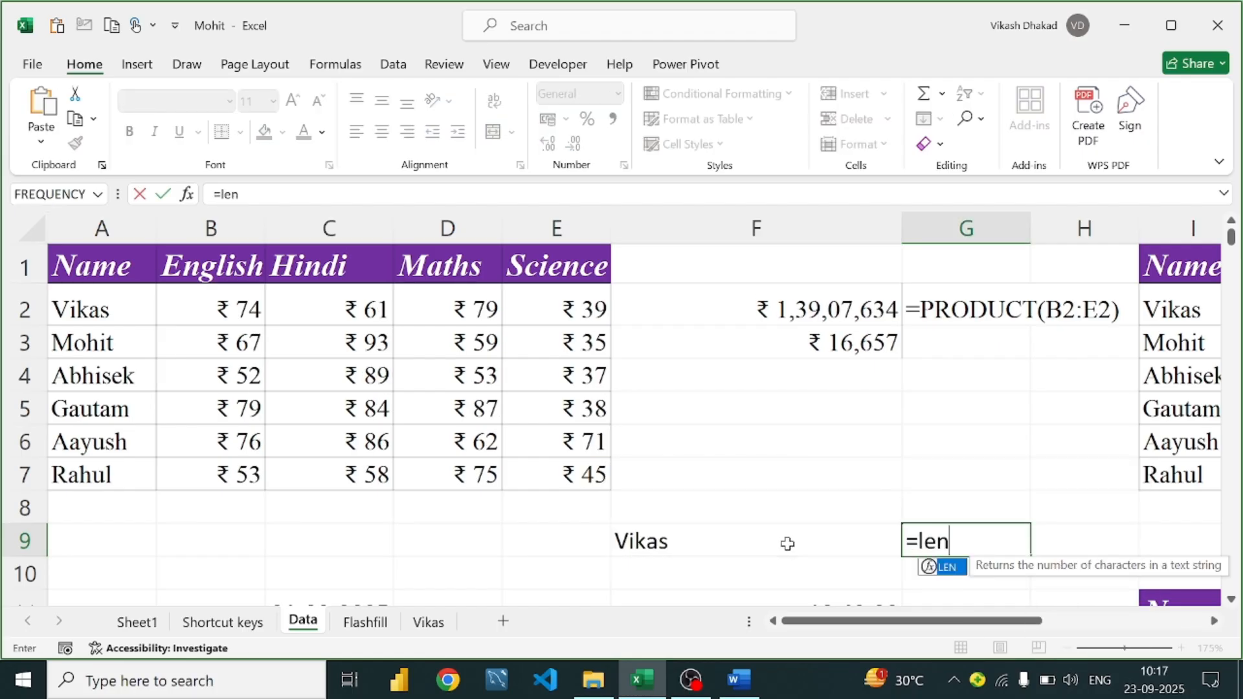
{"action": "type", "text": "("}
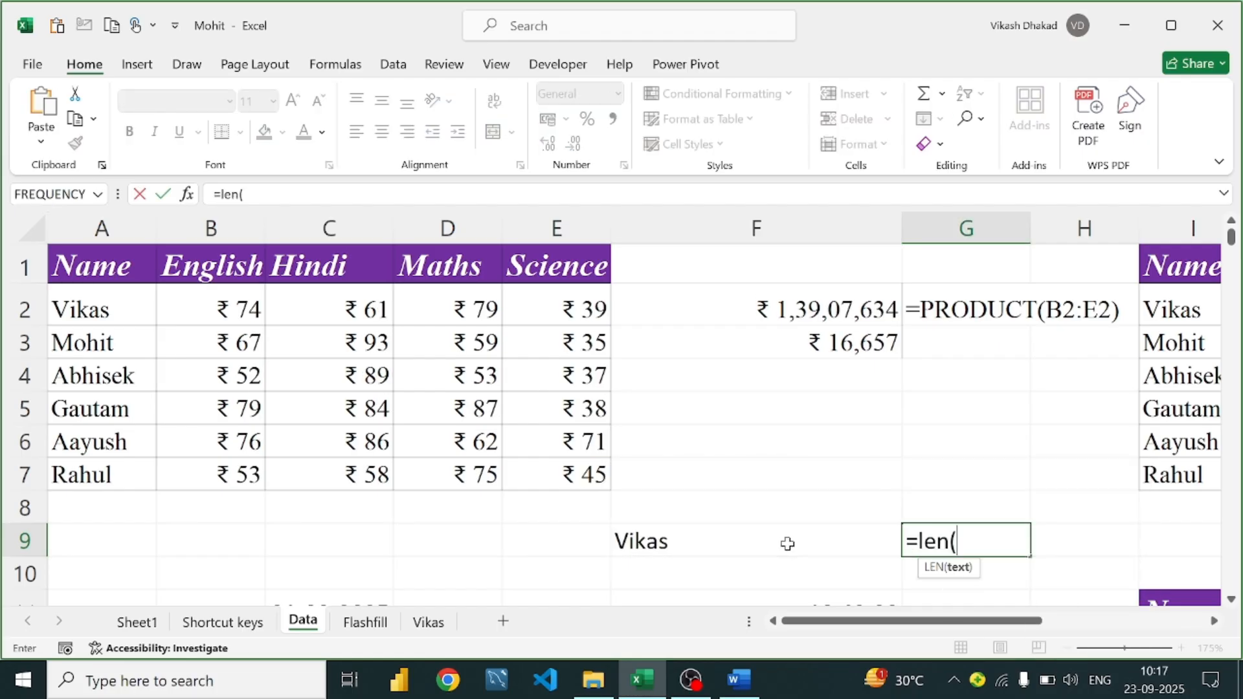
{"action": "left_click", "coordinate": [744, 559]}
{"action": "left_click", "coordinate": [749, 536]}
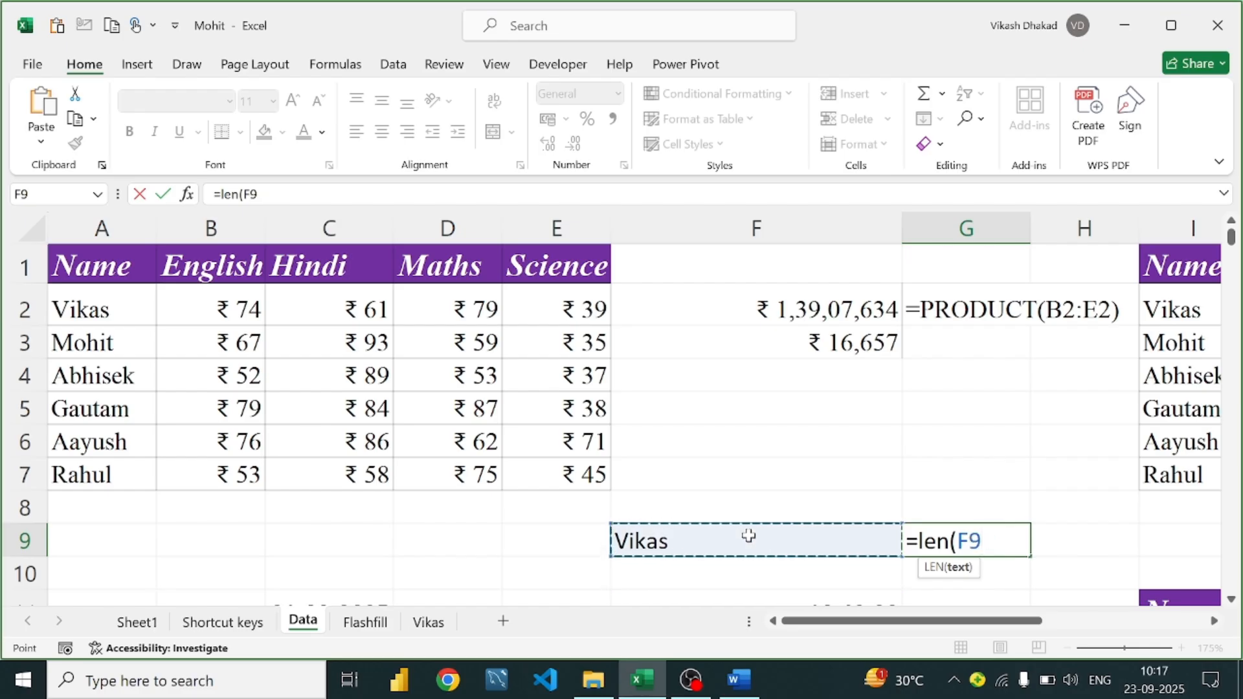
{"action": "type", "text": ")"}
{"action": "key", "text": "Return"}
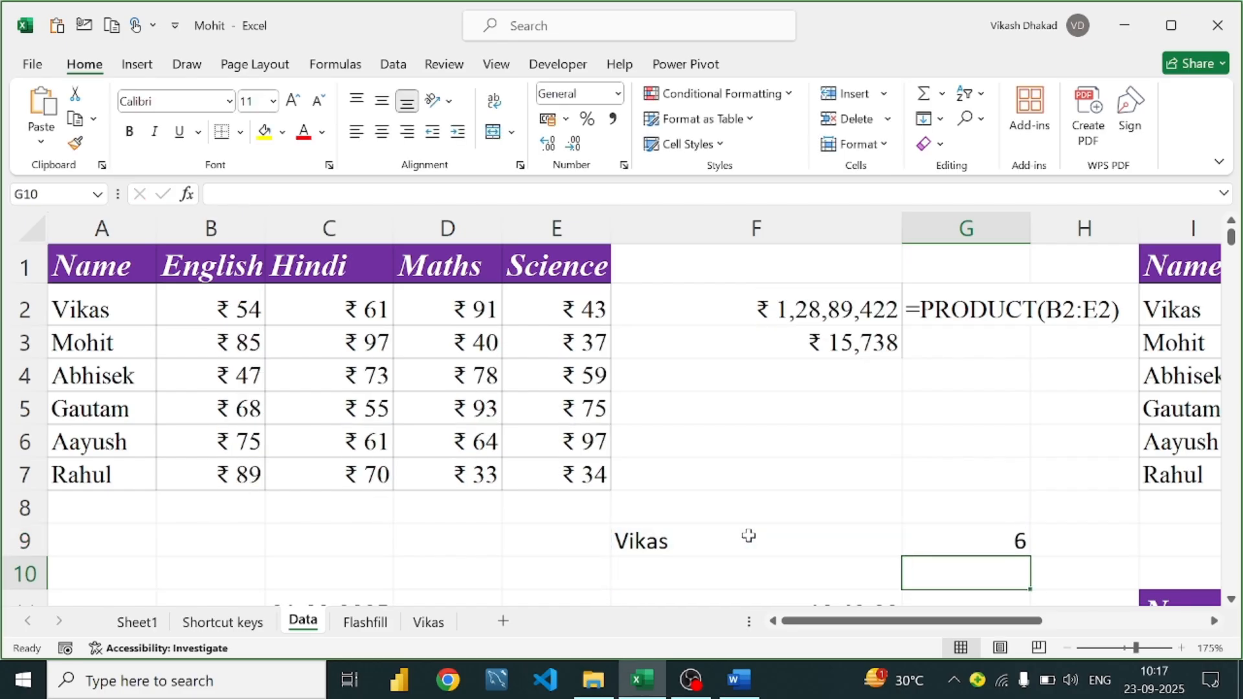
Edit the name in F9 to remove the extra space and confirm G9 shows 5
{"action": "double_click", "coordinate": [749, 536]}
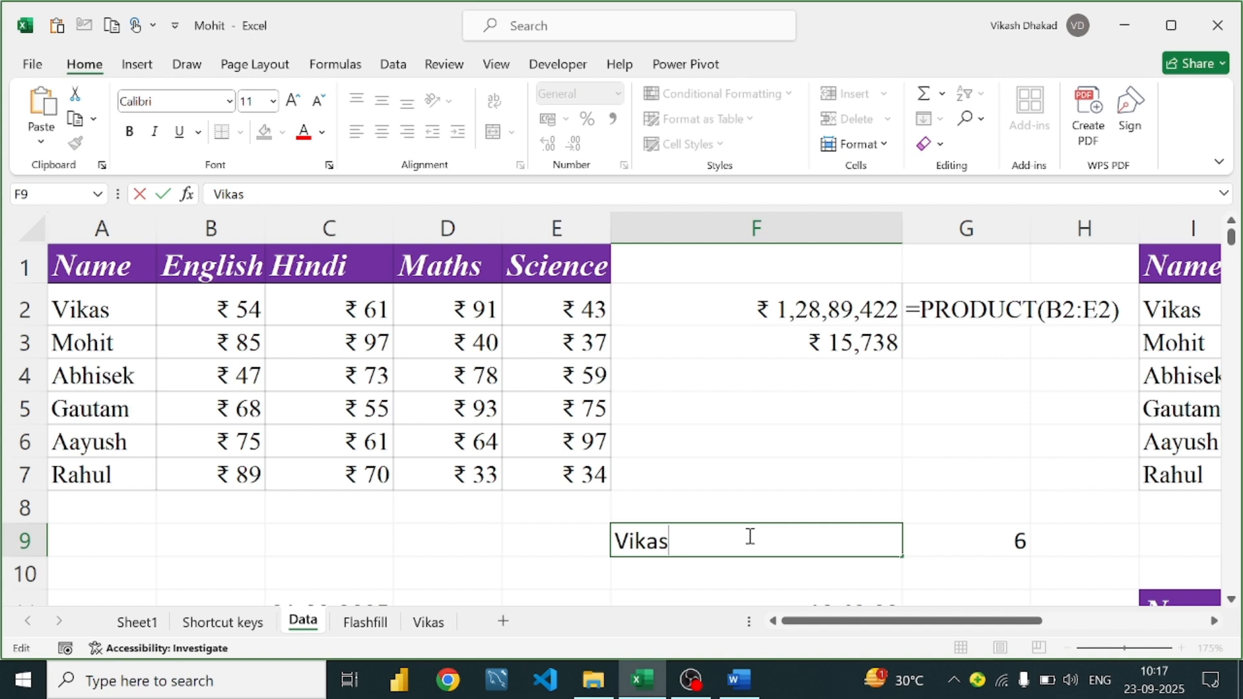
{"action": "left_click", "coordinate": [1006, 543]}
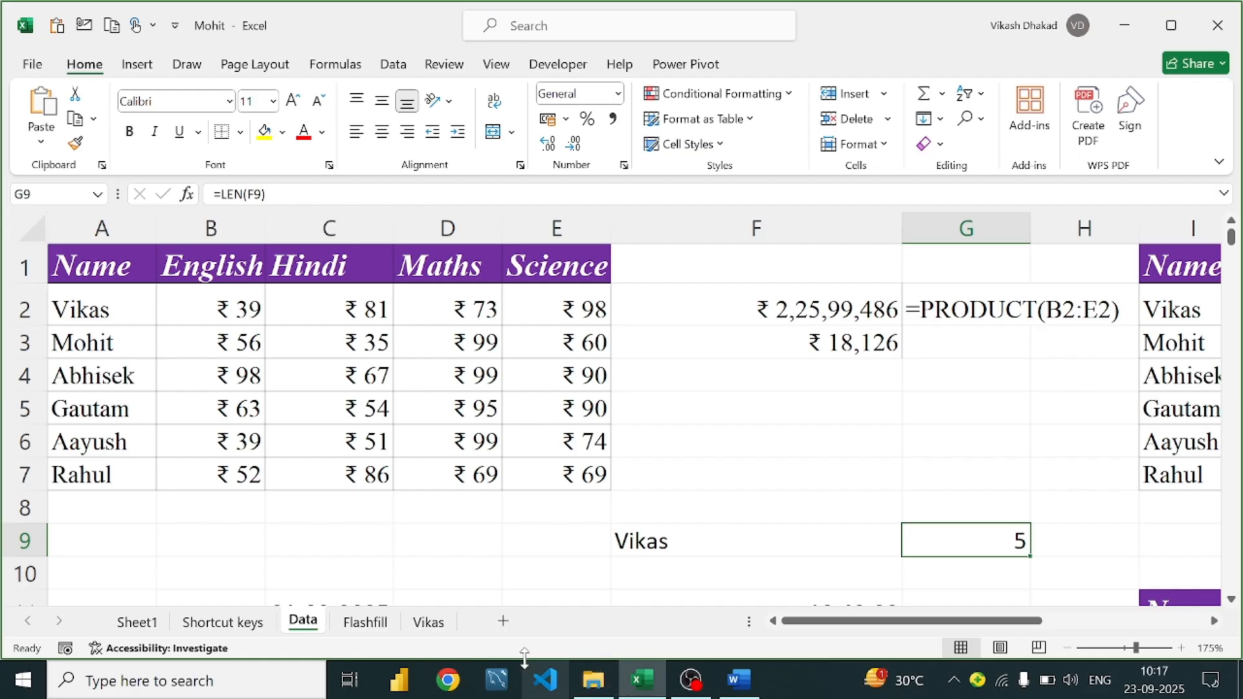
{"action": "left_click", "coordinate": [741, 540]}
{"action": "left_click", "coordinate": [1006, 541]}
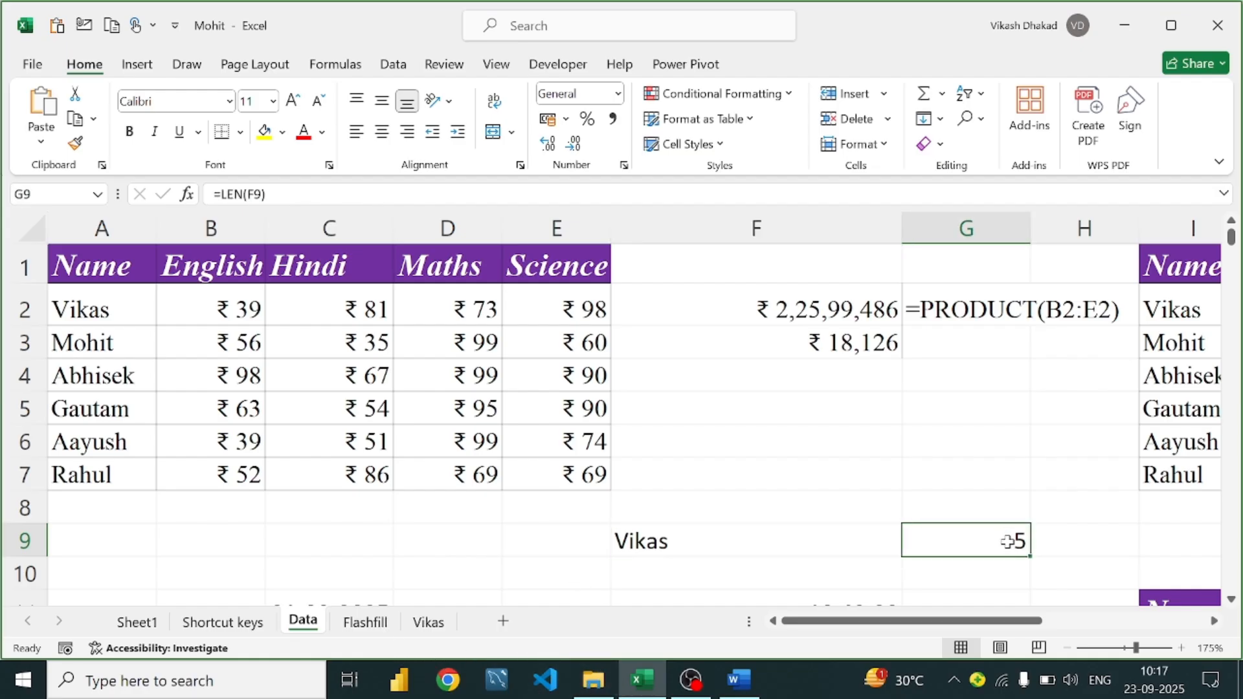
{"action": "scroll", "coordinate": [724, 508], "scroll_direction": "down", "scroll_amount": 2}
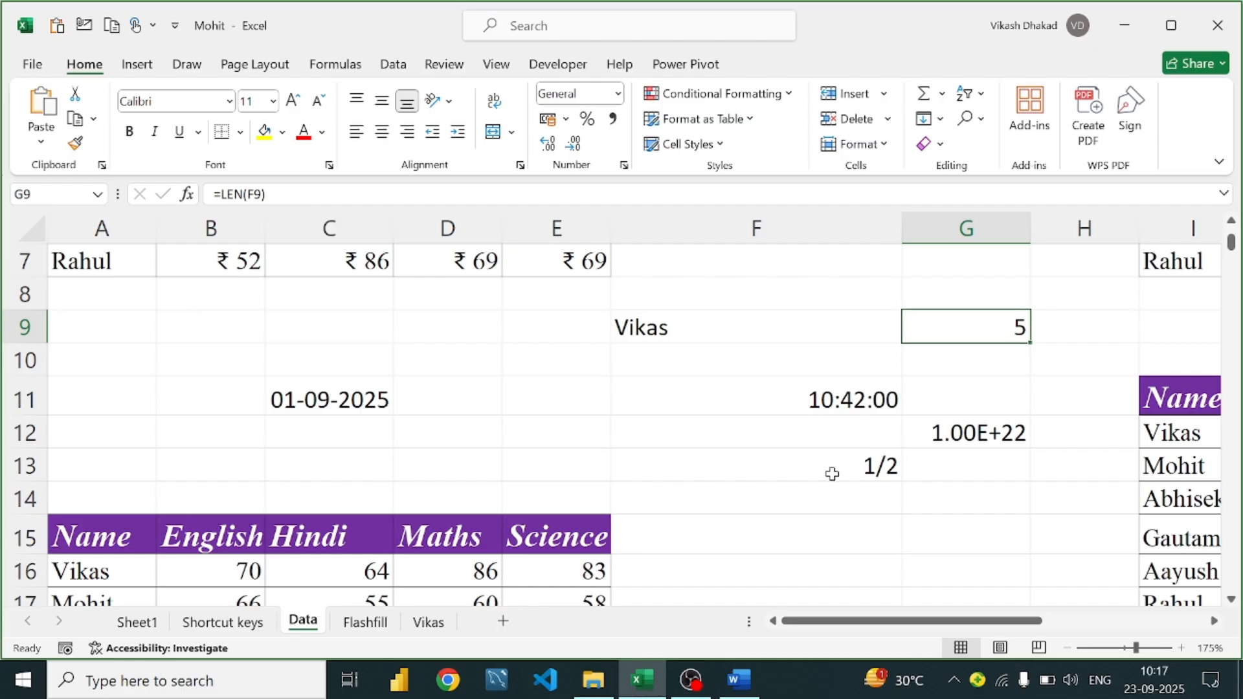
{"action": "scroll", "coordinate": [832, 474], "scroll_direction": "up", "scroll_amount": 2}
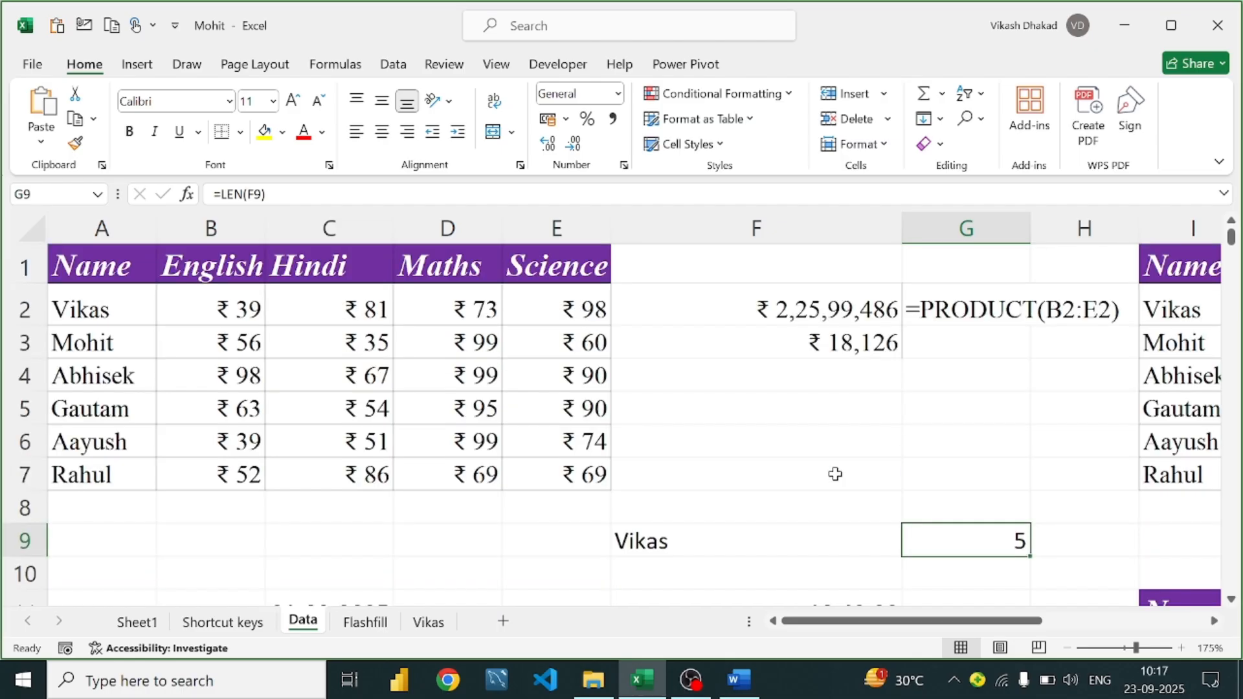
{"action": "left_click", "coordinate": [736, 681]}
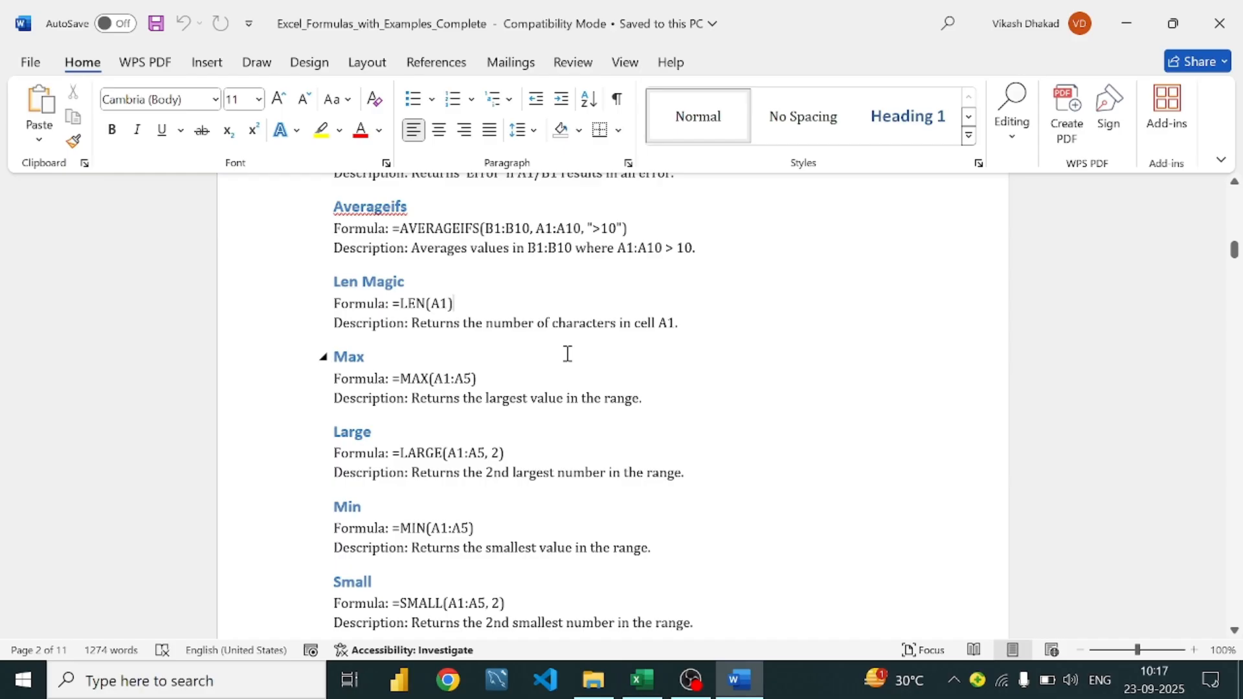
Scroll the guide past Max, Large, Min and Small to the Rank and Count entries
{"action": "scroll", "coordinate": [513, 349], "scroll_direction": "down", "scroll_amount": 1}
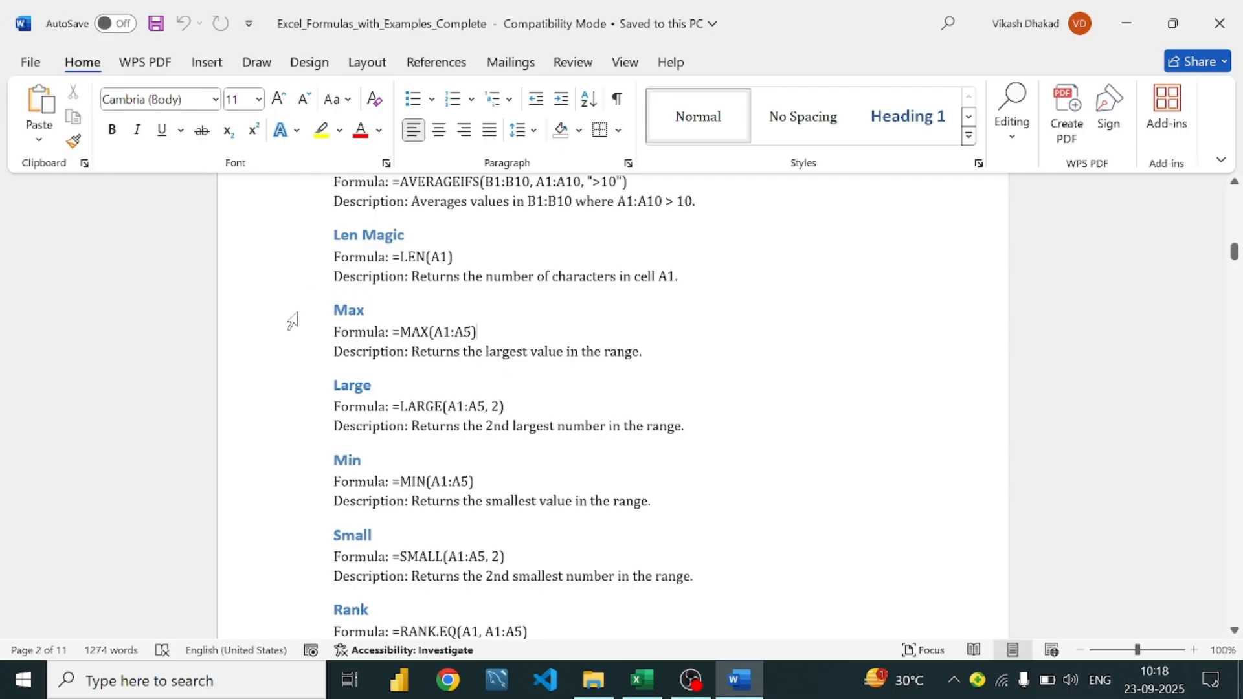
{"action": "scroll", "coordinate": [403, 280], "scroll_direction": "down", "scroll_amount": 3}
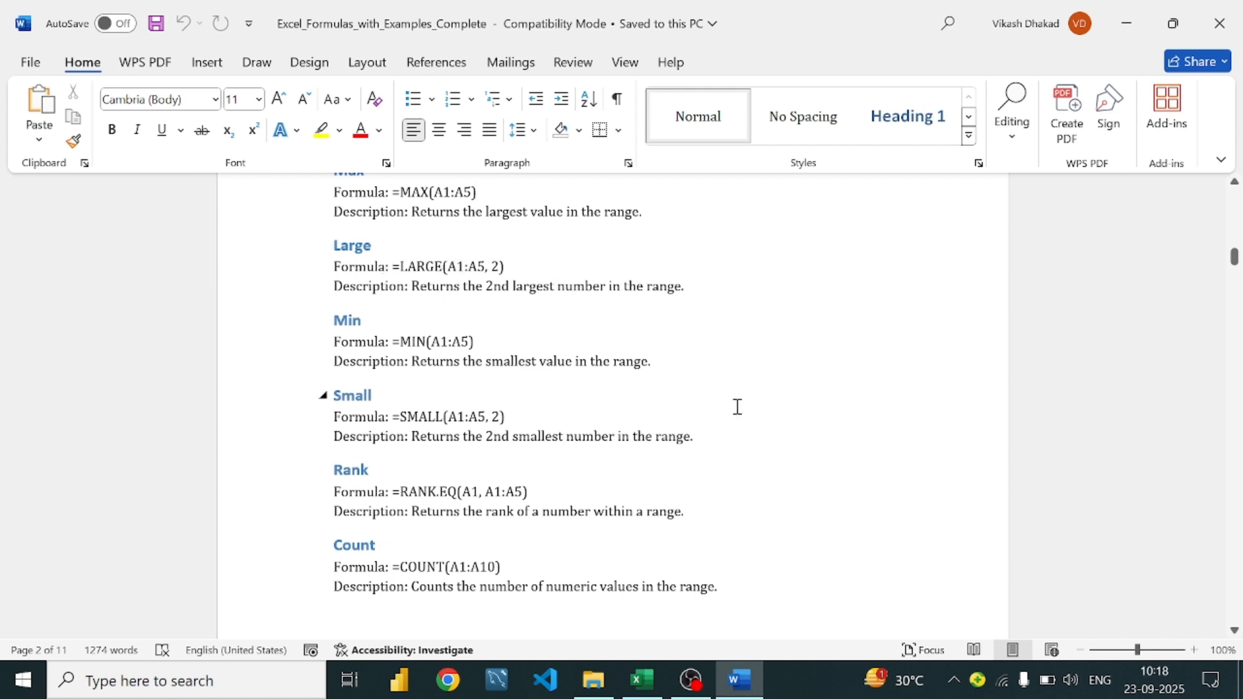
{"action": "left_click", "coordinate": [664, 692]}
Review the SUMPRODUCT formula in F3 and the Maths marks in D2:D7
{"action": "left_click", "coordinate": [688, 351]}
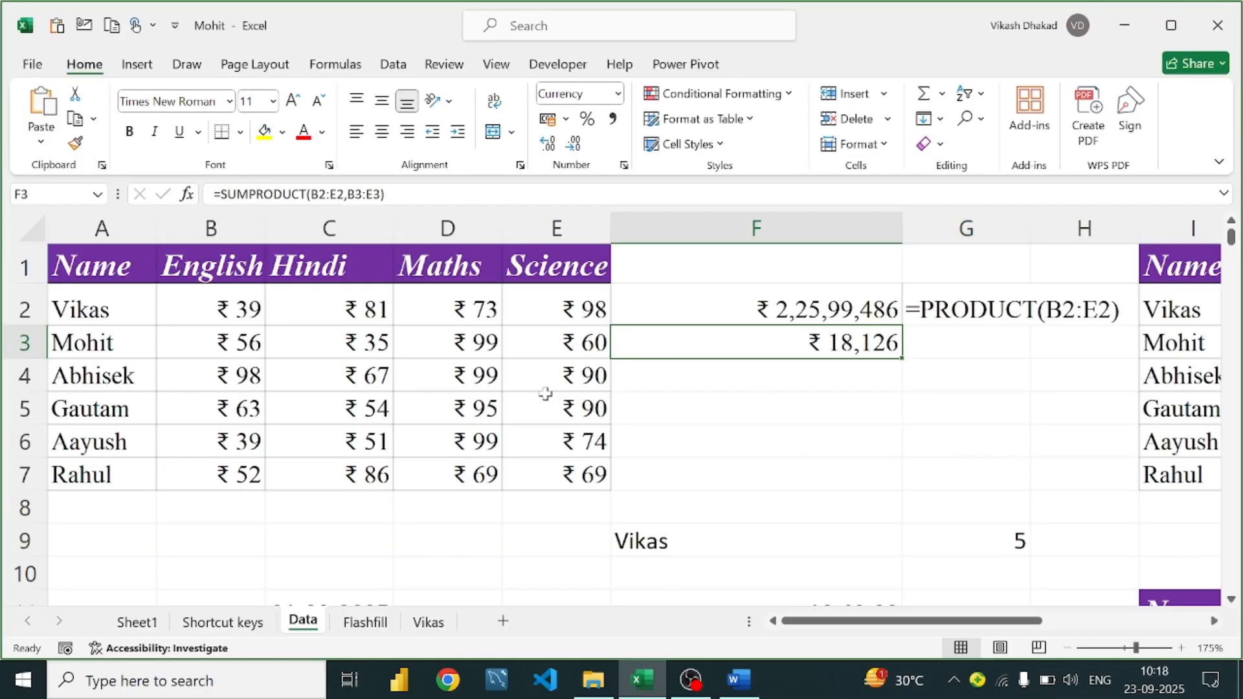
{"action": "left_click", "coordinate": [453, 528]}
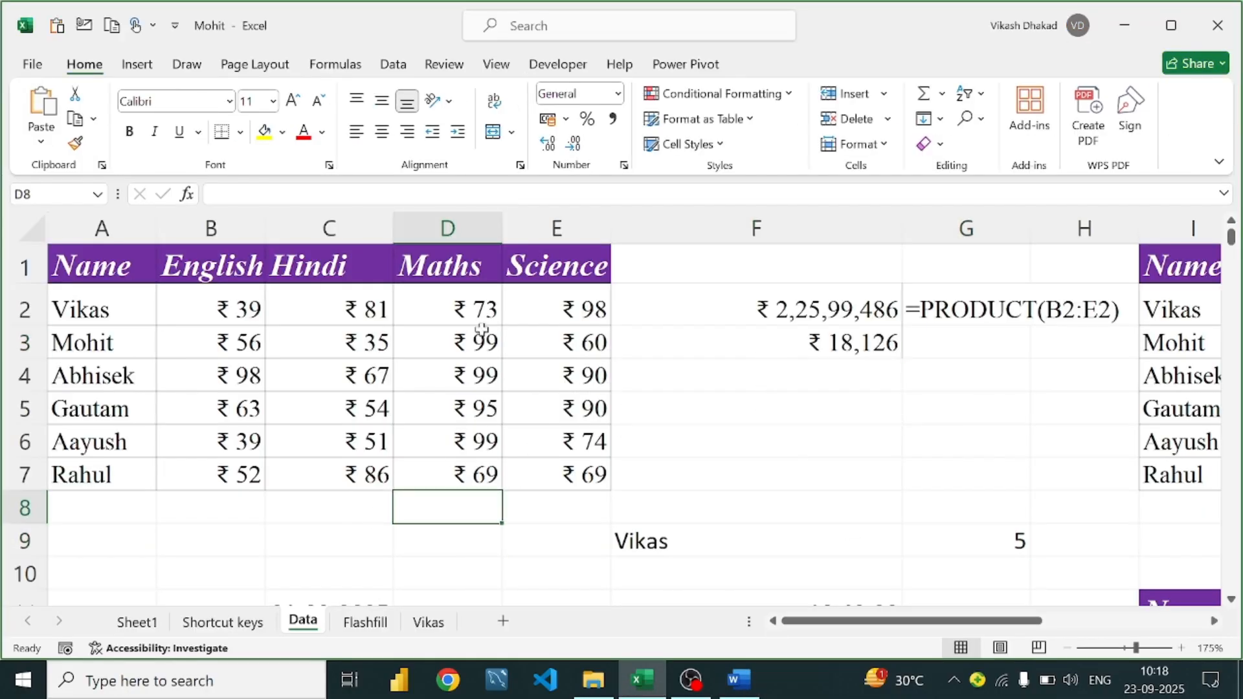
{"action": "left_click_drag", "start_coordinate": [486, 303], "coordinate": [479, 487]}
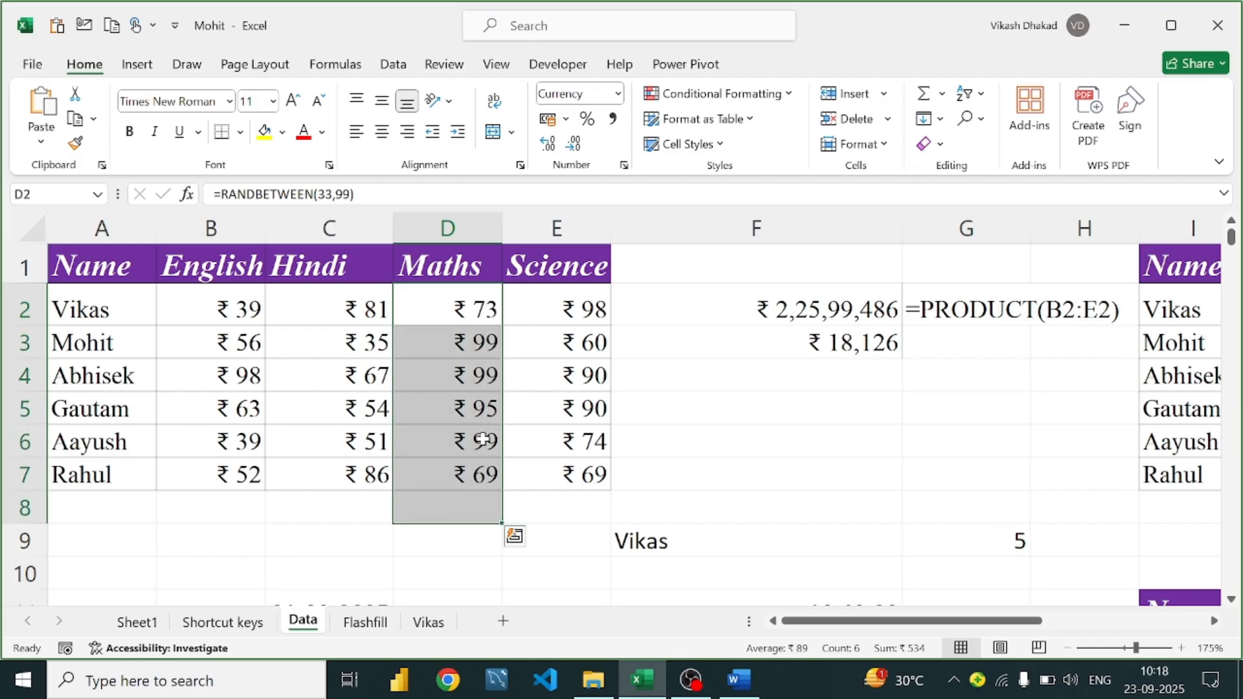
{"action": "left_click", "coordinate": [491, 311]}
{"action": "left_click_drag", "start_coordinate": [492, 362], "coordinate": [493, 488]}
{"action": "left_click", "coordinate": [494, 477]}
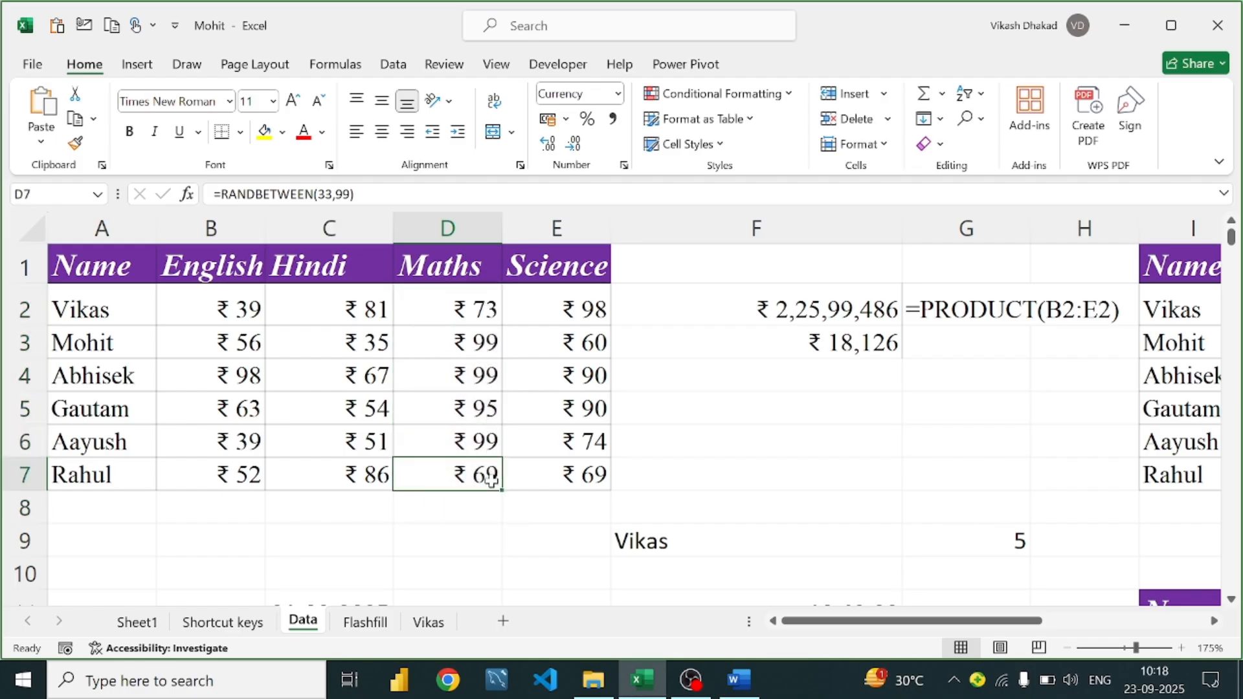
{"action": "left_click", "coordinate": [494, 407]}
Start a LARGE formula in D8, which returns #NAME?, then clear it
{"action": "left_click", "coordinate": [441, 497]}
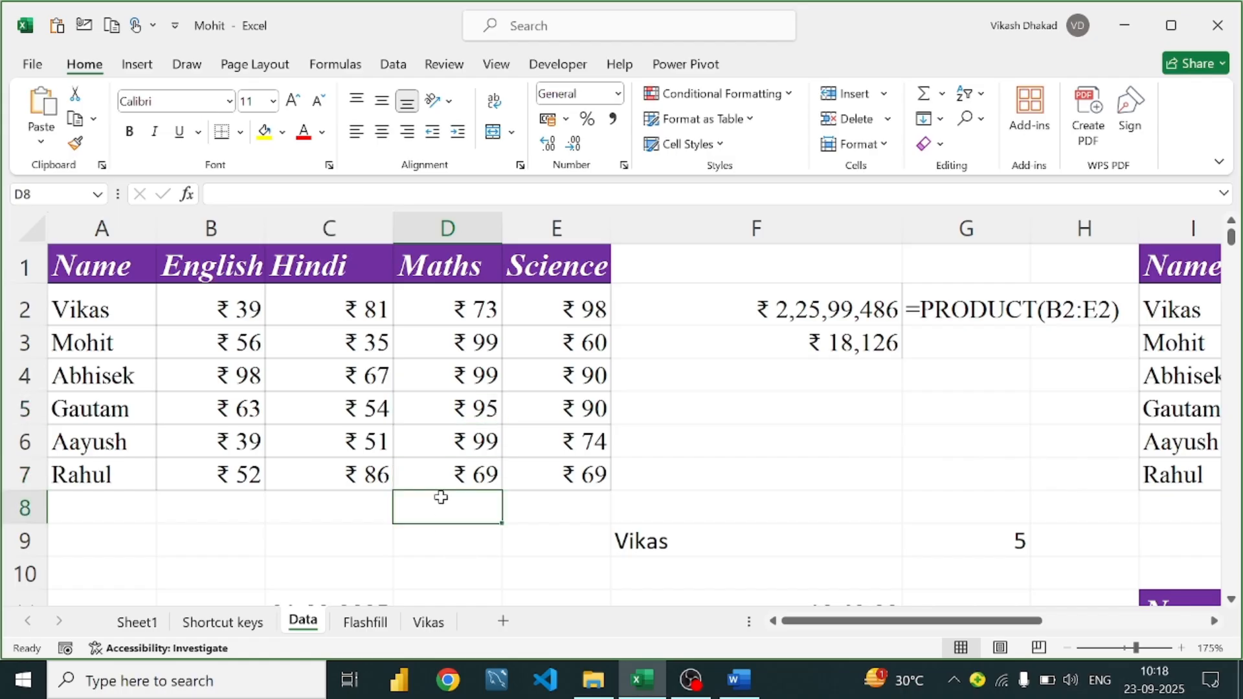
{"action": "type", "text": "=k"}
{"action": "key", "text": "BackSpace"}
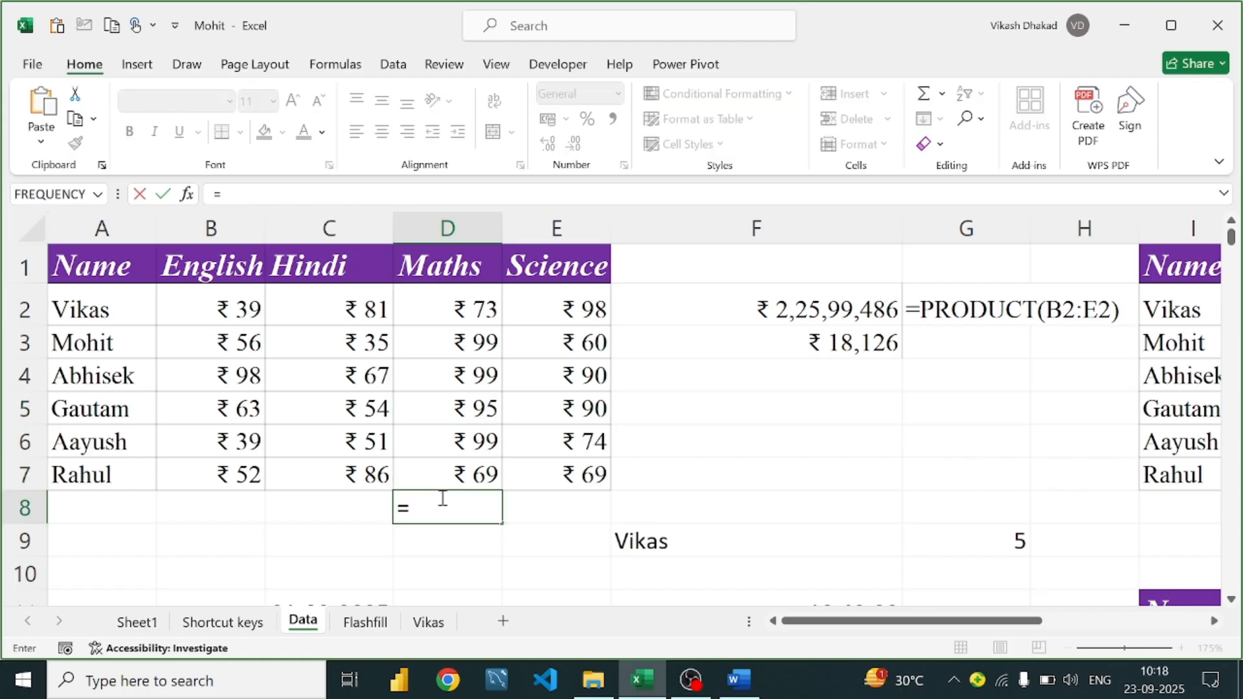
{"action": "type", "text": "lar"}
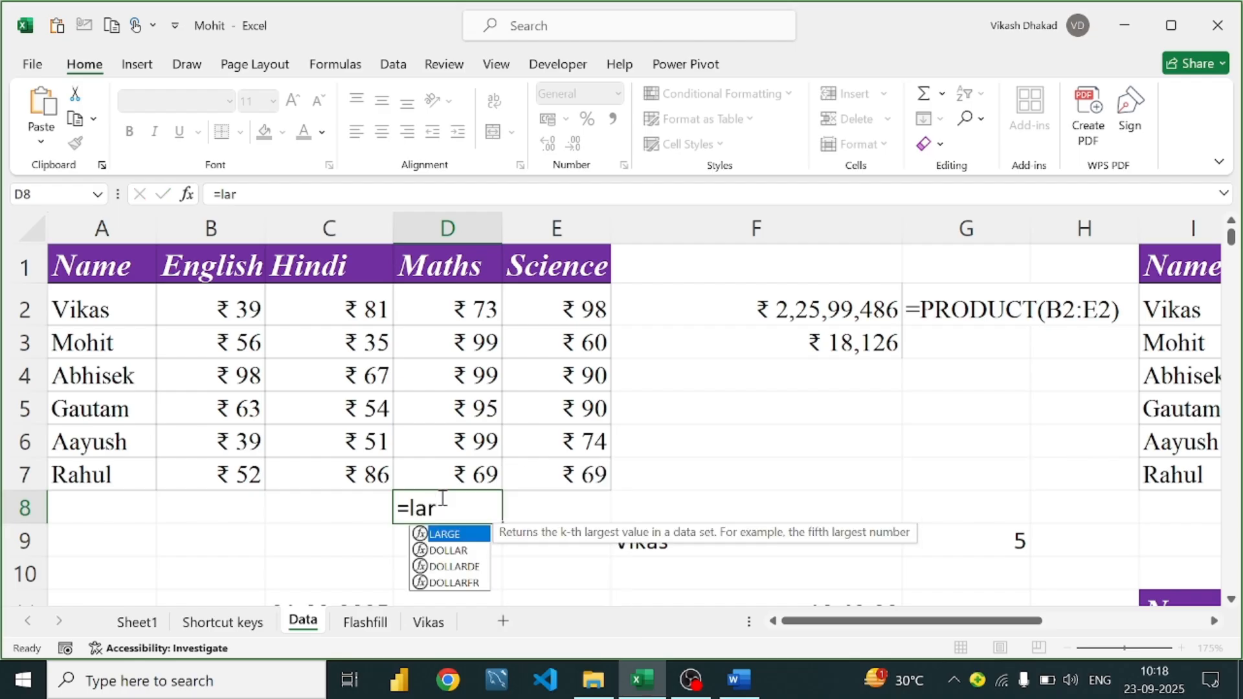
{"action": "key", "text": "Return"}
{"action": "left_click", "coordinate": [441, 498]}
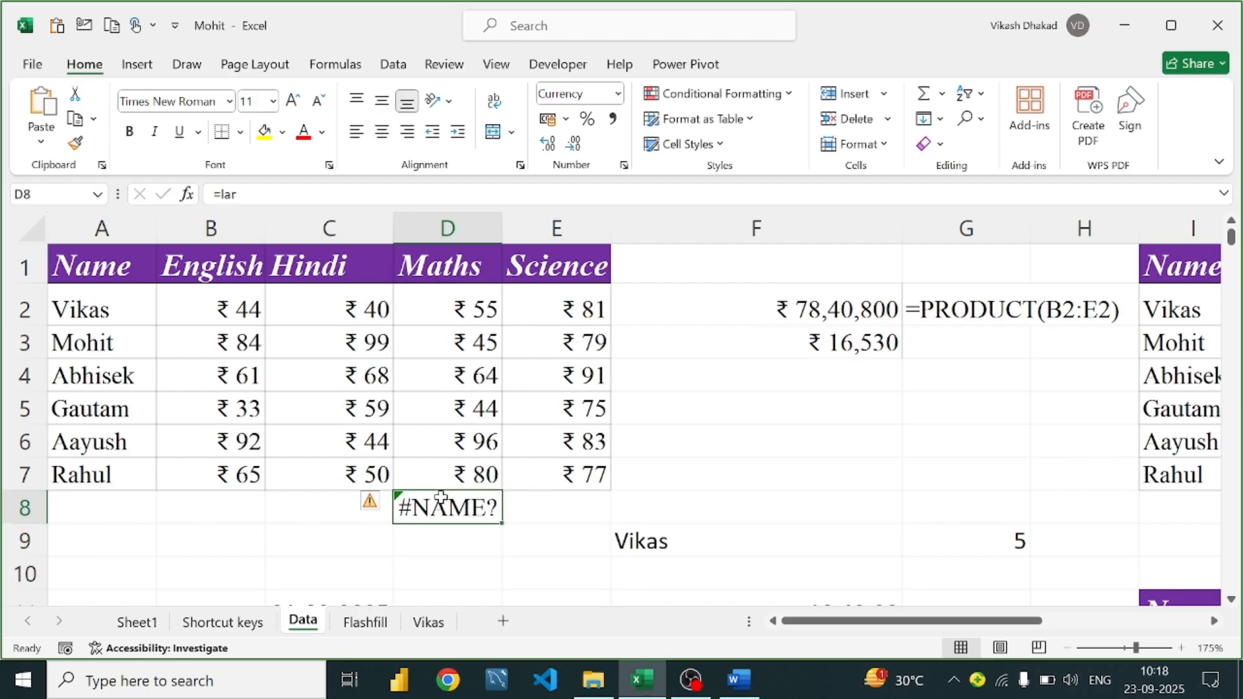
{"action": "key", "text": "BackSpace"}
Enter =LARGE(D2:D7,1) in D8 to show the highest Maths mark, ₹ 87
{"action": "type", "text": "=lar"}
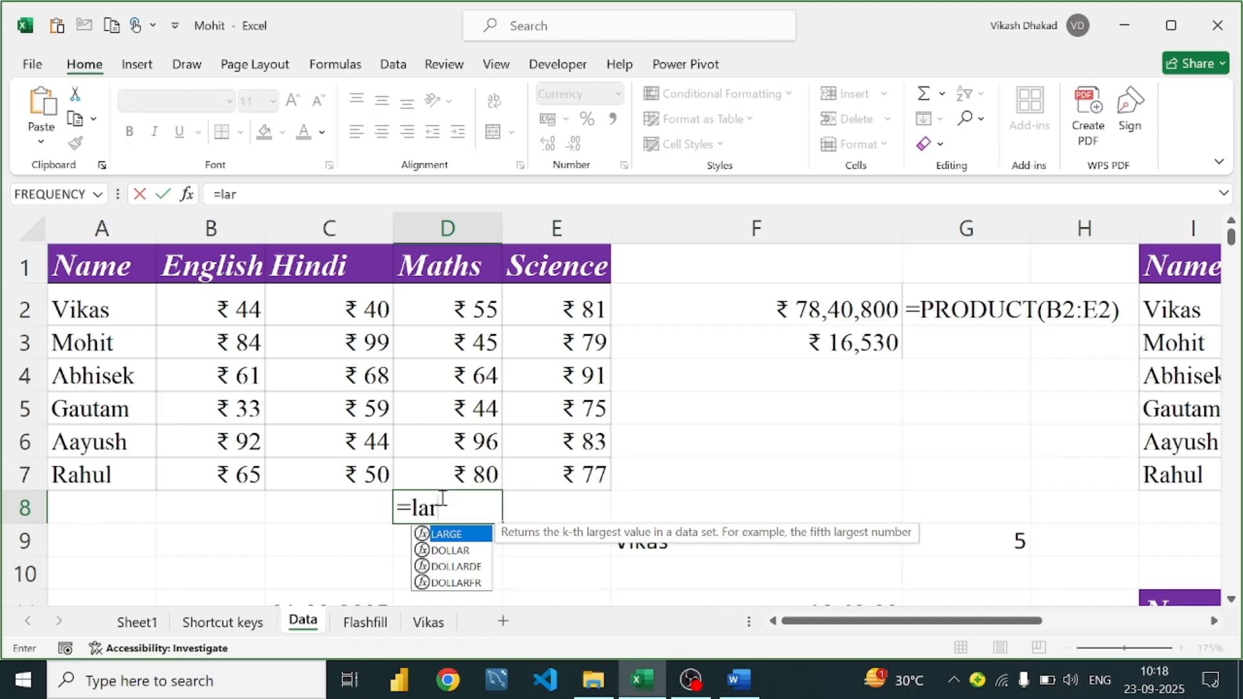
{"action": "key", "text": "Tab"}
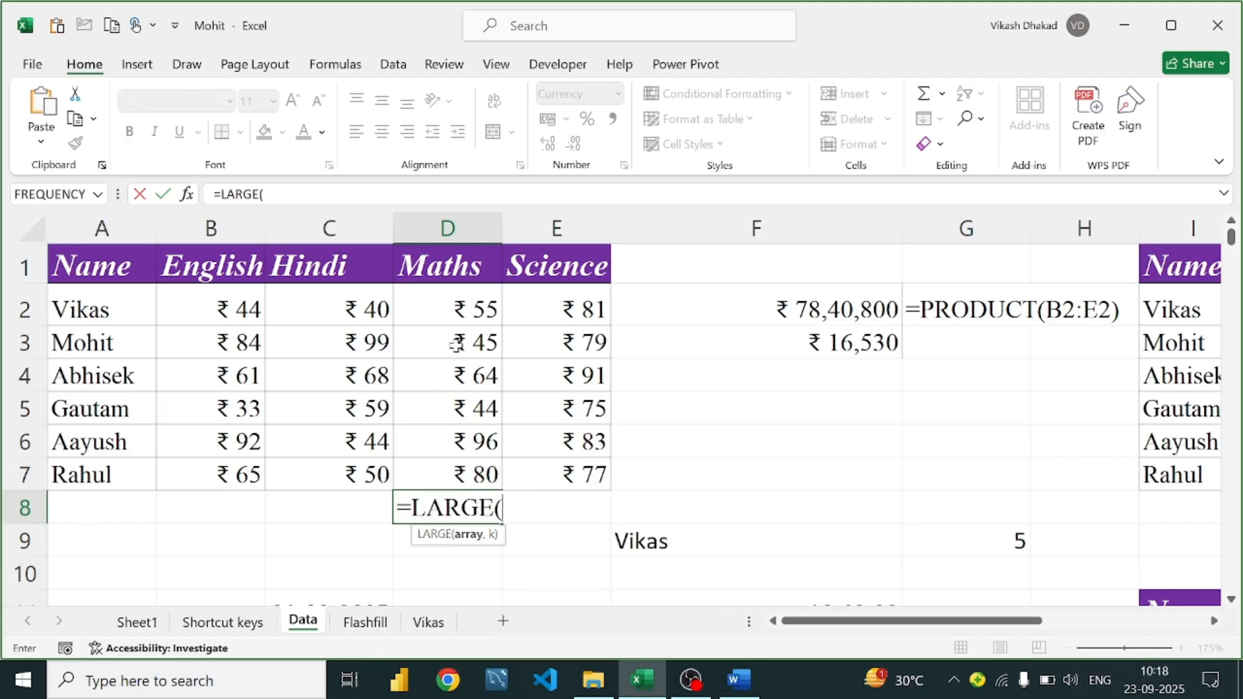
{"action": "left_click_drag", "start_coordinate": [475, 299], "coordinate": [475, 472]}
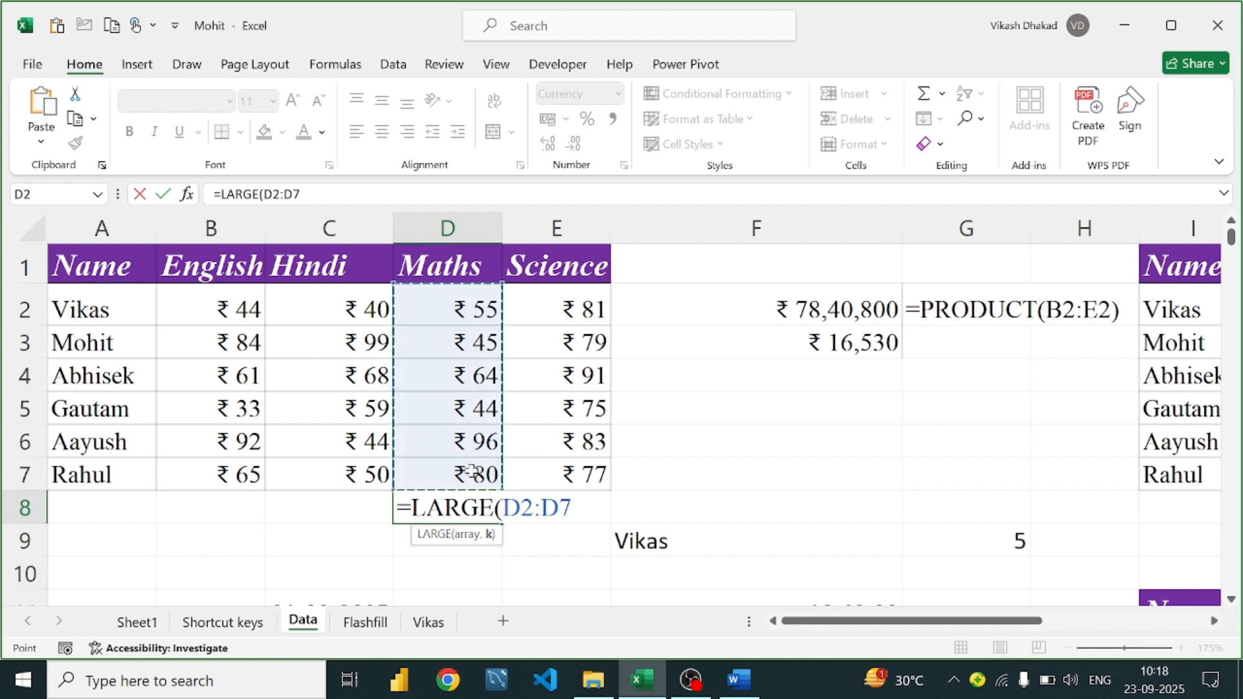
{"action": "type", "text": ",1"}
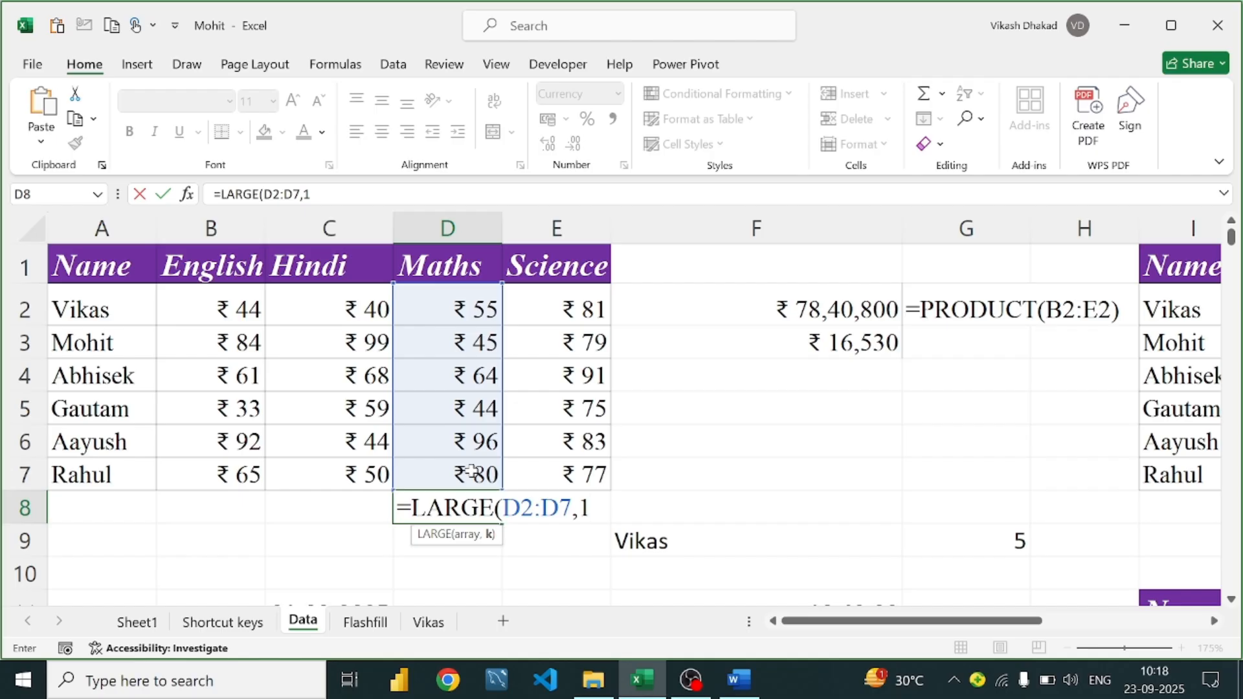
{"action": "type", "text": ")"}
{"action": "key", "text": "Return"}
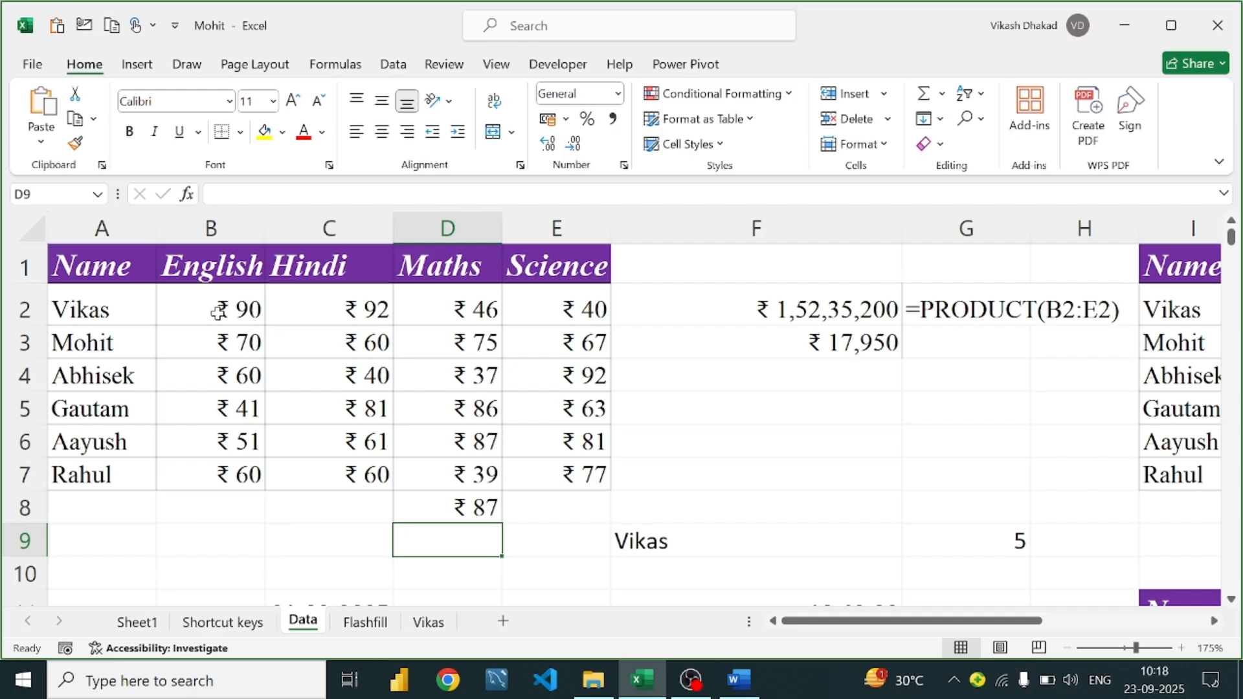
{"action": "left_click_drag", "start_coordinate": [218, 313], "coordinate": [565, 467]}
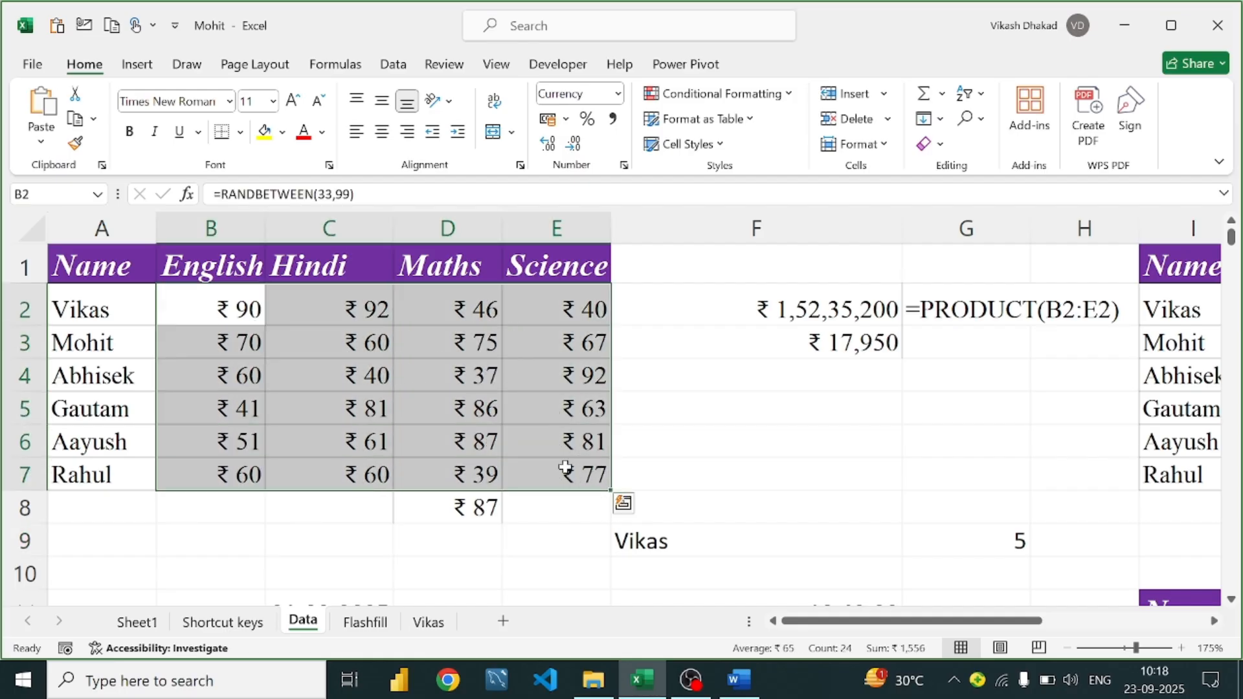
Delete the student name from cell F9
{"action": "left_click", "coordinate": [506, 476]}
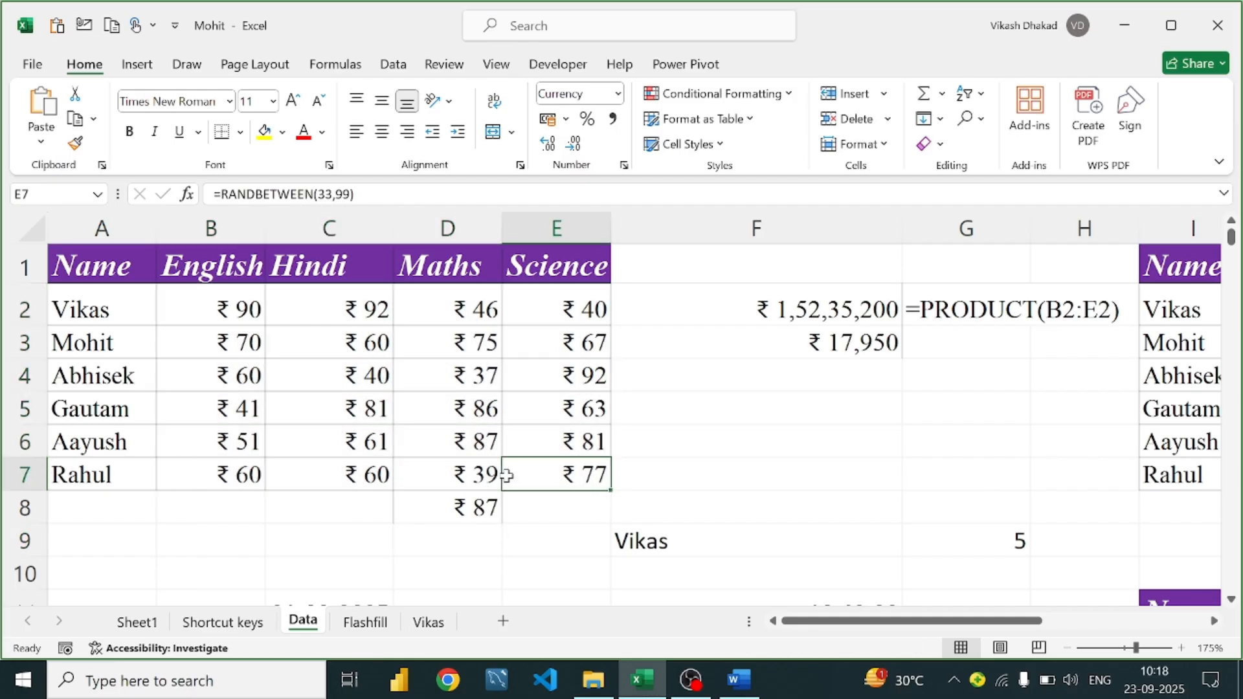
{"action": "key", "text": "Return"}
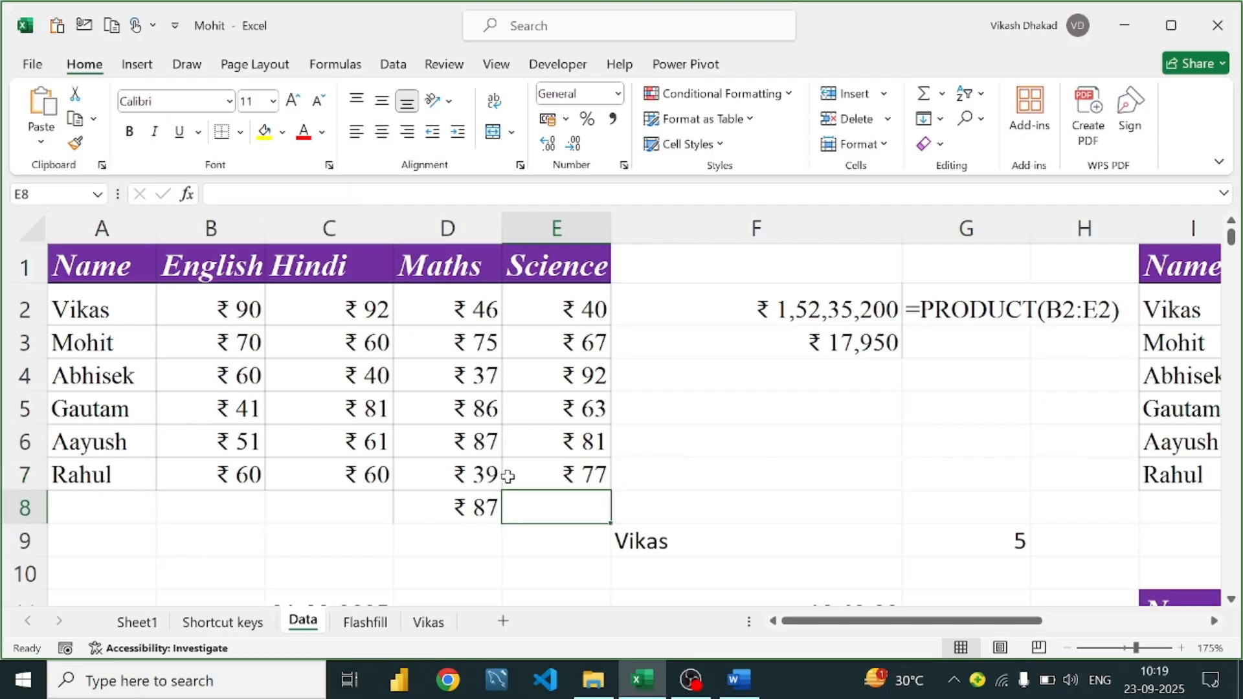
{"action": "key", "text": "Right"}
{"action": "key", "text": "Down"}
{"action": "key", "text": "Down"}
{"action": "left_click", "coordinate": [668, 538]}
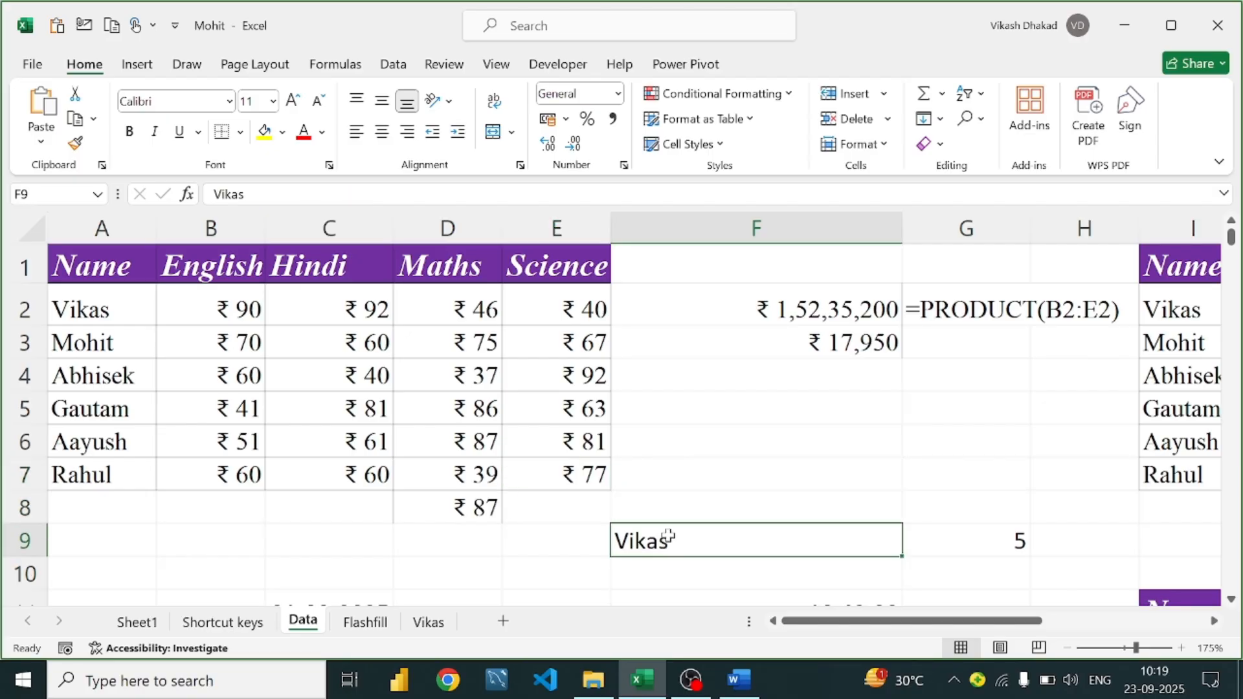
{"action": "key", "text": "Delete"}
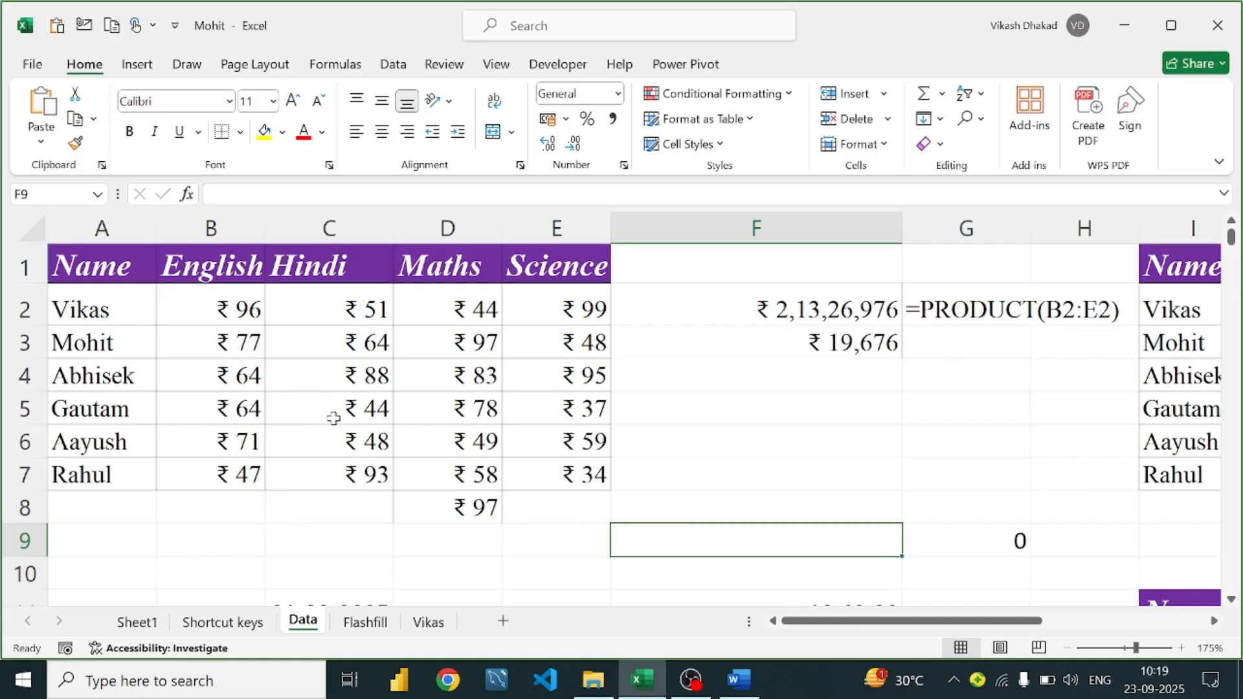
Copy B2:E7, then undo stray typing to restore B2's RANDBETWEEN formula
{"action": "left_click_drag", "start_coordinate": [232, 294], "coordinate": [570, 467]}
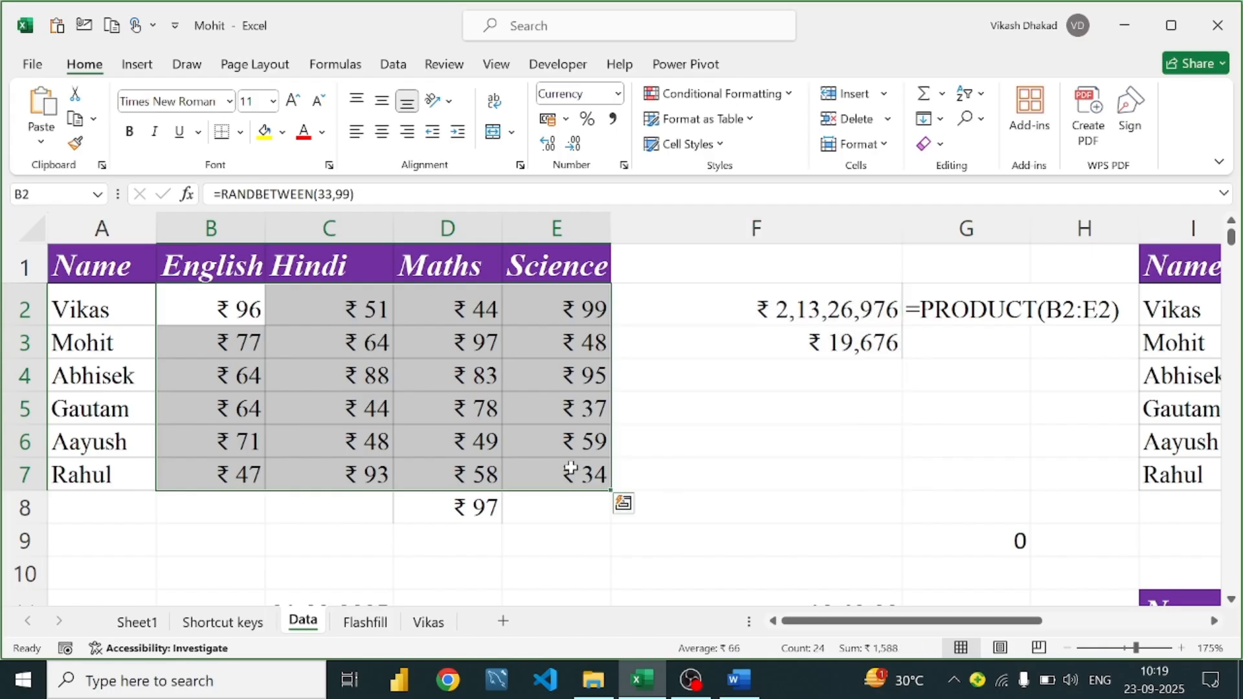
{"action": "key", "text": "ctrl+c"}
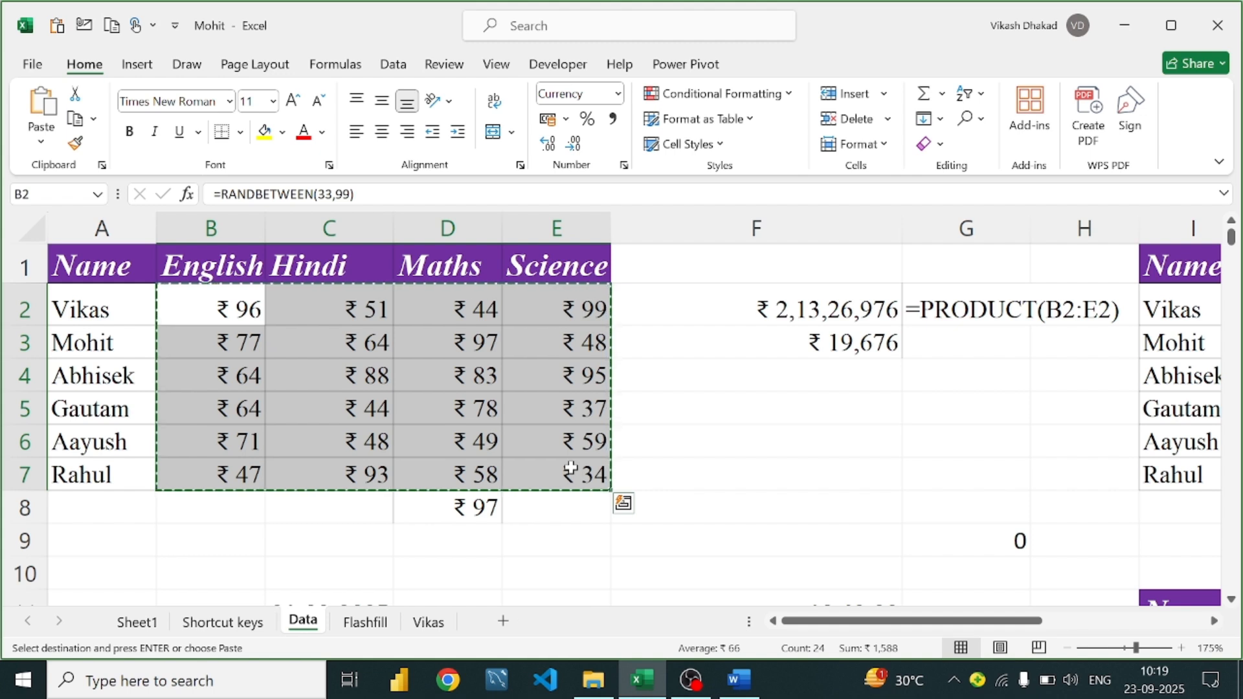
{"action": "key", "text": "ctrl+q"}
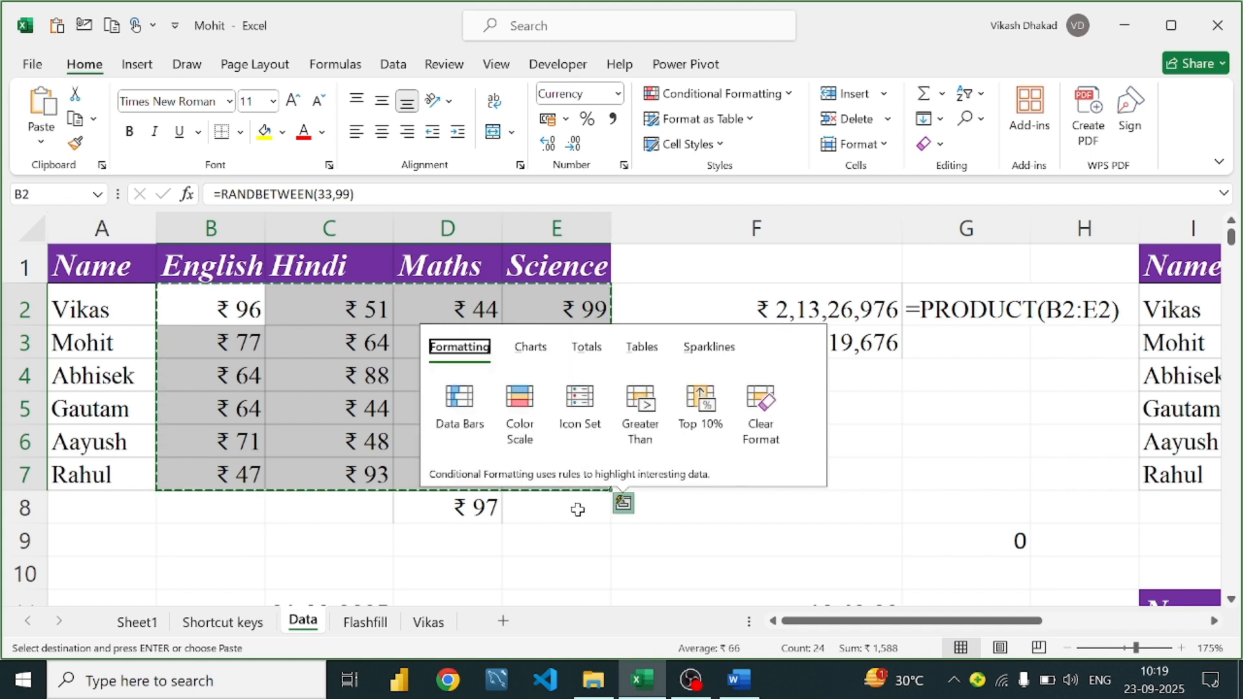
{"action": "left_click", "coordinate": [528, 585]}
{"action": "left_click_drag", "start_coordinate": [229, 297], "coordinate": [568, 473]}
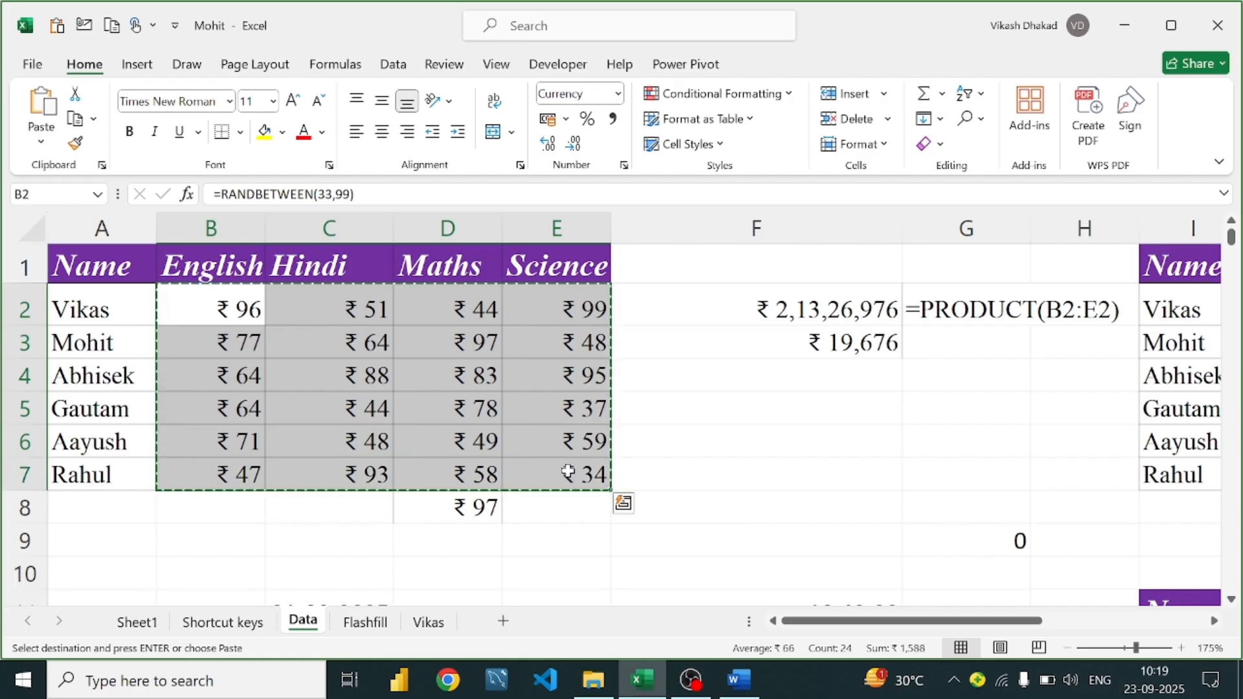
{"action": "type", "text": "hvv"}
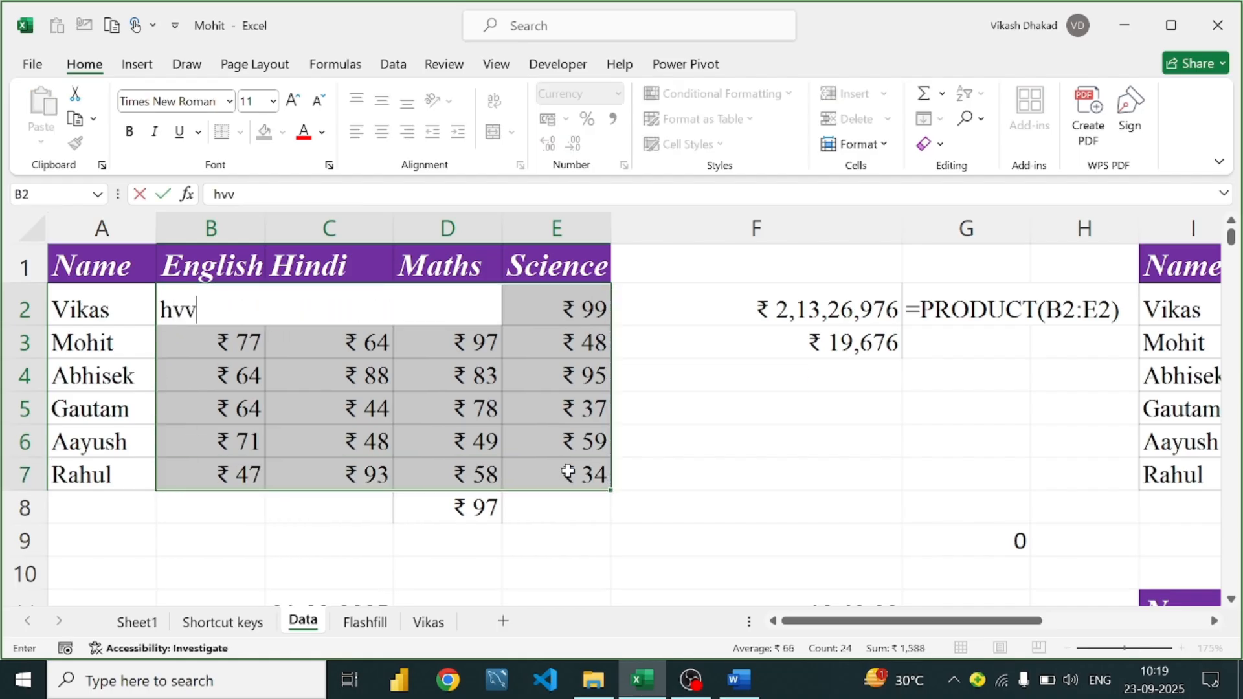
{"action": "key", "text": "BackSpace"}
{"action": "key", "text": "BackSpace"}
{"action": "key", "text": "BackSpace"}
{"action": "key", "text": "ctrl+z"}
{"action": "key", "text": "ctrl+z"}
{"action": "key", "text": "ctrl+z"}
{"action": "left_click", "coordinate": [1115, 593]}
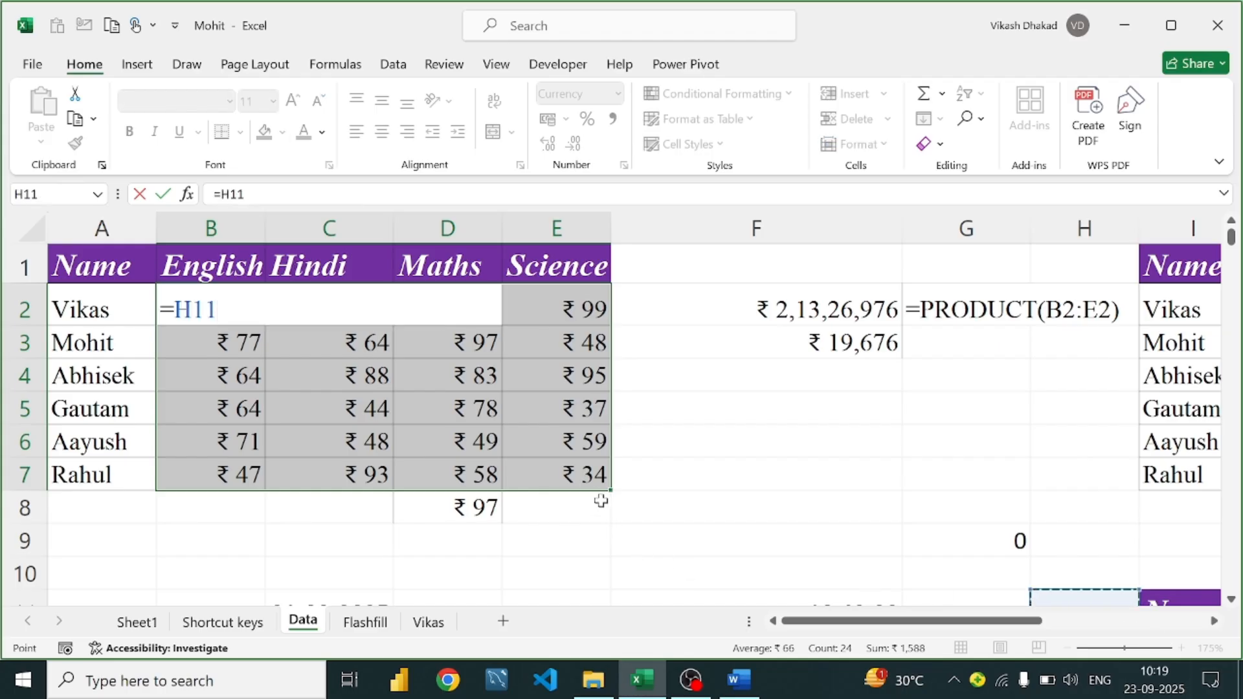
{"action": "key", "text": "ctrl+z"}
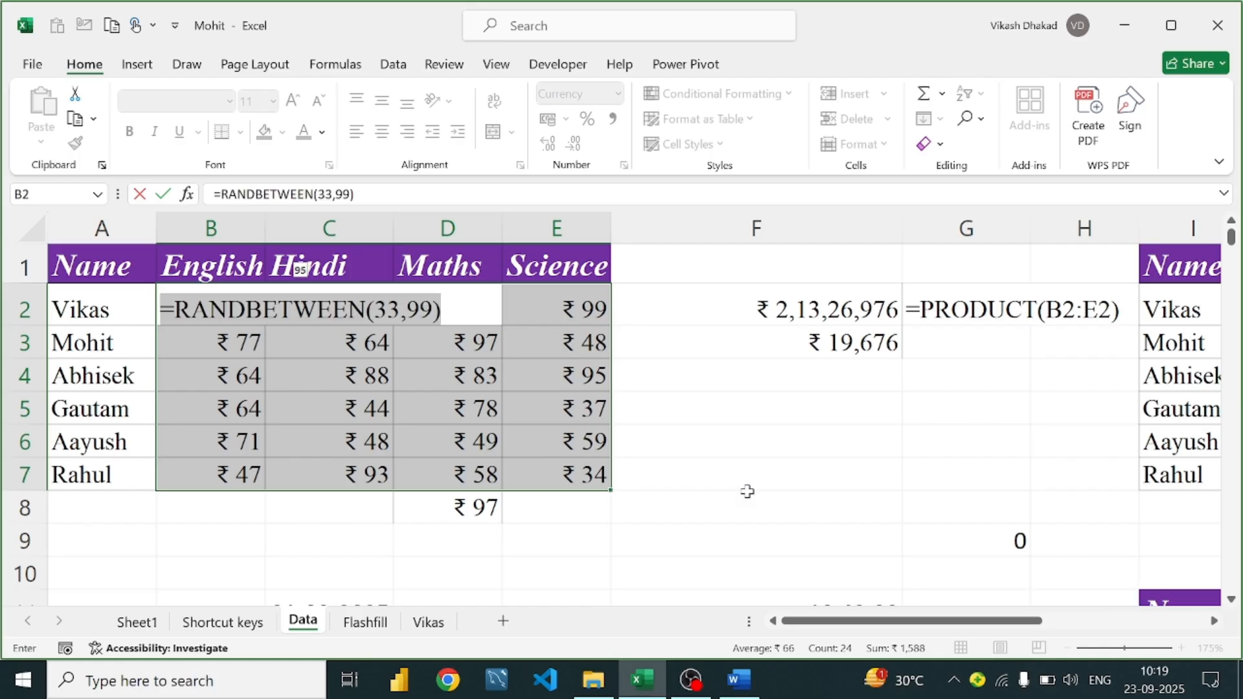
{"action": "key", "text": "Return"}
Recopy the marks B2:E7 and paste them over themselves as fixed values
{"action": "left_click_drag", "start_coordinate": [245, 311], "coordinate": [560, 471]}
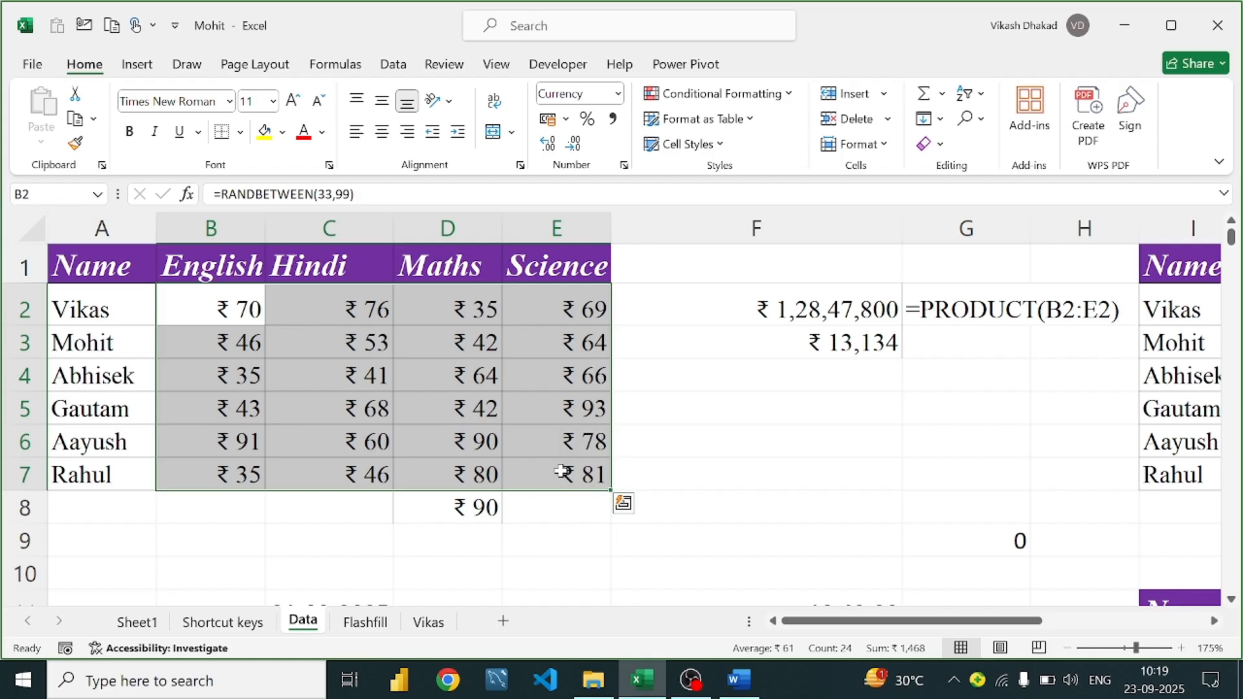
{"action": "key", "text": "ctrl+c"}
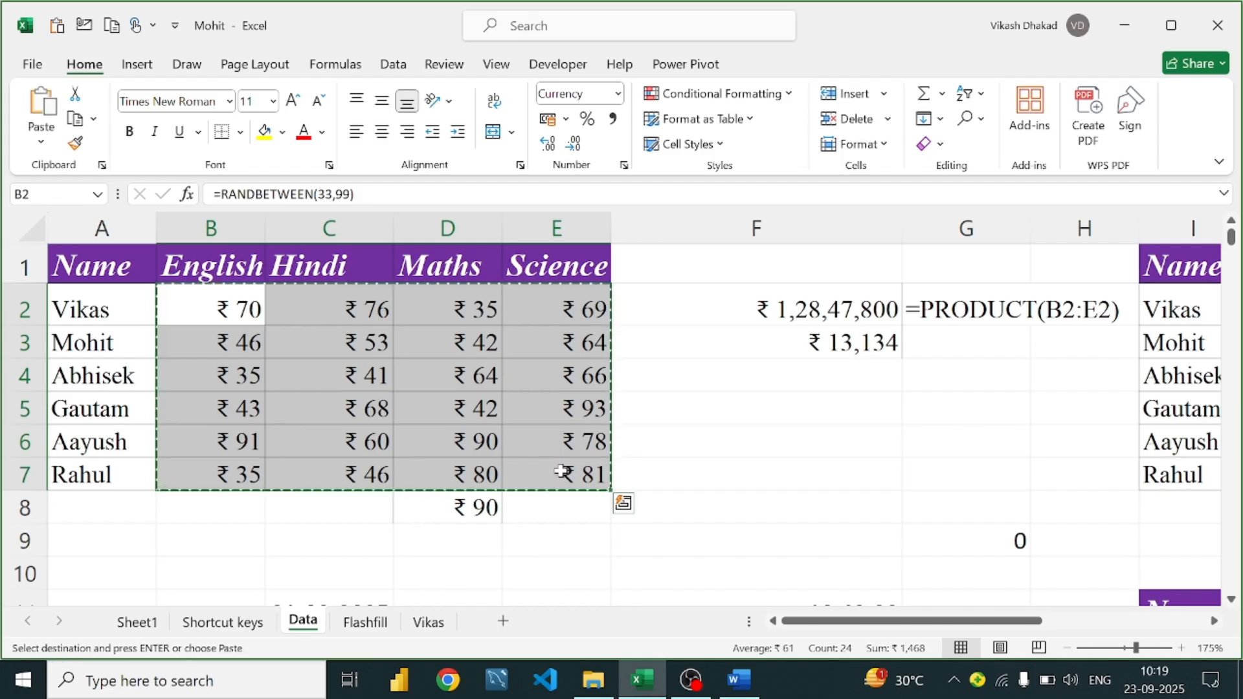
{"action": "key", "text": "alt"}
{"action": "key", "text": "h"}
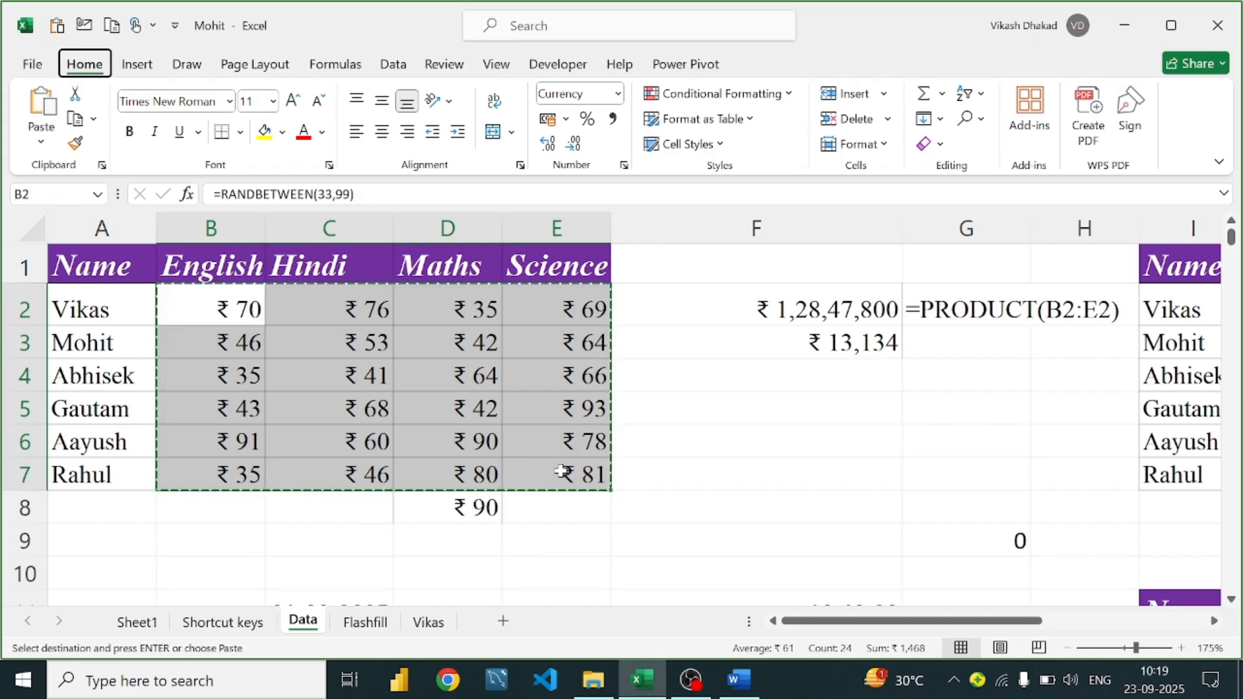
{"action": "key", "text": "v"}
{"action": "key", "text": "v"}
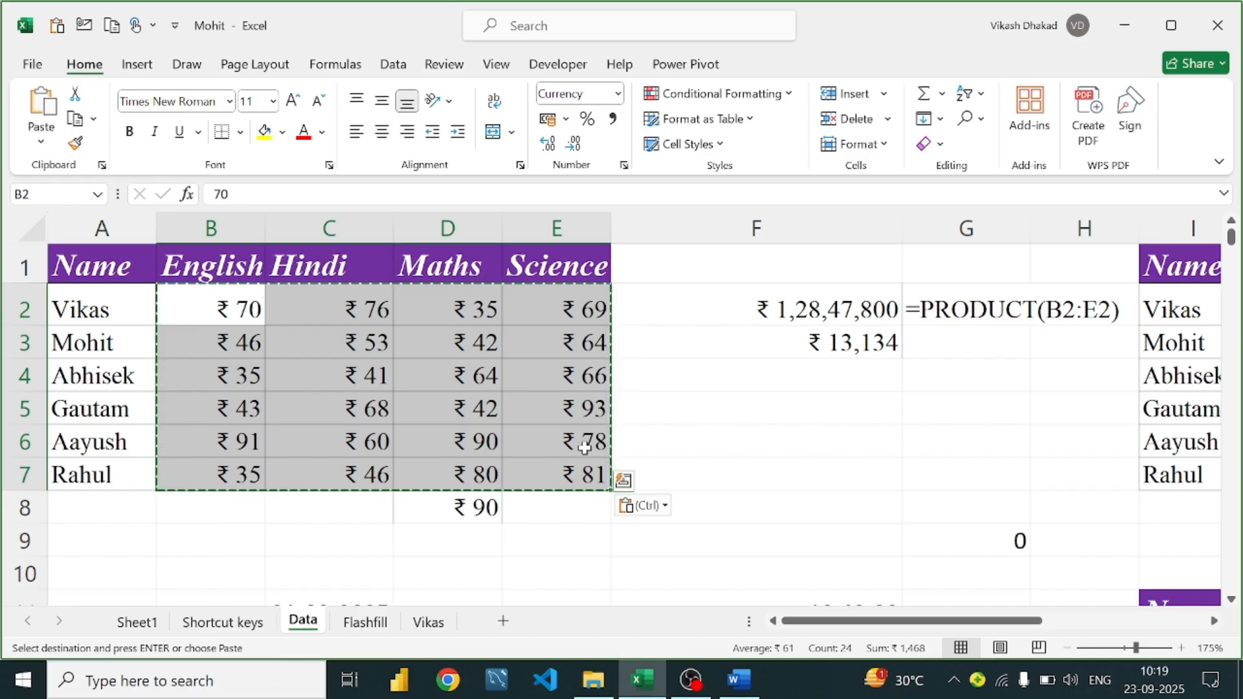
{"action": "left_click", "coordinate": [690, 336]}
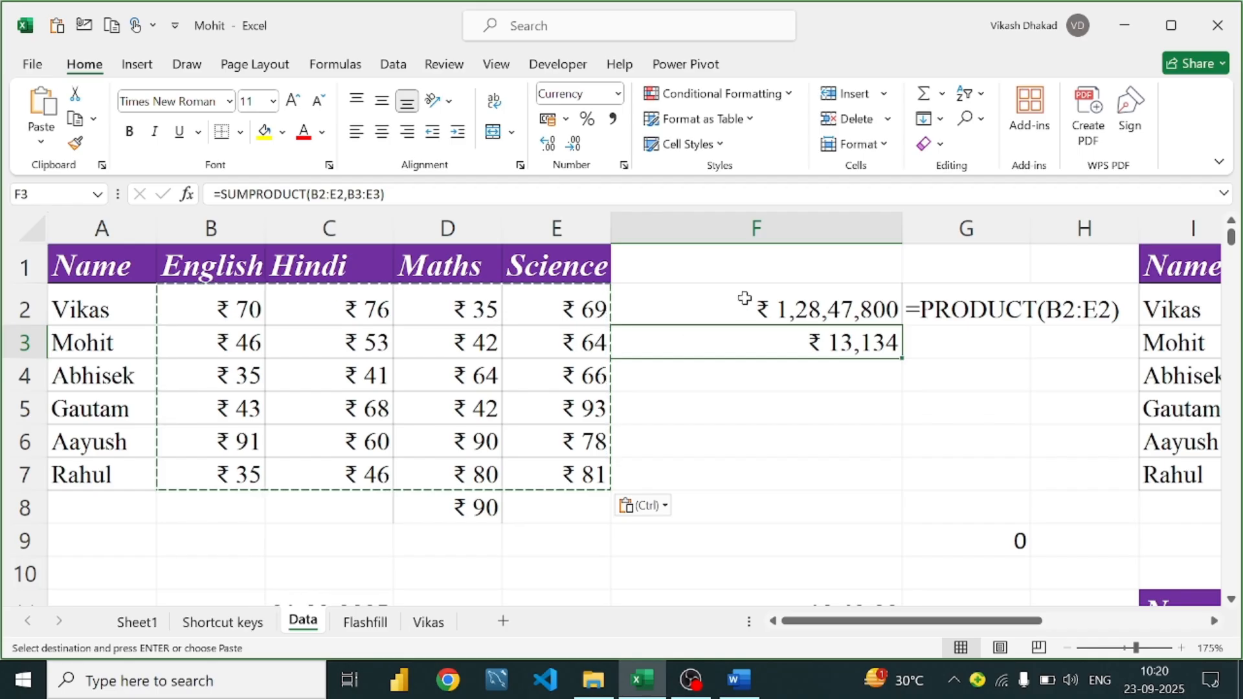
{"action": "left_click", "coordinate": [764, 316]}
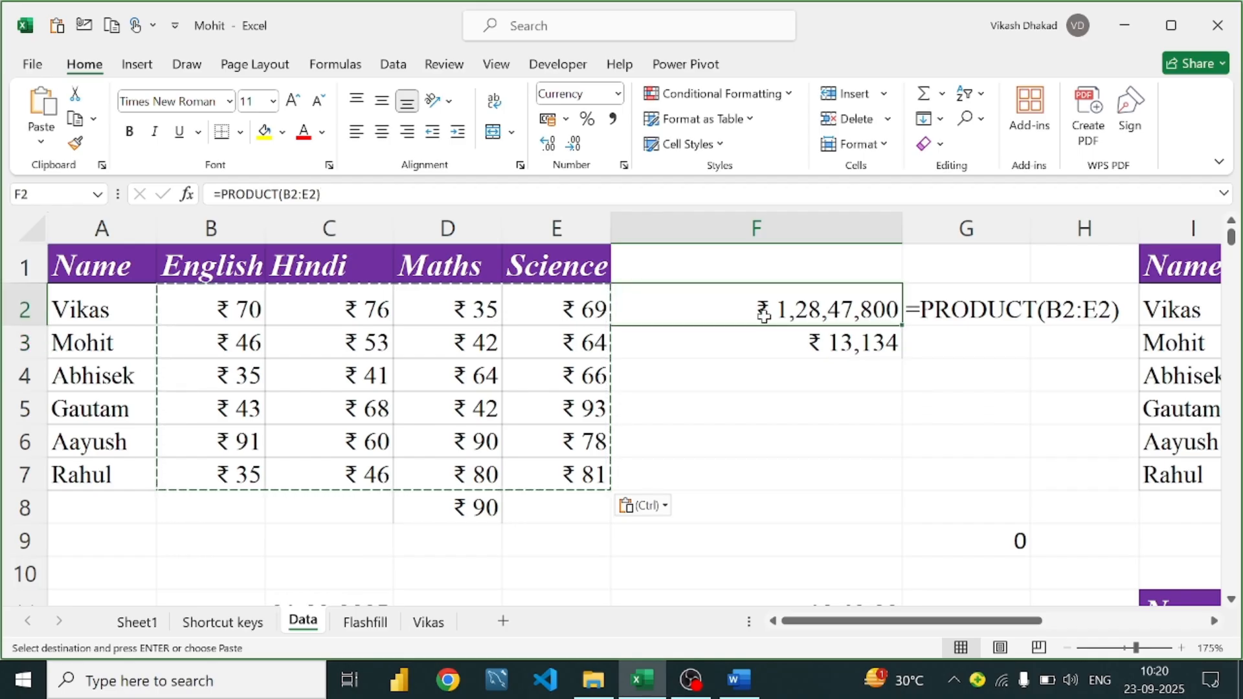
{"action": "left_click", "coordinate": [751, 349]}
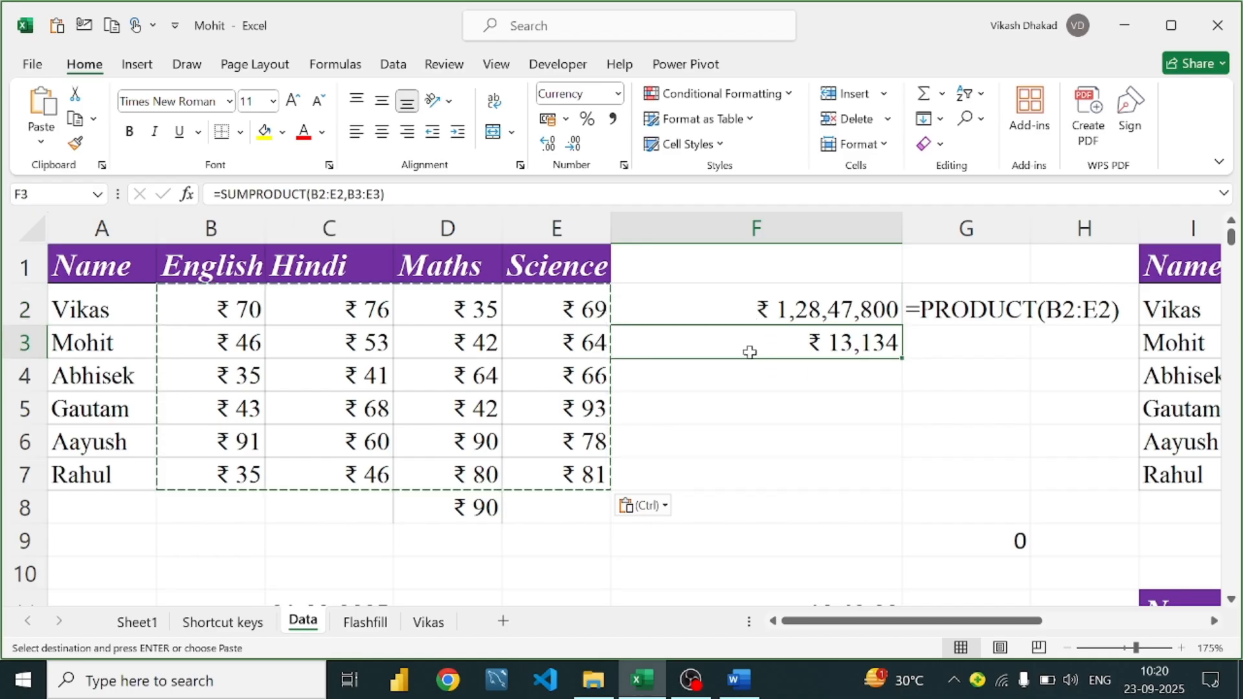
{"action": "left_click", "coordinate": [176, 367]}
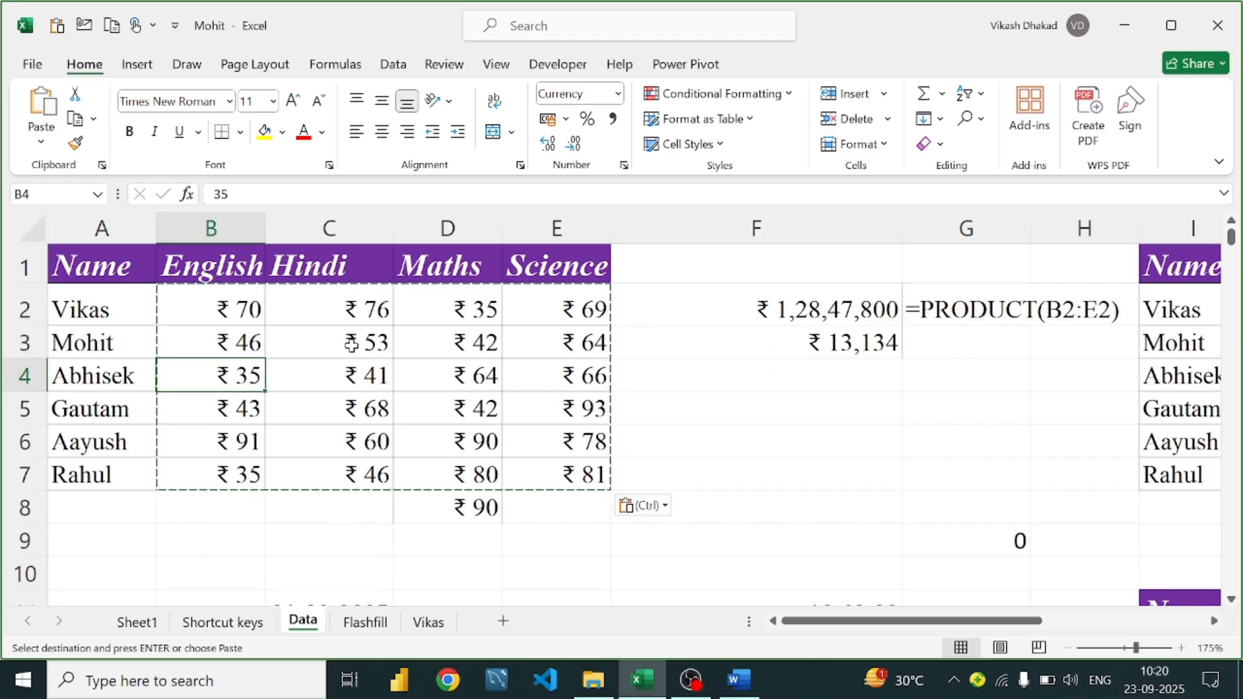
{"action": "left_click", "coordinate": [244, 323]}
{"action": "left_click", "coordinate": [557, 343]}
{"action": "left_click", "coordinate": [430, 418]}
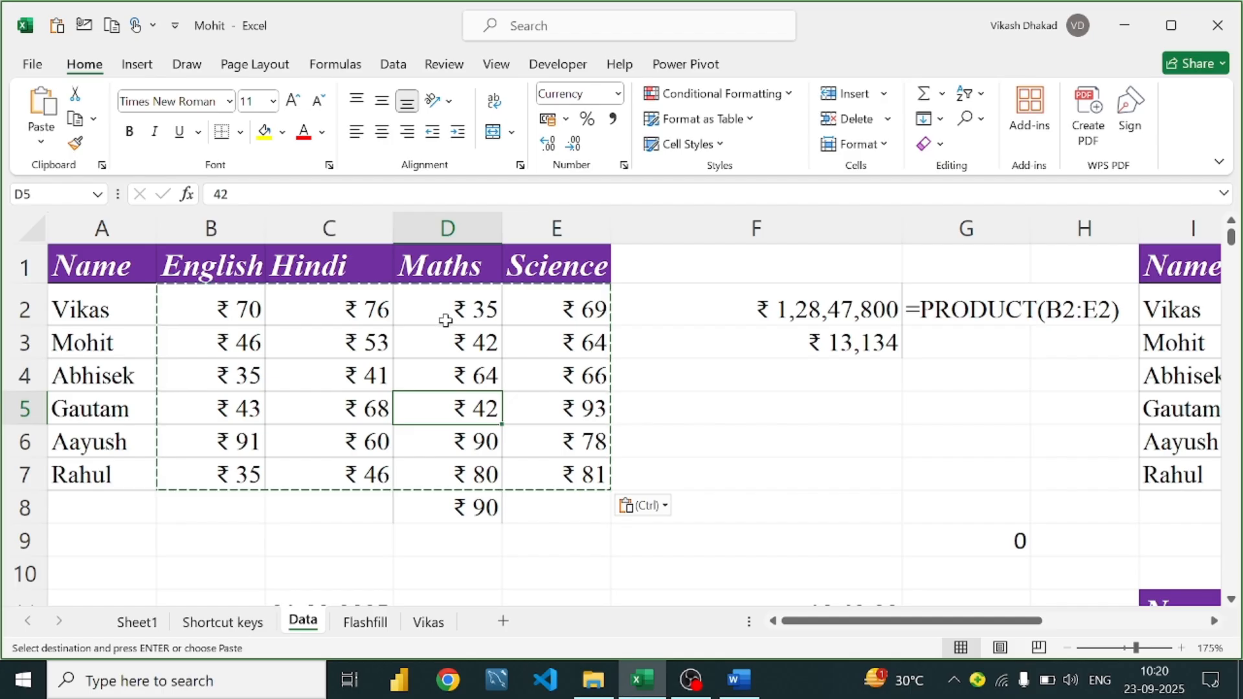
{"action": "left_click", "coordinate": [444, 319]}
{"action": "left_click", "coordinate": [472, 508]}
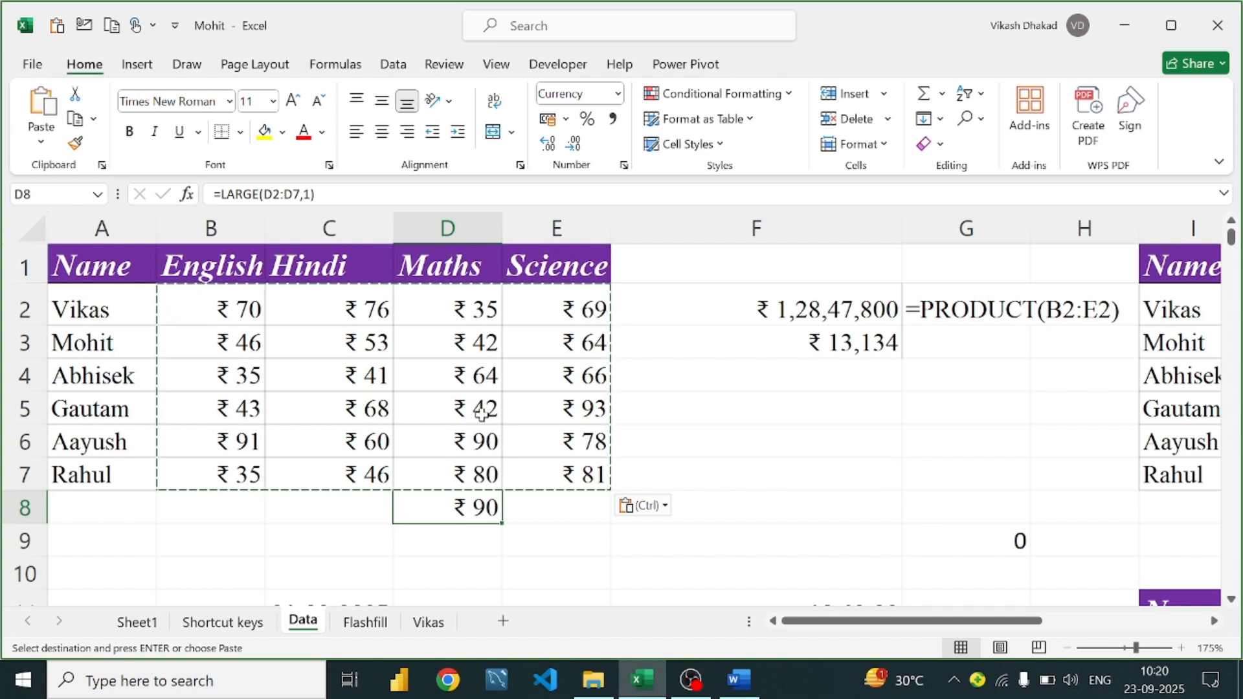
Change D8 to =LARGE(D2:D7,2) to get the second-largest Maths mark
{"action": "left_click", "coordinate": [494, 444]}
{"action": "left_click", "coordinate": [499, 518]}
{"action": "double_click", "coordinate": [500, 519]}
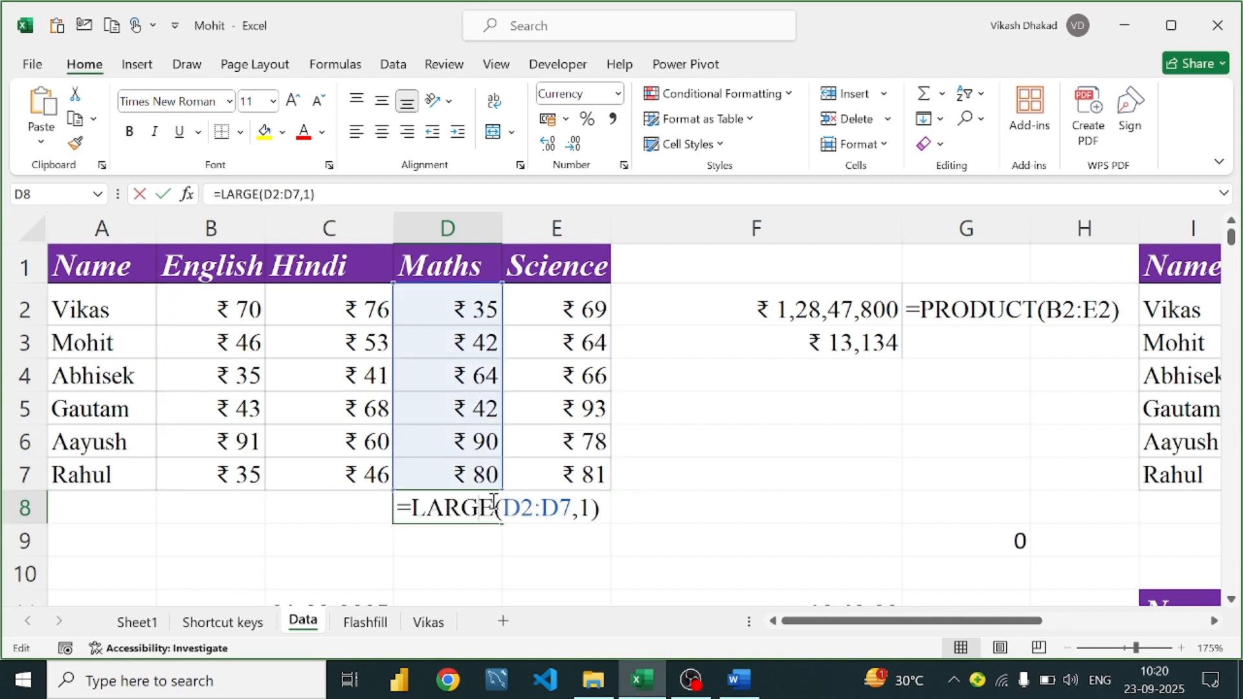
{"action": "left_click", "coordinate": [593, 508]}
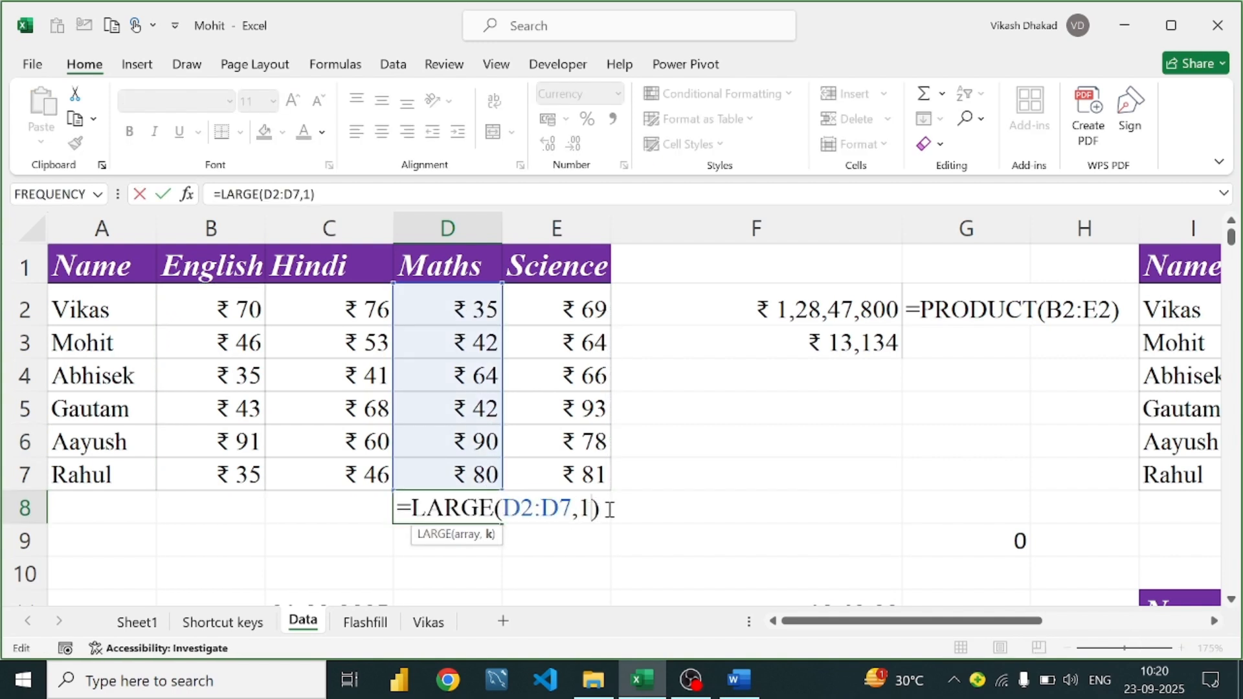
{"action": "key", "text": "BackSpace"}
{"action": "type", "text": "2"}
{"action": "key", "text": "Return"}
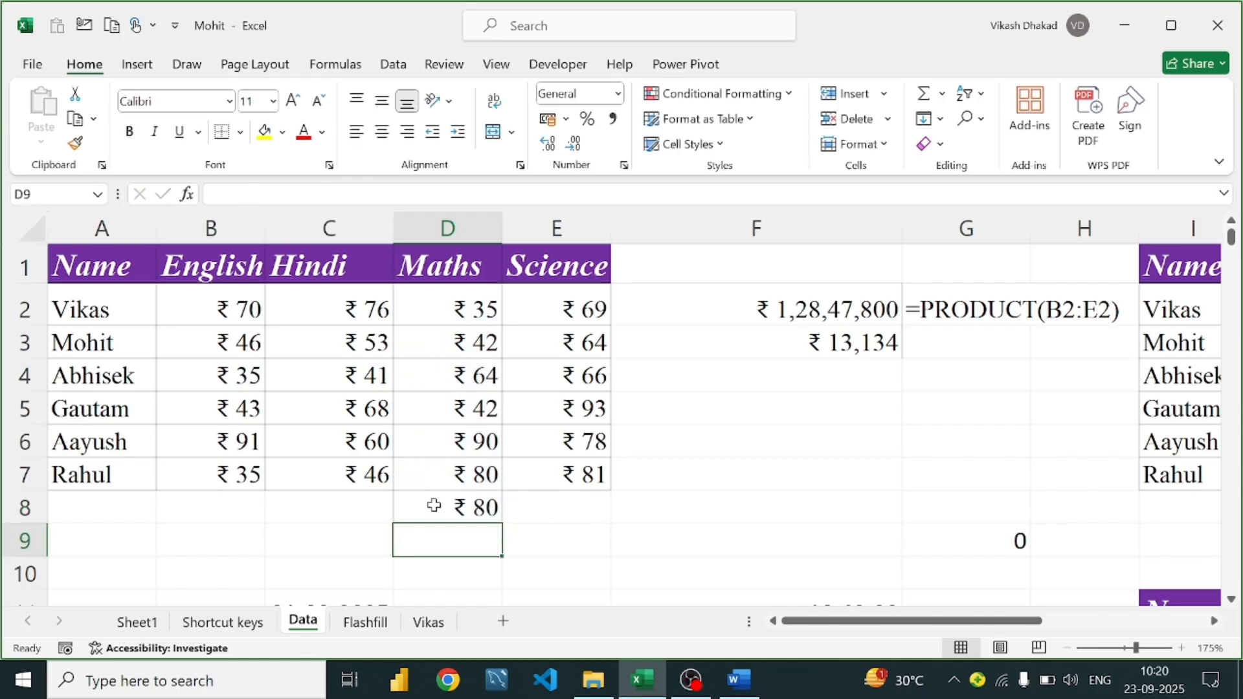
Change D8 to =LARGE(D2:D7,3) so it shows ₹ 64
{"action": "double_click", "coordinate": [435, 507]}
{"action": "left_click", "coordinate": [590, 505]}
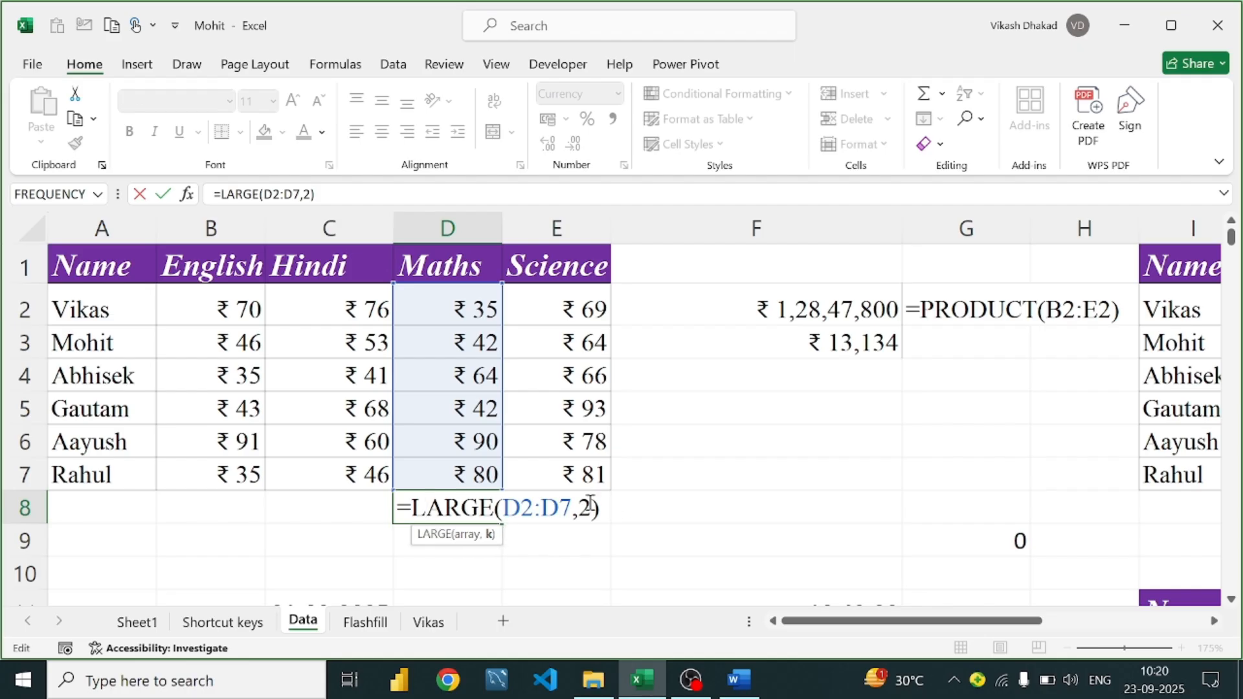
{"action": "key", "text": "BackSpace"}
{"action": "type", "text": "3"}
{"action": "key", "text": "Return"}
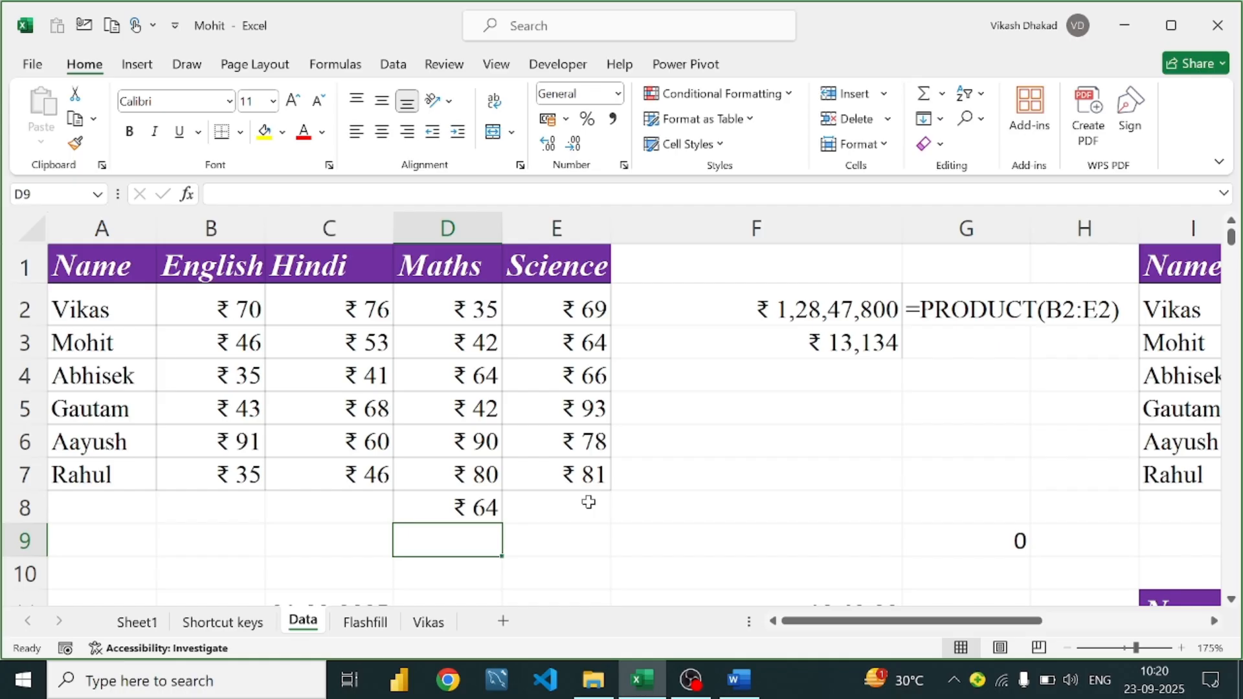
{"action": "left_click", "coordinate": [738, 678]}
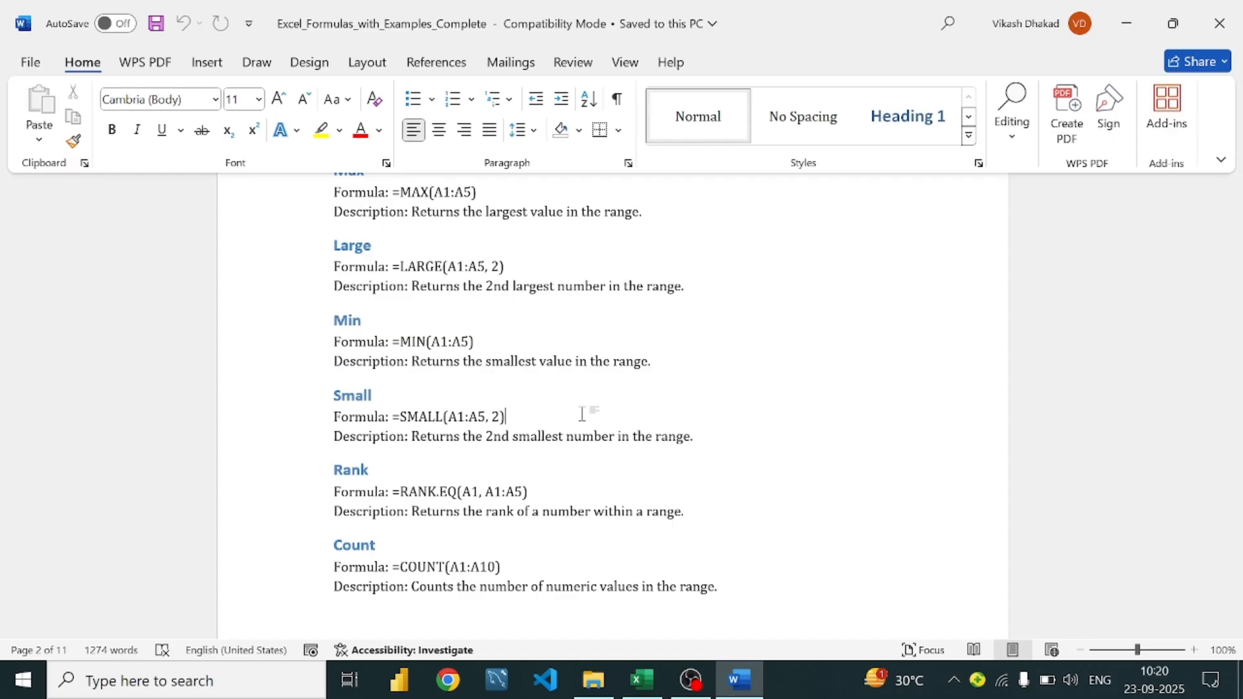
Scroll the Word guide to the Rank section and mark the =RANK.EQ(A1, A1:A5) line
{"action": "scroll", "coordinate": [582, 414], "scroll_direction": "down", "scroll_amount": 3}
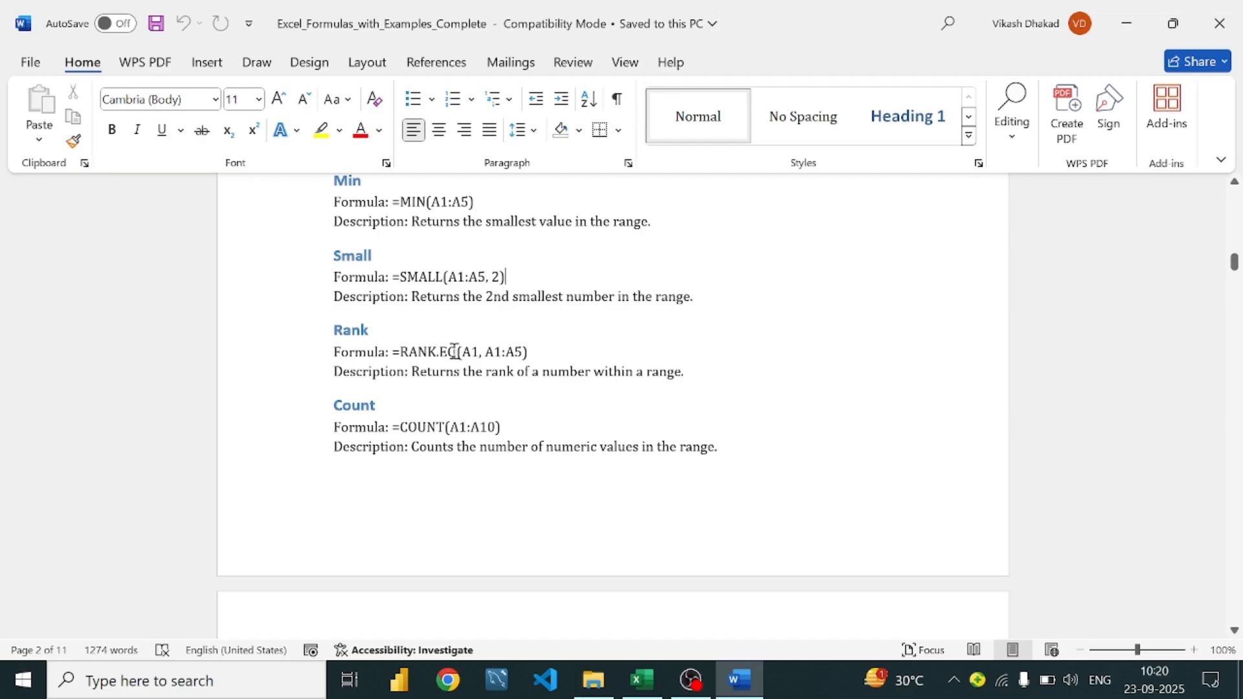
{"action": "left_click", "coordinate": [565, 354]}
{"action": "left_click", "coordinate": [656, 671]}
{"action": "left_click", "coordinate": [476, 498]}
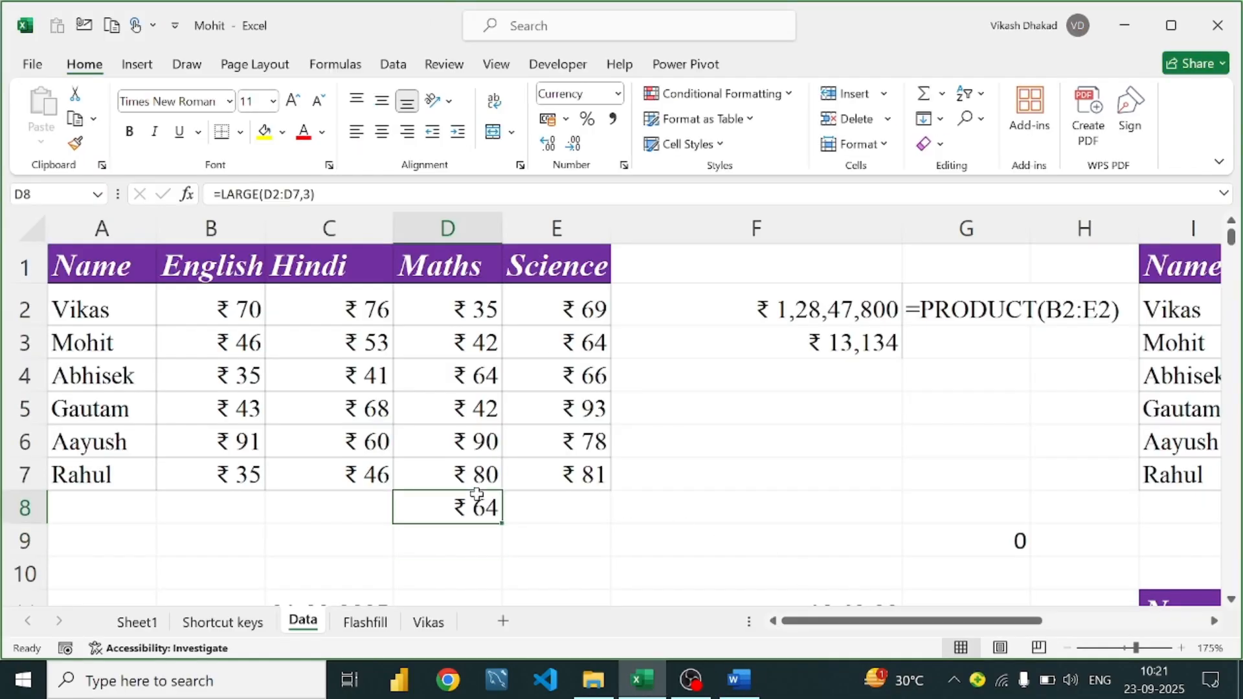
{"action": "double_click", "coordinate": [477, 495]}
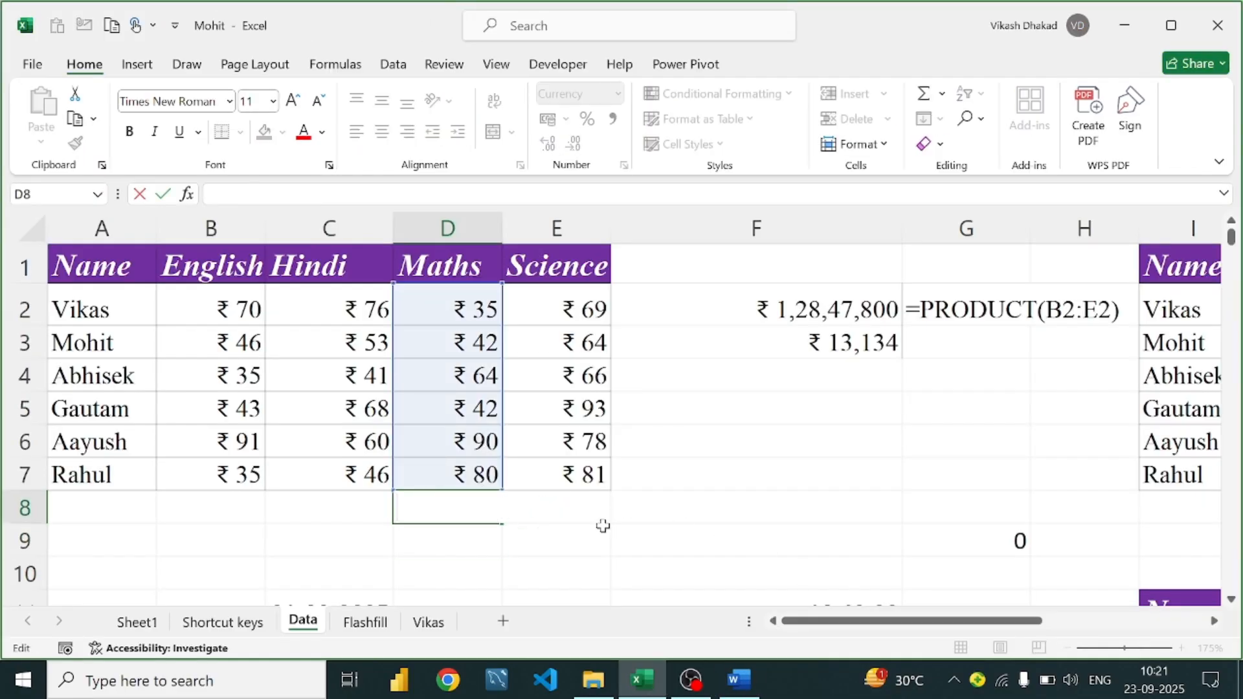
{"action": "left_click", "coordinate": [769, 457]}
{"action": "left_click", "coordinate": [462, 307]}
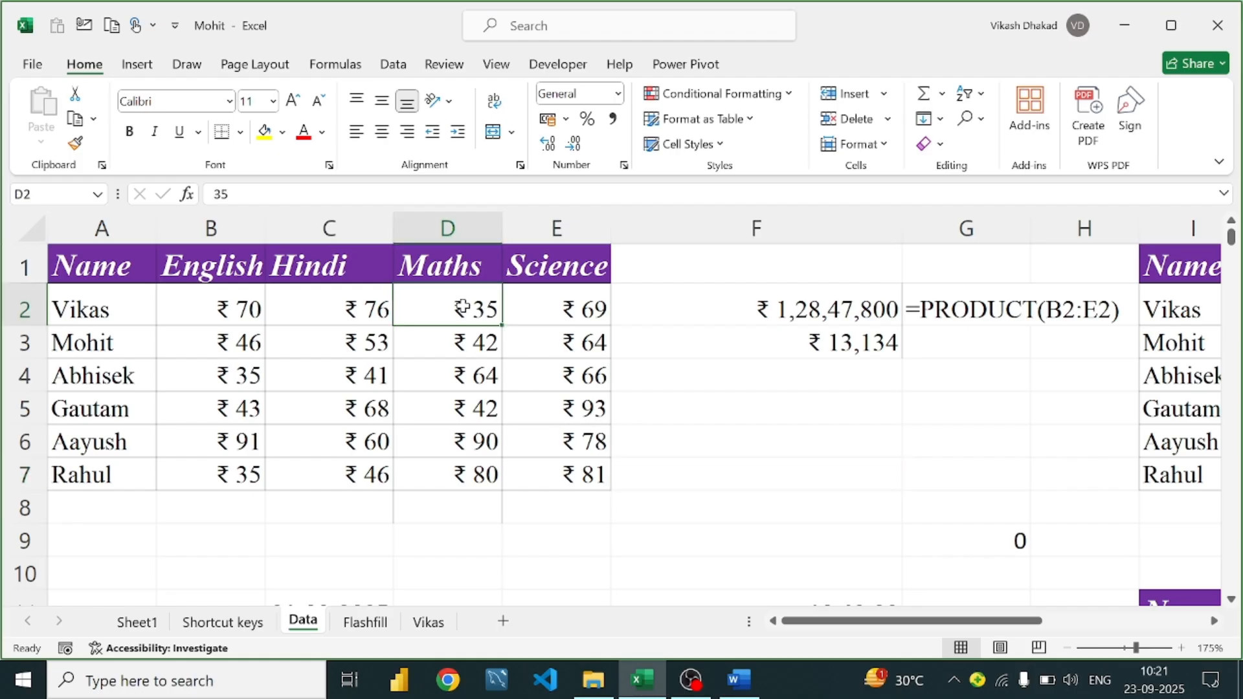
{"action": "left_click", "coordinate": [782, 402]}
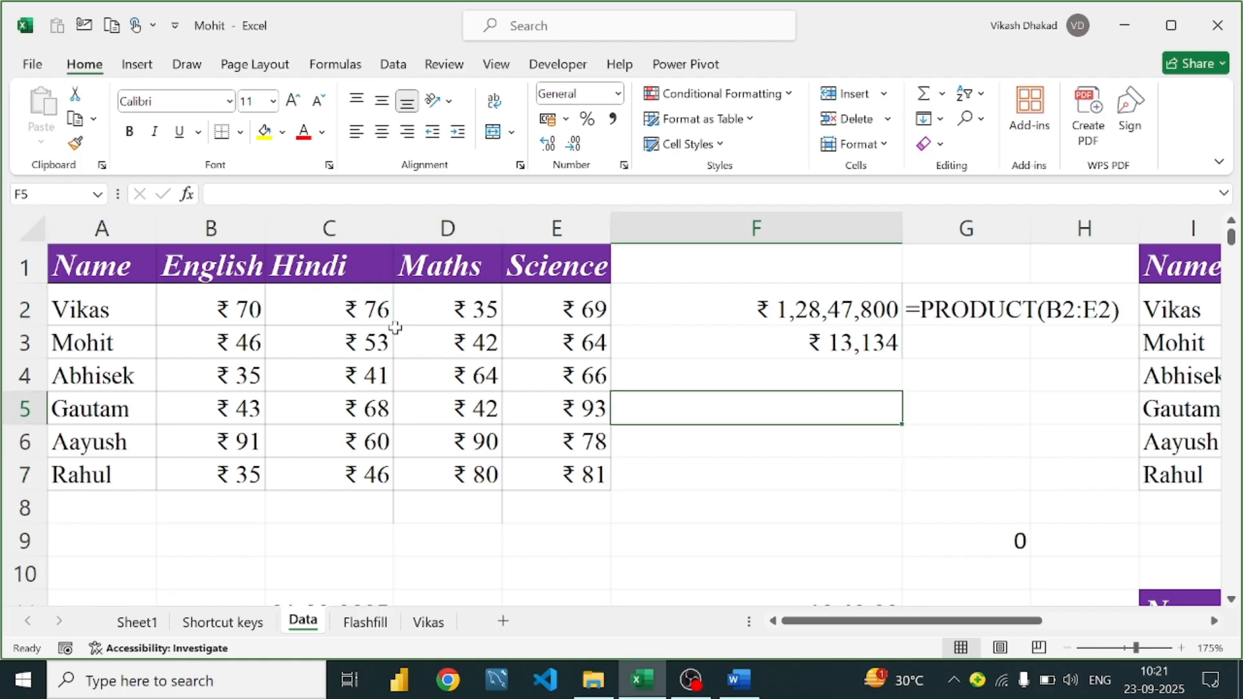
Enter =RANK.EQ(35,D2:D7,0) in F5, giving a descending rank of 6
{"action": "type", "text": "="}
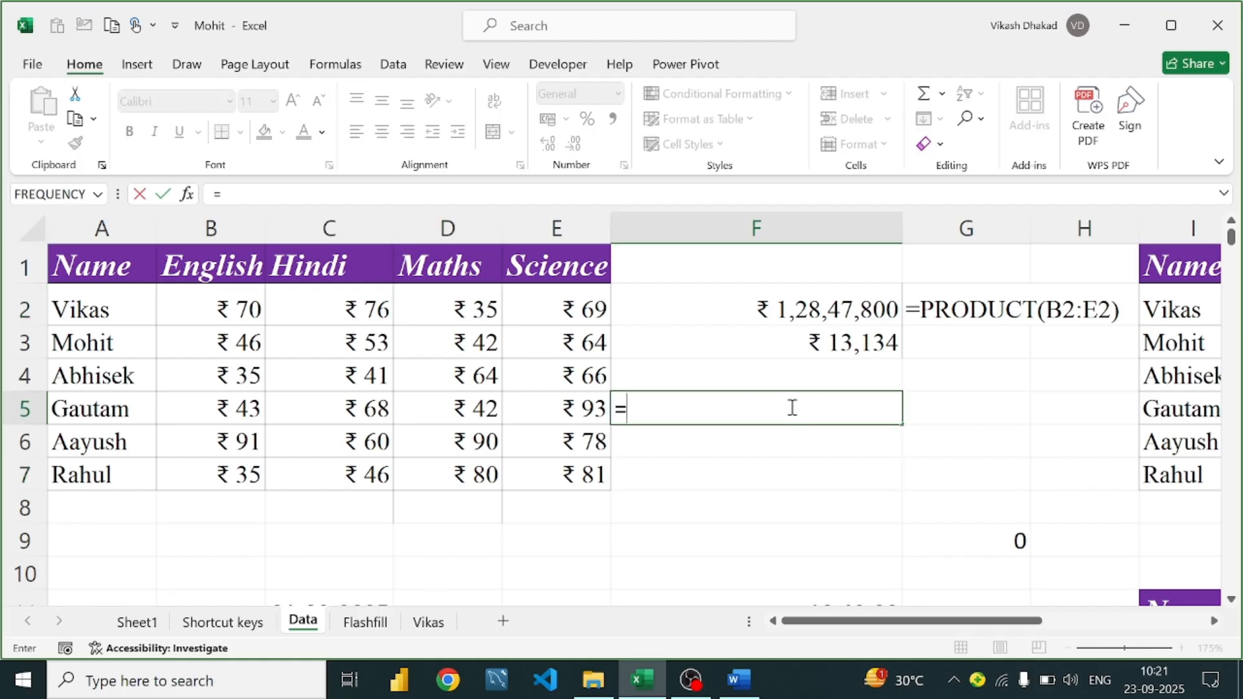
{"action": "type", "text": "rank"}
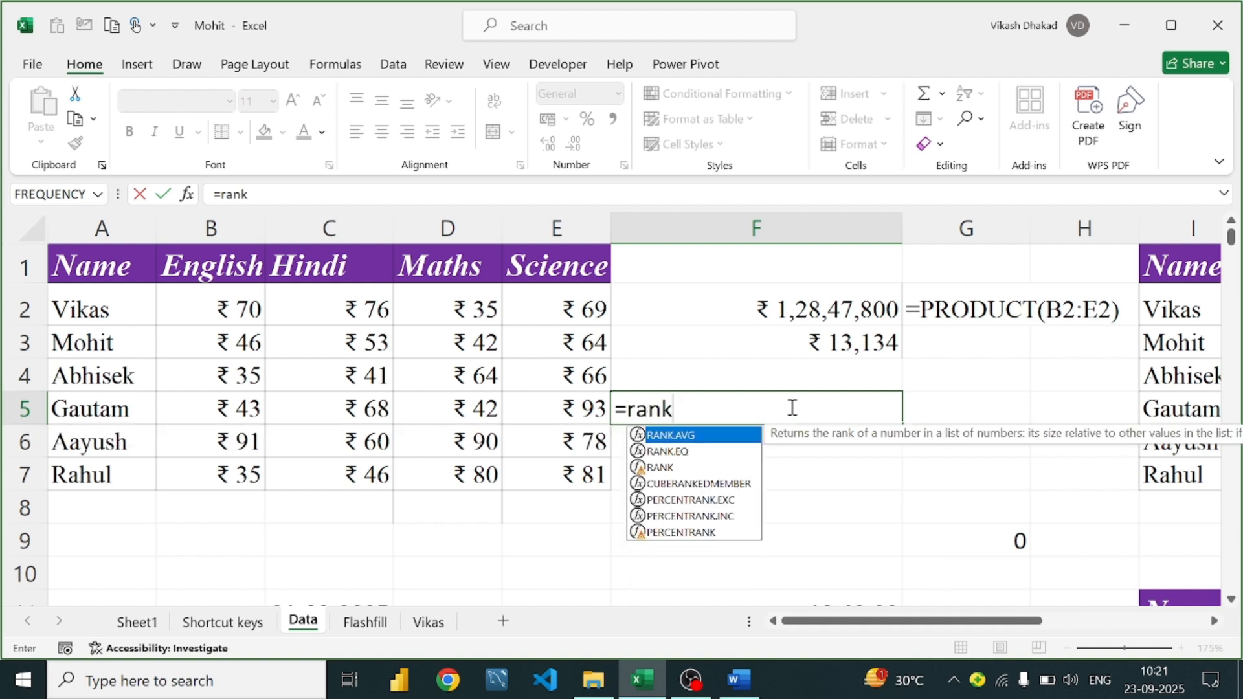
{"action": "type", "text": ".e"}
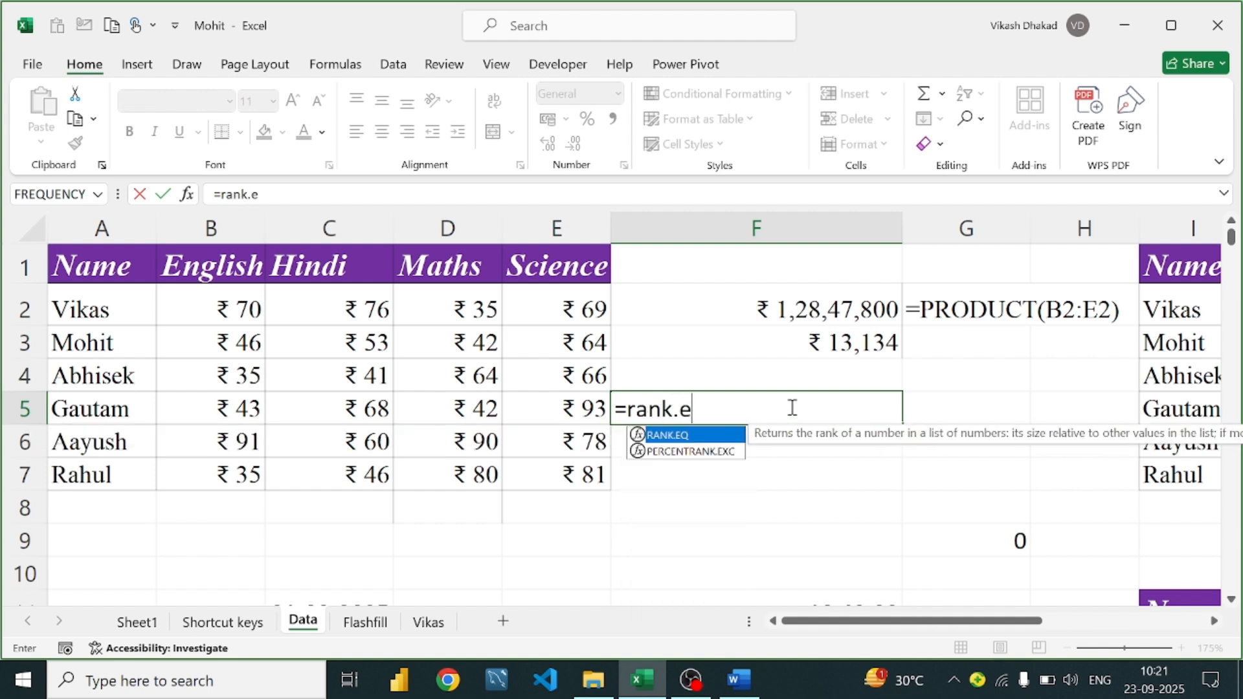
{"action": "type", "text": "q"}
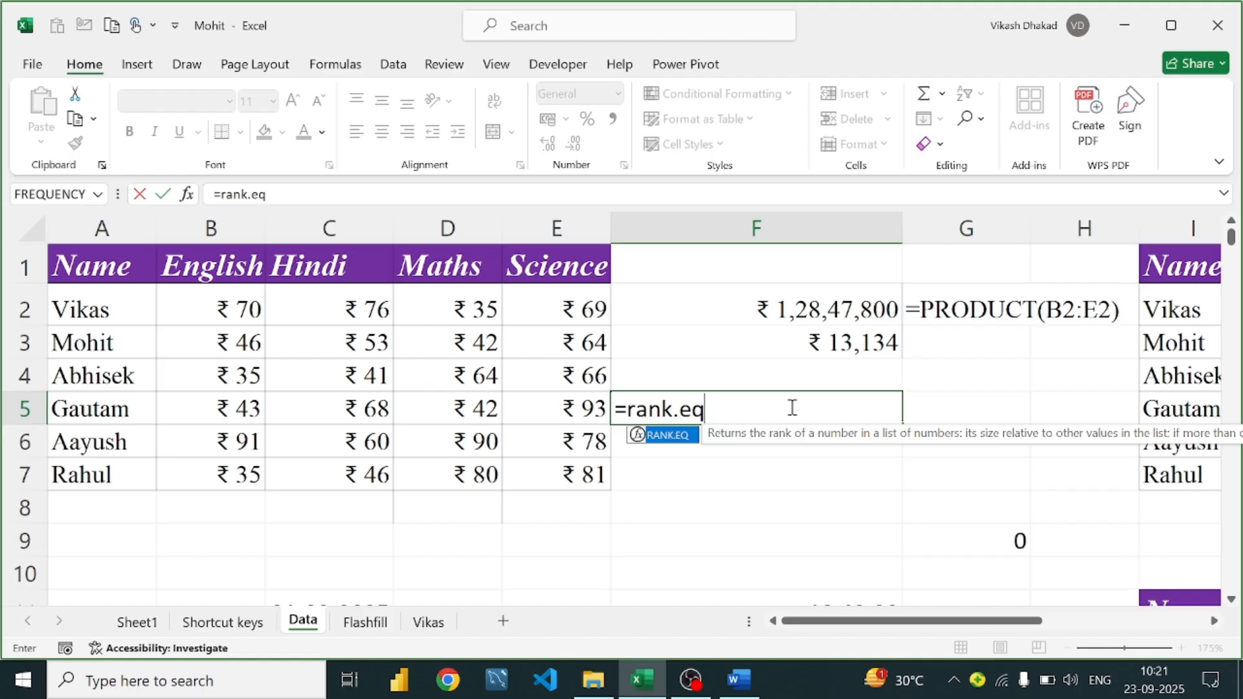
{"action": "key", "text": "Tab"}
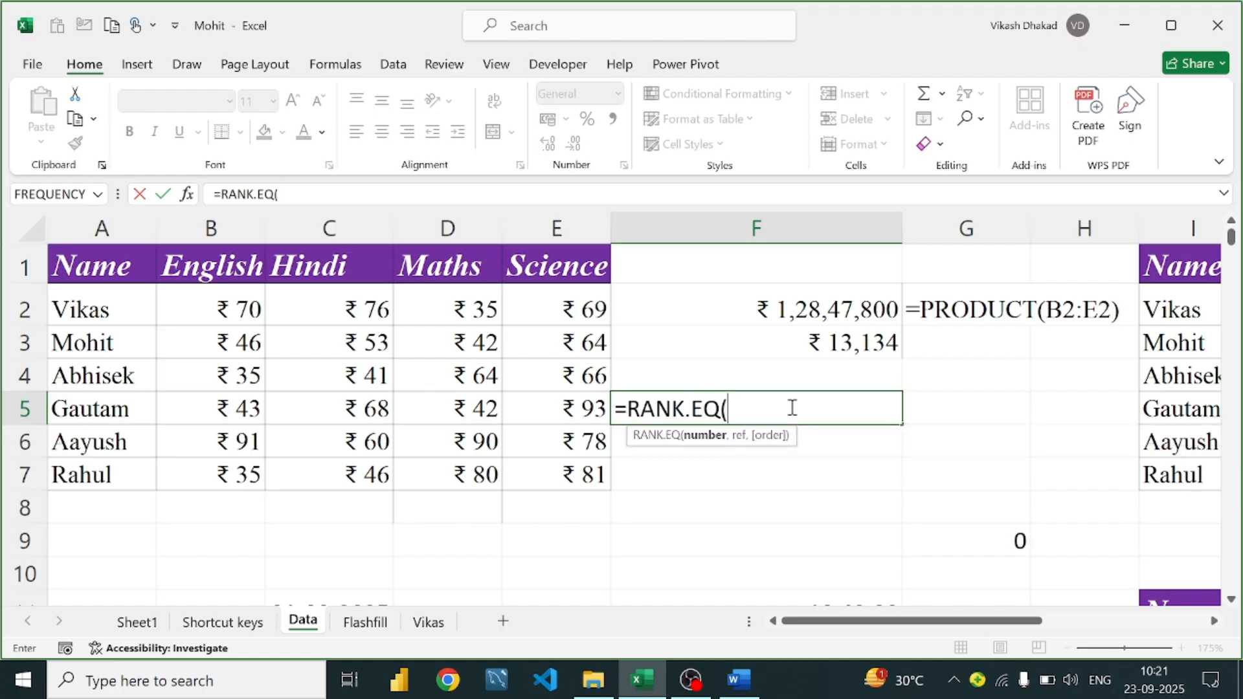
{"action": "type", "text": "35,"}
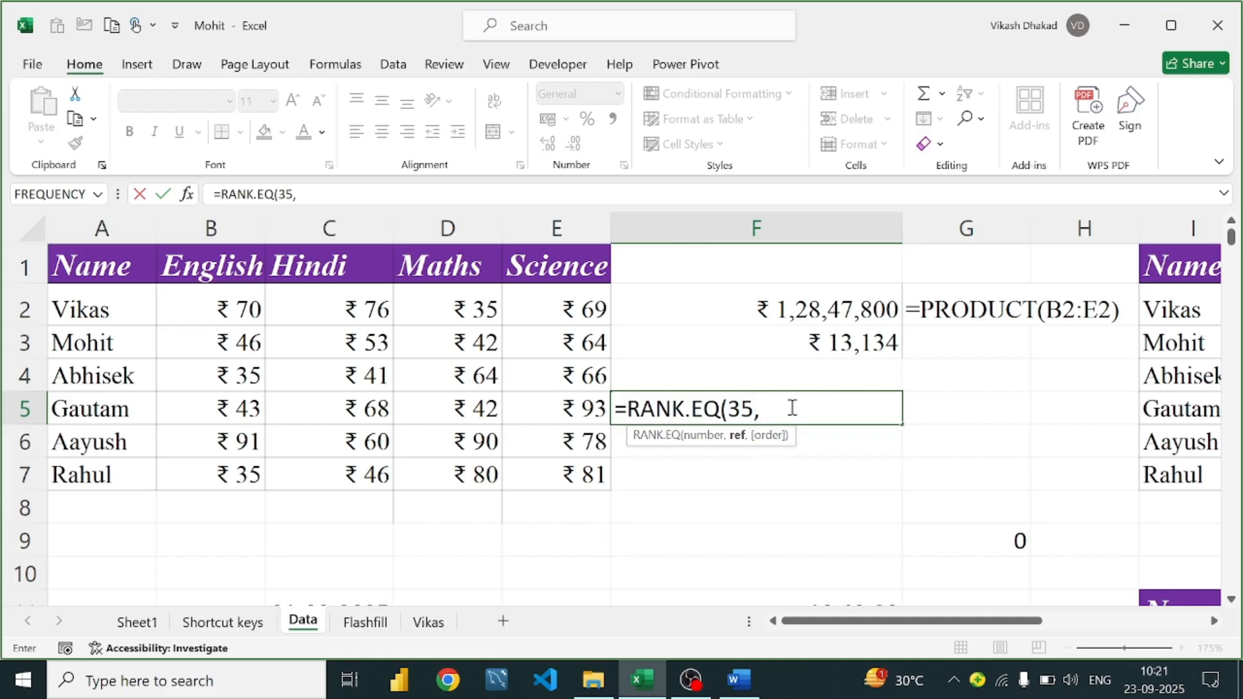
{"action": "left_click_drag", "start_coordinate": [486, 308], "coordinate": [483, 468]}
{"action": "type", "text": ","}
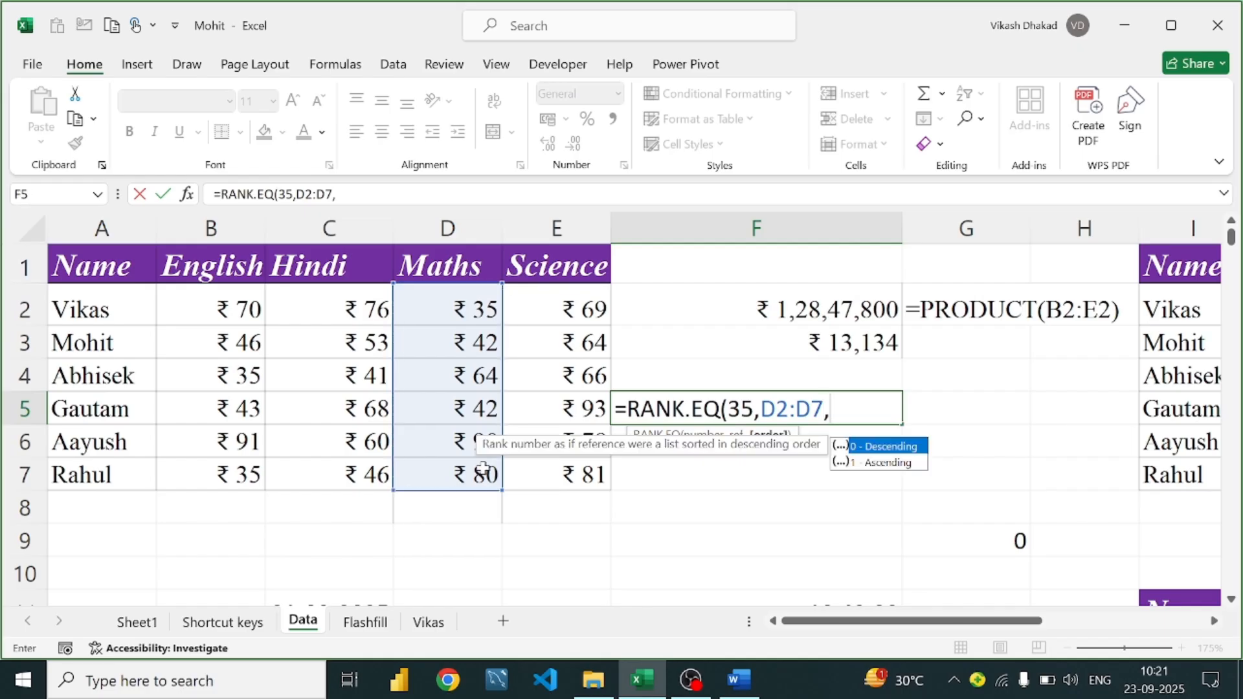
{"action": "type", "text": "0)"}
{"action": "key", "text": "Return"}
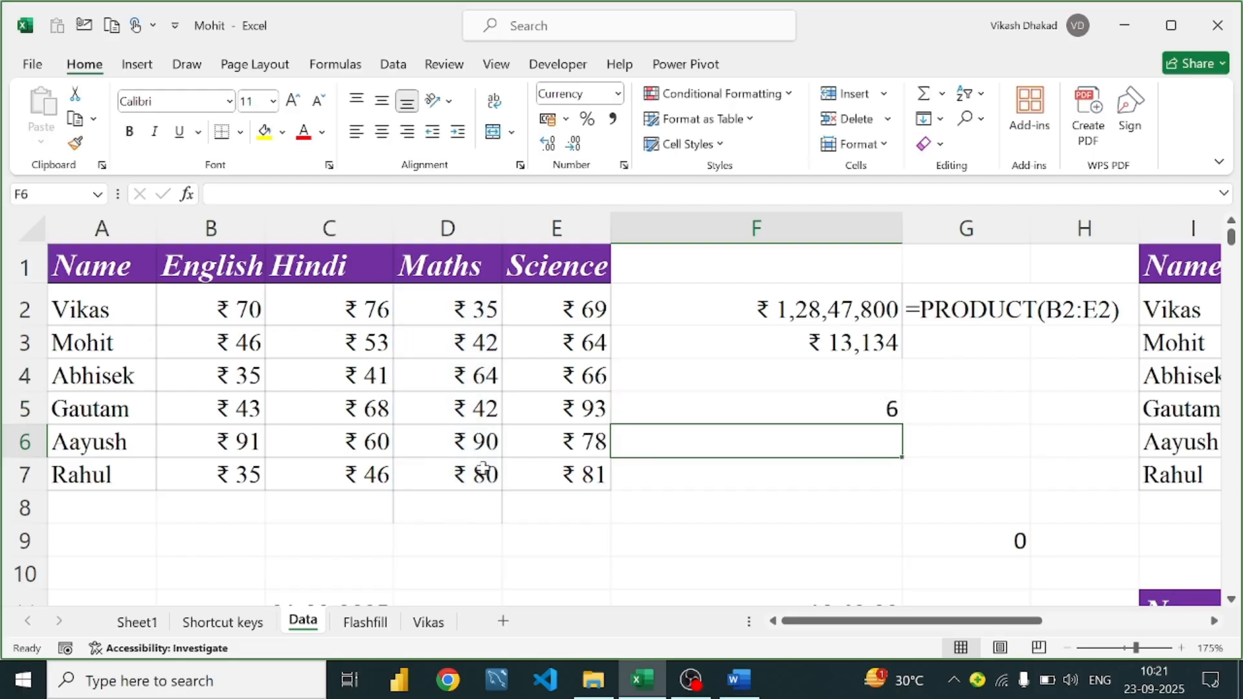
Change F5's order argument to 1 so the ascending rank shows 1
{"action": "left_click", "coordinate": [751, 410]}
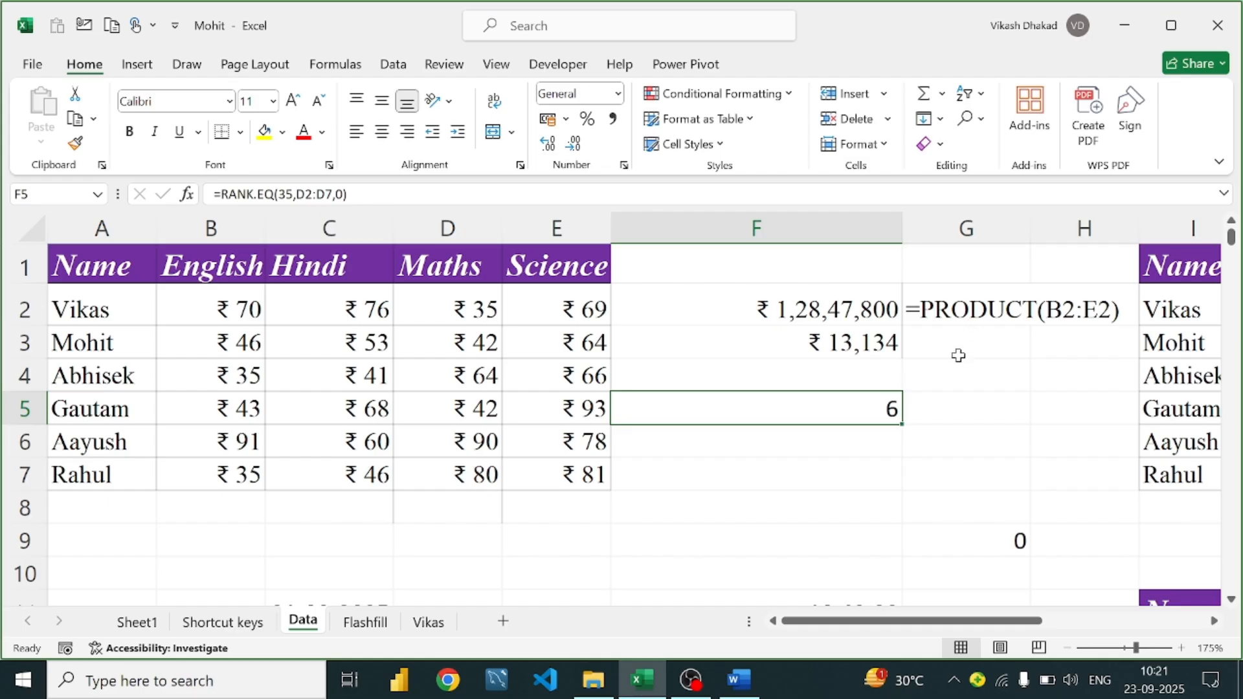
{"action": "double_click", "coordinate": [888, 400]}
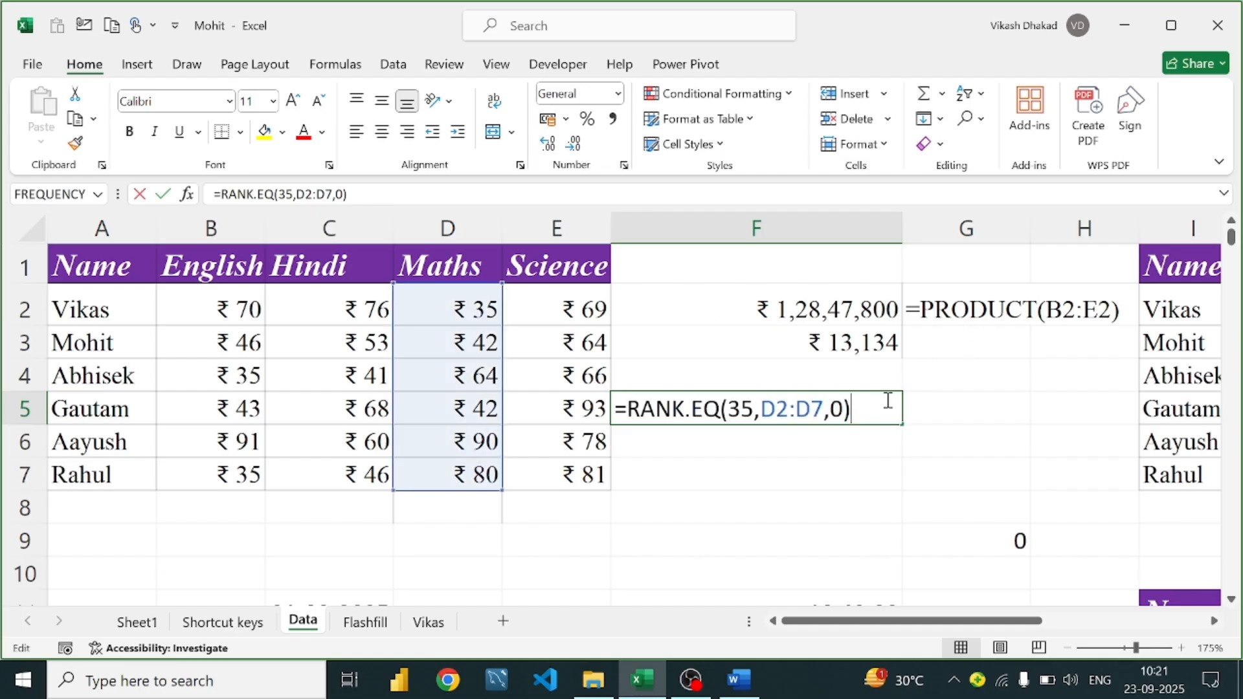
{"action": "left_click", "coordinate": [845, 407]}
{"action": "key", "text": "BackSpace"}
{"action": "type", "text": "1"}
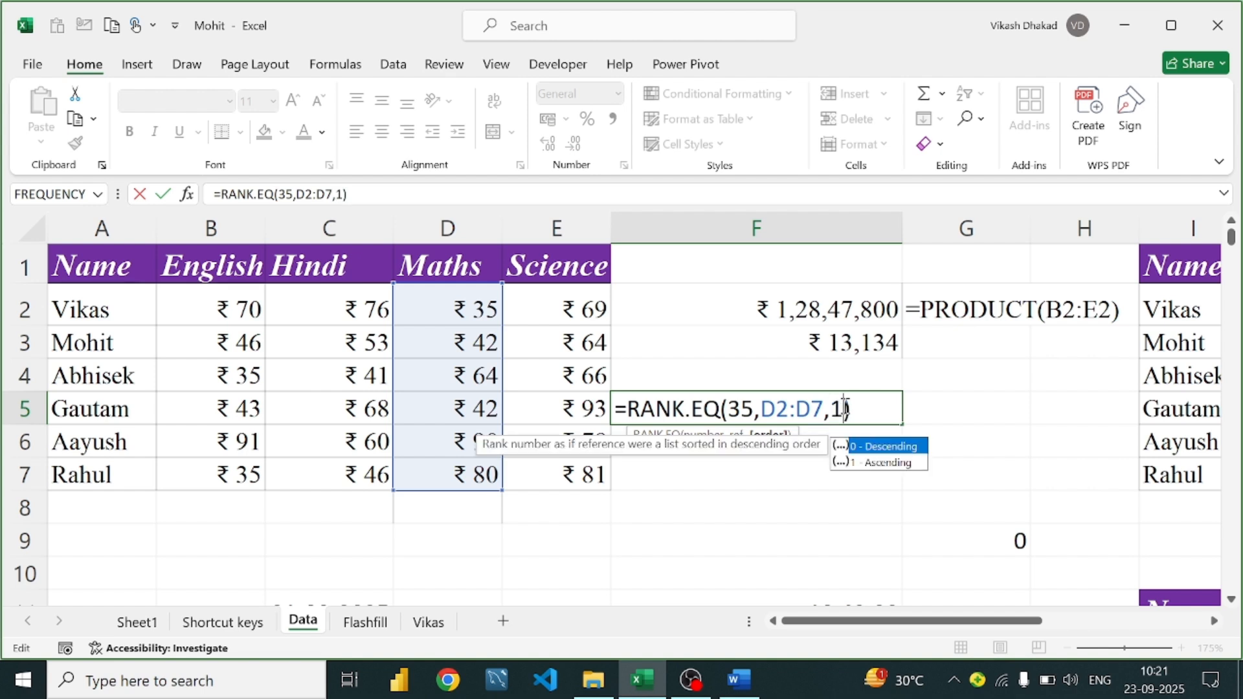
{"action": "key", "text": "Return"}
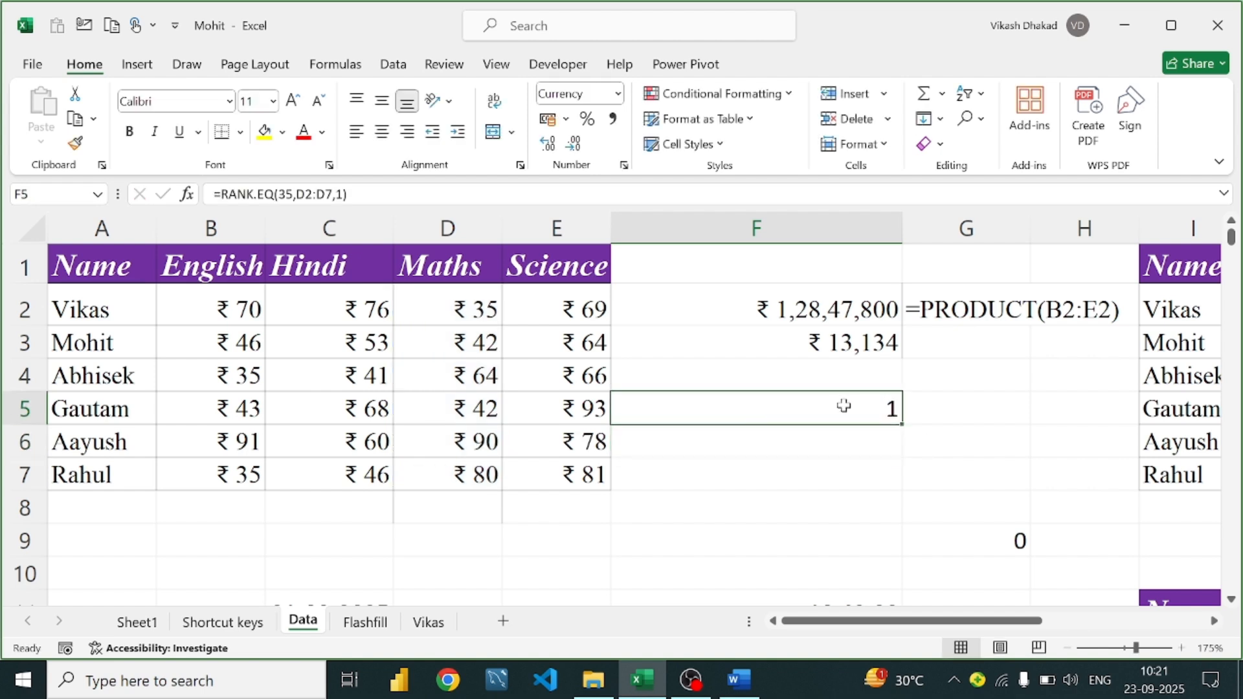
{"action": "double_click", "coordinate": [844, 405]}
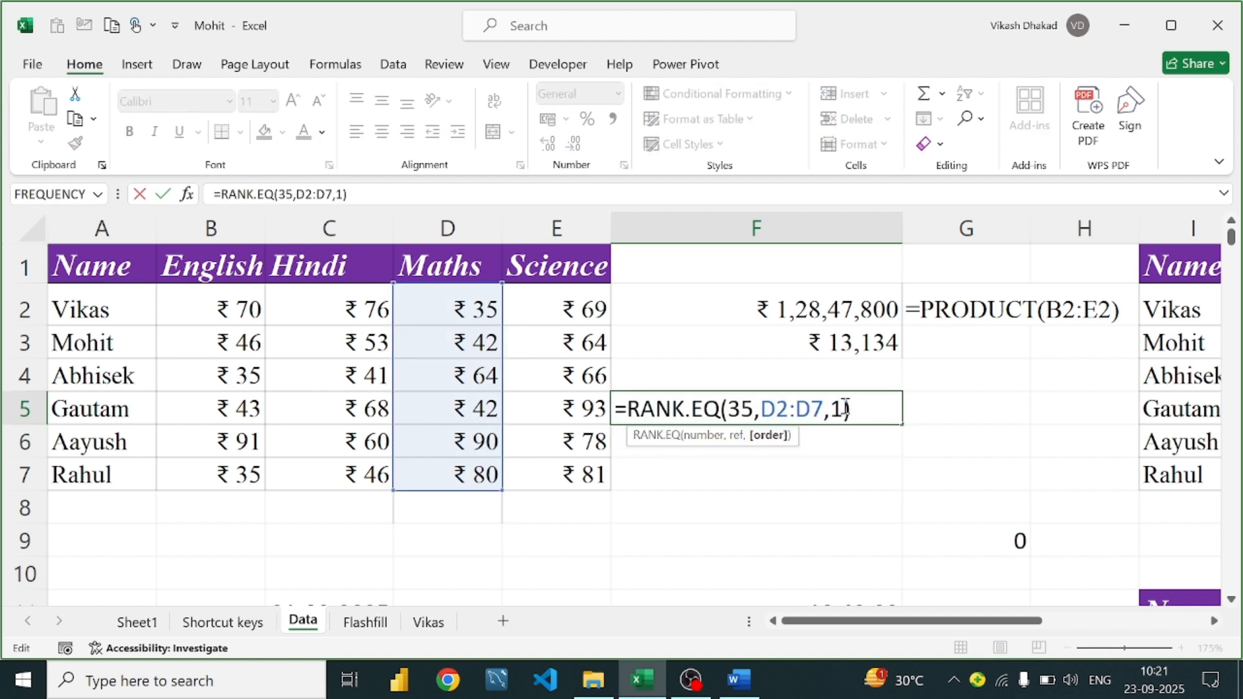
{"action": "key", "text": "Return"}
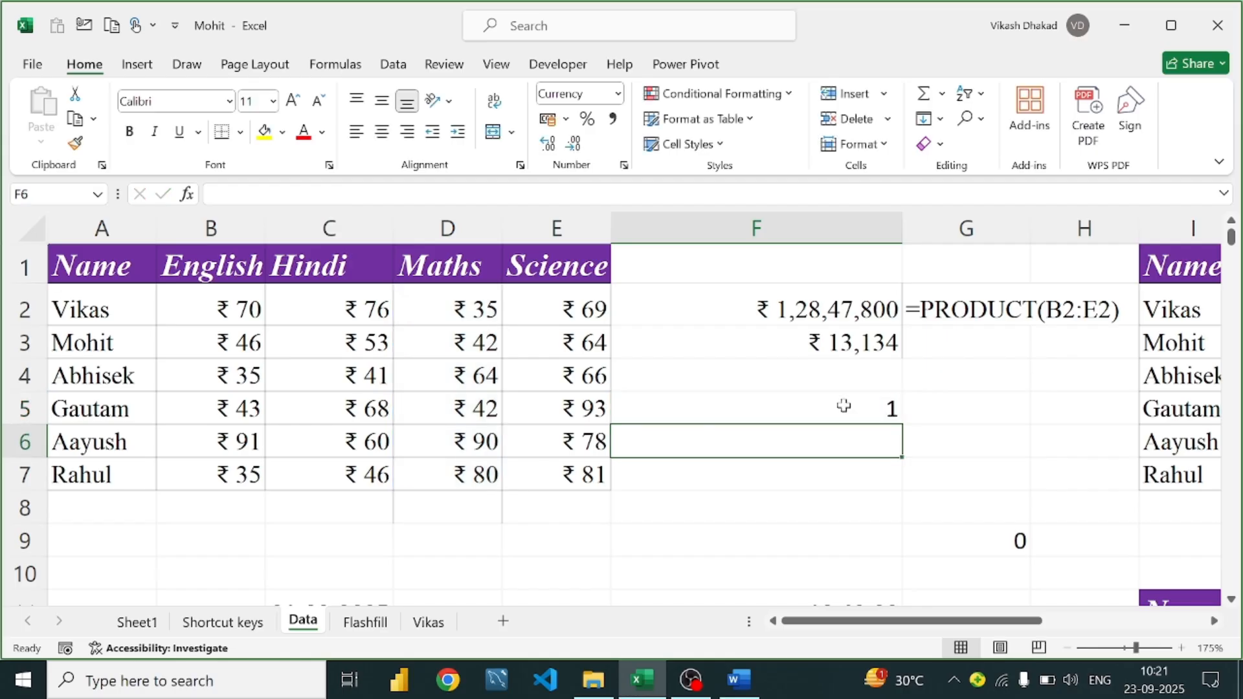
{"action": "double_click", "coordinate": [854, 406]}
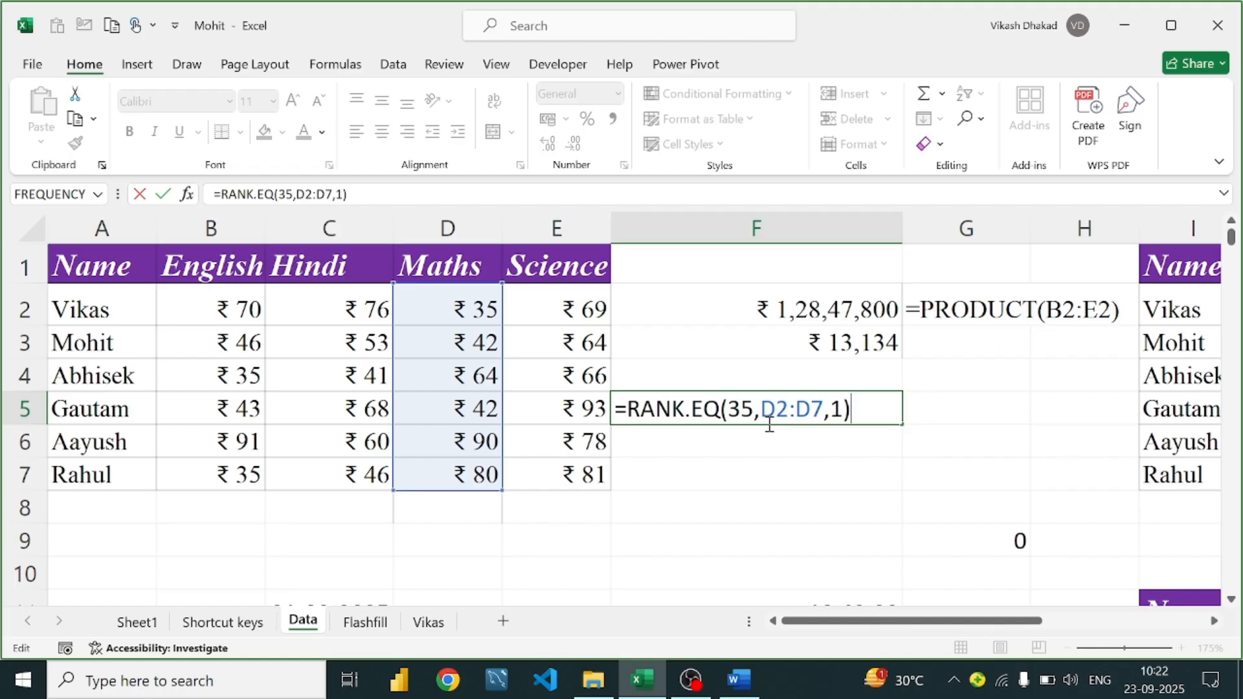
Commit =RANK.EQ(35,D2:D7,1) in F5 so it shows 1, then bring up the Word guide
{"action": "left_click", "coordinate": [974, 422]}
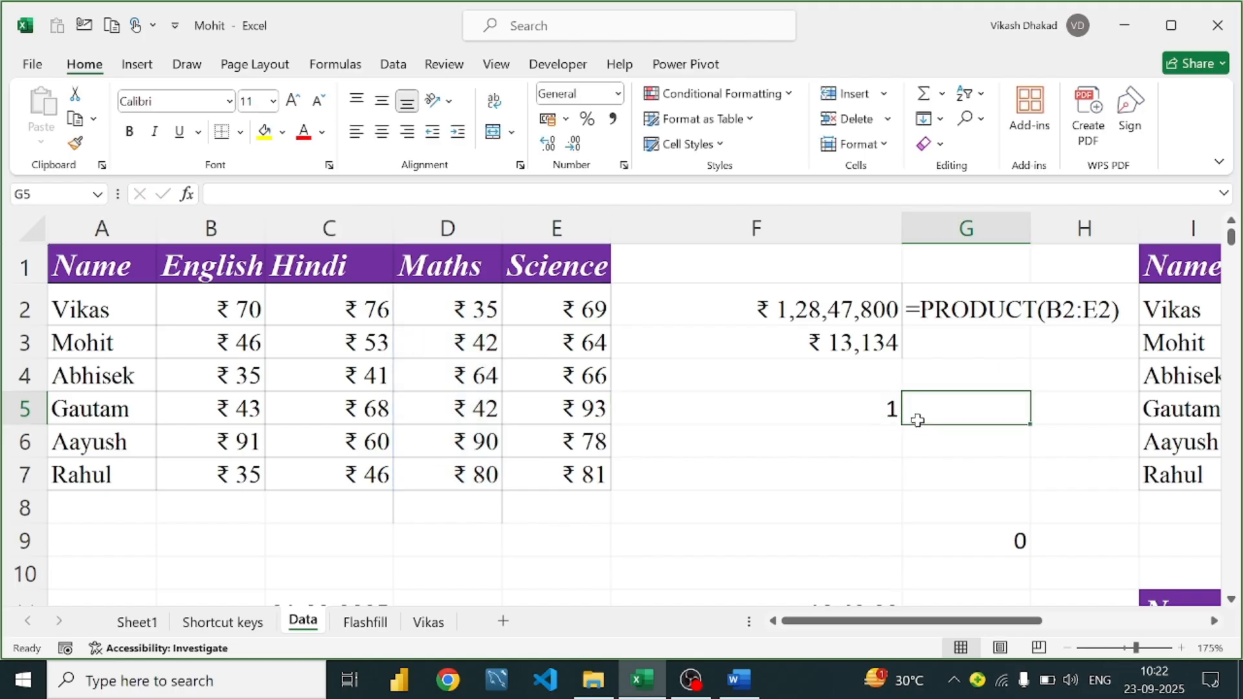
{"action": "left_click", "coordinate": [747, 668]}
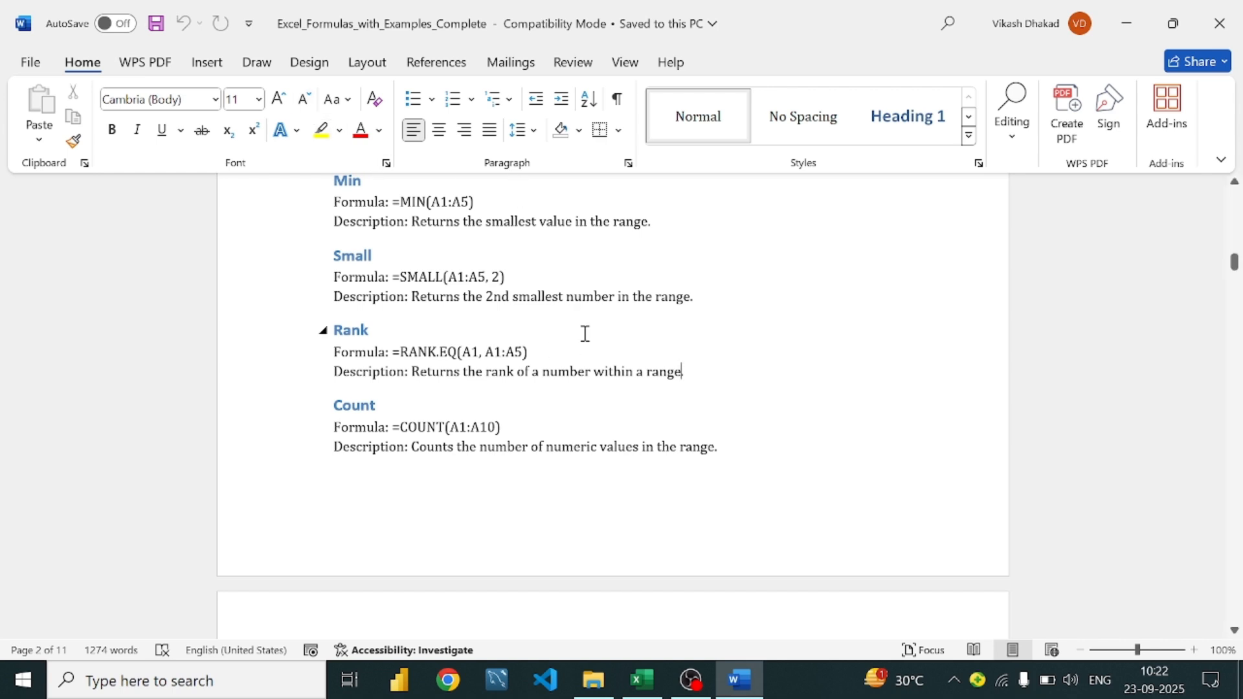
Scroll the Word guide down to the Counta section and mark its description line
{"action": "scroll", "coordinate": [434, 337], "scroll_direction": "down", "scroll_amount": 3}
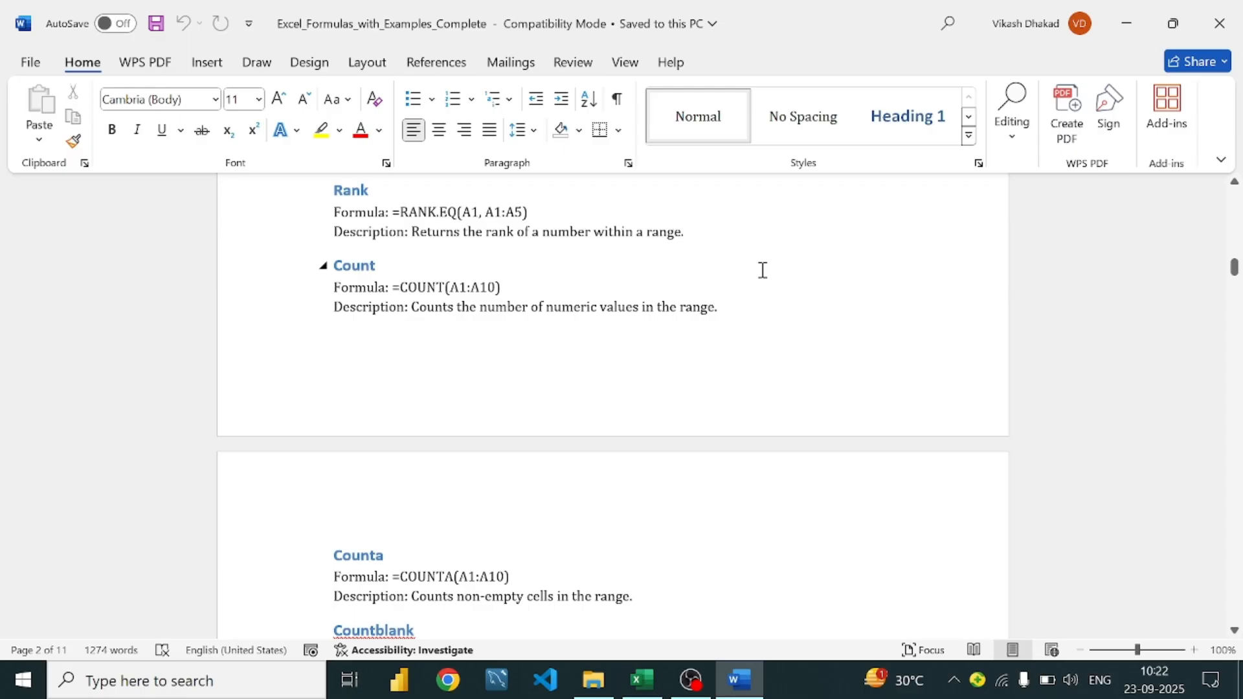
{"action": "scroll", "coordinate": [763, 270], "scroll_direction": "down", "scroll_amount": 4}
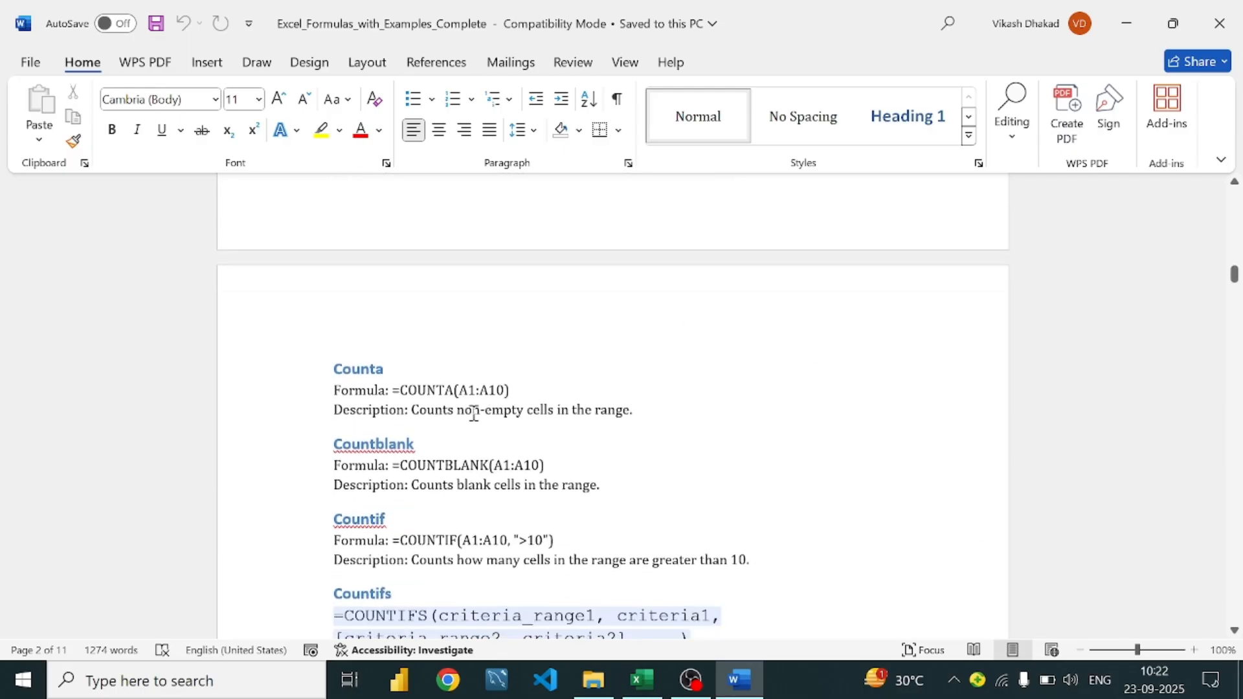
{"action": "left_click", "coordinate": [638, 413]}
In Excel, leave E8 blank and enter 90 in E9 and 89 in E10
{"action": "left_click", "coordinate": [640, 680]}
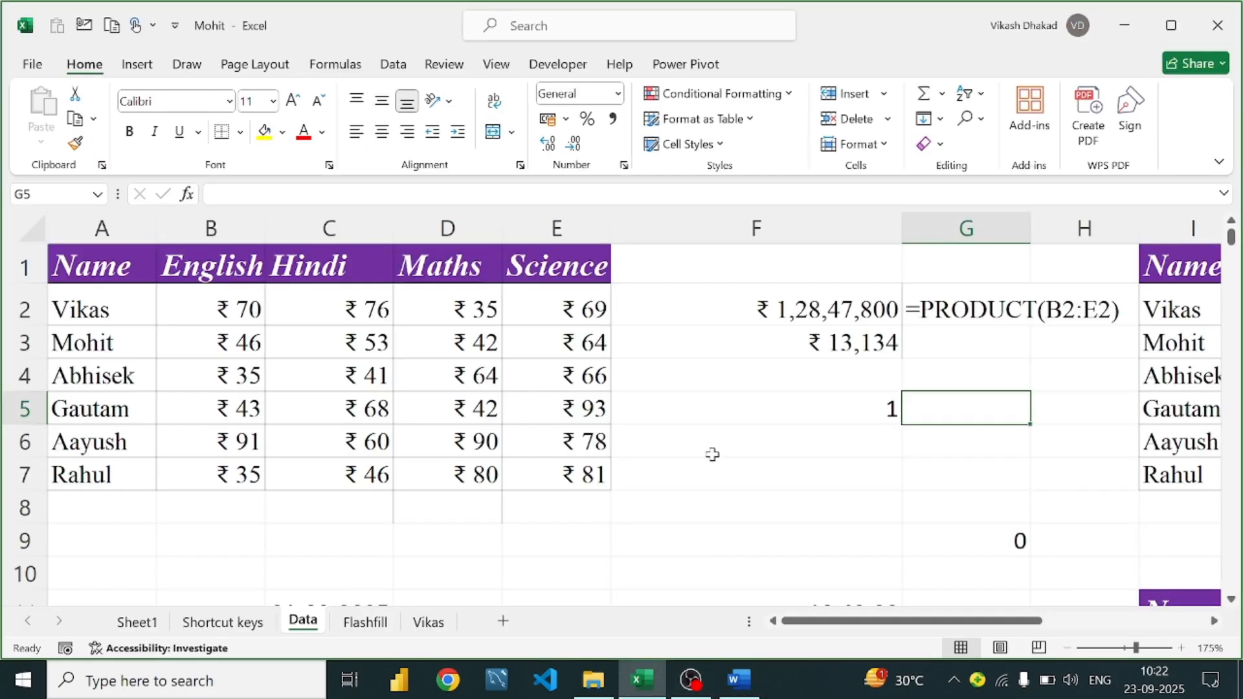
{"action": "scroll", "coordinate": [494, 446], "scroll_direction": "down", "scroll_amount": 3}
{"action": "scroll", "coordinate": [305, 461], "scroll_direction": "up", "scroll_amount": 3}
{"action": "left_click", "coordinate": [563, 506]}
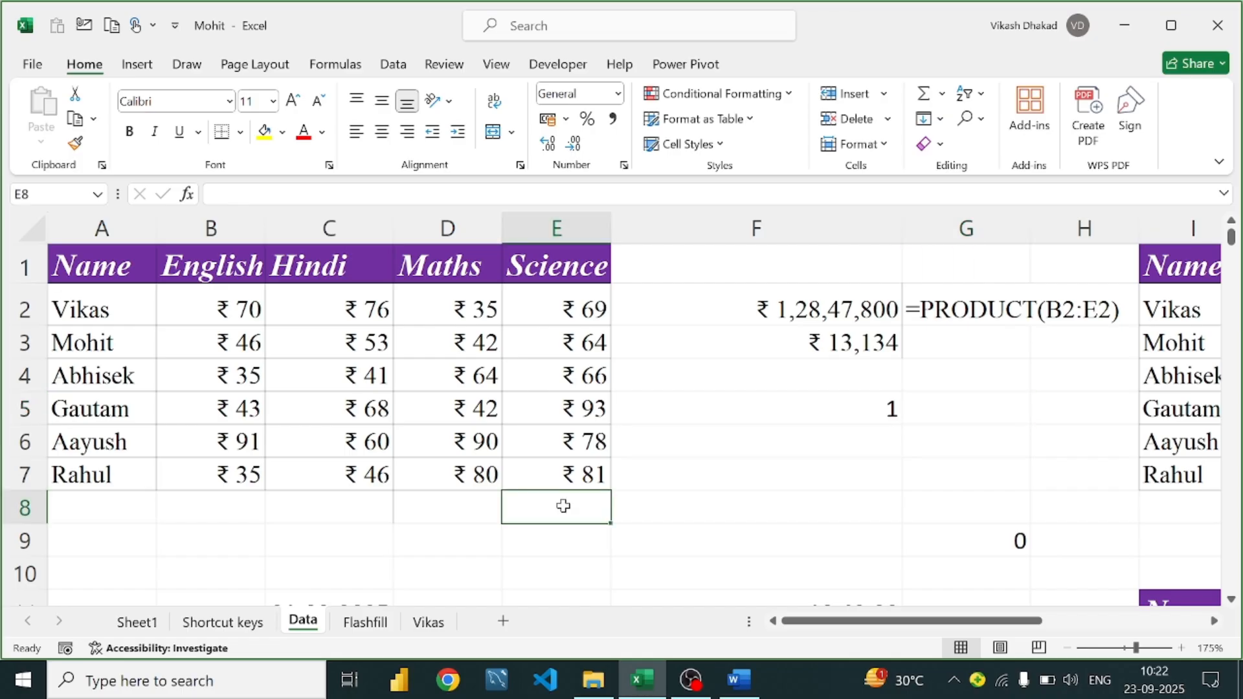
{"action": "type", "text": "v"}
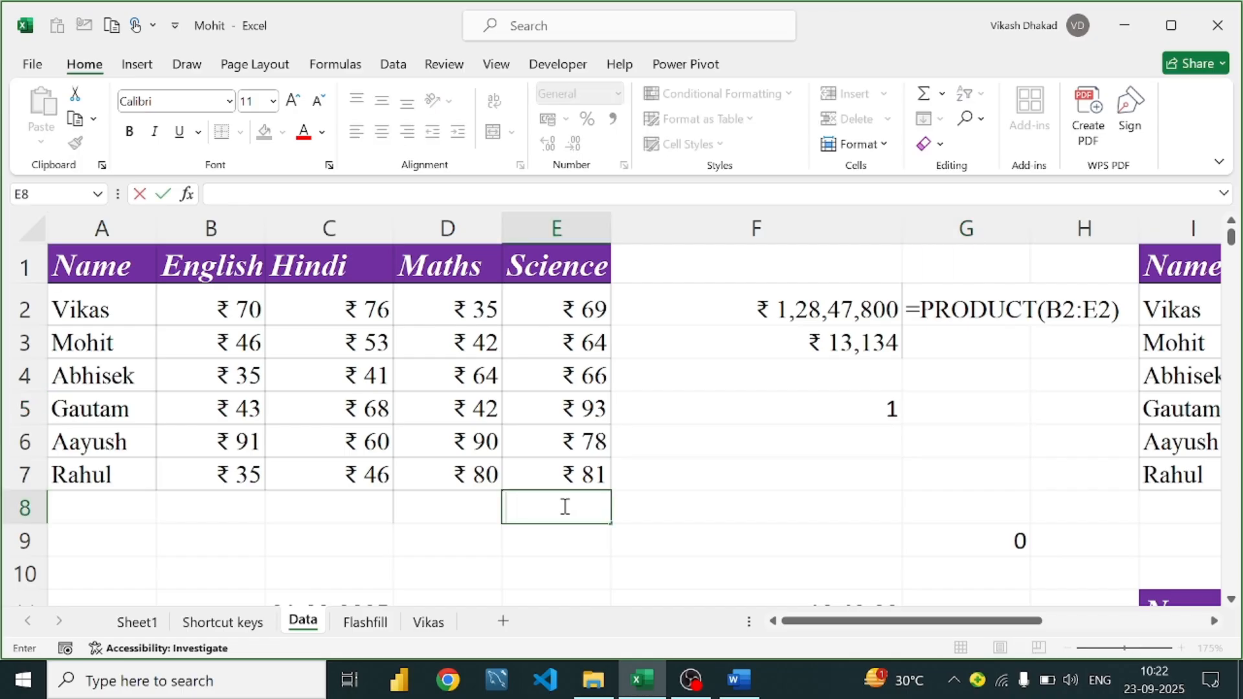
{"action": "key", "text": "Return"}
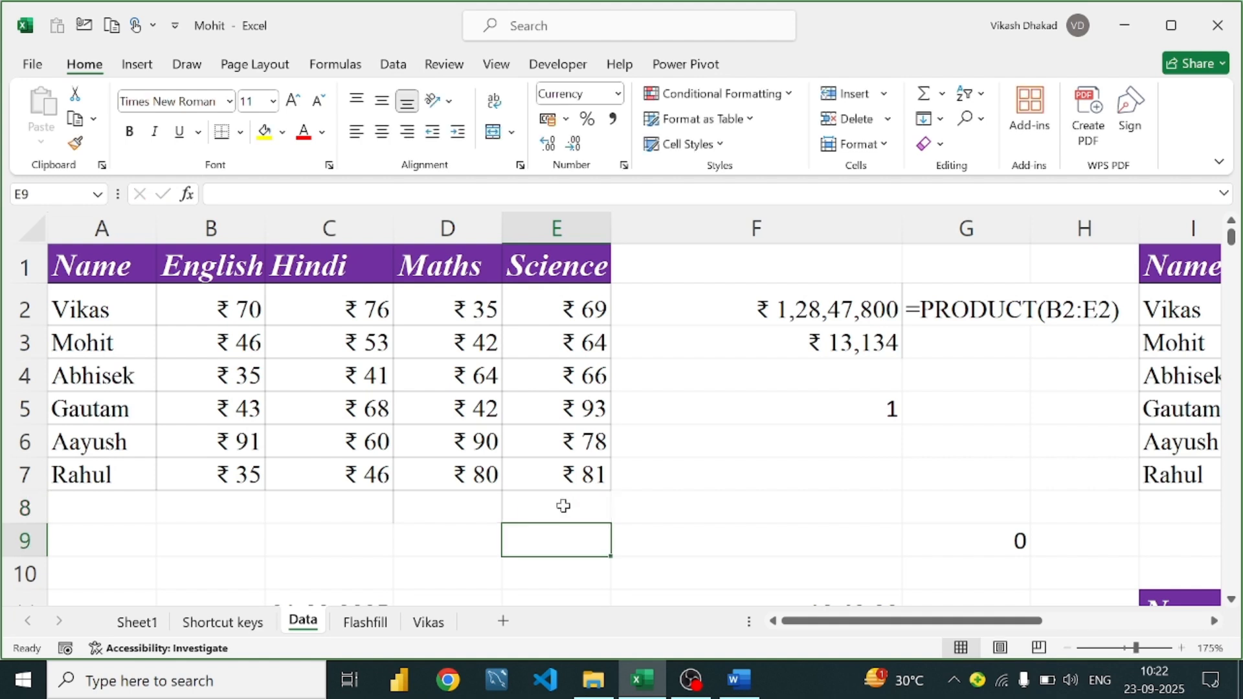
{"action": "type", "text": "90"}
{"action": "key", "text": "Return"}
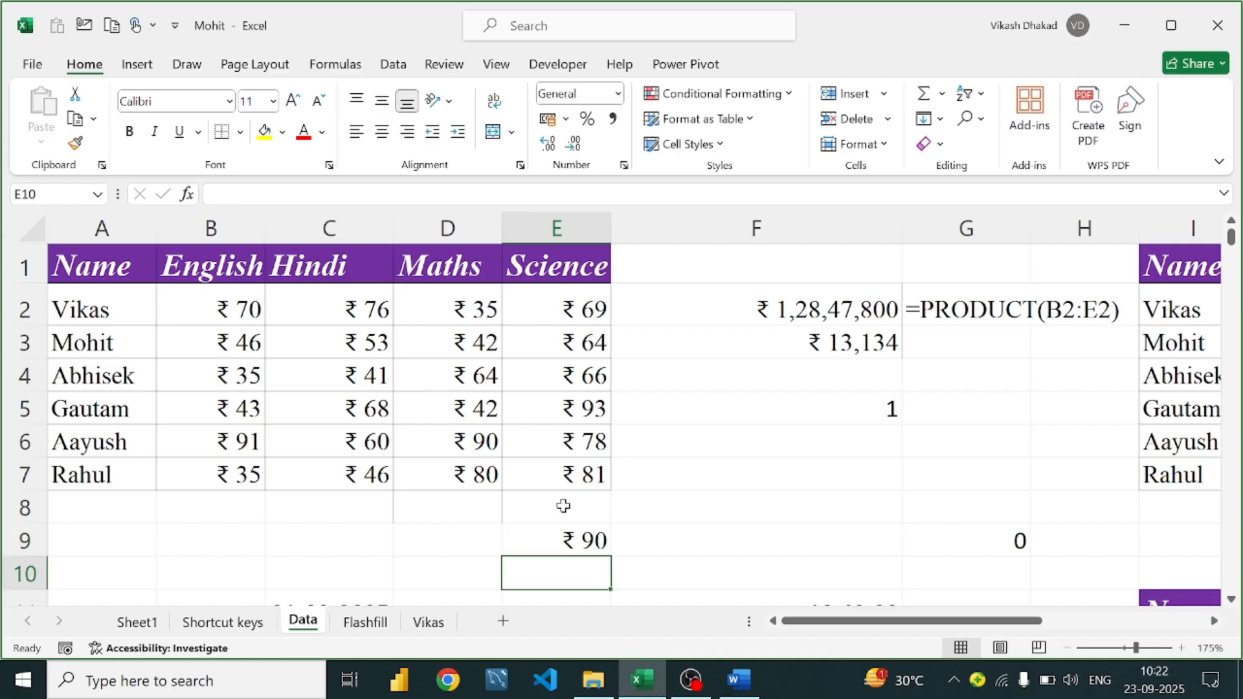
{"action": "type", "text": "89"}
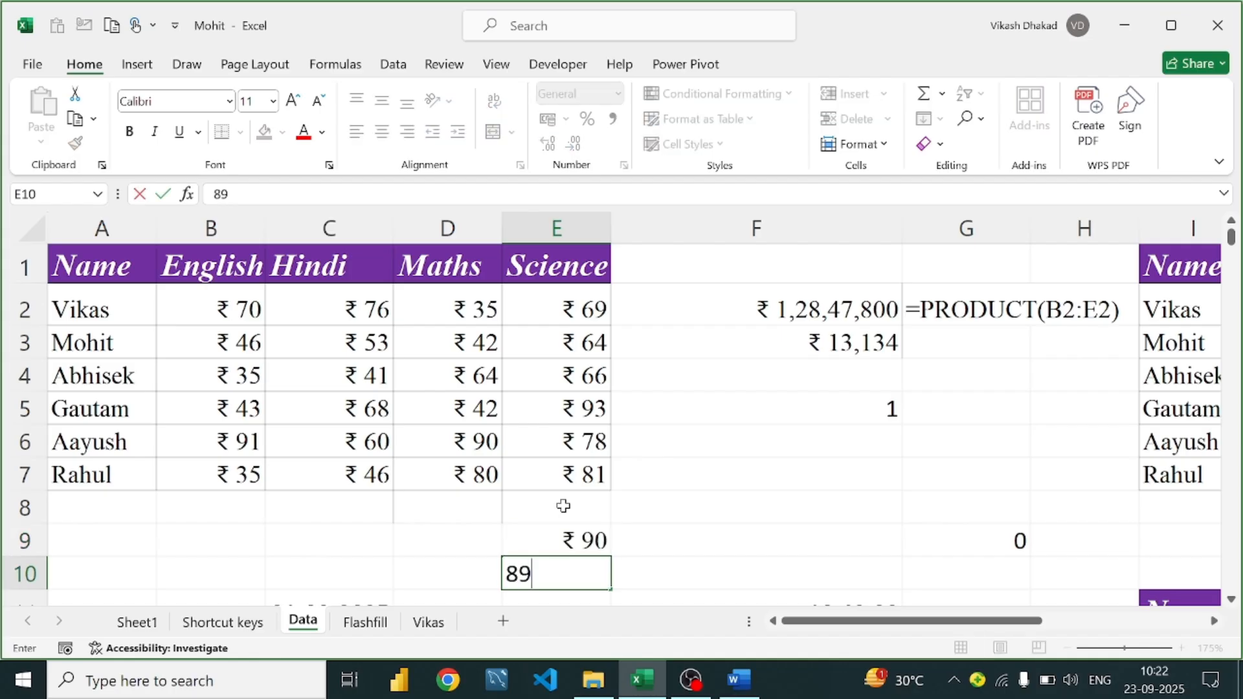
{"action": "key", "text": "Return"}
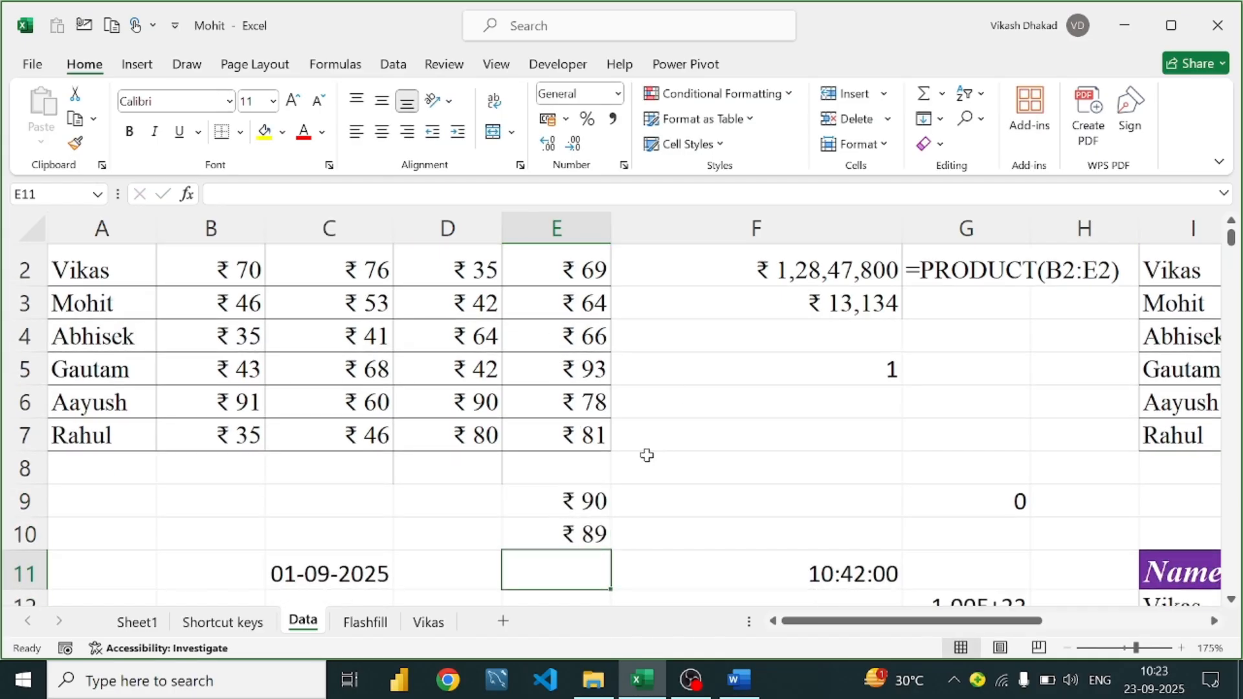
{"action": "scroll", "coordinate": [647, 455], "scroll_direction": "down", "scroll_amount": 2}
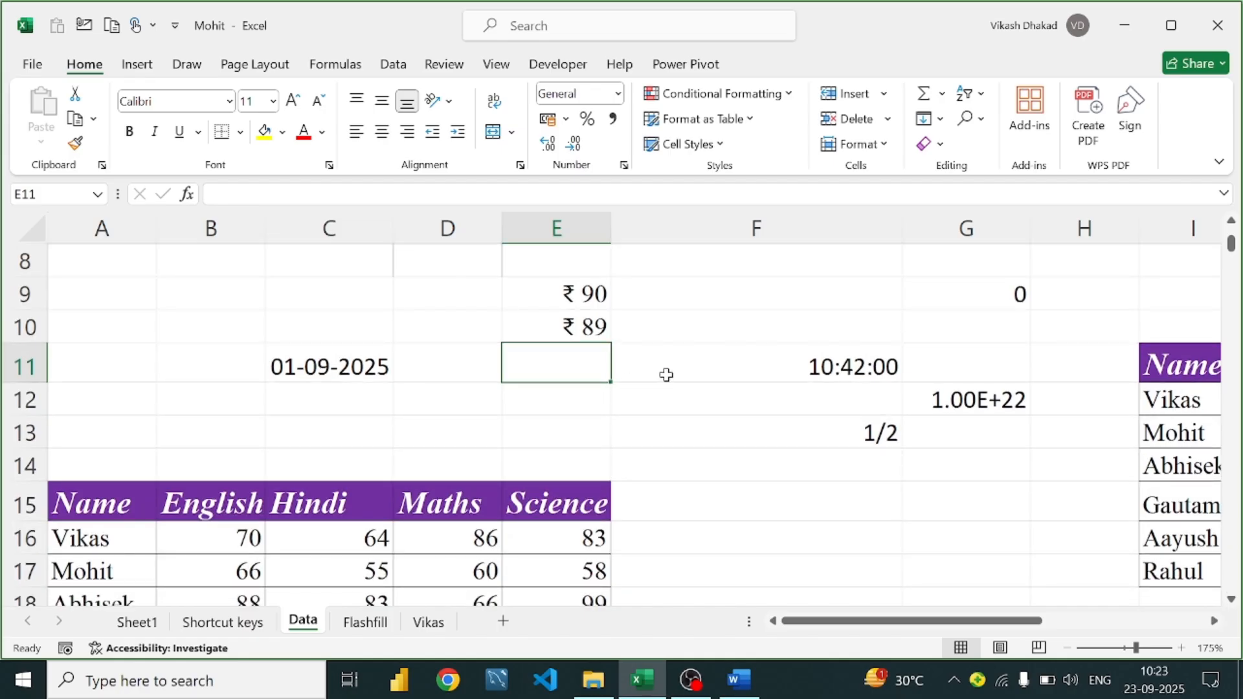
Enter =COUNTA(E2:E10) in E11 to count the Science values, giving 8
{"action": "type", "text": "=c"}
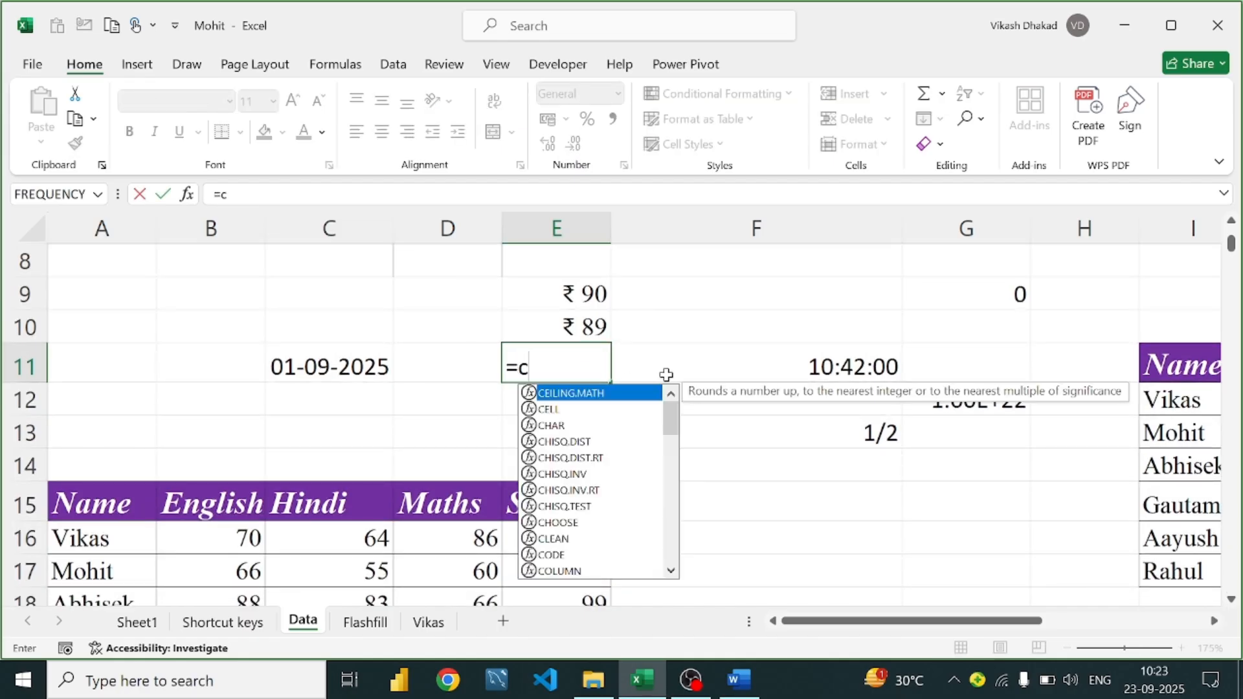
{"action": "type", "text": "ounta"}
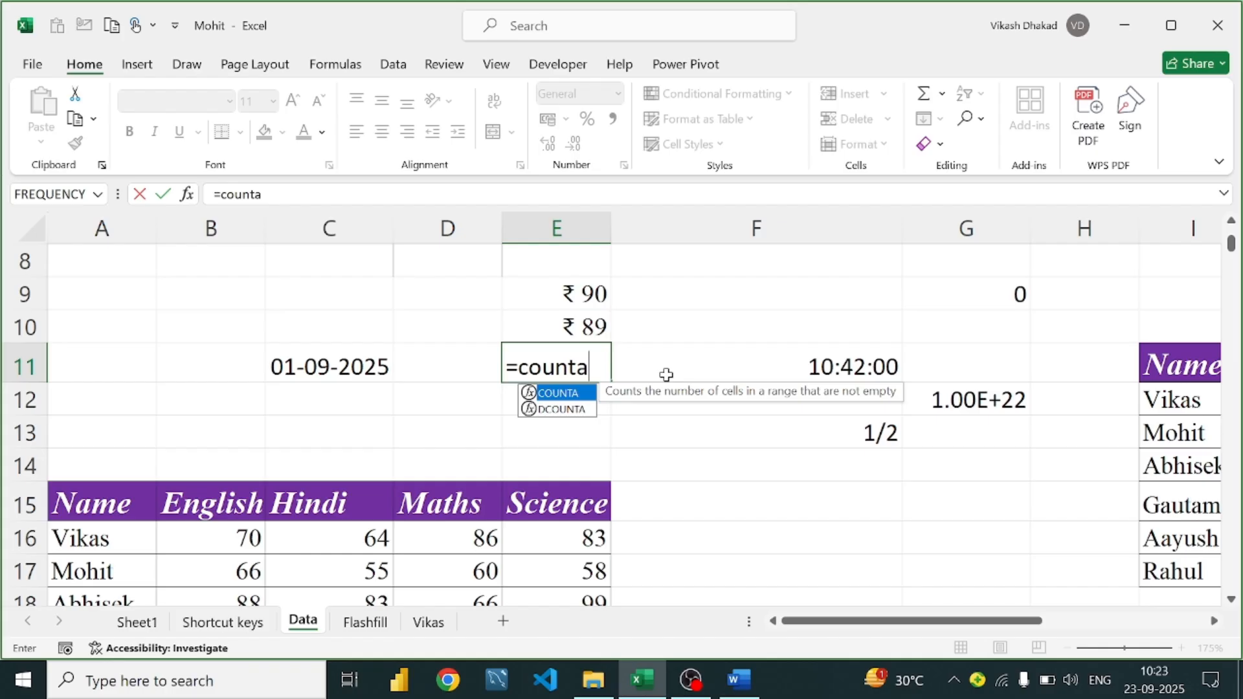
{"action": "key", "text": "Tab"}
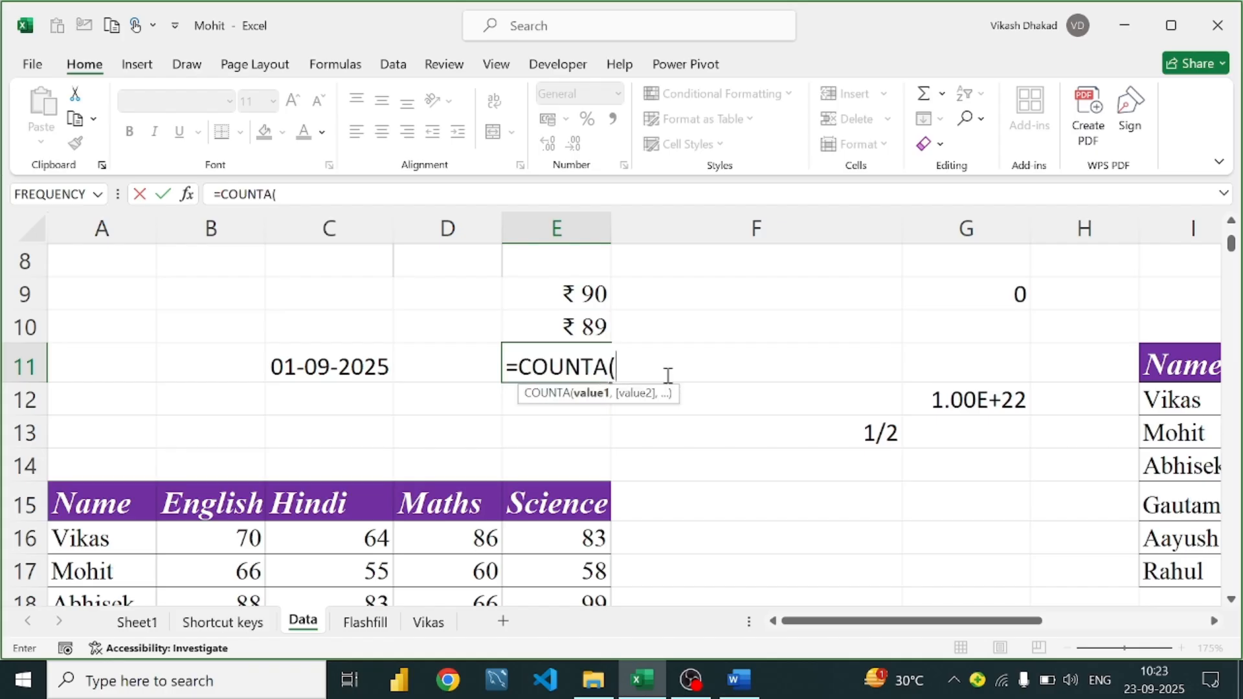
{"action": "scroll", "coordinate": [683, 369], "scroll_direction": "up", "scroll_amount": 3}
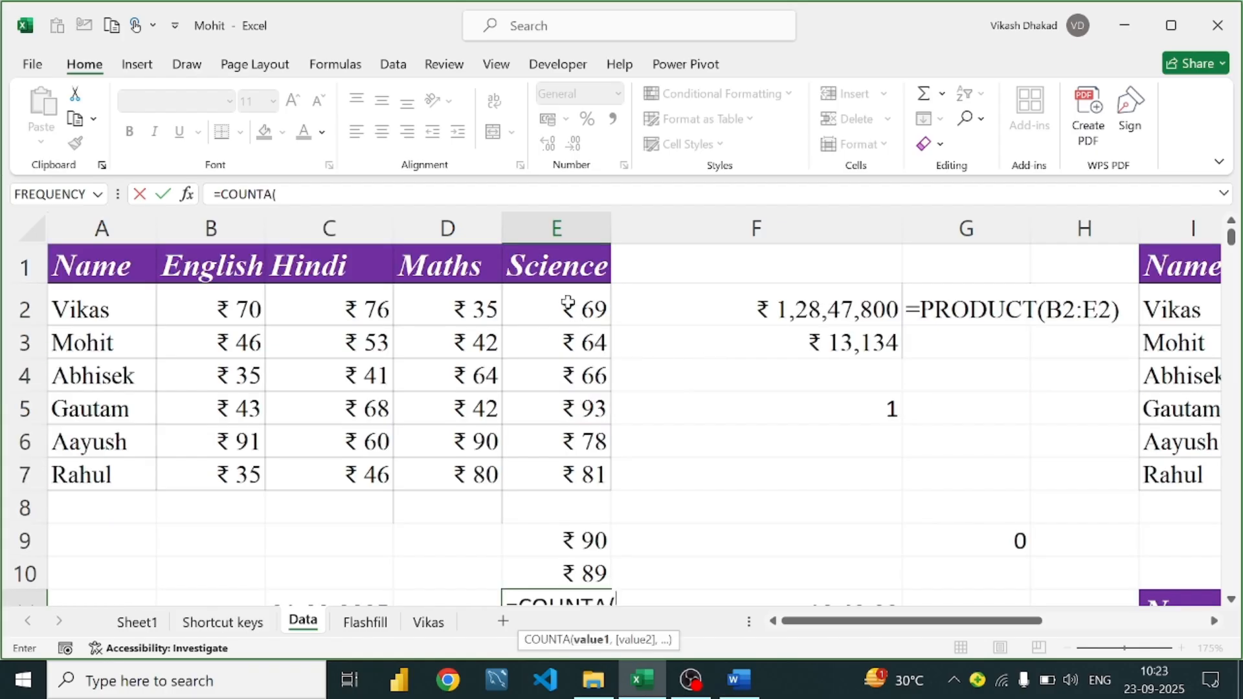
{"action": "left_click_drag", "start_coordinate": [568, 305], "coordinate": [571, 572]}
{"action": "scroll", "coordinate": [574, 516], "scroll_direction": "down", "scroll_amount": 1}
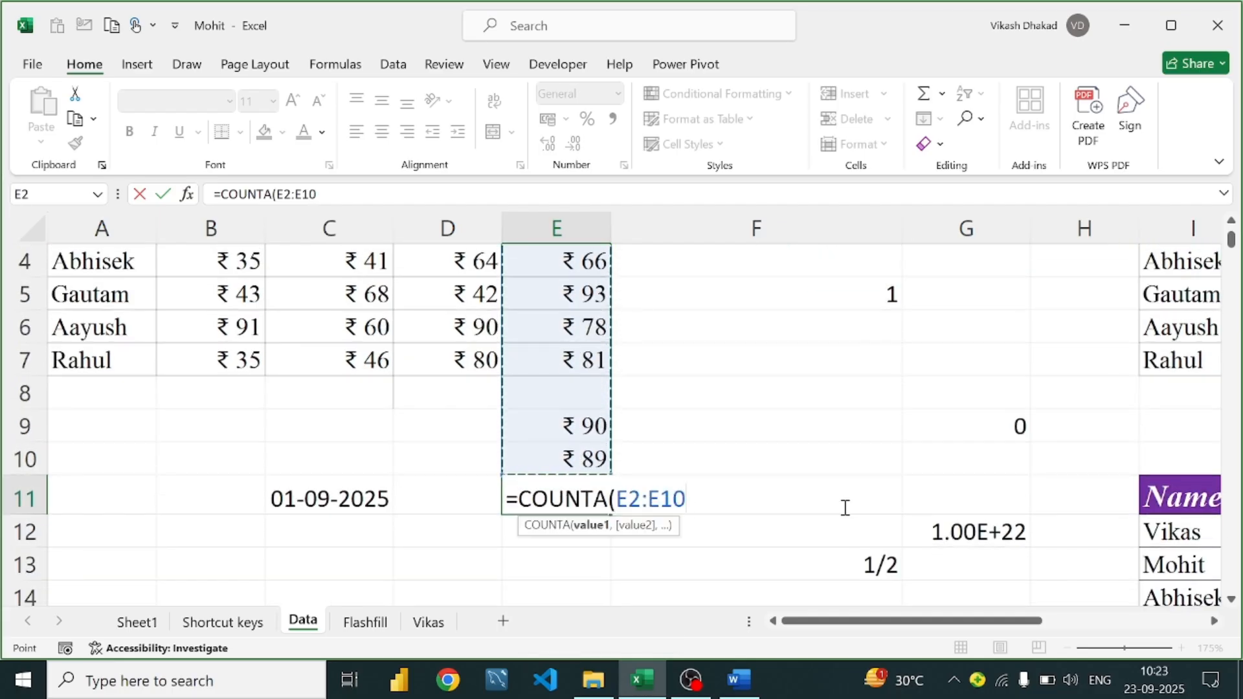
{"action": "type", "text": ")"}
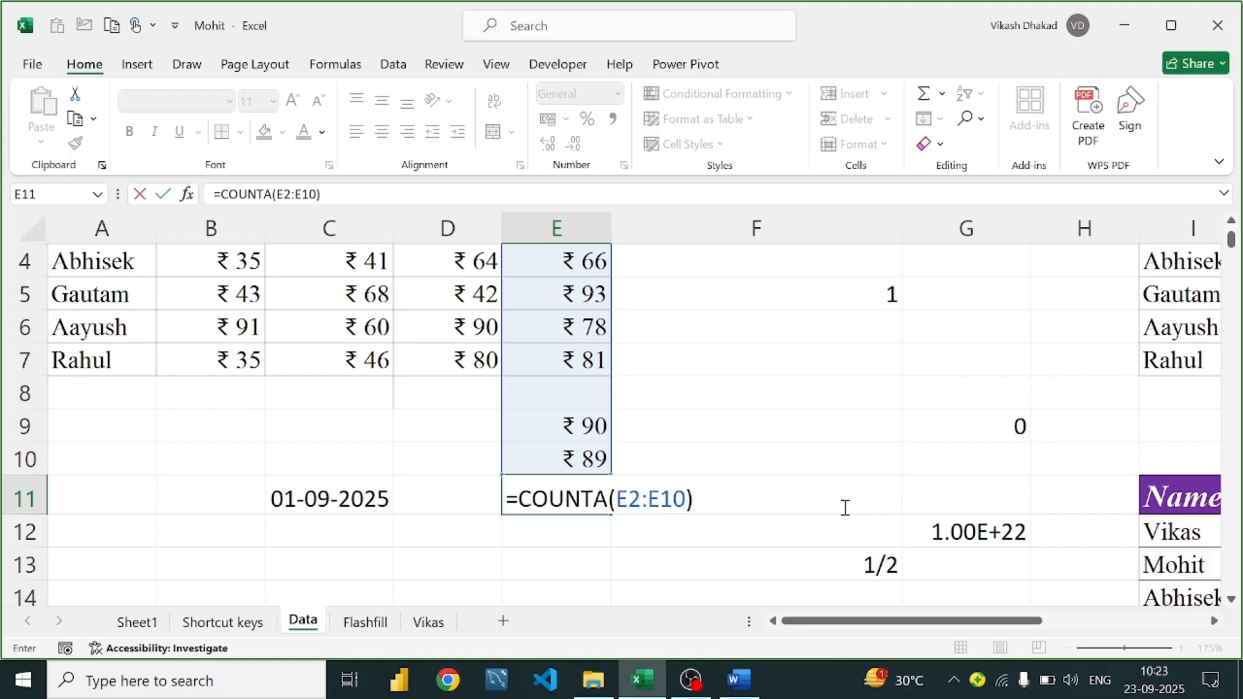
{"action": "key", "text": "Return"}
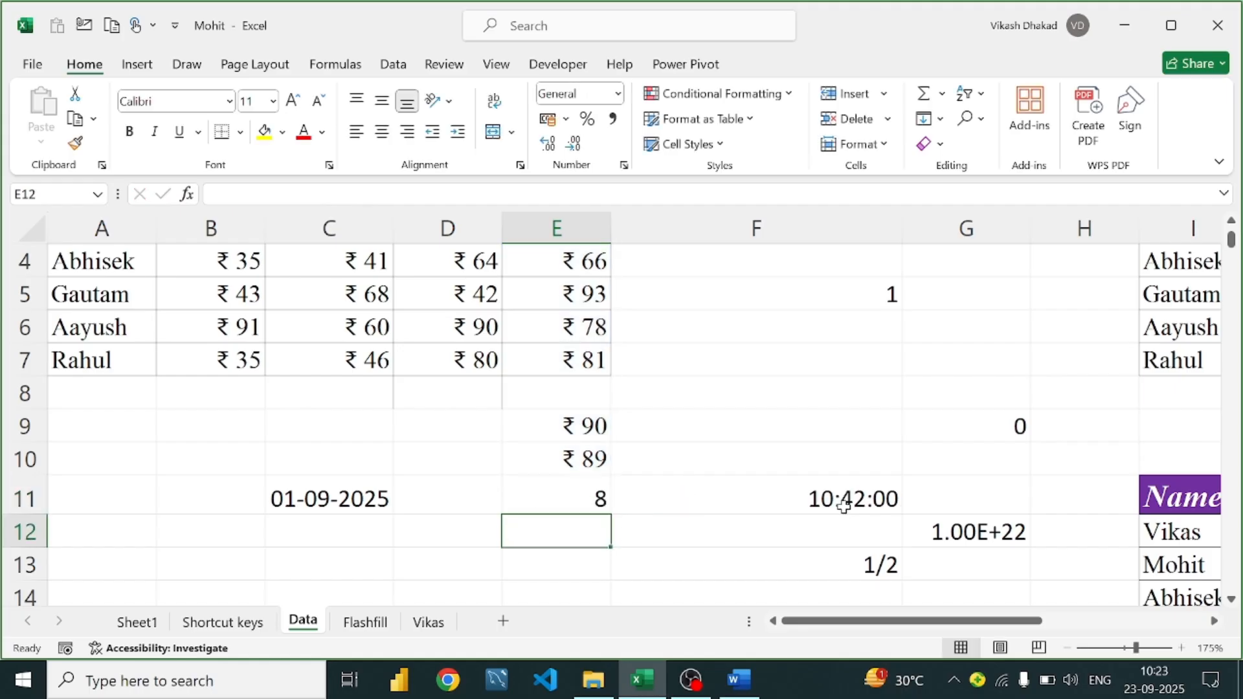
Edit E11 to =COUNT(E2:E10), which also returns 8
{"action": "left_click", "coordinate": [596, 498]}
{"action": "left_click", "coordinate": [577, 386]}
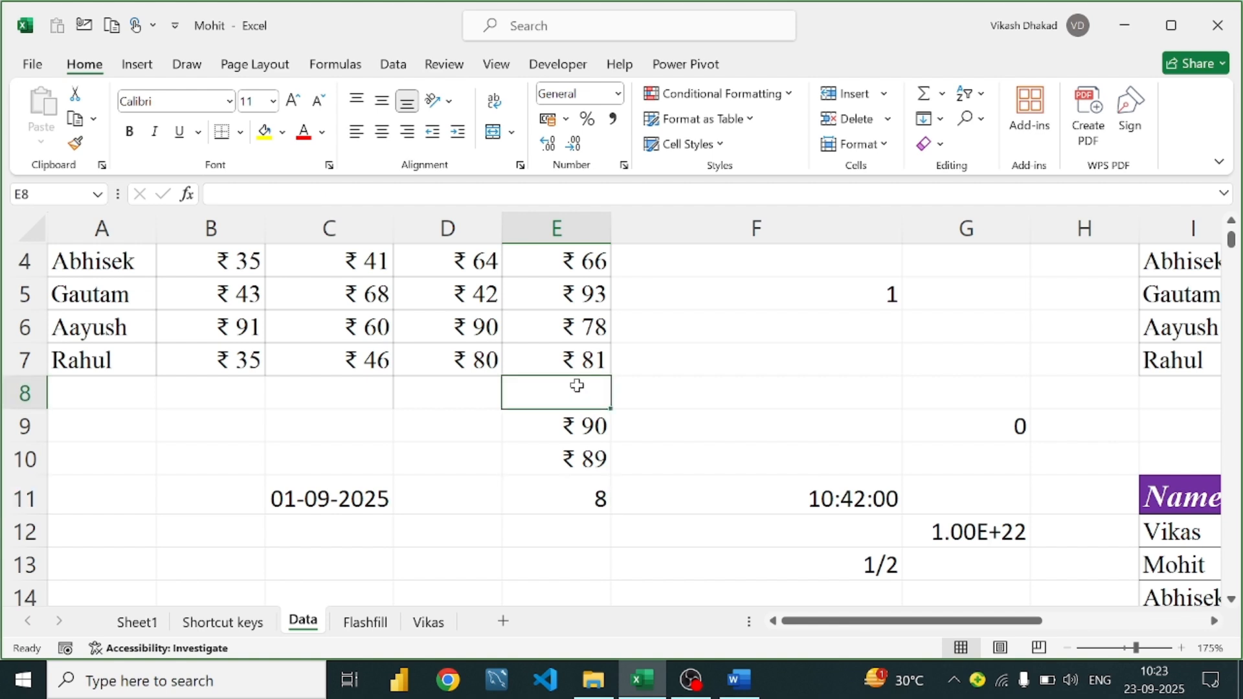
{"action": "double_click", "coordinate": [605, 492]}
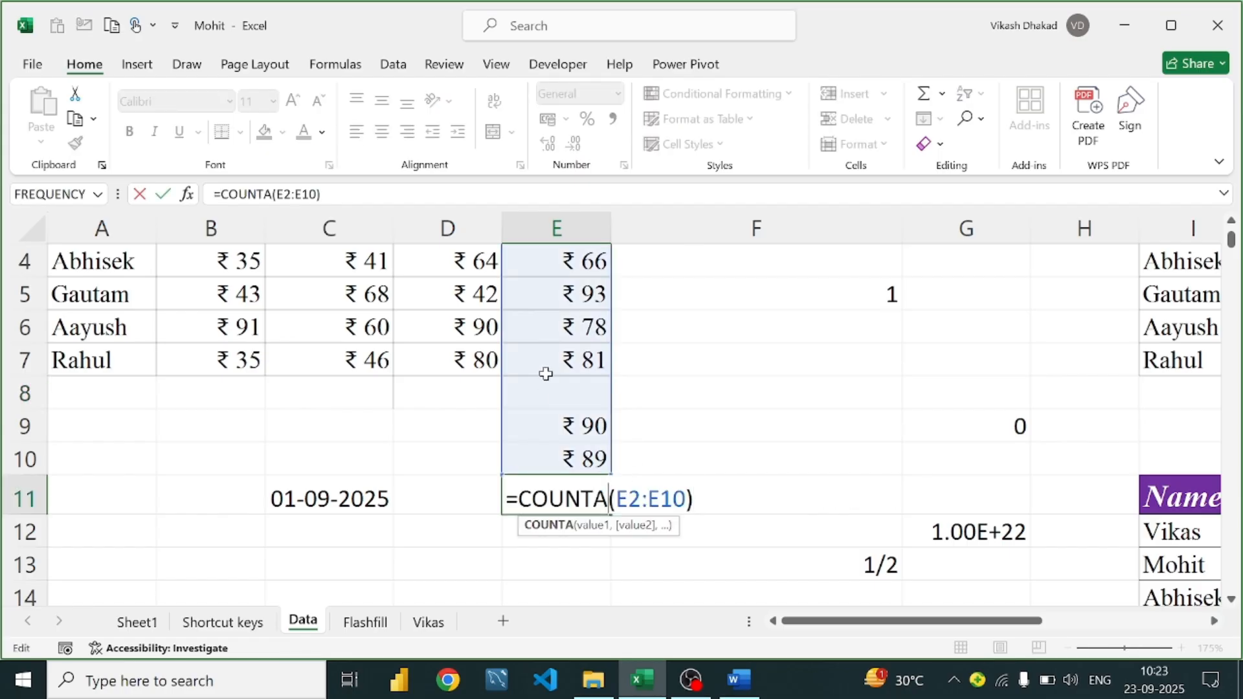
{"action": "left_click", "coordinate": [567, 401]}
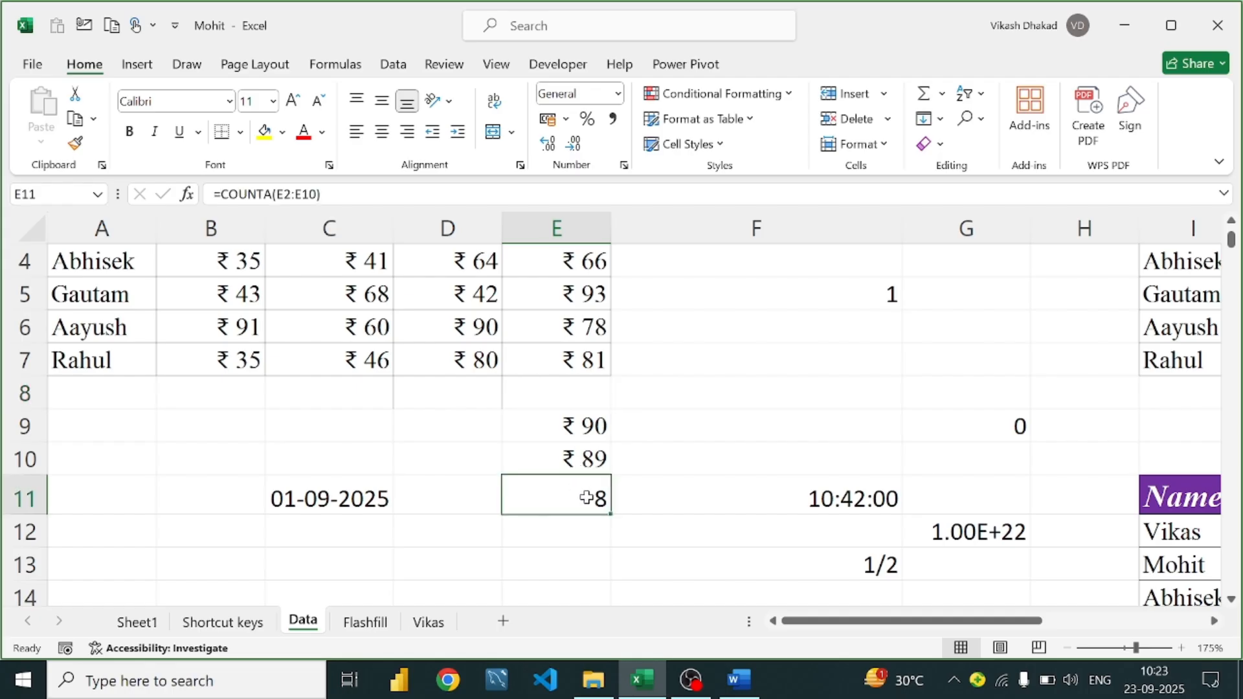
{"action": "double_click", "coordinate": [550, 499]}
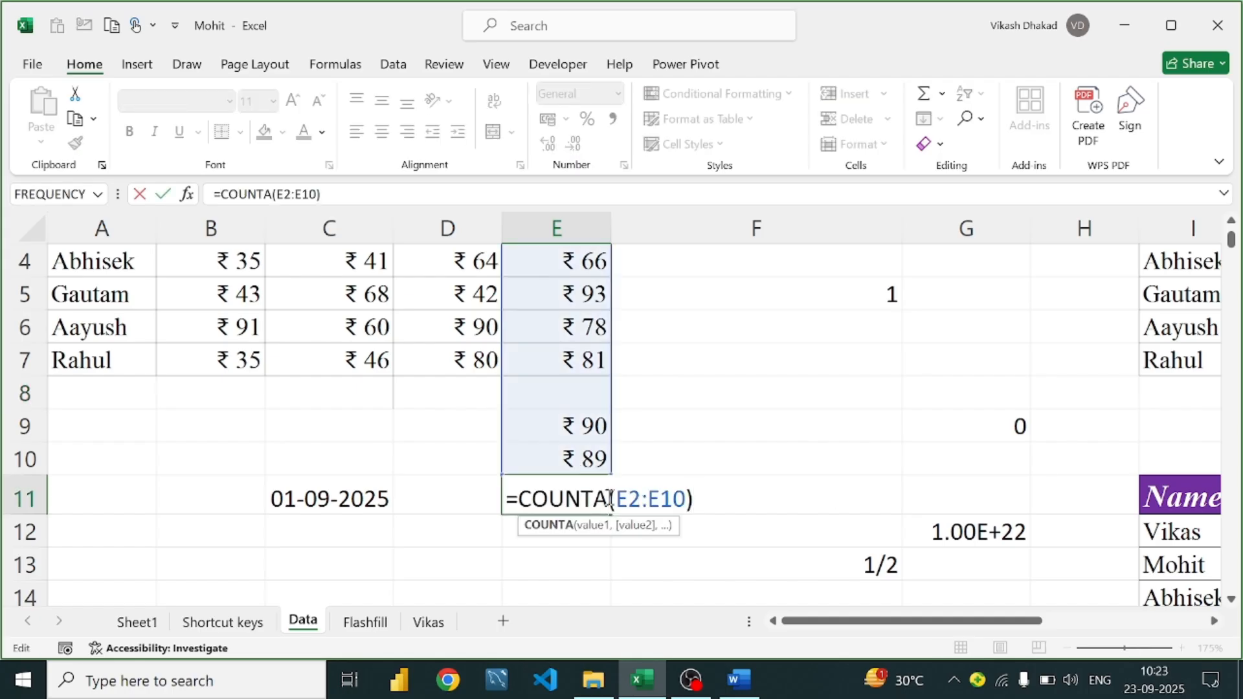
{"action": "key", "text": "BackSpace"}
{"action": "key", "text": "Return"}
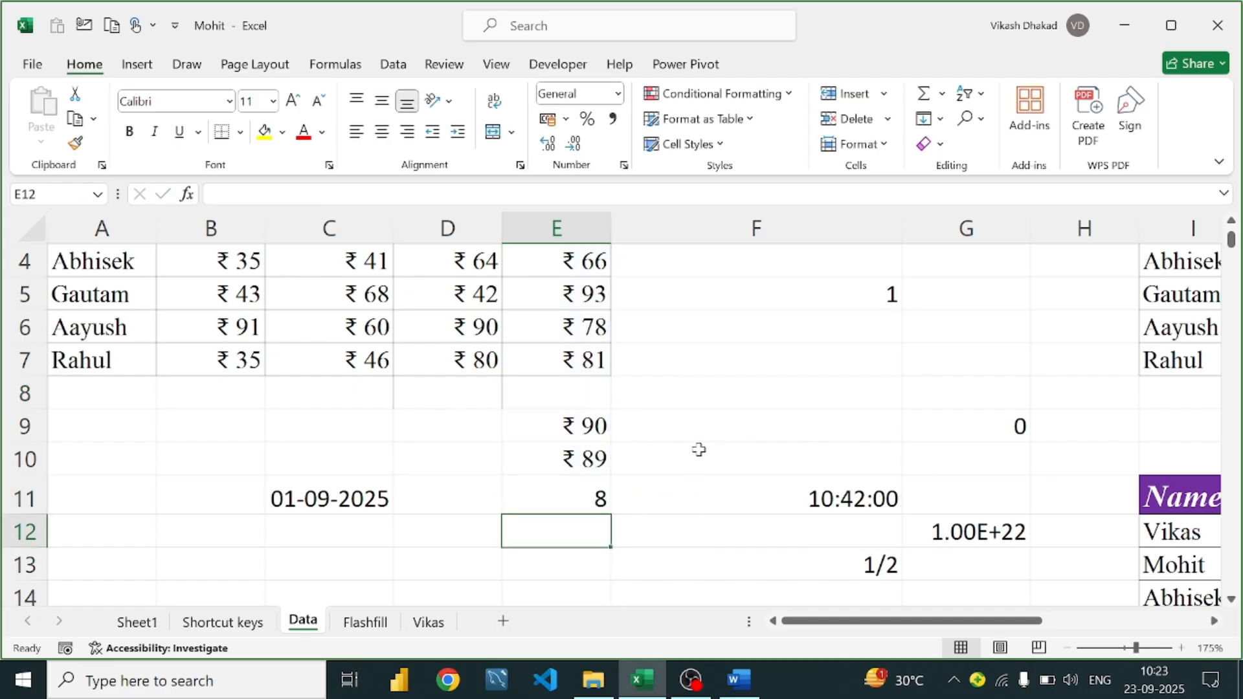
{"action": "left_click", "coordinate": [577, 501]}
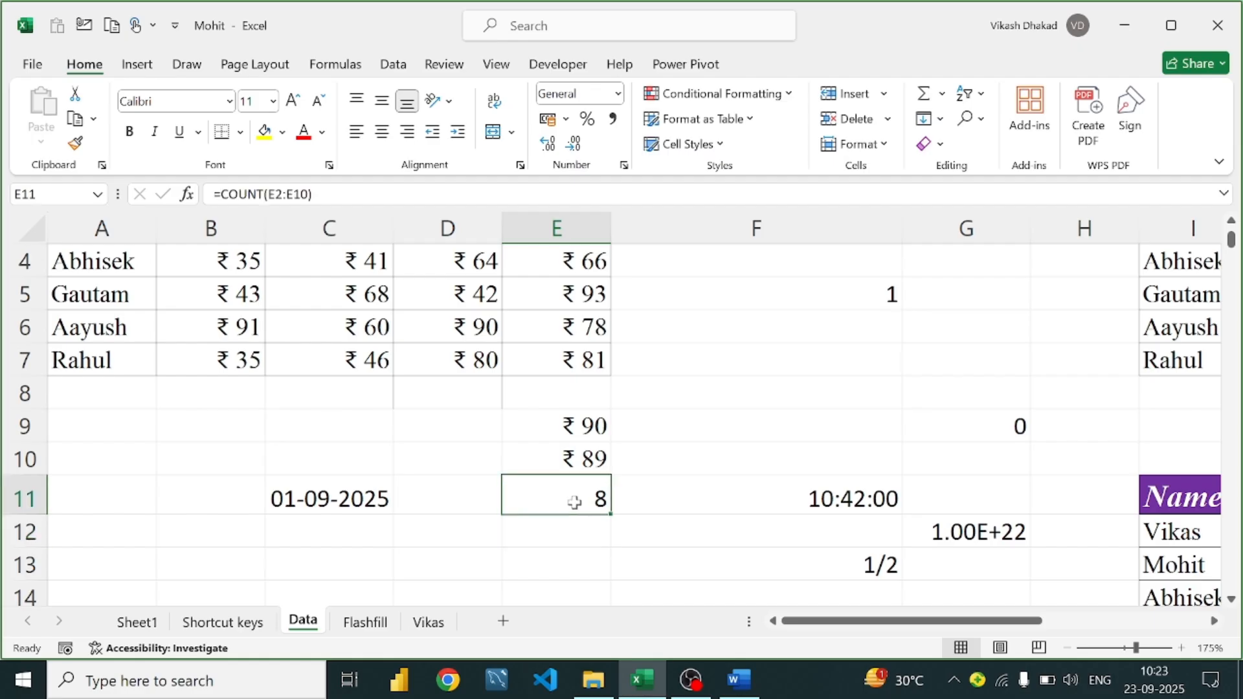
{"action": "scroll", "coordinate": [581, 327], "scroll_direction": "up", "scroll_amount": 1}
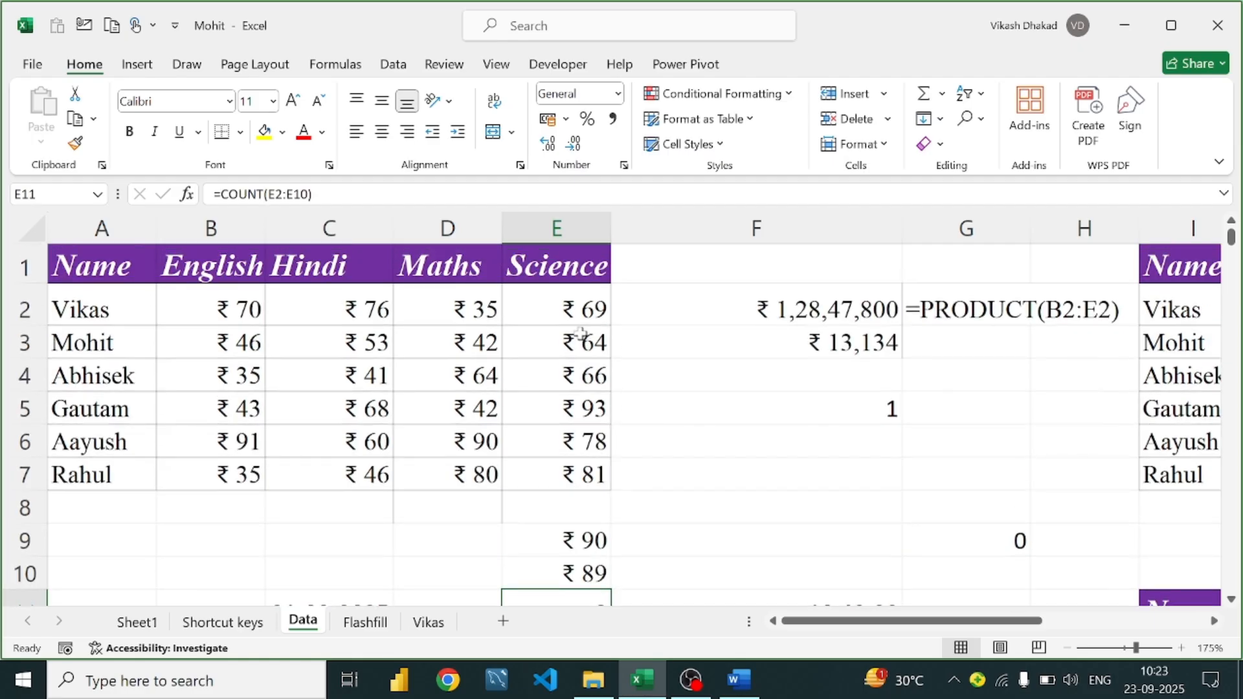
{"action": "scroll", "coordinate": [581, 333], "scroll_direction": "down", "scroll_amount": 3}
{"action": "scroll", "coordinate": [591, 328], "scroll_direction": "up", "scroll_amount": 2}
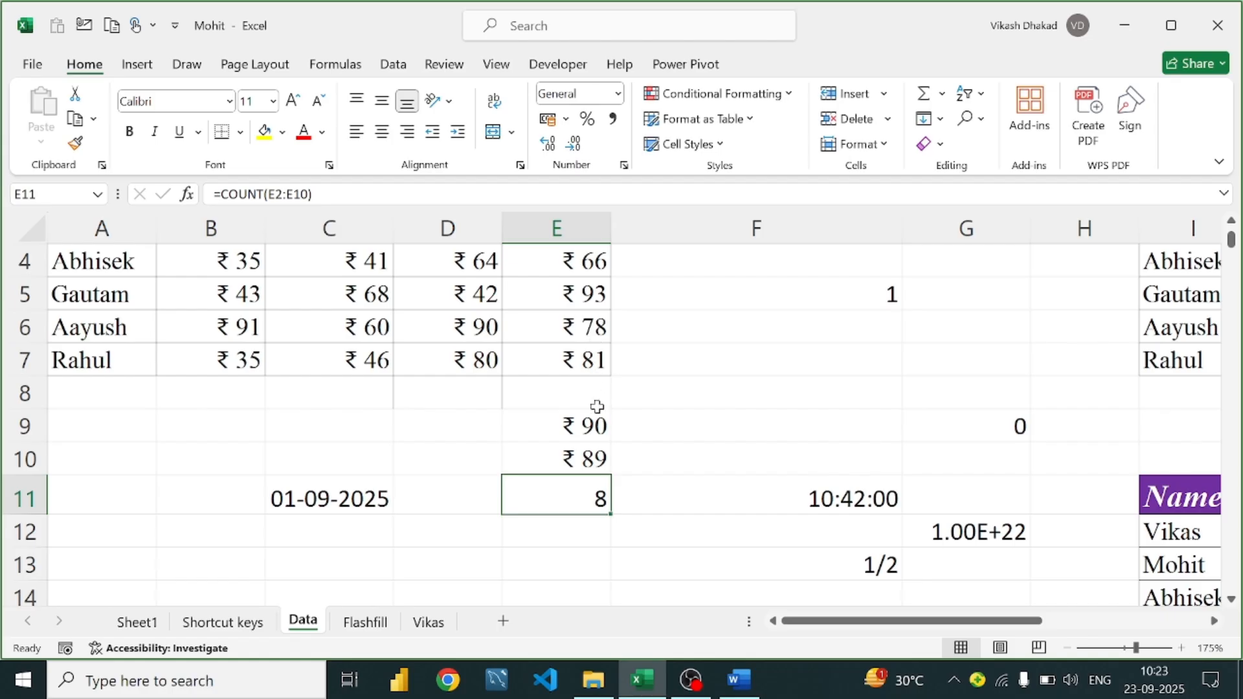
Change E11 to =COUNTBLANK(E2:E10), returning 1 for the empty cell E8
{"action": "double_click", "coordinate": [596, 486]}
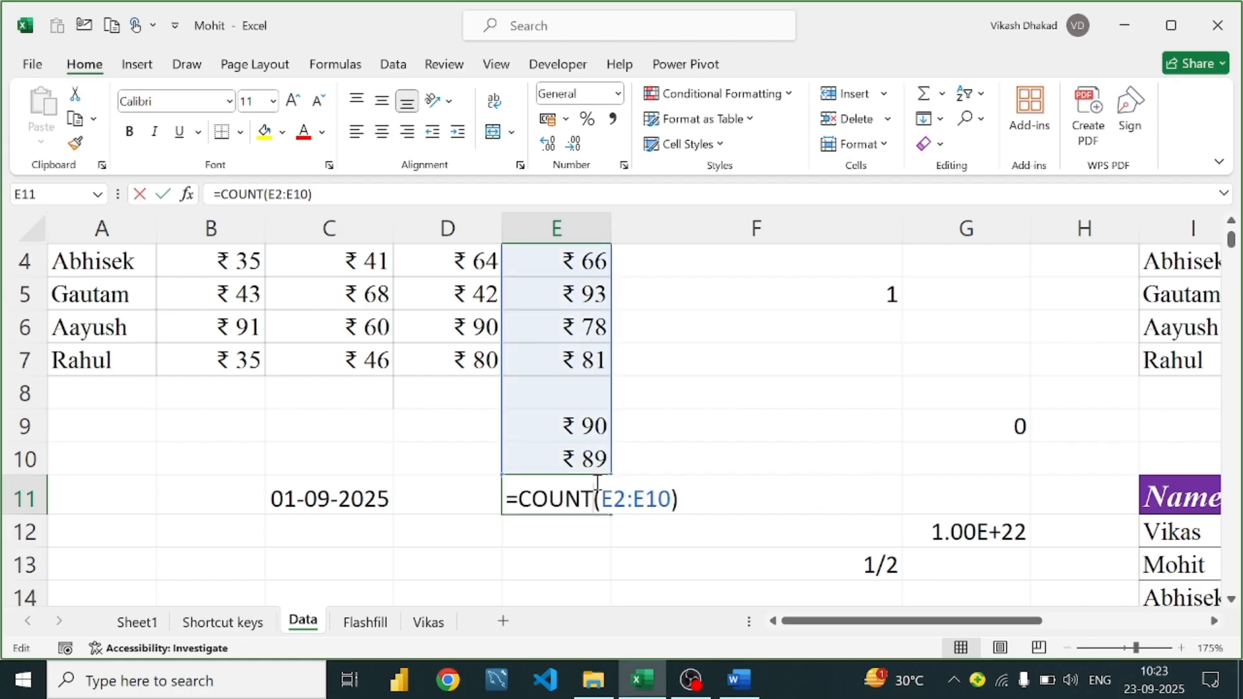
{"action": "type", "text": "b"}
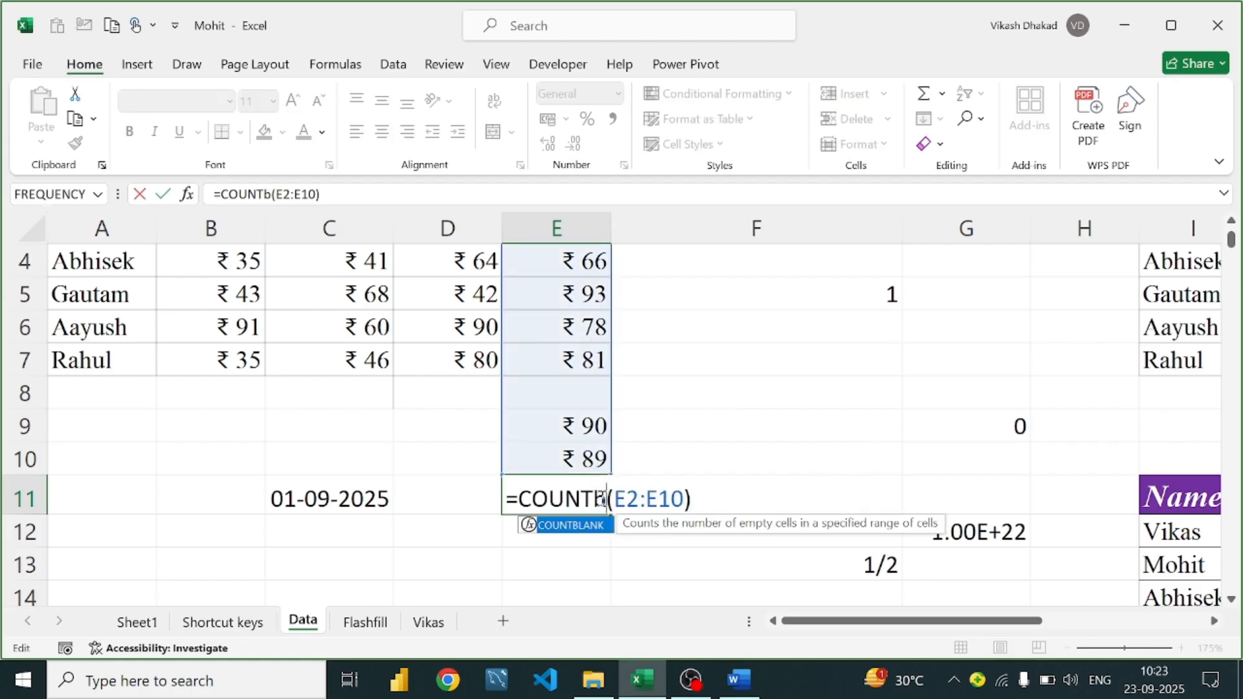
{"action": "key", "text": "Return"}
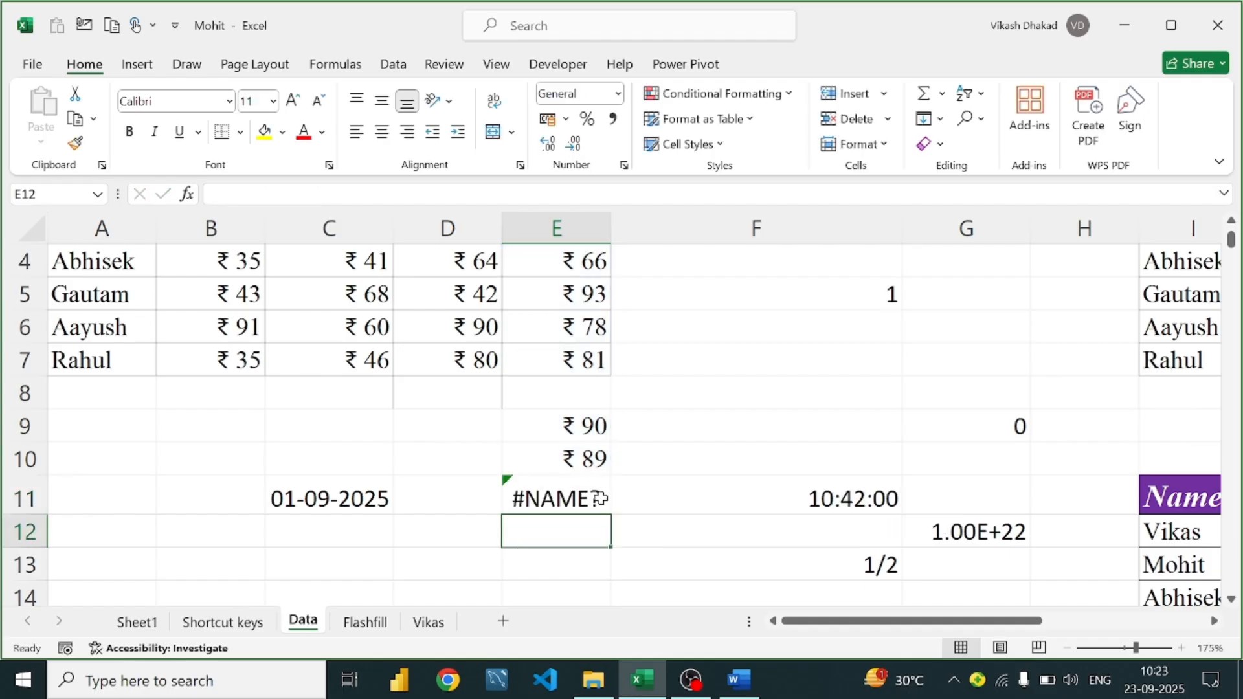
{"action": "double_click", "coordinate": [601, 498]}
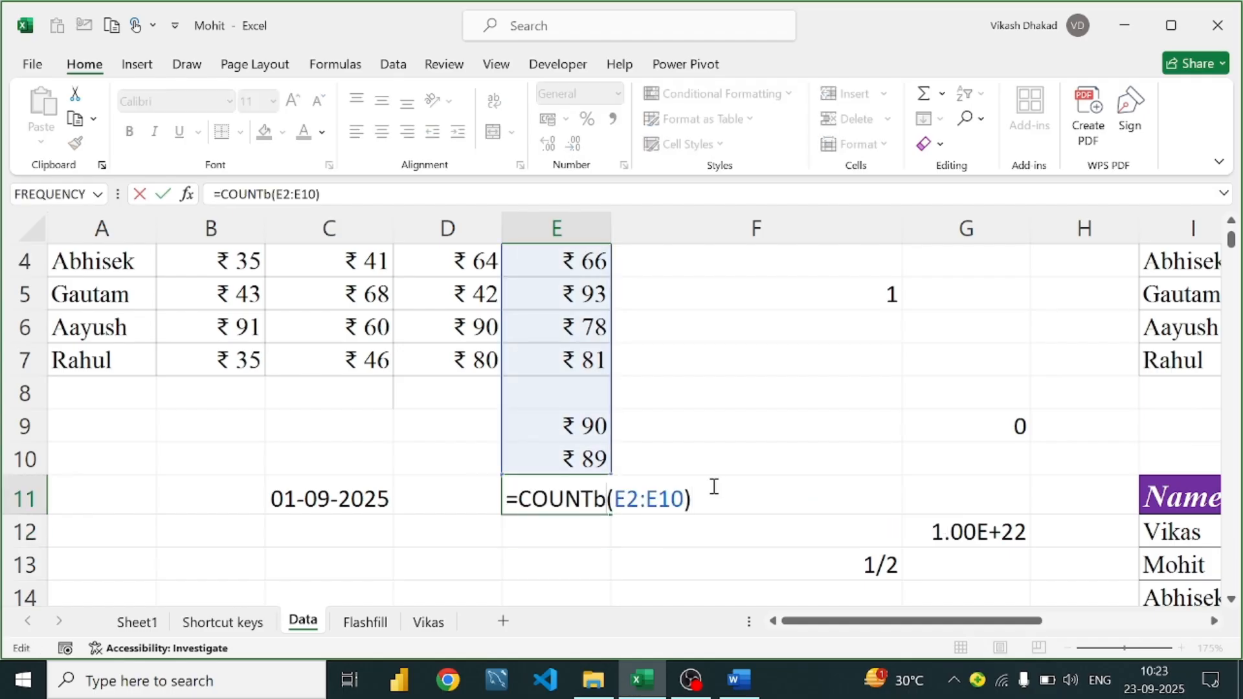
{"action": "type", "text": "la"}
{"action": "key", "text": "Tab"}
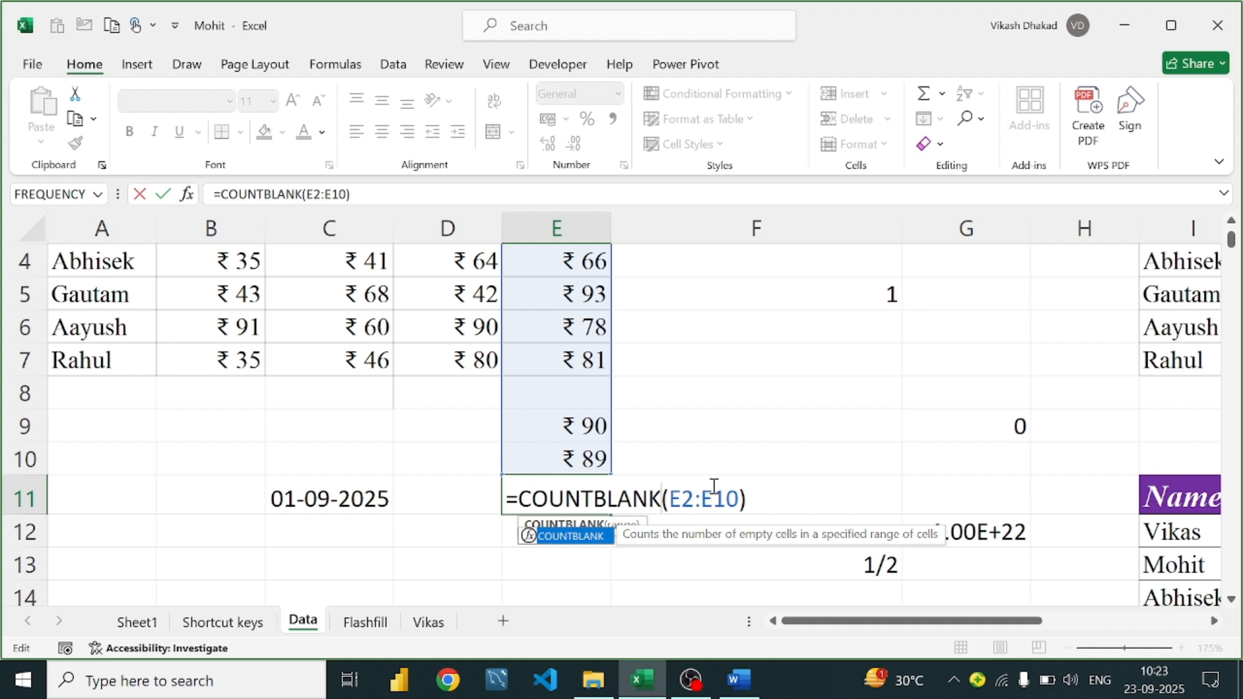
{"action": "key", "text": "Return"}
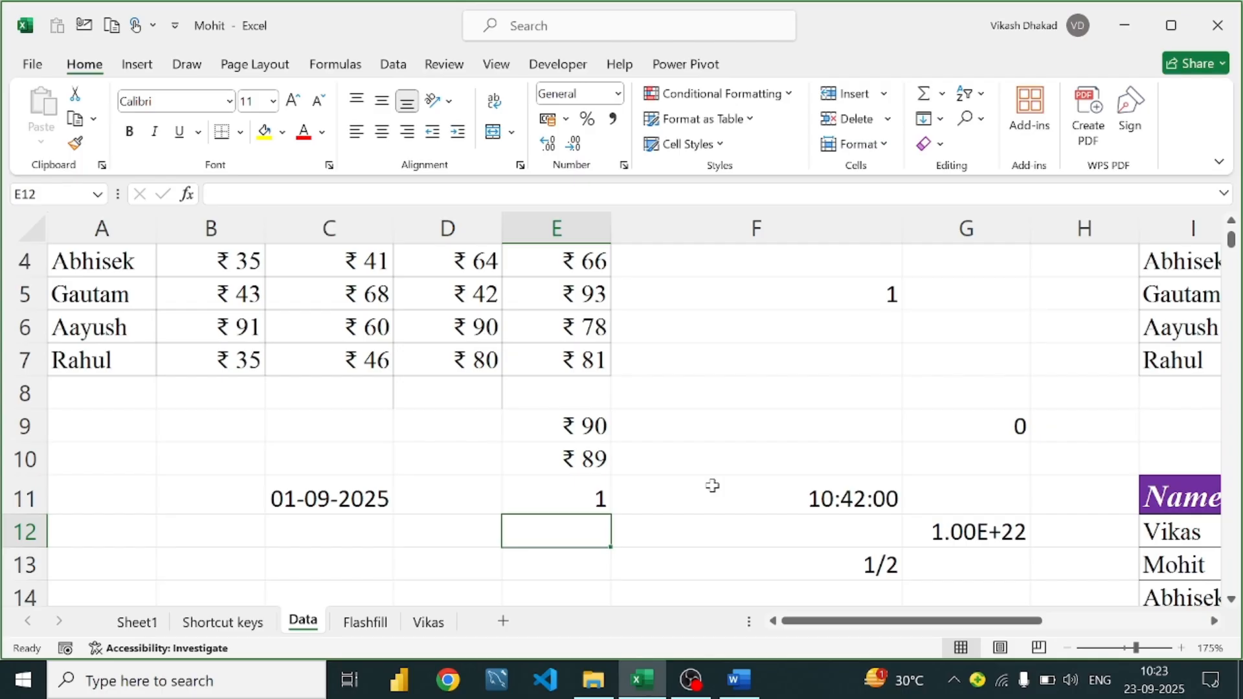
{"action": "left_click", "coordinate": [573, 467]}
{"action": "left_click", "coordinate": [600, 500]}
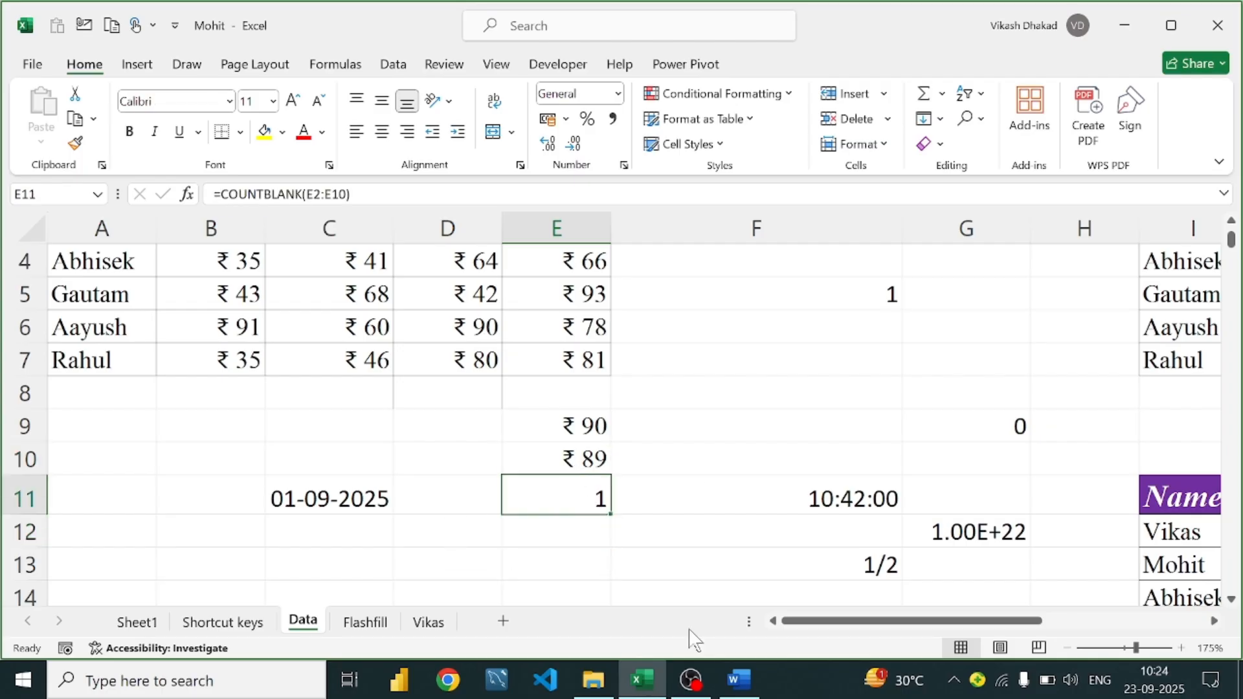
In the Word guide, scroll past Countblank and Countif to the Countifs heading
{"action": "left_click", "coordinate": [739, 680]}
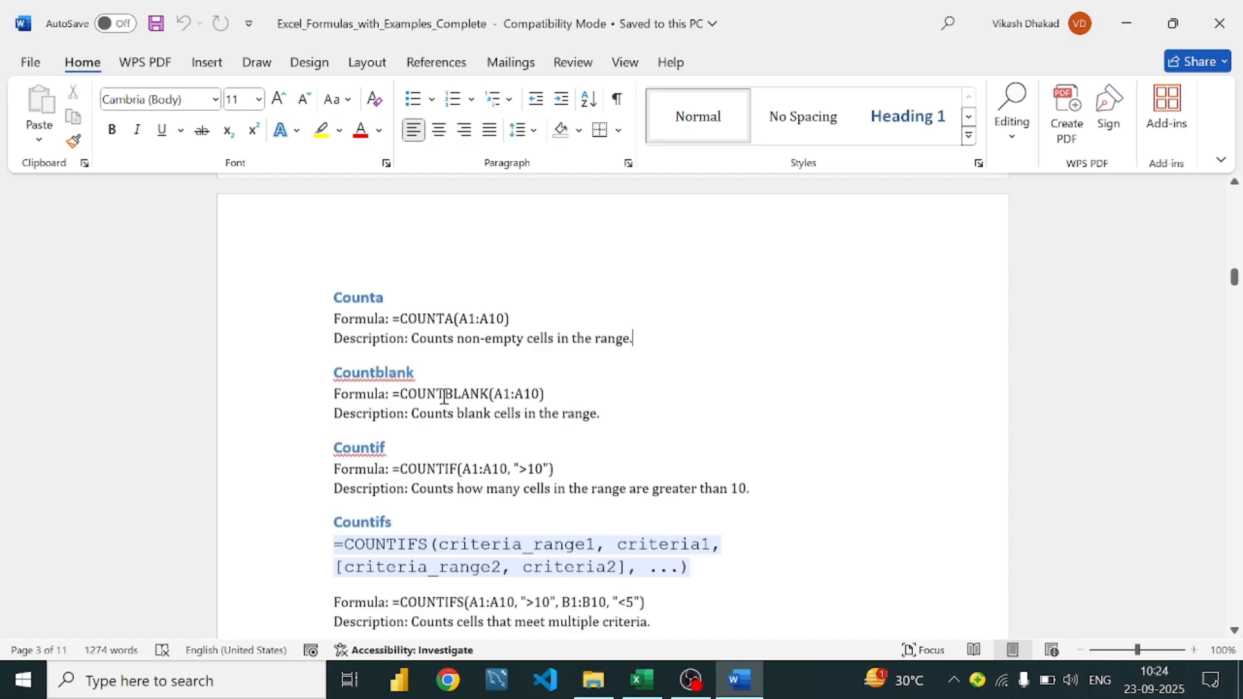
{"action": "scroll", "coordinate": [444, 396], "scroll_direction": "down", "scroll_amount": 1}
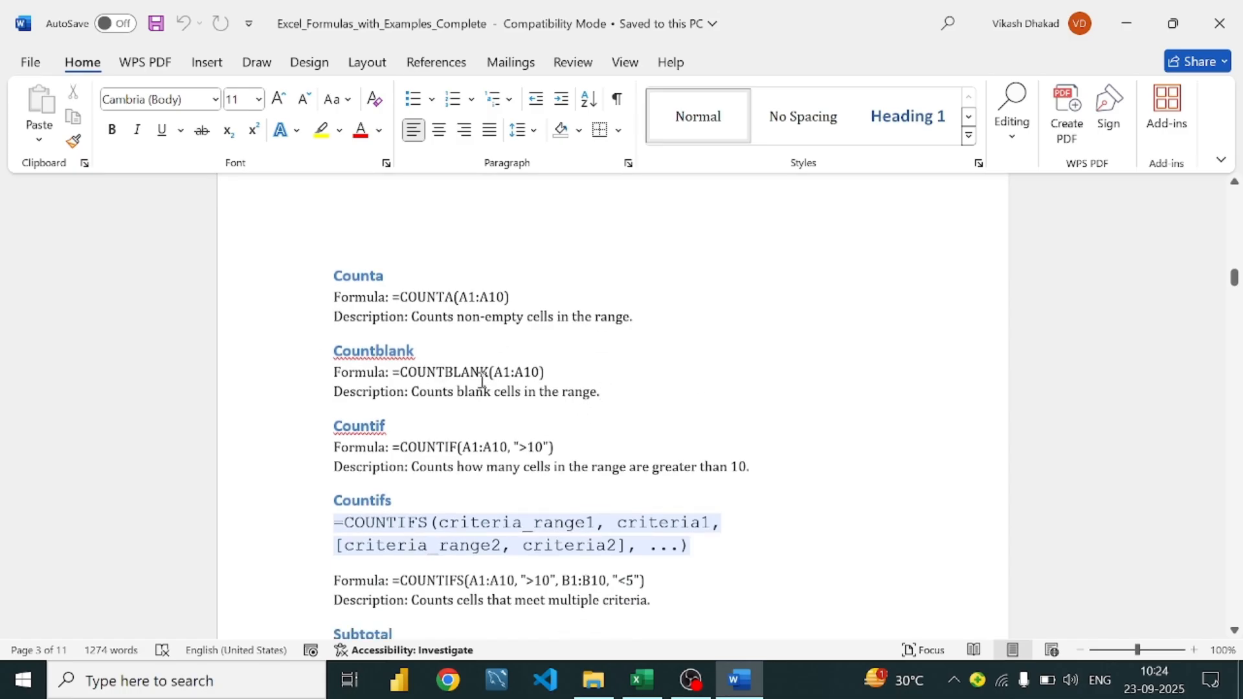
{"action": "scroll", "coordinate": [402, 393], "scroll_direction": "down", "scroll_amount": 3}
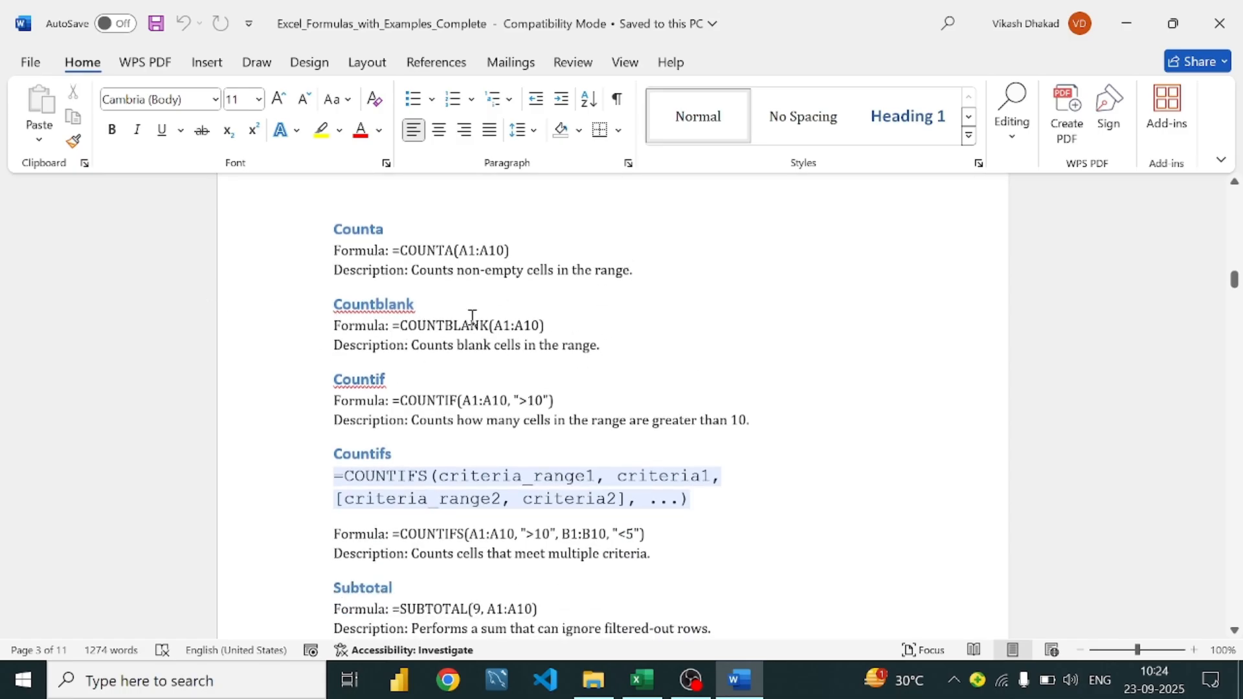
{"action": "scroll", "coordinate": [452, 387], "scroll_direction": "down", "scroll_amount": 1}
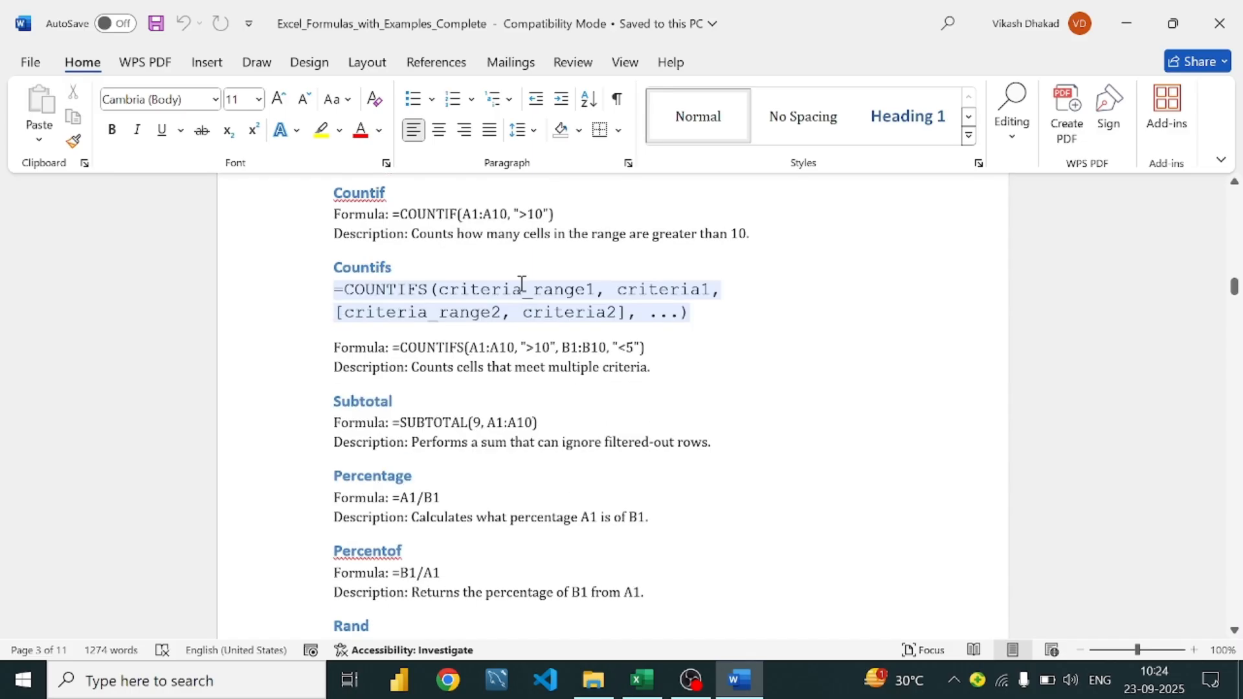
{"action": "left_click", "coordinate": [392, 269]}
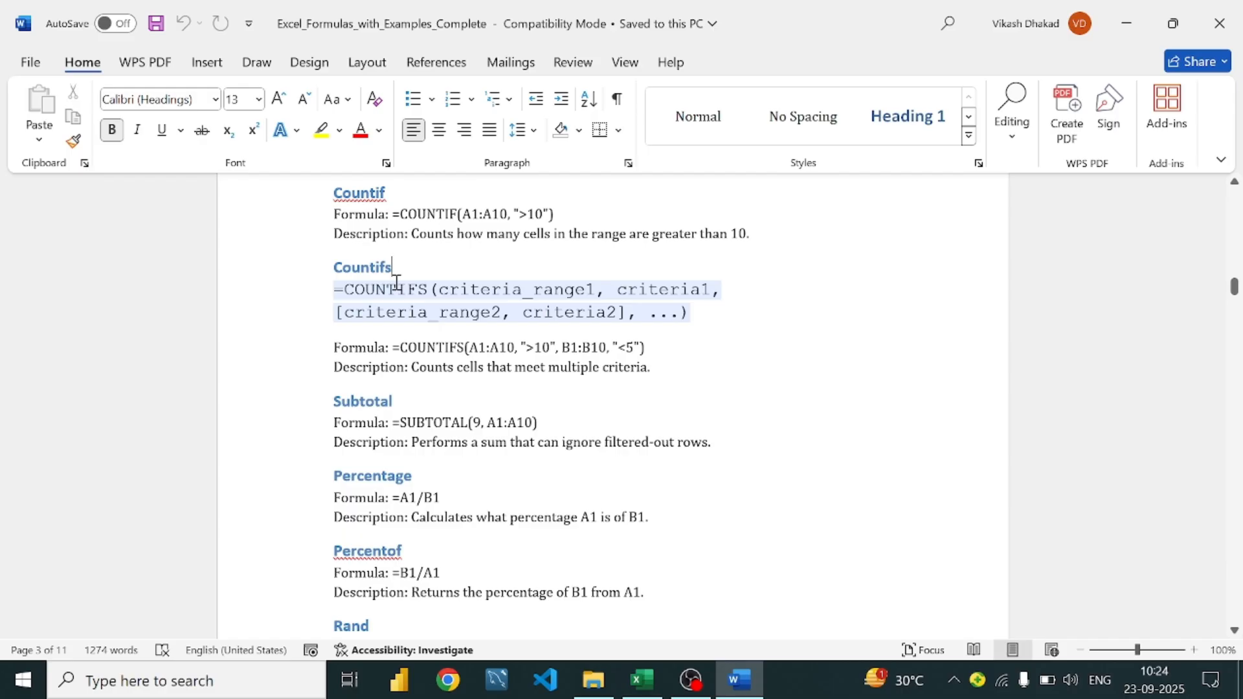
Read the Subtotal entry's SUBTOTAL(9, A1:A10) formula, then return to Excel
{"action": "scroll", "coordinate": [396, 283], "scroll_direction": "down", "scroll_amount": 2}
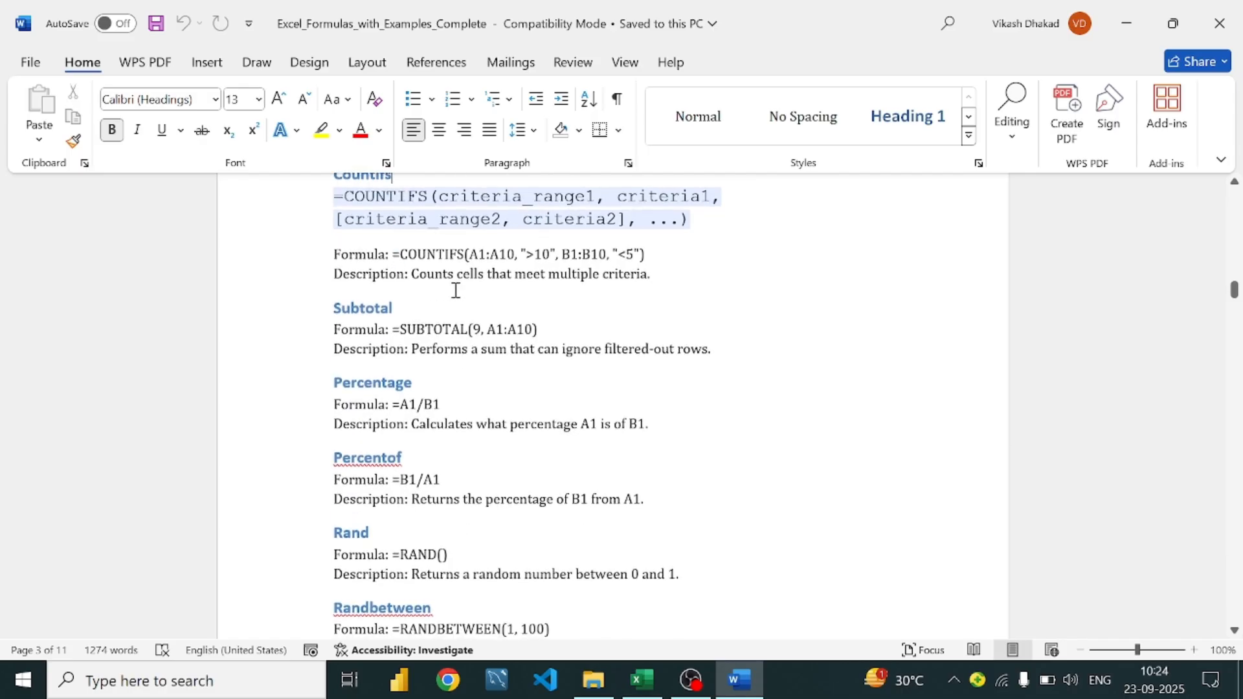
{"action": "scroll", "coordinate": [456, 290], "scroll_direction": "down", "scroll_amount": 1}
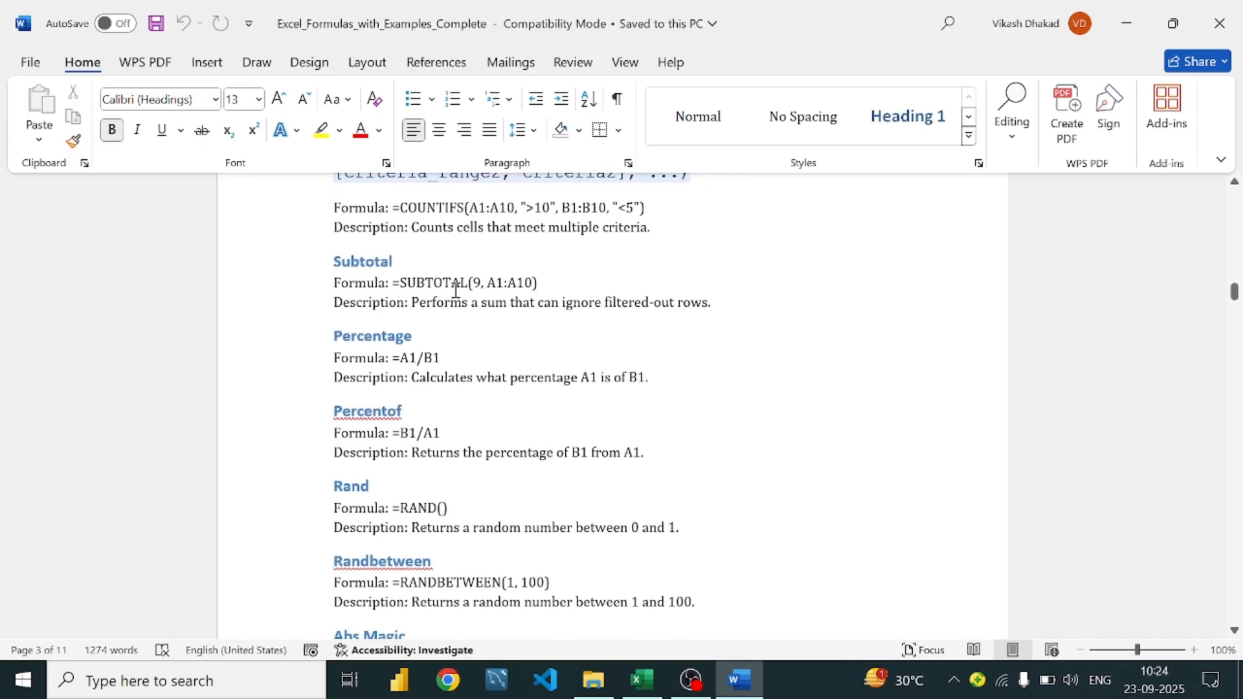
{"action": "left_click", "coordinate": [551, 283]}
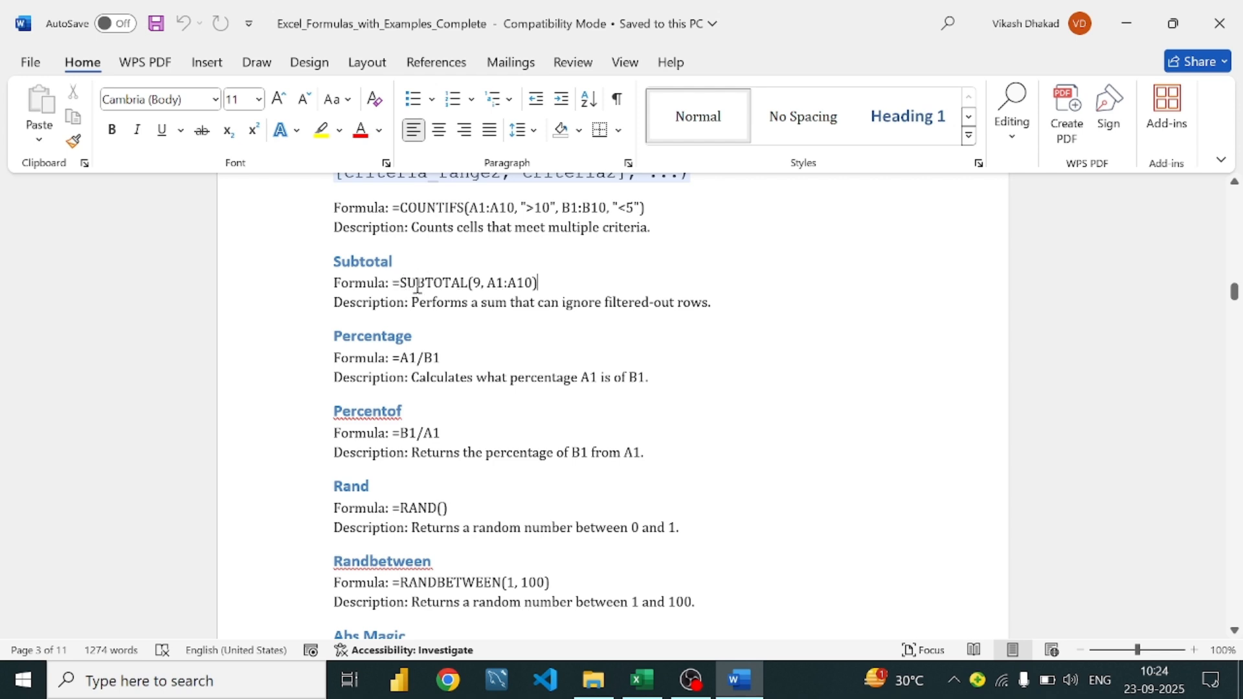
{"action": "left_click", "coordinate": [586, 271]}
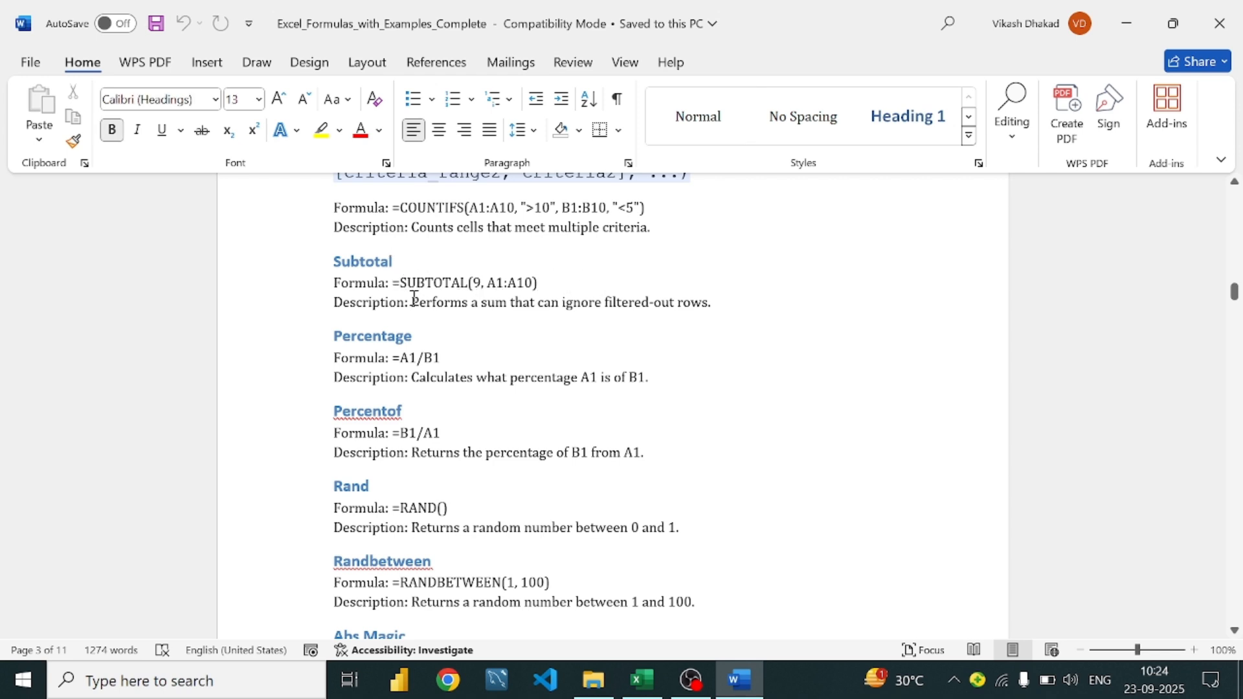
{"action": "left_click_drag", "start_coordinate": [402, 283], "coordinate": [551, 285]}
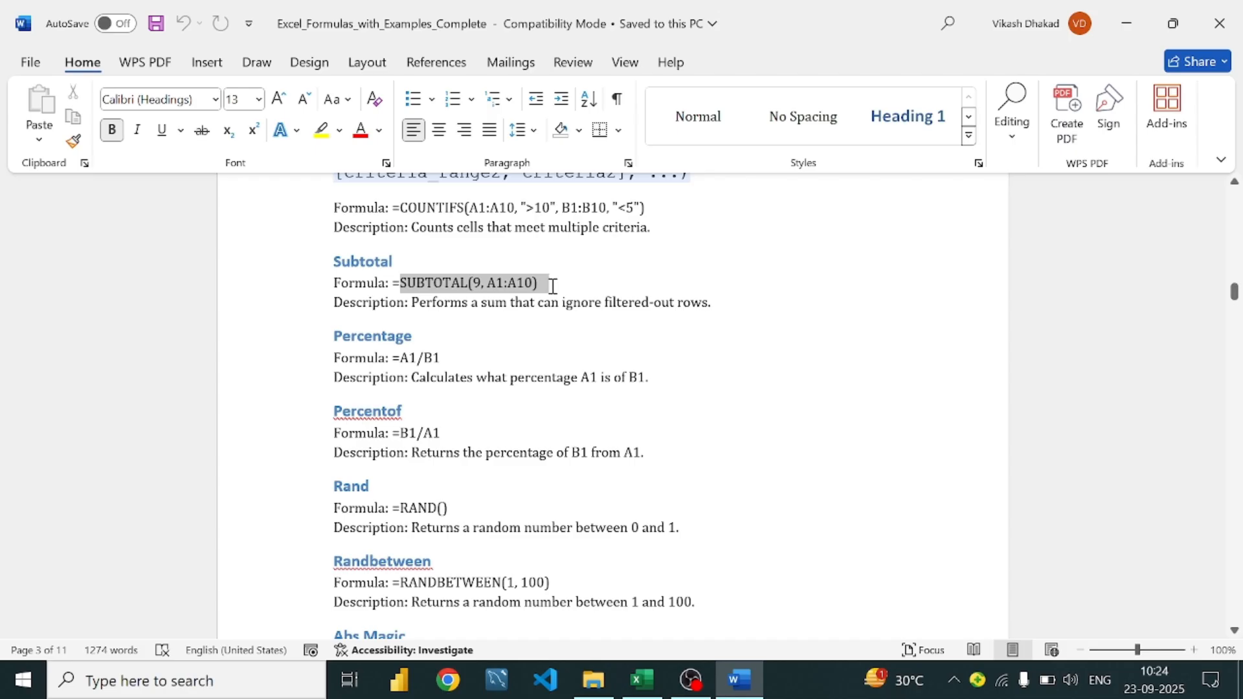
{"action": "left_click", "coordinate": [551, 286]}
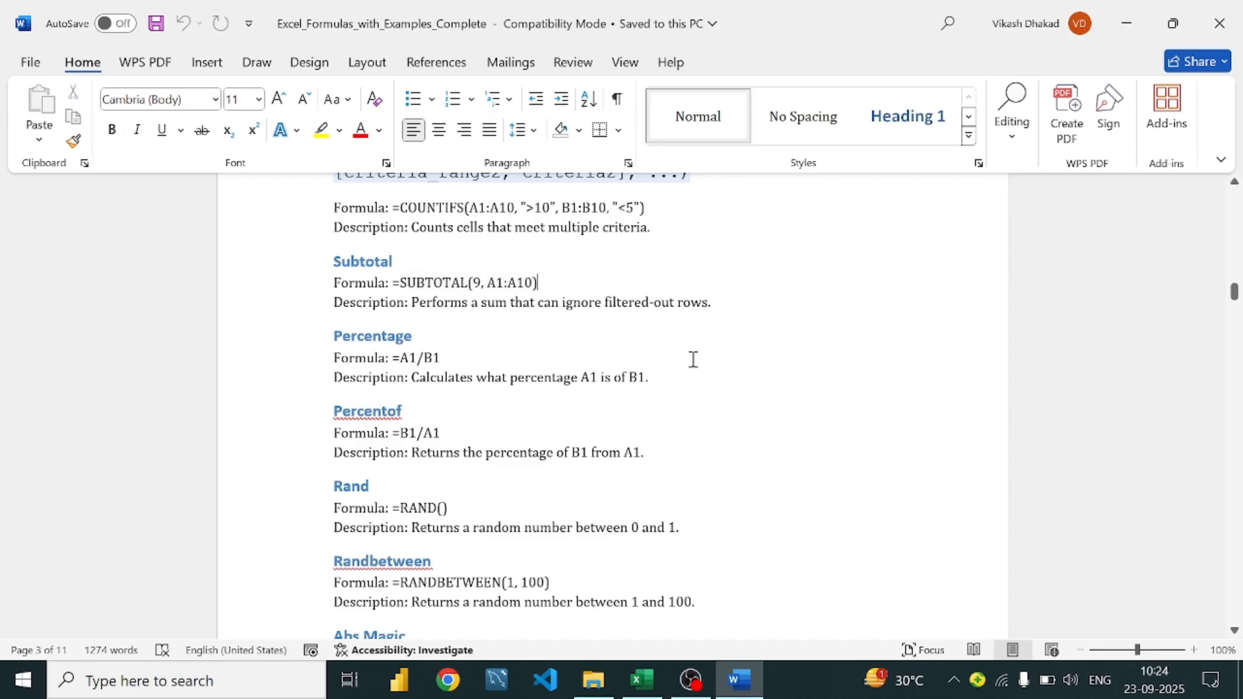
{"action": "left_click", "coordinate": [638, 683]}
On the Vikas sales sheet, turn on header filters via Sort & Filter
{"action": "left_click", "coordinate": [421, 624]}
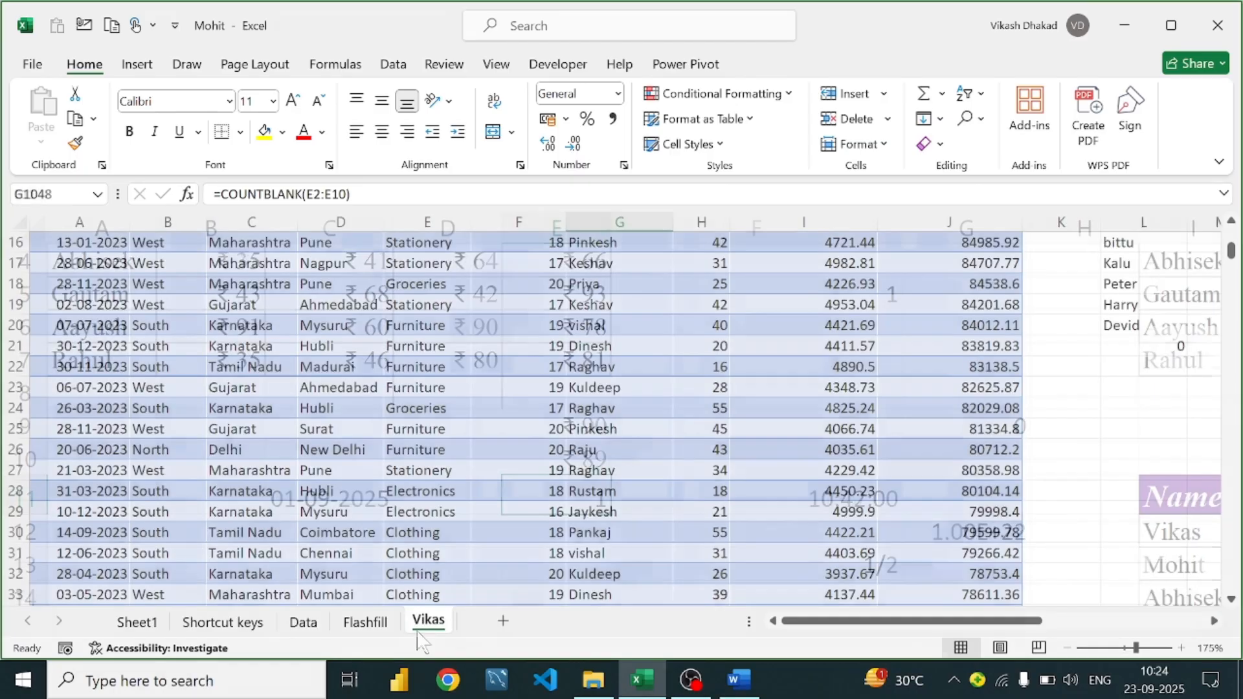
{"action": "scroll", "coordinate": [638, 279], "scroll_direction": "up", "scroll_amount": 5}
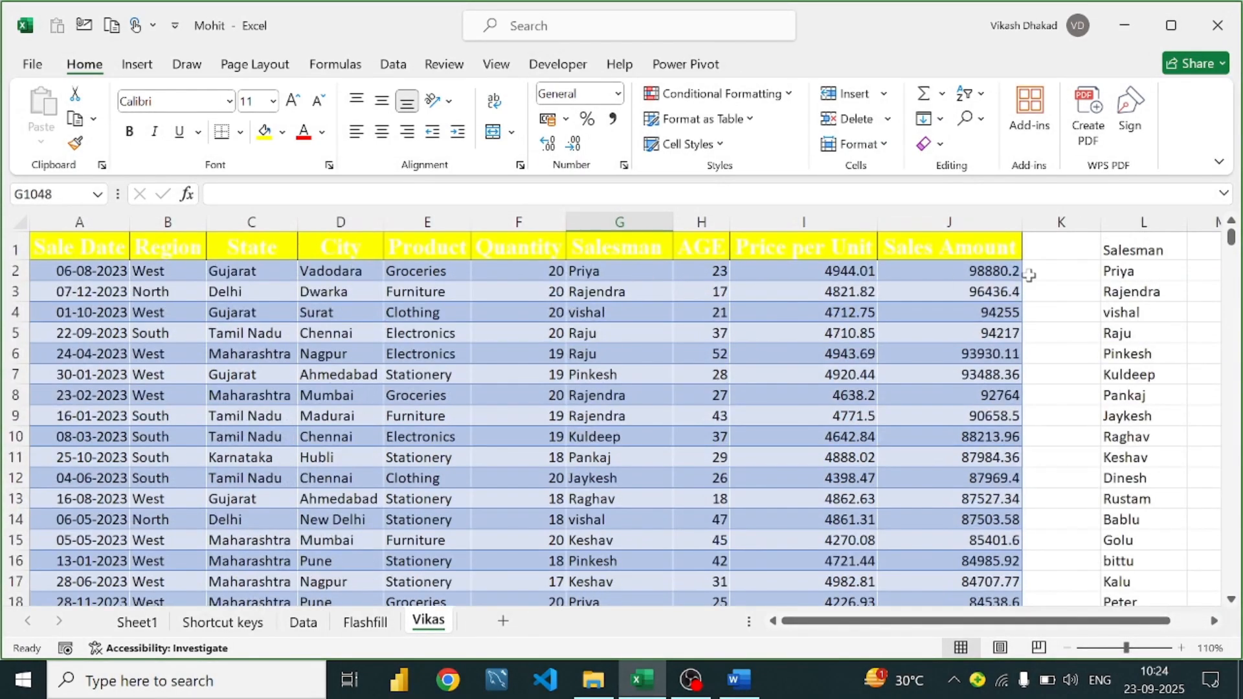
{"action": "left_click", "coordinate": [787, 248]}
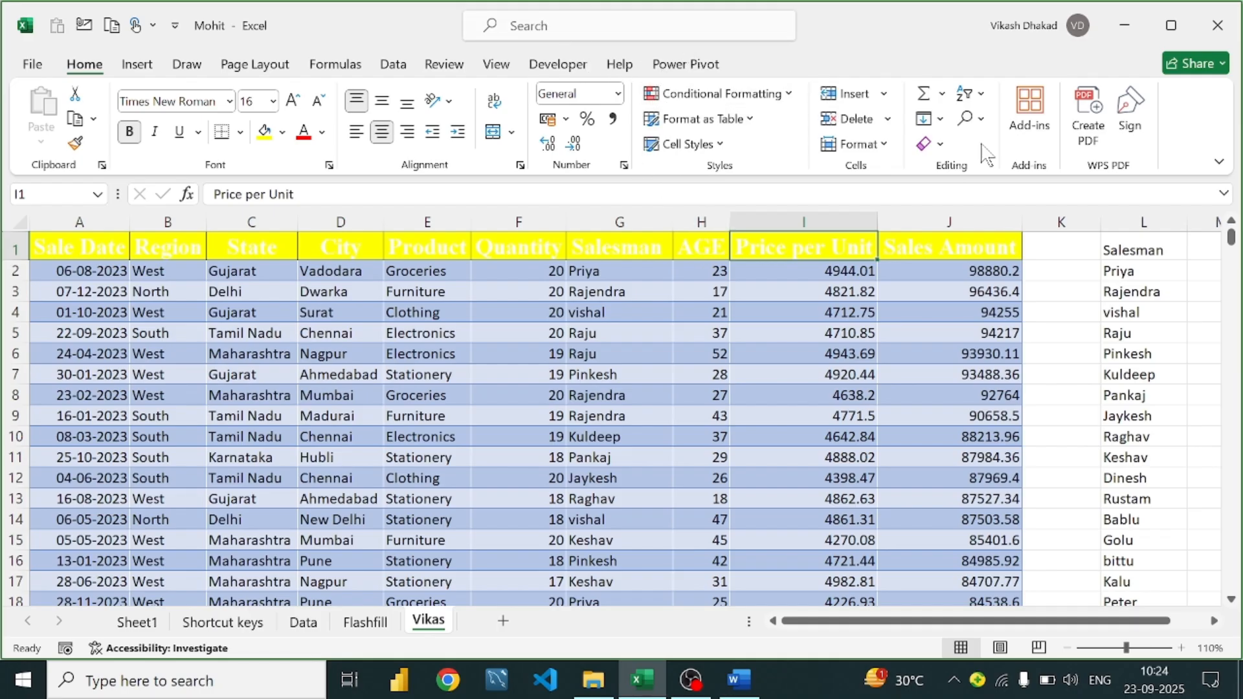
{"action": "left_click", "coordinate": [980, 97]}
{"action": "left_click", "coordinate": [984, 205]}
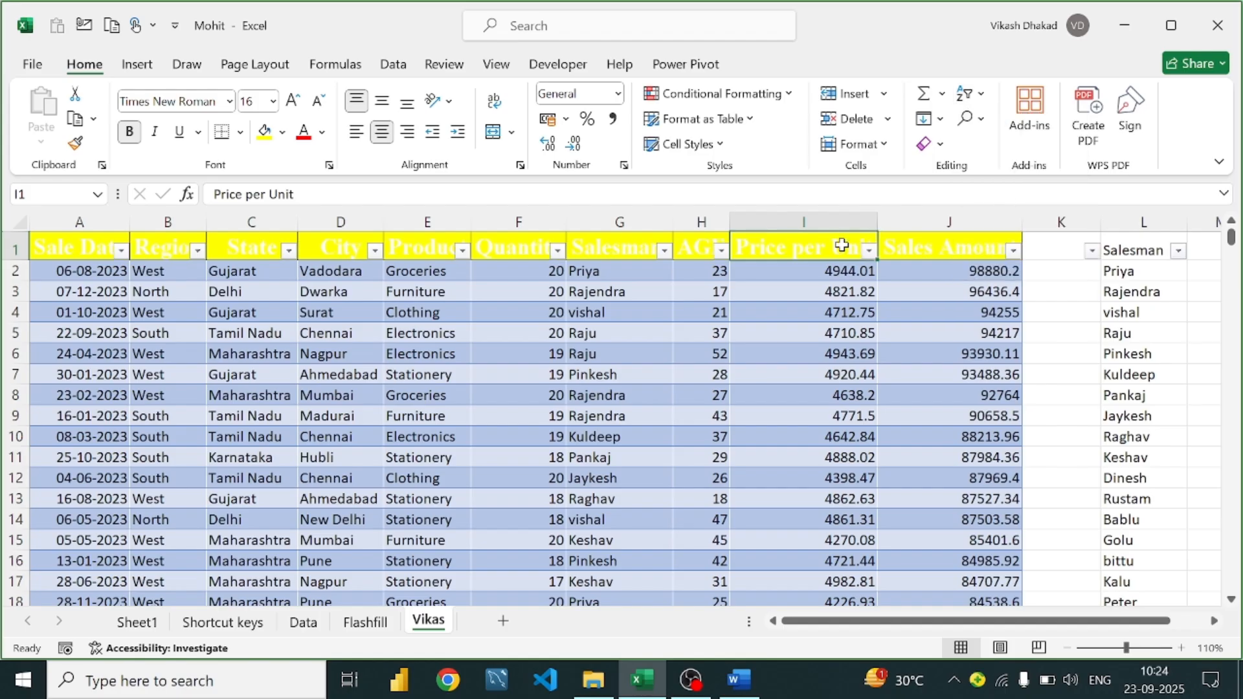
{"action": "left_click", "coordinate": [869, 250]}
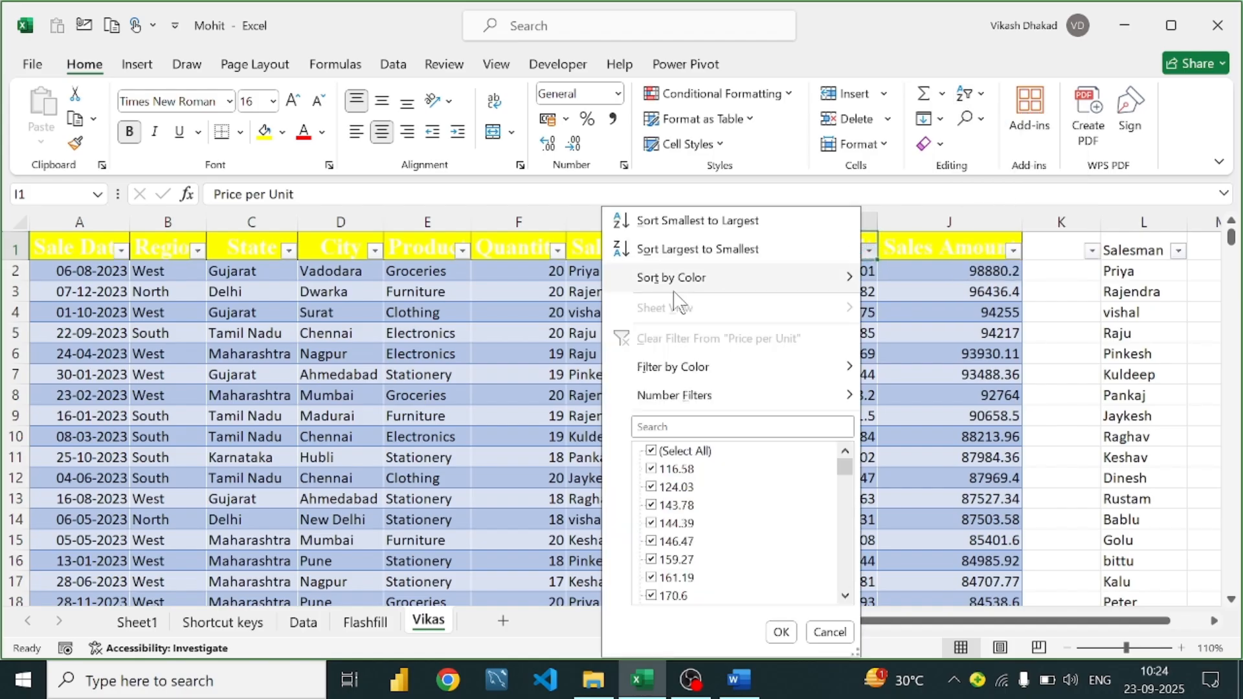
{"action": "left_click", "coordinate": [946, 259]}
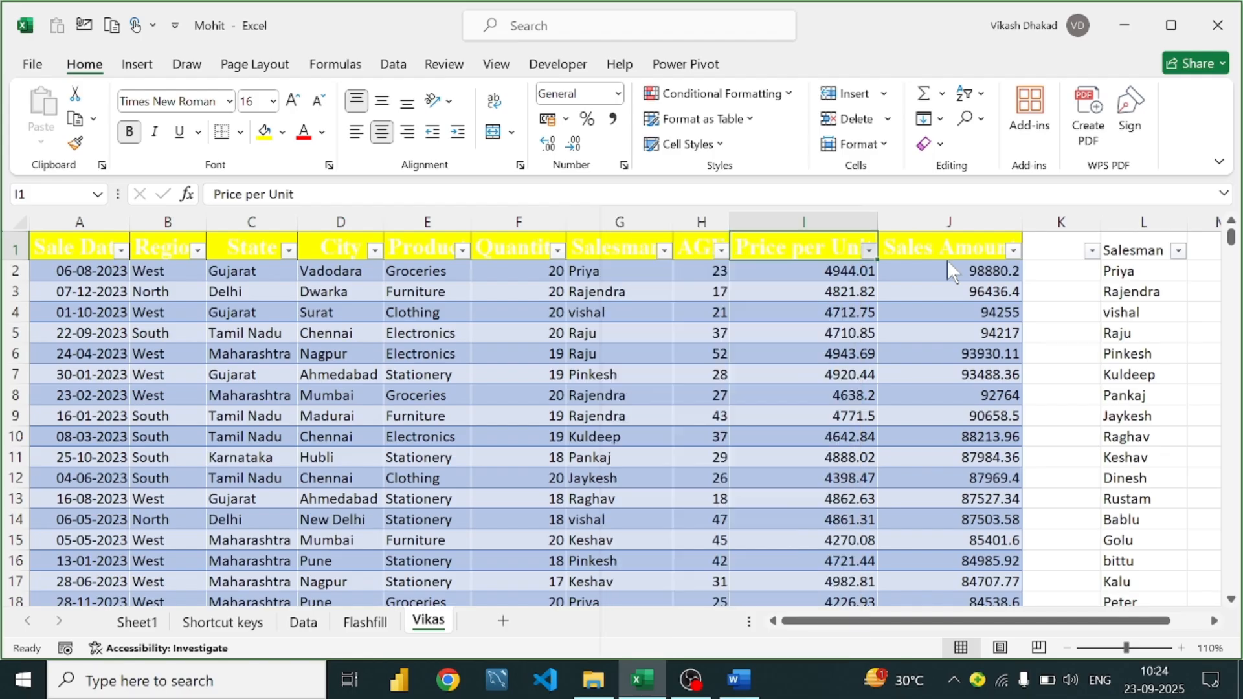
Filter the Salesman column to one salesperson, showing 90 of 1046 records
{"action": "left_click", "coordinate": [664, 251]}
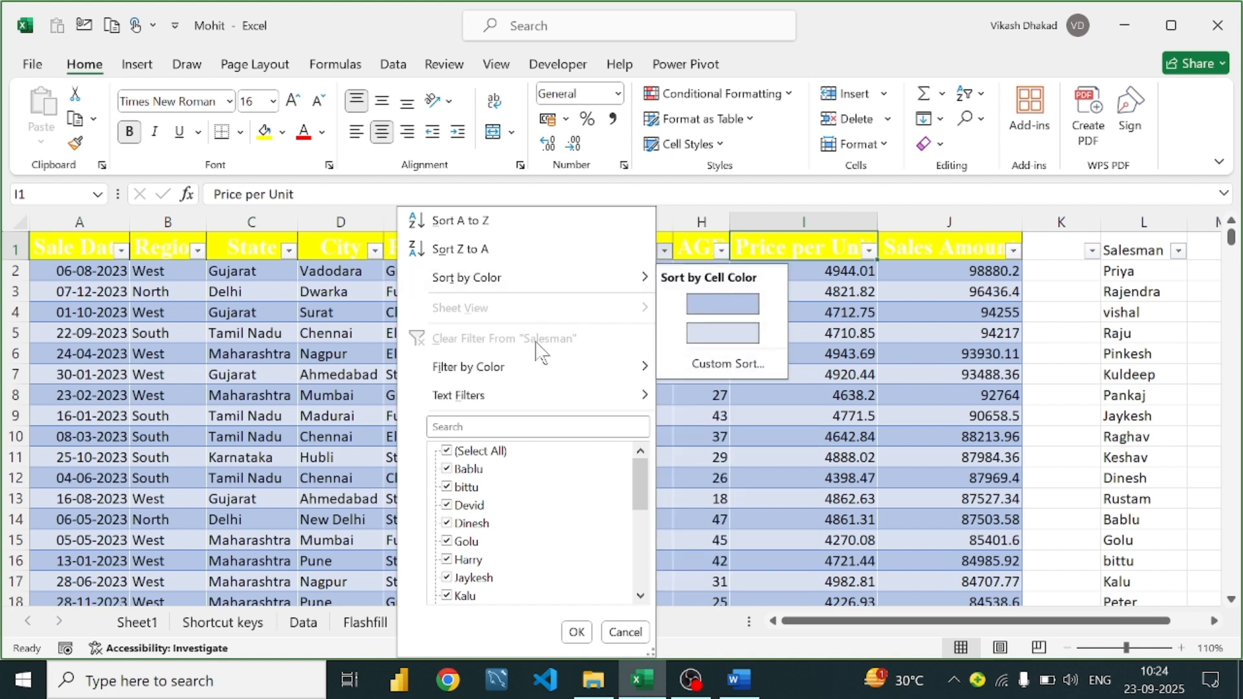
{"action": "left_click", "coordinate": [457, 452]}
{"action": "scroll", "coordinate": [453, 582], "scroll_direction": "down", "scroll_amount": 2}
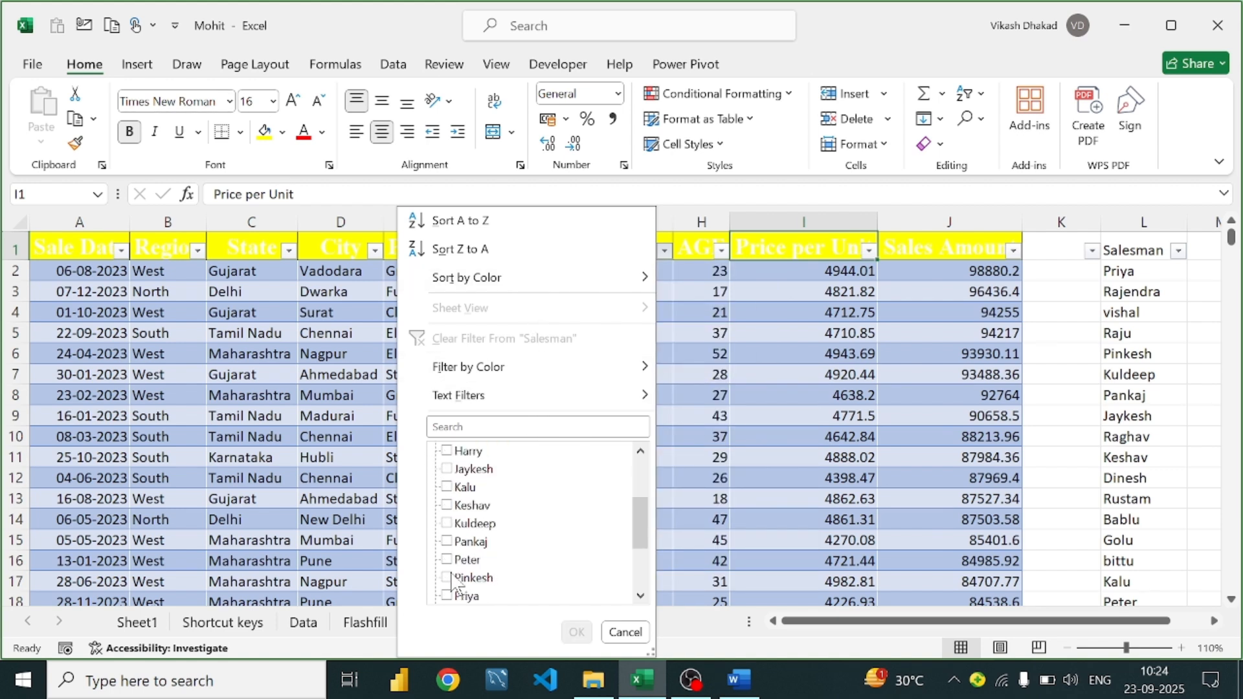
{"action": "scroll", "coordinate": [453, 583], "scroll_direction": "down", "scroll_amount": 1}
{"action": "left_click", "coordinate": [461, 542]}
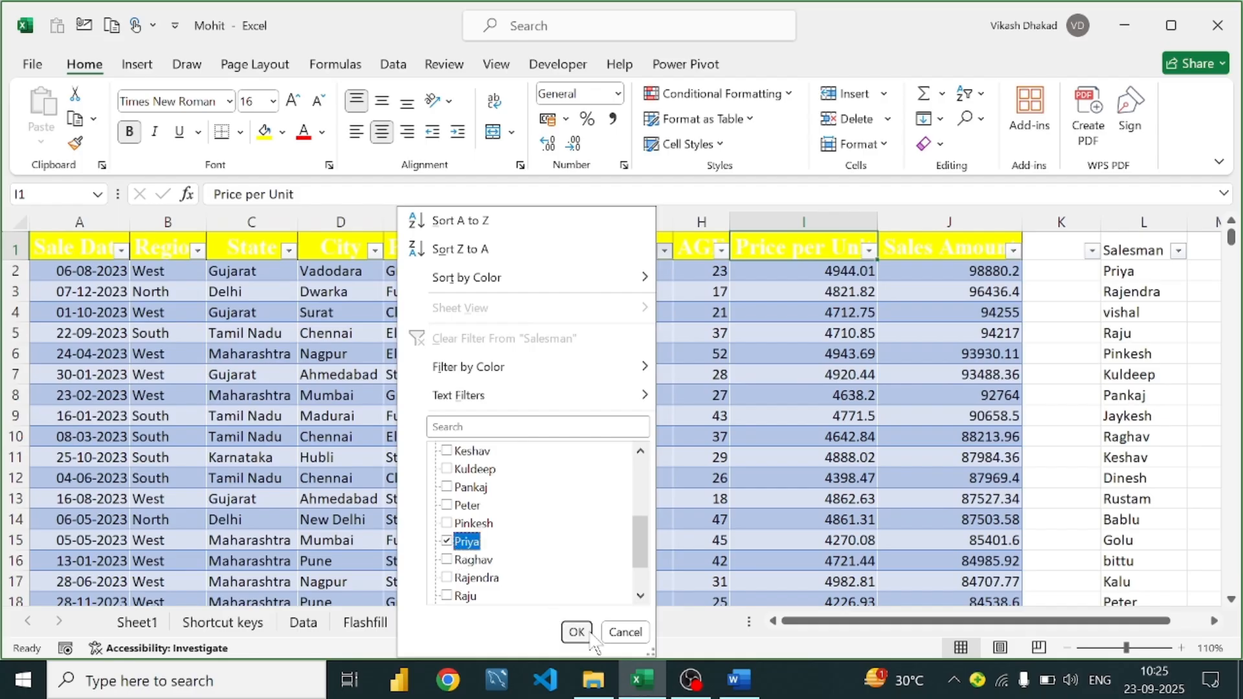
{"action": "left_click", "coordinate": [590, 633]}
{"action": "scroll", "coordinate": [575, 403], "scroll_direction": "down", "scroll_amount": 5}
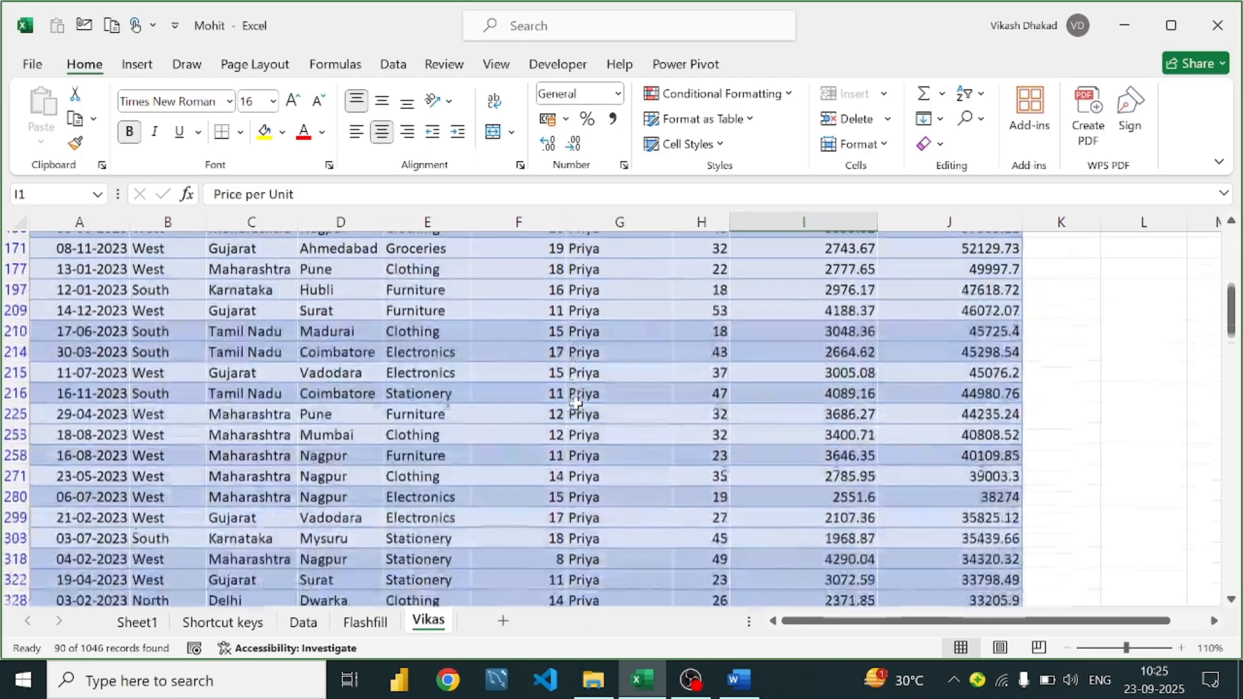
{"action": "scroll", "coordinate": [576, 402], "scroll_direction": "down", "scroll_amount": 4}
{"action": "scroll", "coordinate": [581, 401], "scroll_direction": "up", "scroll_amount": 1}
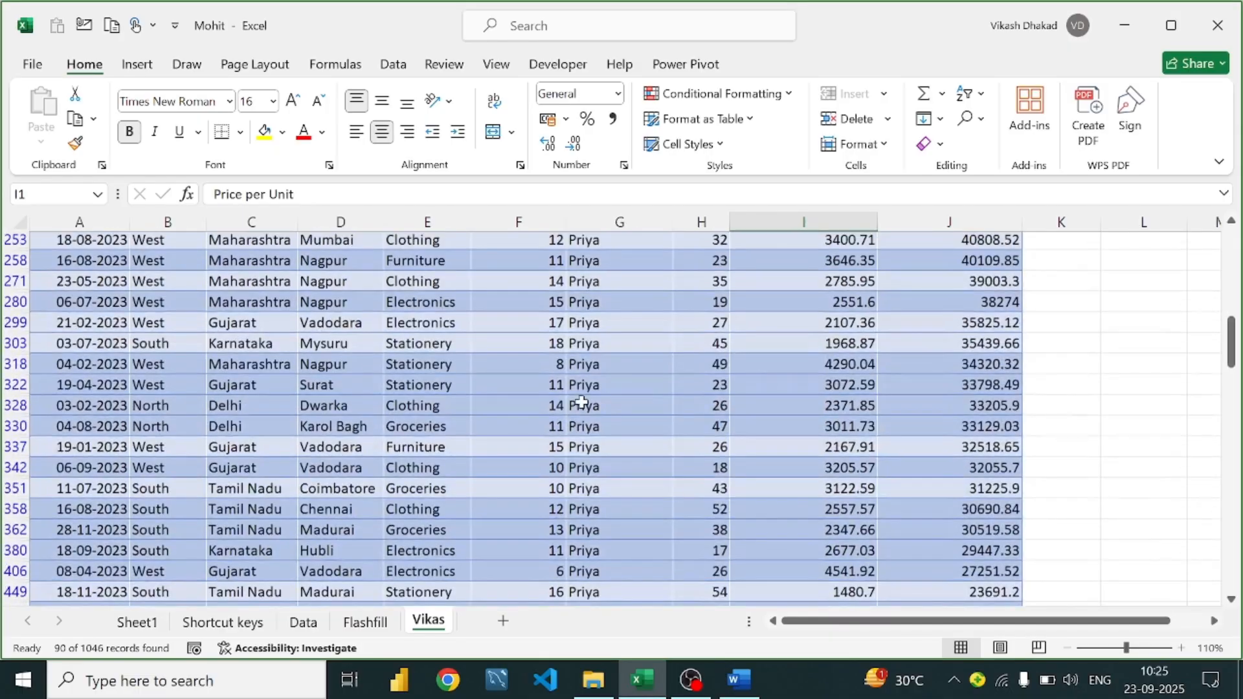
{"action": "scroll", "coordinate": [580, 402], "scroll_direction": "up", "scroll_amount": 8}
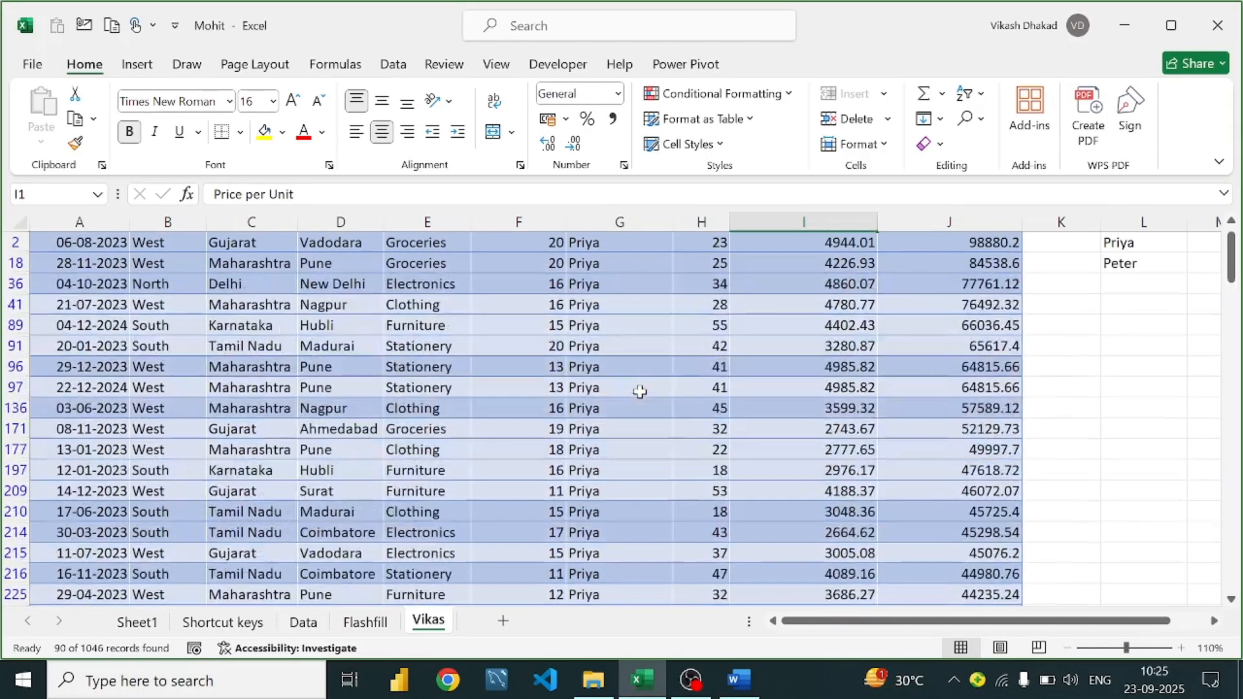
{"action": "scroll", "coordinate": [640, 391], "scroll_direction": "up", "scroll_amount": 1}
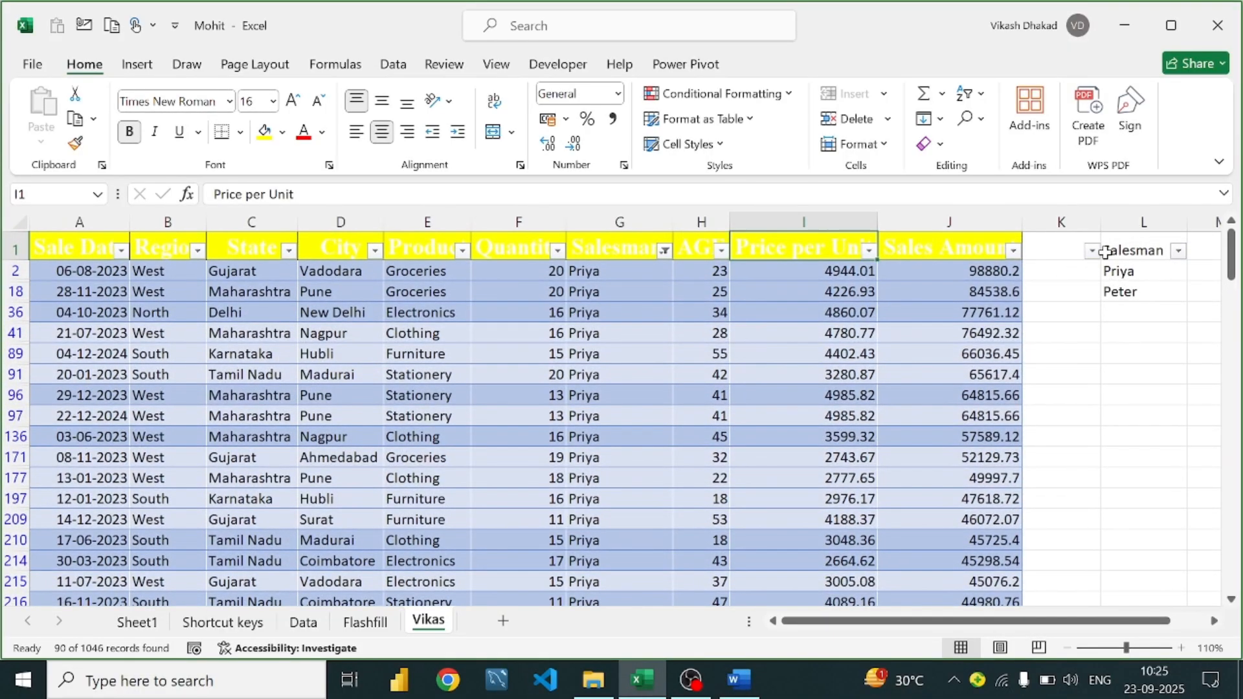
{"action": "left_click", "coordinate": [1059, 333]}
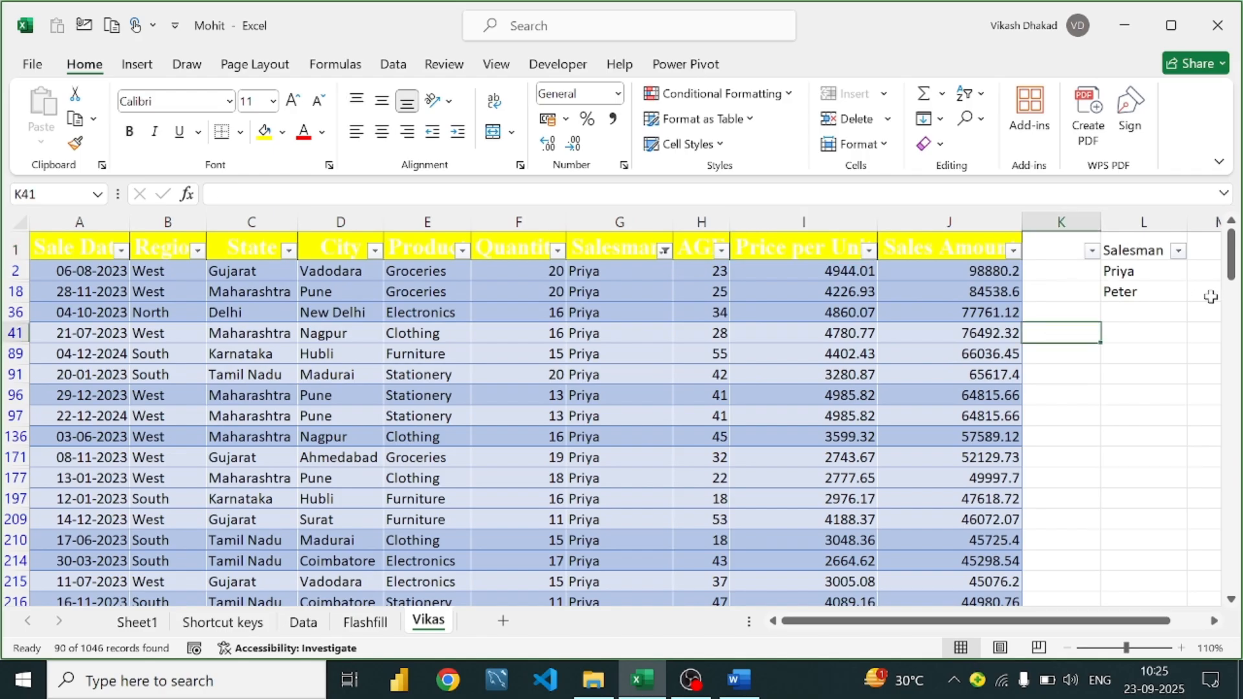
Enter =SUM(J2:J1040) in K89, totalling all sales amounts to 27477904
{"action": "left_click", "coordinate": [1050, 313]}
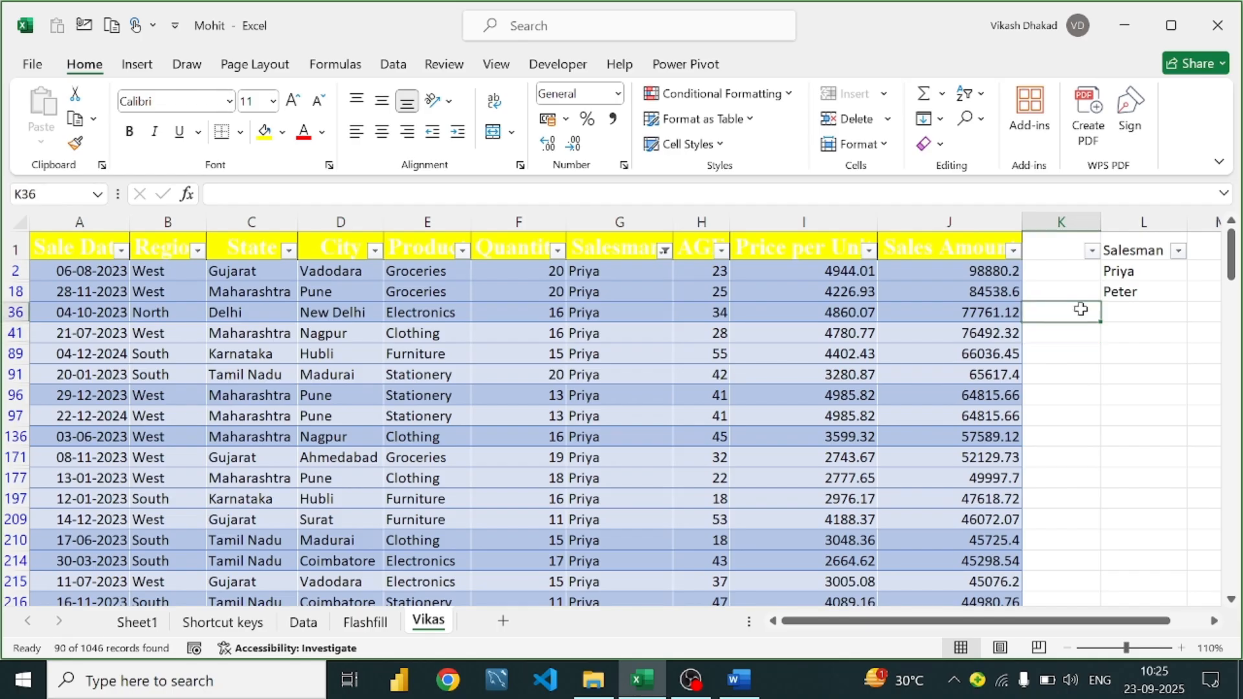
{"action": "left_click", "coordinate": [1059, 377]}
{"action": "left_click", "coordinate": [1087, 358]}
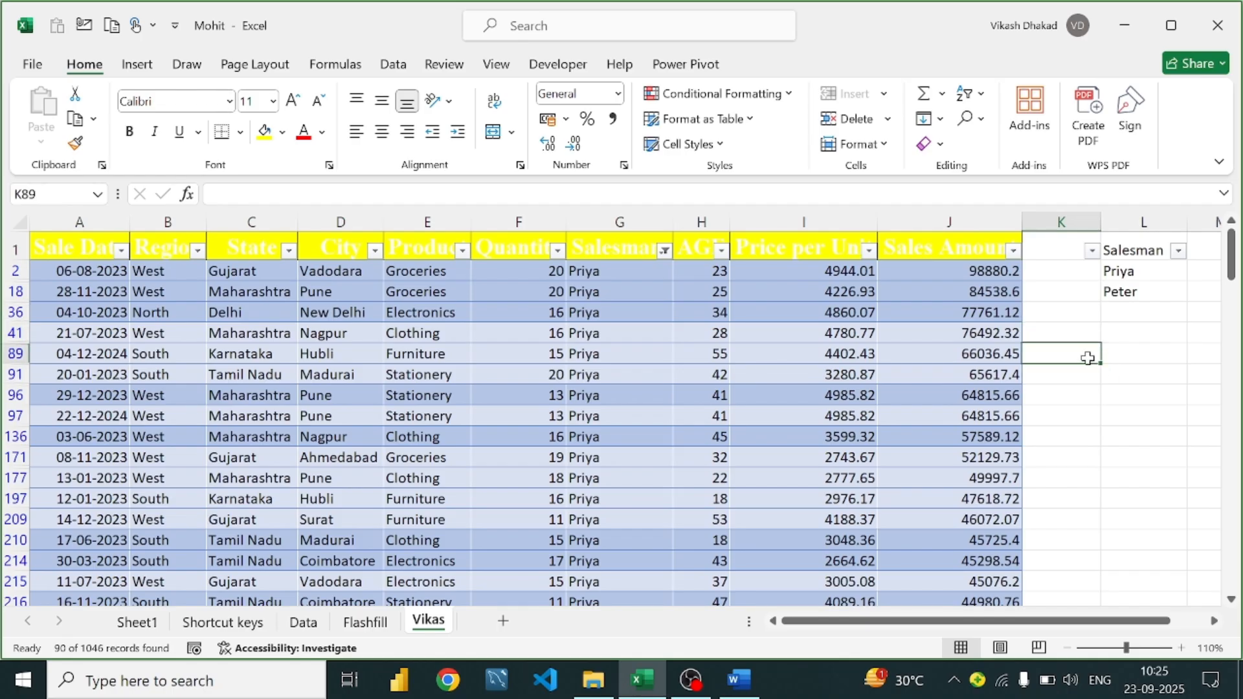
{"action": "type", "text": "=sum"}
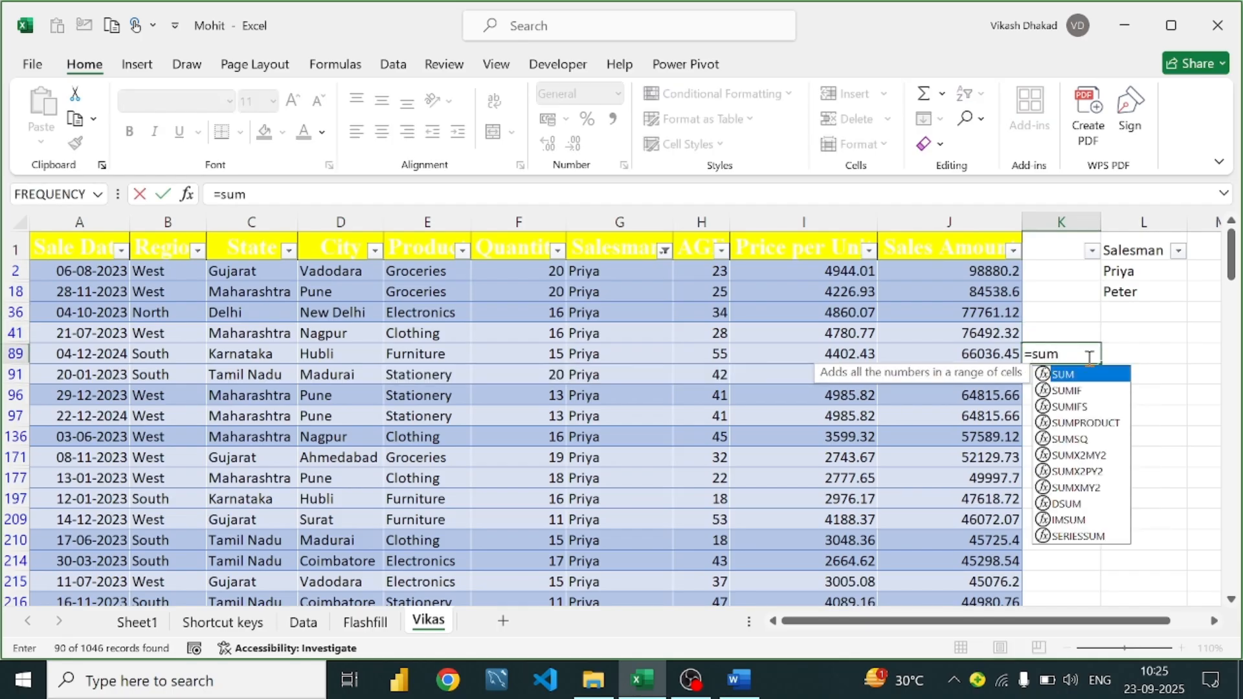
{"action": "type", "text": "("}
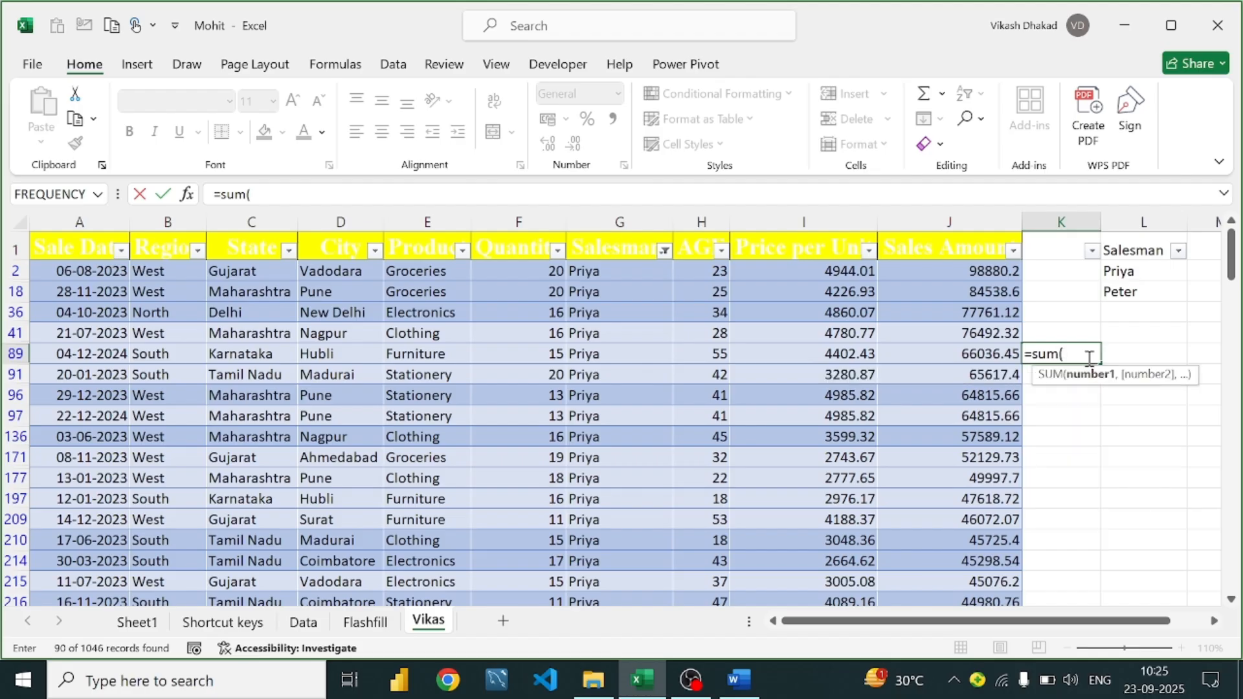
{"action": "left_click", "coordinate": [976, 269]}
{"action": "key", "text": "ctrl+shift+Down"}
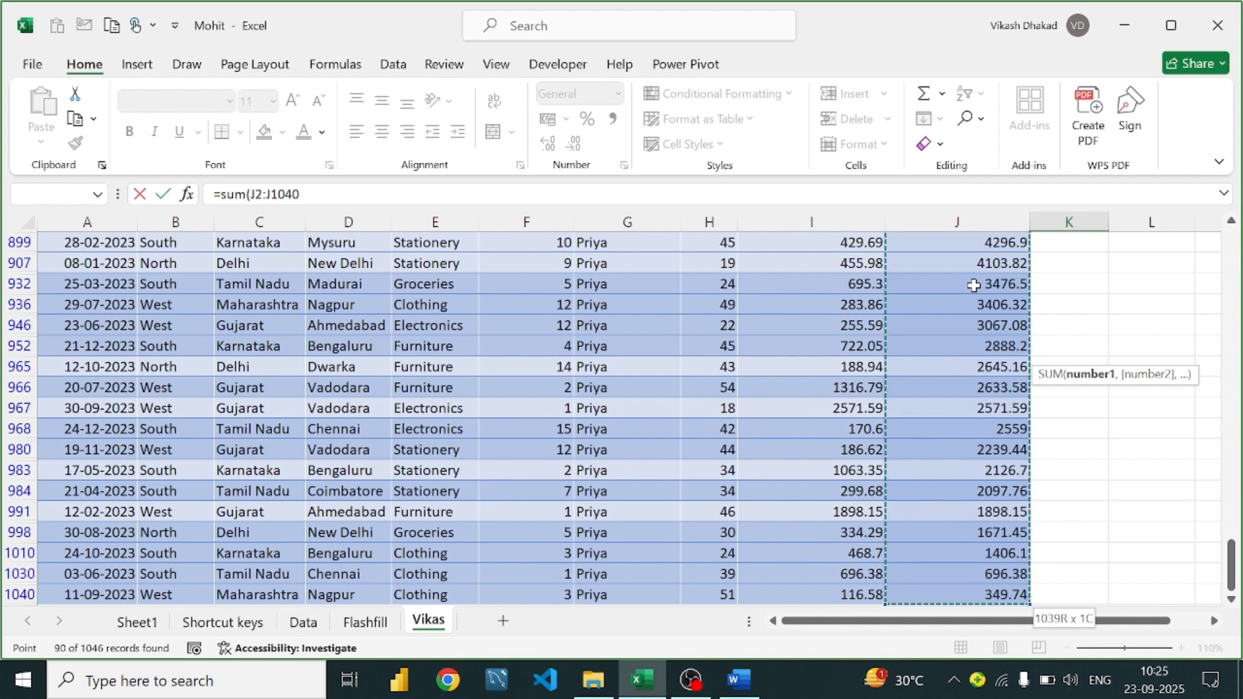
{"action": "key", "text": "Return"}
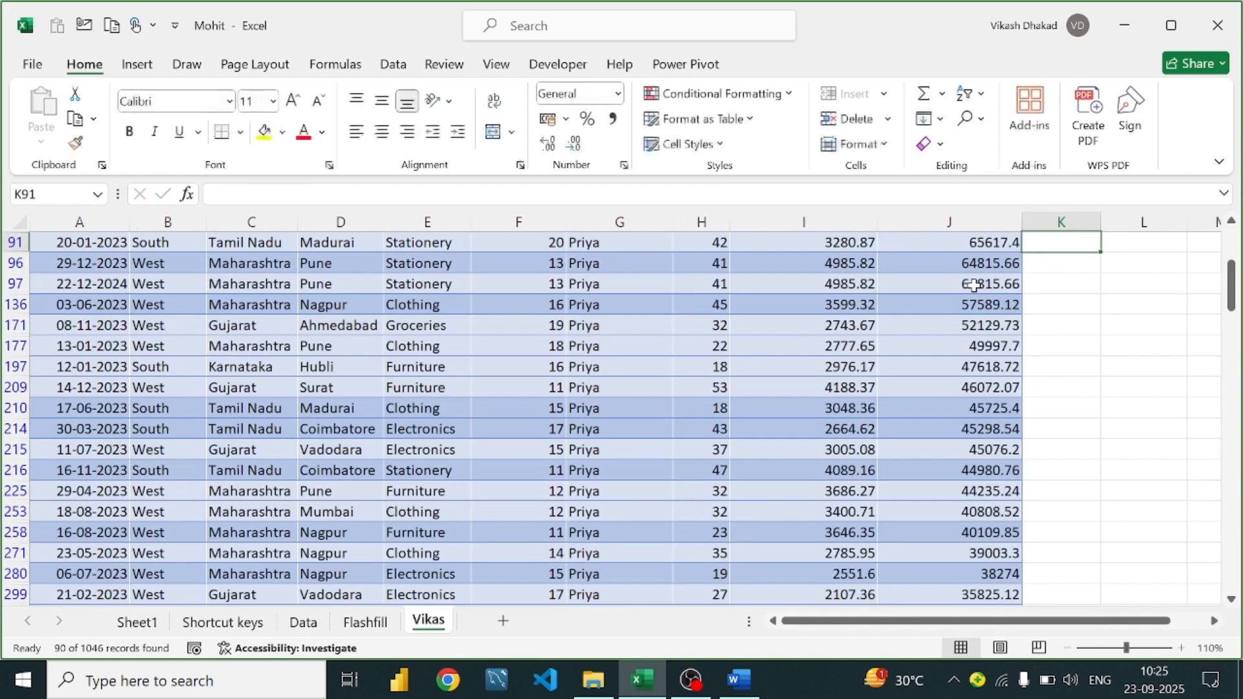
{"action": "scroll", "coordinate": [944, 285], "scroll_direction": "up", "scroll_amount": 2}
{"action": "left_click", "coordinate": [1071, 308]}
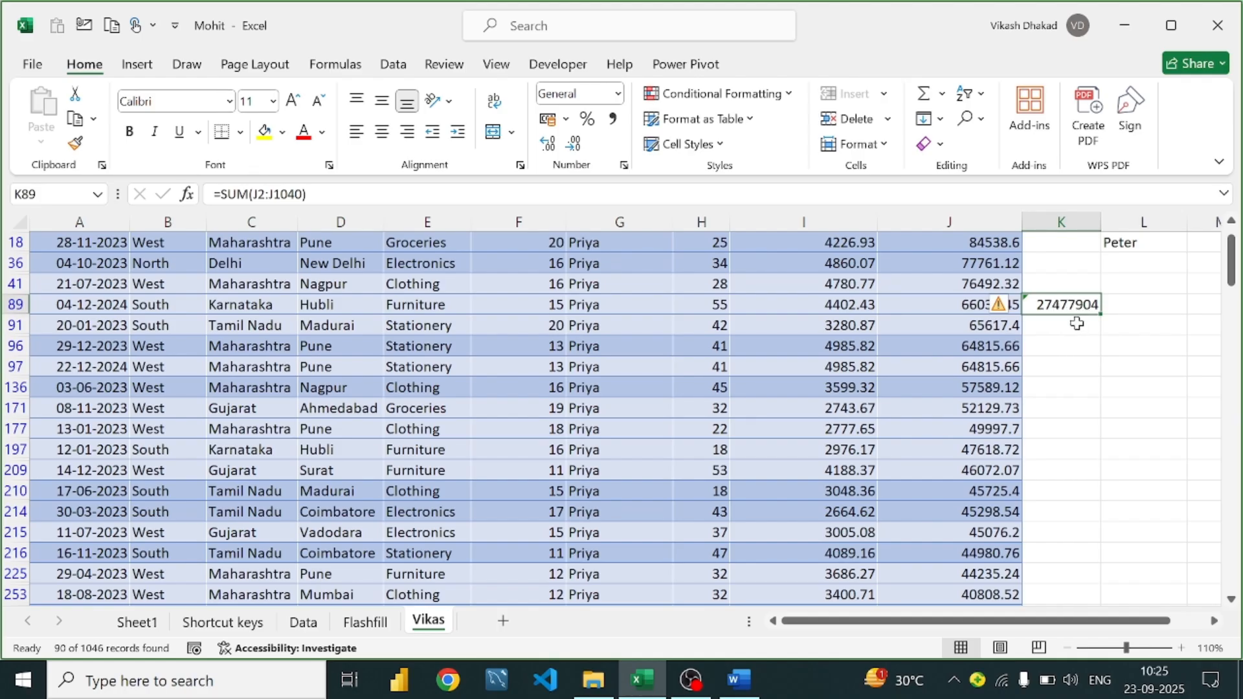
{"action": "left_click", "coordinate": [1077, 324]}
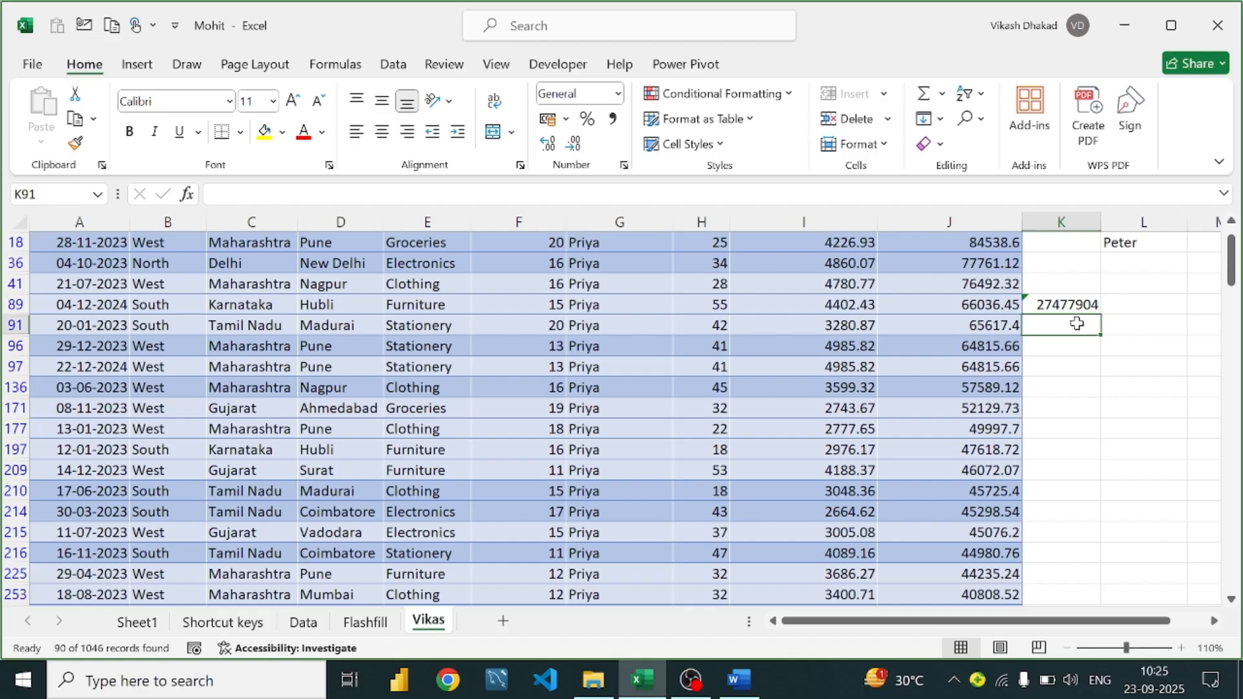
Start a SUBTOTAL formula in K91 using function 9 (SUM)
{"action": "type", "text": "=sun"}
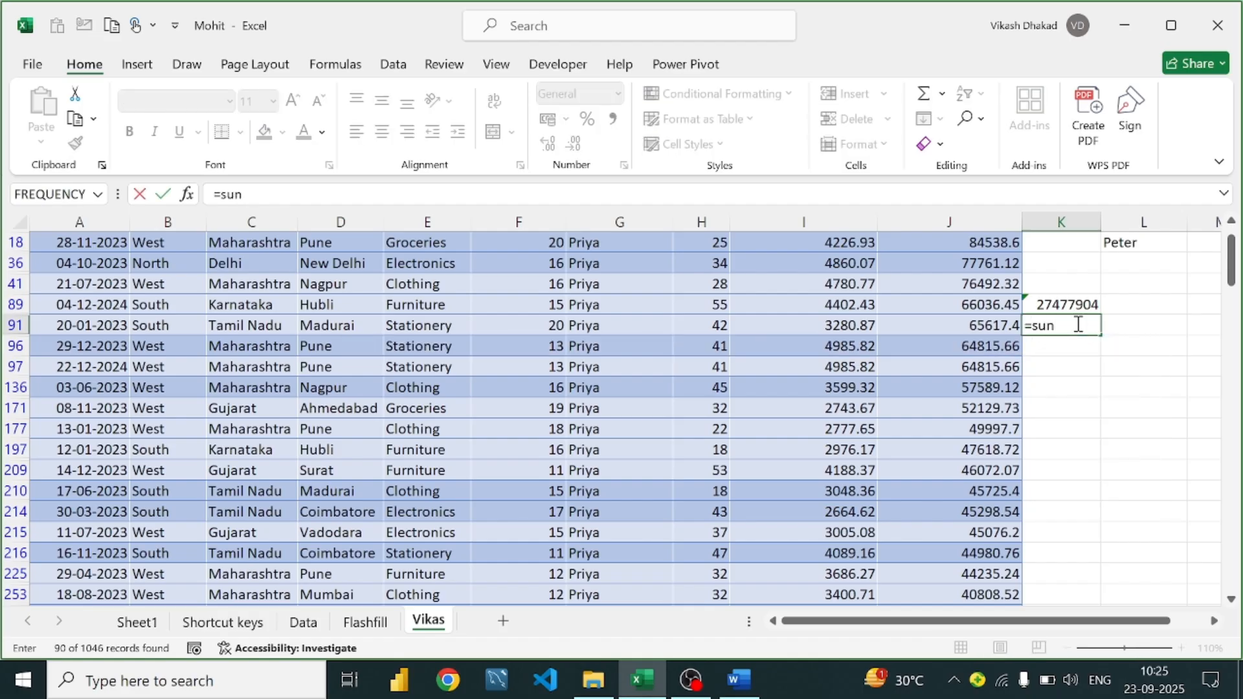
{"action": "key", "text": "BackSpace"}
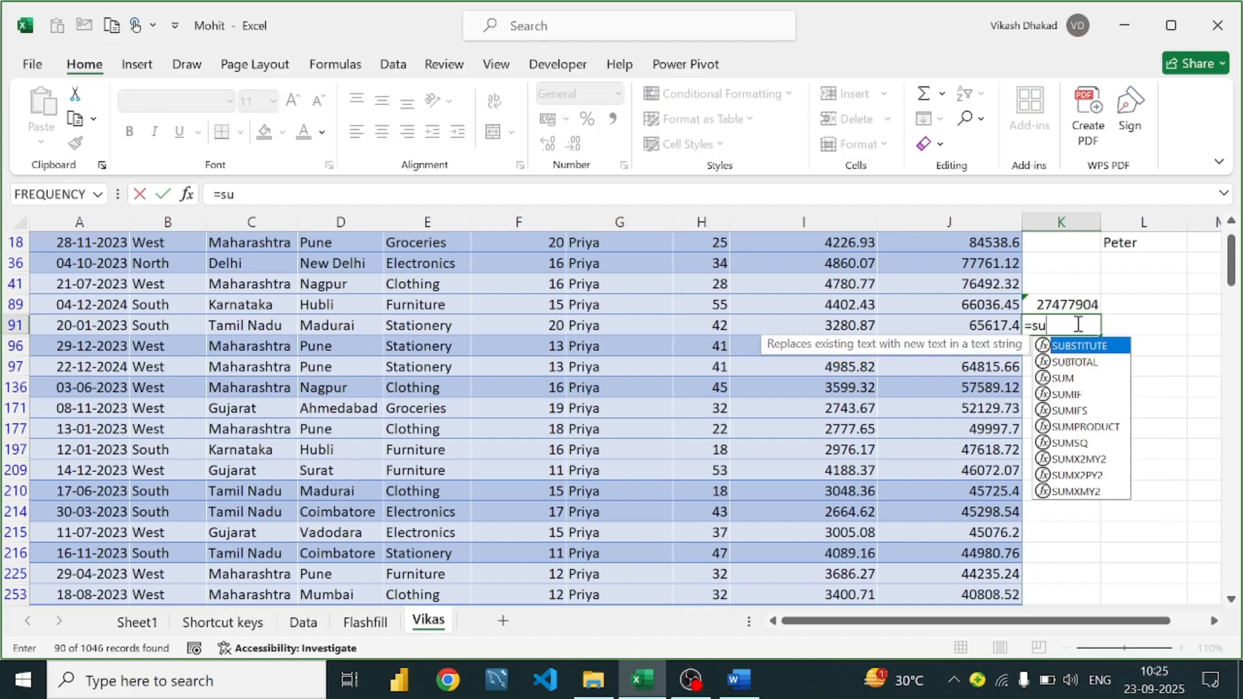
{"action": "type", "text": "btot"}
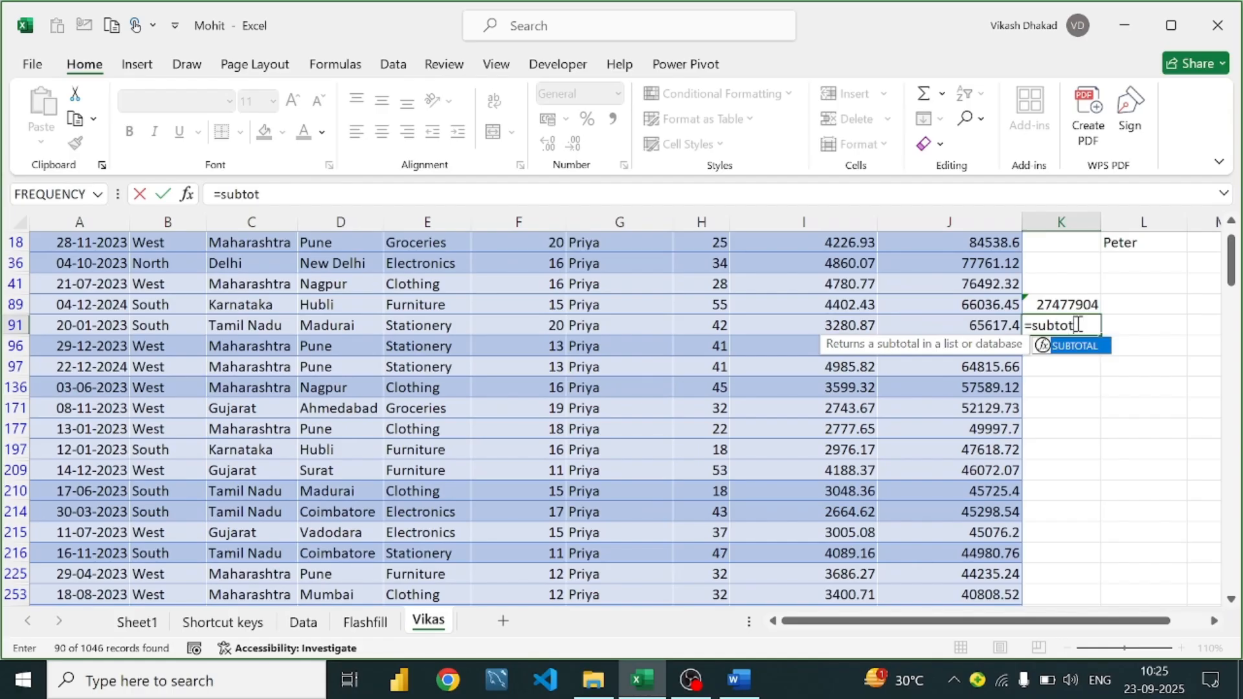
{"action": "key", "text": "Tab"}
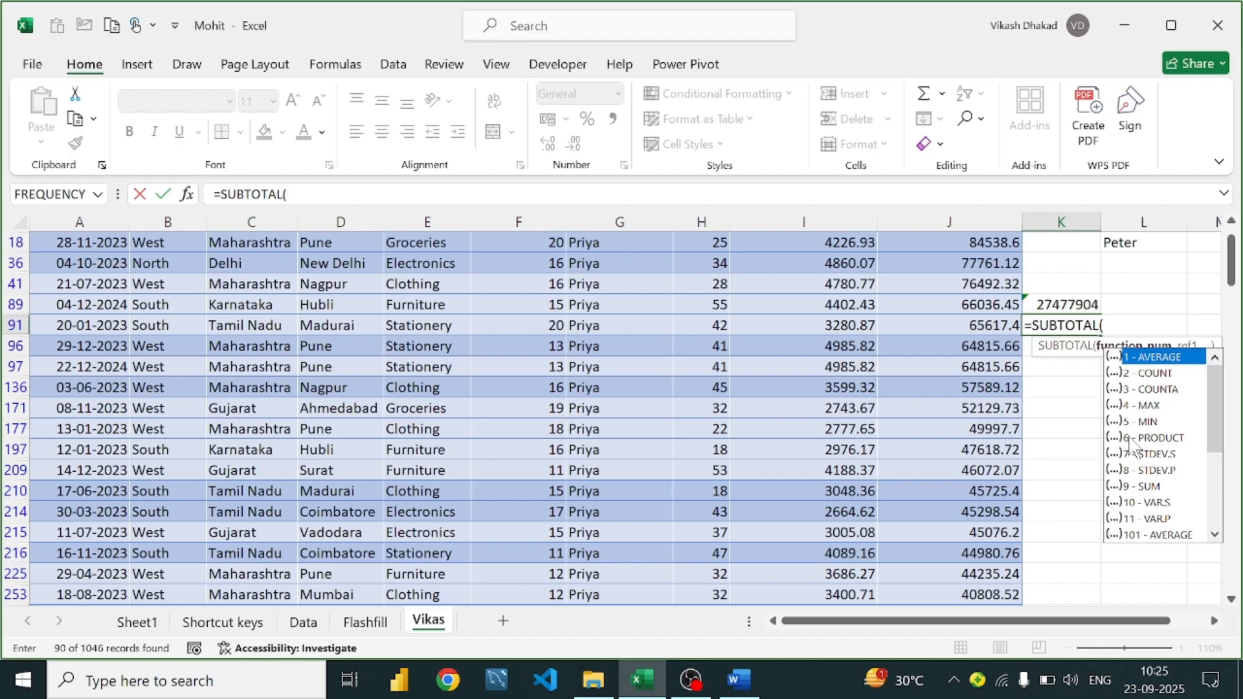
{"action": "type", "text": "cum"}
{"action": "key", "text": "BackSpace"}
{"action": "key", "text": "BackSpace"}
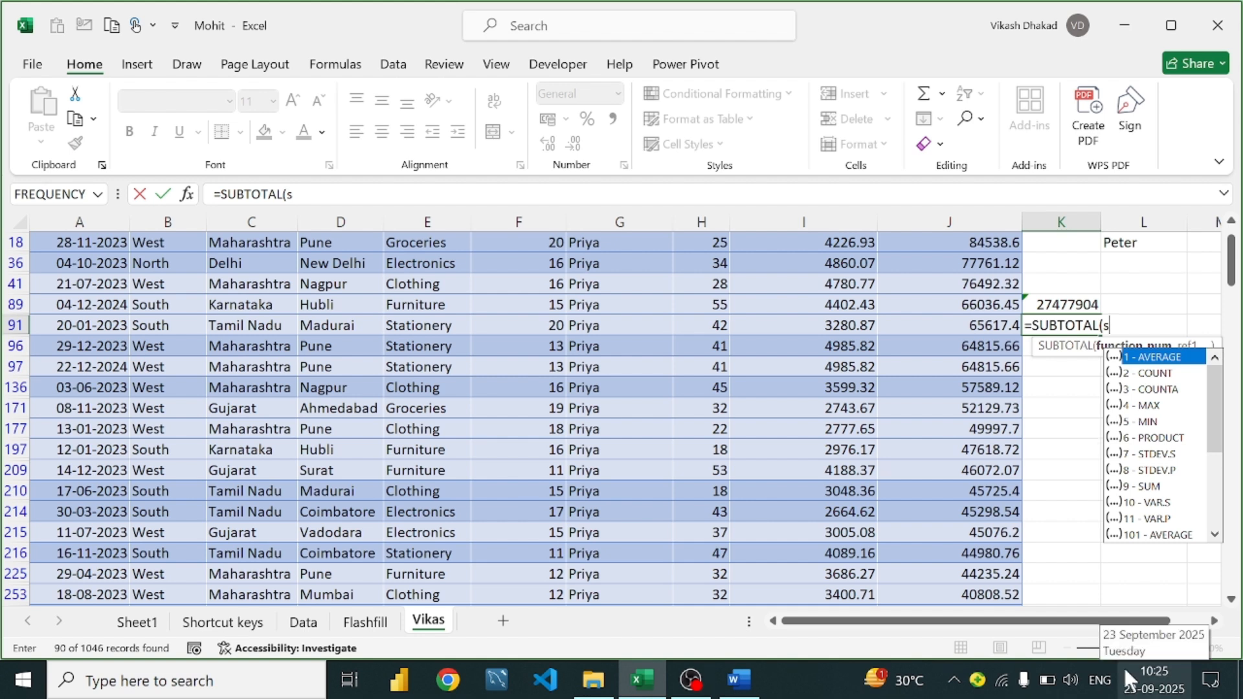
{"action": "key", "text": "Down"}
{"action": "key", "text": "Down"}
{"action": "key", "text": "Down"}
{"action": "key", "text": "Down"}
{"action": "key", "text": "Down"}
{"action": "key", "text": "Down"}
{"action": "key", "text": "Down"}
{"action": "key", "text": "Down"}
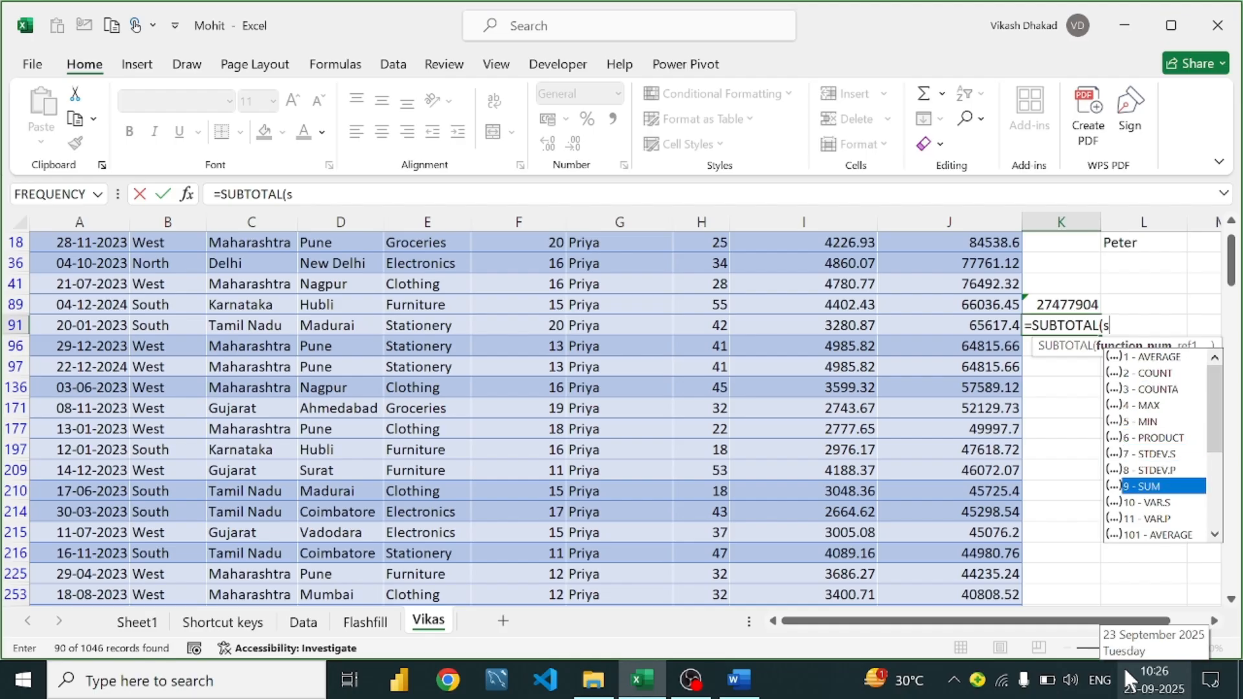
{"action": "key", "text": "Tab"}
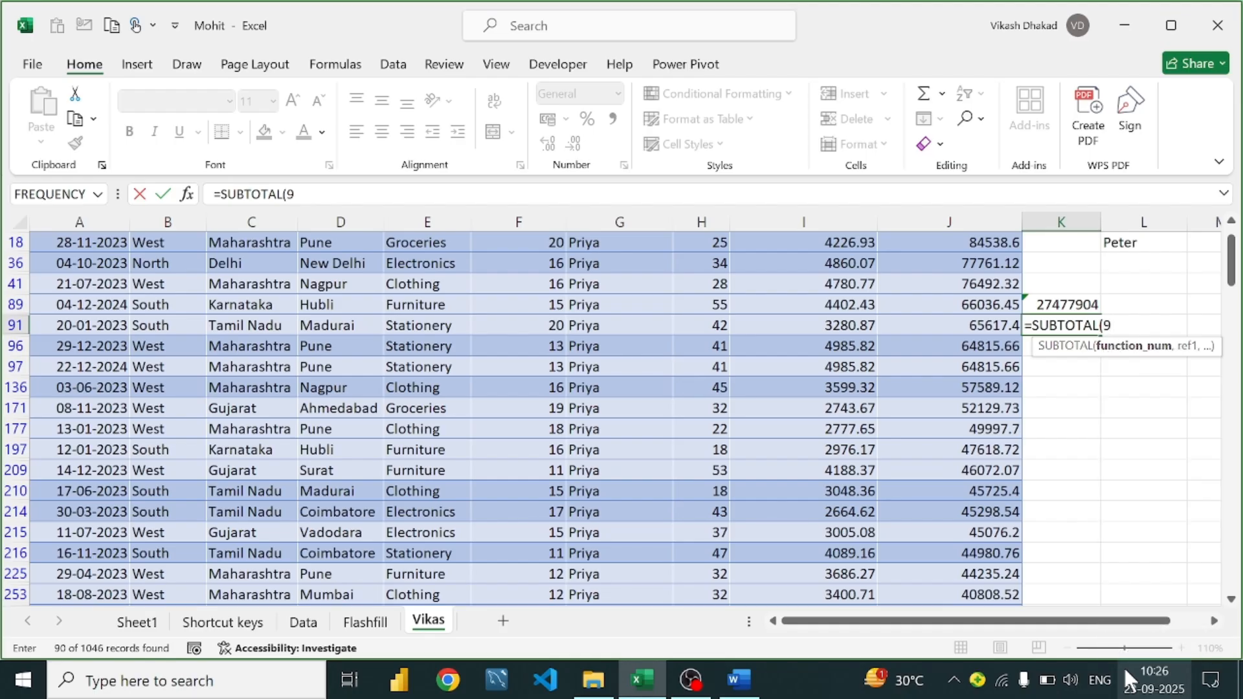
{"action": "type", "text": ","}
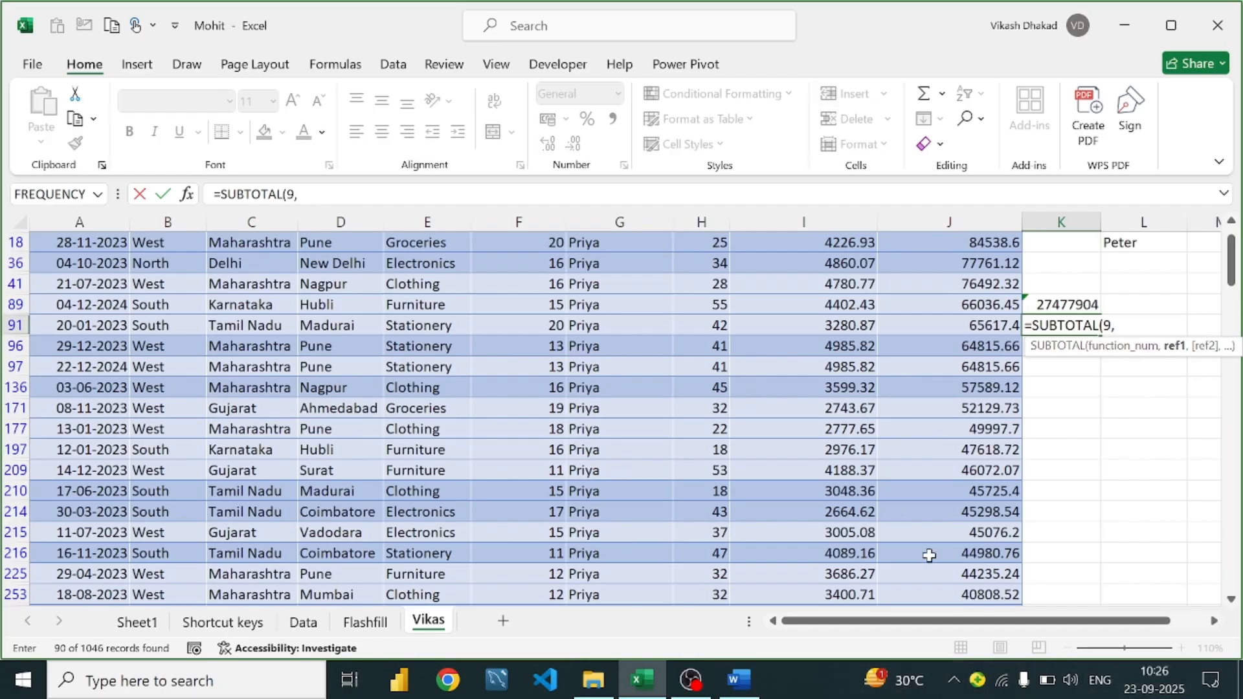
Give the SUBTOTAL the range J2:J1040, returning 2159858.9 for the filtered rows
{"action": "scroll", "coordinate": [899, 408], "scroll_direction": "up", "scroll_amount": 1}
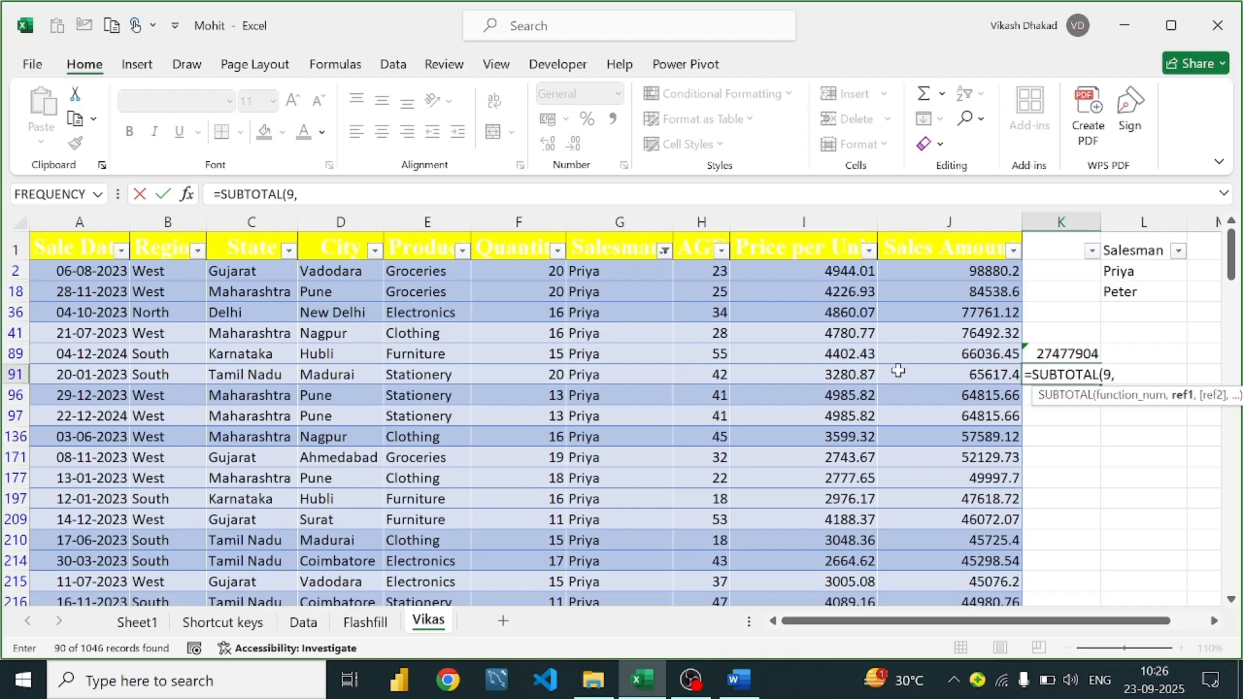
{"action": "left_click", "coordinate": [969, 275]}
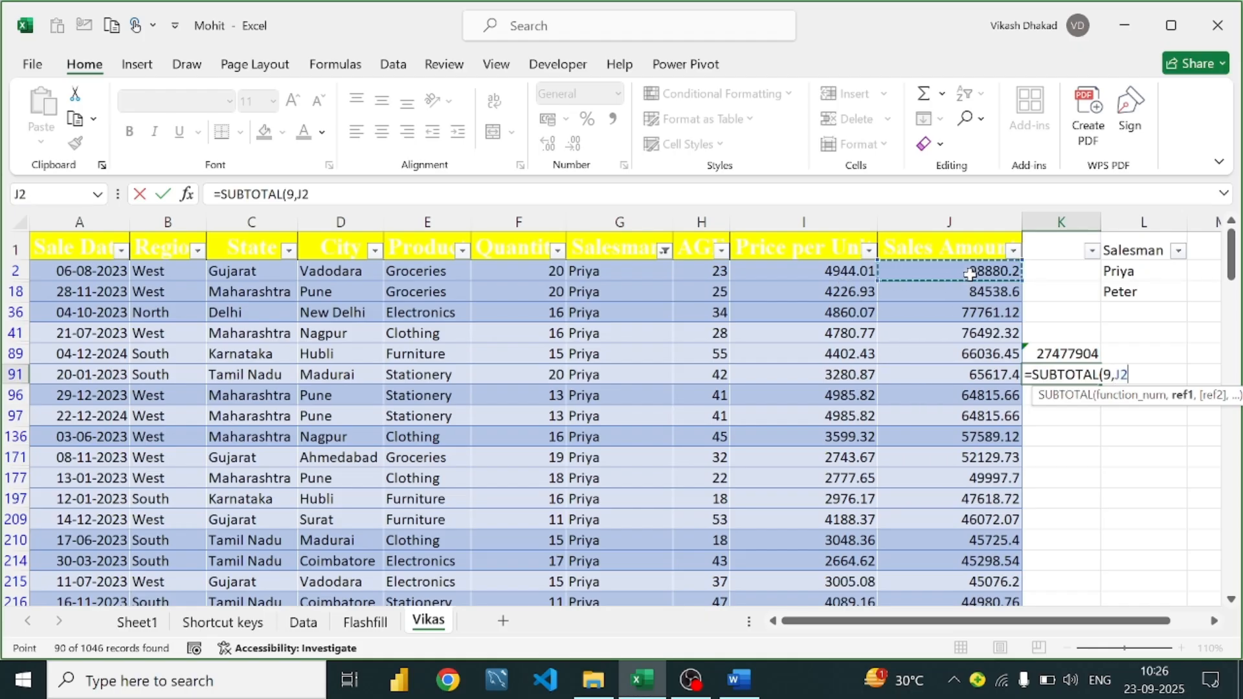
{"action": "key", "text": "ctrl+shift+Down"}
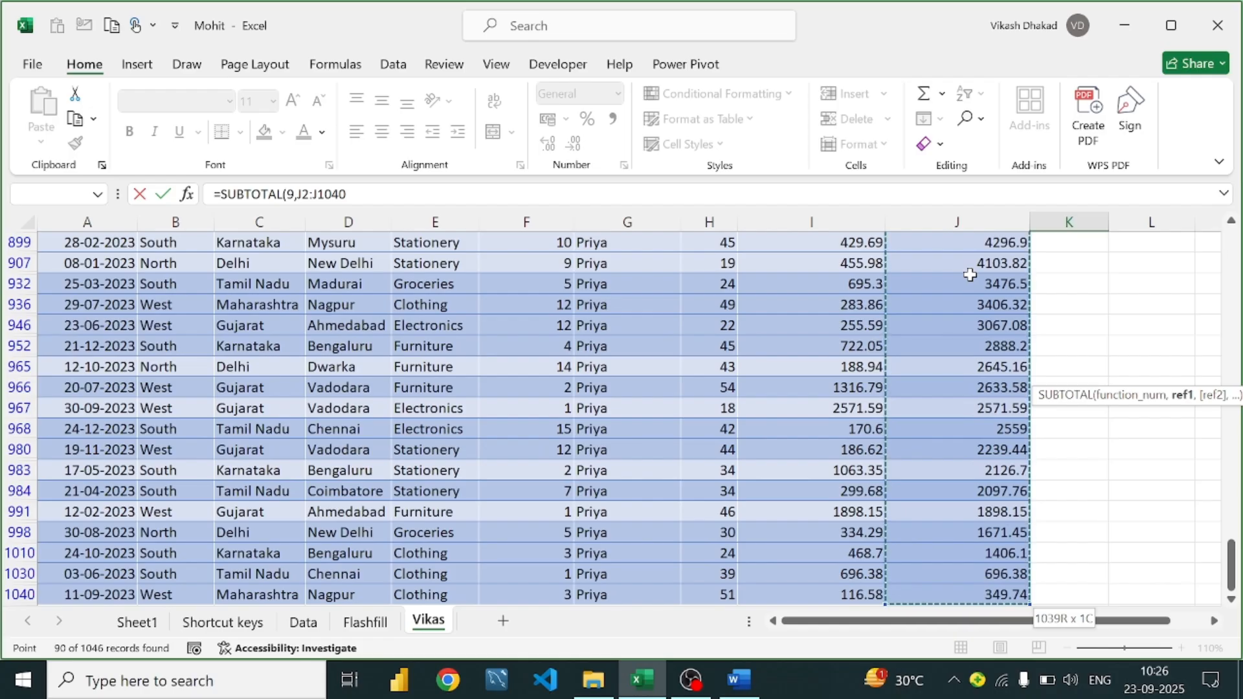
{"action": "key", "text": "ctrl+BackSpace"}
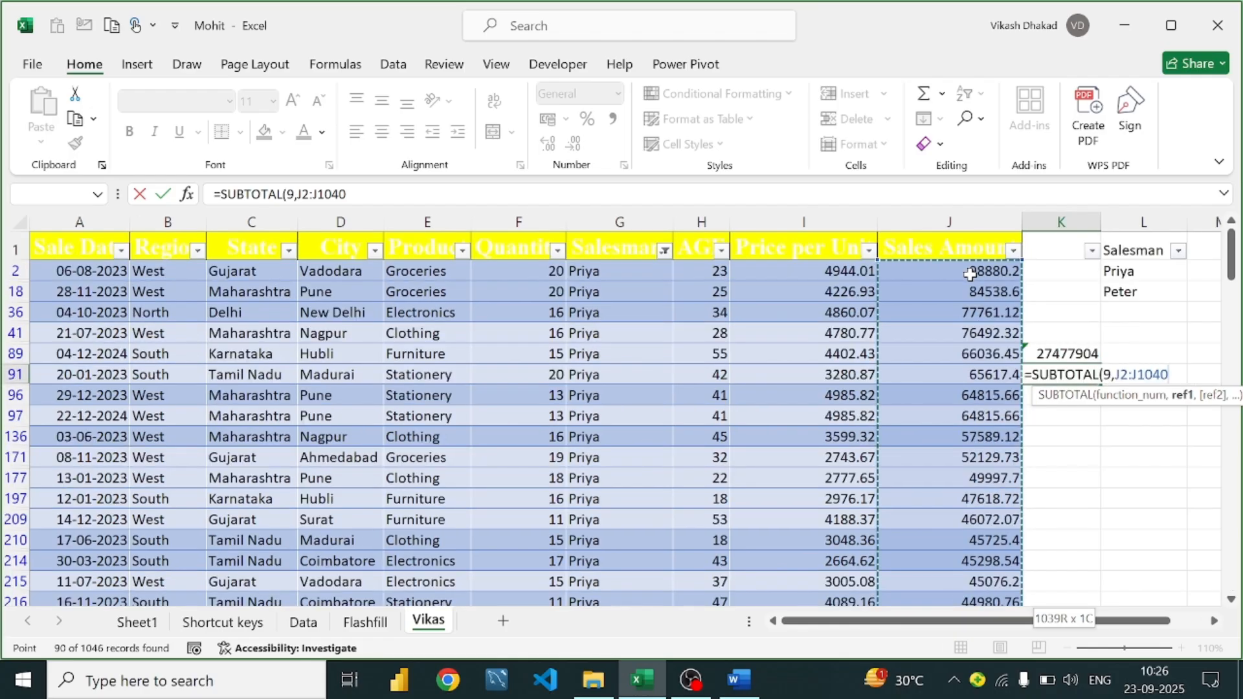
{"action": "type", "text": ")"}
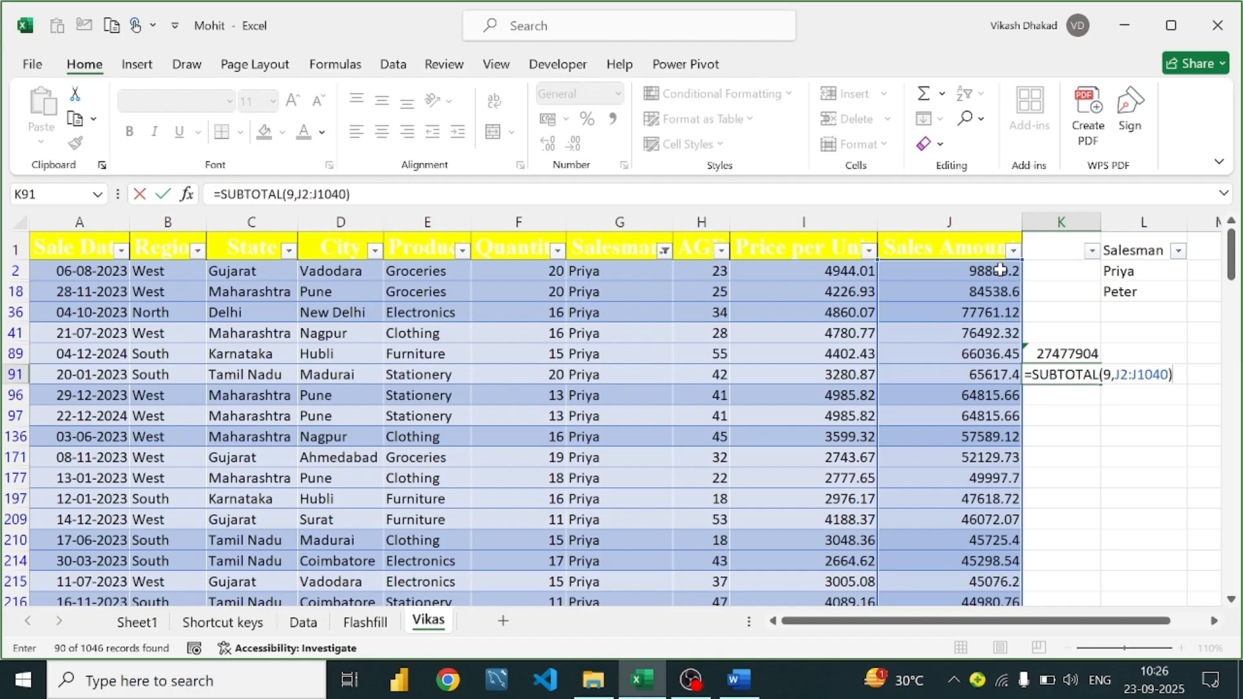
{"action": "key", "text": "Return"}
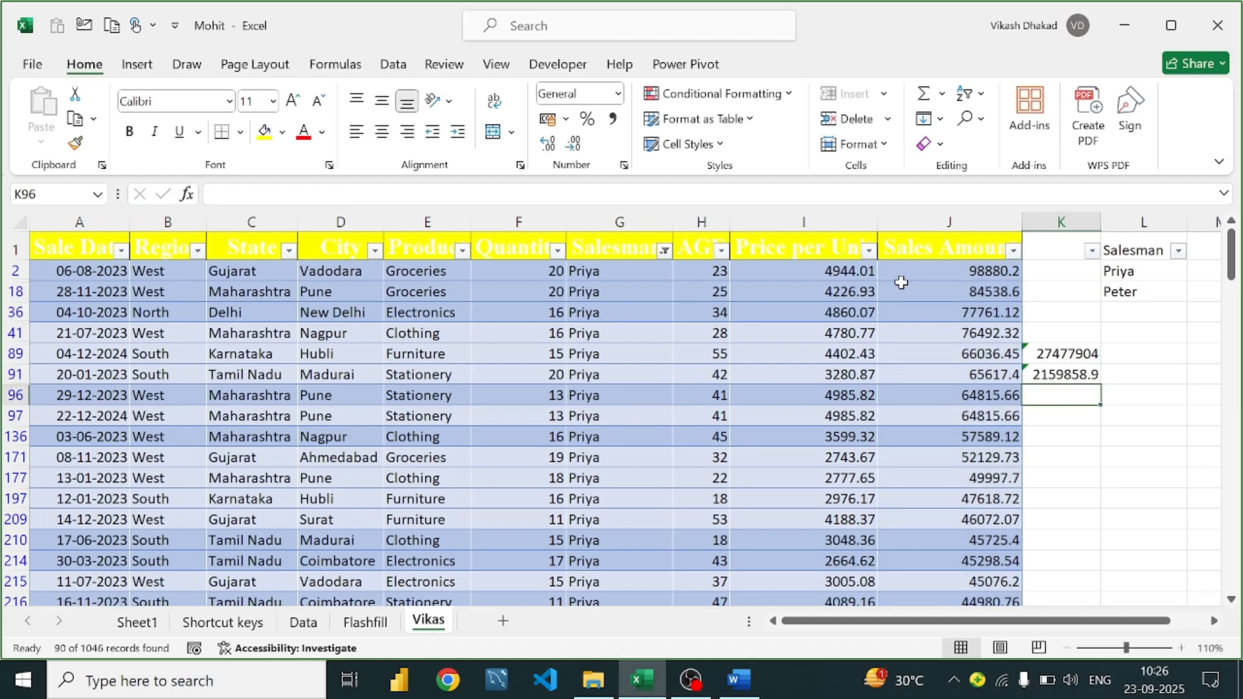
{"action": "left_click", "coordinate": [1069, 376]}
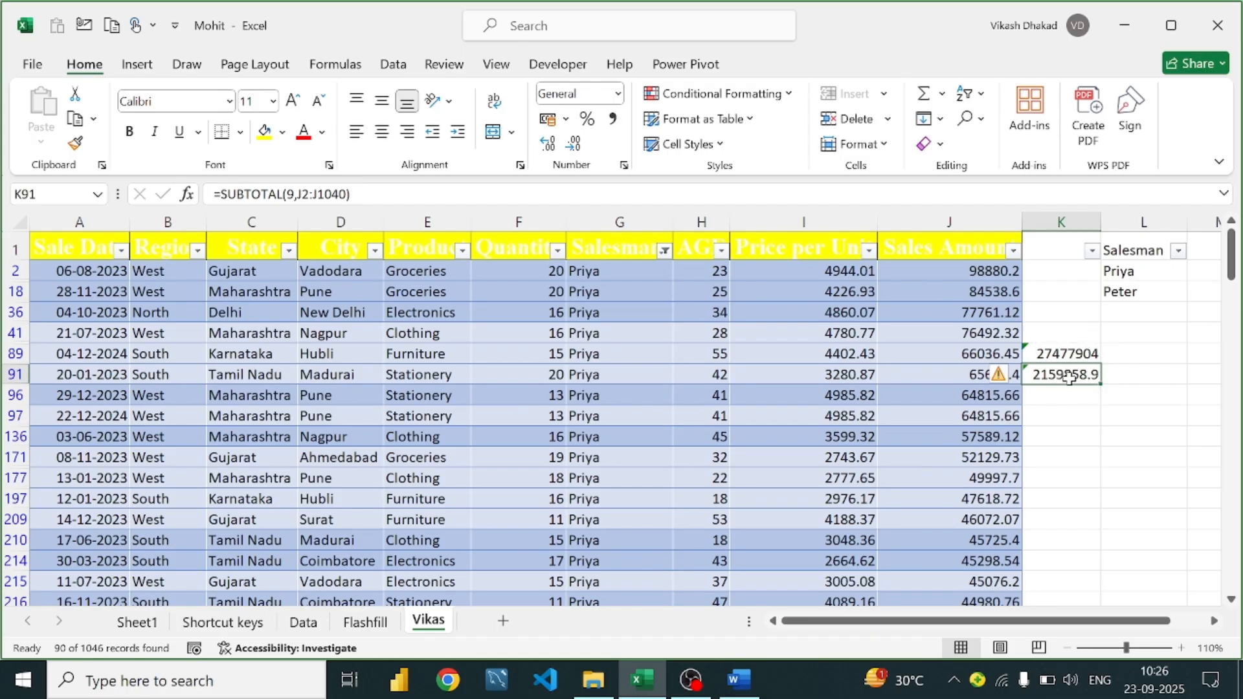
Compare K91's subtotal with K89's SUM, then bring back the Word guide at Subtotal
{"action": "left_click", "coordinate": [1054, 355]}
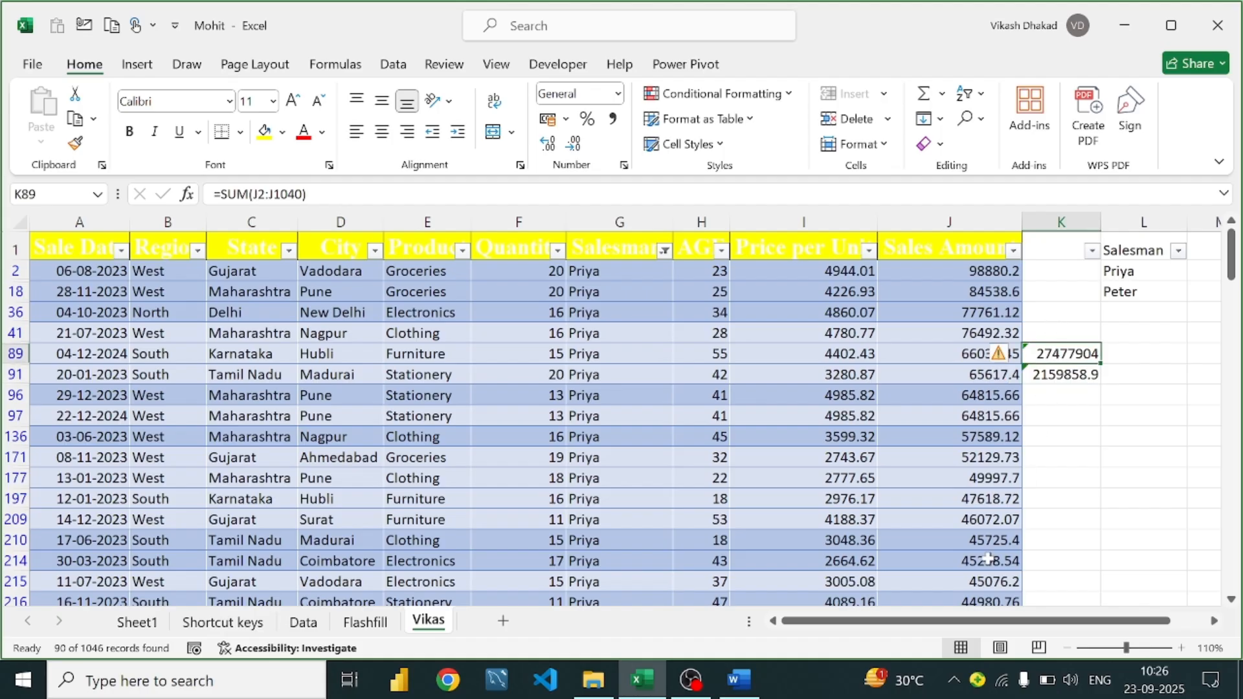
{"action": "left_click", "coordinate": [738, 680]}
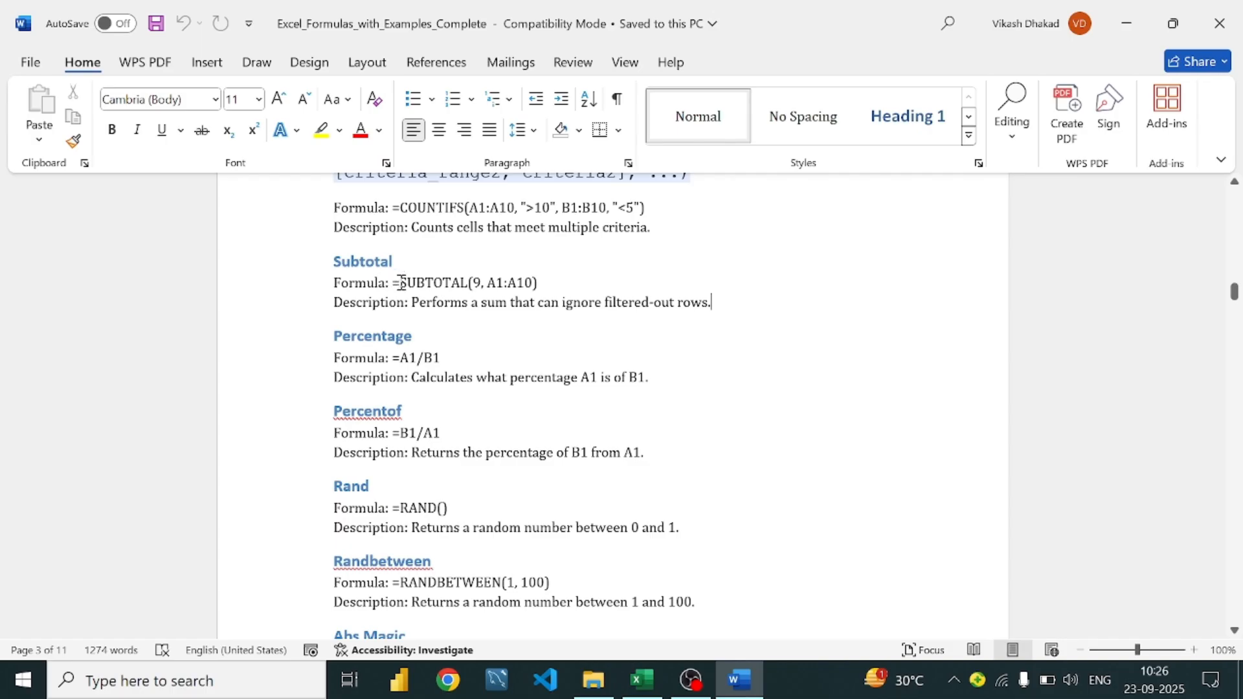
Read through the guide's SUBTOTAL example formula and its description, then return to Excel
{"action": "left_click", "coordinate": [481, 283]}
{"action": "left_click", "coordinate": [602, 302]}
{"action": "left_click", "coordinate": [559, 304]}
{"action": "left_click", "coordinate": [726, 302]}
{"action": "left_click_drag", "start_coordinate": [533, 304], "coordinate": [733, 311]}
{"action": "left_click", "coordinate": [731, 310]}
{"action": "left_click", "coordinate": [424, 338]}
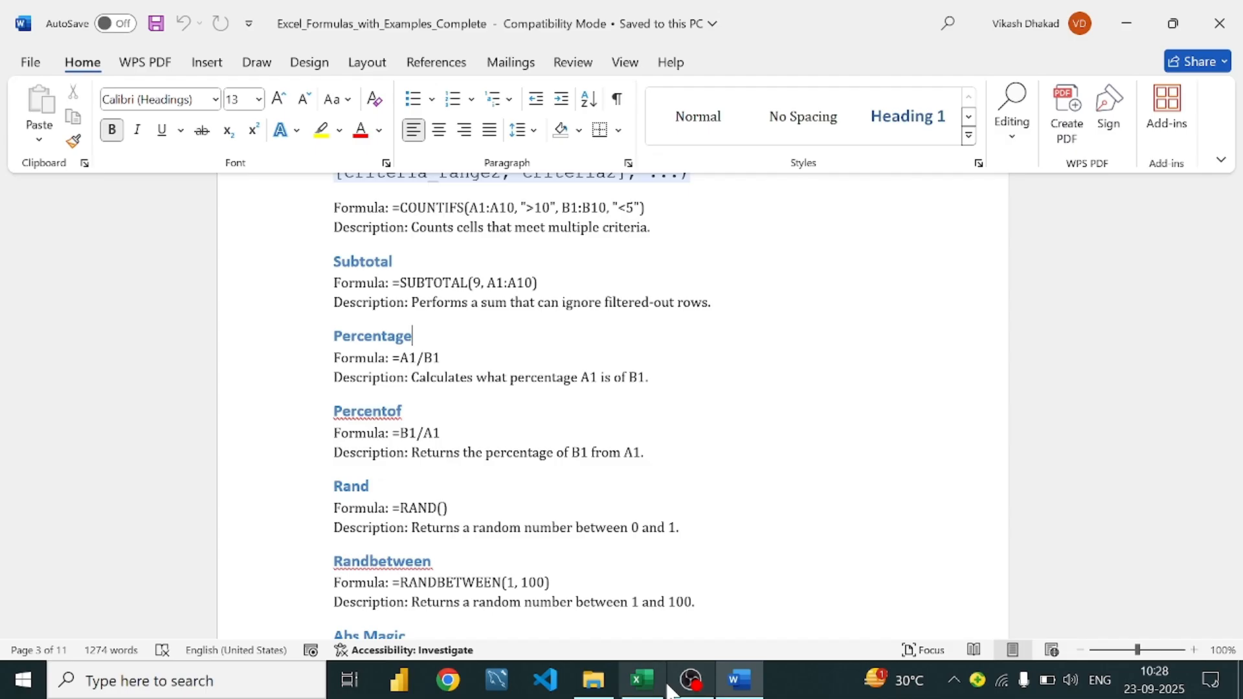
{"action": "left_click", "coordinate": [642, 680]}
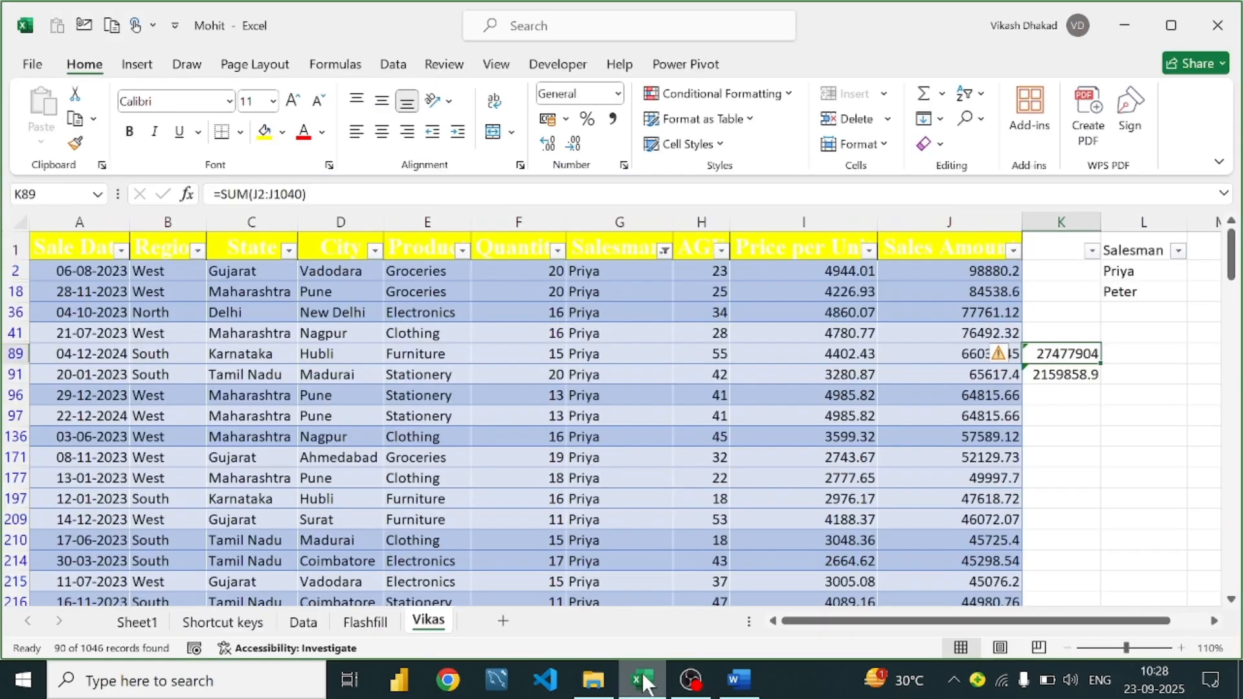
Re-enter K91's SUBTOTAL formula with function number 9 (sum)
{"action": "double_click", "coordinate": [1066, 375]}
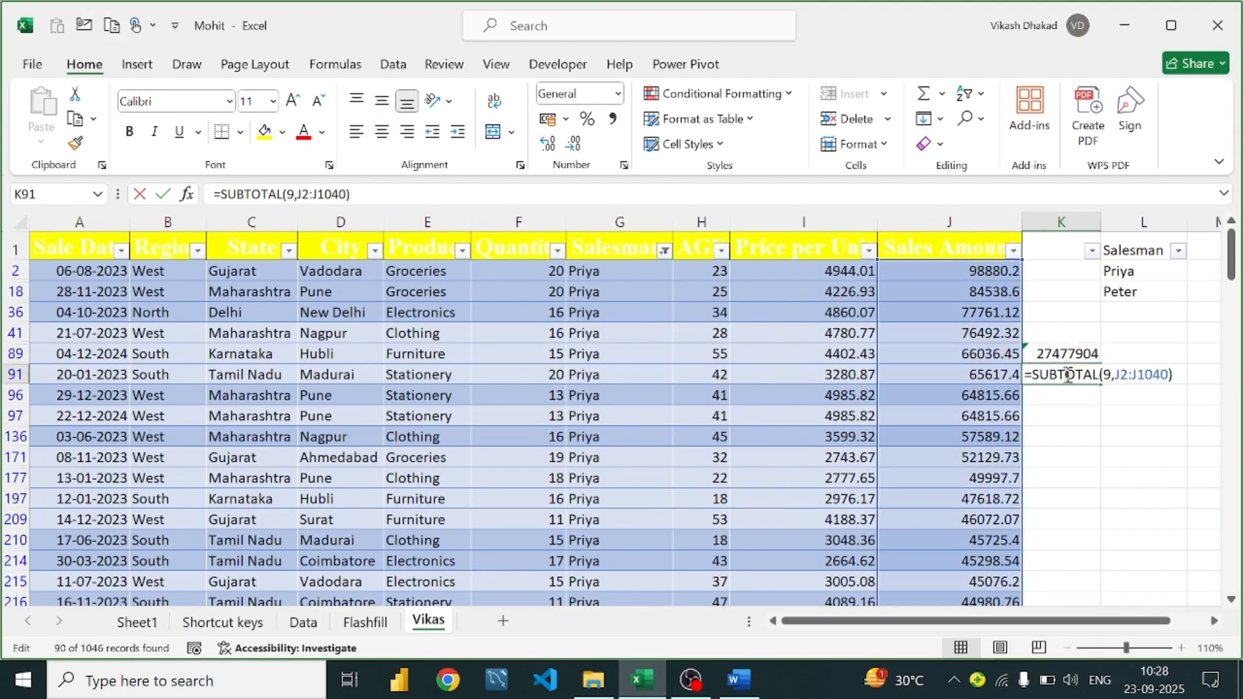
{"action": "left_click", "coordinate": [1114, 374]}
{"action": "key", "text": "BackSpace"}
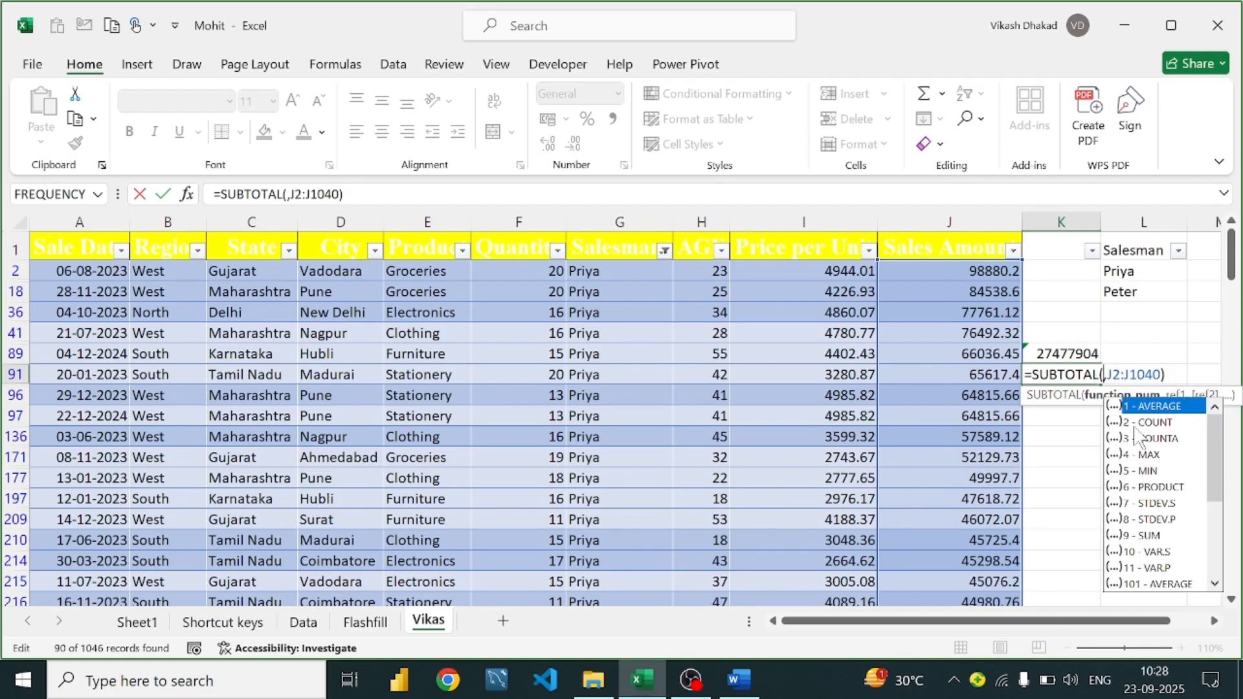
{"action": "left_click", "coordinate": [1157, 536]}
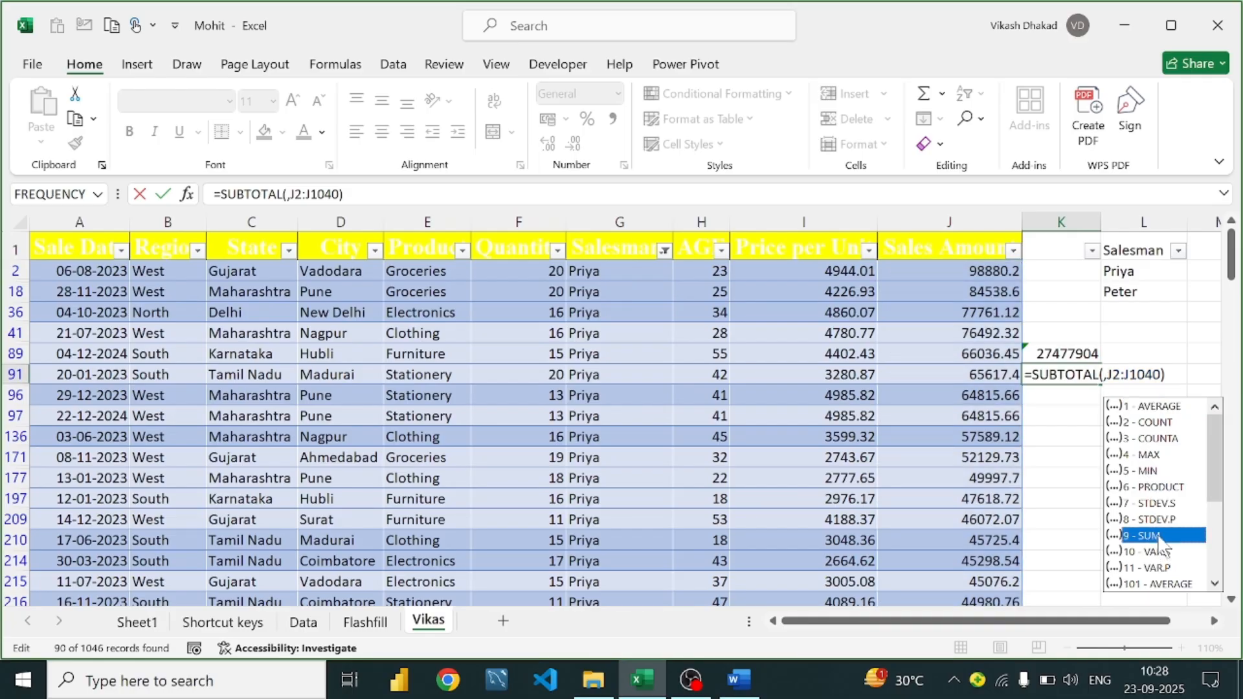
{"action": "double_click", "coordinate": [1158, 536]}
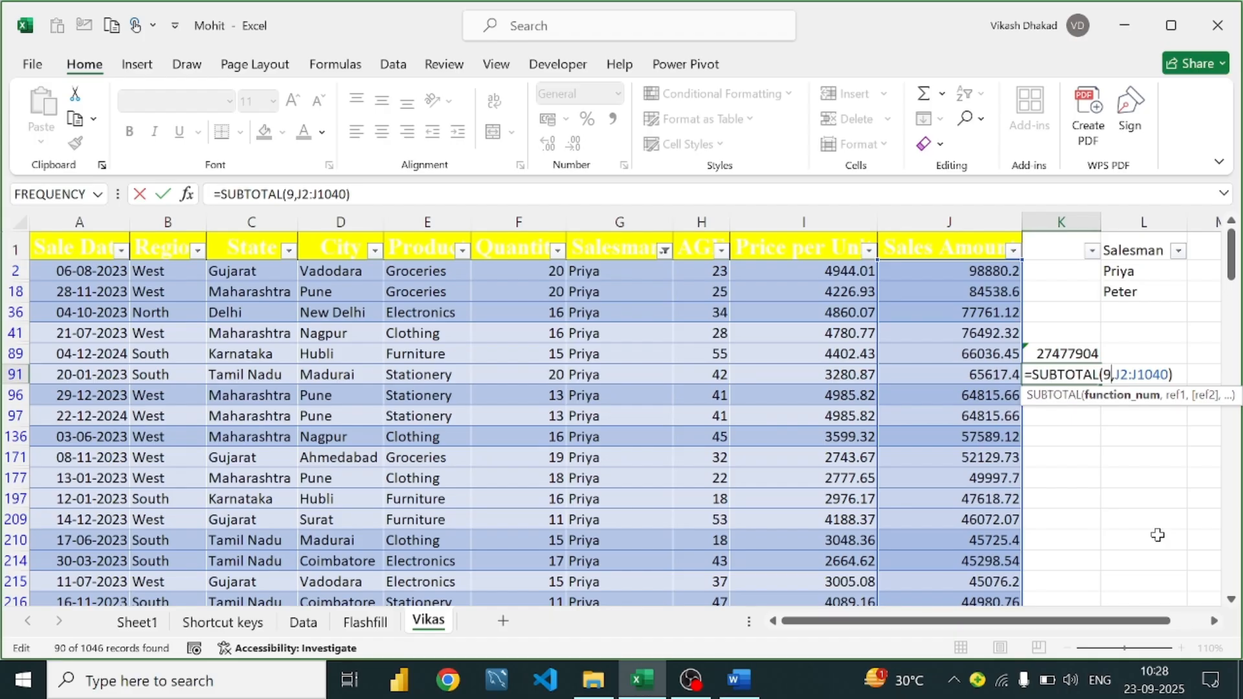
{"action": "key", "text": "Return"}
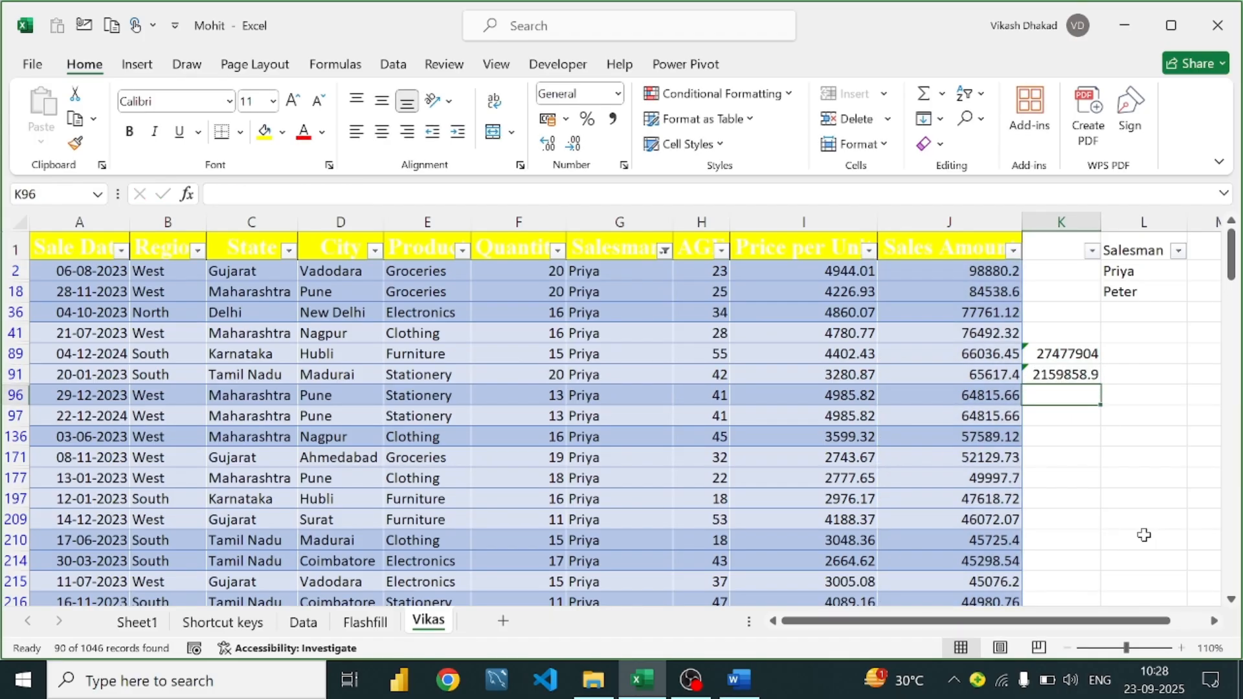
Compare K91's SUBTOTAL formula with the SUM formula in K89
{"action": "left_click", "coordinate": [1081, 377]}
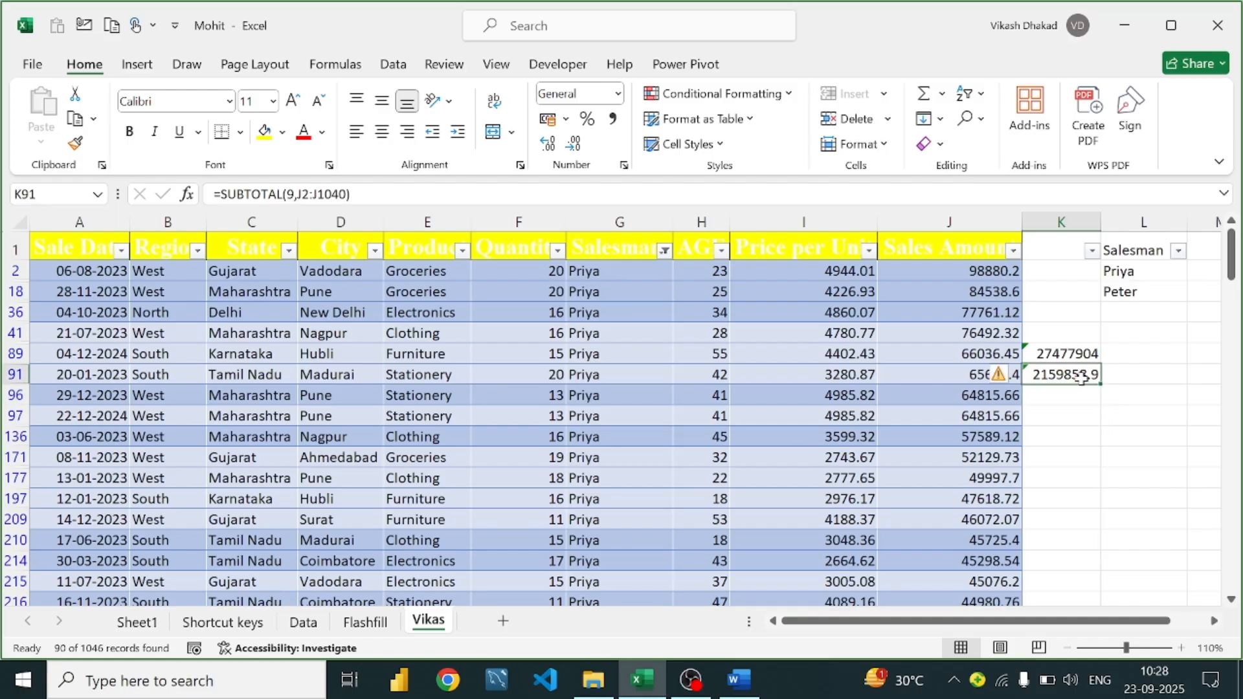
{"action": "left_click", "coordinate": [1075, 353]}
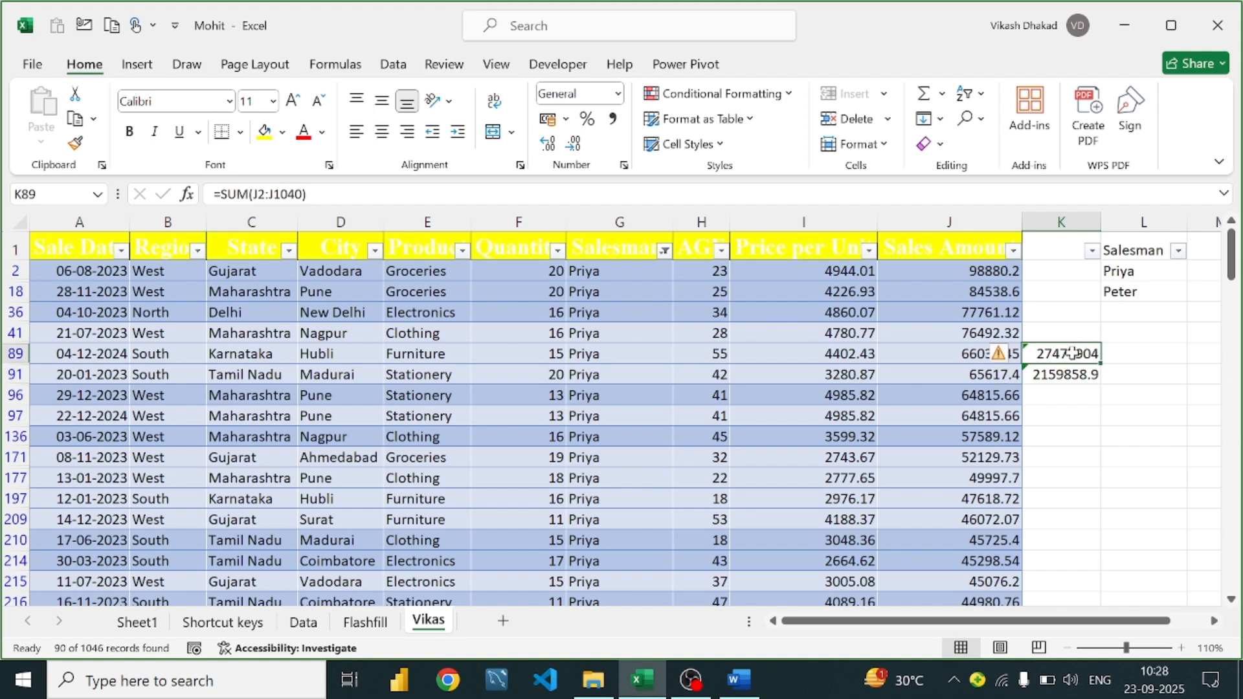
{"action": "scroll", "coordinate": [910, 350], "scroll_direction": "down", "scroll_amount": 2}
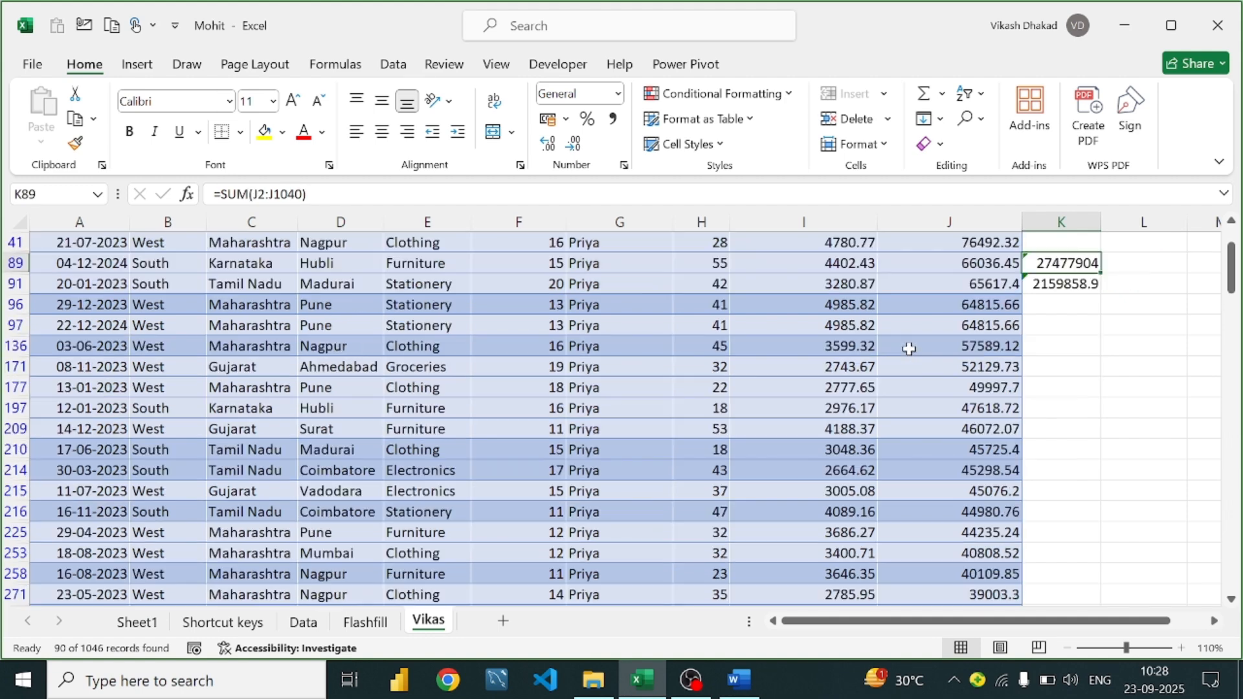
{"action": "scroll", "coordinate": [907, 347], "scroll_direction": "up", "scroll_amount": 1}
Find the Percentage formula =A1/B1 in the Word guide, then return to Excel
{"action": "left_click", "coordinate": [738, 679]}
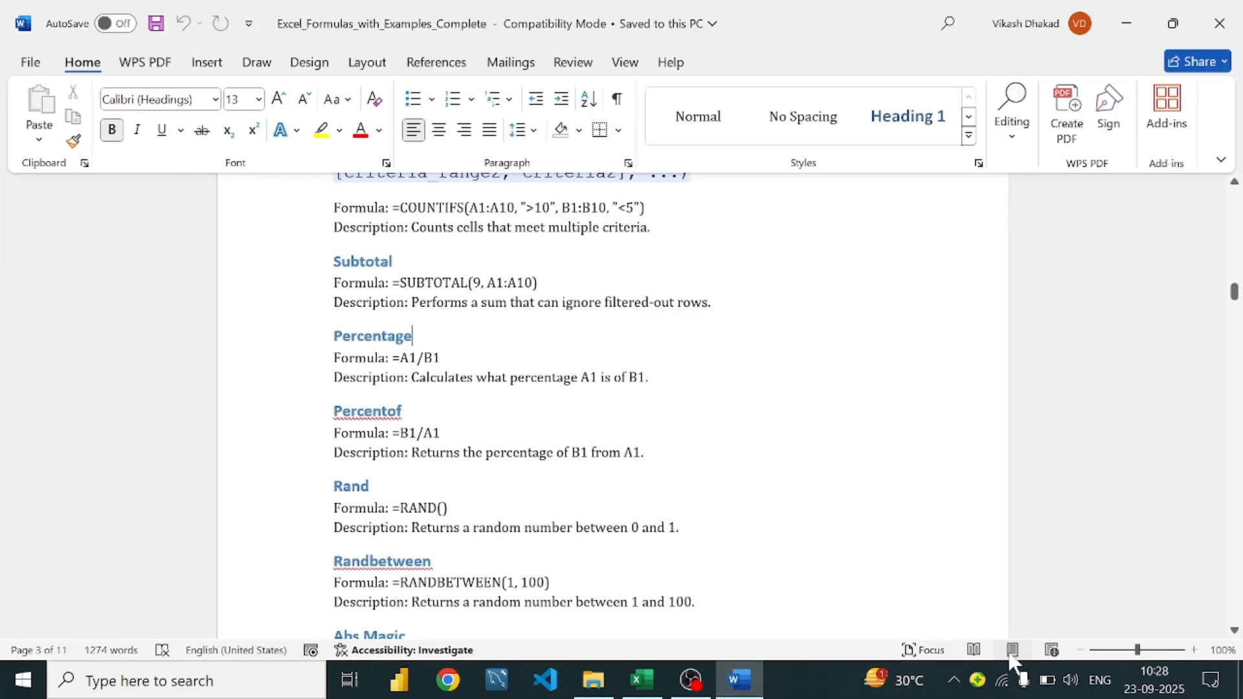
{"action": "scroll", "coordinate": [421, 321], "scroll_direction": "down", "scroll_amount": 1}
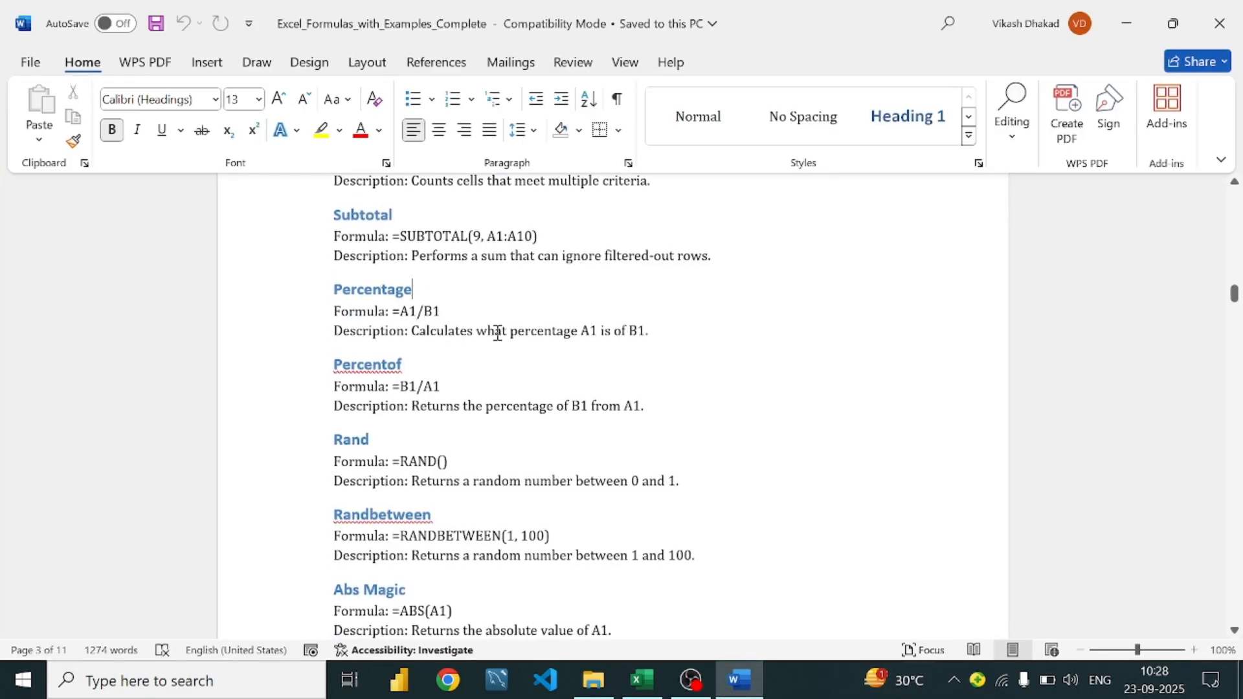
{"action": "scroll", "coordinate": [497, 331], "scroll_direction": "down", "scroll_amount": 1}
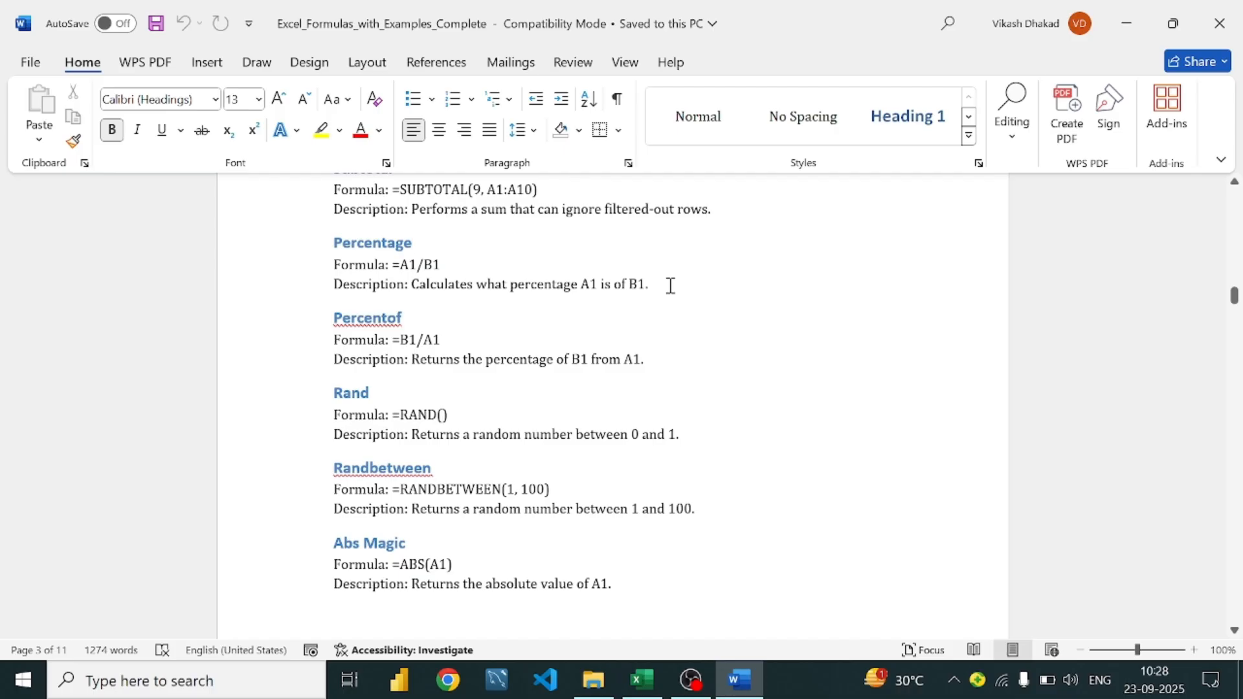
{"action": "left_click", "coordinate": [461, 259]}
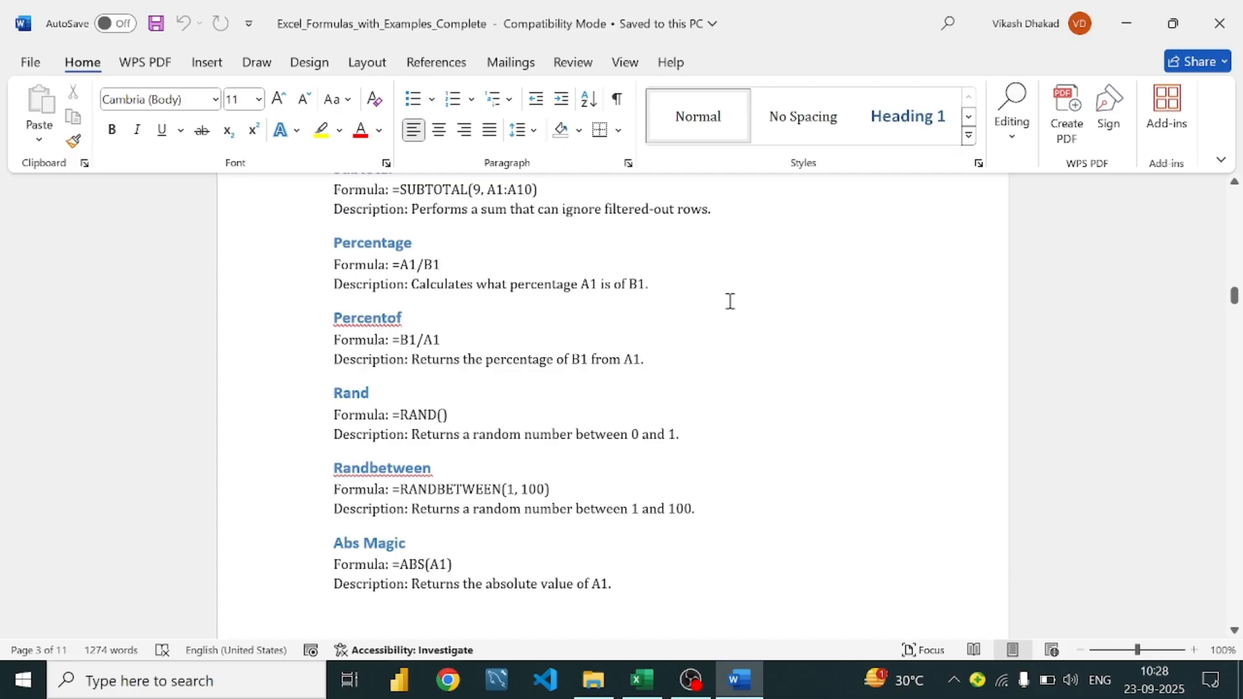
{"action": "left_click", "coordinate": [646, 693]}
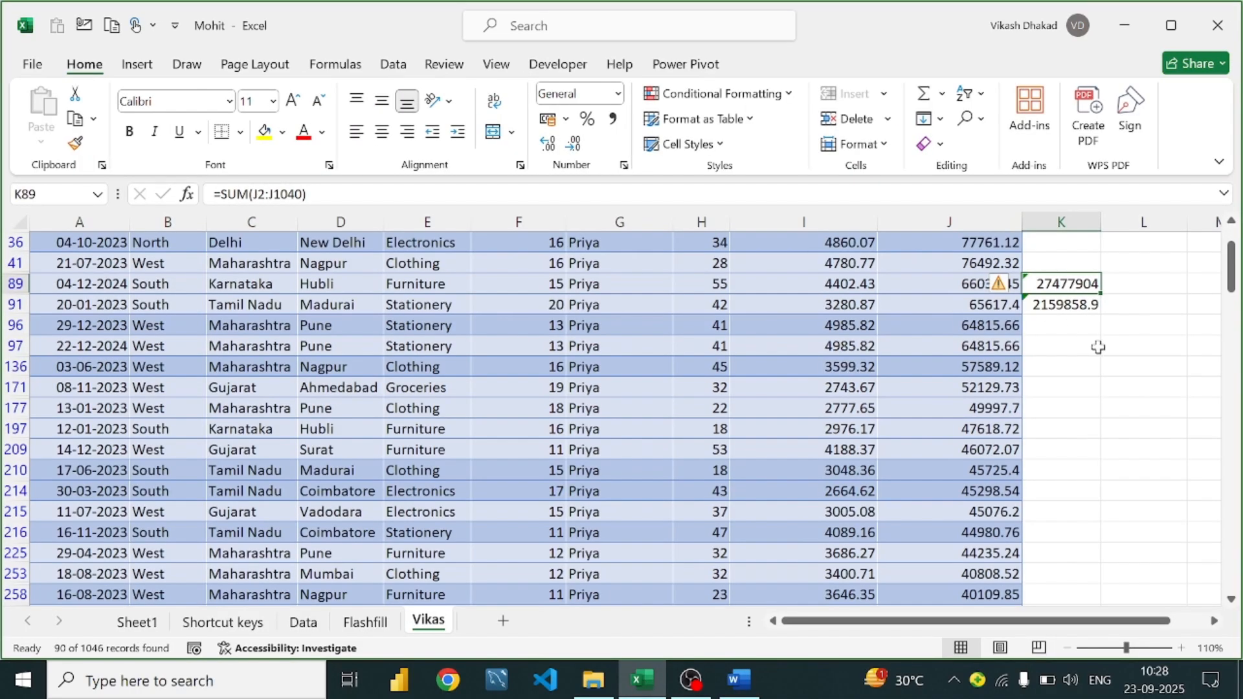
Enter =J2/K89 in K2 to get J2's share of the sales total
{"action": "left_click", "coordinate": [1056, 322]}
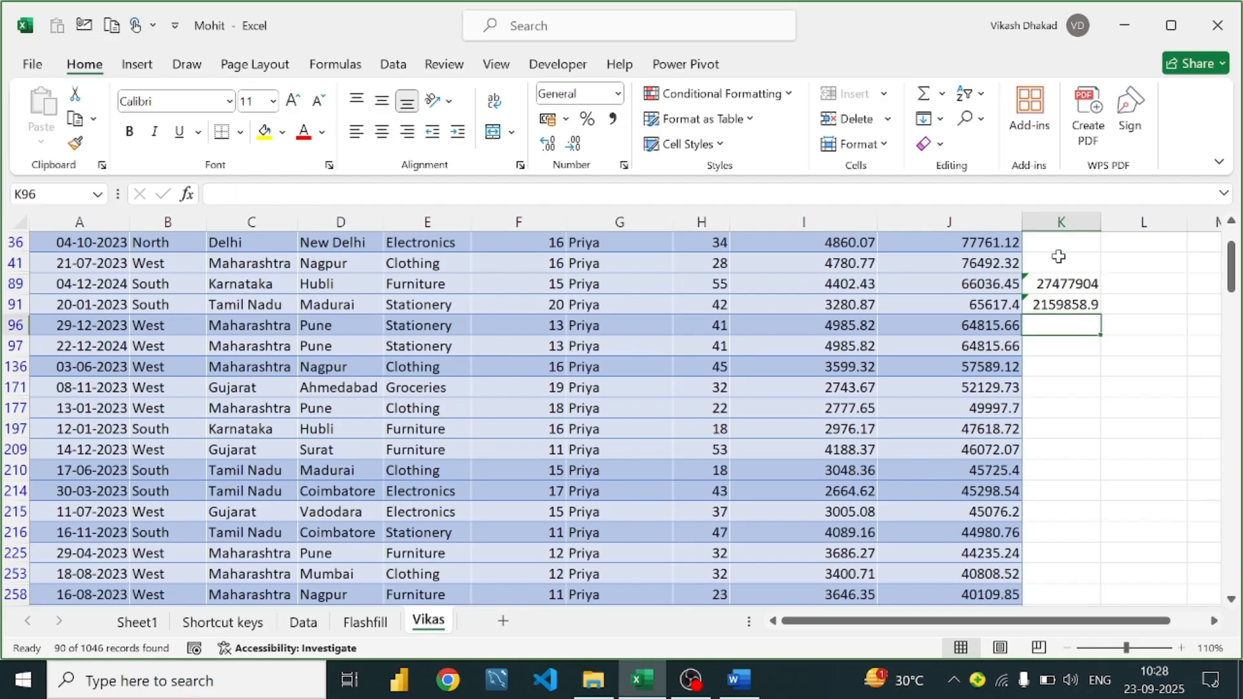
{"action": "scroll", "coordinate": [1061, 259], "scroll_direction": "up", "scroll_amount": 1}
{"action": "left_click", "coordinate": [1076, 356]}
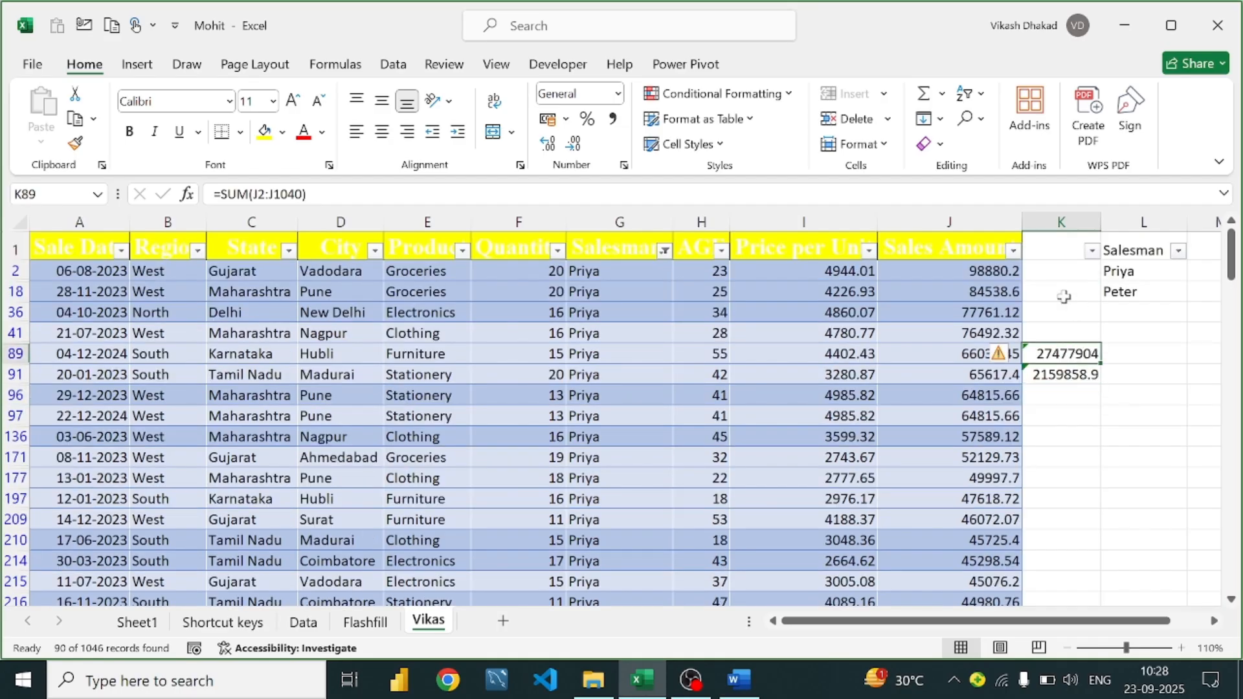
{"action": "left_click", "coordinate": [1043, 272]}
{"action": "type", "text": "="}
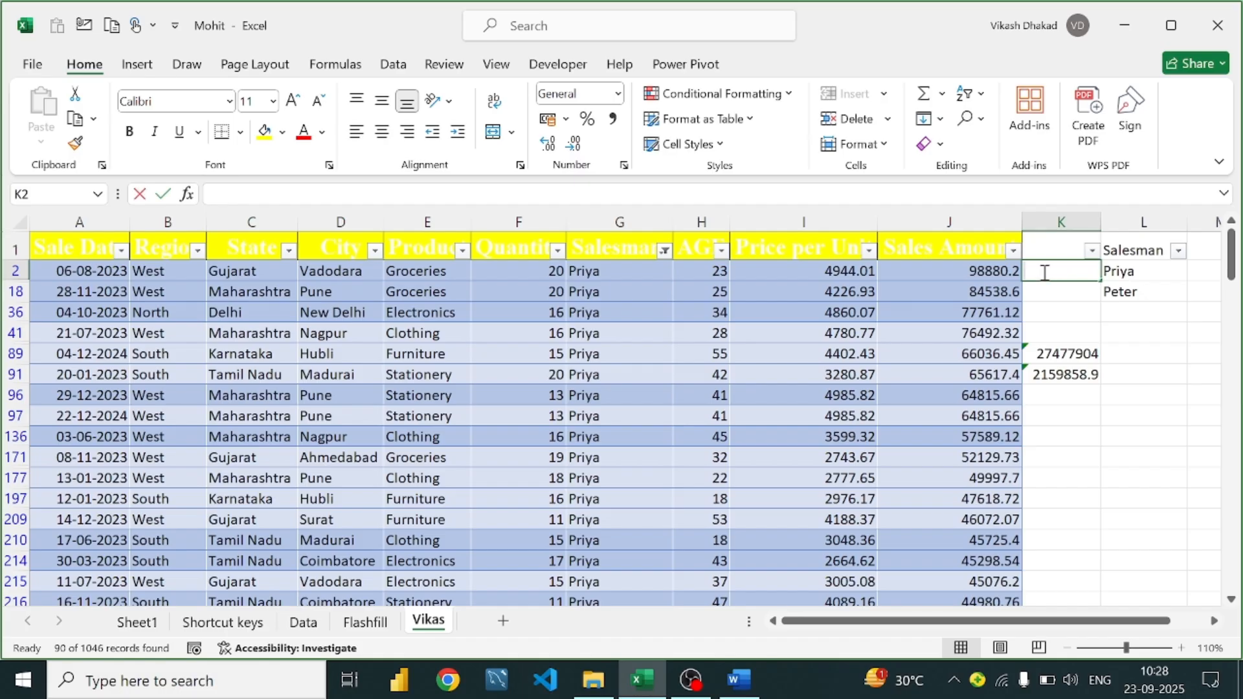
{"action": "left_click", "coordinate": [975, 269]}
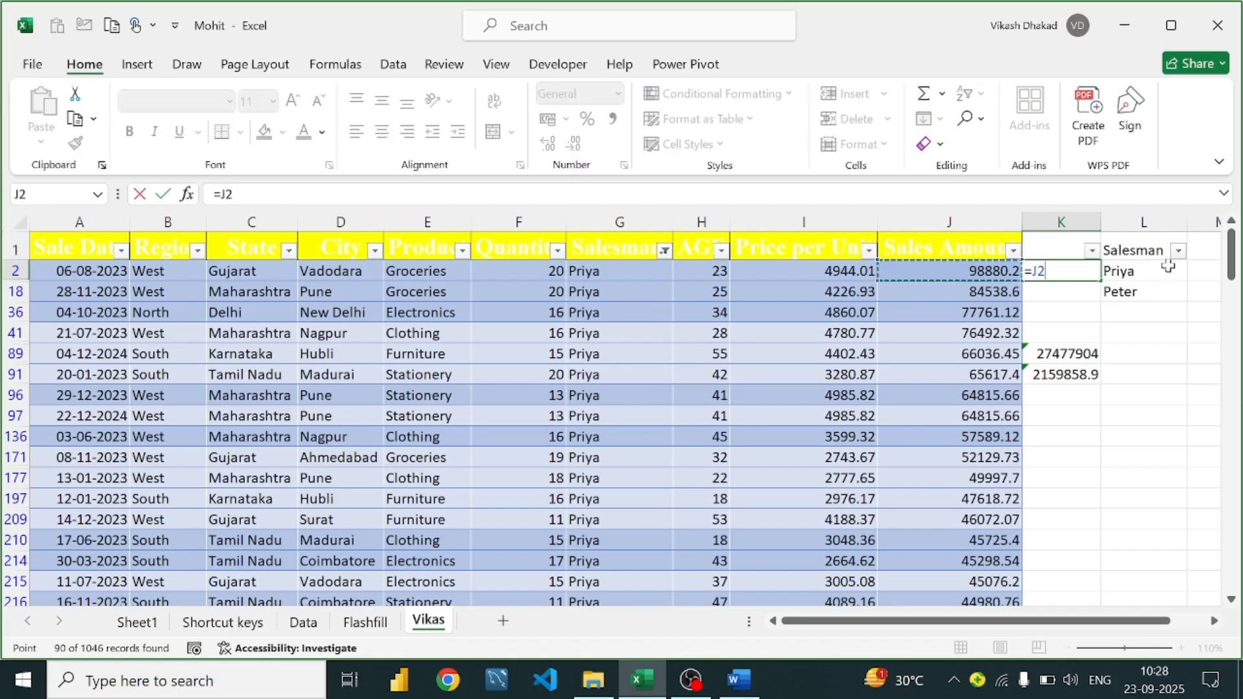
{"action": "type", "text": "/"}
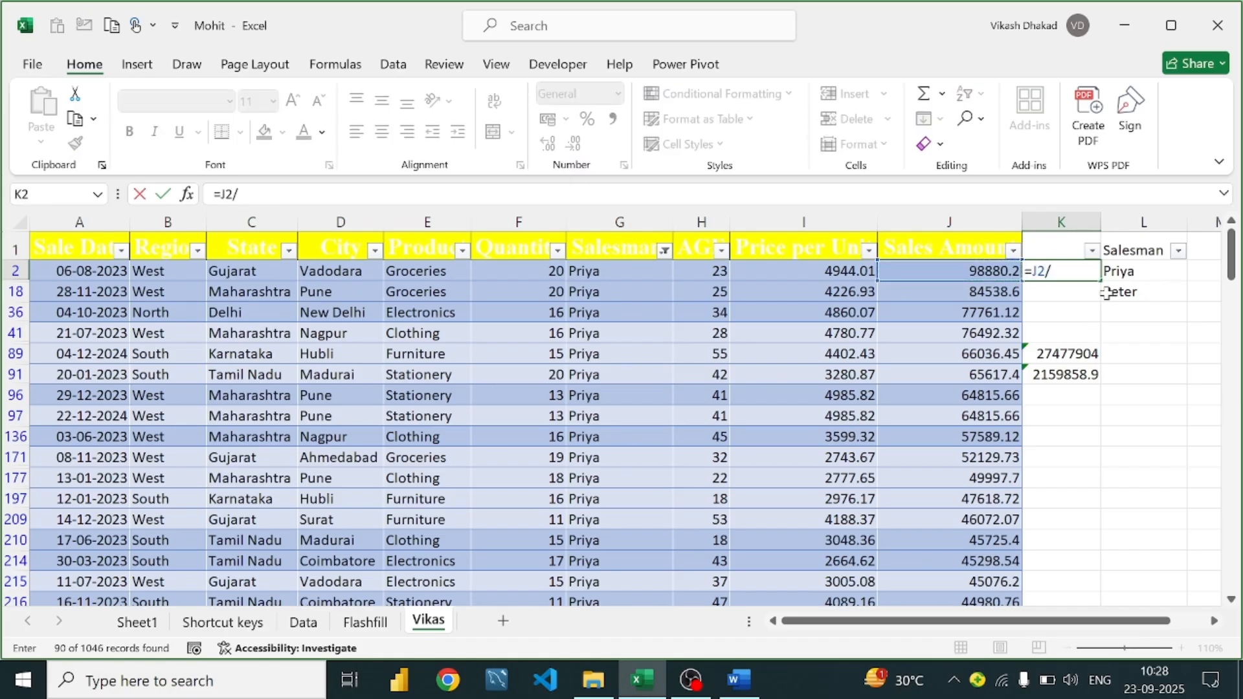
{"action": "left_click", "coordinate": [1091, 353]}
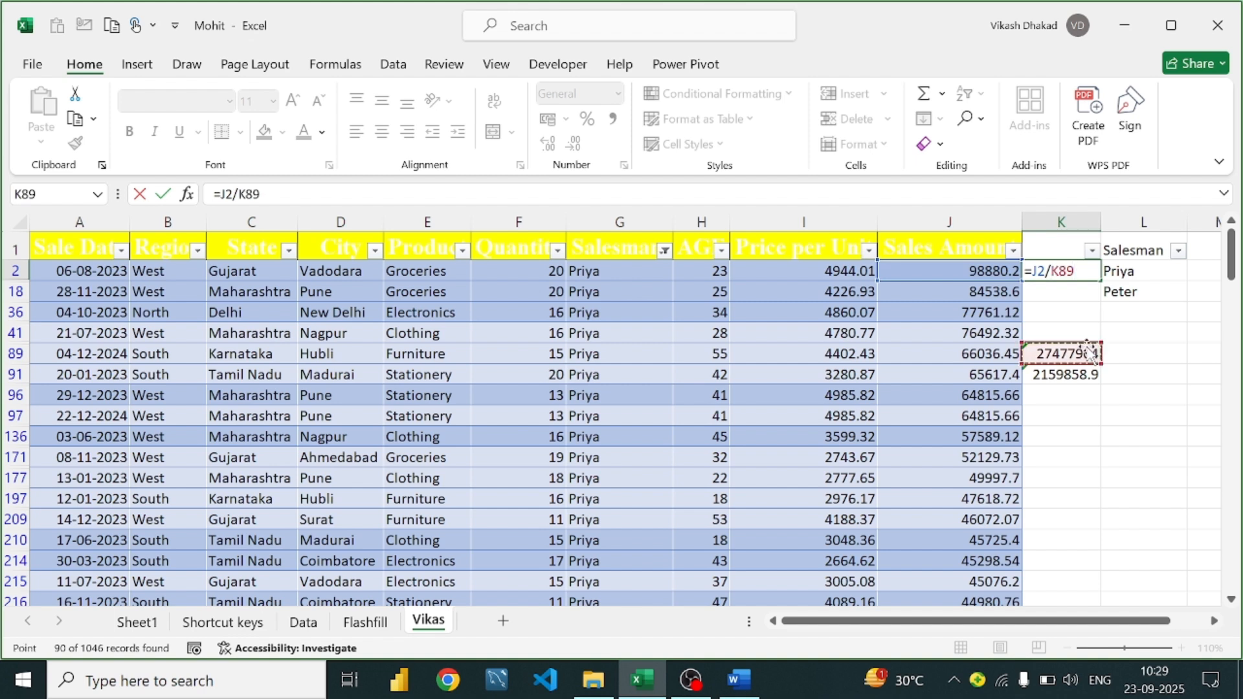
{"action": "key", "text": "Return"}
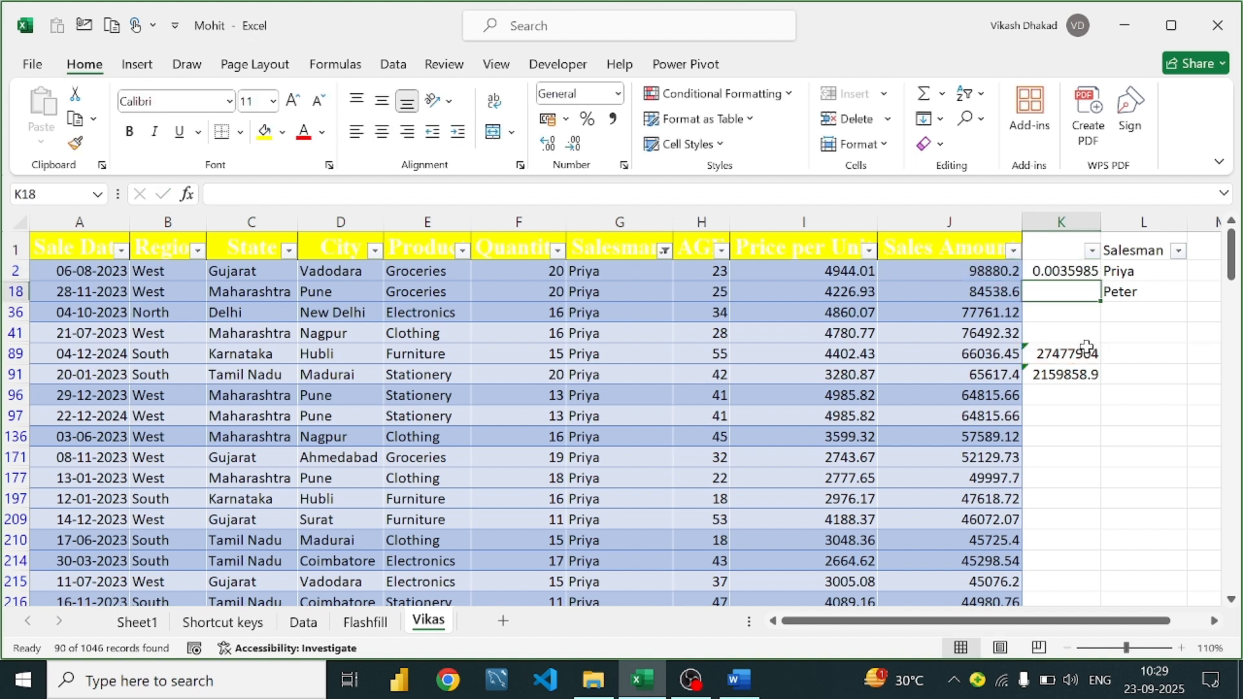
Format K2 as Percentage (0.36%), check the formulas, then switch to the Word guide
{"action": "left_click", "coordinate": [1063, 272]}
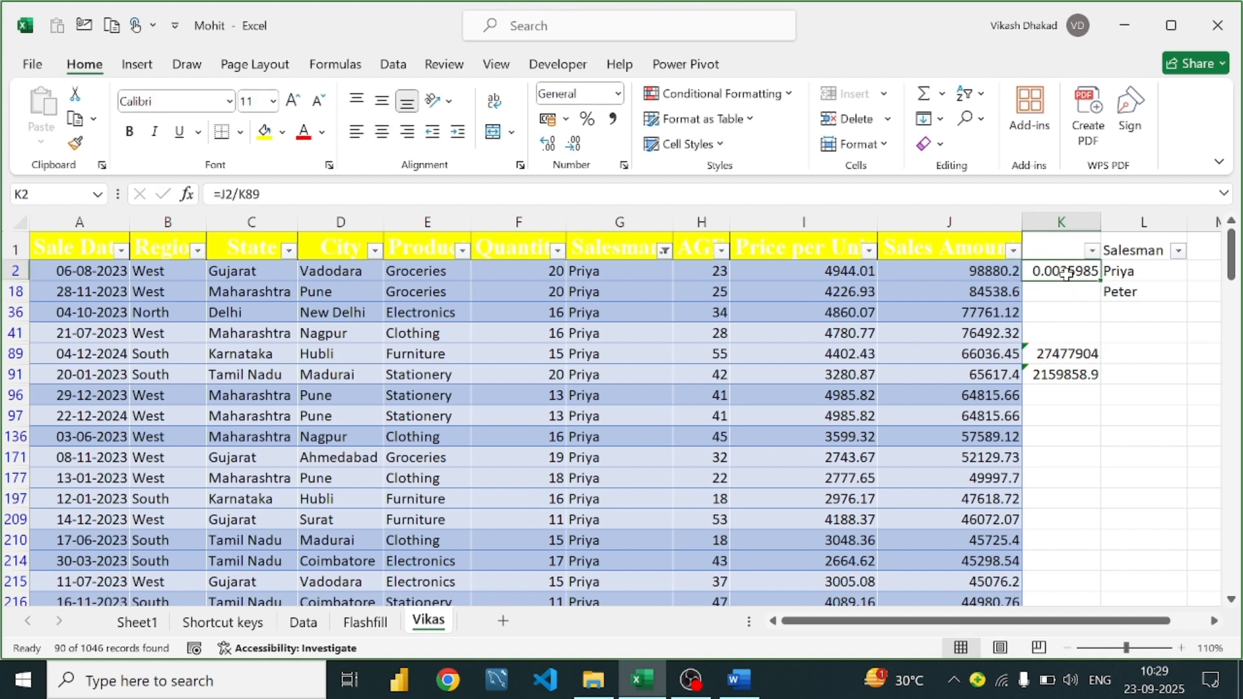
{"action": "left_click", "coordinate": [618, 94]}
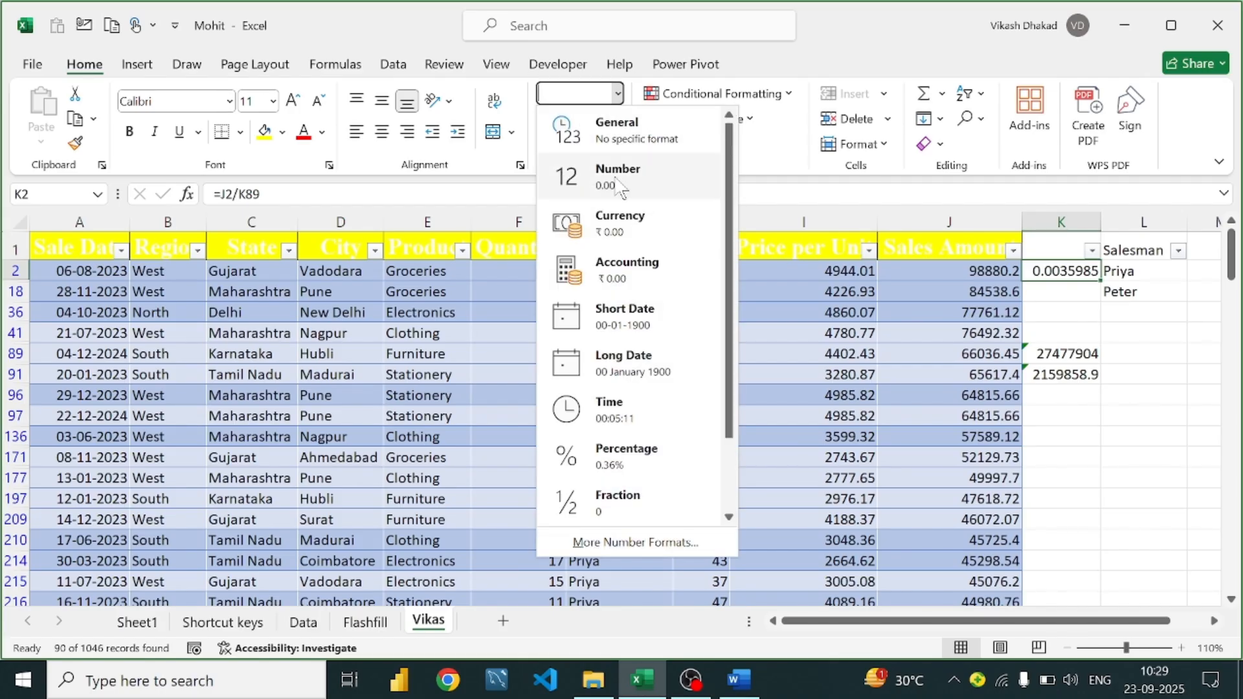
{"action": "left_click", "coordinate": [622, 461]}
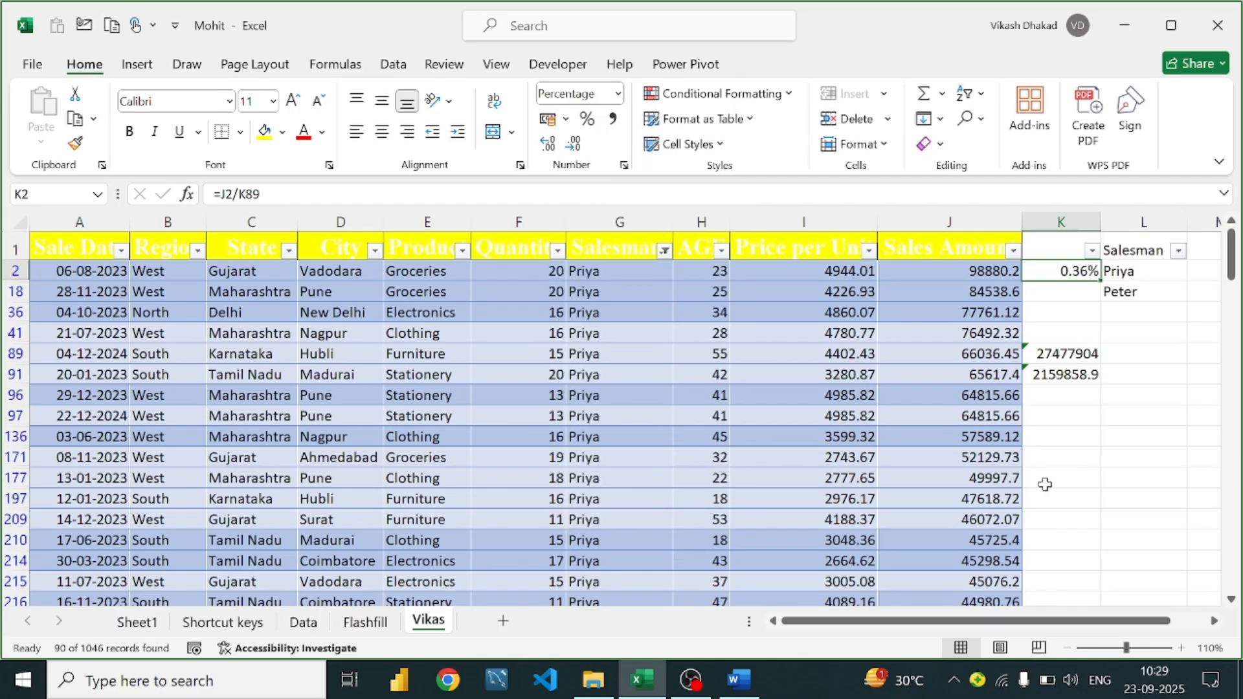
{"action": "left_click", "coordinate": [1082, 358]}
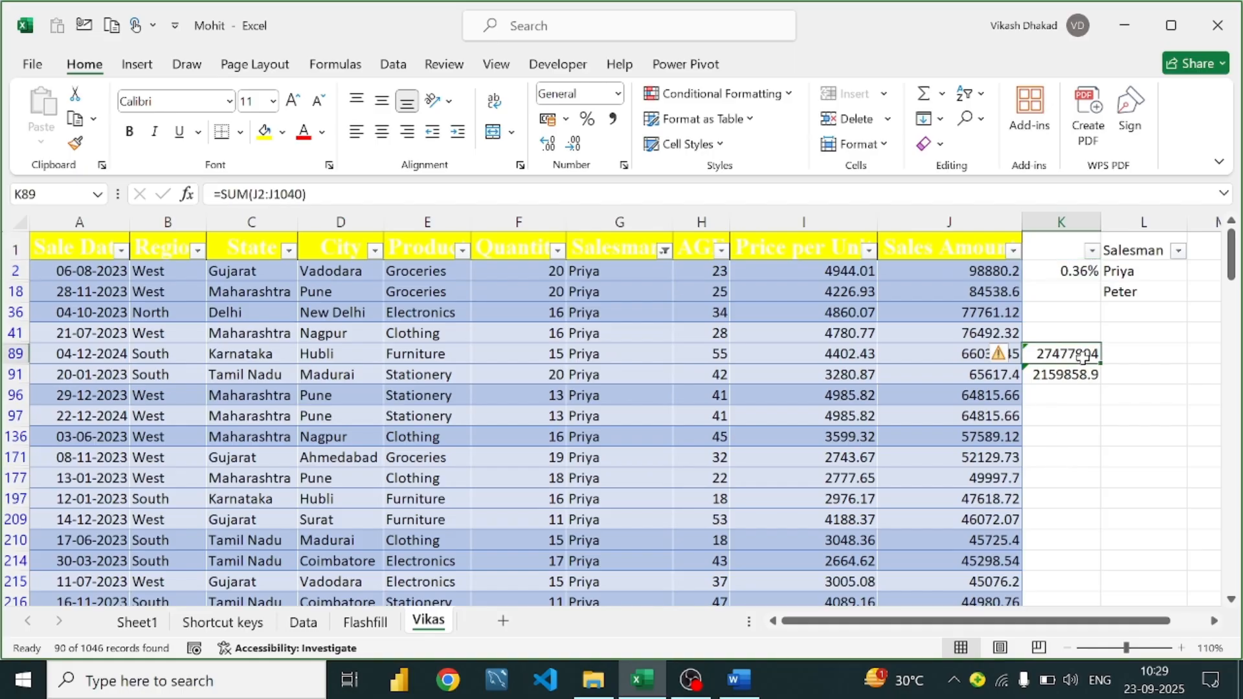
{"action": "left_click", "coordinate": [1058, 273]}
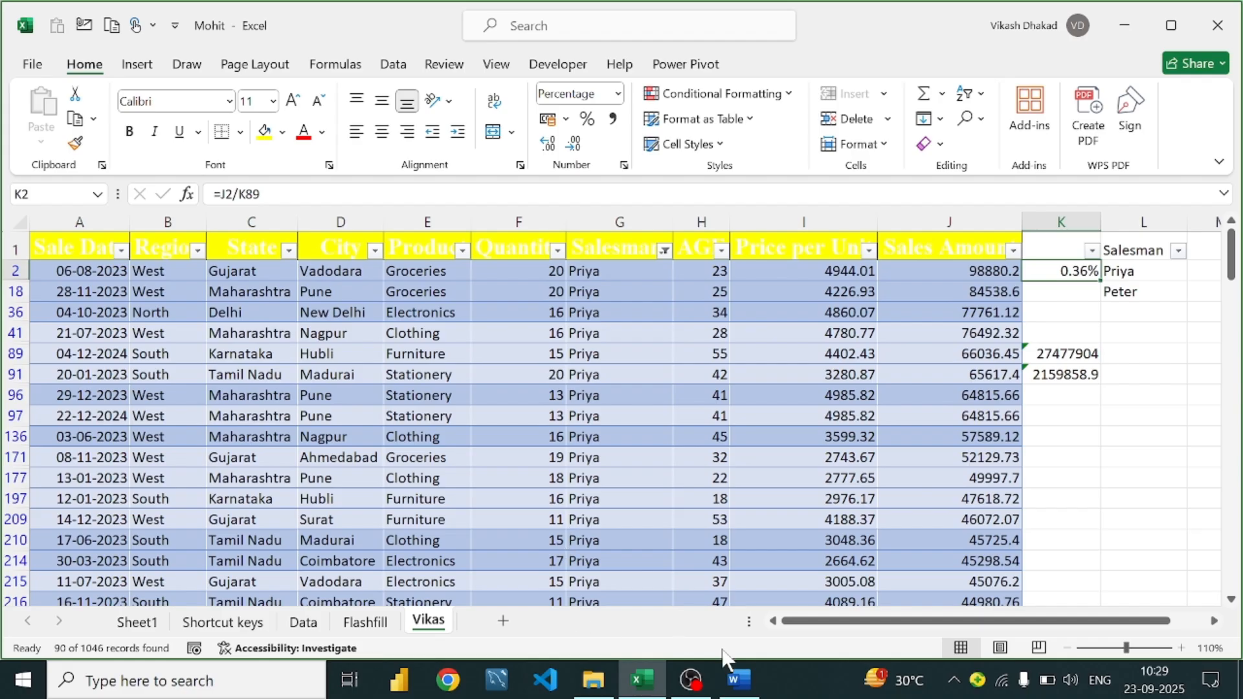
{"action": "left_click", "coordinate": [739, 680]}
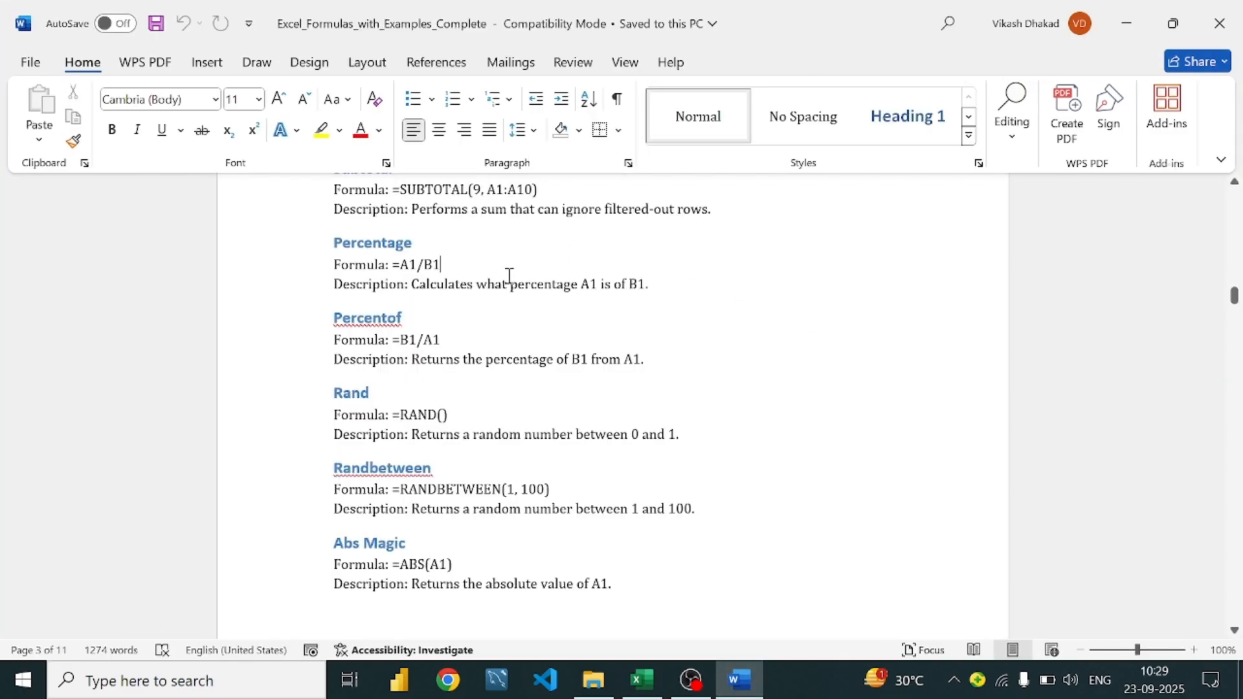
Scroll the Word guide to the Rand, Randbetween and Abs Magic entries, then return to Excel
{"action": "scroll", "coordinate": [453, 284], "scroll_direction": "down", "scroll_amount": 1}
{"action": "scroll", "coordinate": [518, 298], "scroll_direction": "down", "scroll_amount": 1}
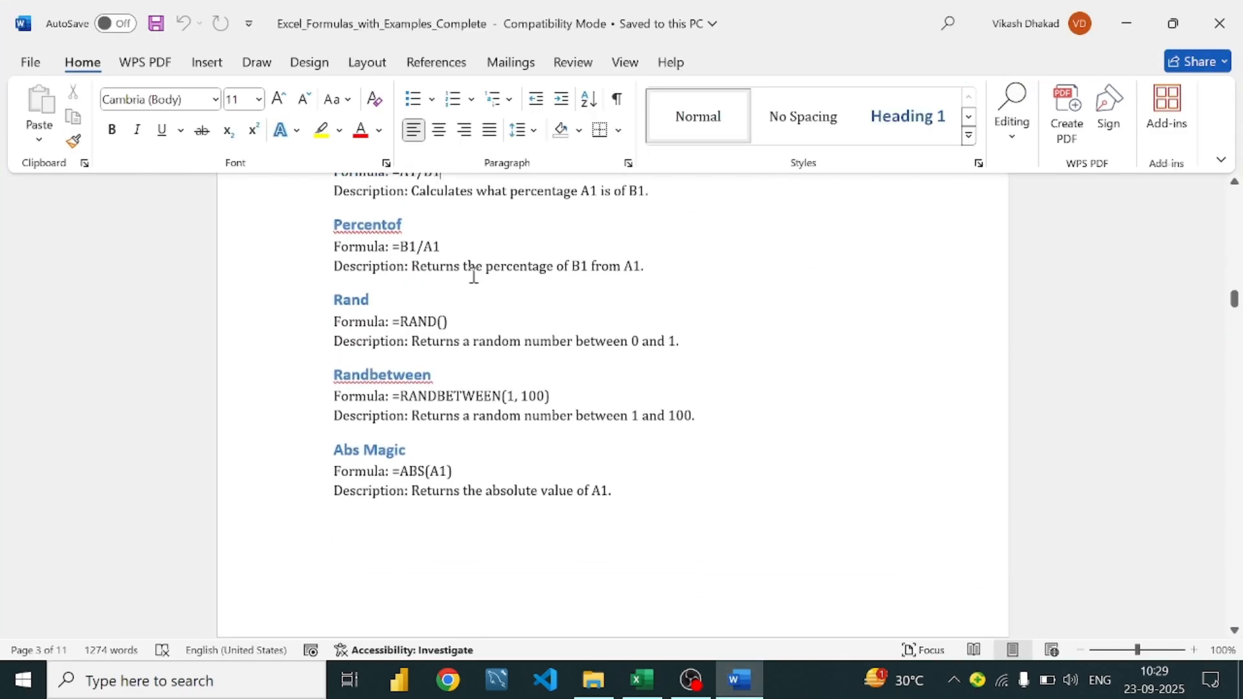
{"action": "scroll", "coordinate": [472, 275], "scroll_direction": "down", "scroll_amount": 1}
{"action": "scroll", "coordinate": [513, 222], "scroll_direction": "down", "scroll_amount": 1}
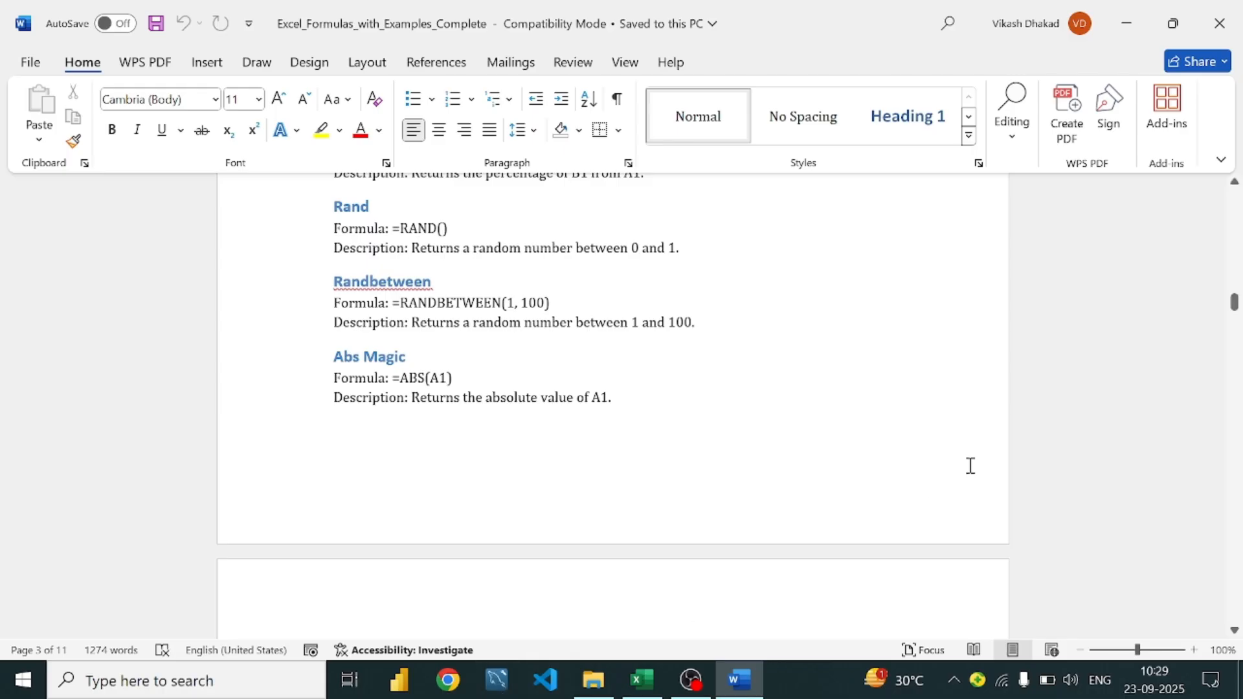
{"action": "left_click", "coordinate": [654, 691]}
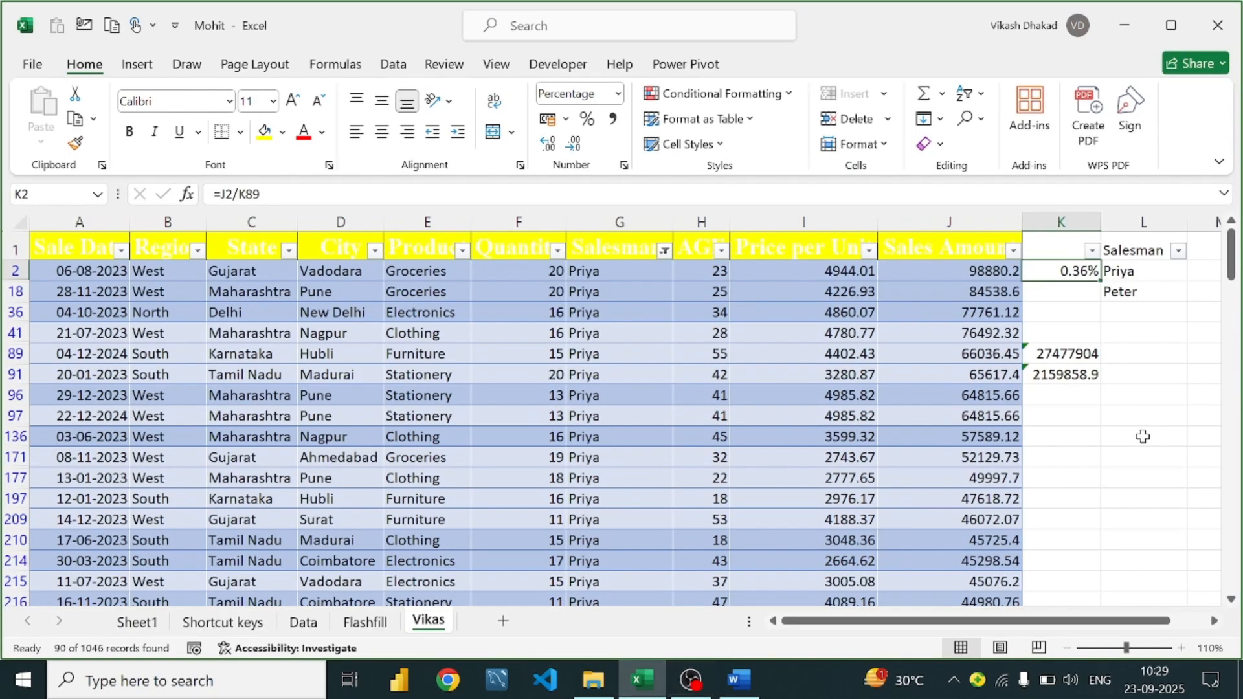
Enter =RAND() in K171 and fill it across row 171 with Ctrl+R
{"action": "left_click", "coordinate": [1087, 454]}
{"action": "type", "text": "=ramd"}
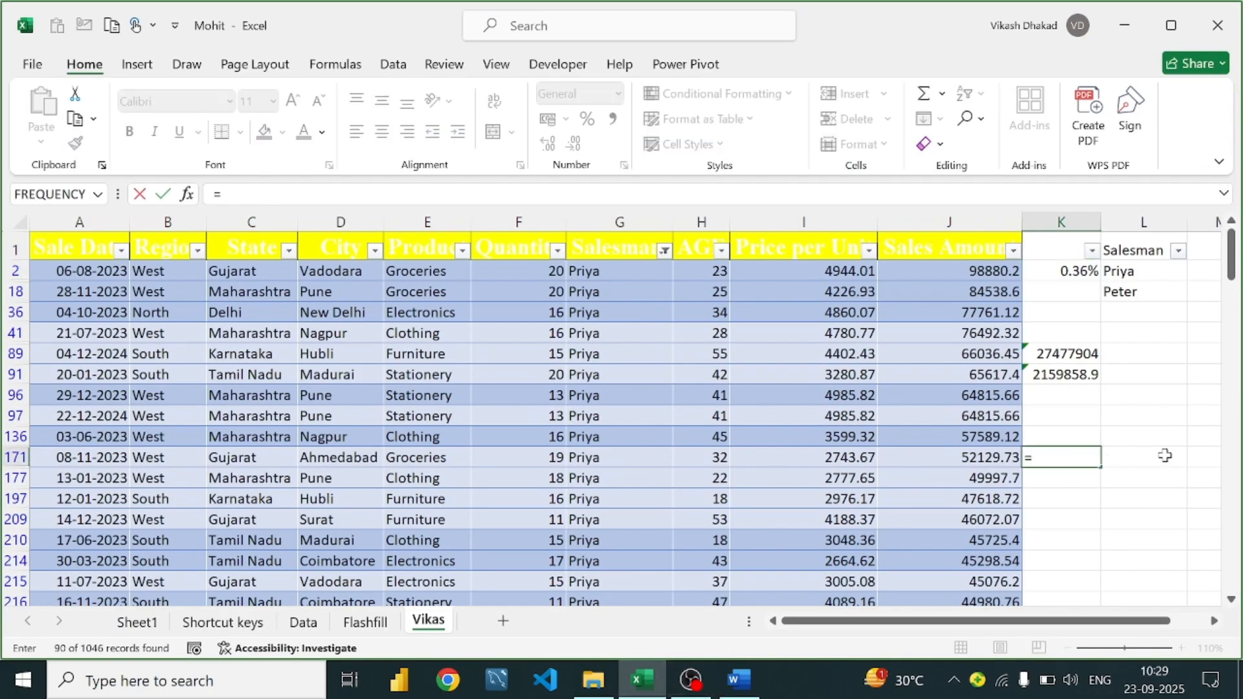
{"action": "key", "text": "BackSpace"}
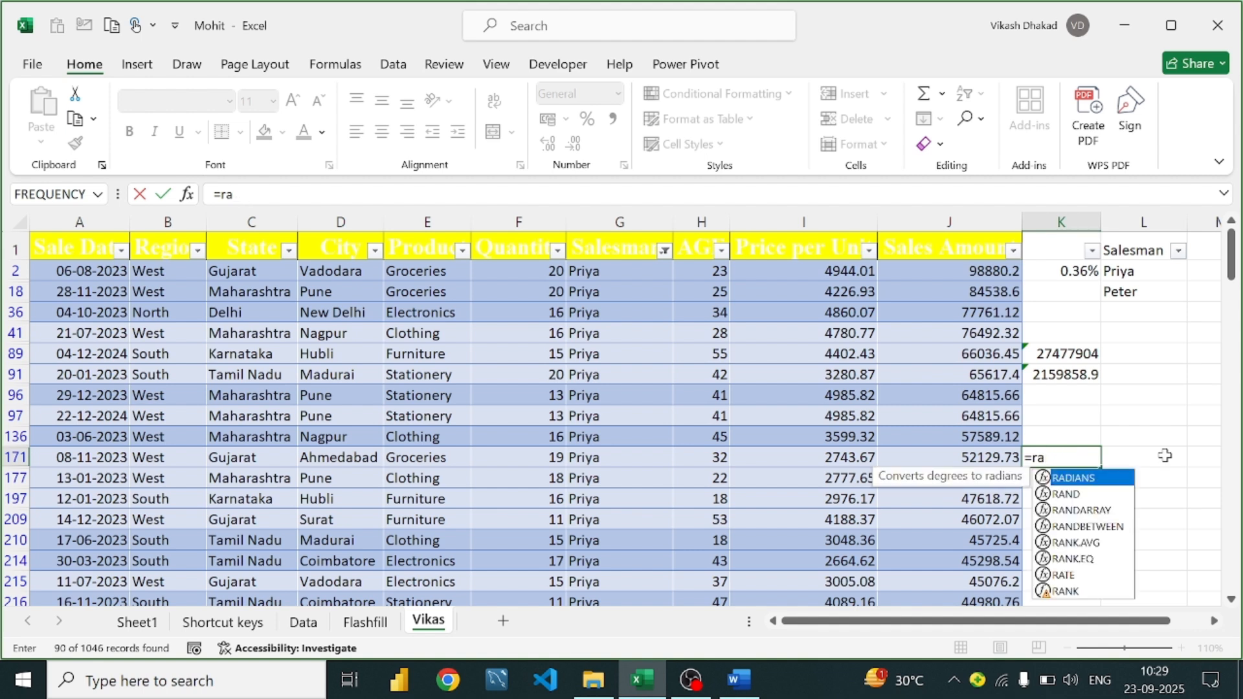
{"action": "type", "text": "nd("}
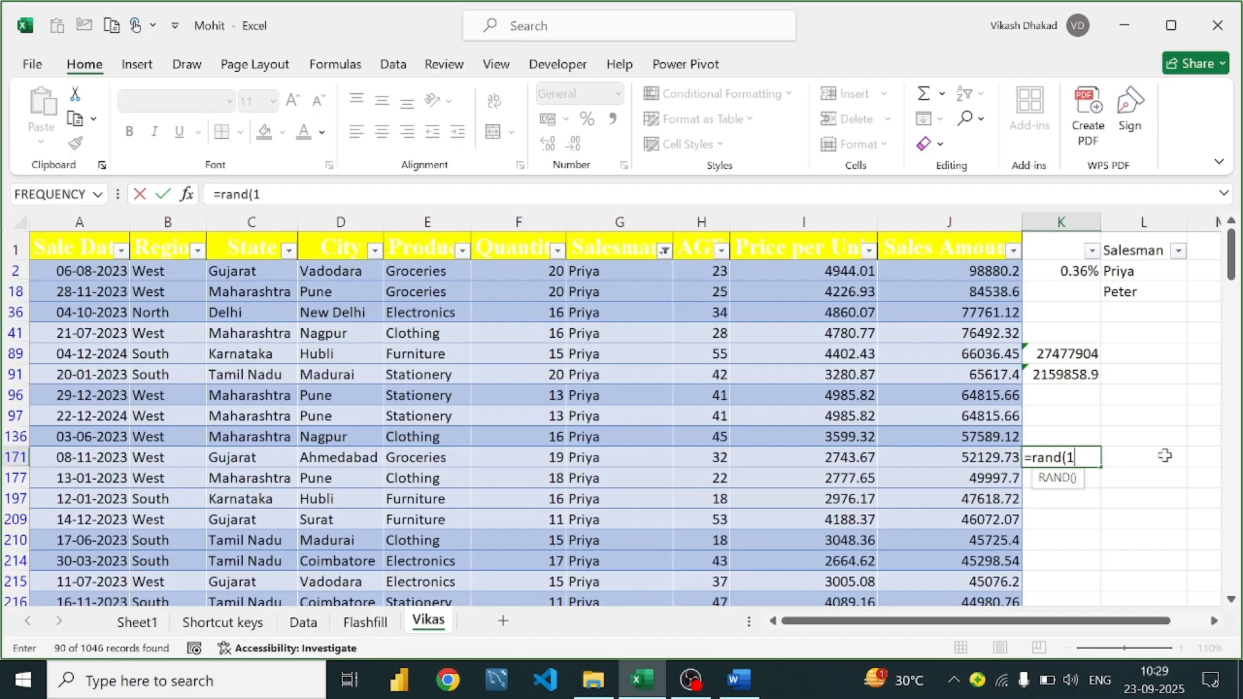
{"action": "type", "text": ")"}
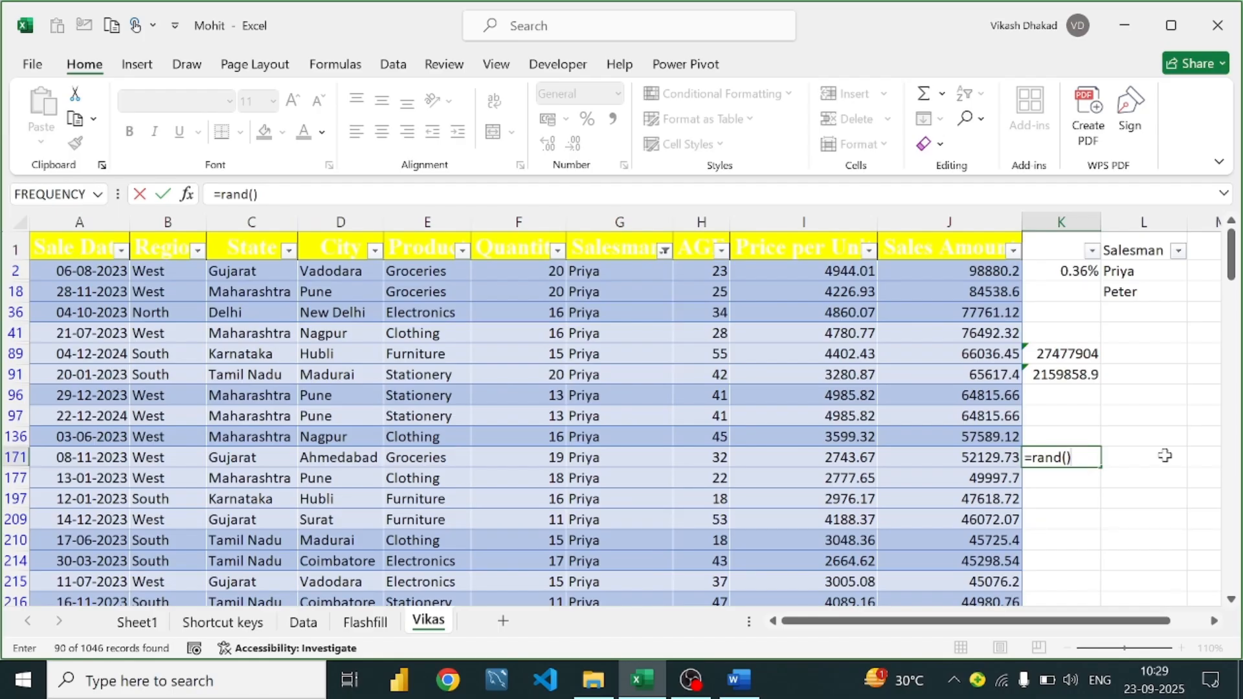
{"action": "key", "text": "Return"}
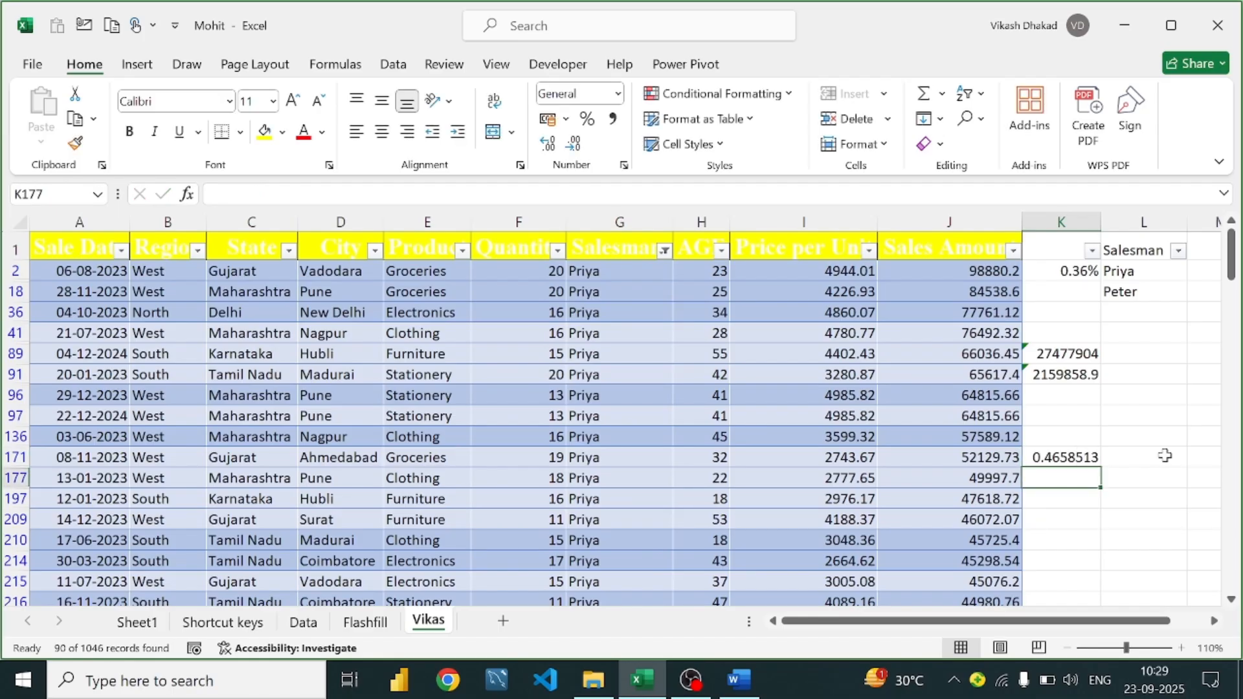
{"action": "left_click", "coordinate": [1065, 451]}
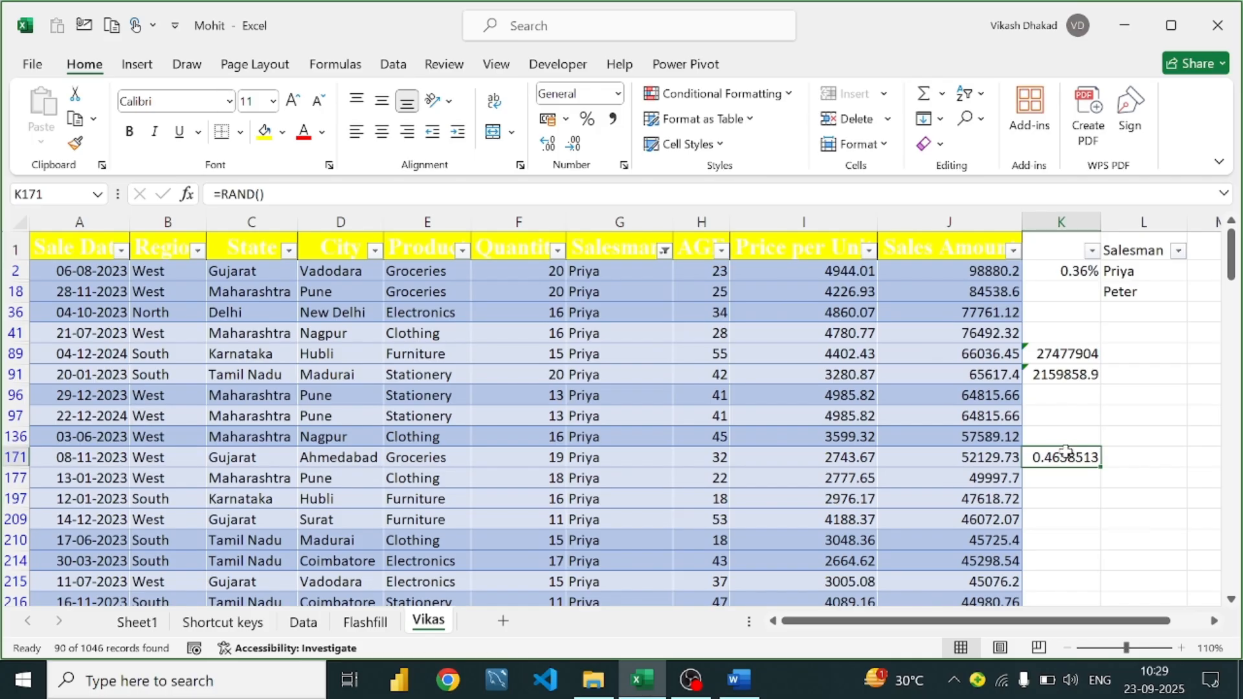
{"action": "left_click", "coordinate": [1161, 454]}
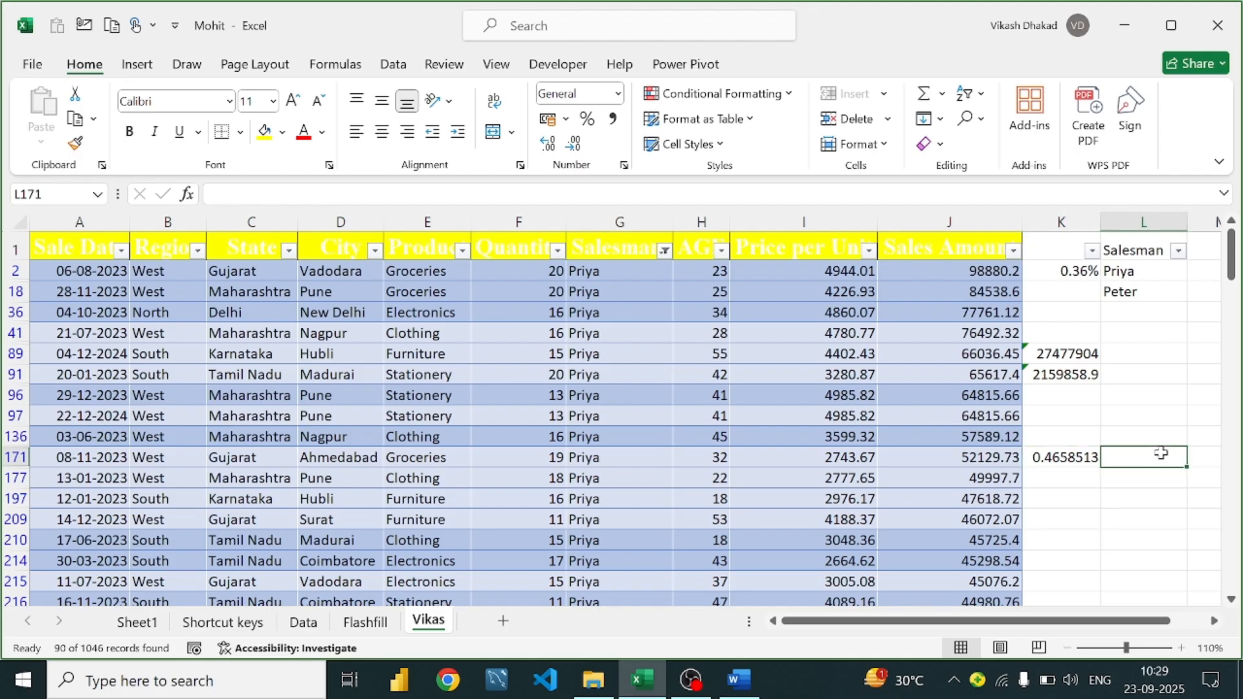
{"action": "left_click_drag", "start_coordinate": [1083, 456], "coordinate": [1125, 460]}
{"action": "key", "text": "ctrl+r"}
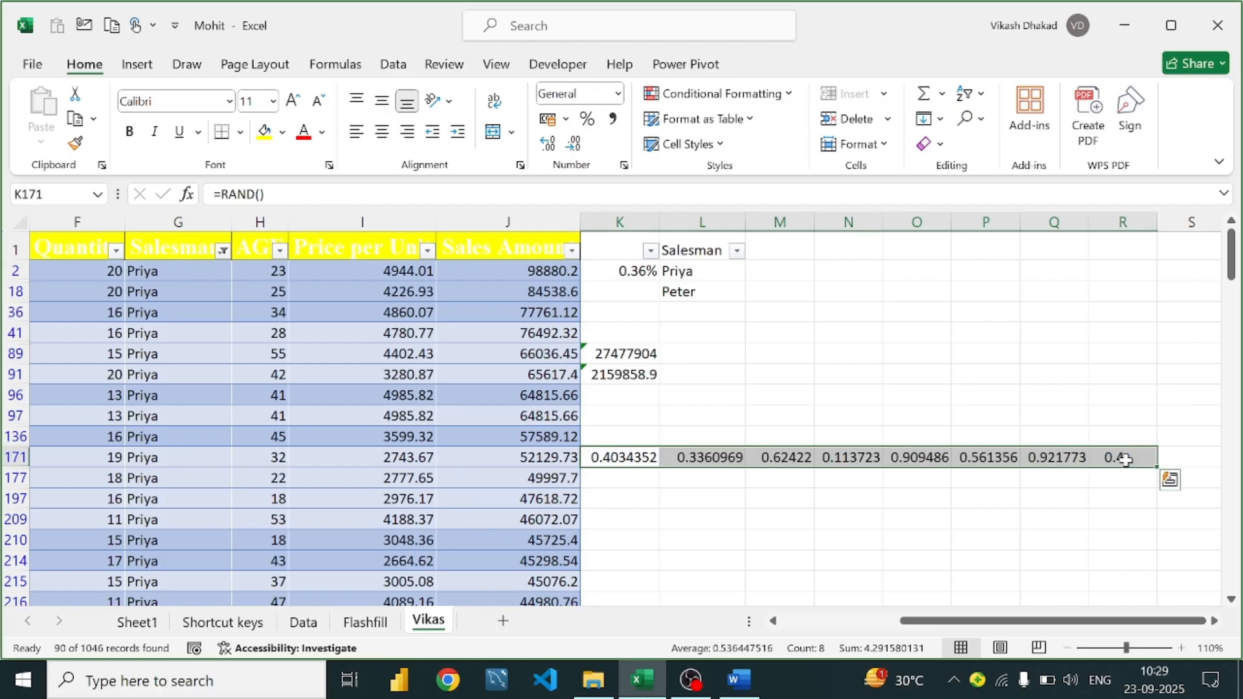
Clear the random values from K171:R171 with Ctrl+Enter, then start a new formula in L171
{"action": "left_click_drag", "start_coordinate": [637, 453], "coordinate": [1117, 464]}
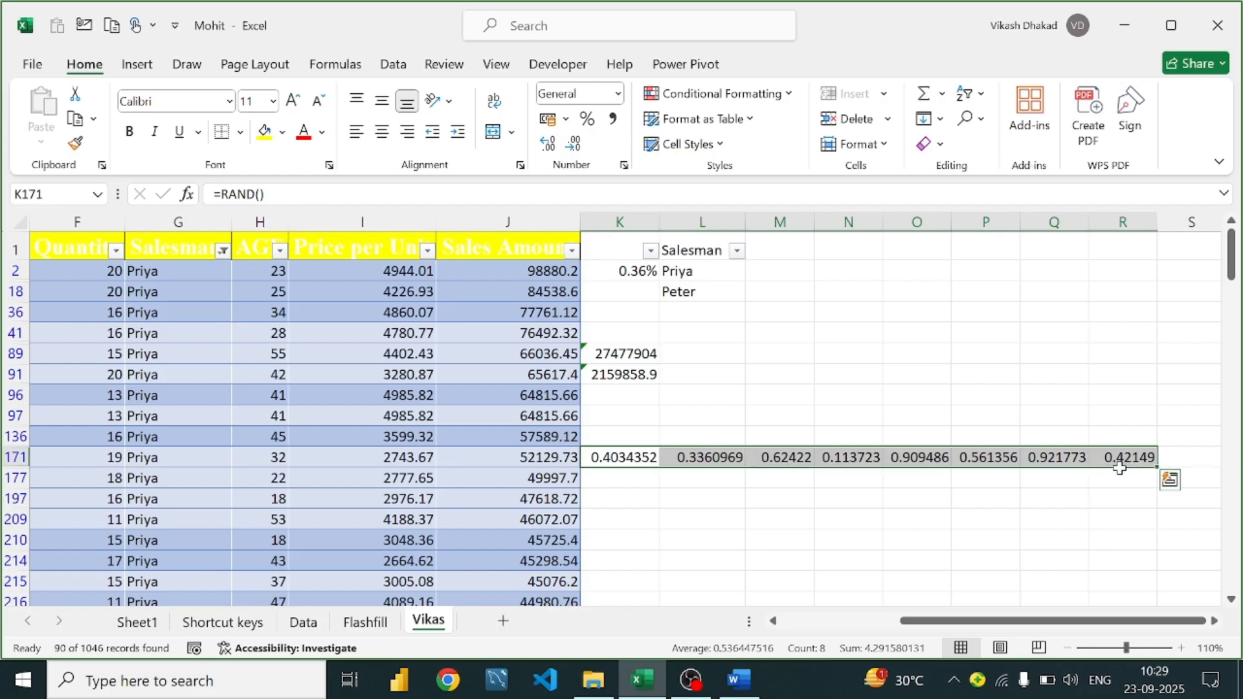
{"action": "left_click", "coordinate": [633, 457]}
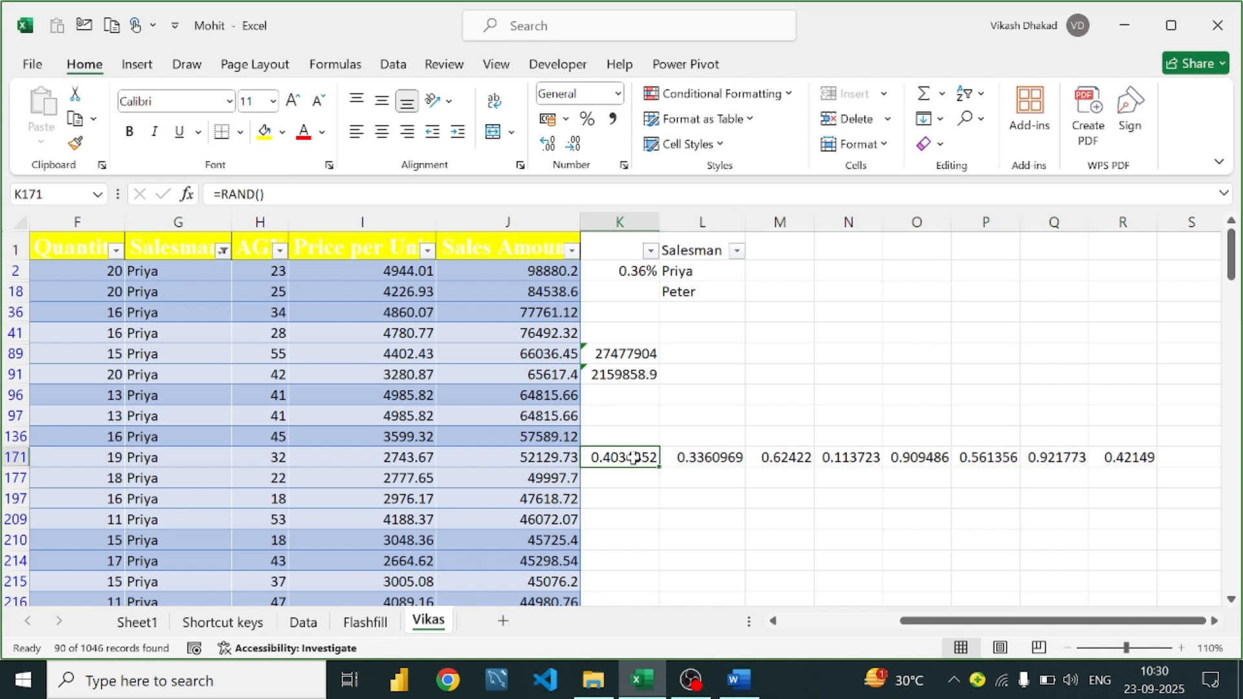
{"action": "left_click_drag", "start_coordinate": [633, 457], "coordinate": [1093, 452]}
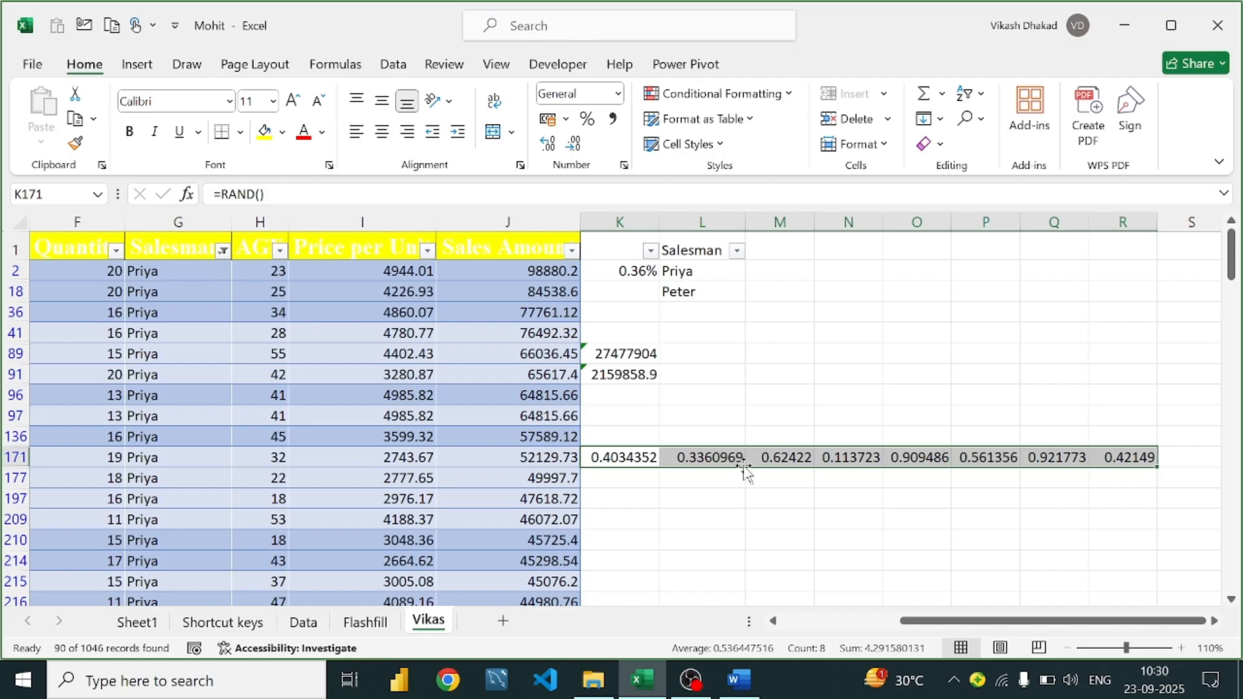
{"action": "key", "text": "BackSpace"}
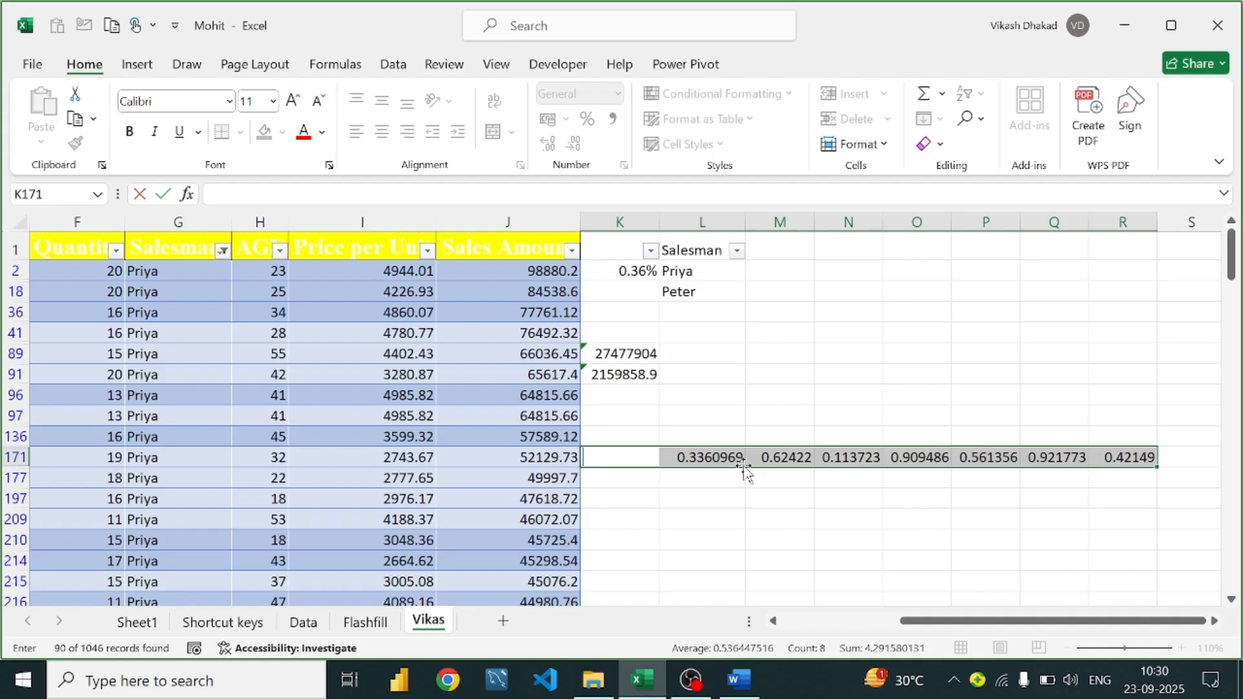
{"action": "key", "text": "ctrl+Return"}
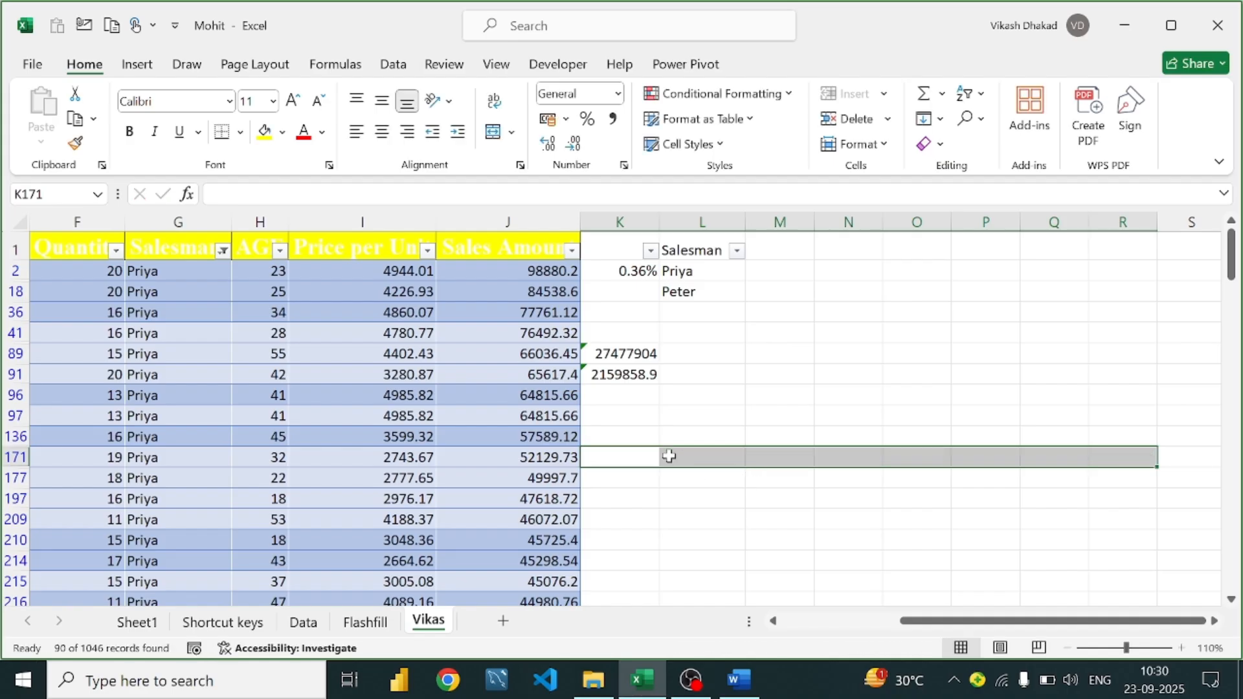
{"action": "left_click", "coordinate": [698, 461]}
{"action": "type", "text": "=r"}
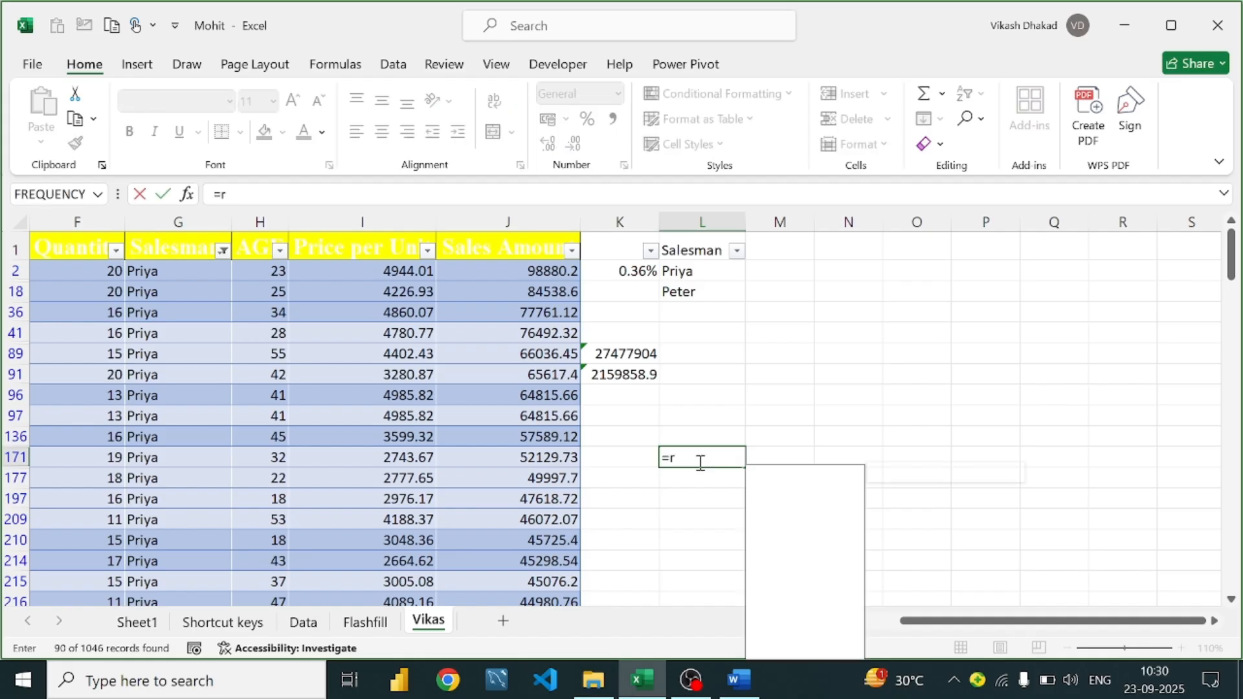
{"action": "type", "text": "andome"}
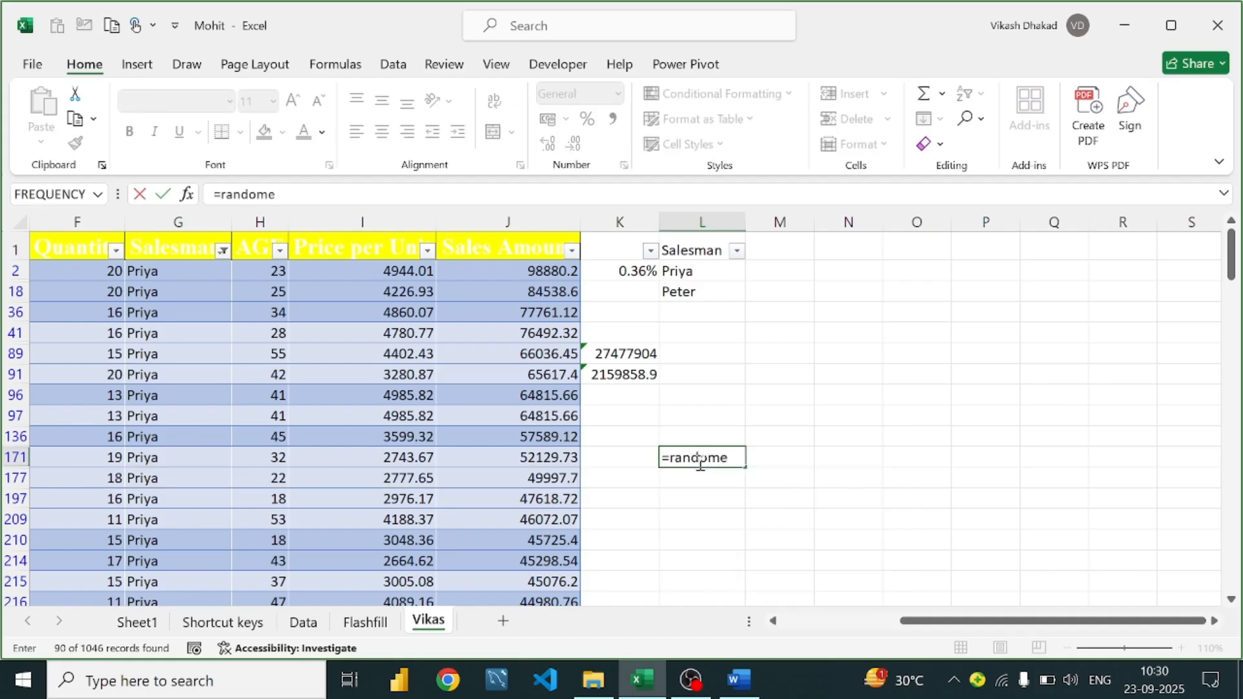
Complete =RANDBETWEEN(10,100) in L171
{"action": "key", "text": "BackSpace"}
{"action": "key", "text": "BackSpace"}
{"action": "key", "text": "BackSpace"}
{"action": "type", "text": "b"}
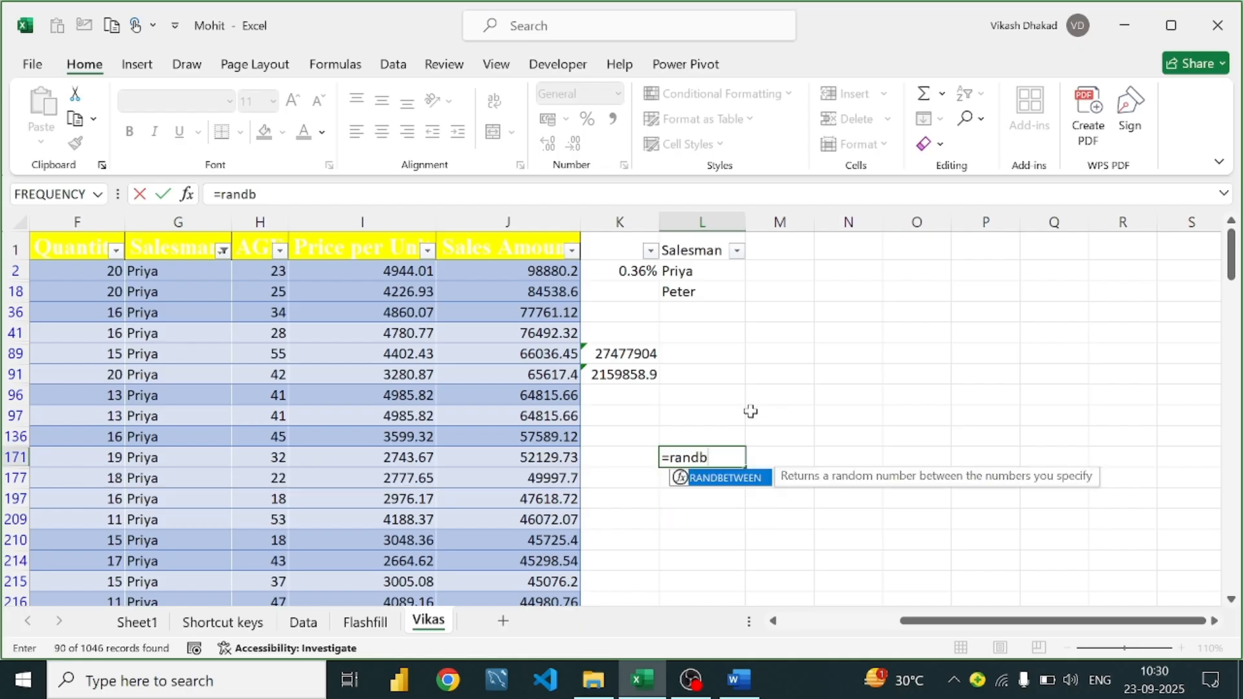
{"action": "key", "text": "Tab"}
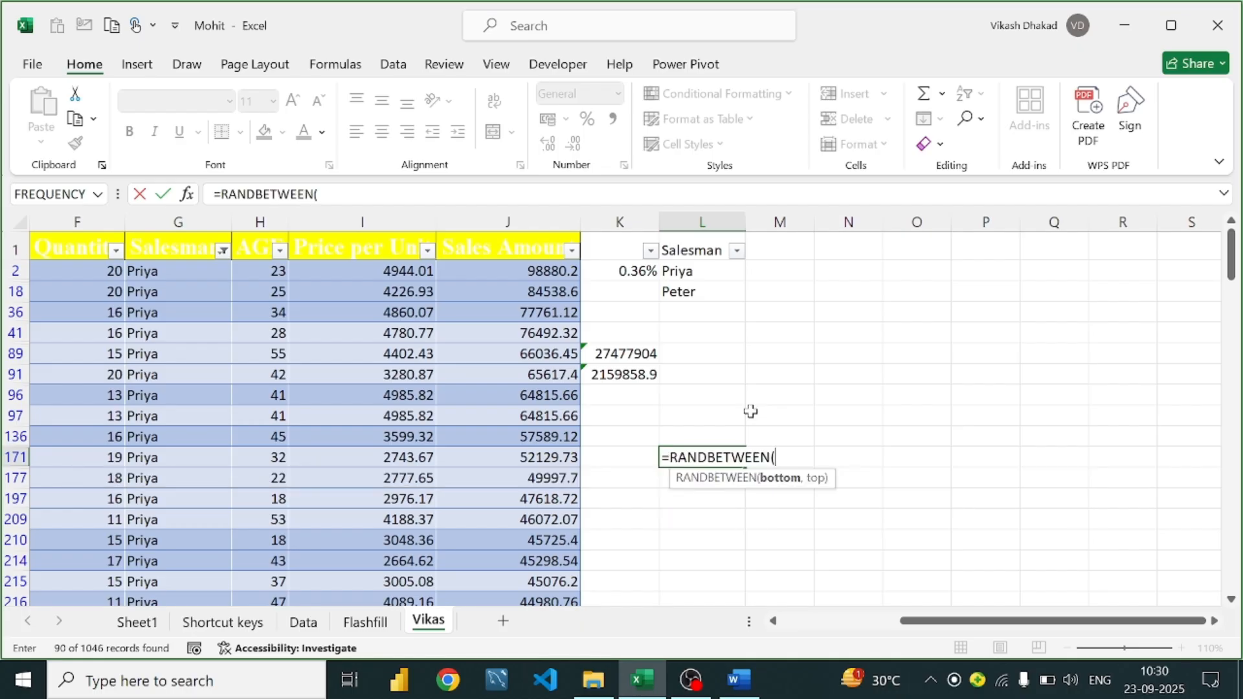
{"action": "type", "text": "10,100"}
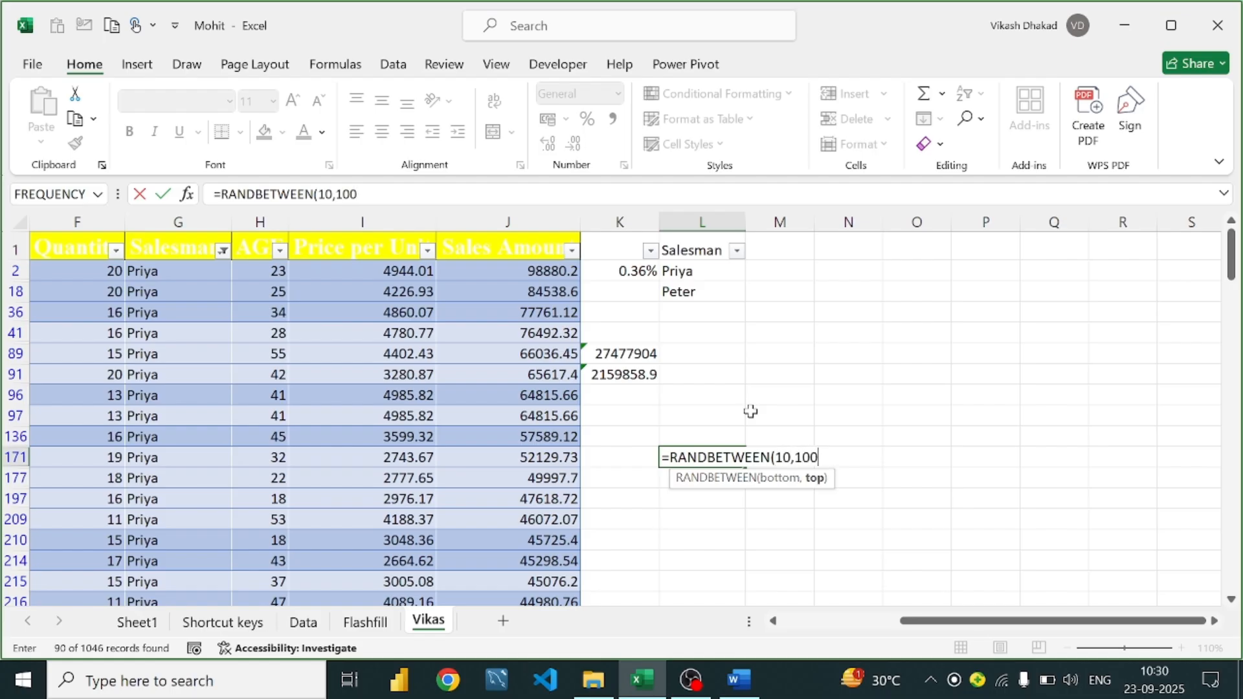
{"action": "type", "text": ")"}
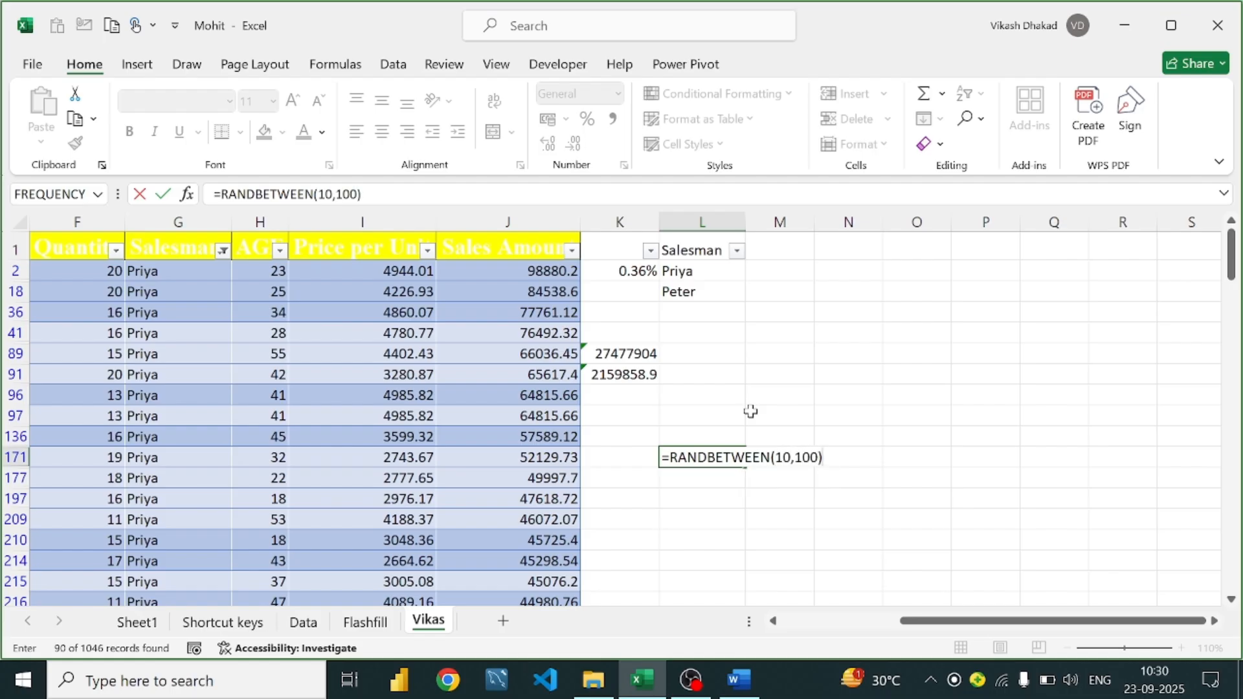
{"action": "key", "text": "Return"}
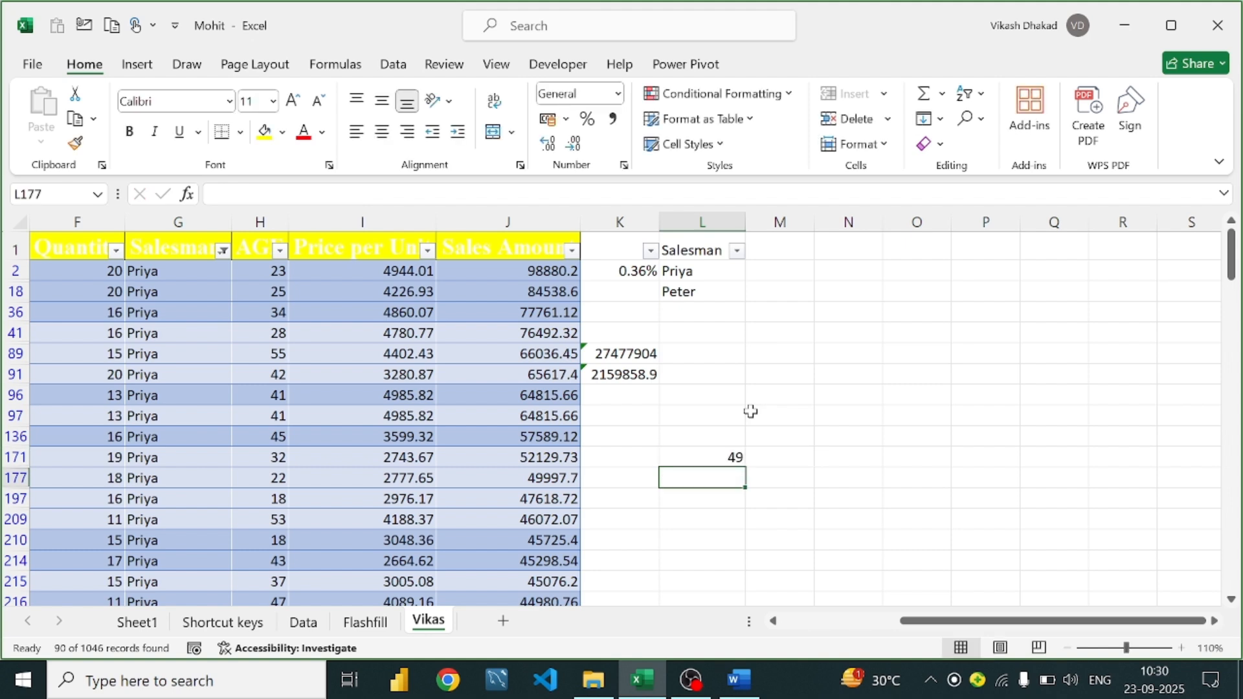
Delete the SUBTOTAL in K91 and SUM in K89, and copy RANDBETWEEN across to O171
{"action": "double_click", "coordinate": [622, 382]}
{"action": "key", "text": "BackSpace"}
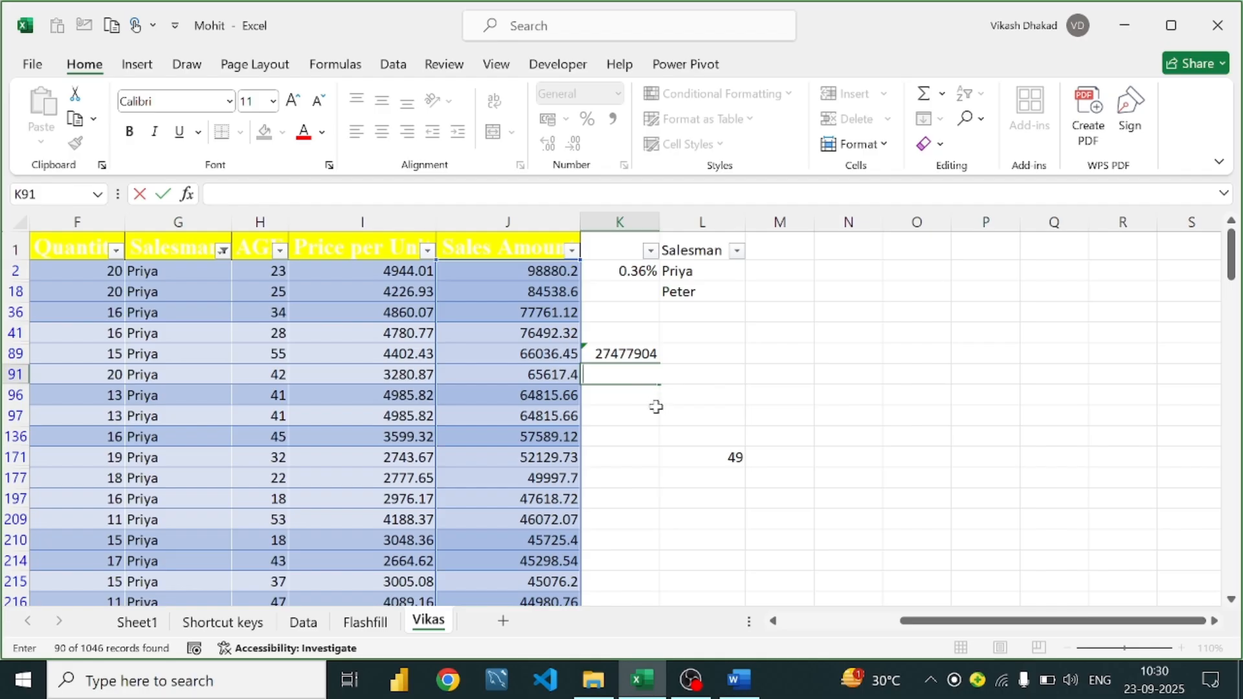
{"action": "key", "text": "Return"}
{"action": "left_click", "coordinate": [700, 457]}
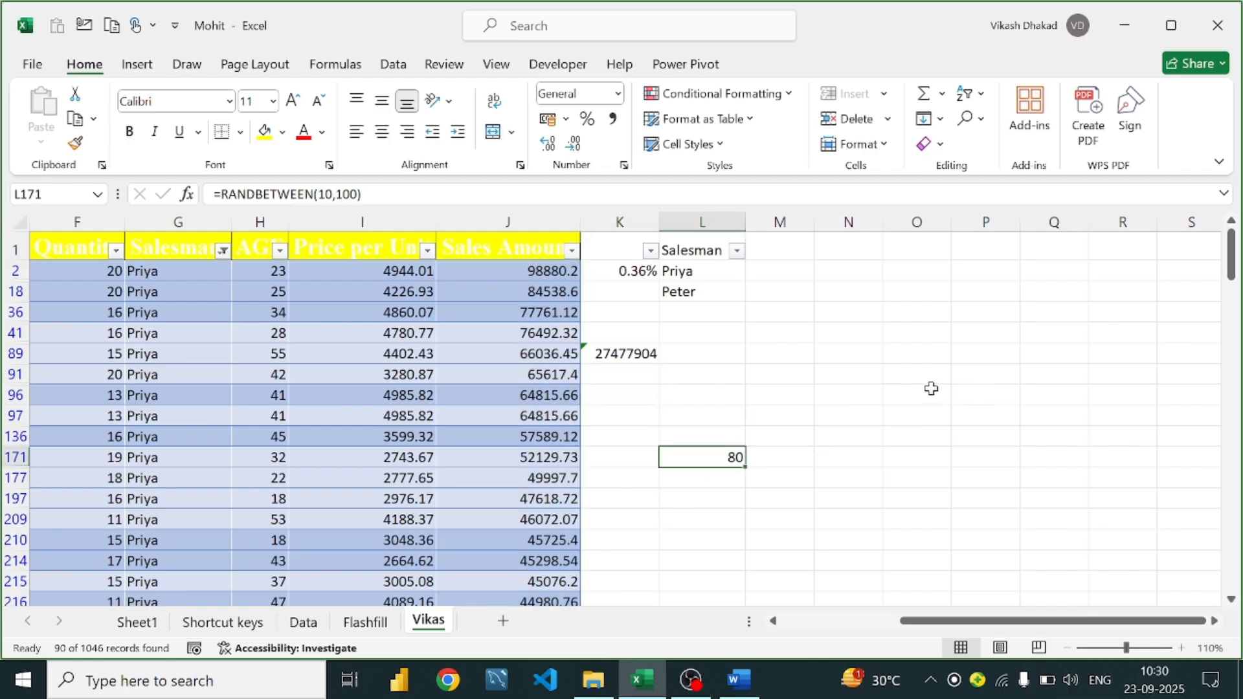
{"action": "left_click_drag", "start_coordinate": [744, 466], "coordinate": [942, 460]}
{"action": "left_click", "coordinate": [632, 355]}
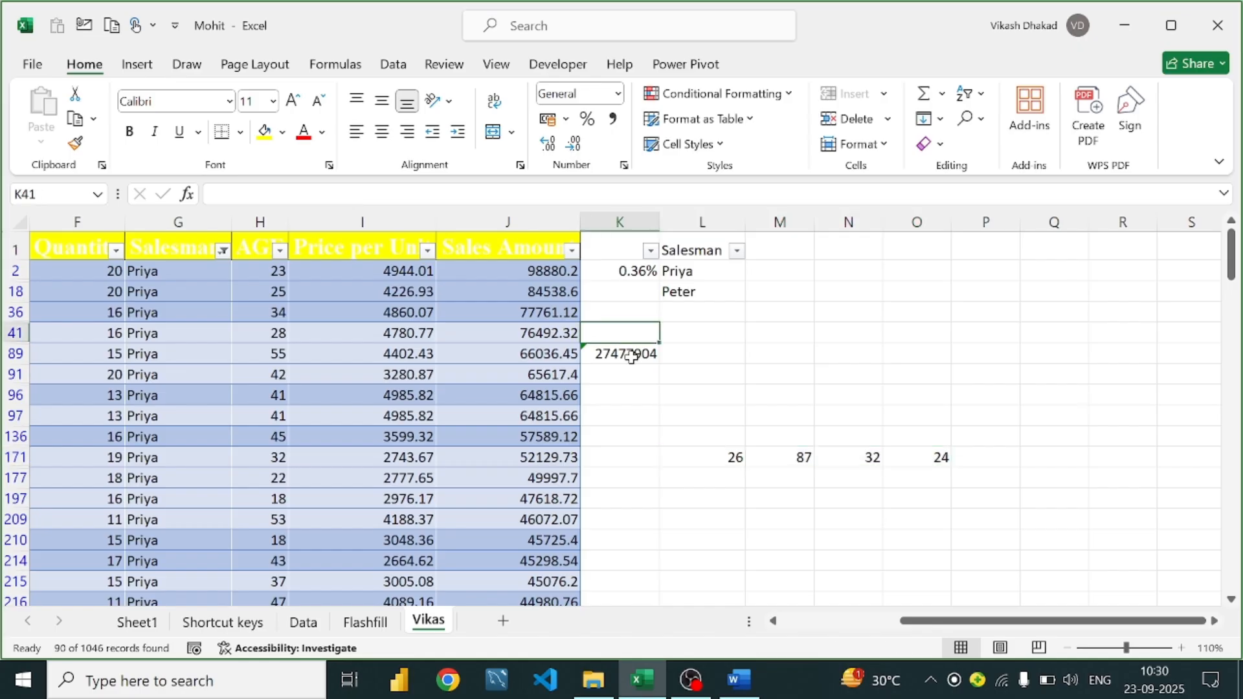
{"action": "key", "text": "BackSpace"}
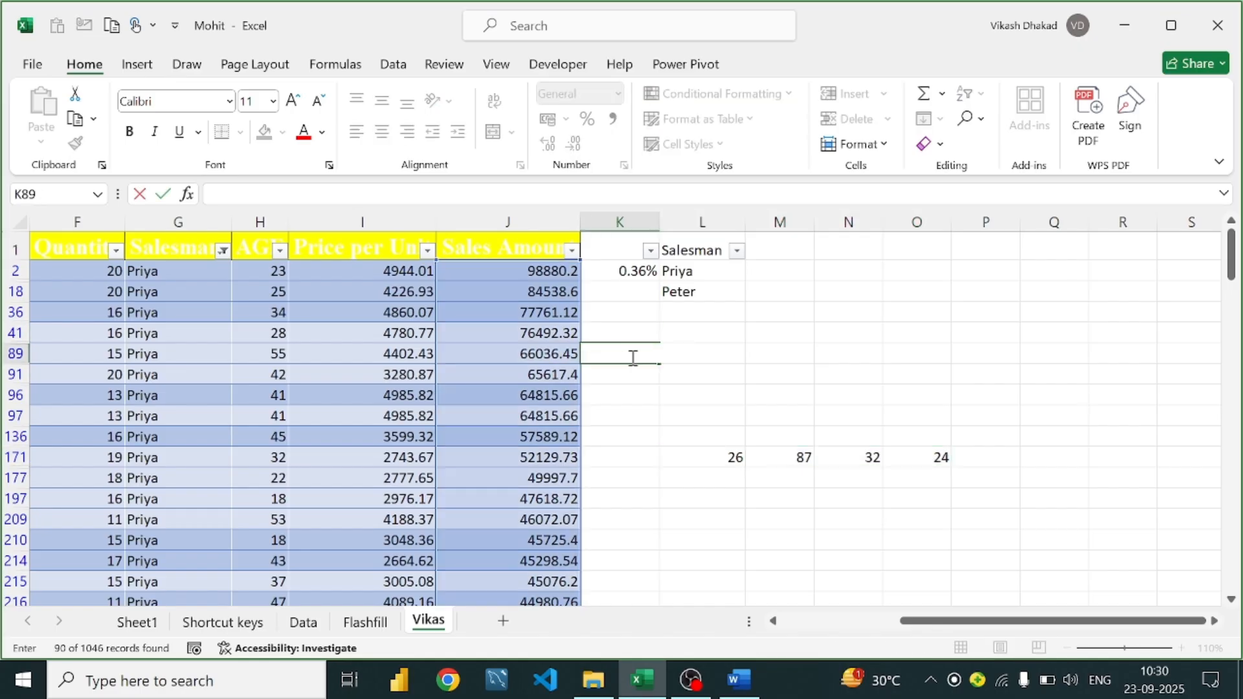
{"action": "key", "text": "Return"}
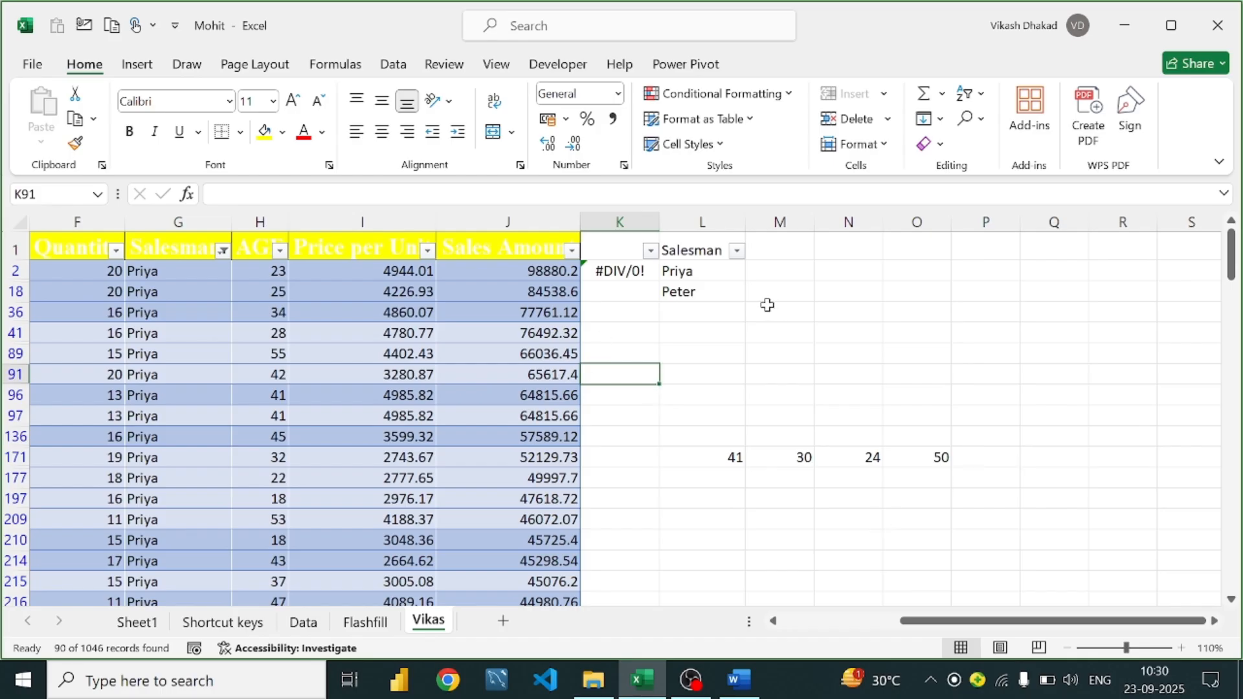
Review the random numbers 41, 30, 24, 50 in row 171, then switch to the Word guide
{"action": "left_click_drag", "start_coordinate": [721, 456], "coordinate": [926, 461]}
{"action": "left_click", "coordinate": [853, 350]}
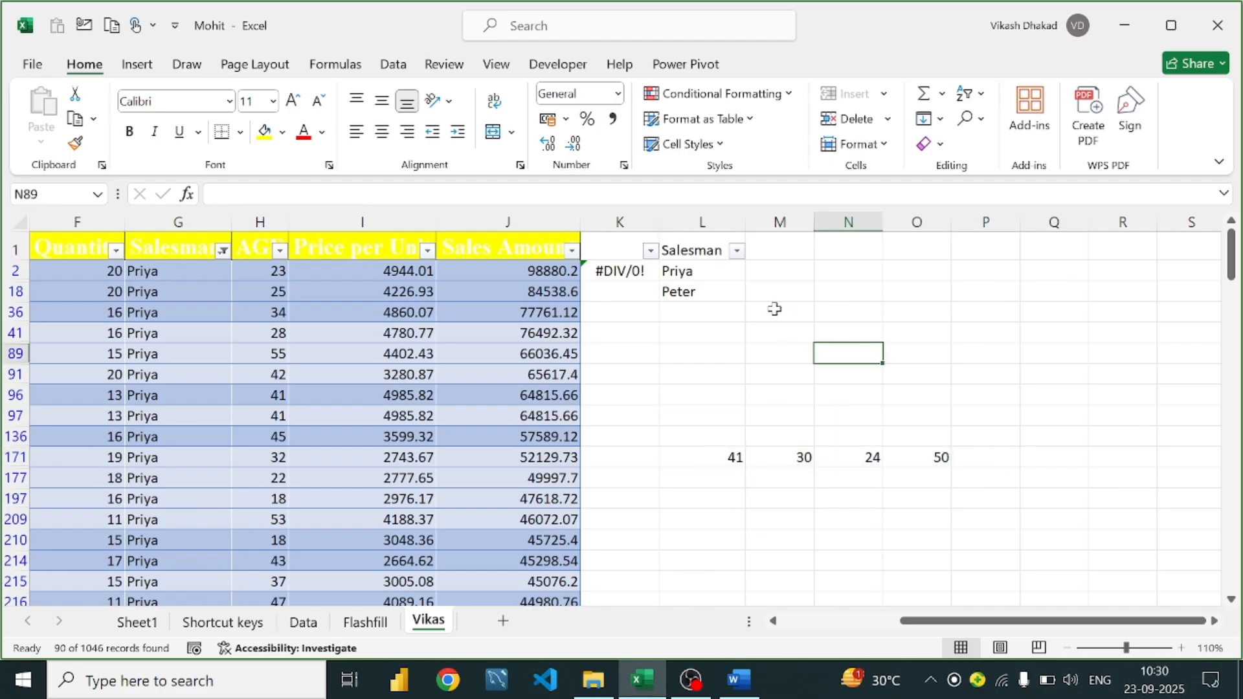
{"action": "scroll", "coordinate": [775, 308], "scroll_direction": "down", "scroll_amount": 1}
{"action": "scroll", "coordinate": [774, 309], "scroll_direction": "up", "scroll_amount": 1}
{"action": "scroll", "coordinate": [775, 309], "scroll_direction": "down", "scroll_amount": 1}
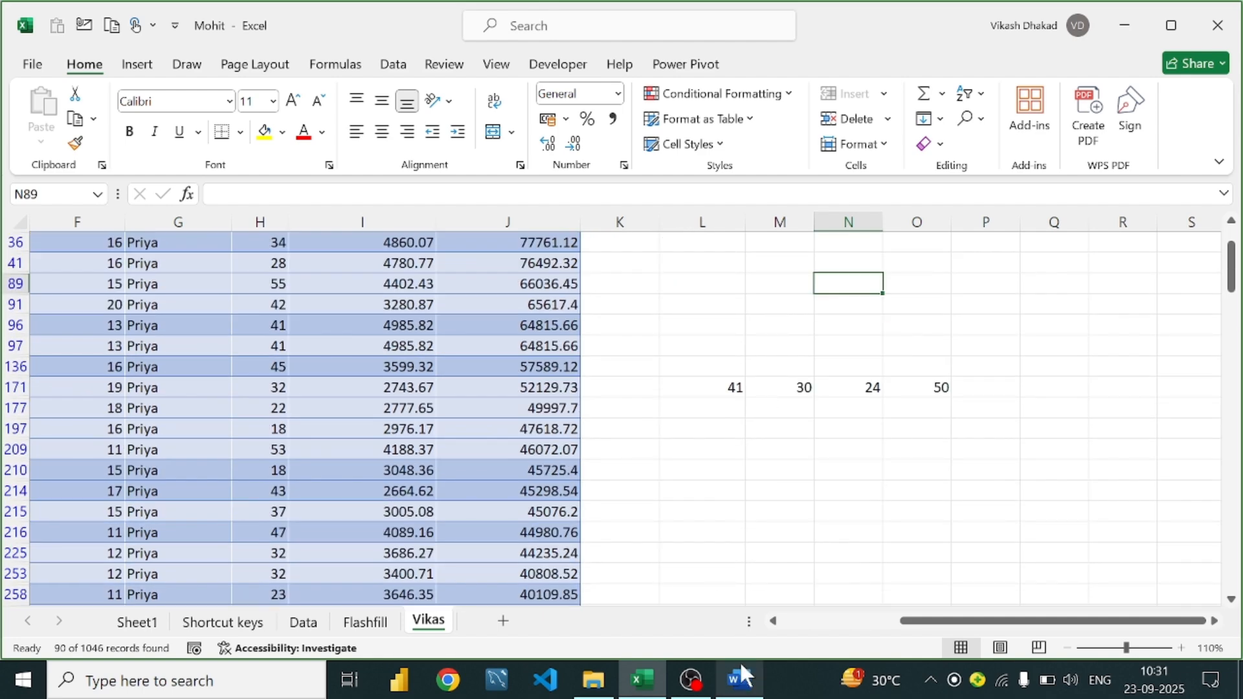
{"action": "left_click", "coordinate": [739, 679]}
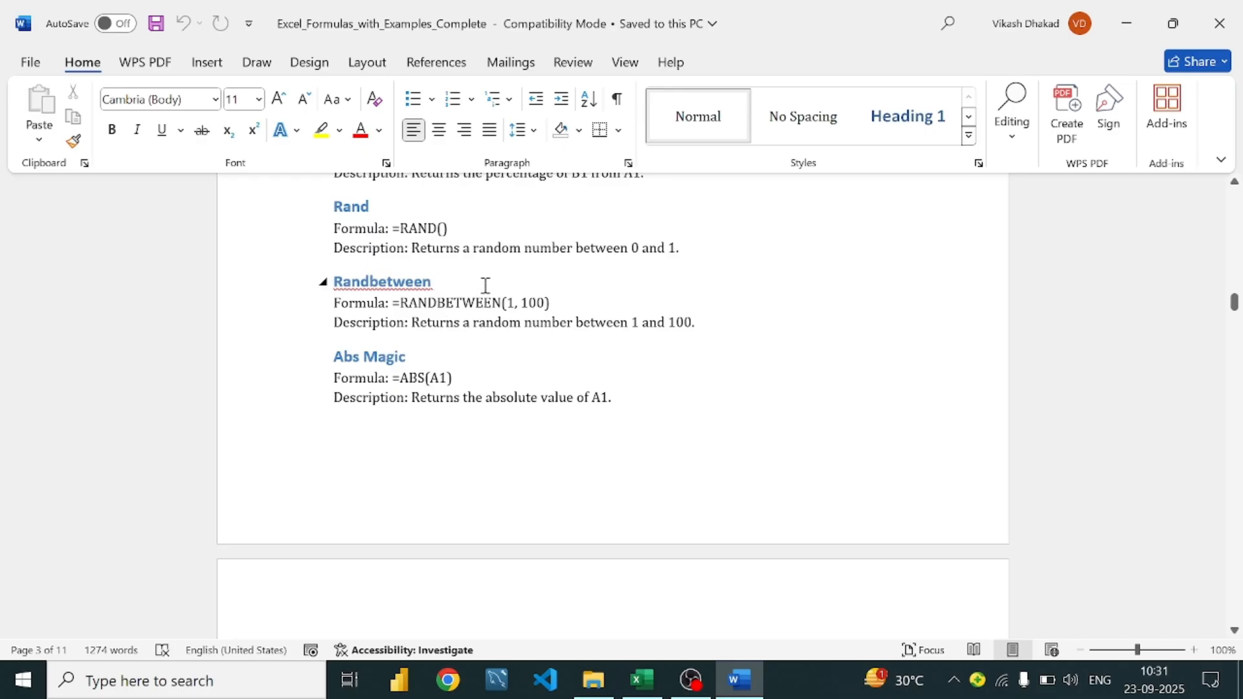
Scroll the Word guide past Randbetween and Abs Magic to Text Functions, then return to Excel
{"action": "scroll", "coordinate": [407, 323], "scroll_direction": "down", "scroll_amount": 1}
{"action": "scroll", "coordinate": [407, 323], "scroll_direction": "down", "scroll_amount": 1}
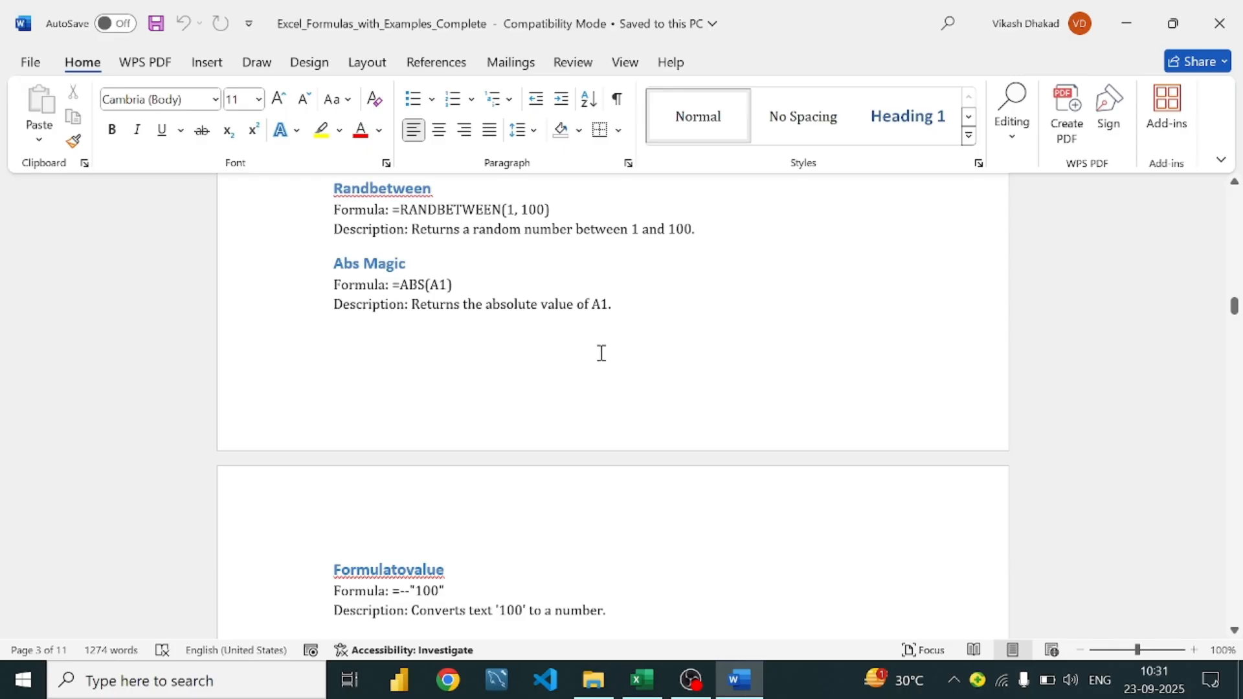
{"action": "scroll", "coordinate": [583, 353], "scroll_direction": "down", "scroll_amount": 2}
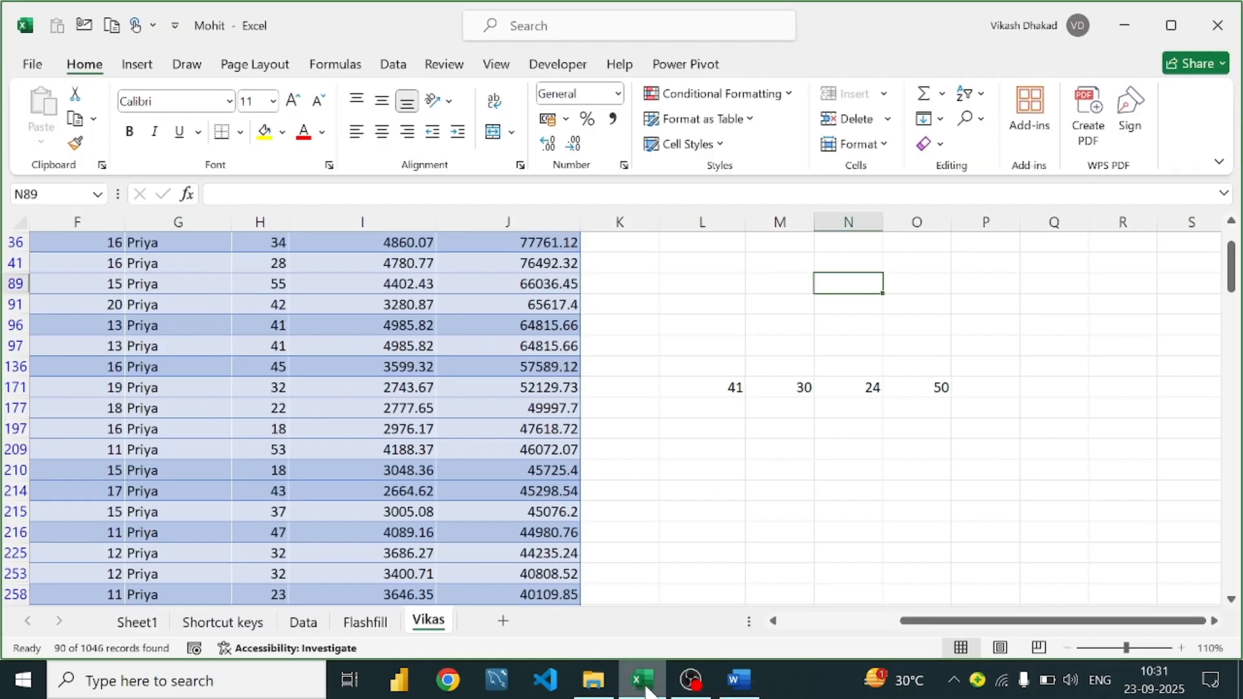
{"action": "left_click", "coordinate": [641, 679]}
Enter -41 in M209 and =ABS(M209) in N209
{"action": "left_click", "coordinate": [775, 445]}
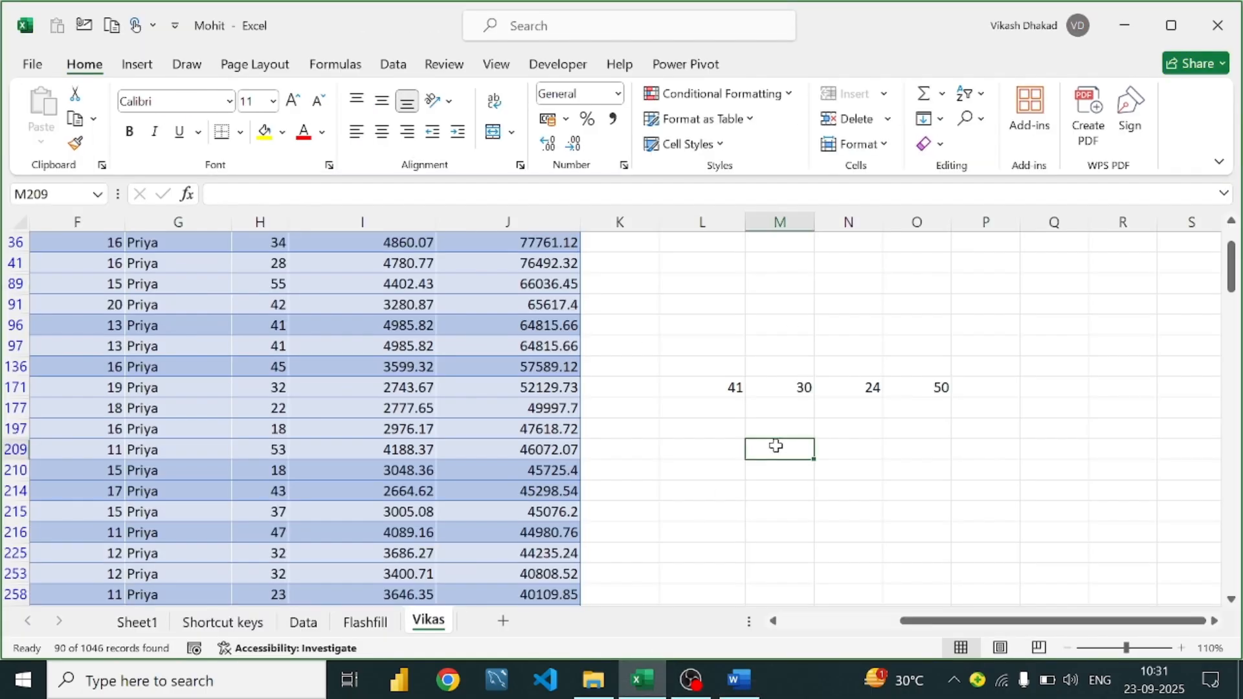
{"action": "type", "text": "-41"}
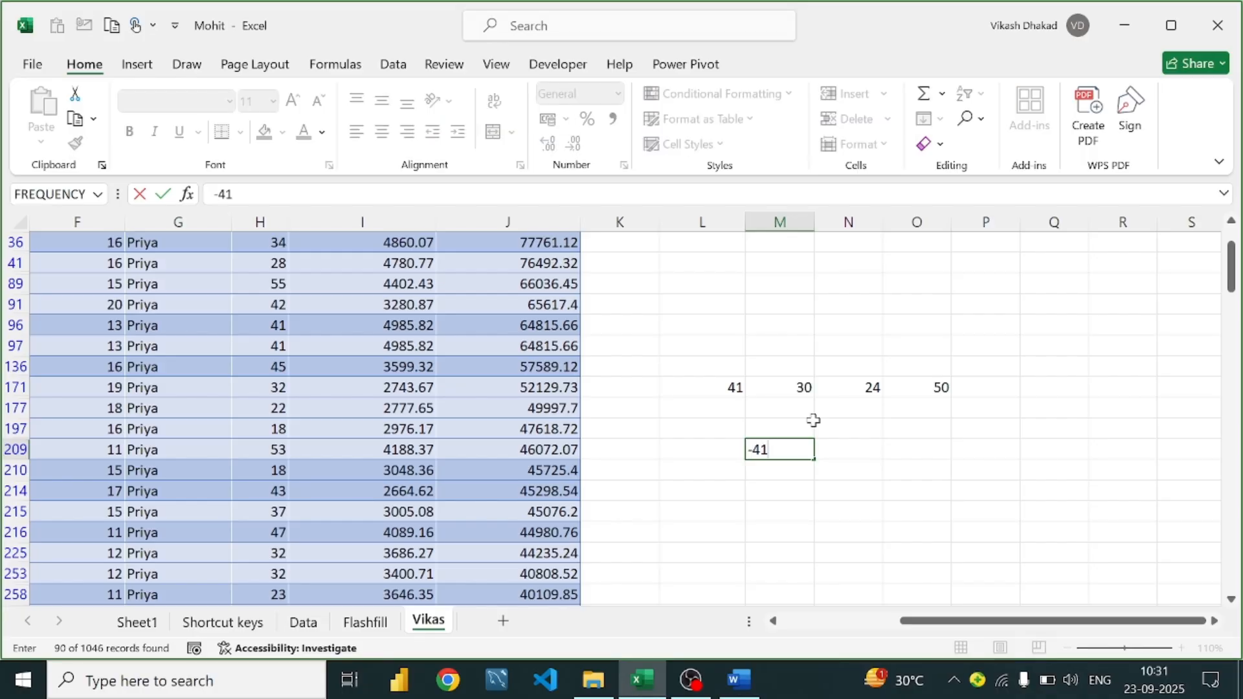
{"action": "key", "text": "Tab"}
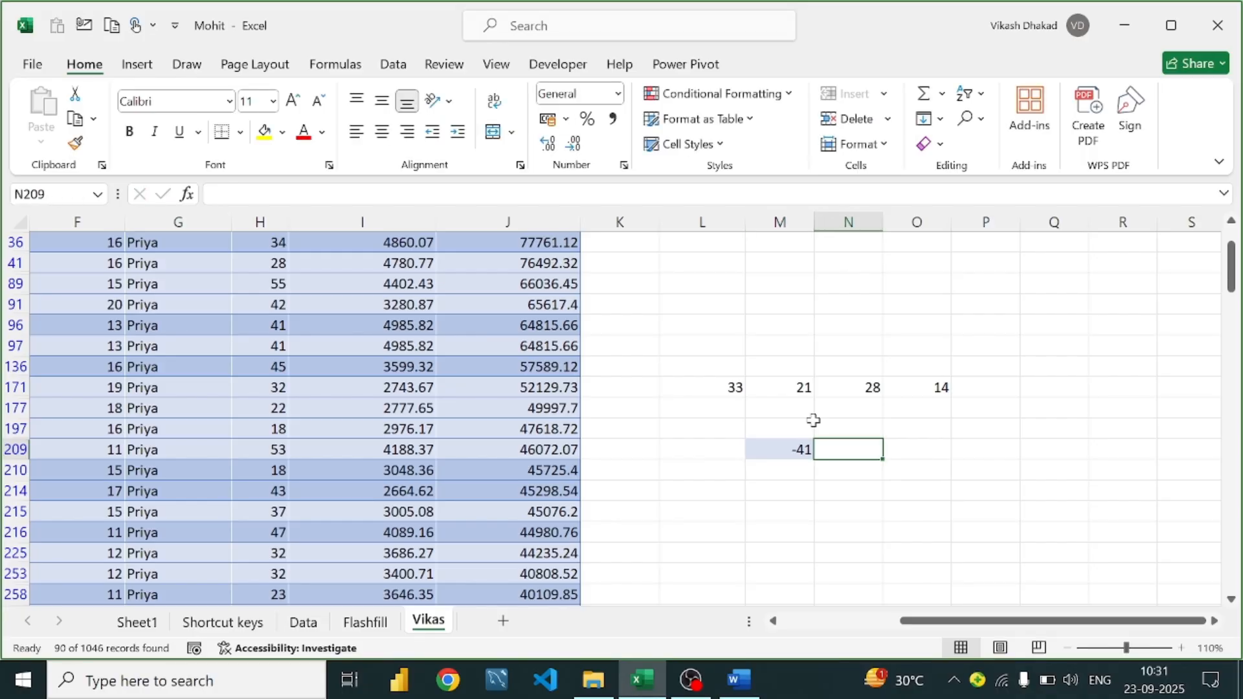
{"action": "type", "text": "=abas"}
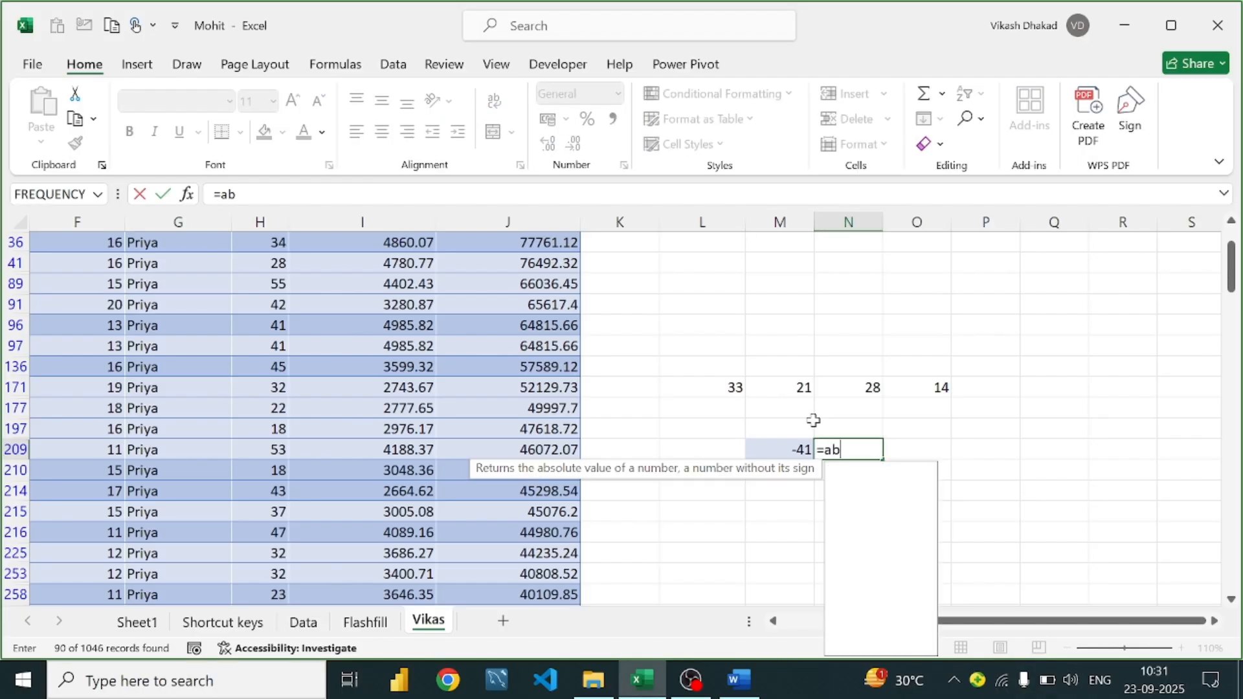
{"action": "key", "text": "BackSpace"}
{"action": "key", "text": "BackSpace"}
{"action": "type", "text": "s"}
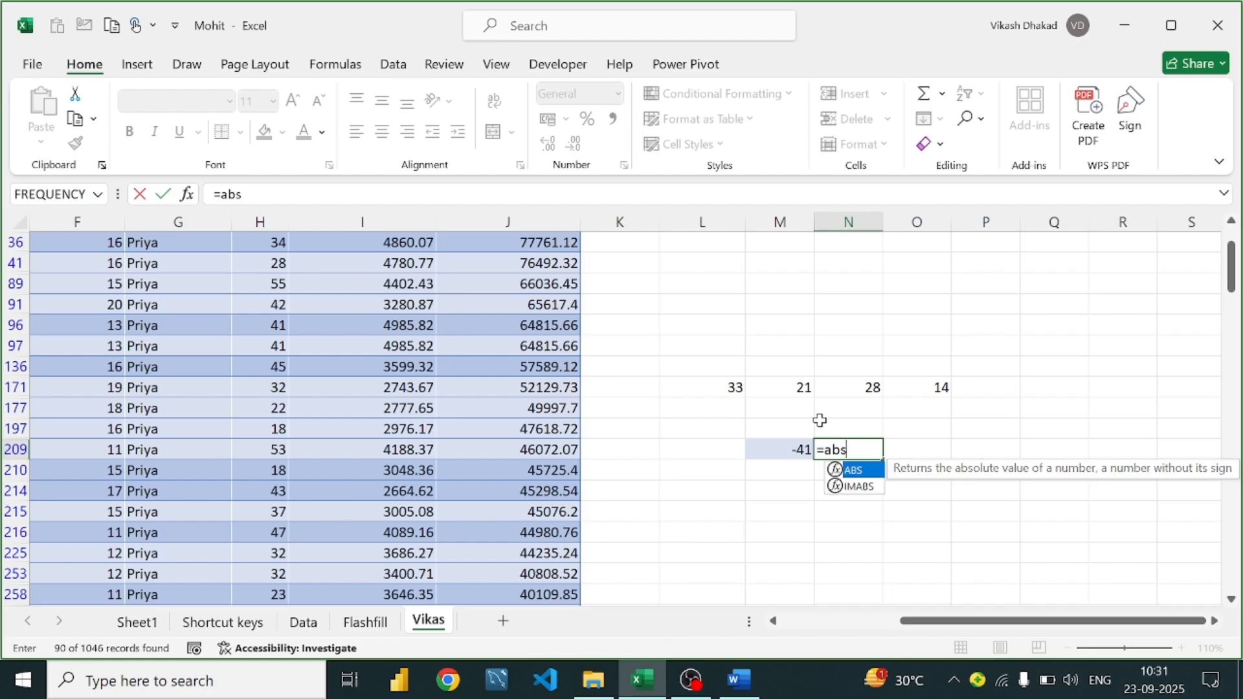
{"action": "key", "text": "Tab"}
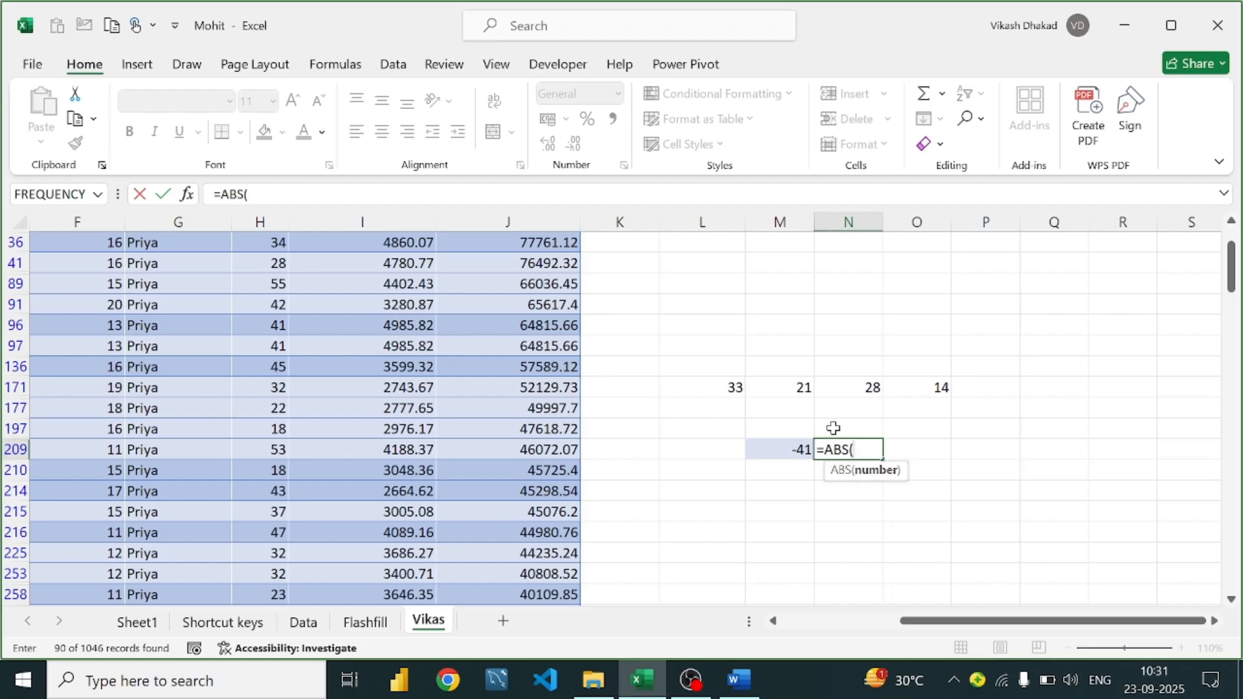
{"action": "left_click", "coordinate": [786, 453]}
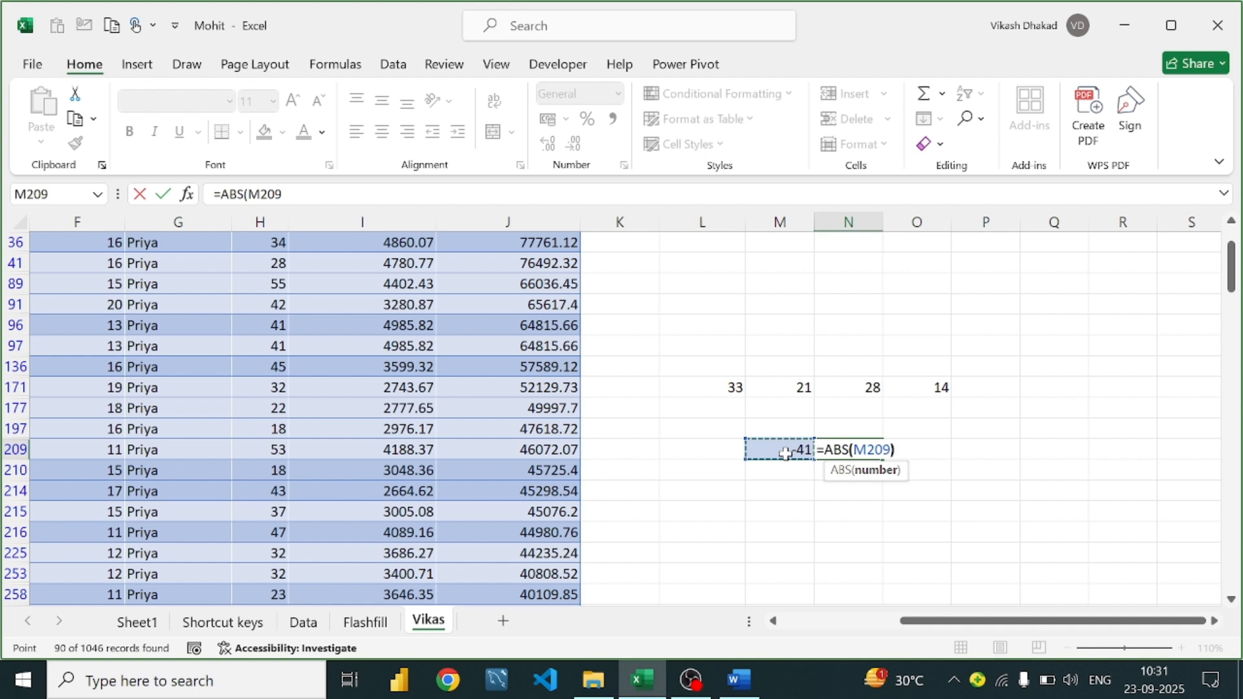
{"action": "type", "text": ")"}
{"action": "key", "text": "Return"}
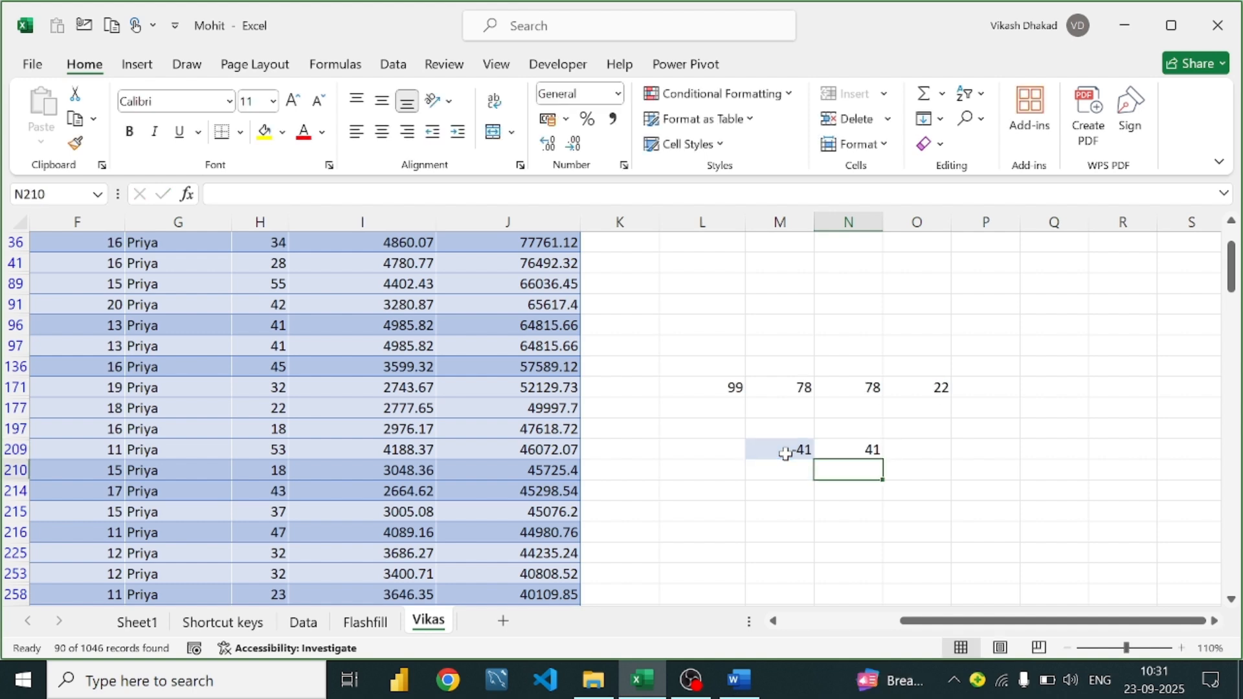
Check that N209's =ABS(M209) returns 41 from M209's -41, then switch to the Word guide
{"action": "left_click", "coordinate": [854, 445]}
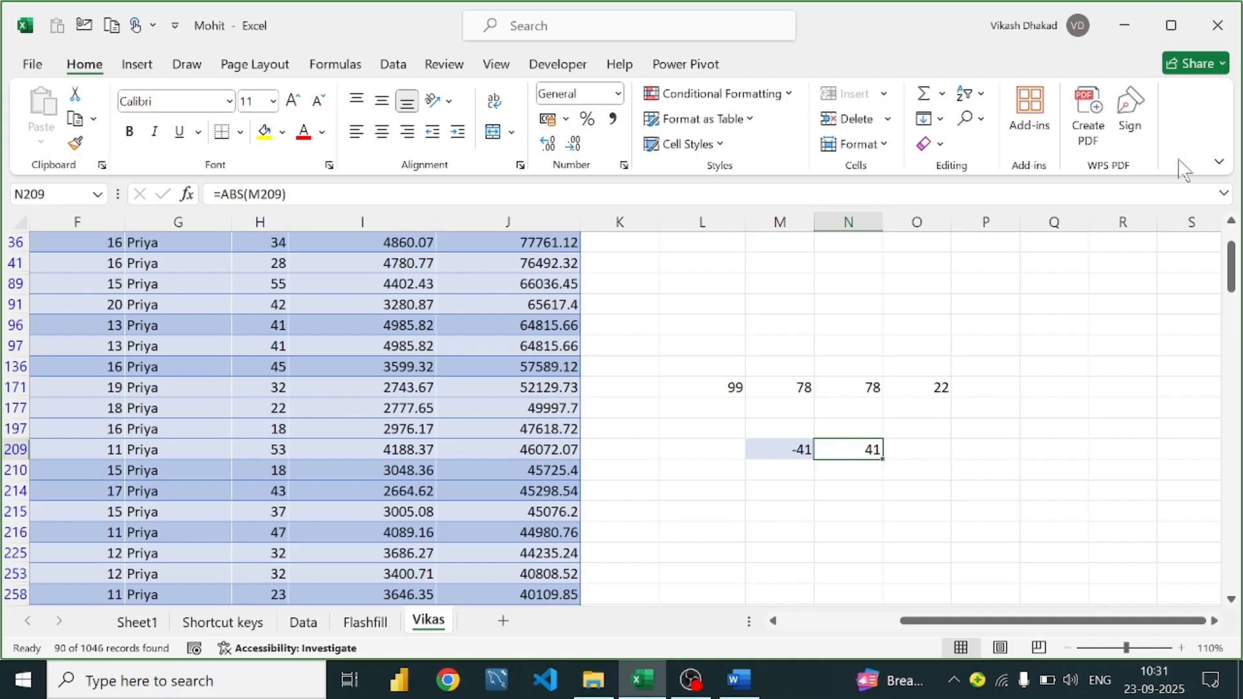
{"action": "left_click", "coordinate": [804, 456]}
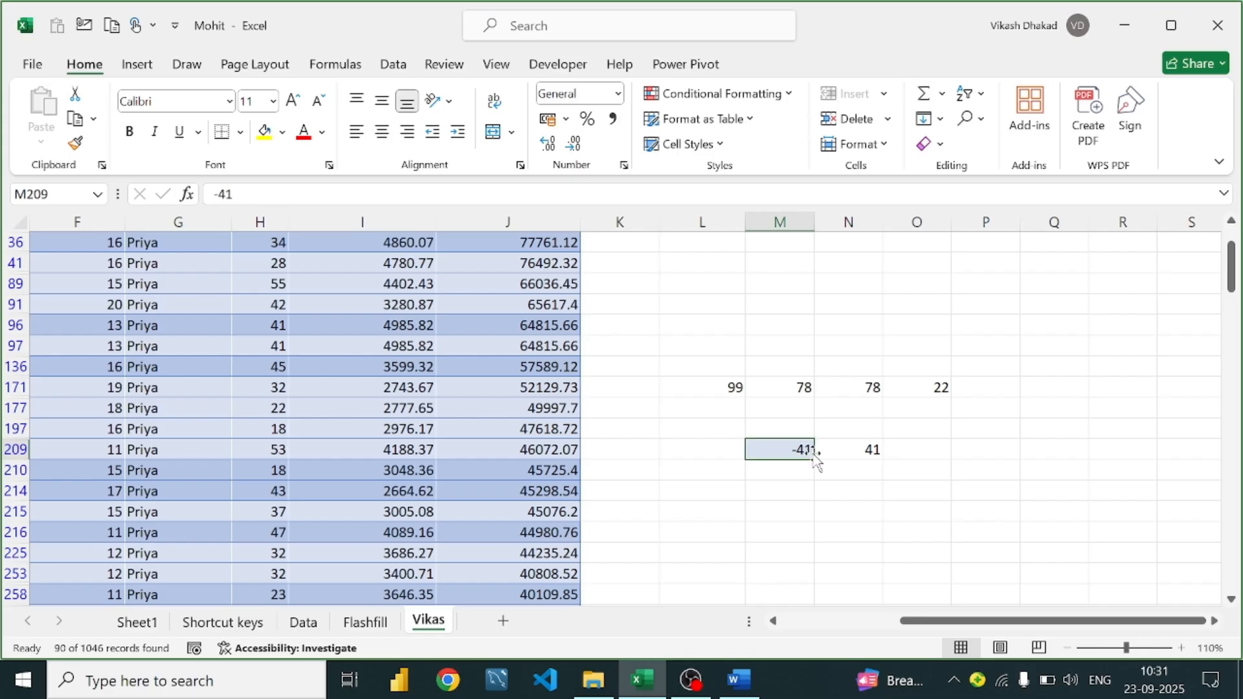
{"action": "left_click", "coordinate": [873, 451]}
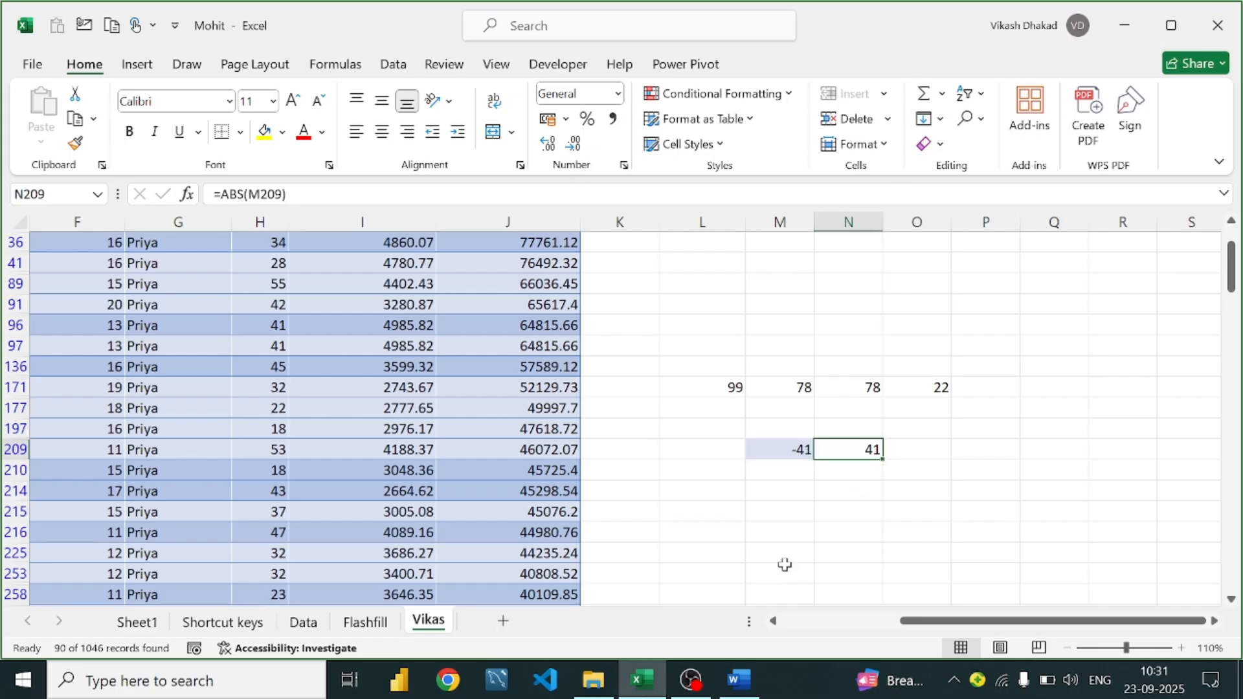
{"action": "left_click", "coordinate": [739, 679]}
Read the Formulatovalue entry on converting text '100' to a number, then return to Excel
{"action": "scroll", "coordinate": [438, 347], "scroll_direction": "down", "scroll_amount": 3}
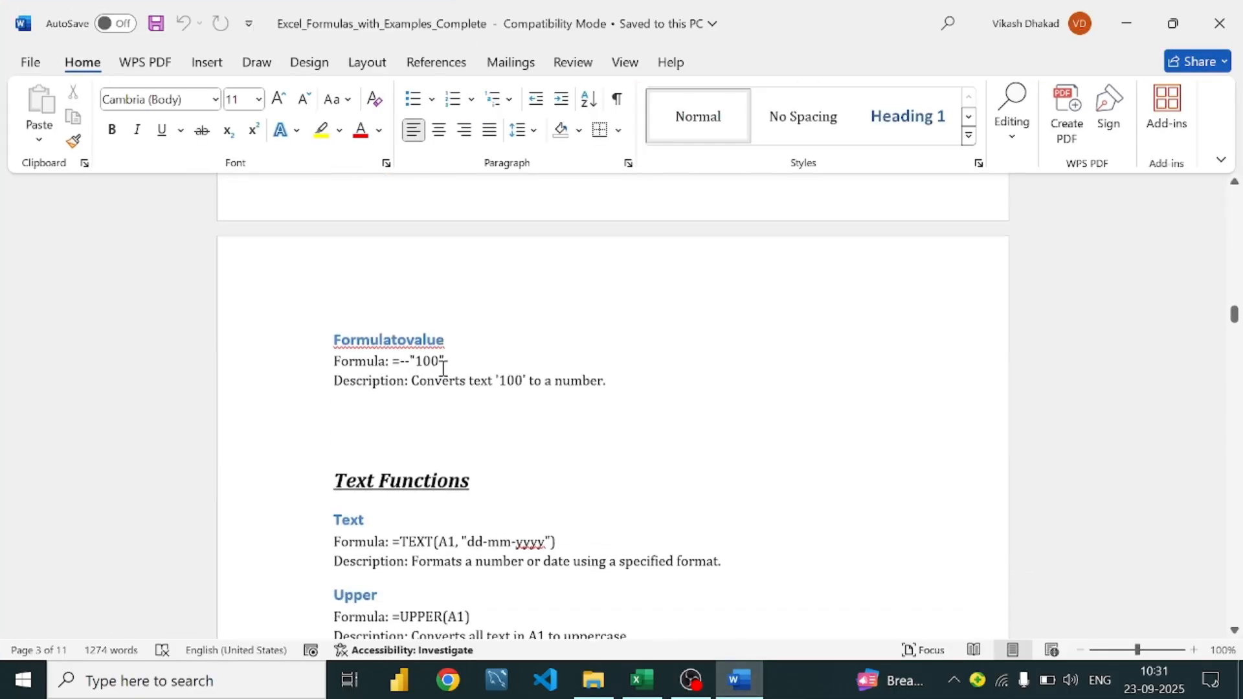
{"action": "scroll", "coordinate": [498, 363], "scroll_direction": "up", "scroll_amount": 5}
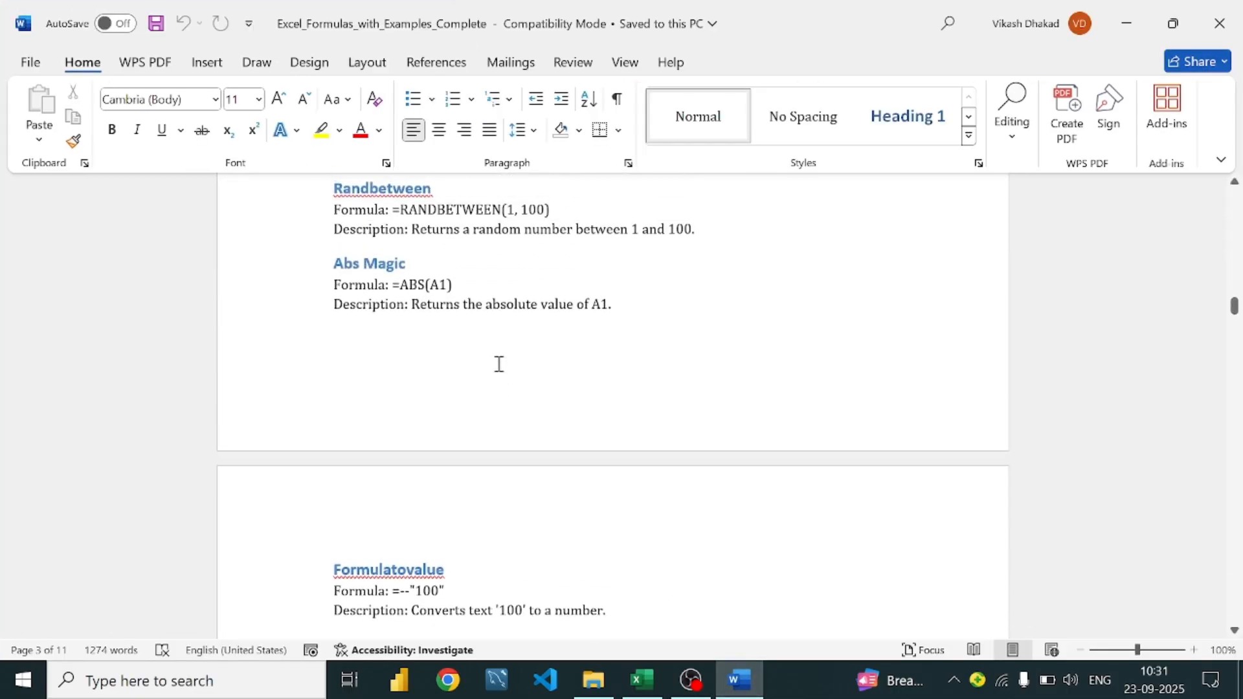
{"action": "scroll", "coordinate": [499, 363], "scroll_direction": "down", "scroll_amount": 4}
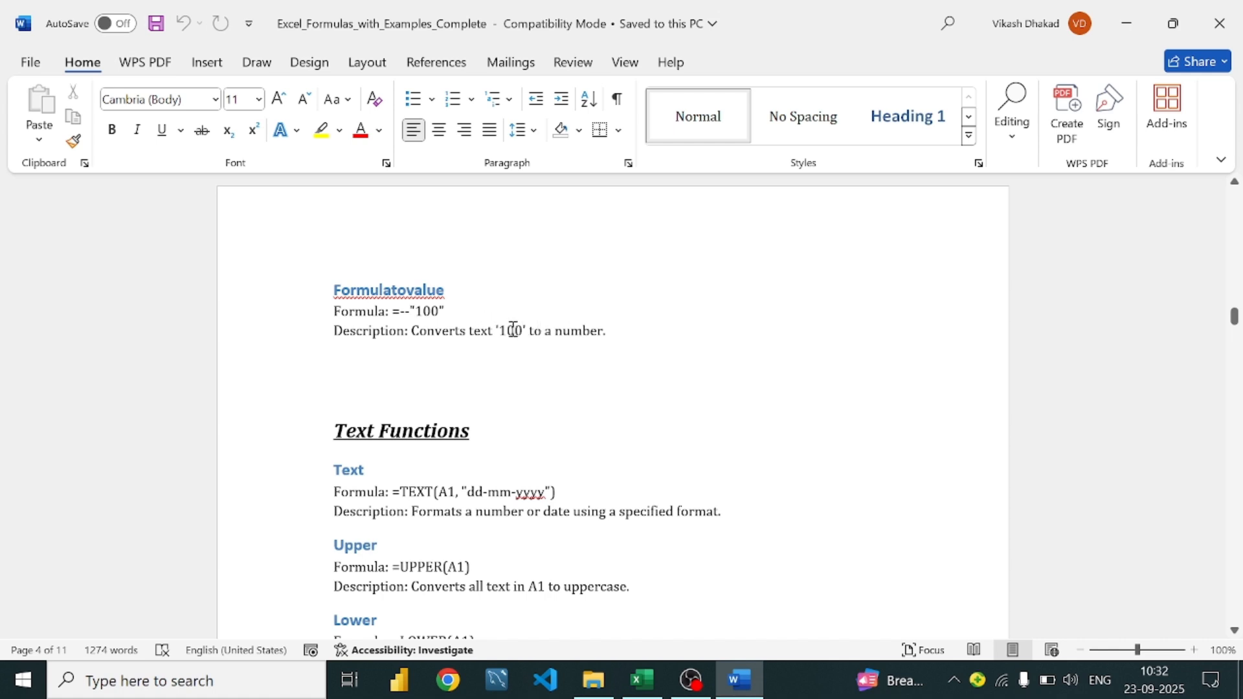
{"action": "left_click", "coordinate": [739, 680]}
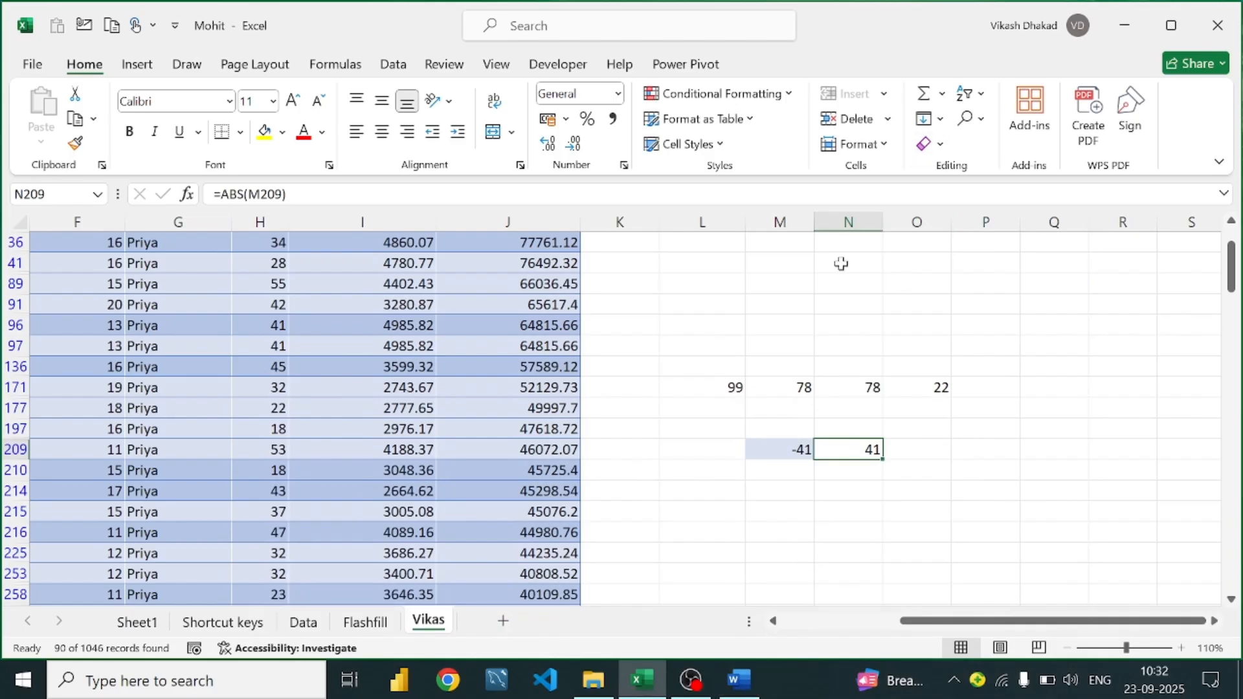
Enter =--"100" in M96 to convert the text "100" into the number 100
{"action": "left_click", "coordinate": [798, 329]}
{"action": "type", "text": "="}
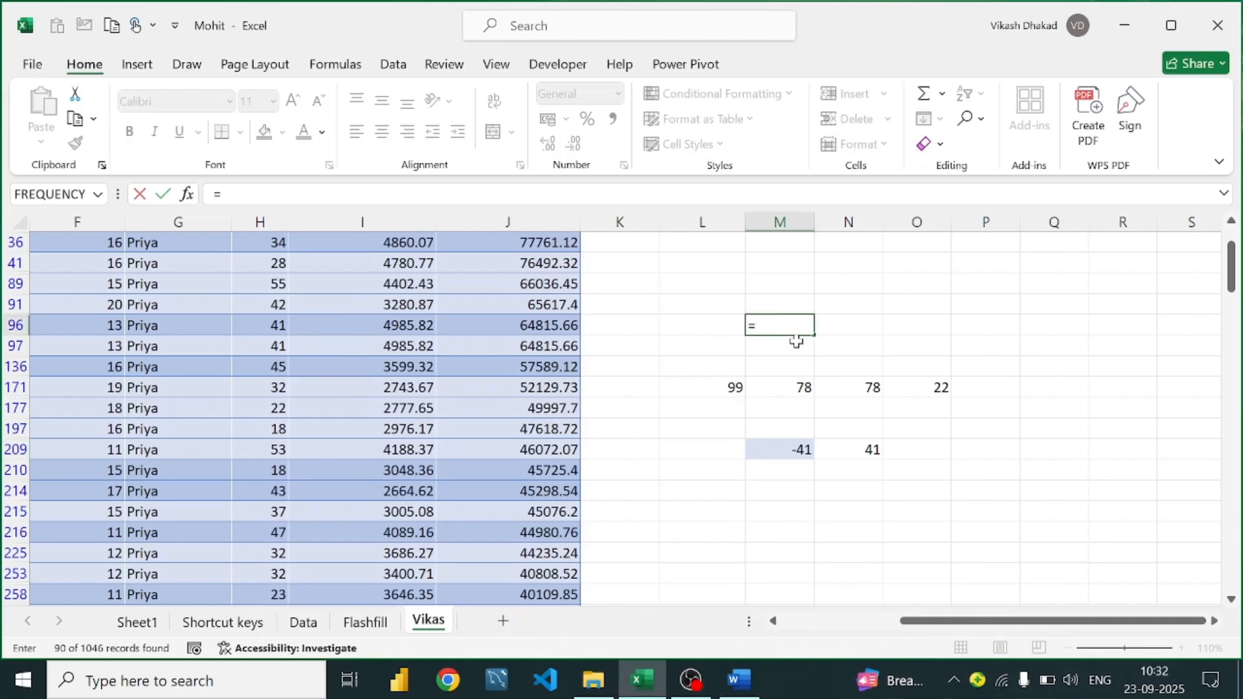
{"action": "type", "text": "--\"100"}
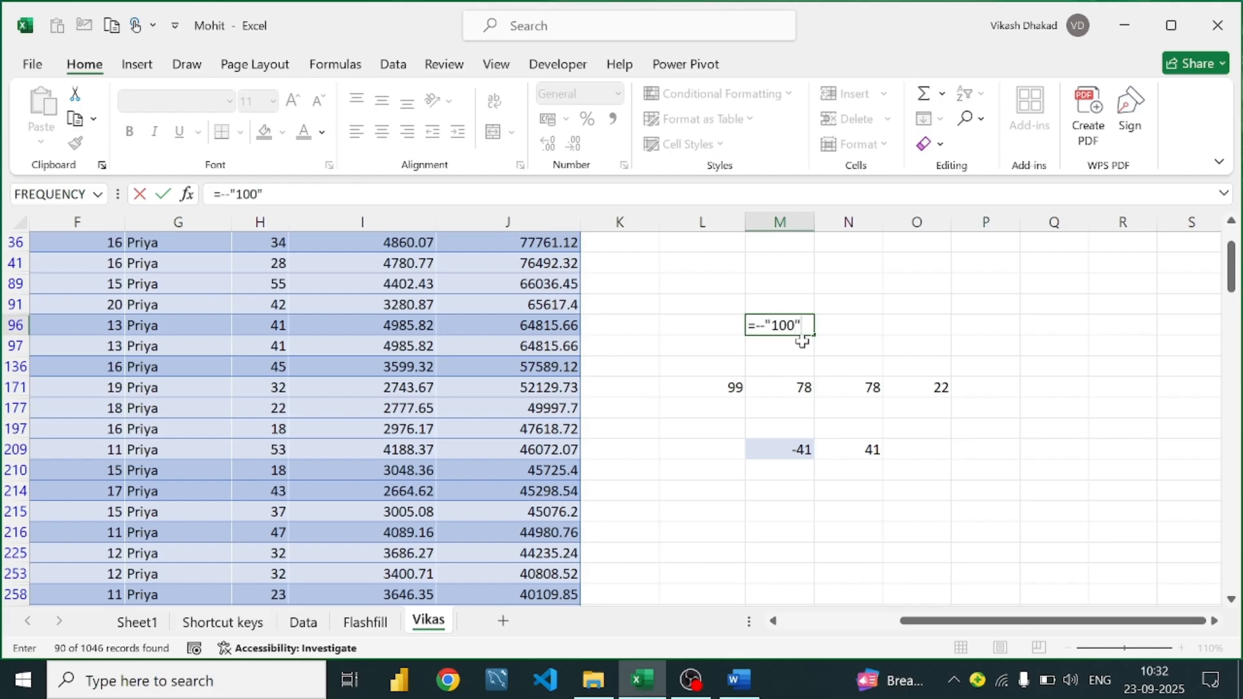
{"action": "type", "text": "\""}
{"action": "key", "text": "Return"}
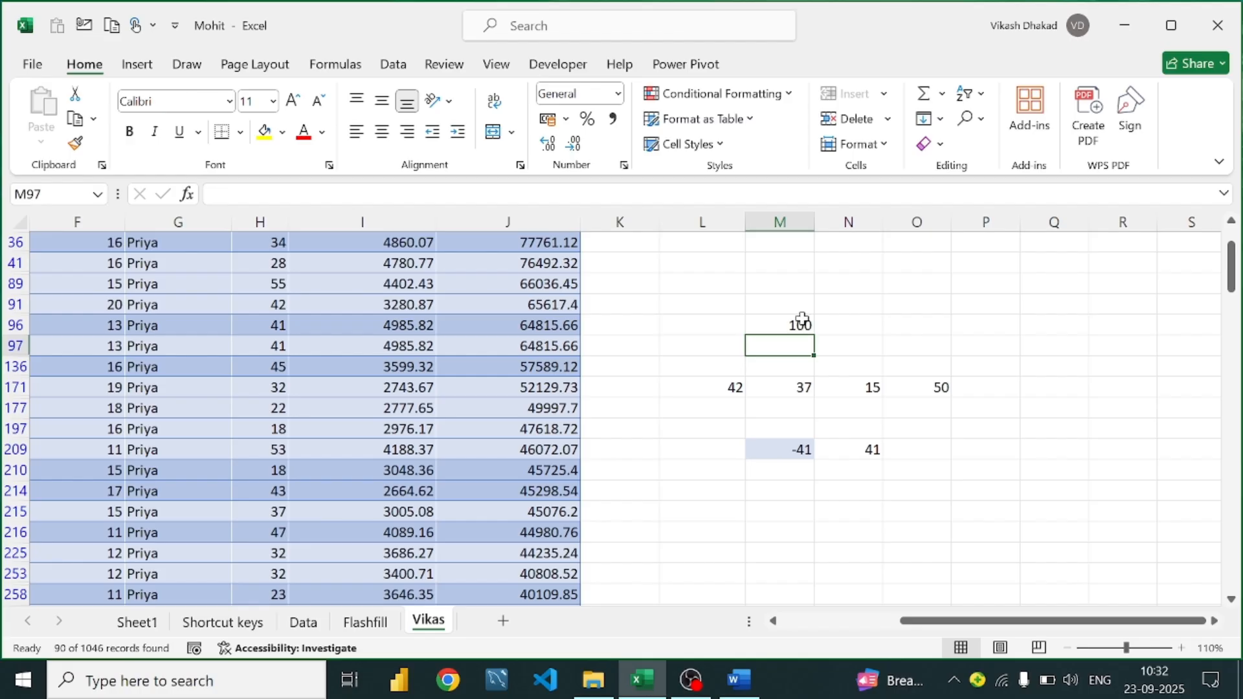
Re-check and re-confirm M96's formula, then switch to the Word formula guide
{"action": "left_click", "coordinate": [801, 323]}
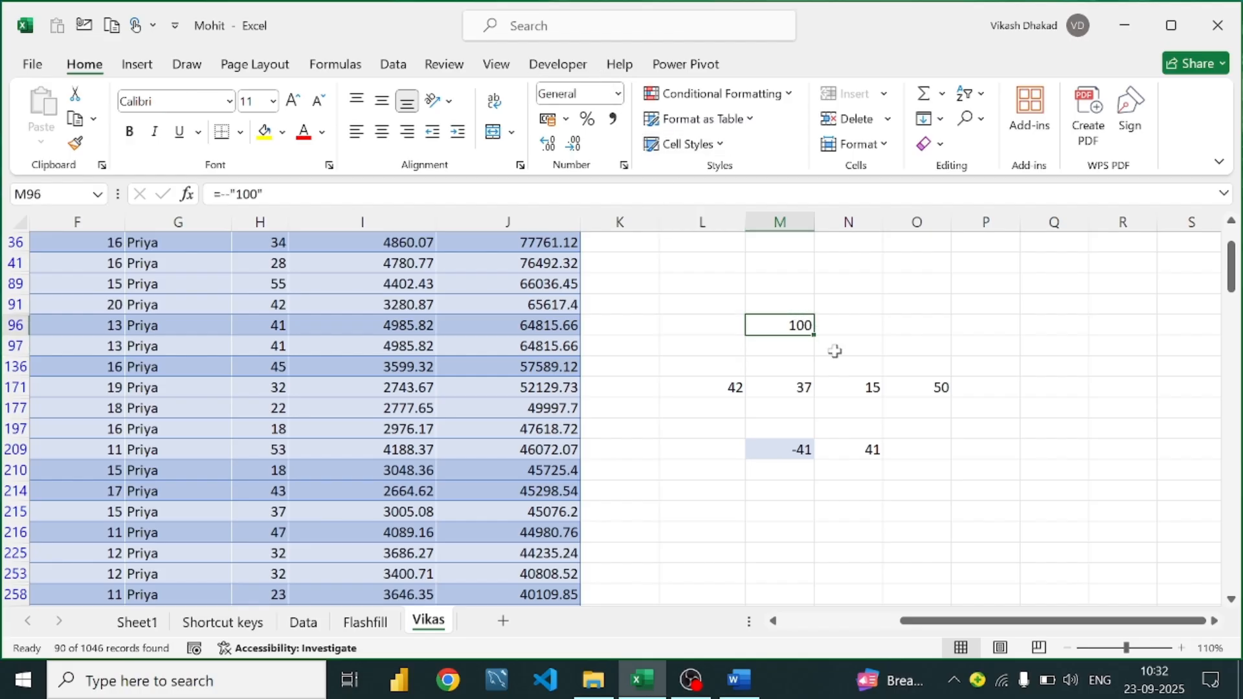
{"action": "double_click", "coordinate": [792, 328]}
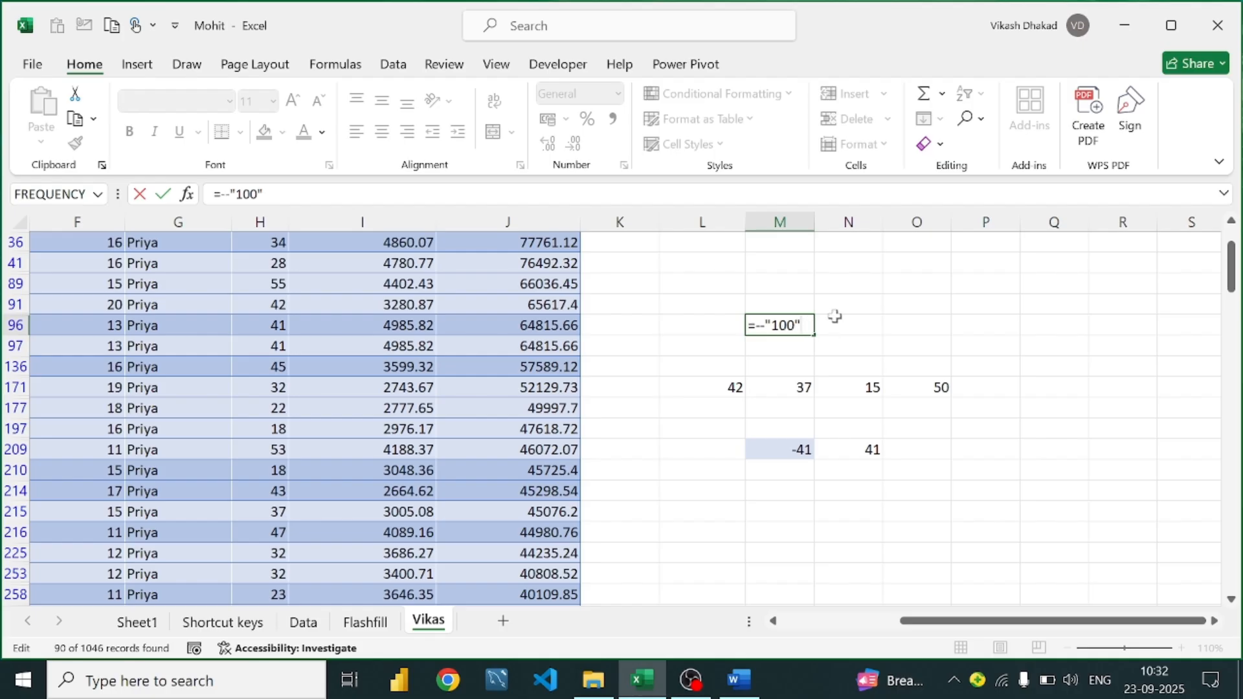
{"action": "key", "text": "Return"}
{"action": "left_click", "coordinate": [796, 325]}
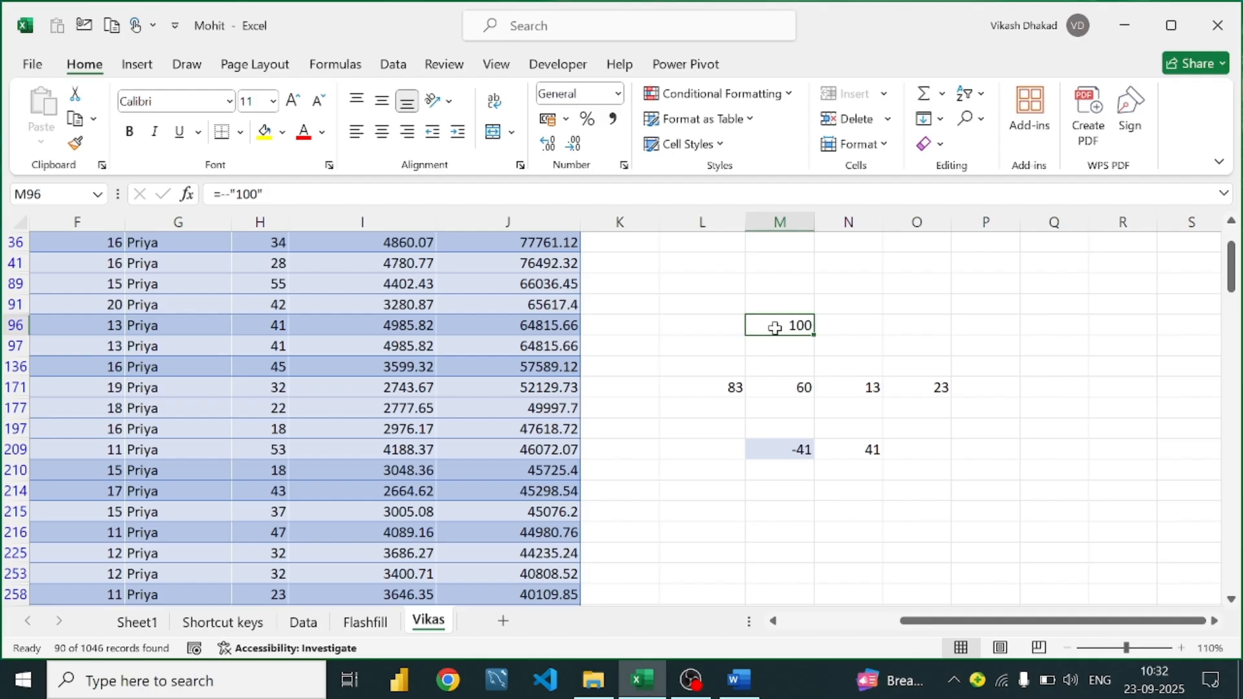
{"action": "double_click", "coordinate": [775, 328]}
{"action": "left_click", "coordinate": [852, 326]}
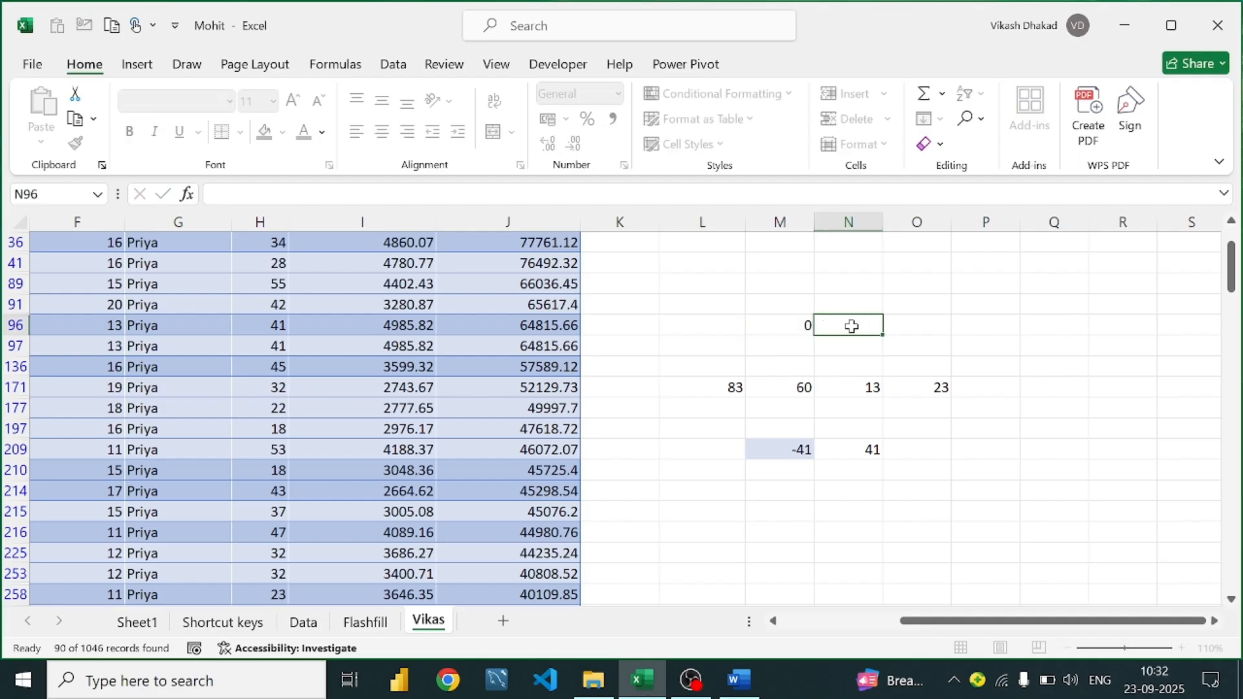
{"action": "left_click", "coordinate": [797, 325]}
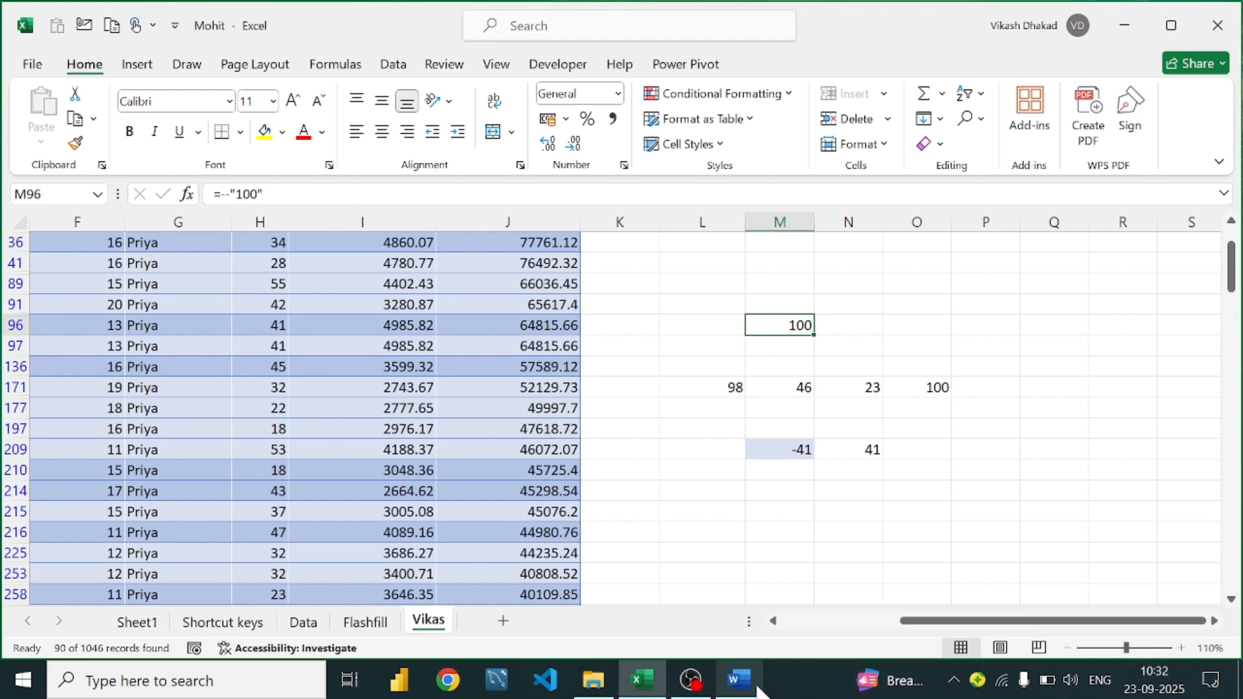
{"action": "left_click", "coordinate": [758, 688]}
Scroll the Word guide to the Text Functions section listing TEXT, UPPER, LOWER and PROPER
{"action": "scroll", "coordinate": [409, 358], "scroll_direction": "down", "scroll_amount": 3}
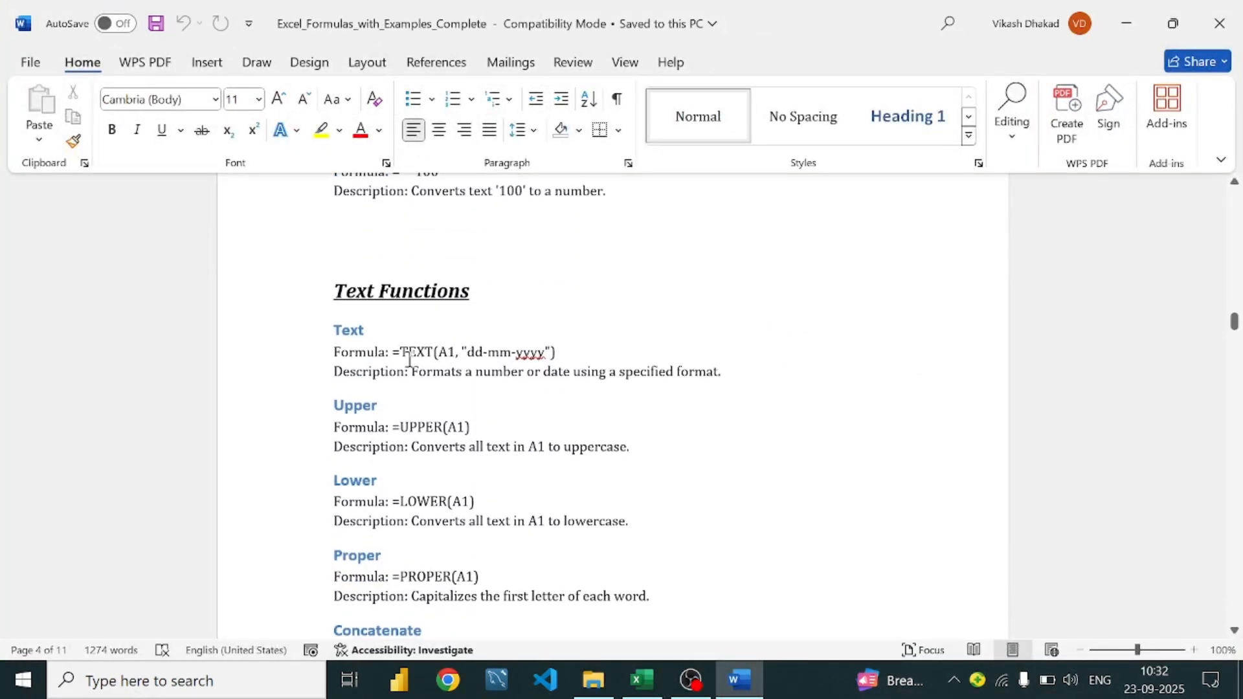
{"action": "scroll", "coordinate": [466, 353], "scroll_direction": "down", "scroll_amount": 5}
{"action": "scroll", "coordinate": [469, 353], "scroll_direction": "up", "scroll_amount": 5}
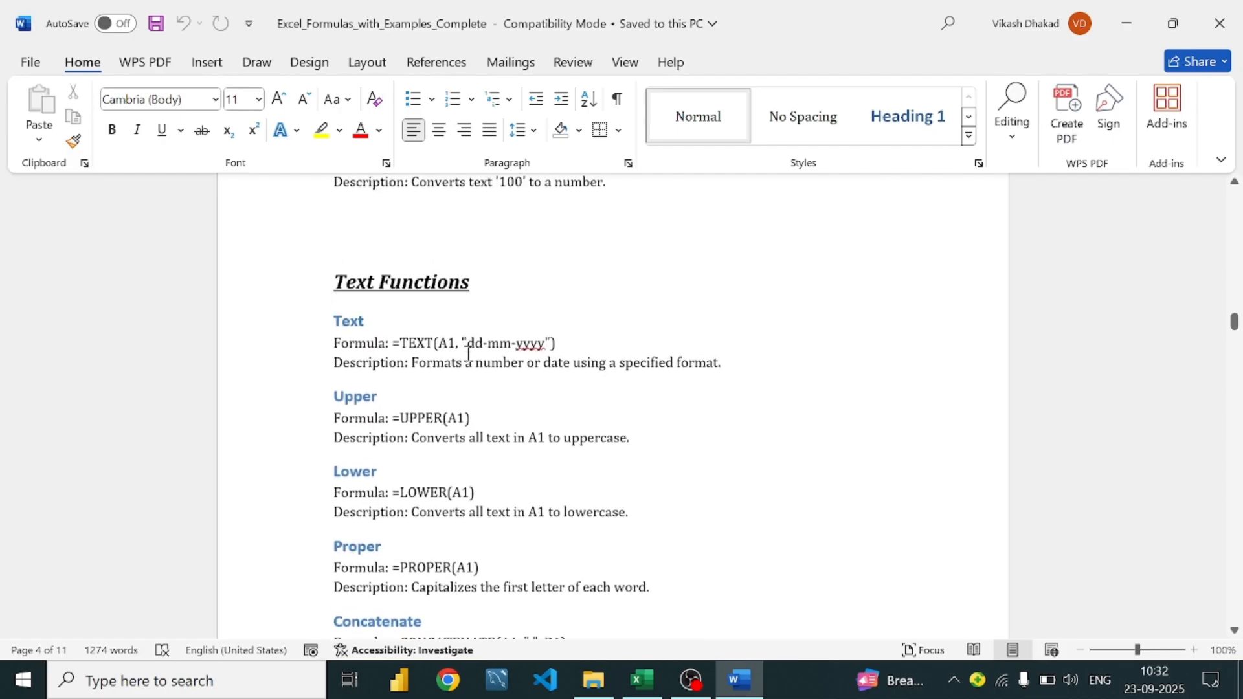
{"action": "scroll", "coordinate": [469, 353], "scroll_direction": "up", "scroll_amount": 1}
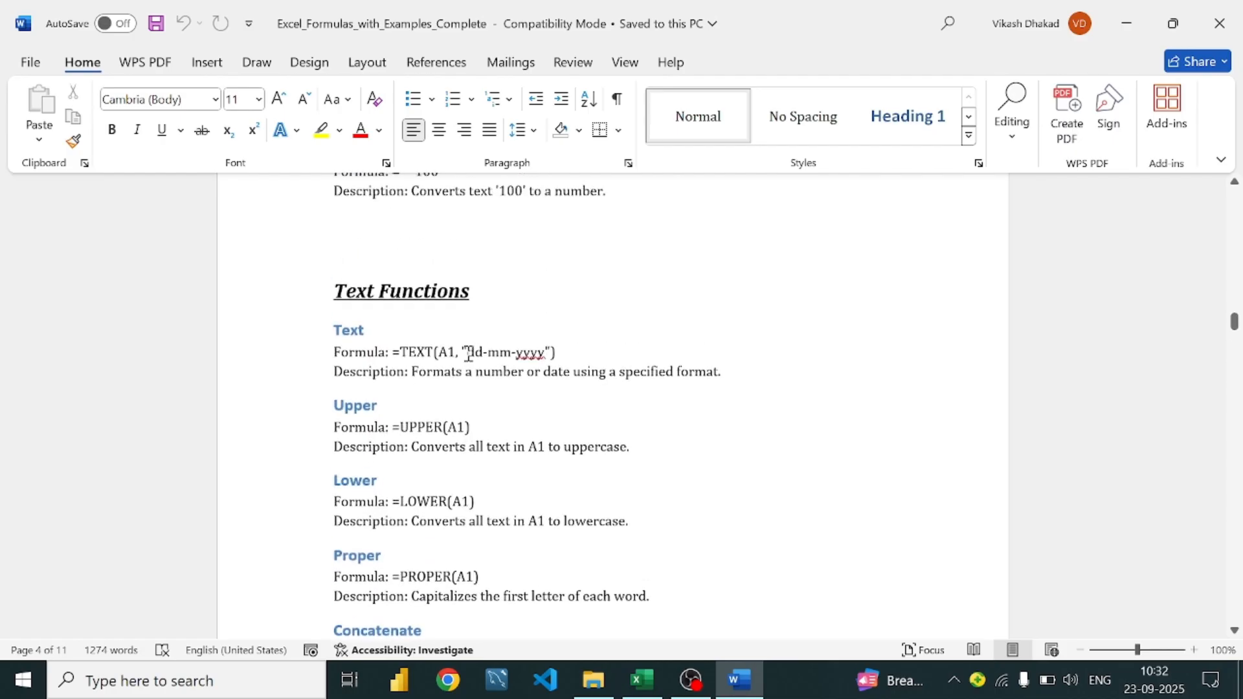
{"action": "scroll", "coordinate": [468, 352], "scroll_direction": "down", "scroll_amount": 2}
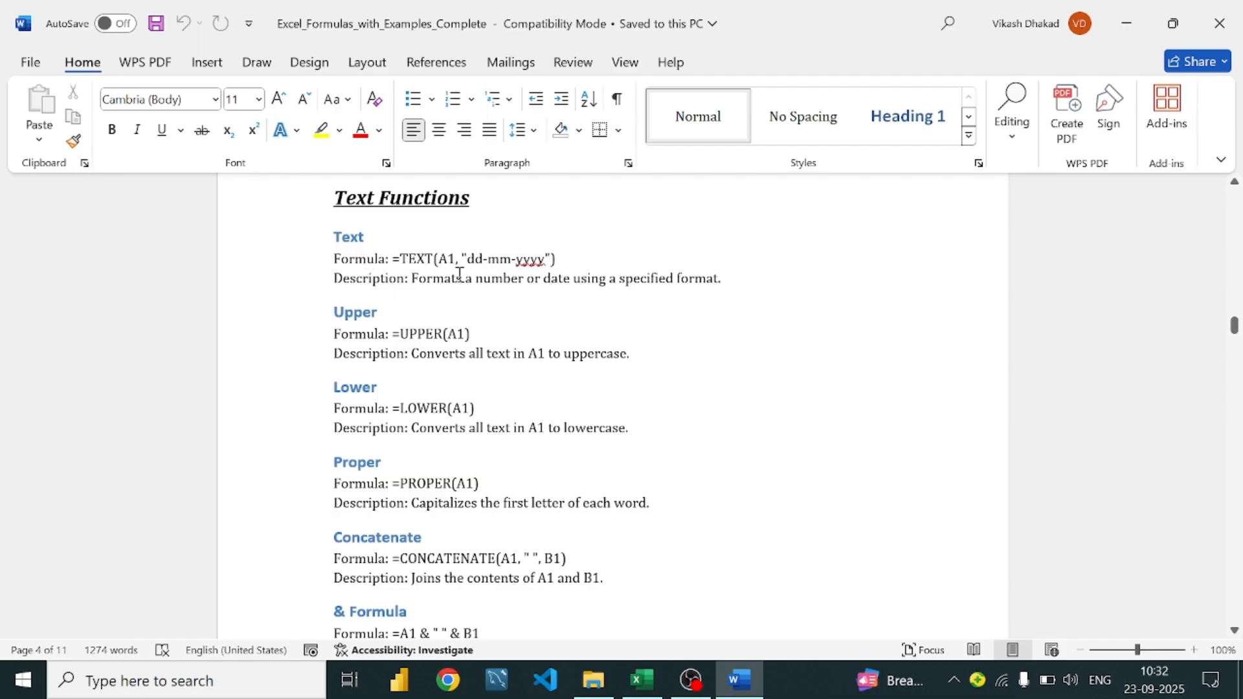
Back in Excel, insert a blank column B between Sale Date in A and Region
{"action": "left_click", "coordinate": [641, 680]}
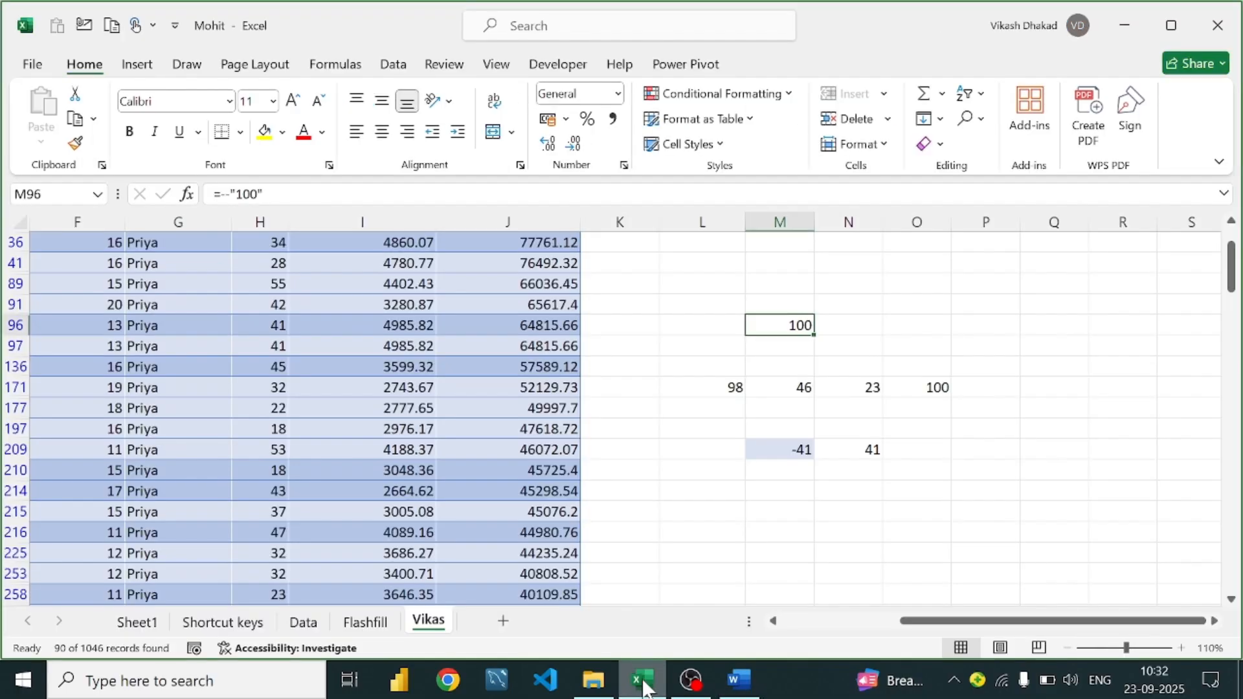
{"action": "left_click", "coordinate": [802, 459]}
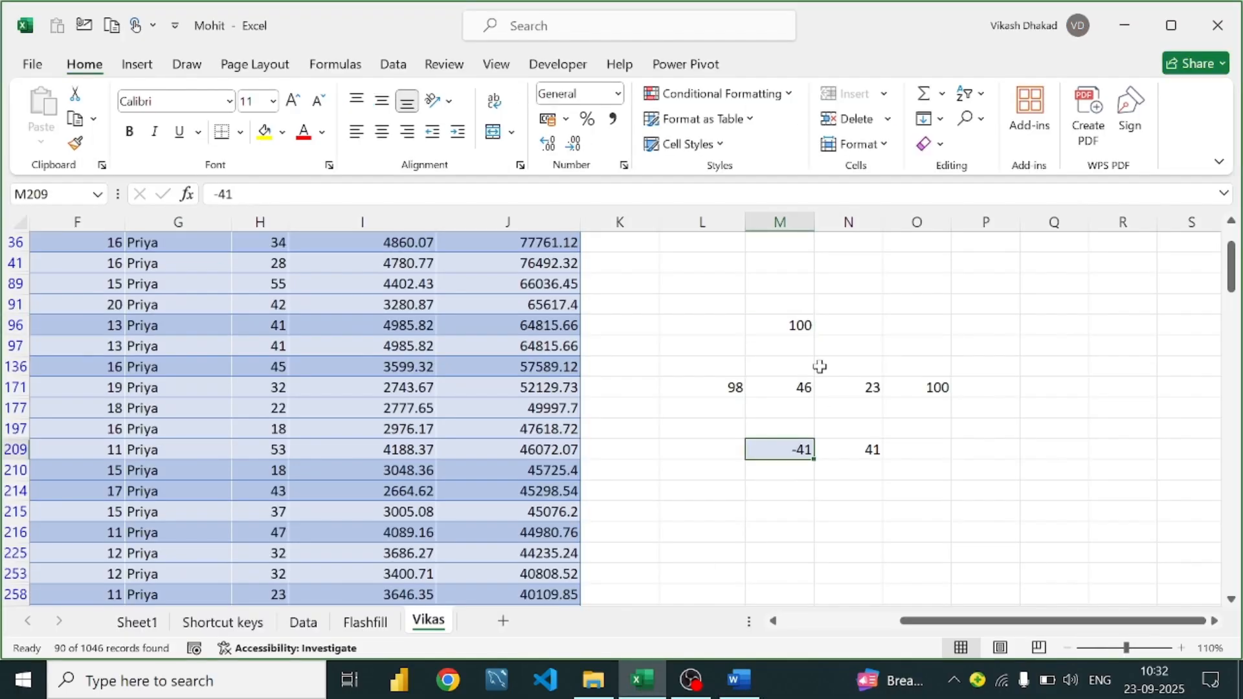
{"action": "left_click", "coordinate": [942, 311]}
{"action": "scroll", "coordinate": [586, 356], "scroll_direction": "up", "scroll_amount": 1}
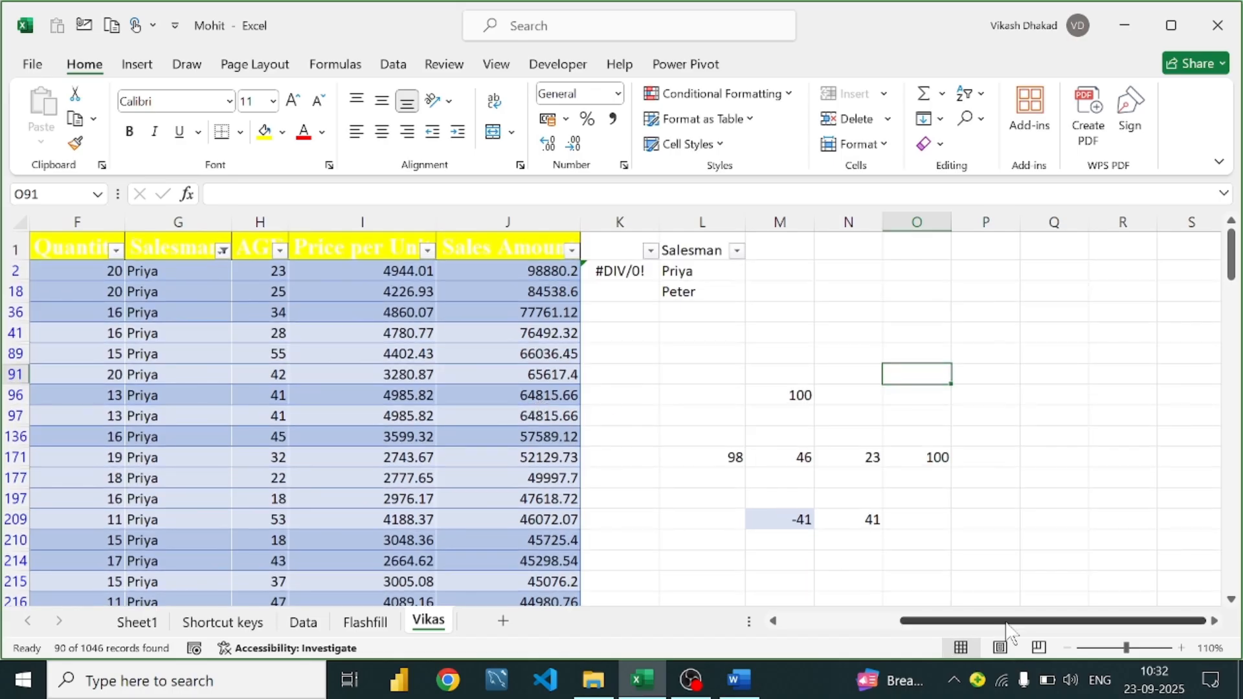
{"action": "left_click_drag", "start_coordinate": [1004, 621], "coordinate": [884, 621]}
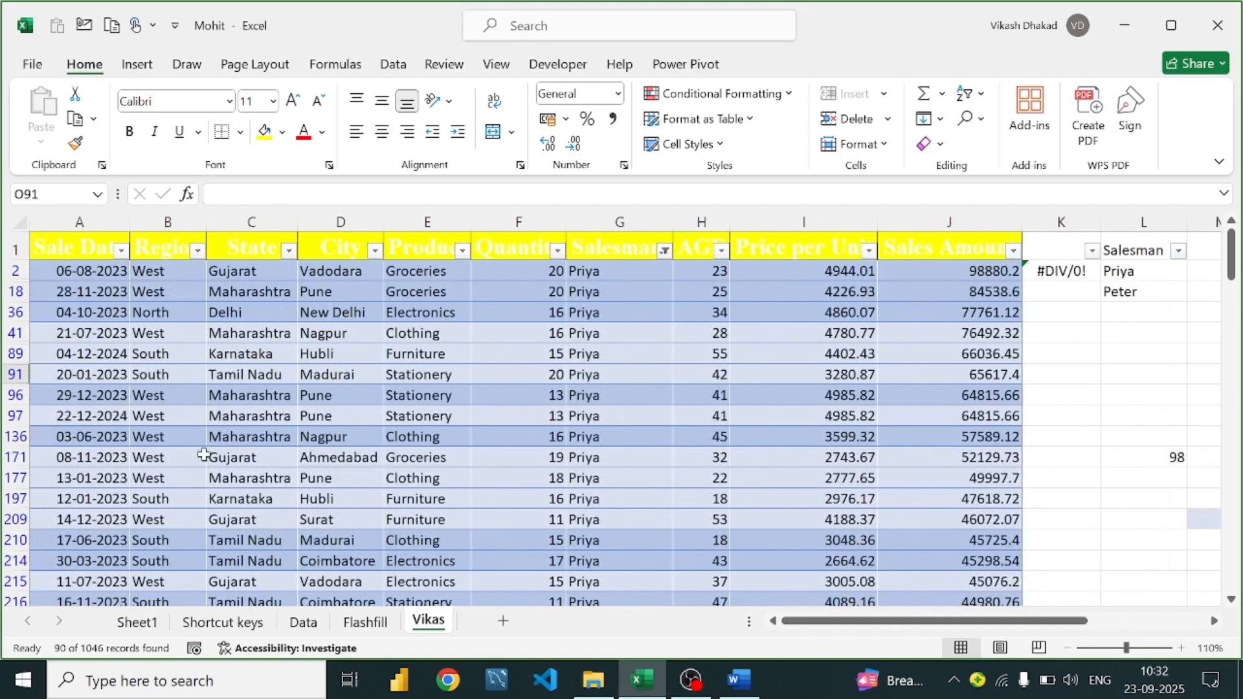
{"action": "left_click", "coordinate": [78, 269]}
{"action": "left_click", "coordinate": [159, 222]}
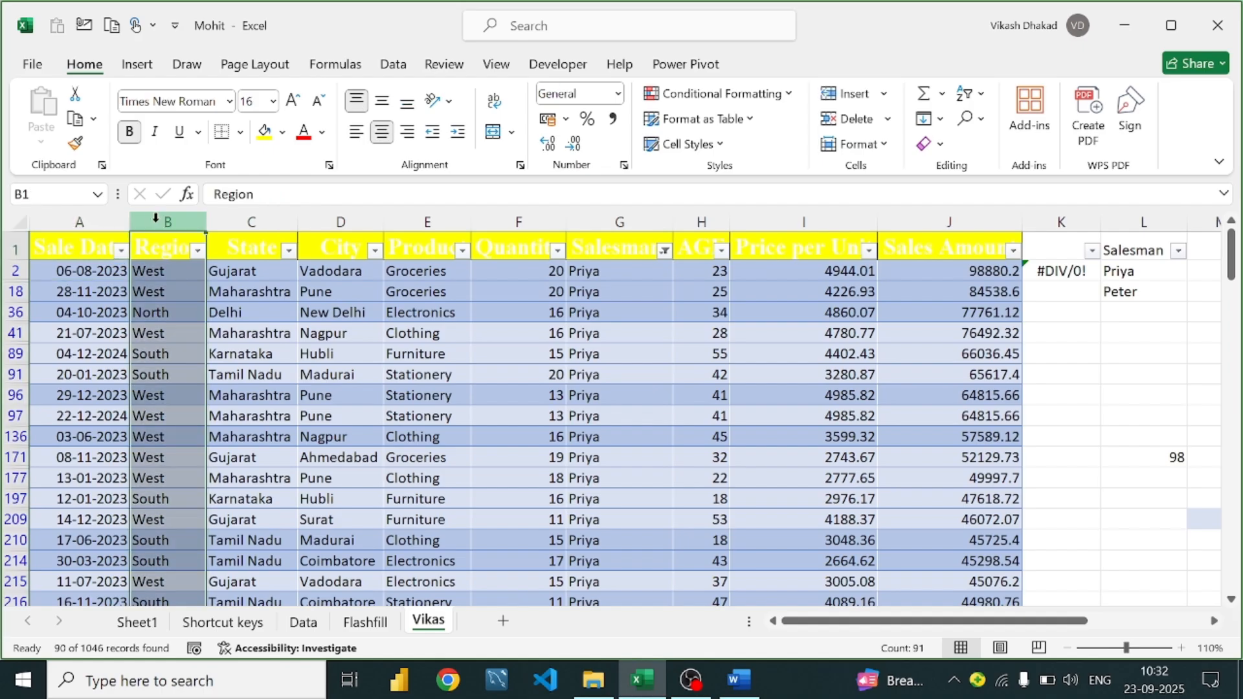
{"action": "right_click", "coordinate": [158, 223]}
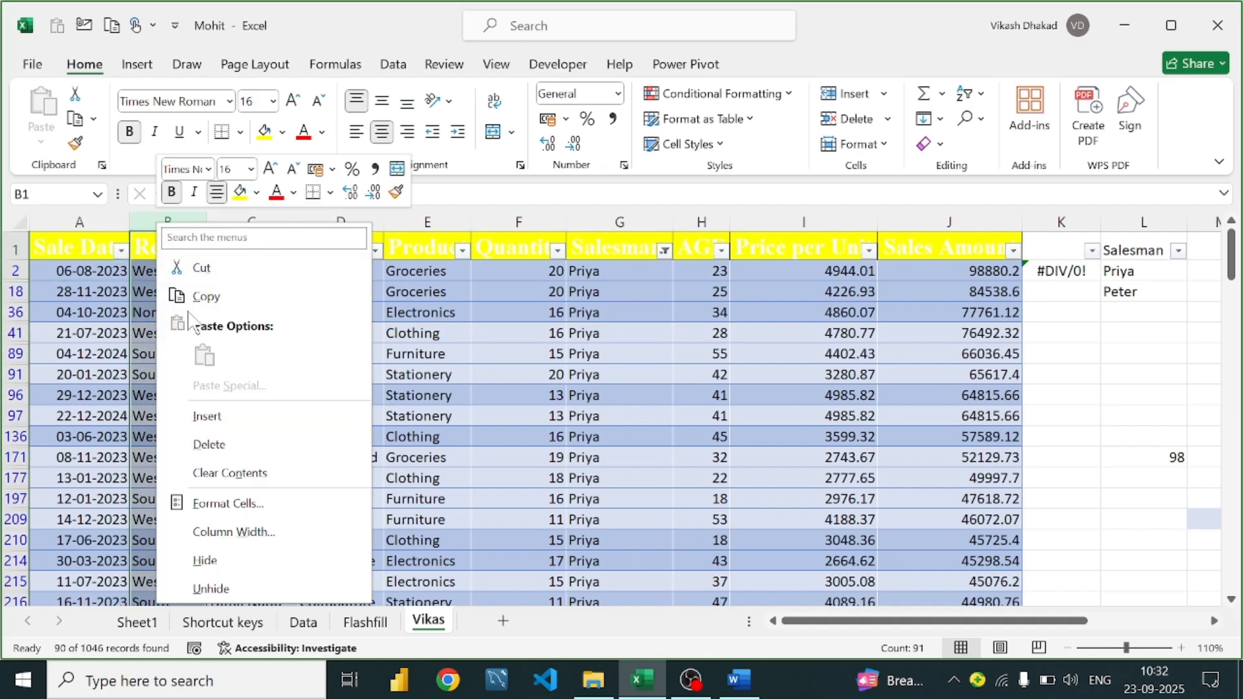
{"action": "left_click", "coordinate": [246, 416]}
In B2, enter =text(A2,"DDDD-MMMM-YYYYY") to show A2's sale date as weekday-month-year text
{"action": "left_click", "coordinate": [183, 253]}
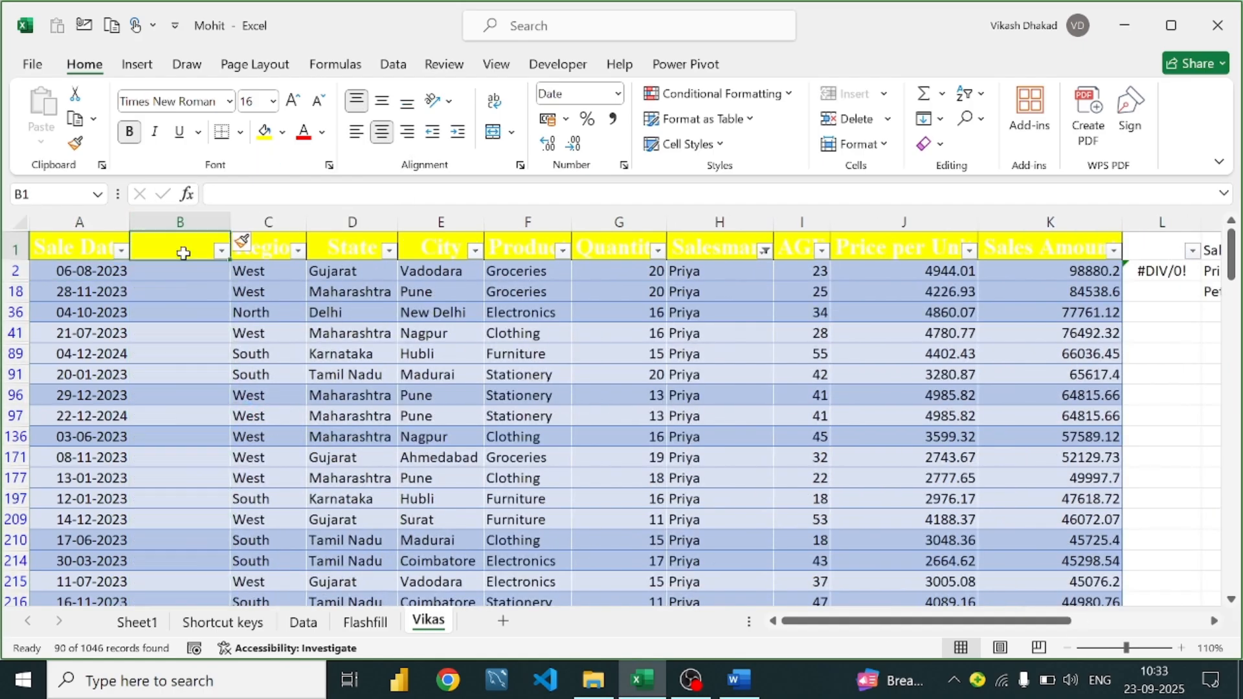
{"action": "left_click", "coordinate": [184, 273]}
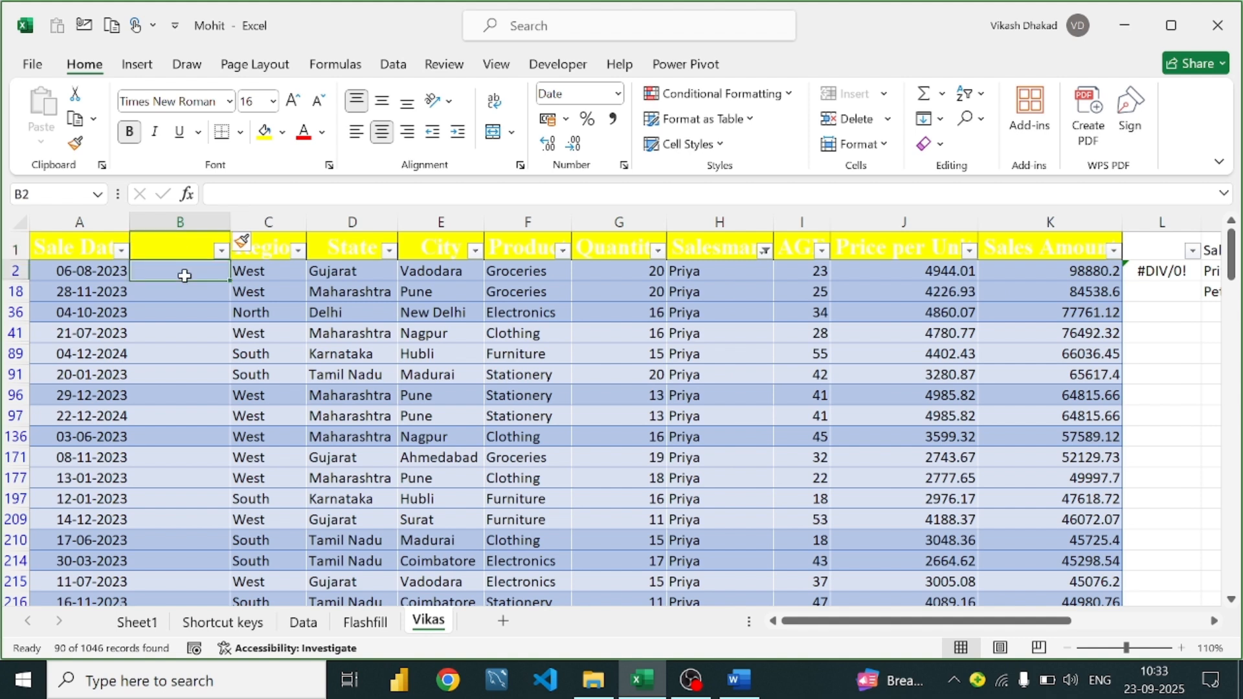
{"action": "type", "text": "=te"}
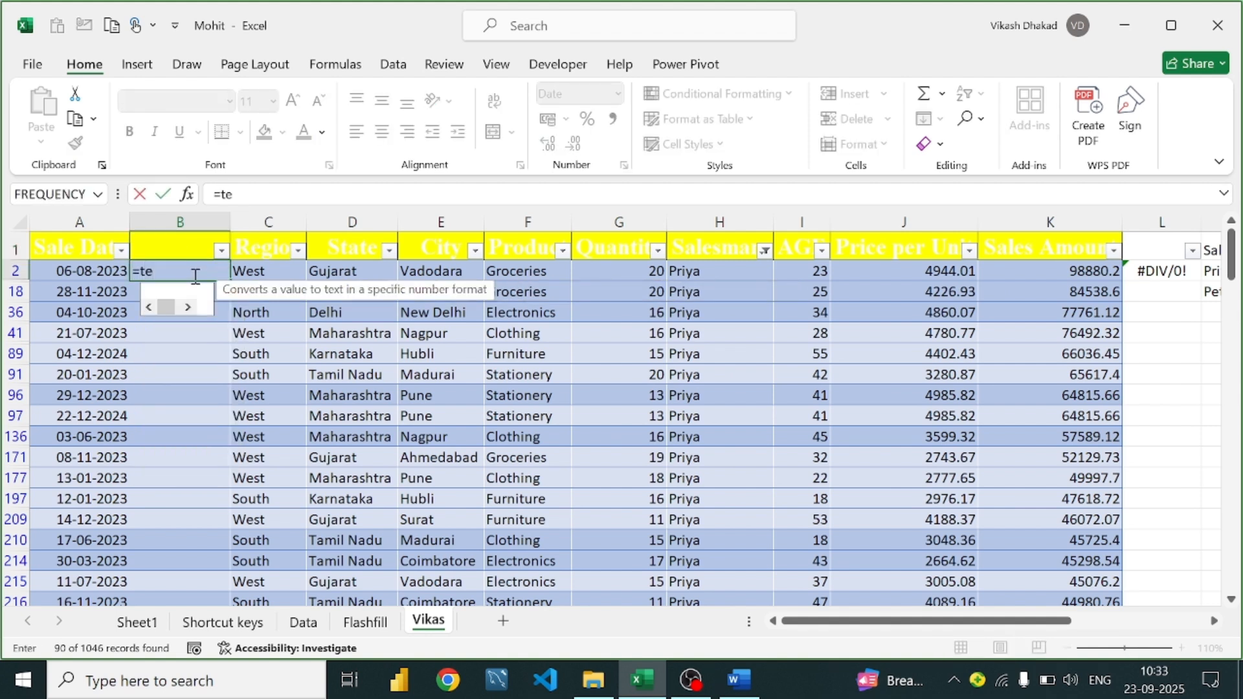
{"action": "type", "text": "xt("}
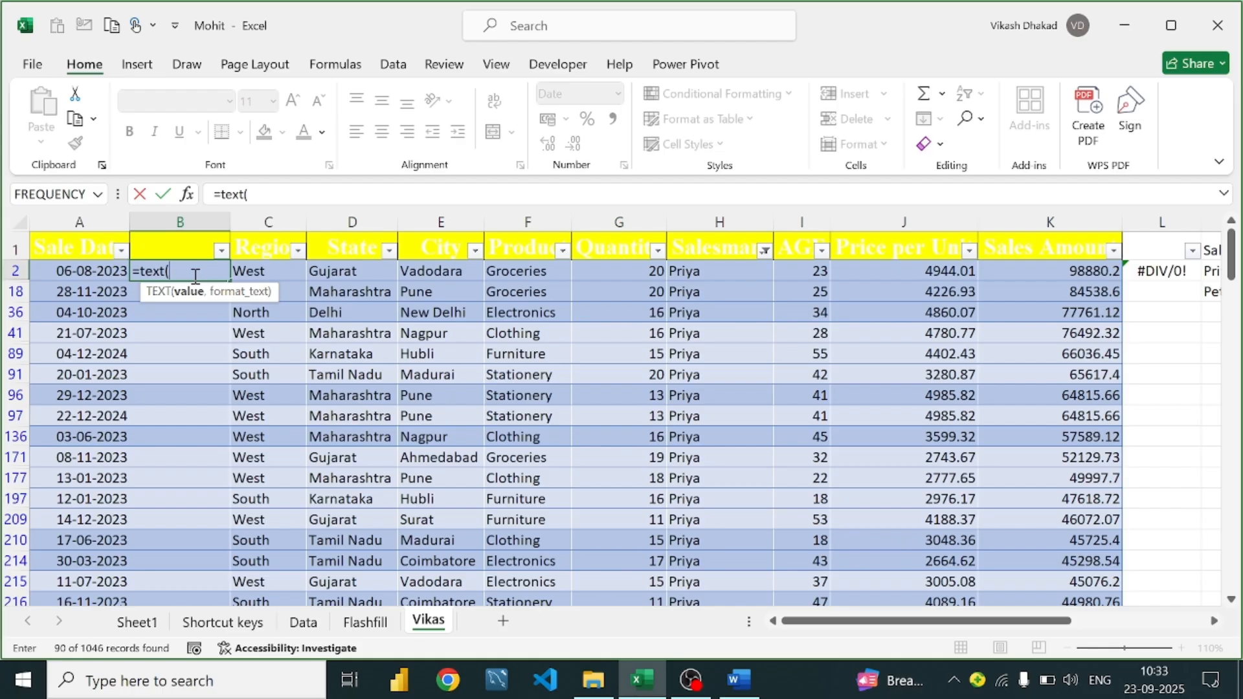
{"action": "left_click", "coordinate": [736, 685]}
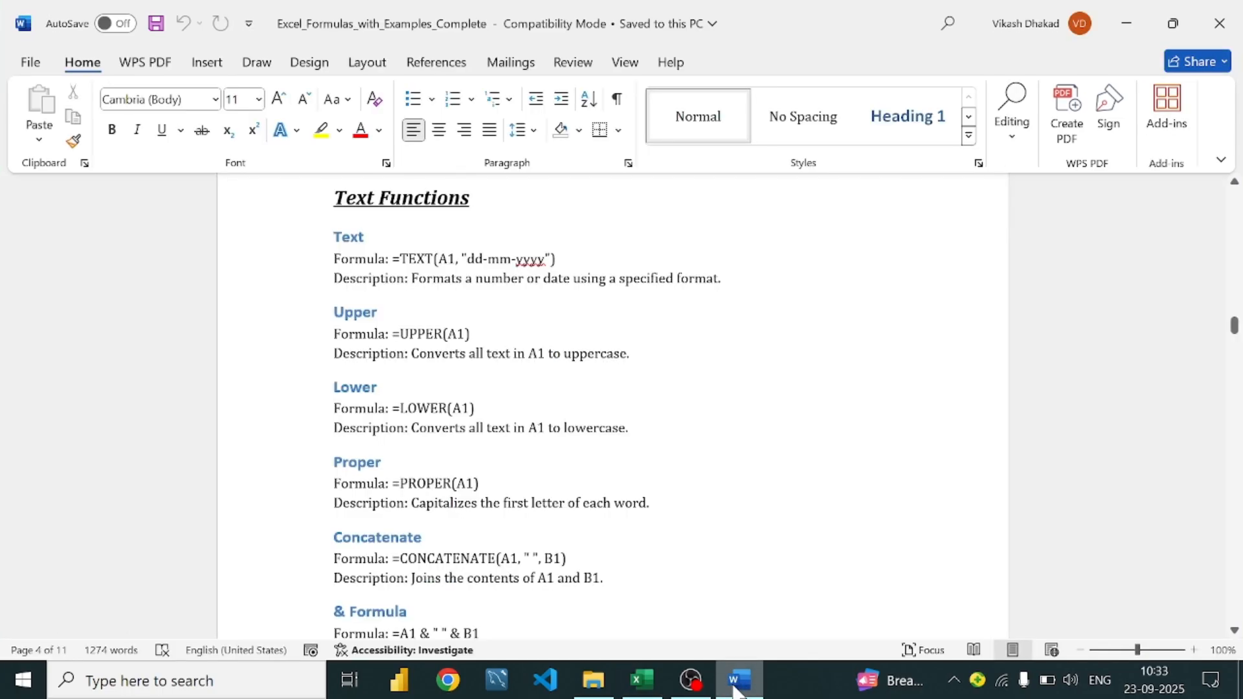
{"action": "left_click", "coordinate": [642, 680]}
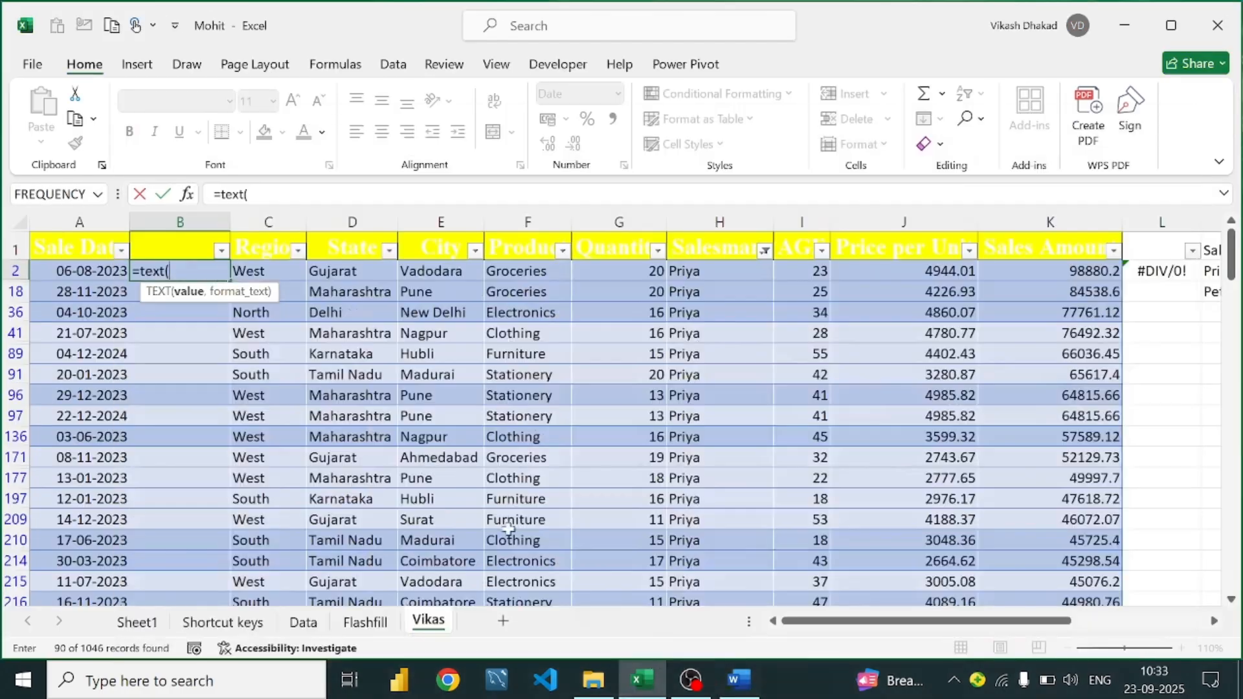
{"action": "left_click", "coordinate": [80, 272]}
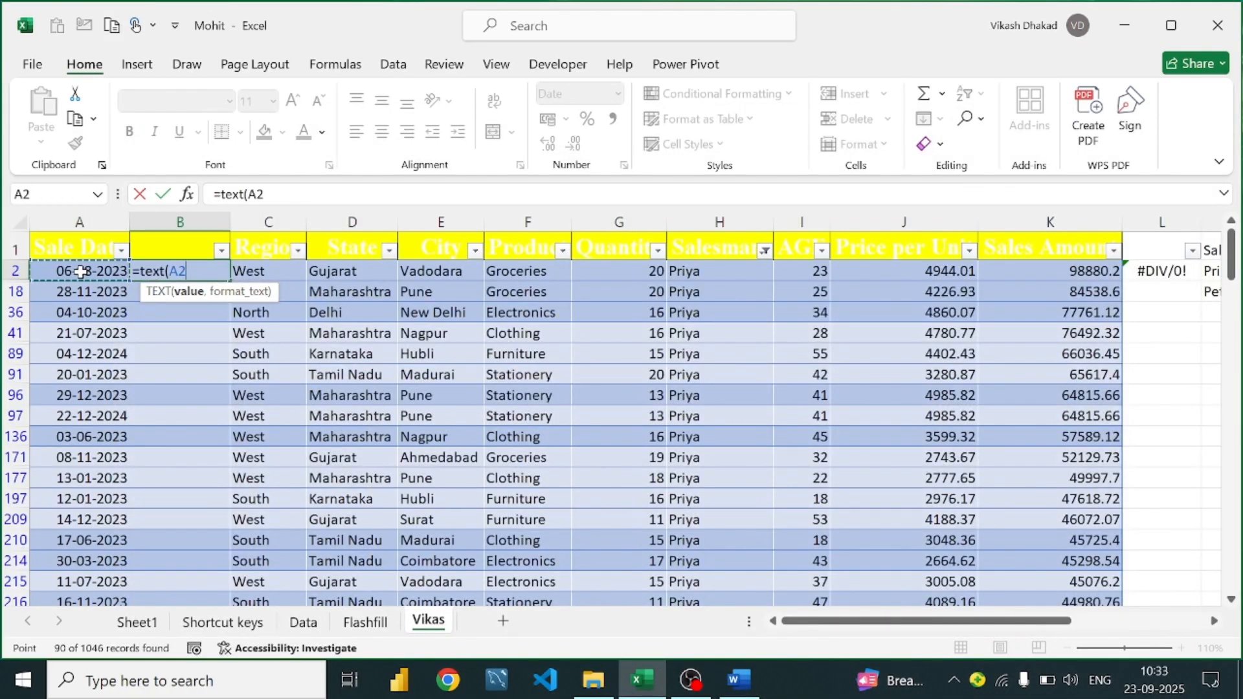
{"action": "type", "text": ","}
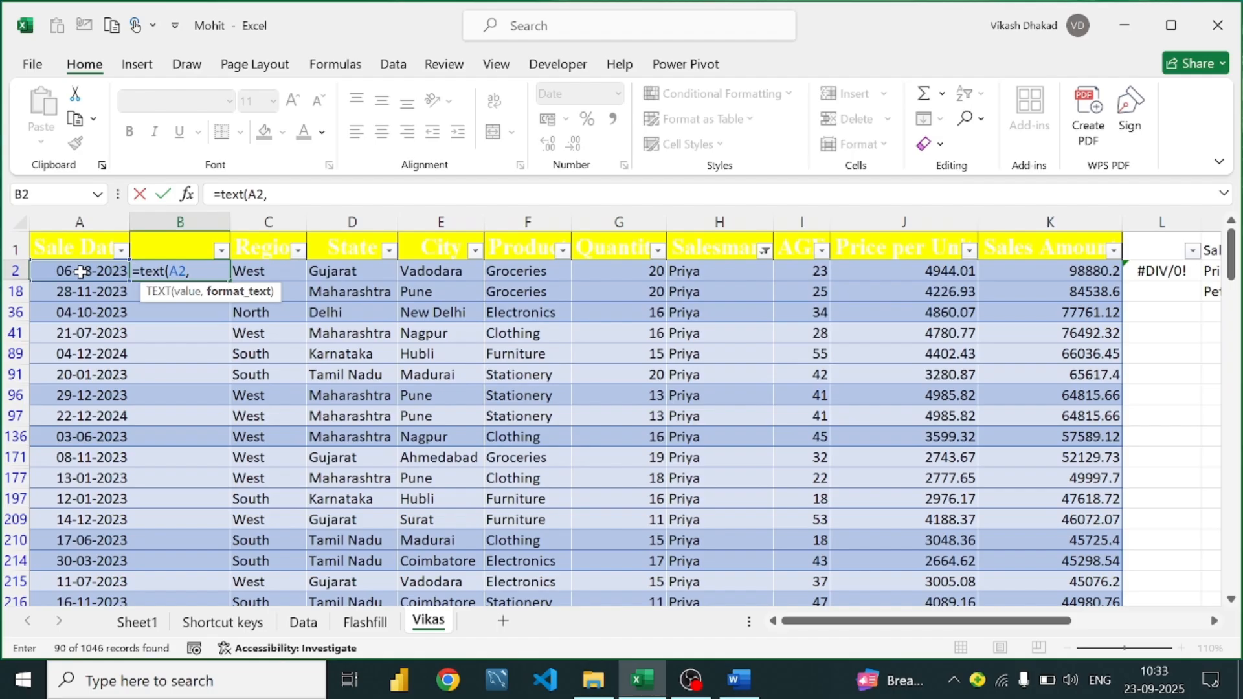
{"action": "type", "text": "\"DDDD"}
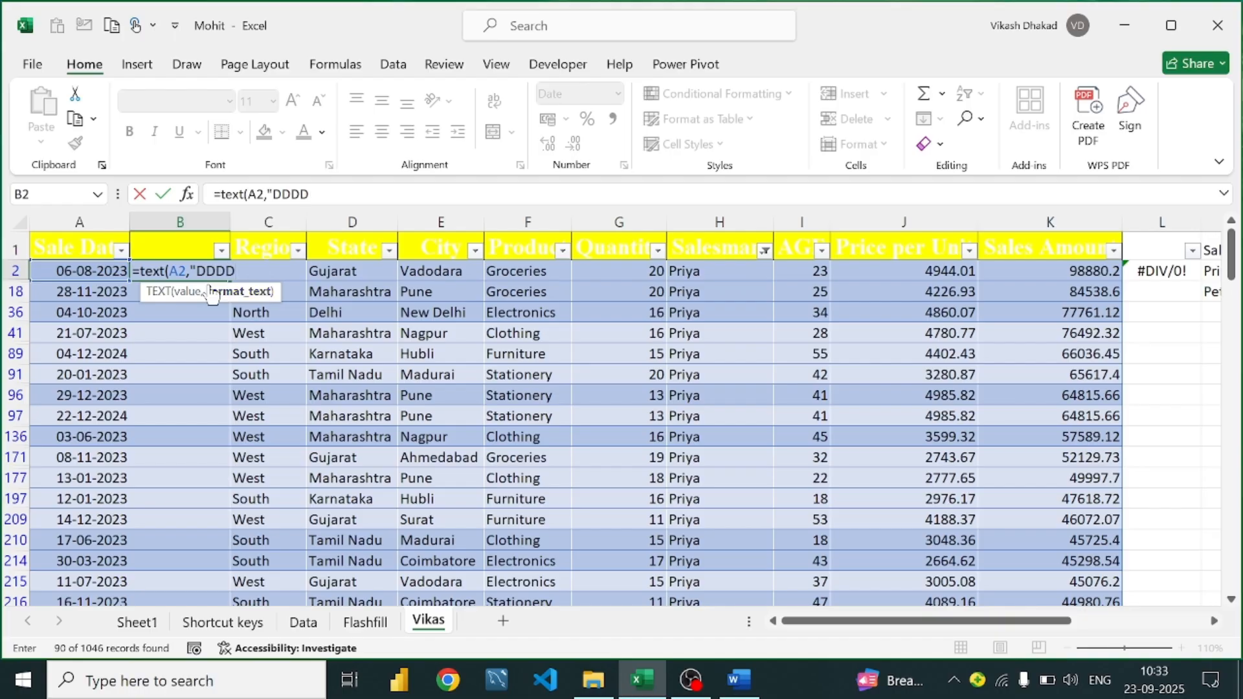
{"action": "type", "text": "-MMM"}
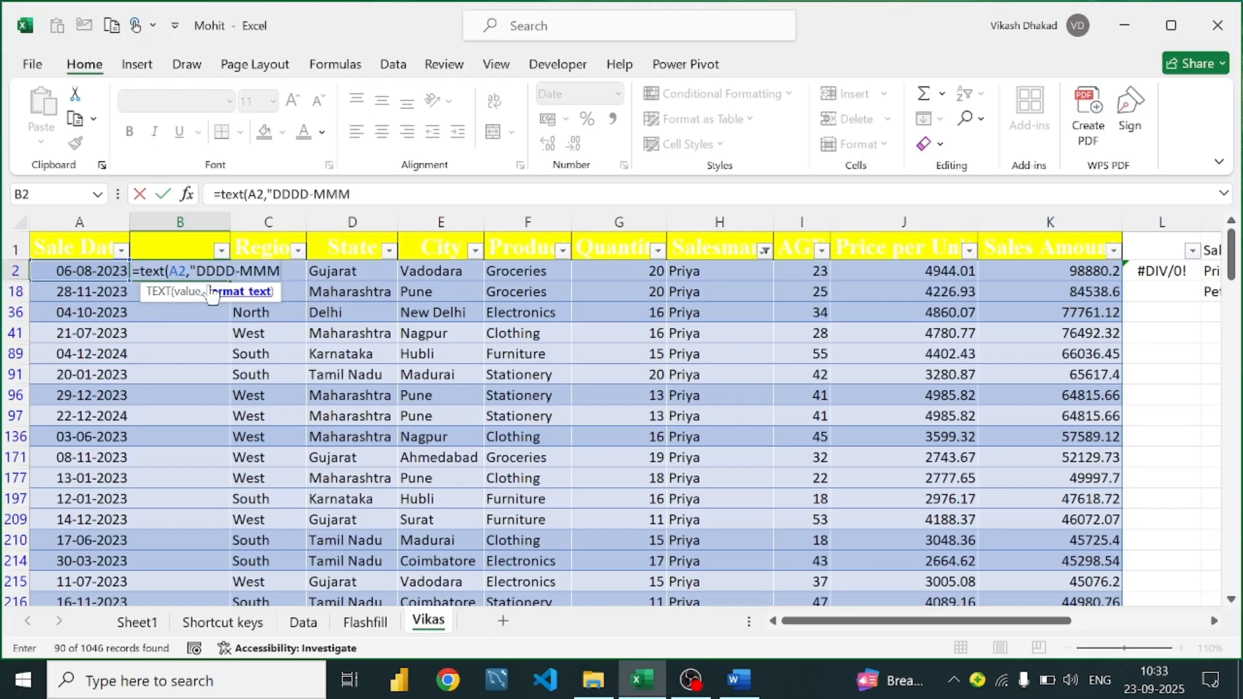
{"action": "type", "text": "M-YYYY"}
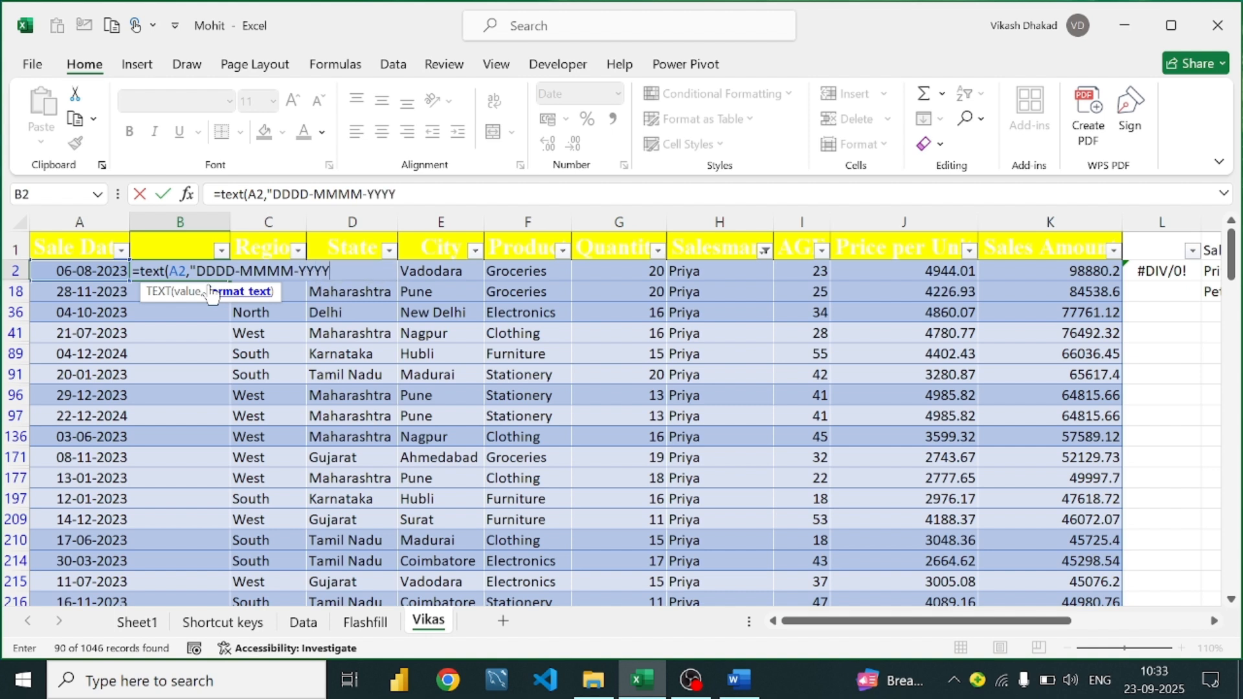
{"action": "type", "text": "Y\")"}
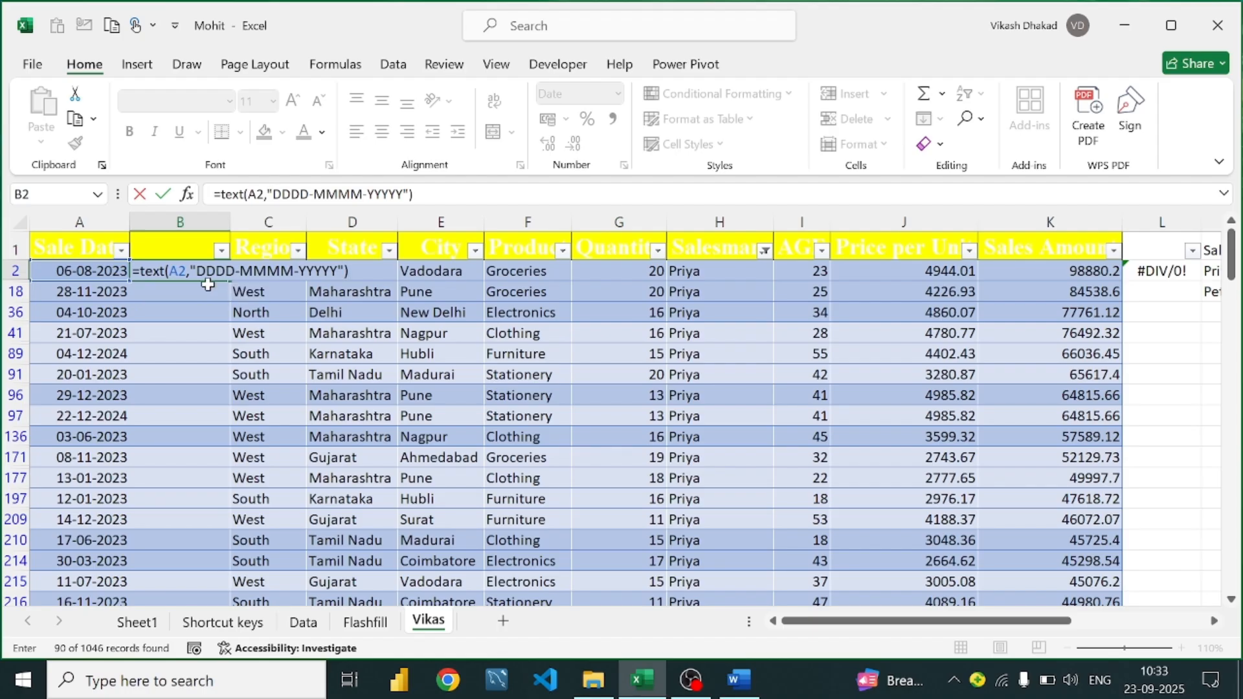
{"action": "key", "text": "Return"}
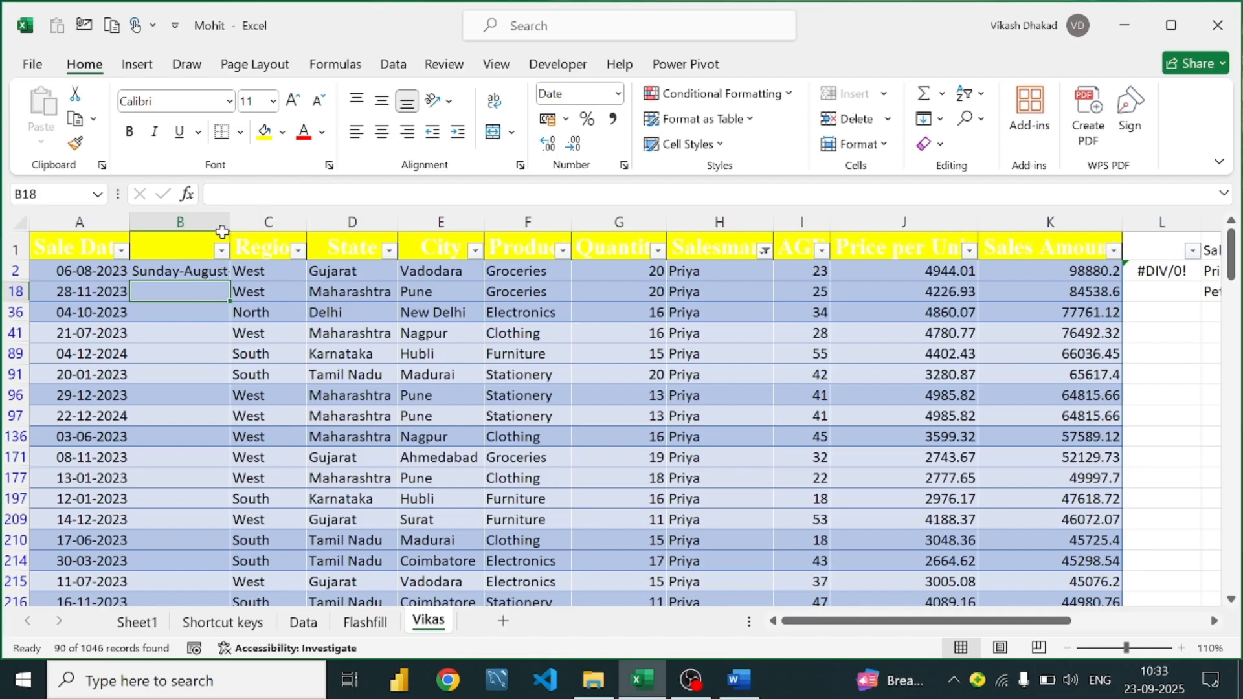
Widen column B and shorten the weekday code in B2's format to DDD
{"action": "left_click_drag", "start_coordinate": [230, 221], "coordinate": [342, 258]}
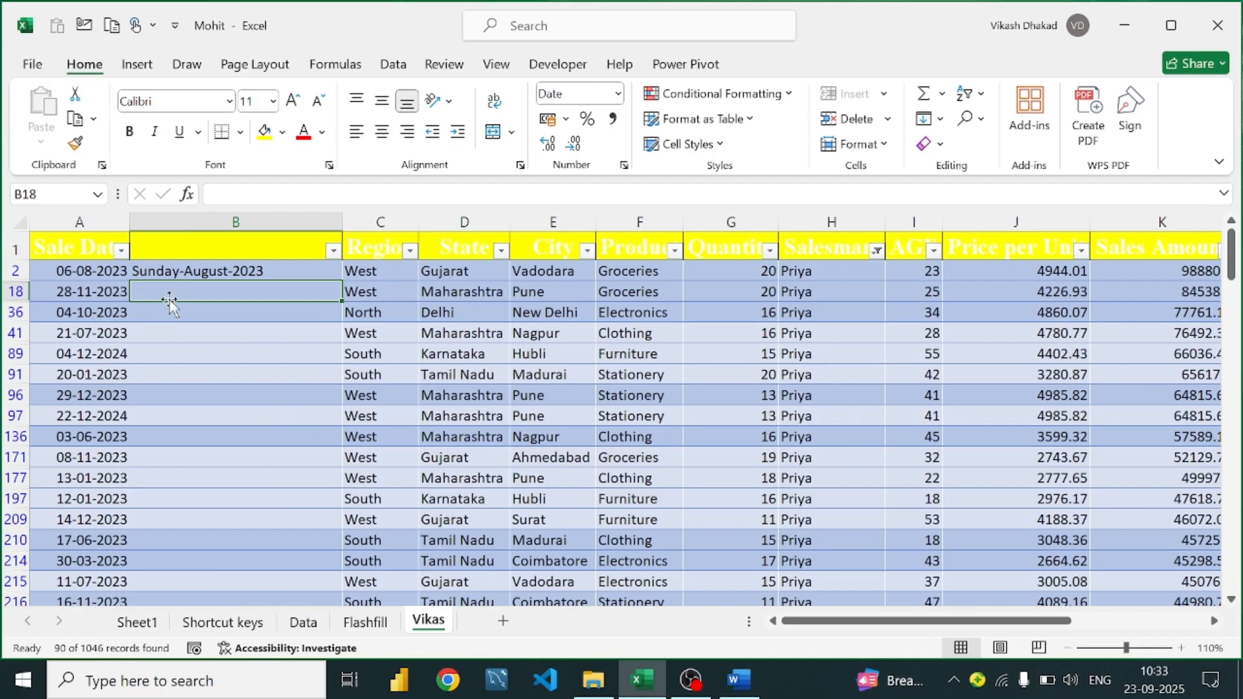
{"action": "left_click", "coordinate": [206, 271]}
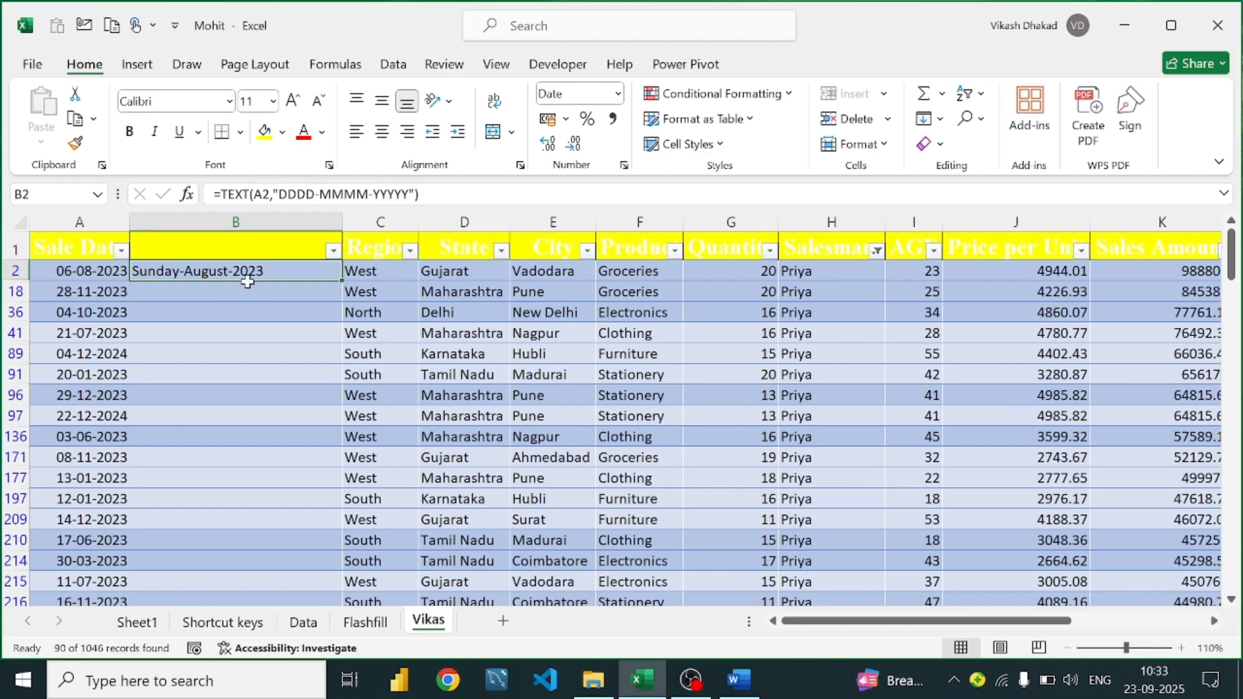
{"action": "left_click", "coordinate": [324, 193]}
{"action": "key", "text": "BackSpace"}
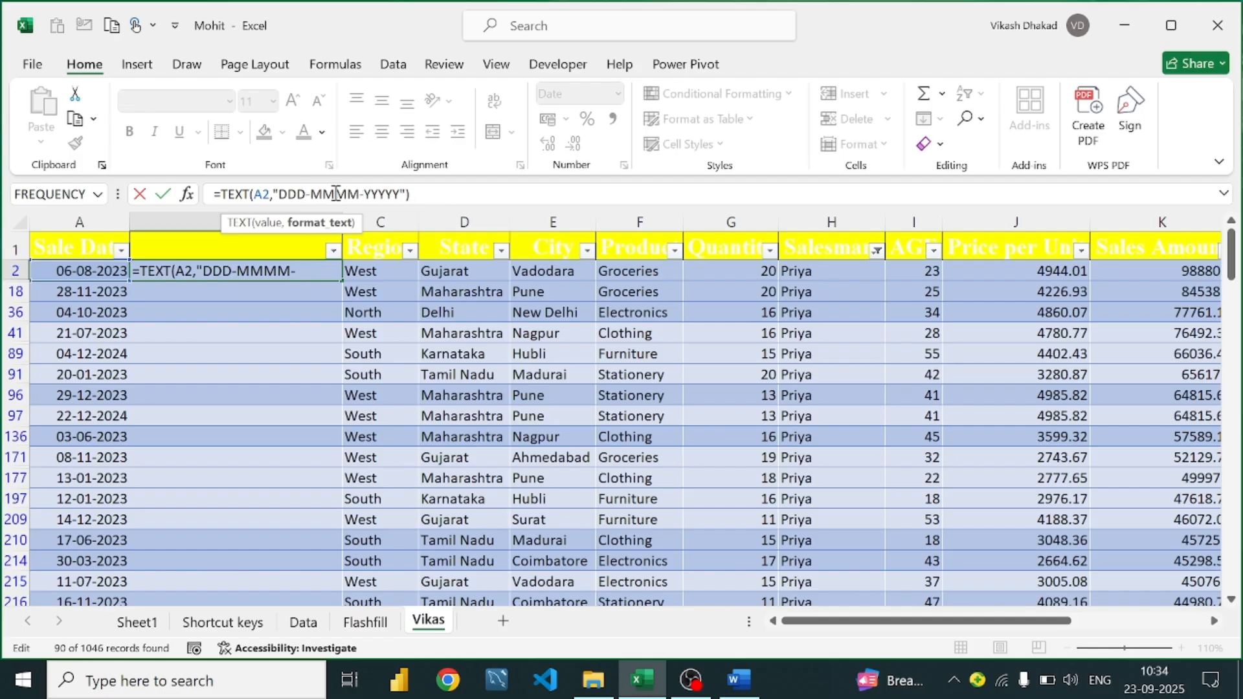
{"action": "key", "text": "Return"}
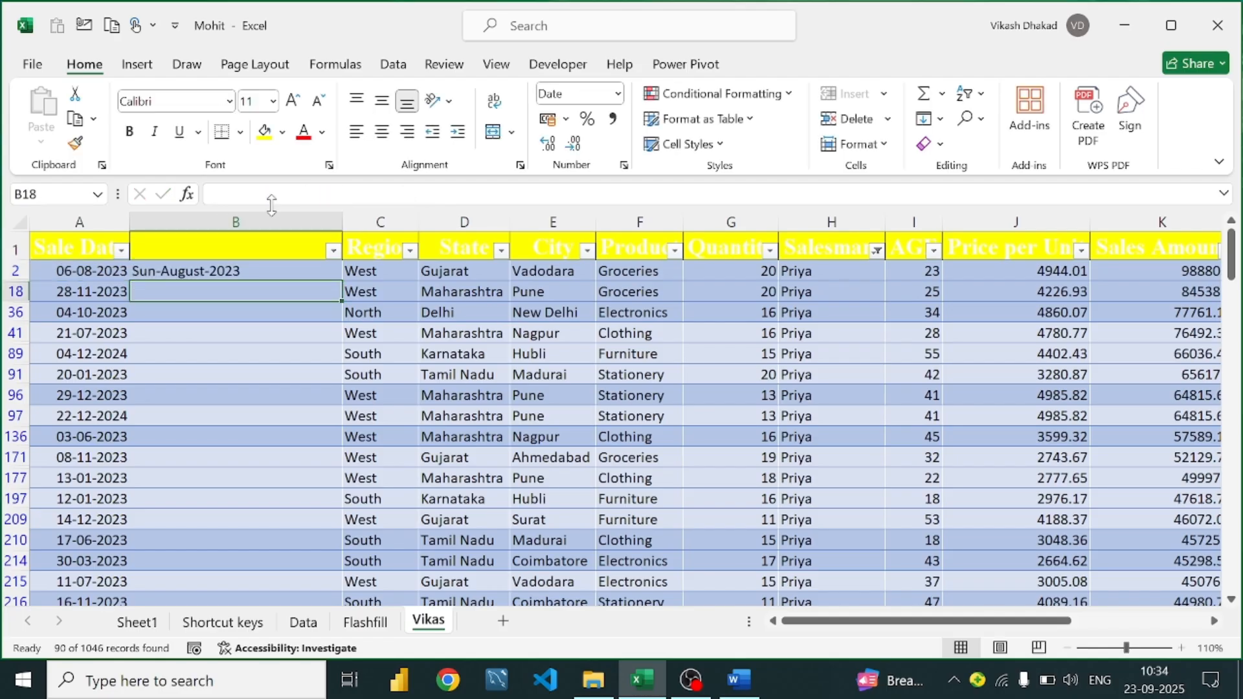
Shorten the month code to MMM and the day code to DD so B2 shows 06-Aug-2023
{"action": "left_click", "coordinate": [201, 267]}
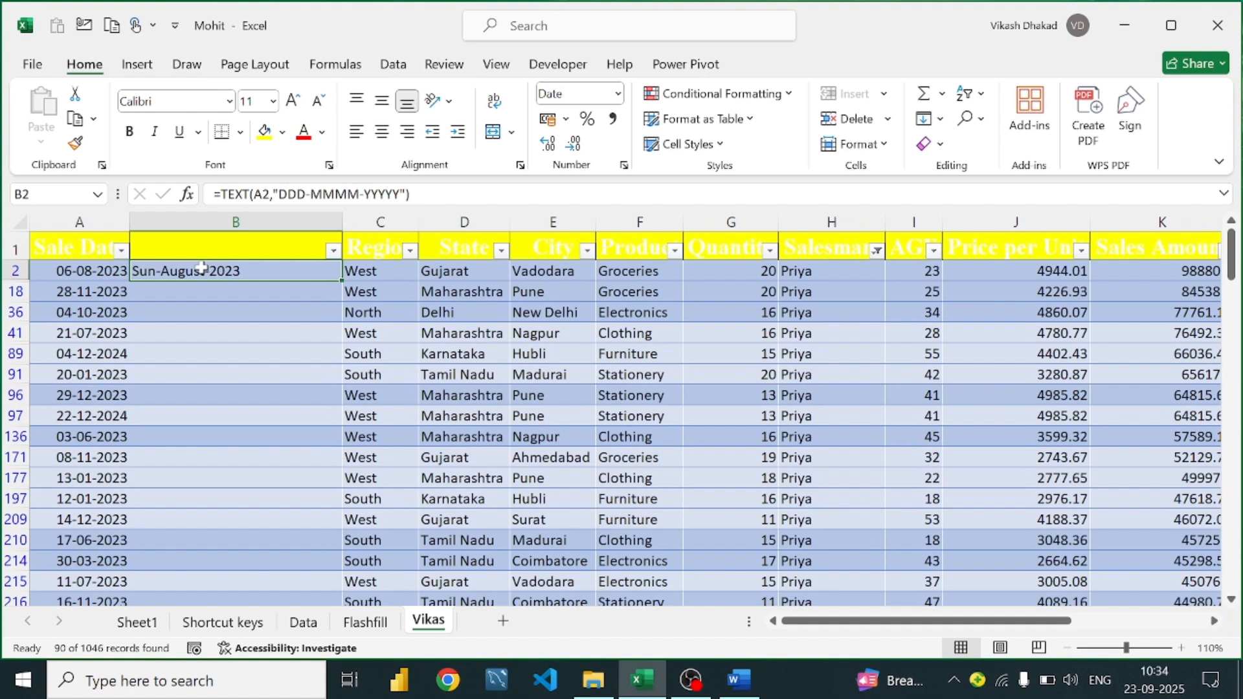
{"action": "double_click", "coordinate": [202, 267]}
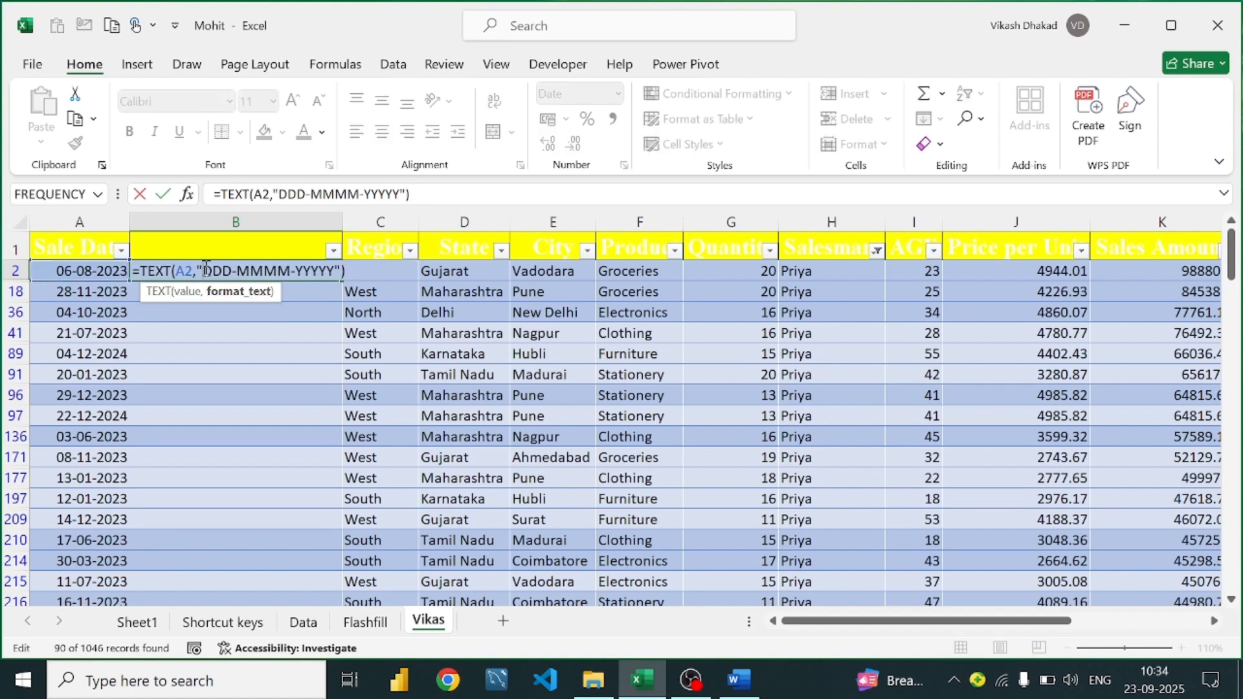
{"action": "left_click", "coordinate": [282, 273]}
{"action": "key", "text": "BackSpace"}
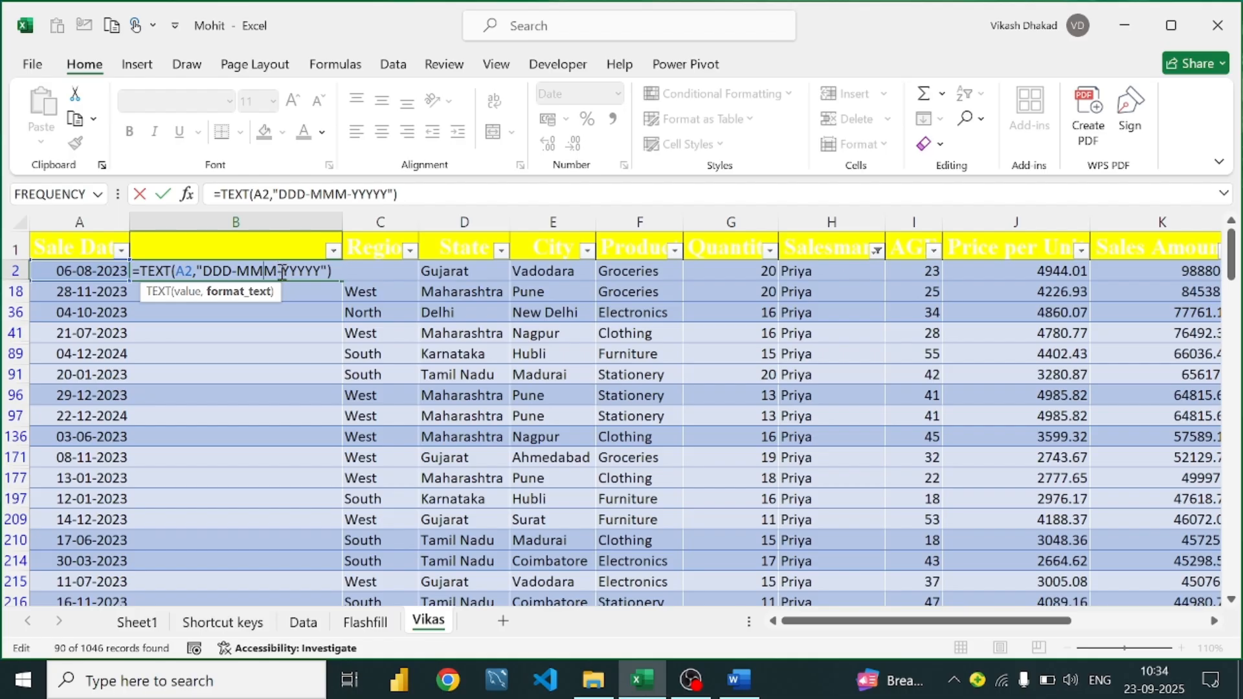
{"action": "key", "text": "Return"}
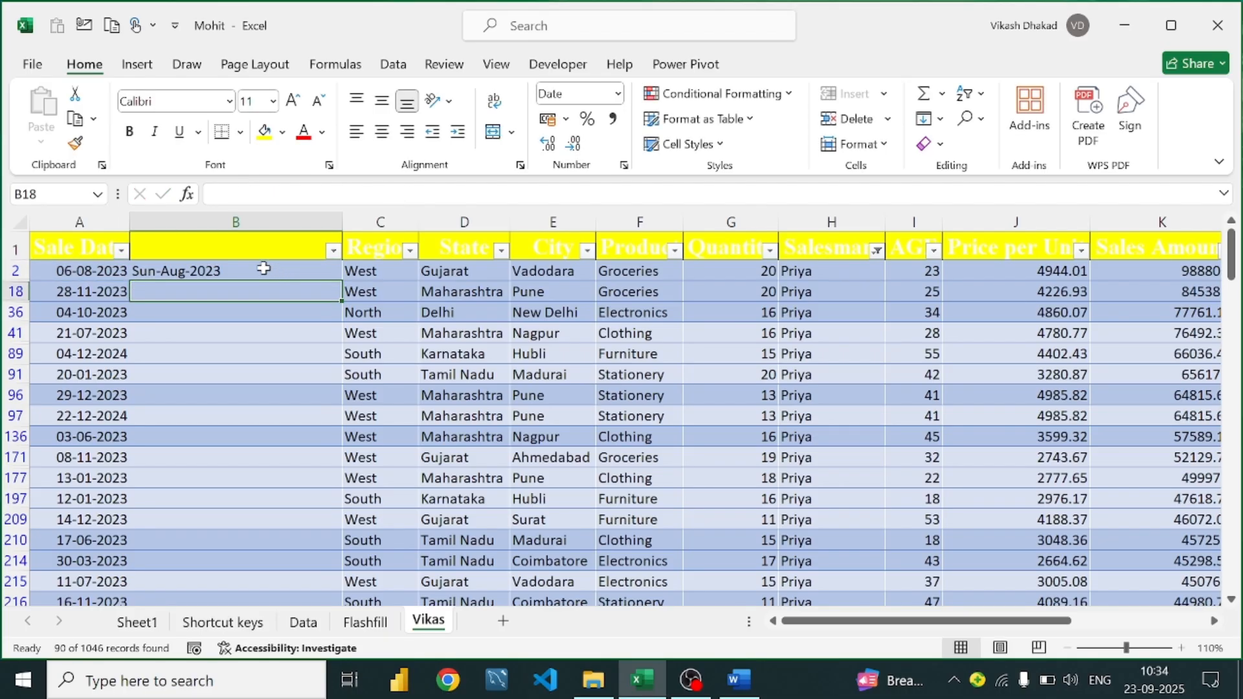
{"action": "double_click", "coordinate": [183, 270]}
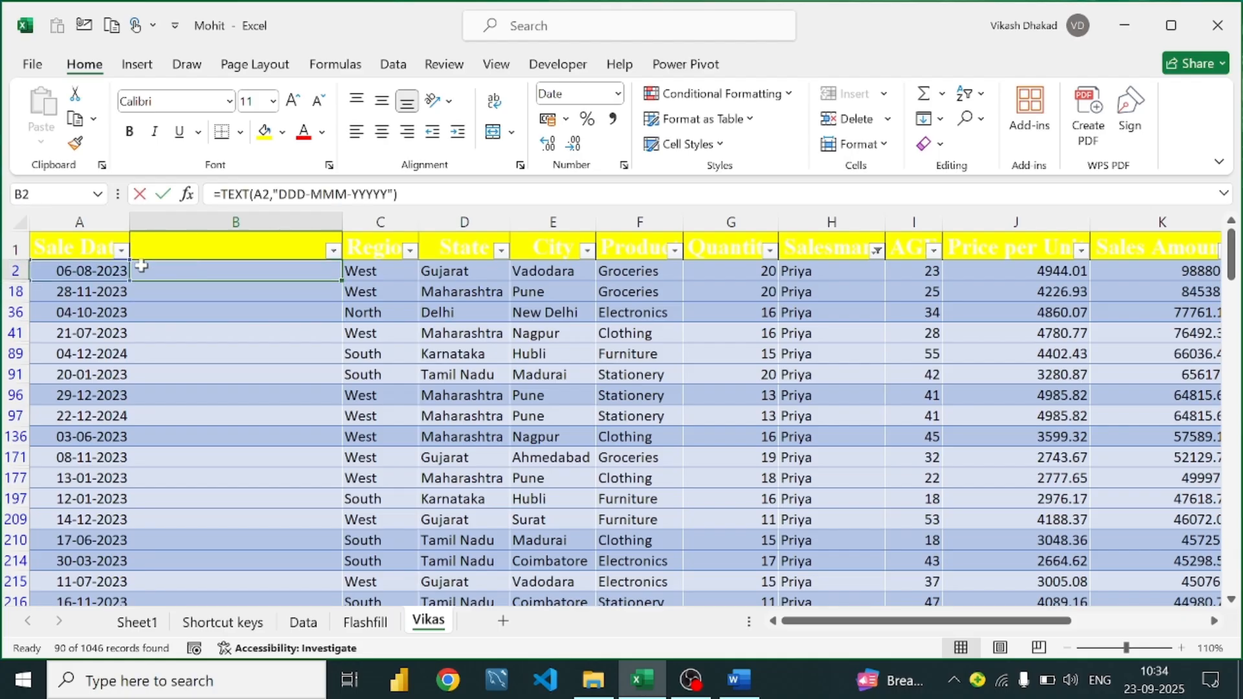
{"action": "left_click", "coordinate": [228, 265]}
{"action": "key", "text": "BackSpace"}
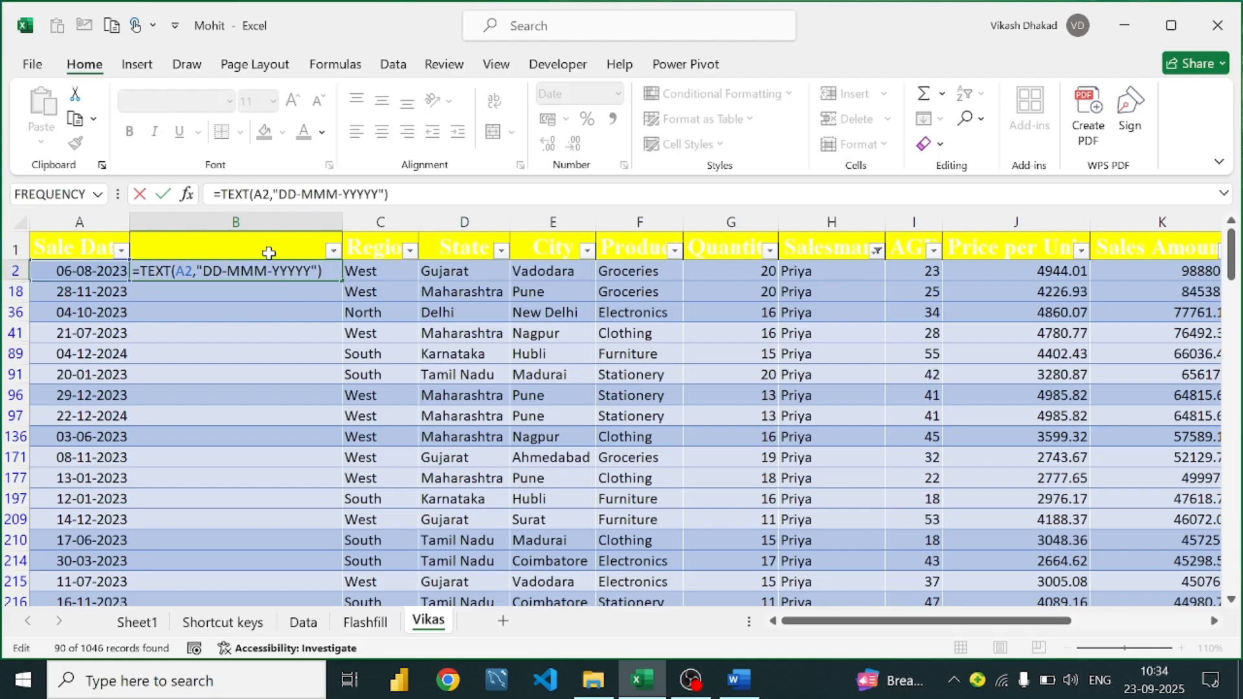
{"action": "key", "text": "Return"}
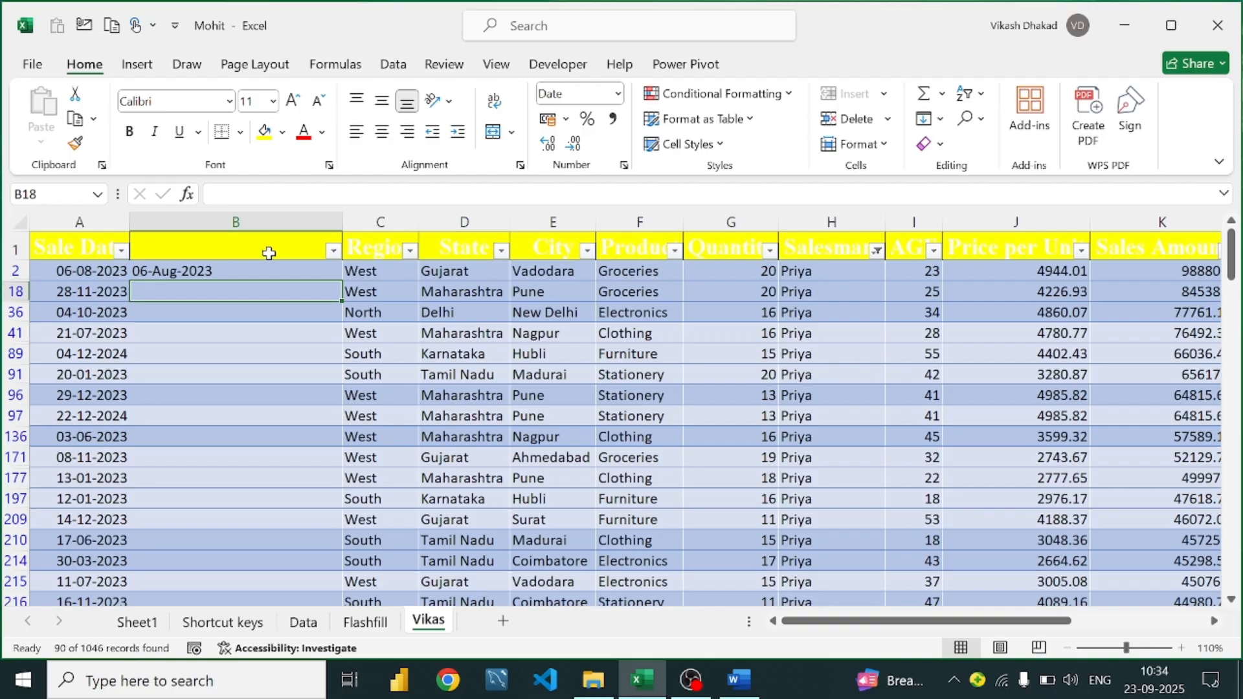
Change the month code to MM so B2 shows 06-08-2023
{"action": "left_click", "coordinate": [247, 271]}
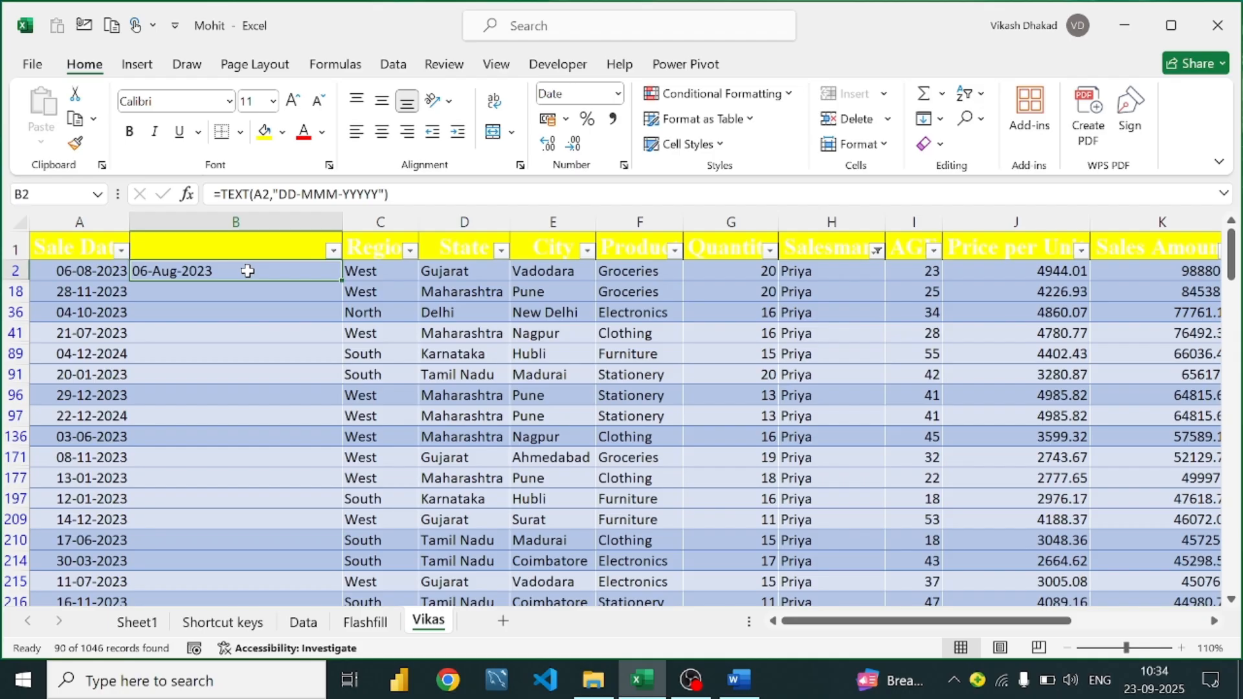
{"action": "double_click", "coordinate": [247, 270]}
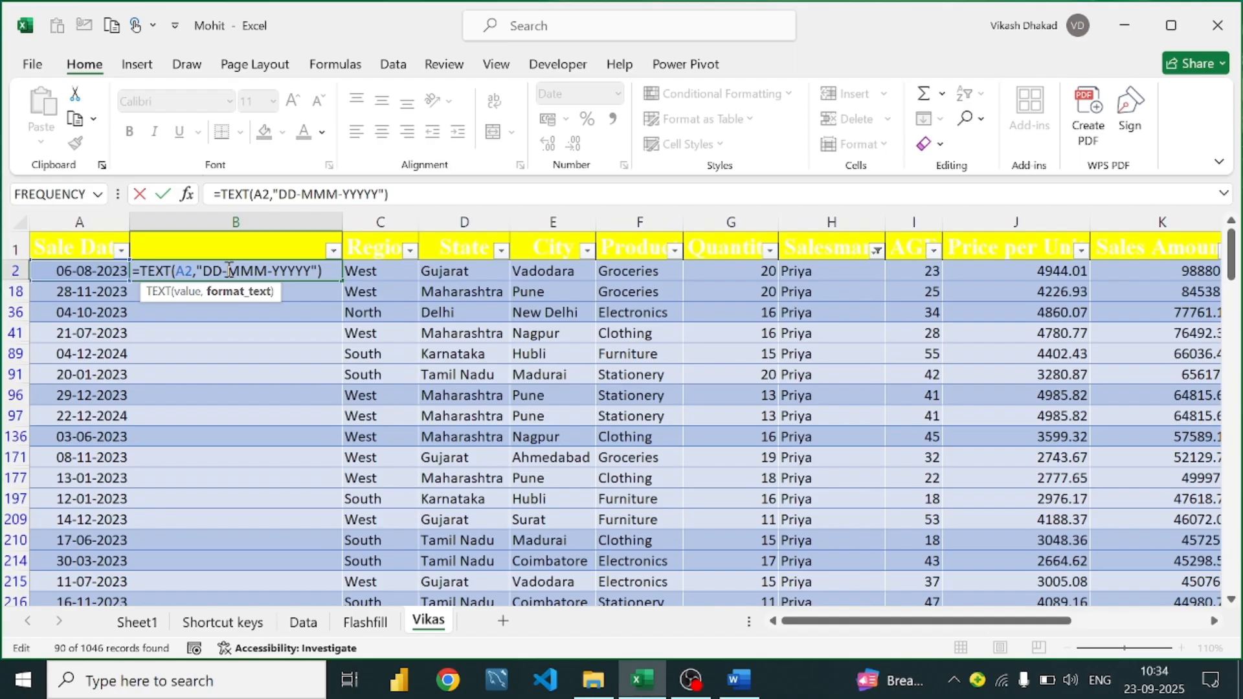
{"action": "left_click", "coordinate": [307, 271]}
{"action": "key", "text": "BackSpace"}
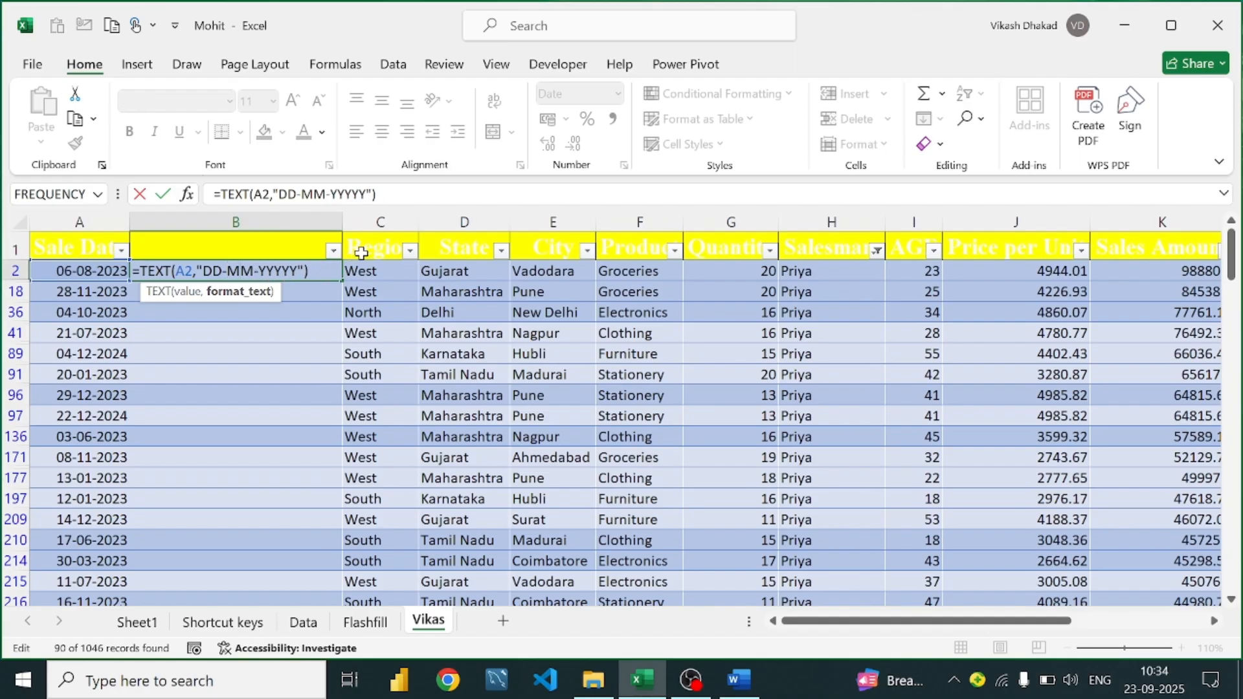
{"action": "key", "text": "Return"}
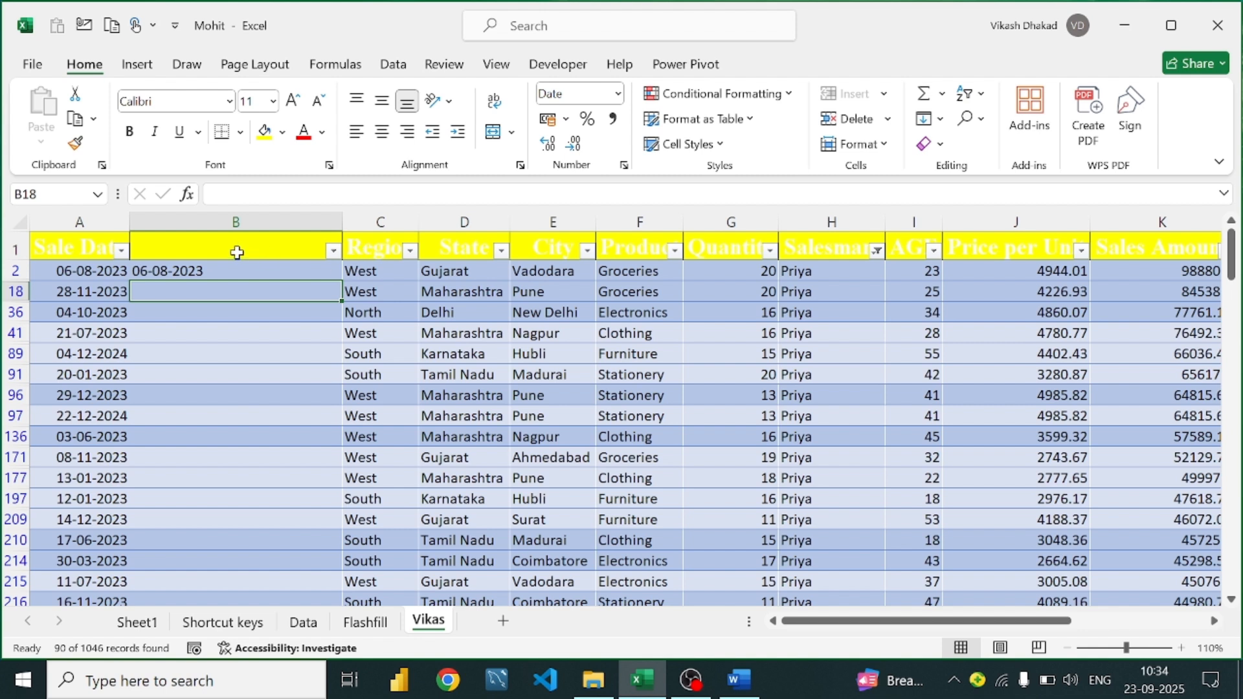
Trim the extra Y's from the year code in B2's TEXT format
{"action": "left_click", "coordinate": [205, 270]}
{"action": "double_click", "coordinate": [255, 275]}
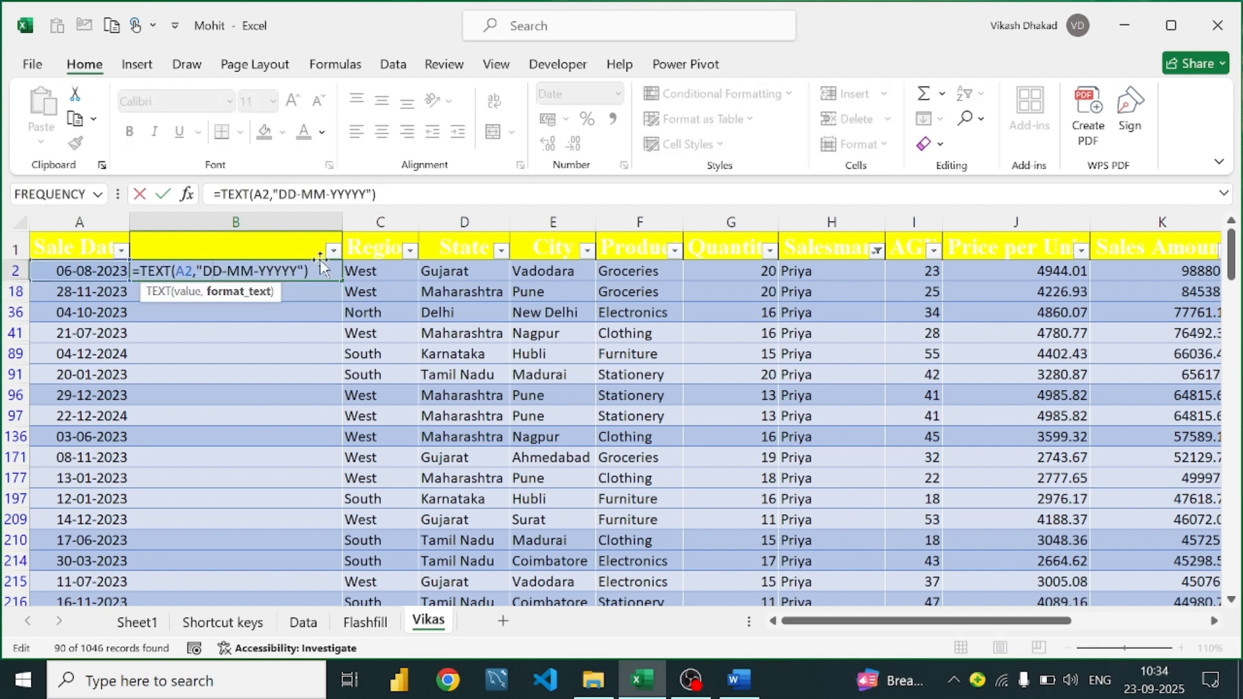
{"action": "left_click", "coordinate": [300, 268]}
{"action": "key", "text": "BackSpace"}
{"action": "key", "text": "Return"}
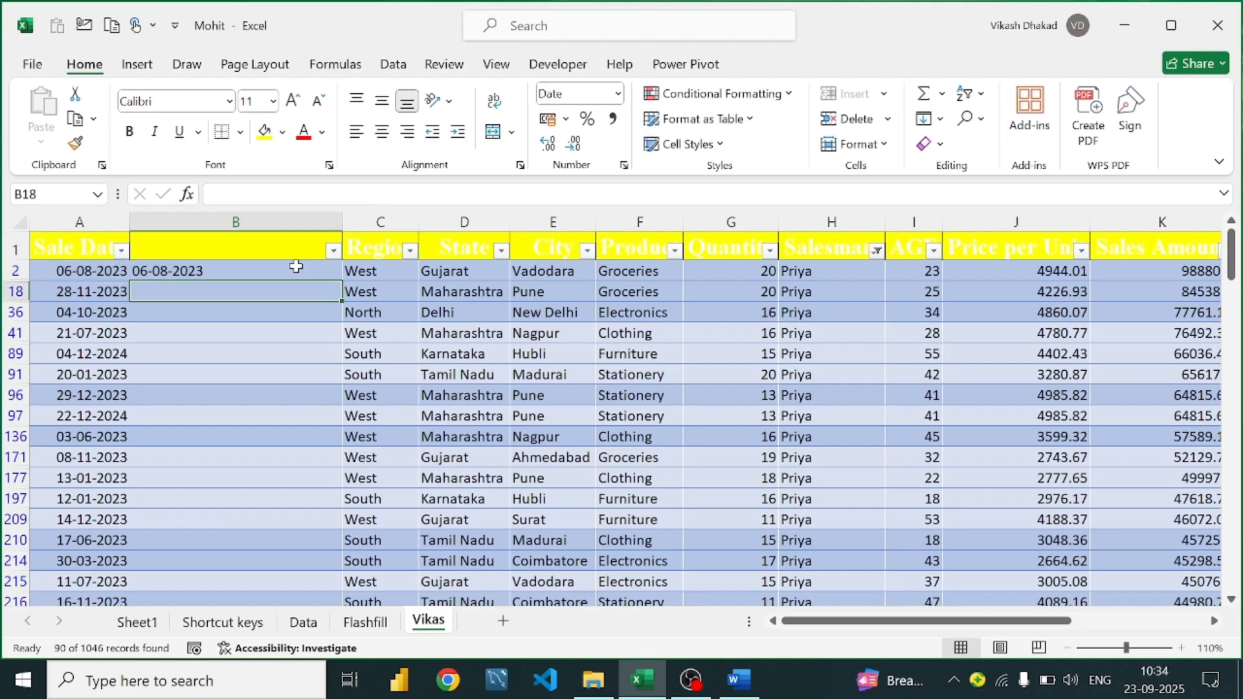
{"action": "double_click", "coordinate": [298, 270]}
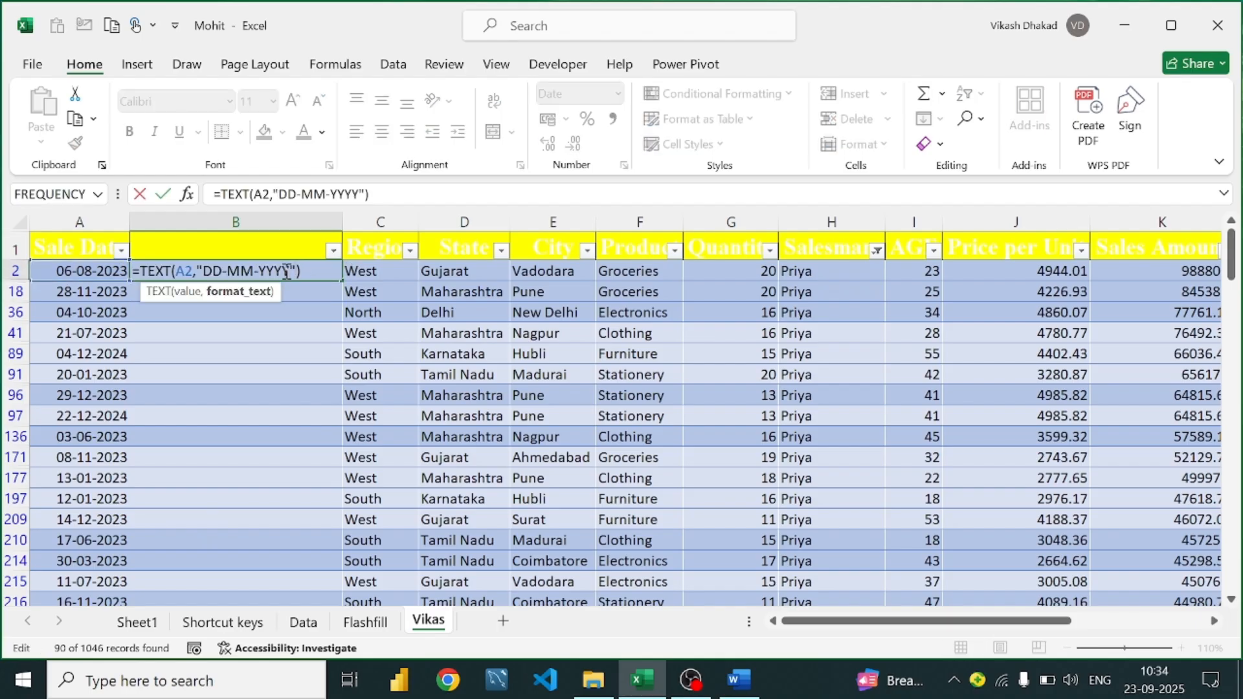
{"action": "key", "text": "BackSpace"}
{"action": "key", "text": "Return"}
Shorten the year code to YY so B2 shows 06-08-23, then return to the Word guide
{"action": "left_click", "coordinate": [290, 270]}
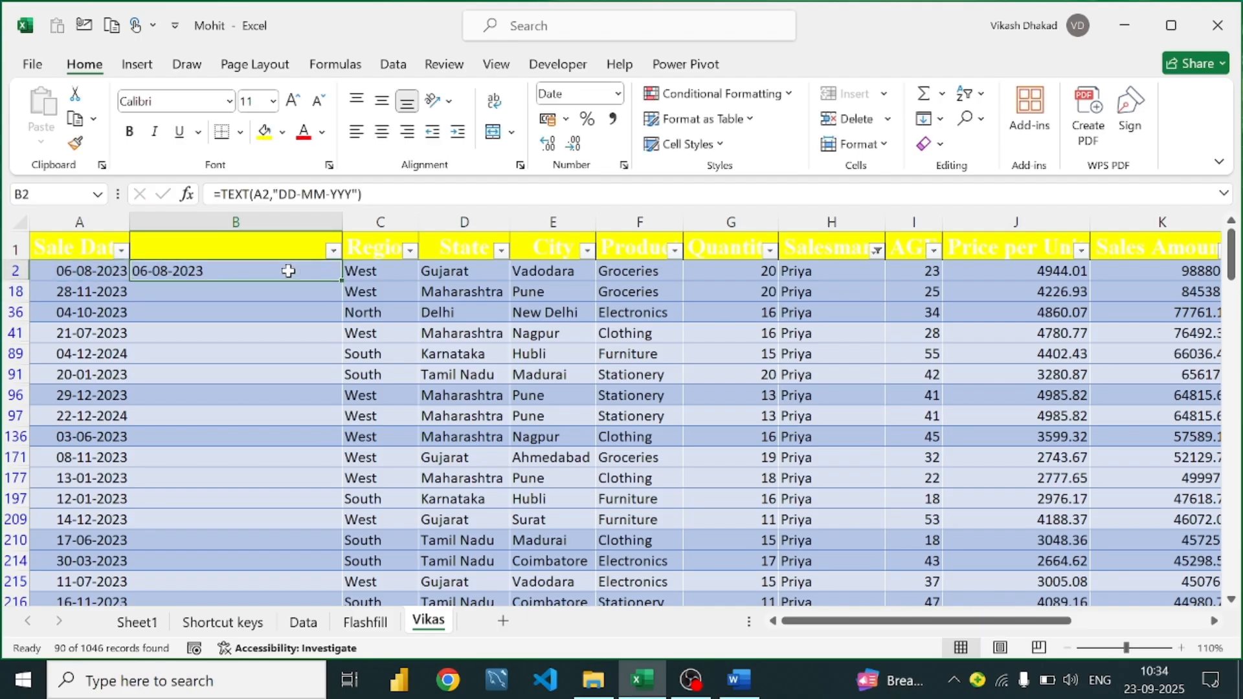
{"action": "double_click", "coordinate": [289, 271]}
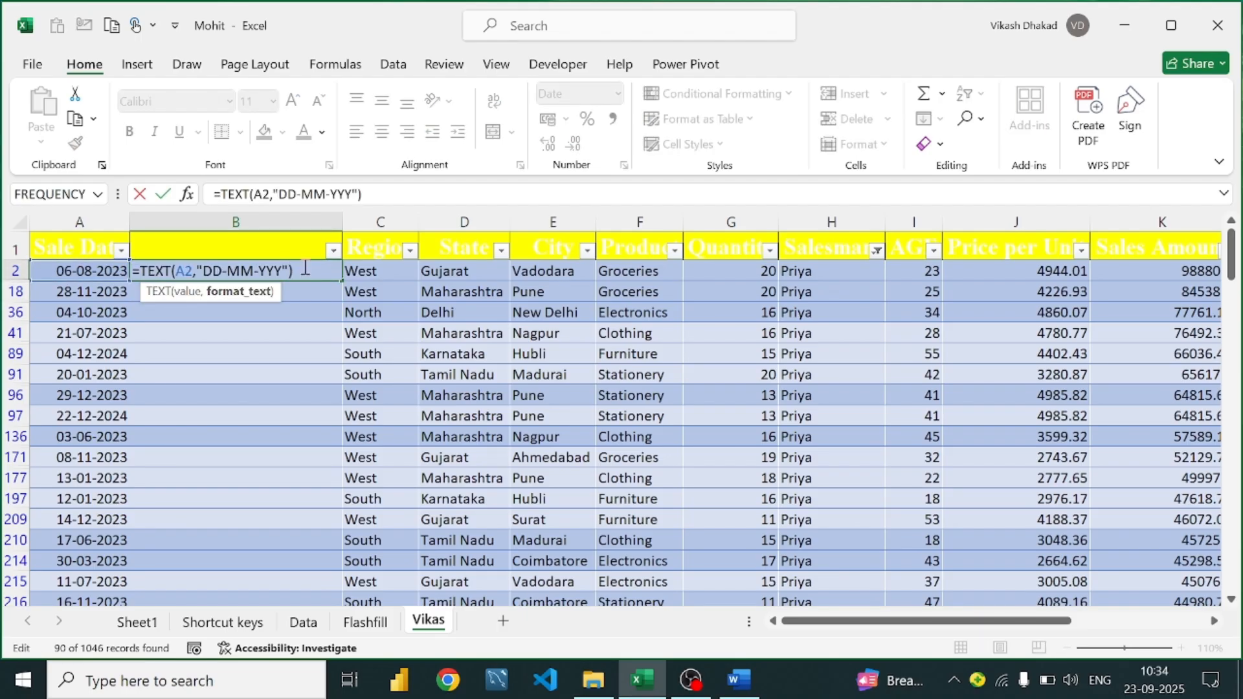
{"action": "key", "text": "Left"}
{"action": "key", "text": "BackSpace"}
{"action": "key", "text": "Return"}
{"action": "left_click", "coordinate": [262, 275]}
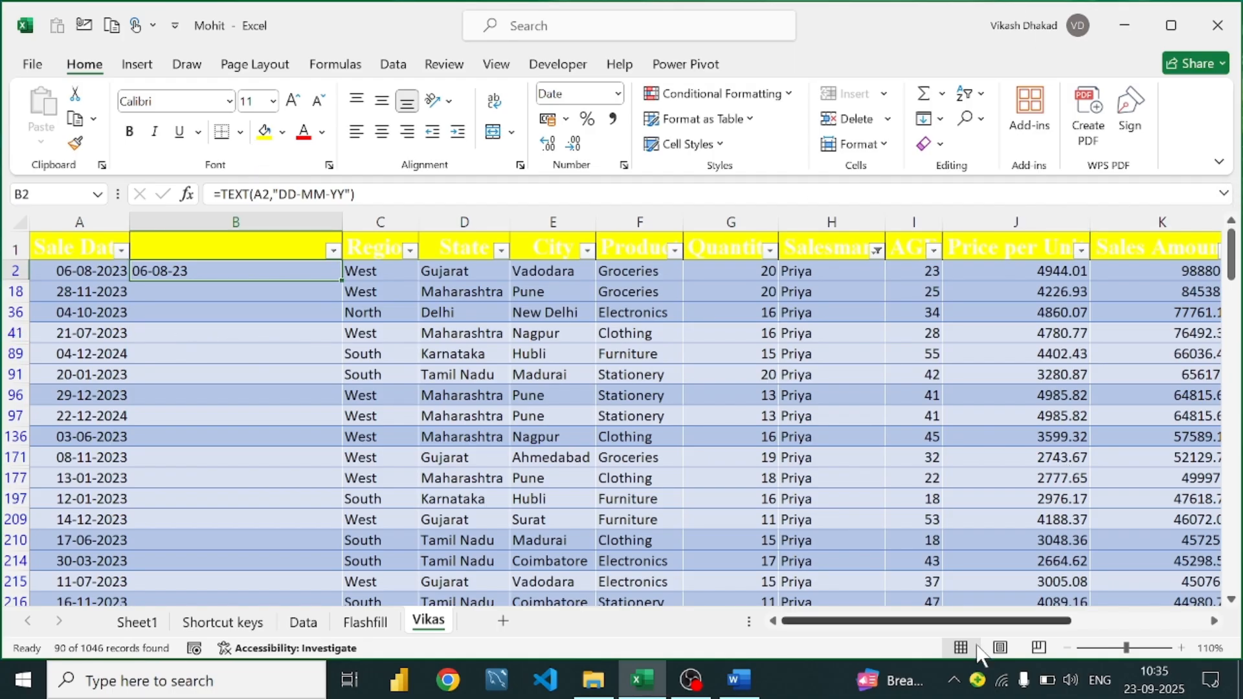
{"action": "left_click", "coordinate": [739, 679]}
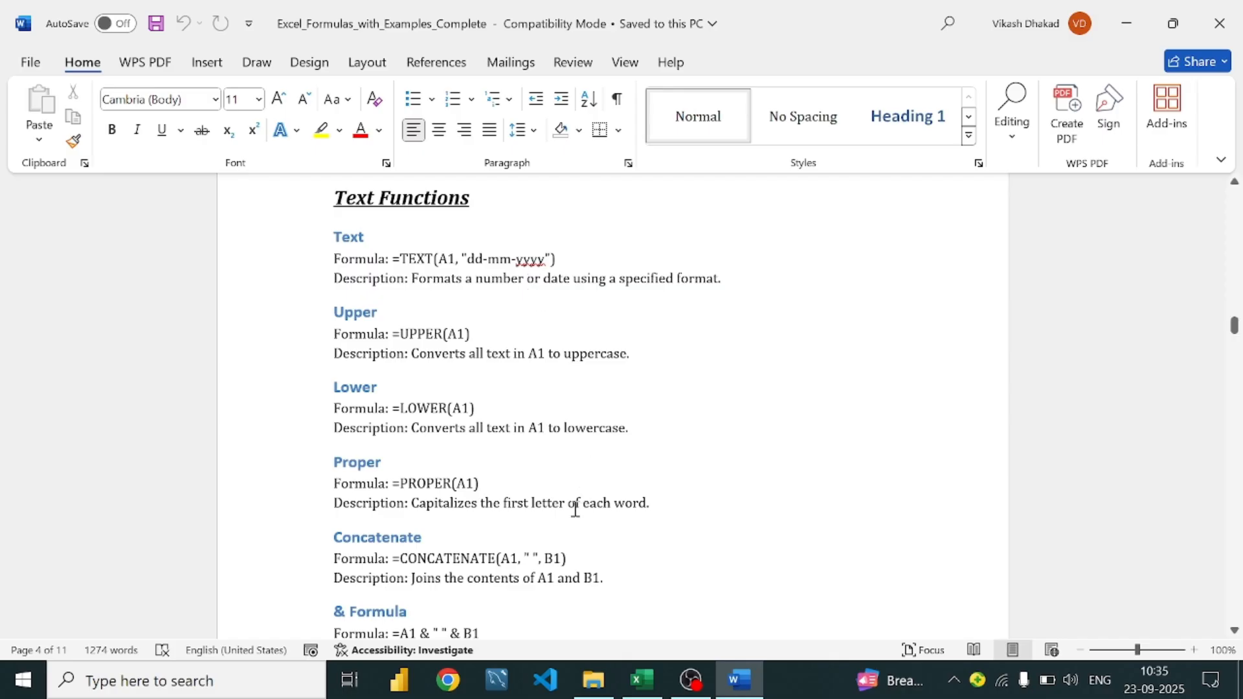
Back in the workbook, type the sample word vikas into cell M225
{"action": "left_click", "coordinate": [643, 677]}
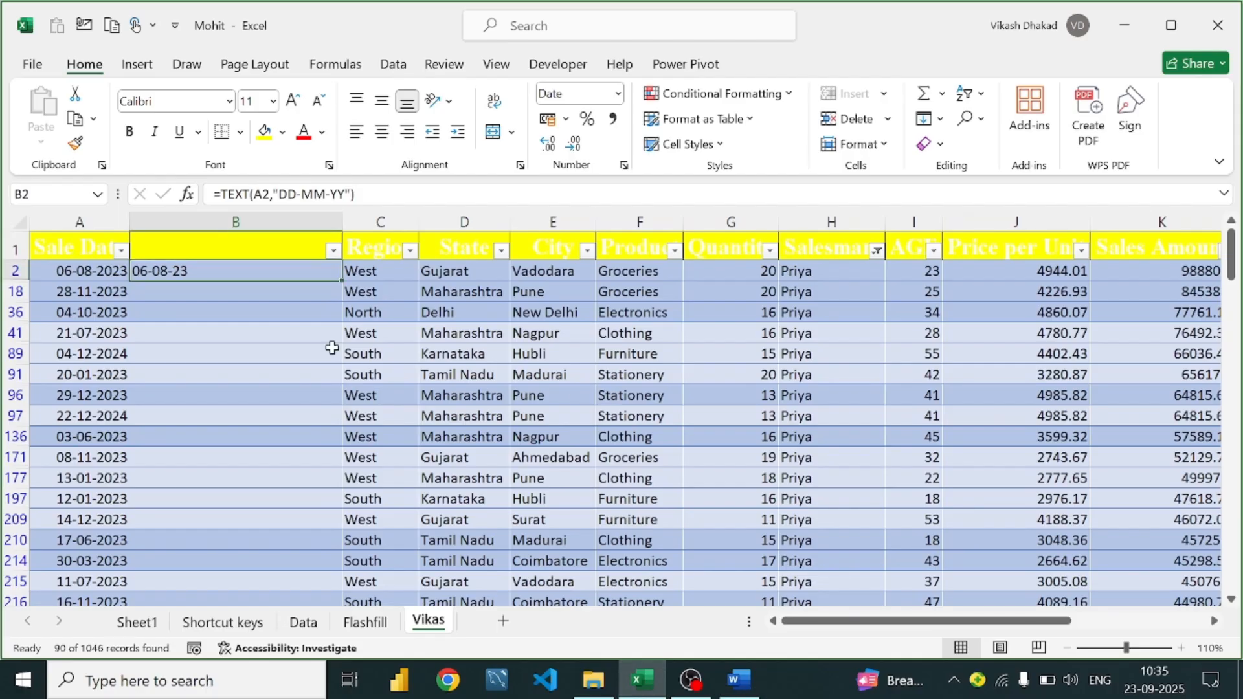
{"action": "scroll", "coordinate": [540, 450], "scroll_direction": "down", "scroll_amount": 4}
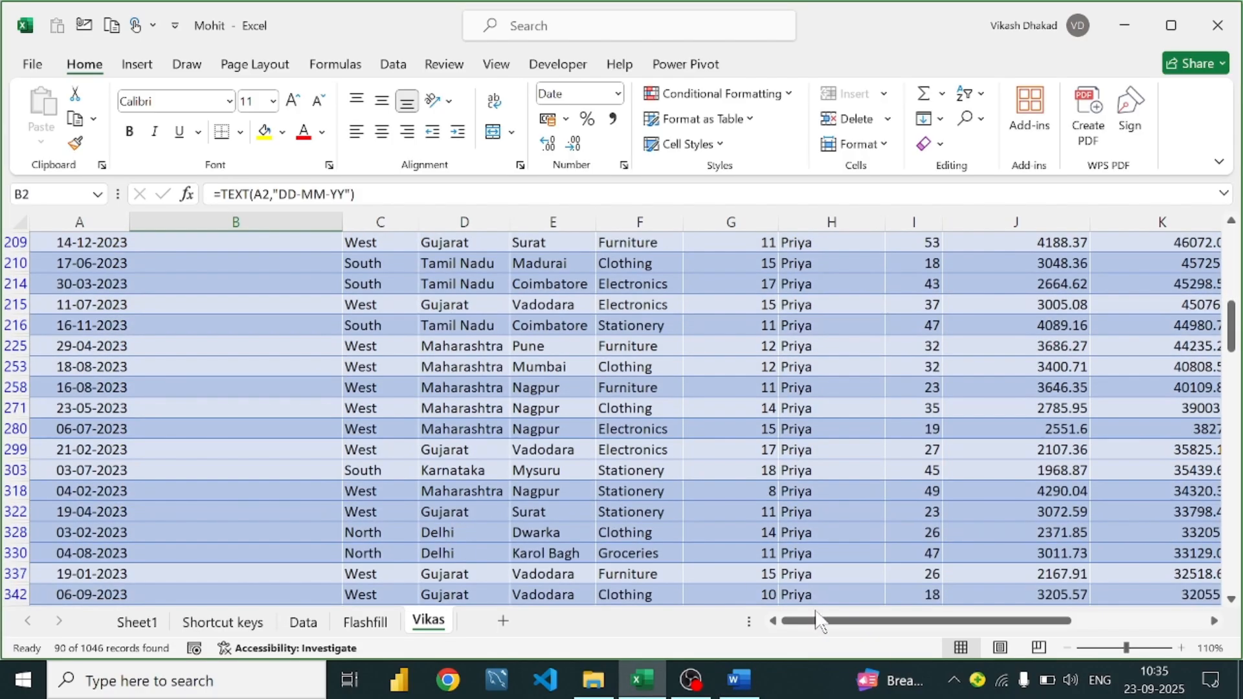
{"action": "left_click_drag", "start_coordinate": [819, 622], "coordinate": [1221, 622]}
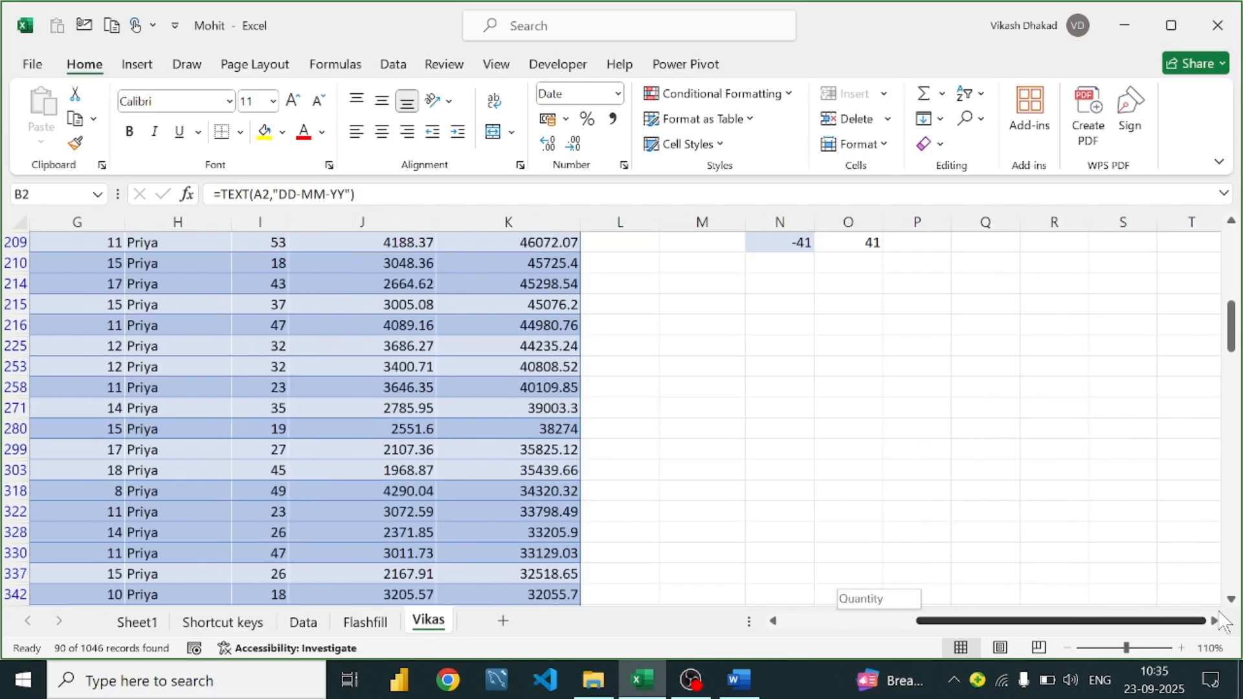
{"action": "left_click", "coordinate": [687, 345]}
{"action": "type", "text": "vk"}
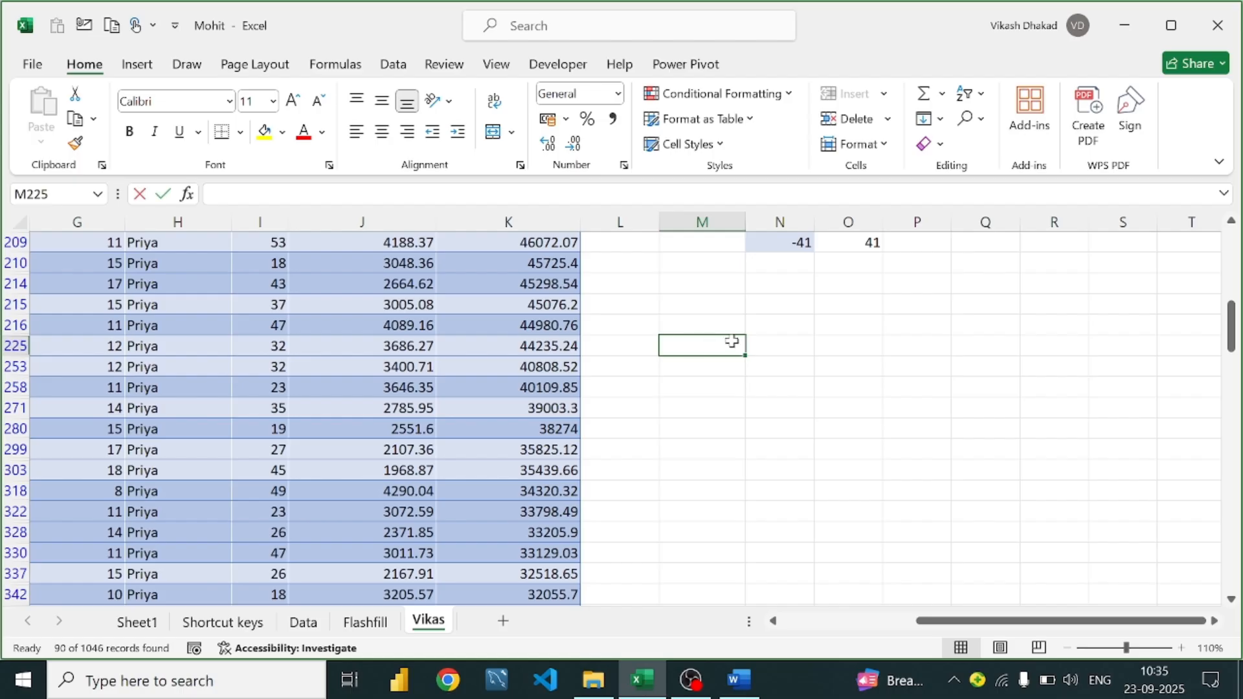
{"action": "key", "text": "BackSpace"}
{"action": "type", "text": "i"}
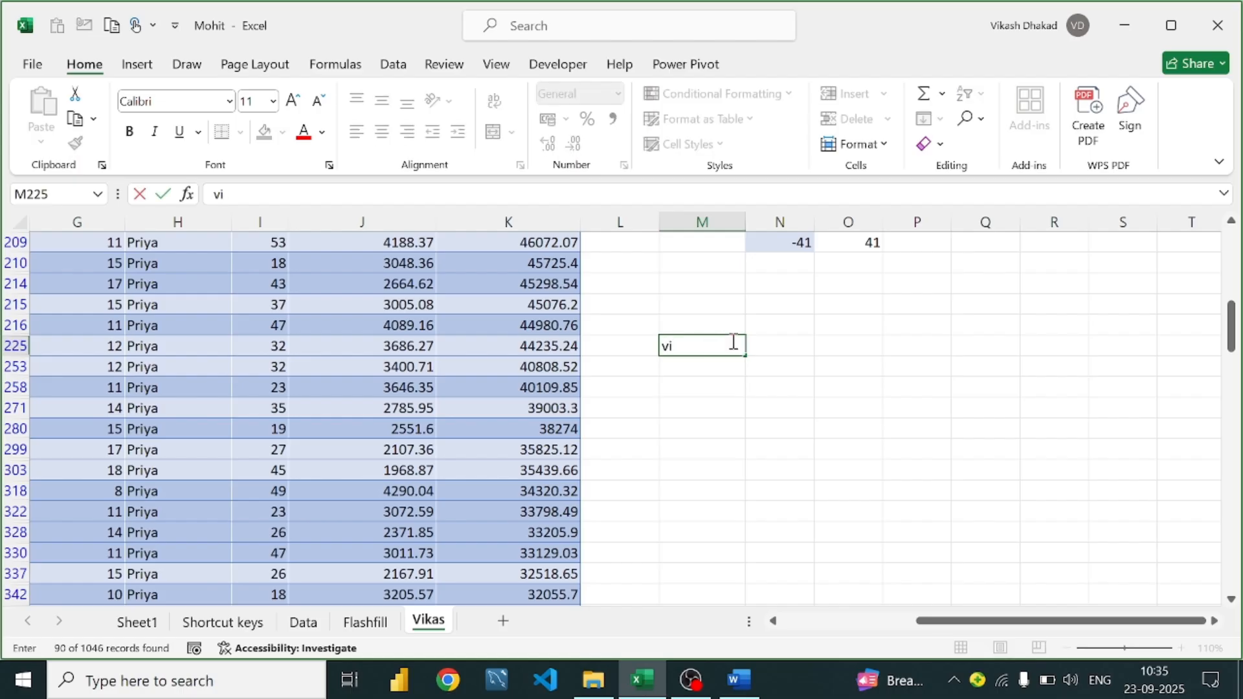
{"action": "type", "text": "kas"}
{"action": "key", "text": "Return"}
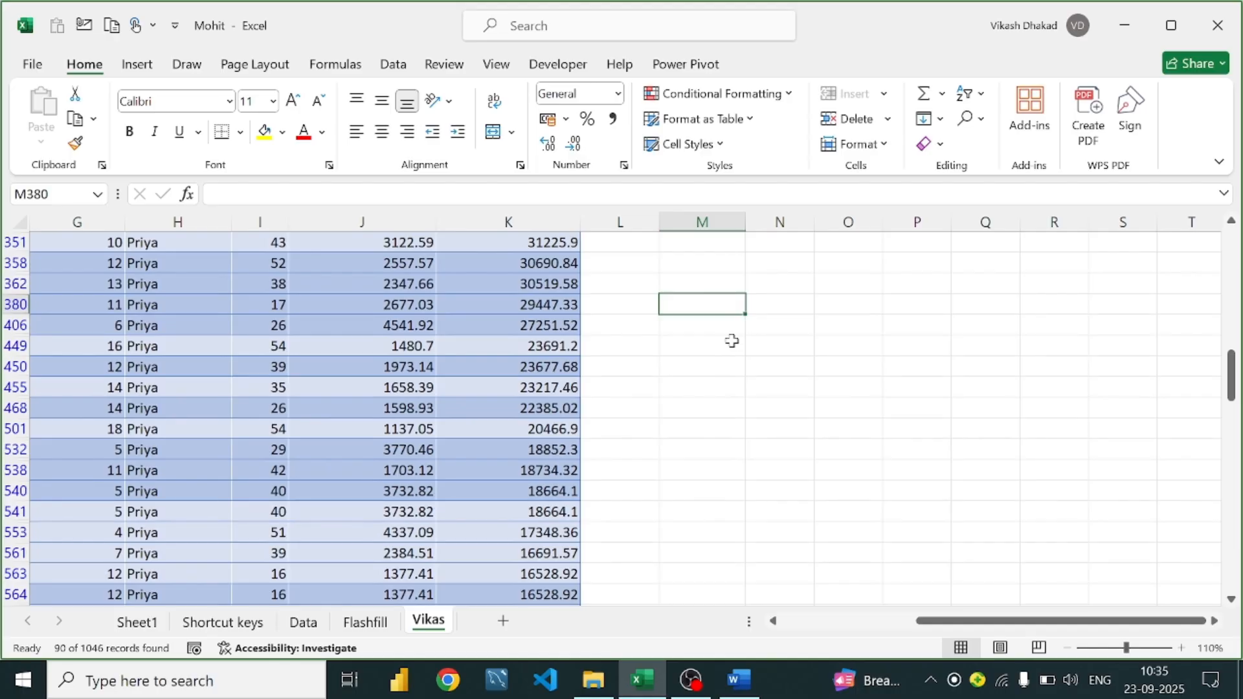
Enter =UPPER(M225) in M253 so it shows VIKAS
{"action": "key", "text": "Up"}
{"action": "key", "text": "Up"}
{"action": "key", "text": "Up"}
{"action": "key", "text": "Up"}
{"action": "key", "text": "Up"}
{"action": "key", "text": "Up"}
{"action": "key", "text": "Up"}
{"action": "key", "text": "Up"}
{"action": "key", "text": "Up"}
{"action": "key", "text": "Up"}
{"action": "key", "text": "Up"}
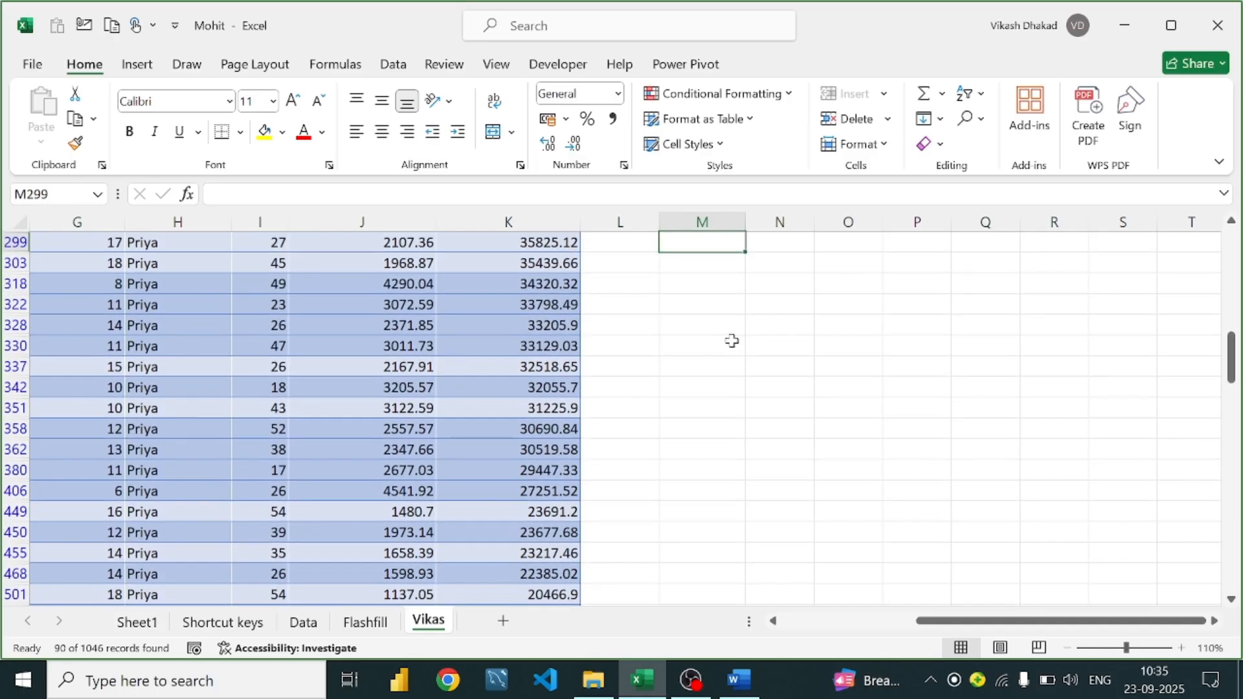
{"action": "key", "text": "Up"}
{"action": "key", "text": "Up"}
{"action": "key", "text": "Up"}
{"action": "key", "text": "Up"}
{"action": "key", "text": "Up"}
{"action": "key", "text": "Up"}
{"action": "key", "text": "Up"}
{"action": "key", "text": "Up"}
{"action": "key", "text": "Up"}
{"action": "key", "text": "Up"}
{"action": "key", "text": "Up"}
{"action": "key", "text": "Up"}
{"action": "key", "text": "Up"}
{"action": "key", "text": "Up"}
{"action": "key", "text": "Up"}
{"action": "key", "text": "Up"}
{"action": "key", "text": "Down"}
{"action": "key", "text": "Down"}
{"action": "key", "text": "Down"}
{"action": "key", "text": "Down"}
{"action": "key", "text": "Down"}
{"action": "key", "text": "Down"}
{"action": "key", "text": "Down"}
{"action": "key", "text": "Down"}
{"action": "key", "text": "Down"}
{"action": "key", "text": "Down"}
{"action": "key", "text": "Down"}
{"action": "key", "text": "Down"}
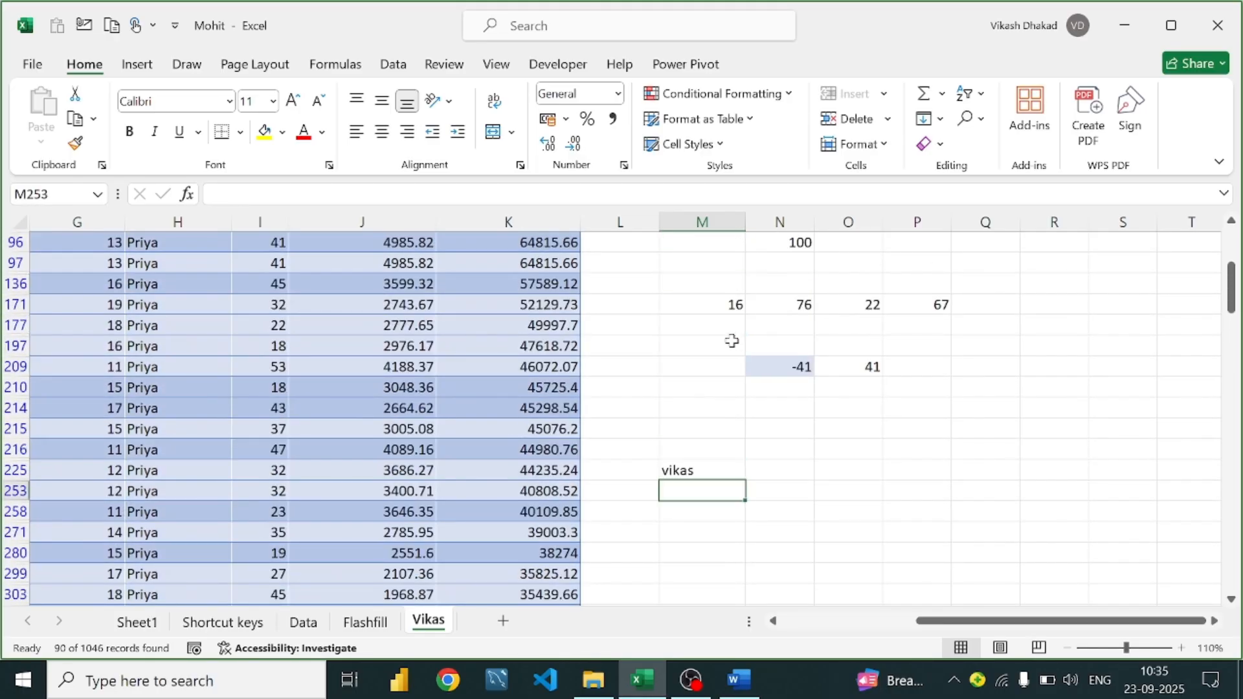
{"action": "type", "text": "=u"}
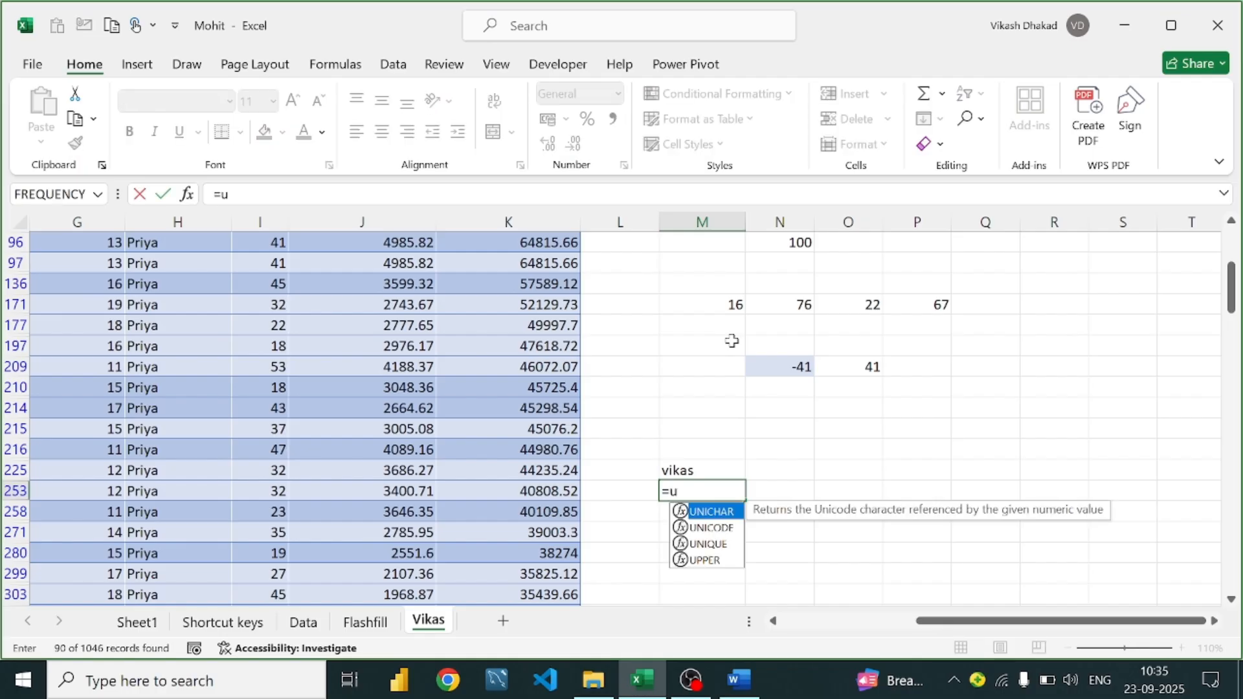
{"action": "type", "text": "pper("}
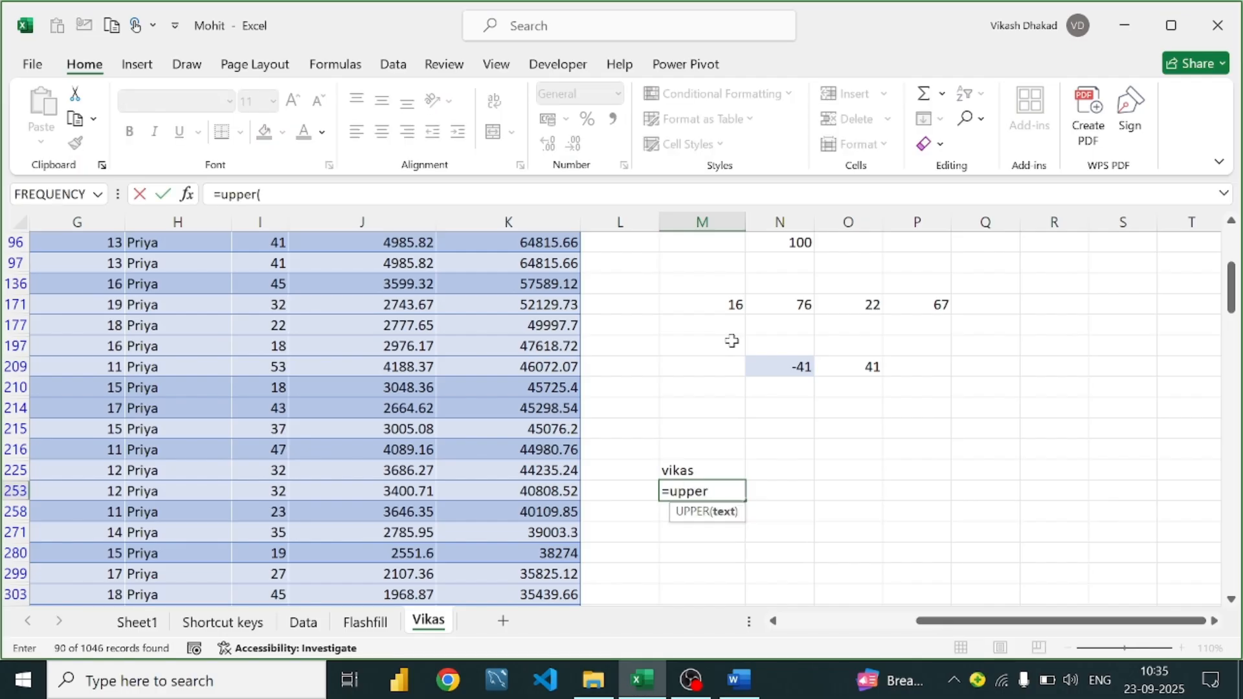
{"action": "left_click", "coordinate": [713, 466]}
{"action": "key", "text": "Return"}
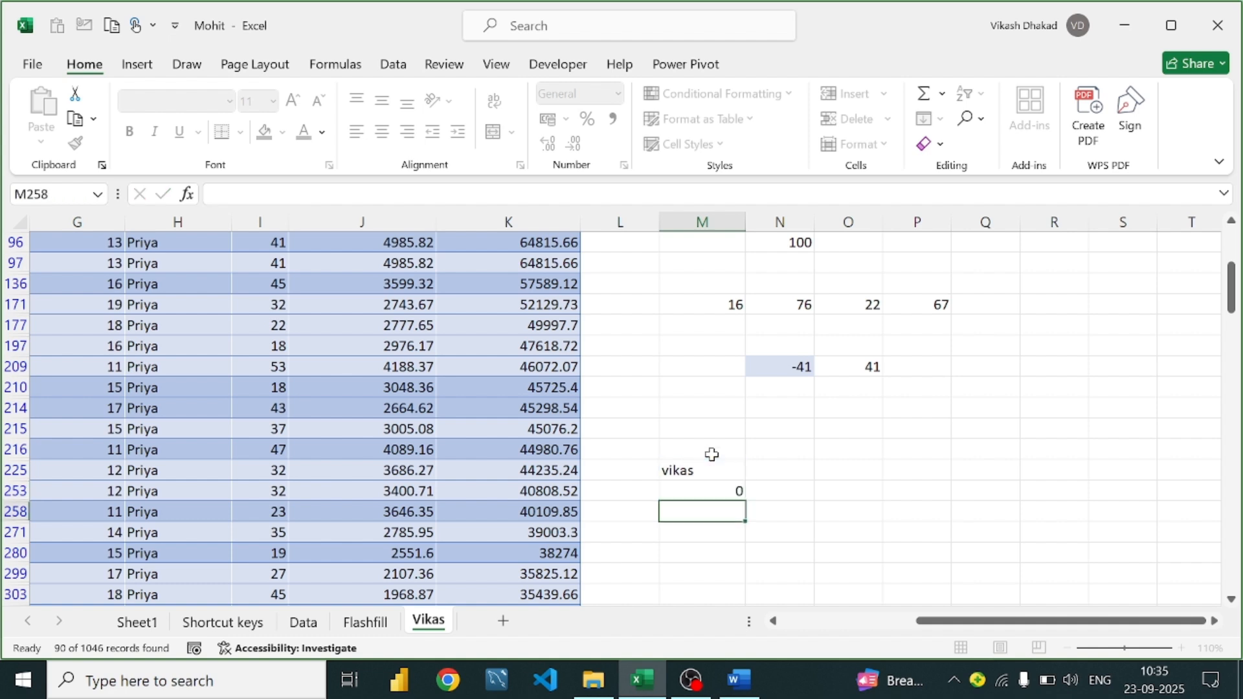
Check the UPPER formula in M253, then begin a LOWER formula in M258
{"action": "left_click", "coordinate": [743, 492]}
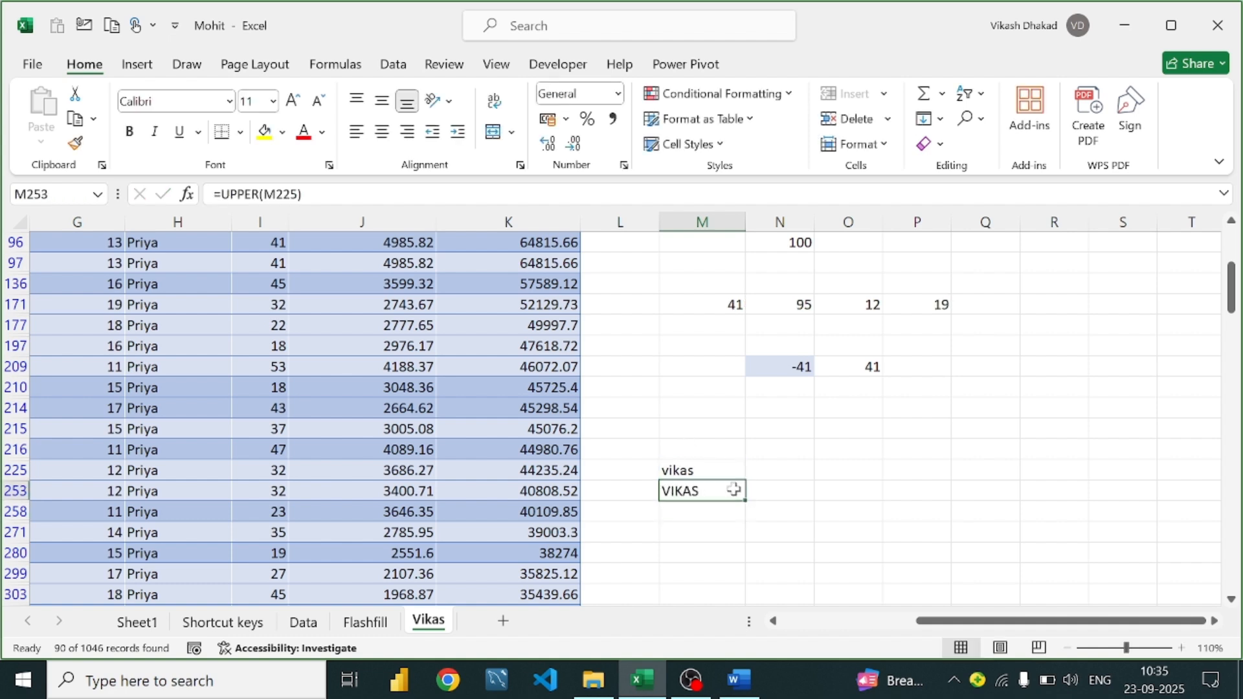
{"action": "double_click", "coordinate": [735, 491]}
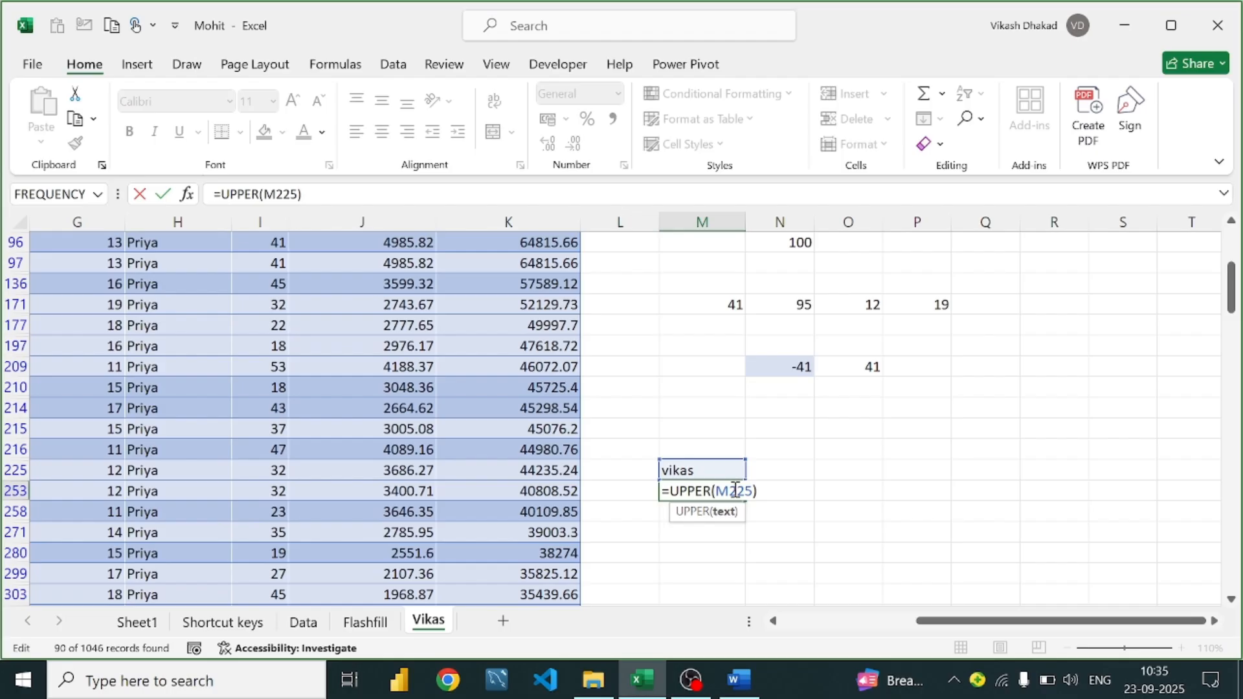
{"action": "left_click", "coordinate": [771, 493]}
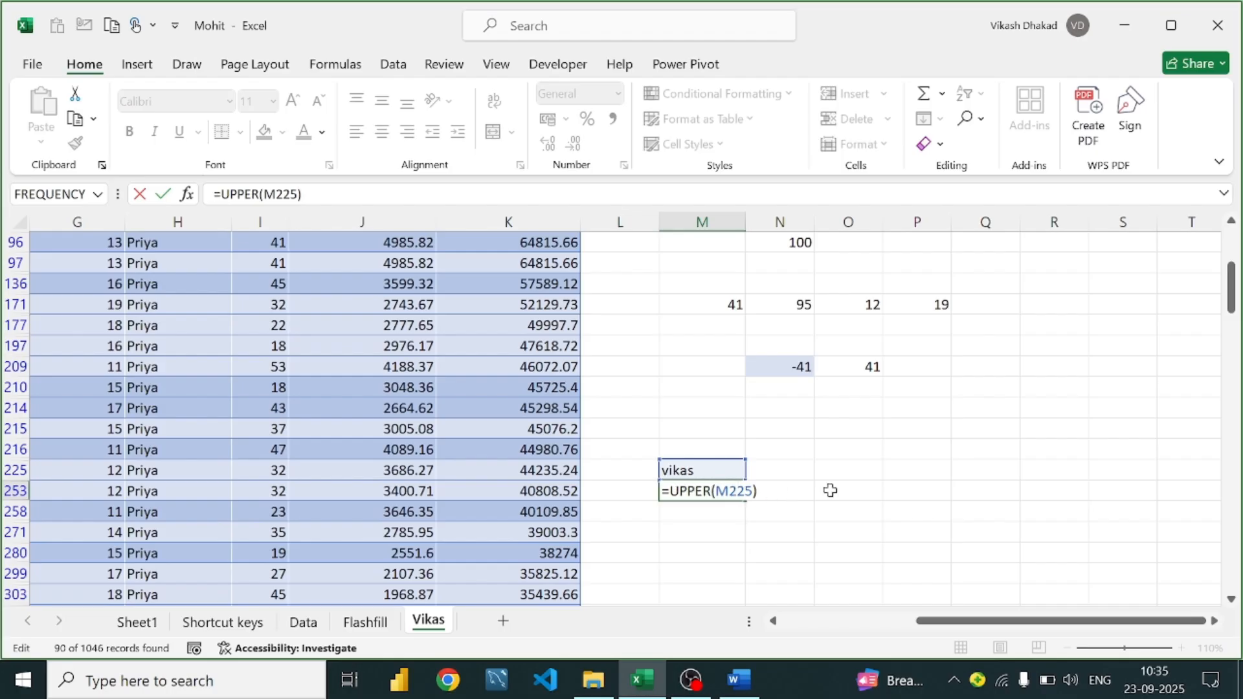
{"action": "left_click", "coordinate": [830, 491]}
{"action": "left_click", "coordinate": [669, 491]}
{"action": "left_click", "coordinate": [690, 511]}
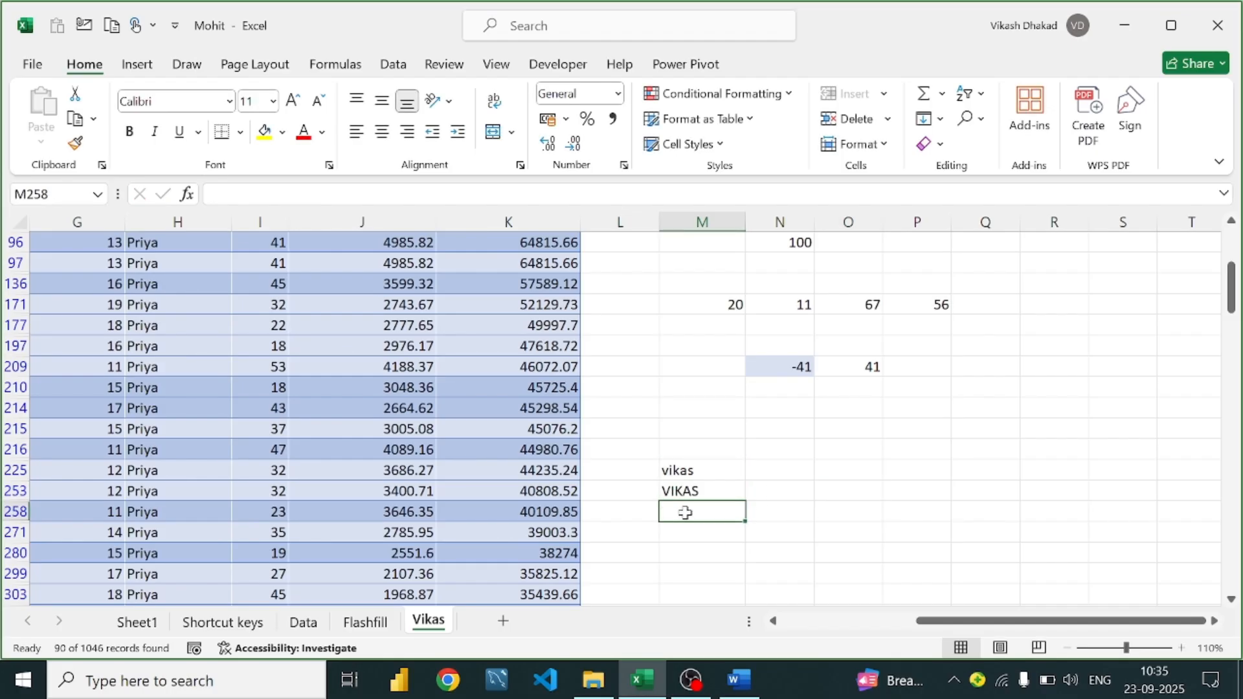
{"action": "type", "text": "=lower"}
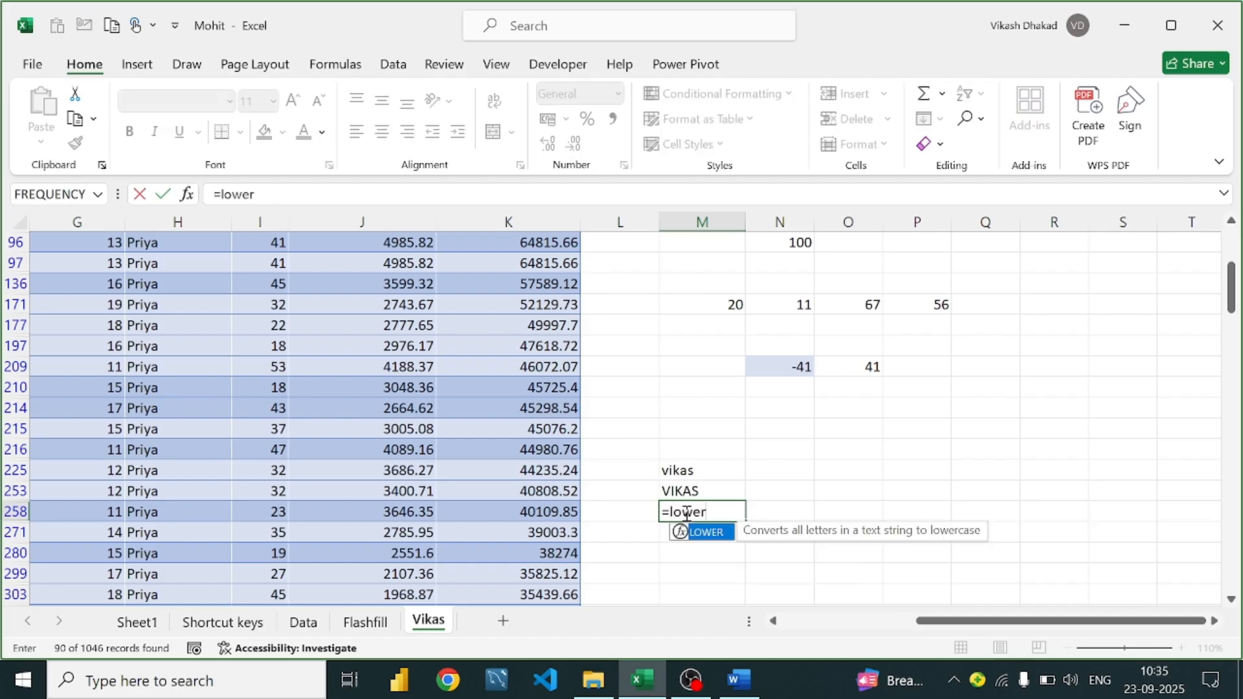
{"action": "type", "text": "("}
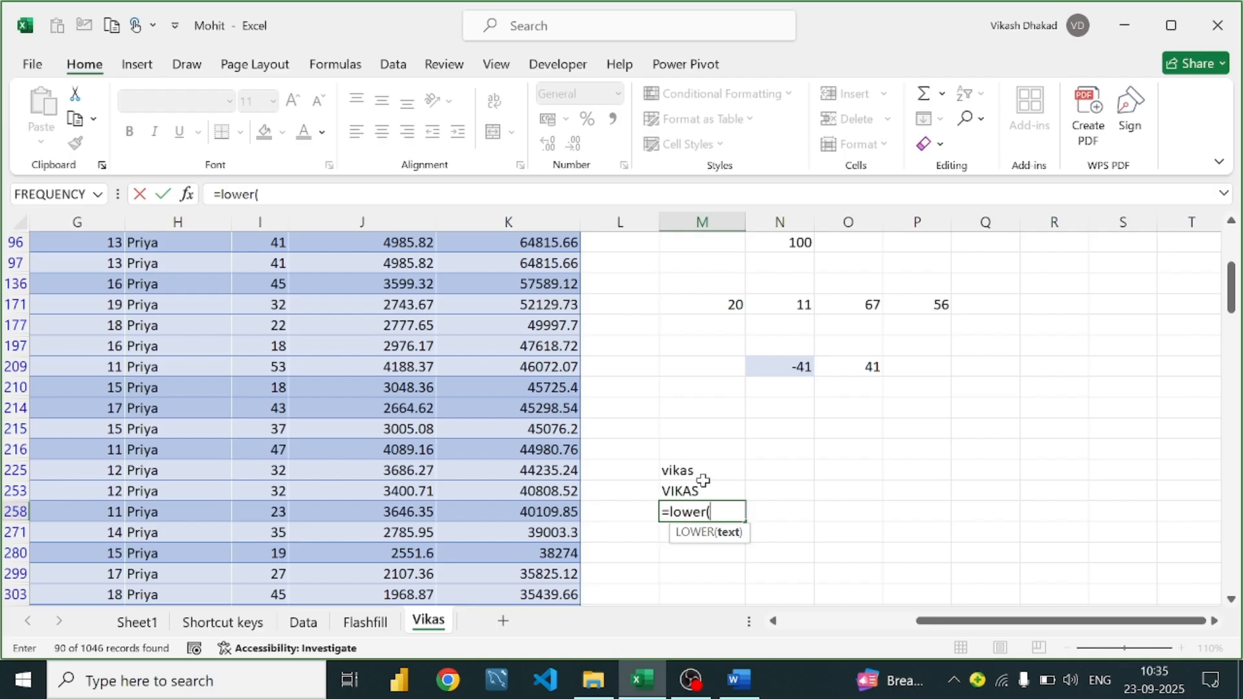
Complete =LOWER(M253) in M258 so it shows vikas
{"action": "left_click", "coordinate": [704, 491]}
{"action": "key", "text": "Return"}
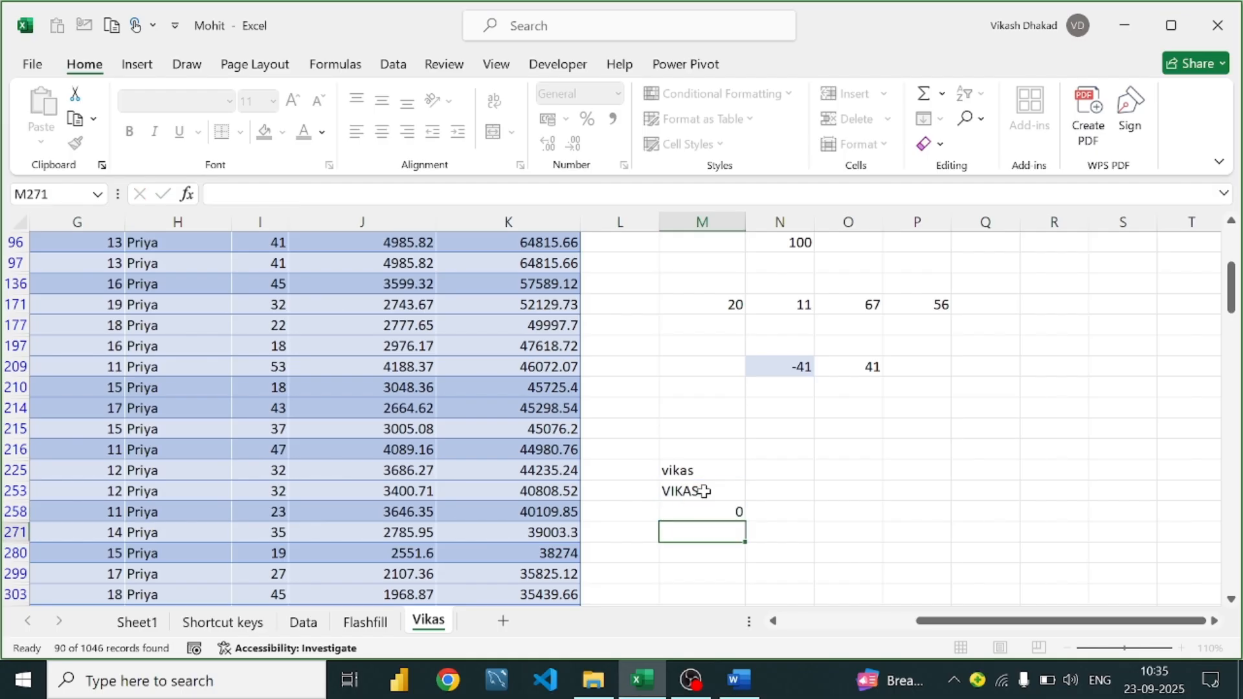
{"action": "left_click", "coordinate": [688, 512]}
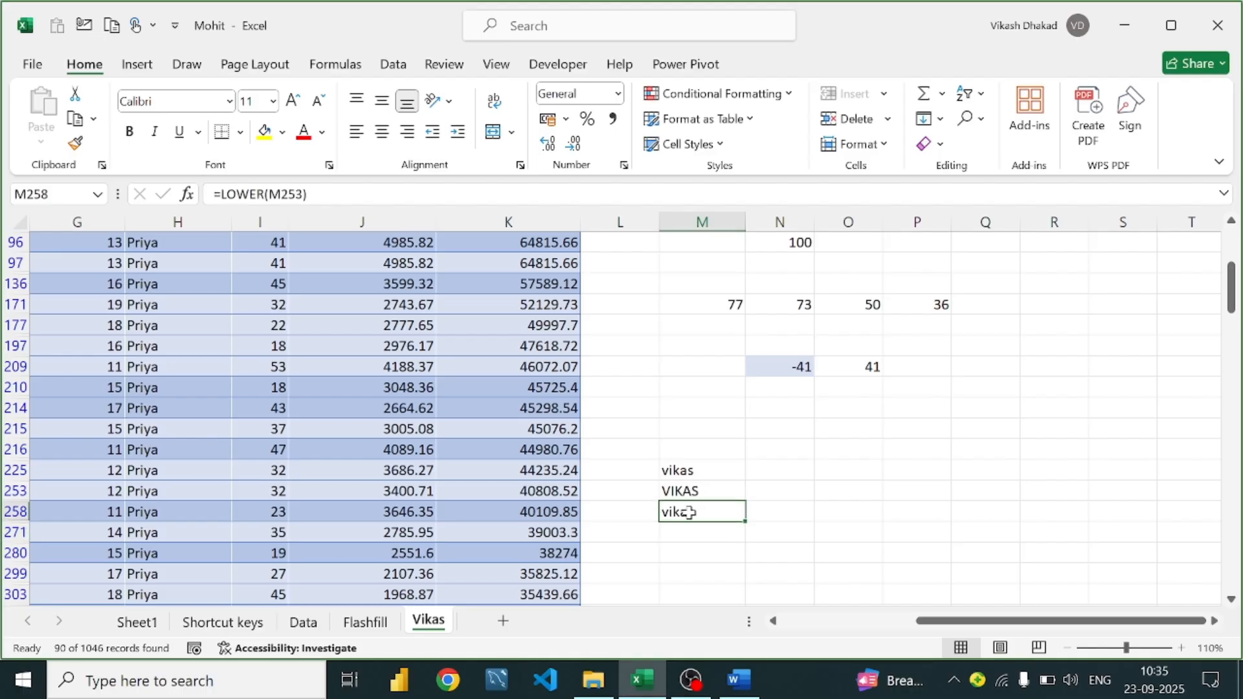
{"action": "key", "text": "Return"}
Enter =PROPER(M258) in M271 so it shows Vikas
{"action": "type", "text": "=pro"}
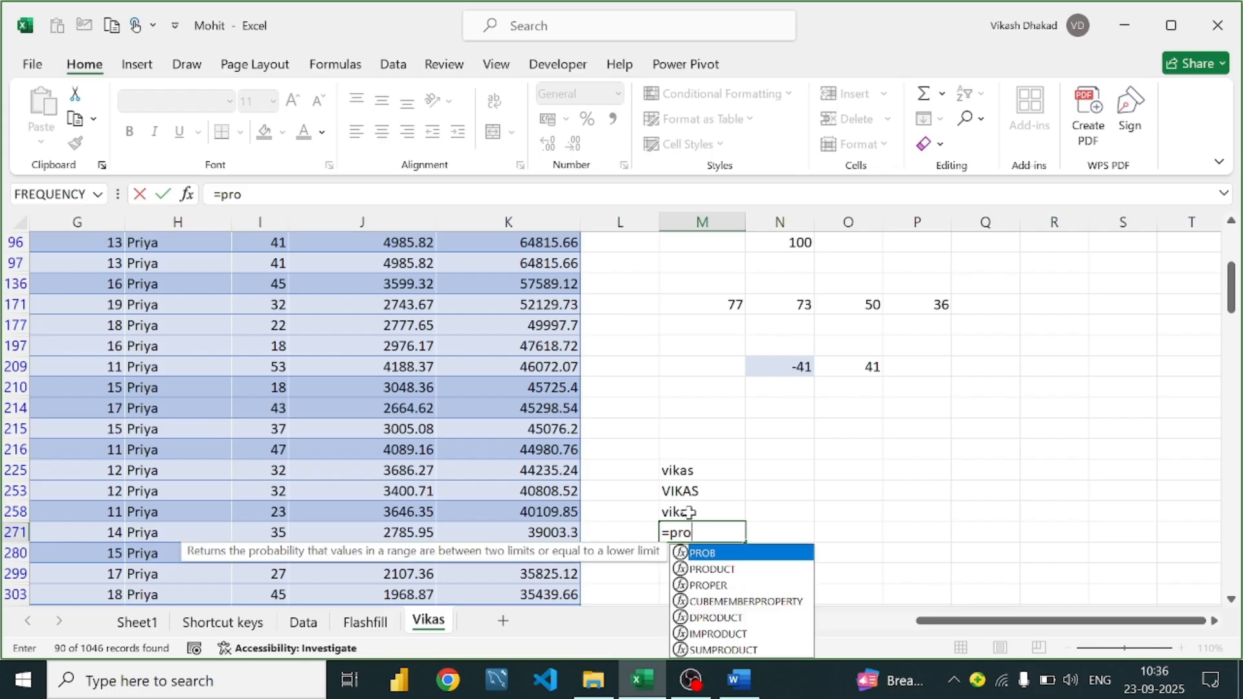
{"action": "type", "text": "ro"}
{"action": "key", "text": "BackSpace"}
{"action": "type", "text": "p"}
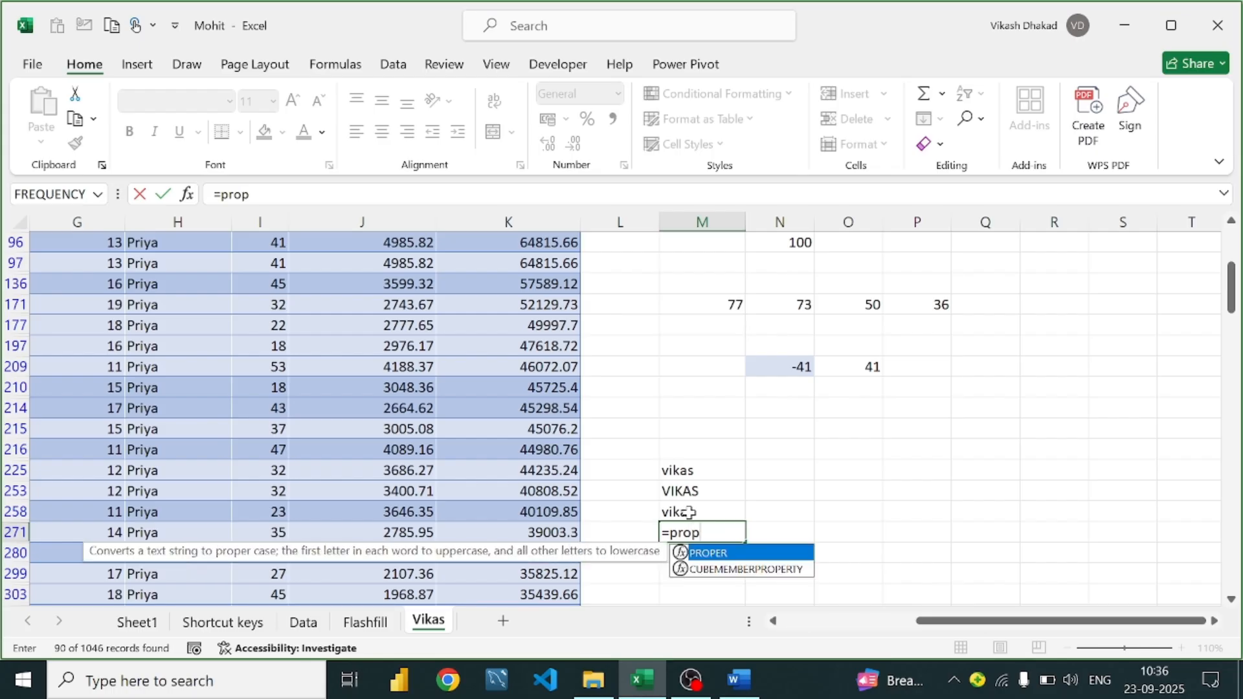
{"action": "key", "text": "Tab"}
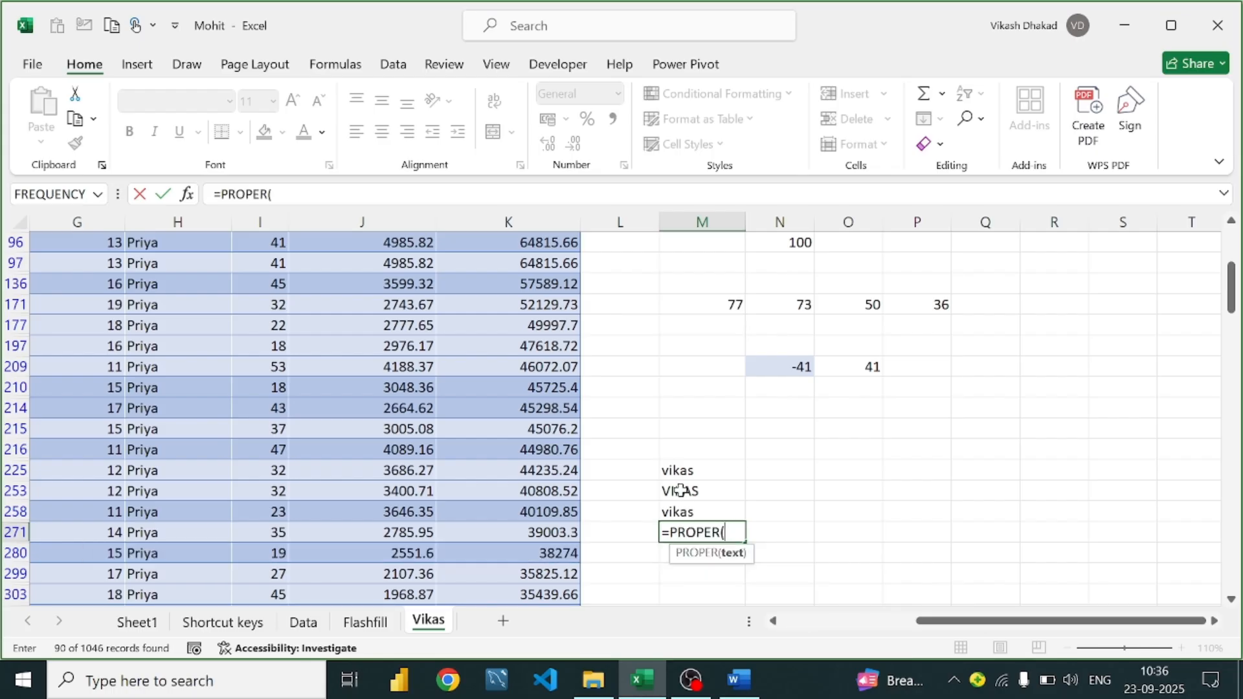
{"action": "left_click", "coordinate": [680, 491]}
{"action": "left_click", "coordinate": [698, 515]}
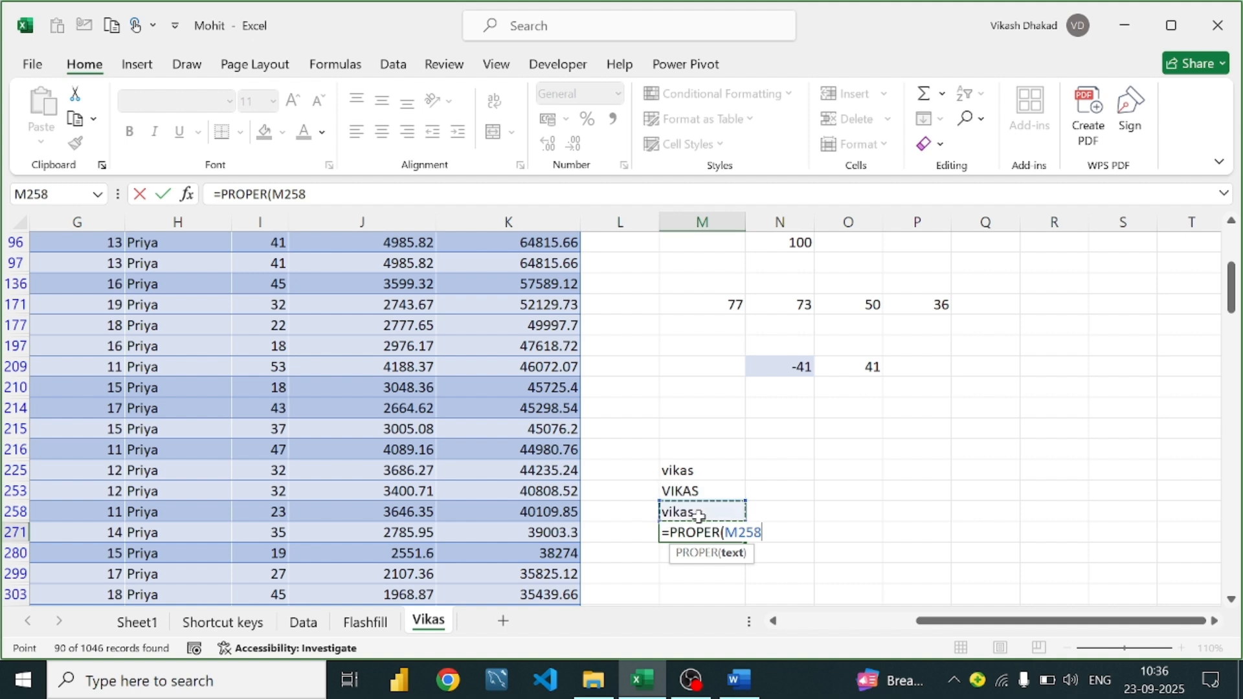
{"action": "type", "text": ")"}
{"action": "key", "text": "ctrl+Return"}
{"action": "key", "text": "Return"}
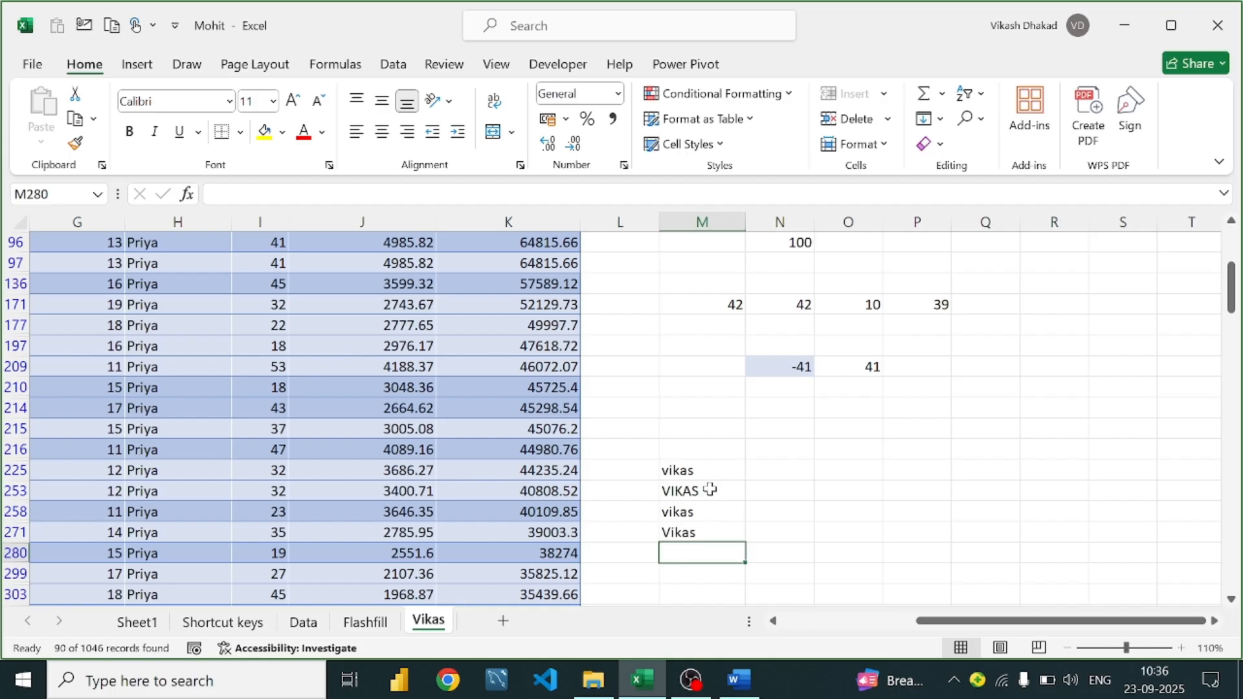
Review the vikas text and the UPPER, LOWER and PROPER results in M225–M271
{"action": "left_click", "coordinate": [692, 537]}
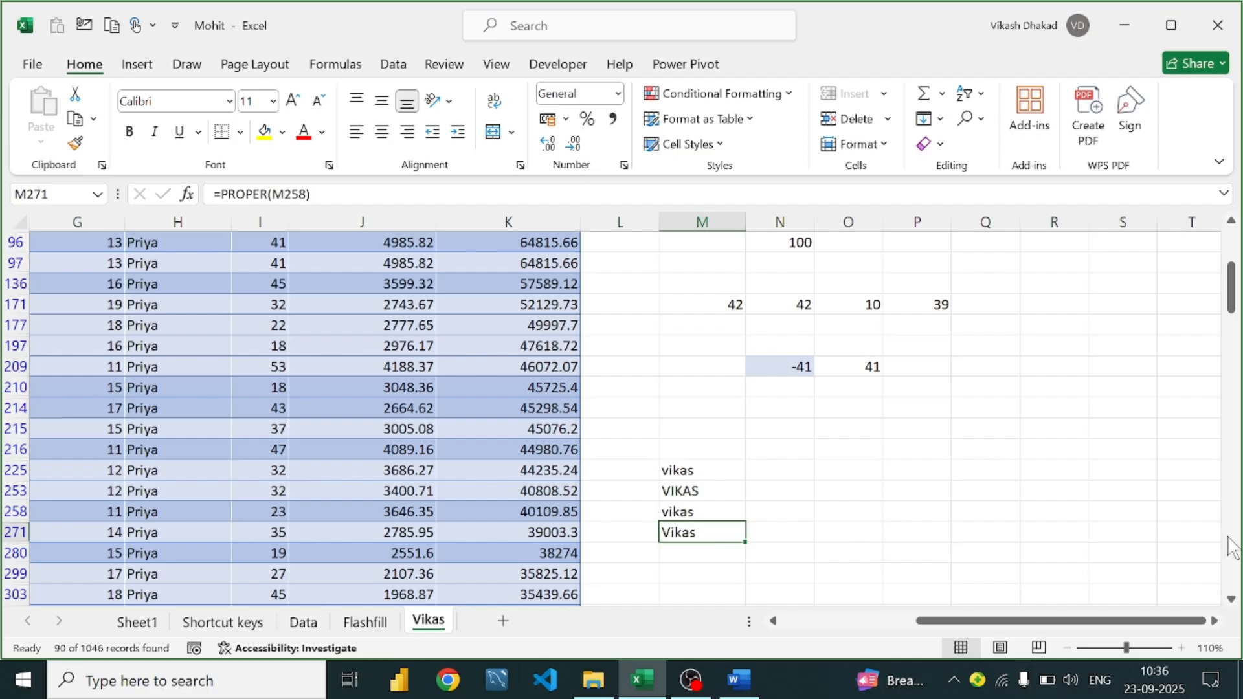
{"action": "left_click", "coordinate": [669, 472]}
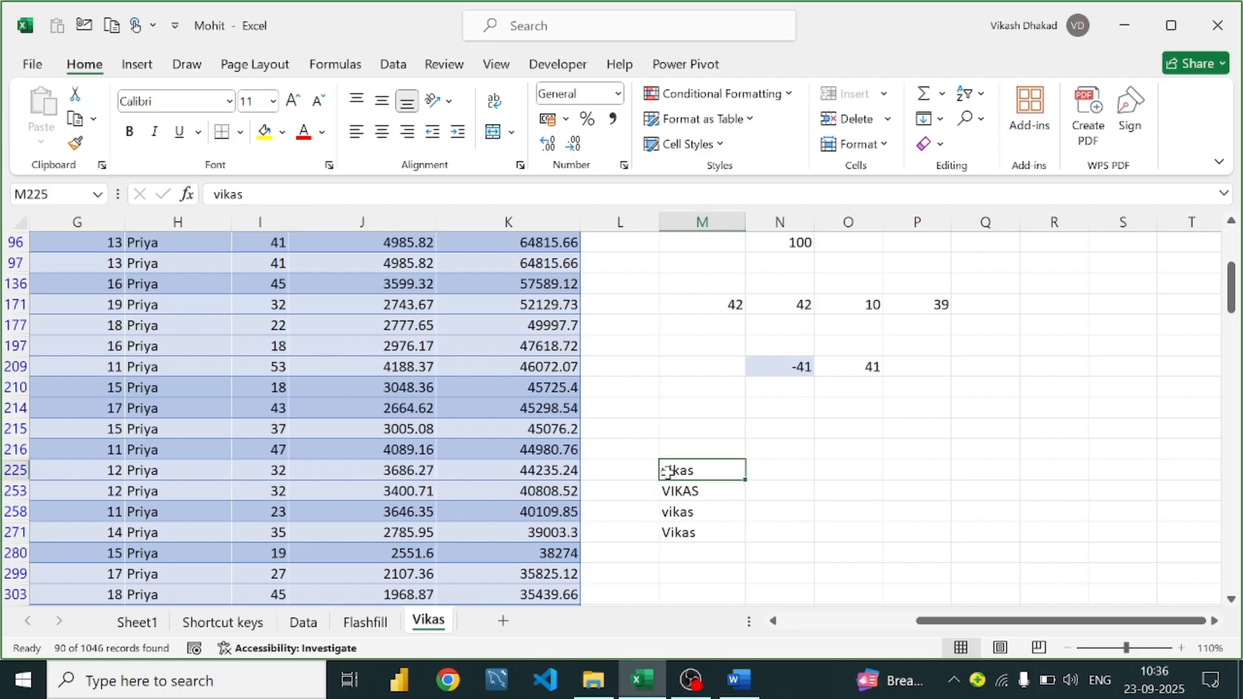
{"action": "left_click", "coordinate": [701, 490]}
{"action": "left_click", "coordinate": [699, 512]}
{"action": "left_click", "coordinate": [696, 533]}
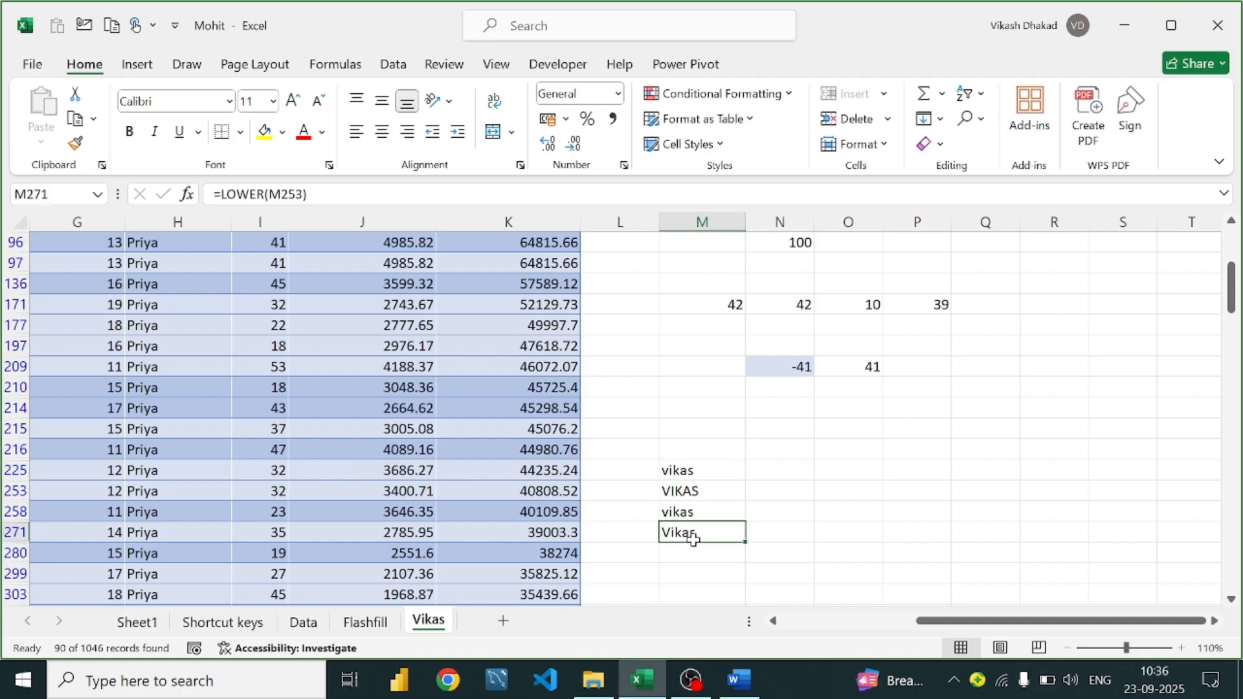
{"action": "scroll", "coordinate": [698, 465], "scroll_direction": "down", "scroll_amount": 1}
{"action": "scroll", "coordinate": [698, 465], "scroll_direction": "down", "scroll_amount": 2}
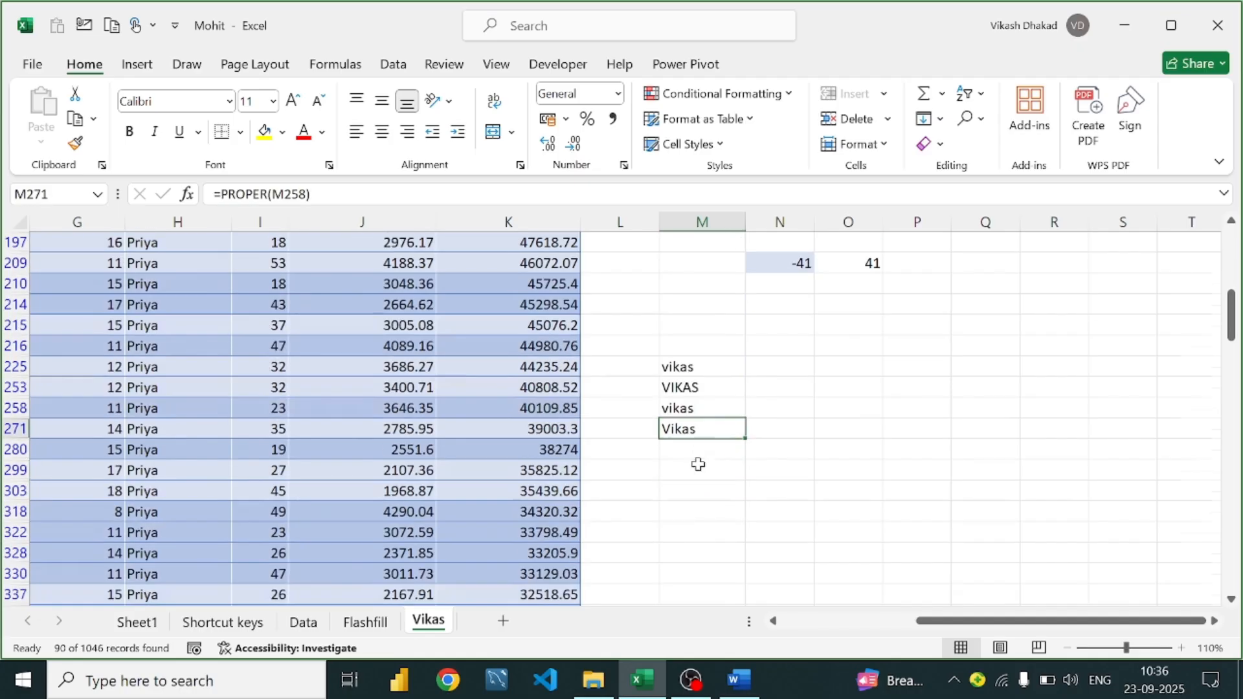
Scroll the Word guide to its Concatenate, & Formula and Textjoin entries, then go back to Excel
{"action": "left_click", "coordinate": [736, 694]}
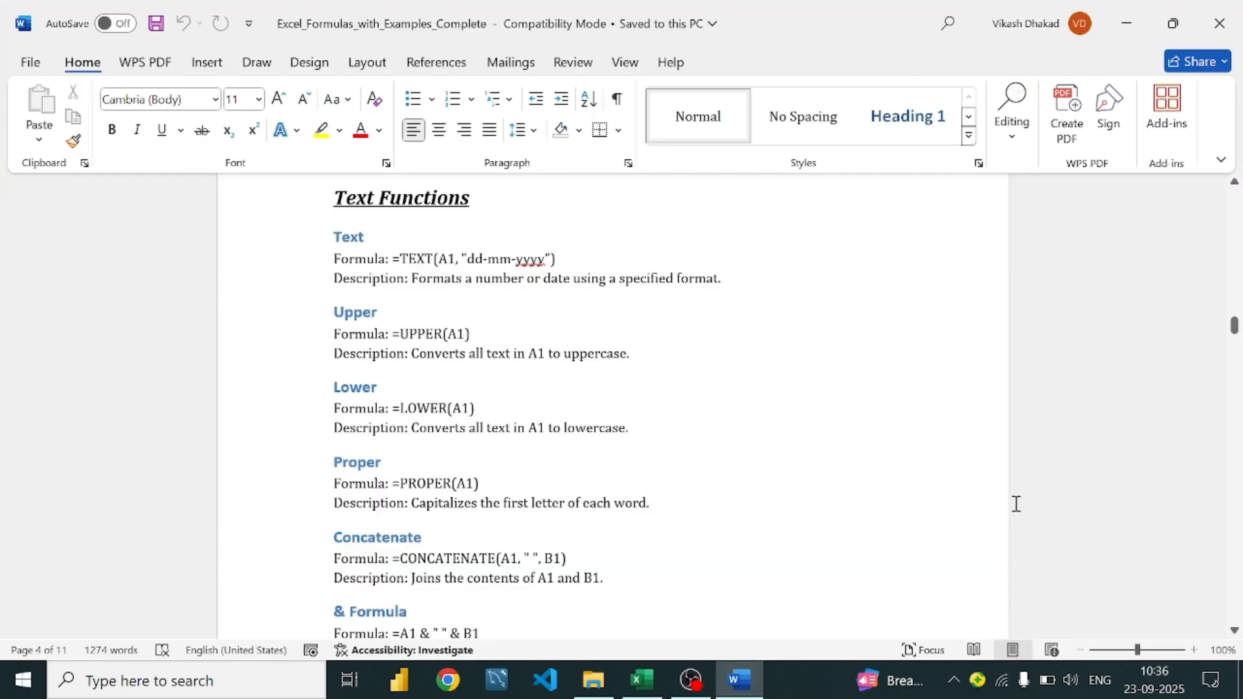
{"action": "scroll", "coordinate": [463, 431], "scroll_direction": "down", "scroll_amount": 3}
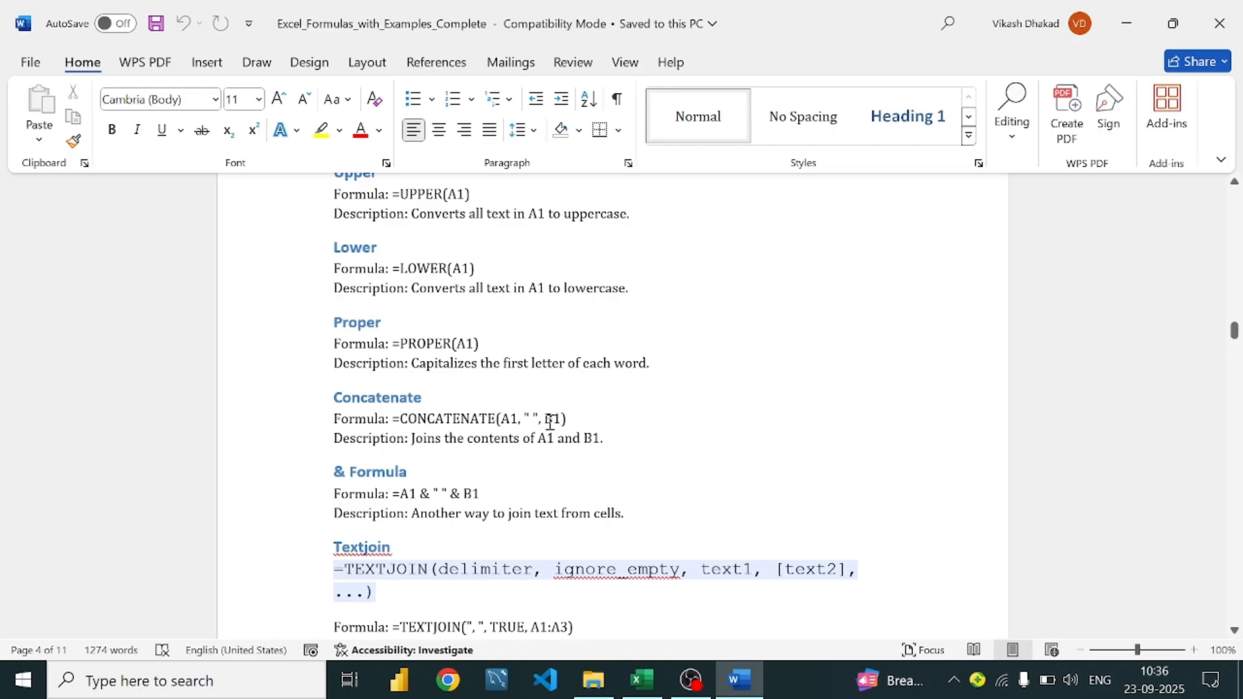
{"action": "scroll", "coordinate": [621, 408], "scroll_direction": "down", "scroll_amount": 1}
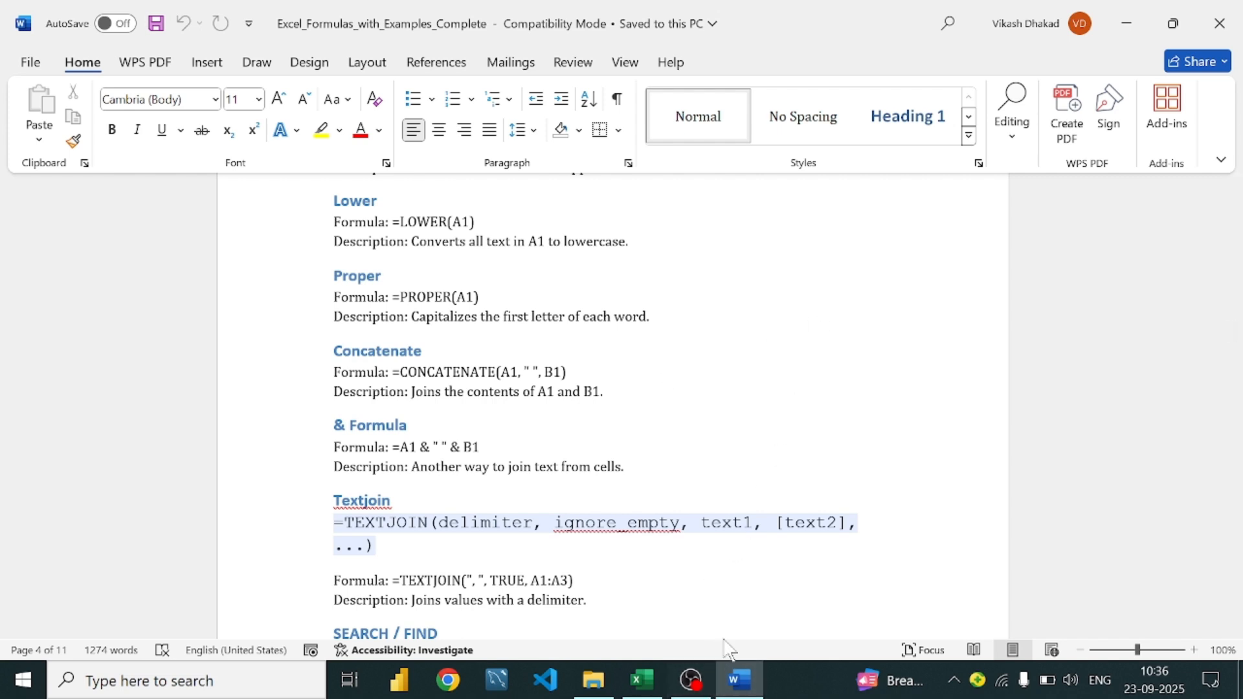
{"action": "left_click", "coordinate": [644, 681]}
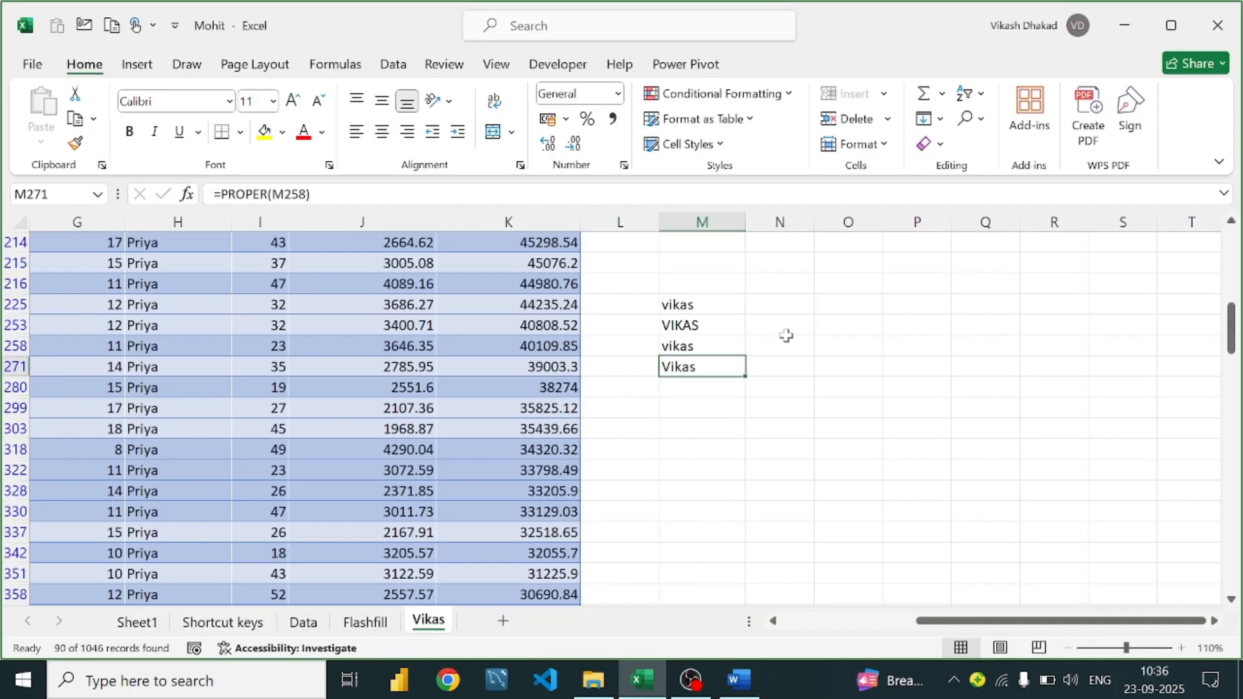
Type Mumbai in N258 and Delhi in O258
{"action": "left_click", "coordinate": [786, 336]}
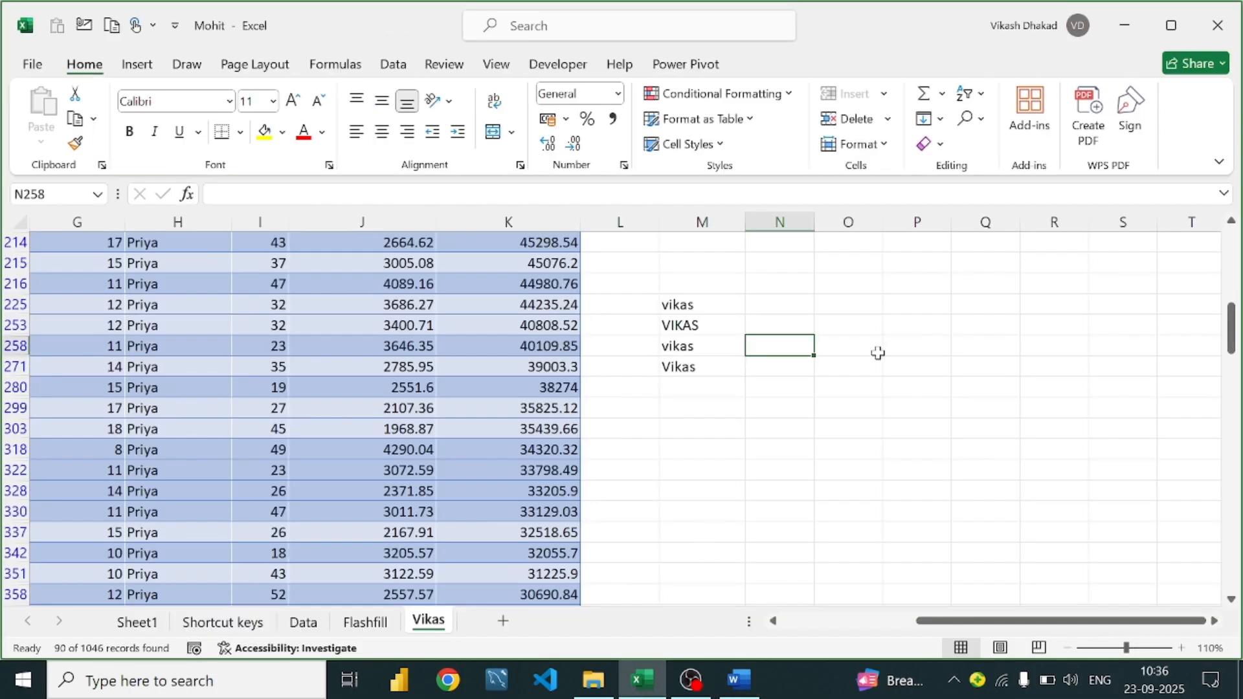
{"action": "type", "text": "Mumbai"}
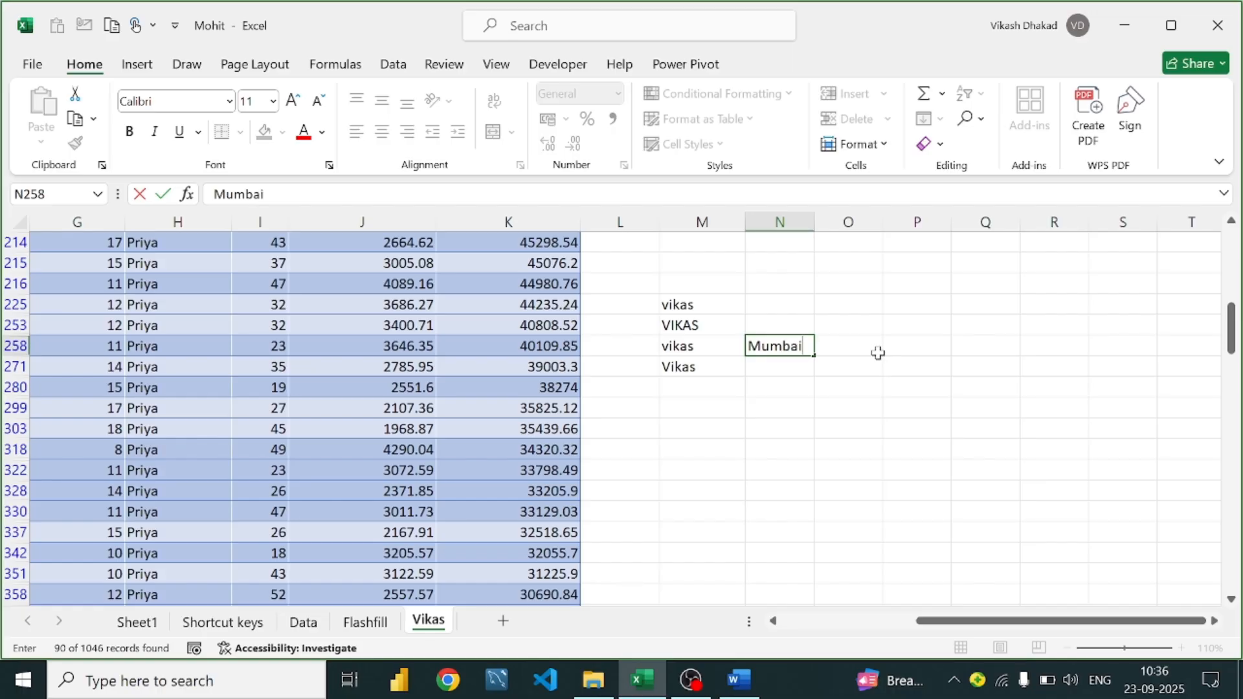
{"action": "left_click", "coordinate": [878, 353]}
{"action": "type", "text": "De"}
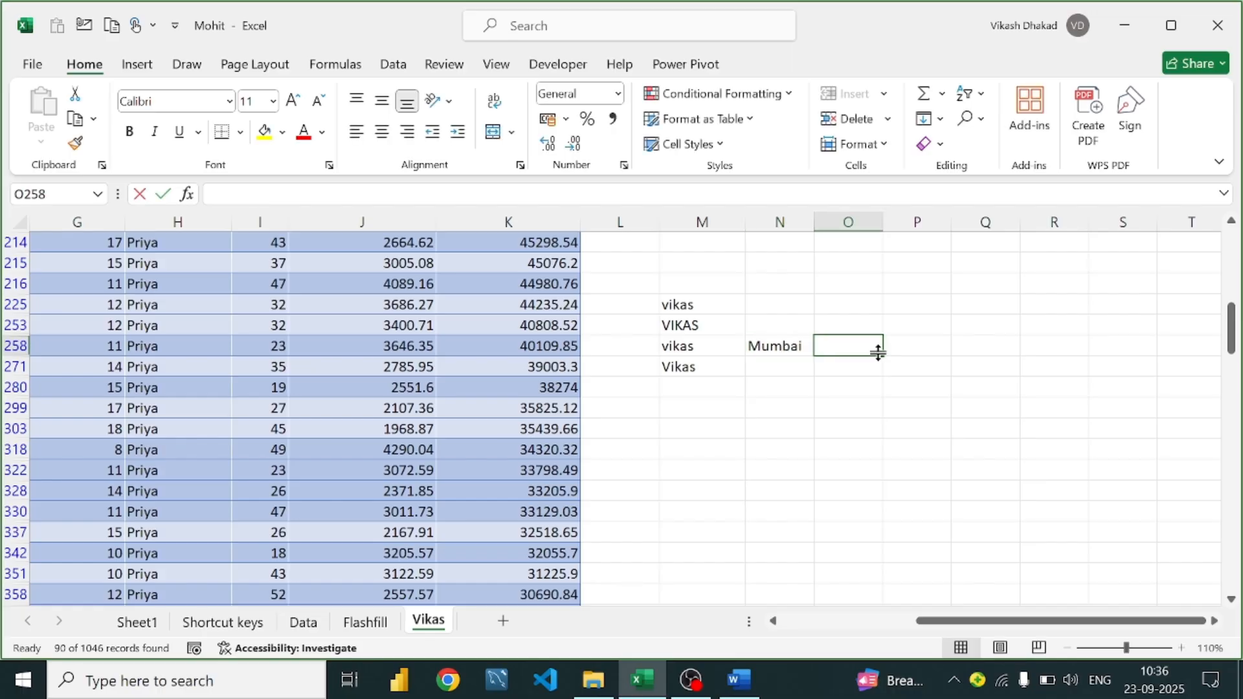
{"action": "type", "text": "h"}
{"action": "key", "text": "BackSpace"}
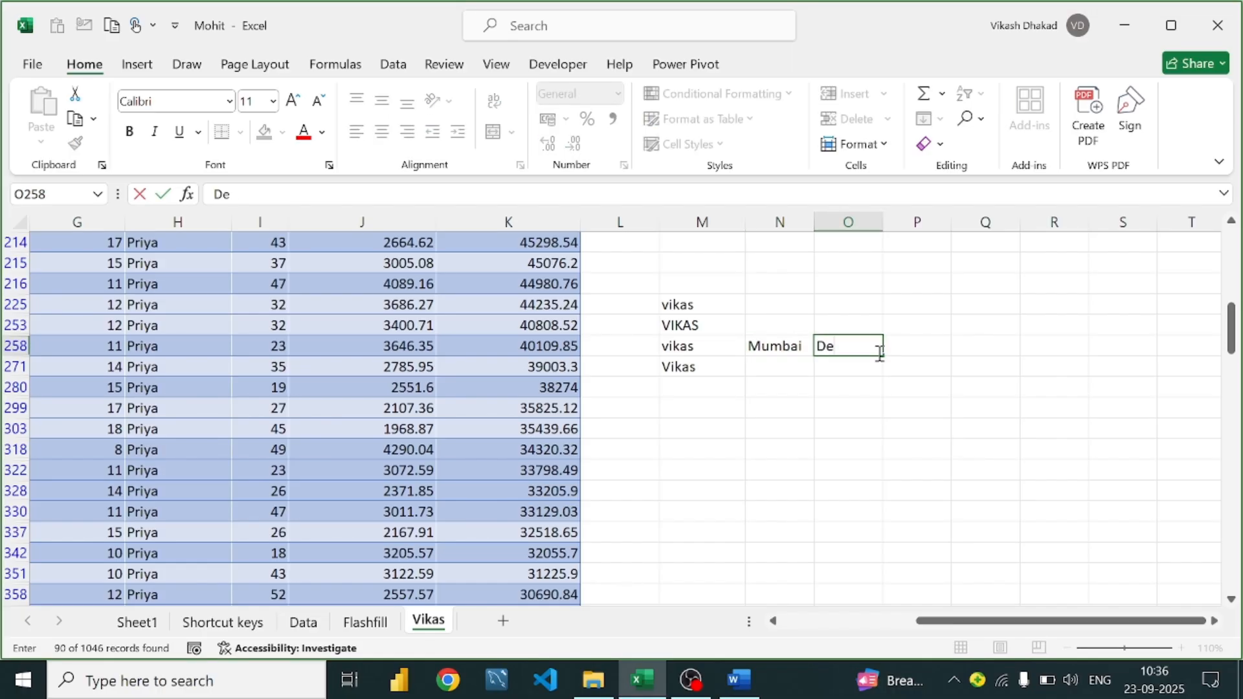
{"action": "type", "text": "h"}
{"action": "type", "text": "hi"}
{"action": "key", "text": "Return"}
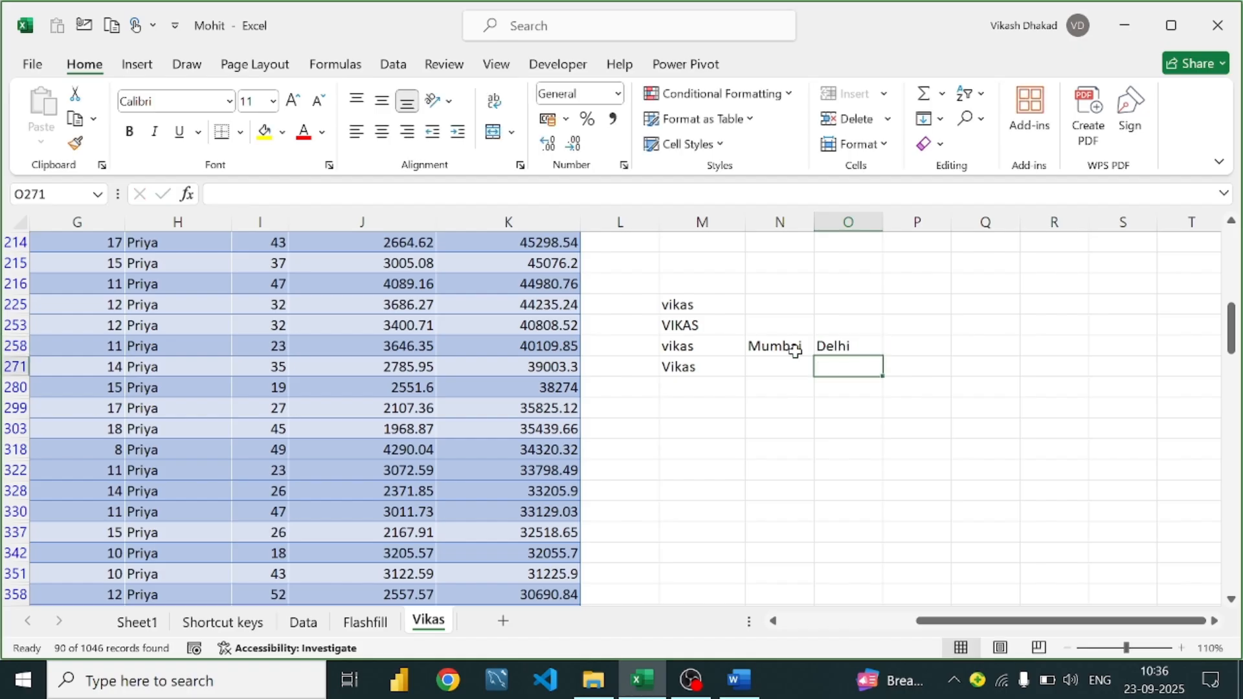
Enter =CONCAT(N258,O258) in N271, giving MumbaiDelhi
{"action": "left_click", "coordinate": [779, 369]}
{"action": "type", "text": "=c"}
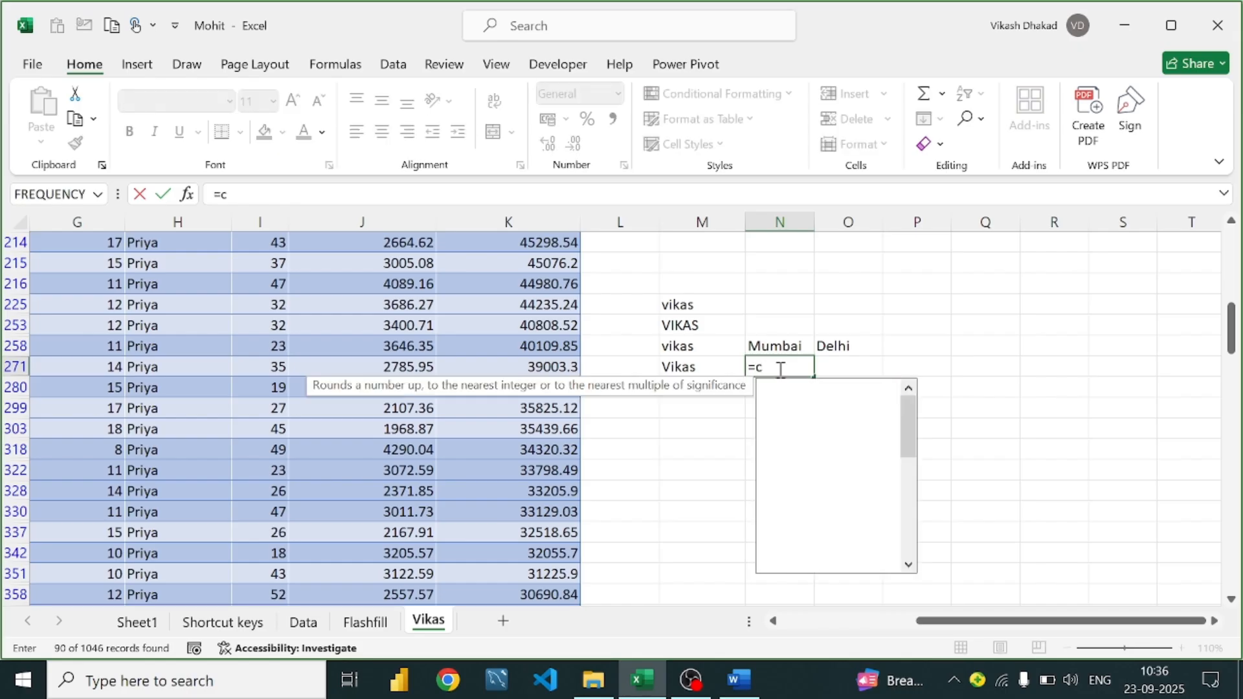
{"action": "type", "text": "oncate"}
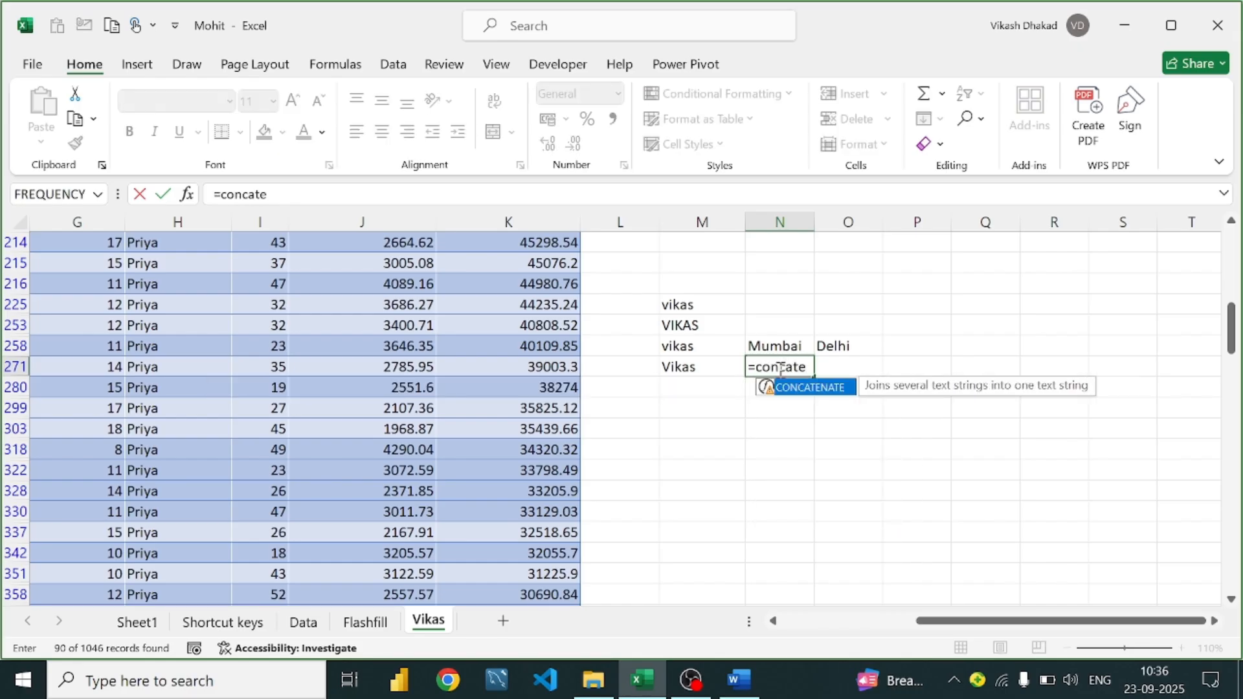
{"action": "key", "text": "BackSpace"}
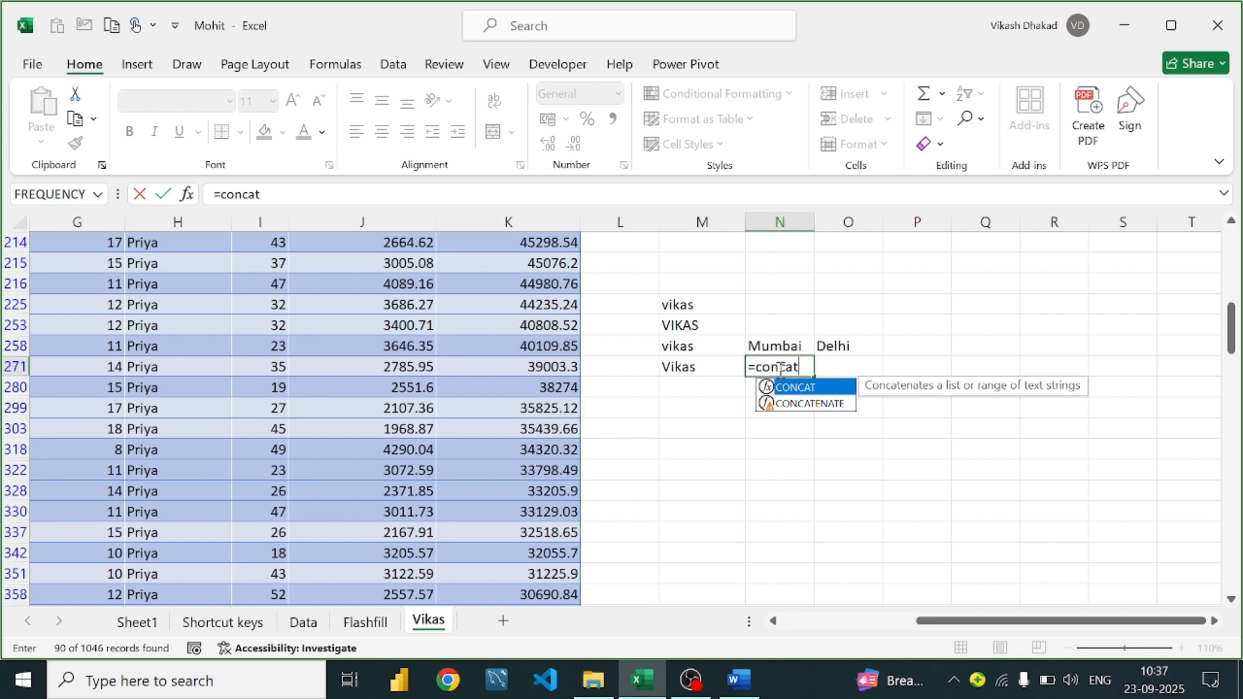
{"action": "key", "text": "Tab"}
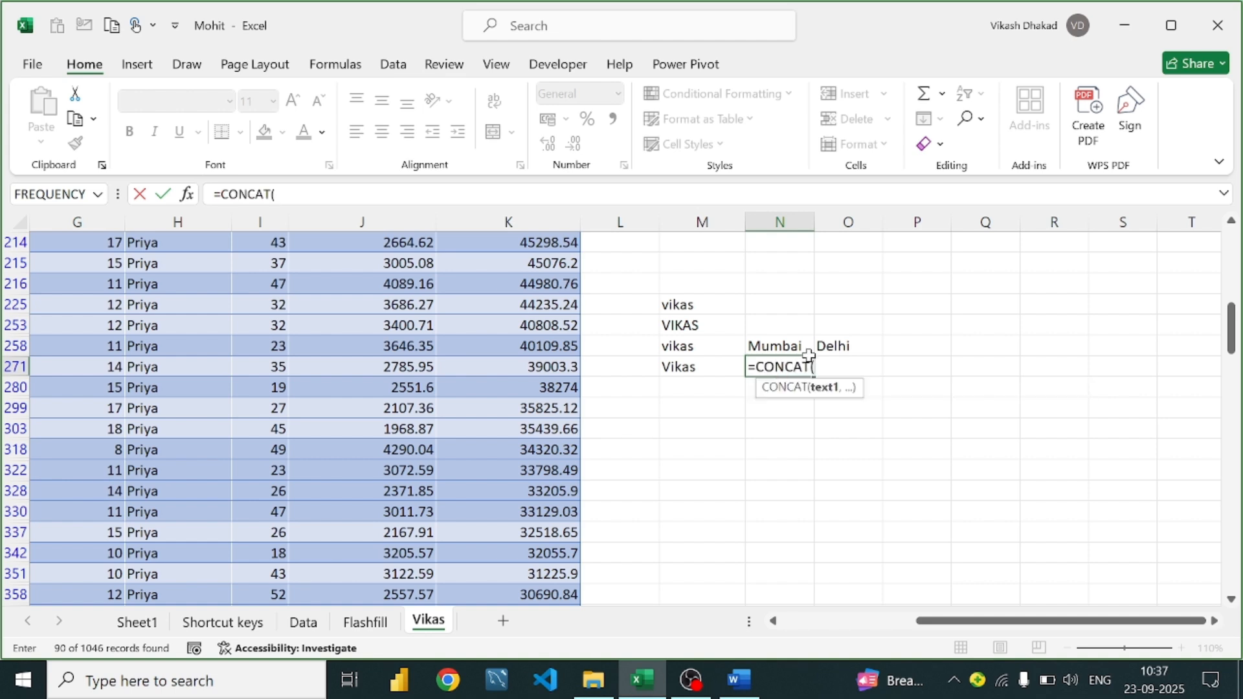
{"action": "left_click", "coordinate": [804, 349]}
{"action": "type", "text": ","}
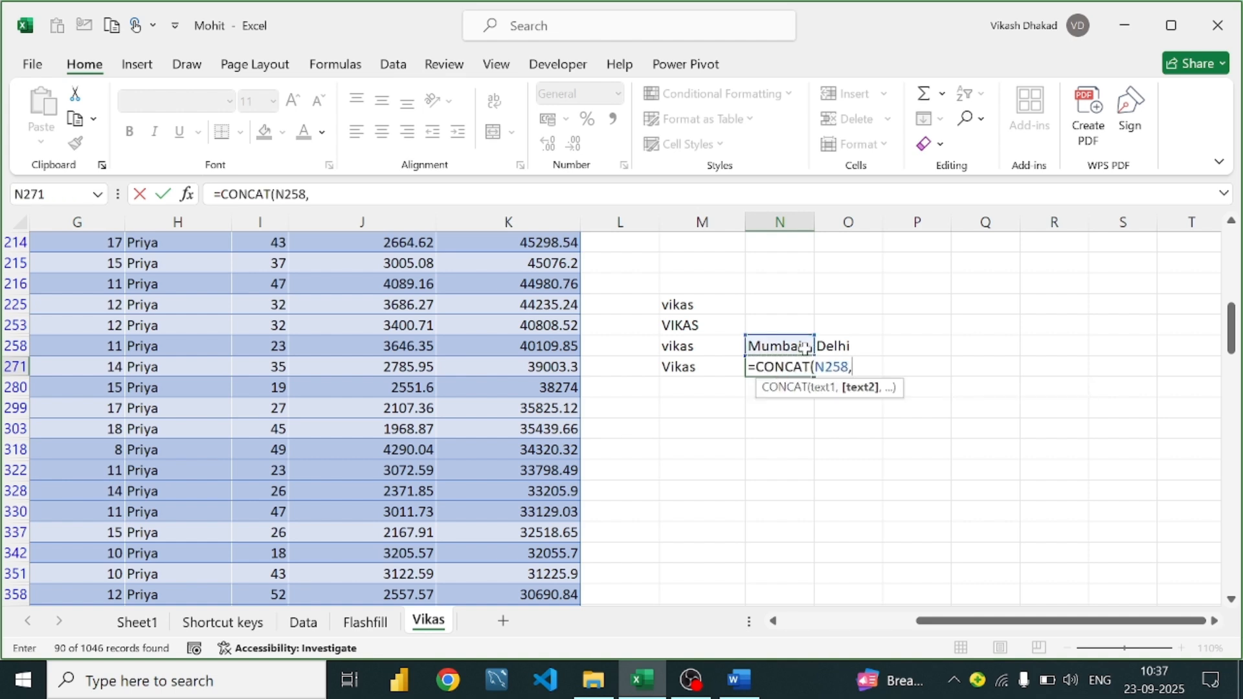
{"action": "left_click", "coordinate": [852, 347]}
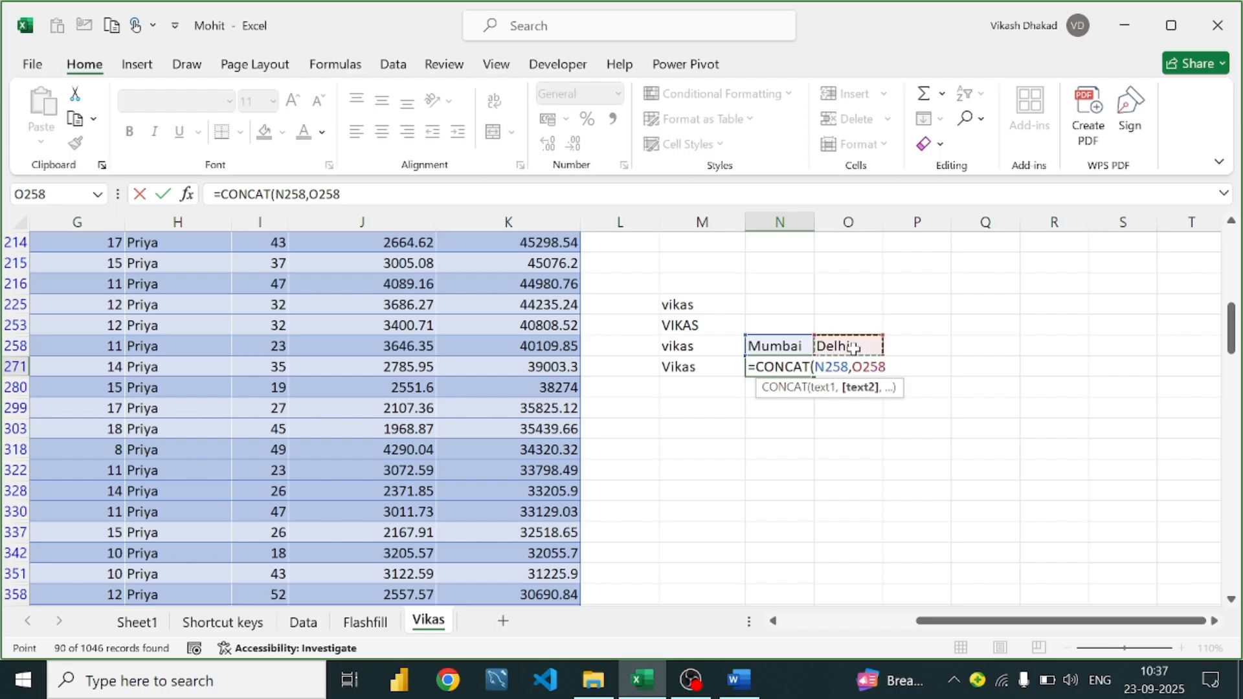
{"action": "type", "text": ")"}
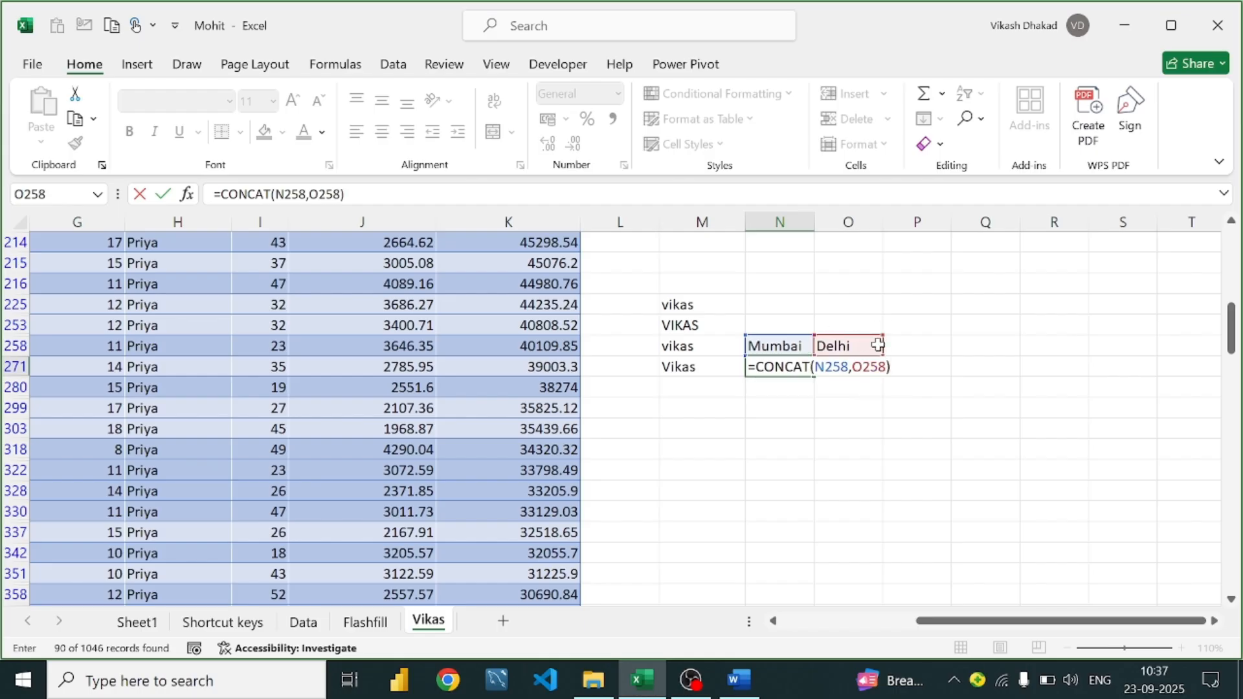
{"action": "key", "text": "Return"}
{"action": "left_click", "coordinate": [782, 366]}
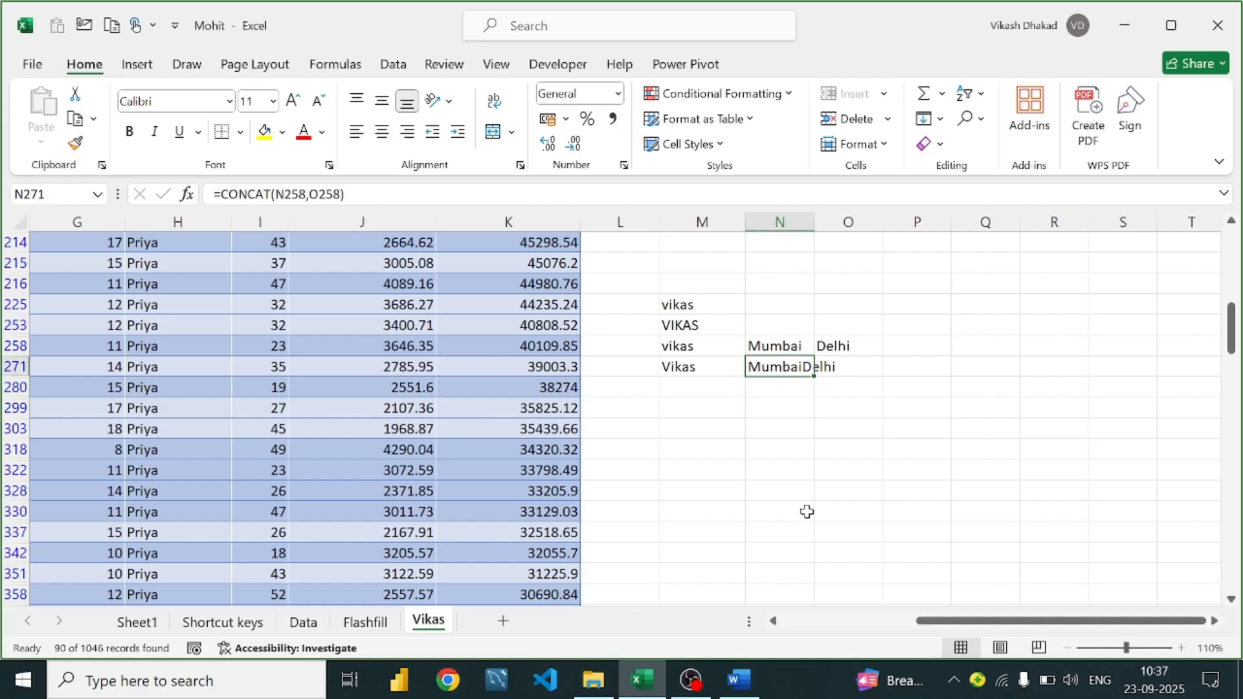
Edit N271 to =CONCAT(N258," ",O258) so it shows Mumbai Delhi
{"action": "double_click", "coordinate": [791, 366]}
{"action": "left_click", "coordinate": [850, 367]}
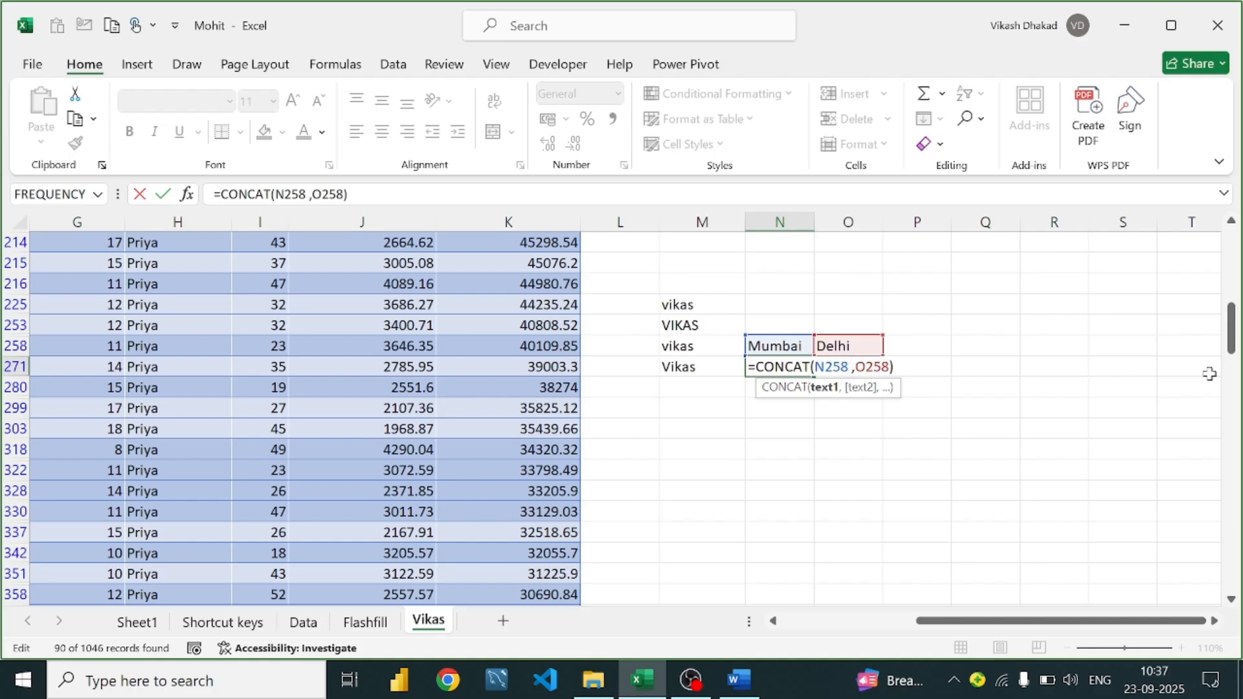
{"action": "key", "text": "Return"}
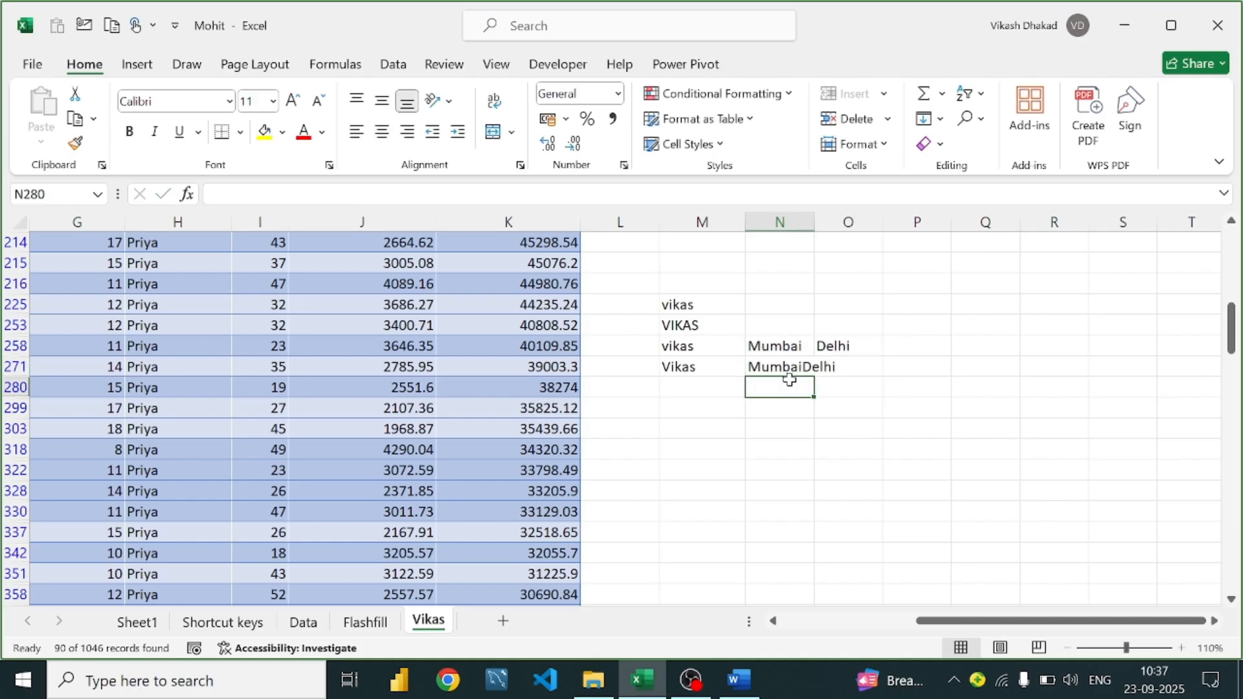
{"action": "double_click", "coordinate": [784, 367]}
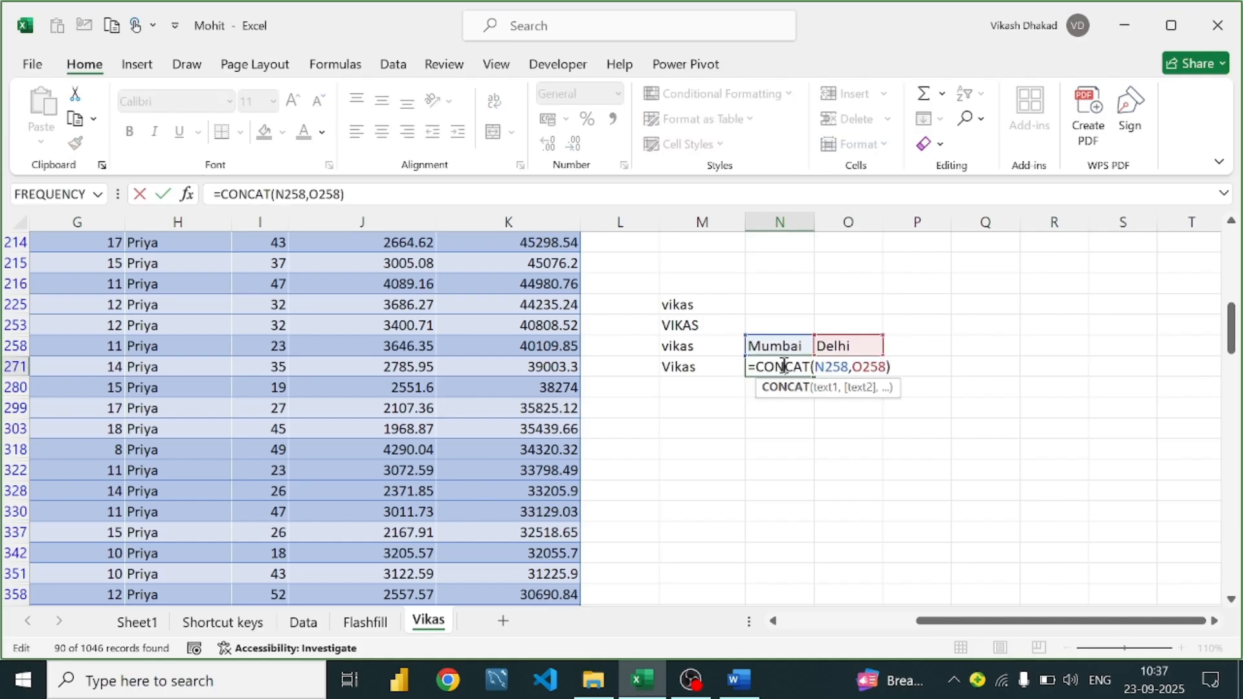
{"action": "left_click", "coordinate": [849, 367]}
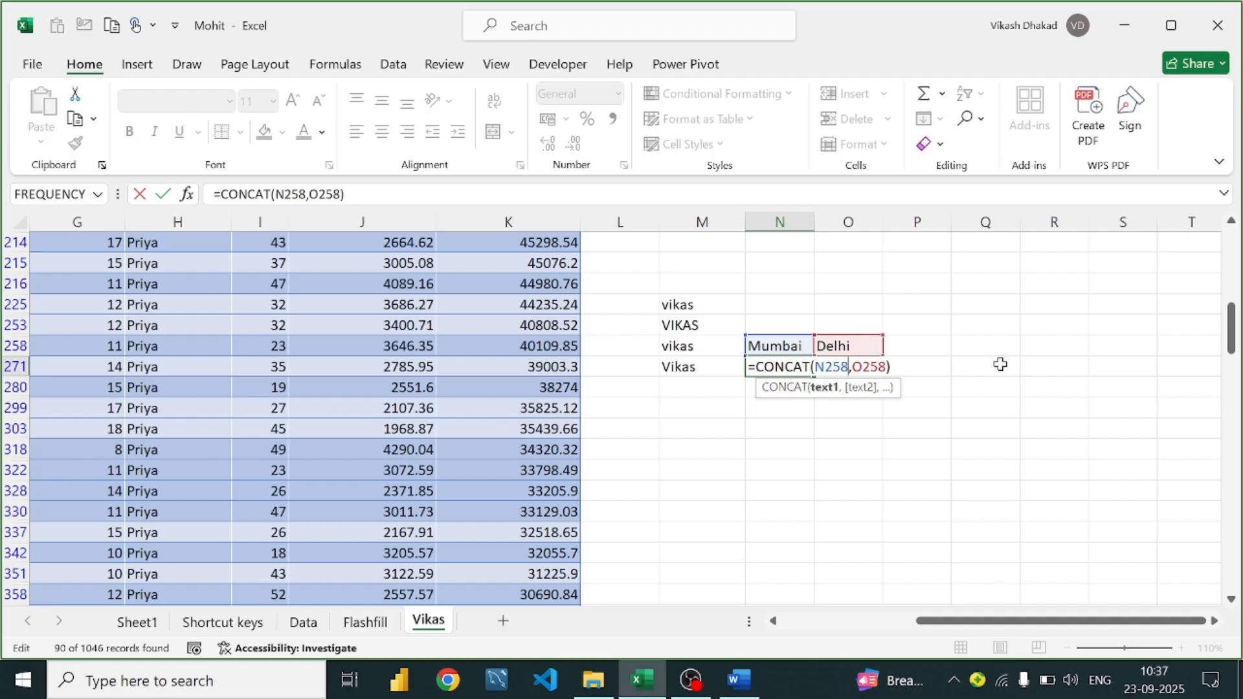
{"action": "key", "text": "Right"}
{"action": "type", "text": "\""}
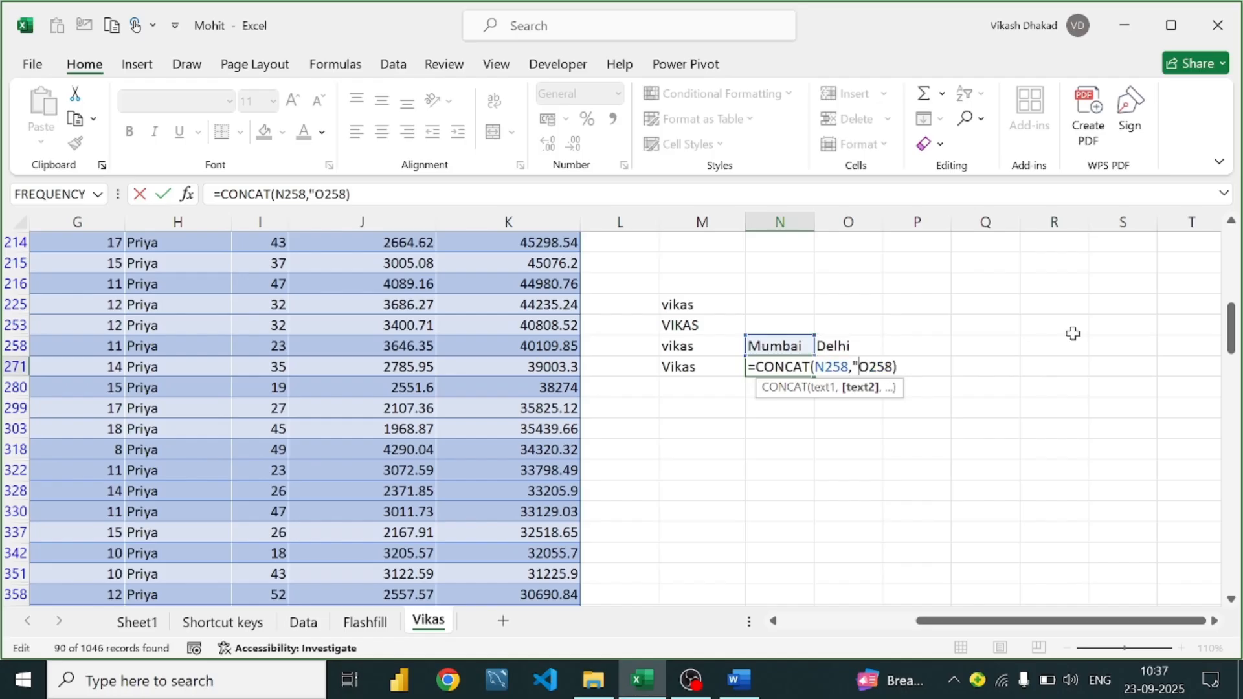
{"action": "type", "text": "\""}
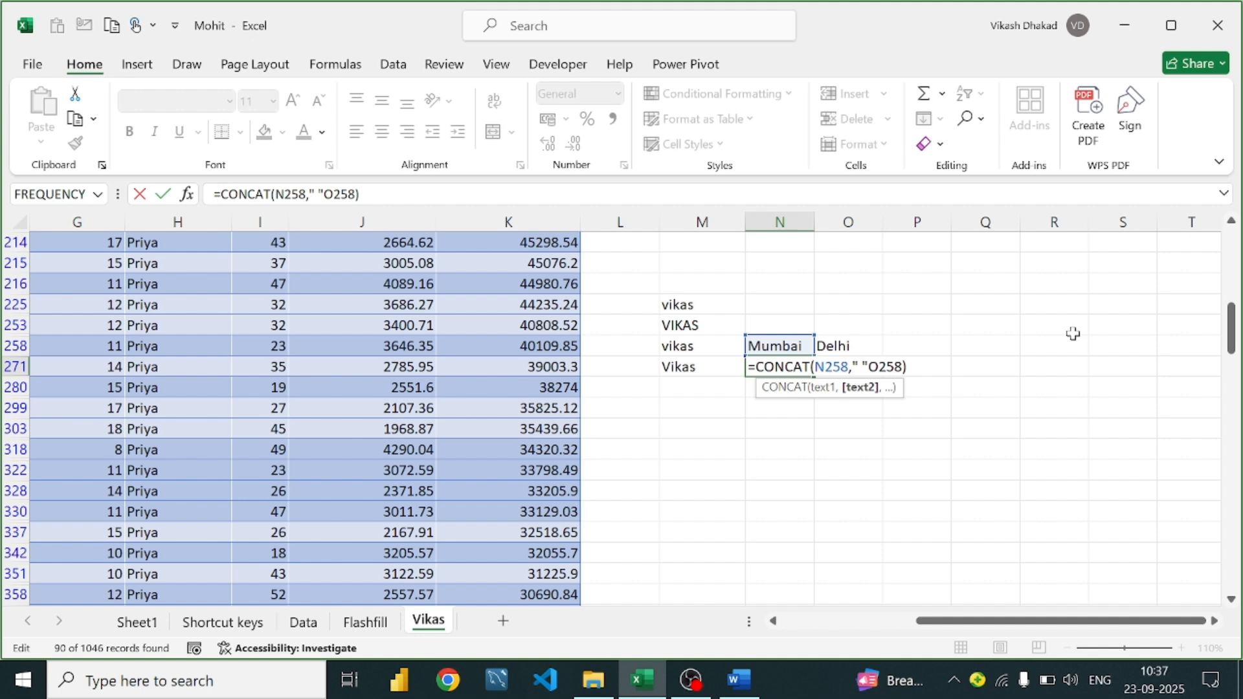
{"action": "type", "text": " ,"}
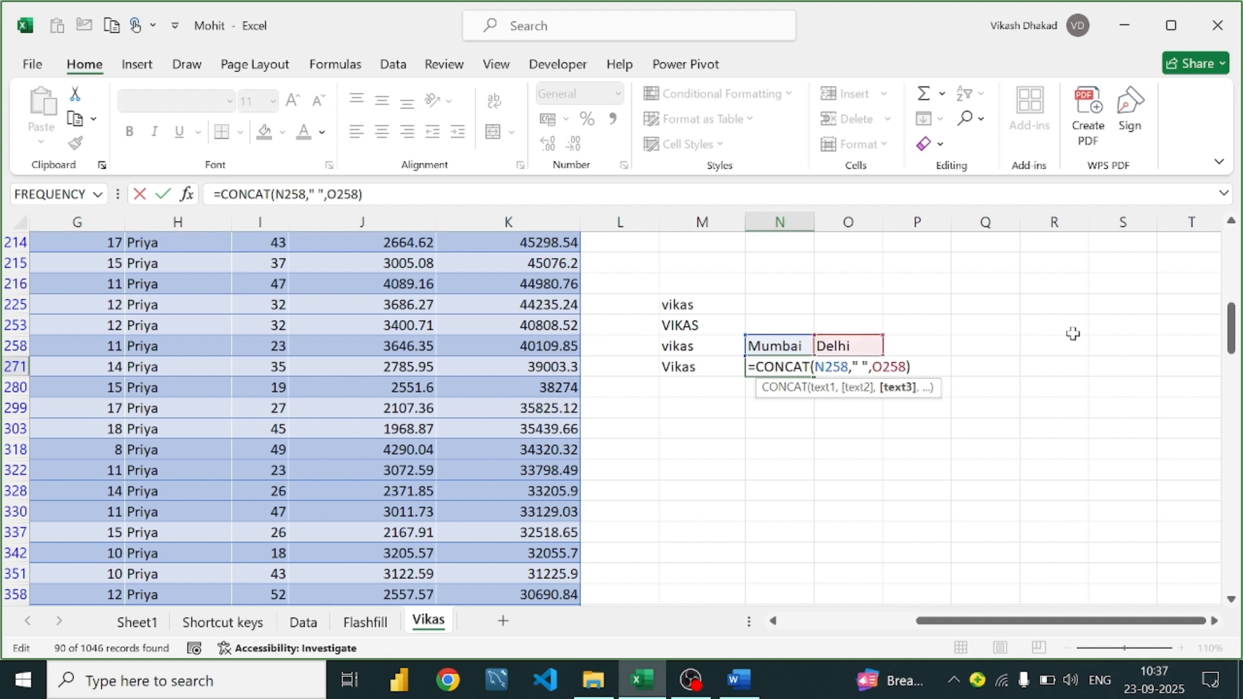
{"action": "key", "text": "Return"}
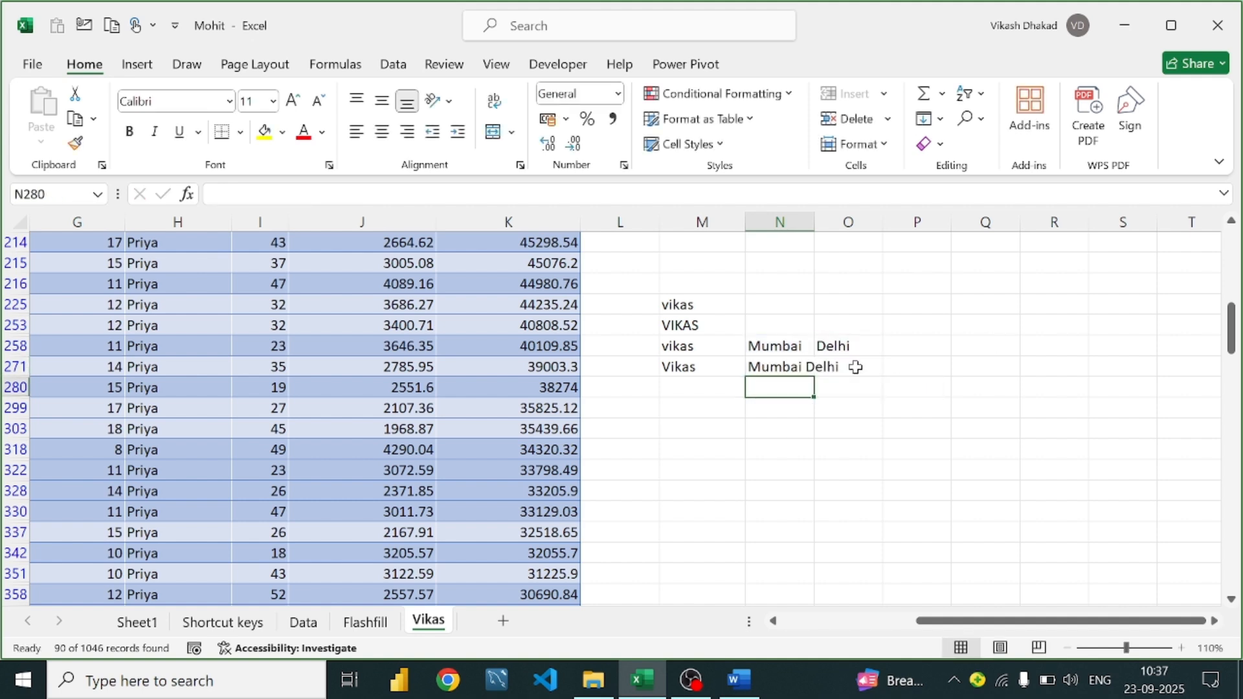
{"action": "left_click", "coordinate": [762, 364]}
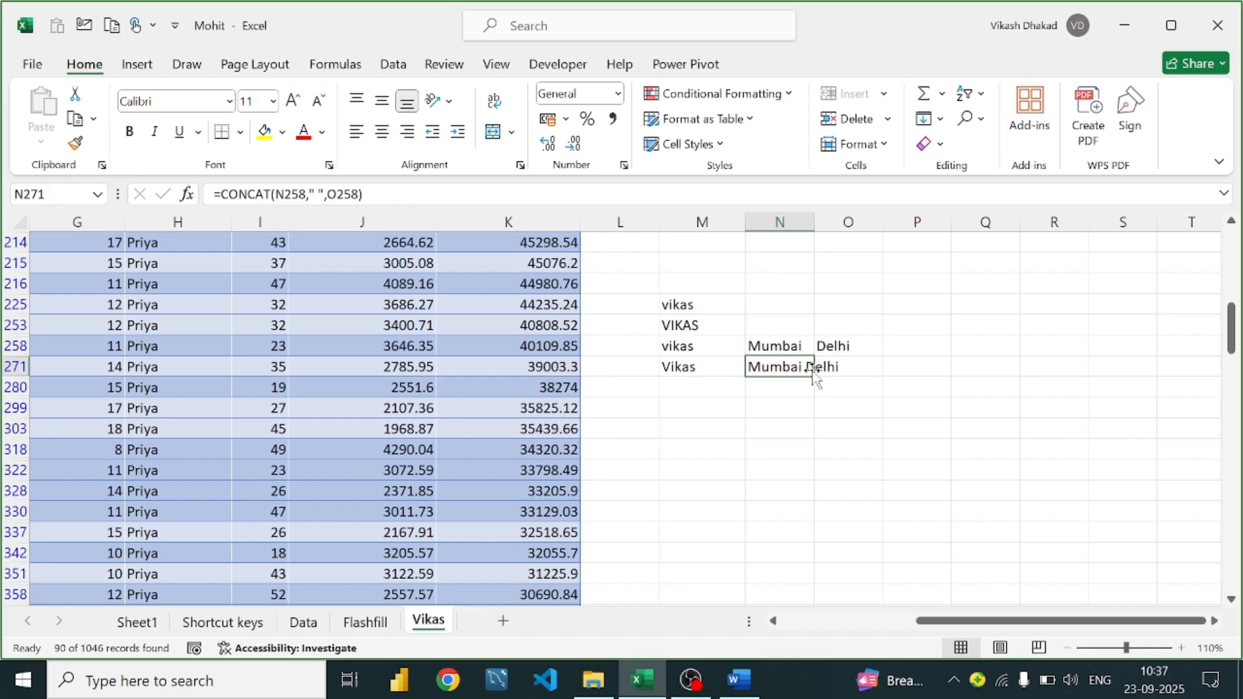
{"action": "left_click", "coordinate": [753, 691]}
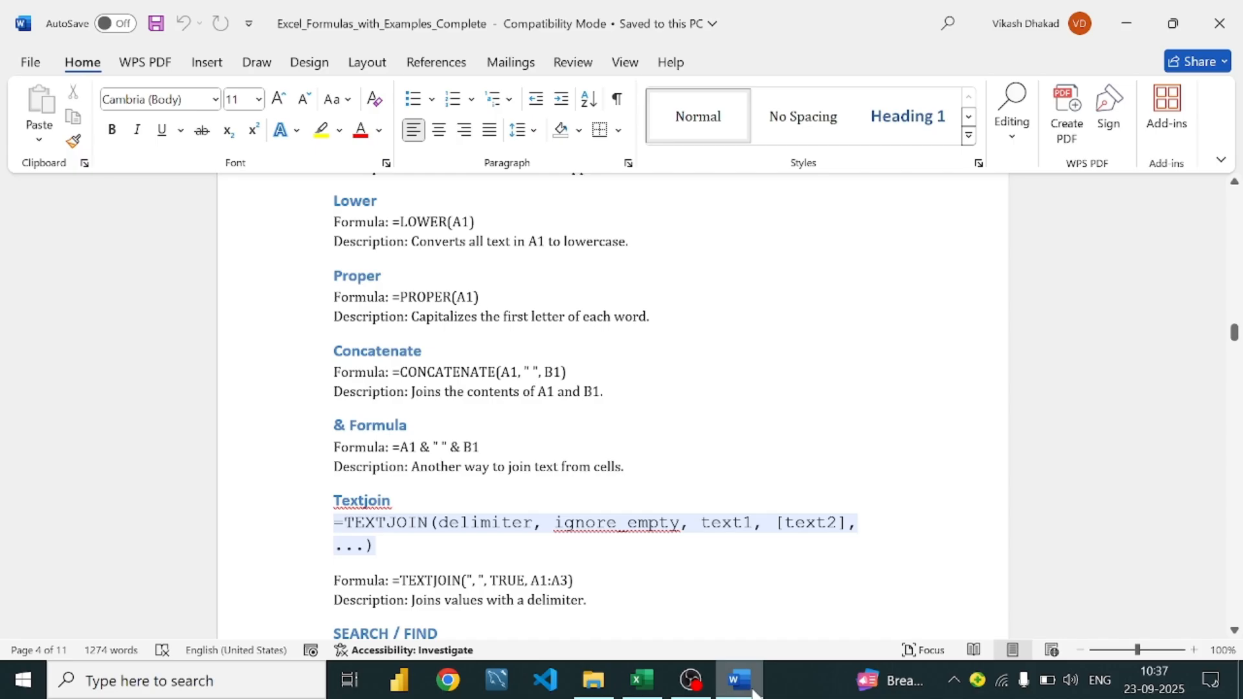
{"action": "left_click", "coordinate": [642, 680]}
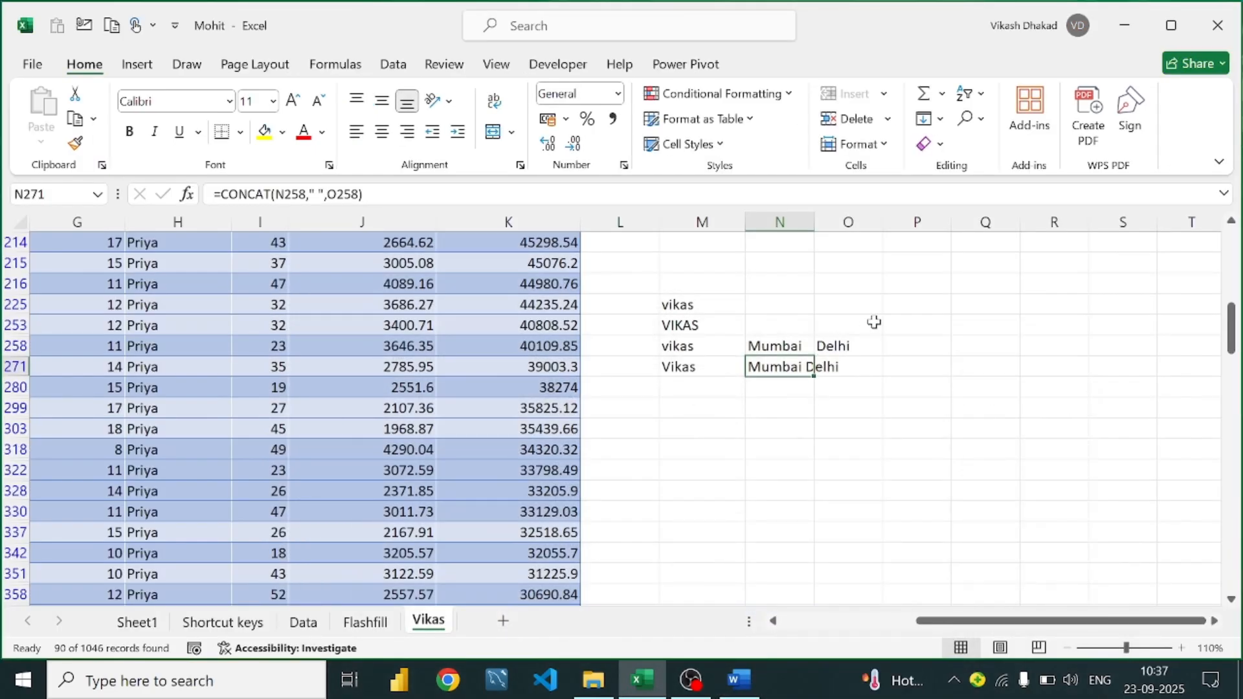
Enter =CONCATENATE(N258,O258) in P258
{"action": "left_click", "coordinate": [938, 351]}
{"action": "type", "text": "=con"}
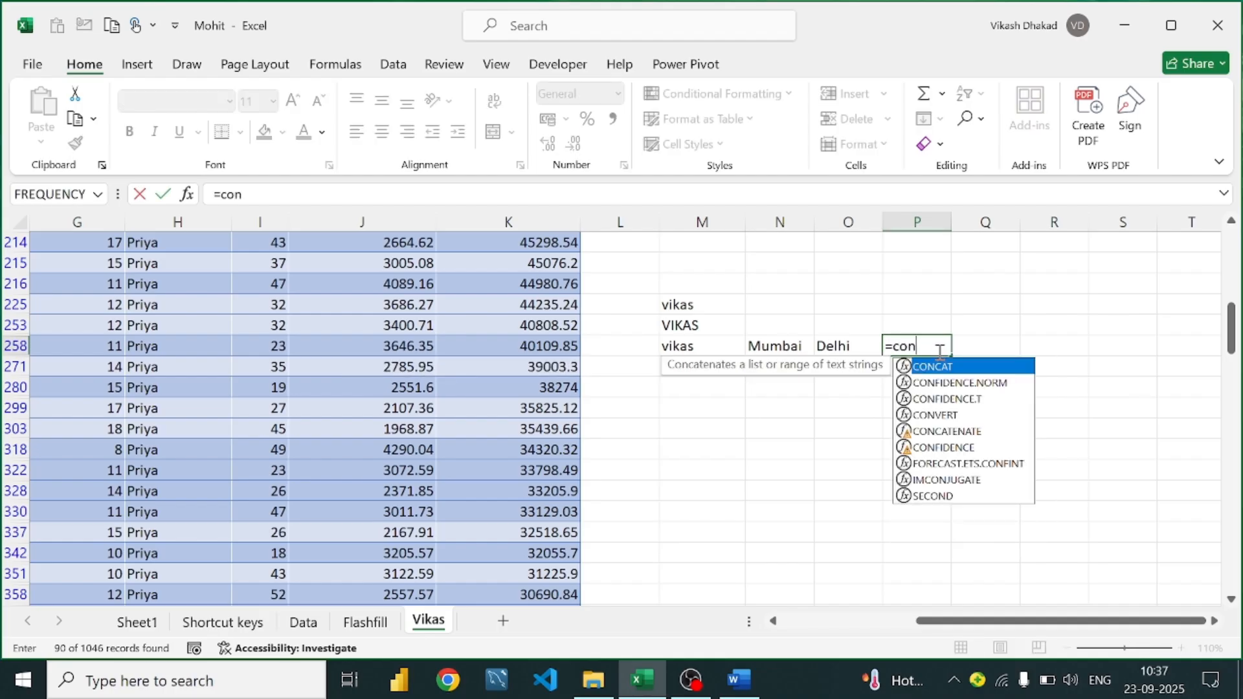
{"action": "type", "text": "cat"}
{"action": "key", "text": "Down"}
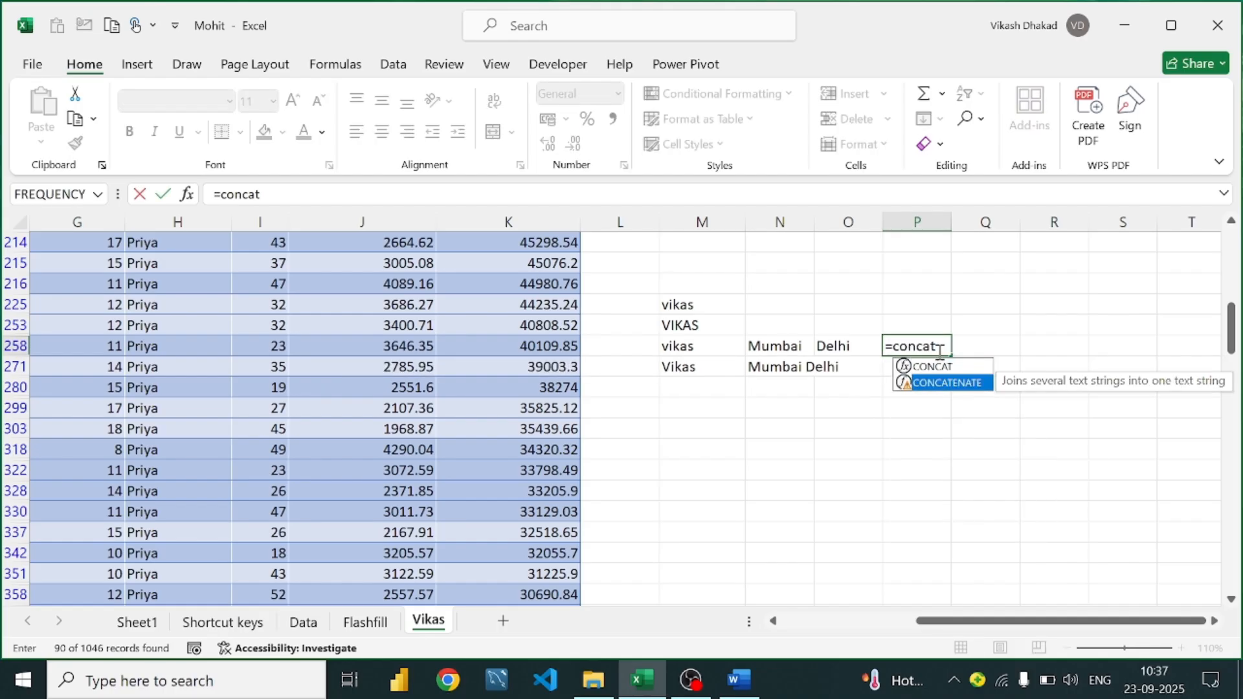
{"action": "key", "text": "Tab"}
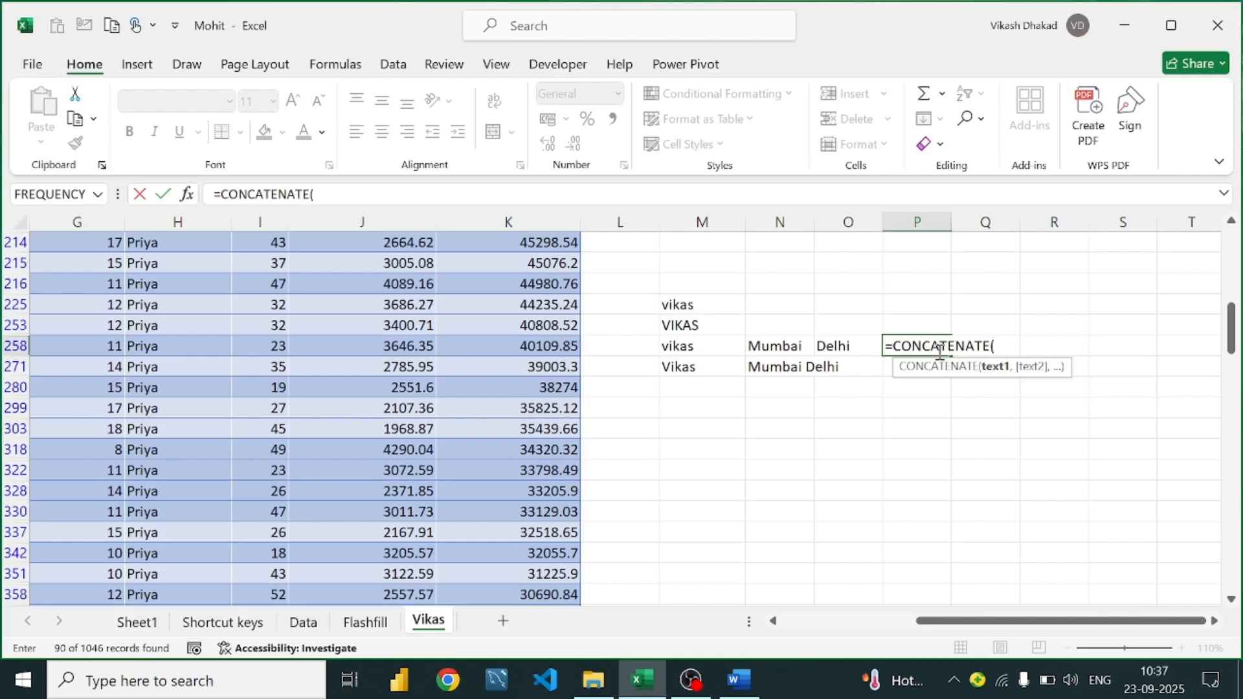
{"action": "left_click", "coordinate": [780, 344]}
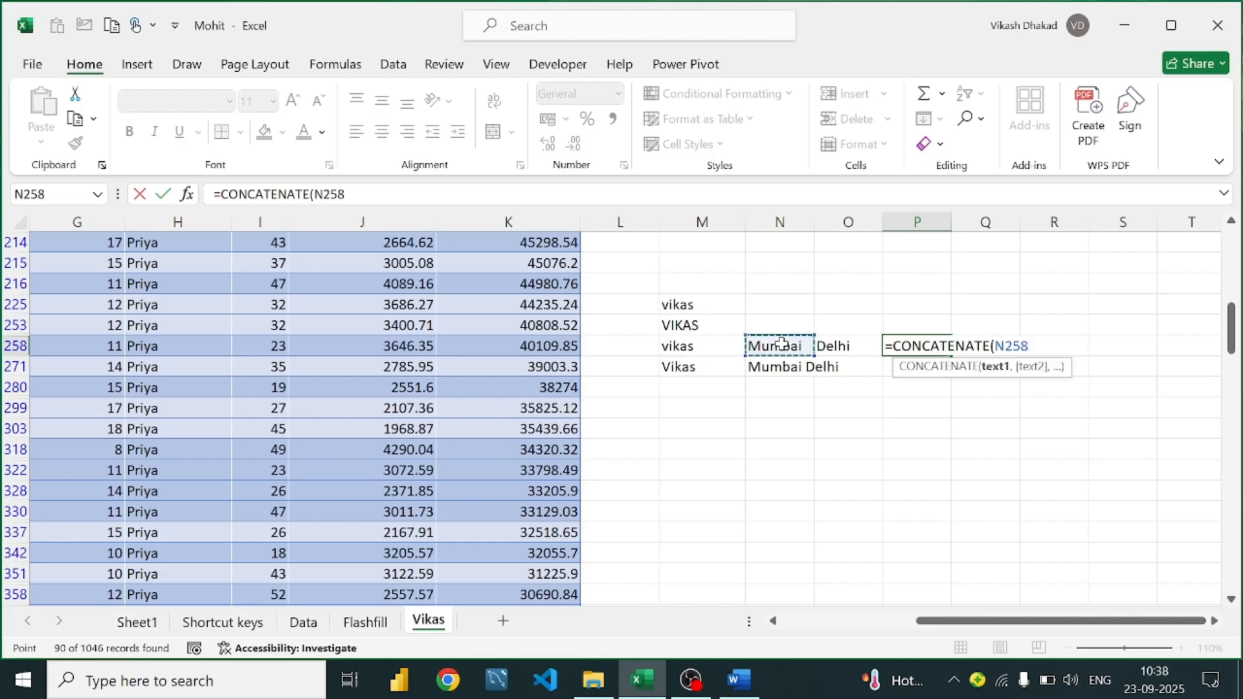
{"action": "type", "text": ","}
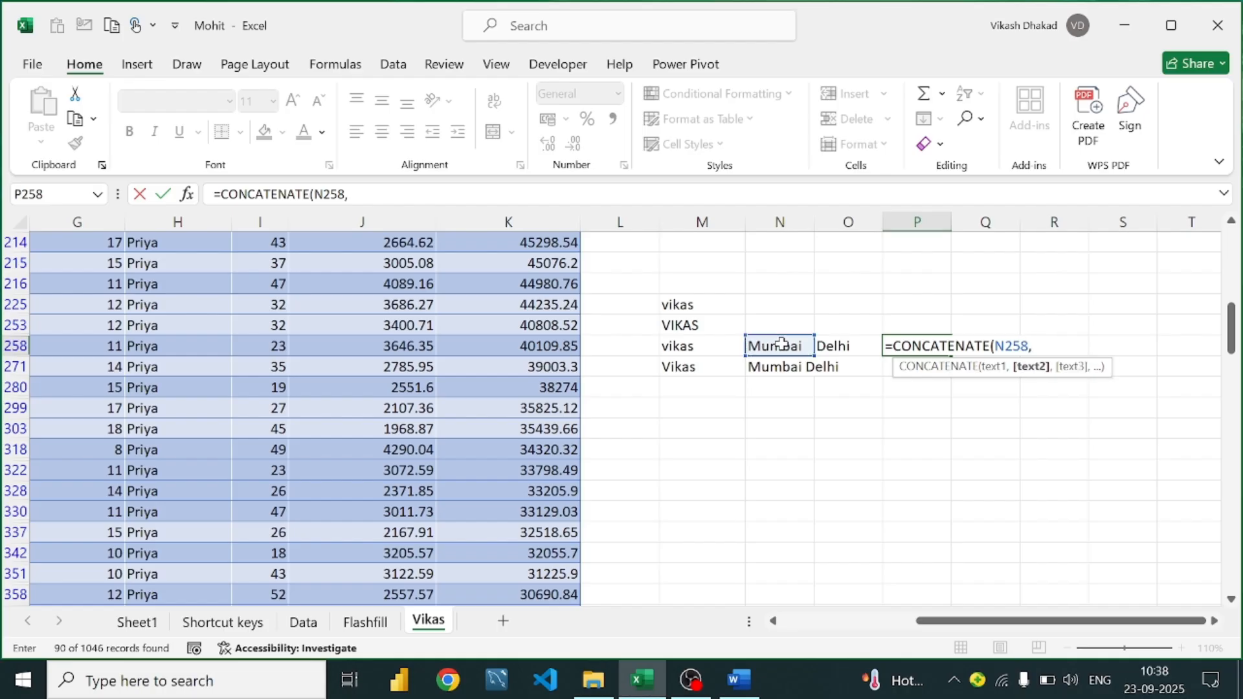
{"action": "left_click", "coordinate": [853, 350]}
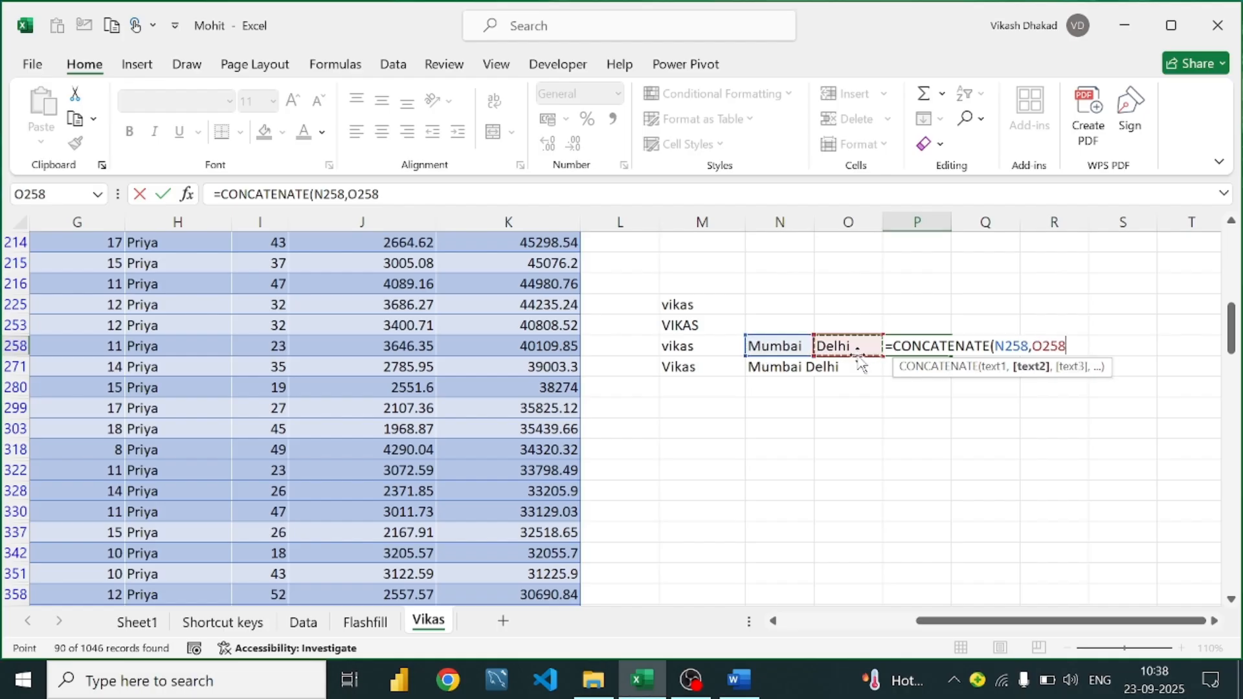
{"action": "type", "text": ")"}
{"action": "key", "text": "Return"}
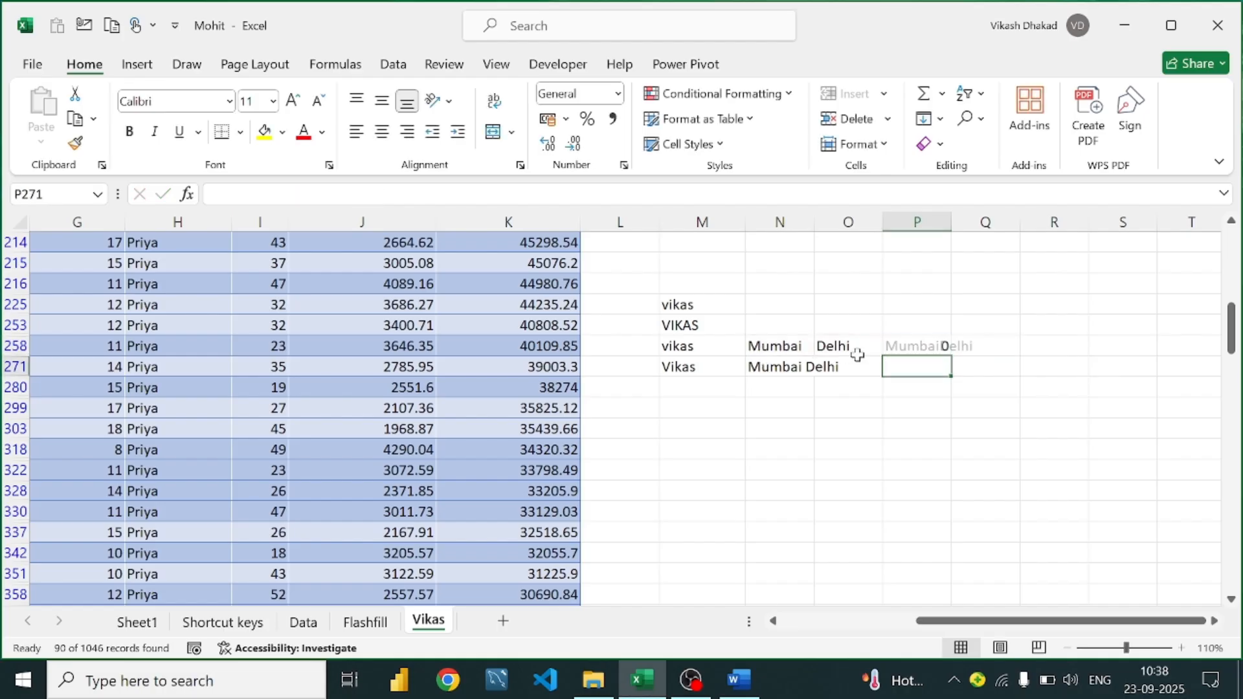
Add a " " separator so P258 shows Mumbai Delhi, then bring up the Word guide
{"action": "double_click", "coordinate": [930, 348]}
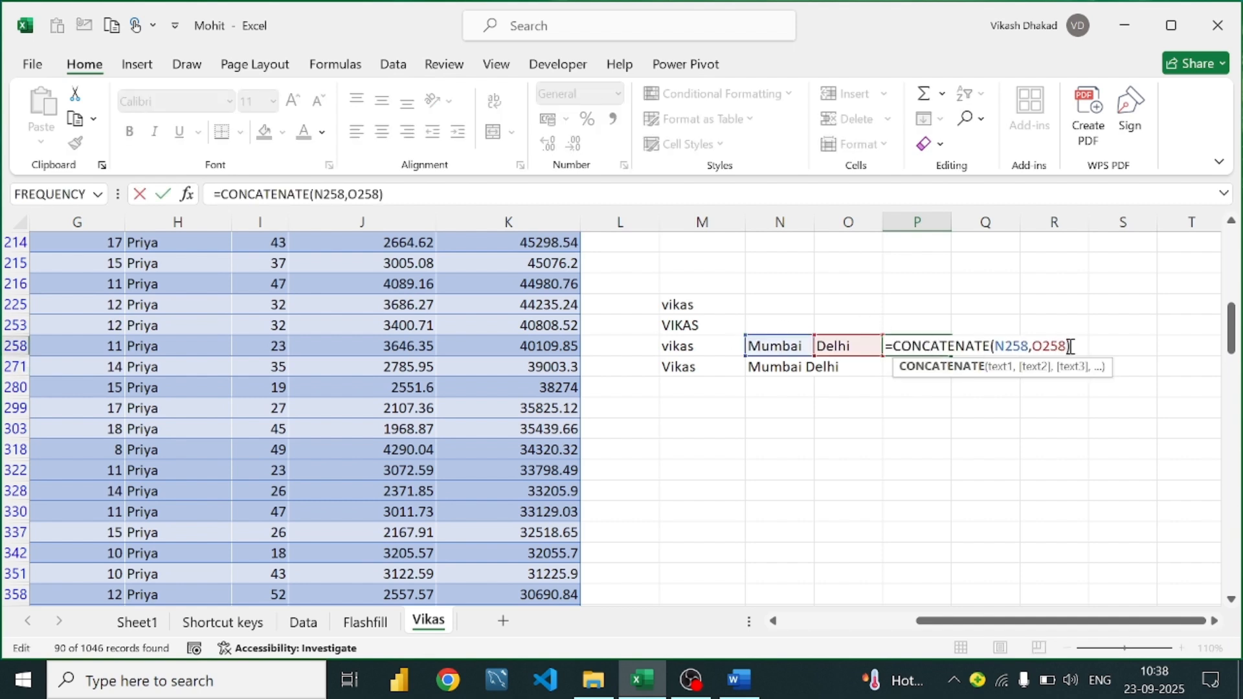
{"action": "left_click", "coordinate": [1030, 345]}
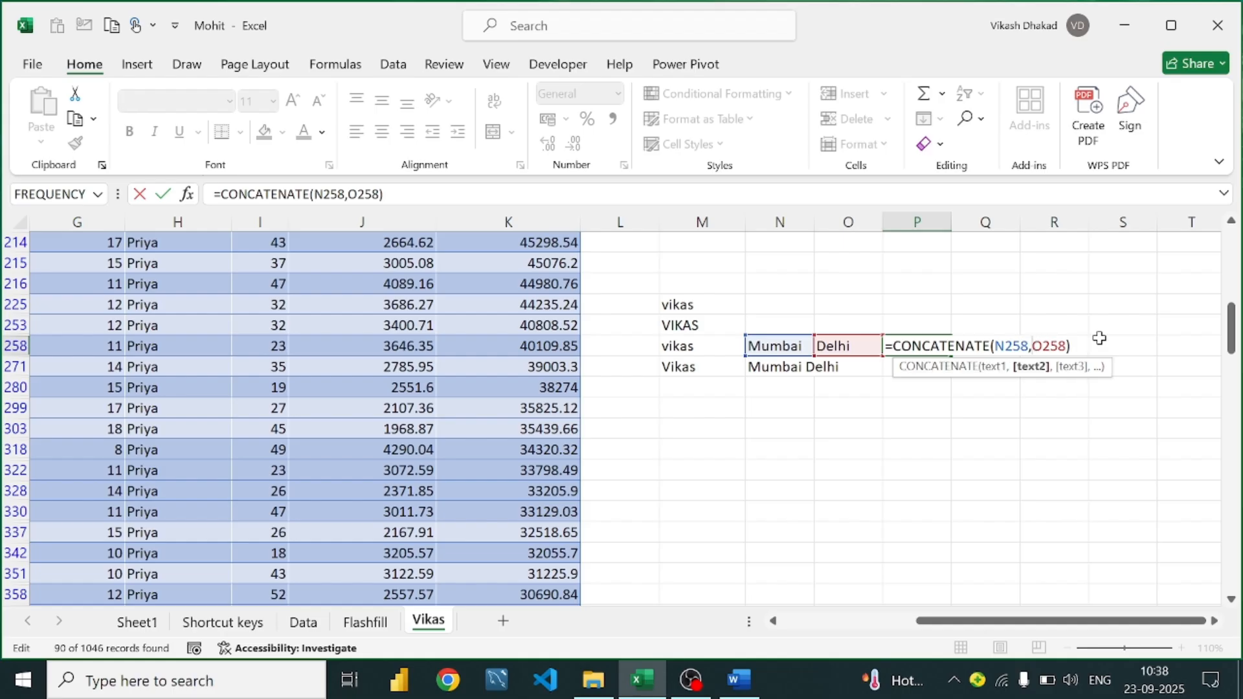
{"action": "type", "text": "\""}
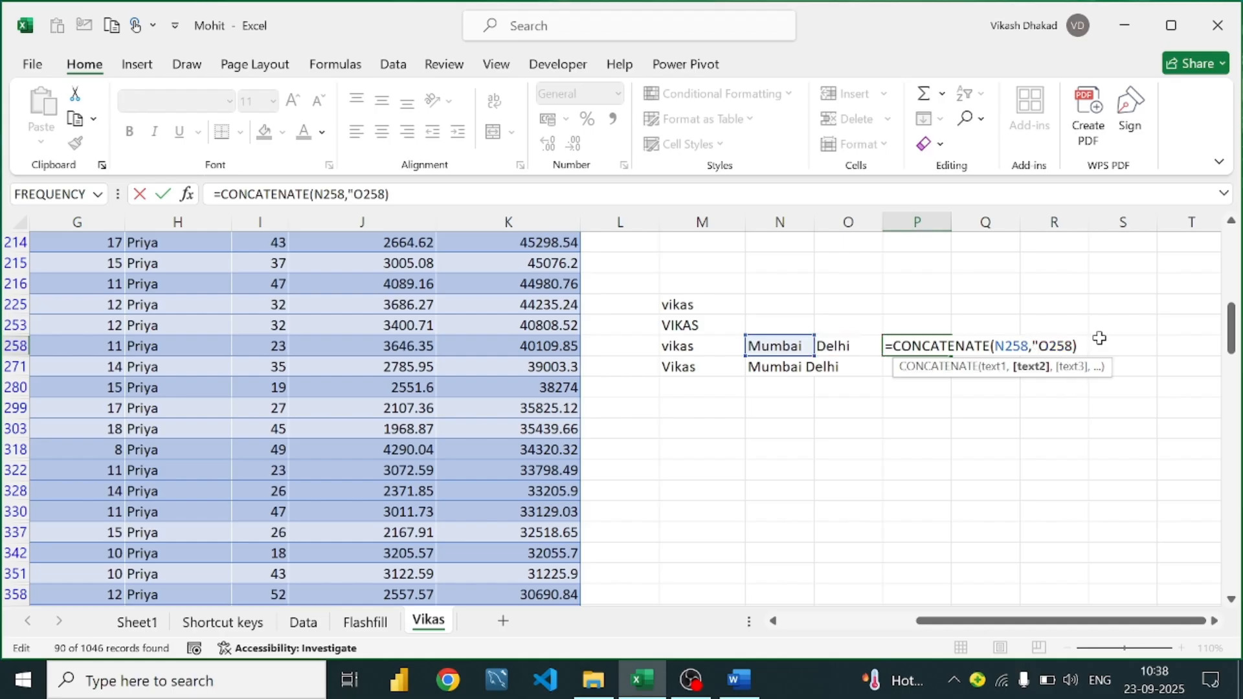
{"action": "type", "text": "\""}
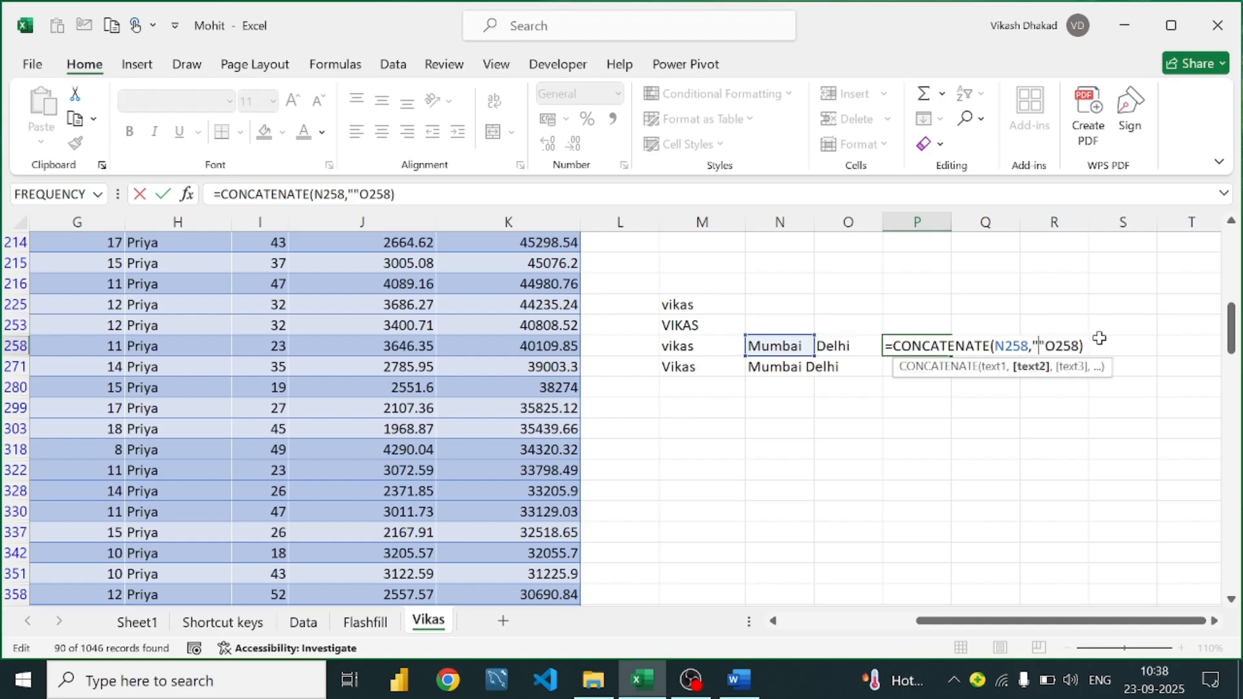
{"action": "type", "text": " ,"}
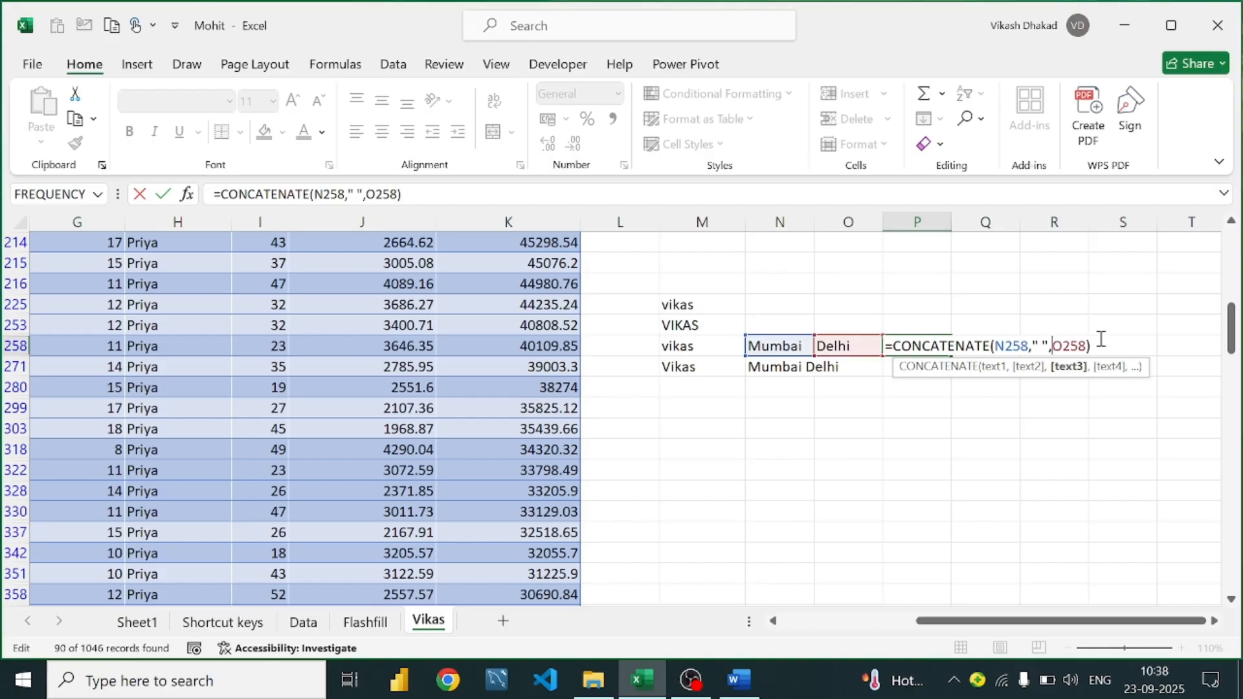
{"action": "key", "text": "Return"}
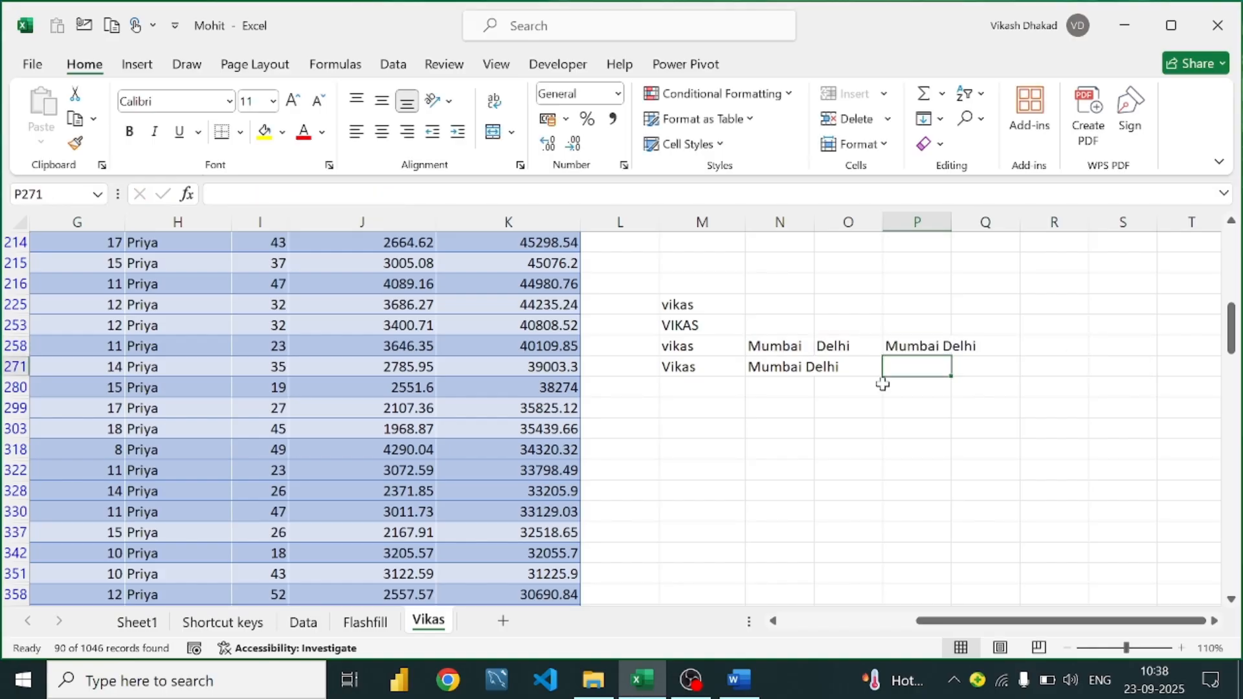
{"action": "left_click", "coordinate": [920, 345]}
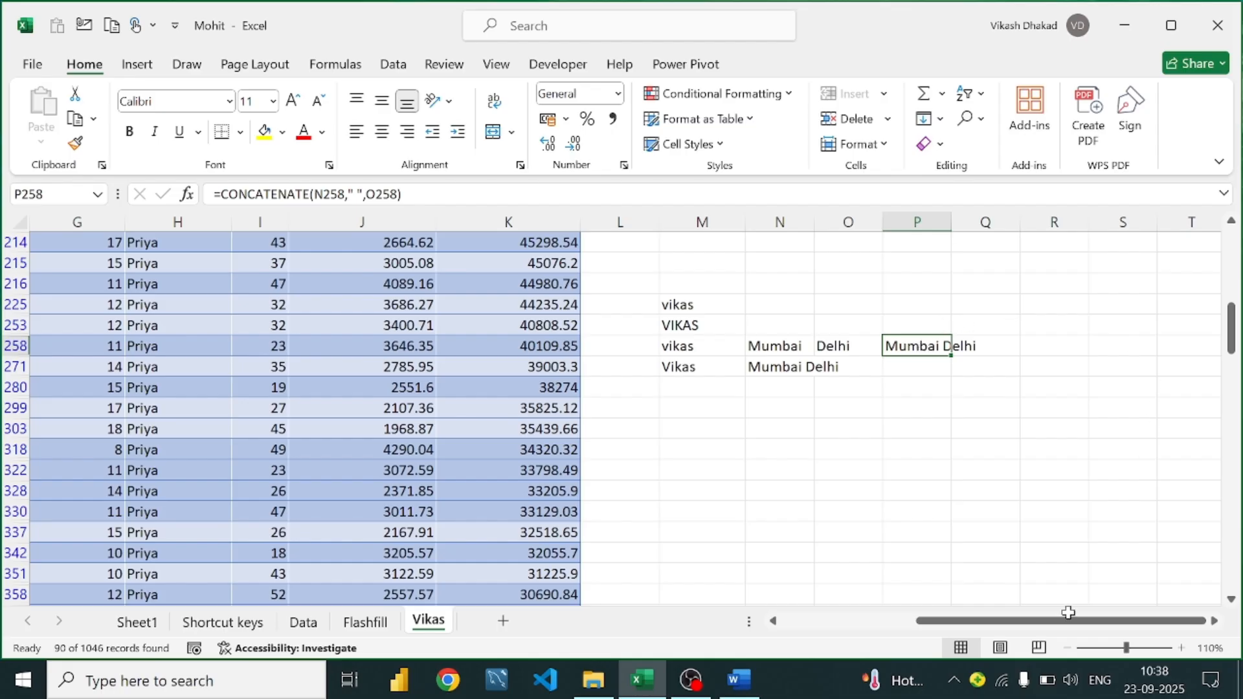
{"action": "left_click", "coordinate": [760, 677]}
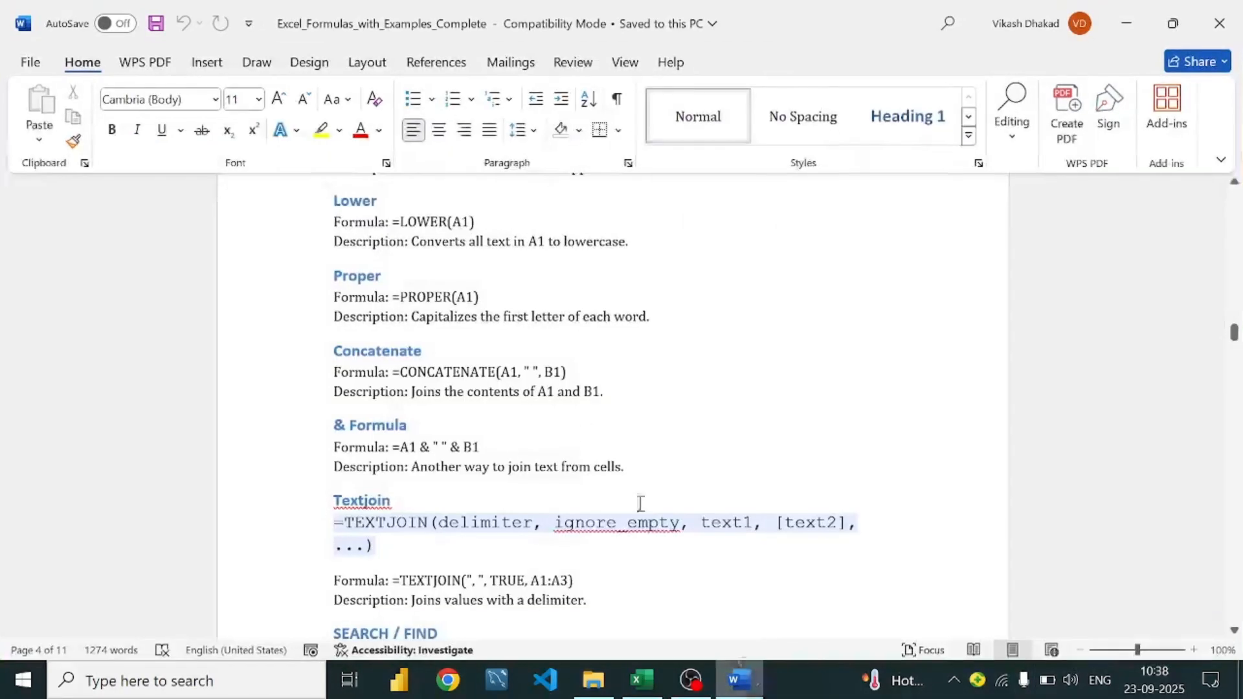
Read the & Formula example =A1 & " " & B1 in the Word guide, then minimise Word
{"action": "scroll", "coordinate": [477, 391], "scroll_direction": "down", "scroll_amount": 3}
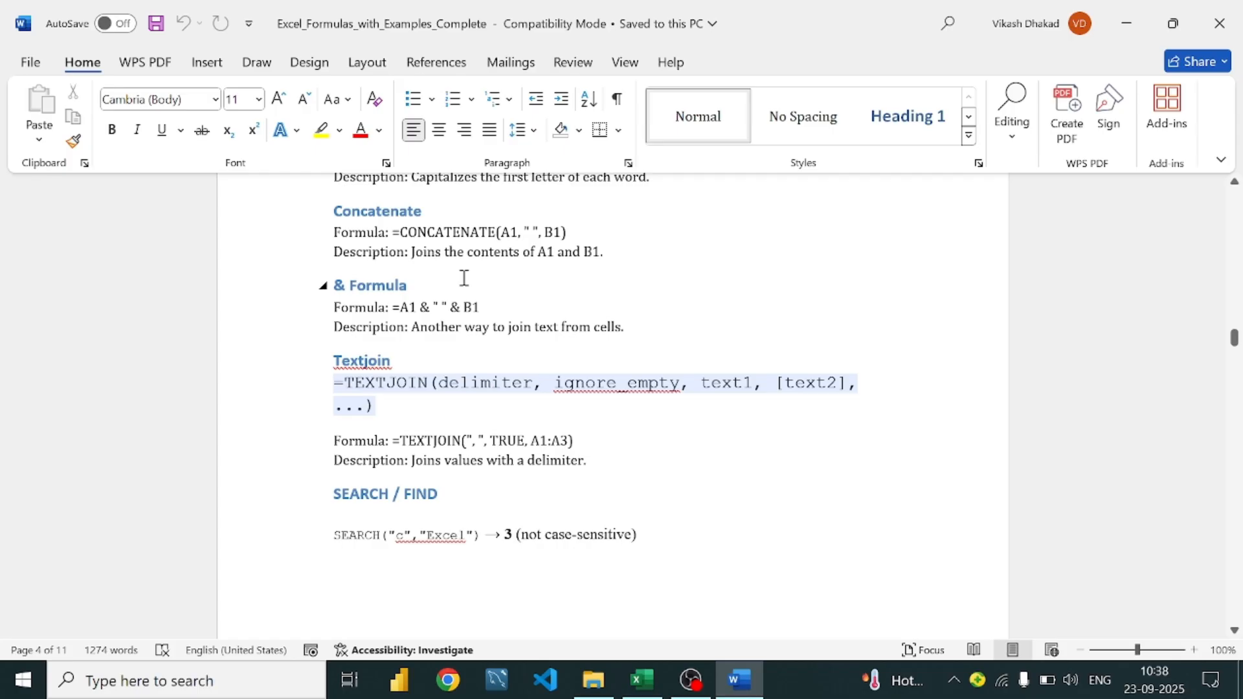
{"action": "left_click", "coordinate": [430, 306]}
{"action": "left_click", "coordinate": [467, 306]}
{"action": "left_click", "coordinate": [745, 691]}
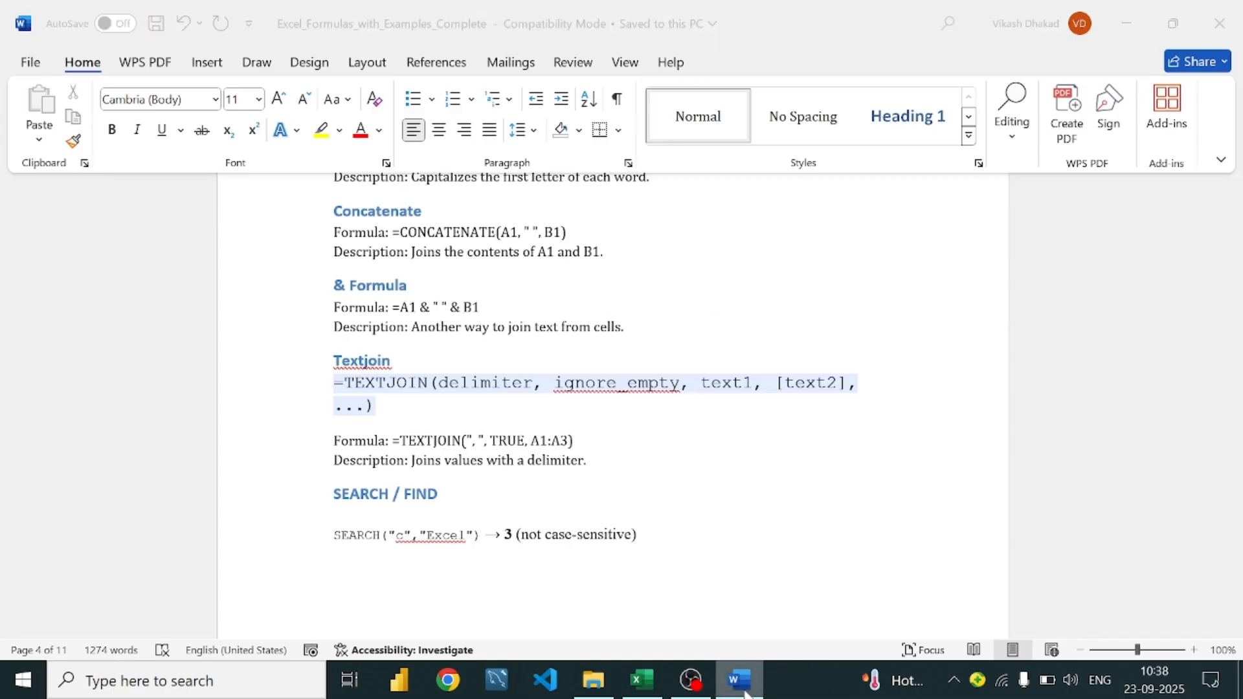
Begin an & formula in P280 joining N258 with a space, removing a stray reference
{"action": "left_click", "coordinate": [907, 391]}
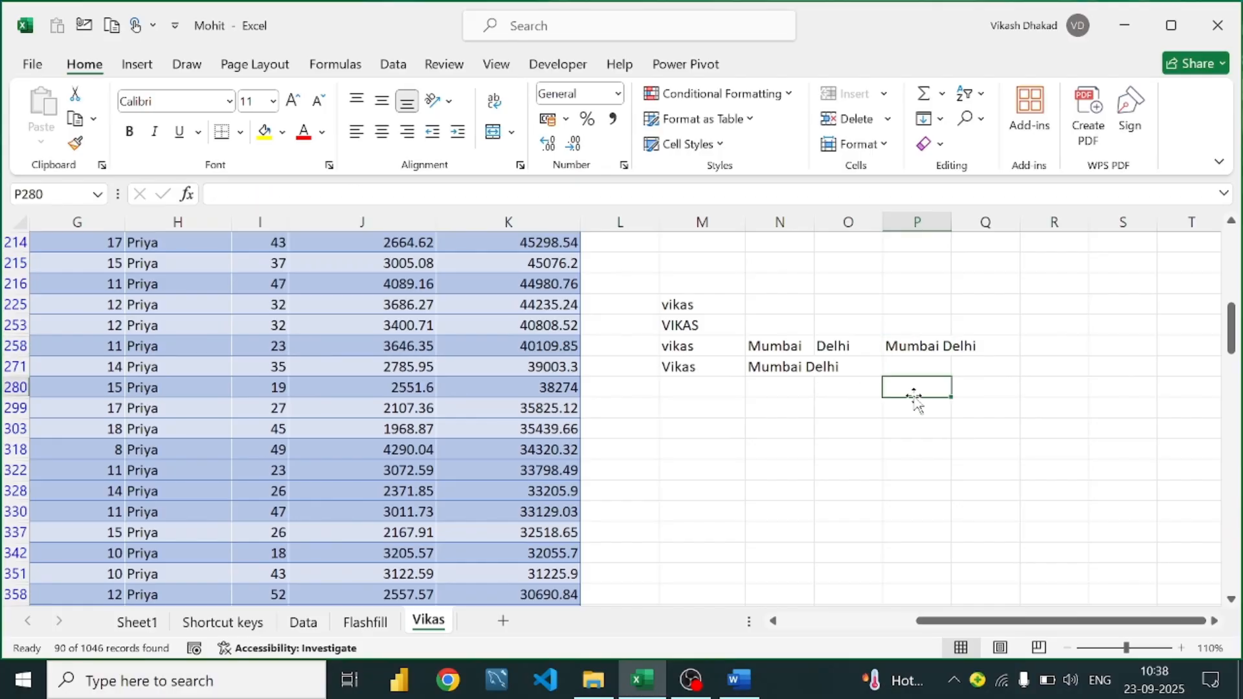
{"action": "type", "text": "="}
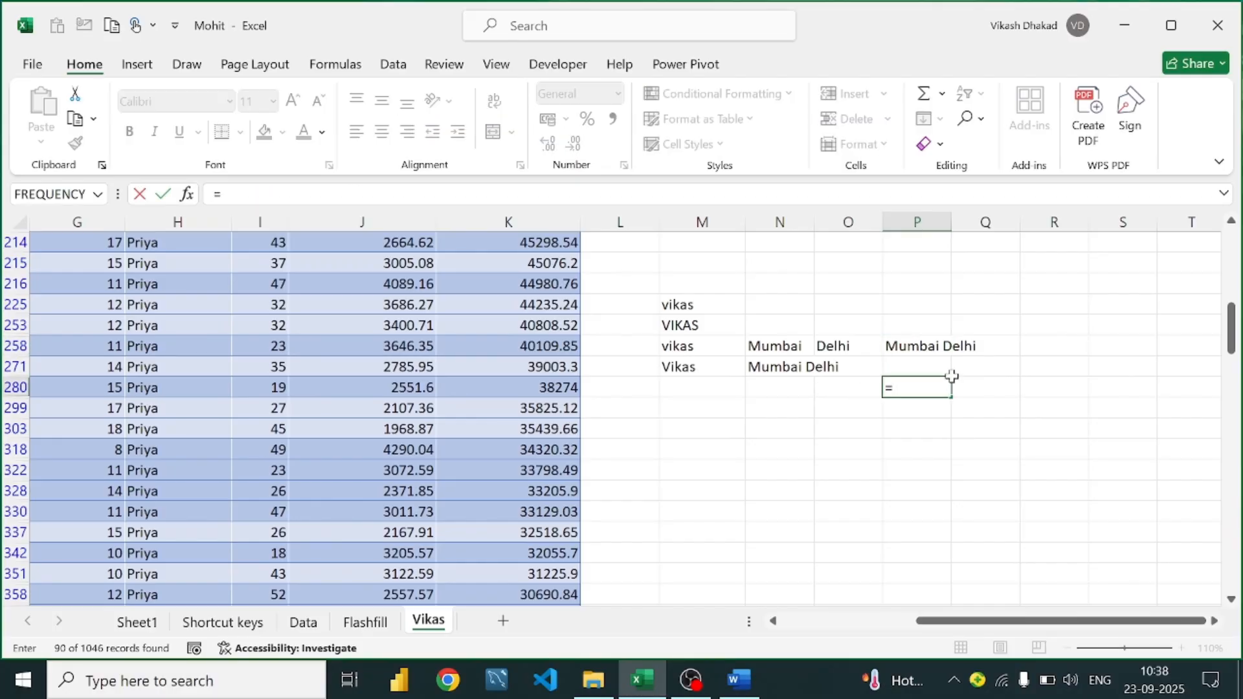
{"action": "left_click", "coordinate": [793, 348]}
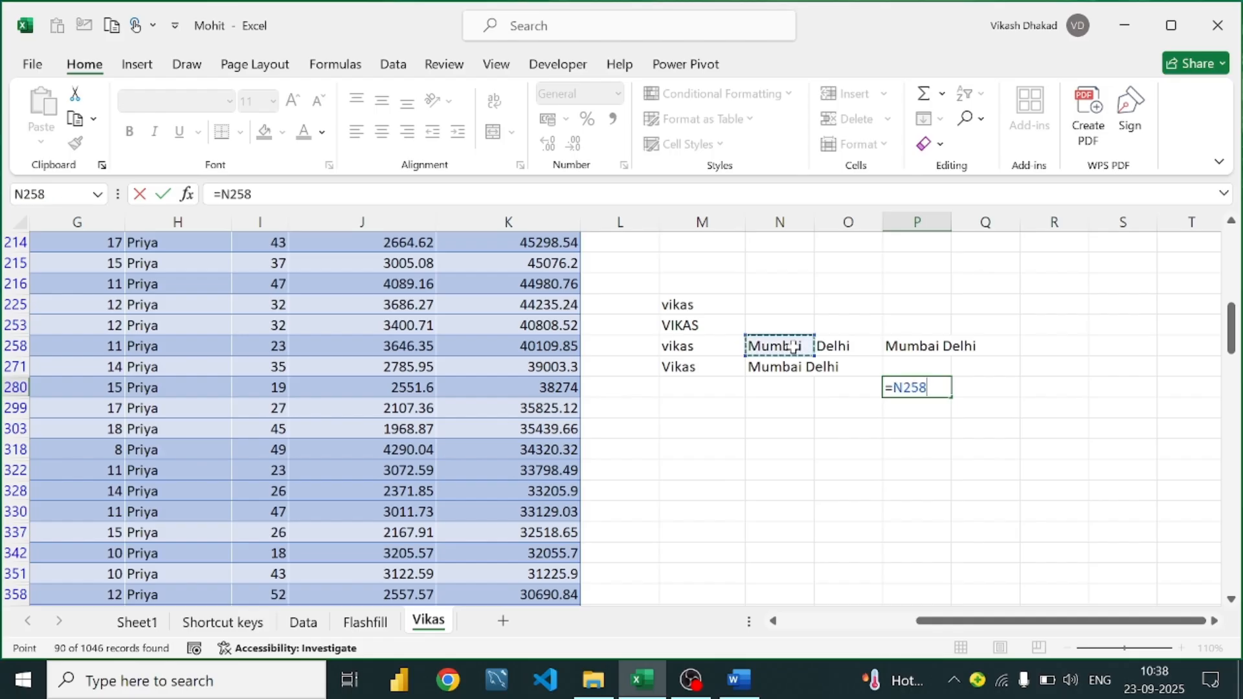
{"action": "type", "text": "&"}
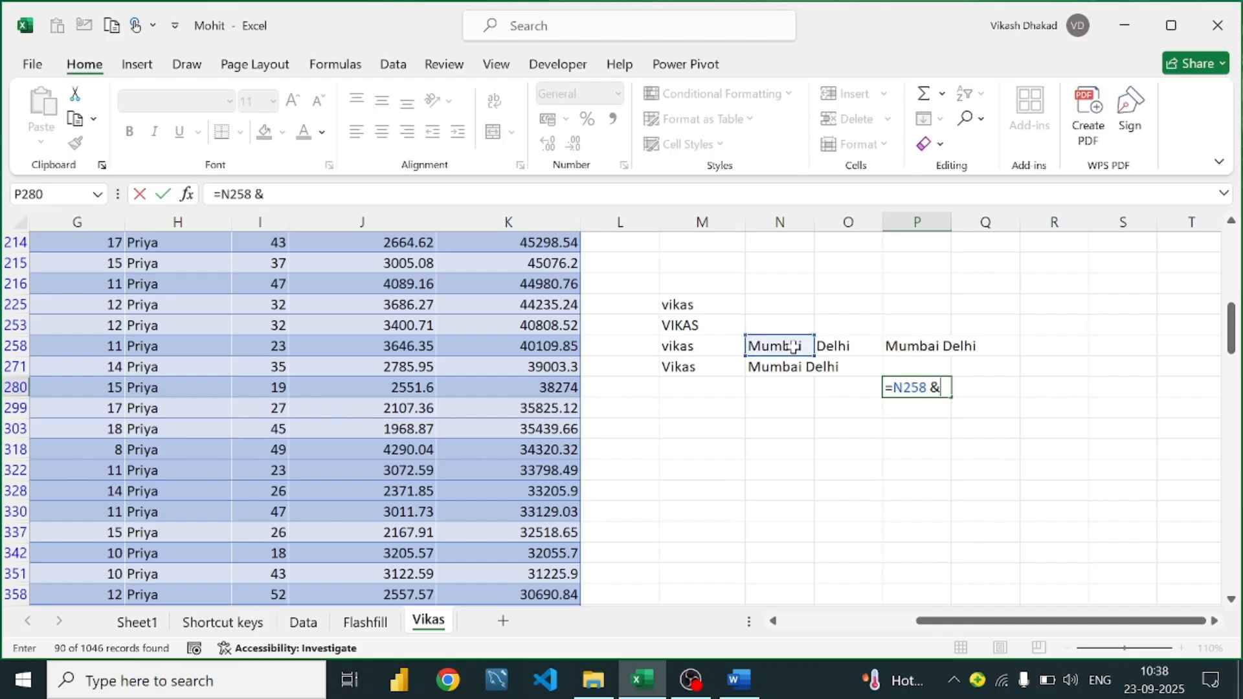
{"action": "type", "text": " \" \","}
{"action": "key", "text": "Left"}
{"action": "key", "text": "Left"}
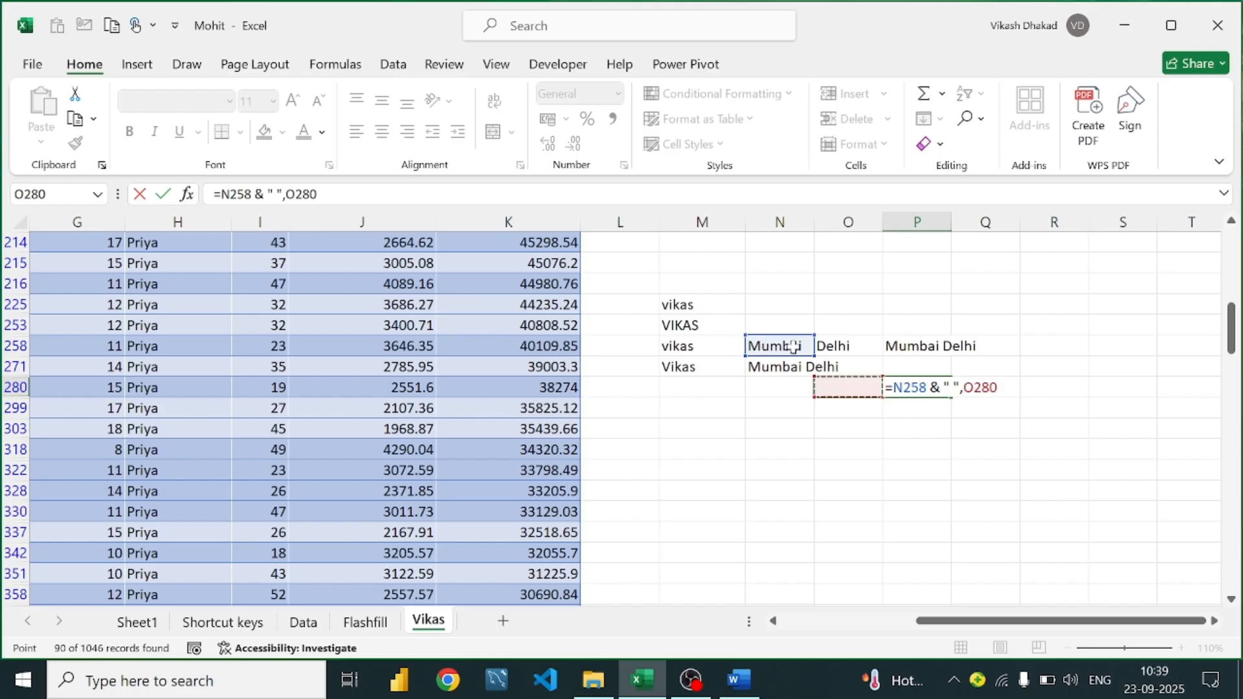
{"action": "key", "text": "BackSpace"}
{"action": "key", "text": "BackSpace"}
{"action": "key", "text": "BackSpace"}
{"action": "key", "text": "BackSpace"}
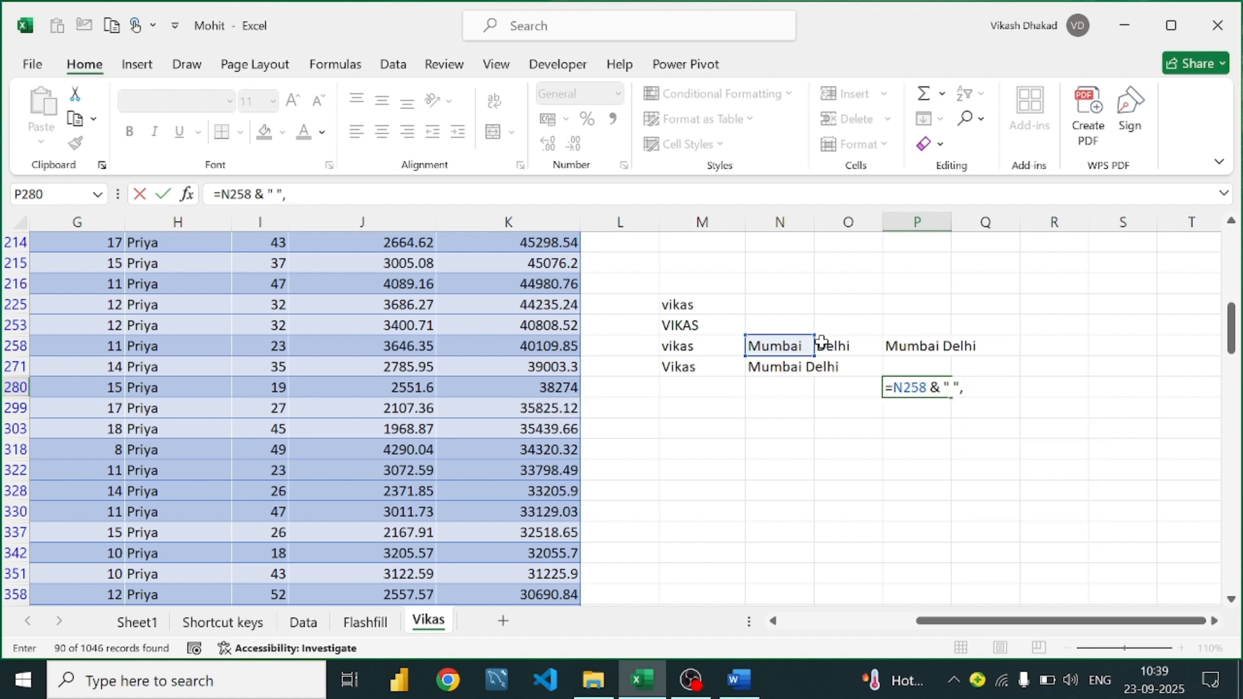
Finish =N258&" "&O258 in P280, accepting Excel's correction, and widen column P
{"action": "left_click", "coordinate": [938, 387]}
{"action": "type", "text": ","}
{"action": "key", "text": "BackSpace"}
{"action": "left_click", "coordinate": [835, 346]}
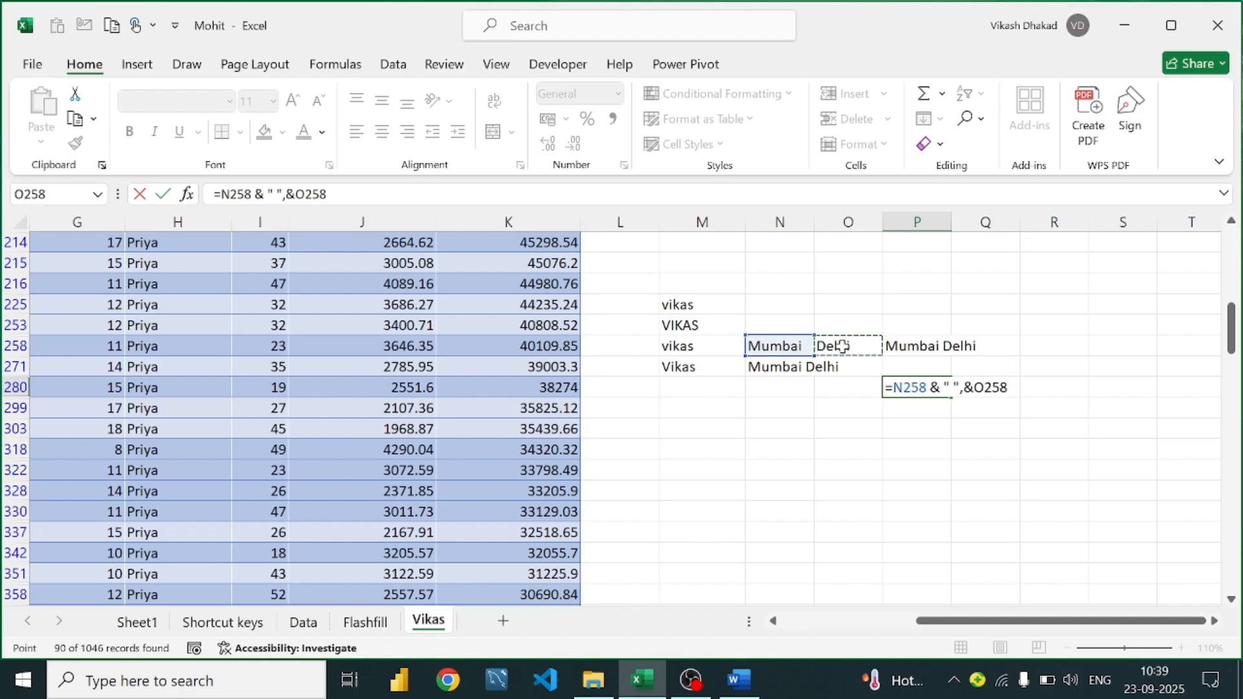
{"action": "key", "text": "Return"}
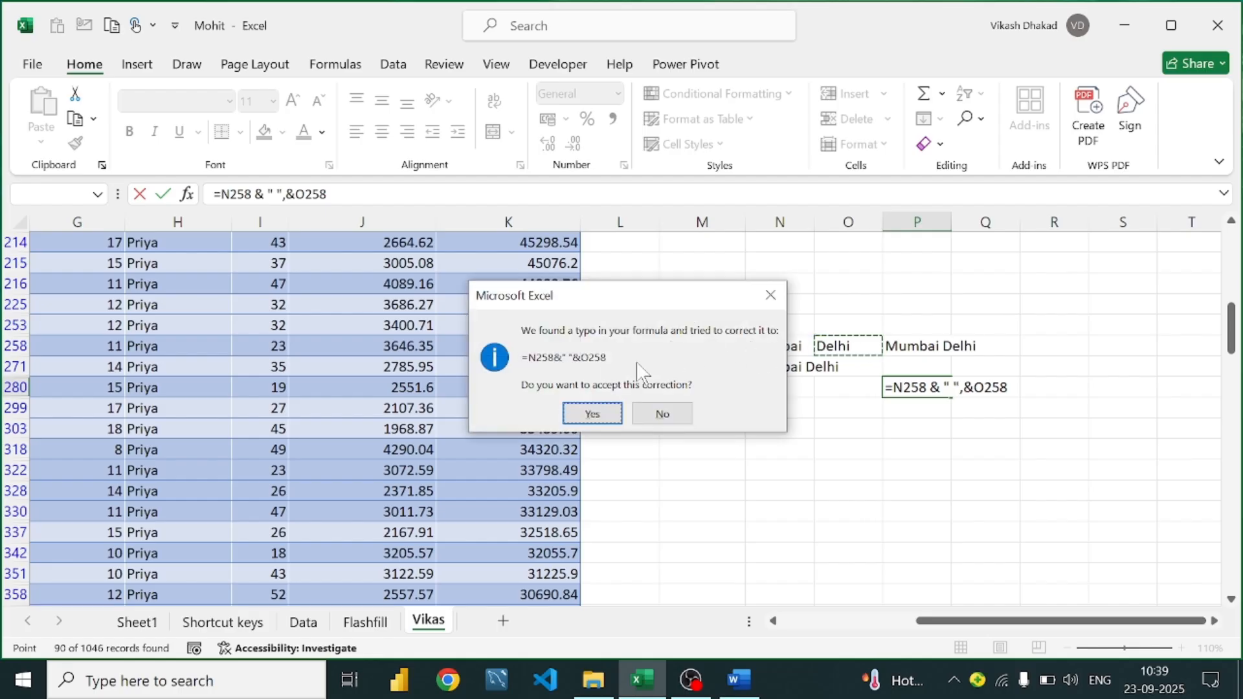
{"action": "left_click", "coordinate": [586, 414]}
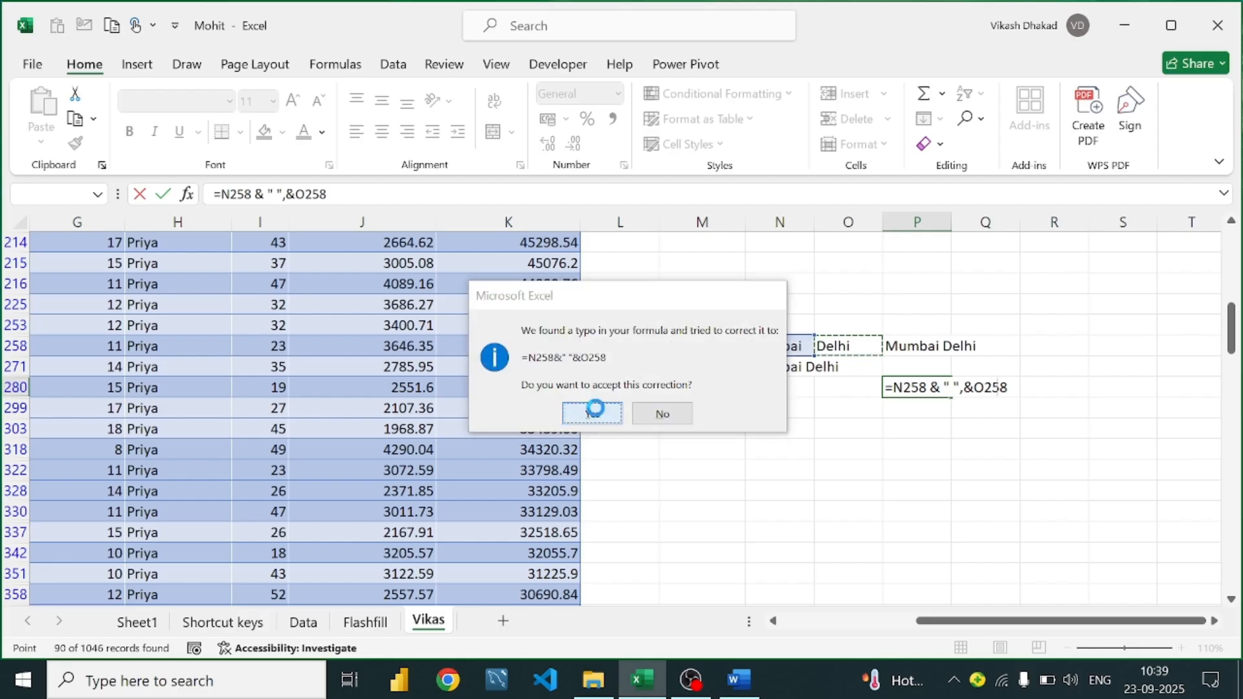
{"action": "left_click", "coordinate": [943, 386]}
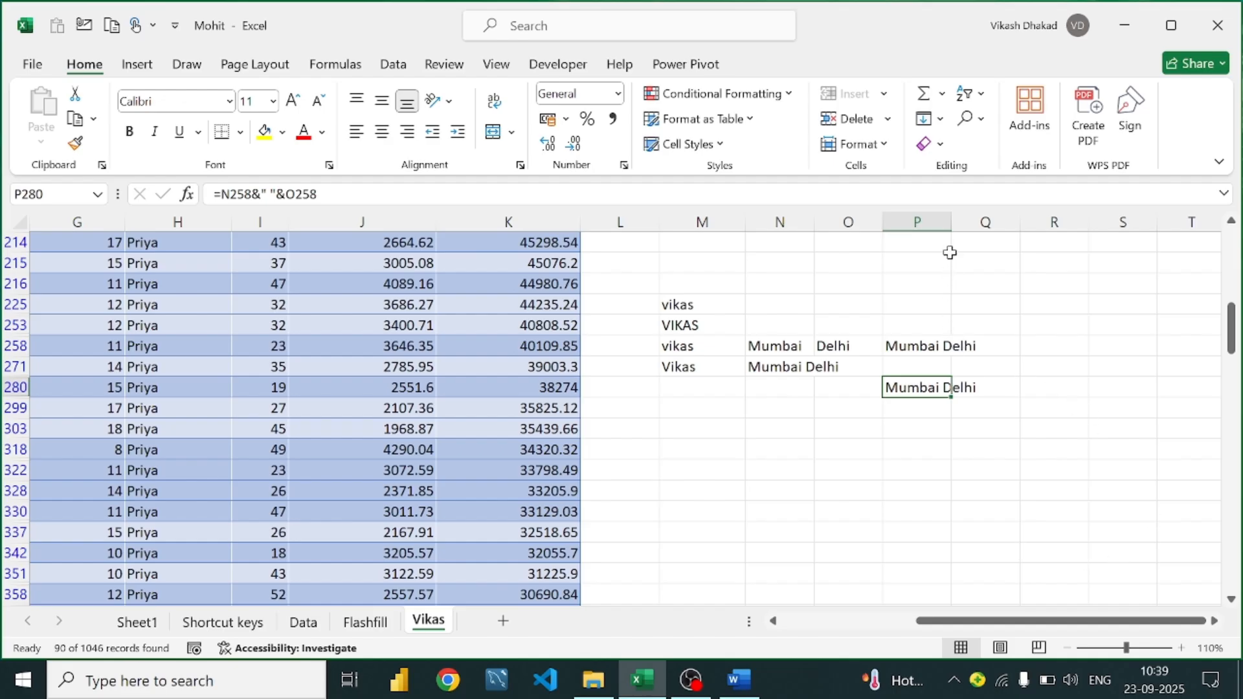
{"action": "left_click_drag", "start_coordinate": [951, 223], "coordinate": [990, 222]}
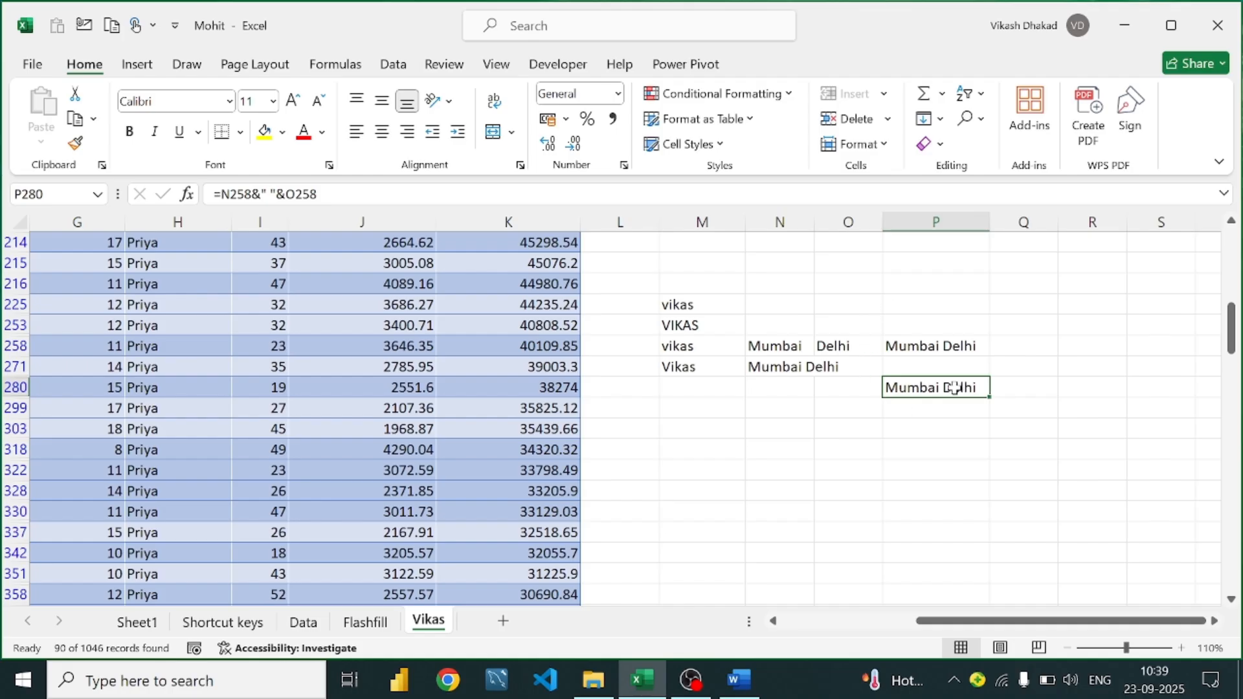
{"action": "left_click", "coordinate": [739, 680]}
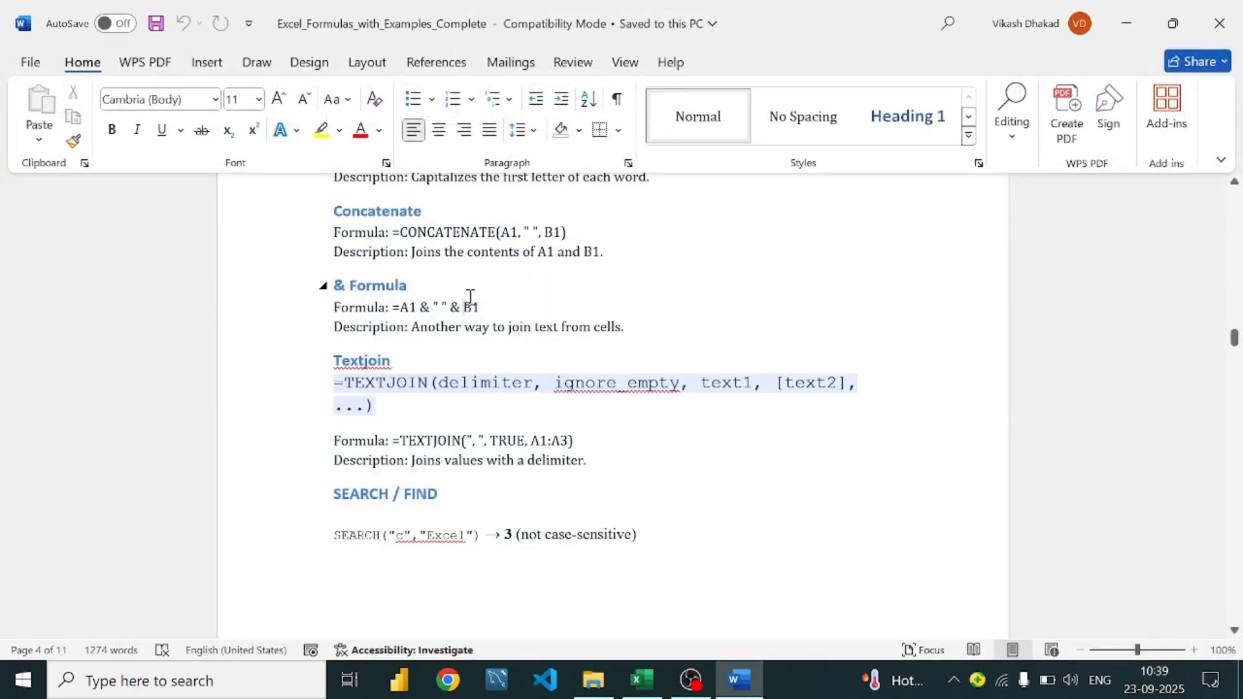
{"action": "left_click", "coordinate": [590, 327]}
{"action": "scroll", "coordinate": [399, 364], "scroll_direction": "down", "scroll_amount": 1}
{"action": "left_click", "coordinate": [518, 322]}
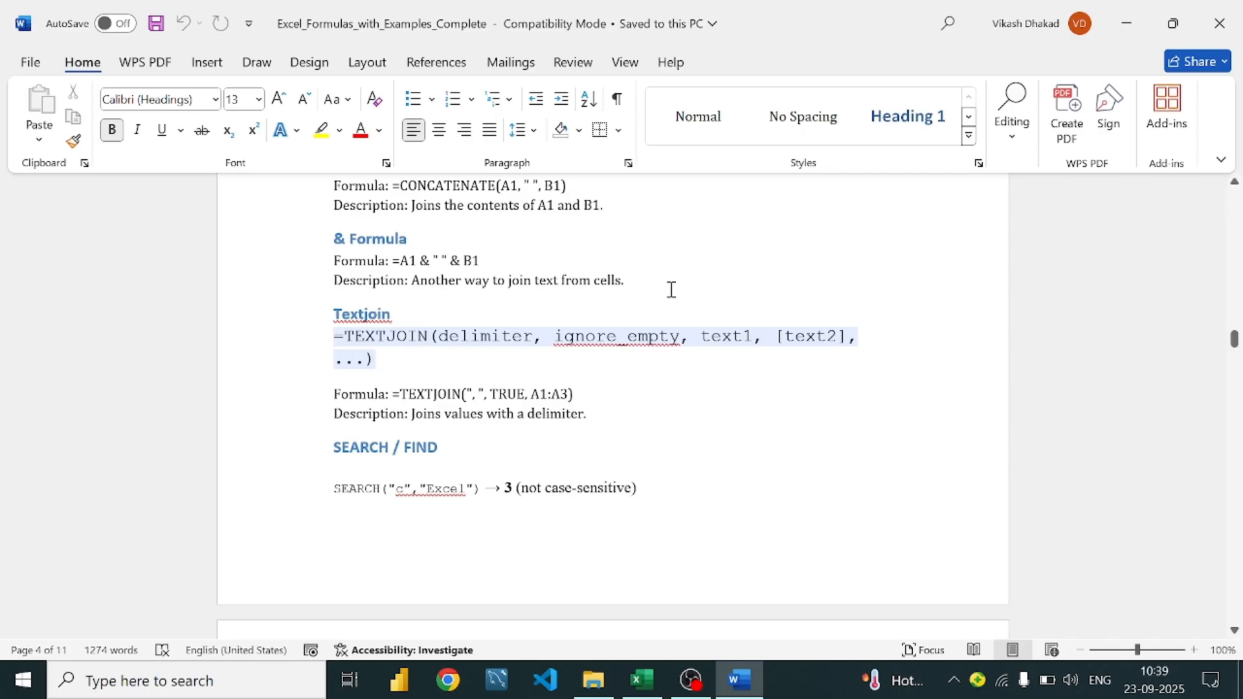
Insert a blank column at O so Mumbai and Delhi are separated
{"action": "left_click", "coordinate": [738, 688]}
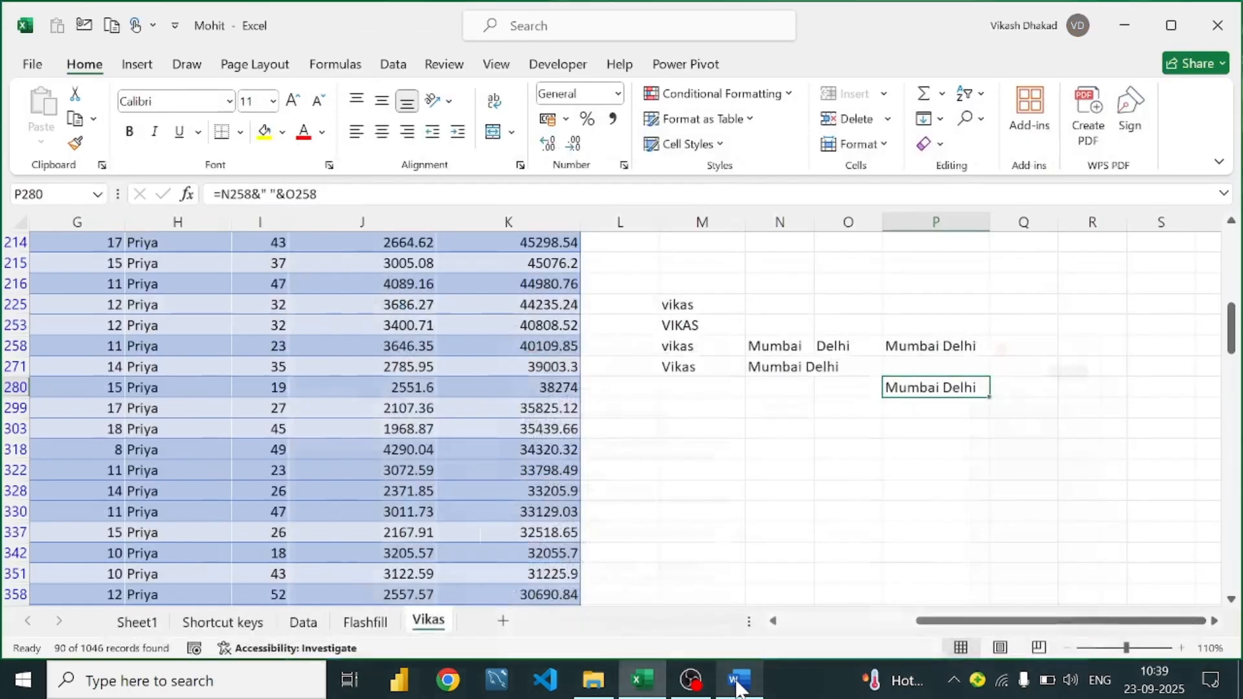
{"action": "left_click", "coordinate": [844, 426]}
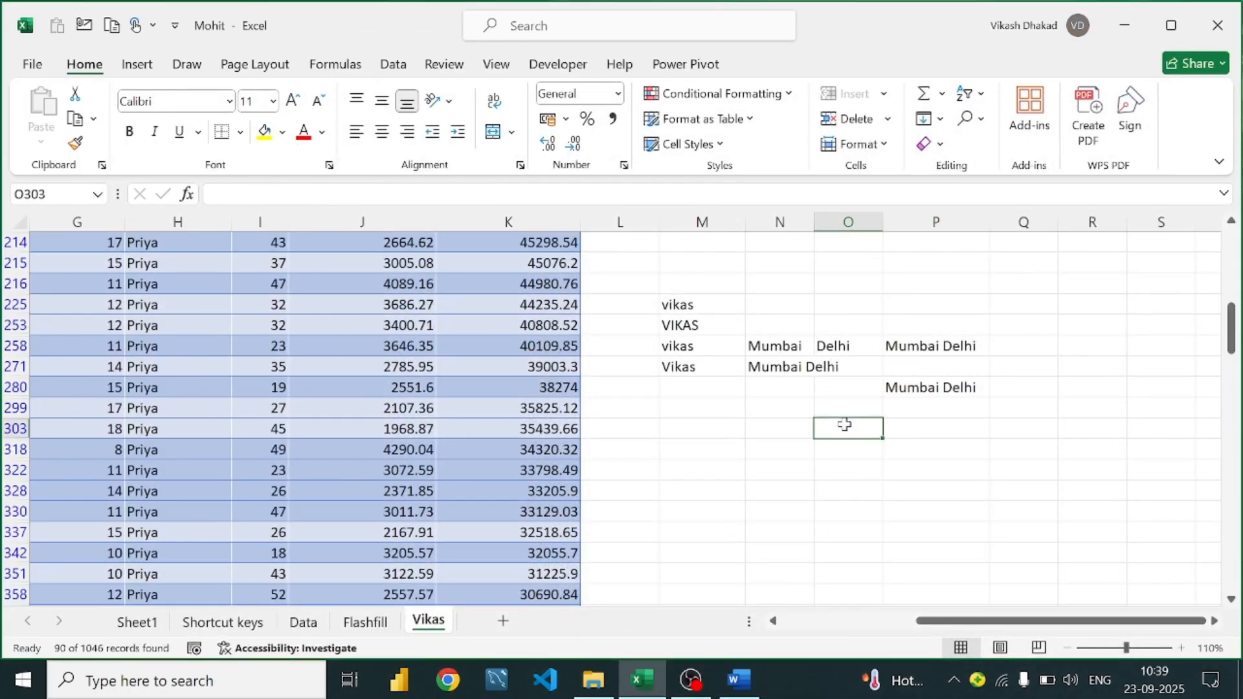
{"action": "left_click_drag", "start_coordinate": [772, 346], "coordinate": [857, 346]}
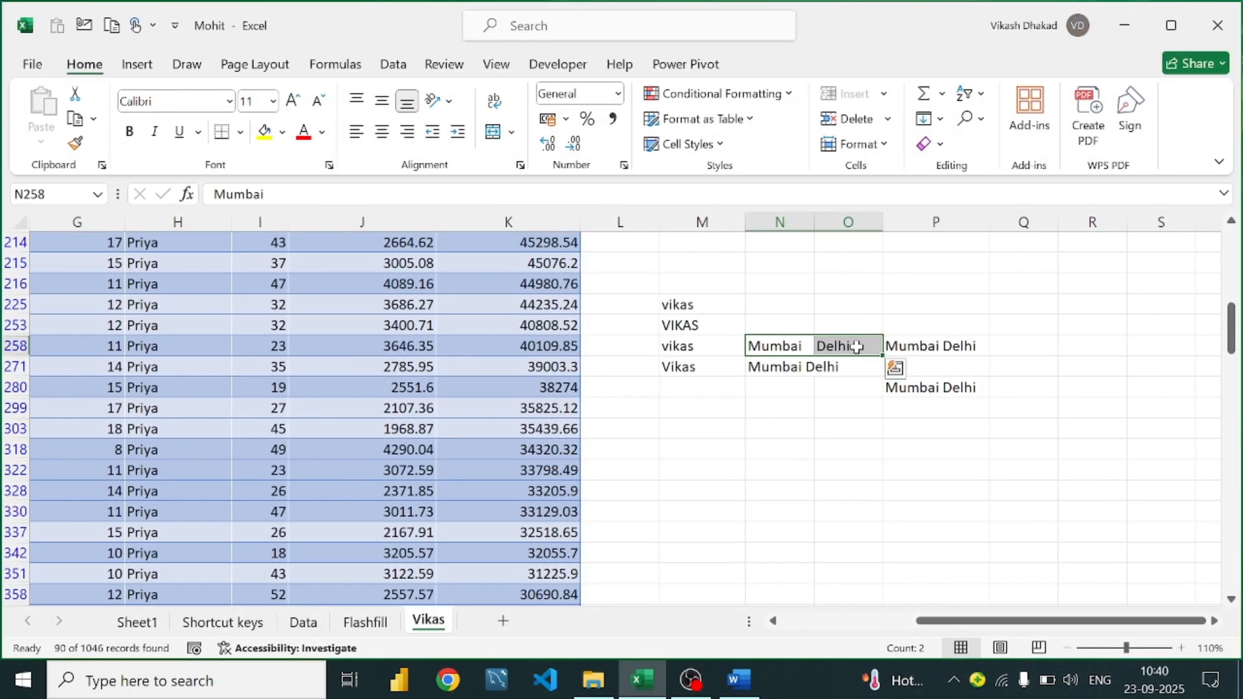
{"action": "left_click", "coordinate": [843, 222]}
{"action": "right_click", "coordinate": [843, 222]}
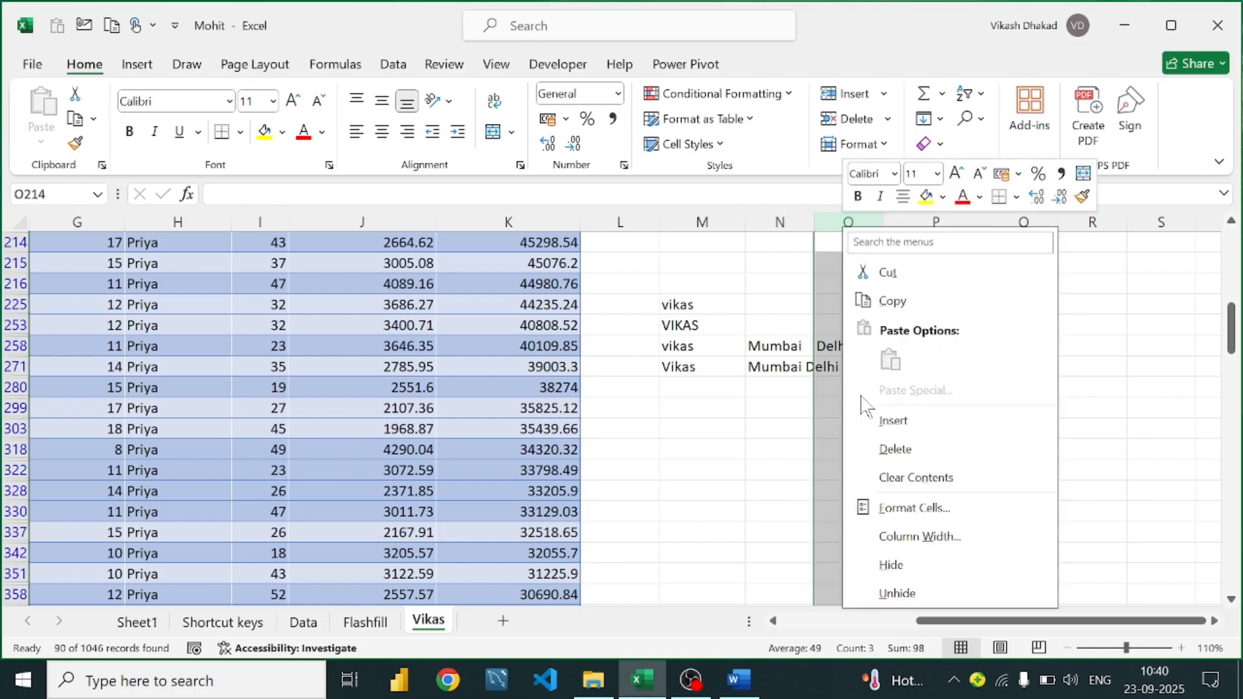
{"action": "left_click", "coordinate": [889, 415]}
{"action": "left_click", "coordinate": [824, 305]}
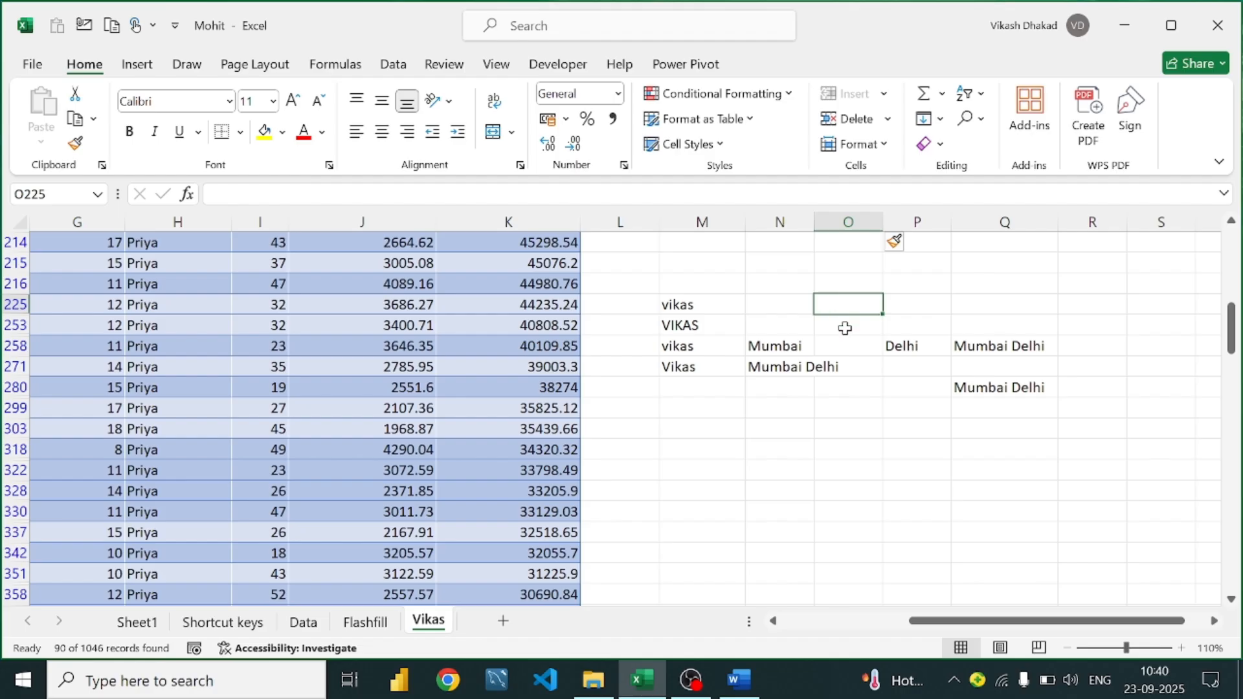
Clear the old joined Mumbai Delhi results in Q258:Q280
{"action": "left_click", "coordinate": [847, 346]}
{"action": "left_click_drag", "start_coordinate": [968, 348], "coordinate": [1037, 385]}
{"action": "key", "text": "Delete"}
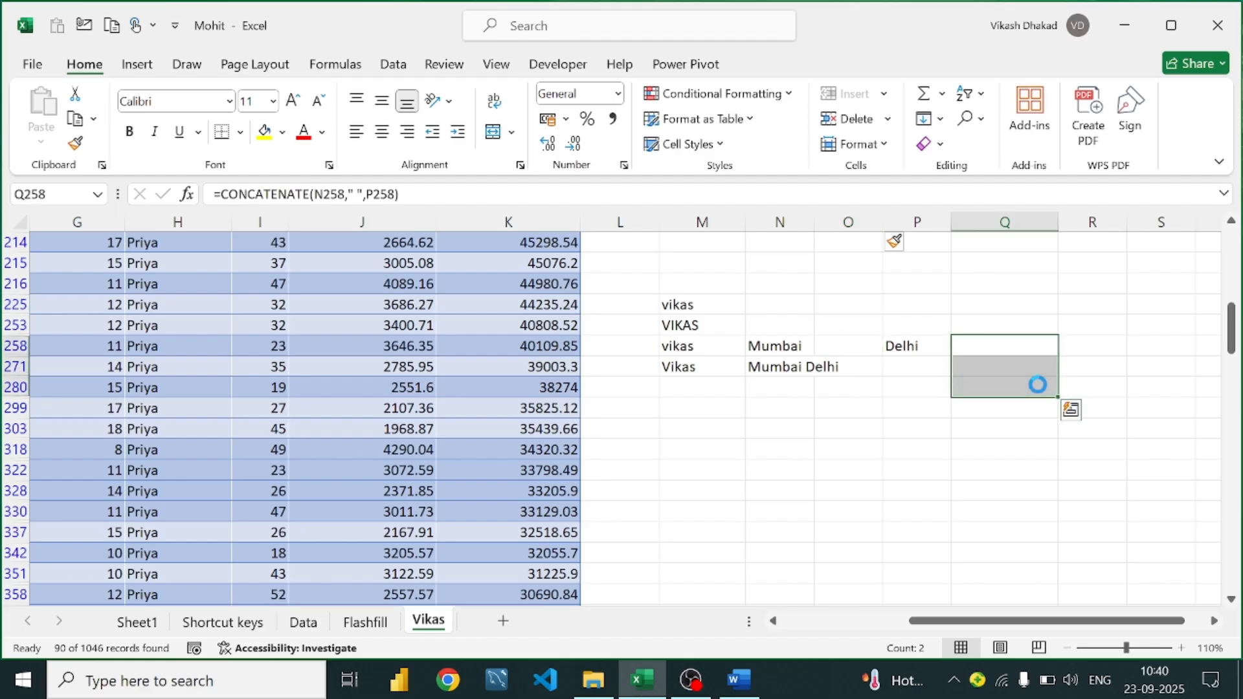
{"action": "left_click", "coordinate": [877, 406]}
{"action": "left_click", "coordinate": [996, 382]}
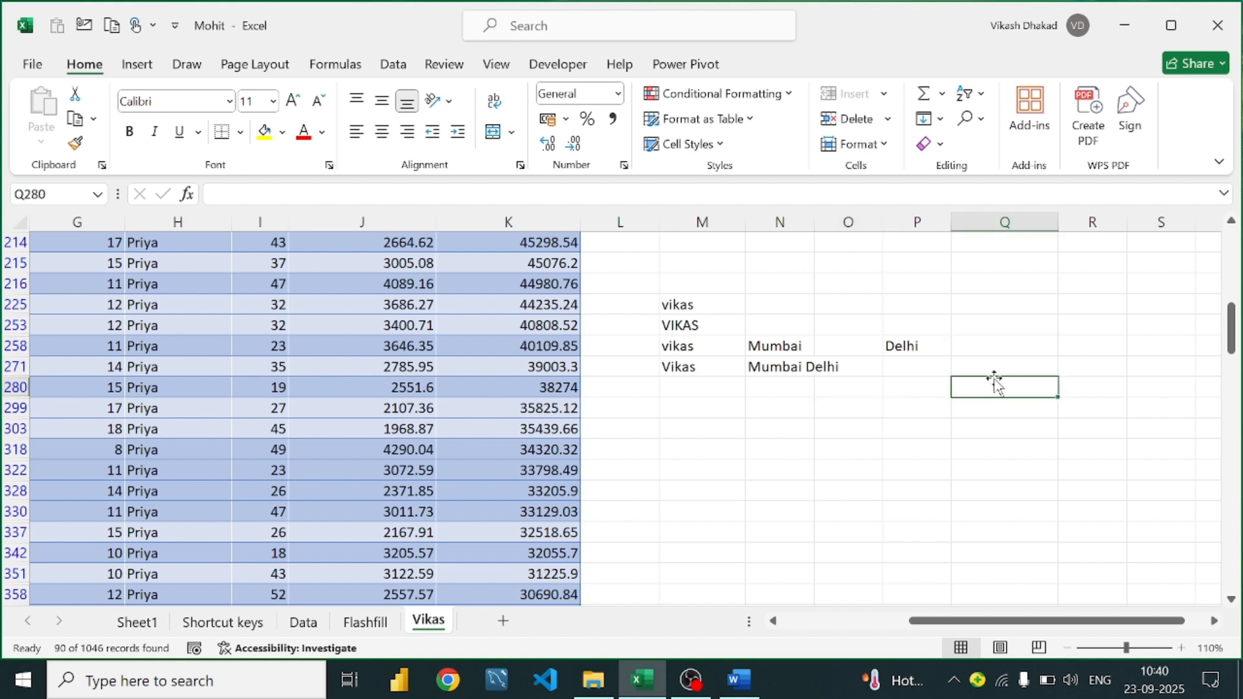
{"action": "left_click", "coordinate": [998, 363]}
{"action": "left_click", "coordinate": [998, 345]}
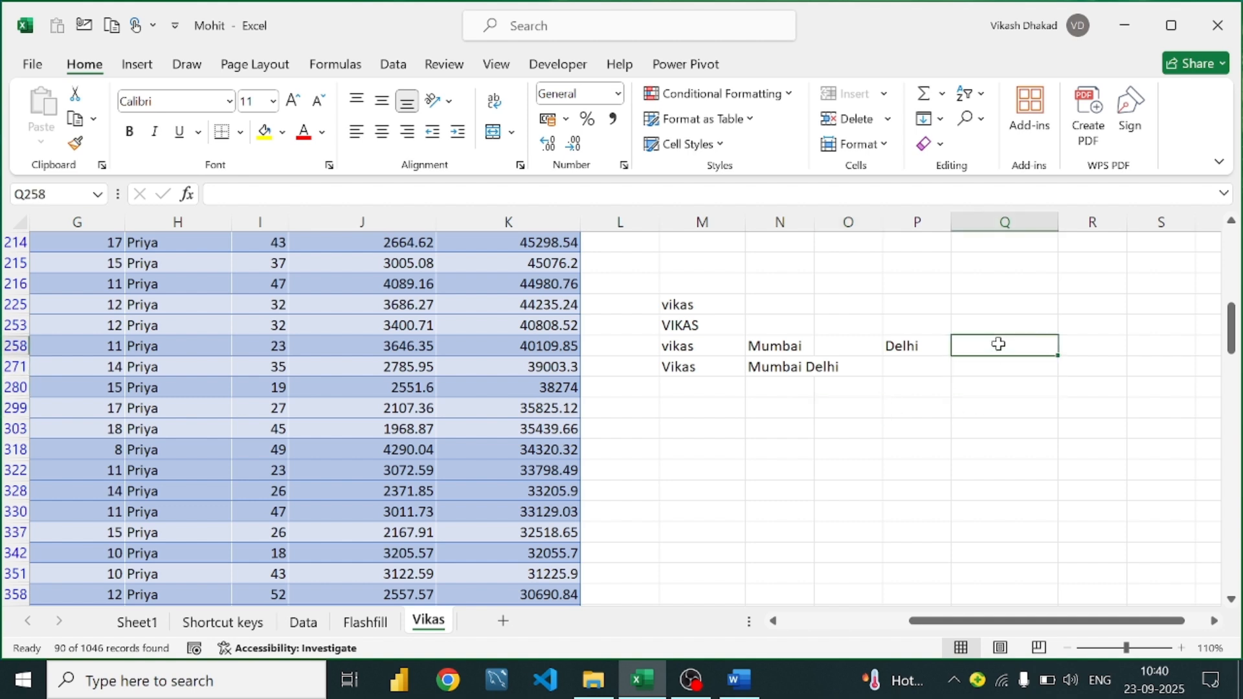
Start =TEXTJOIN in Q258, dismiss the too-few-arguments warning, and set a space delimiter
{"action": "type", "text": "=tex"}
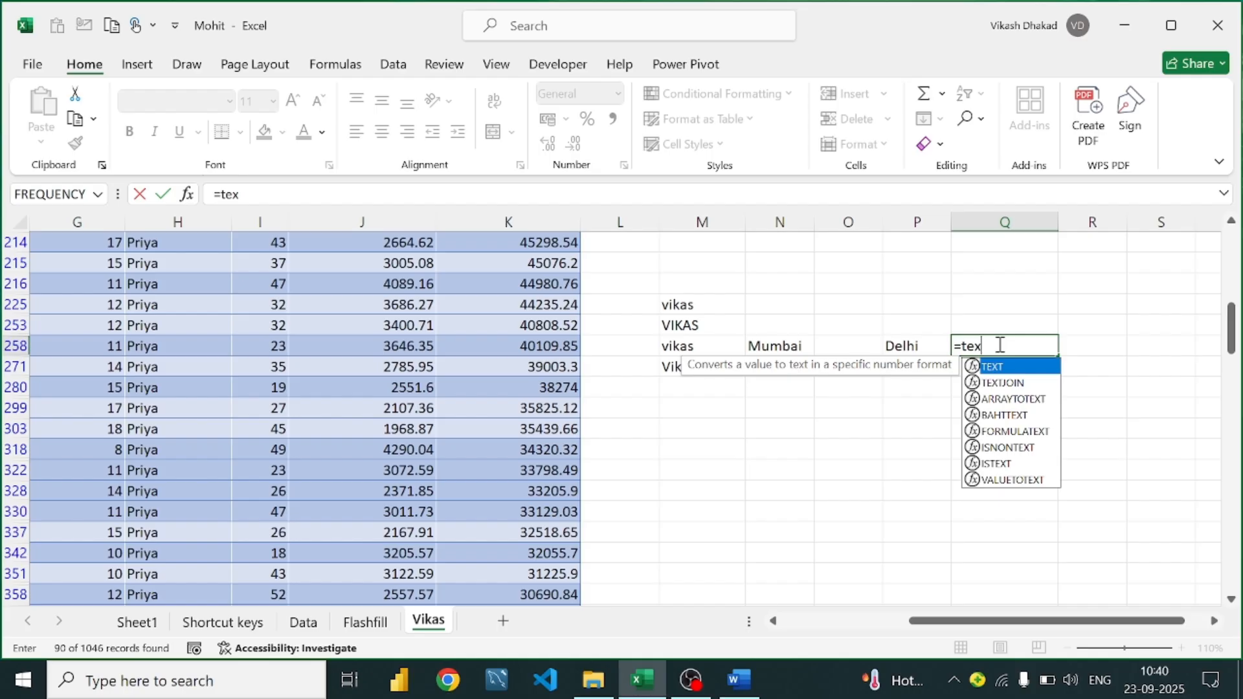
{"action": "type", "text": "jt"}
{"action": "key", "text": "BackSpace"}
{"action": "key", "text": "BackSpace"}
{"action": "type", "text": "tk"}
{"action": "key", "text": "BackSpace"}
{"action": "key", "text": "Down"}
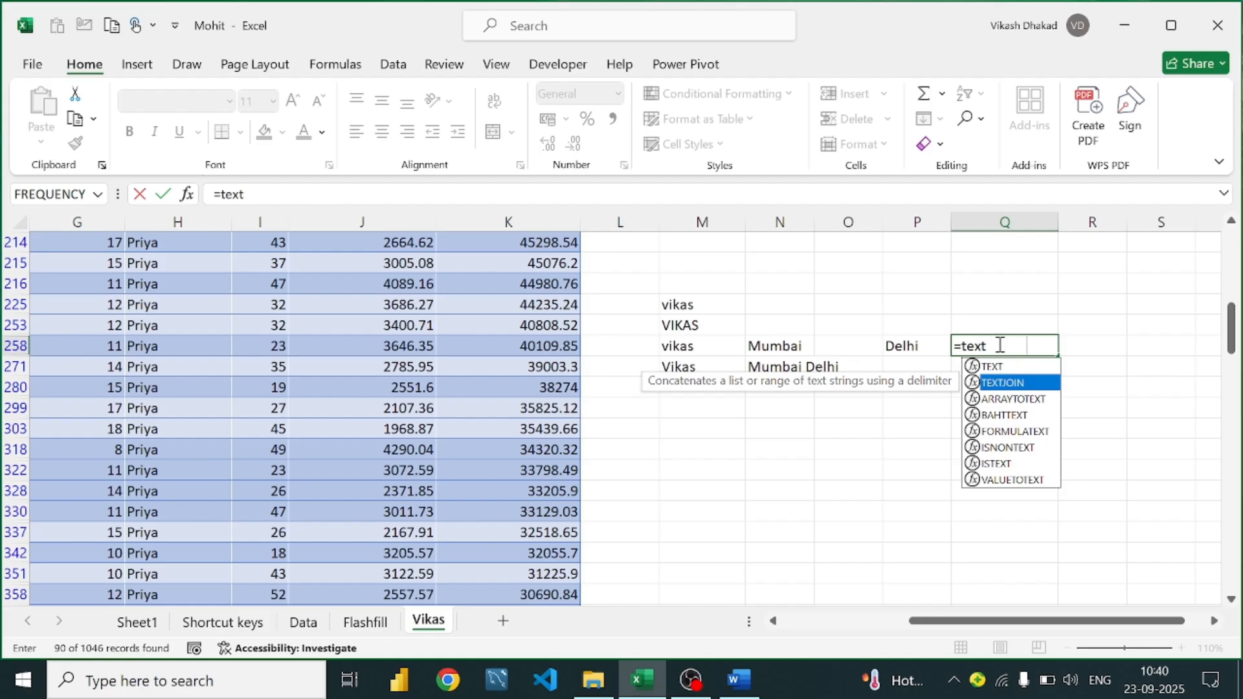
{"action": "key", "text": "Tab"}
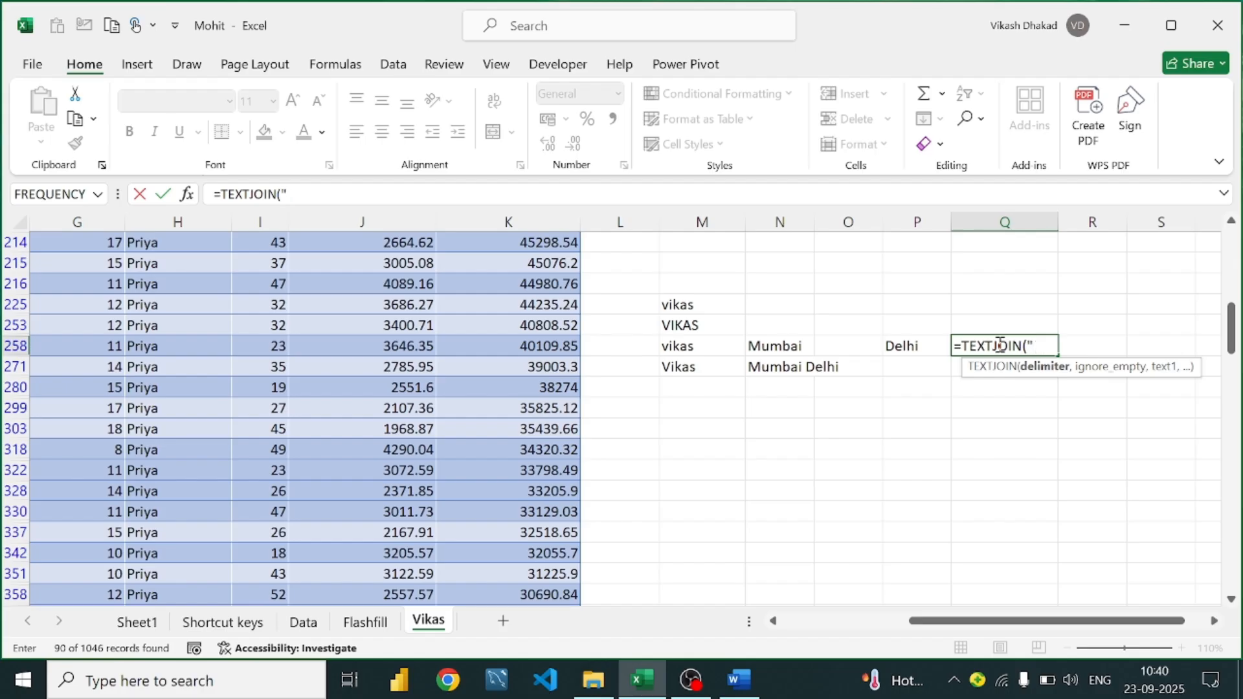
{"action": "key", "text": "Return"}
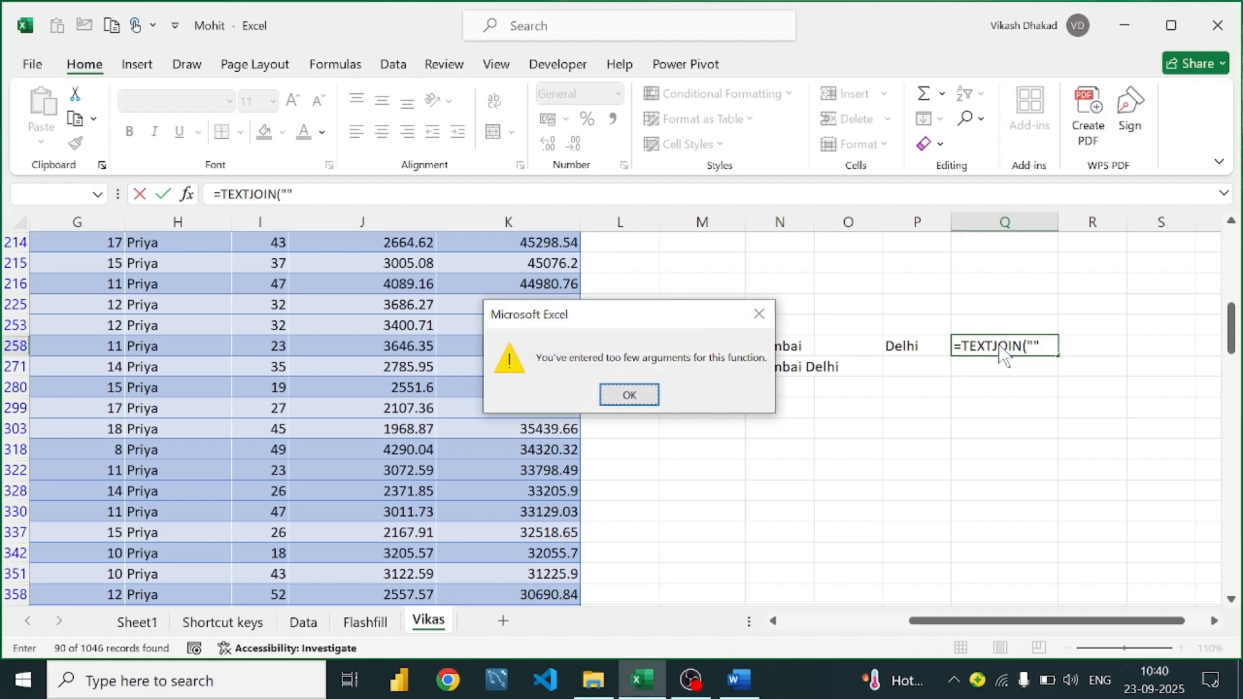
{"action": "left_click", "coordinate": [759, 314]}
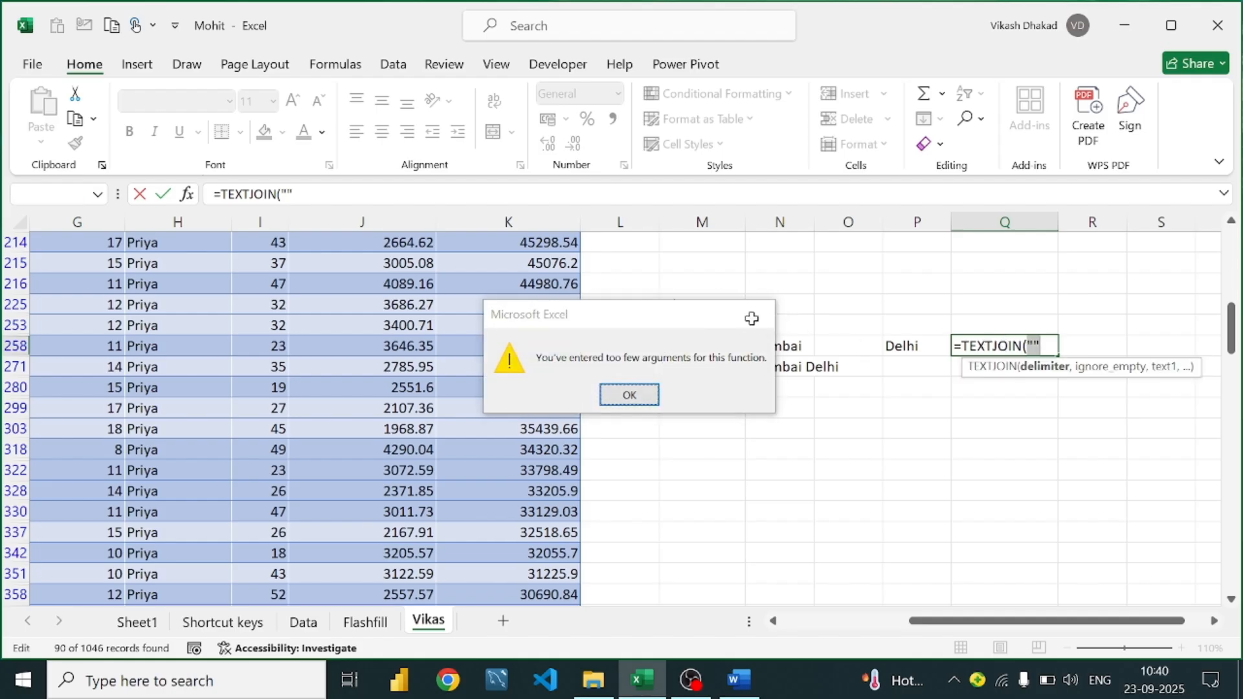
{"action": "left_click", "coordinate": [1034, 346]}
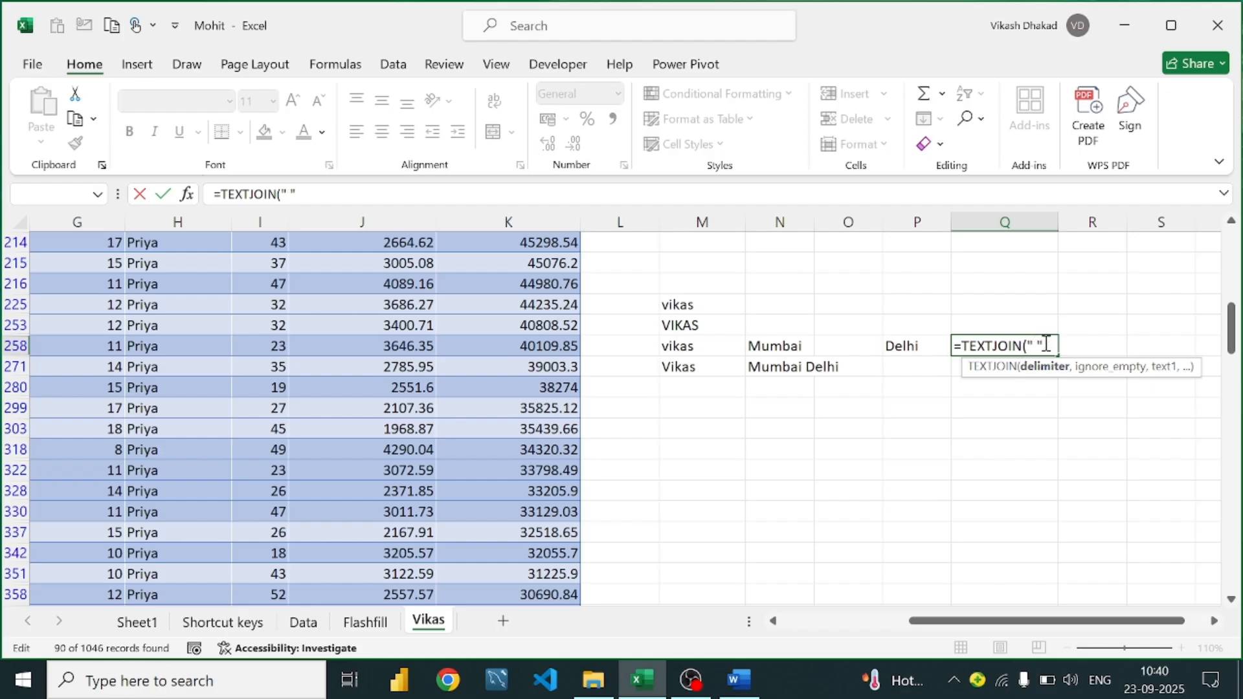
Set TRUE as the ignore-empty argument of Q258's space-delimited TEXTJOIN
{"action": "type", "text": ",Tri"}
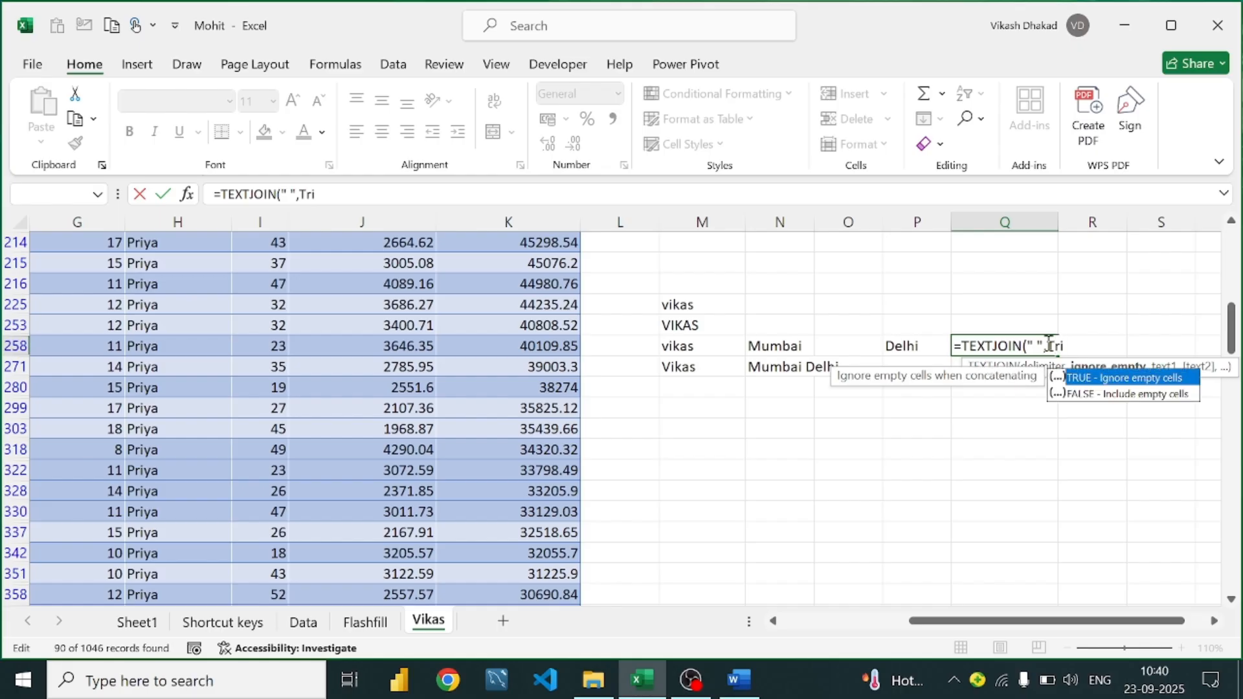
{"action": "type", "text": "ue"}
{"action": "key", "text": "BackSpace"}
{"action": "key", "text": "BackSpace"}
{"action": "key", "text": "BackSpace"}
{"action": "key", "text": "BackSpace"}
{"action": "key", "text": "BackSpace"}
{"action": "type", "text": "Trie"}
{"action": "key", "text": "BackSpace"}
{"action": "key", "text": "BackSpace"}
{"action": "type", "text": "ue"}
{"action": "key", "text": "BackSpace"}
{"action": "key", "text": "BackSpace"}
{"action": "key", "text": "BackSpace"}
{"action": "key", "text": "BackSpace"}
{"action": "key", "text": "Tab"}
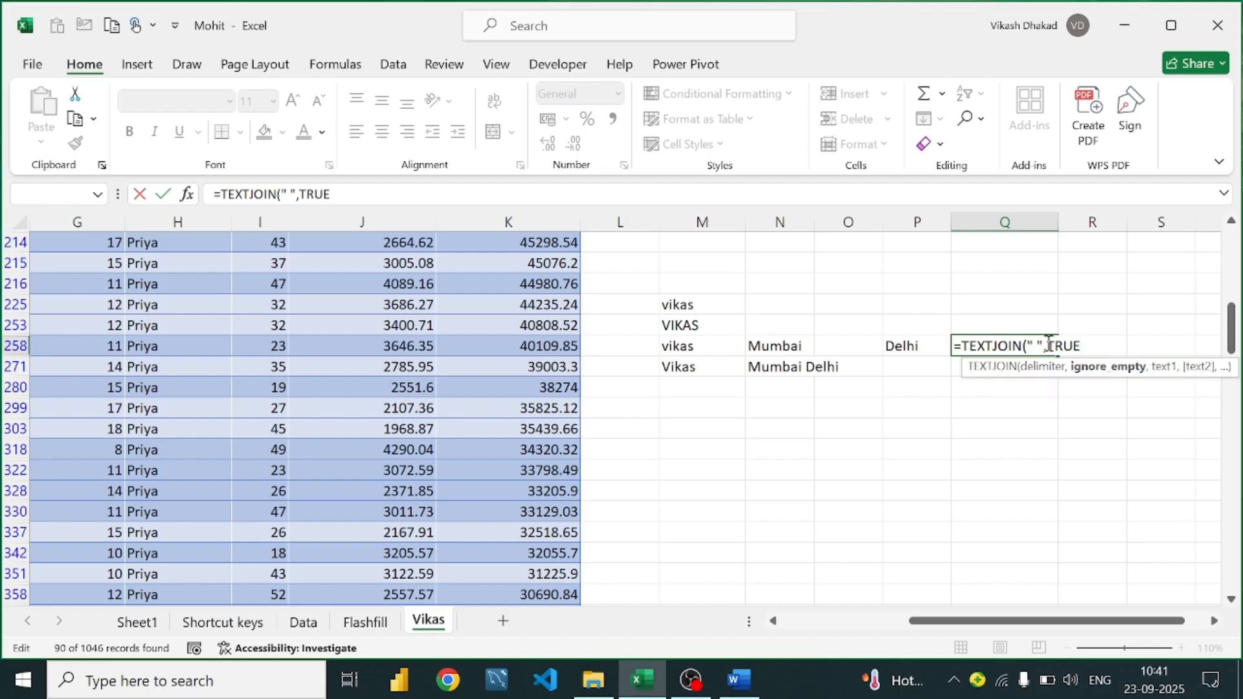
Make N258 the single text to join, then select N258:P258
{"action": "type", "text": ","}
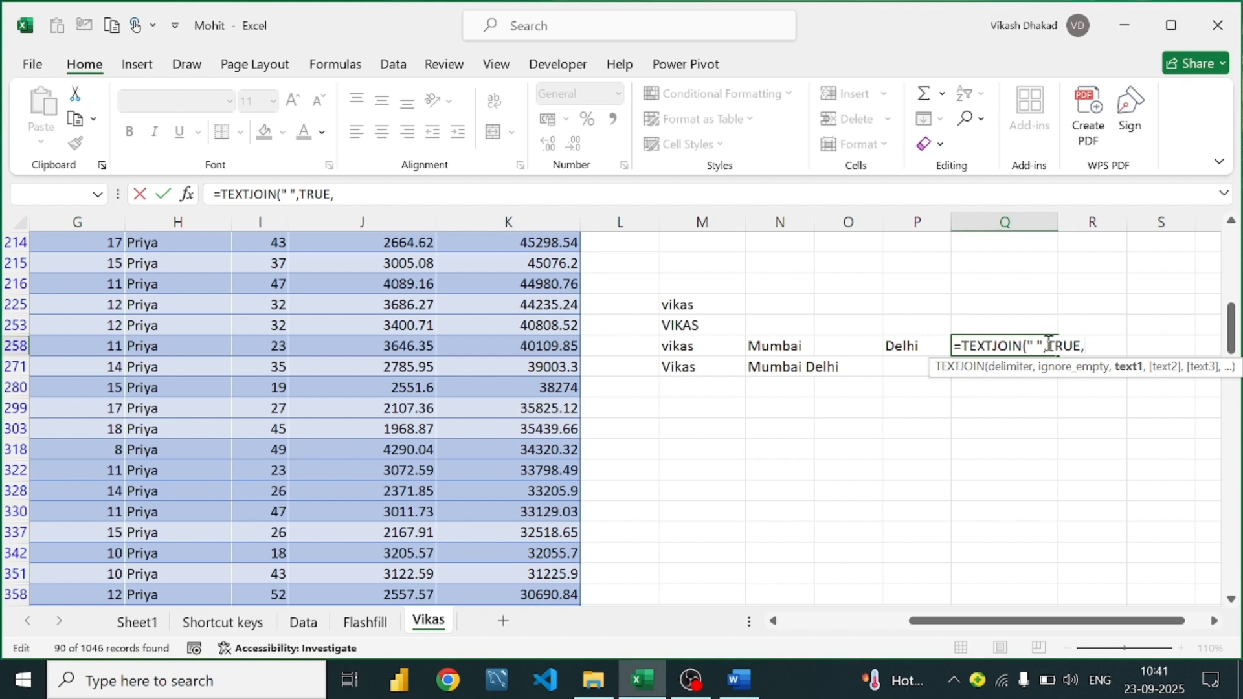
{"action": "left_click", "coordinate": [774, 346]}
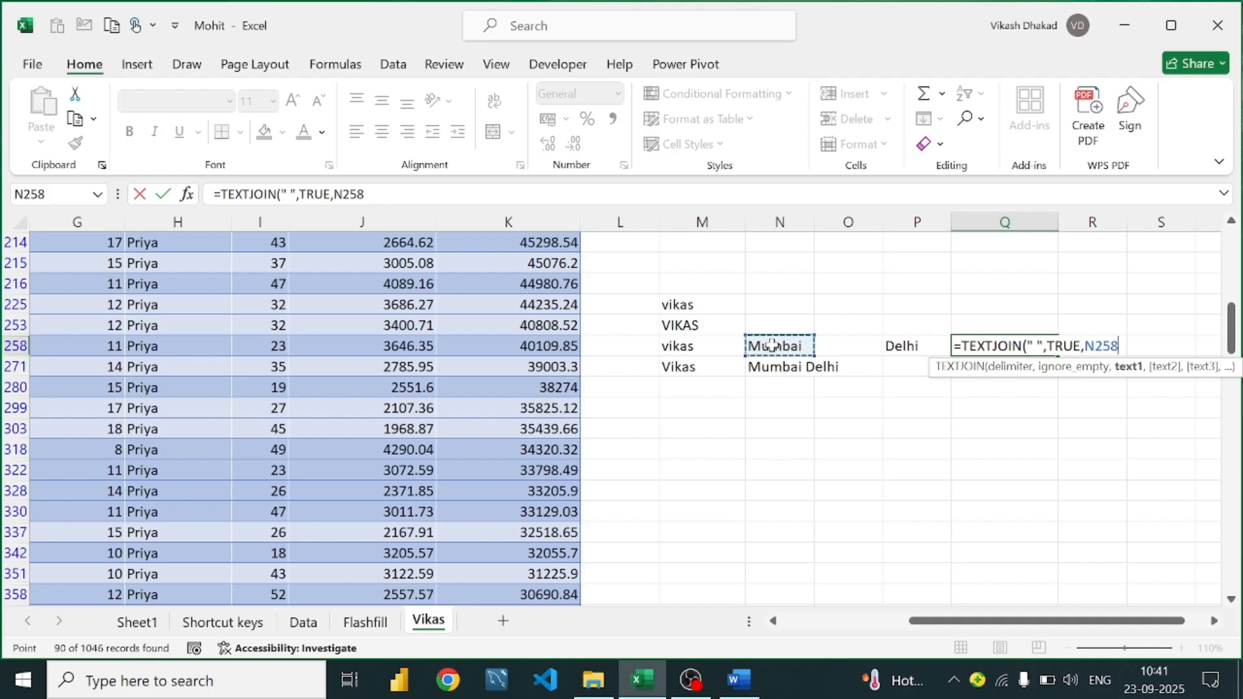
{"action": "type", "text": ","}
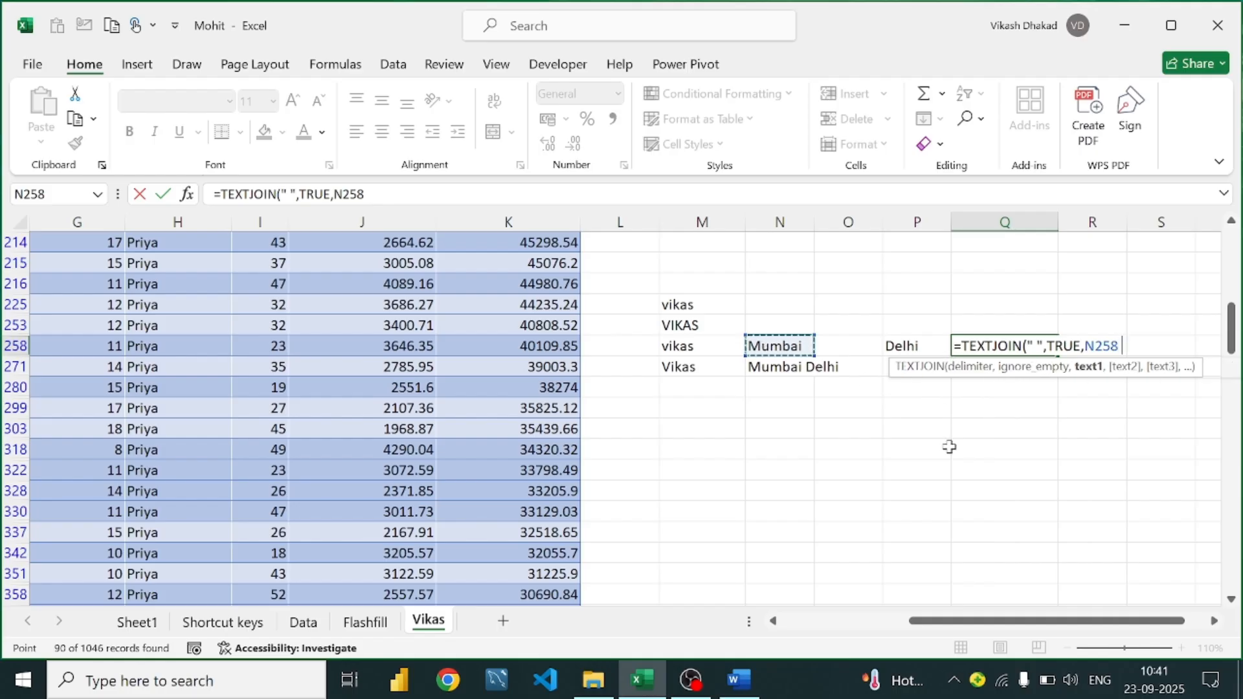
{"action": "left_click", "coordinate": [789, 347]}
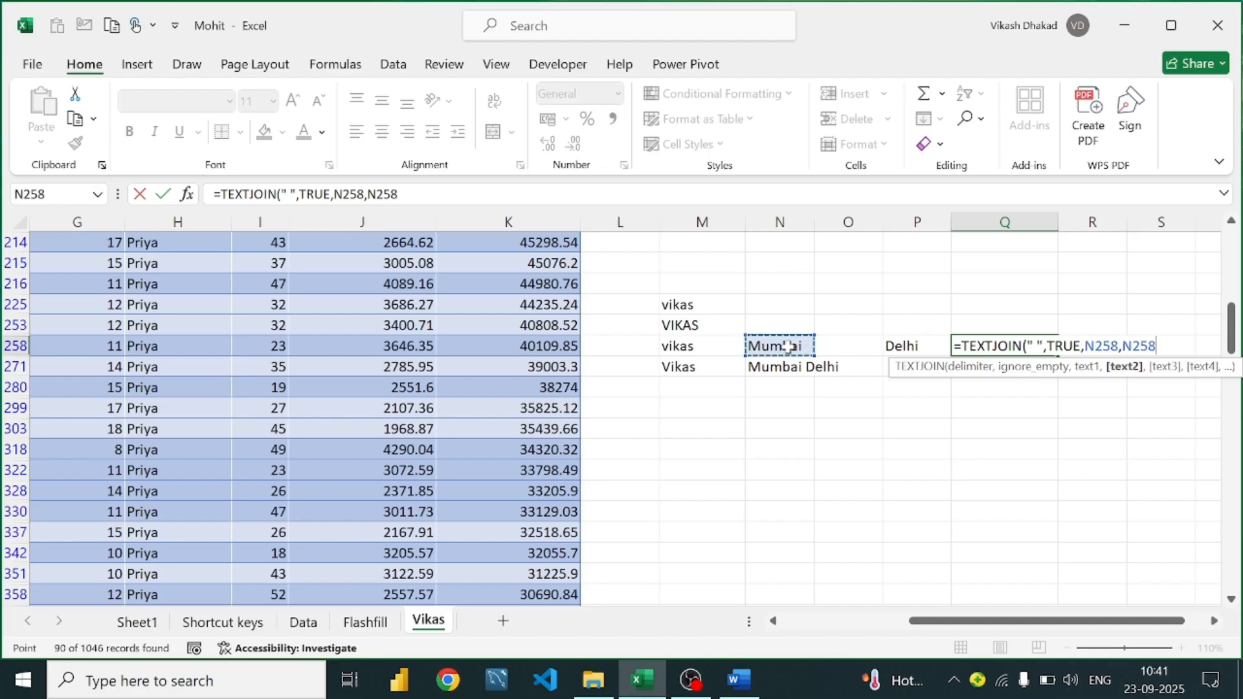
{"action": "key", "text": "BackSpace"}
{"action": "key", "text": "BackSpace"}
{"action": "key", "text": "BackSpace"}
{"action": "key", "text": "BackSpace"}
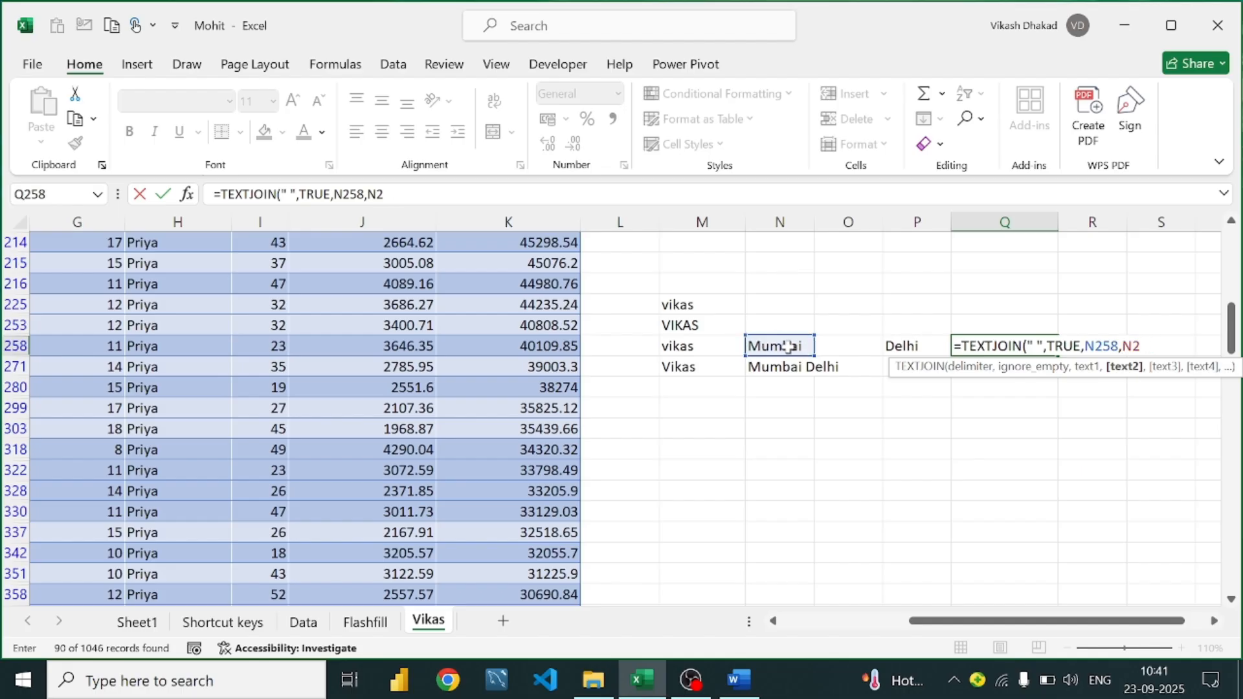
{"action": "key", "text": "BackSpace"}
{"action": "left_click_drag", "start_coordinate": [788, 346], "coordinate": [894, 344]}
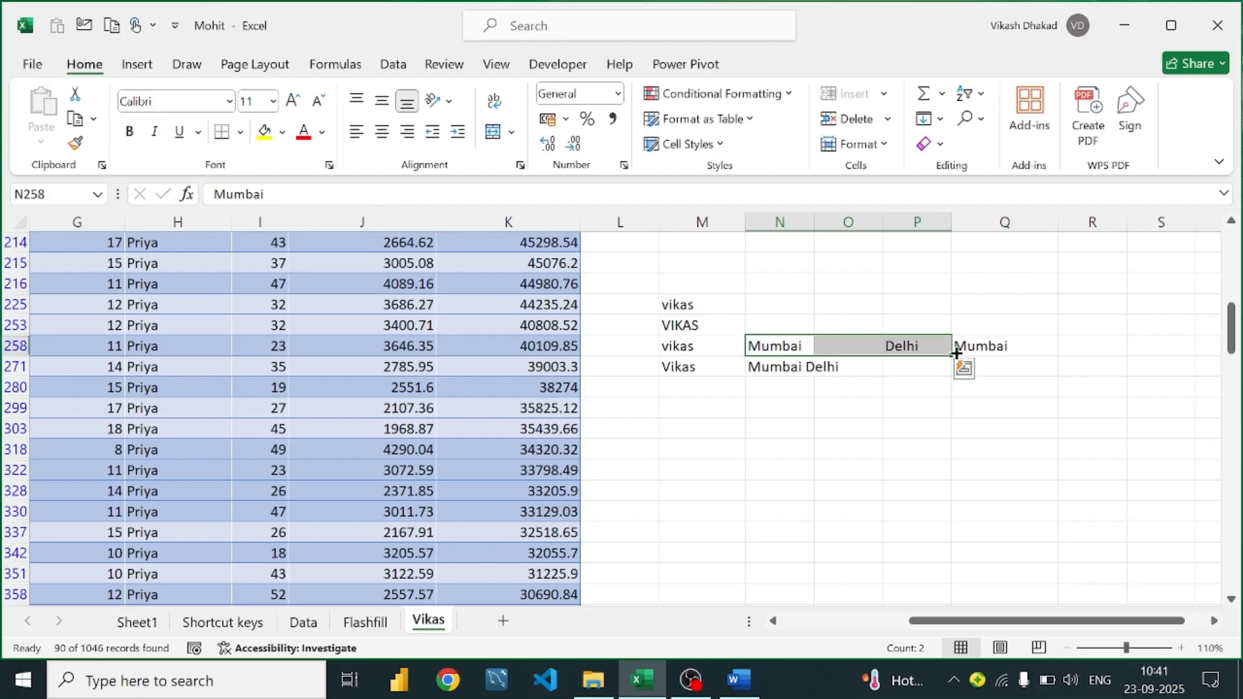
Extend Q258's formula to =TEXTJOIN(" ",TRUE,N258:P258) so it joins Mumbai and Delhi
{"action": "double_click", "coordinate": [1003, 346]}
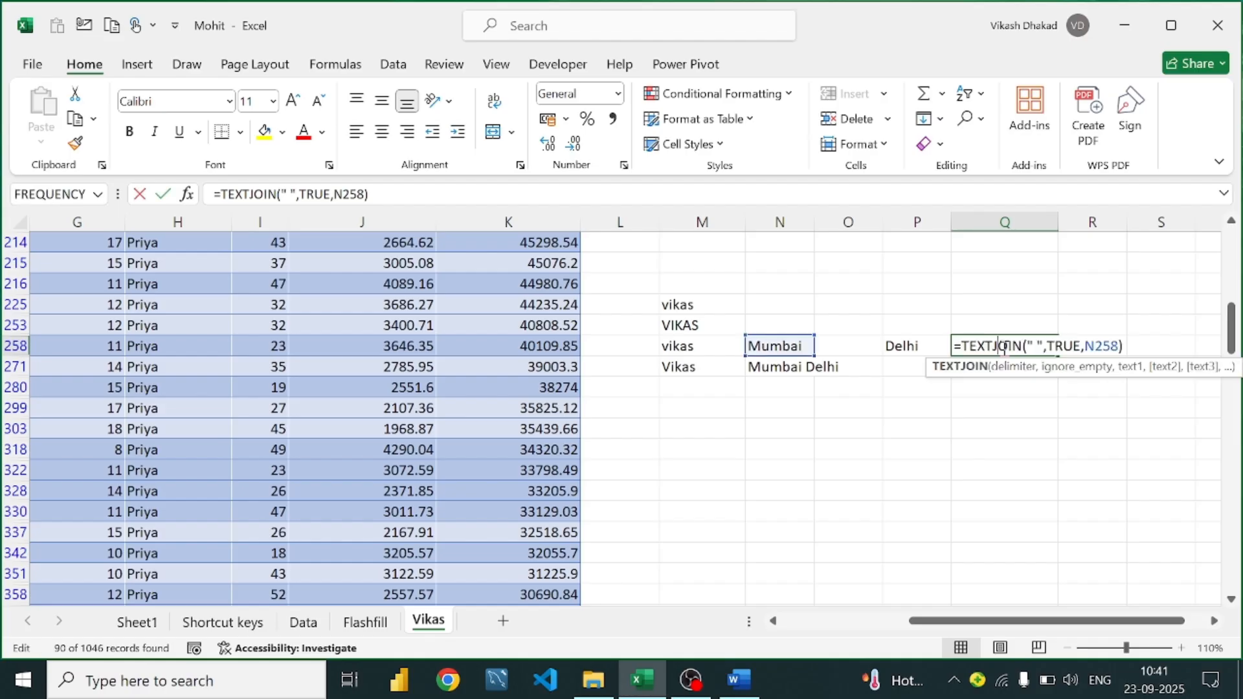
{"action": "left_click", "coordinate": [1123, 345]}
{"action": "left_click", "coordinate": [1128, 344]}
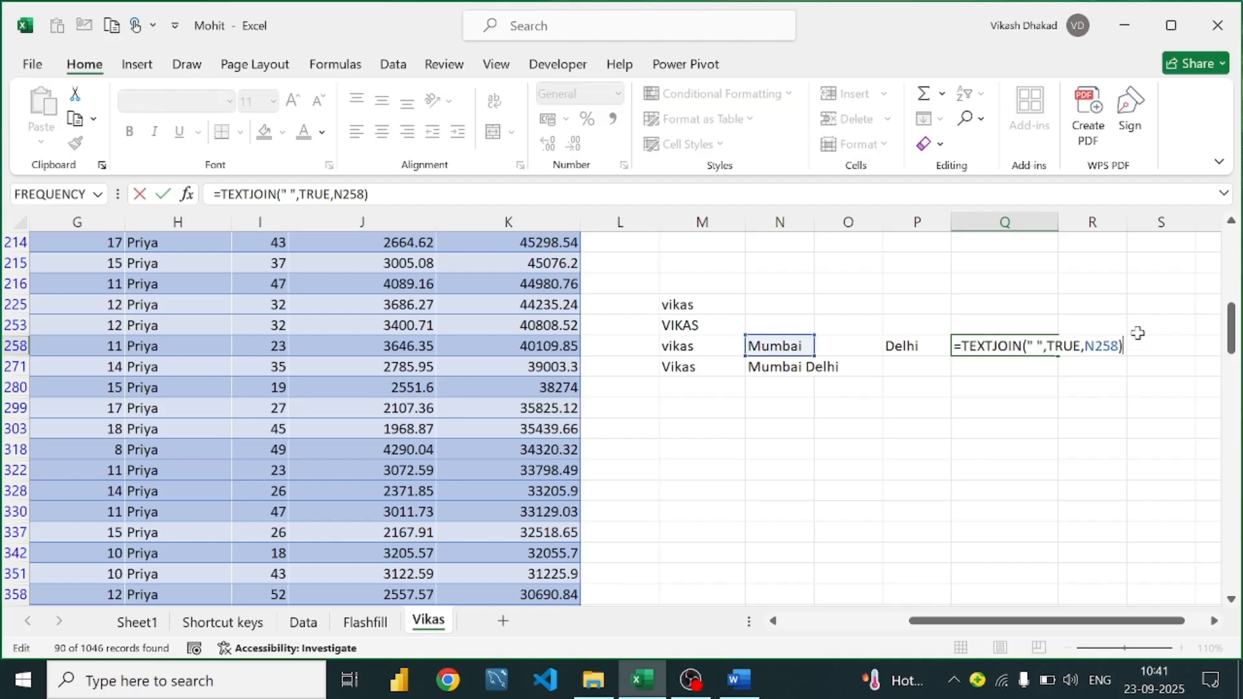
{"action": "key", "text": "BackSpace"}
{"action": "key", "text": "BackSpace"}
{"action": "key", "text": "BackSpace"}
{"action": "key", "text": "BackSpace"}
{"action": "key", "text": "BackSpace"}
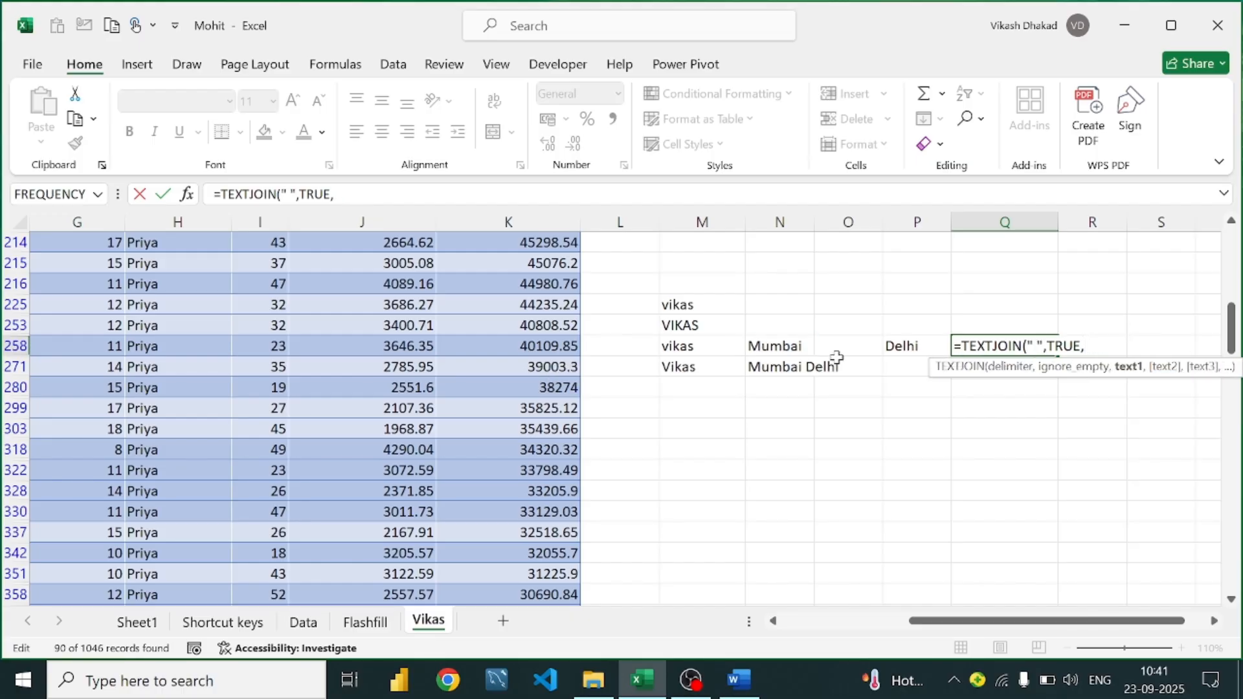
{"action": "left_click", "coordinate": [803, 344]}
{"action": "left_click_drag", "start_coordinate": [803, 343], "coordinate": [931, 338]}
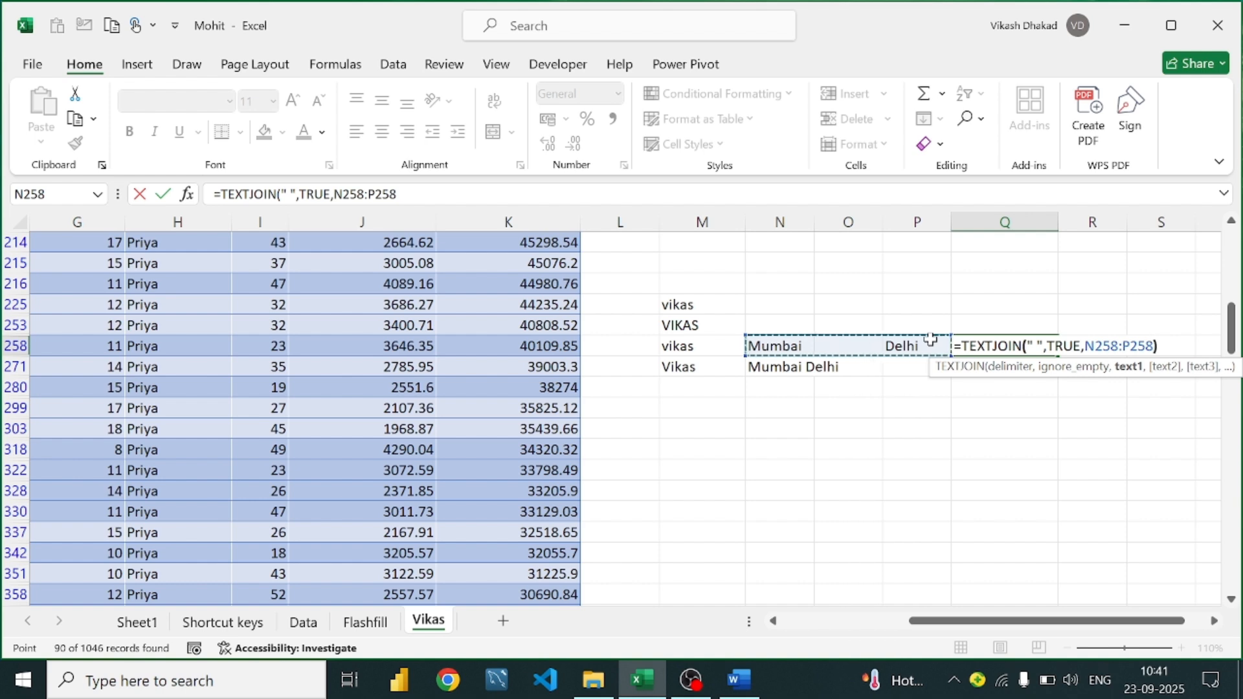
{"action": "key", "text": "Return"}
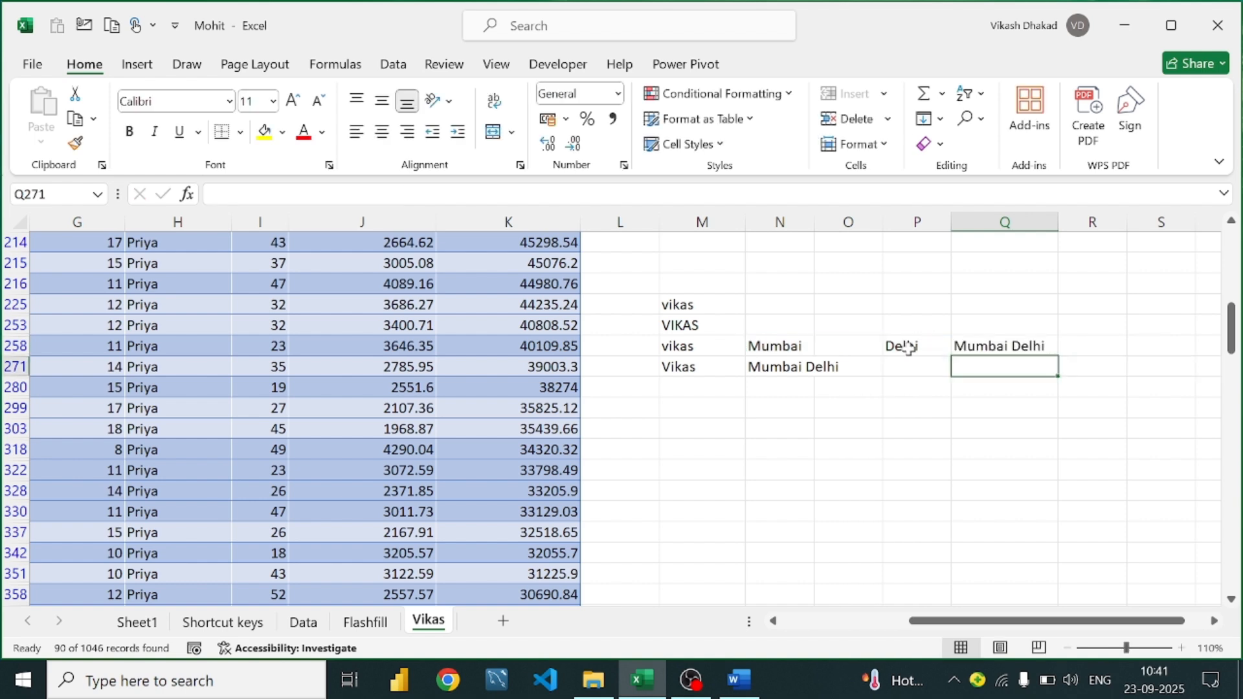
Confirm Q258 shows 'Mumbai Delhi' with O258 empty, then bring up the Word guide
{"action": "left_click", "coordinate": [1006, 342]}
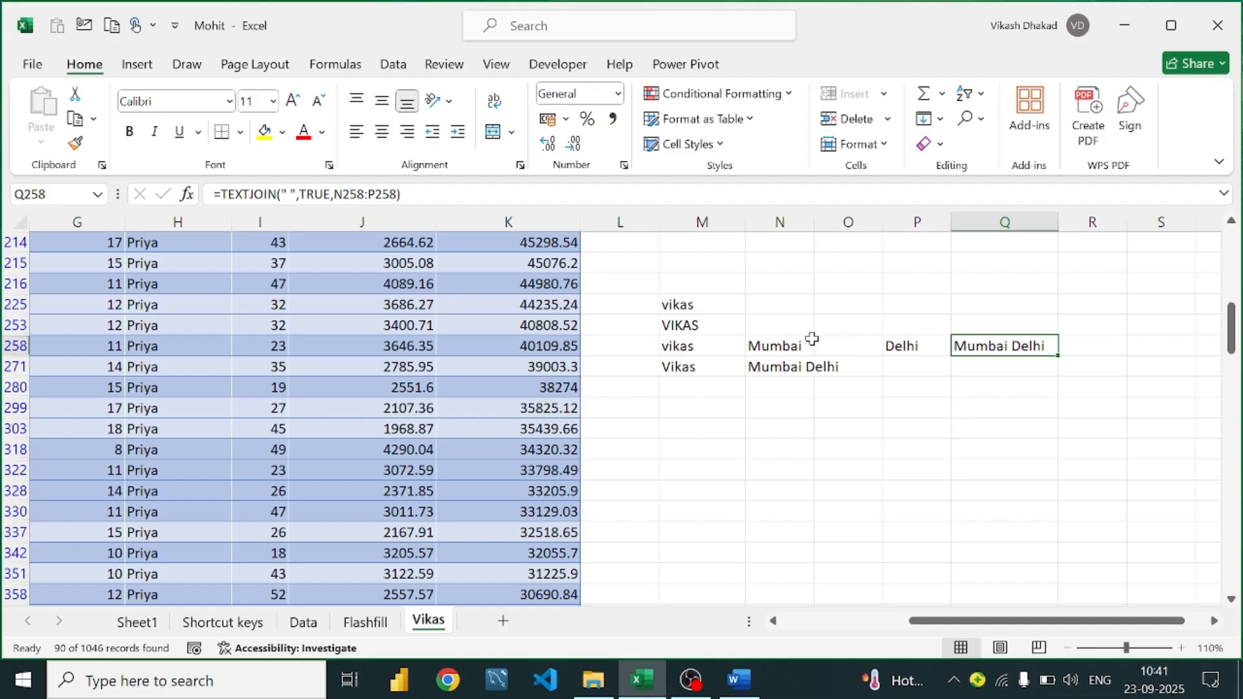
{"action": "left_click", "coordinate": [845, 340]}
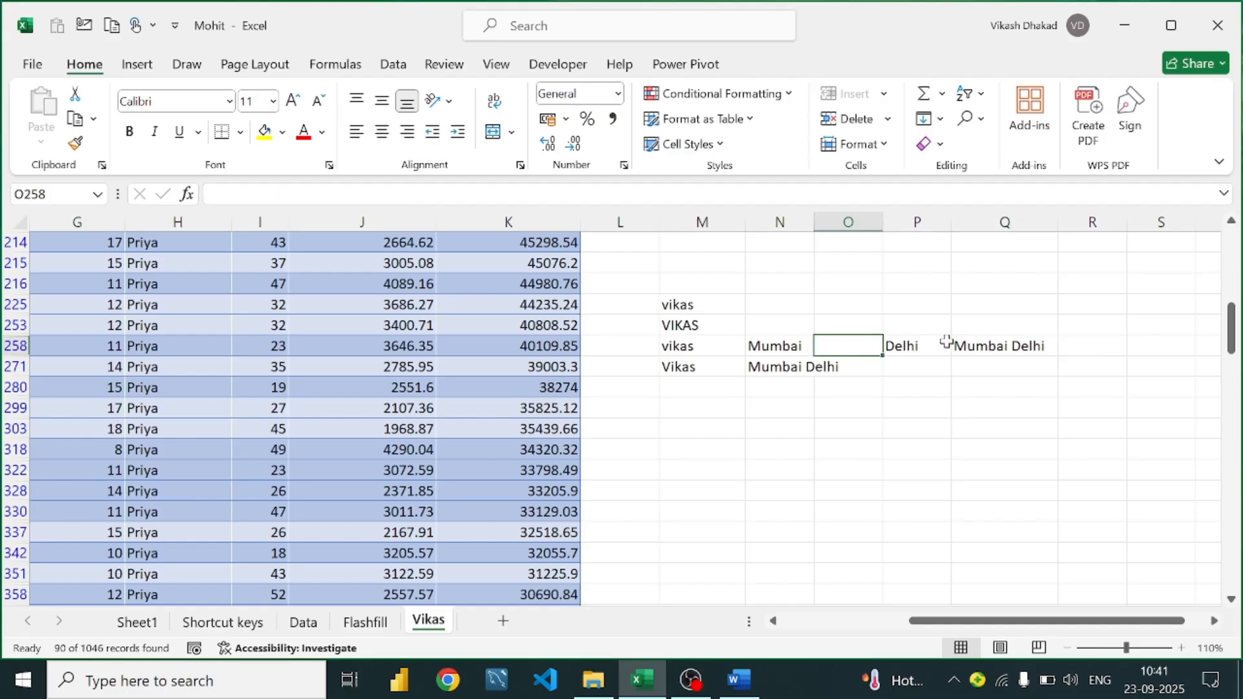
{"action": "left_click", "coordinate": [976, 349]}
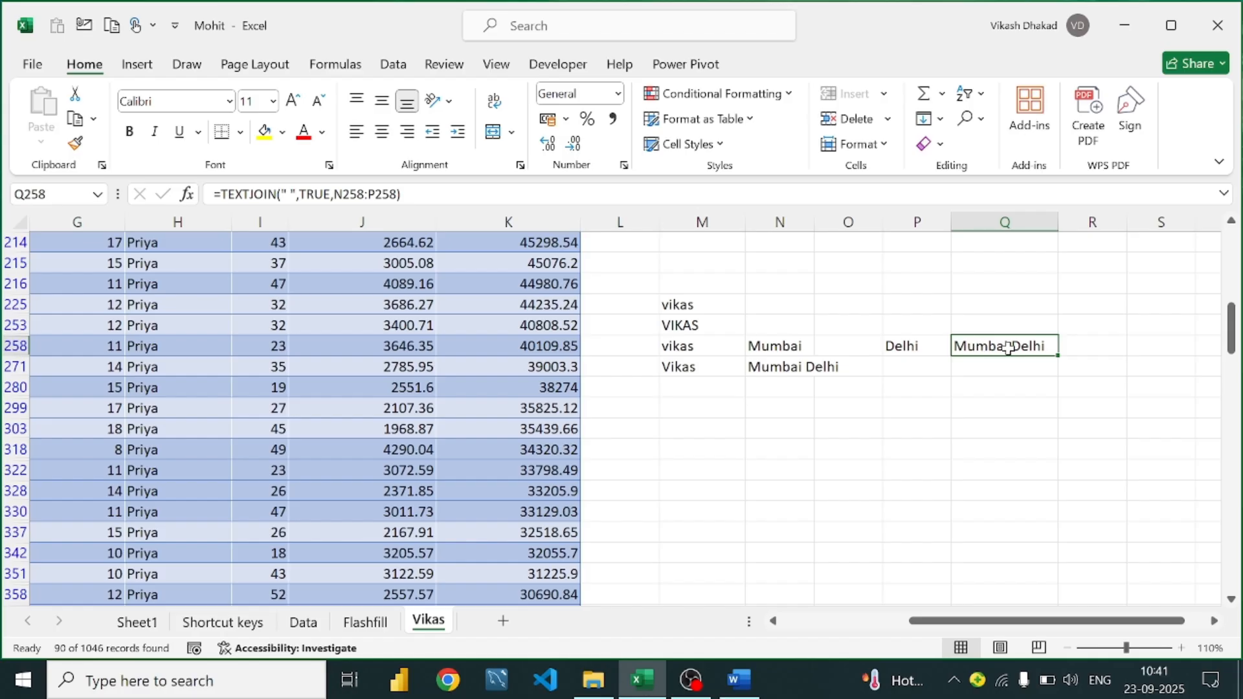
{"action": "scroll", "coordinate": [856, 328], "scroll_direction": "down", "scroll_amount": 1}
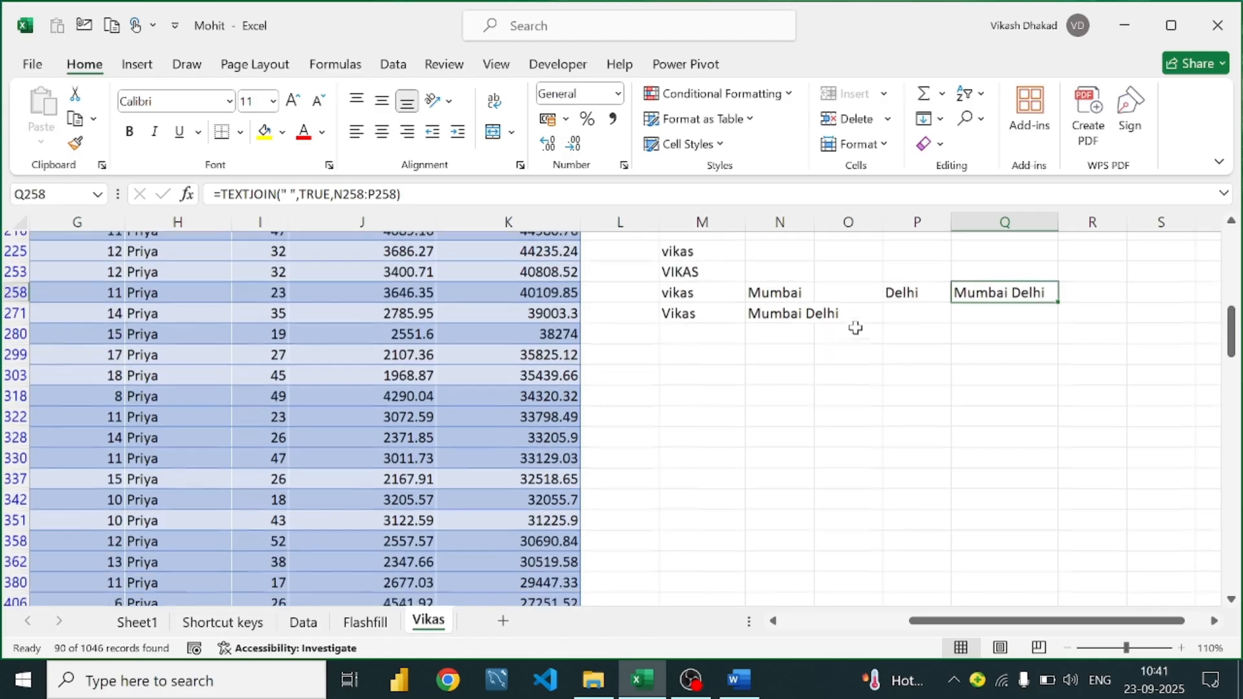
{"action": "scroll", "coordinate": [856, 328], "scroll_direction": "down", "scroll_amount": 1}
{"action": "scroll", "coordinate": [856, 329], "scroll_direction": "up", "scroll_amount": 1}
{"action": "left_click", "coordinate": [753, 690]}
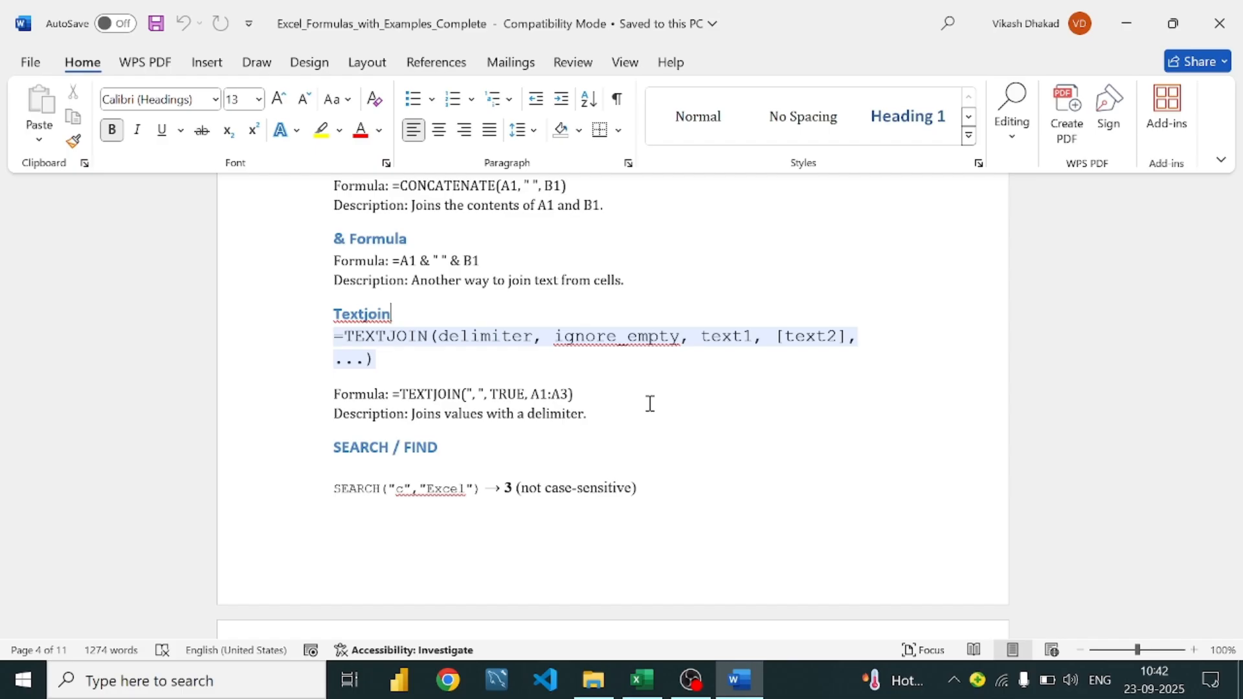
Scroll the Word guide past Textjoin to SEARCH / FIND, then return to Excel
{"action": "scroll", "coordinate": [583, 388], "scroll_direction": "down", "scroll_amount": 3}
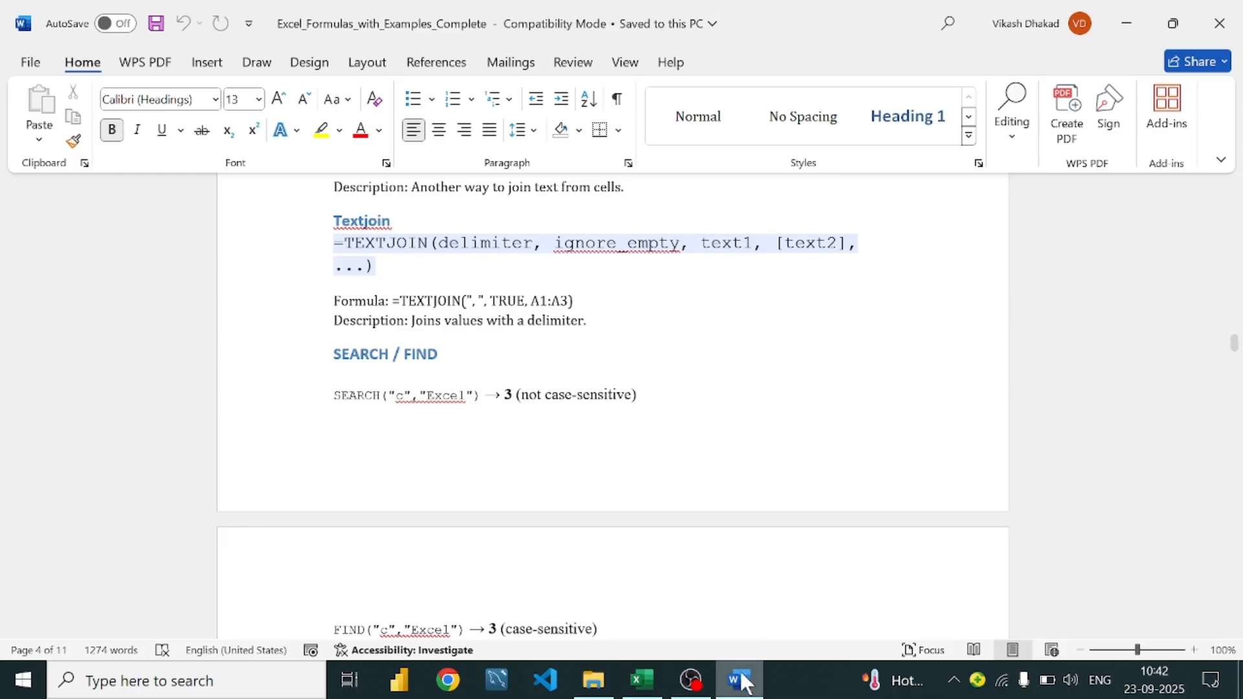
{"action": "left_click", "coordinate": [631, 692]}
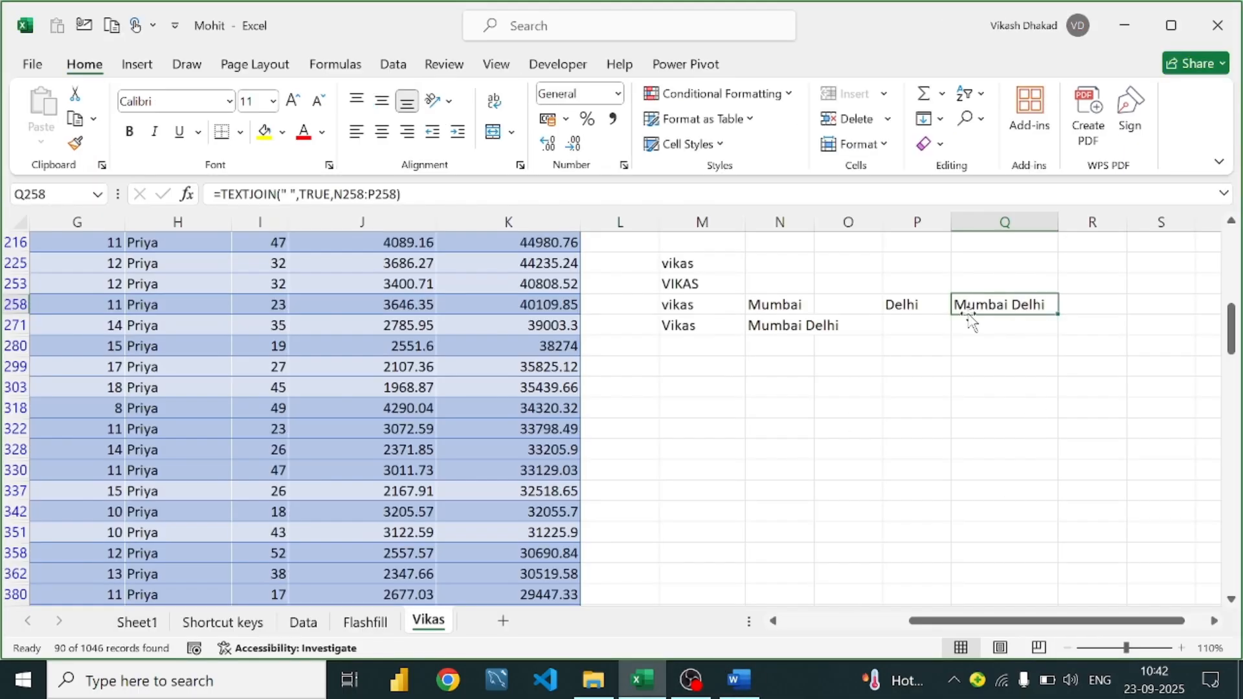
Replace TRUE with FALSE in Q258's TEXTJOIN so empty cells are included
{"action": "double_click", "coordinate": [989, 304]}
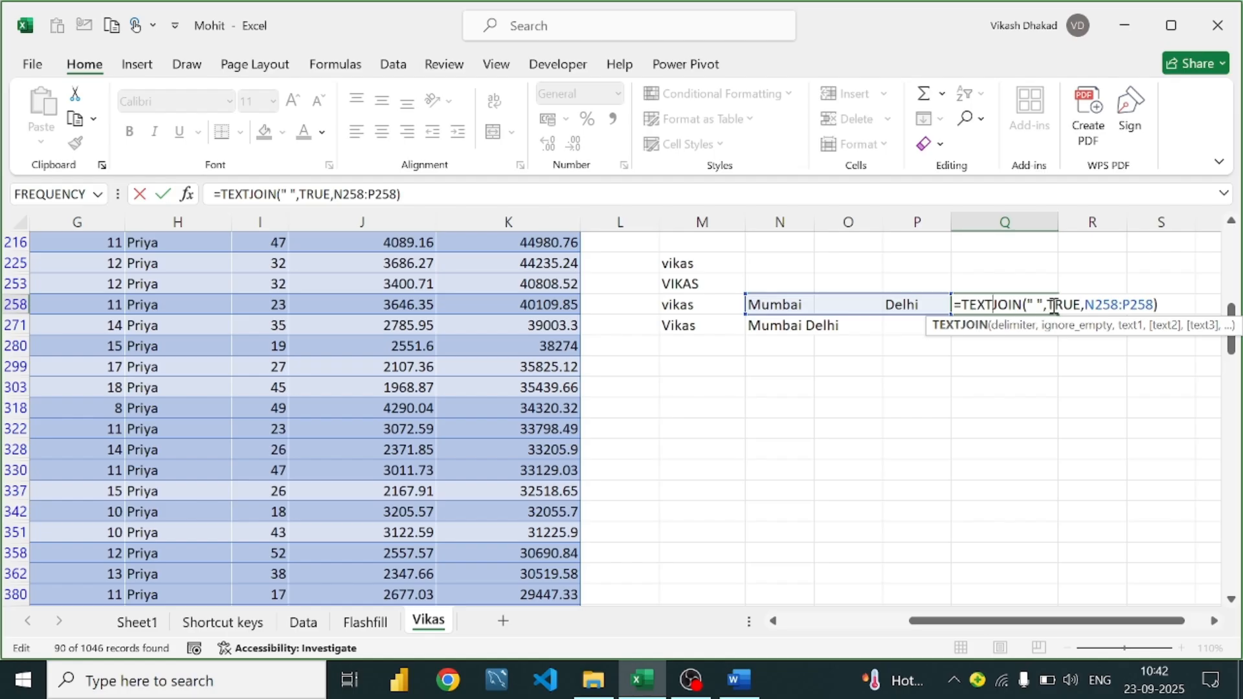
{"action": "left_click", "coordinate": [1075, 304]}
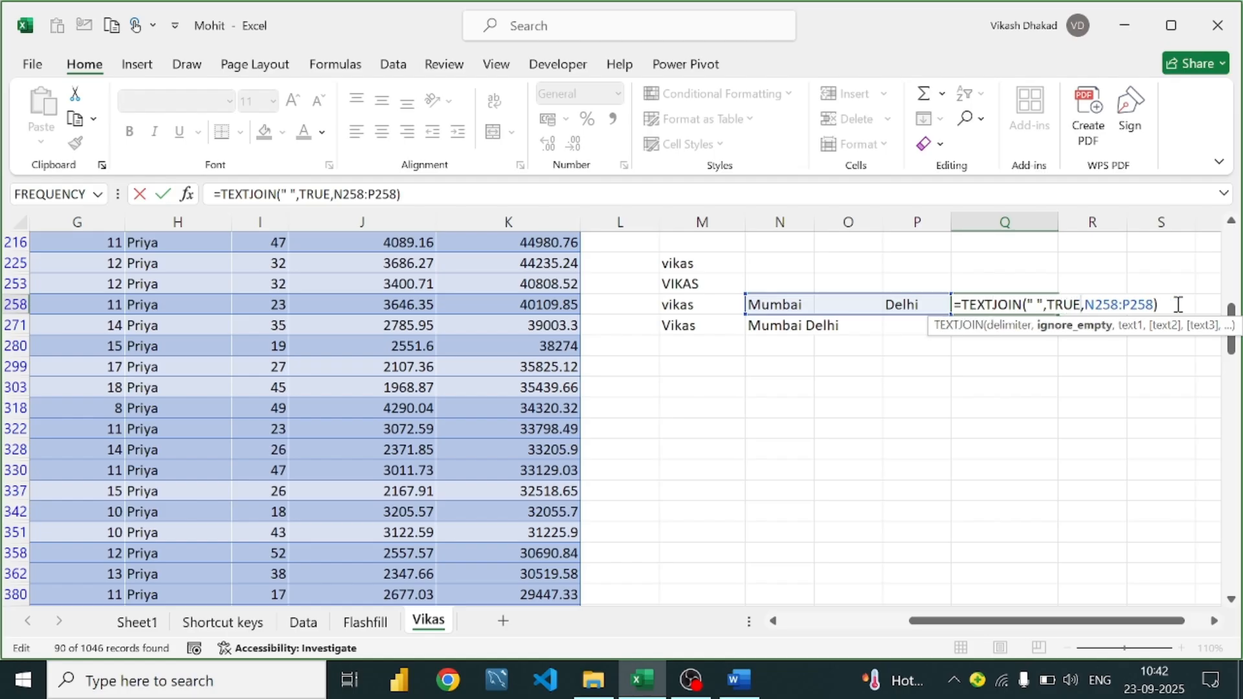
{"action": "key", "text": "BackSpace"}
{"action": "key", "text": "BackSpace"}
{"action": "key", "text": "BackSpace"}
{"action": "key", "text": "BackSpace"}
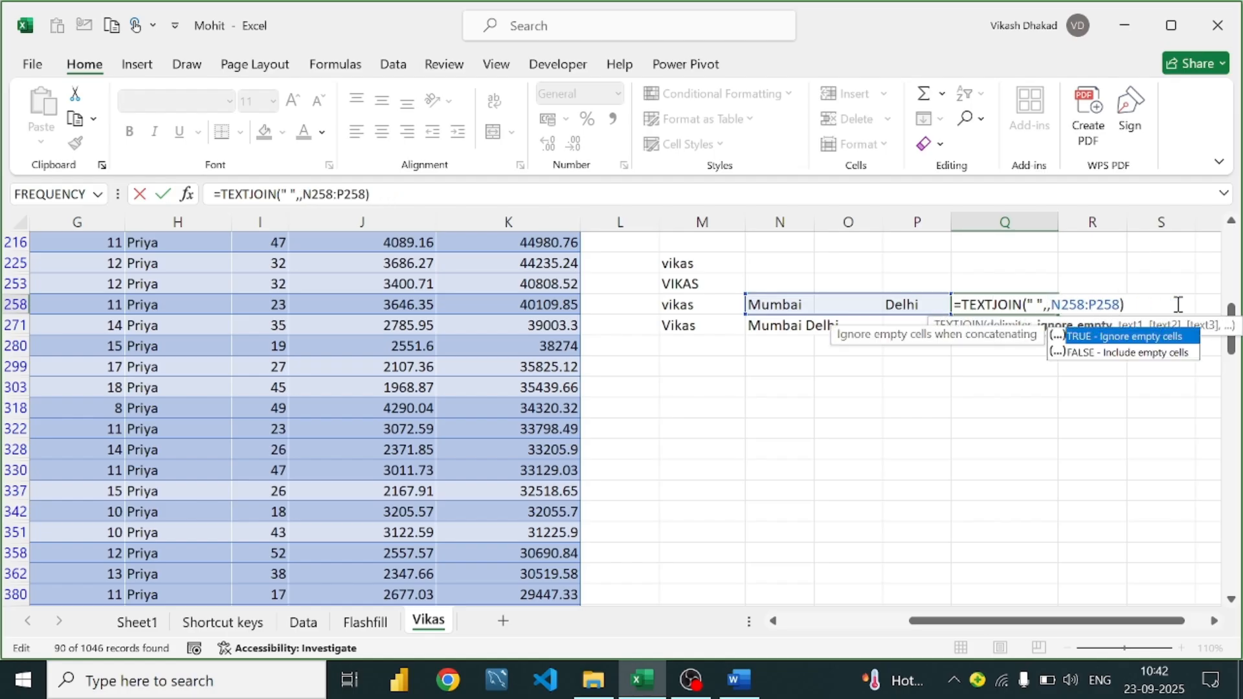
{"action": "key", "text": "Down"}
{"action": "key", "text": "Tab"}
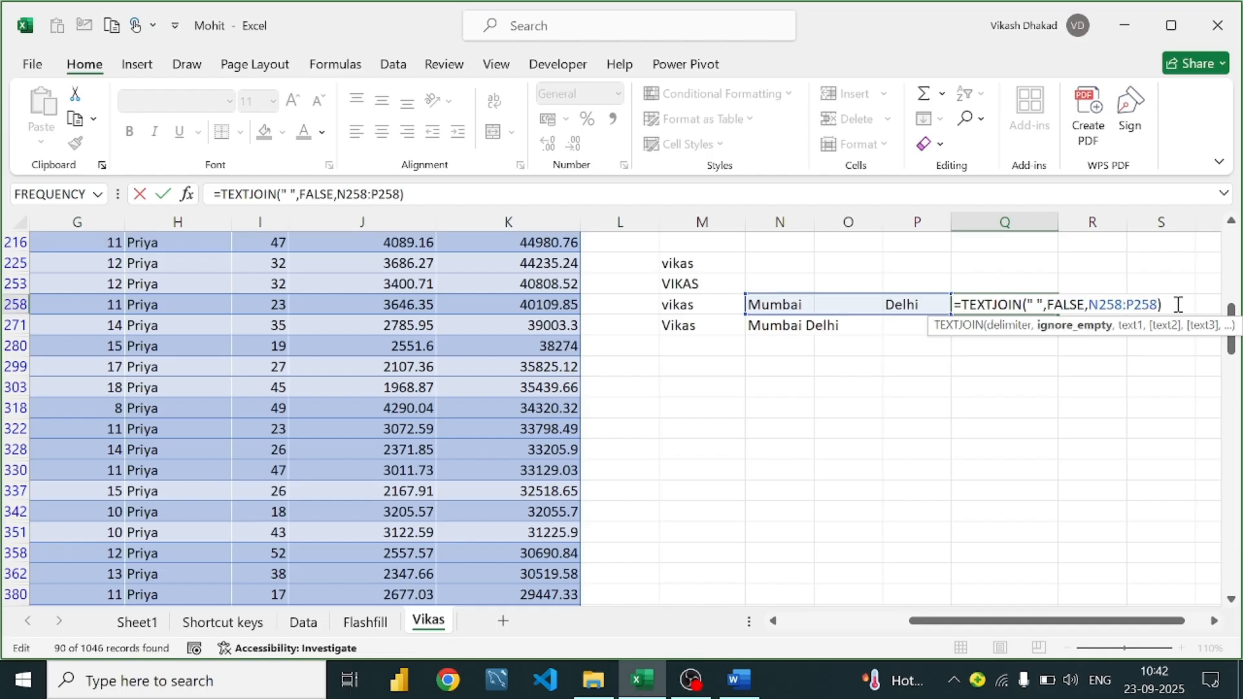
{"action": "key", "text": "Return"}
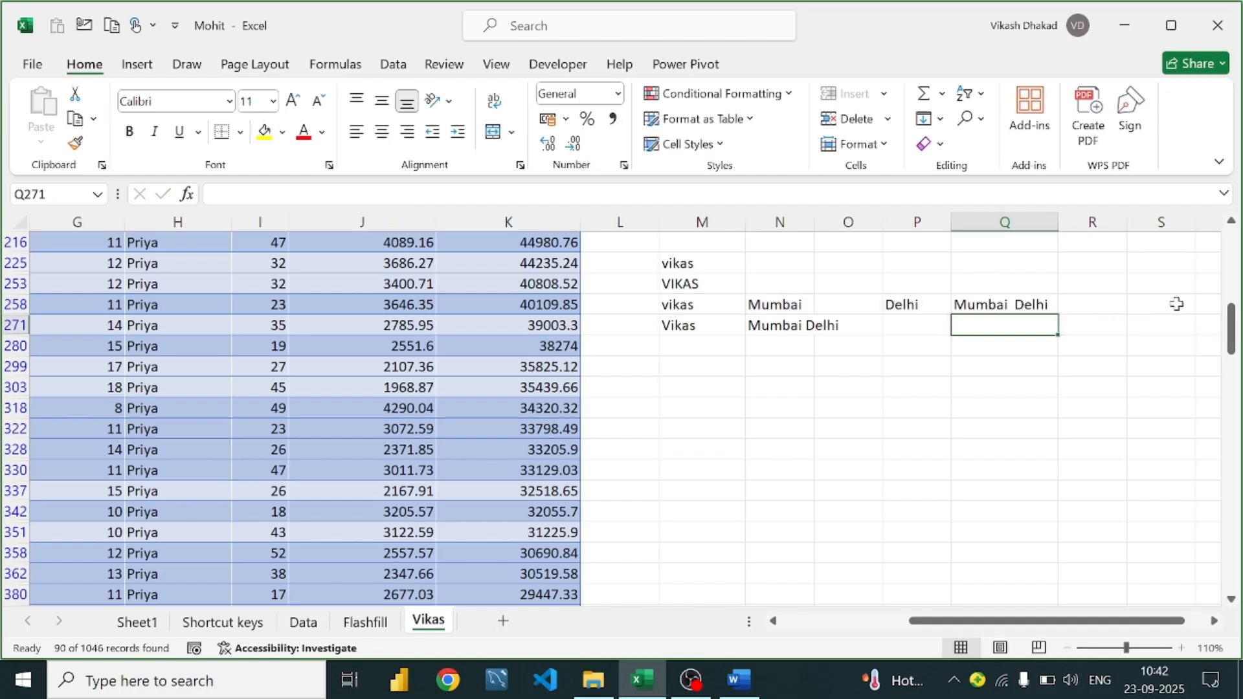
Review Q258's formula showing 'Mumbai Delhi', then switch to the Word guide
{"action": "left_click", "coordinate": [1019, 289]}
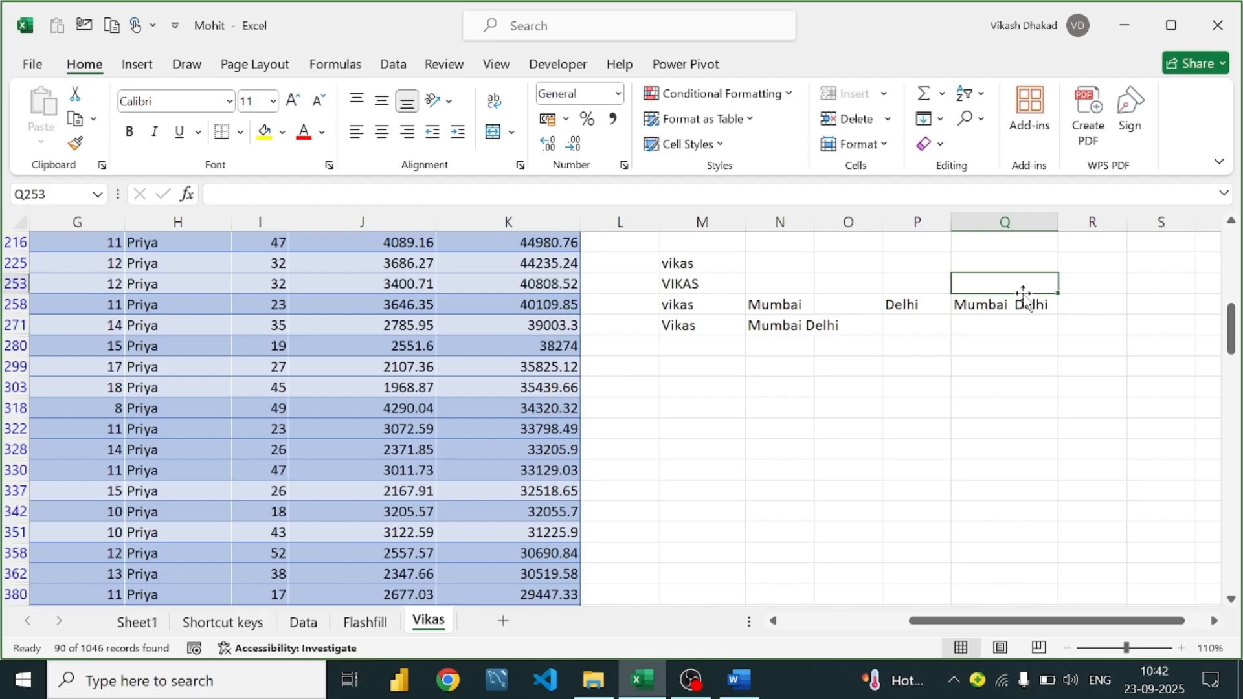
{"action": "left_click", "coordinate": [1023, 305]}
{"action": "double_click", "coordinate": [1023, 304]}
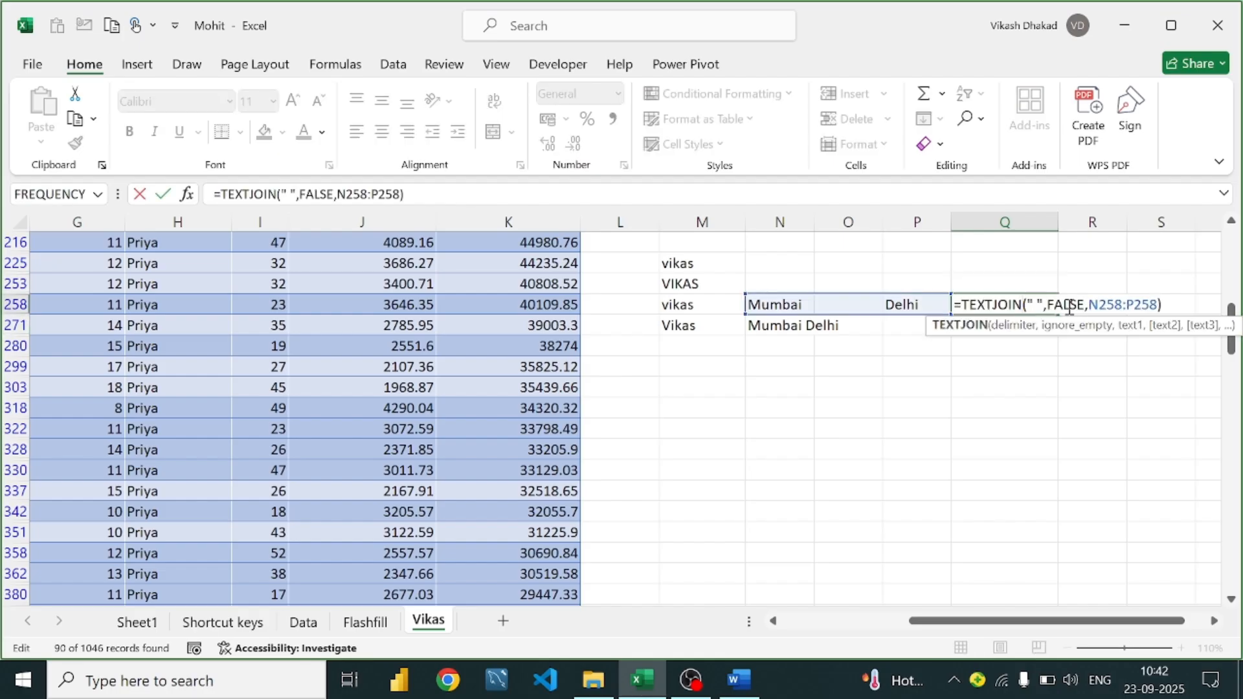
{"action": "left_click", "coordinate": [1046, 280]}
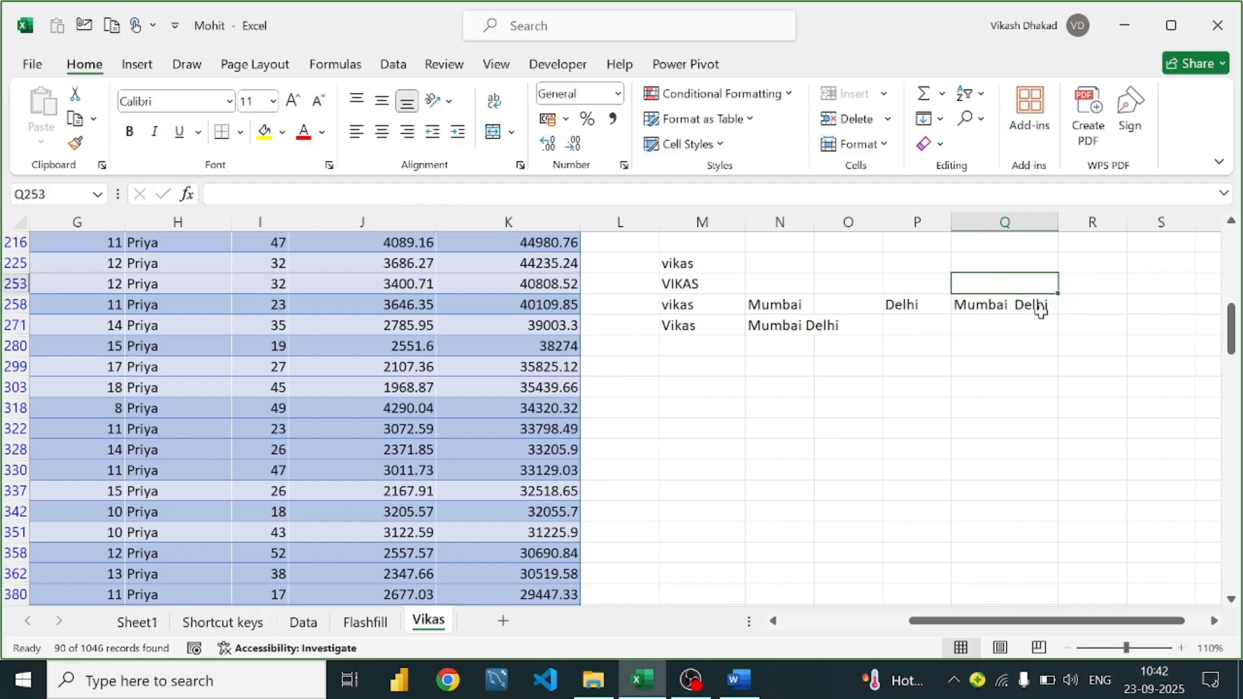
{"action": "left_click", "coordinate": [1022, 306]}
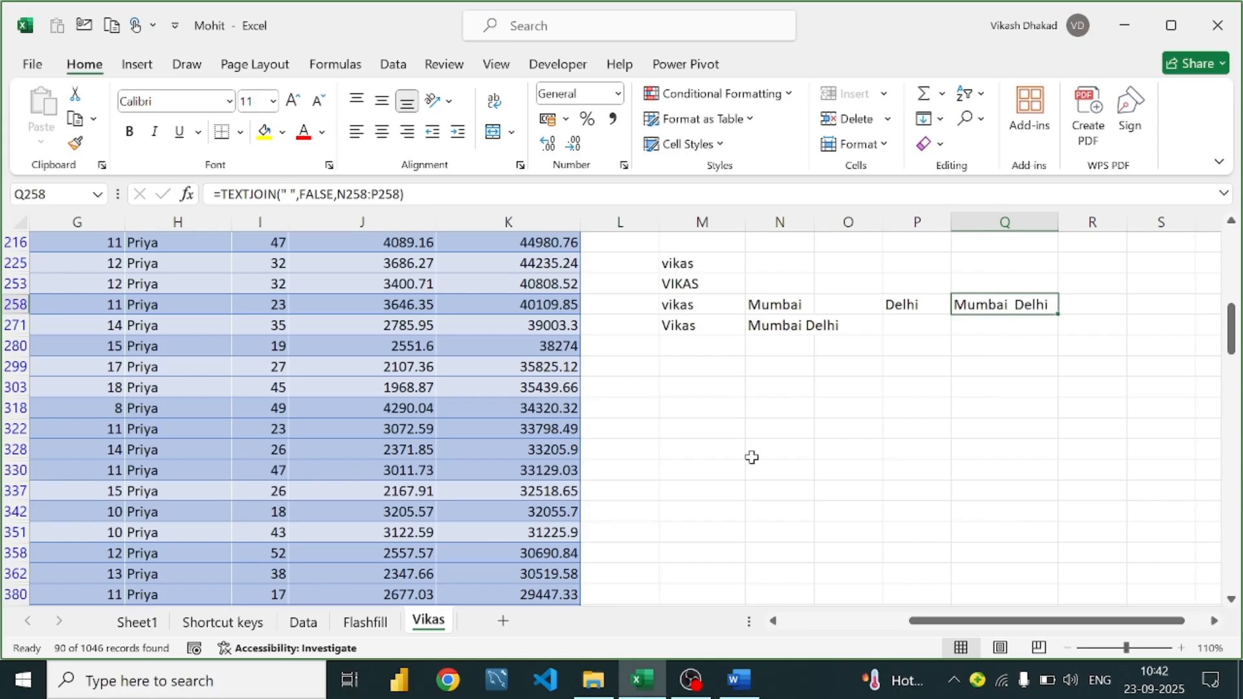
{"action": "left_click", "coordinate": [740, 680]}
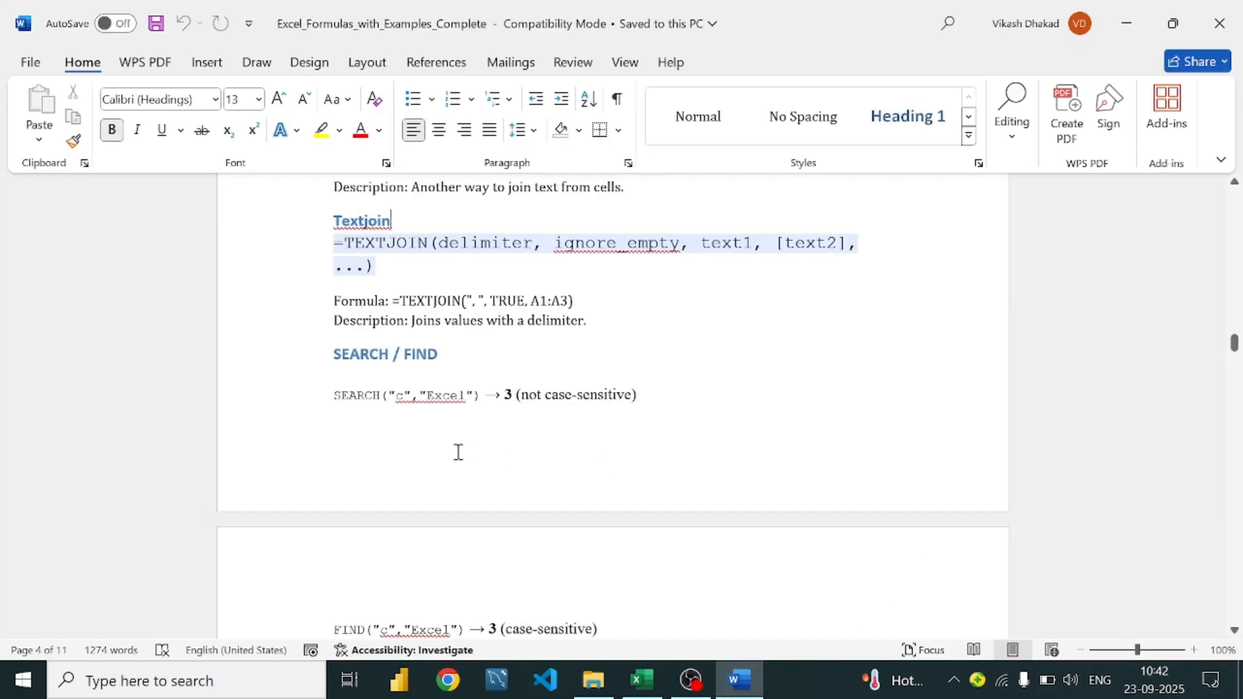
Read through the guide's SEARCH, FIND and REPLACE examples, then return to Excel
{"action": "scroll", "coordinate": [466, 447], "scroll_direction": "down", "scroll_amount": 2}
{"action": "scroll", "coordinate": [564, 406], "scroll_direction": "down", "scroll_amount": 1}
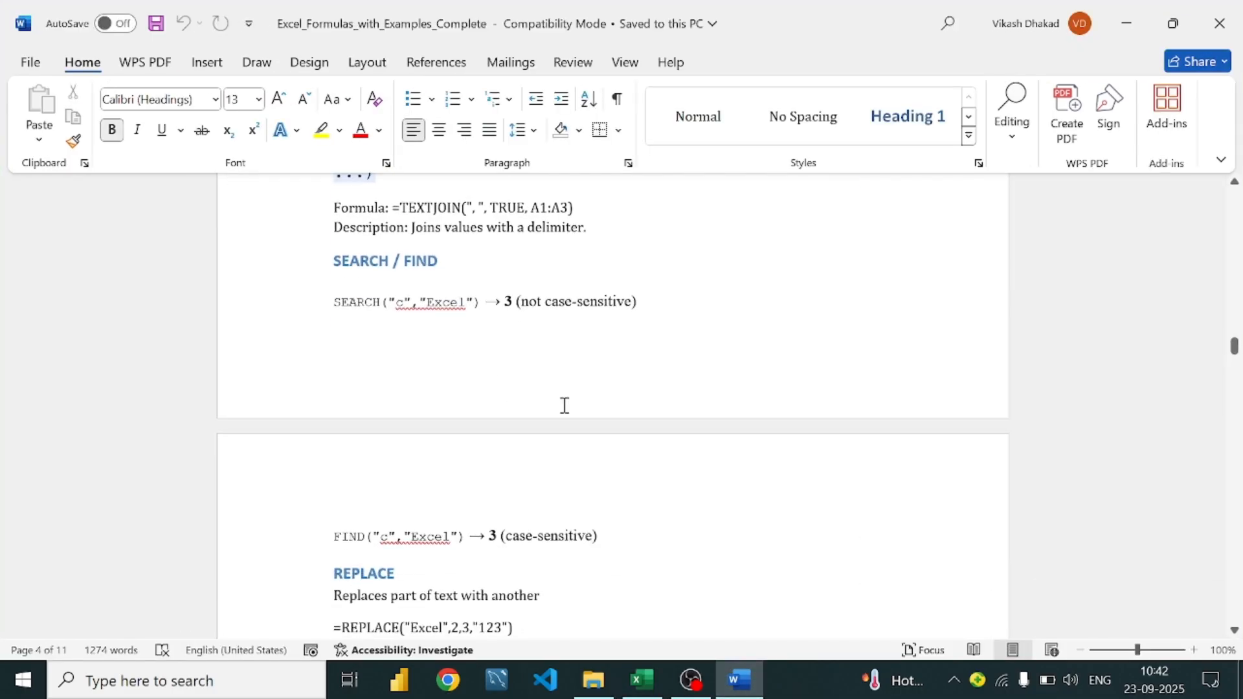
{"action": "scroll", "coordinate": [564, 405], "scroll_direction": "up", "scroll_amount": 1}
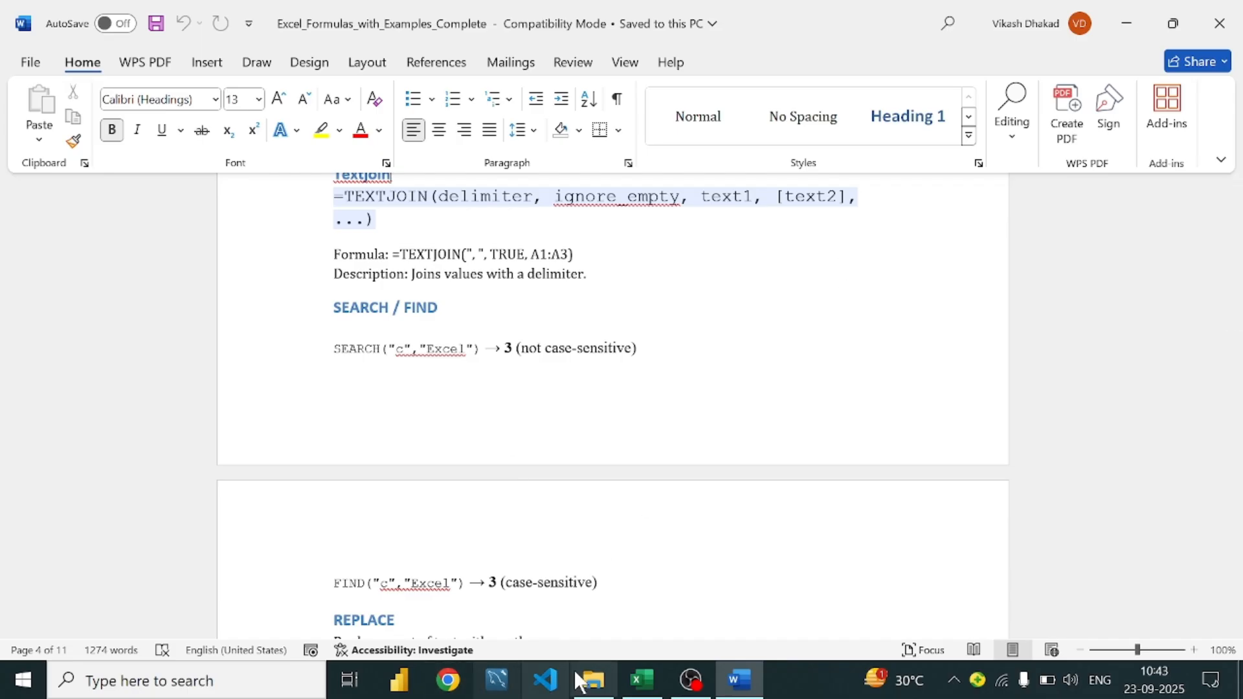
{"action": "left_click", "coordinate": [664, 353]}
{"action": "scroll", "coordinate": [453, 502], "scroll_direction": "down", "scroll_amount": 5}
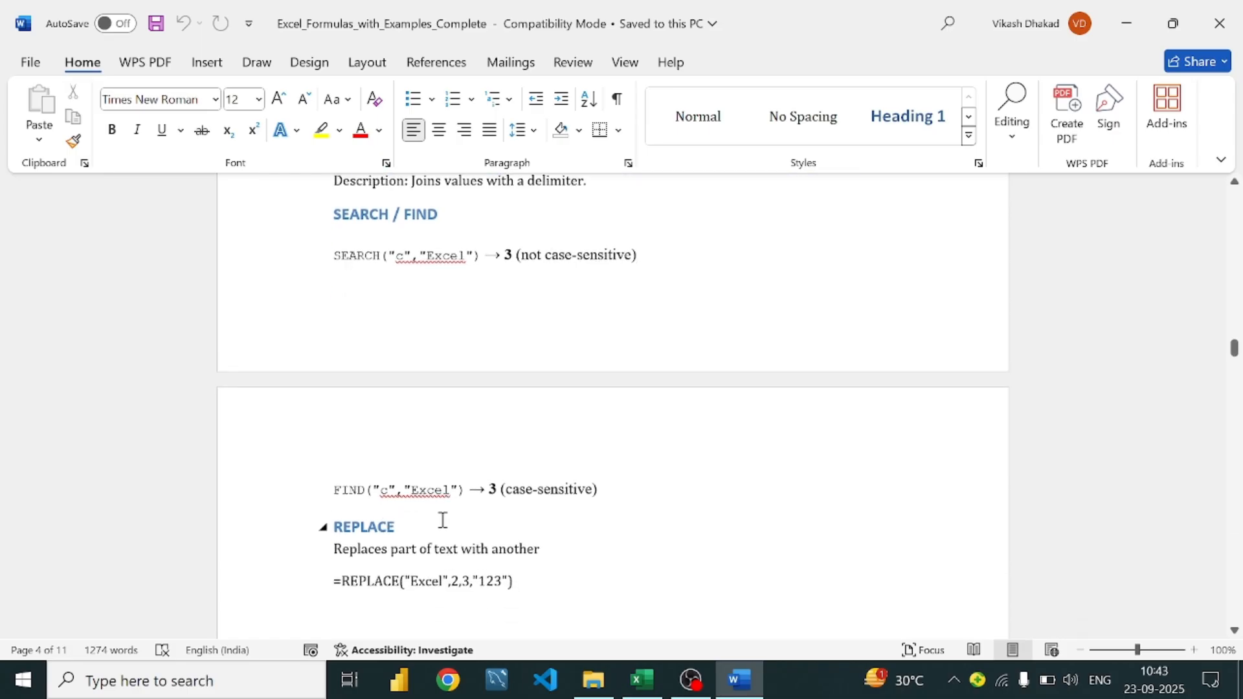
{"action": "scroll", "coordinate": [404, 389], "scroll_direction": "up", "scroll_amount": 6}
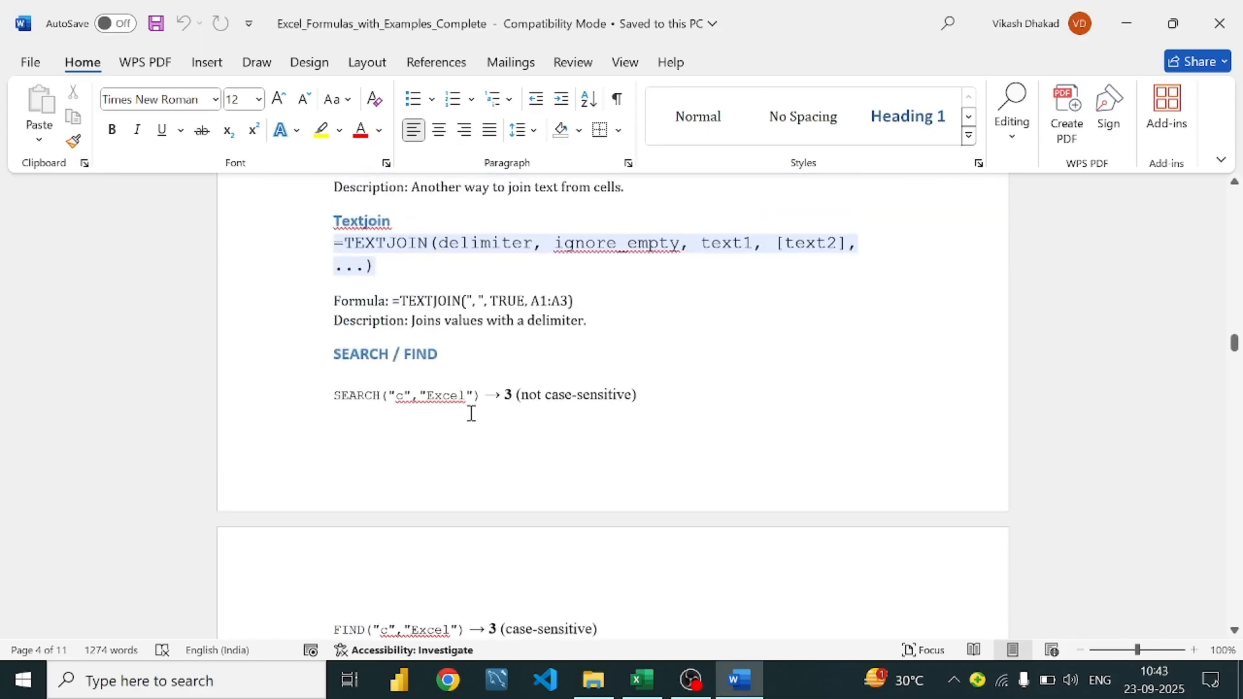
{"action": "scroll", "coordinate": [466, 492], "scroll_direction": "down", "scroll_amount": 5}
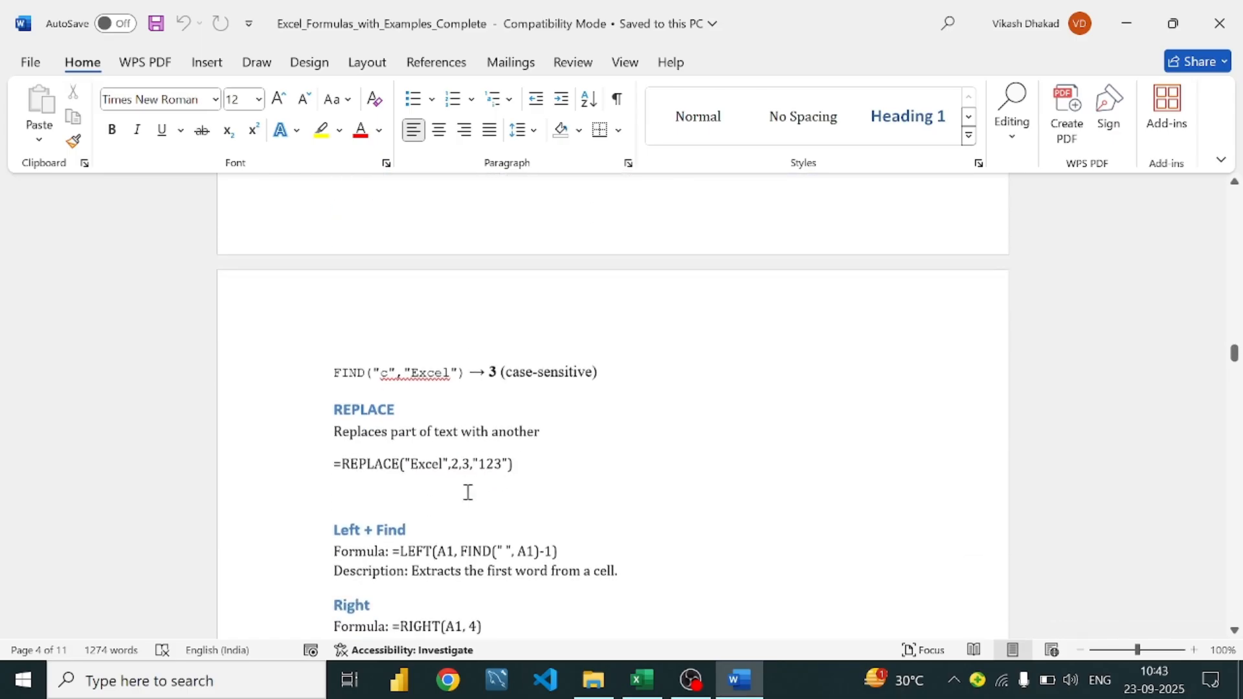
{"action": "scroll", "coordinate": [437, 500], "scroll_direction": "up", "scroll_amount": 6}
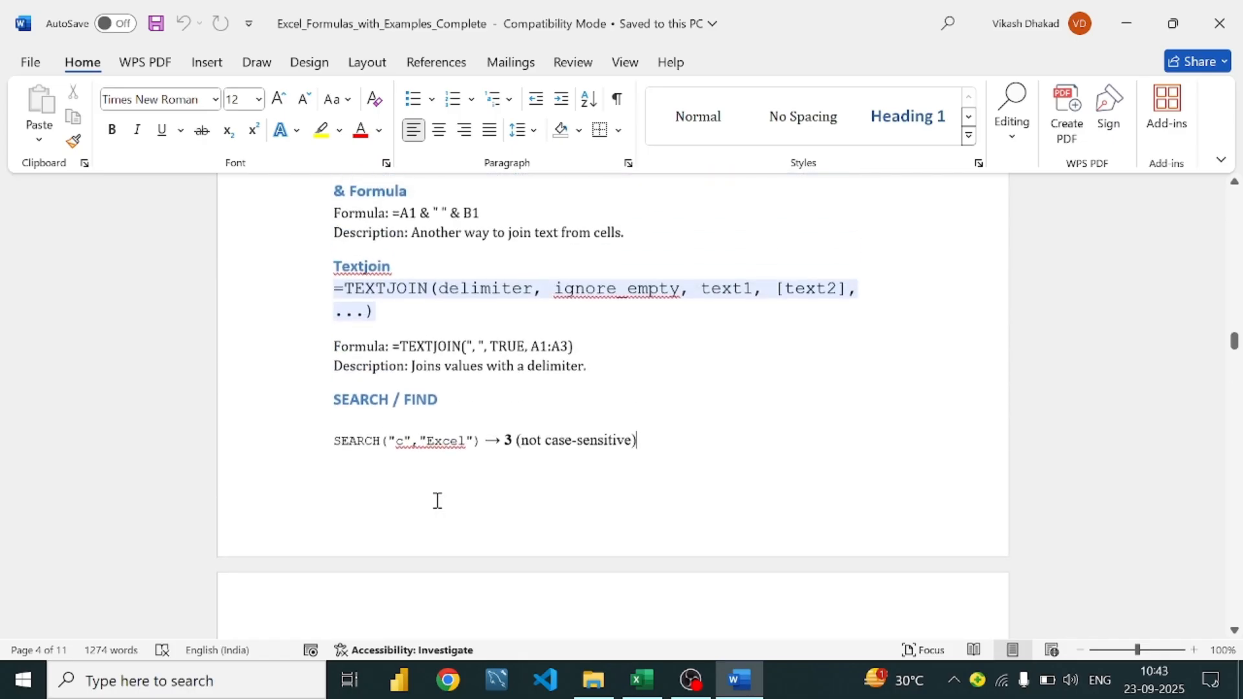
{"action": "scroll", "coordinate": [613, 458], "scroll_direction": "down", "scroll_amount": 1}
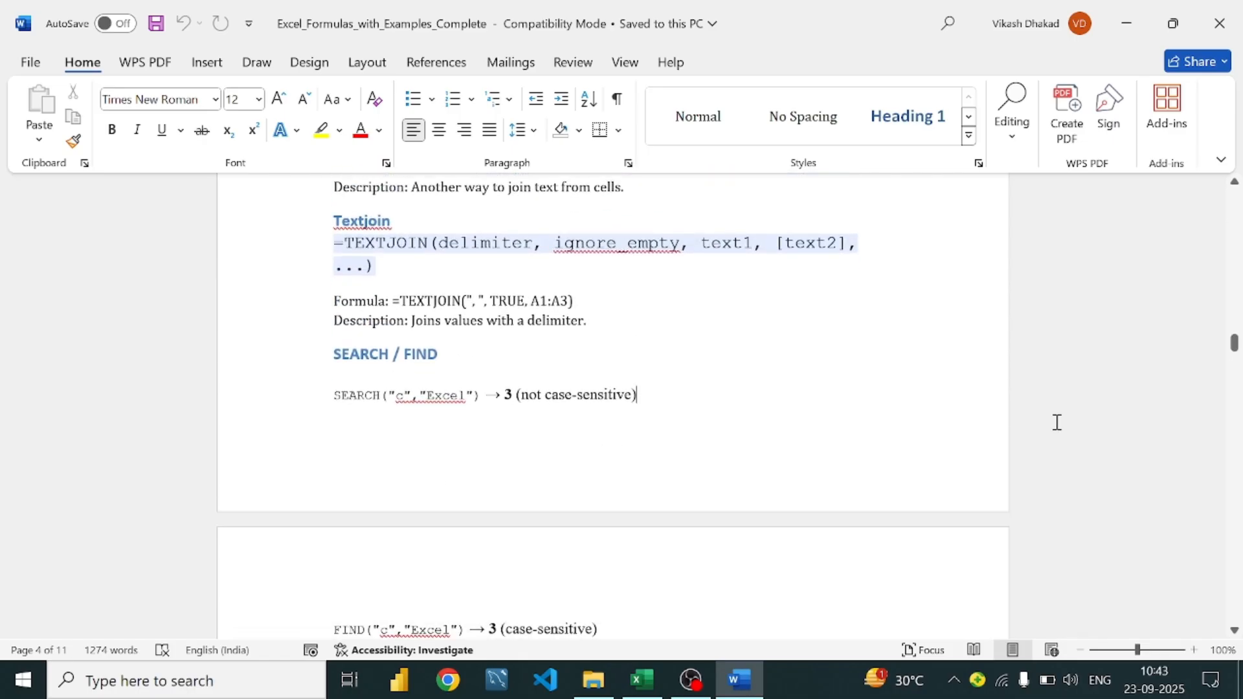
{"action": "left_click", "coordinate": [641, 679]}
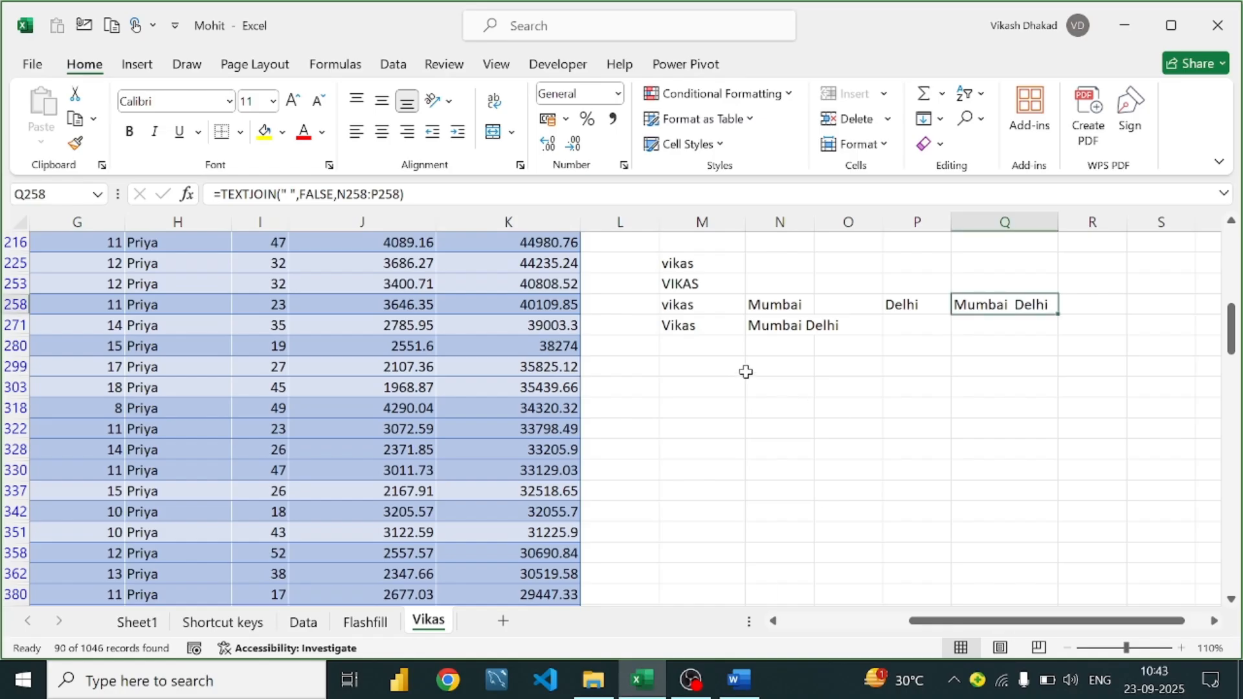
Copy the CONCAT formula from N271 into N299
{"action": "left_click", "coordinate": [777, 367]}
{"action": "left_click", "coordinate": [769, 330]}
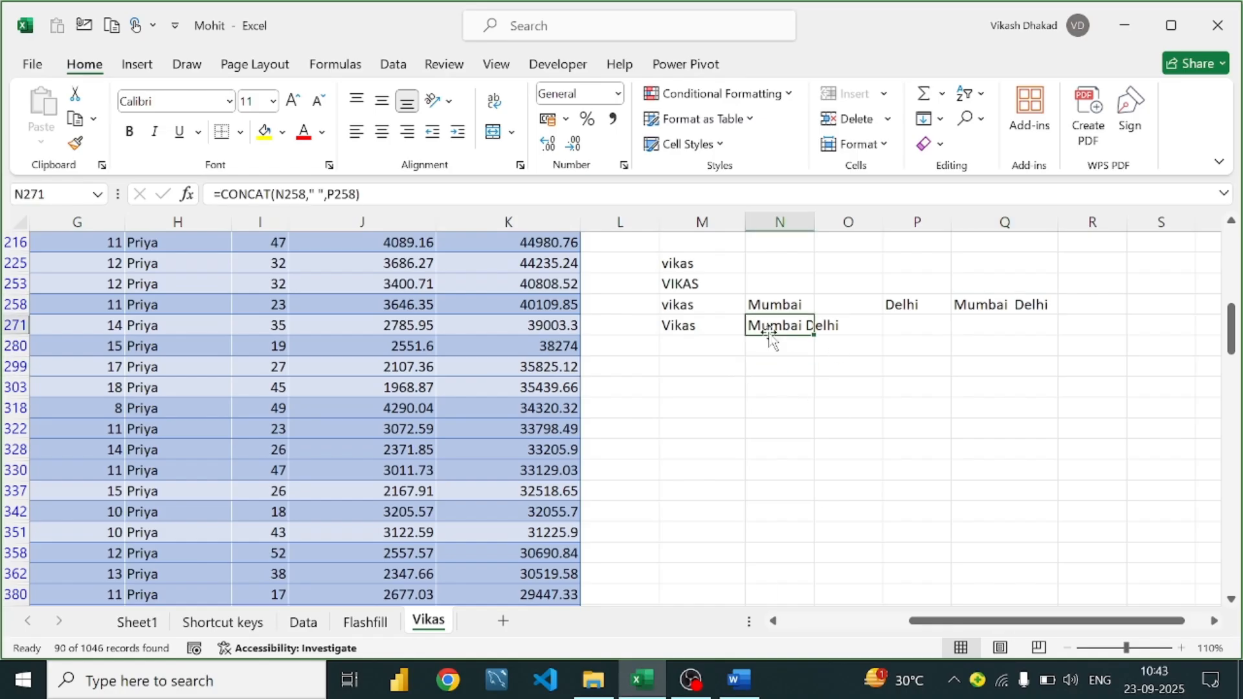
{"action": "left_click", "coordinate": [804, 374]}
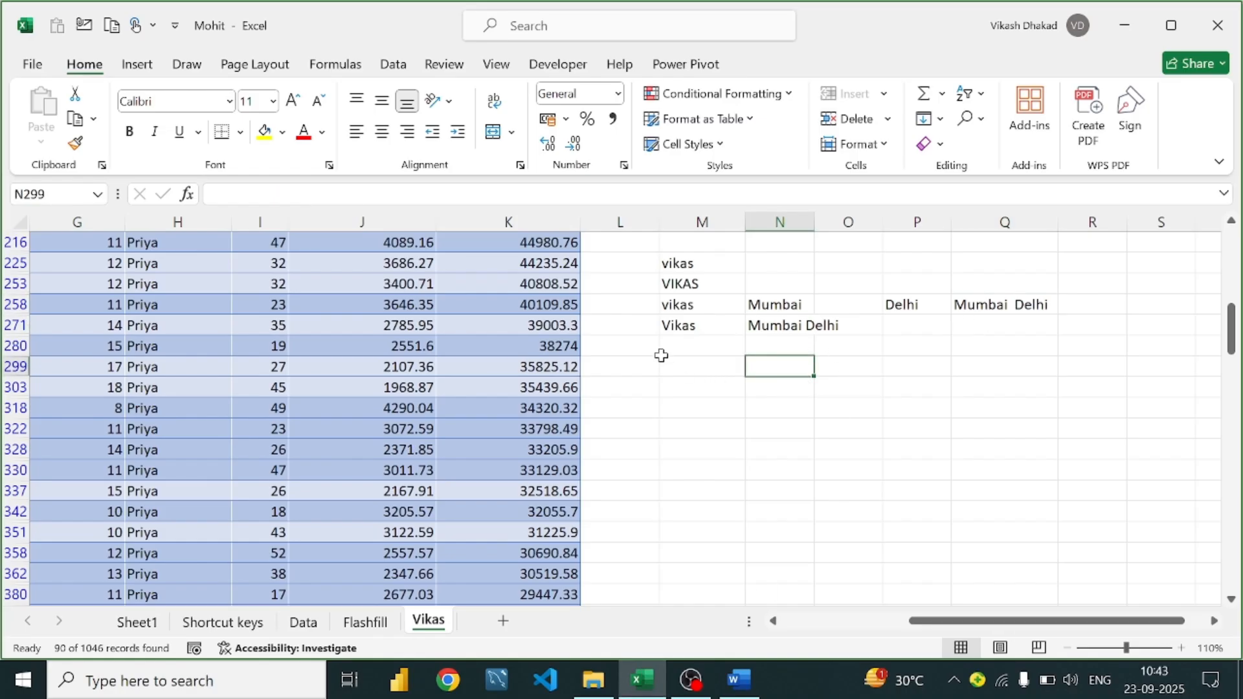
{"action": "left_click", "coordinate": [679, 322]}
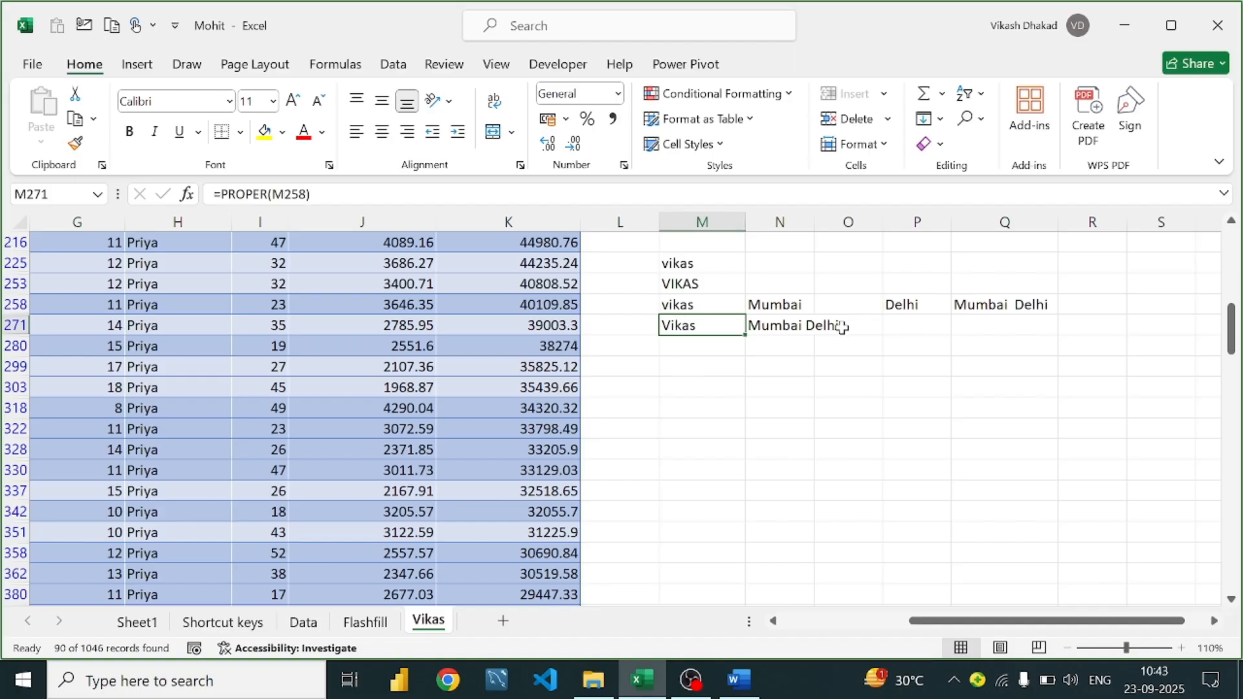
{"action": "left_click", "coordinate": [779, 327]}
{"action": "key", "text": "ctrl+c"}
{"action": "left_click", "coordinate": [784, 366]}
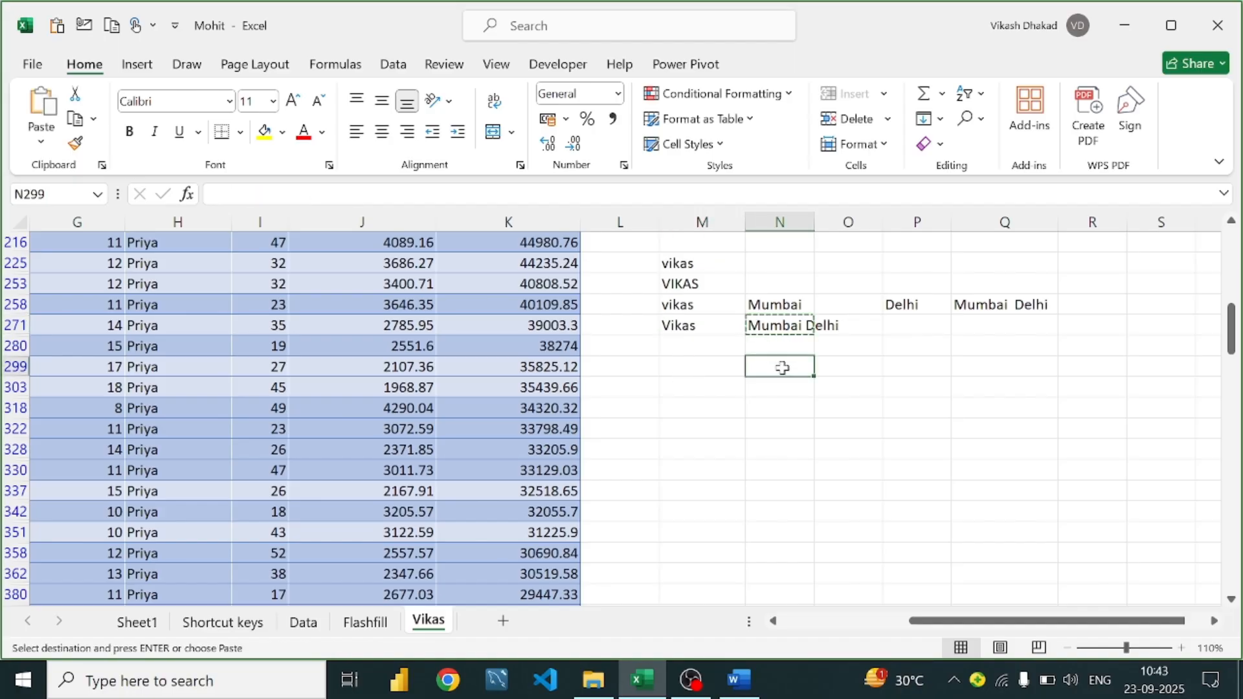
{"action": "key", "text": "ctrl+v"}
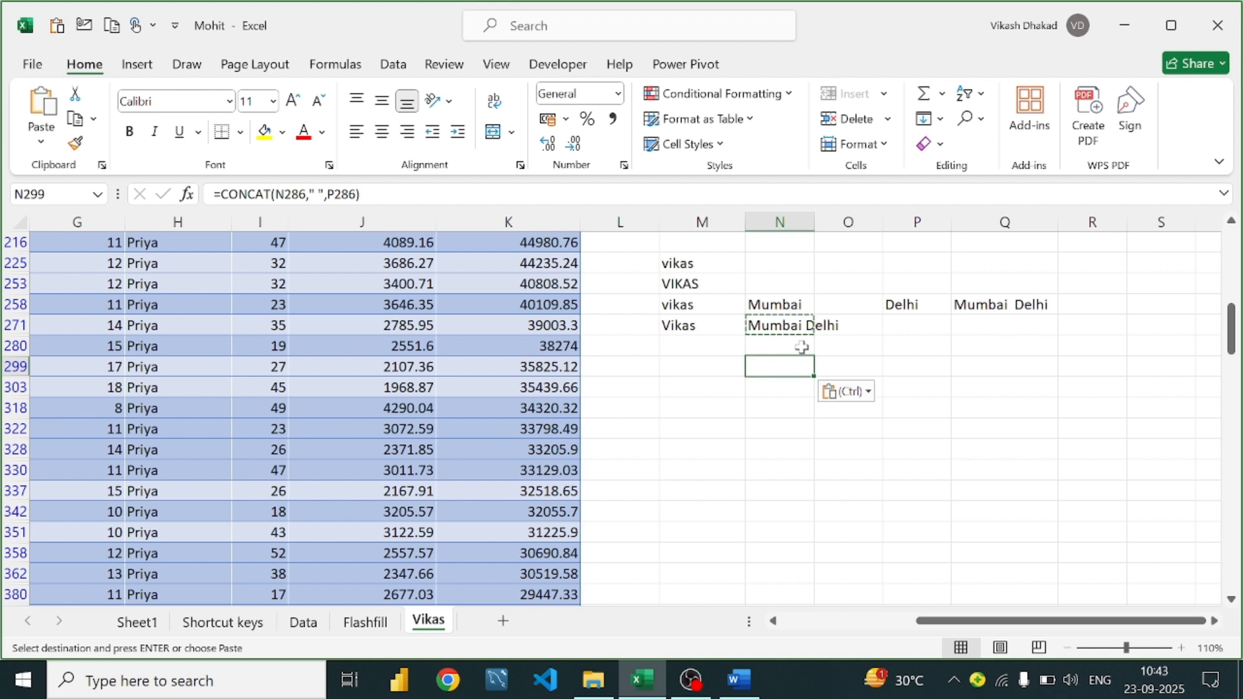
Copy Mumbai from N258 into O328 and select P328 beside it
{"action": "left_click", "coordinate": [801, 343]}
{"action": "left_click", "coordinate": [842, 366]}
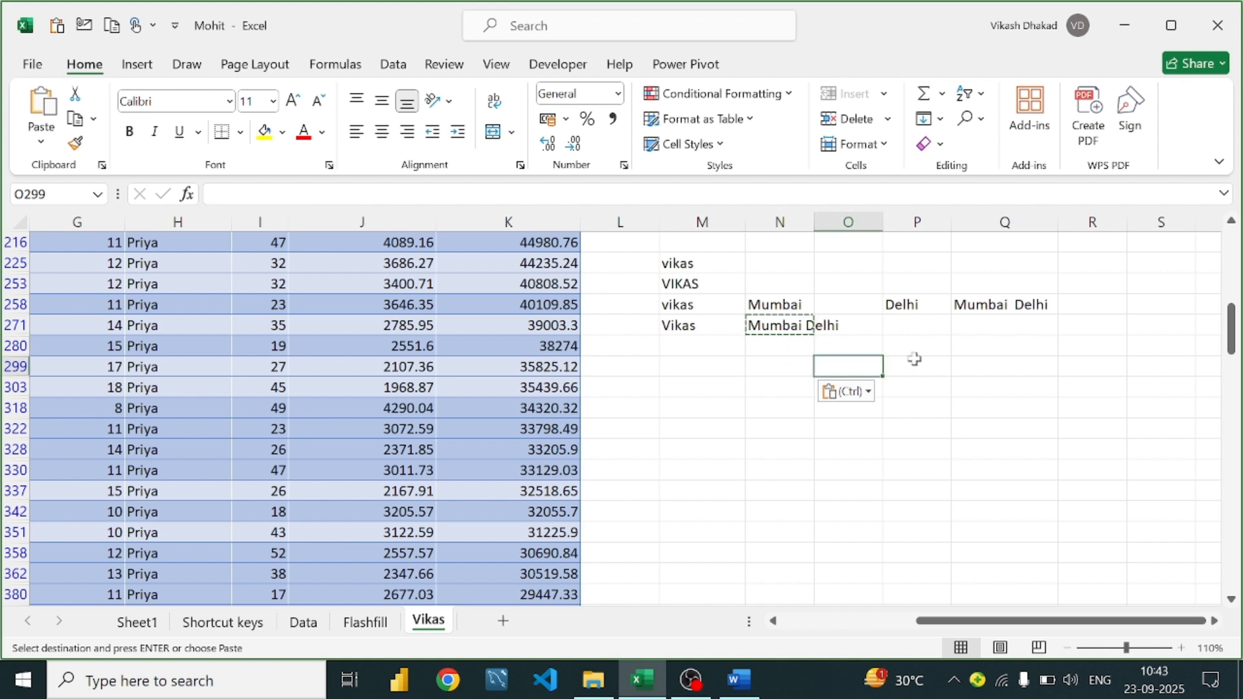
{"action": "left_click", "coordinate": [782, 304]}
{"action": "key", "text": "ctrl+c"}
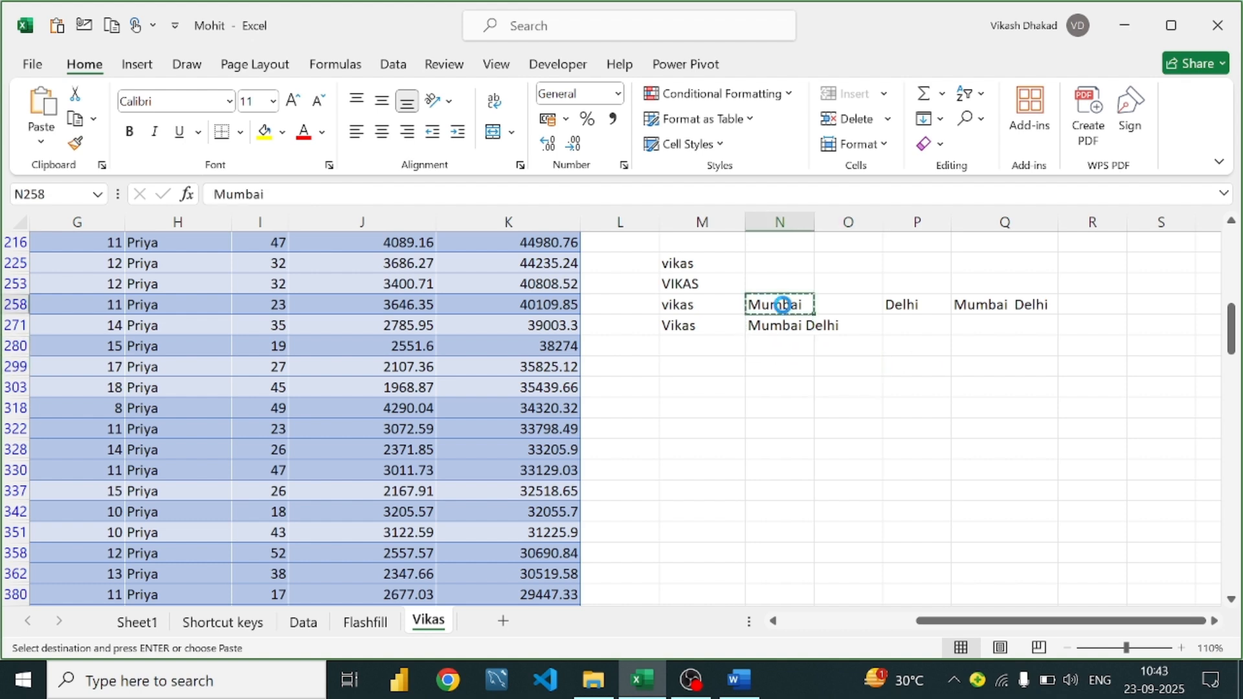
{"action": "left_click", "coordinate": [865, 453]}
{"action": "key", "text": "ctrl+v"}
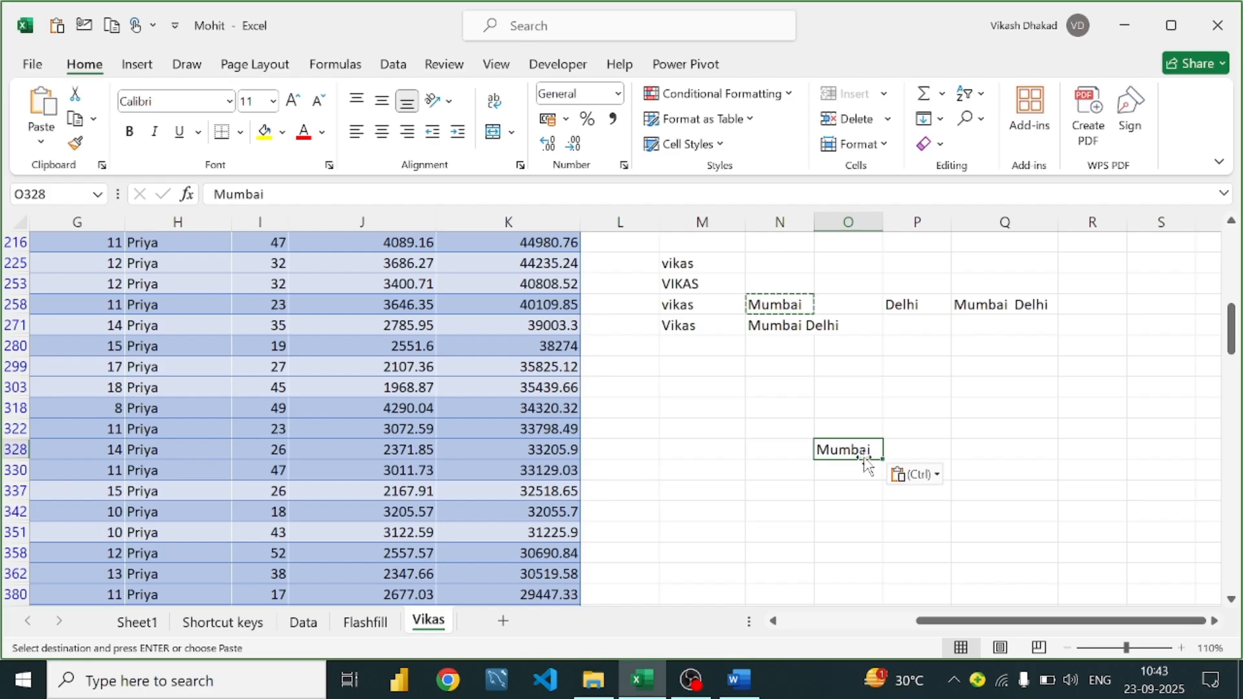
{"action": "key", "text": "Down"}
{"action": "key", "text": "Down"}
{"action": "left_click", "coordinate": [903, 454]}
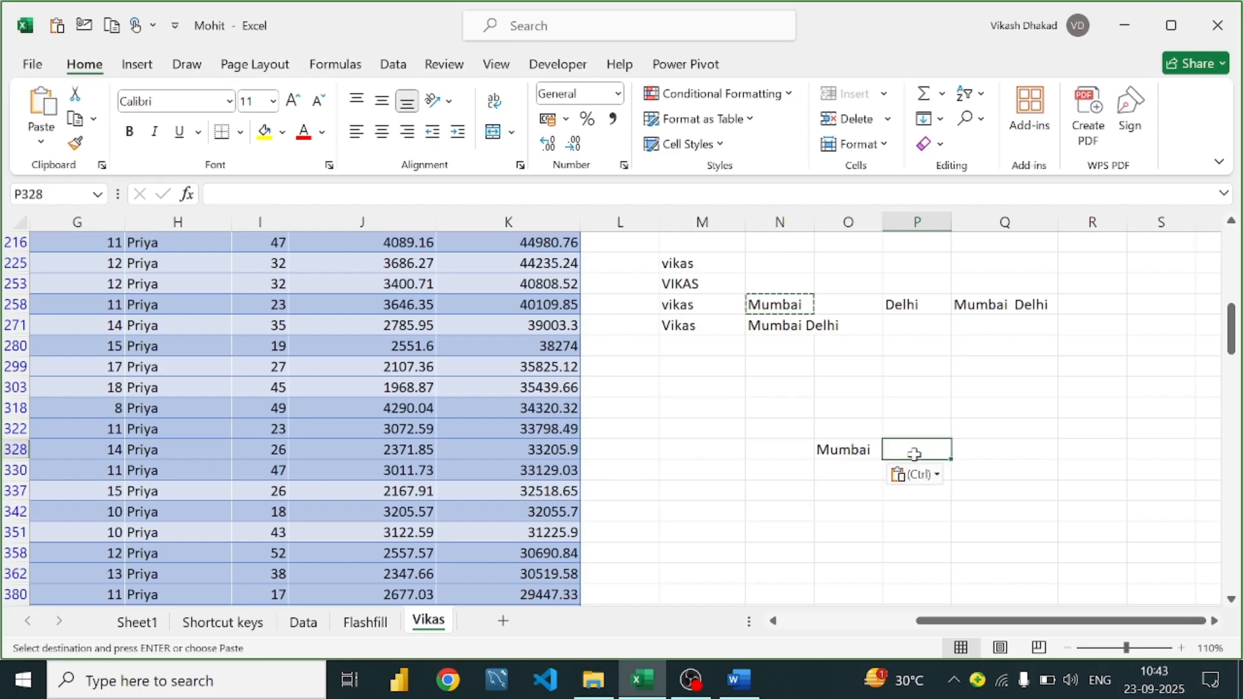
{"action": "key", "text": "Escape"}
Enter =SEARCH("m",O328,2) in P328, returning 3 for Mumbai's second m
{"action": "type", "text": "=f"}
{"action": "key", "text": "BackSpace"}
{"action": "type", "text": "s"}
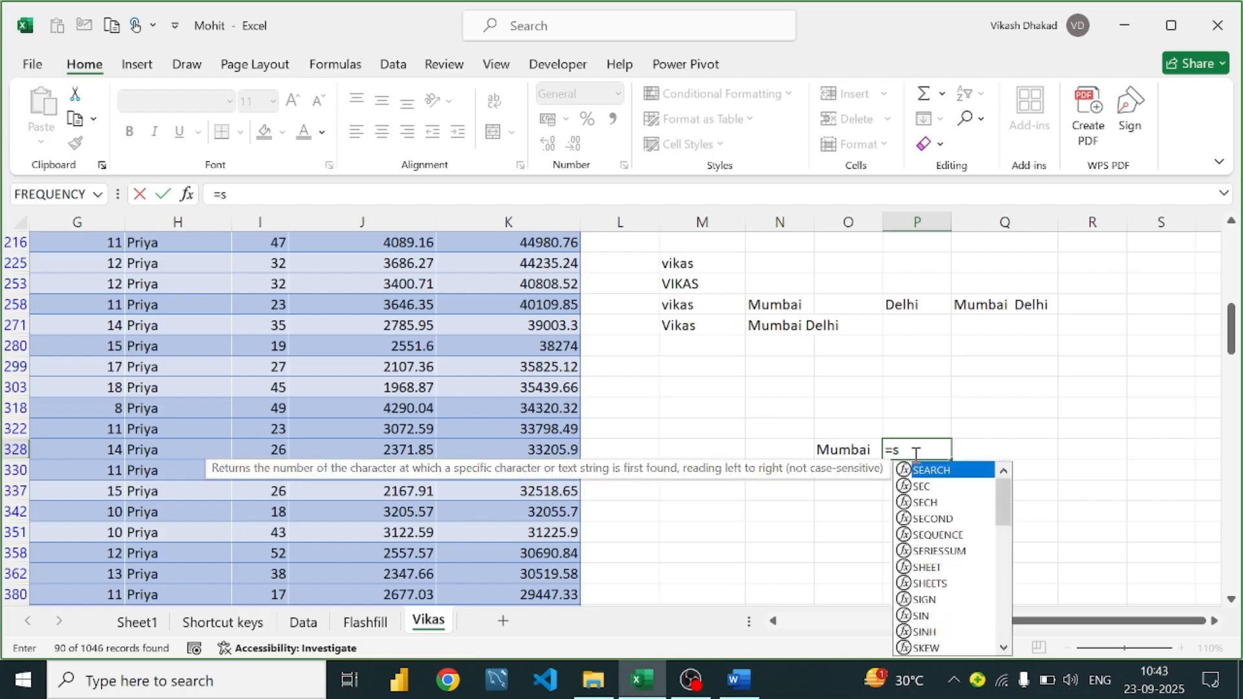
{"action": "type", "text": "earch"}
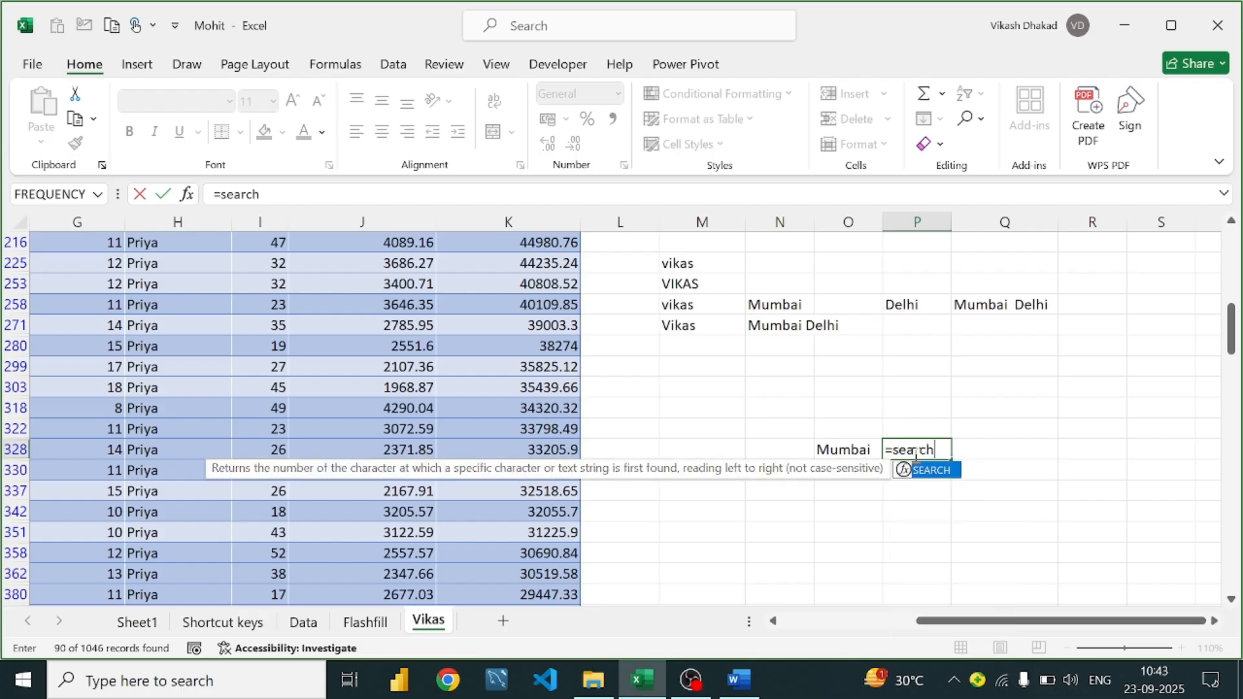
{"action": "type", "text": "("}
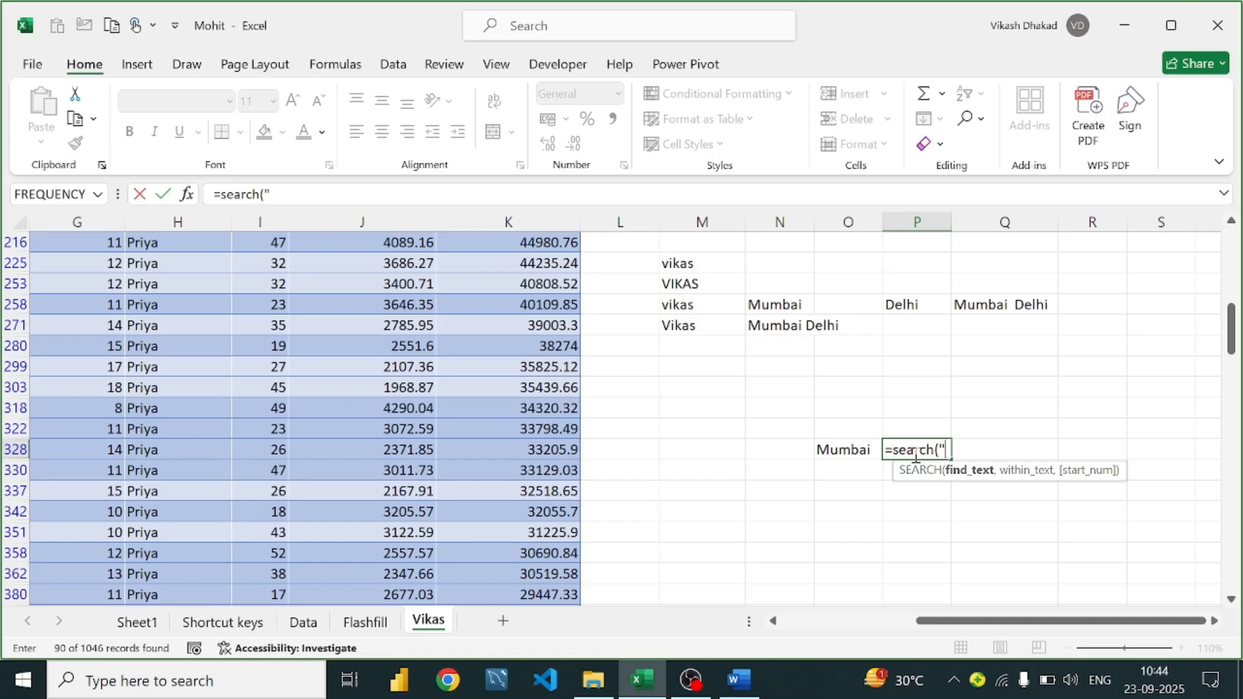
{"action": "type", "text": "\"m\","}
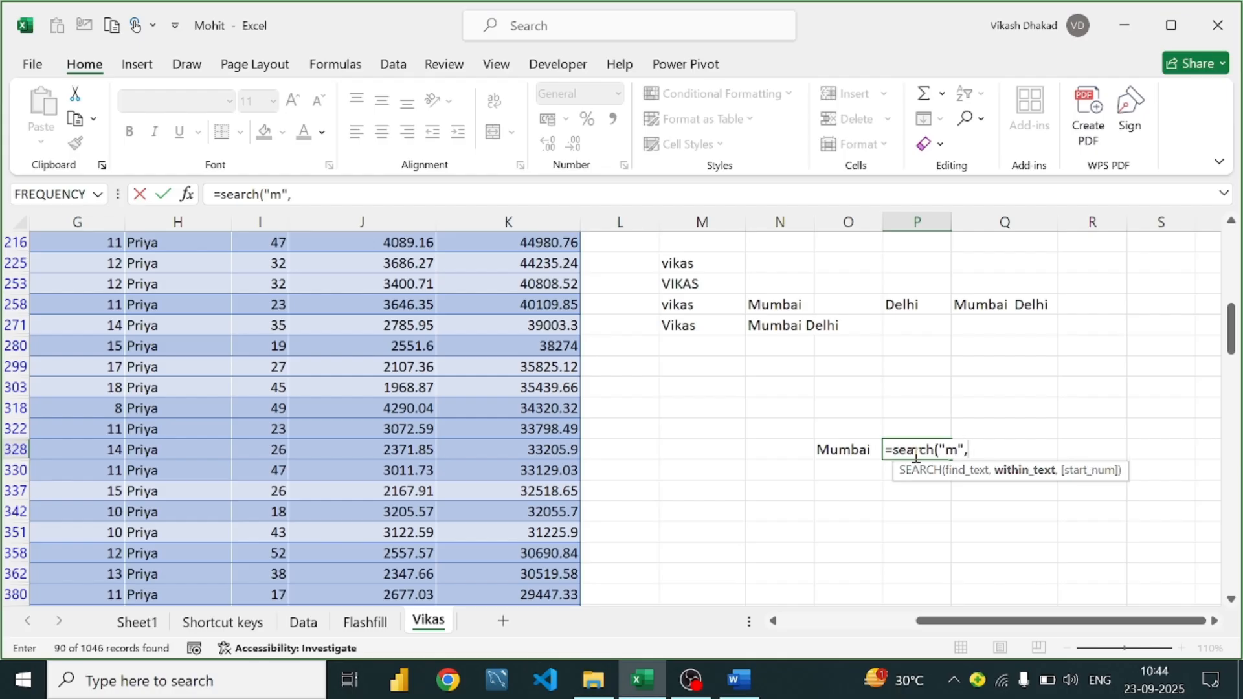
{"action": "left_click", "coordinate": [841, 451]}
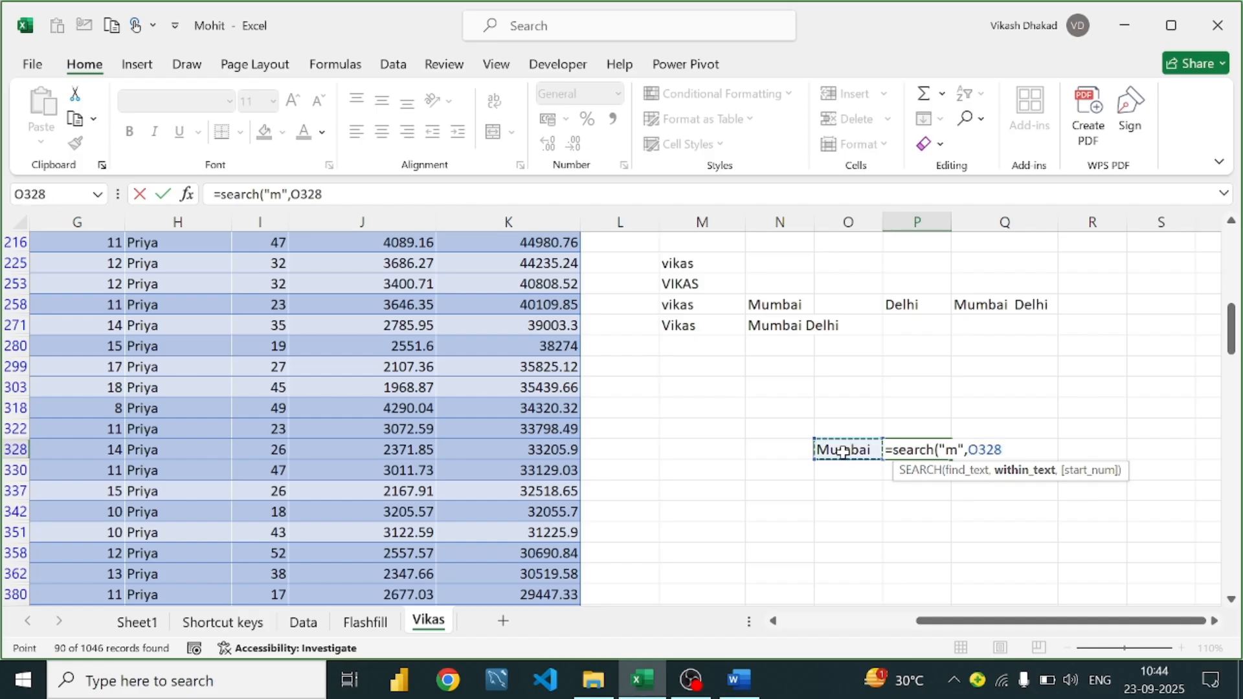
{"action": "type", "text": ","}
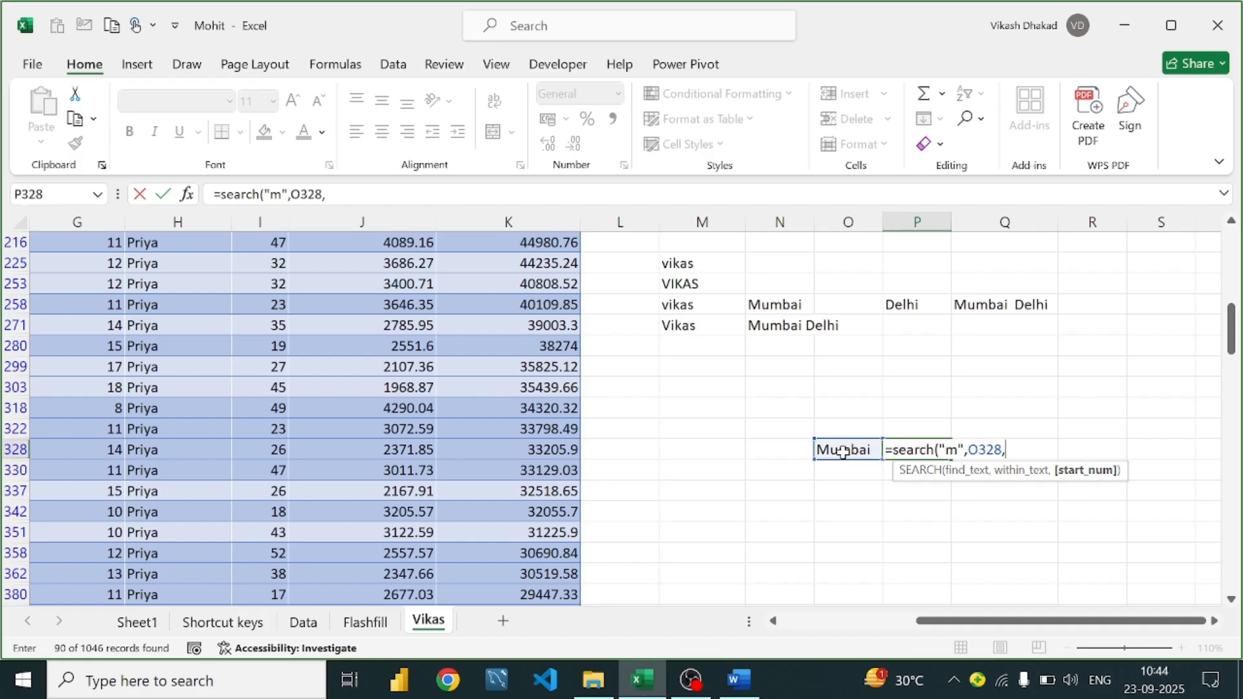
{"action": "type", "text": "2)"}
{"action": "key", "text": "Return"}
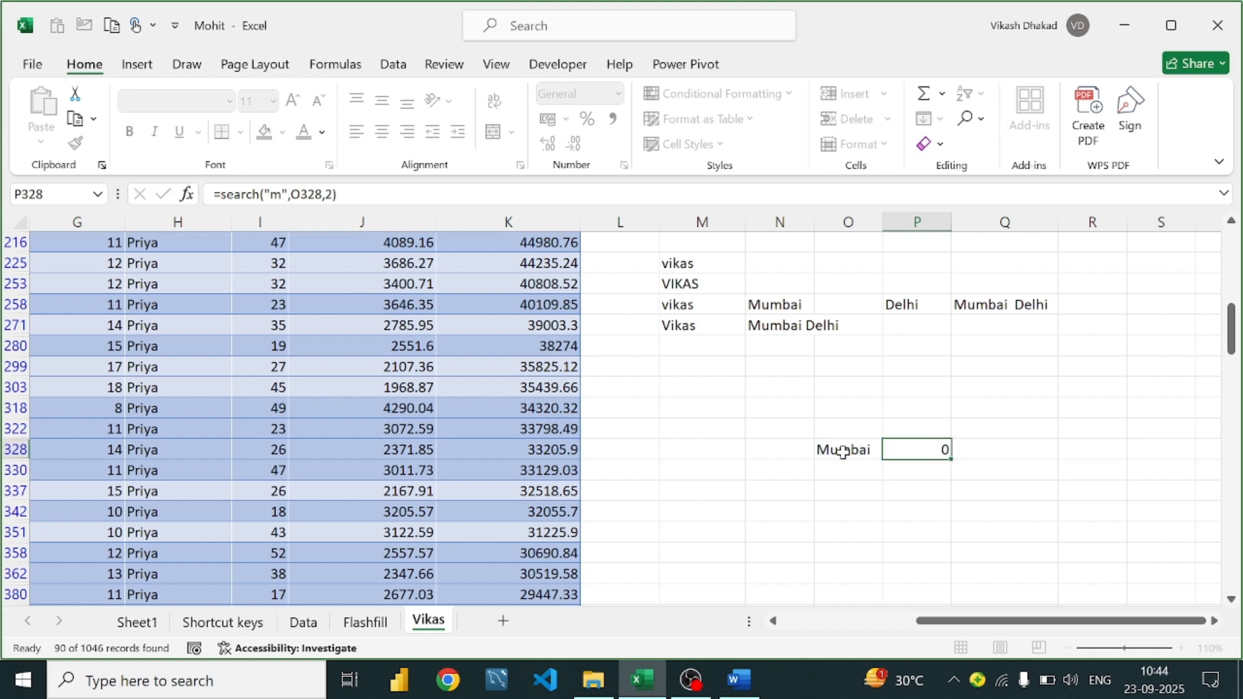
{"action": "left_click", "coordinate": [842, 451]}
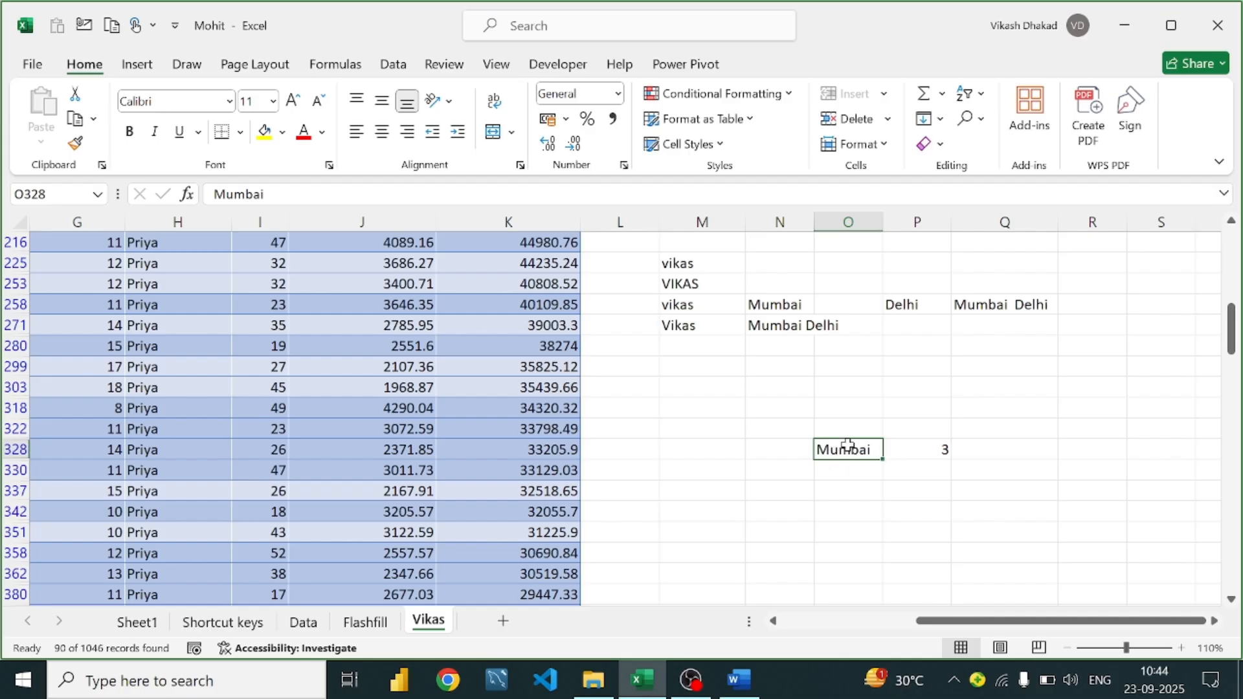
Change P328's SEARCH start position from 2 to 1 so it returns 1
{"action": "double_click", "coordinate": [940, 449]}
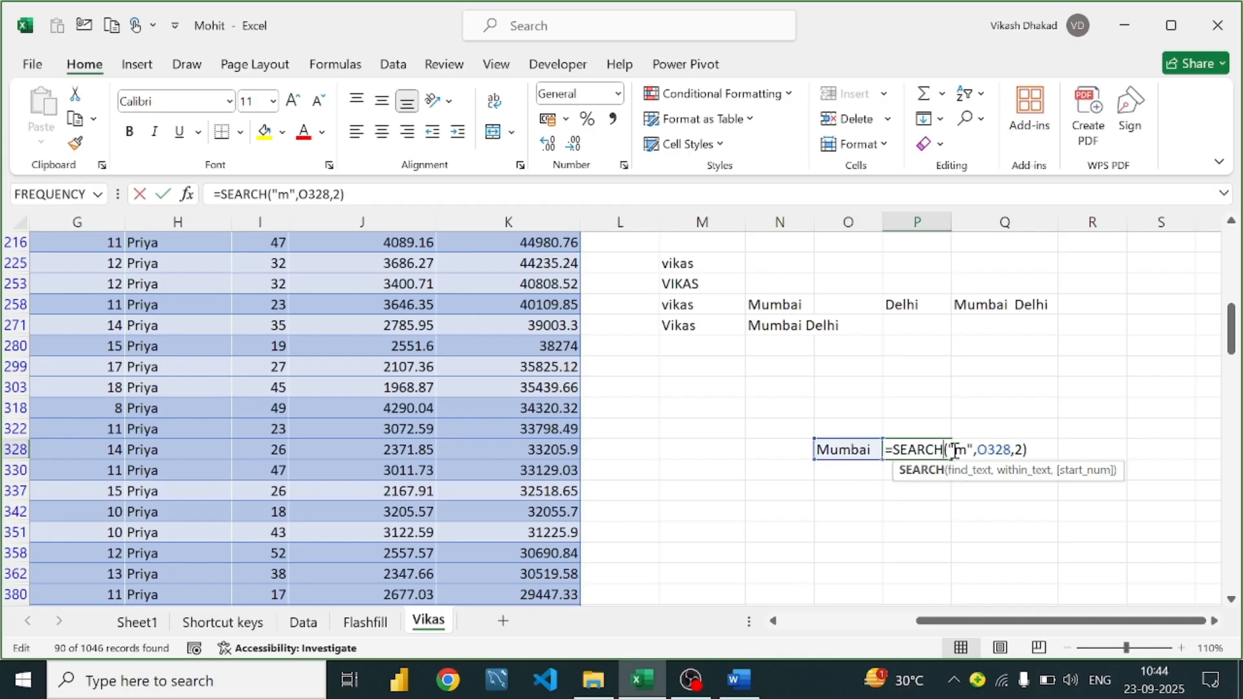
{"action": "left_click", "coordinate": [1023, 451]}
{"action": "key", "text": "BackSpace"}
{"action": "type", "text": "1"}
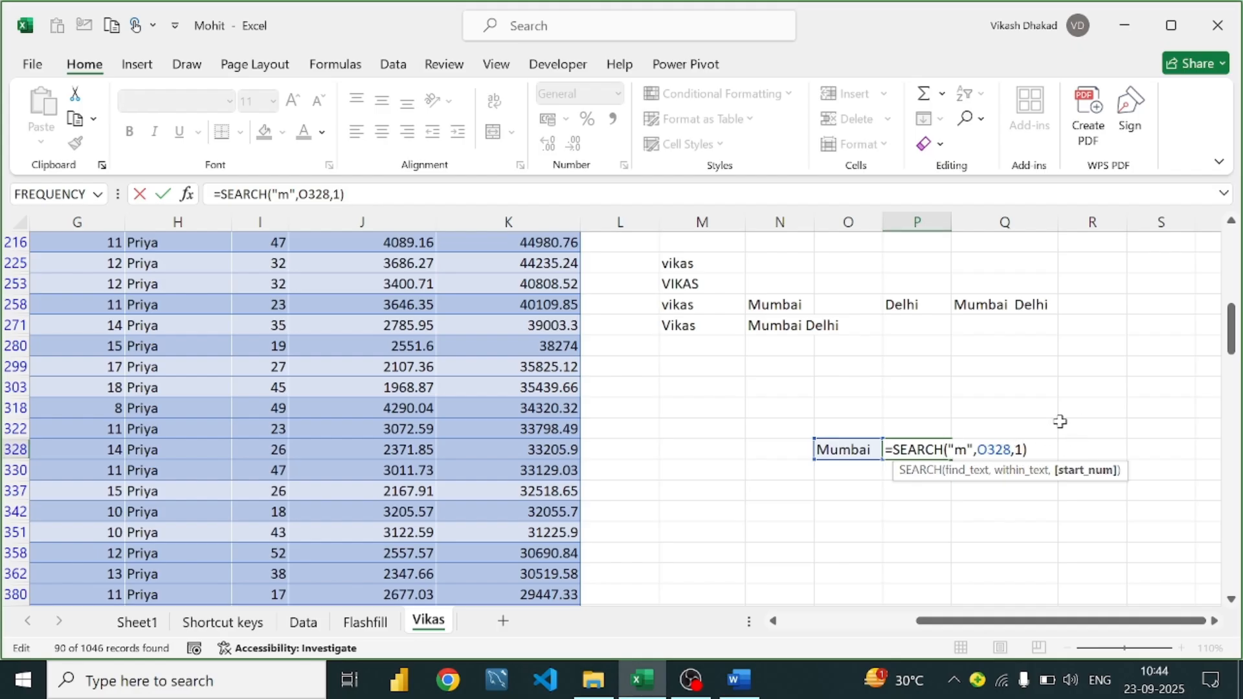
{"action": "key", "text": "Return"}
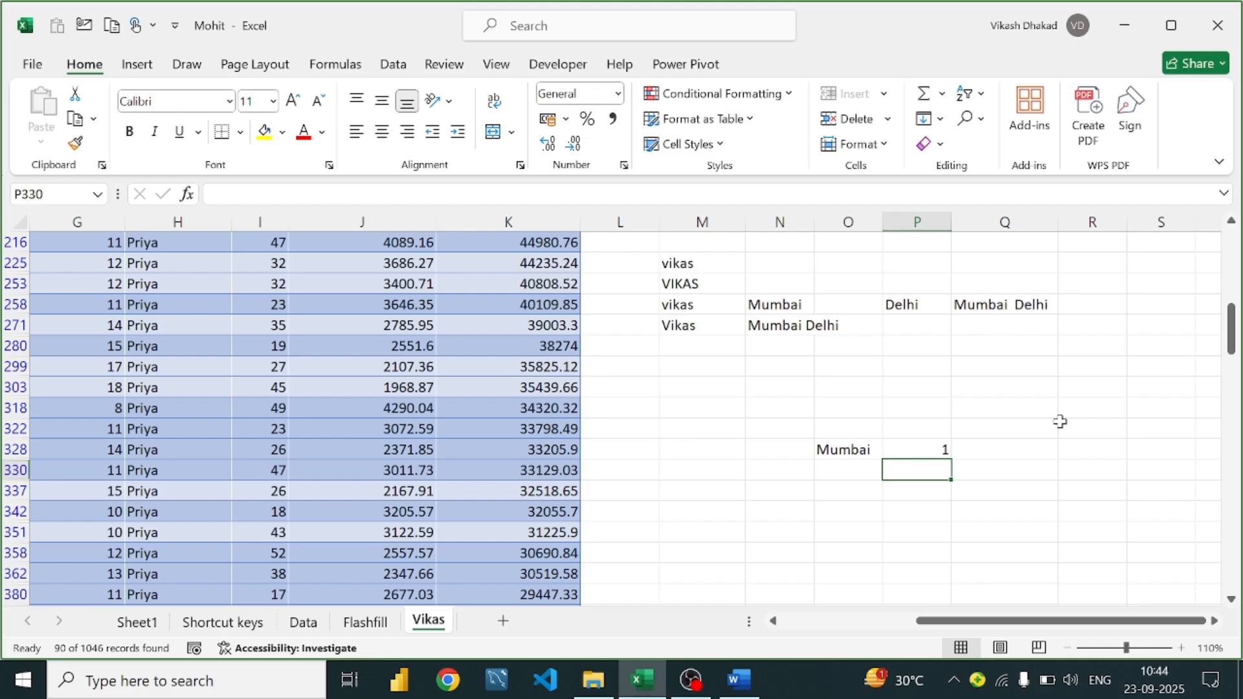
Reopen P328's =SEARCH("m",O328,1) to review its reference, leaving it unchanged
{"action": "double_click", "coordinate": [943, 448]}
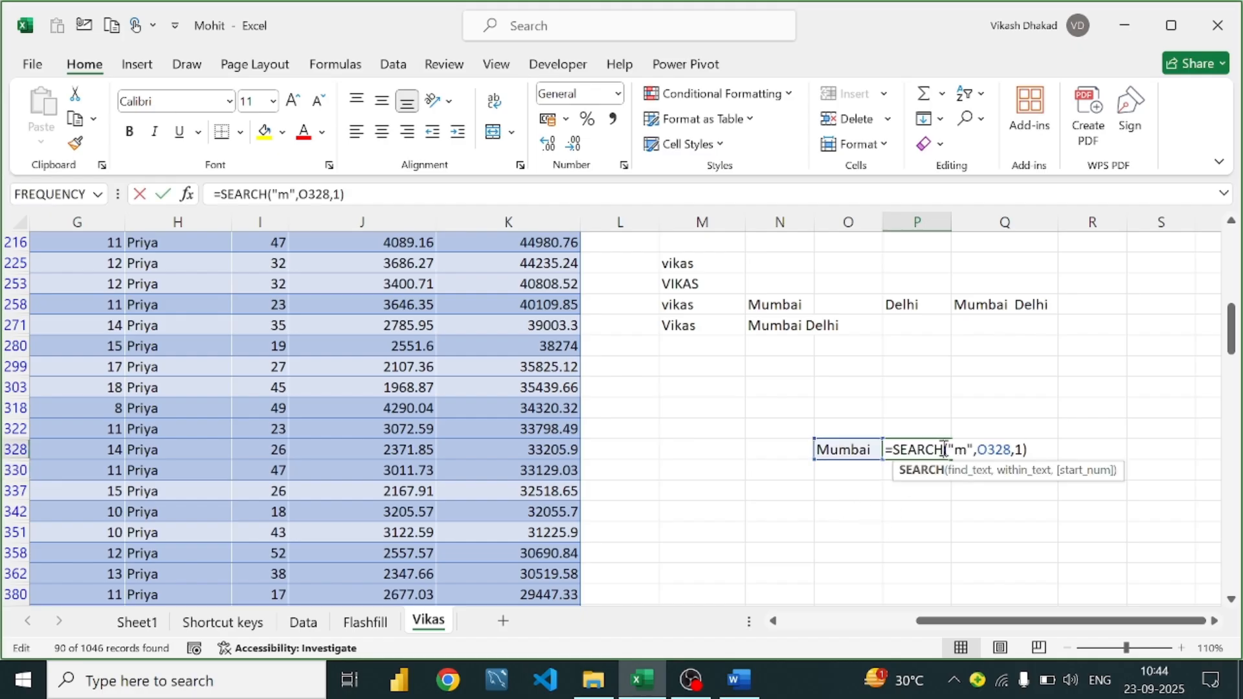
{"action": "left_click", "coordinate": [1050, 453]}
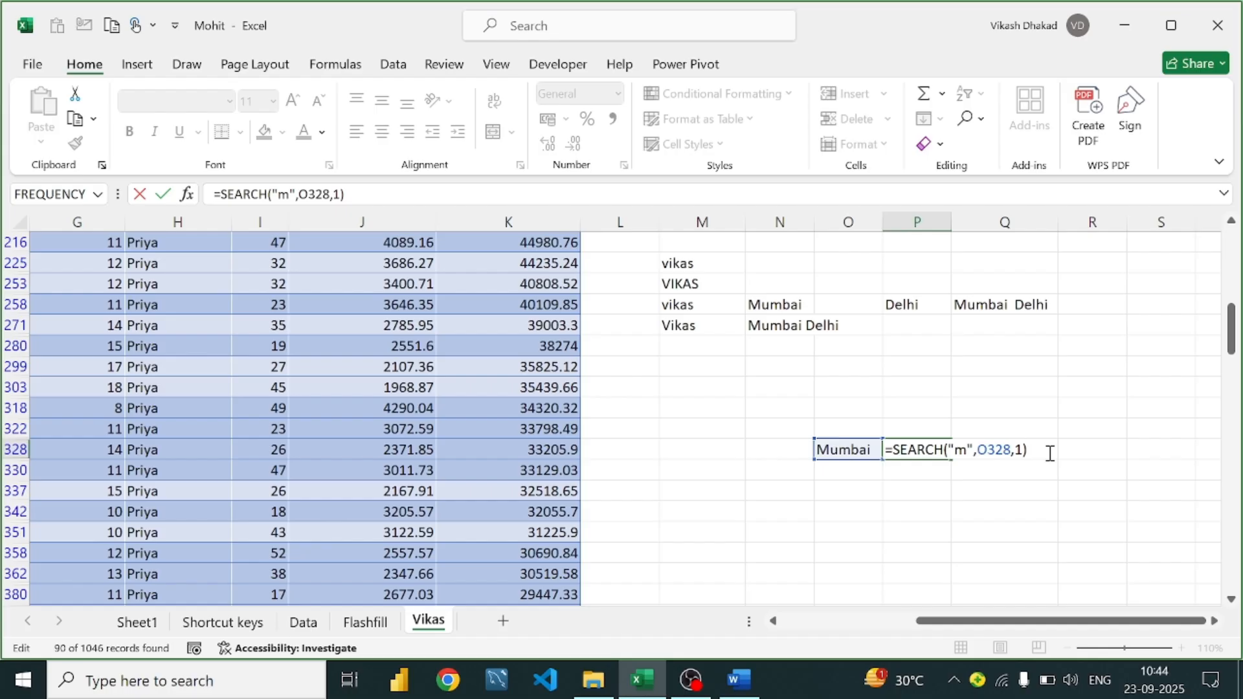
{"action": "key", "text": "Return"}
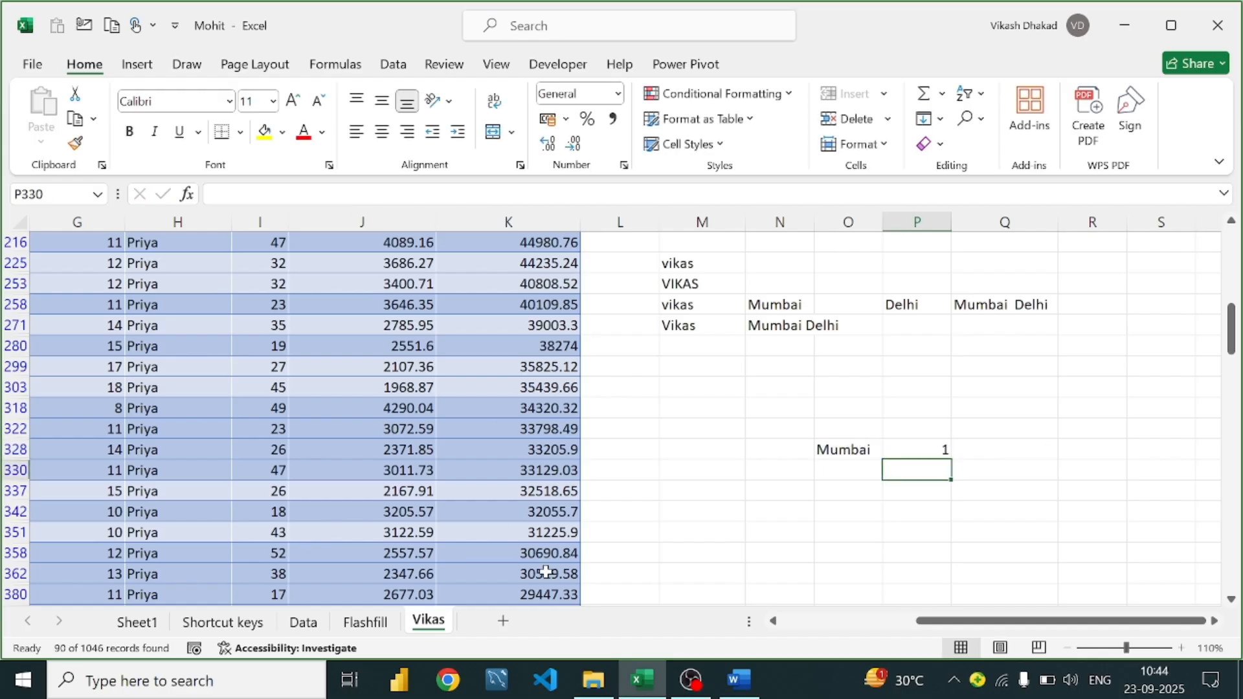
{"action": "left_click", "coordinate": [950, 448]}
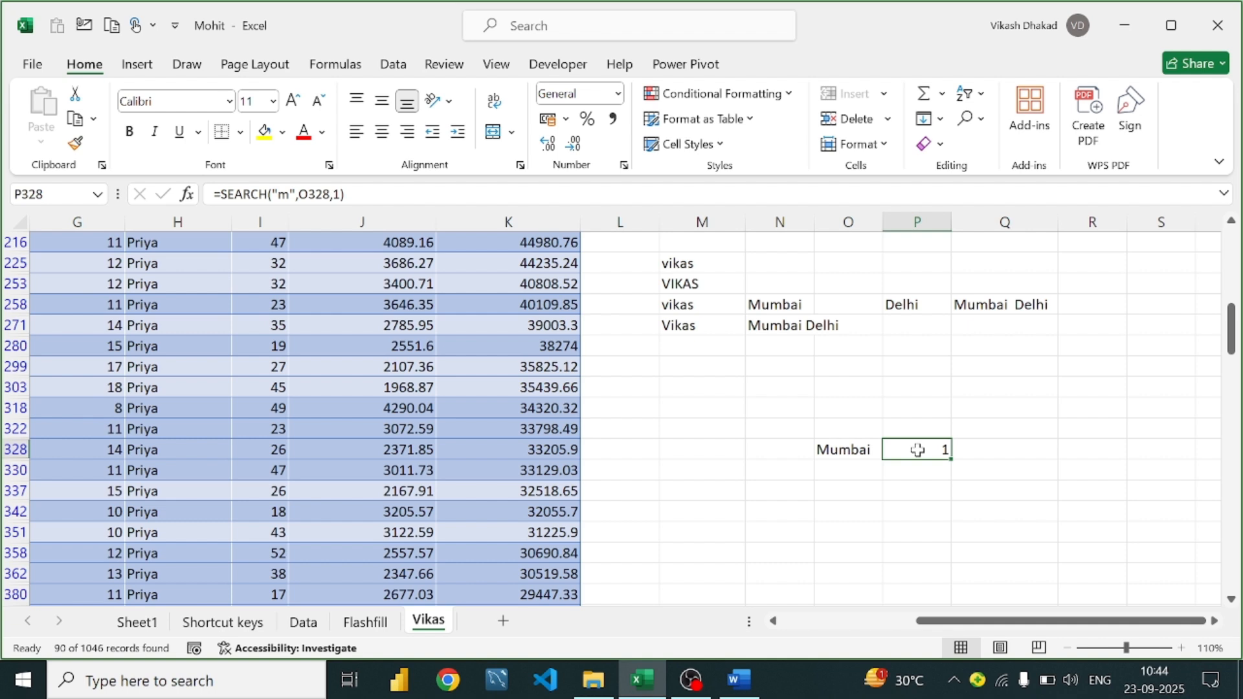
{"action": "double_click", "coordinate": [918, 449]}
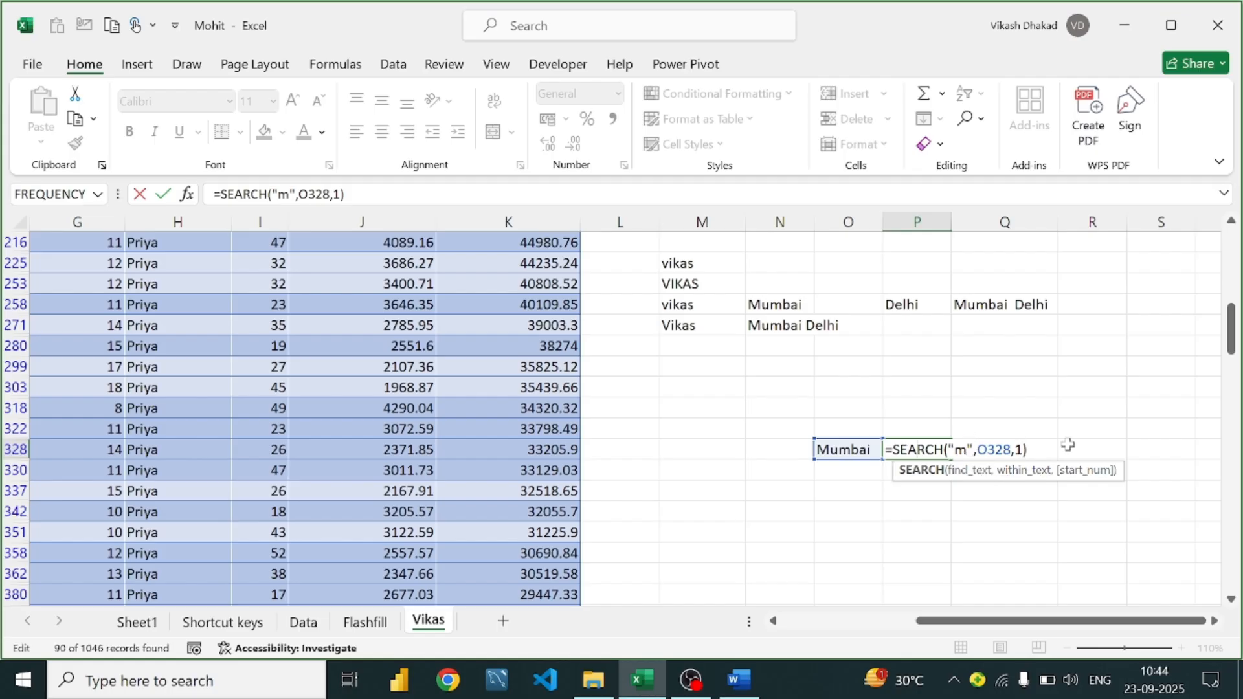
{"action": "left_click", "coordinate": [1036, 452]}
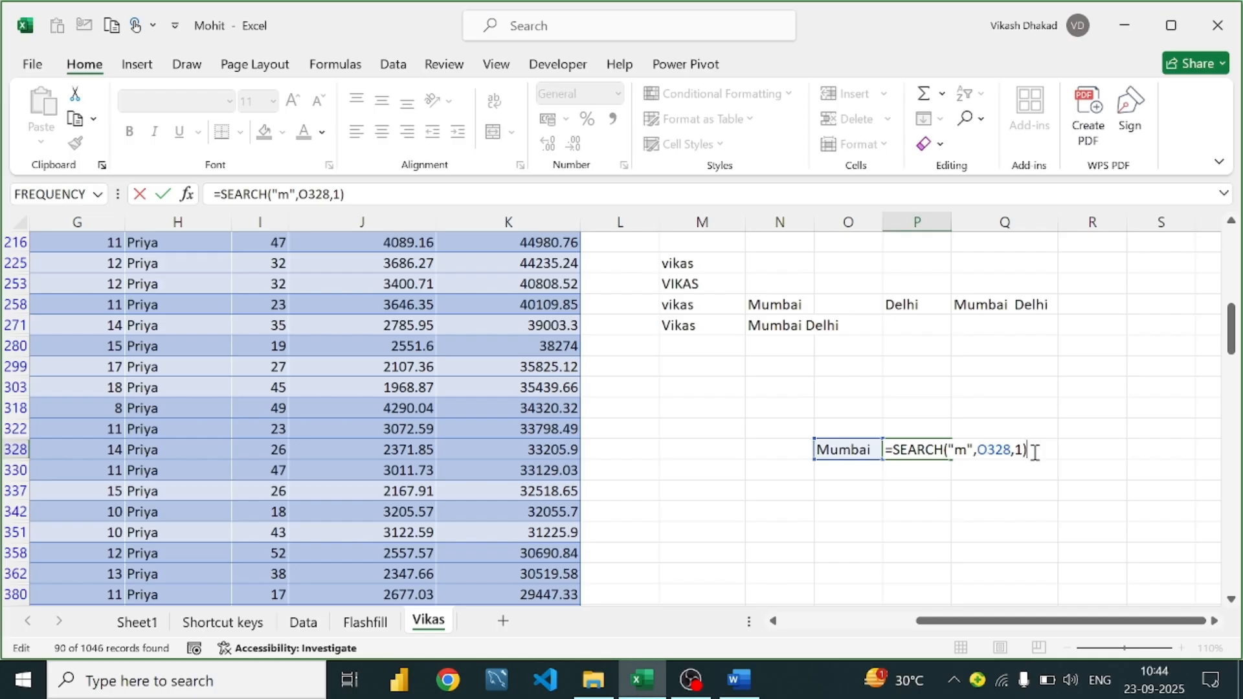
{"action": "key", "text": "Return"}
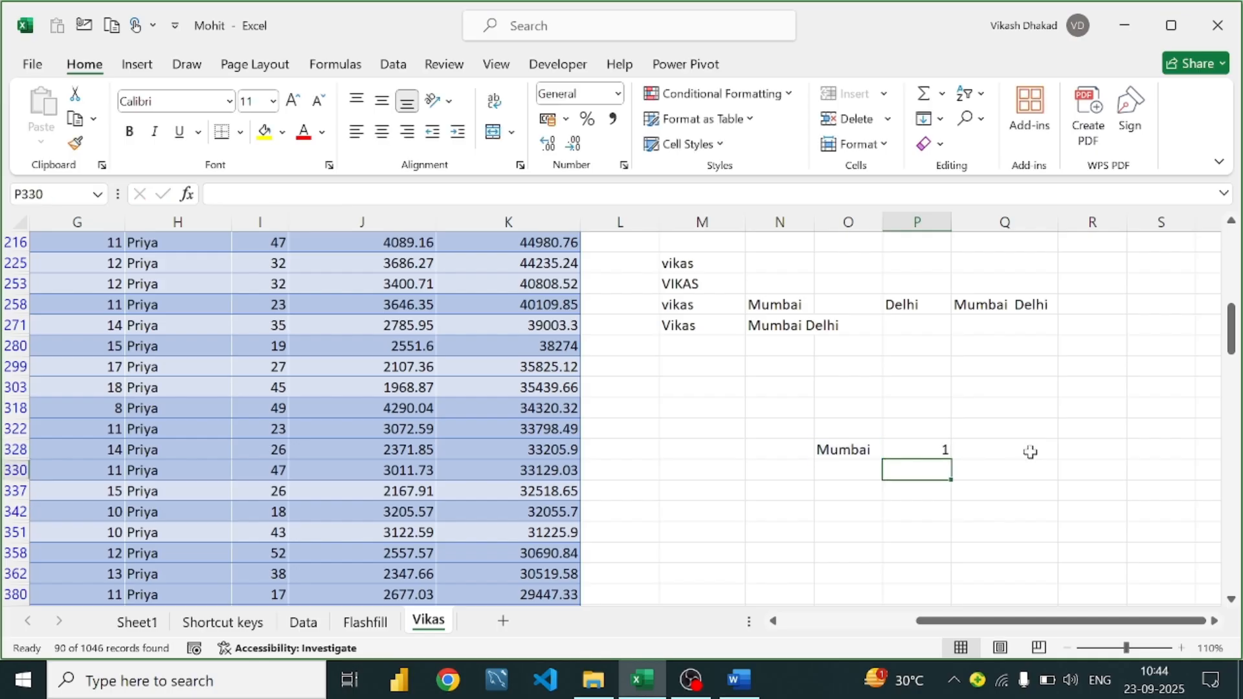
{"action": "left_click", "coordinate": [743, 678]}
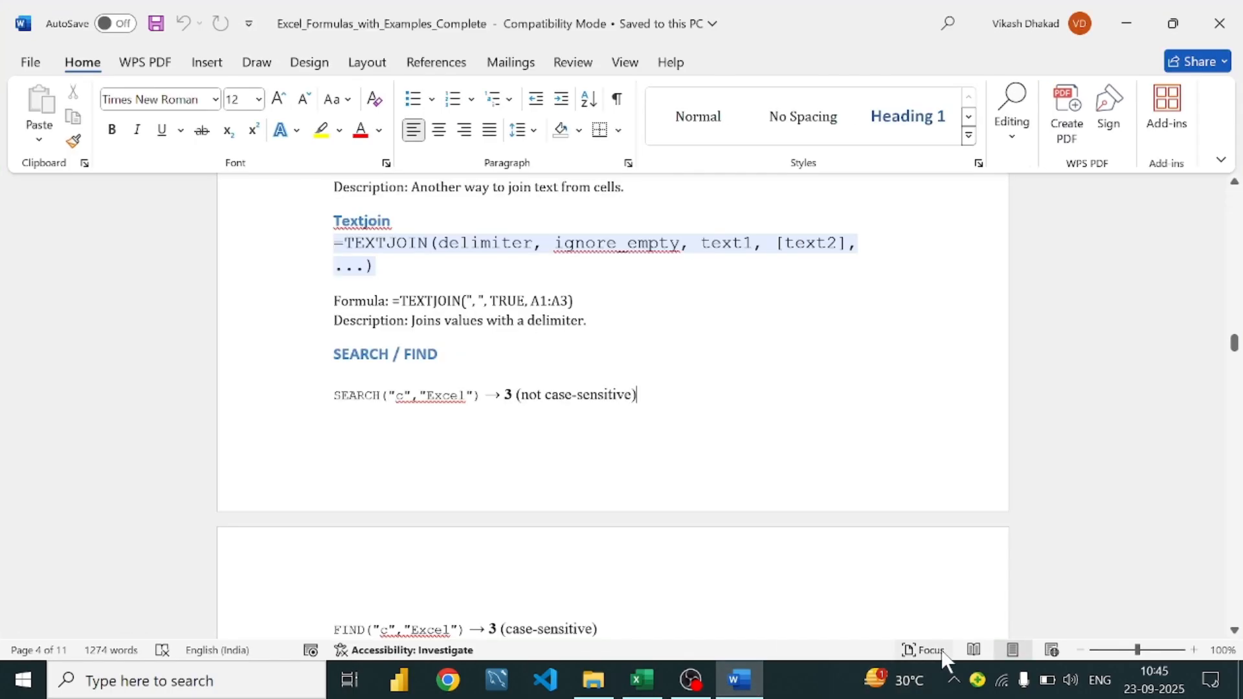
{"action": "scroll", "coordinate": [492, 374], "scroll_direction": "down", "scroll_amount": 3}
{"action": "scroll", "coordinate": [492, 374], "scroll_direction": "down", "scroll_amount": 3}
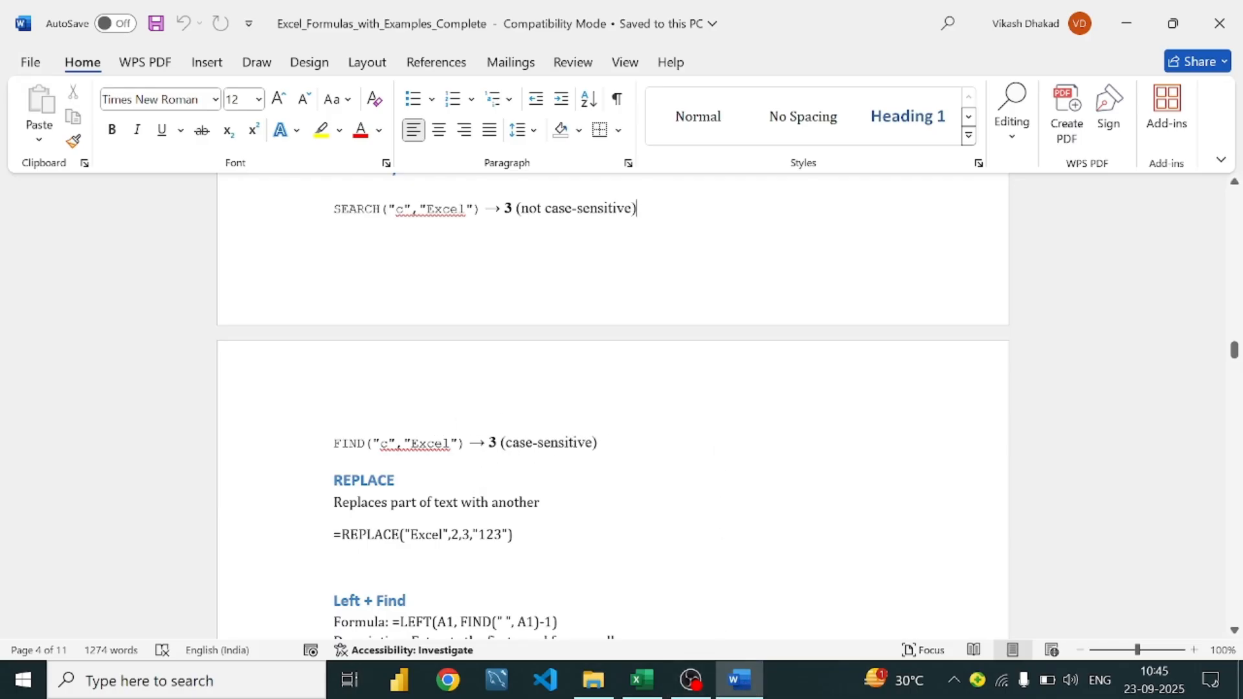
{"action": "scroll", "coordinate": [596, 438], "scroll_direction": "down", "scroll_amount": 3}
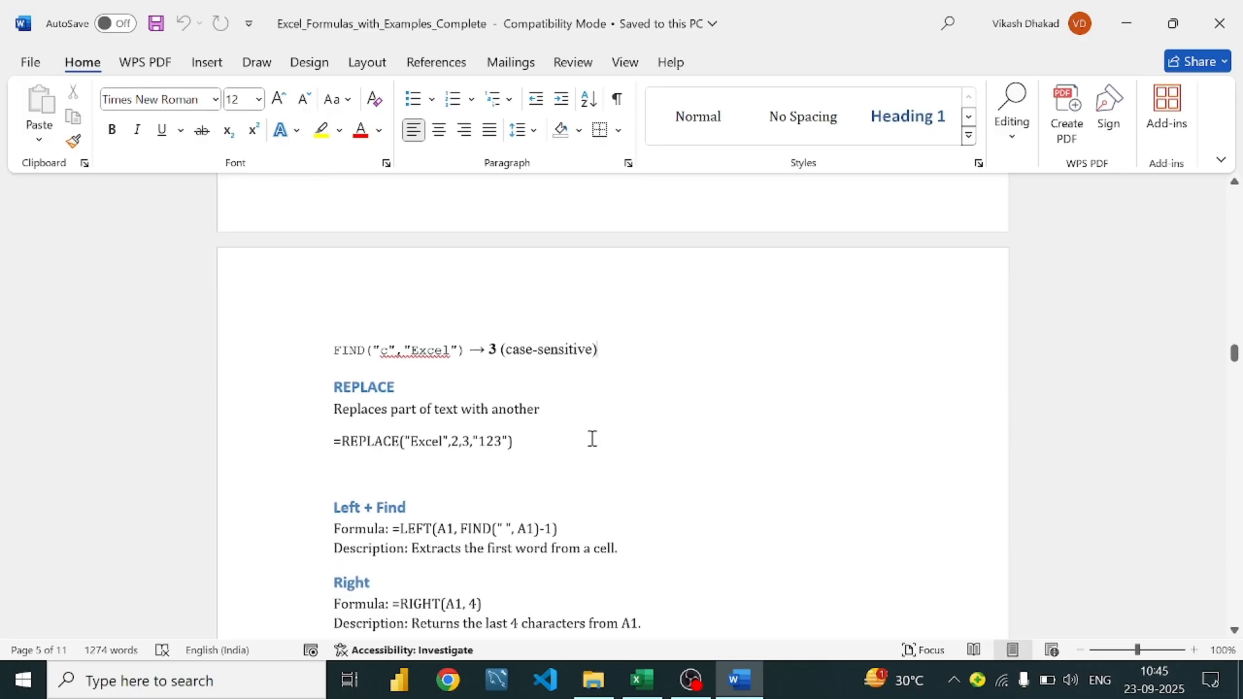
{"action": "left_click", "coordinate": [643, 680]}
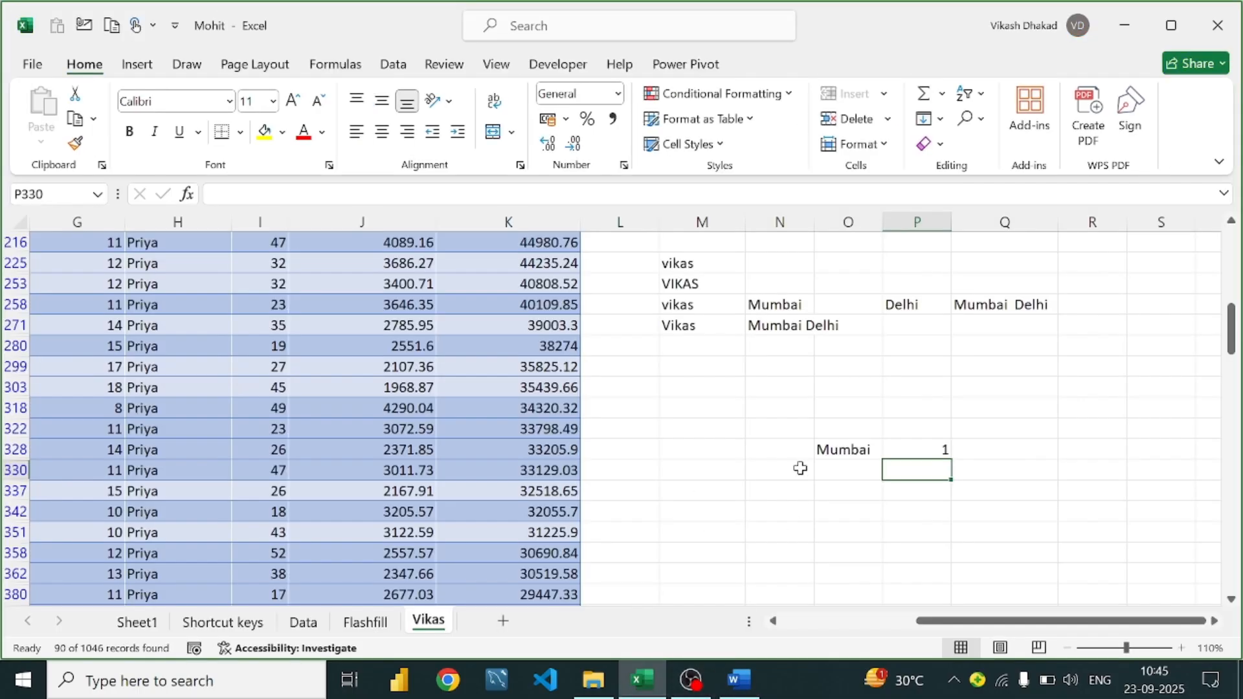
Enter =FIND("m",O328) in N322, returning 3 for Mumbai's lowercase m
{"action": "left_click", "coordinate": [956, 453]}
{"action": "left_click", "coordinate": [927, 451]}
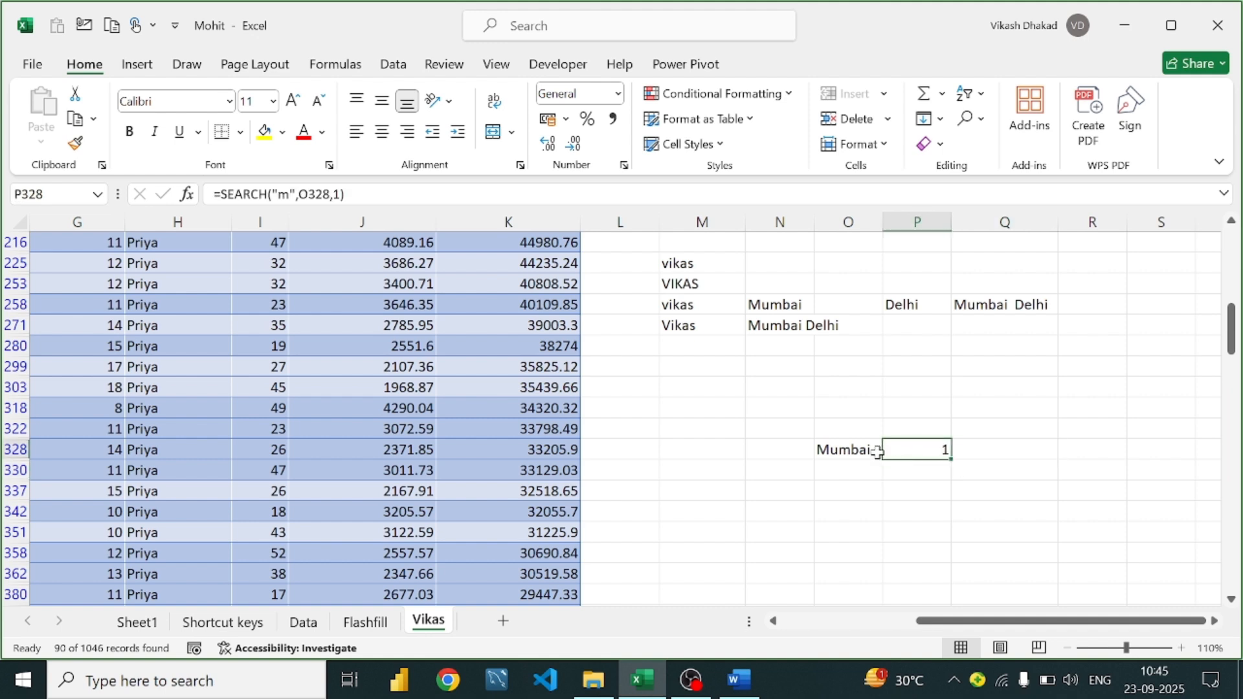
{"action": "left_click", "coordinate": [829, 453]}
{"action": "left_click", "coordinate": [778, 437]}
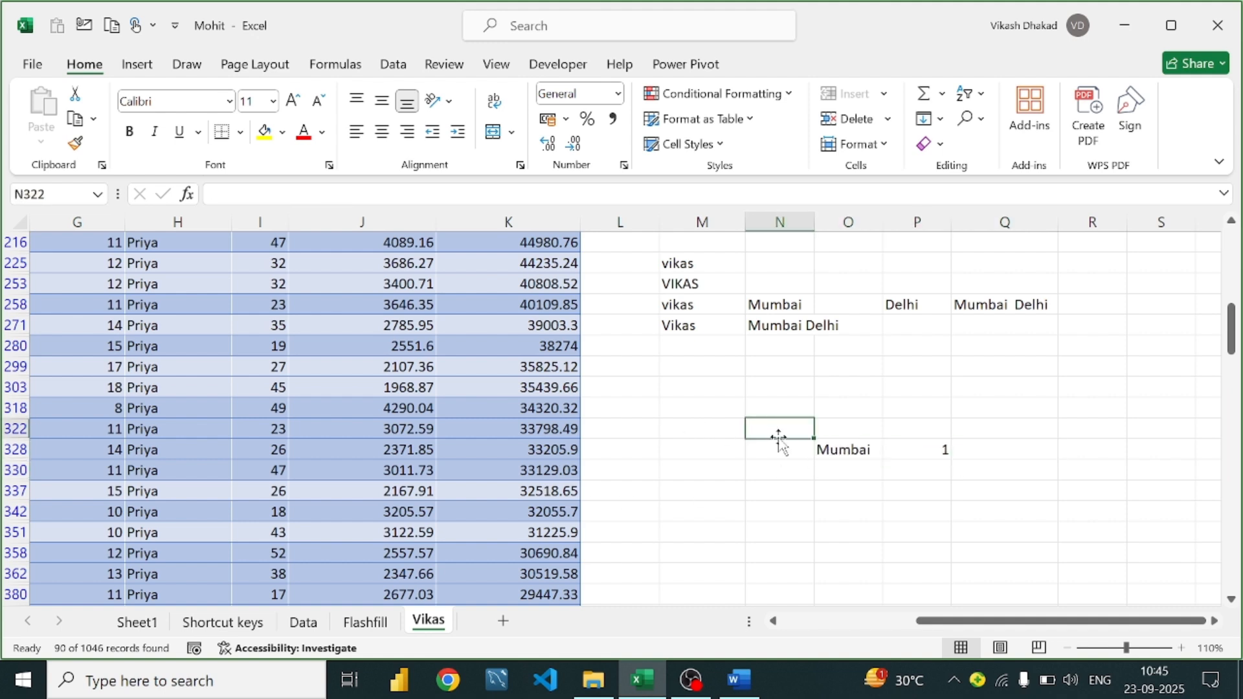
{"action": "type", "text": "=fi"}
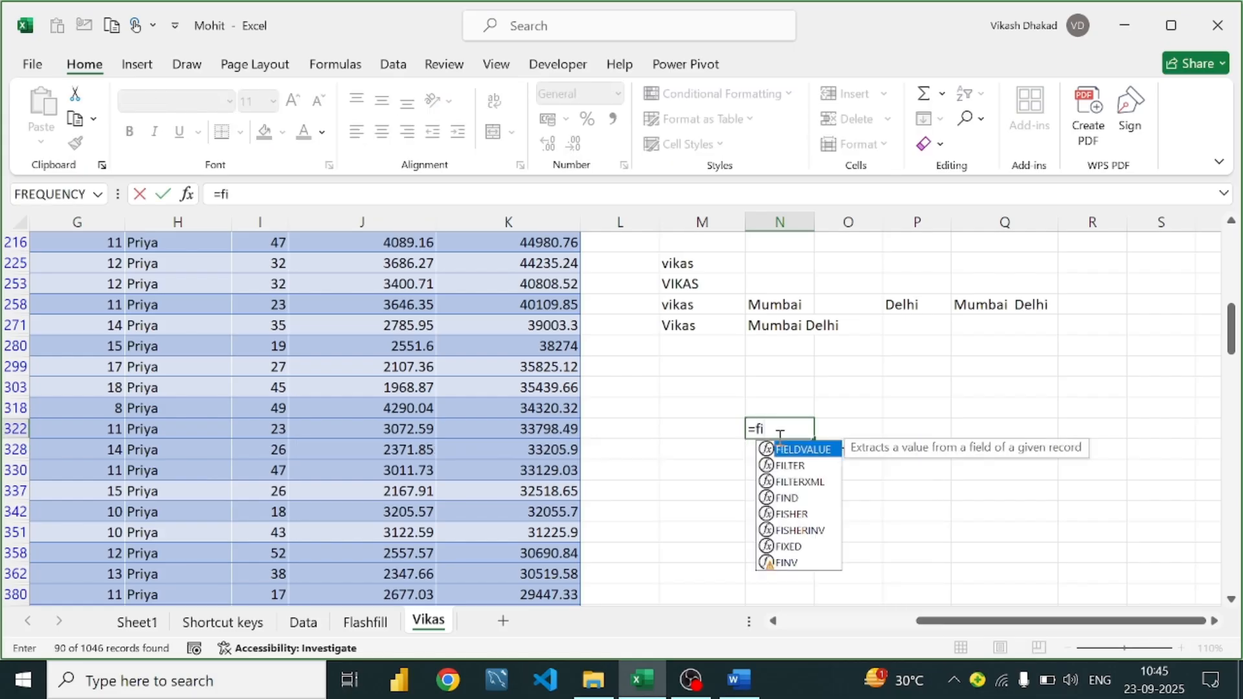
{"action": "type", "text": "nd("}
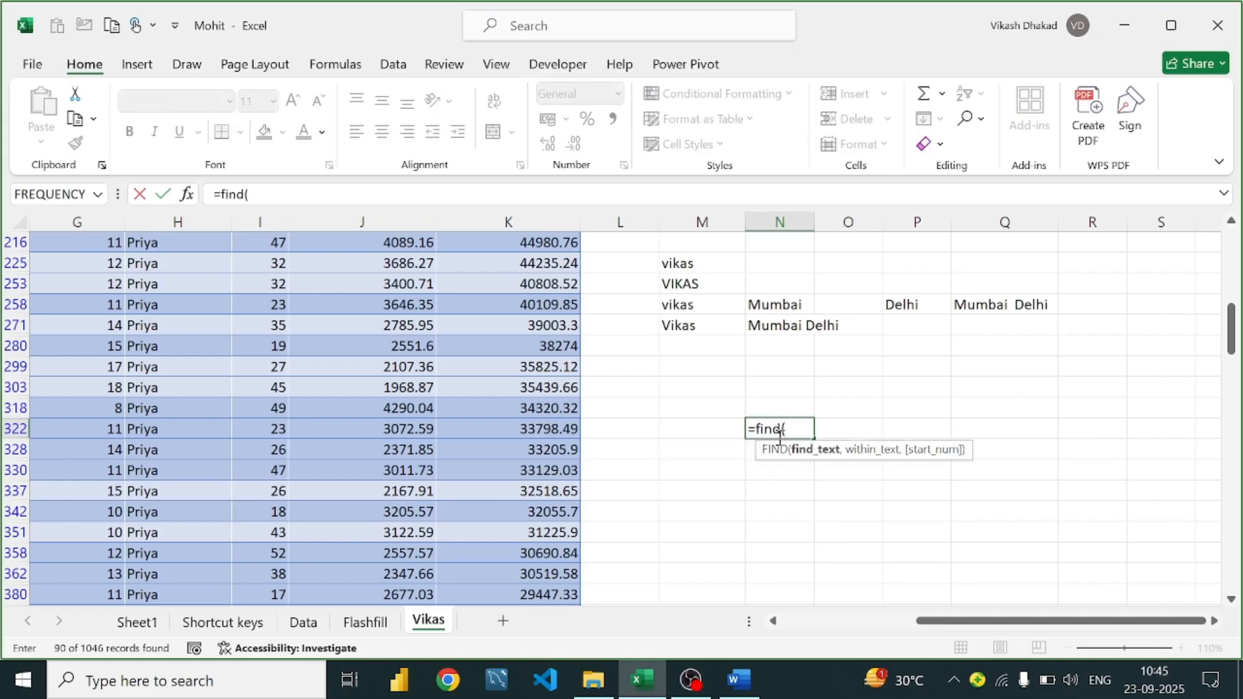
{"action": "type", "text": "\"m\","}
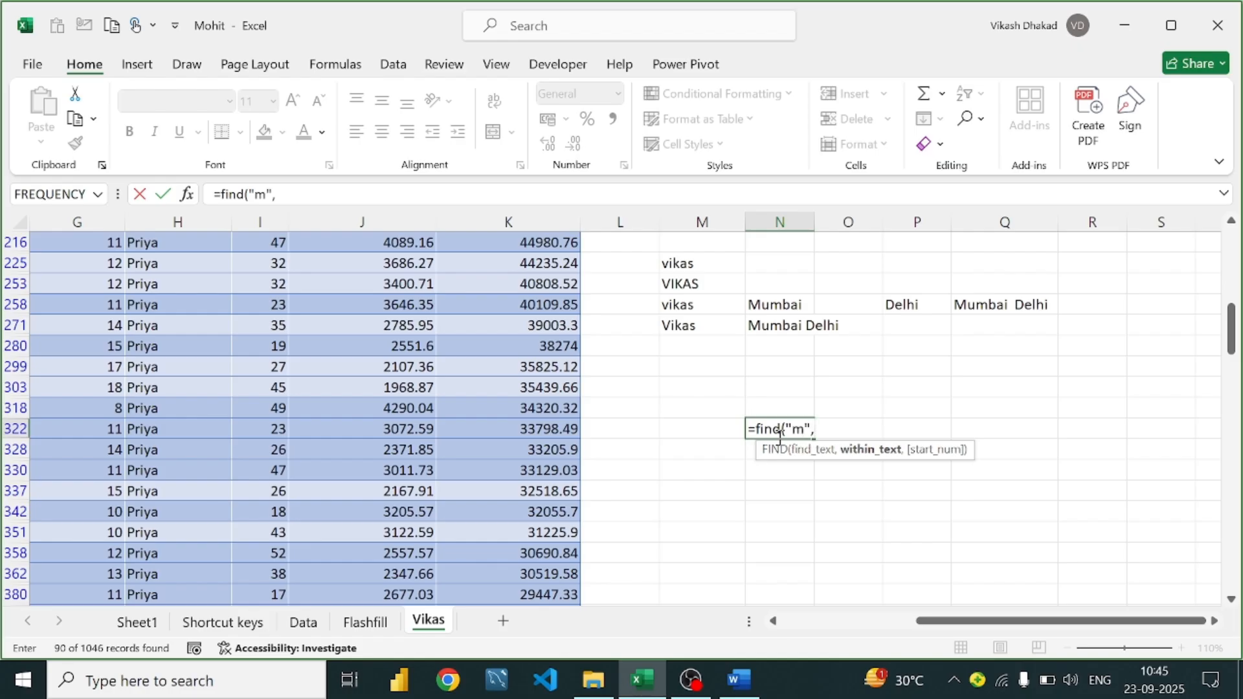
{"action": "type", "text": "f"}
{"action": "key", "text": "BackSpace"}
{"action": "left_click", "coordinate": [860, 471]}
{"action": "left_click", "coordinate": [866, 457]}
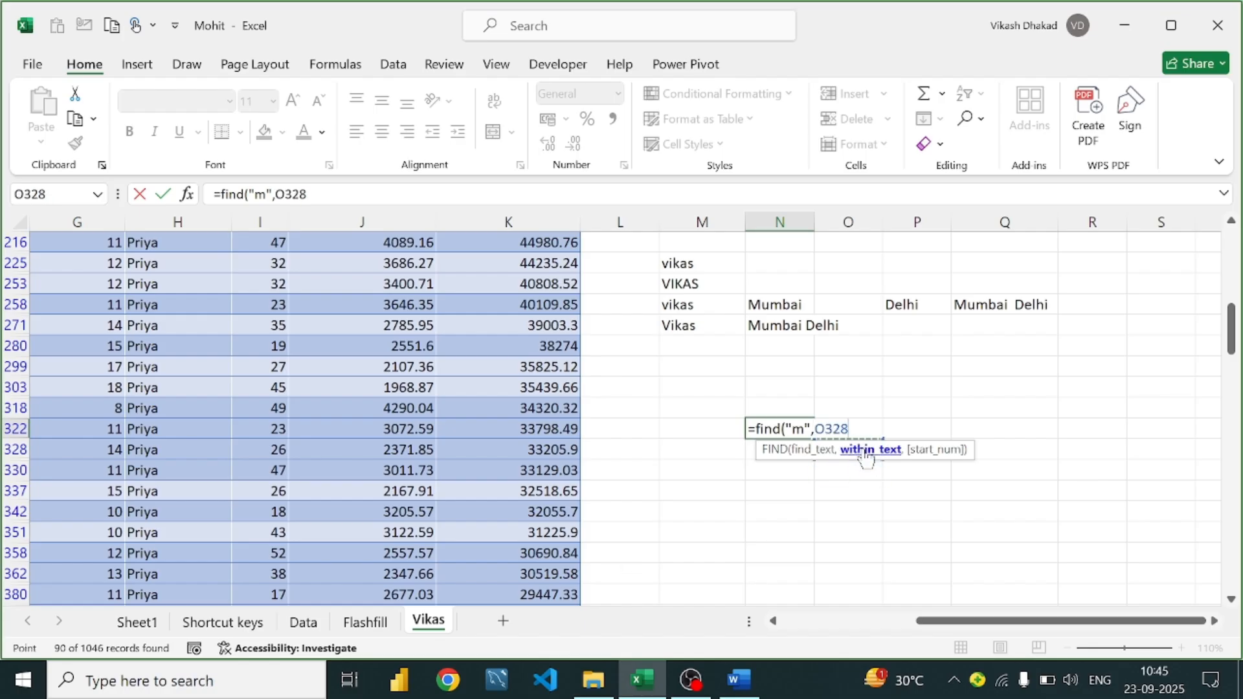
{"action": "type", "text": ")"}
{"action": "key", "text": "Return"}
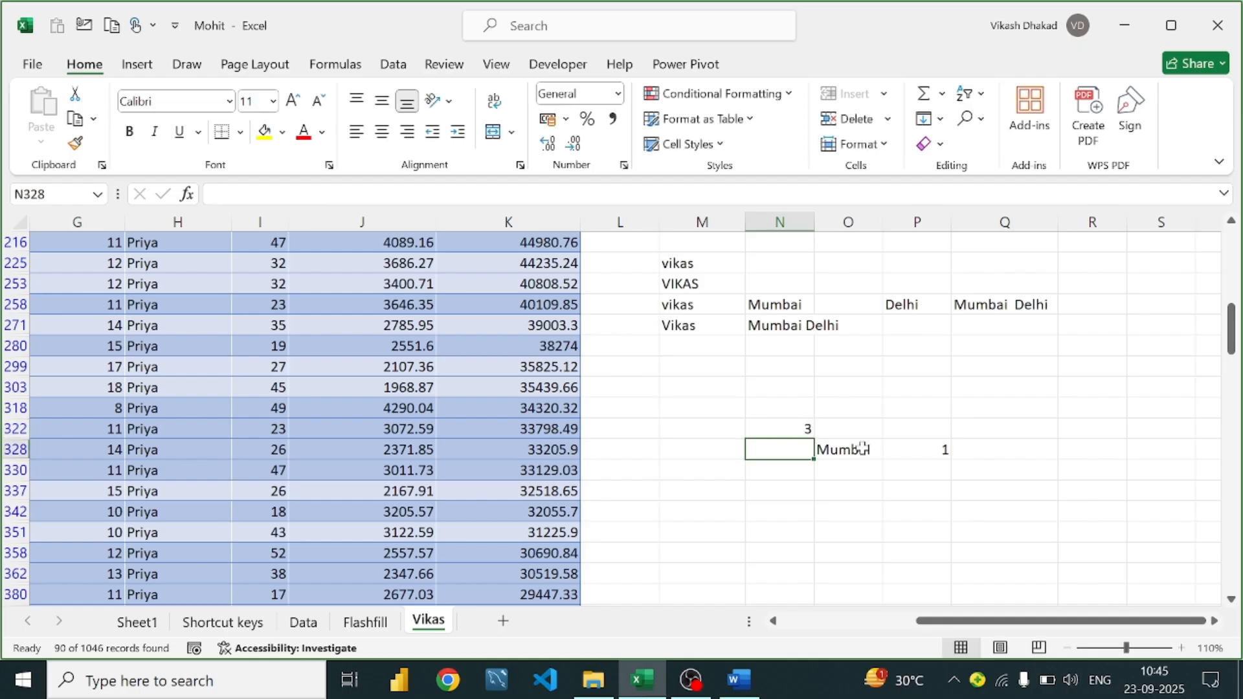
Change N322's FIND to search for capital "M", returning 1, then switch to the Word guide
{"action": "left_click", "coordinate": [861, 449]}
{"action": "double_click", "coordinate": [803, 429]}
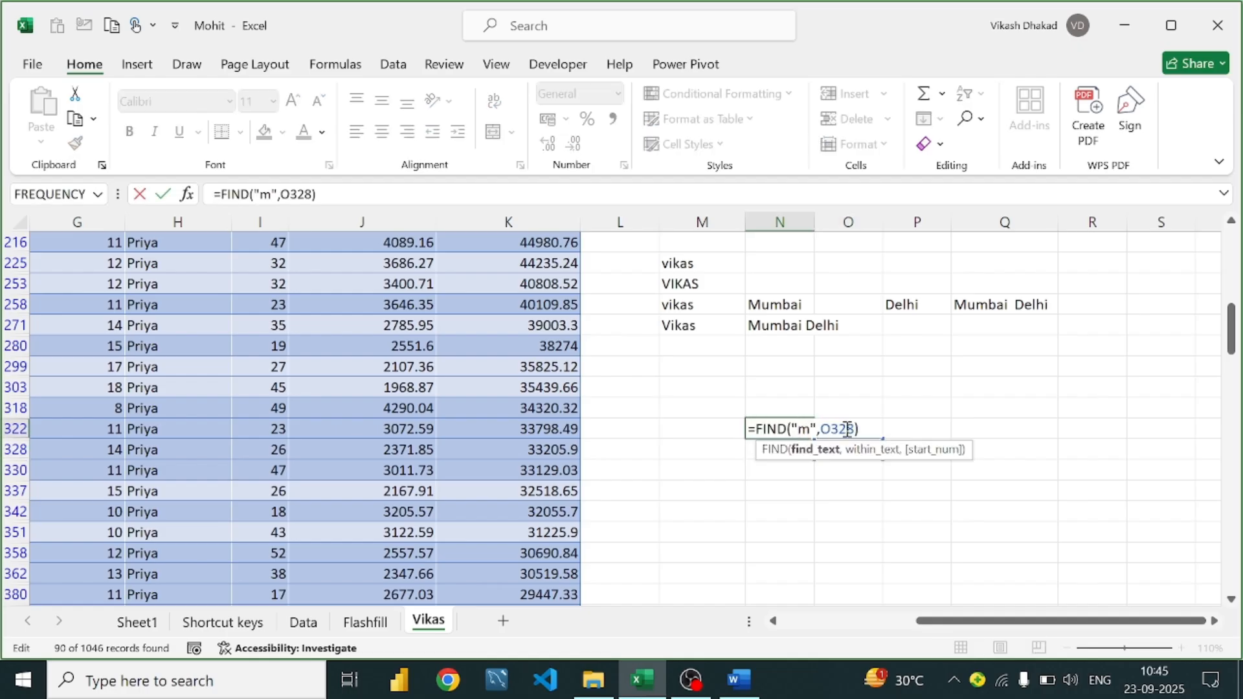
{"action": "left_click", "coordinate": [810, 428]}
{"action": "key", "text": "BackSpace"}
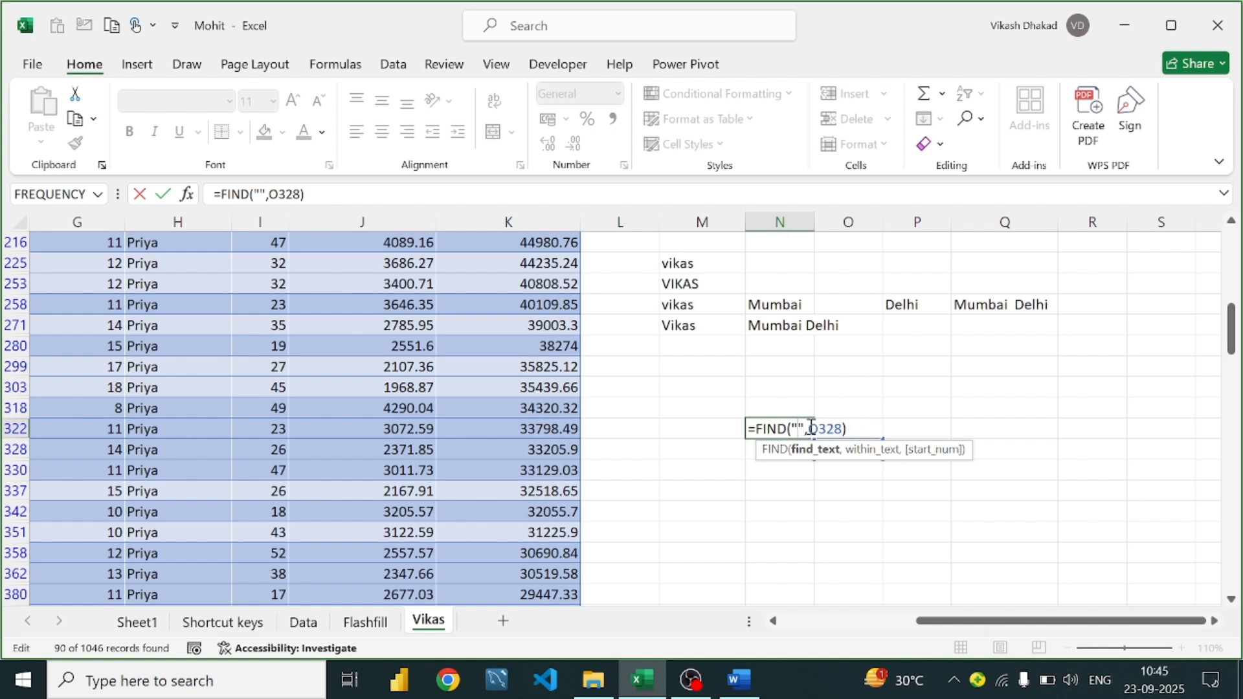
{"action": "type", "text": "M"}
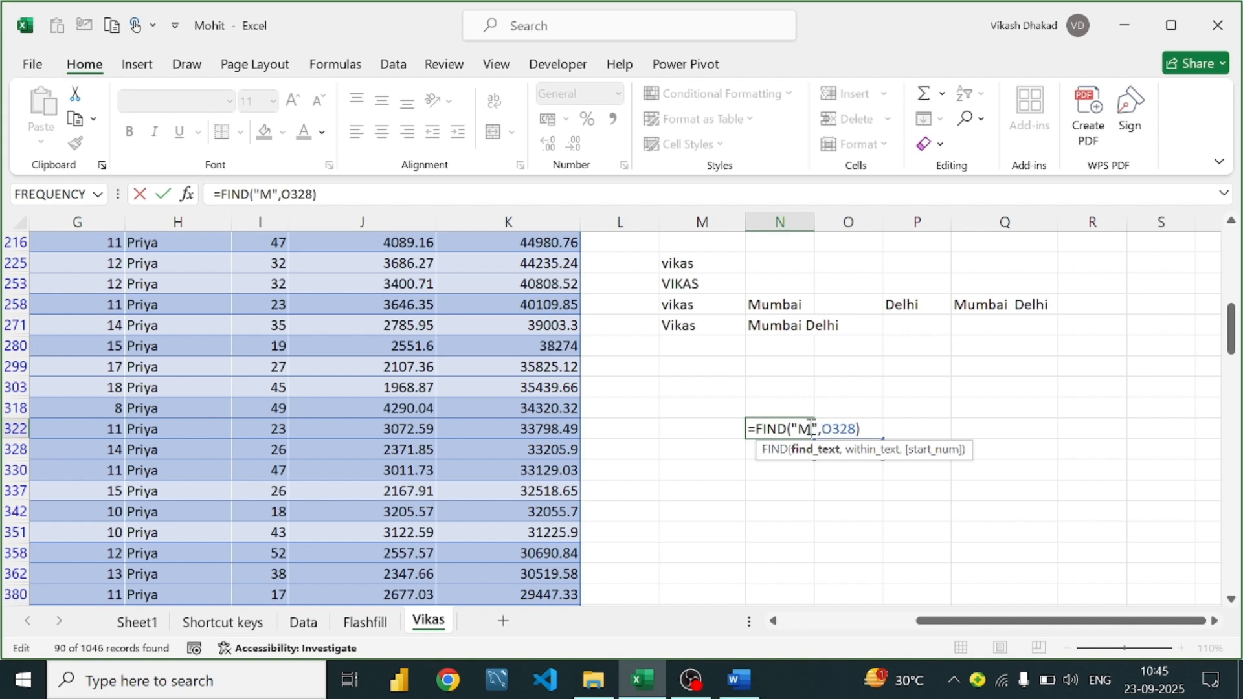
{"action": "key", "text": "Return"}
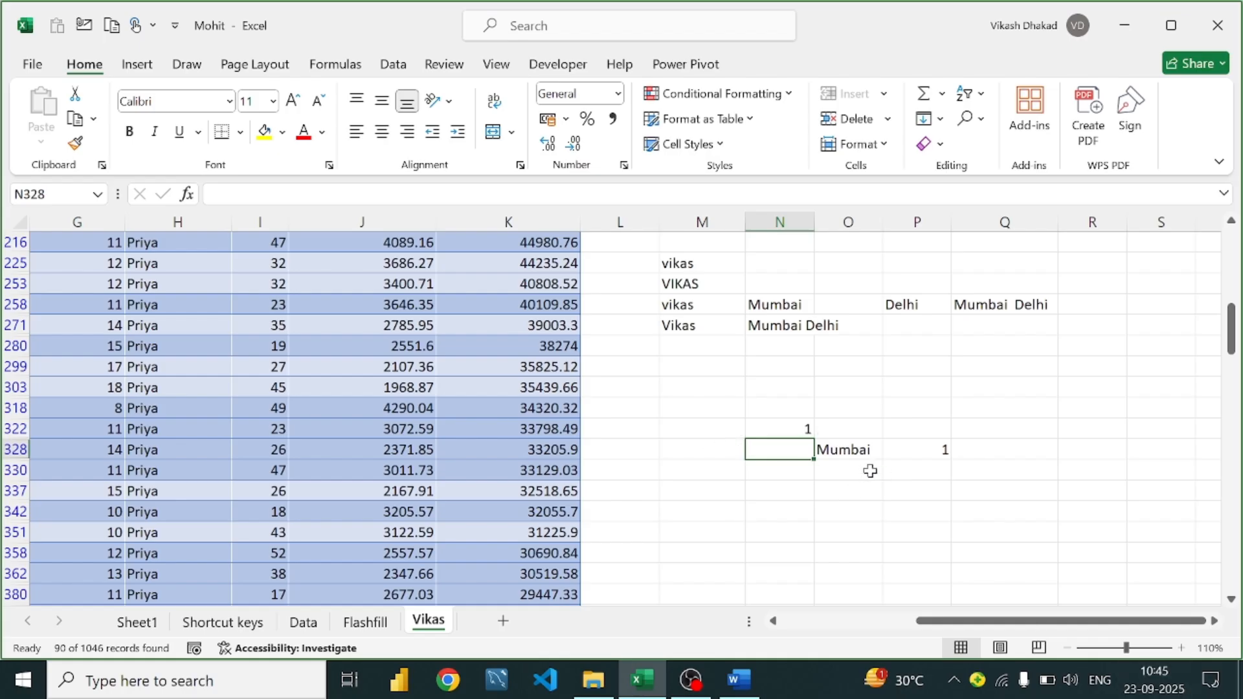
{"action": "left_click", "coordinate": [854, 454]}
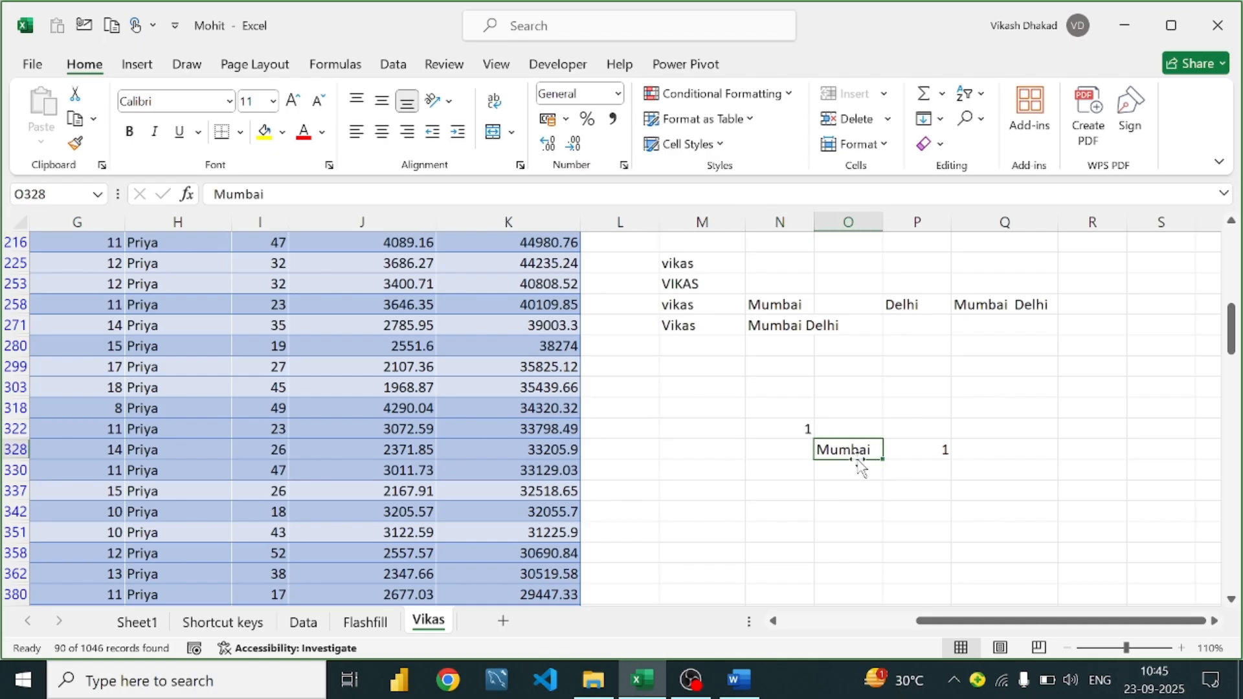
{"action": "left_click", "coordinate": [739, 680]}
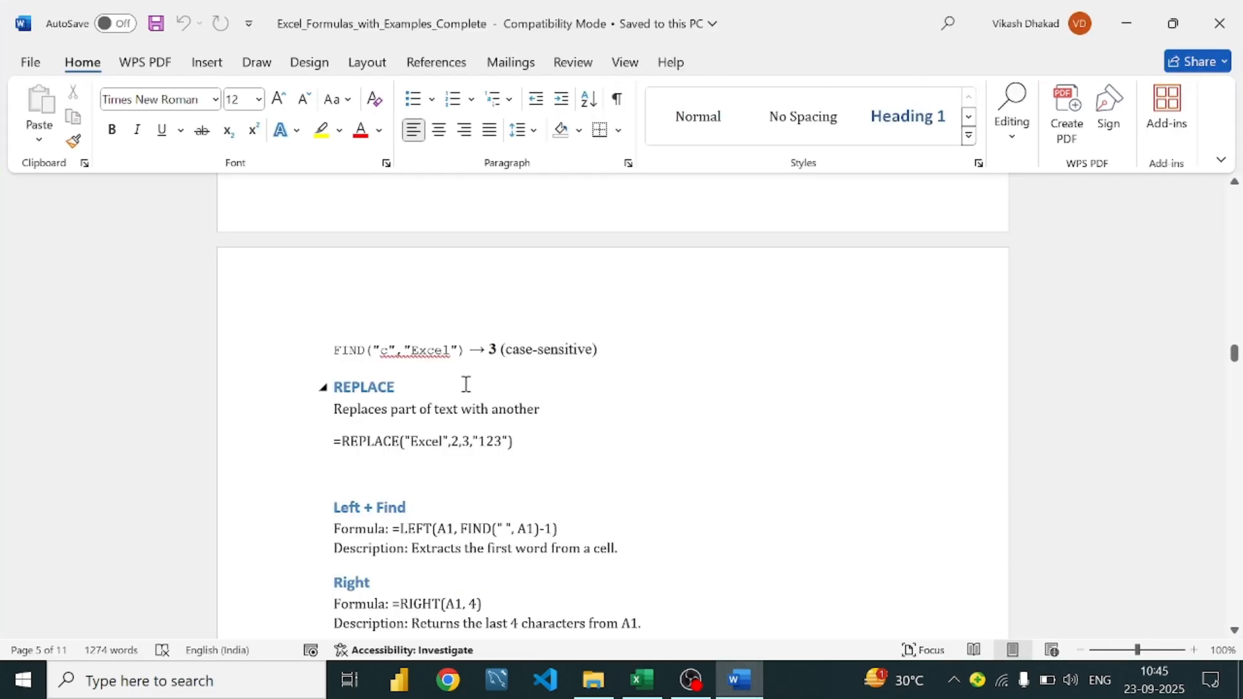
Read the Word guide's REPLACE example, then select empty cell Q318 in Excel
{"action": "scroll", "coordinate": [466, 384], "scroll_direction": "down", "scroll_amount": 3}
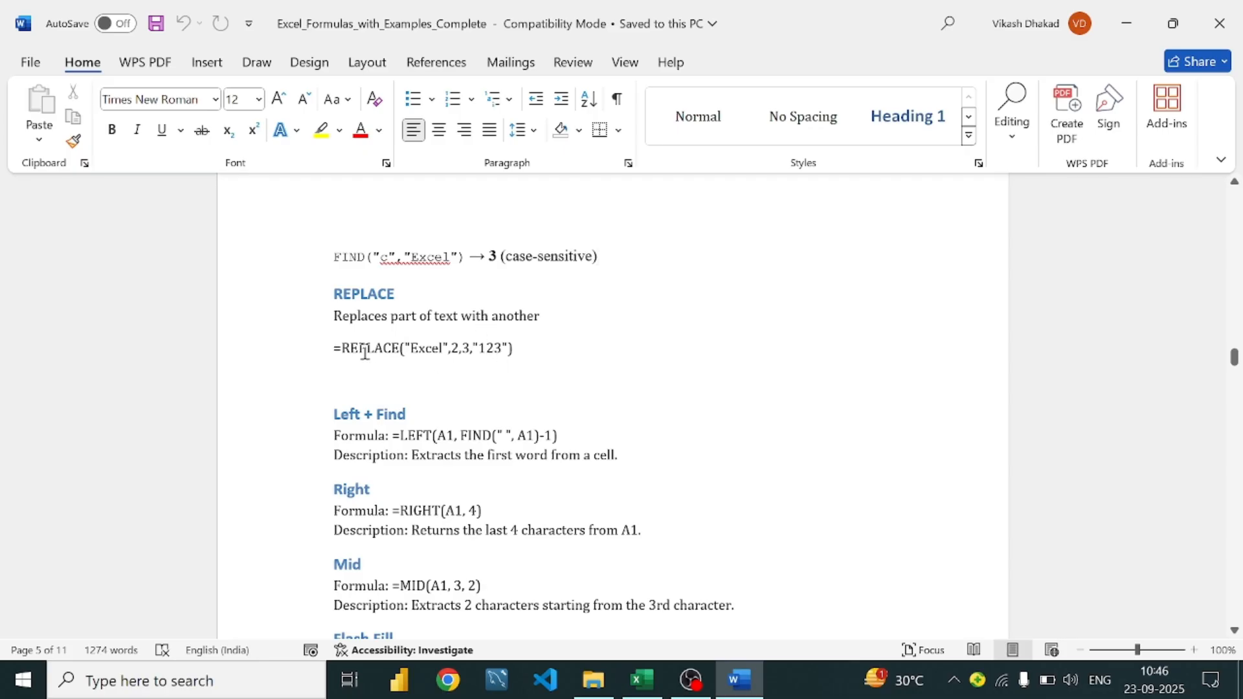
{"action": "left_click", "coordinate": [642, 680]}
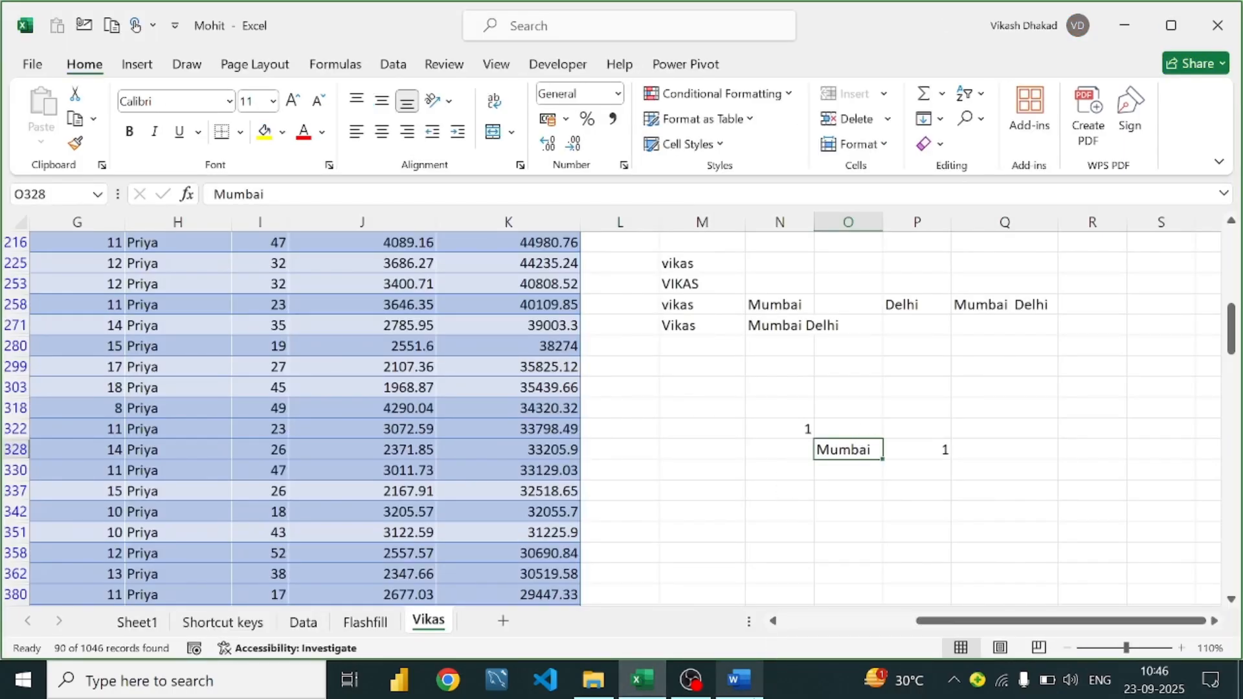
{"action": "left_click", "coordinate": [738, 680]}
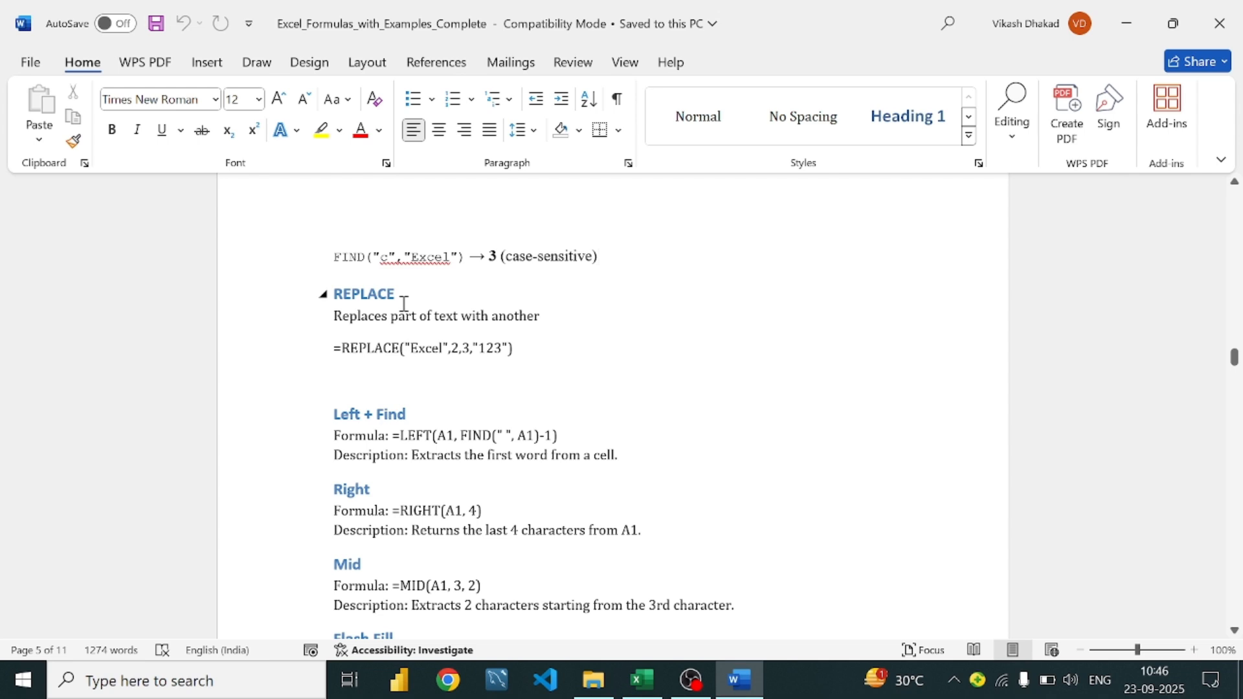
{"action": "left_click", "coordinate": [643, 680]}
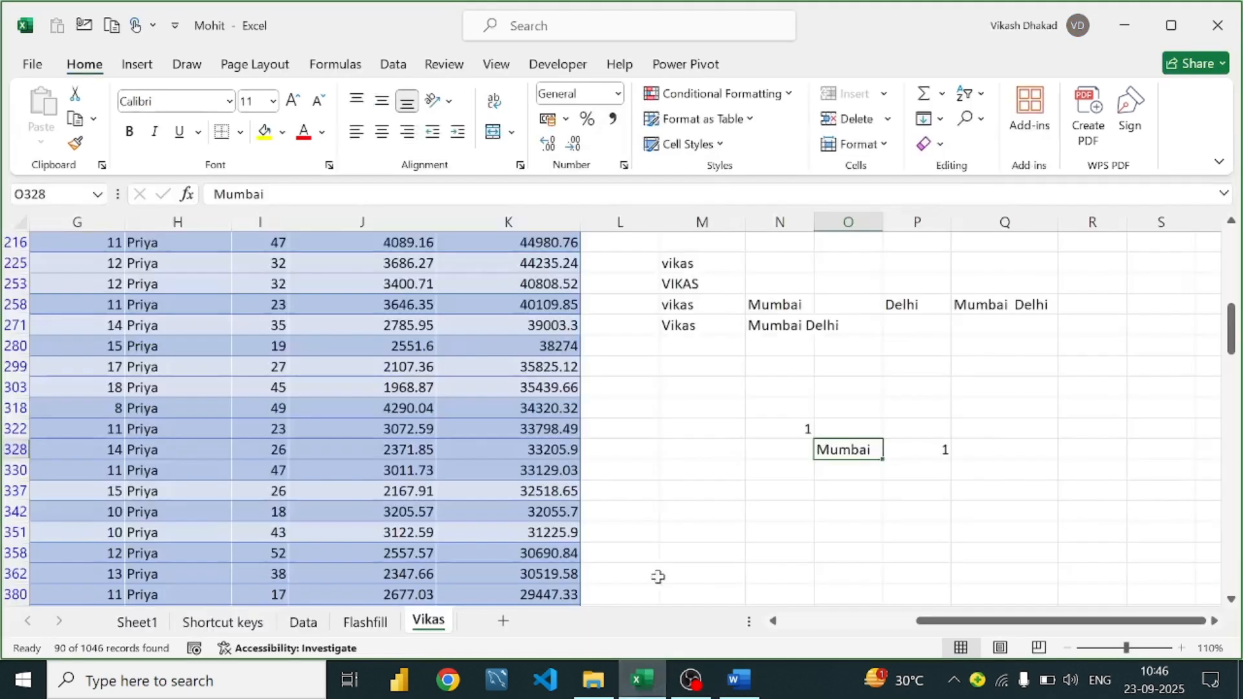
{"action": "left_click", "coordinate": [1012, 408]}
Enter =REPLACE(O328,1,2,"DE") in Q318 so Mumbai becomes DEmbai, fixing a stray-quote error
{"action": "type", "text": "=repl"}
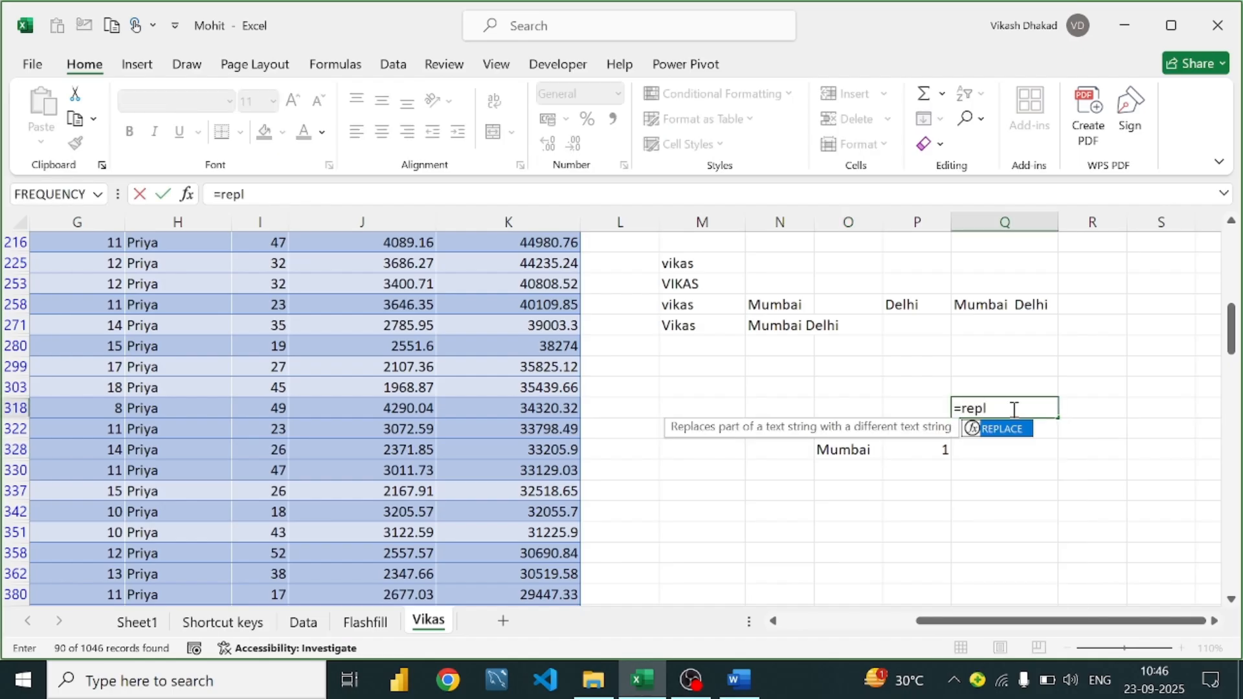
{"action": "key", "text": "Tab"}
{"action": "type", "text": "\""}
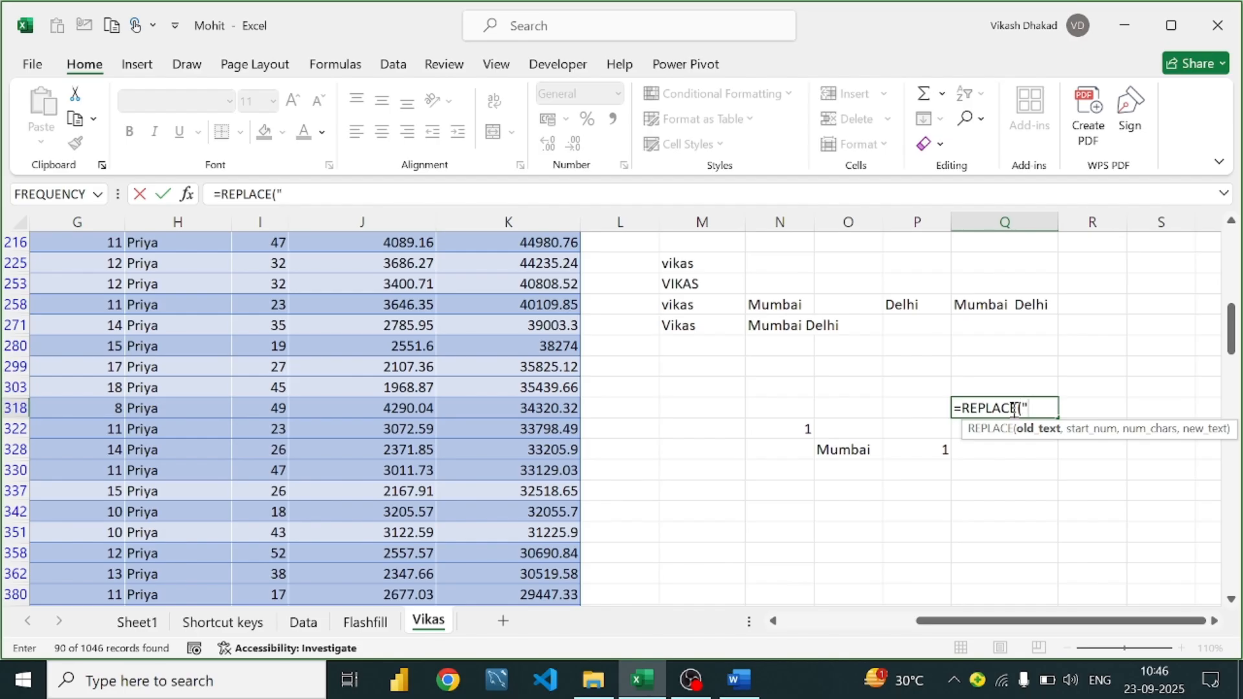
{"action": "left_click", "coordinate": [856, 463]}
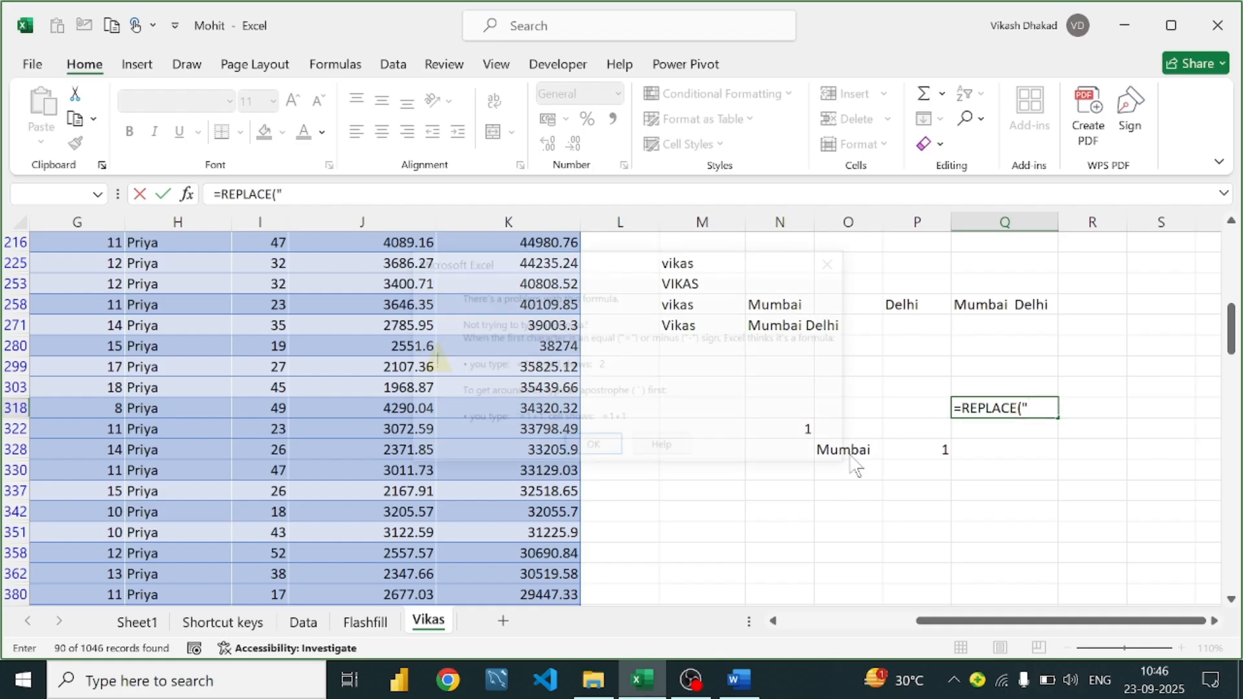
{"action": "left_click", "coordinate": [592, 452]}
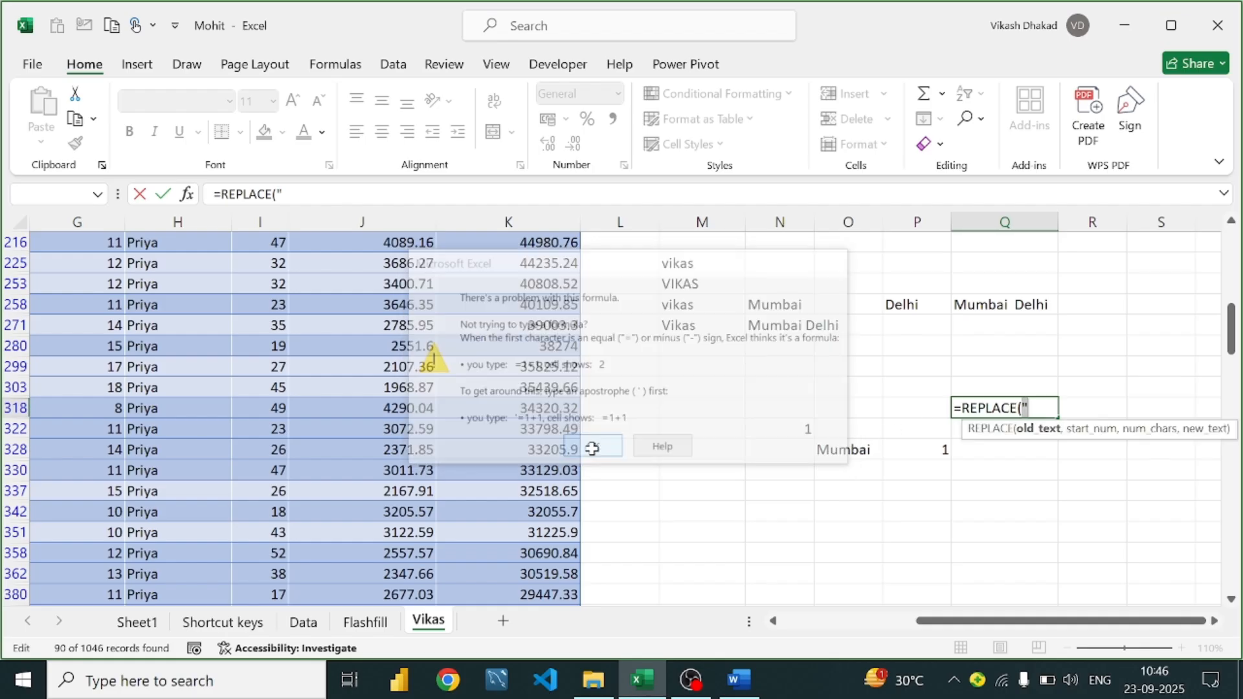
{"action": "key", "text": "BackSpace"}
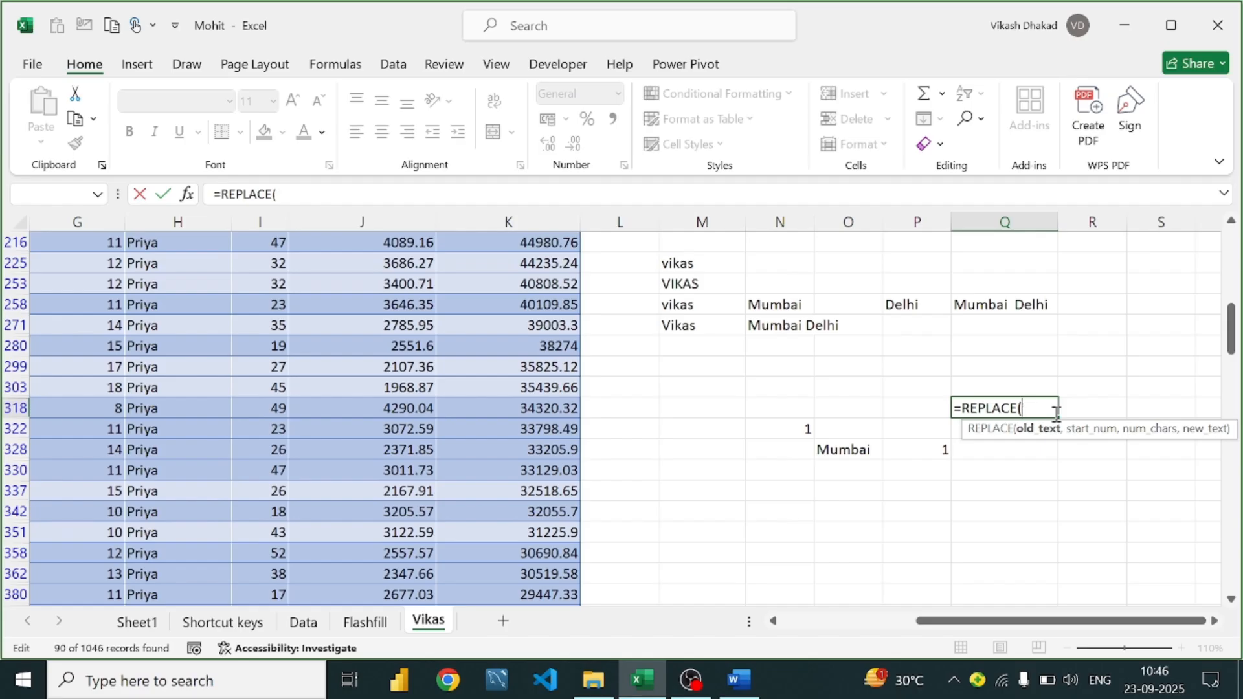
{"action": "left_click", "coordinate": [830, 454]}
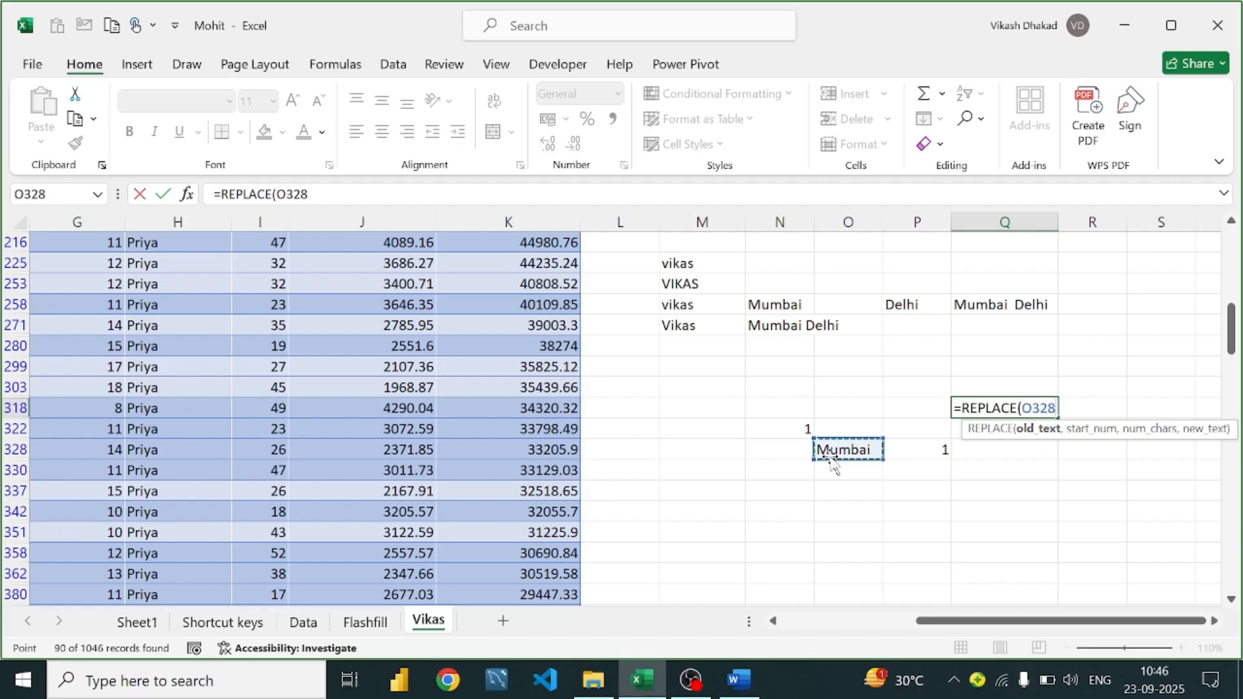
{"action": "type", "text": ","}
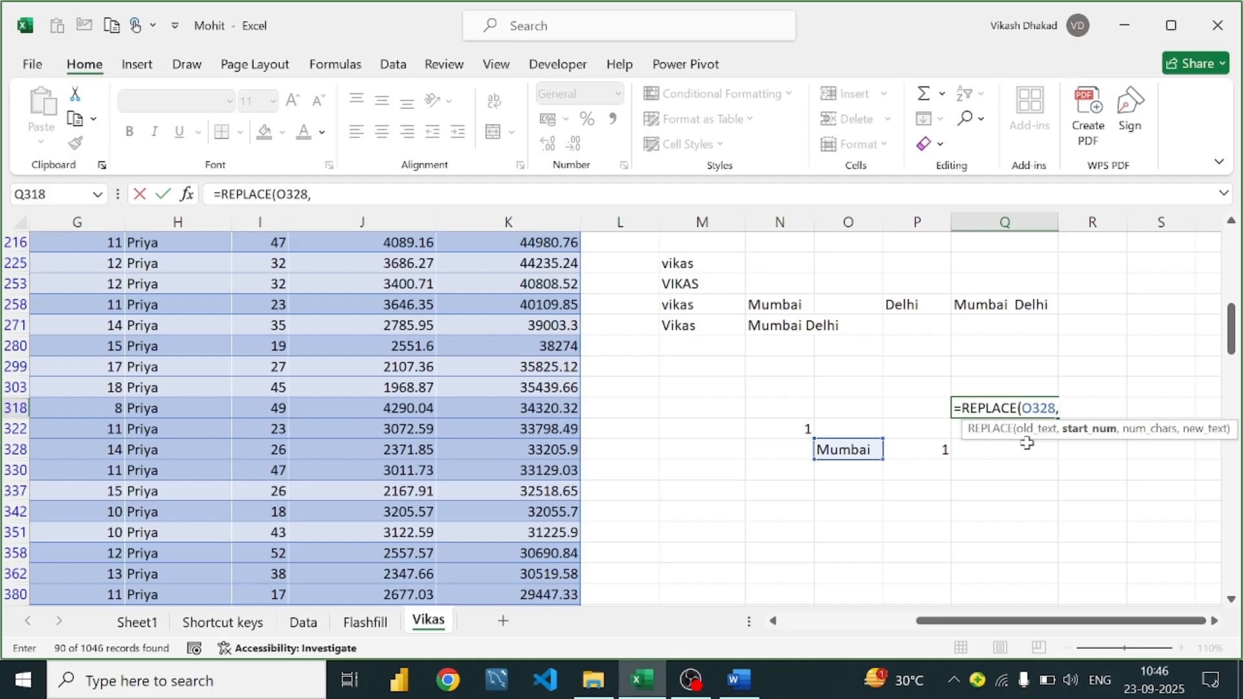
{"action": "type", "text": "1,"}
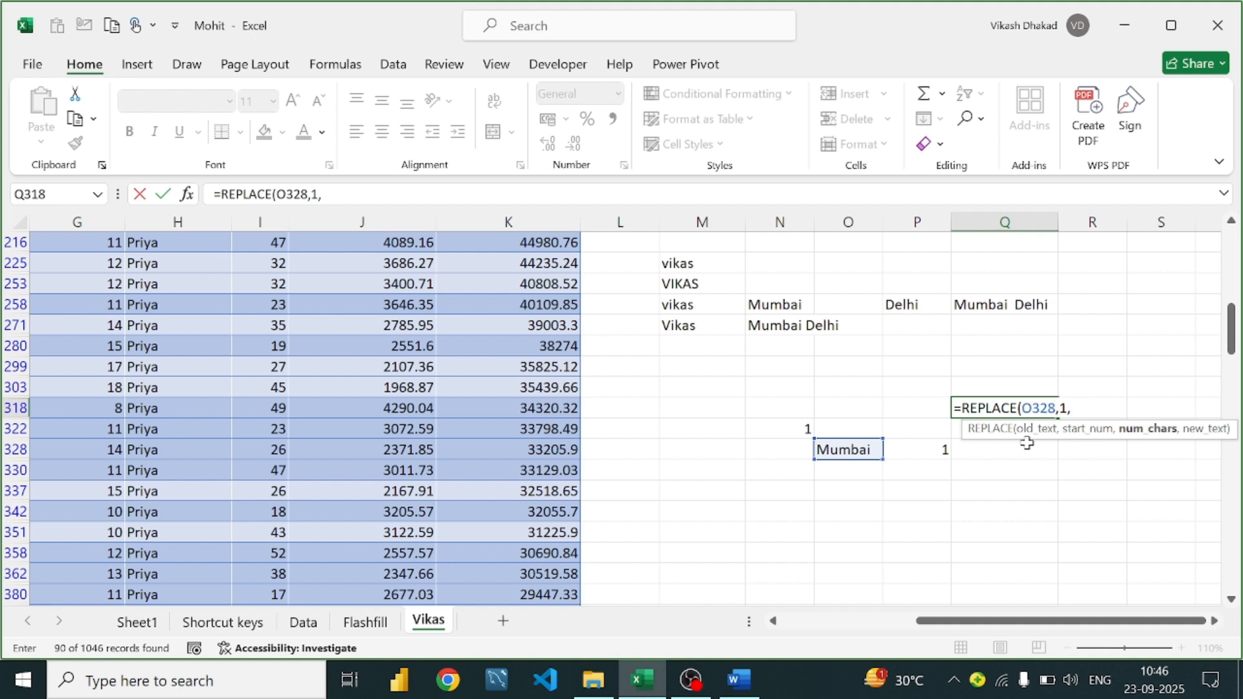
{"action": "type", "text": "2,"}
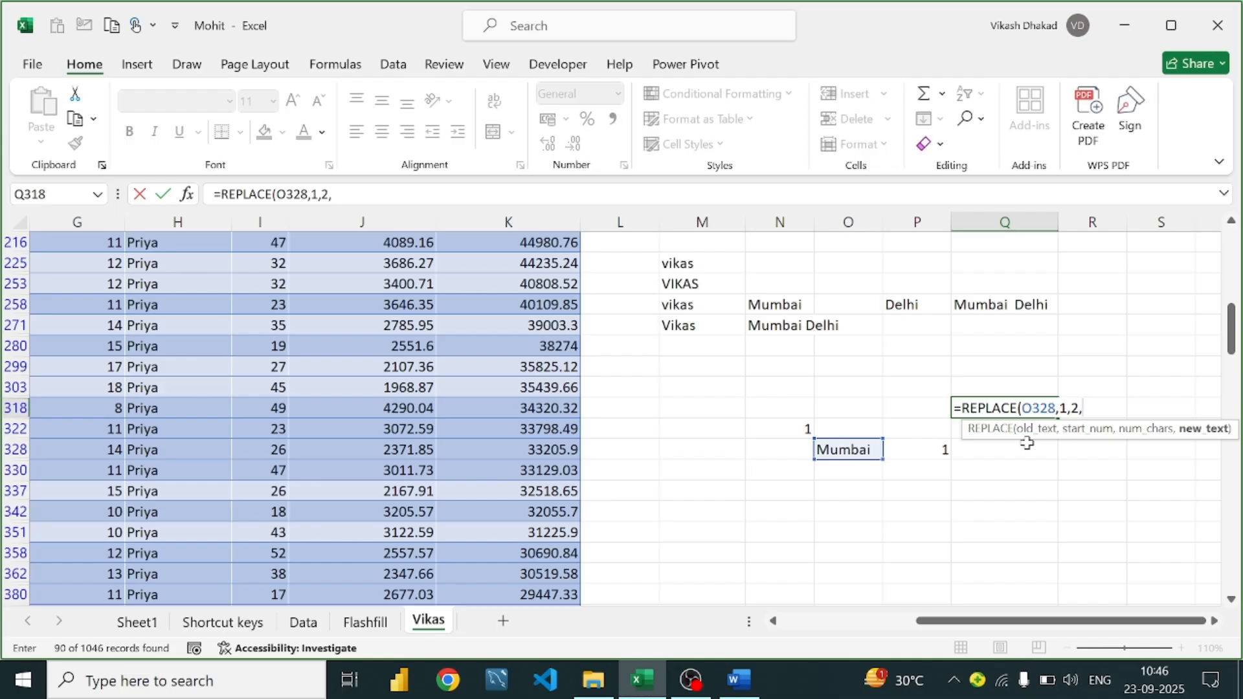
{"action": "type", "text": "\"DE\")"}
{"action": "key", "text": "Return"}
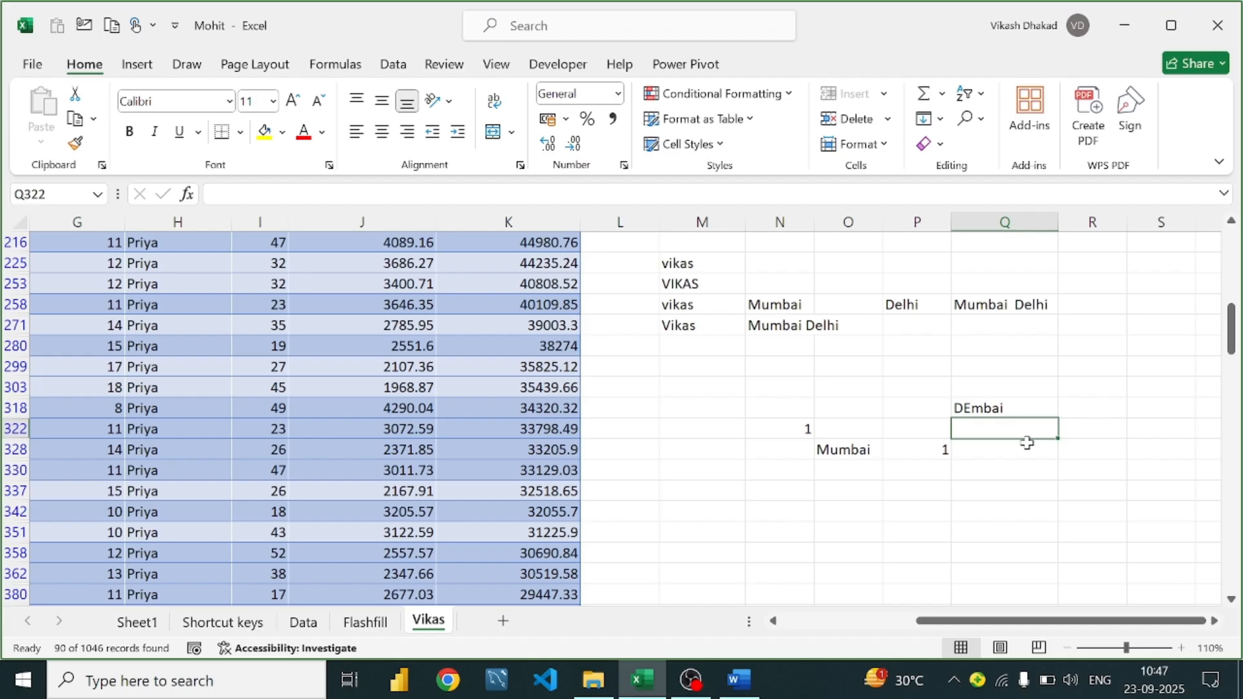
Recheck the =REPLACE(O328,1,2,"DE") formula in Q318, keeping the DEmbai result
{"action": "double_click", "coordinate": [978, 407]}
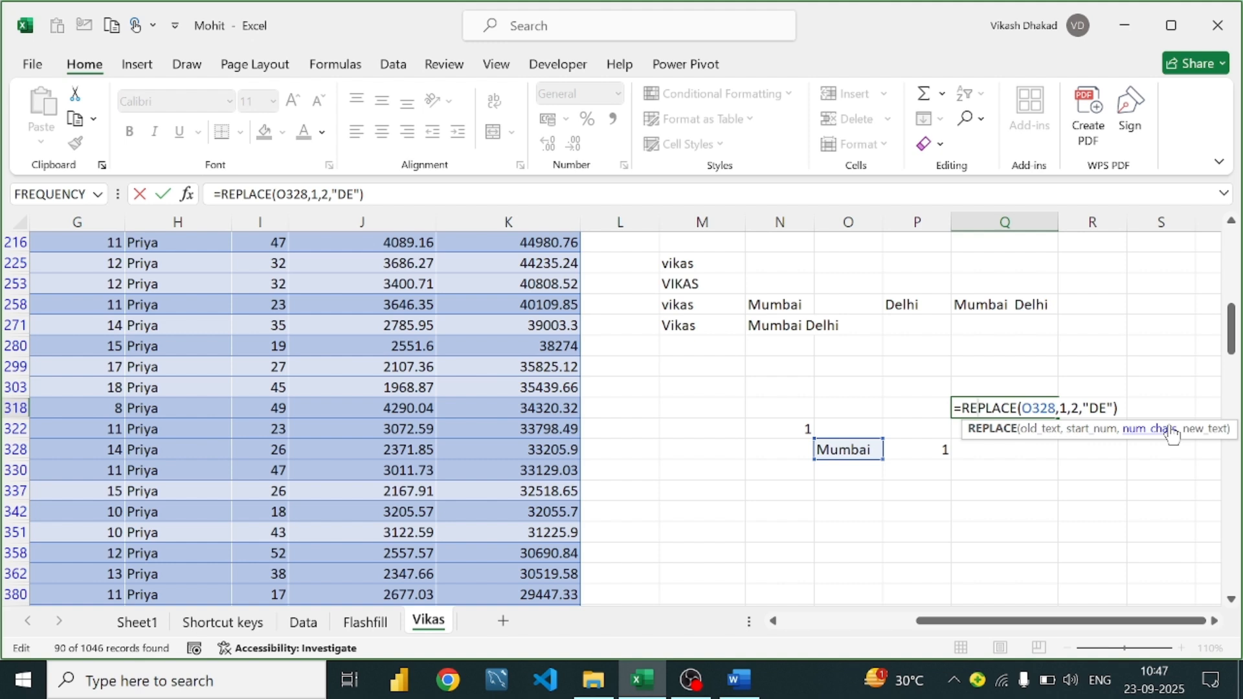
{"action": "left_click", "coordinate": [1140, 405]}
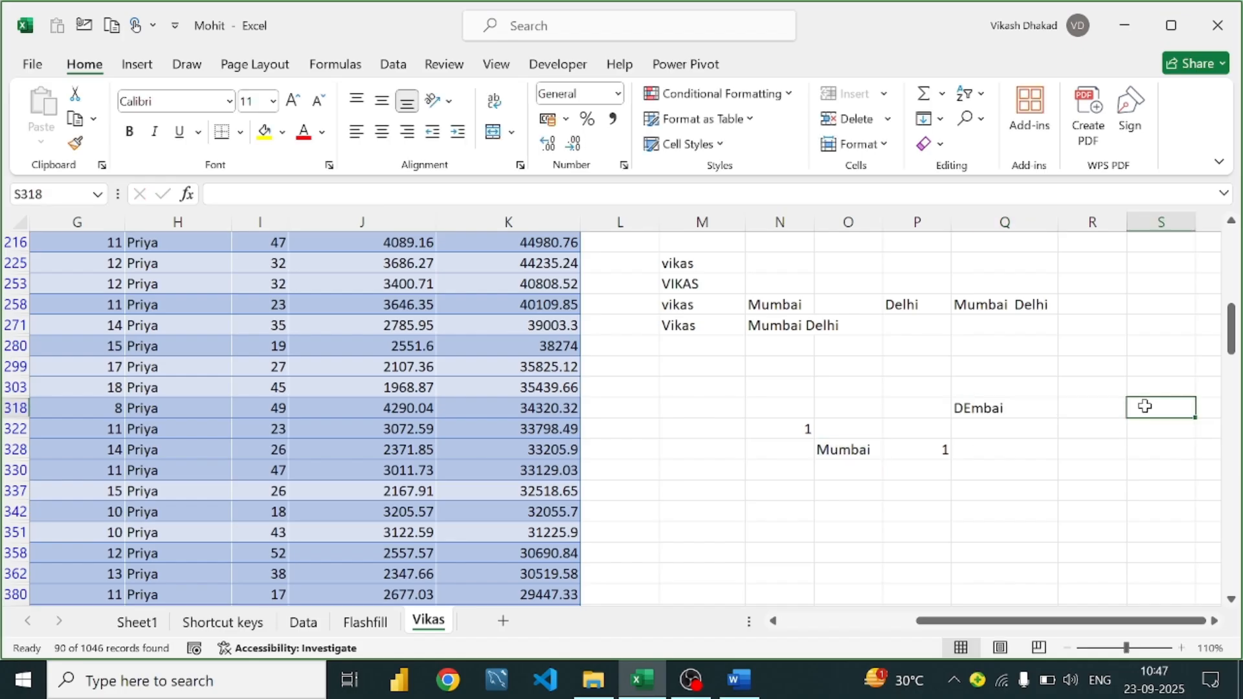
{"action": "left_click", "coordinate": [988, 414]}
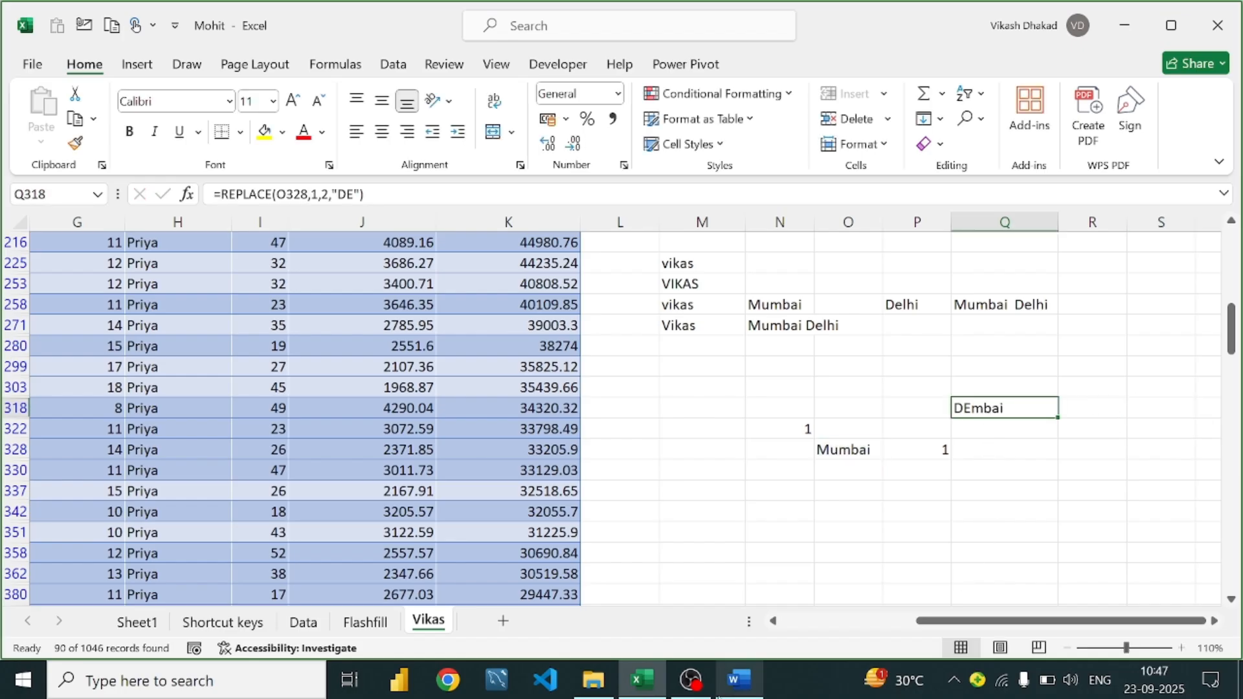
Bring the Word formulas guide back to its REPLACE example
{"action": "left_click", "coordinate": [738, 678]}
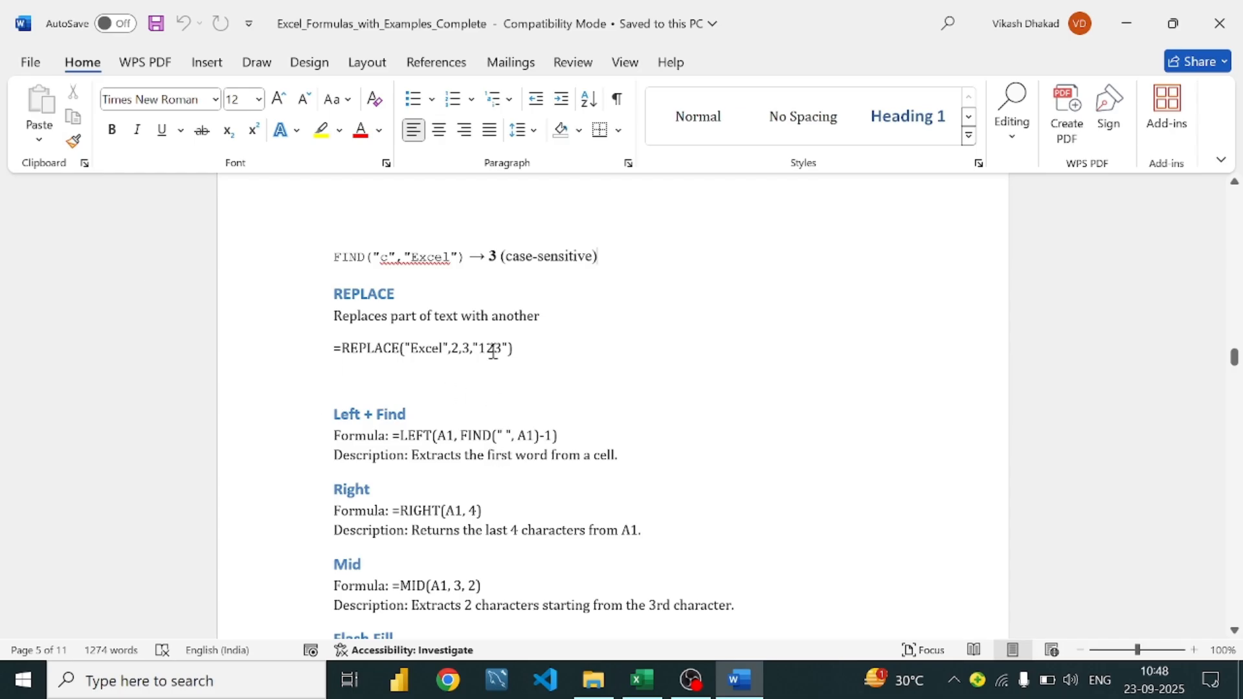
{"action": "scroll", "coordinate": [493, 351], "scroll_direction": "down", "scroll_amount": 3}
{"action": "scroll", "coordinate": [492, 350], "scroll_direction": "up", "scroll_amount": 1}
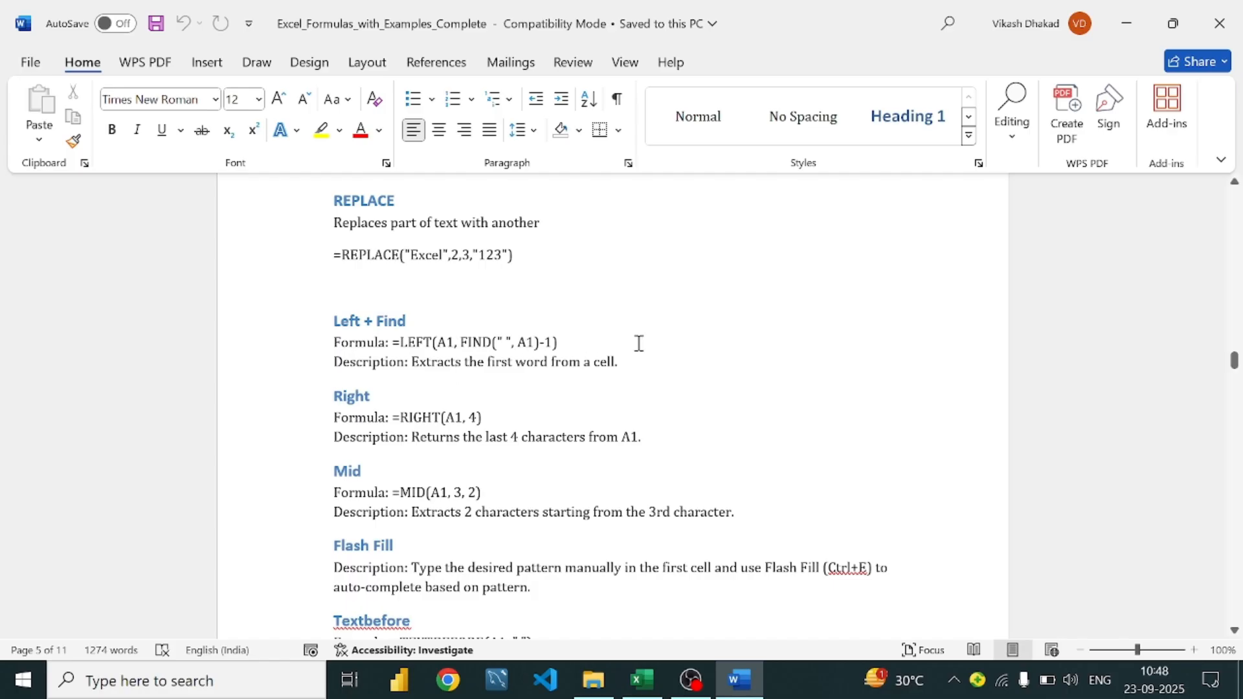
Return to the Excel workbook where Q318 shows DEmbai from the REPLACE formula
{"action": "left_click", "coordinate": [667, 683]}
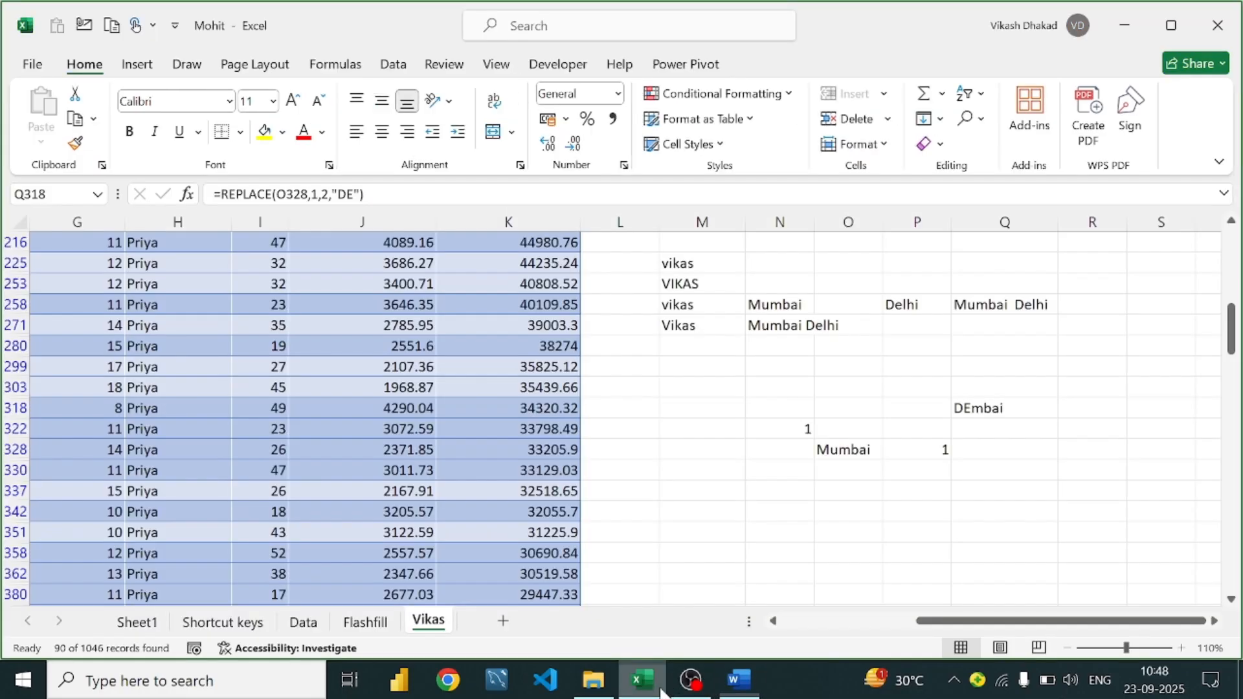
{"action": "left_click", "coordinate": [867, 490]}
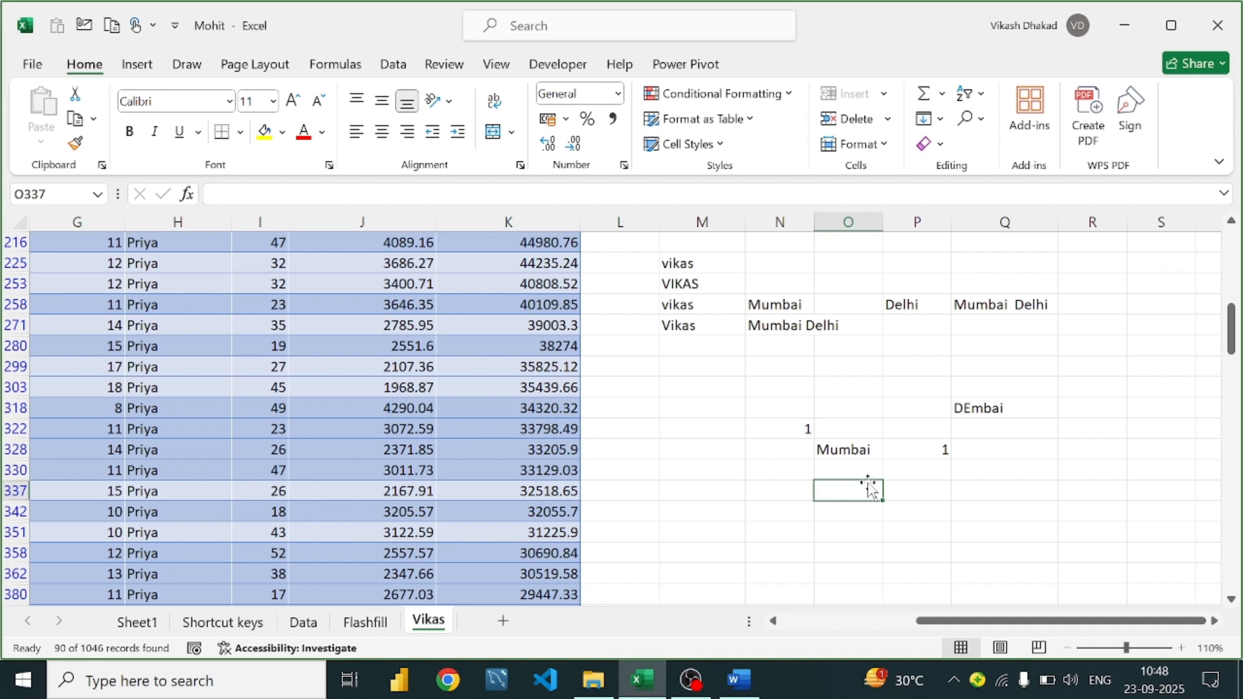
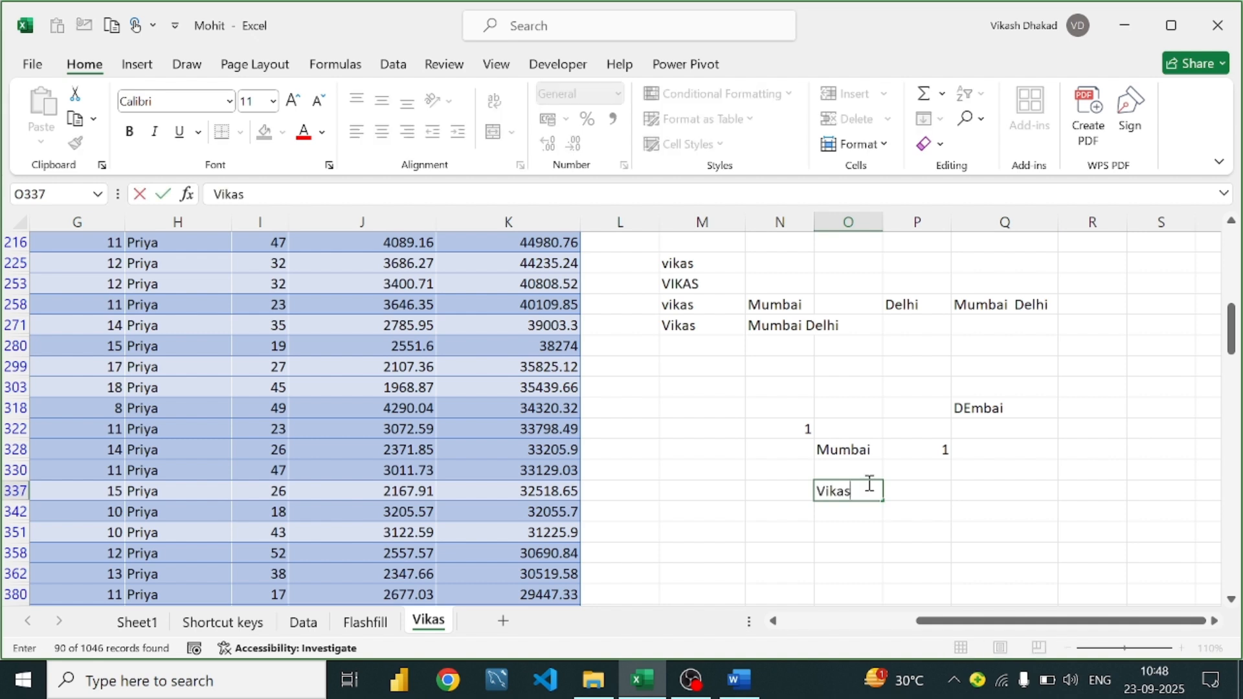
{"action": "key", "text": "Return"}
{"action": "left_click", "coordinate": [871, 488]}
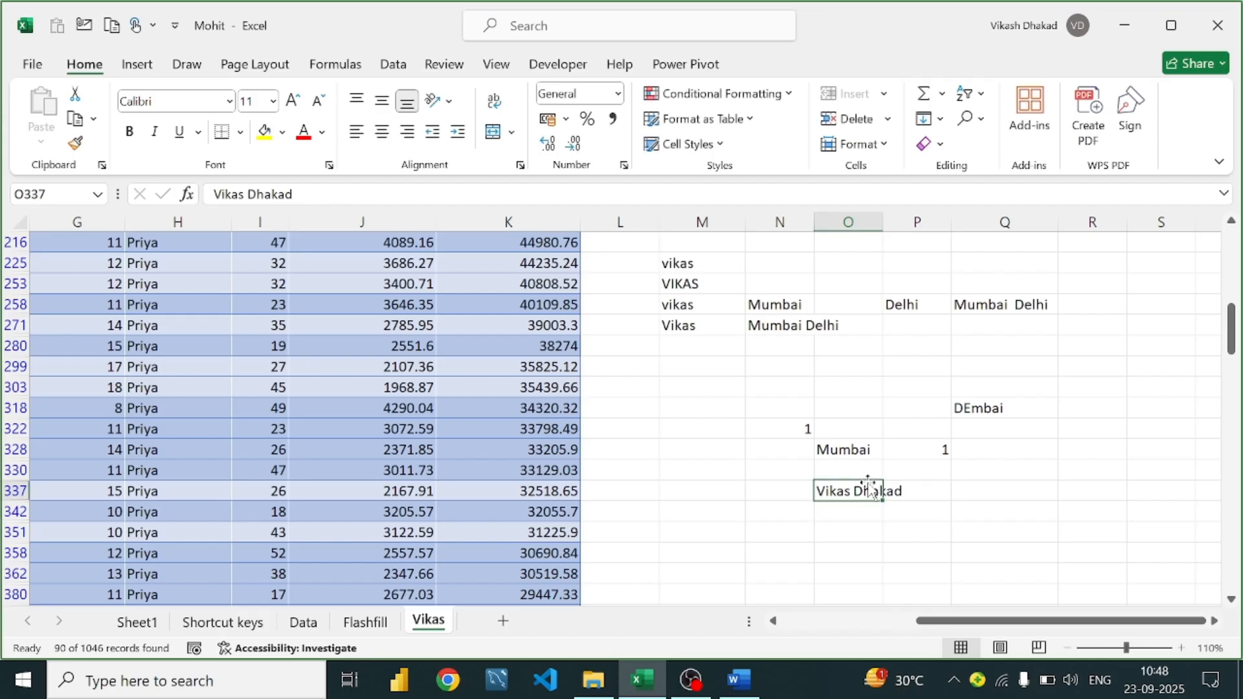
{"action": "left_click", "coordinate": [942, 491]}
{"action": "left_click", "coordinate": [991, 491]}
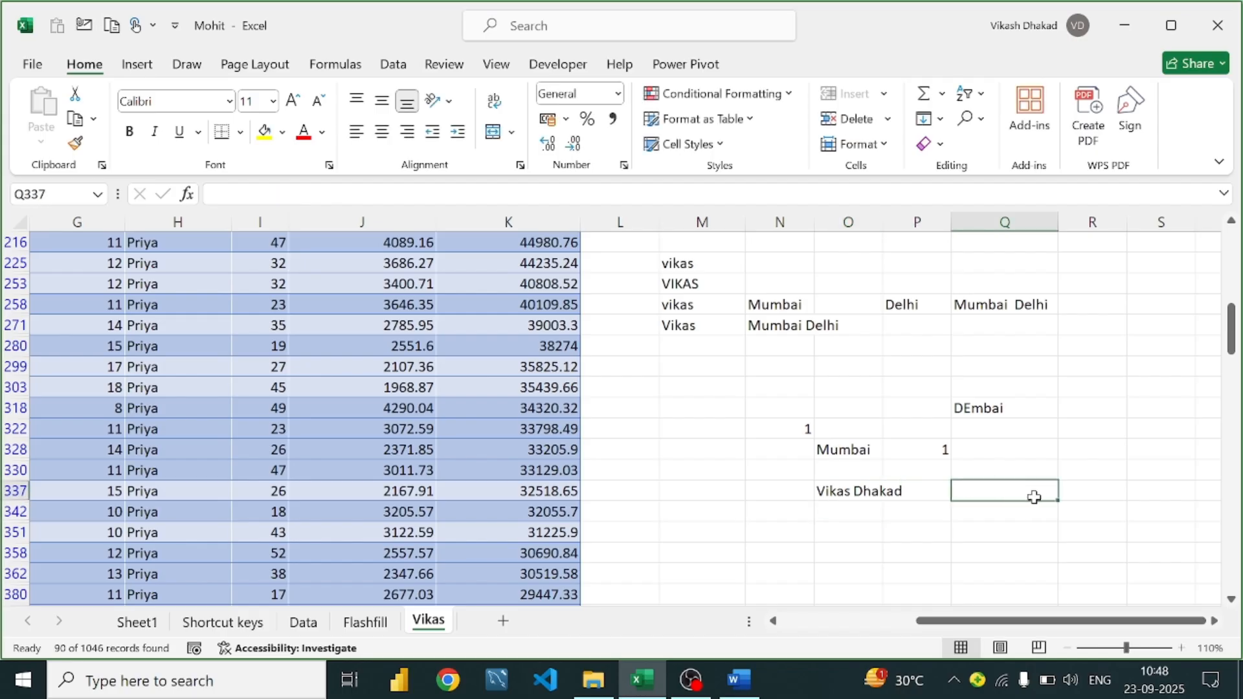
{"action": "left_click", "coordinate": [862, 492]}
{"action": "left_click", "coordinate": [908, 496]}
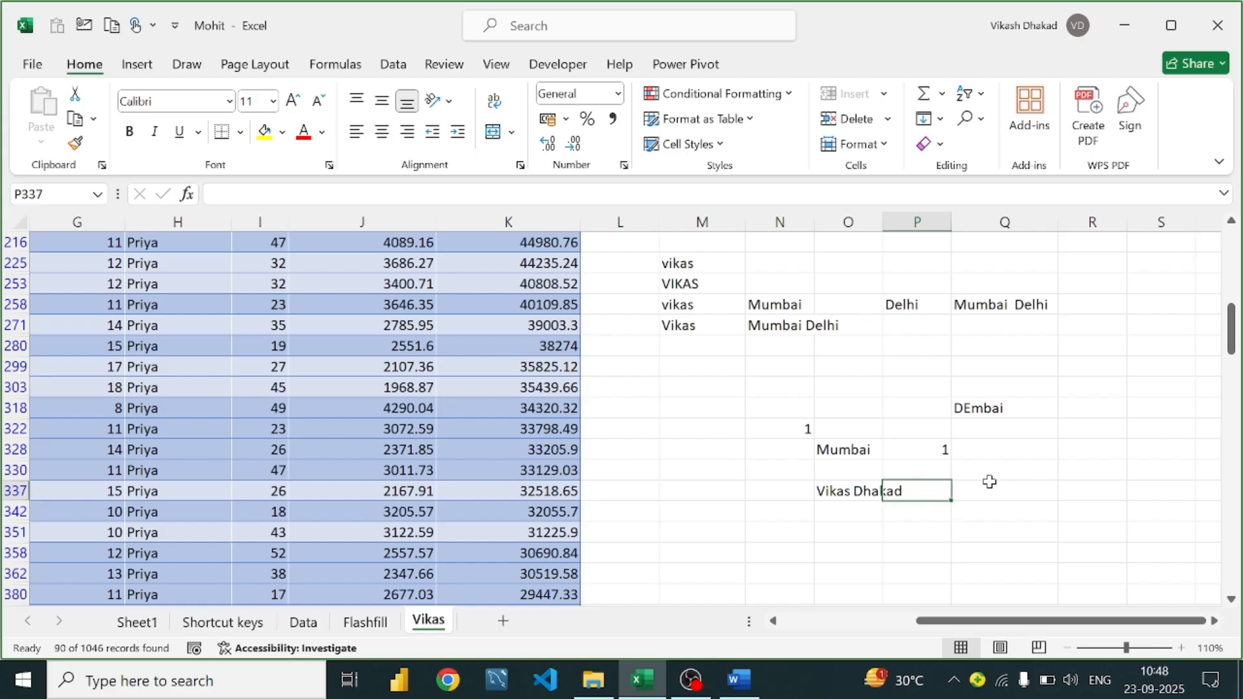
{"action": "left_click", "coordinate": [987, 487]}
{"action": "left_click", "coordinate": [855, 493]}
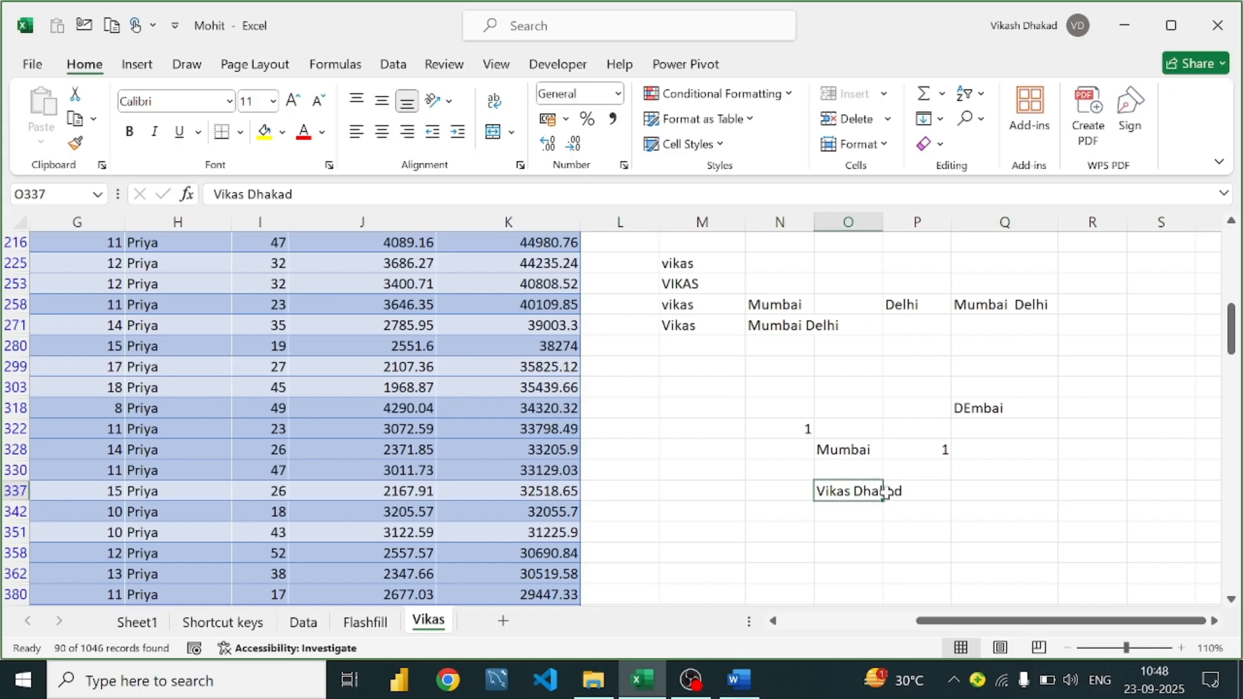
{"action": "left_click", "coordinate": [981, 489]}
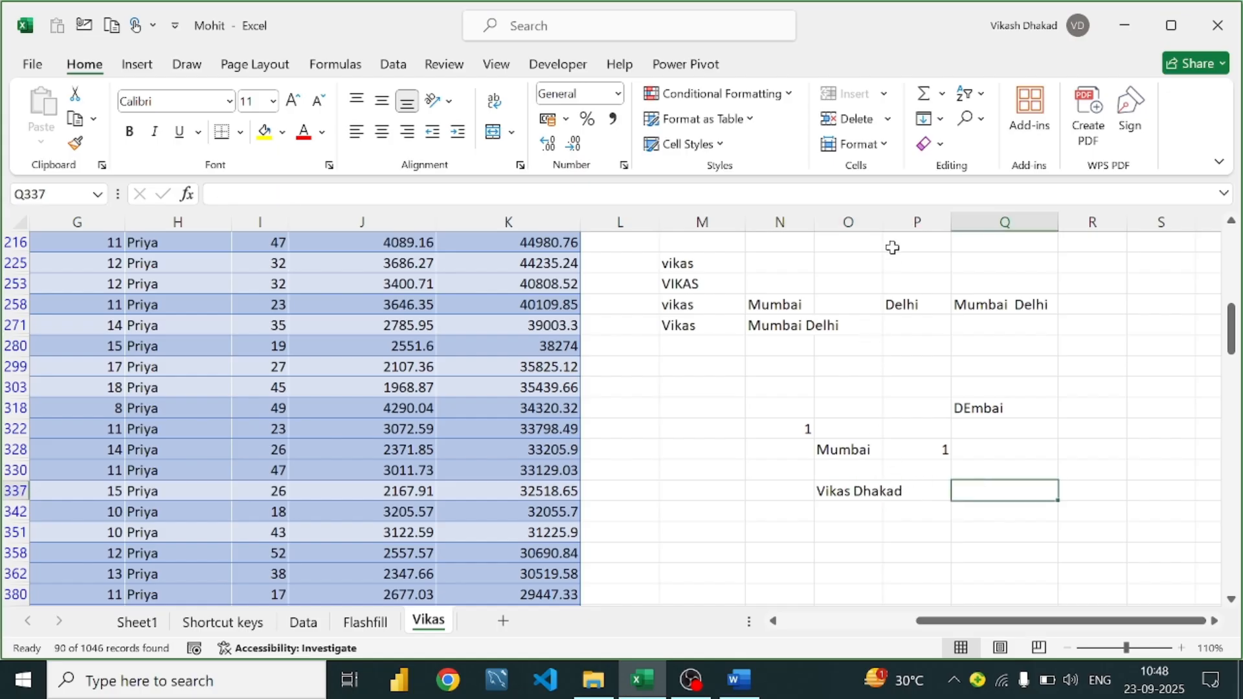
{"action": "left_click_drag", "start_coordinate": [881, 222], "coordinate": [911, 222]}
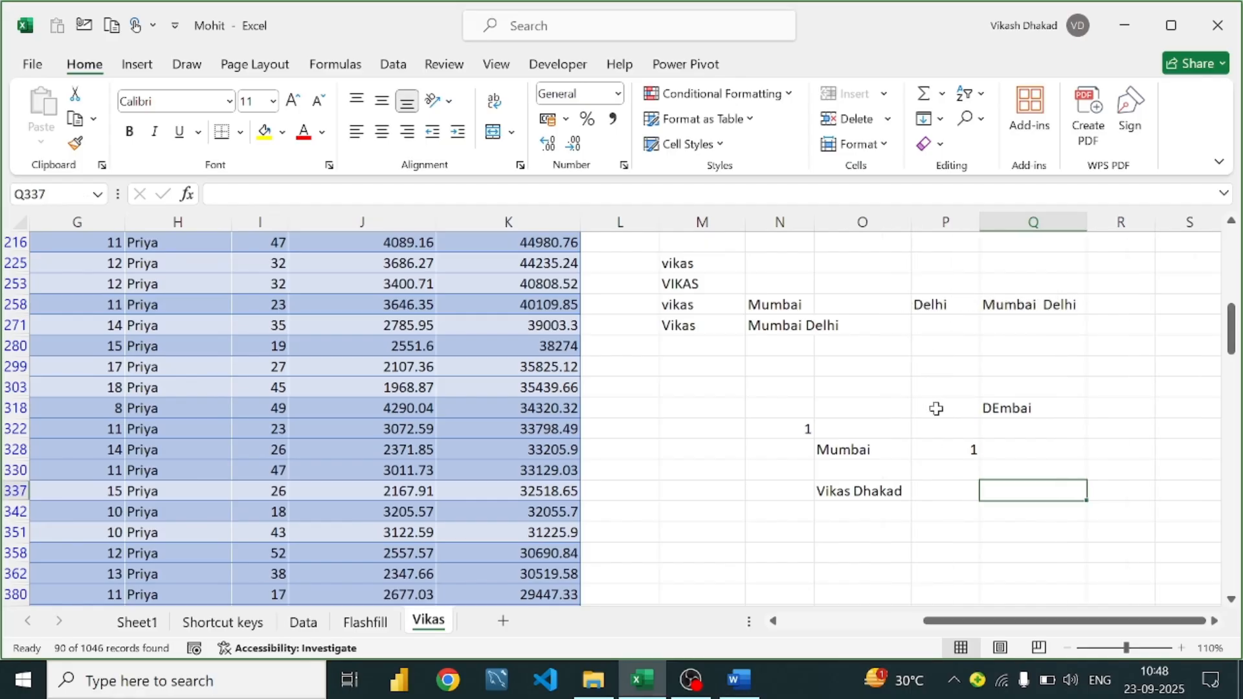
Enter =LEFT(O337,5) in P337 to extract the first name
{"action": "left_click", "coordinate": [946, 487]}
{"action": "type", "text": "="}
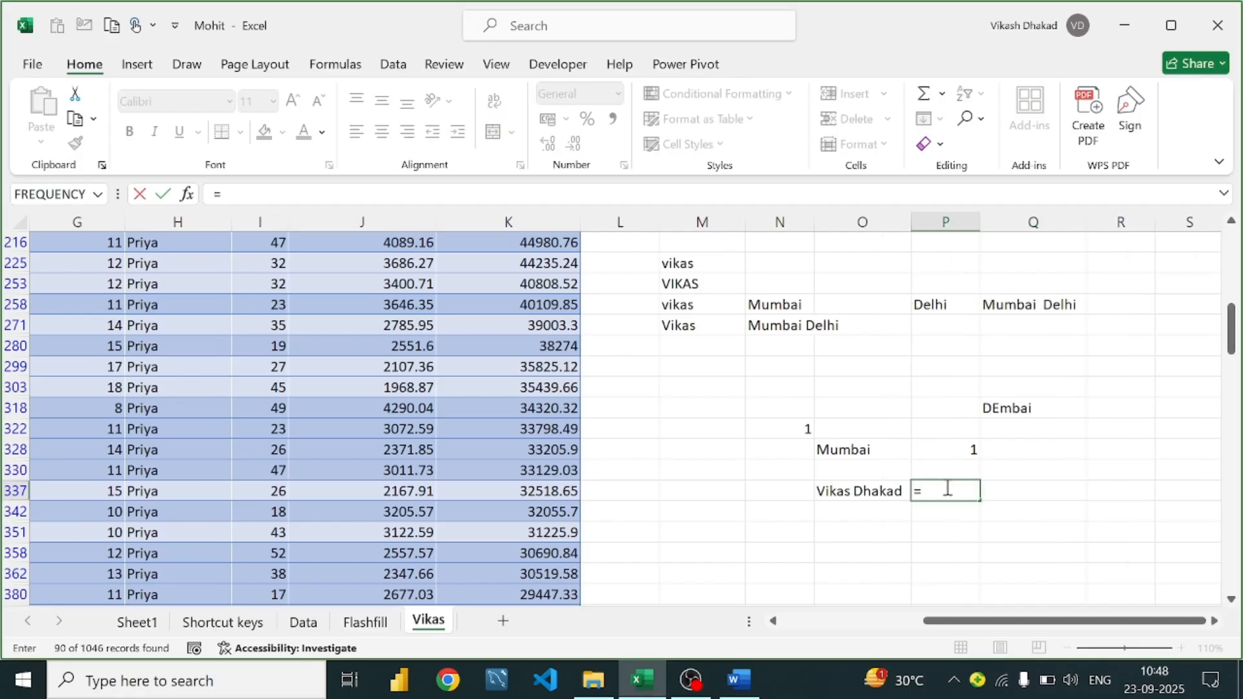
{"action": "type", "text": "lef"}
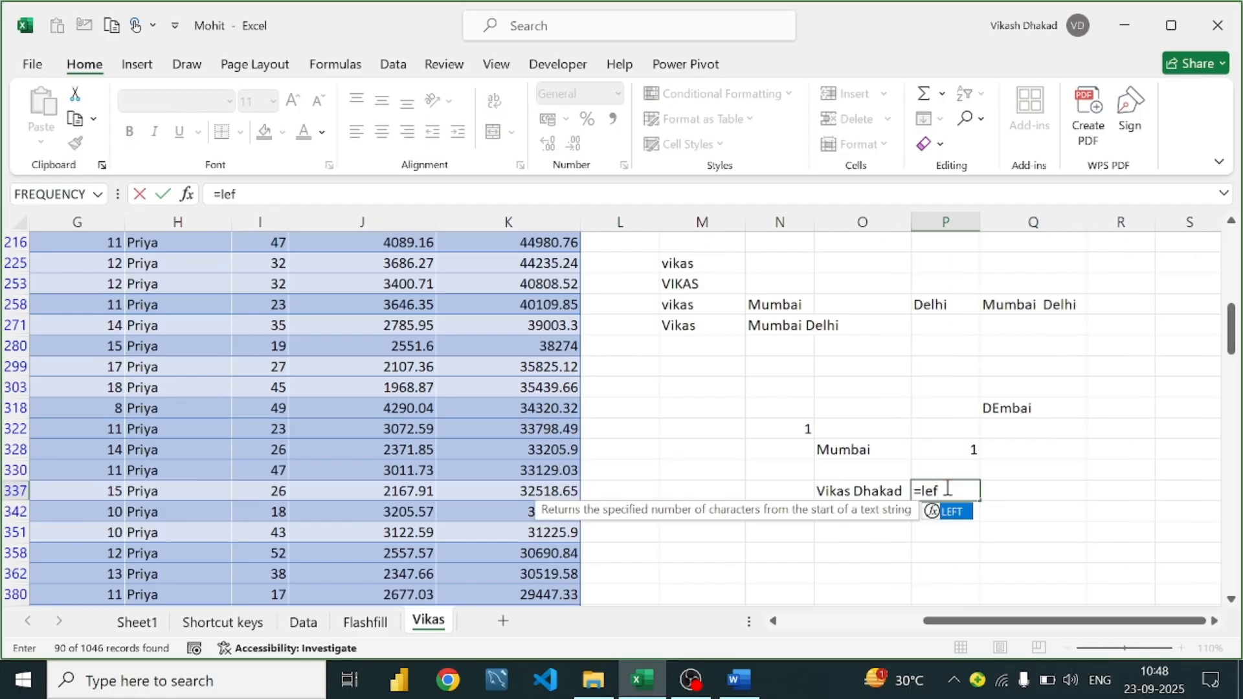
{"action": "type", "text": "t("}
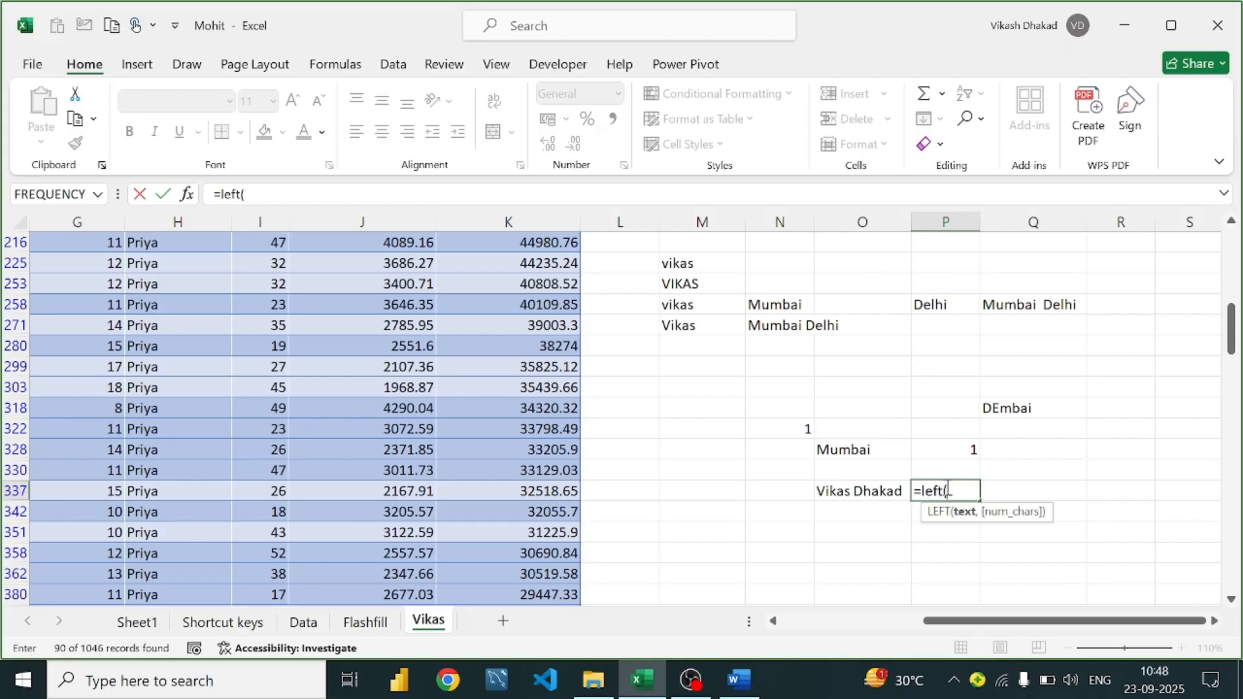
{"action": "left_click", "coordinate": [822, 490]}
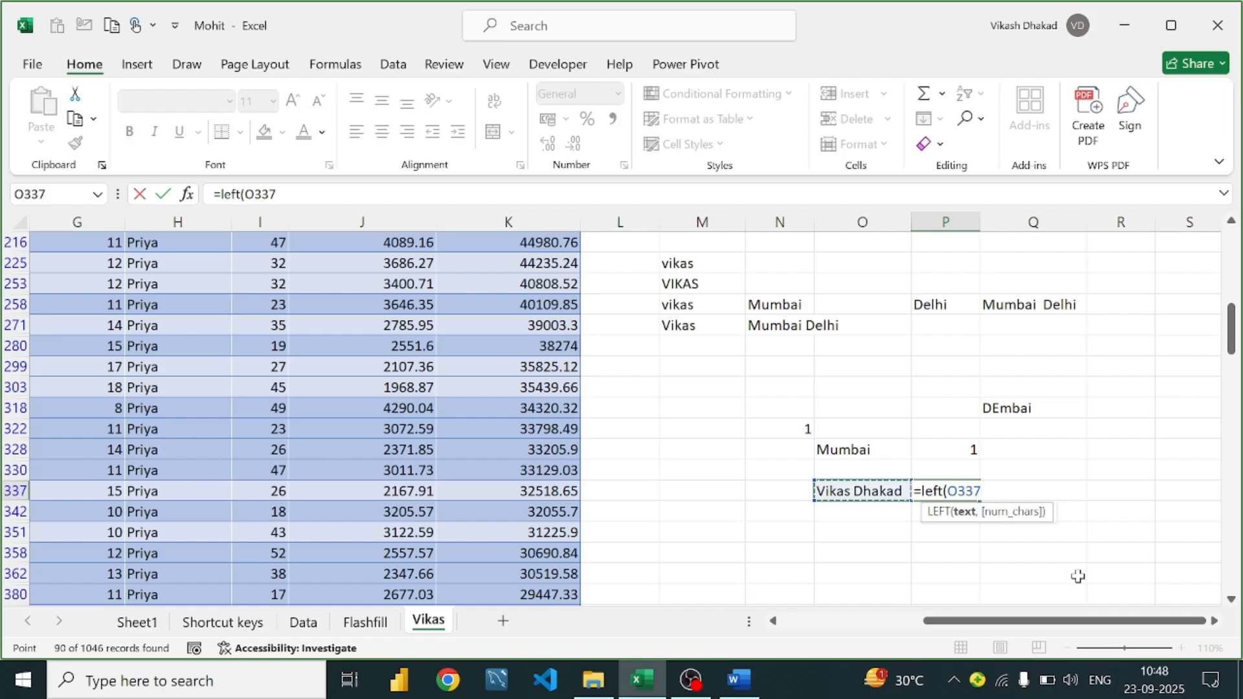
{"action": "type", "text": ",5"}
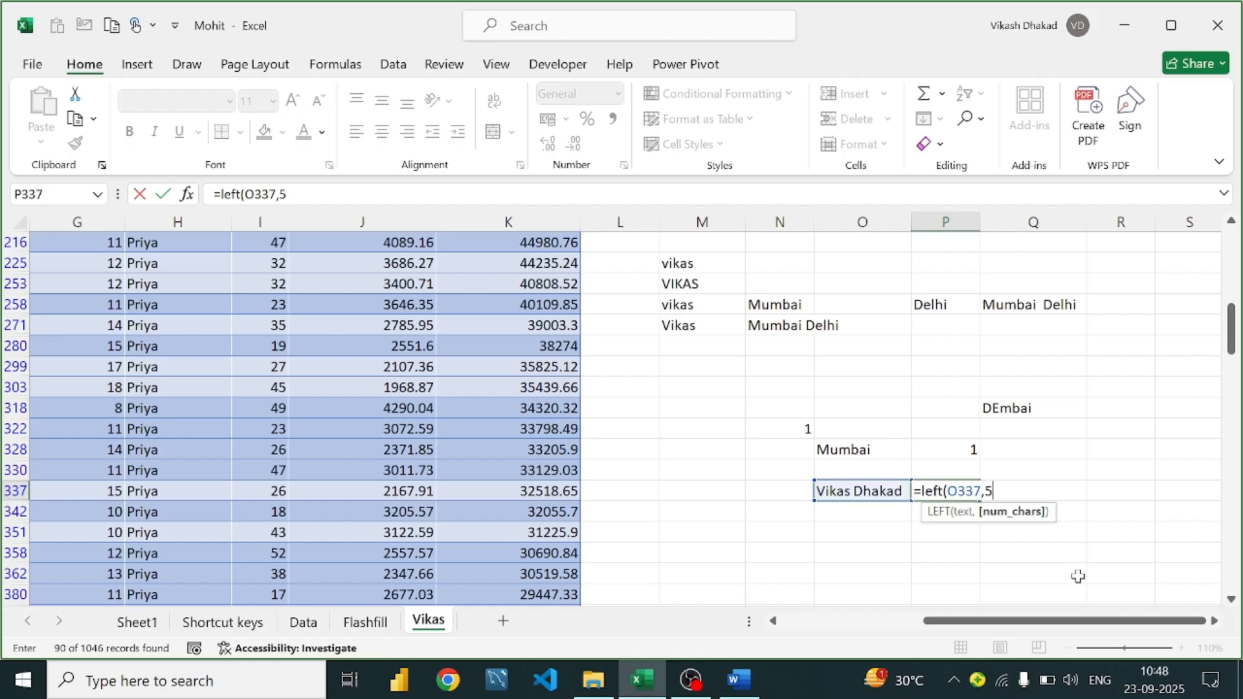
{"action": "type", "text": ")"}
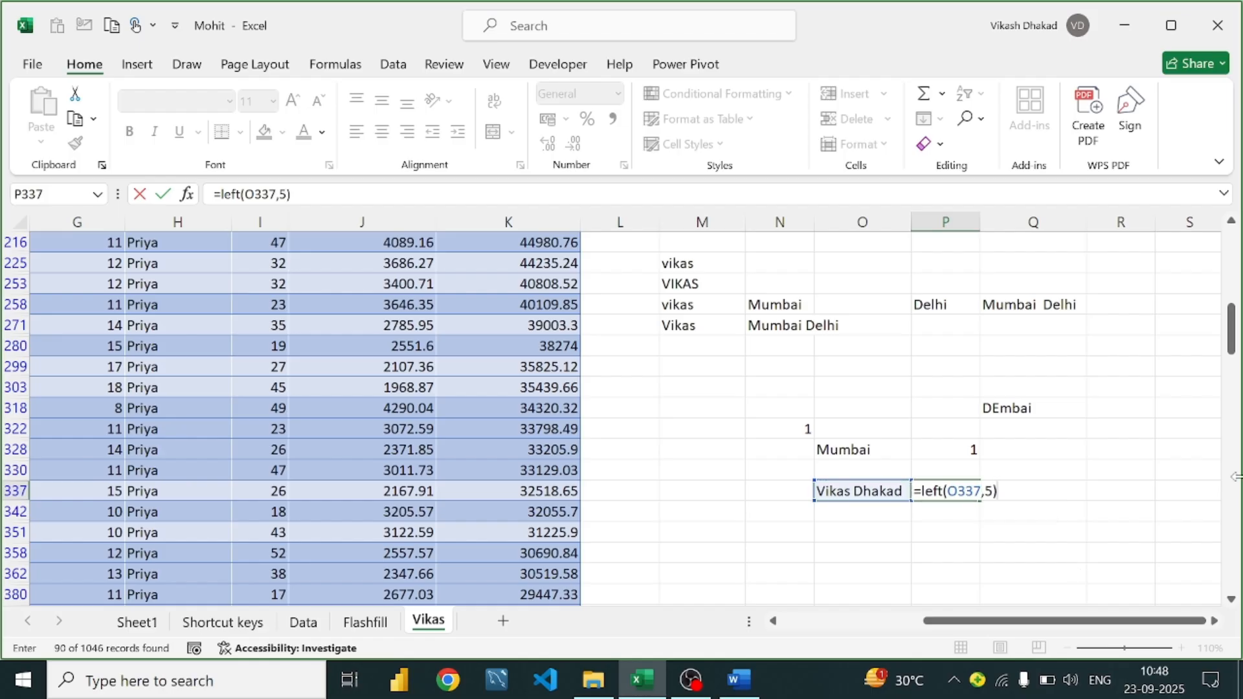
{"action": "key", "text": "Return"}
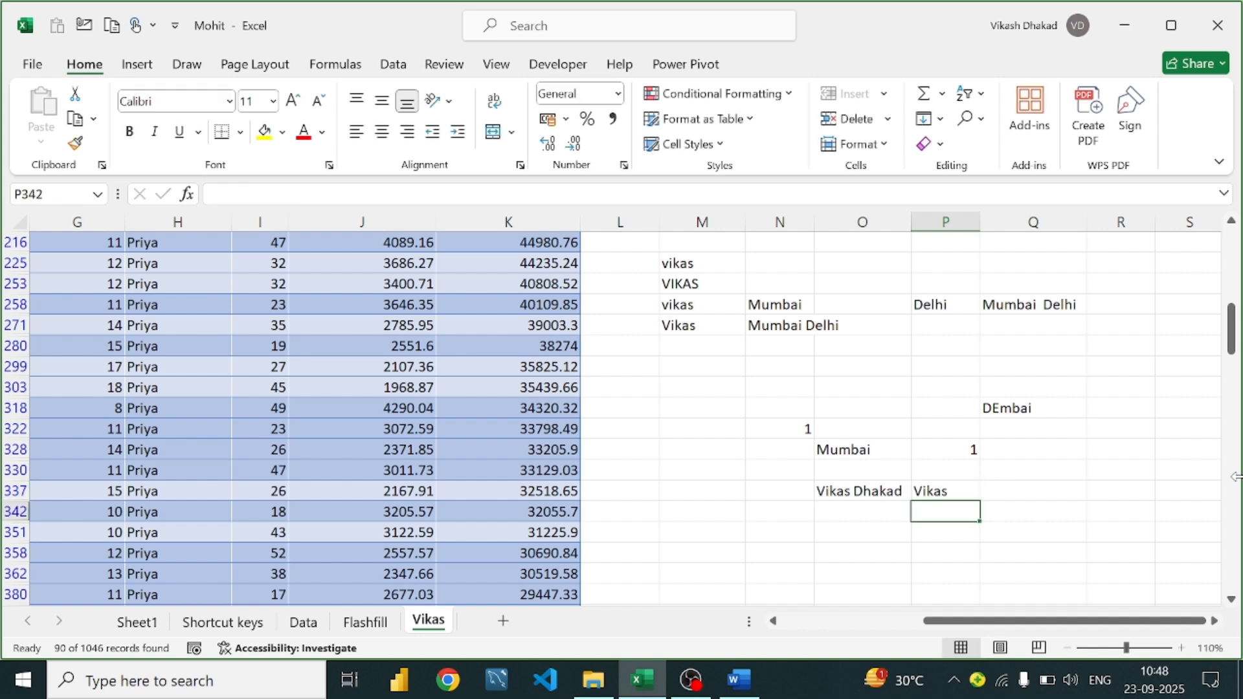
Start a RIGHT formula in Q337, then clear the resulting #NAME? entry
{"action": "left_click", "coordinate": [1027, 490]}
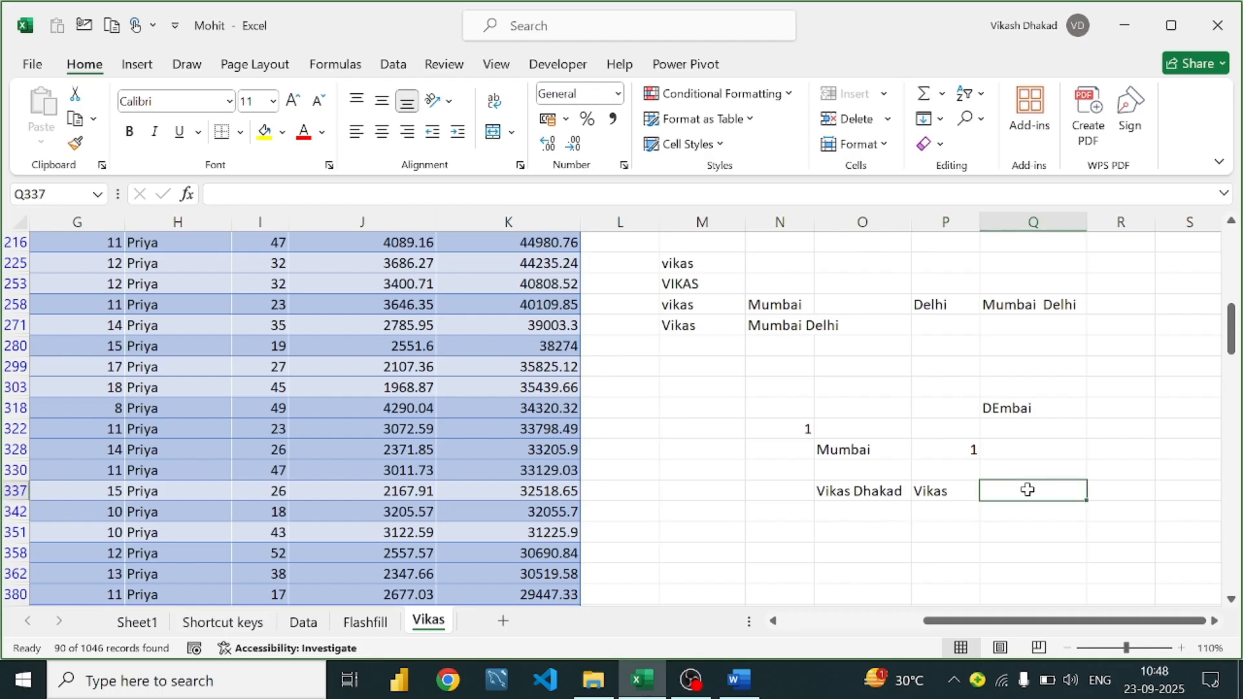
{"action": "double_click", "coordinate": [1027, 490]}
{"action": "type", "text": "=ro"}
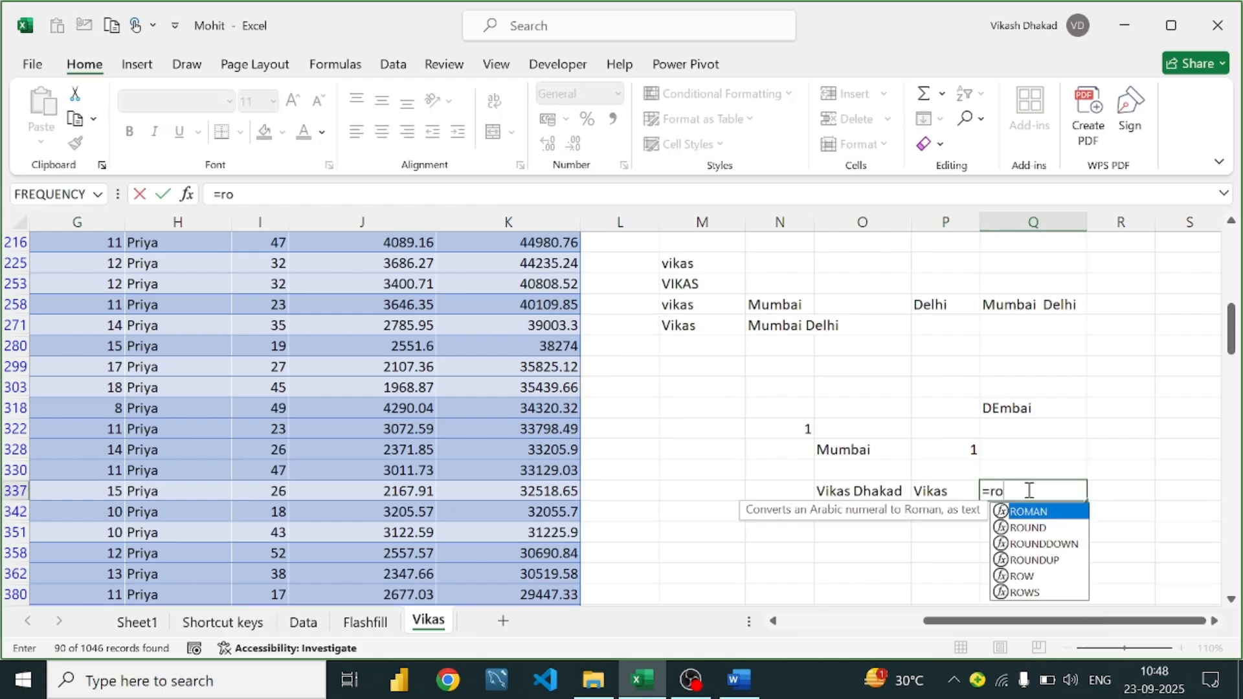
{"action": "key", "text": "BackSpace"}
{"action": "type", "text": "ig"}
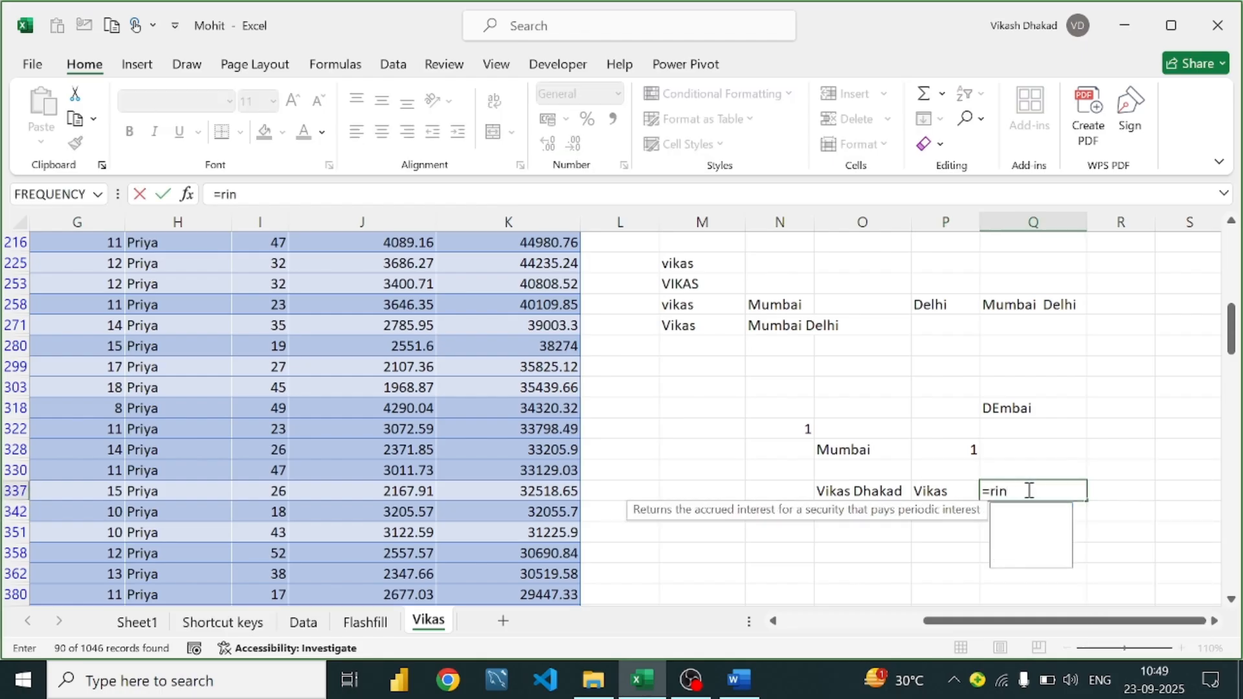
{"action": "key", "text": "Escape"}
{"action": "key", "text": "Tab"}
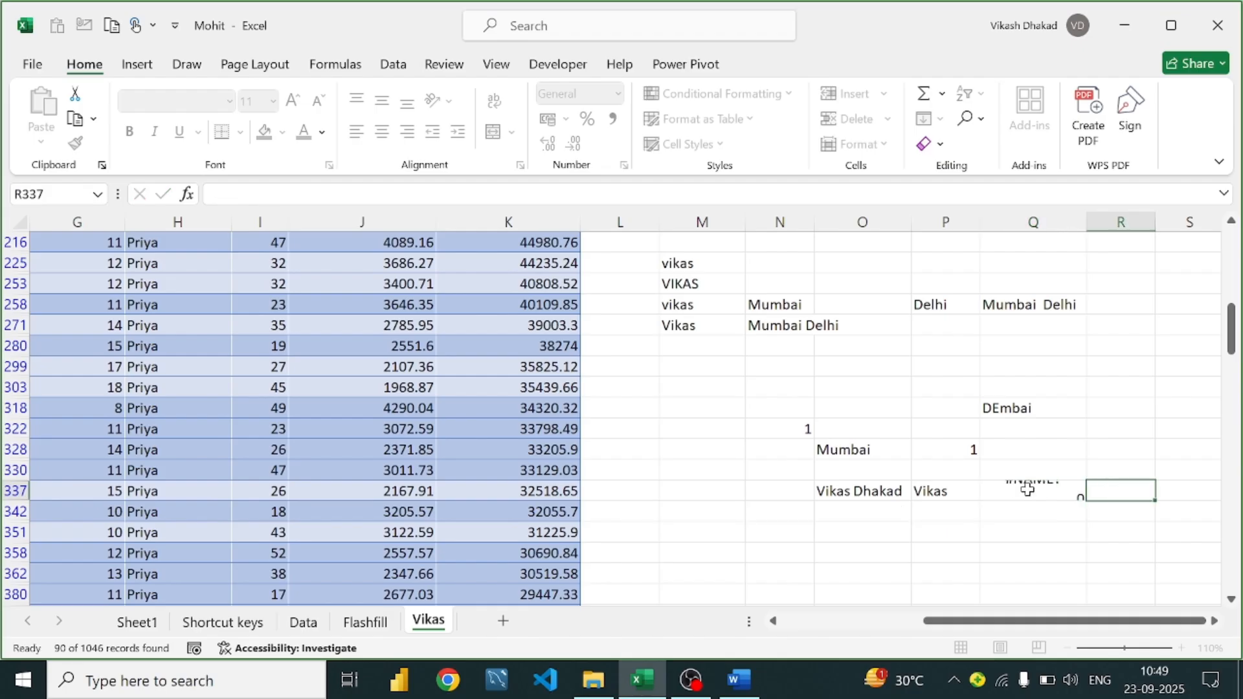
{"action": "key", "text": "BackSpace"}
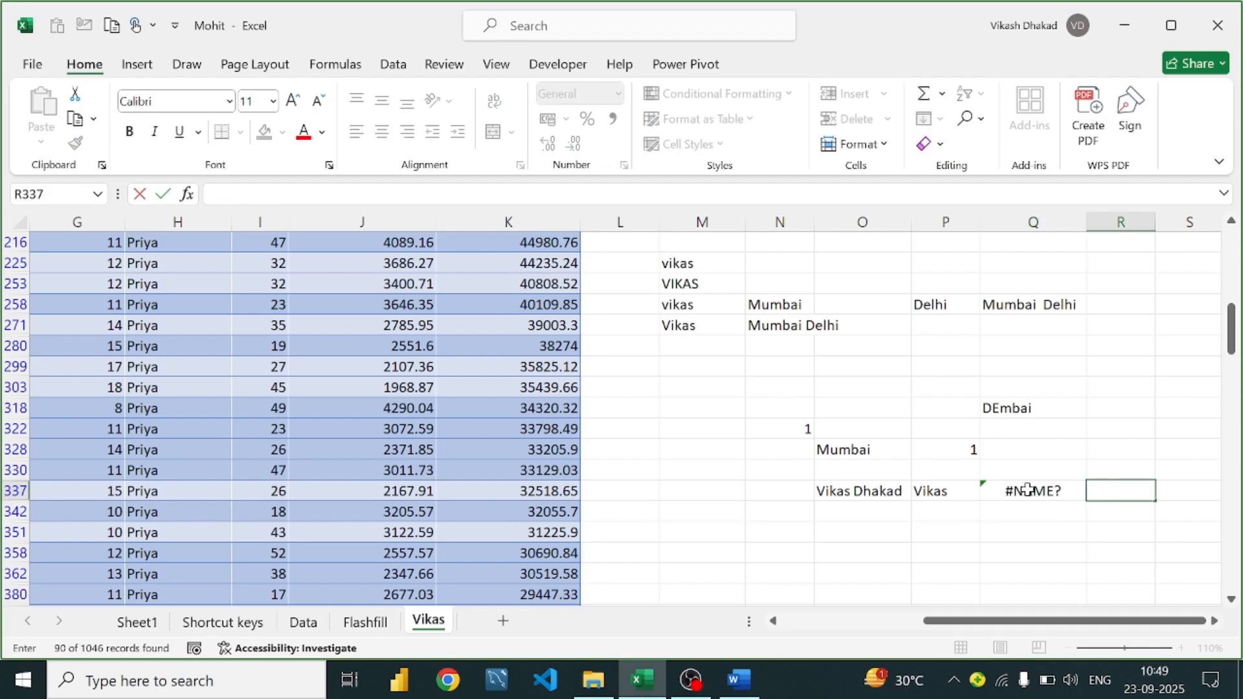
{"action": "left_click", "coordinate": [1028, 490]}
{"action": "key", "text": "BackSpace"}
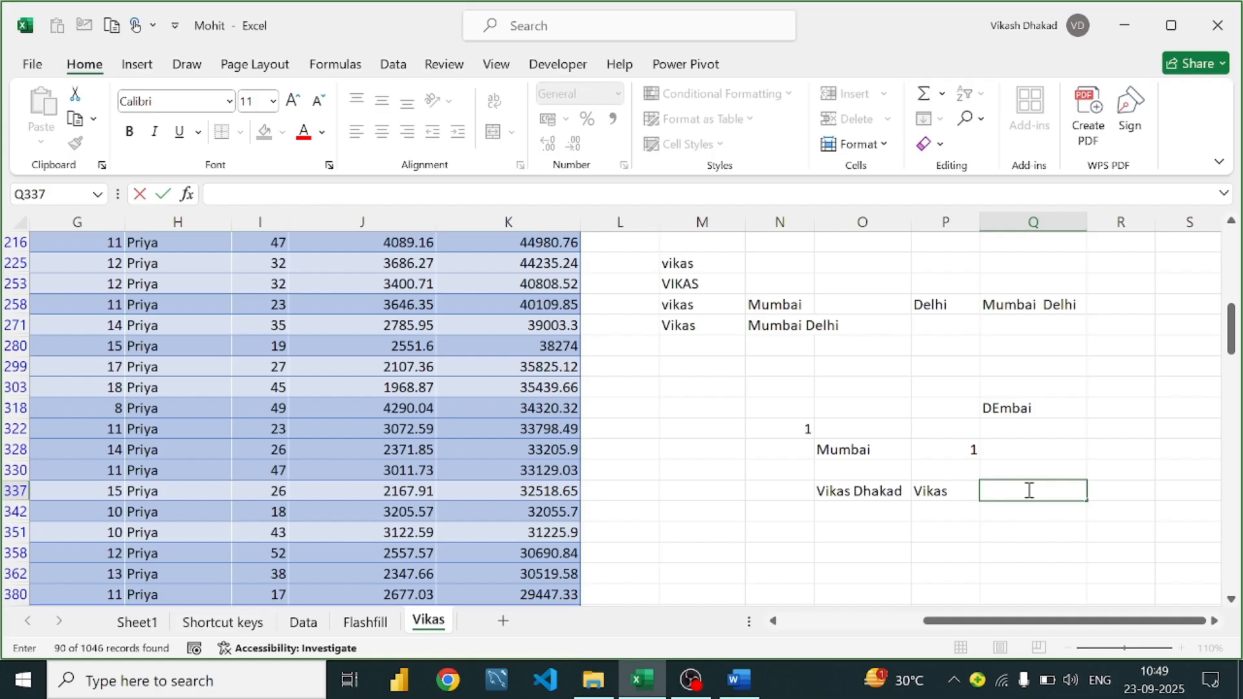
Enter =RIGHT(O337,6) in Q337 to pull the surname
{"action": "type", "text": "=ro"}
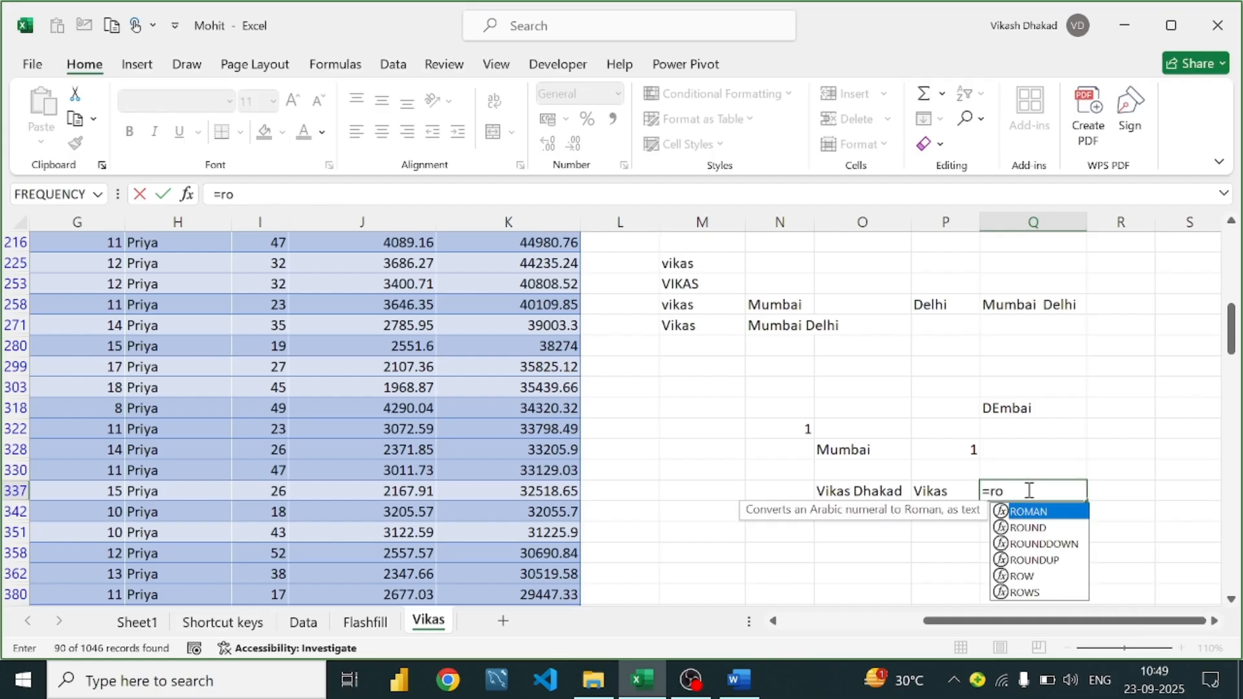
{"action": "key", "text": "BackSpace"}
{"action": "type", "text": "ig"}
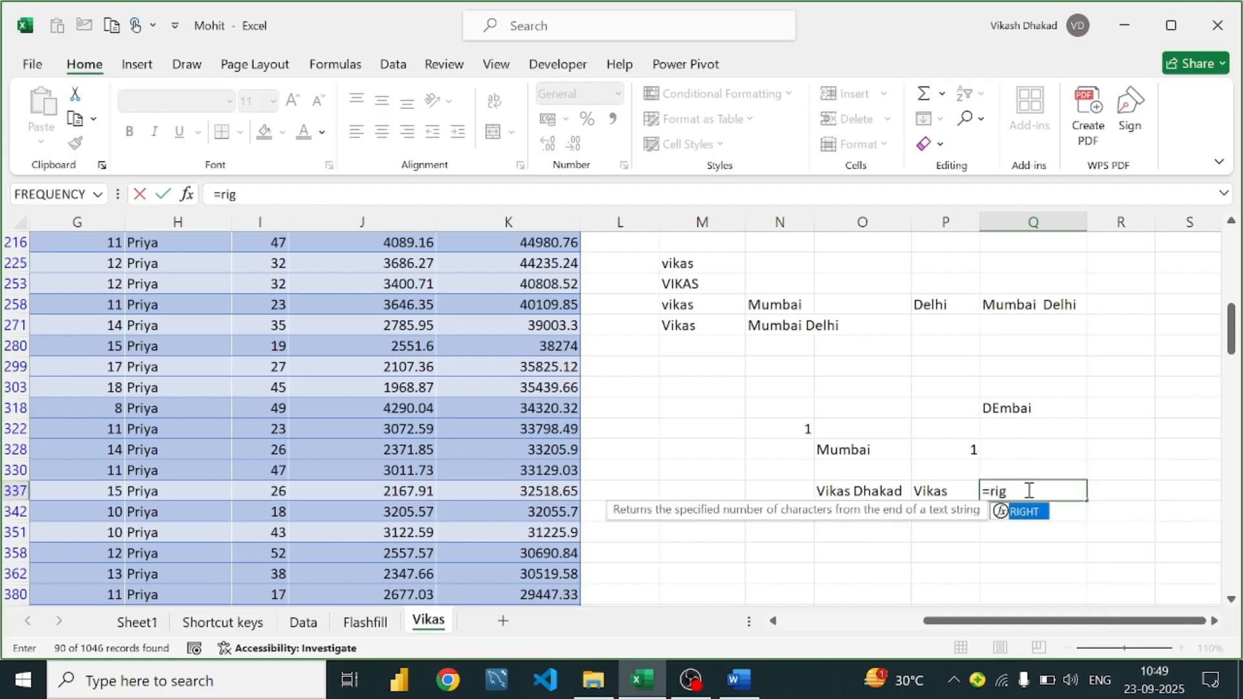
{"action": "key", "text": "Tab"}
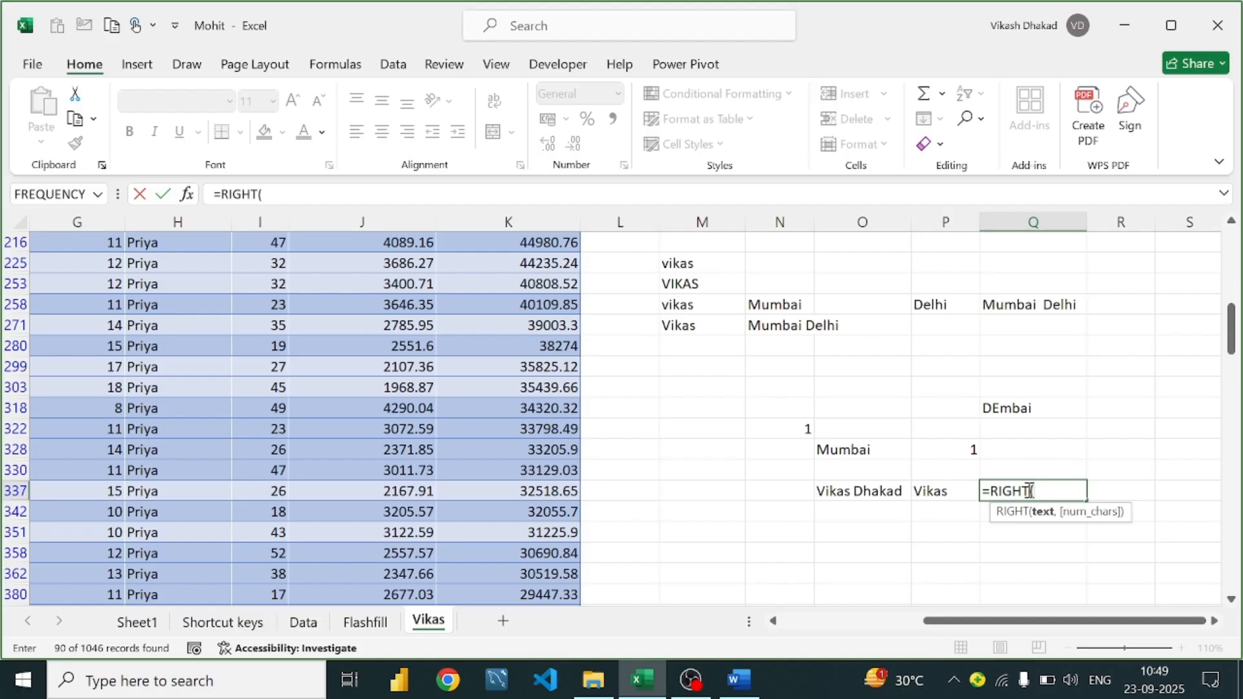
{"action": "left_click", "coordinate": [874, 493]}
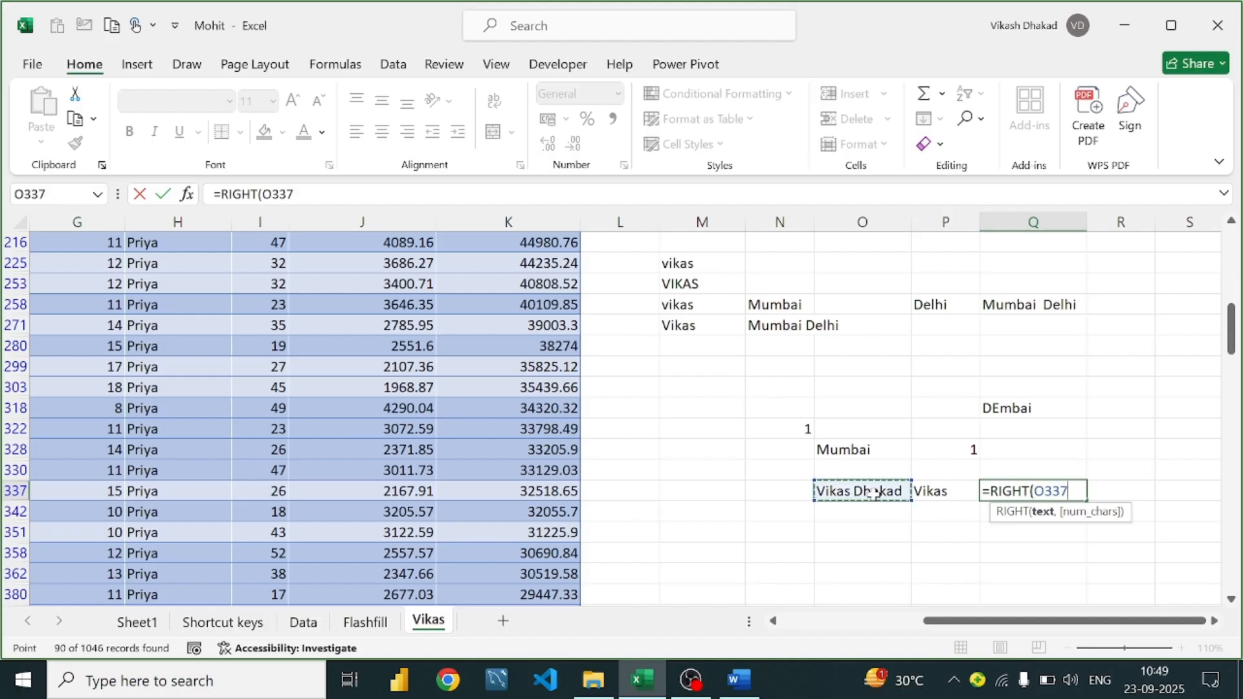
{"action": "type", "text": ","}
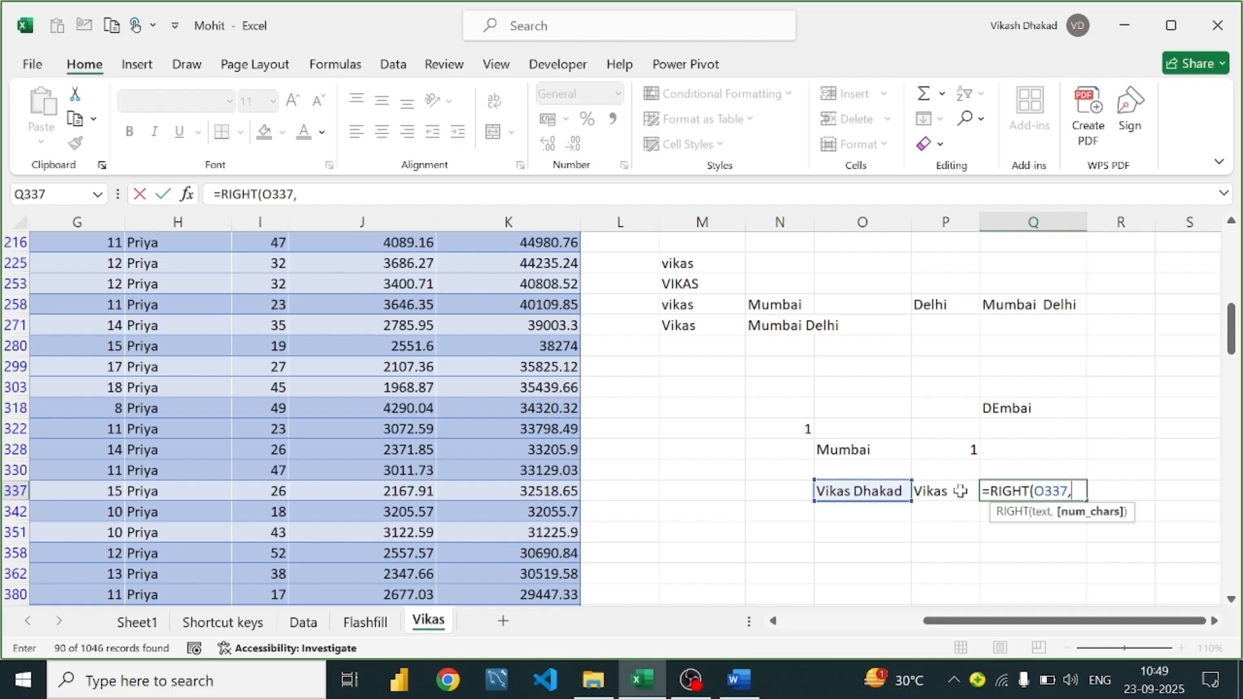
{"action": "type", "text": "6)"}
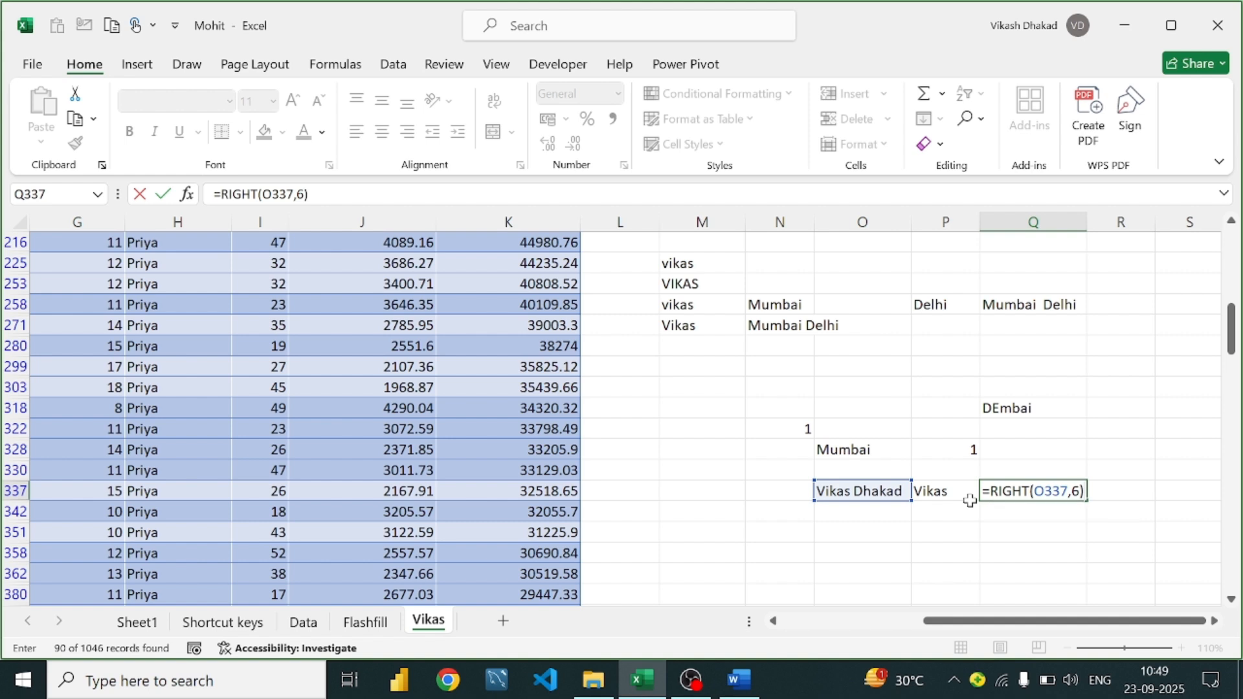
{"action": "key", "text": "Return"}
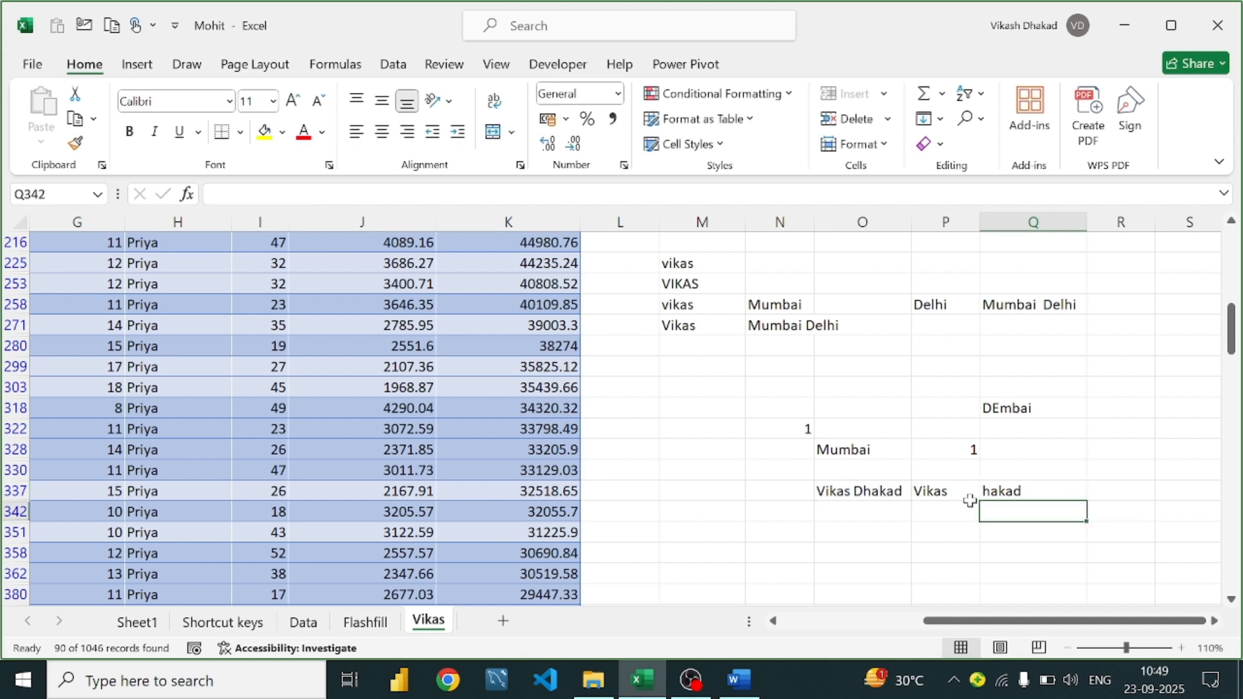
Change Q337 to =RIGHT(O337,7) so the whole surname appears, then check P337 and Q337
{"action": "double_click", "coordinate": [1022, 492]}
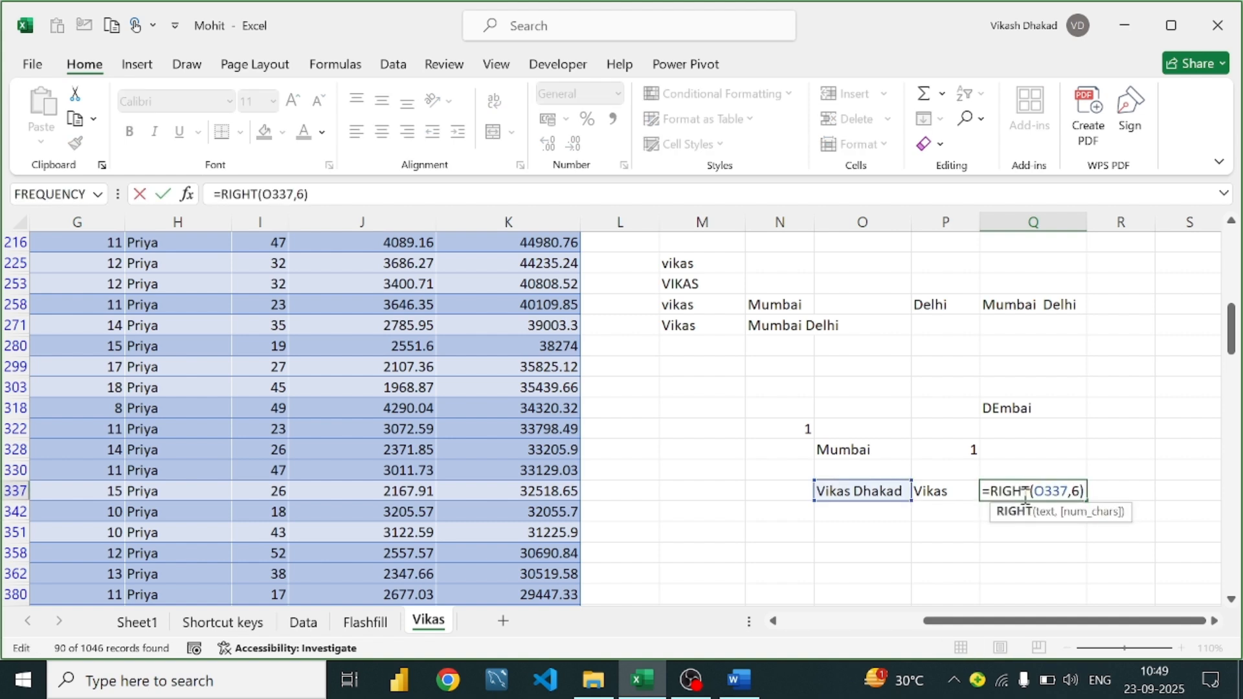
{"action": "left_click", "coordinate": [1077, 492]}
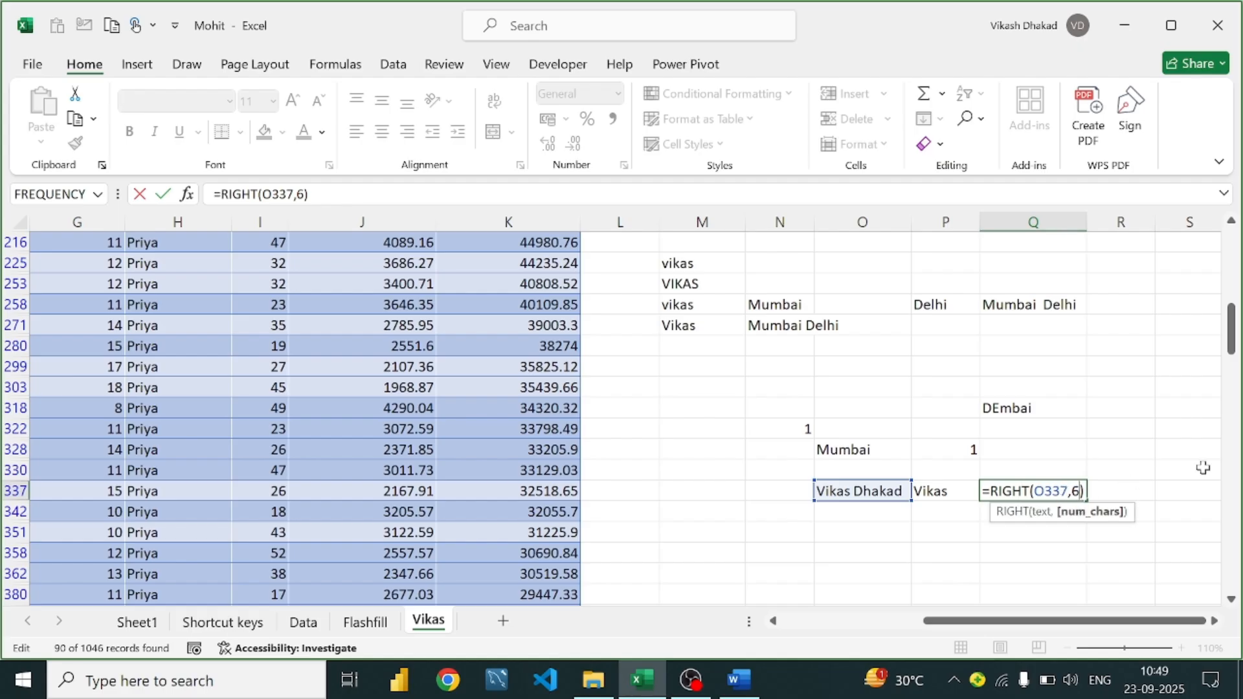
{"action": "key", "text": "BackSpace"}
{"action": "type", "text": "7"}
{"action": "key", "text": "Return"}
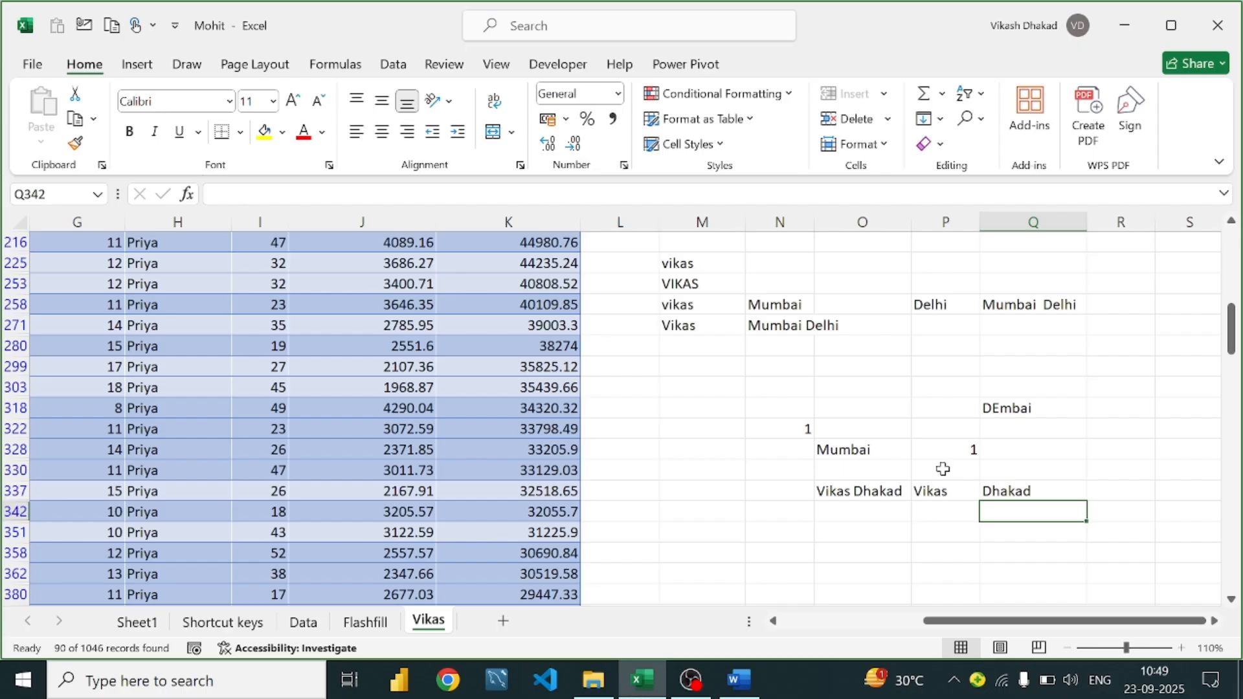
{"action": "left_click", "coordinate": [947, 495]}
{"action": "left_click", "coordinate": [995, 496]}
Review the full name in O337 and its first-name formula in P337
{"action": "left_click", "coordinate": [950, 491]}
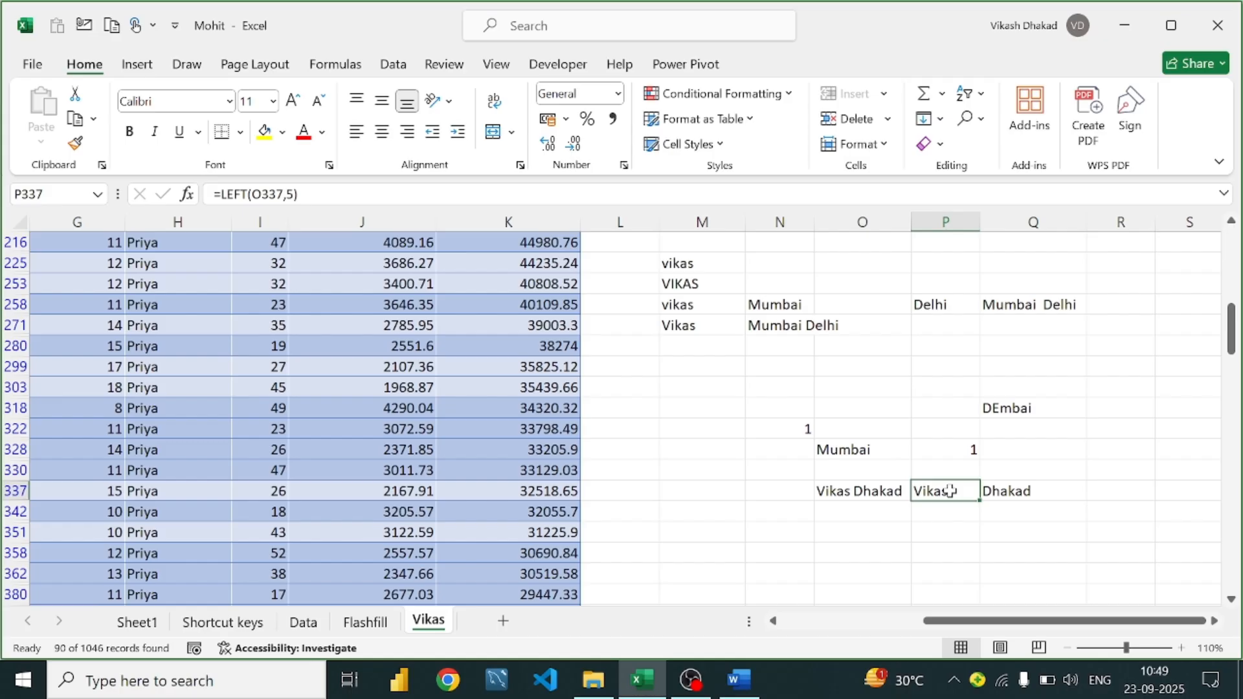
{"action": "scroll", "coordinate": [561, 468], "scroll_direction": "up", "scroll_amount": 2}
{"action": "left_click", "coordinate": [137, 64]}
{"action": "scroll", "coordinate": [200, 247], "scroll_direction": "up", "scroll_amount": 1}
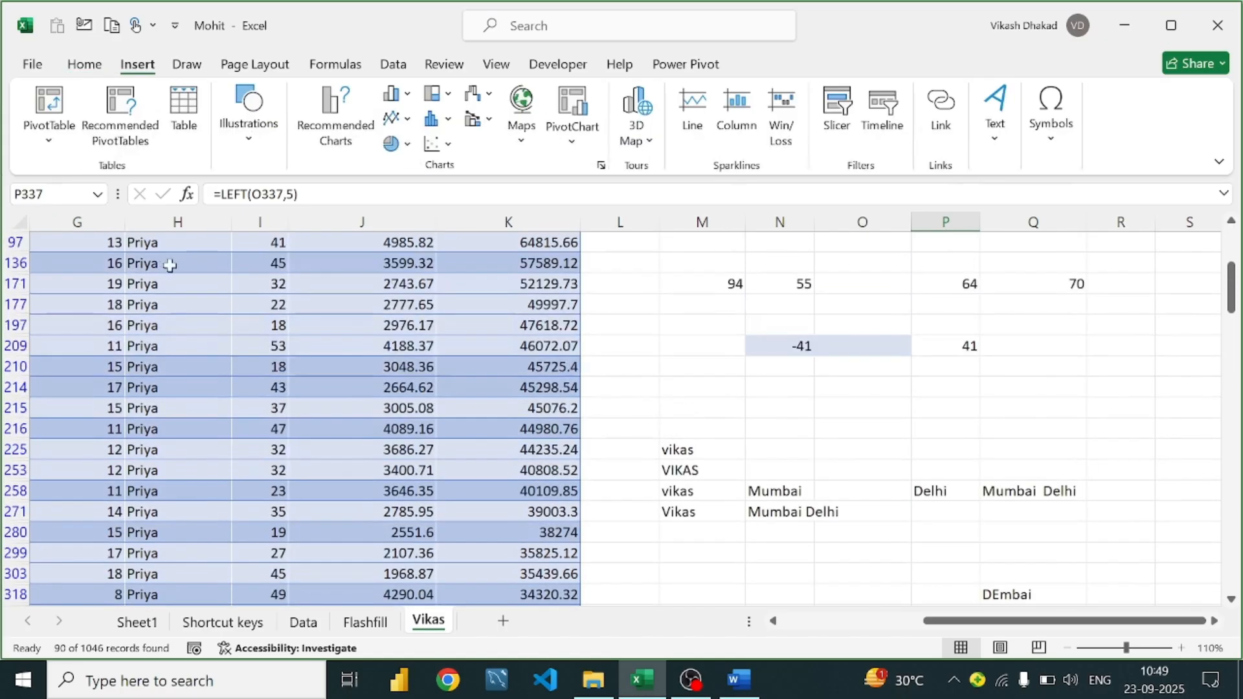
{"action": "scroll", "coordinate": [170, 265], "scroll_direction": "up", "scroll_amount": 3}
{"action": "scroll", "coordinate": [719, 376], "scroll_direction": "down", "scroll_amount": 5}
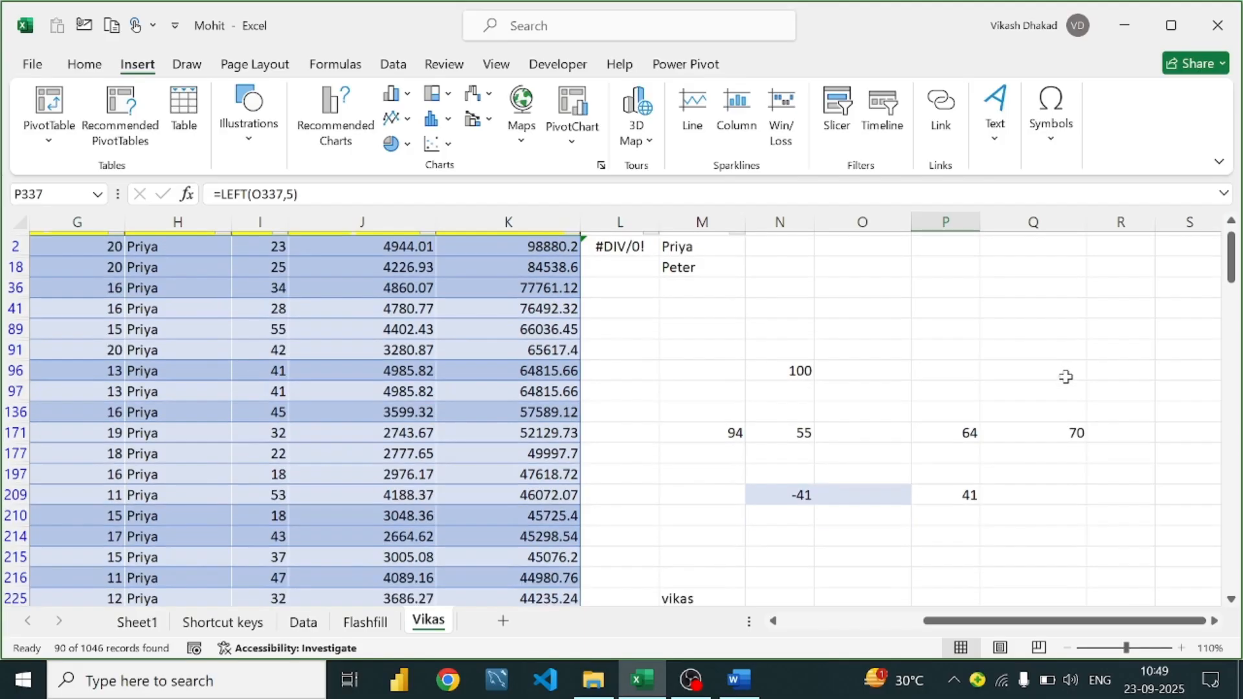
{"action": "scroll", "coordinate": [838, 408], "scroll_direction": "down", "scroll_amount": 2}
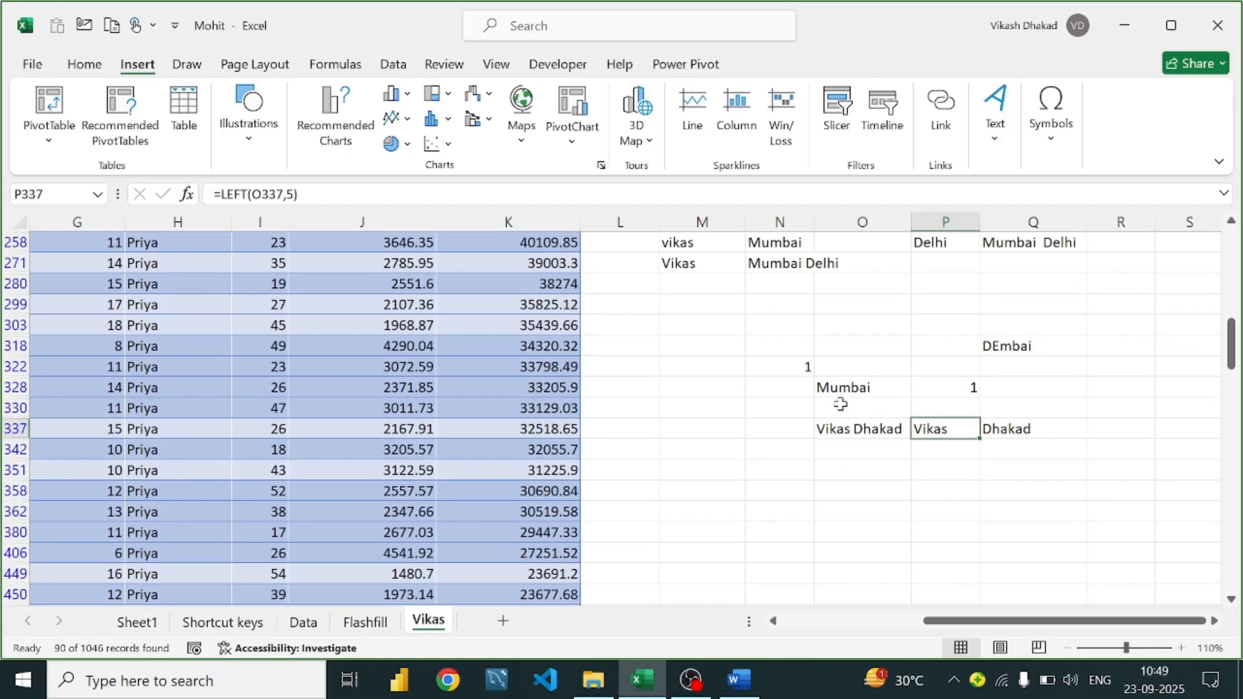
{"action": "left_click", "coordinate": [876, 431]}
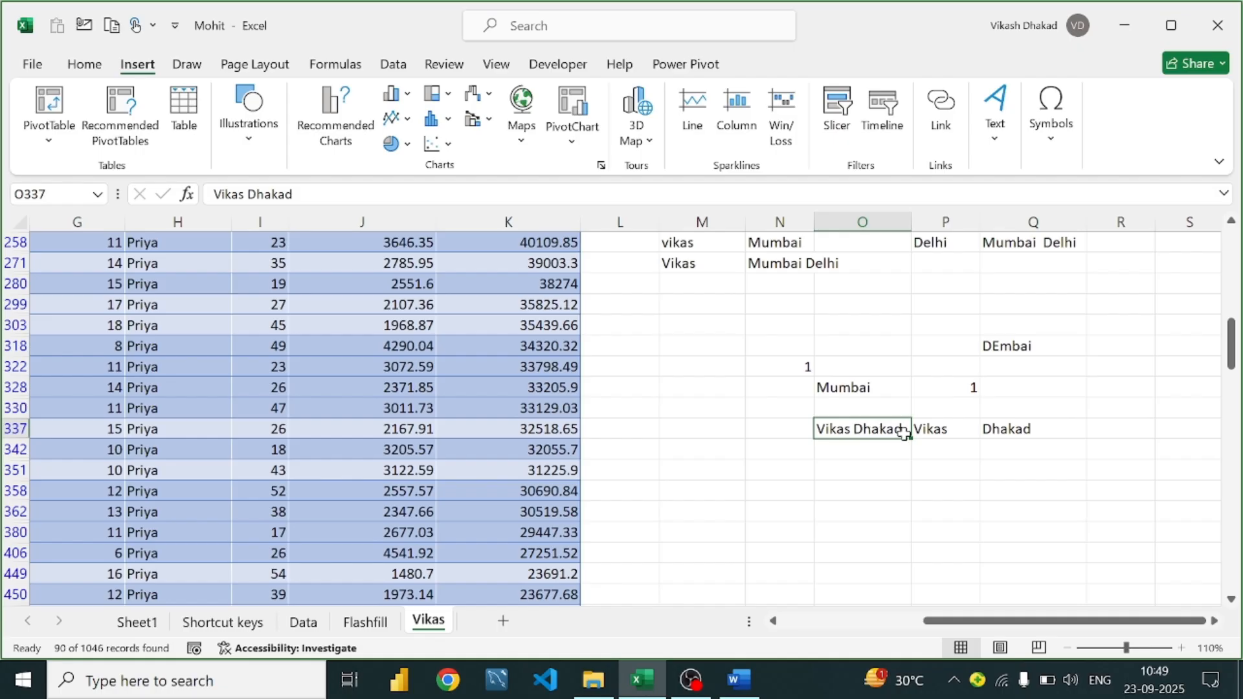
{"action": "left_click", "coordinate": [925, 435]}
{"action": "left_click", "coordinate": [877, 429]}
{"action": "left_click", "coordinate": [846, 453]}
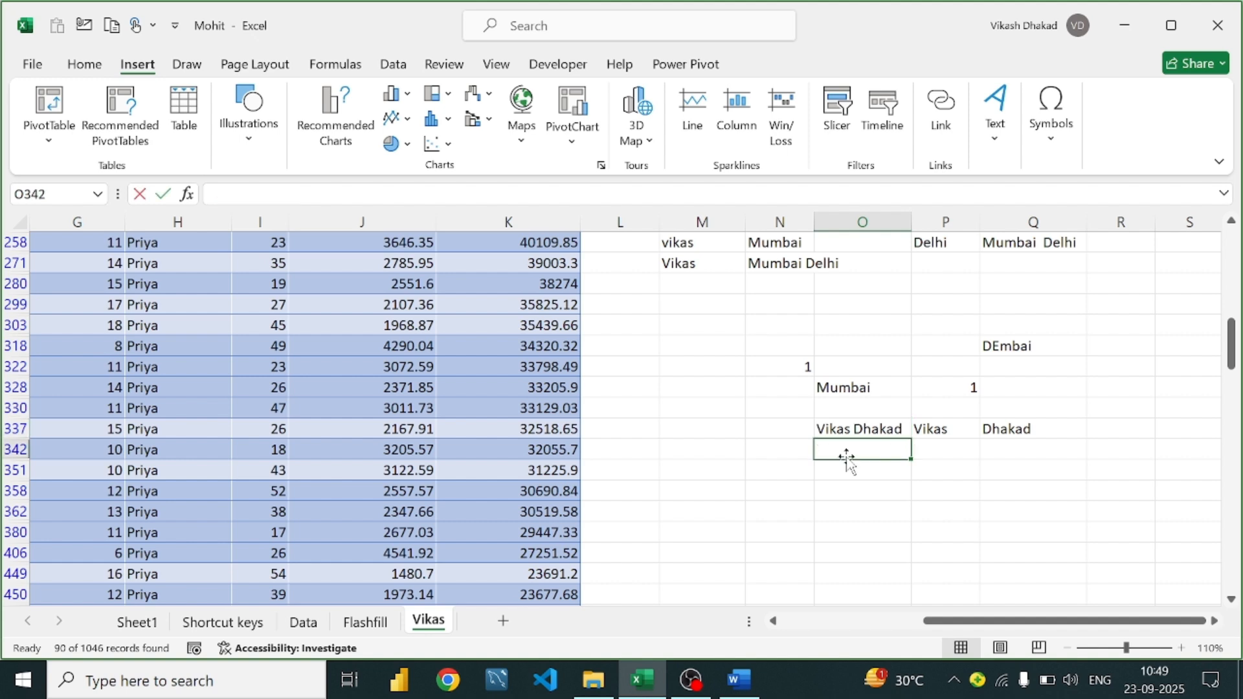
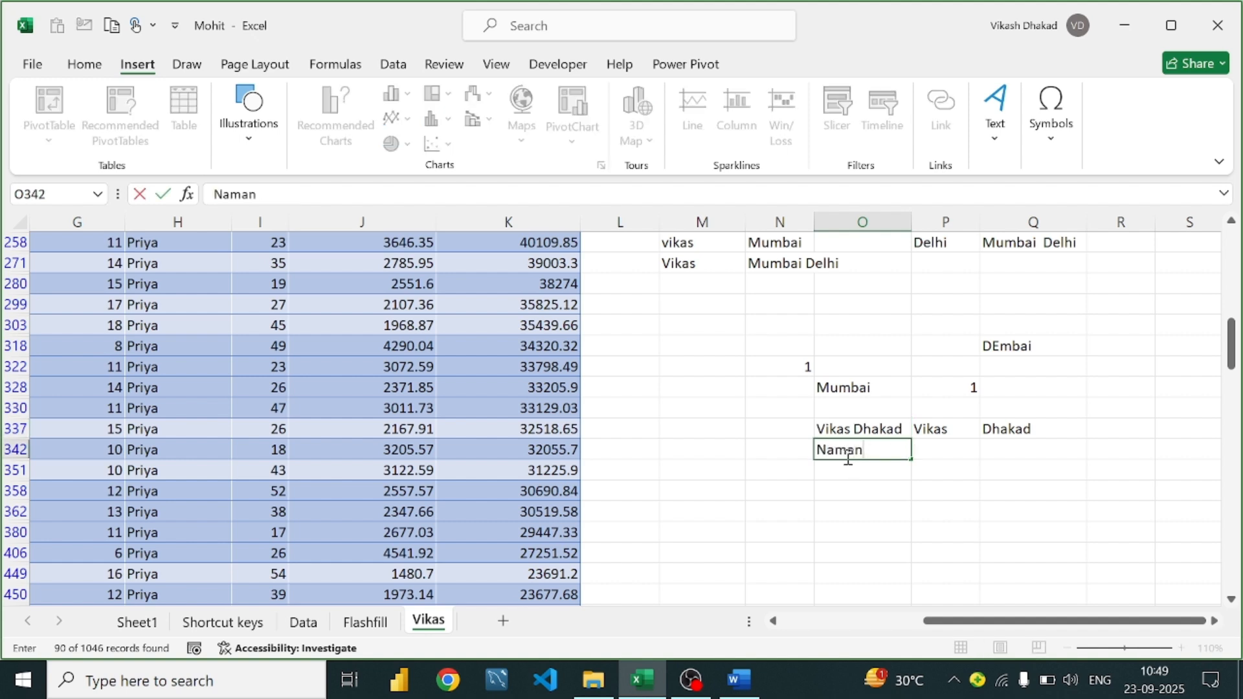
{"action": "type", "text": "hak"}
{"action": "key", "text": "Return"}
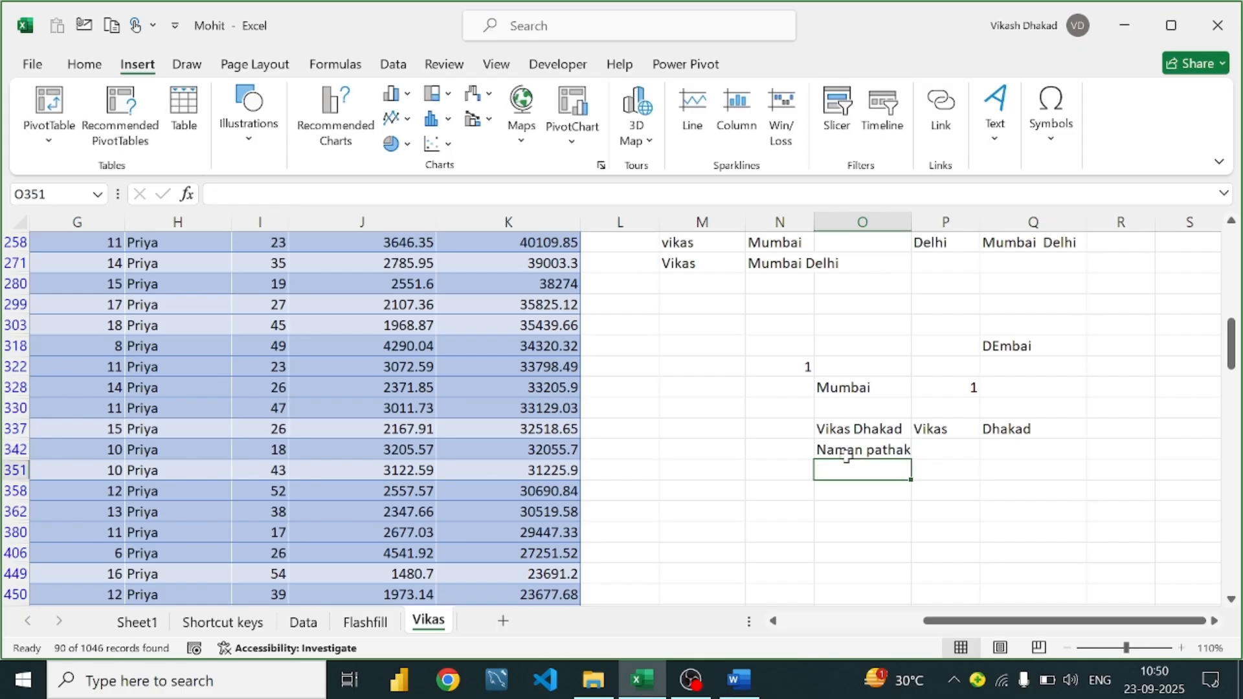
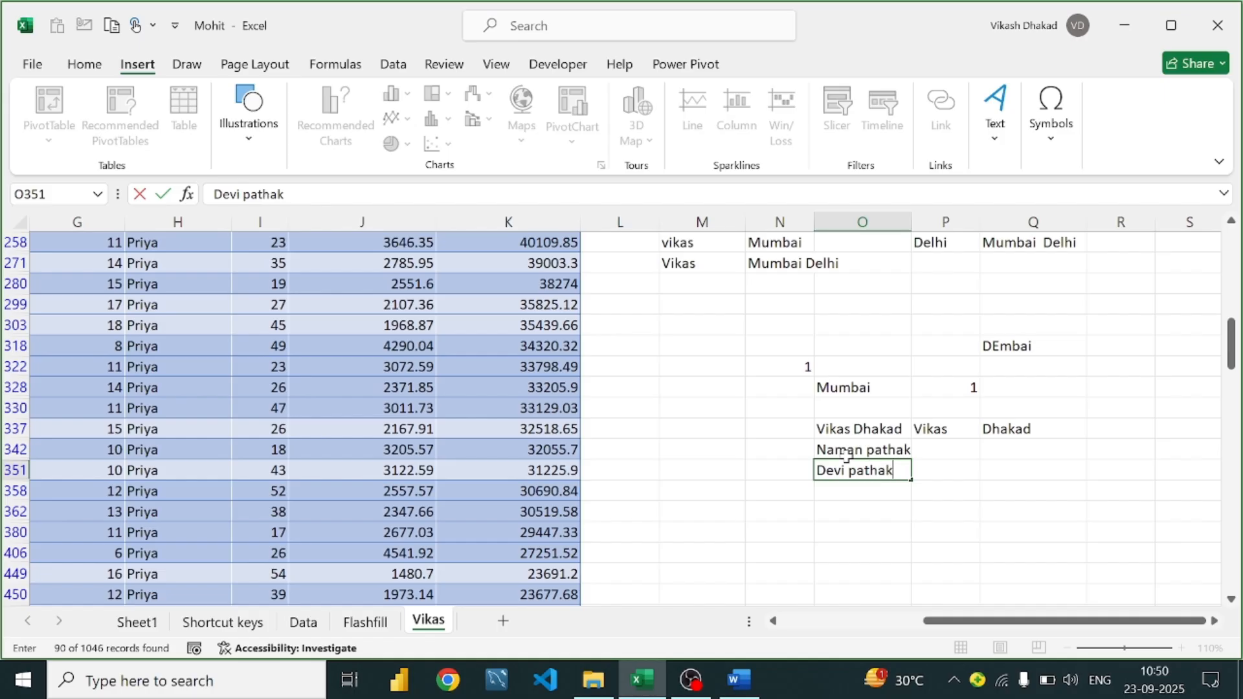
{"action": "key", "text": "Return"}
Copy P337's first-name formula down through row 351
{"action": "left_click", "coordinate": [961, 448]}
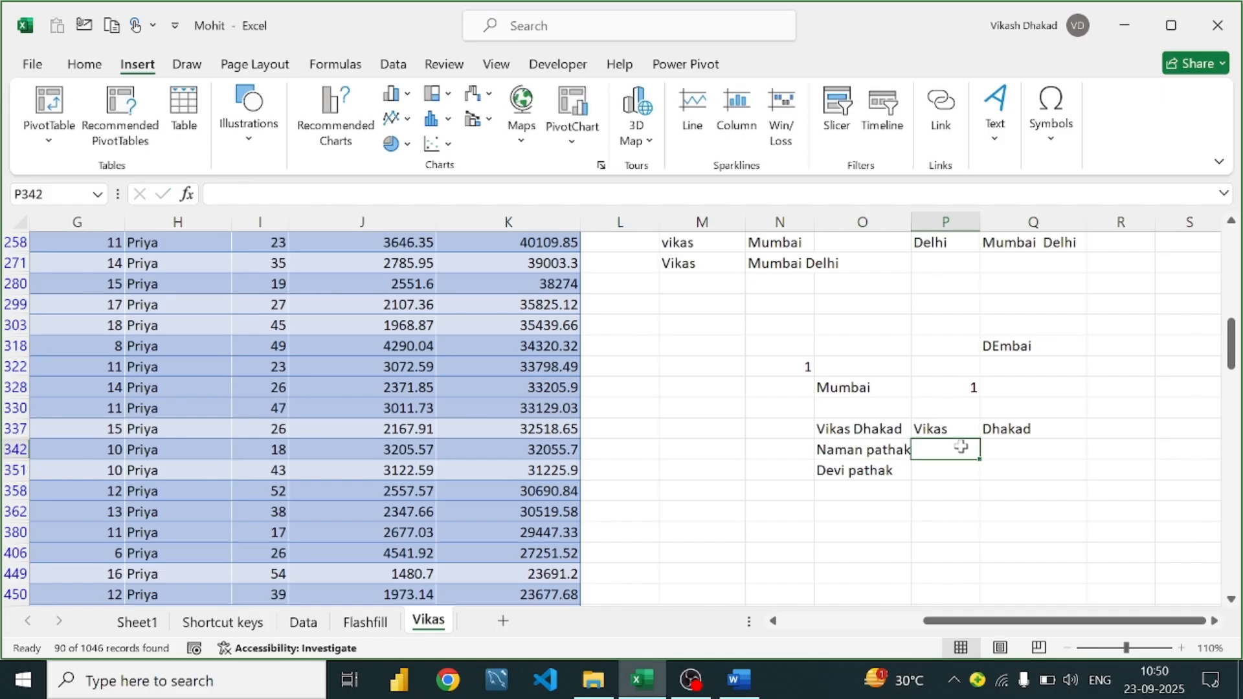
{"action": "type", "text": "="}
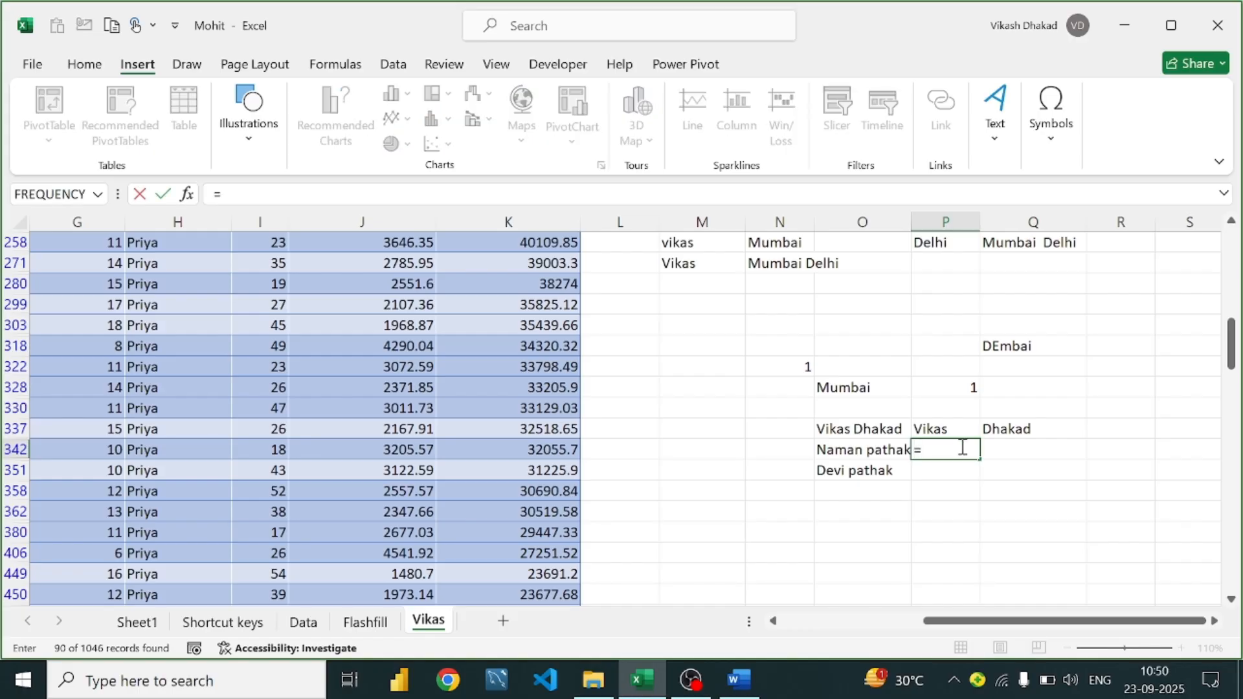
{"action": "type", "text": "l"}
{"action": "key", "text": "BackSpace"}
{"action": "key", "text": "BackSpace"}
{"action": "key", "text": "Escape"}
{"action": "left_click", "coordinate": [957, 427]}
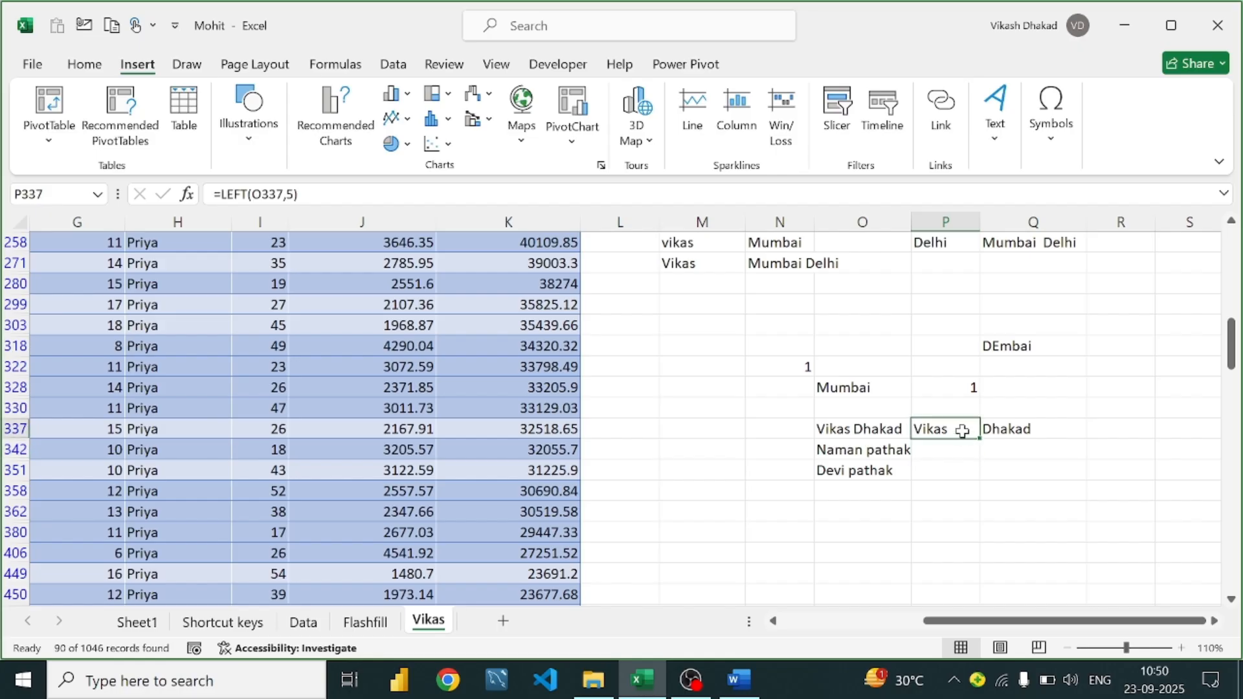
{"action": "left_click_drag", "start_coordinate": [978, 440], "coordinate": [976, 475]}
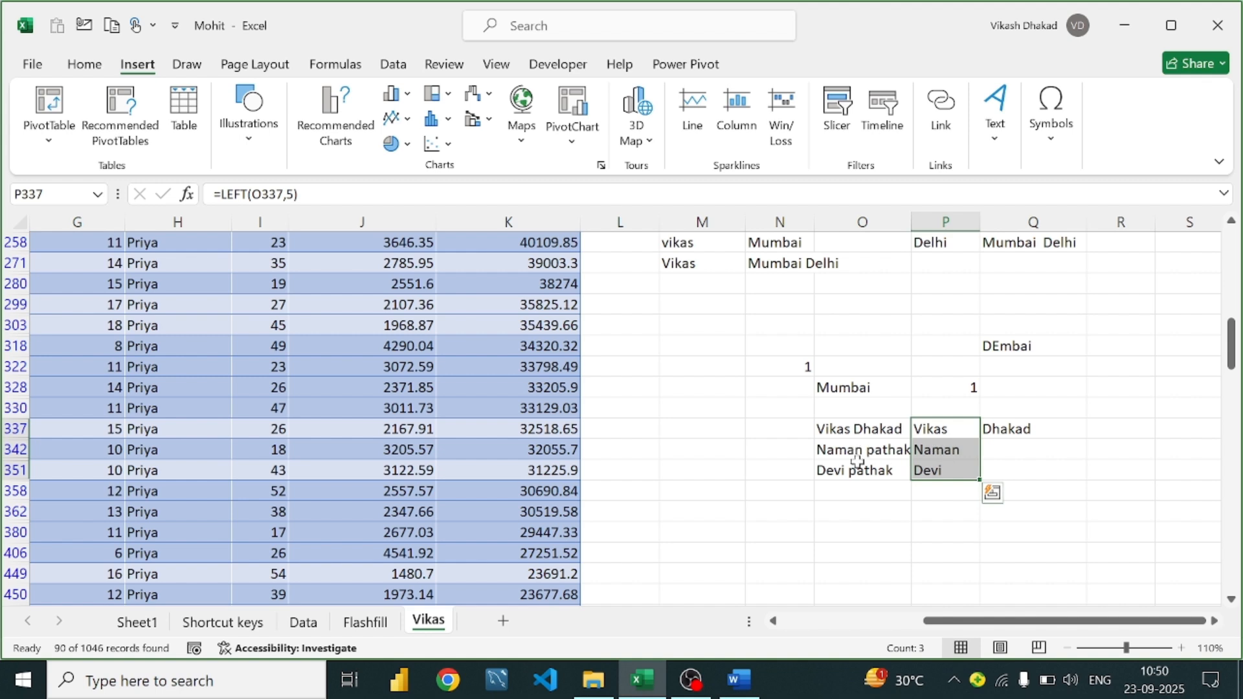
Copy Q337's surname formula down through row 351 and check Q342
{"action": "double_click", "coordinate": [845, 473]}
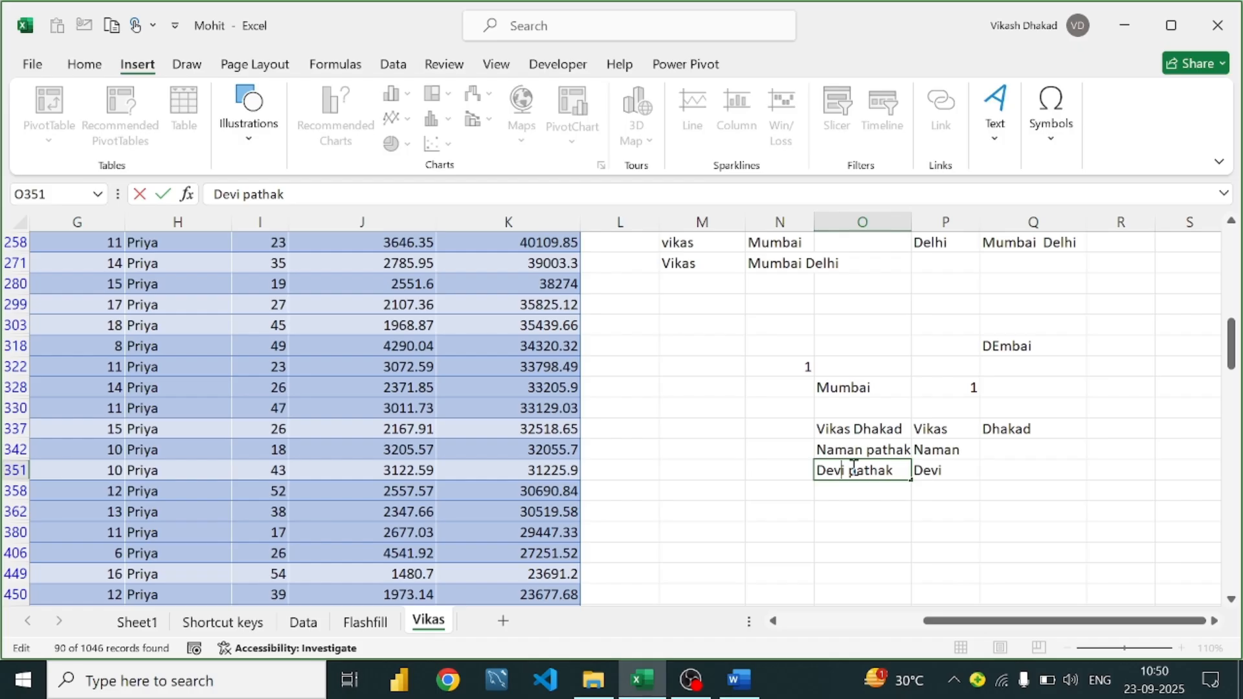
{"action": "left_click", "coordinate": [1001, 454]}
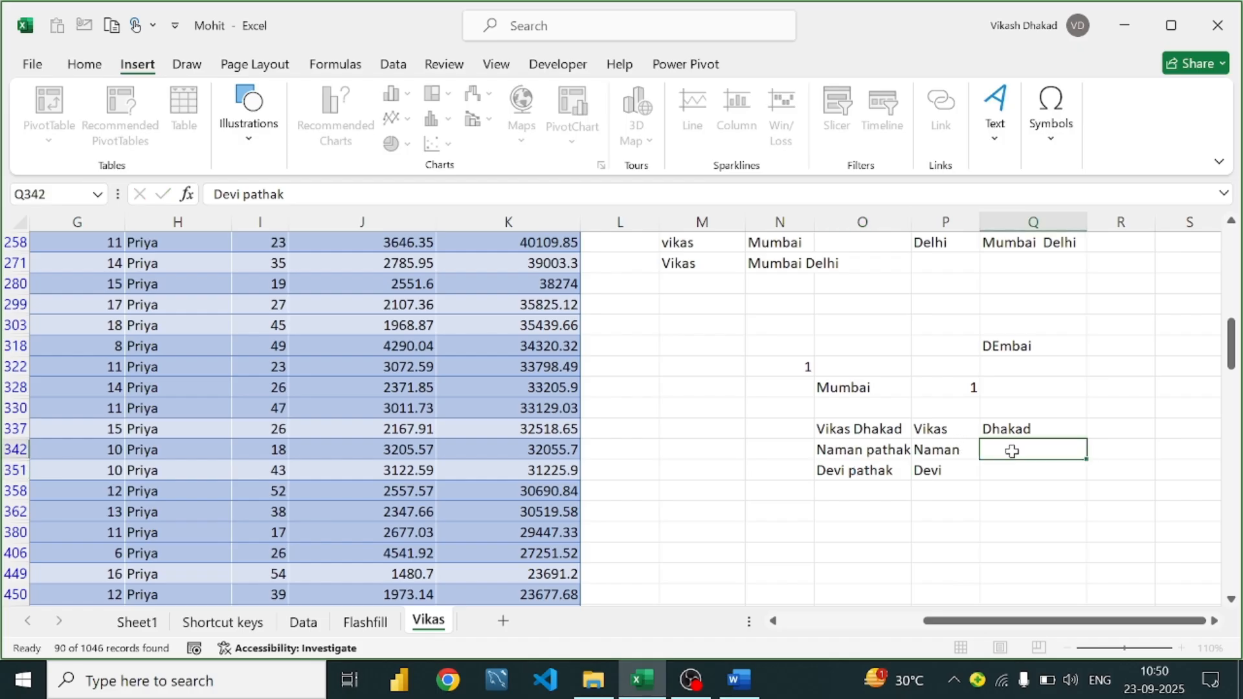
{"action": "left_click", "coordinate": [1033, 430]}
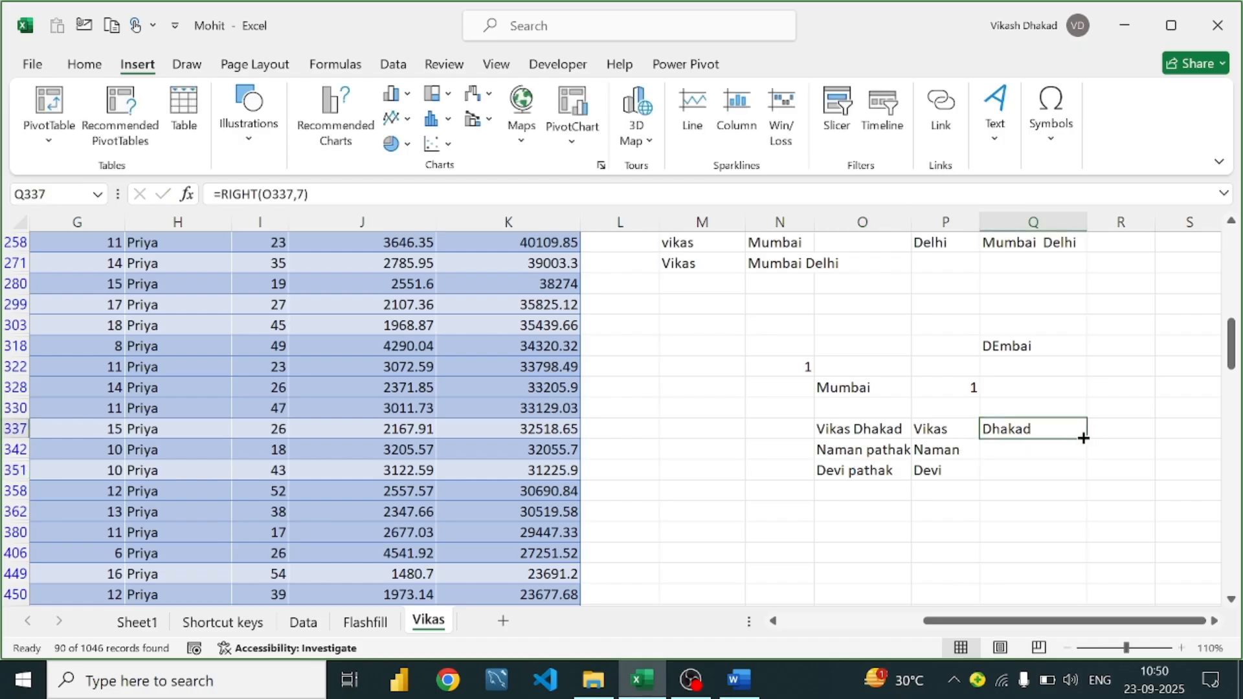
{"action": "left_click_drag", "start_coordinate": [1087, 438], "coordinate": [1088, 487]}
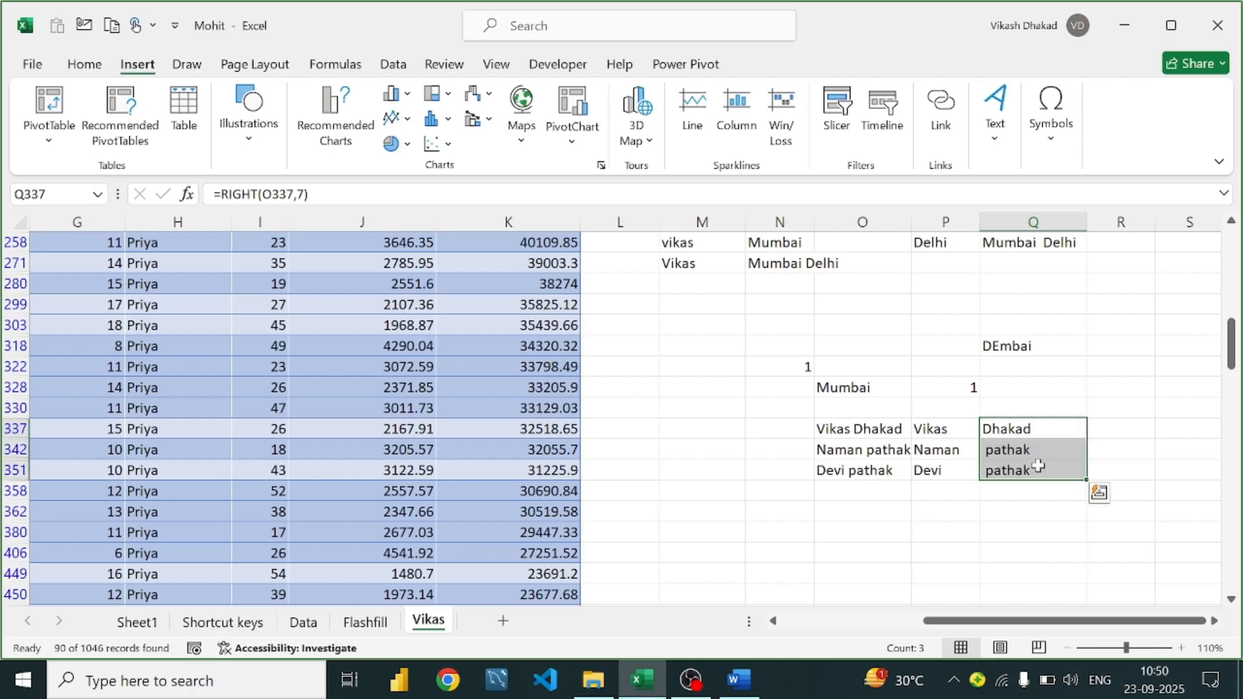
{"action": "left_click", "coordinate": [891, 451]}
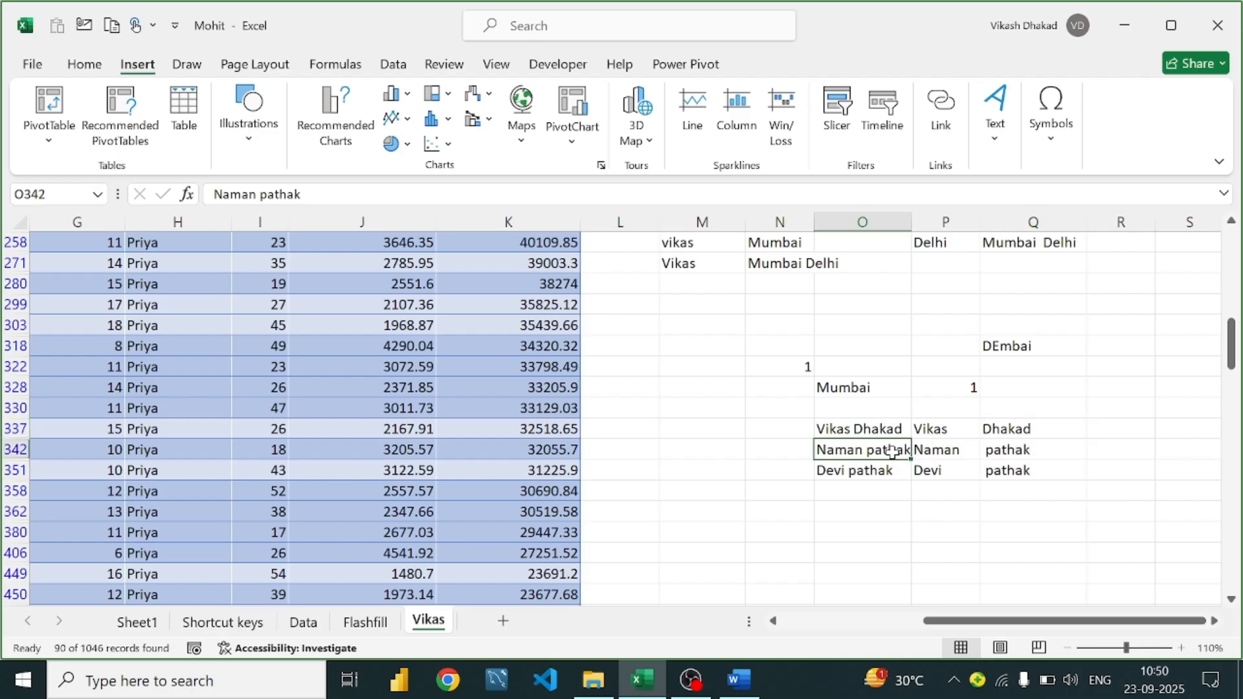
{"action": "left_click", "coordinate": [1019, 451]}
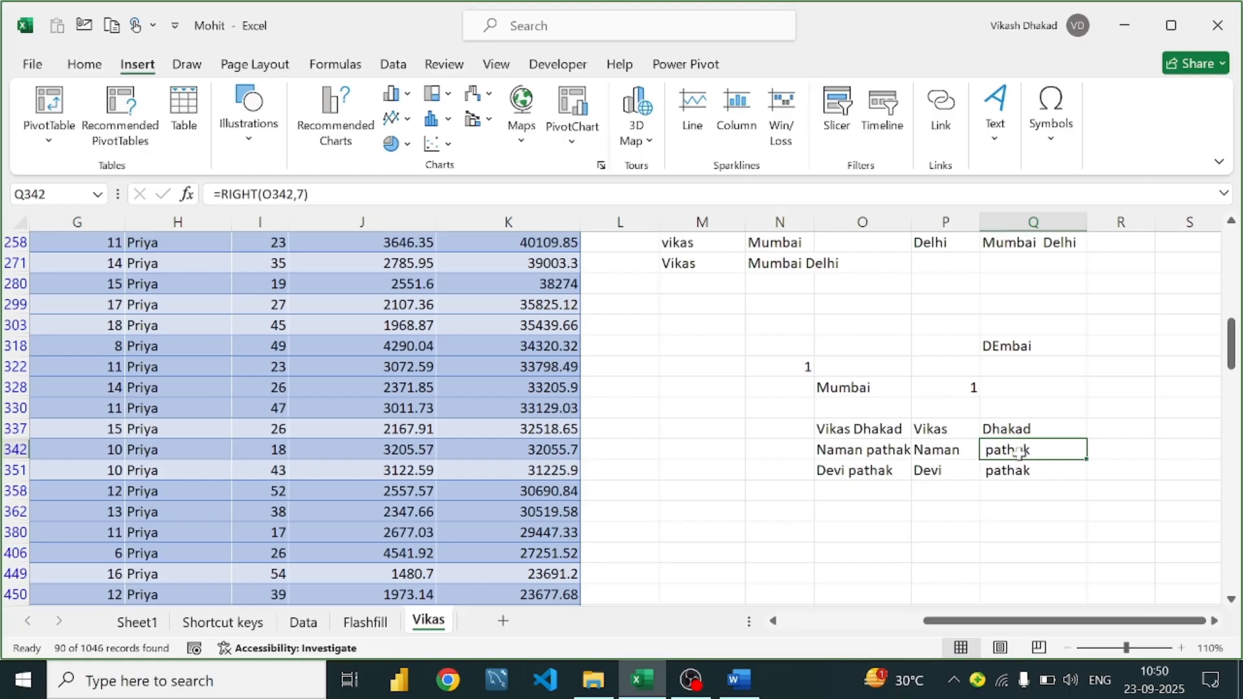
{"action": "double_click", "coordinate": [848, 472]}
{"action": "key", "text": "BackSpace"}
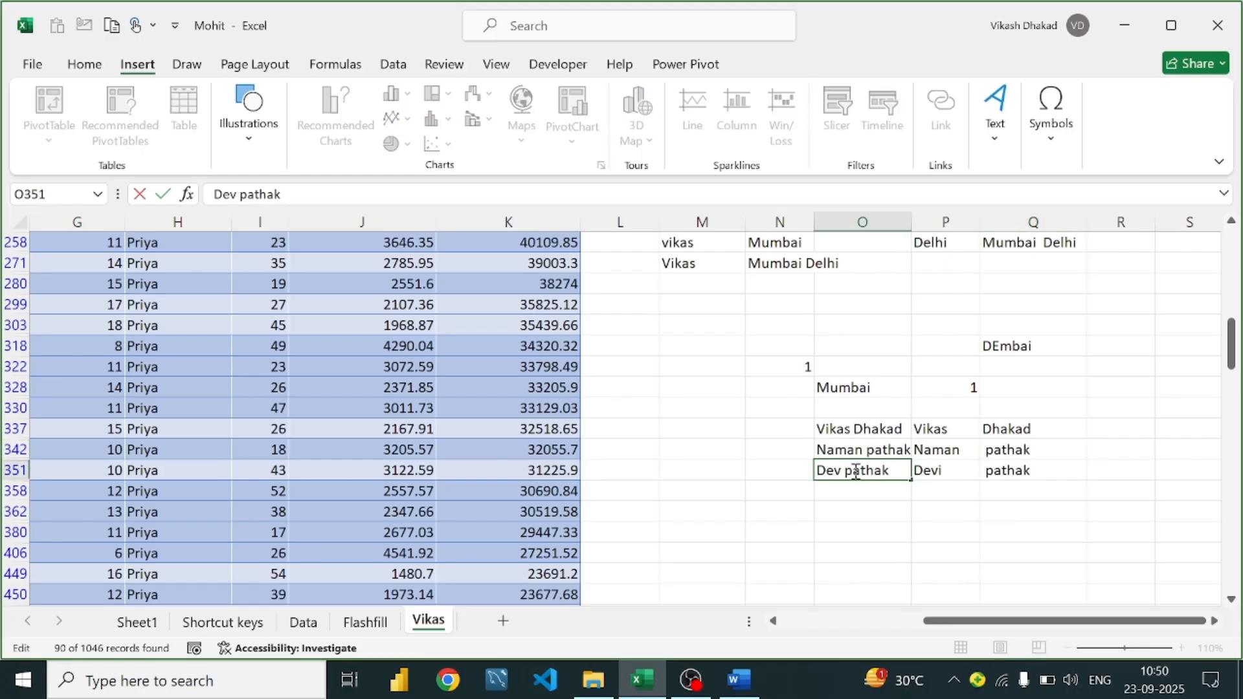
{"action": "type", "text": "yanshi"}
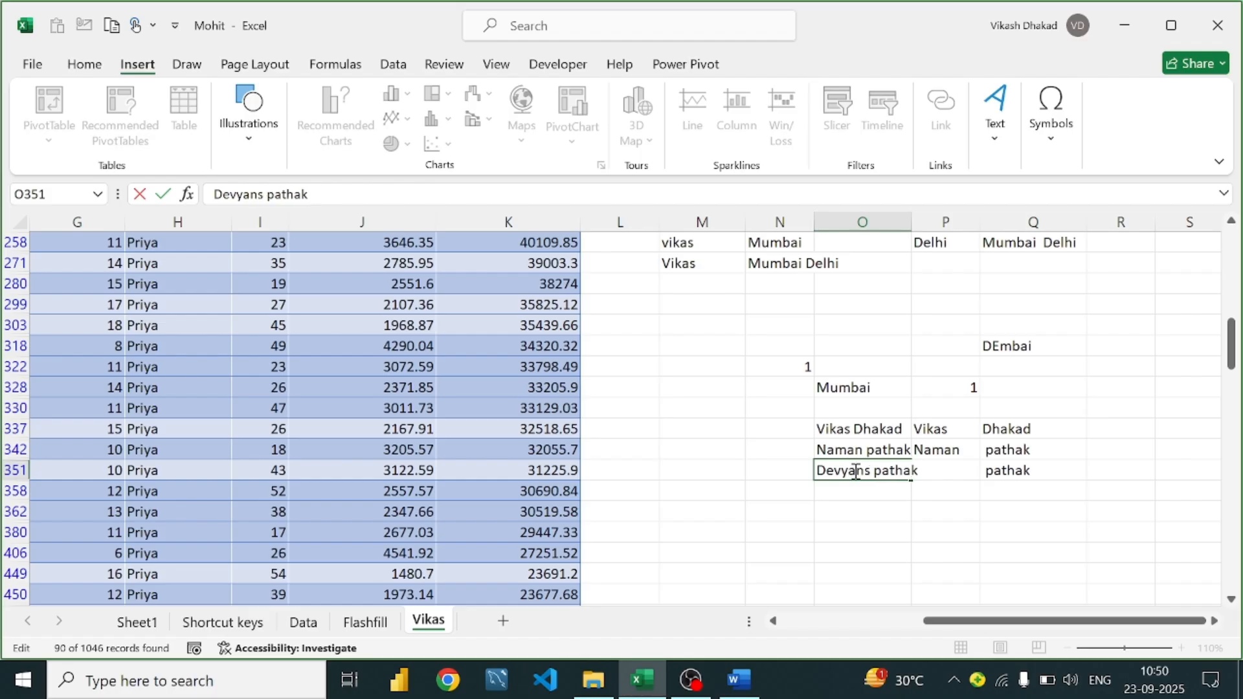
{"action": "key", "text": "Return"}
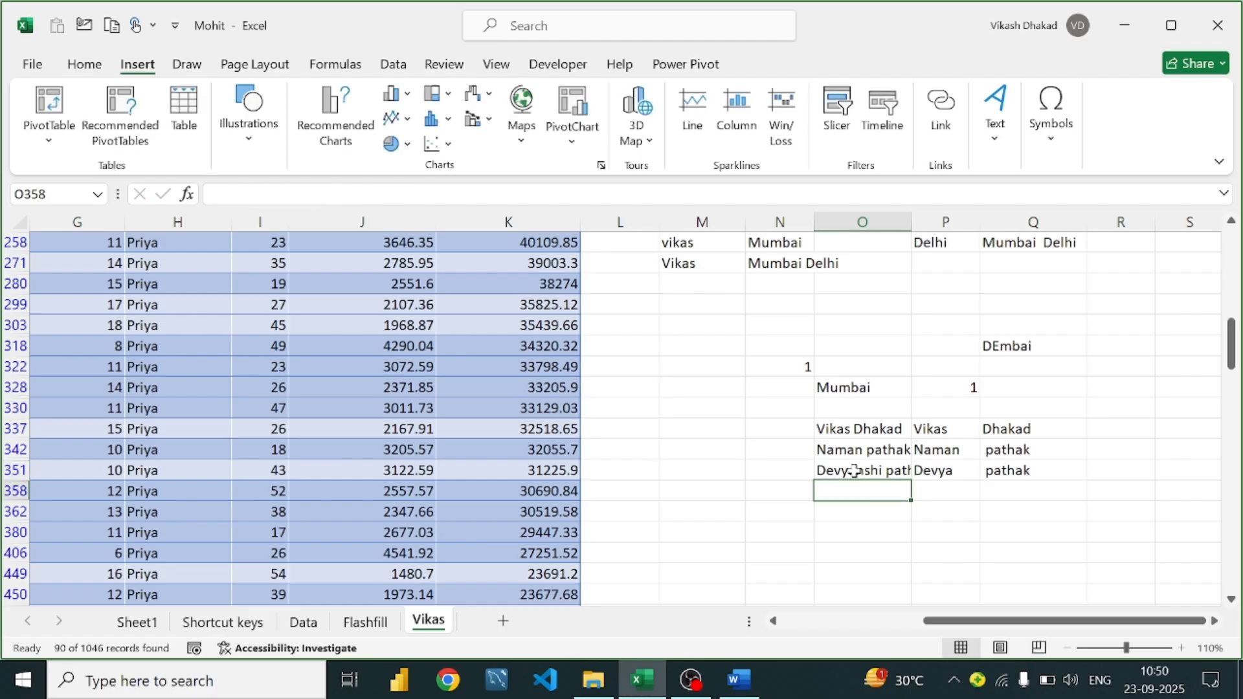
{"action": "left_click", "coordinate": [925, 473]}
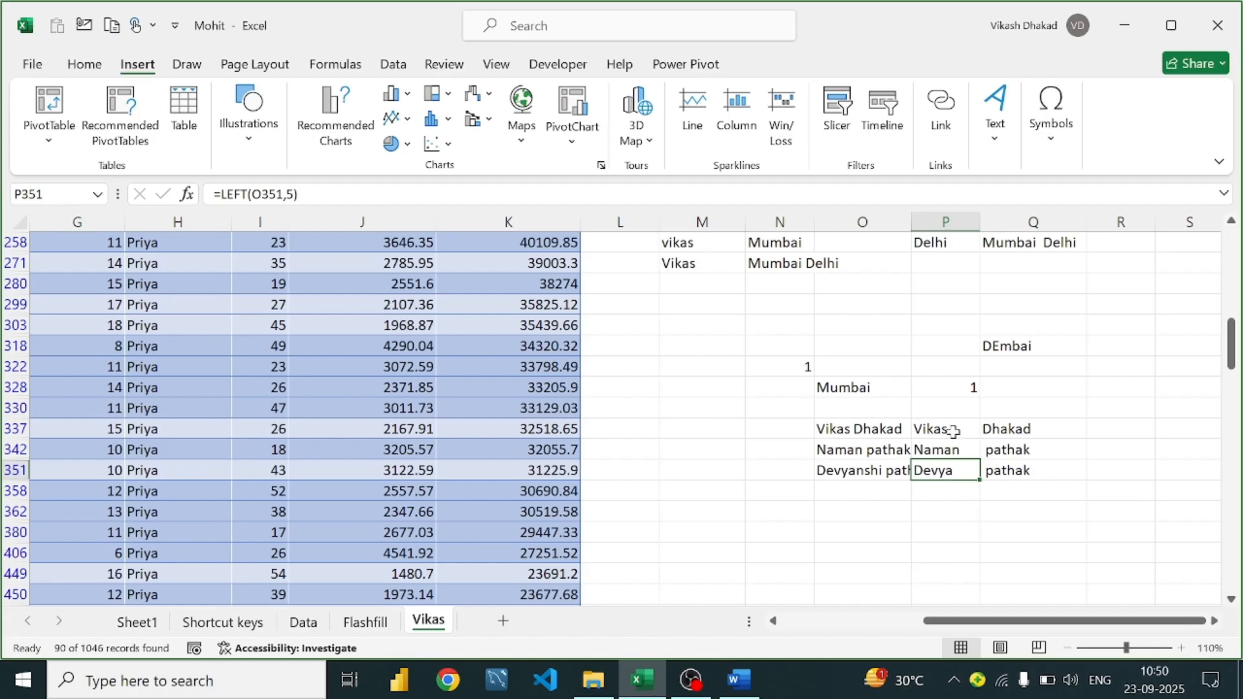
{"action": "left_click", "coordinate": [1001, 473]}
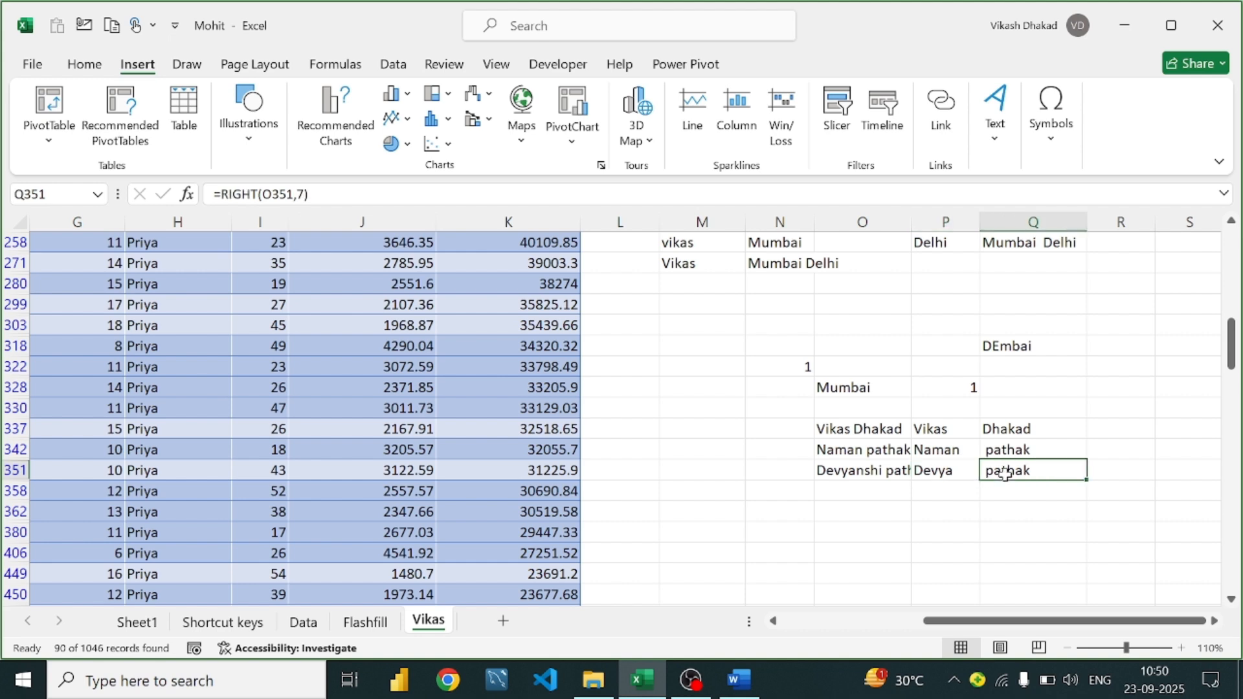
Recheck the first-name and surname formulas, undoing a stray Q358 reference in Q342
{"action": "left_click", "coordinate": [1021, 427]}
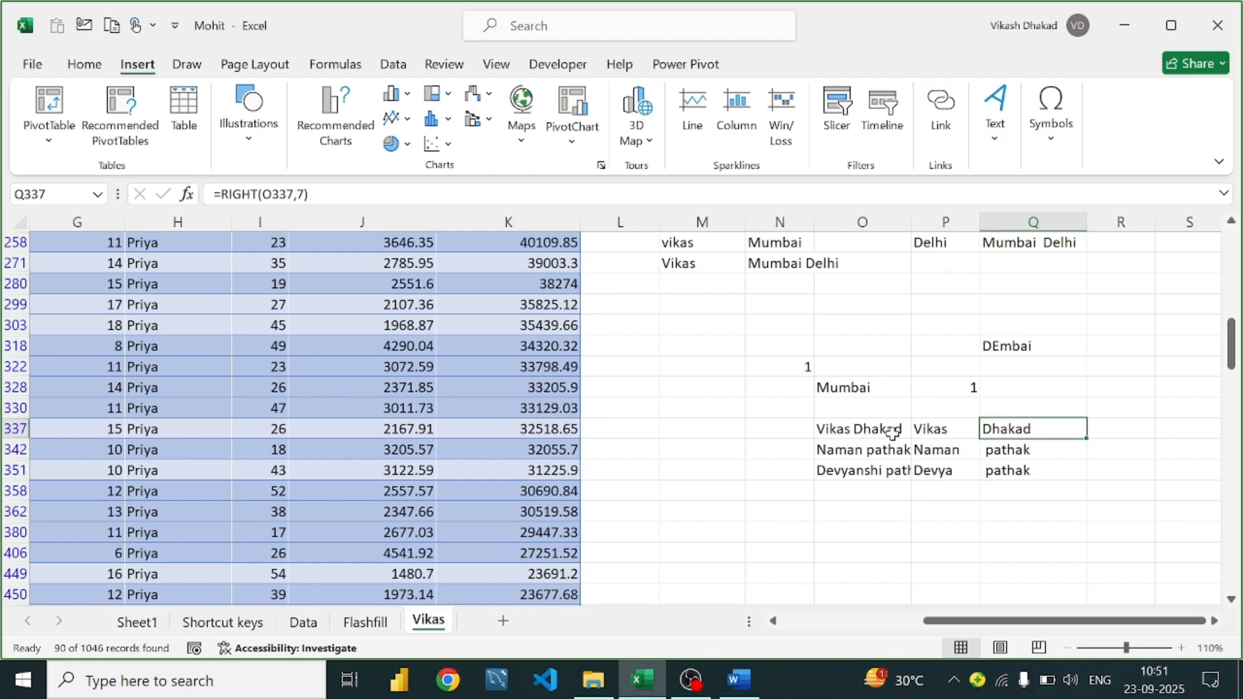
{"action": "left_click", "coordinate": [1013, 463]}
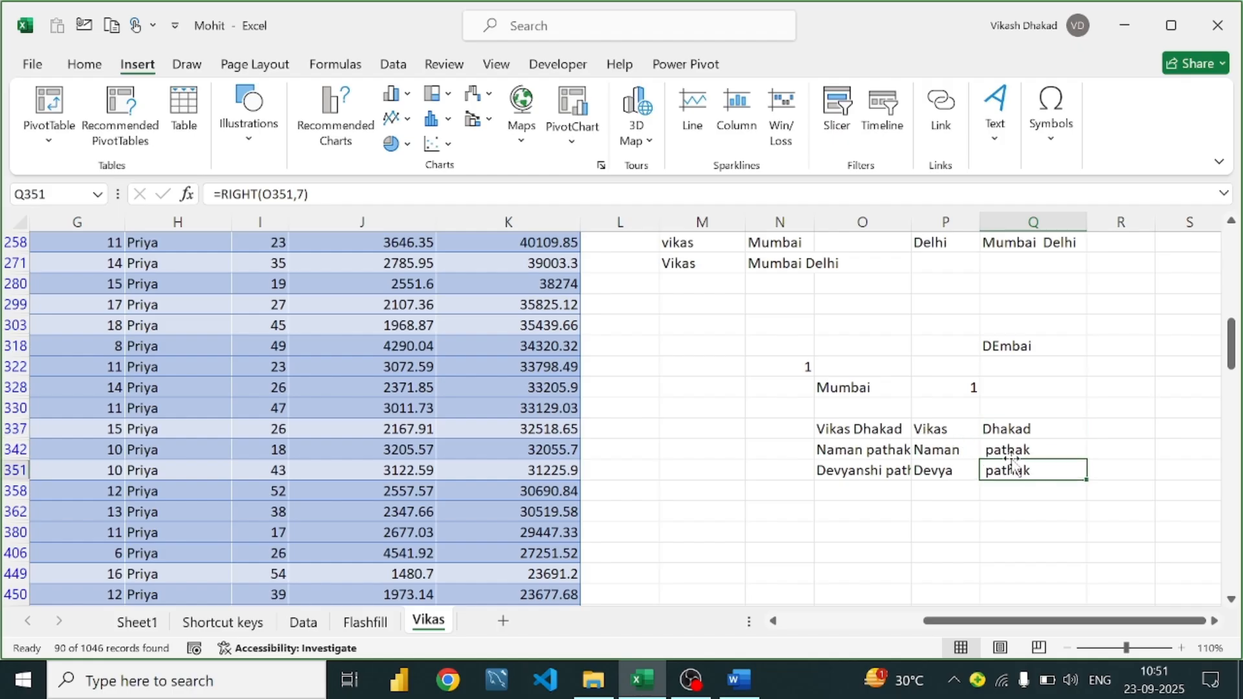
{"action": "double_click", "coordinate": [1013, 452]}
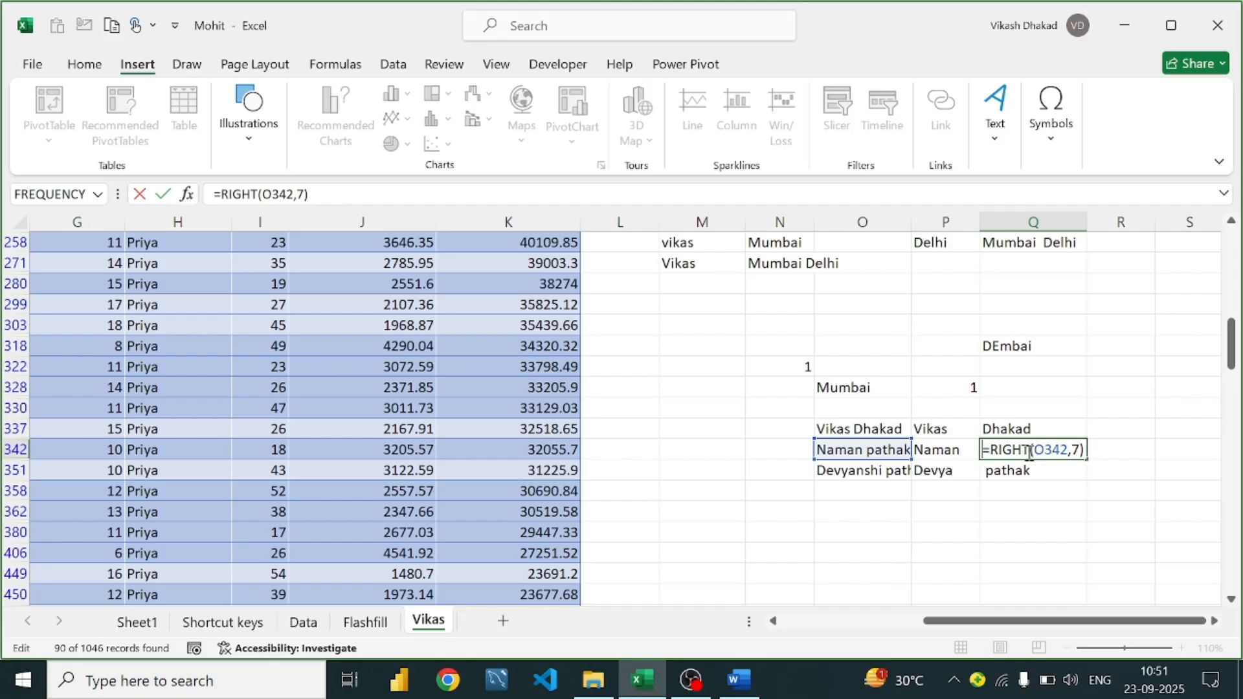
{"action": "left_click", "coordinate": [1031, 487]}
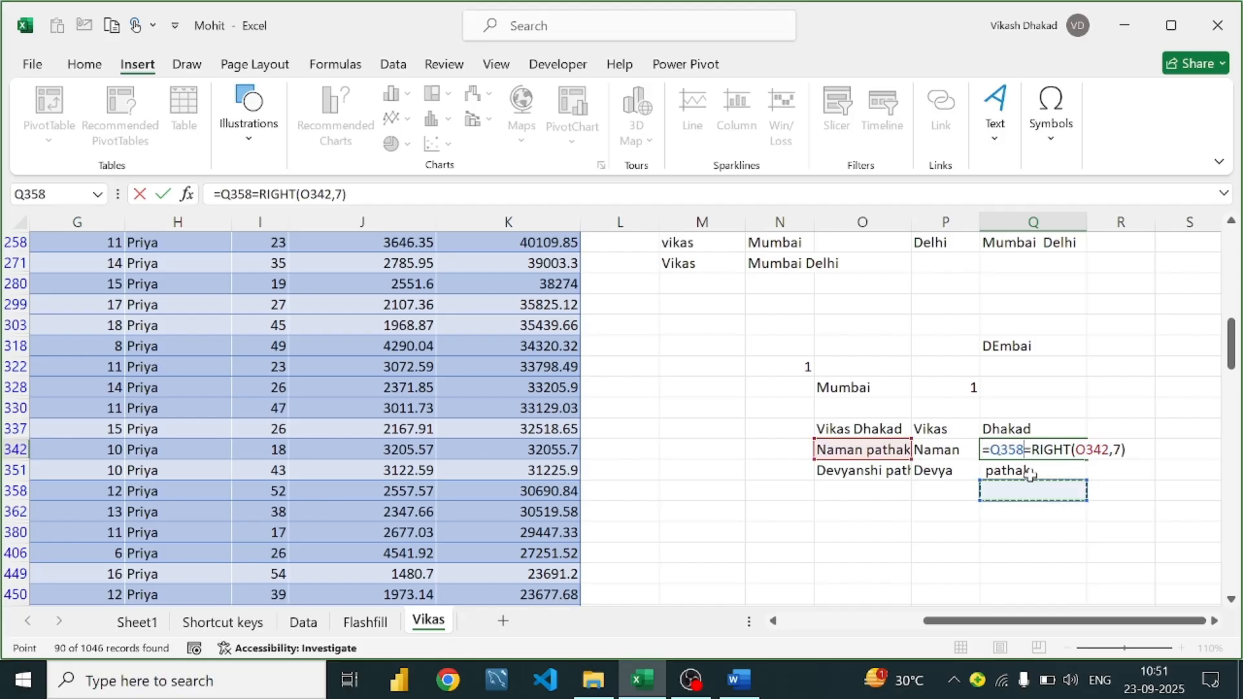
{"action": "key", "text": "BackSpace"}
{"action": "key", "text": "BackSpace"}
{"action": "key", "text": "BackSpace"}
{"action": "key", "text": "BackSpace"}
{"action": "key", "text": "Return"}
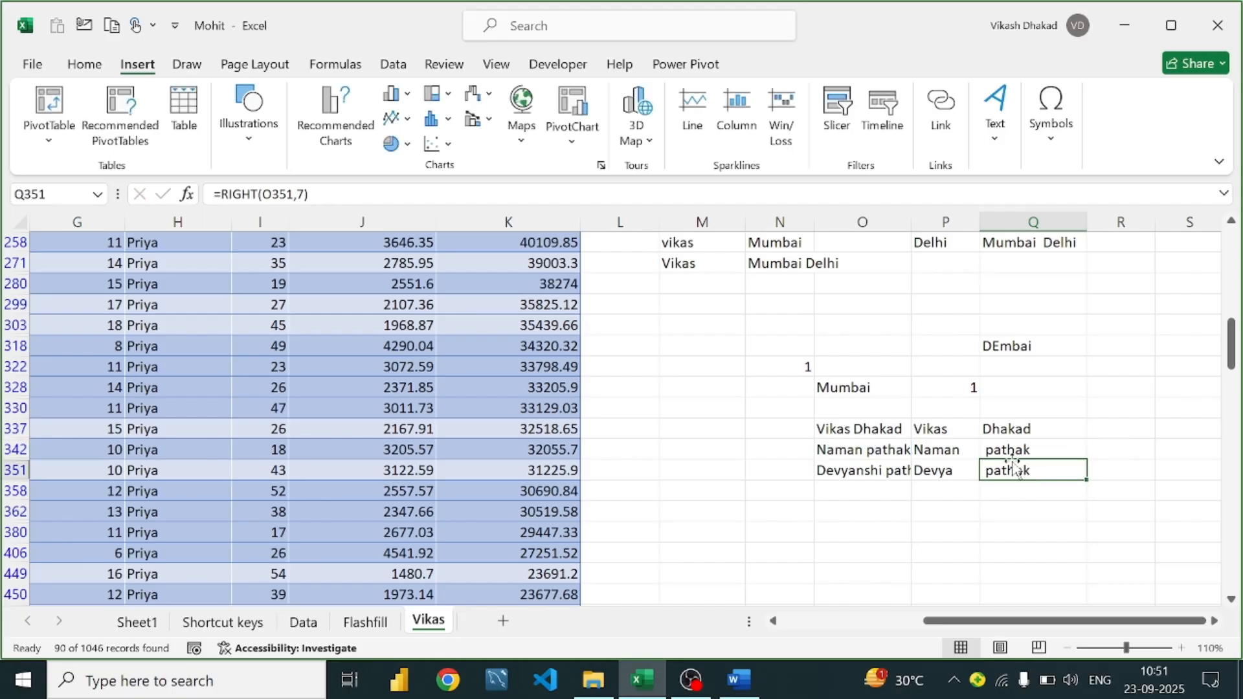
{"action": "left_click", "coordinate": [1013, 449]}
{"action": "left_click", "coordinate": [952, 454]}
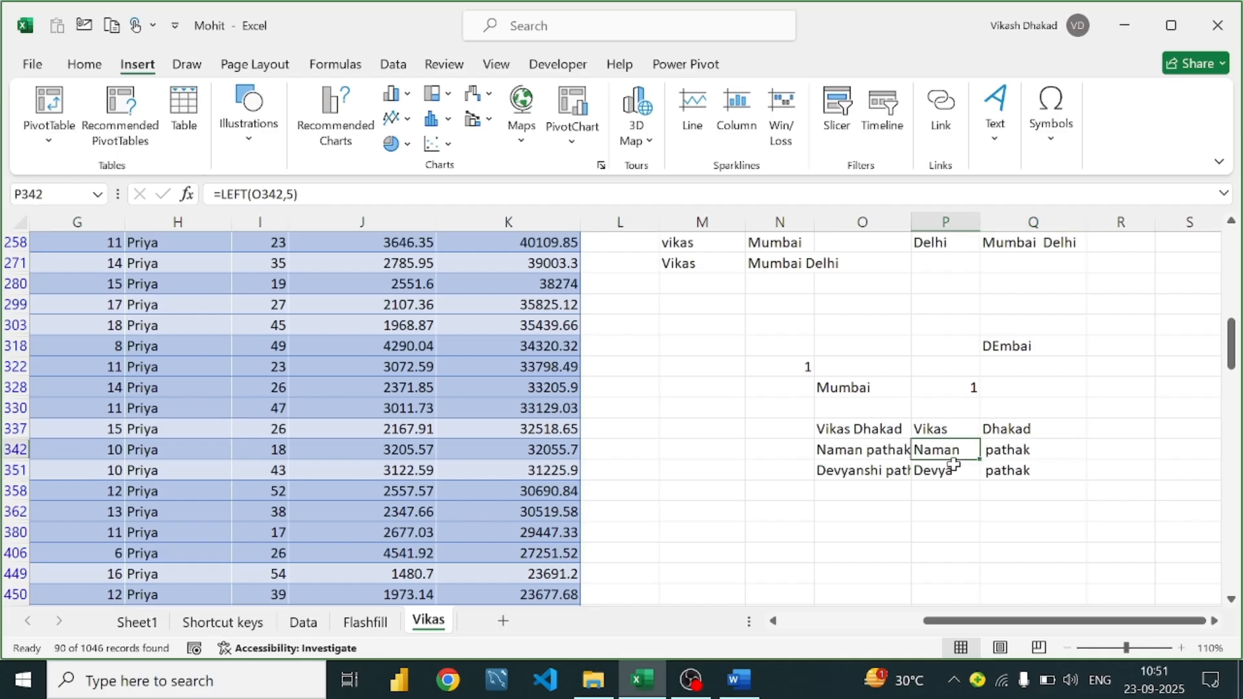
{"action": "left_click", "coordinate": [950, 470]}
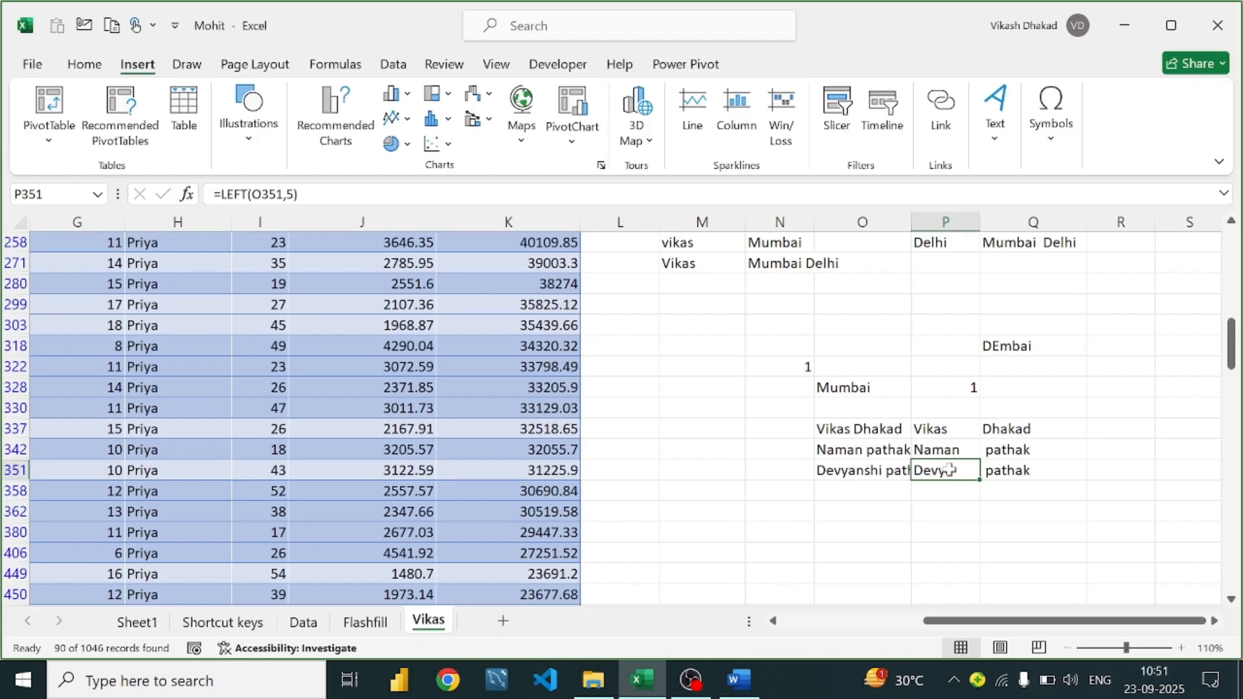
{"action": "left_click", "coordinate": [945, 407]}
{"action": "left_click", "coordinate": [943, 432]}
Rewrite P337 as =LEFT(O337,FIND(" ",O337)), which still returns Vikas
{"action": "key", "text": "BackSpace"}
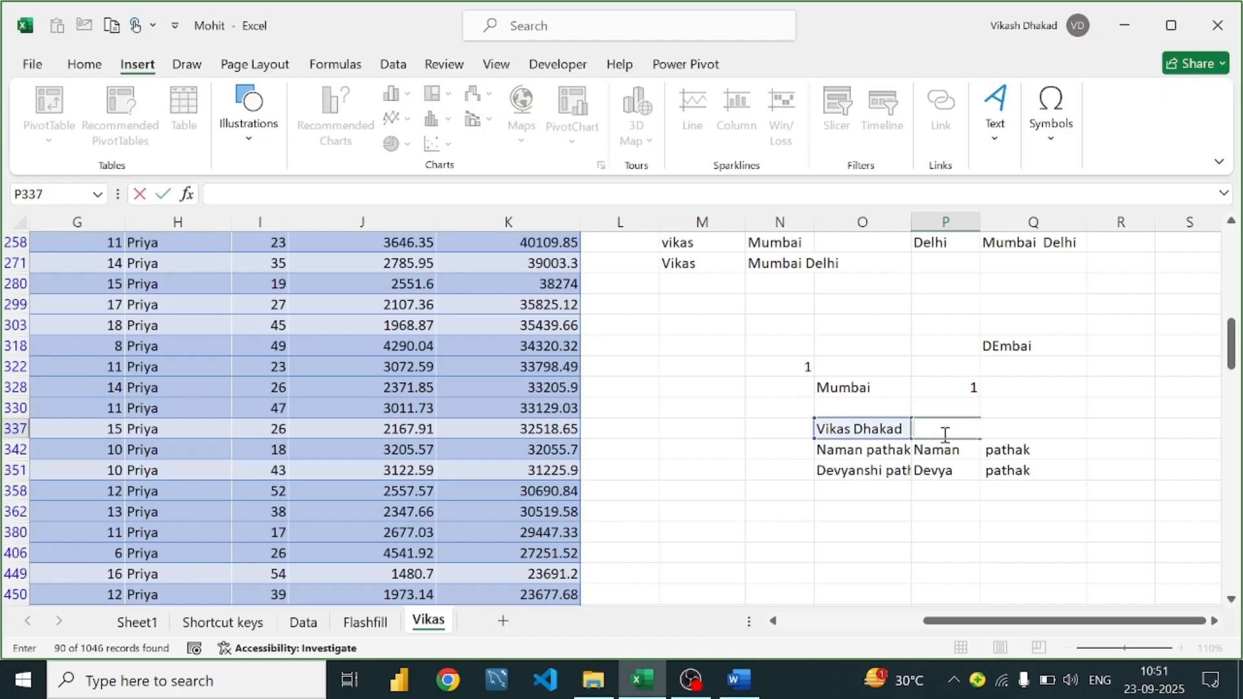
{"action": "type", "text": "=;"}
{"action": "key", "text": "BackSpace"}
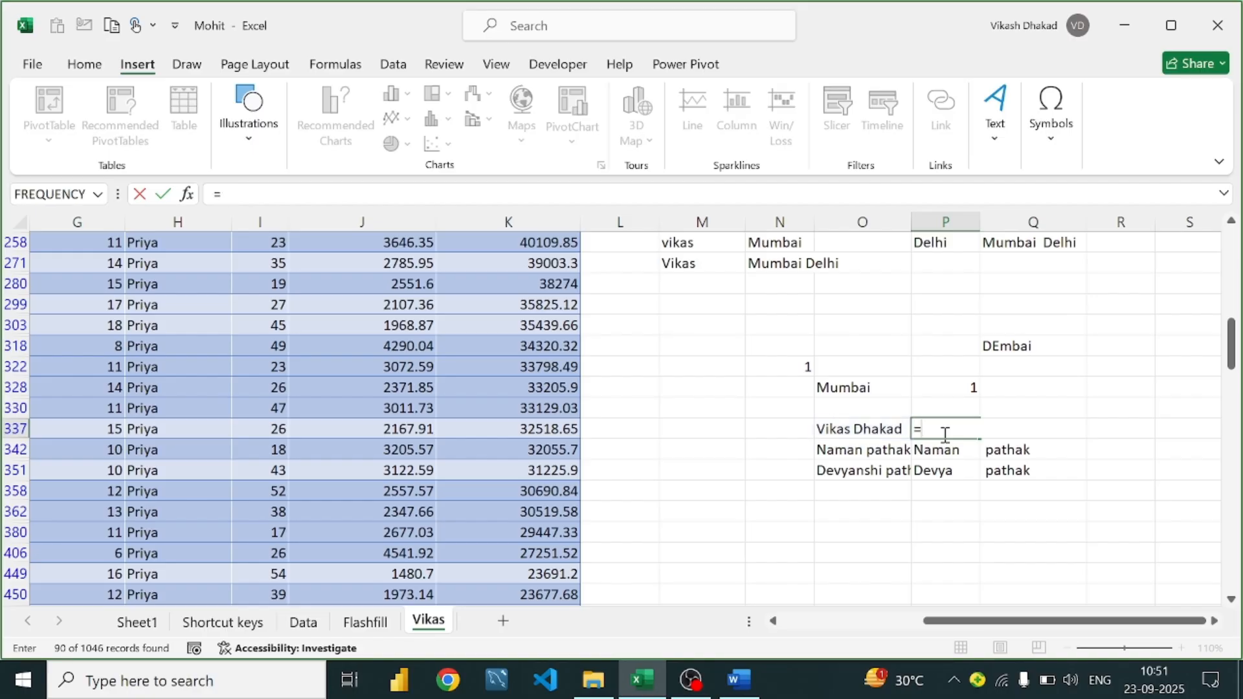
{"action": "type", "text": "left"}
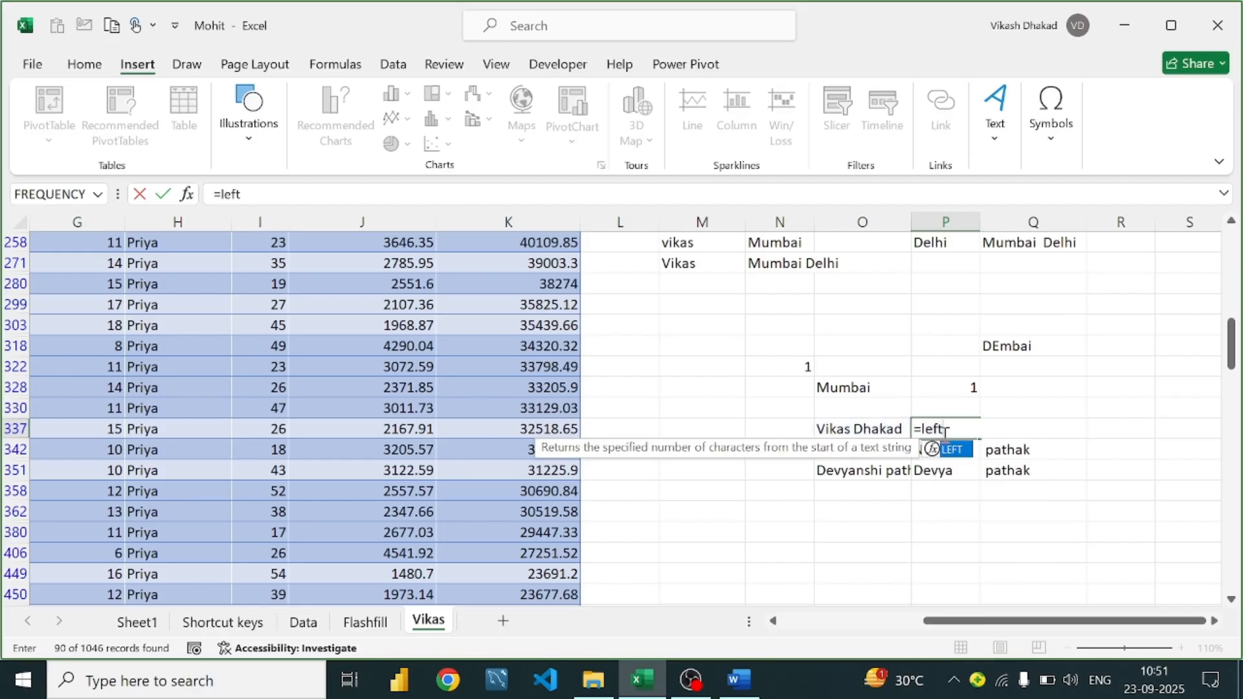
{"action": "type", "text": "("}
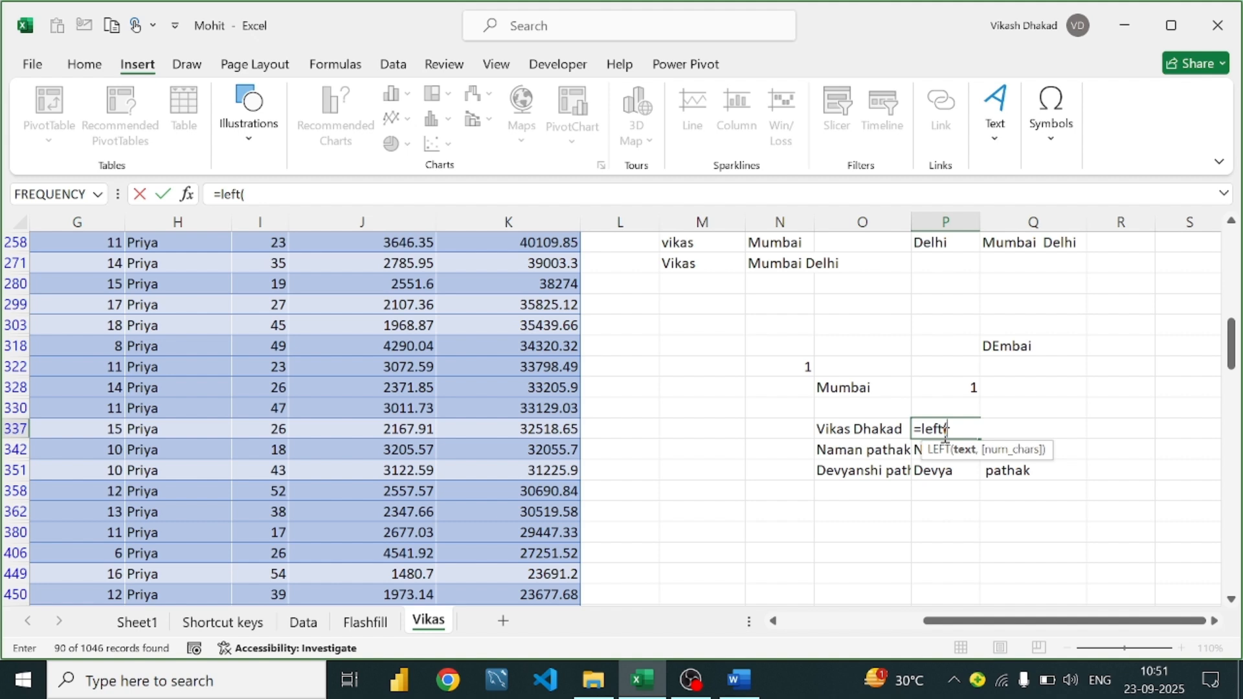
{"action": "left_click", "coordinate": [858, 432]}
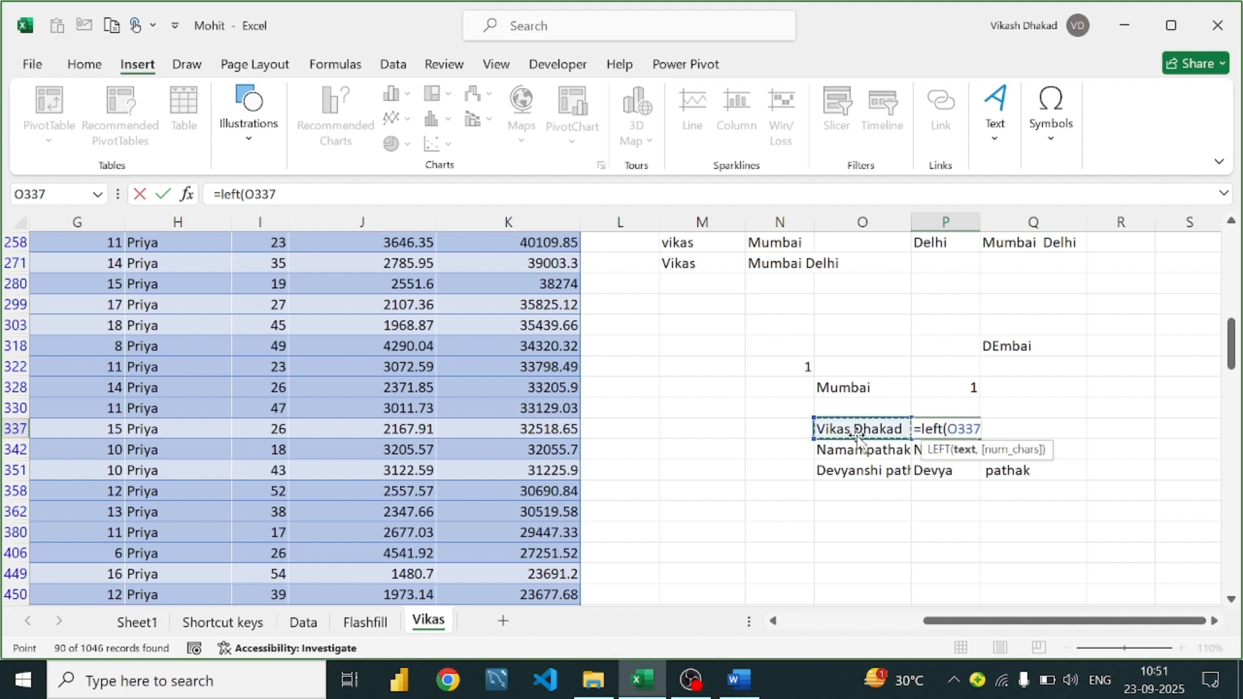
{"action": "type", "text": ","}
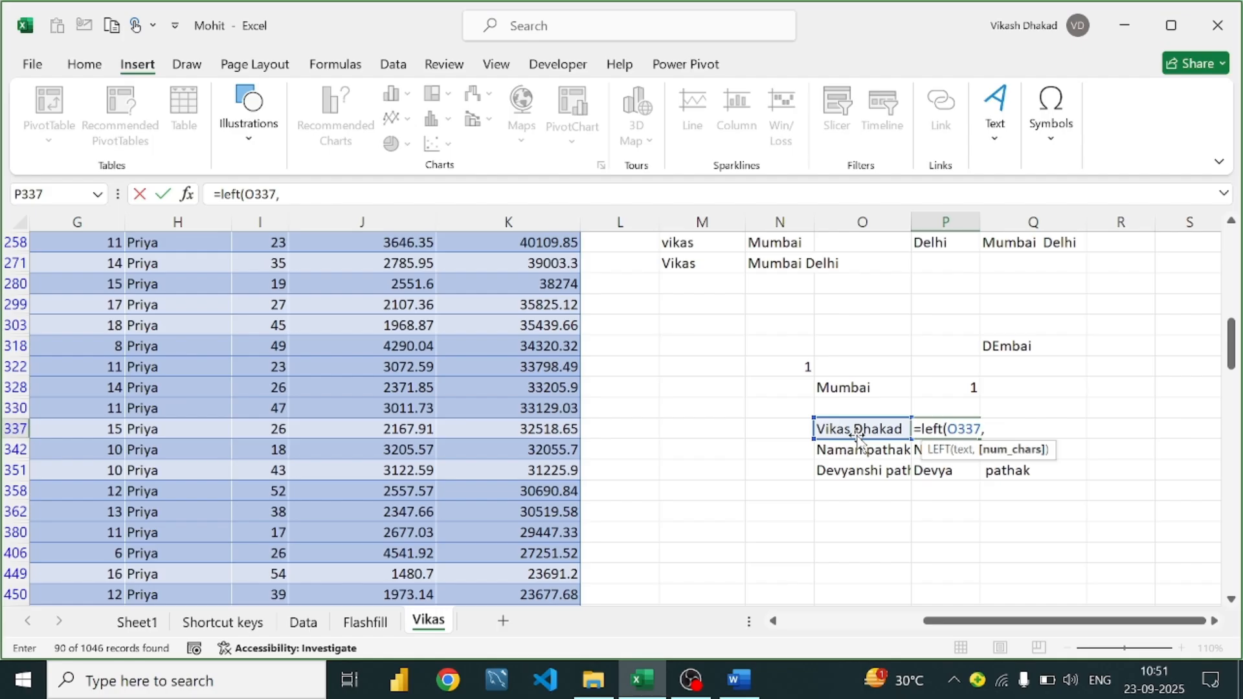
{"action": "type", "text": "find"}
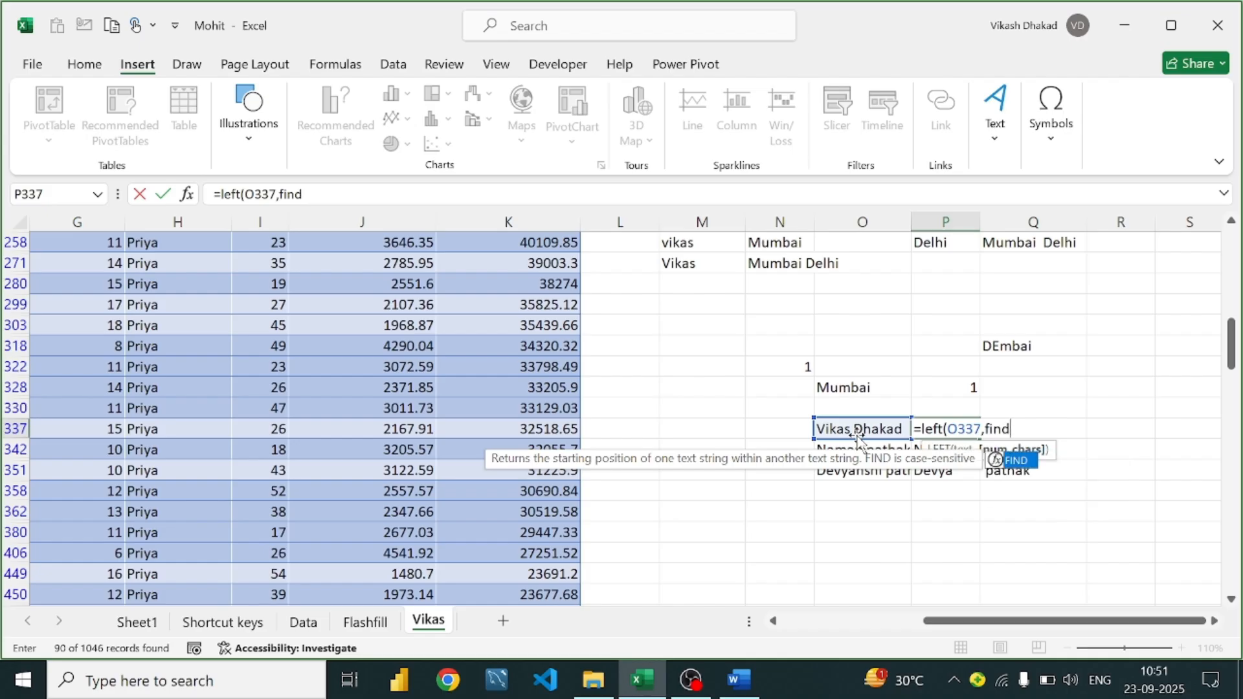
{"action": "type", "text": "("}
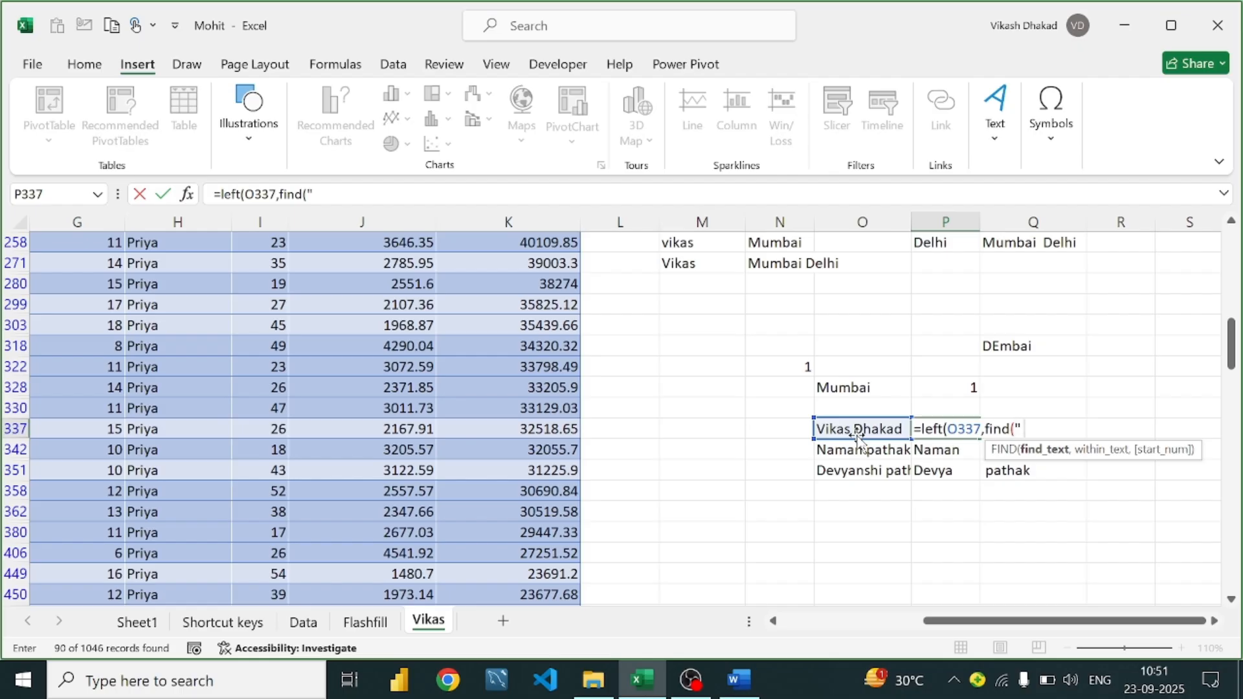
{"action": "type", "text": "\" \""}
{"action": "type", "text": ","}
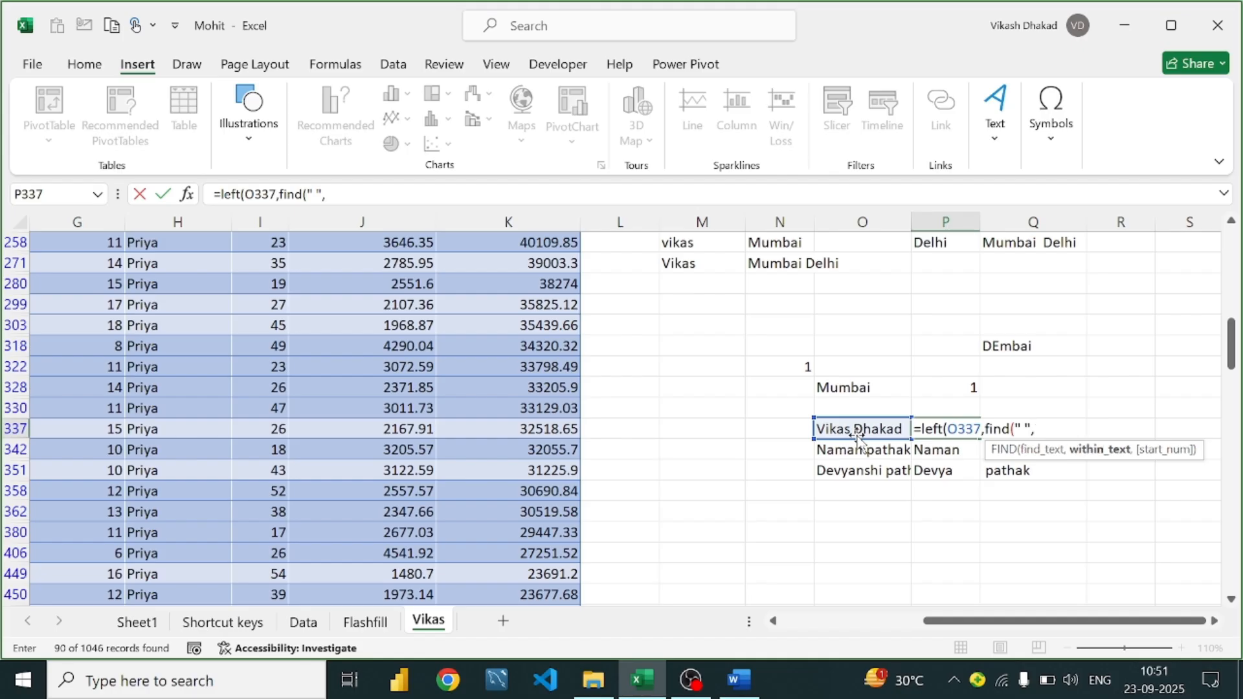
{"action": "left_click", "coordinate": [859, 432]}
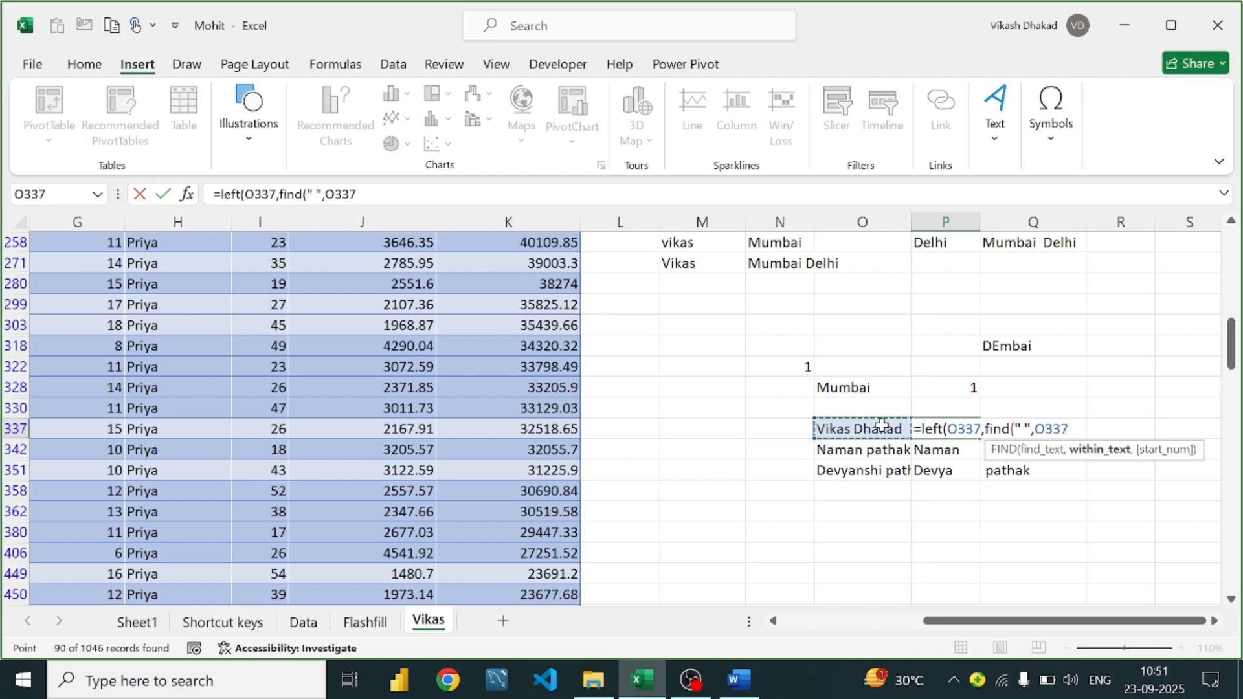
{"action": "type", "text": ",1"}
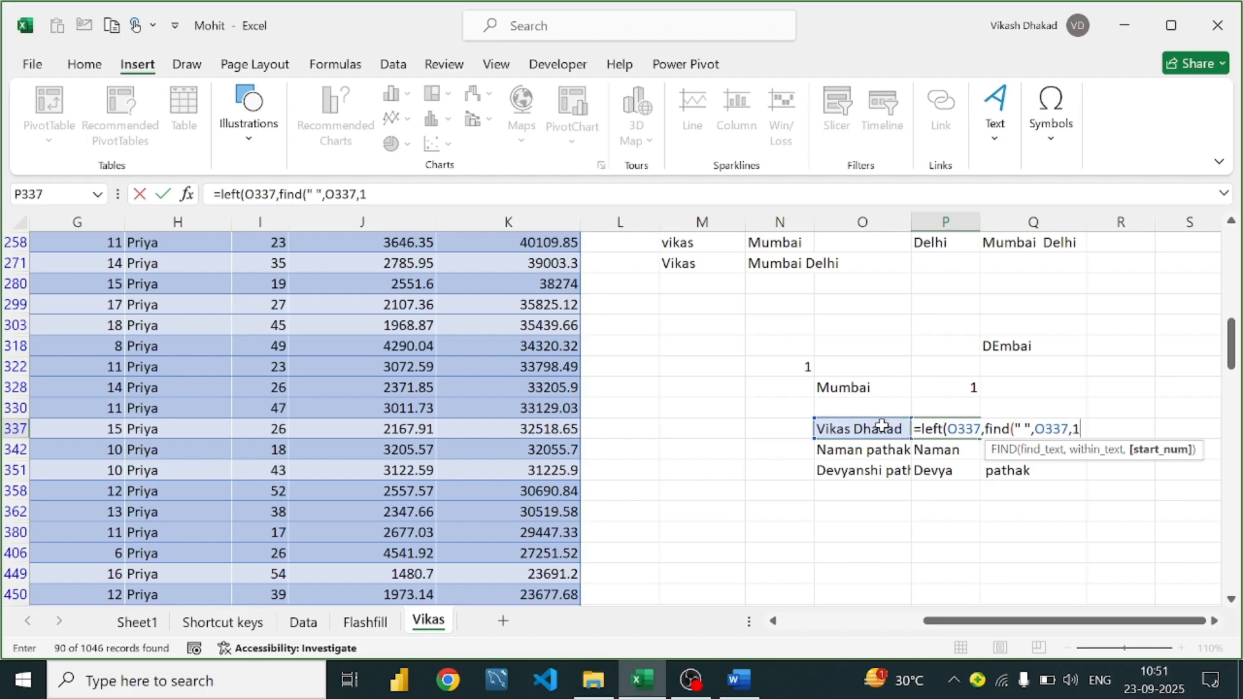
{"action": "key", "text": "BackSpace"}
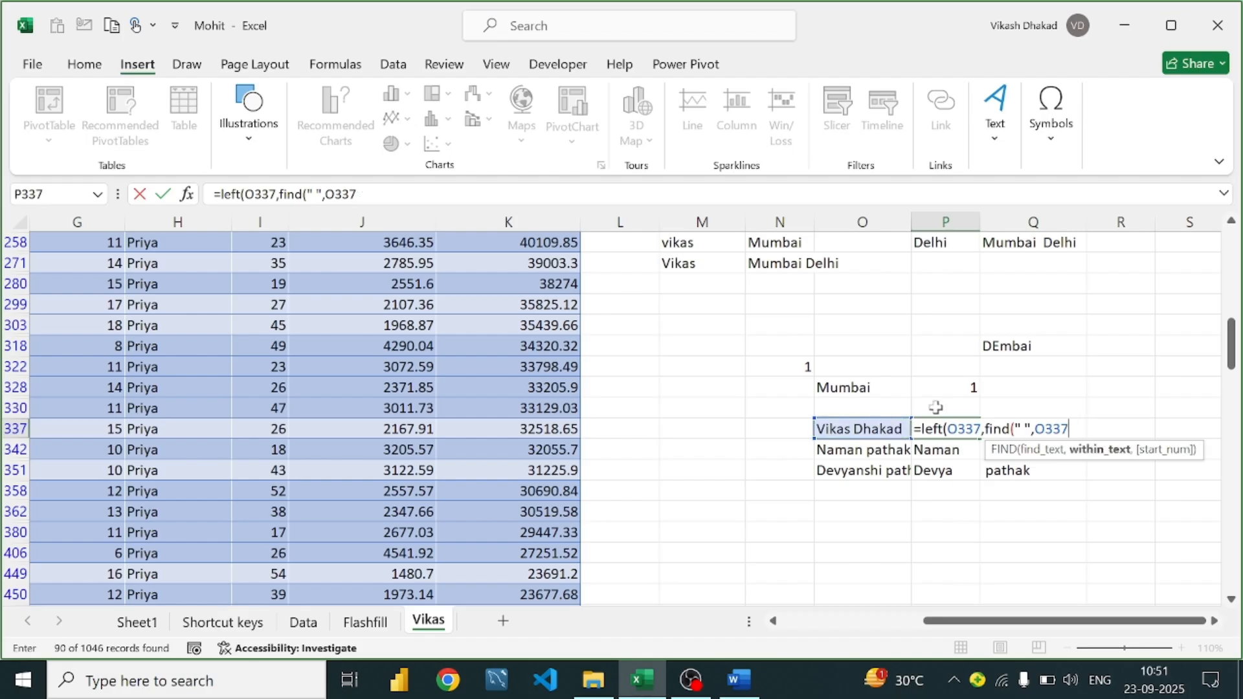
{"action": "type", "text": ")"}
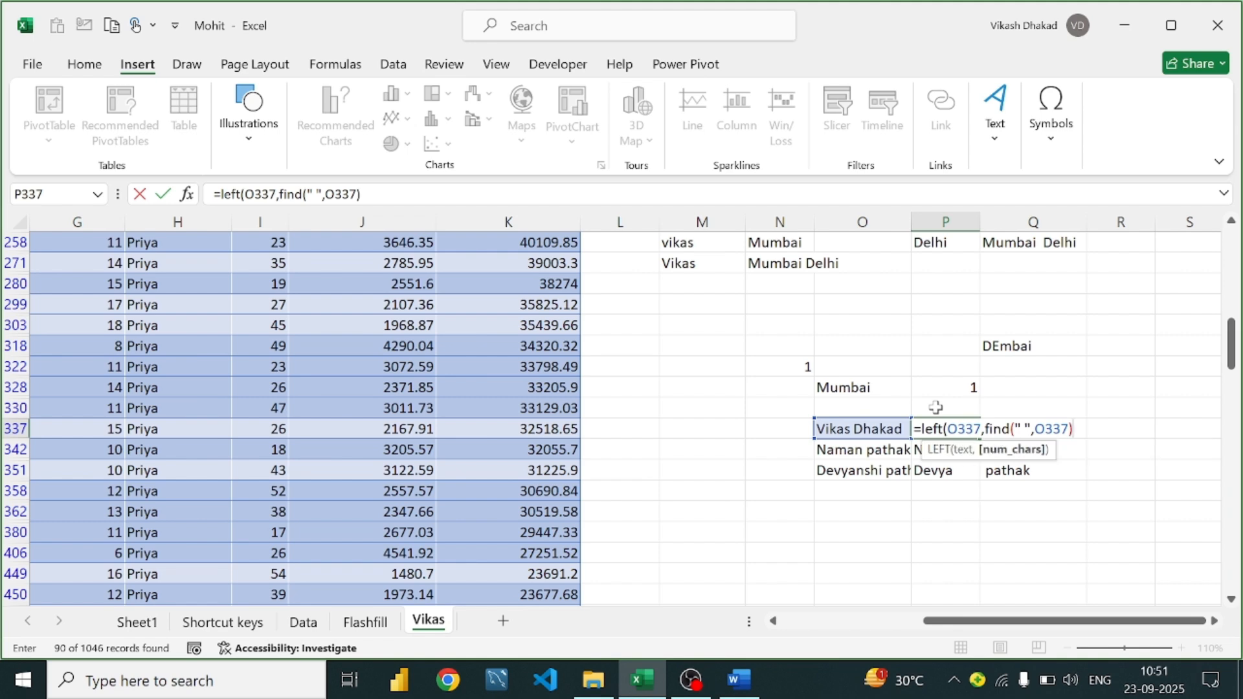
{"action": "type", "text": ")"}
{"action": "key", "text": "Return"}
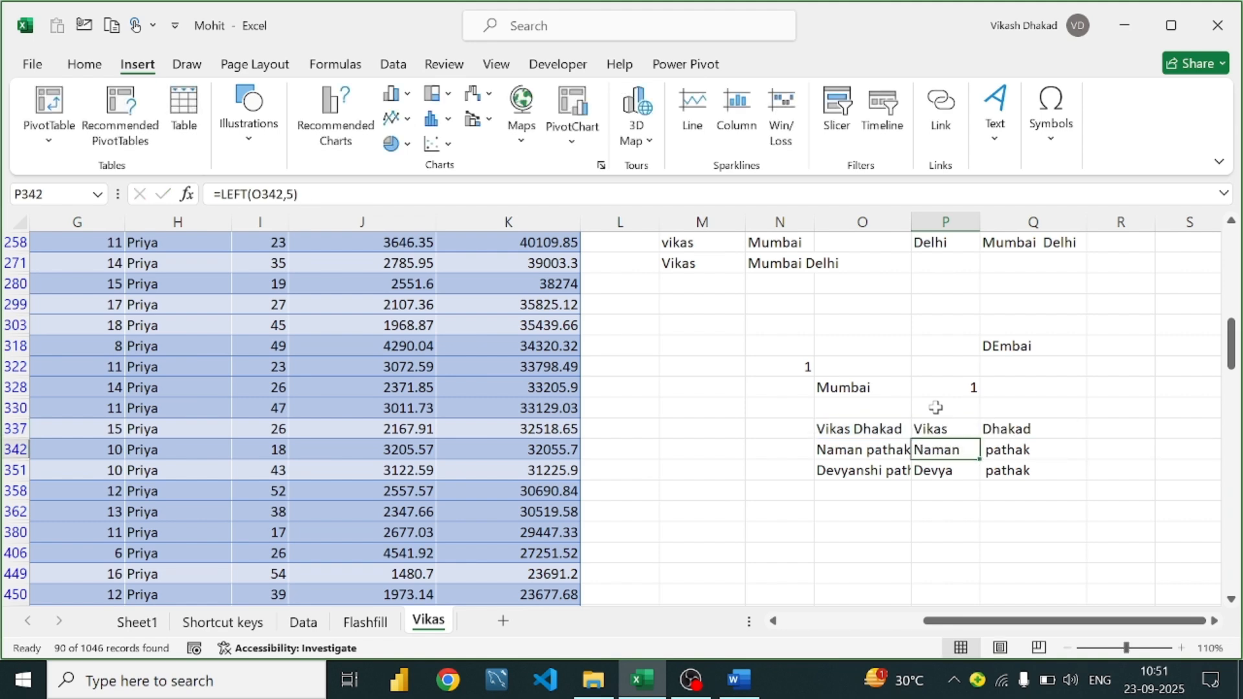
Reopen P337's formula and highlight the FIND part to see its value
{"action": "double_click", "coordinate": [966, 428]}
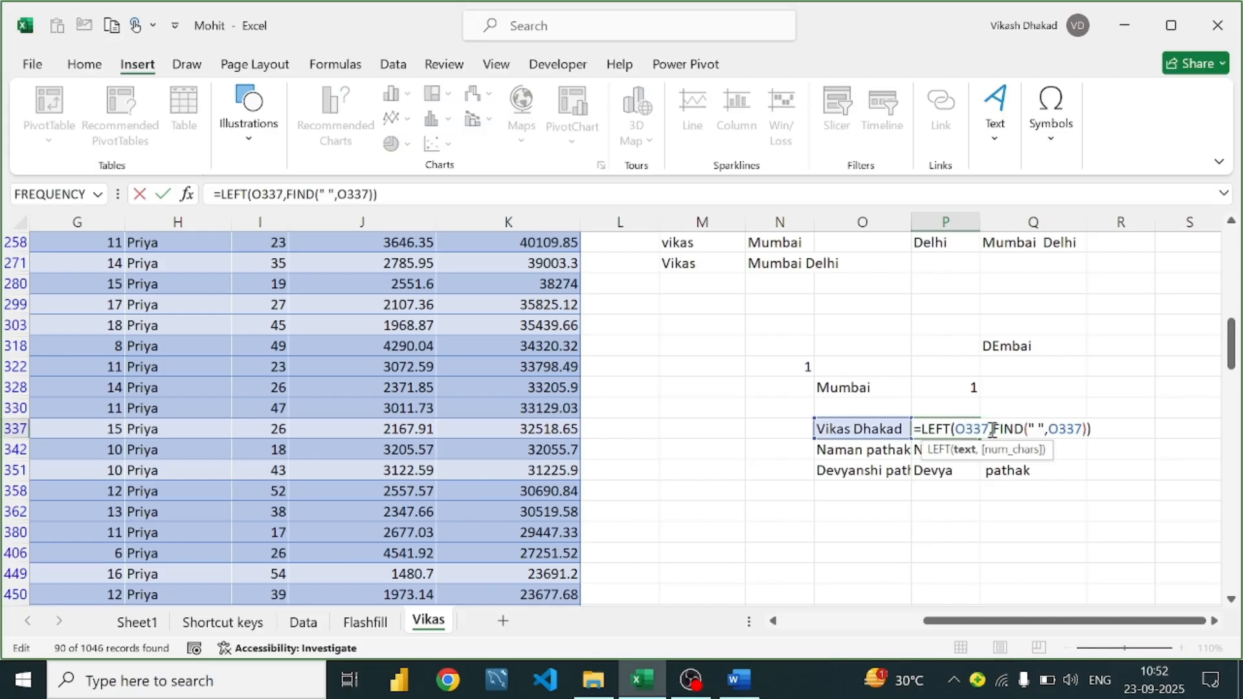
{"action": "left_click", "coordinate": [991, 429]}
{"action": "left_click", "coordinate": [1075, 531]}
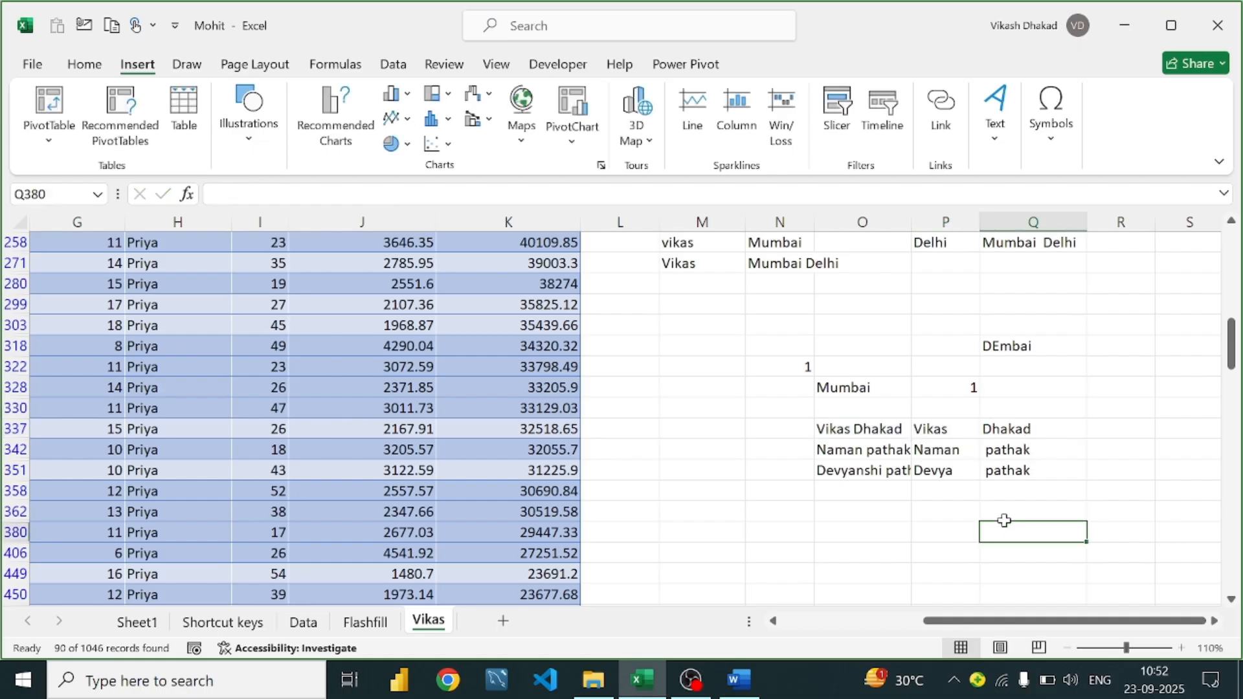
{"action": "double_click", "coordinate": [951, 429]}
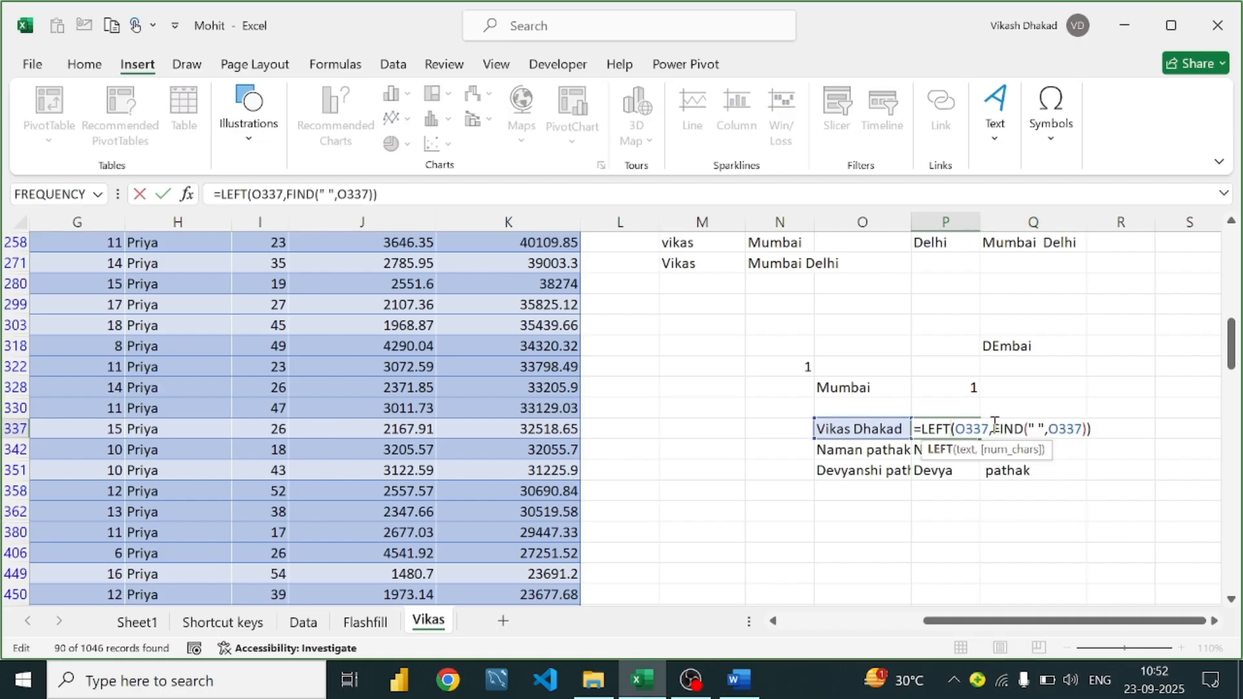
{"action": "left_click_drag", "start_coordinate": [992, 428], "coordinate": [1088, 427]}
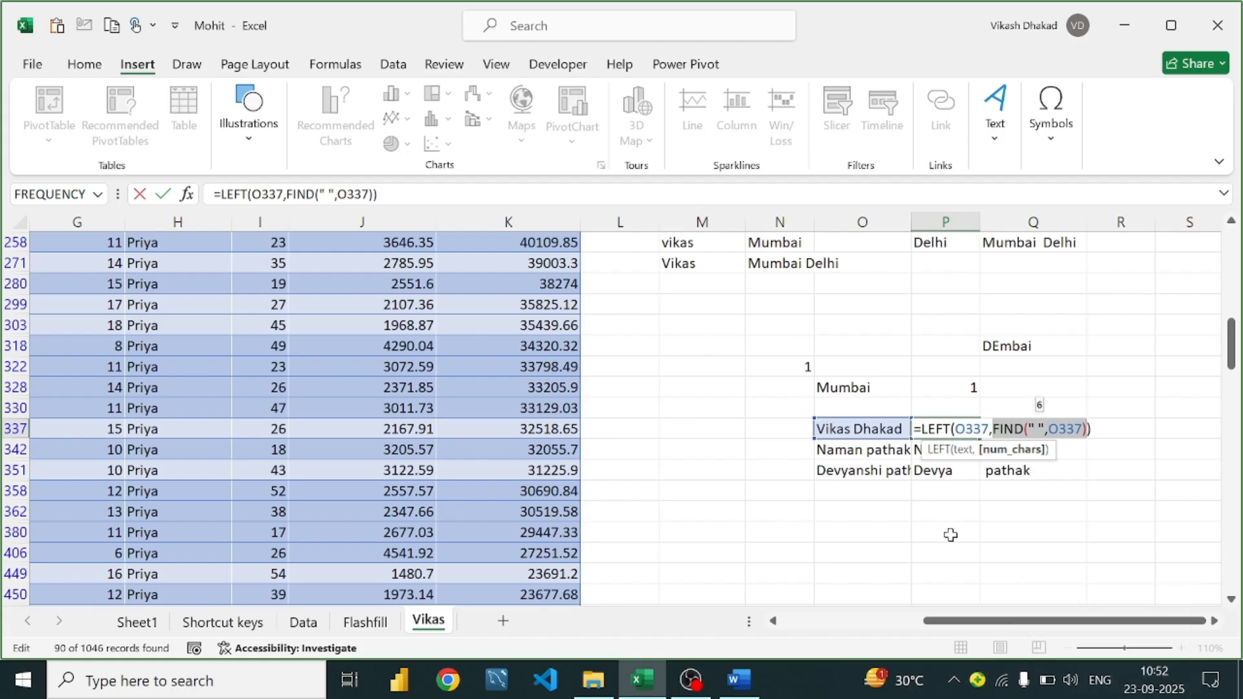
{"action": "key", "text": "Return"}
Test =FIND(" ",O337) in P362, which returns 6
{"action": "left_click", "coordinate": [957, 513]}
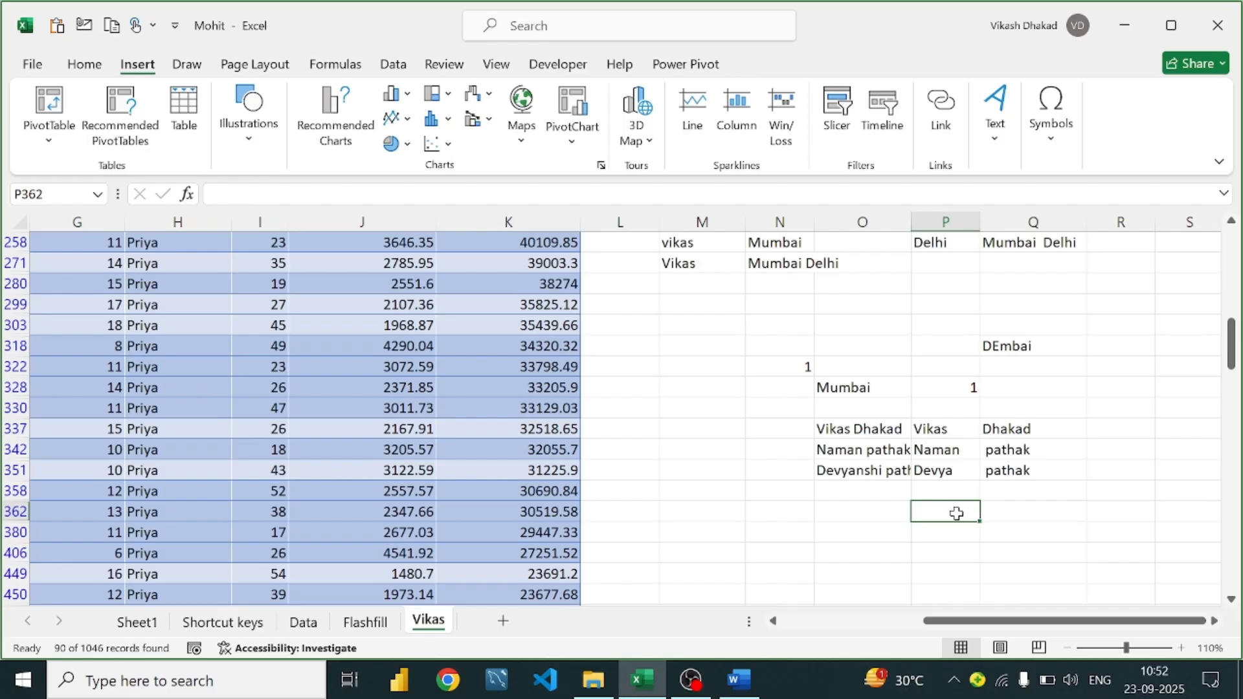
{"action": "type", "text": "="}
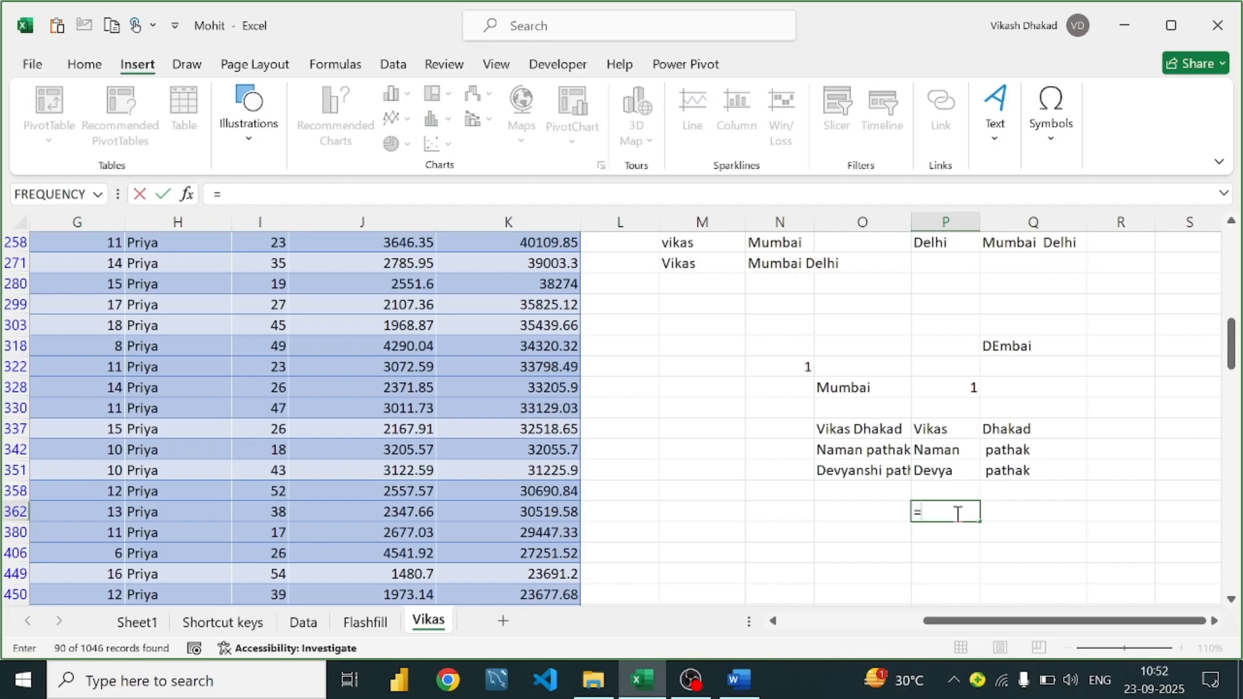
{"action": "type", "text": "FIND(\" \",O337)"}
{"action": "key", "text": "Return"}
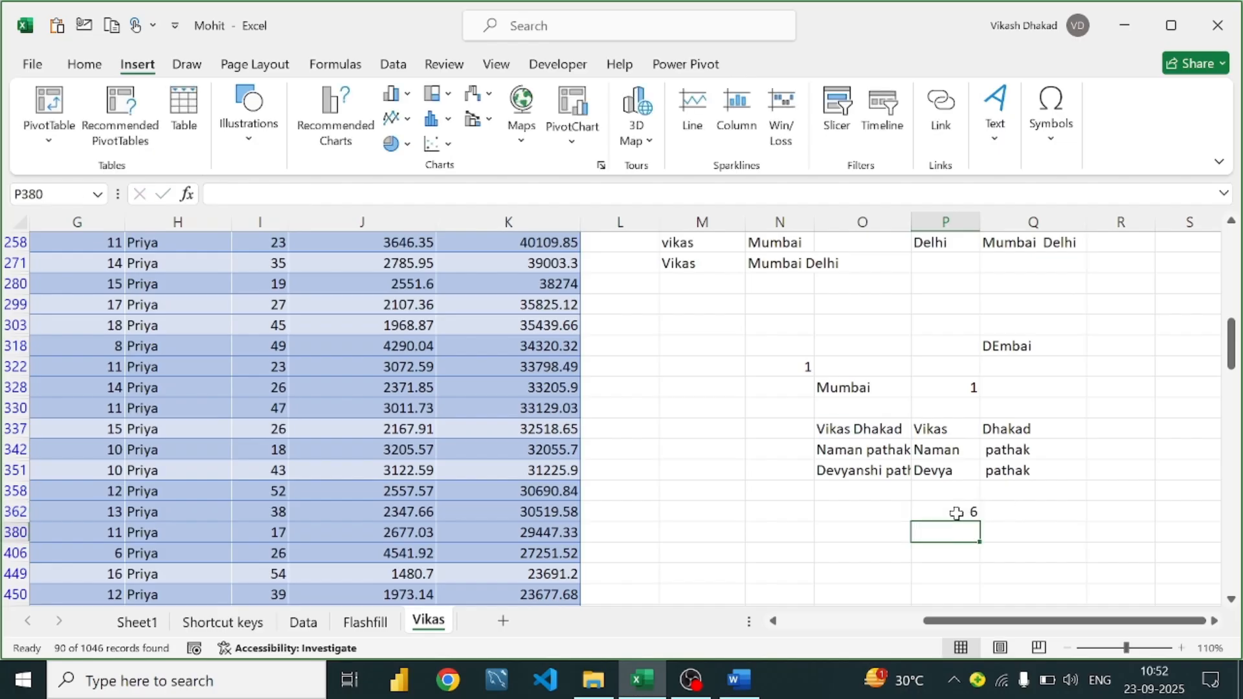
{"action": "left_click", "coordinate": [969, 510]}
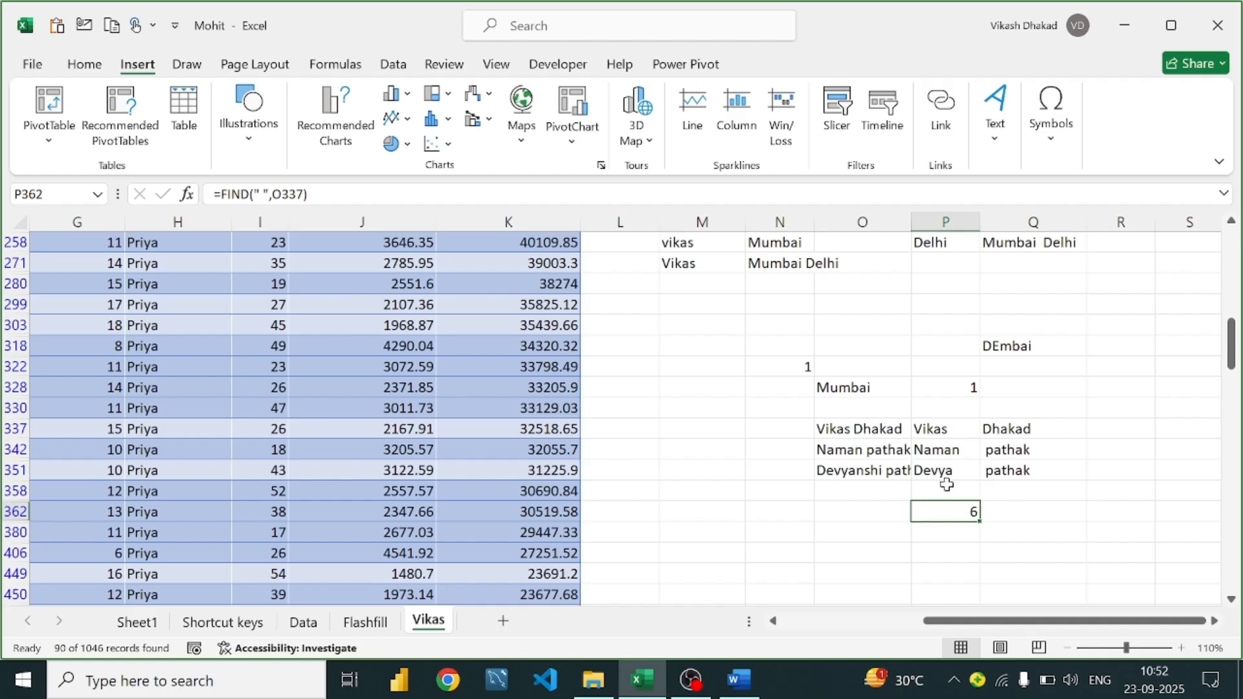
Change P337 to =LEFT(O337,FIND(" ",O337)-1) to drop the trailing space
{"action": "left_click", "coordinate": [931, 428]}
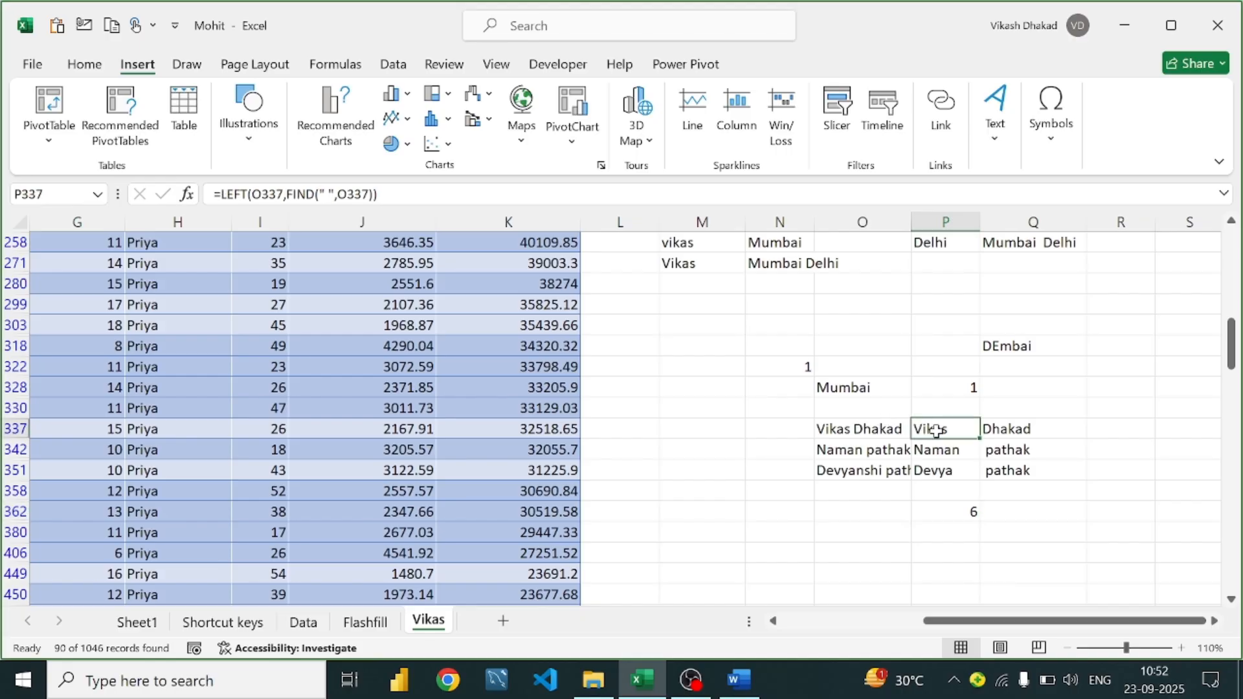
{"action": "double_click", "coordinate": [935, 429]}
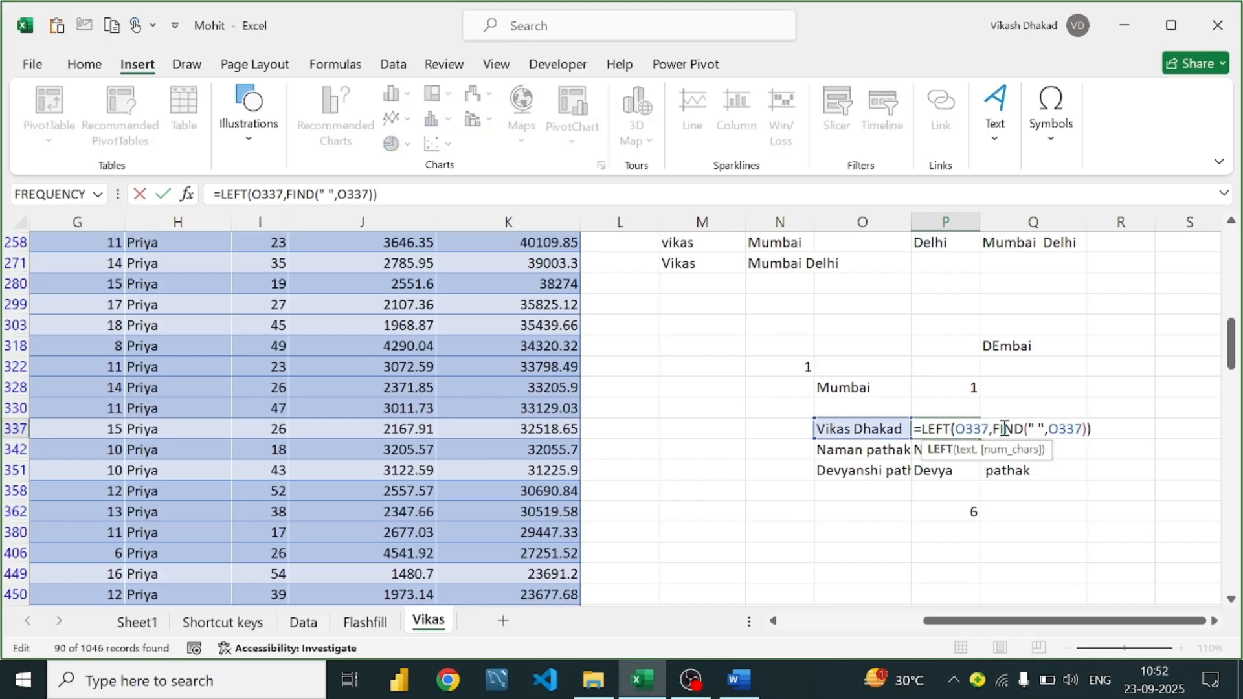
{"action": "left_click", "coordinate": [1083, 429]}
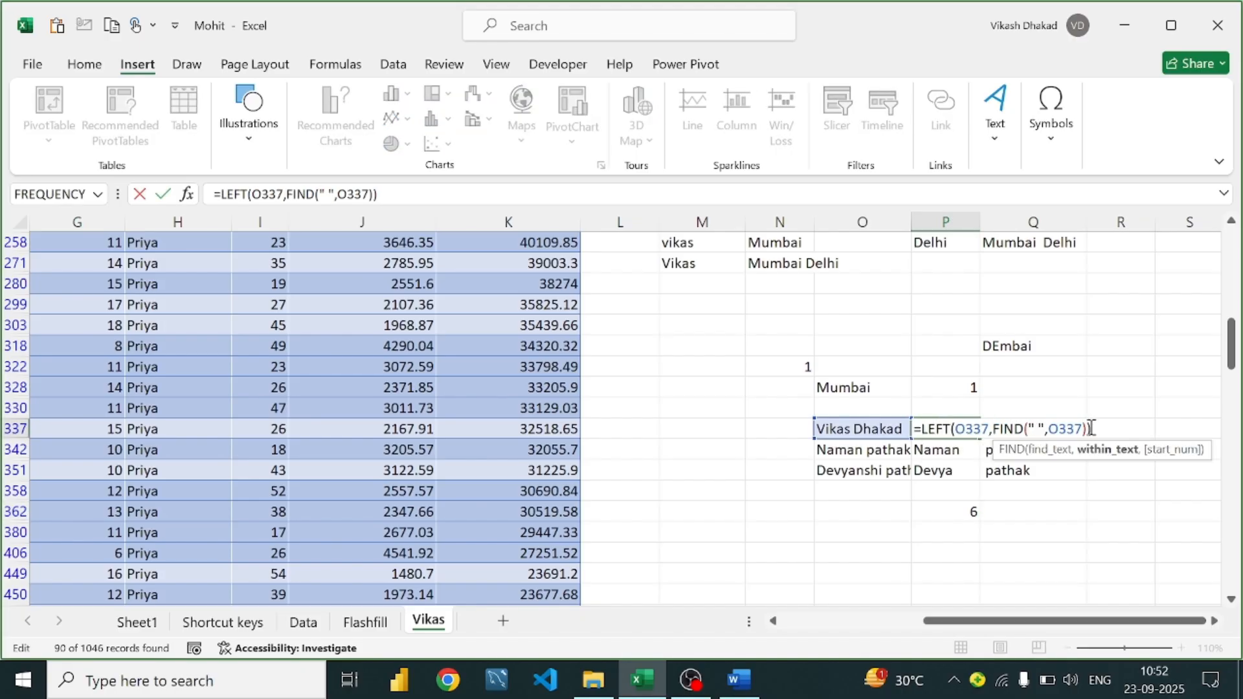
{"action": "key", "text": "Right"}
{"action": "type", "text": "-"}
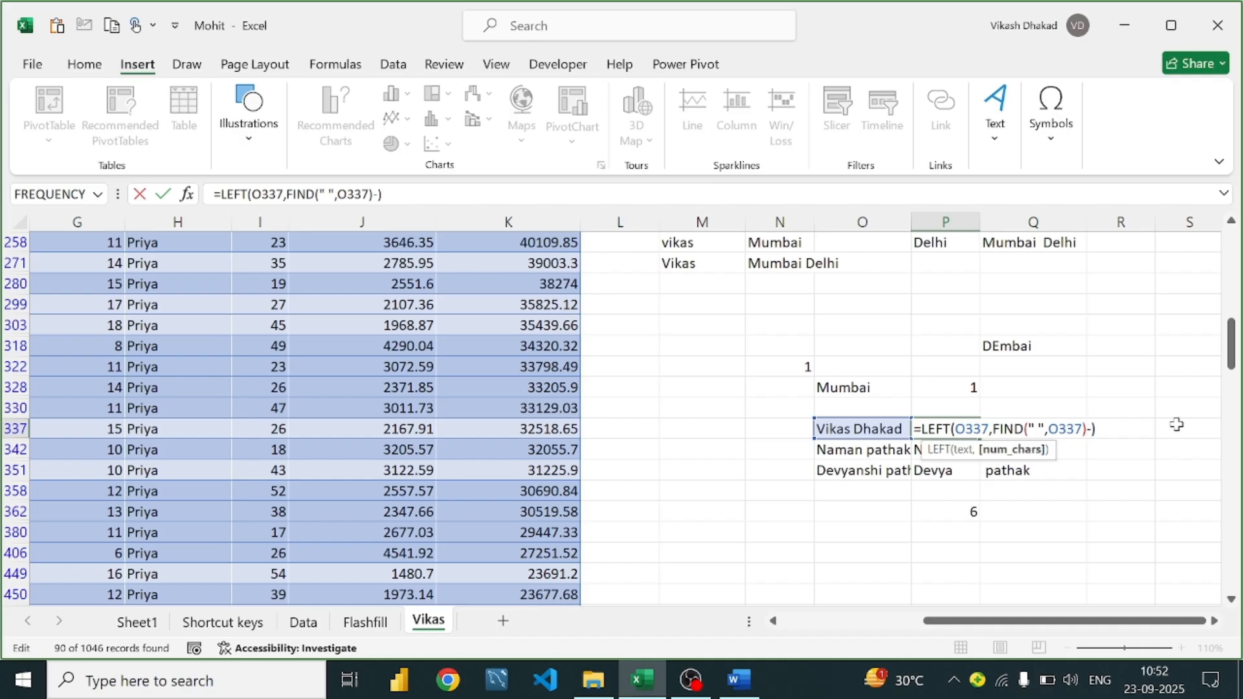
{"action": "type", "text": "1"}
{"action": "key", "text": "Return"}
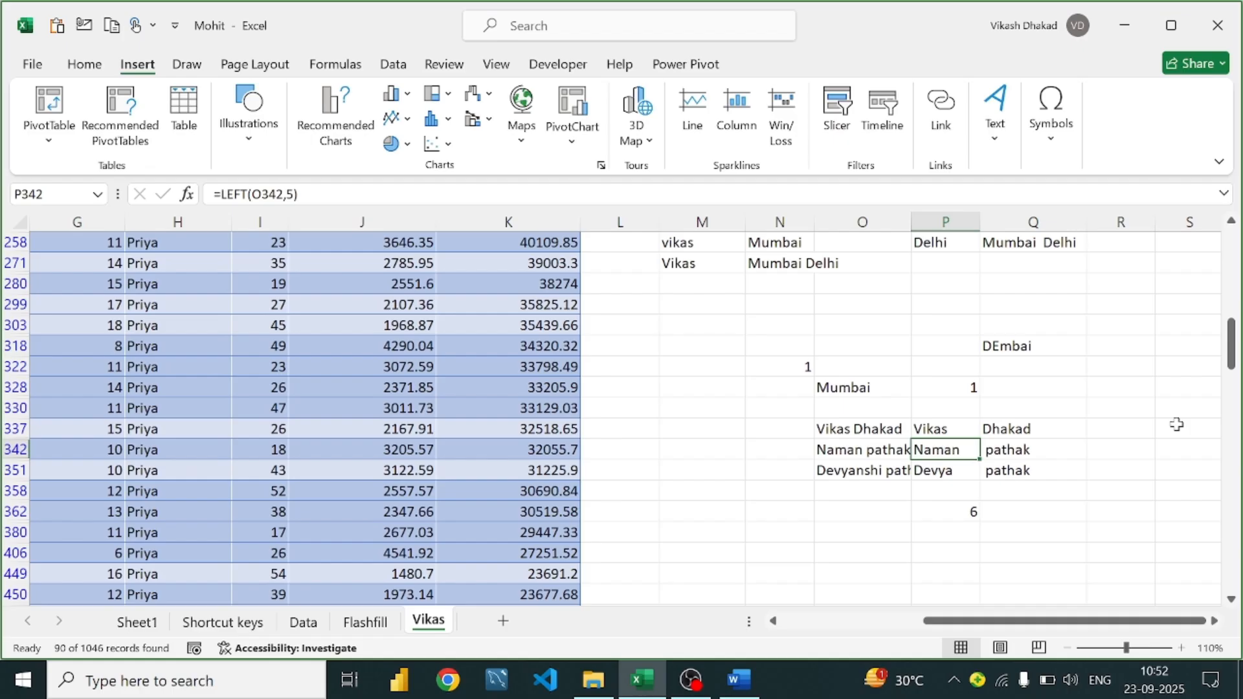
{"action": "double_click", "coordinate": [949, 427]}
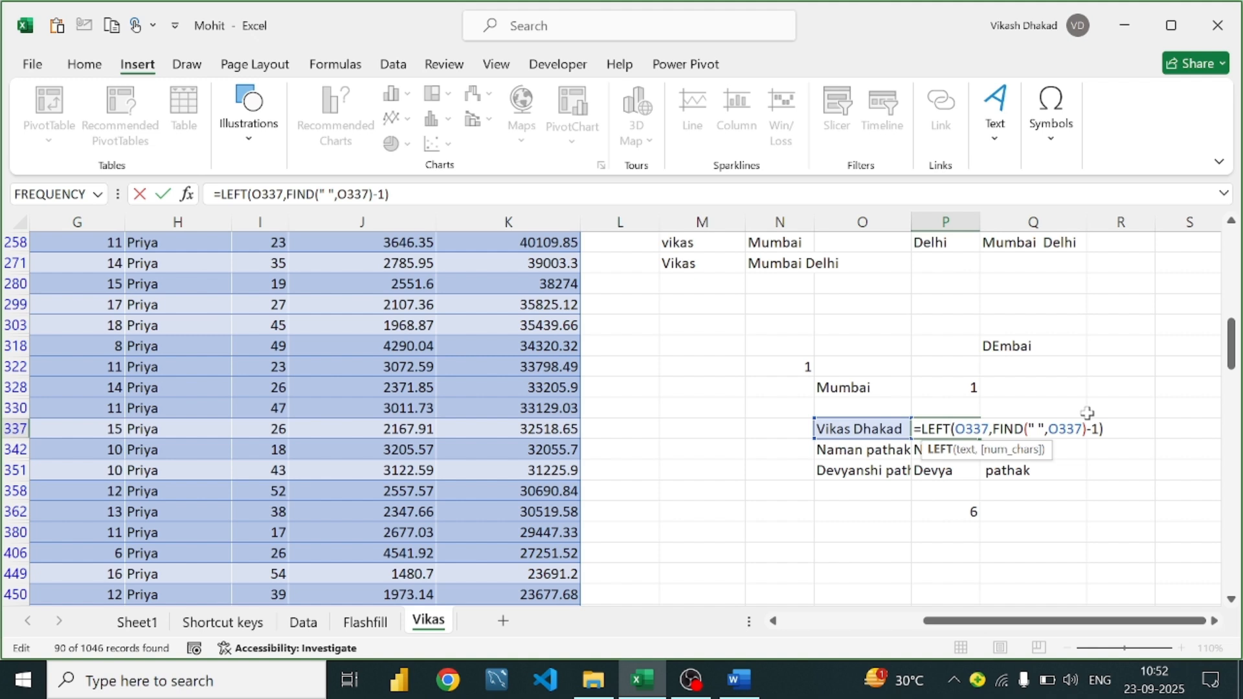
{"action": "key", "text": "Return"}
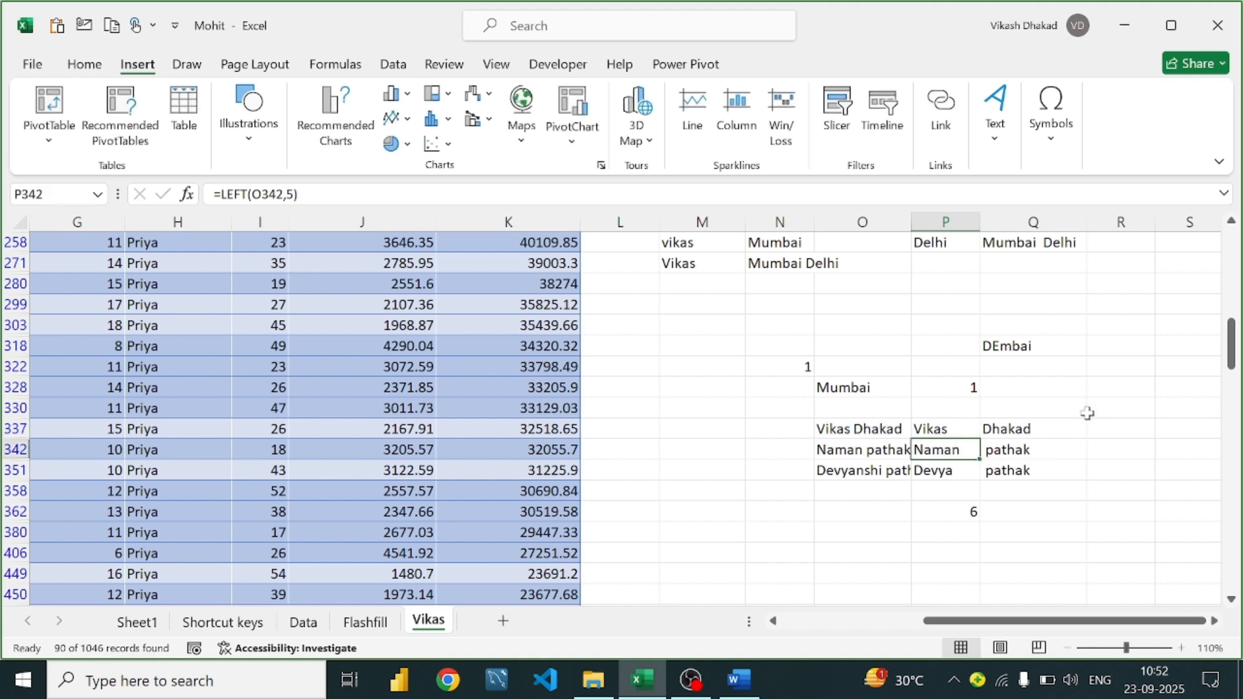
Fill the corrected formula down to P351 and widen column P so Devyanshi fits
{"action": "left_click", "coordinate": [965, 432]}
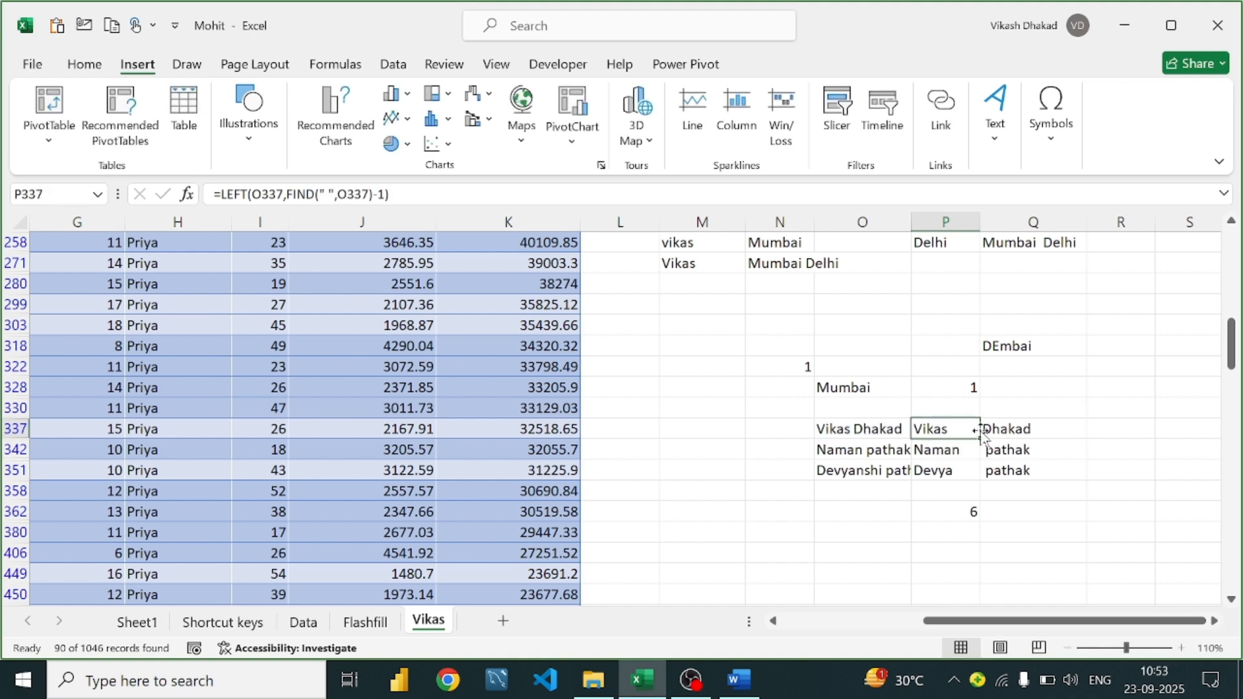
{"action": "left_click_drag", "start_coordinate": [978, 438], "coordinate": [978, 479]}
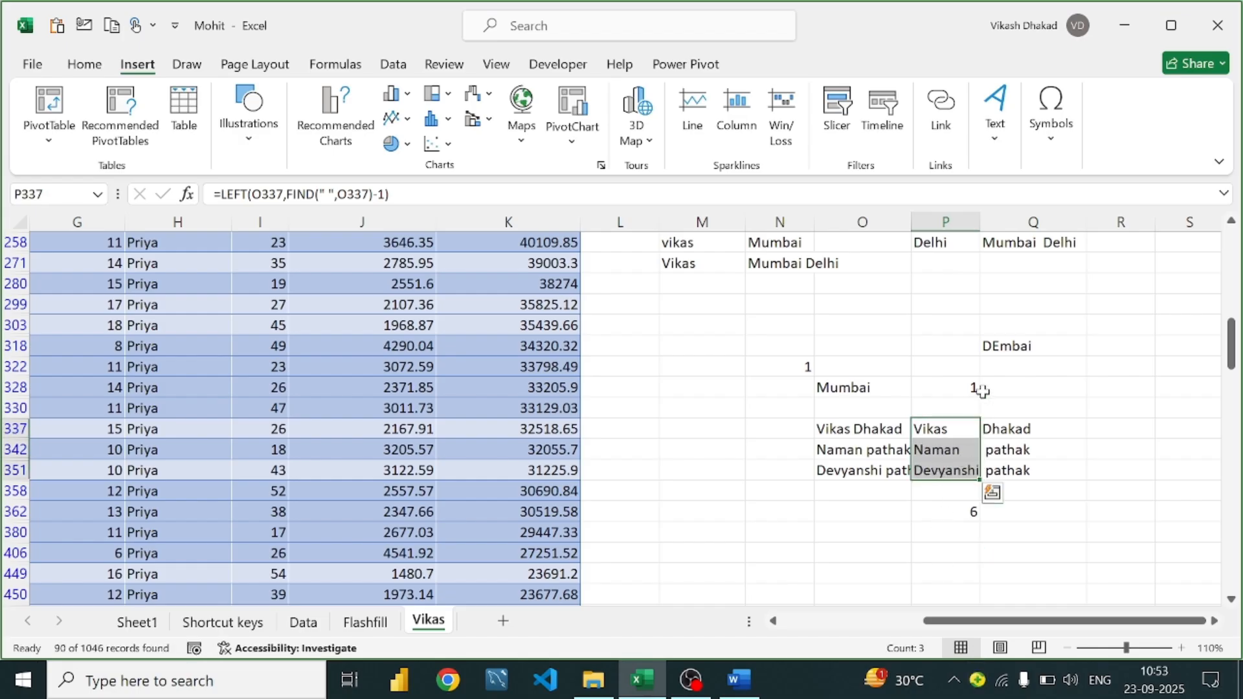
{"action": "left_click_drag", "start_coordinate": [976, 231], "coordinate": [984, 231]}
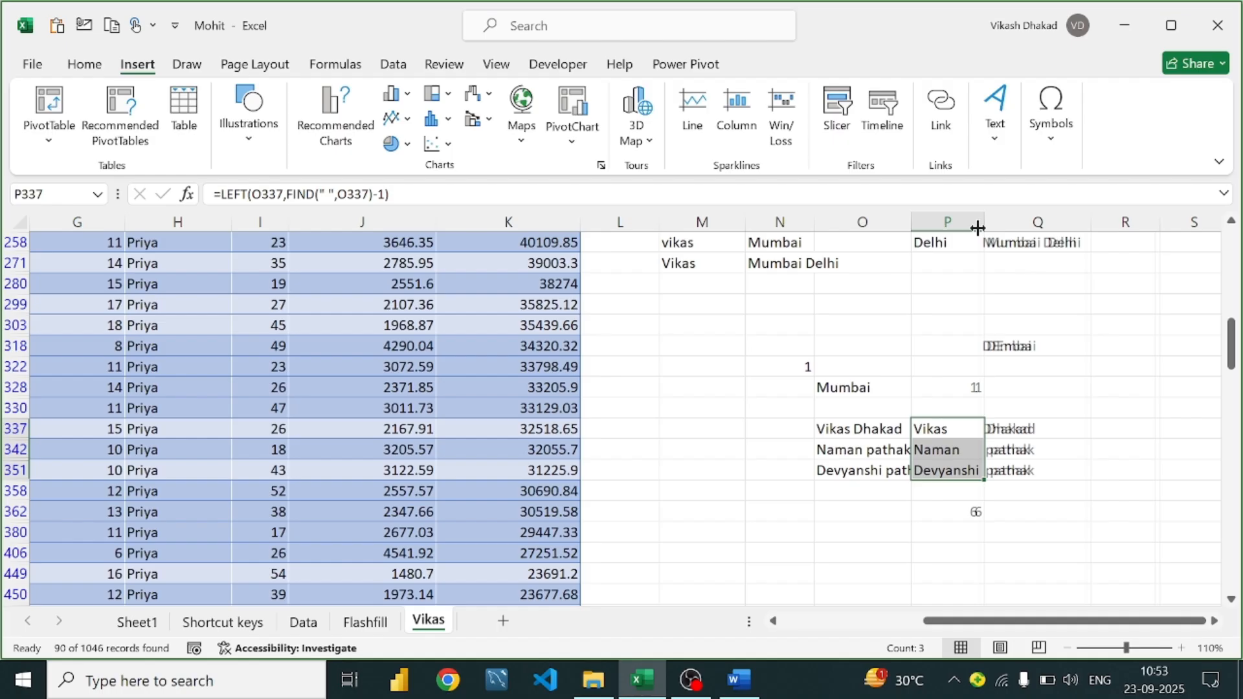
{"action": "left_click", "coordinate": [965, 449]}
{"action": "left_click", "coordinate": [973, 505]}
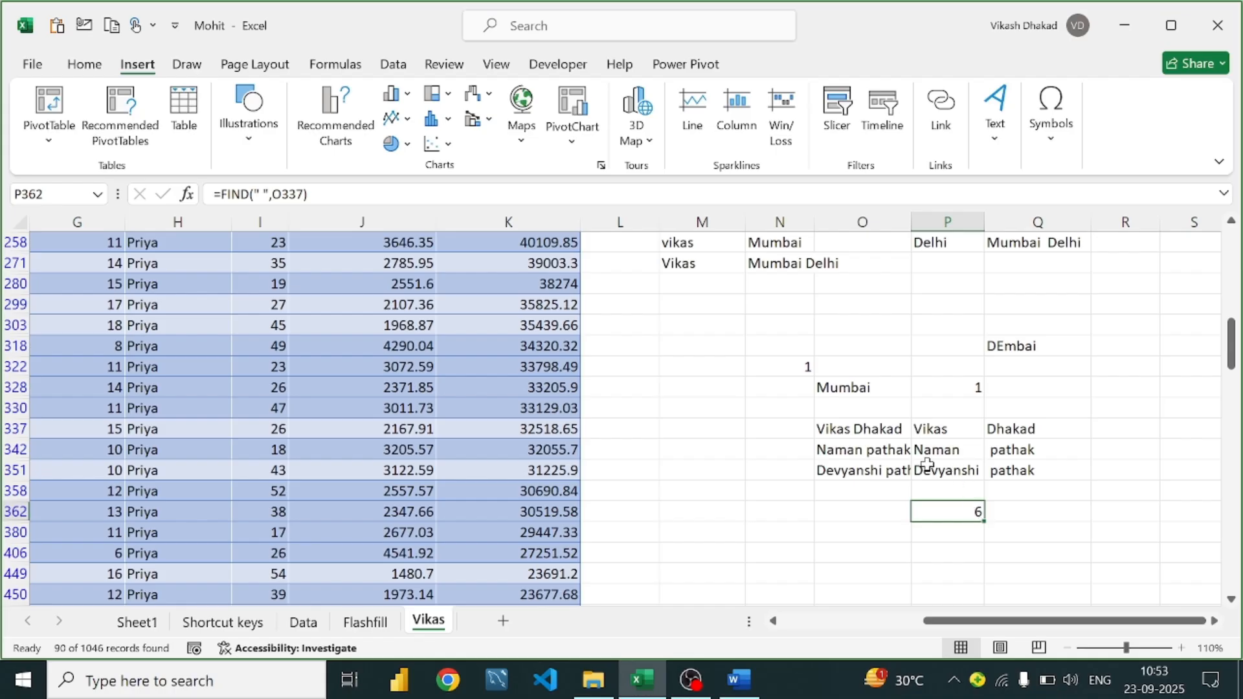
{"action": "left_click", "coordinate": [877, 450]}
{"action": "double_click", "coordinate": [878, 451]}
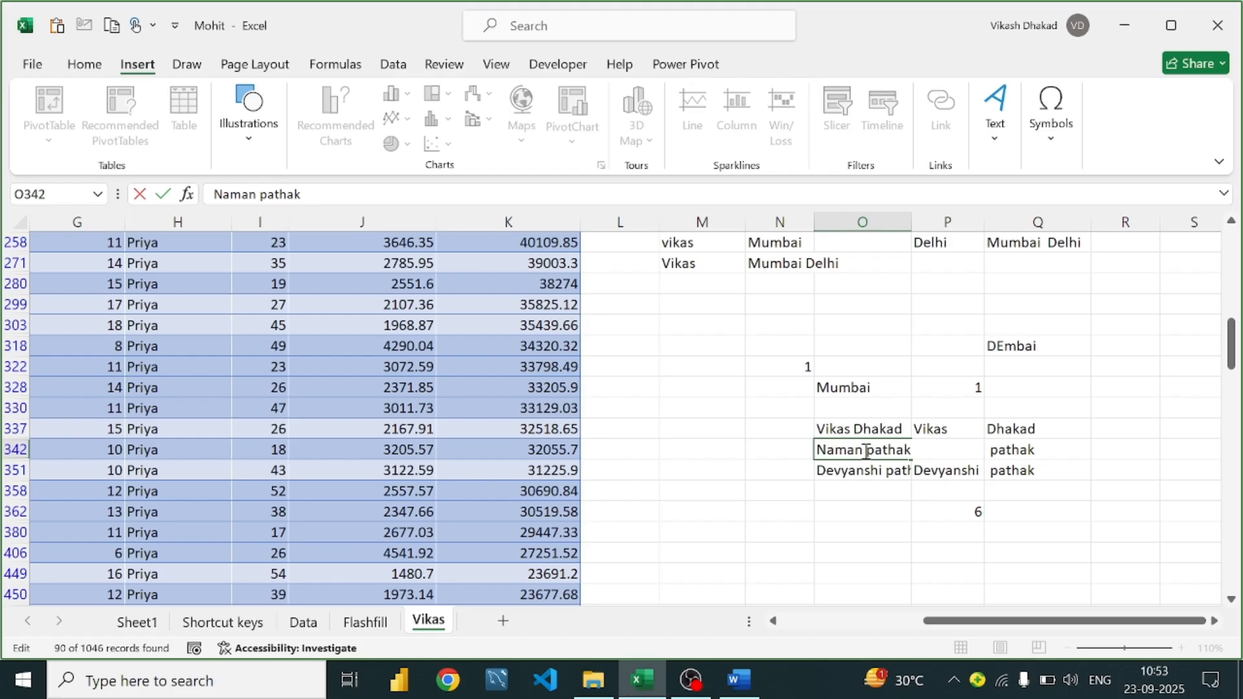
{"action": "key", "text": "BackSpace"}
{"action": "key", "text": "BackSpace"}
{"action": "key", "text": "BackSpace"}
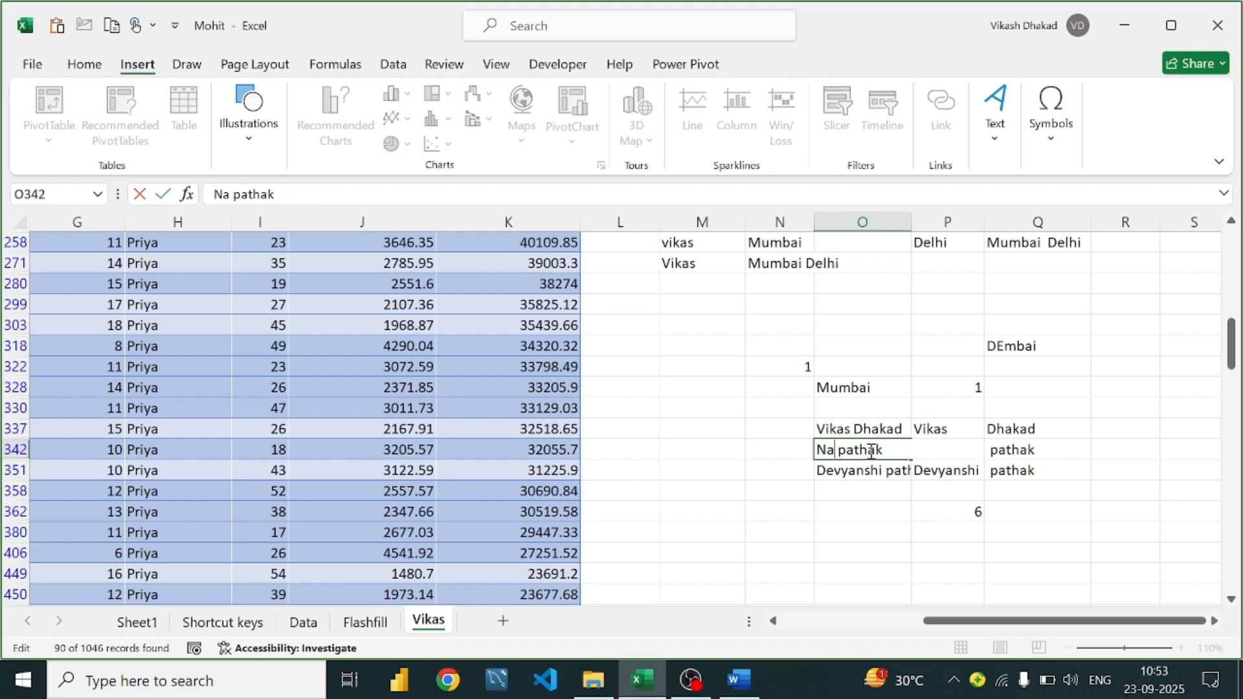
{"action": "type", "text": "m"}
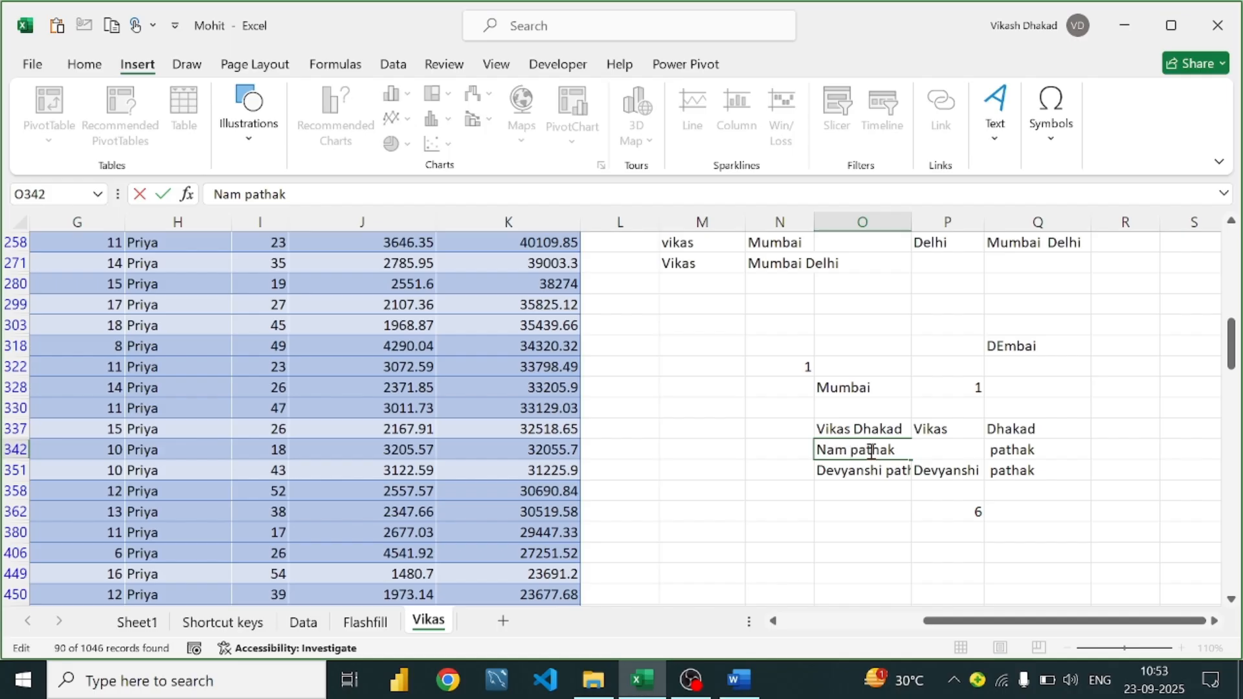
{"action": "left_click", "coordinate": [965, 429]}
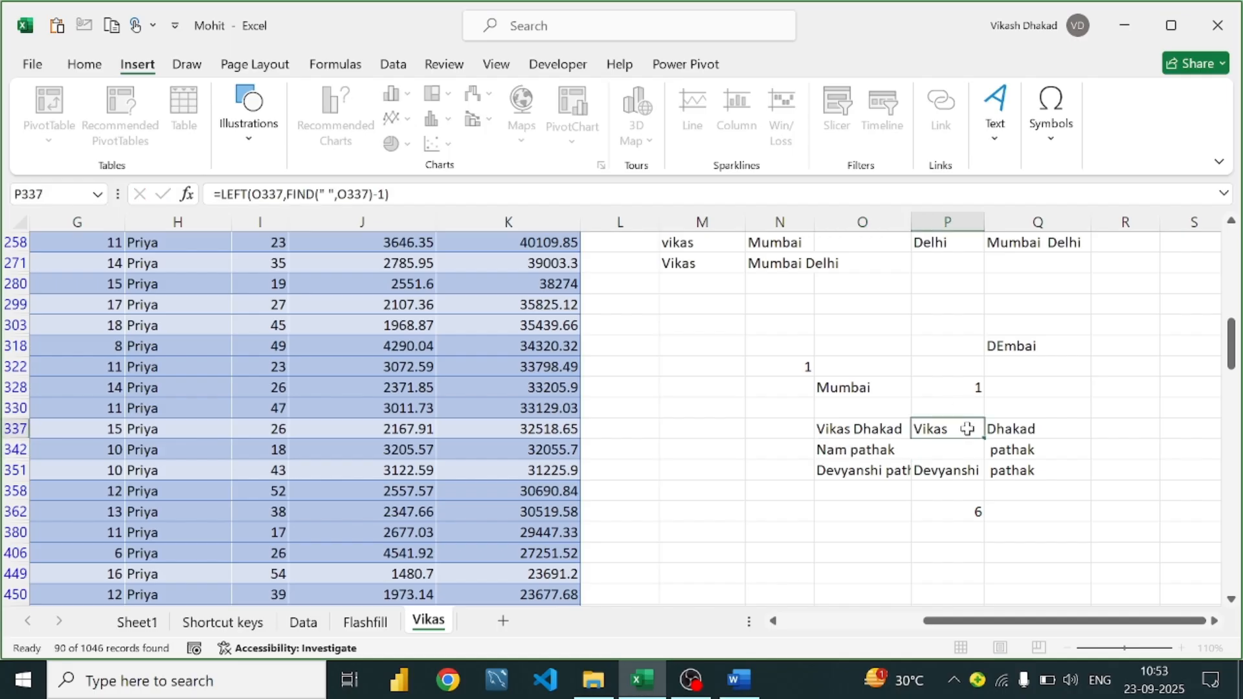
{"action": "double_click", "coordinate": [955, 449]}
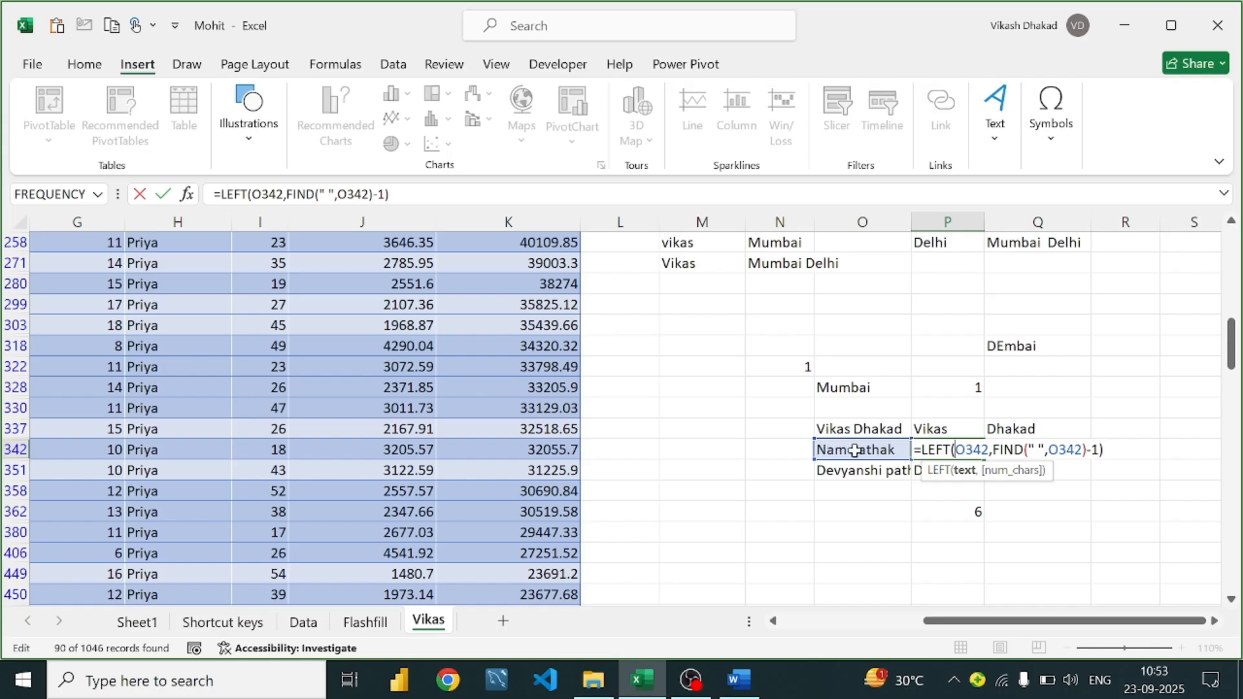
{"action": "left_click", "coordinate": [1135, 453]}
{"action": "key", "text": "Return"}
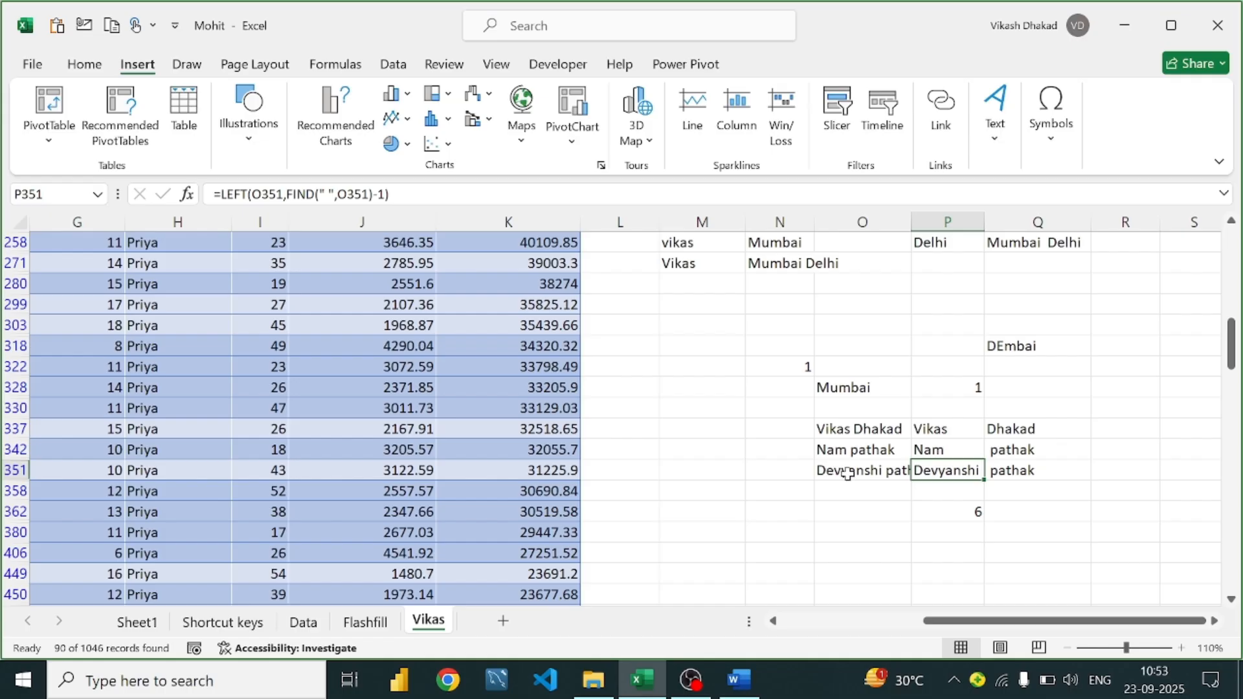
Review the Devyanshi result in P351 and the formulas in P337 and Q337
{"action": "left_click", "coordinate": [885, 475]}
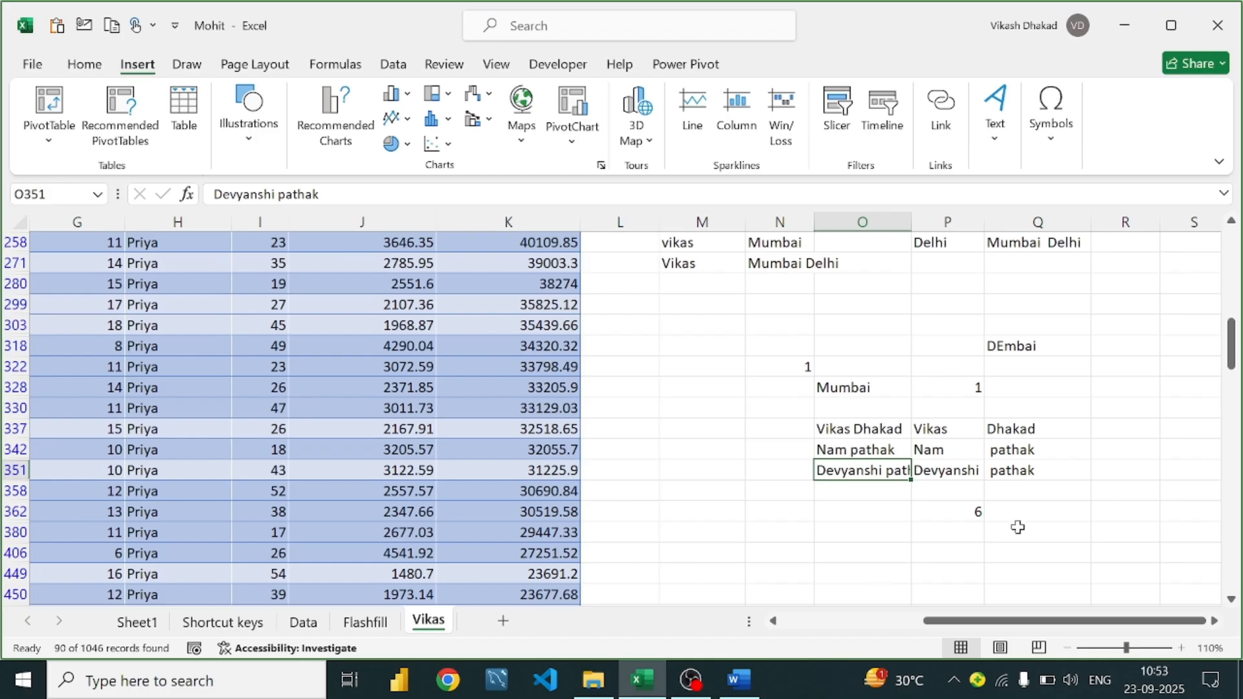
{"action": "left_click", "coordinate": [959, 472]}
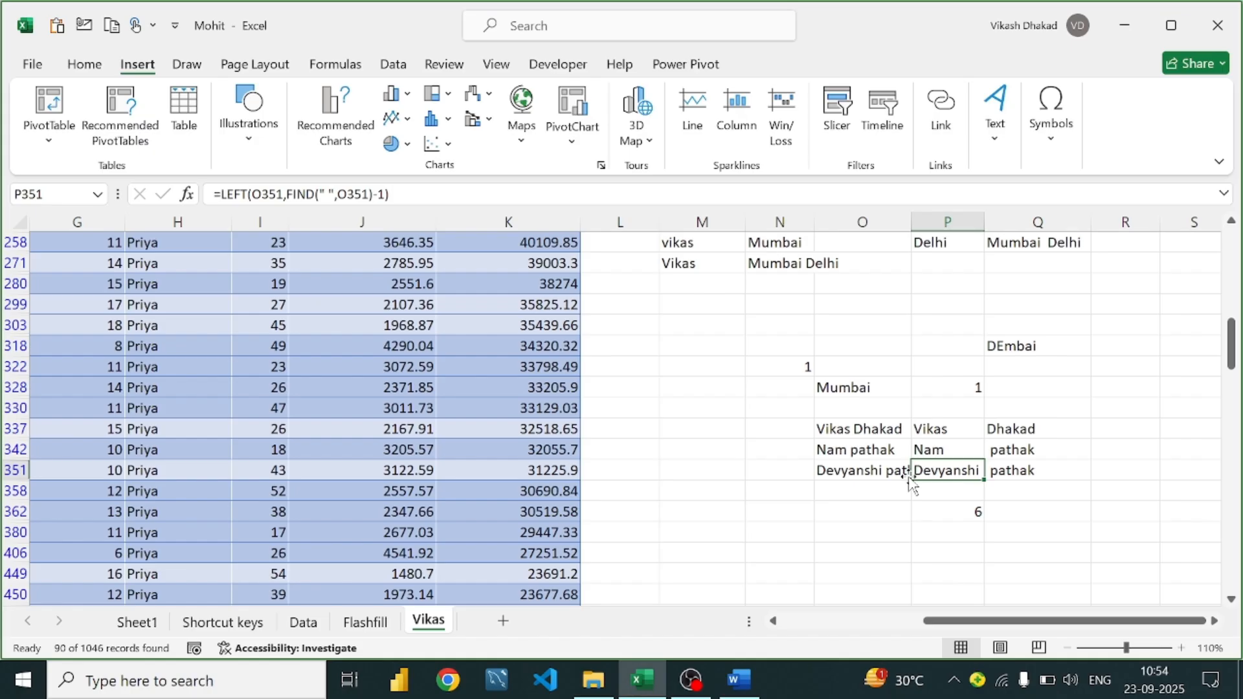
{"action": "double_click", "coordinate": [963, 430]}
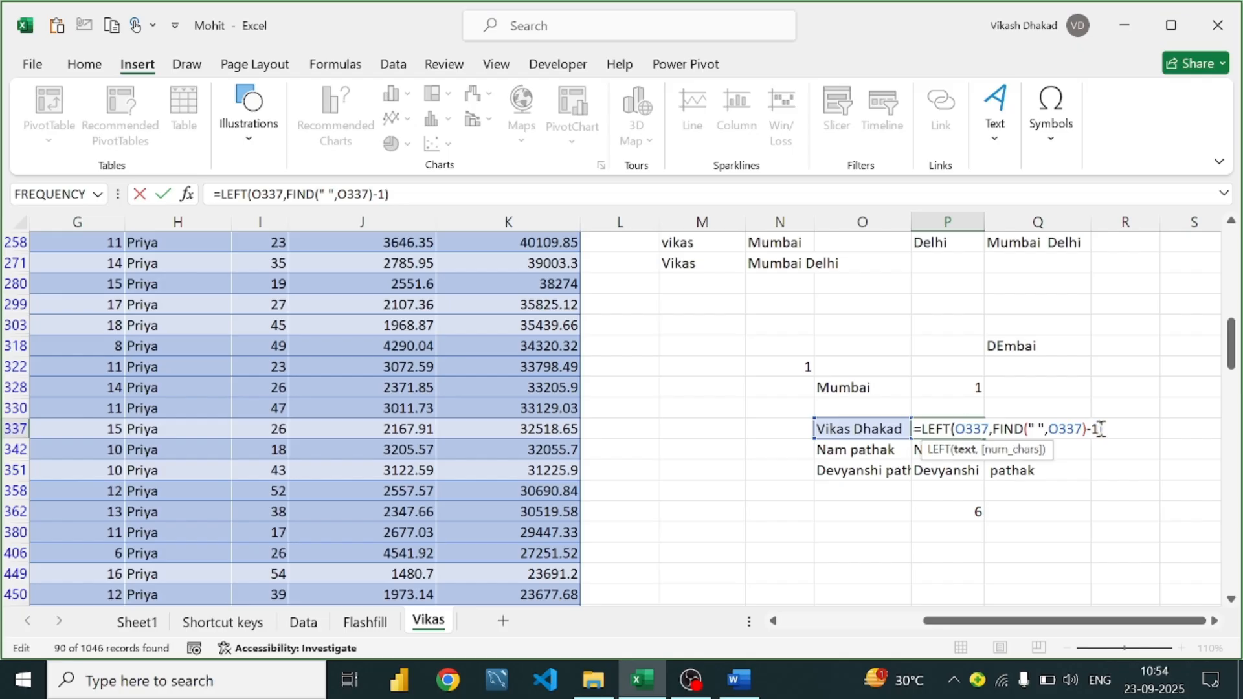
{"action": "key", "text": "Return"}
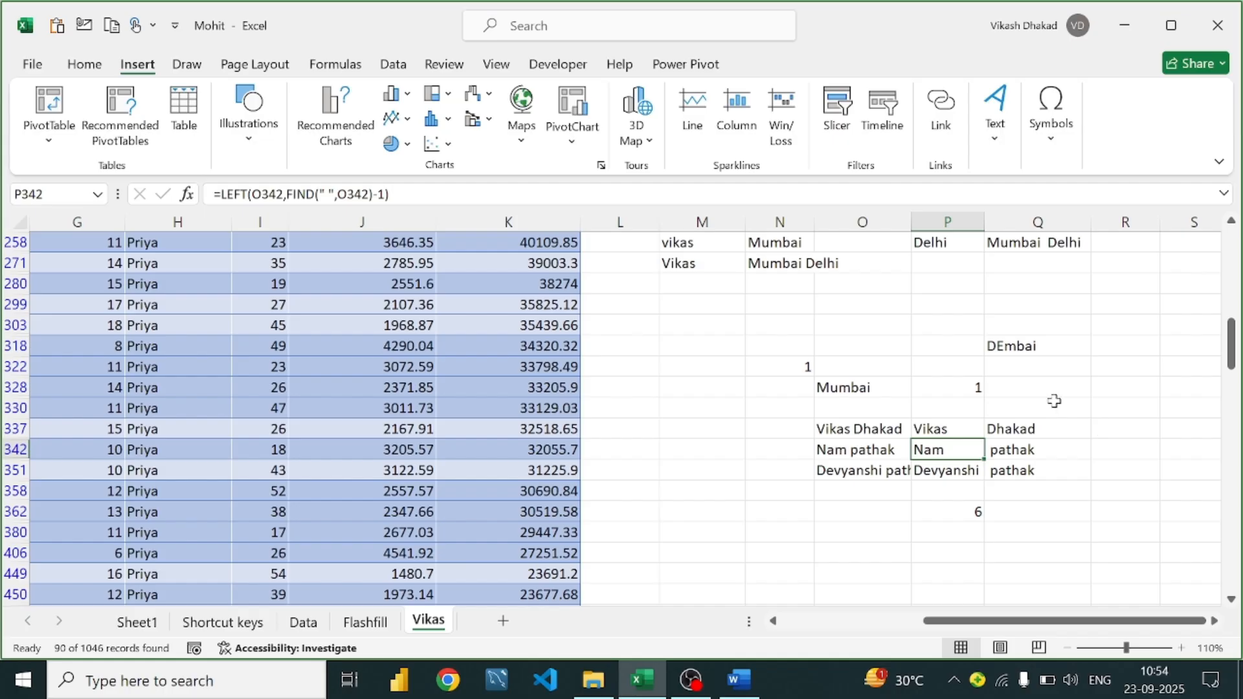
{"action": "left_click", "coordinate": [966, 472]}
{"action": "left_click", "coordinate": [1021, 432]}
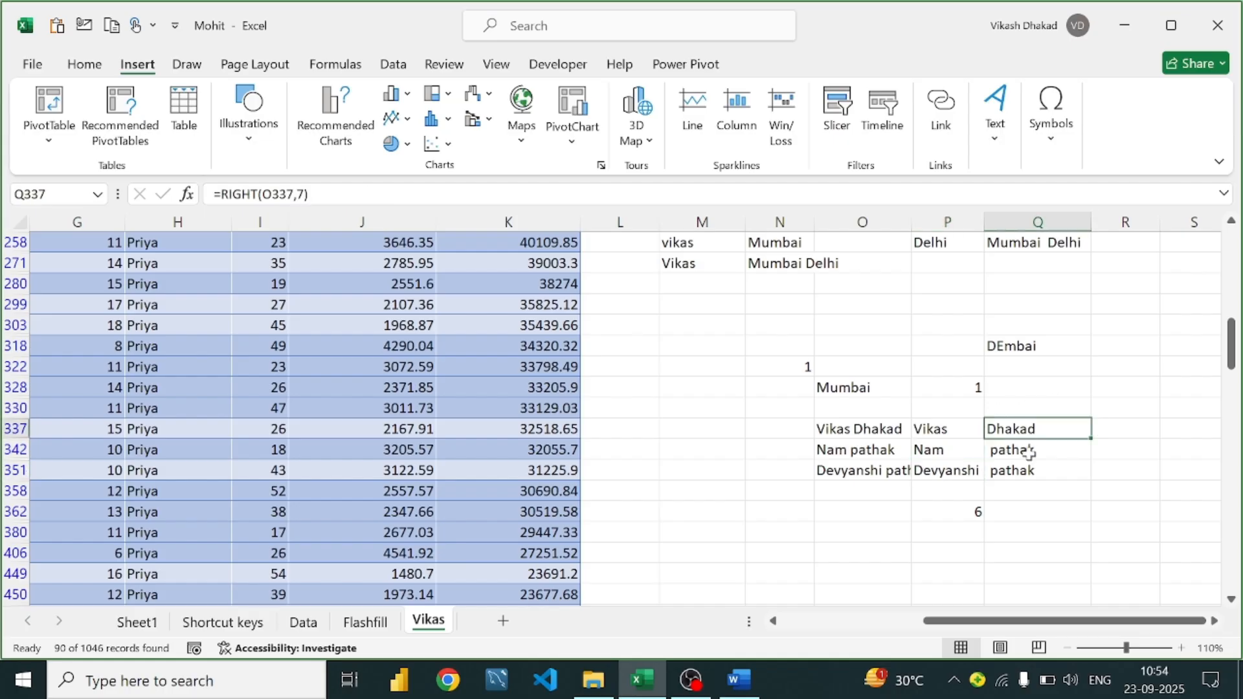
{"action": "left_click", "coordinate": [738, 679]}
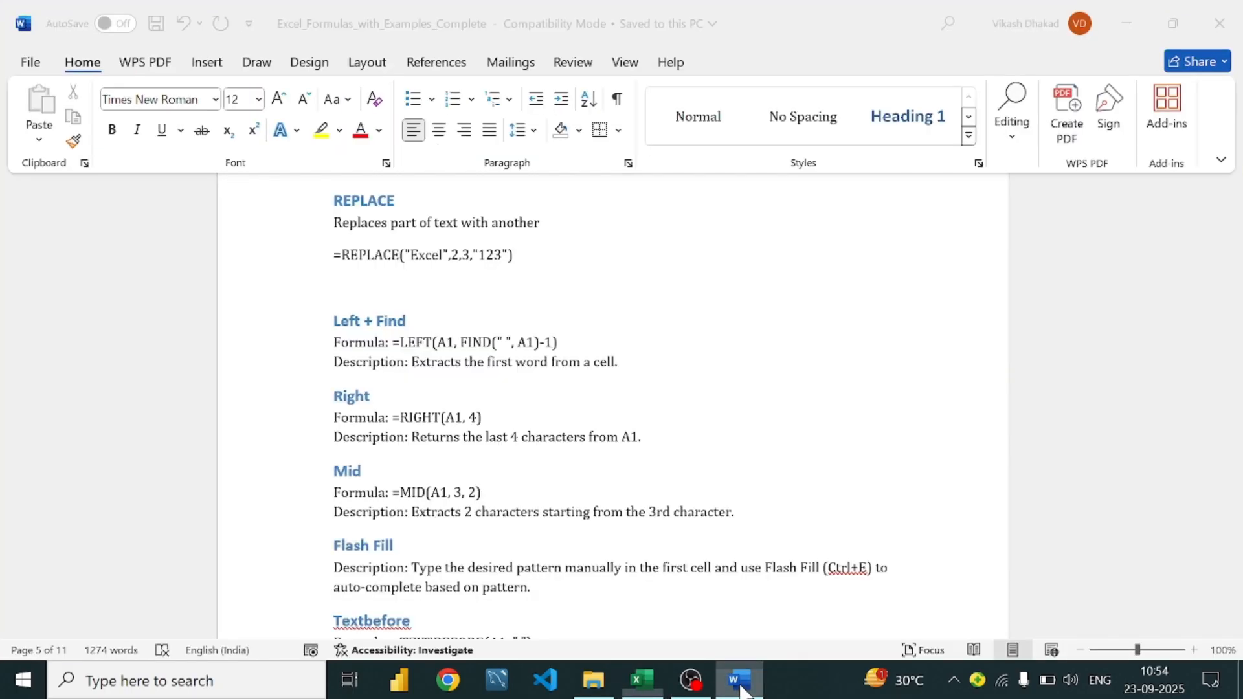
{"action": "scroll", "coordinate": [419, 322], "scroll_direction": "down", "scroll_amount": 5}
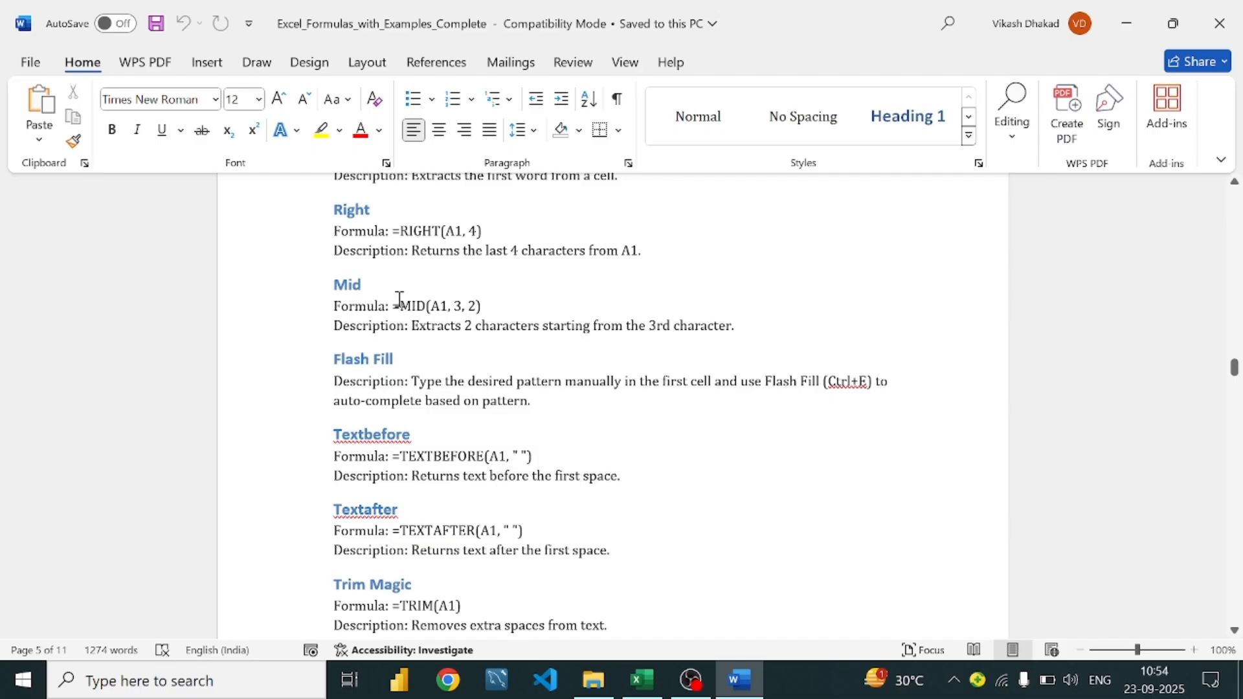
{"action": "left_click", "coordinate": [742, 678]}
Enter =MID(O328,1,3) in N328 to take the first three letters of Mumbai
{"action": "left_click", "coordinate": [843, 394]}
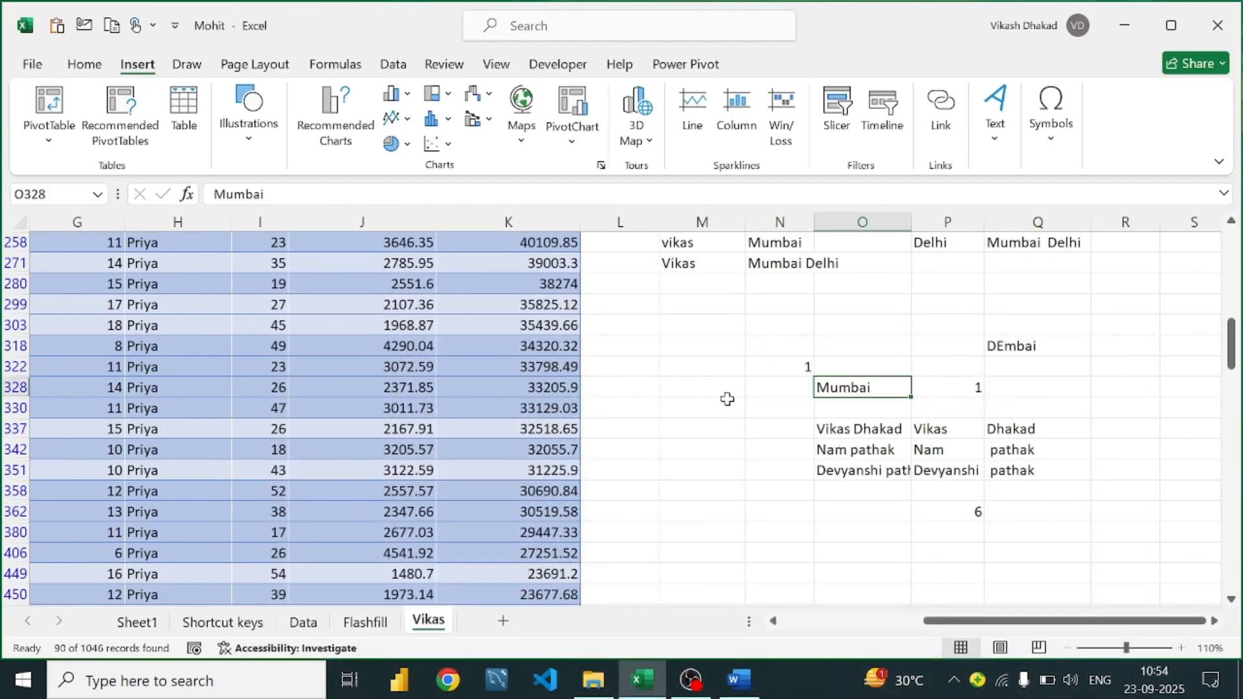
{"action": "left_click", "coordinate": [783, 389]}
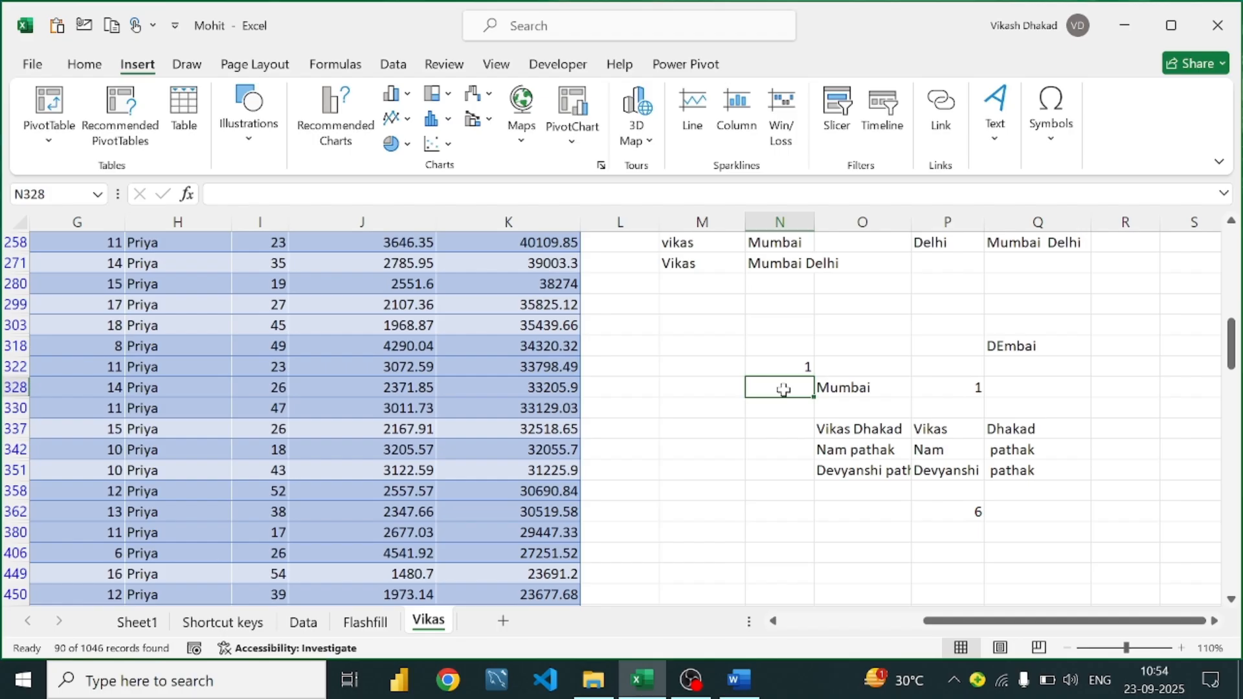
{"action": "type", "text": "=mid"}
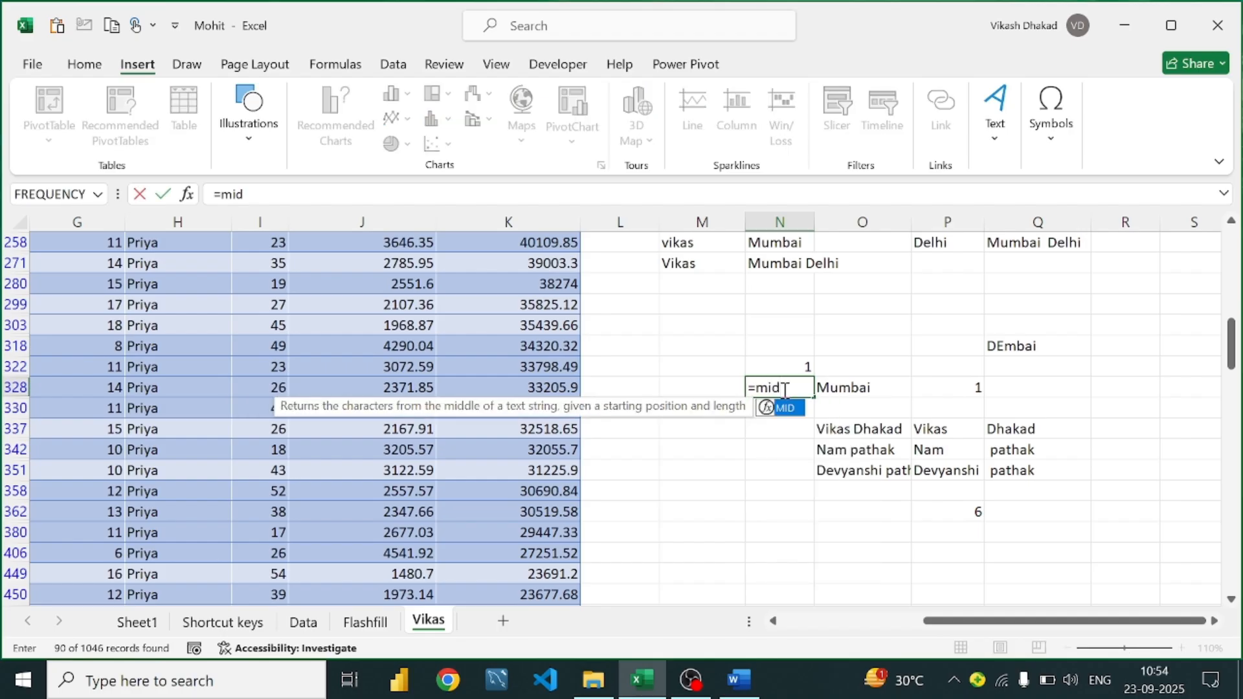
{"action": "type", "text": "("}
{"action": "left_click", "coordinate": [868, 386]}
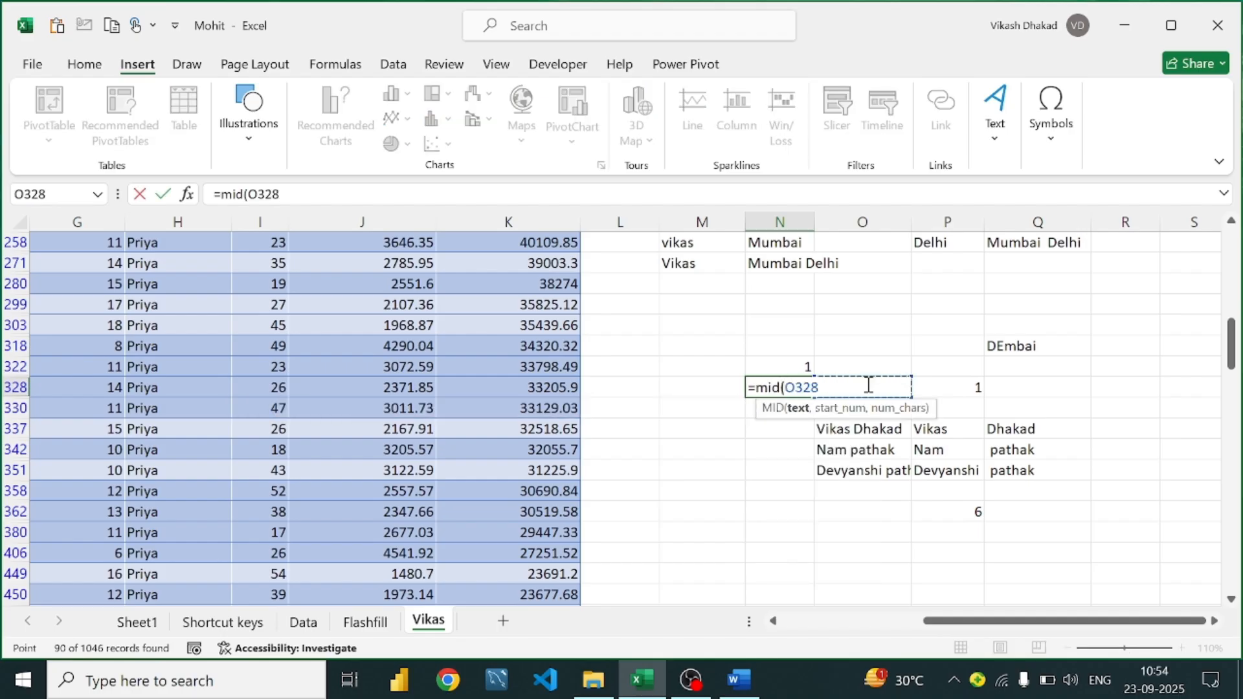
{"action": "type", "text": ",1"}
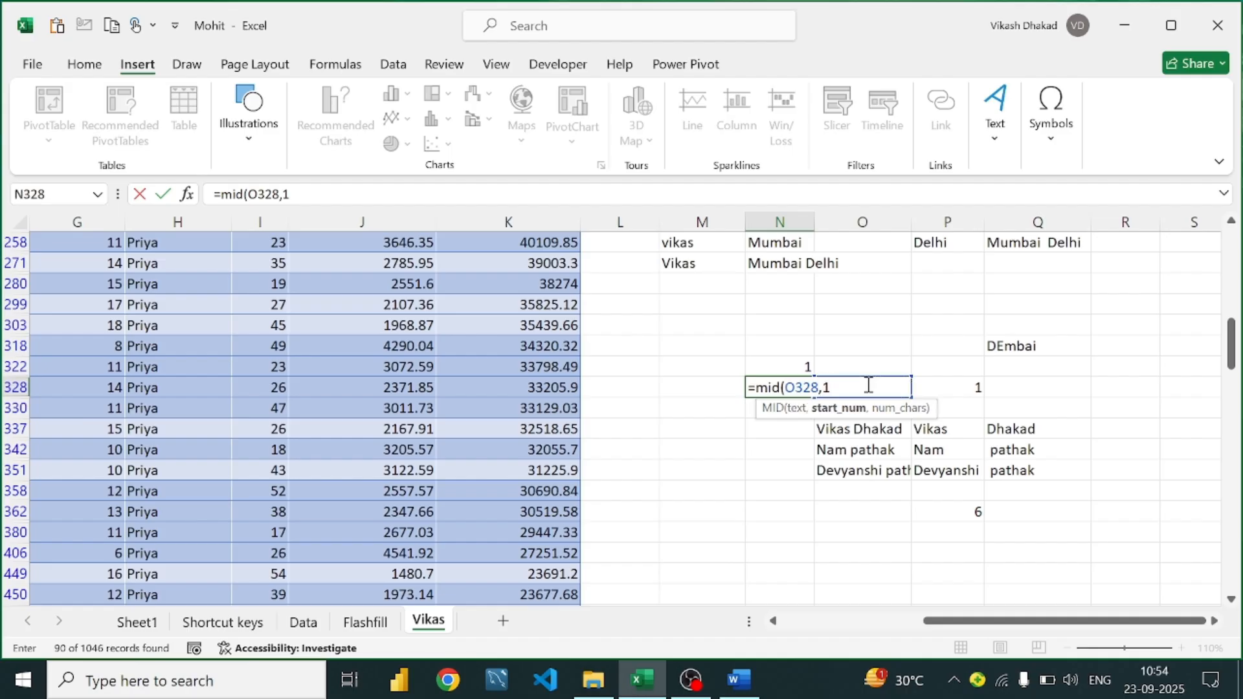
{"action": "type", "text": ",3)"}
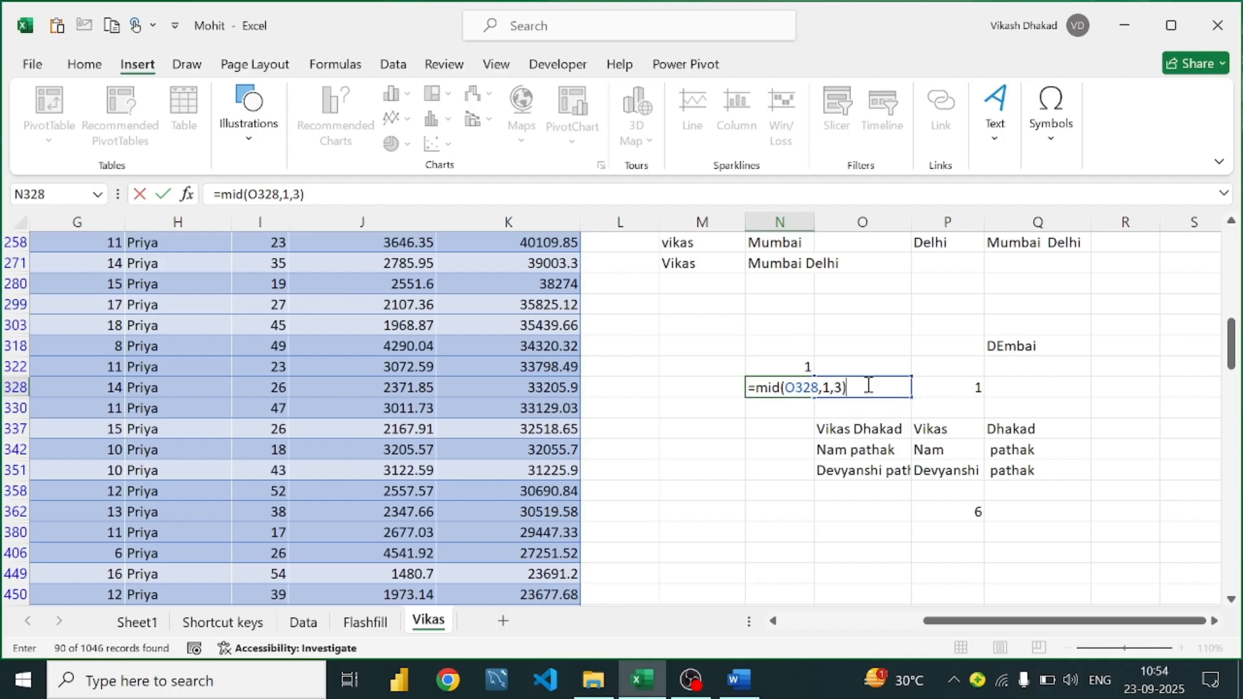
{"action": "key", "text": "Return"}
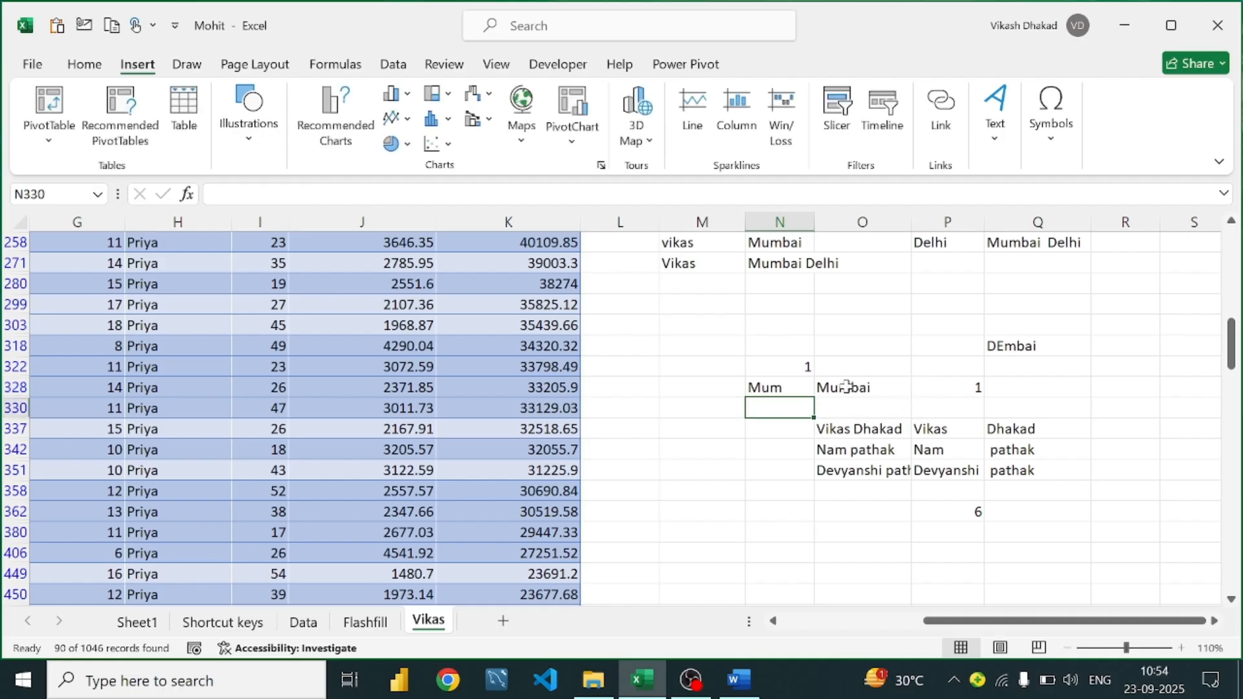
Change the MID start position in N328 from 1 to 2 so it shows umb
{"action": "left_click", "coordinate": [780, 386]}
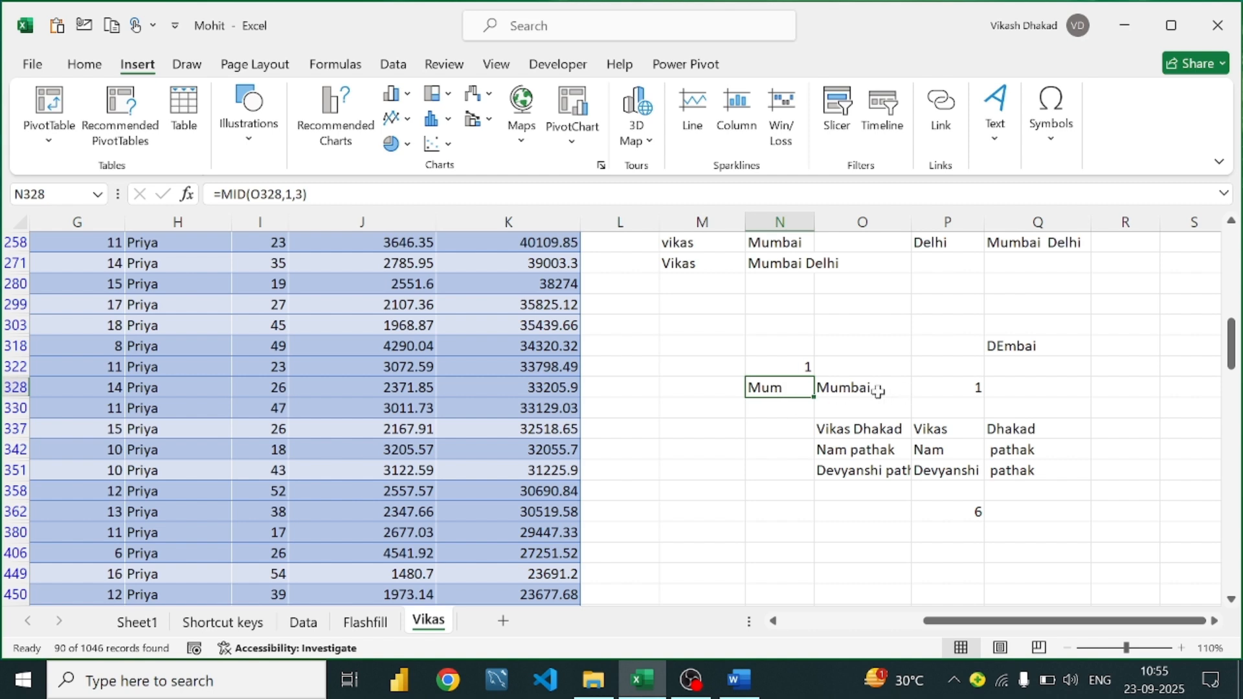
{"action": "double_click", "coordinate": [762, 387]}
{"action": "left_click", "coordinate": [840, 387]}
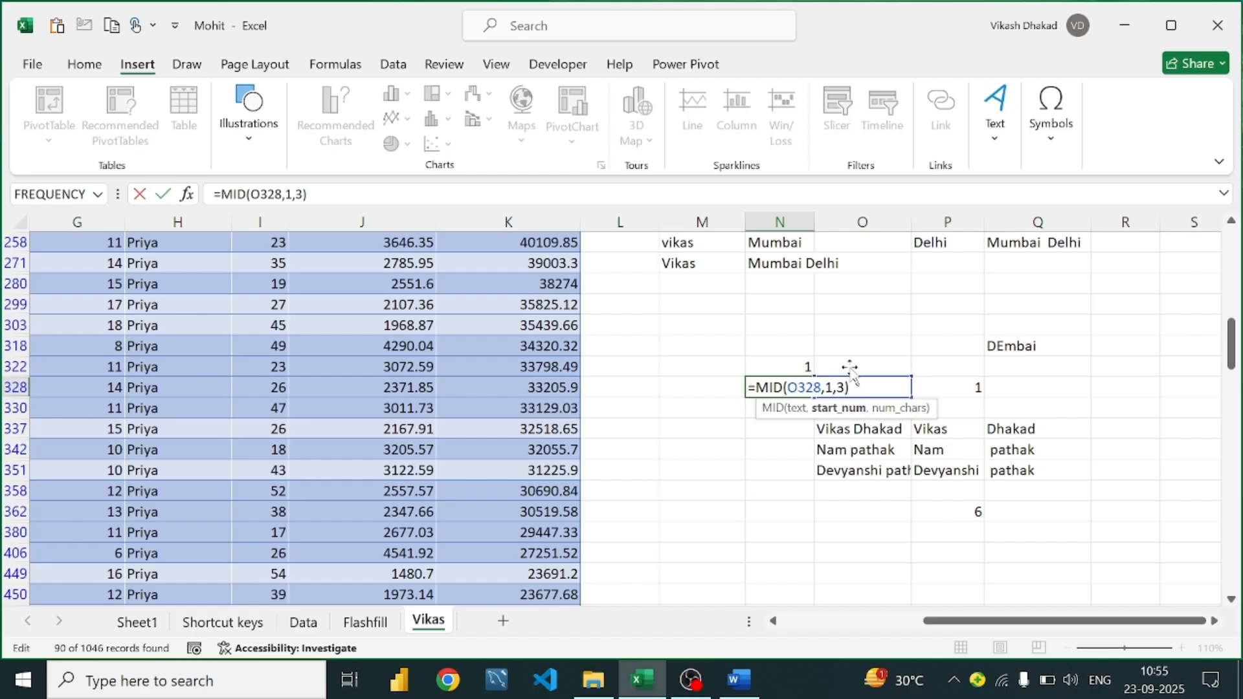
{"action": "key", "text": "BackSpace"}
{"action": "type", "text": "2"}
{"action": "key", "text": "Return"}
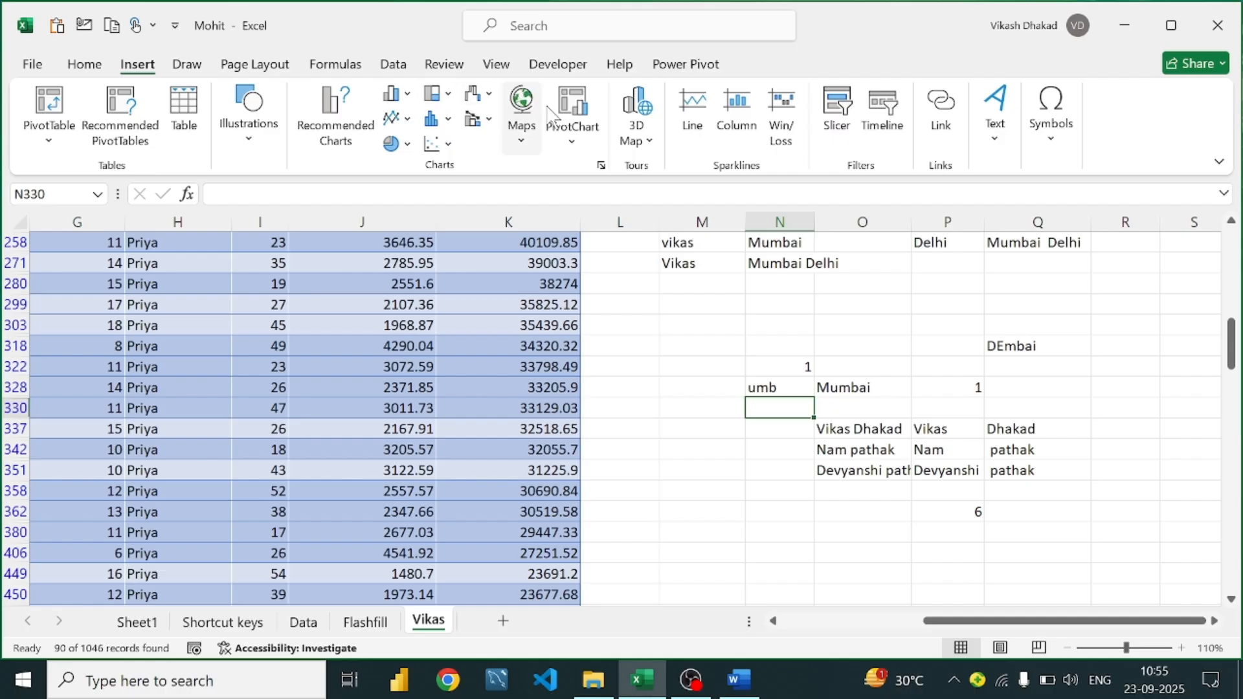
{"action": "left_click", "coordinate": [756, 683]}
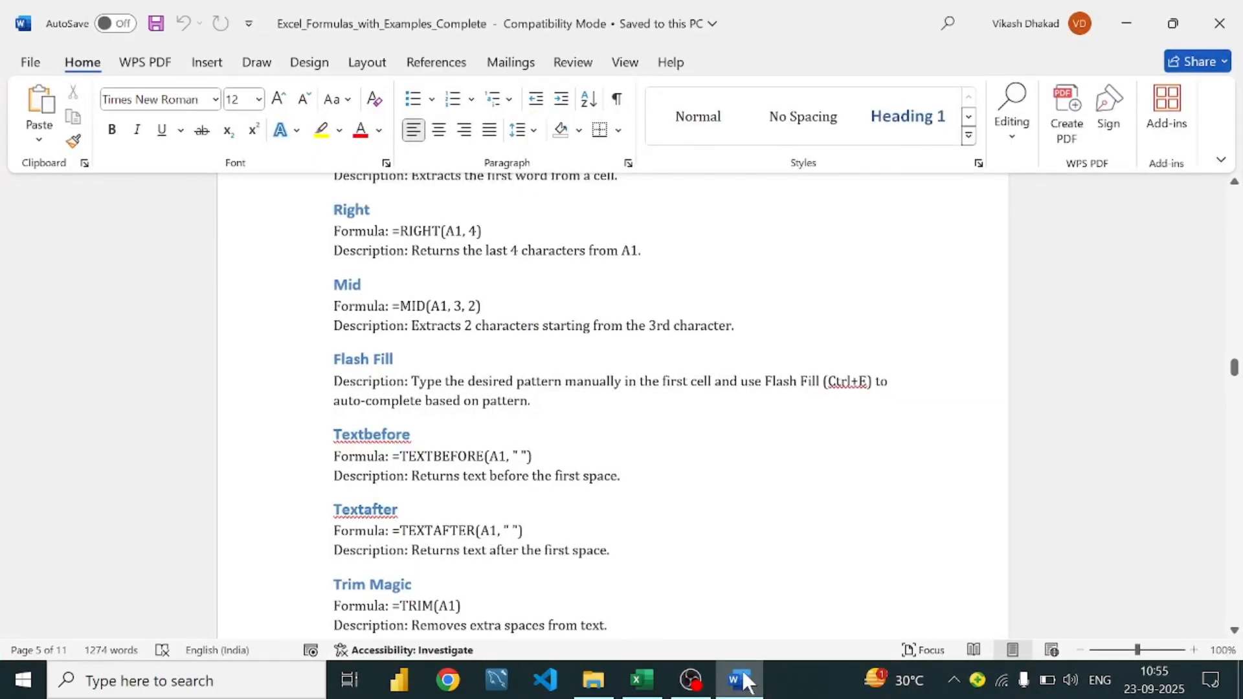
{"action": "left_click", "coordinate": [743, 673]}
{"action": "left_click", "coordinate": [743, 673]}
{"action": "scroll", "coordinate": [558, 400], "scroll_direction": "down", "scroll_amount": 1}
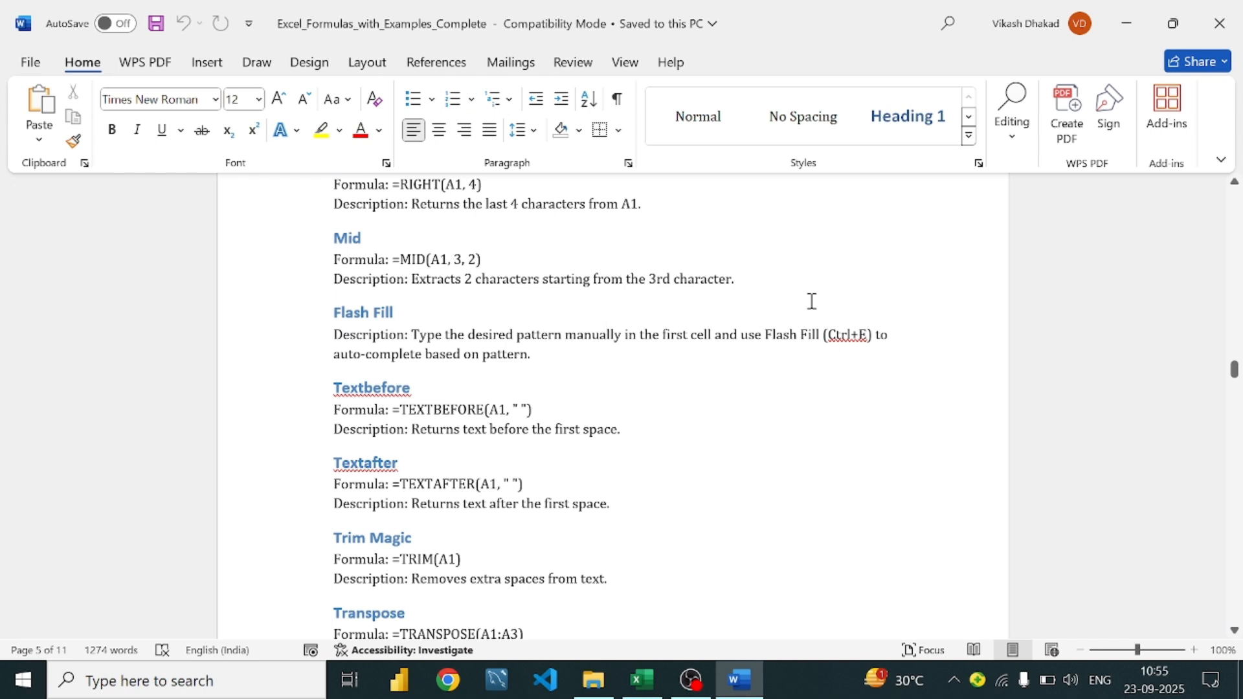
{"action": "scroll", "coordinate": [482, 303], "scroll_direction": "down", "scroll_amount": 2}
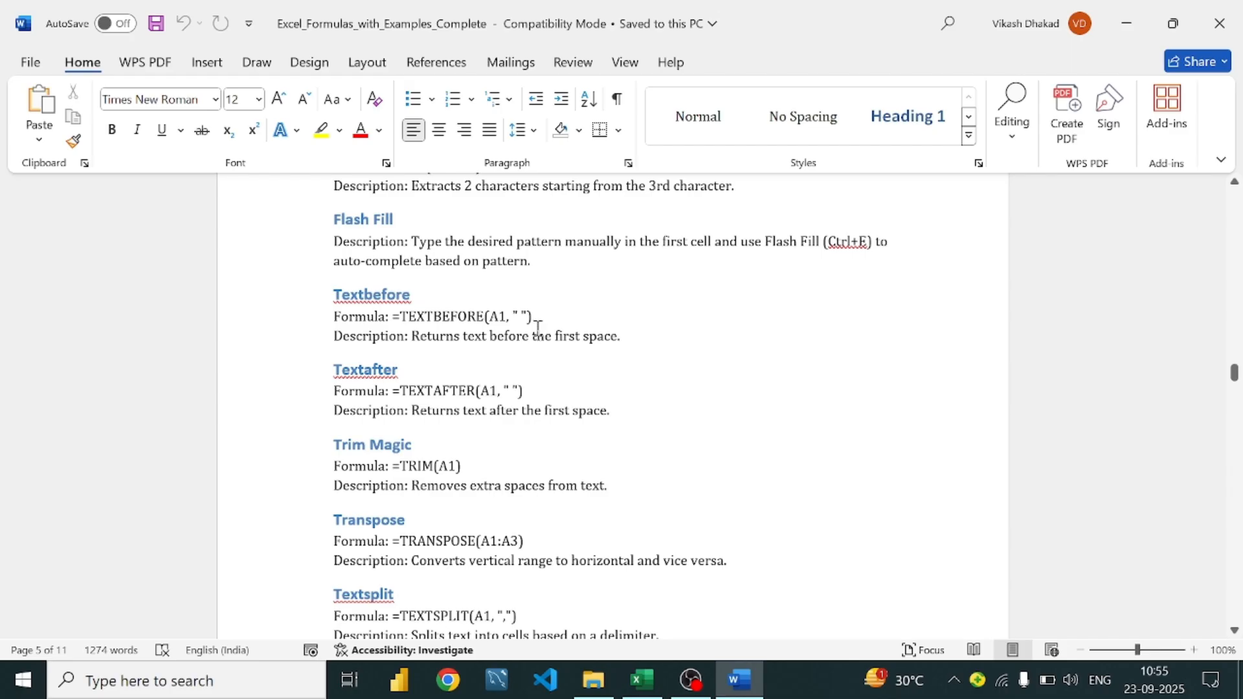
{"action": "left_click", "coordinate": [628, 688]}
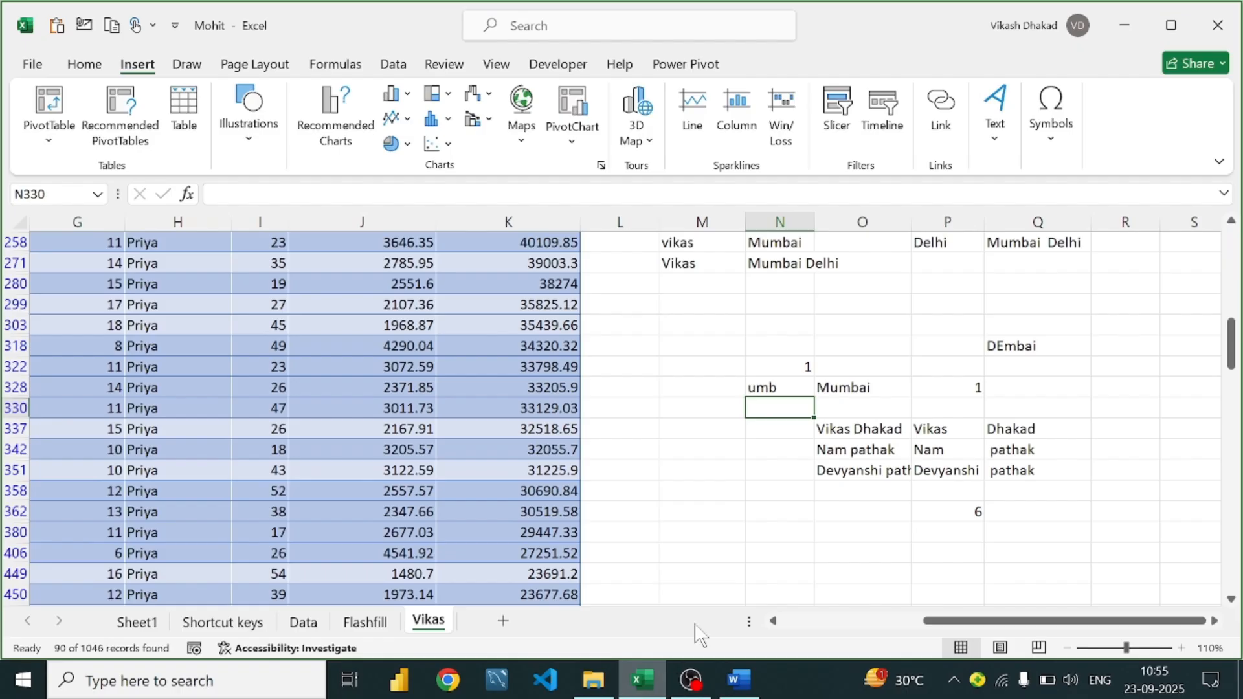
{"action": "left_click", "coordinate": [884, 429]}
{"action": "left_click", "coordinate": [766, 434]}
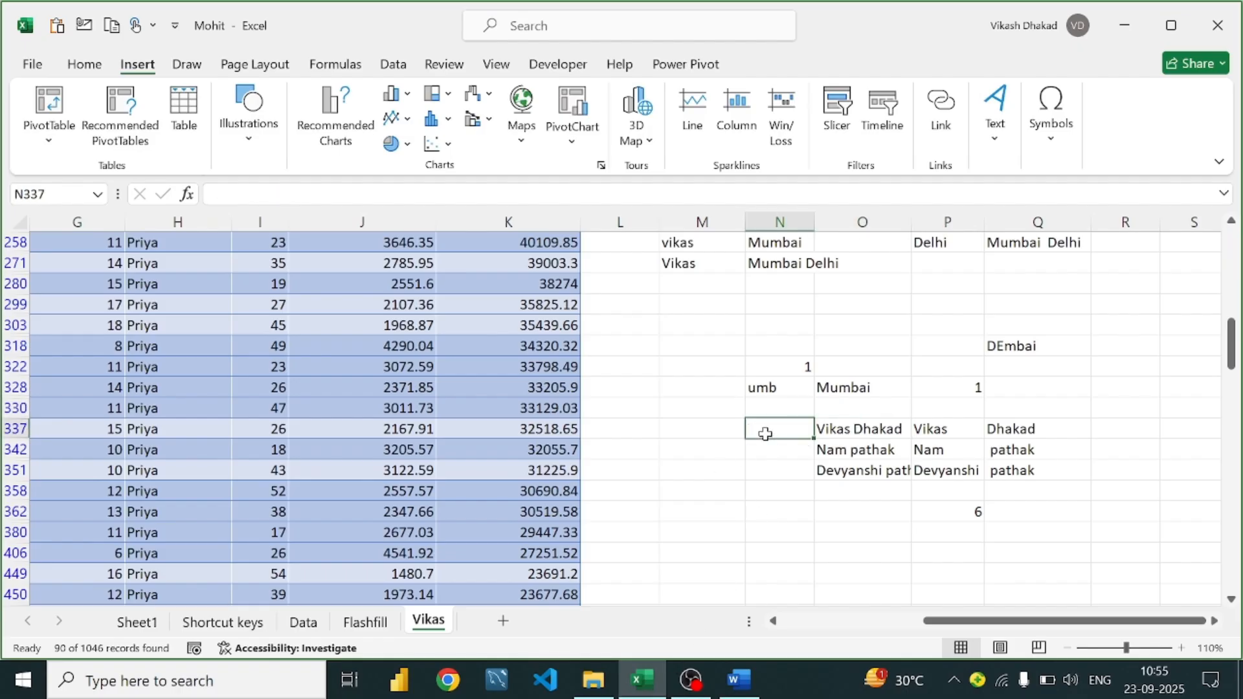
{"action": "type", "text": "=tex"}
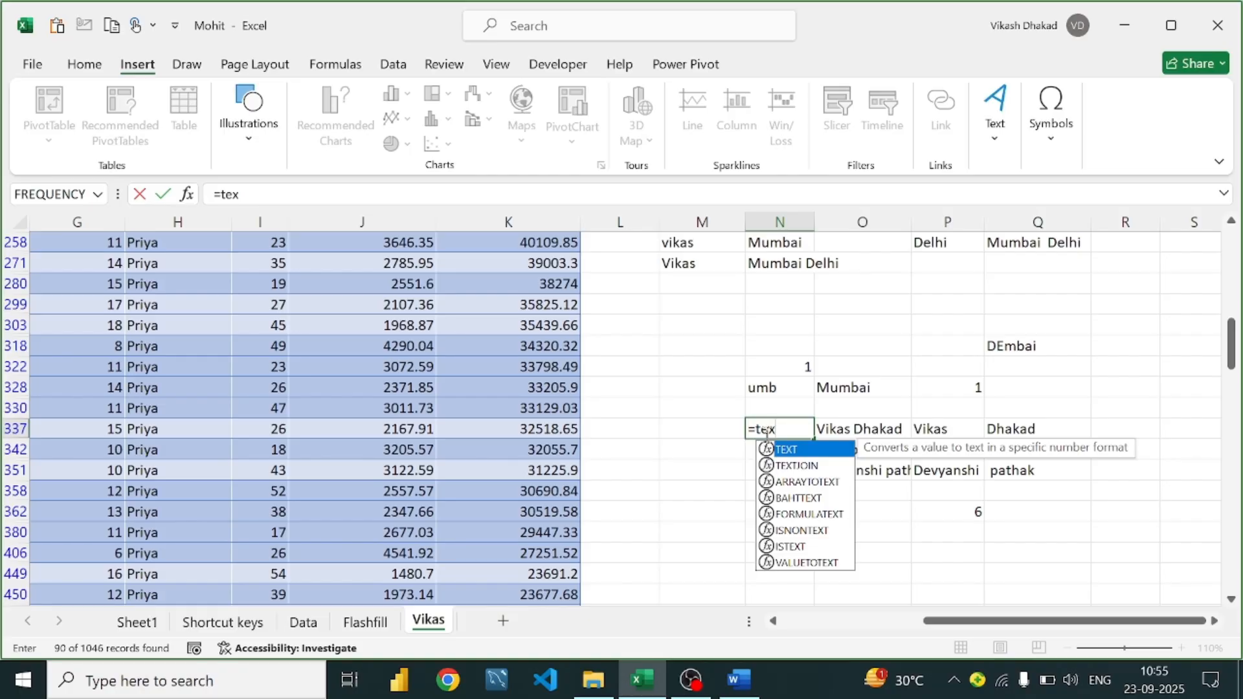
{"action": "type", "text": "tbe"}
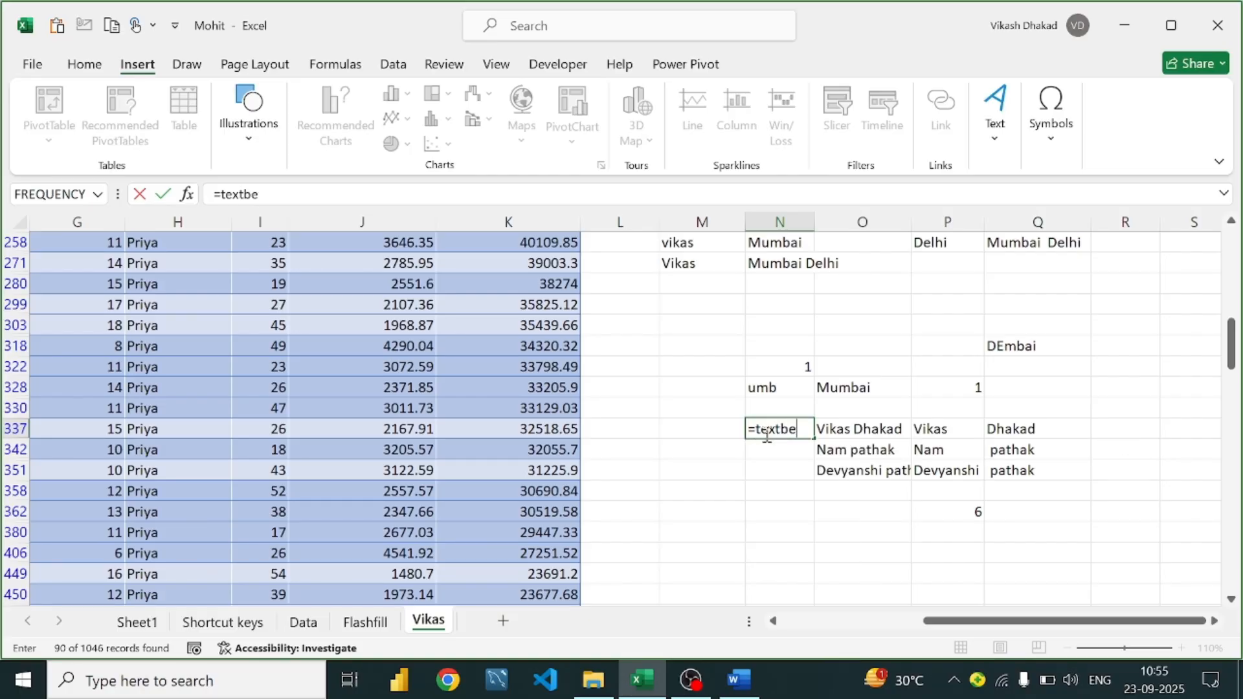
{"action": "type", "text": "go"}
{"action": "key", "text": "BackSpace"}
{"action": "key", "text": "BackSpace"}
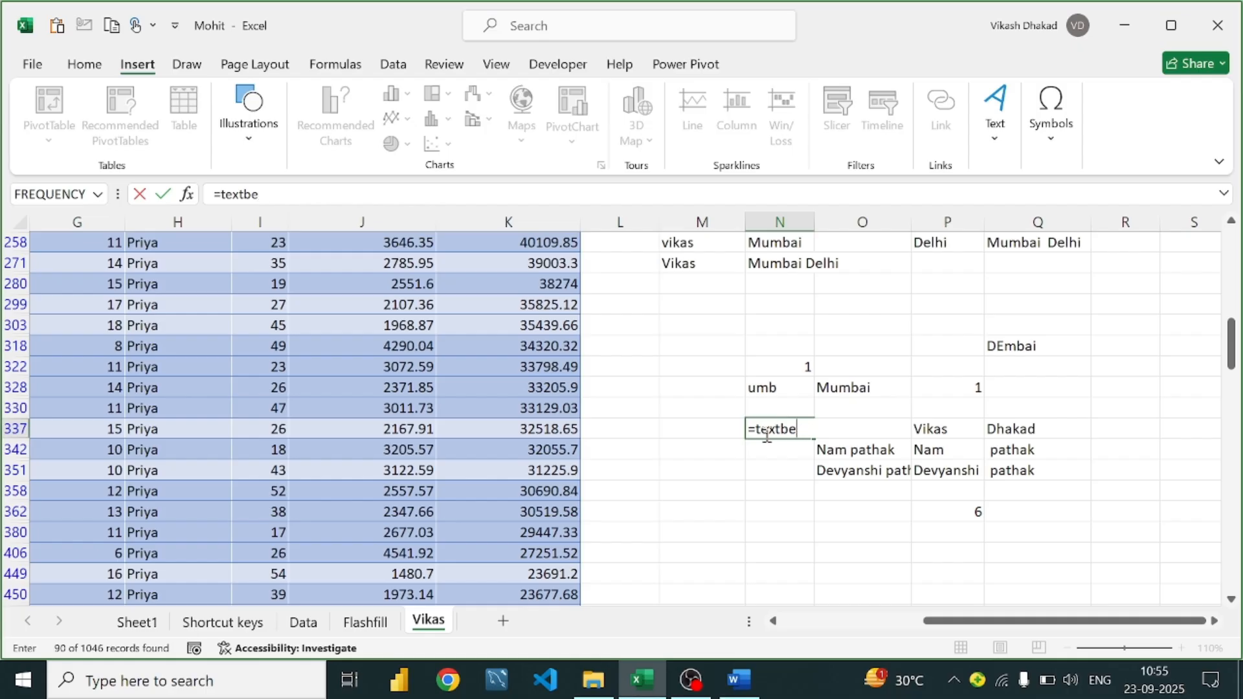
{"action": "type", "text": "fore("}
{"action": "left_click", "coordinate": [945, 431]}
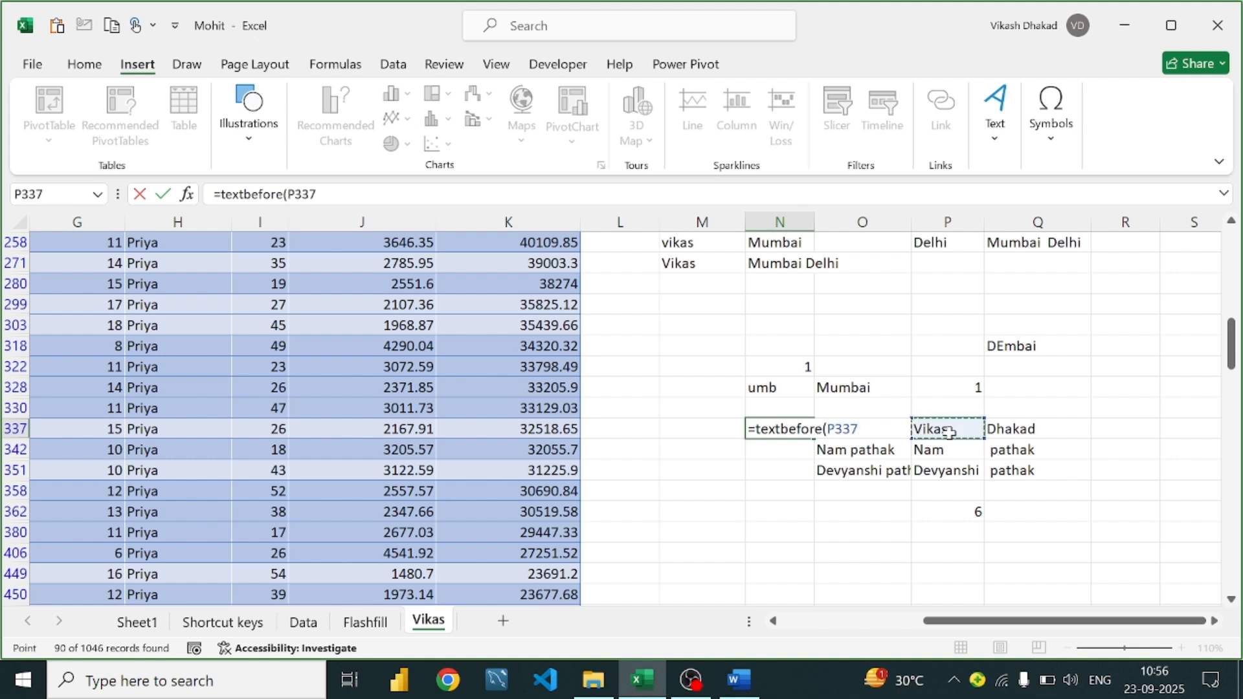
{"action": "left_click", "coordinate": [863, 439]}
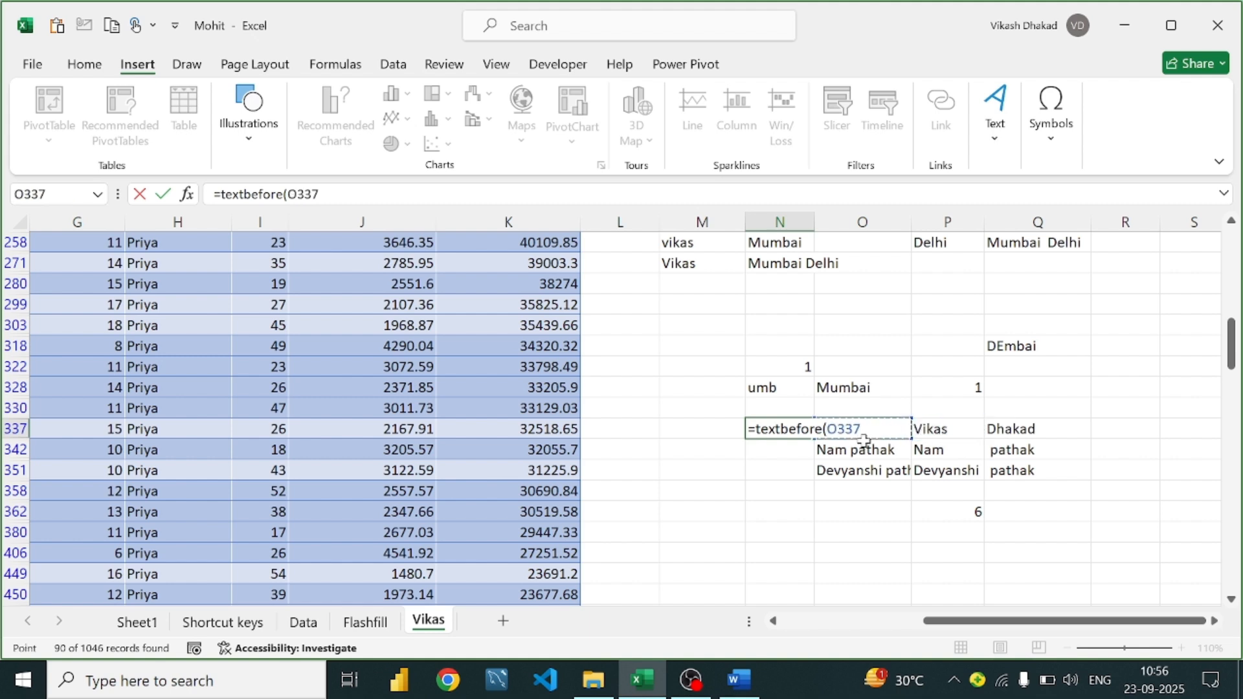
{"action": "type", "text": ","}
{"action": "left_click", "coordinate": [733, 686]}
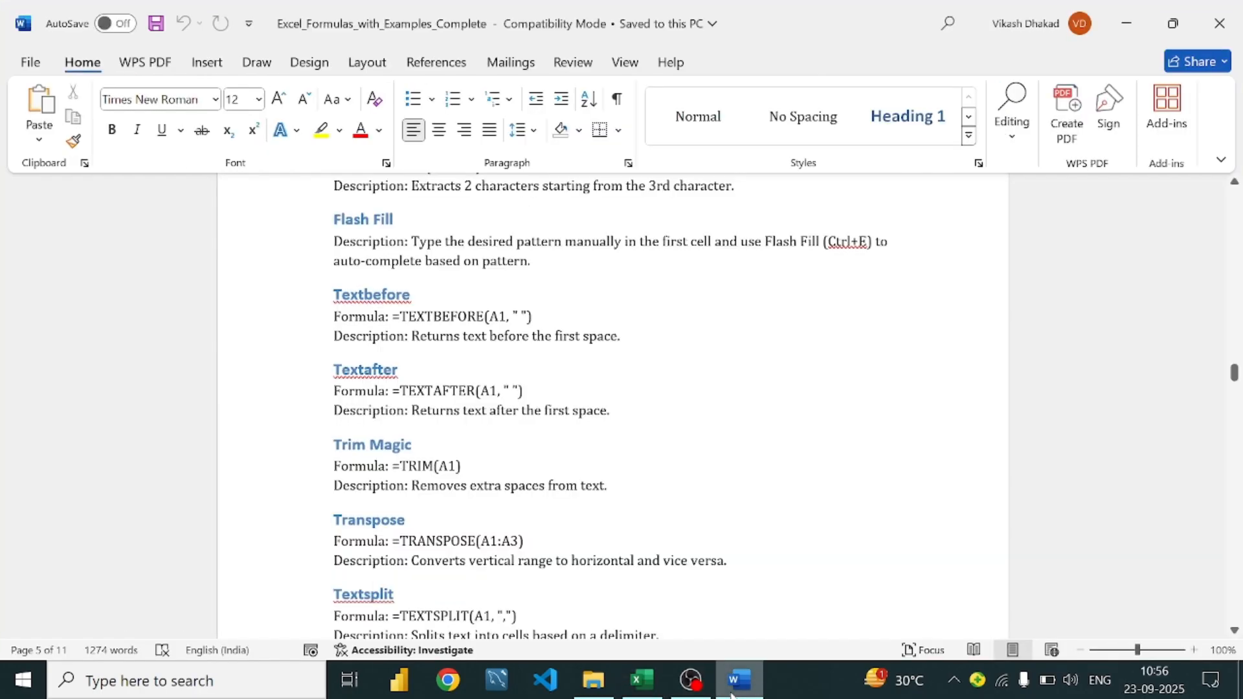
{"action": "left_click", "coordinate": [642, 680]}
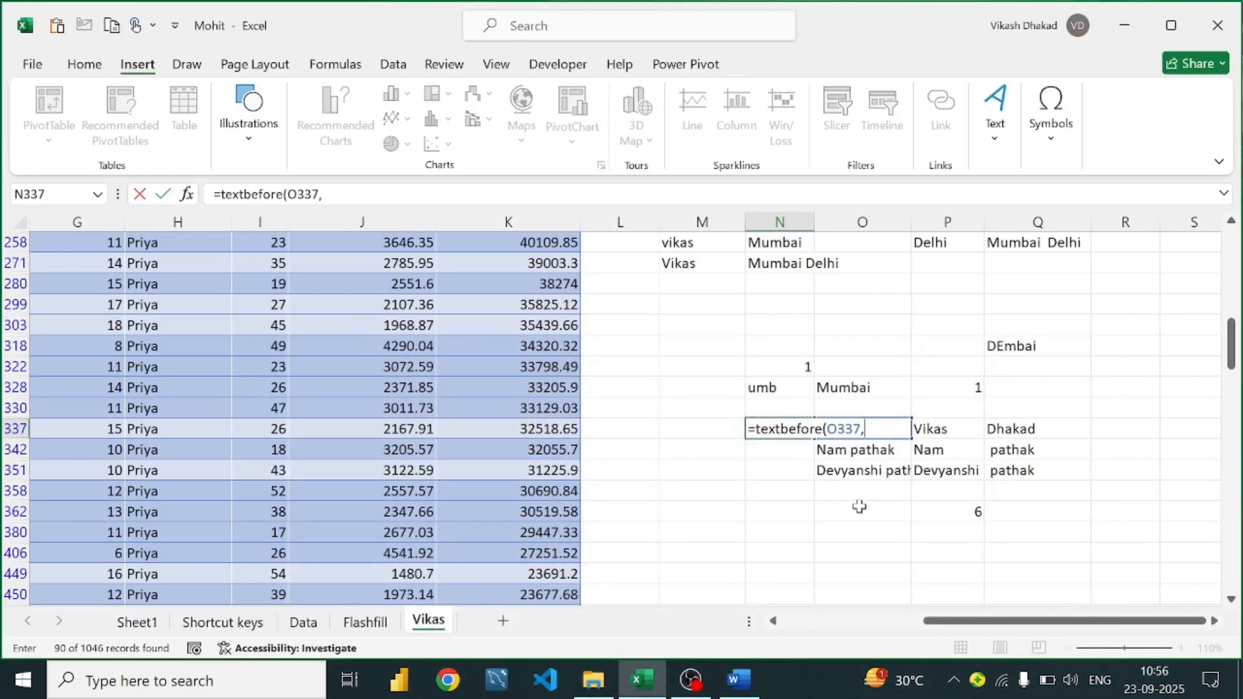
{"action": "type", "text": "\" \")"}
{"action": "key", "text": "Return"}
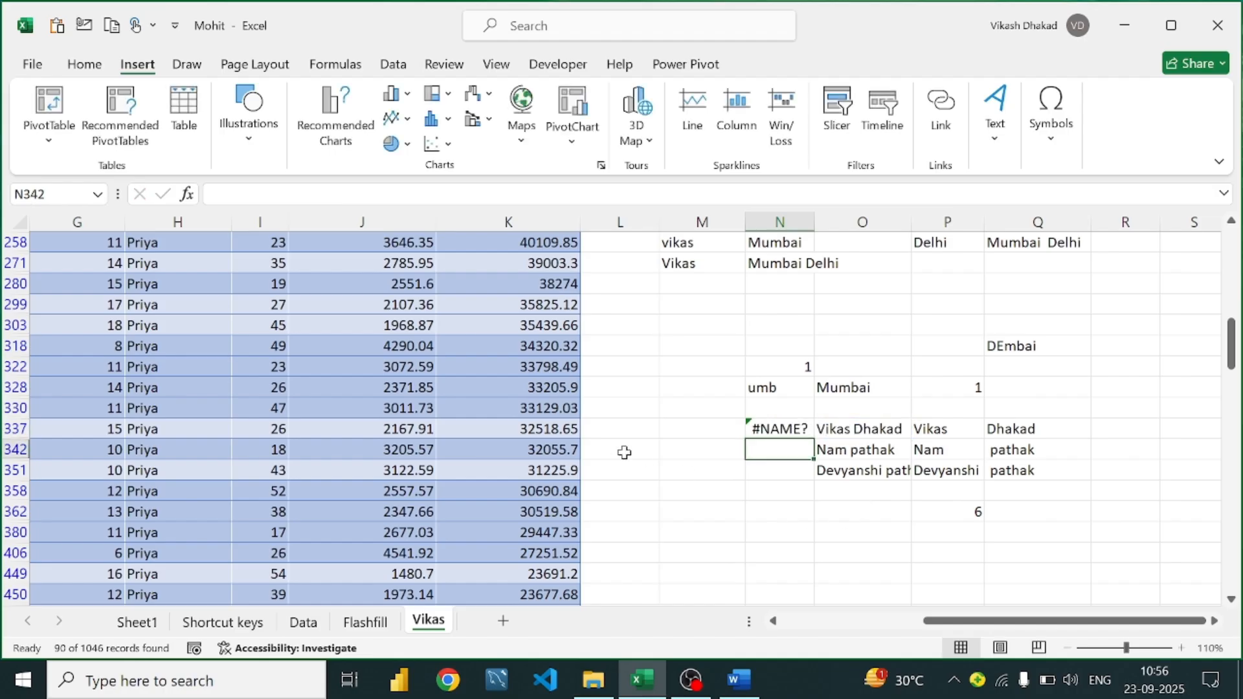
{"action": "left_click", "coordinate": [774, 435]}
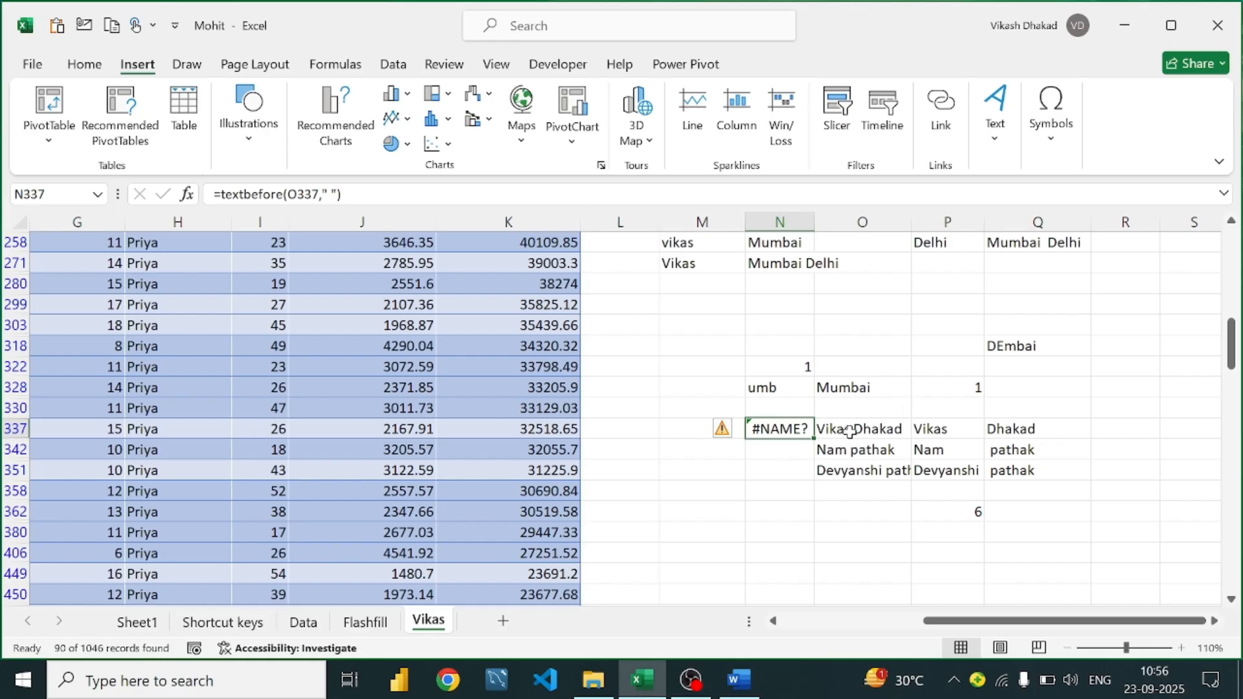
{"action": "key", "text": "BackSpace"}
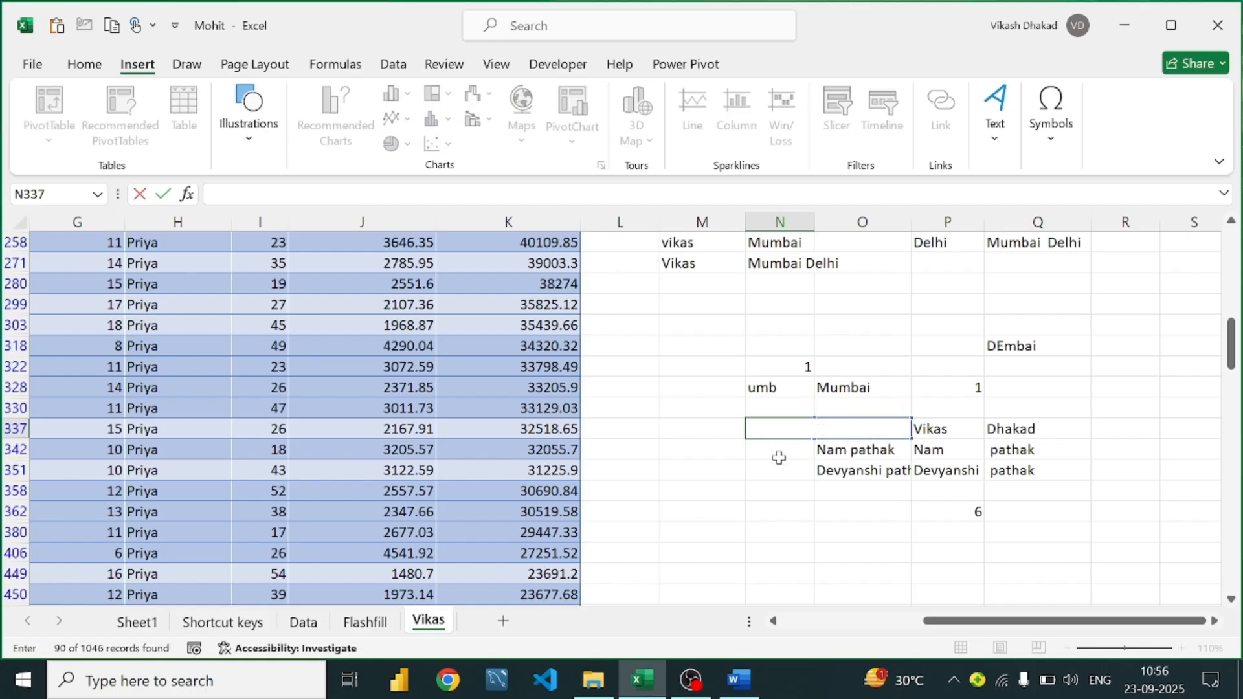
{"action": "left_click", "coordinate": [779, 458]}
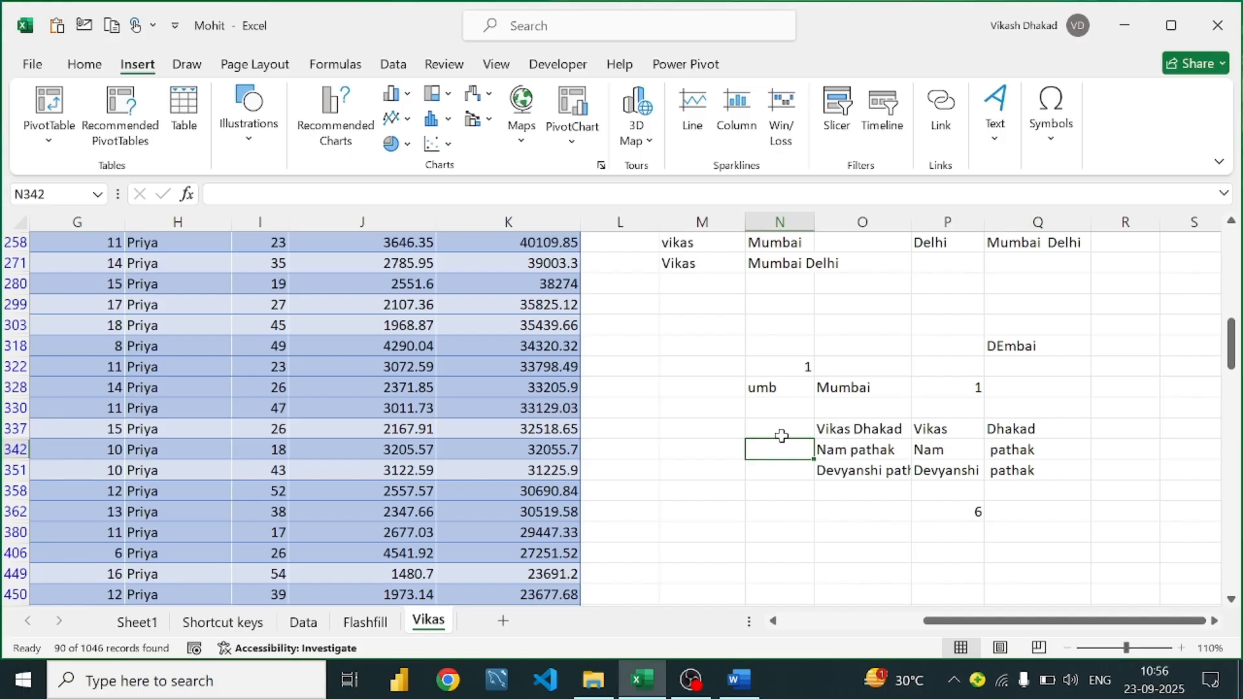
{"action": "left_click", "coordinate": [741, 679]}
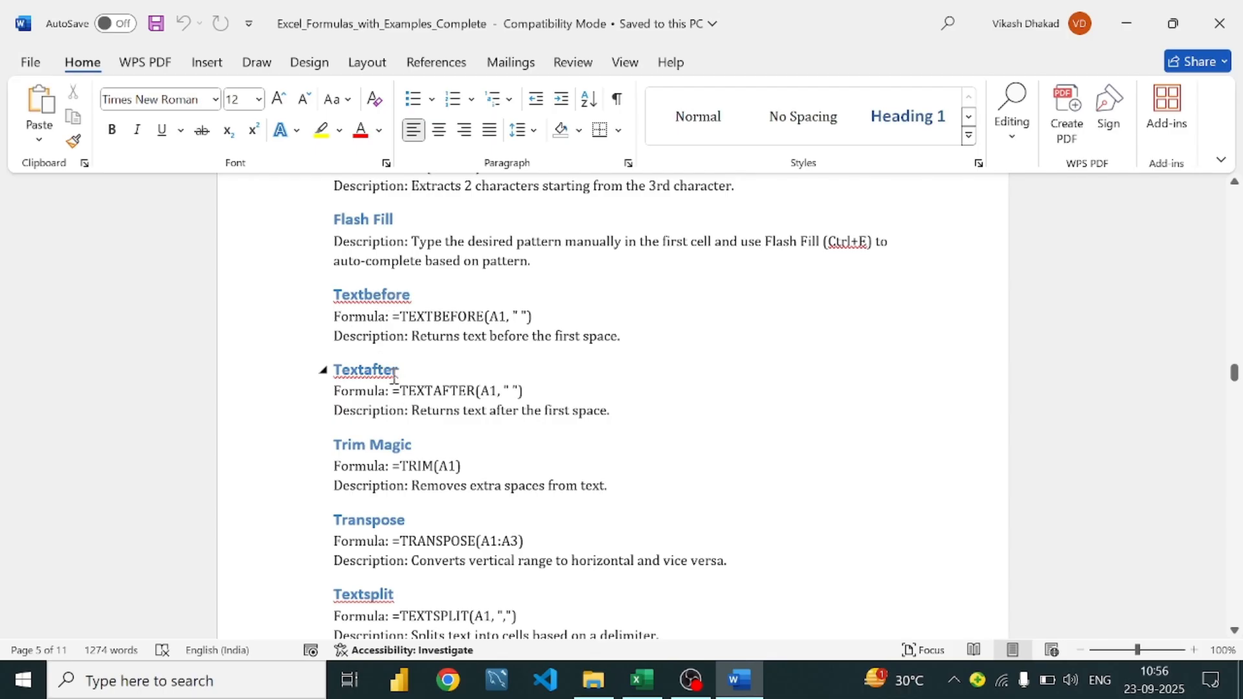
Scroll the Word notes down to the Textsplit entry, then return to the Mohit workbook in Excel
{"action": "scroll", "coordinate": [394, 358], "scroll_direction": "down", "scroll_amount": 2}
{"action": "scroll", "coordinate": [394, 358], "scroll_direction": "down", "scroll_amount": 2}
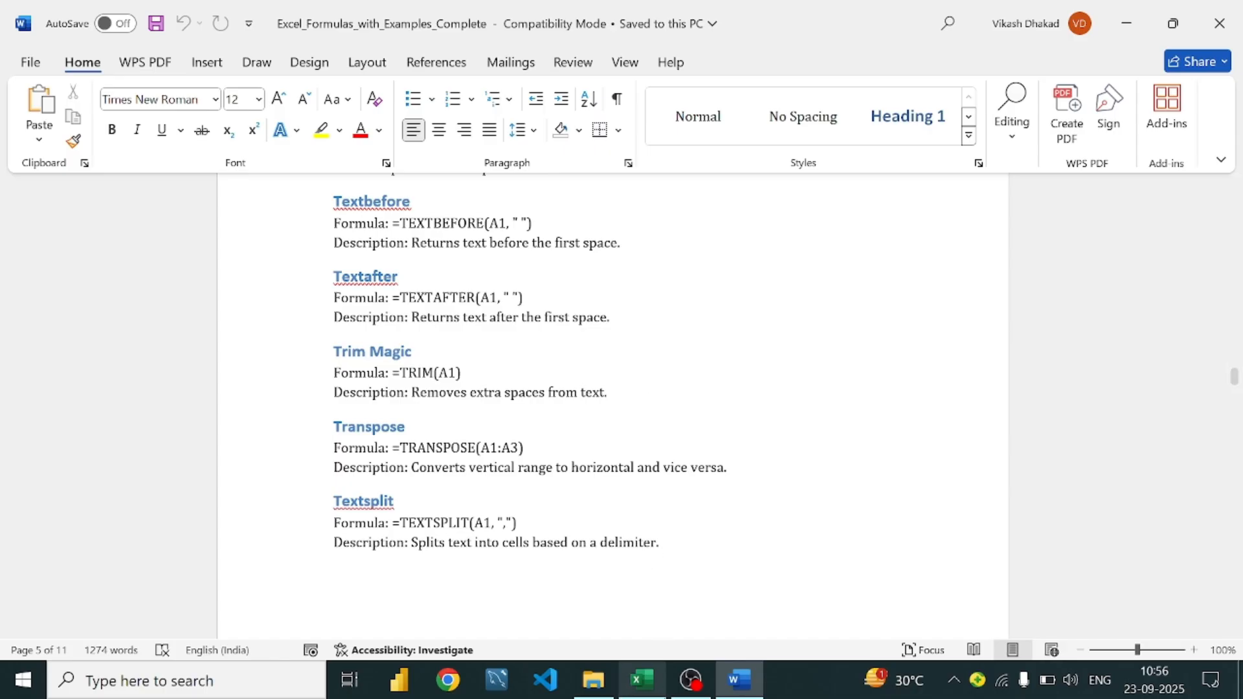
{"action": "mouse_move", "coordinate": [641, 694]}
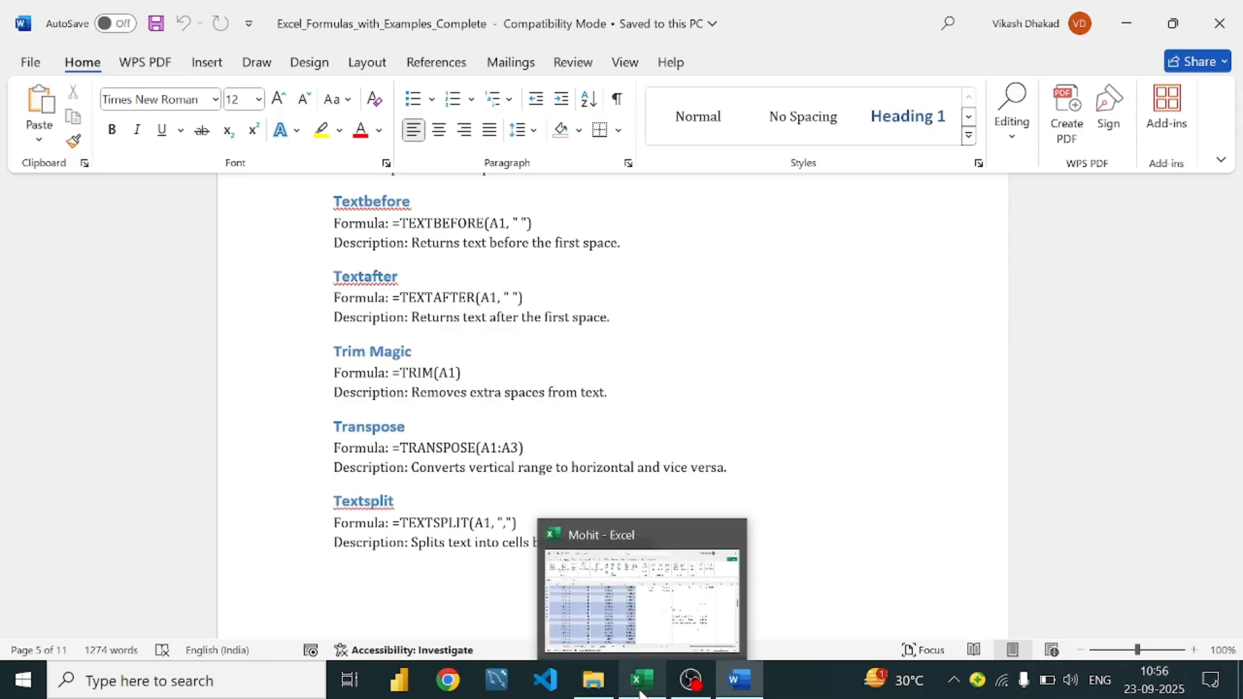
{"action": "left_click", "coordinate": [640, 694]}
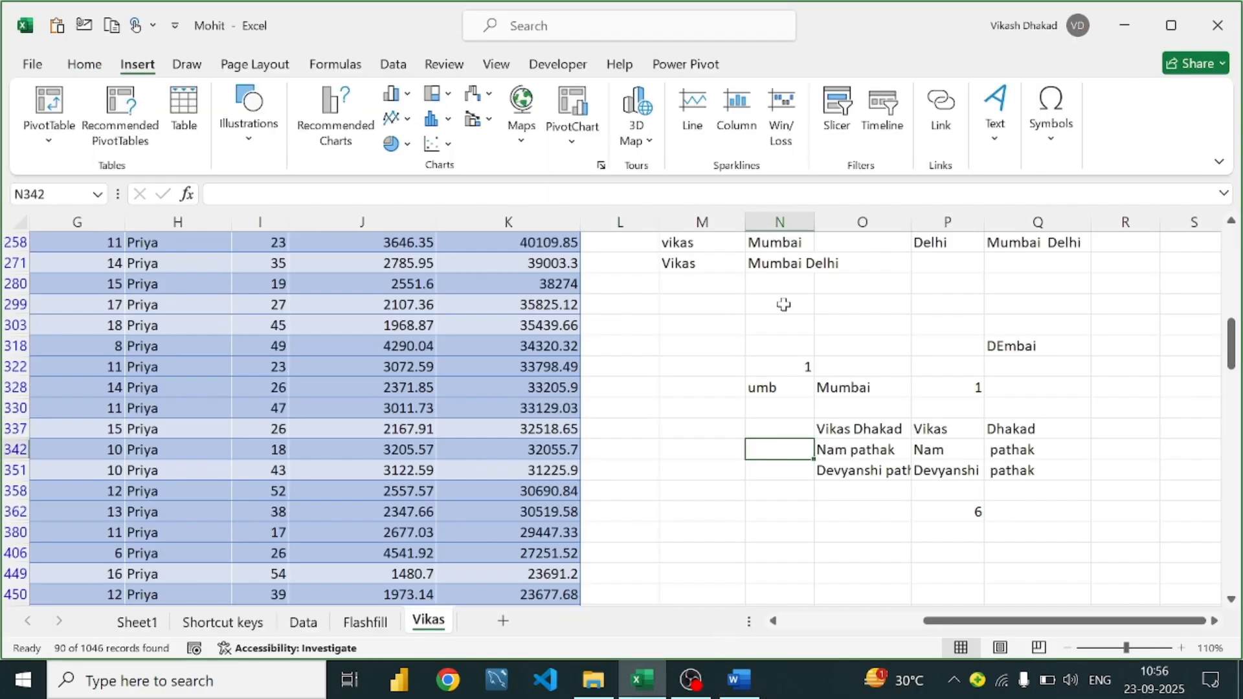
Enter the name Vikas in cell N362
{"action": "scroll", "coordinate": [749, 364], "scroll_direction": "down", "scroll_amount": 2}
{"action": "scroll", "coordinate": [788, 424], "scroll_direction": "down", "scroll_amount": 1}
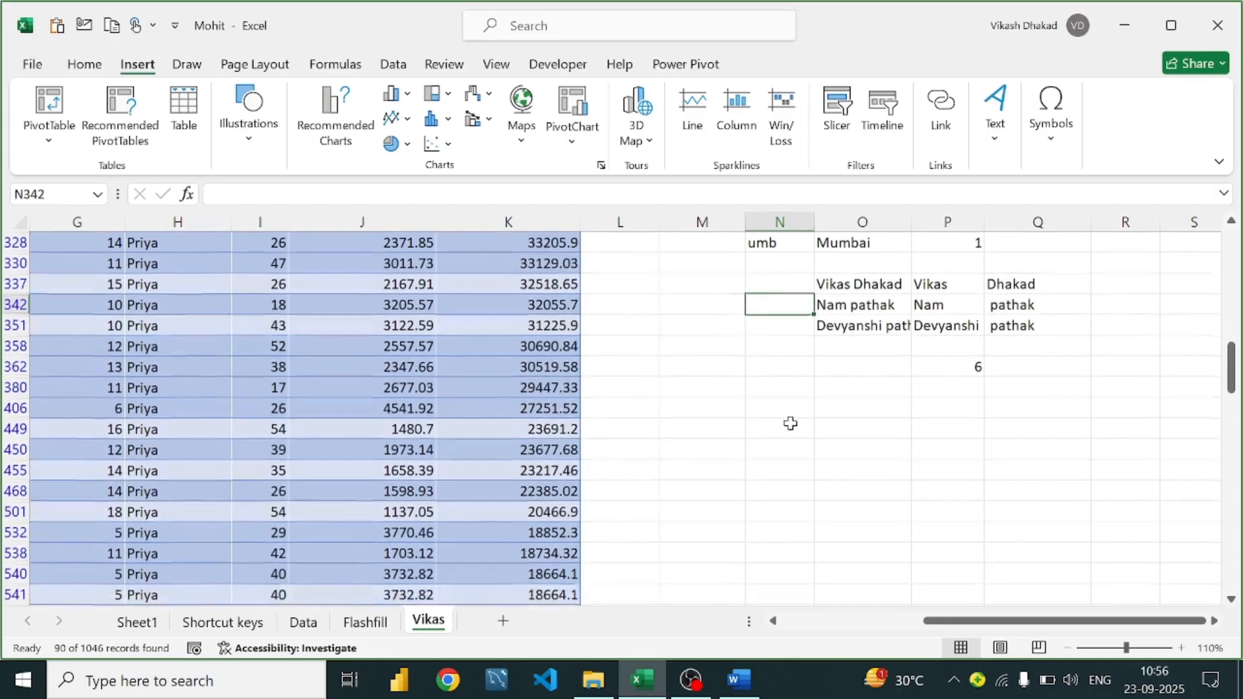
{"action": "left_click", "coordinate": [803, 364]}
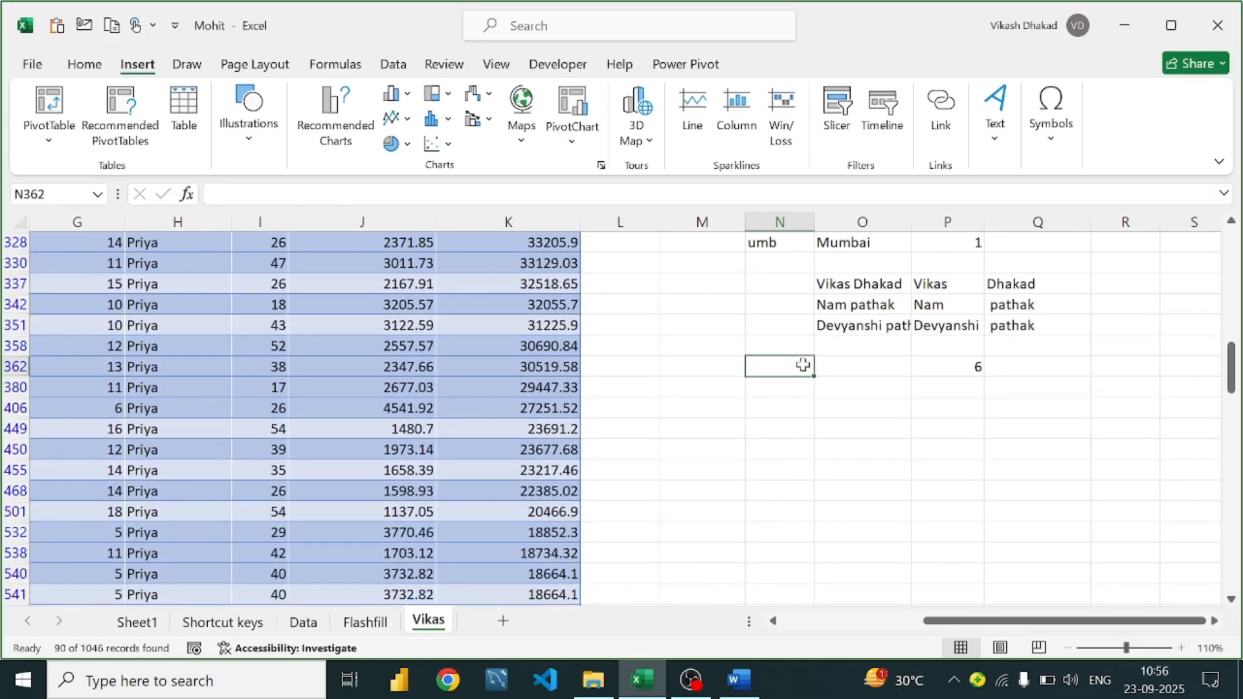
{"action": "type", "text": "=tr"}
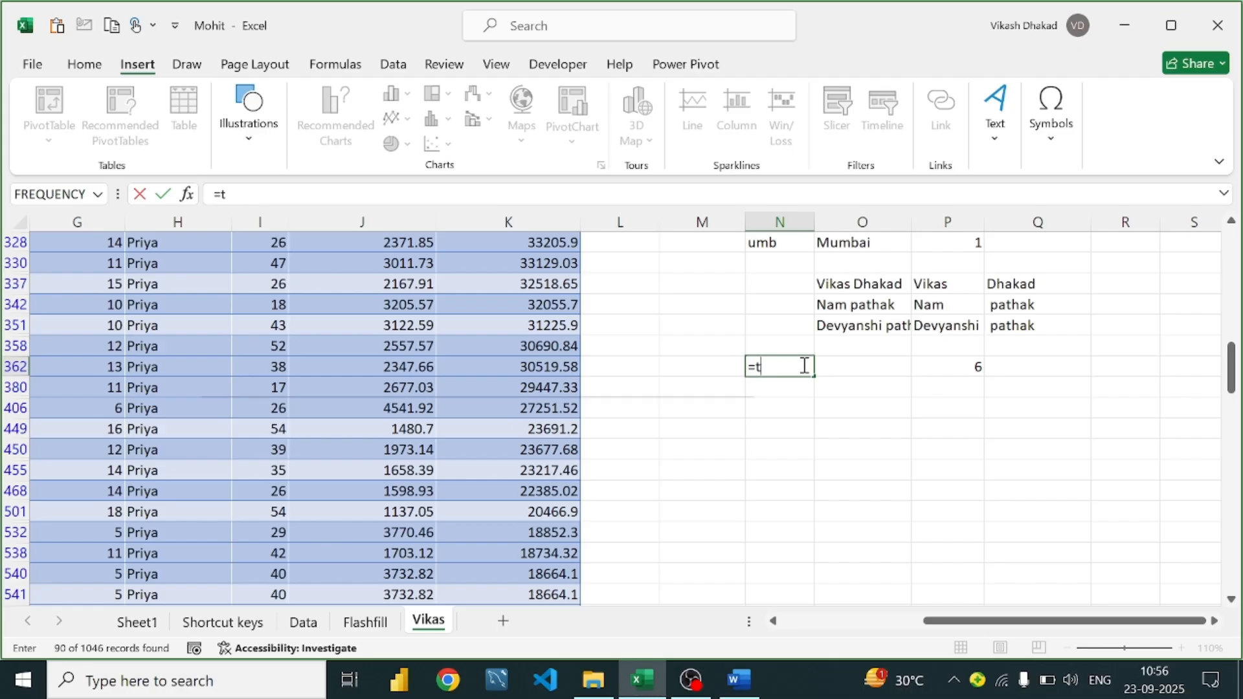
{"action": "key", "text": "BackSpace"}
{"action": "key", "text": "BackSpace"}
{"action": "key", "text": "BackSpace"}
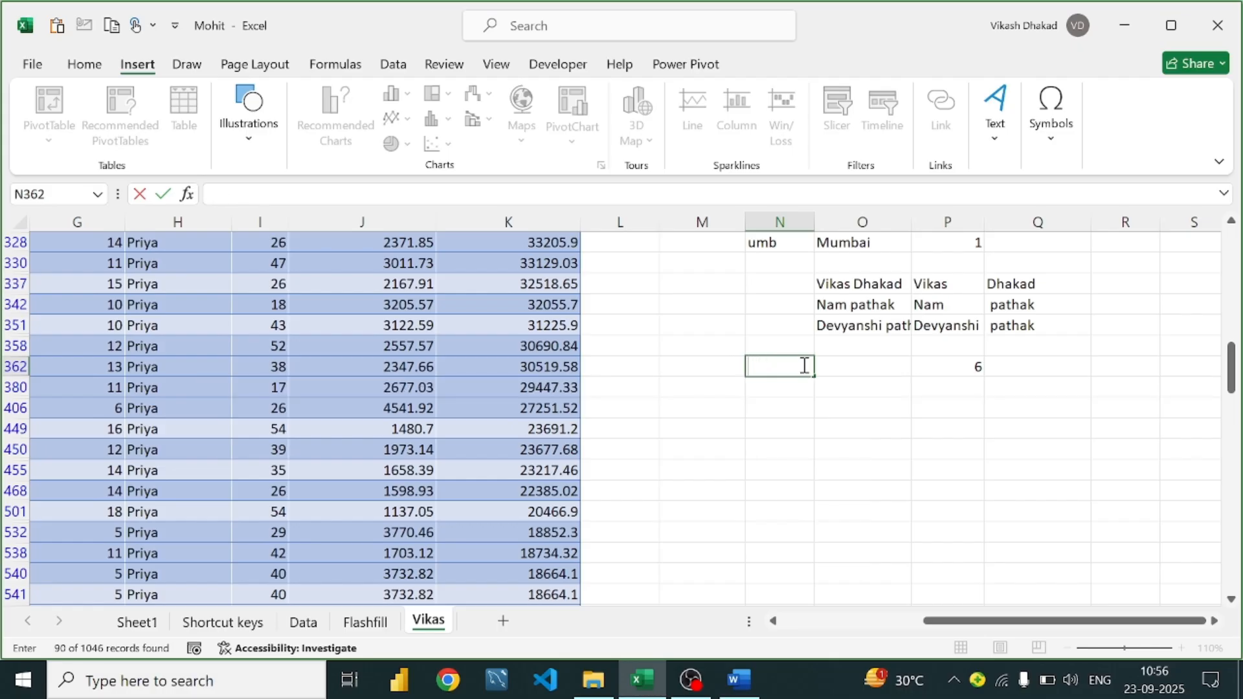
{"action": "type", "text": "Vikas"}
Enter =LEN(N362) in O362 to show the character count 12
{"action": "left_click", "coordinate": [881, 362]}
{"action": "type", "text": "=;"}
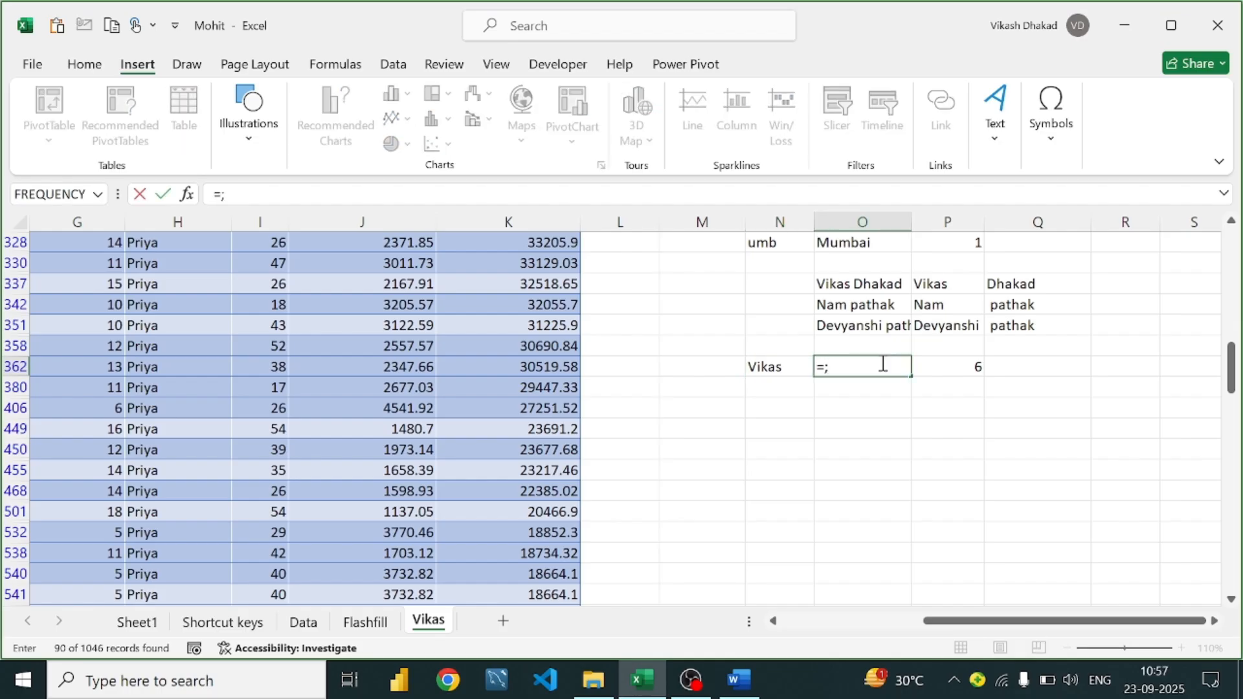
{"action": "key", "text": "BackSpace"}
{"action": "type", "text": "len"}
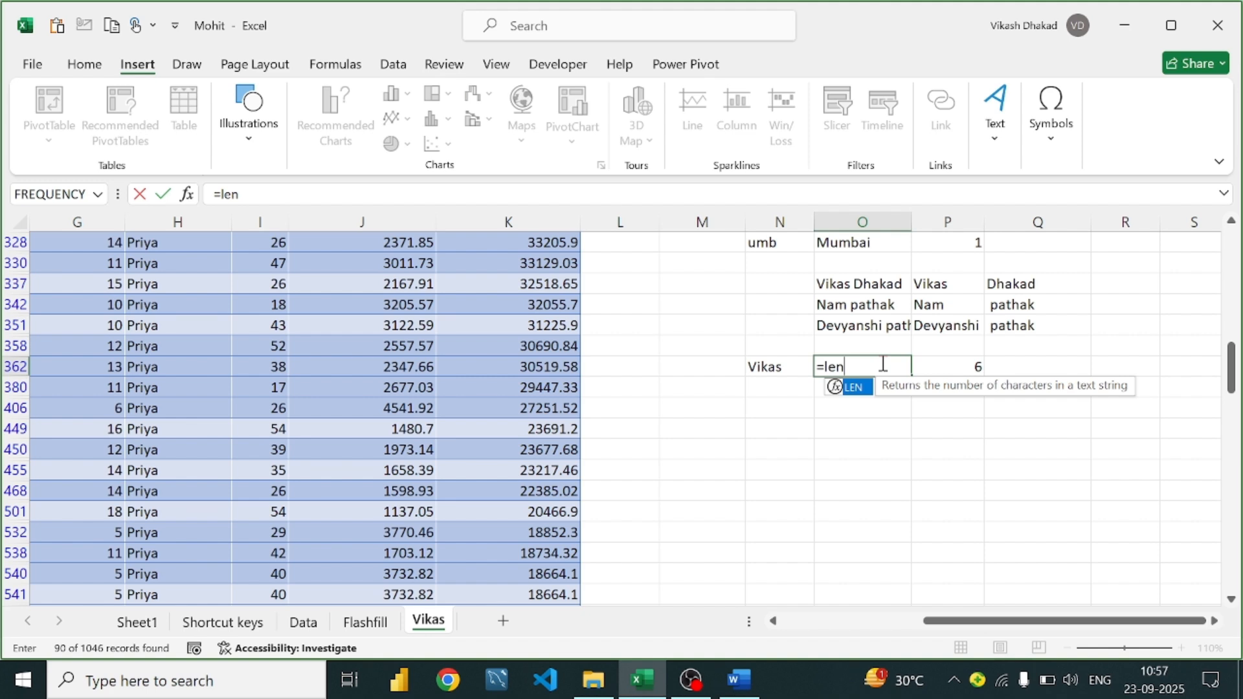
{"action": "type", "text": "("}
{"action": "left_click", "coordinate": [775, 368]}
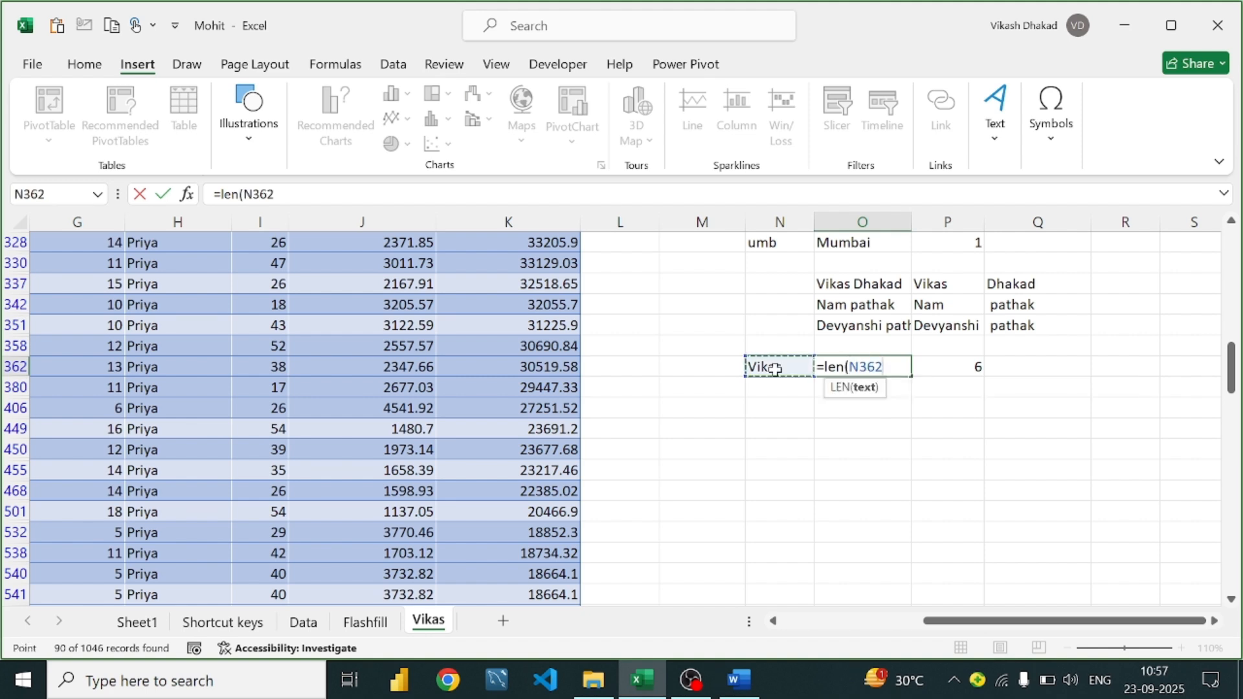
{"action": "type", "text": ")"}
{"action": "key", "text": "Return"}
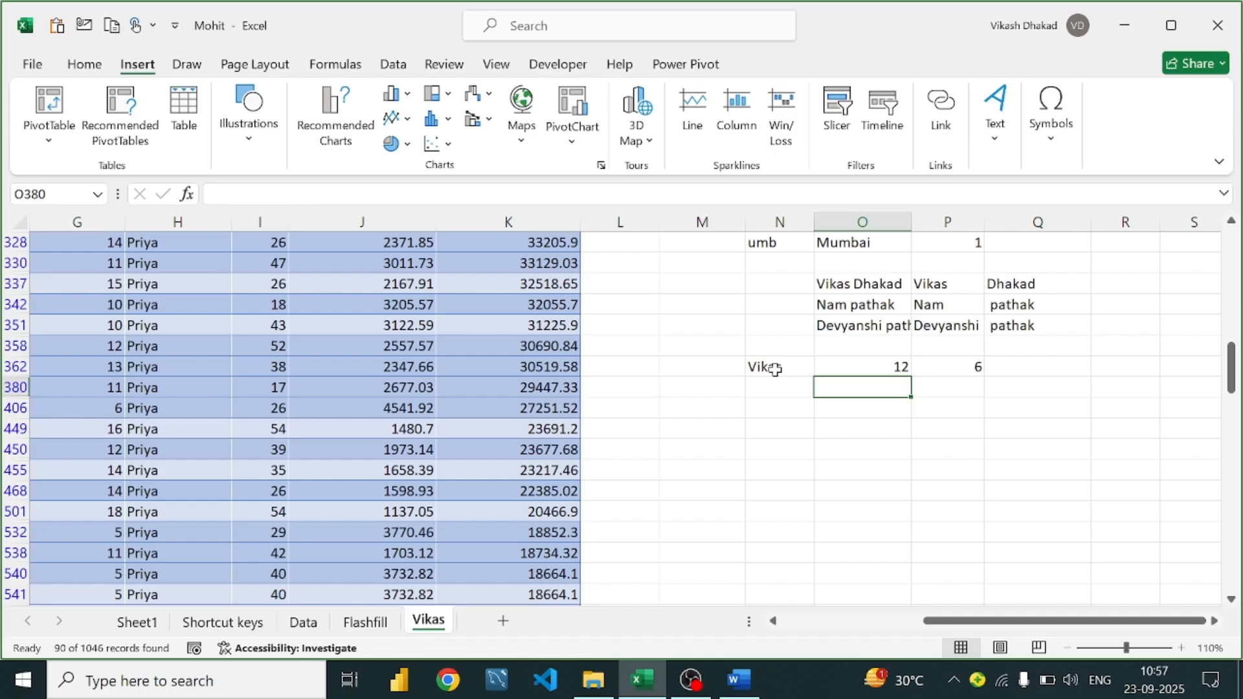
Clear the old =FIND(" ",O337) formula from P362
{"action": "left_click", "coordinate": [775, 368]}
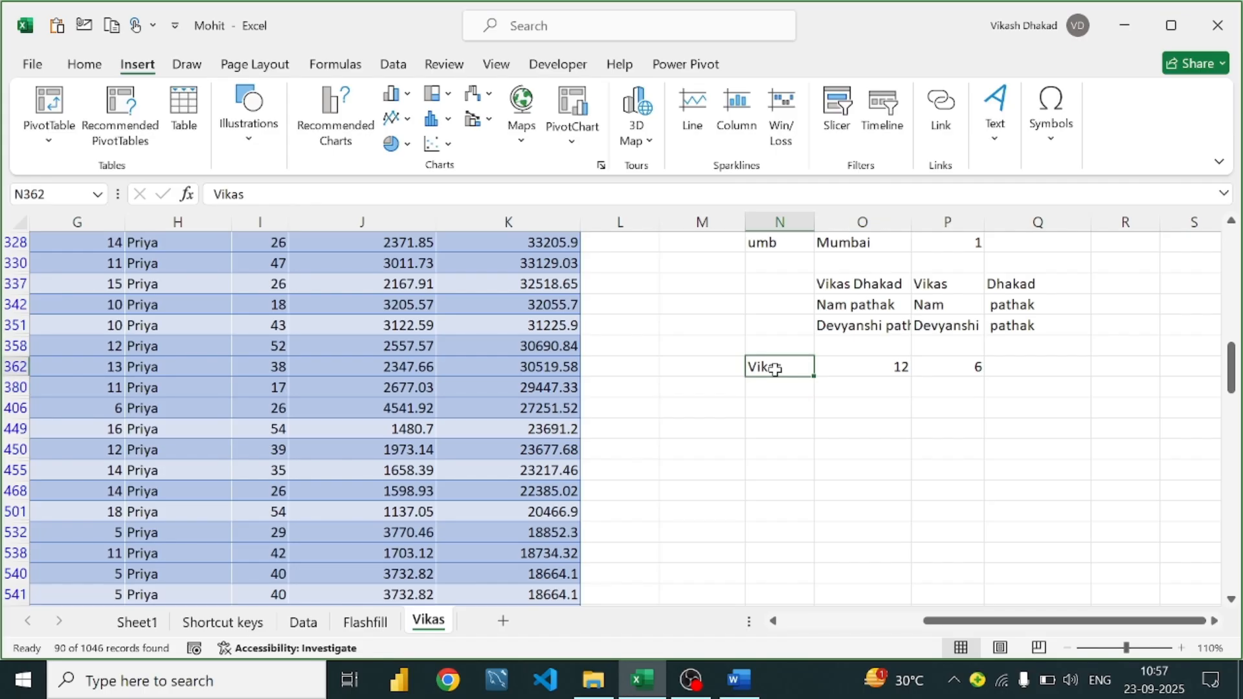
{"action": "left_click", "coordinate": [883, 361]}
{"action": "left_click", "coordinate": [979, 373]}
{"action": "key", "text": "BackSpace"}
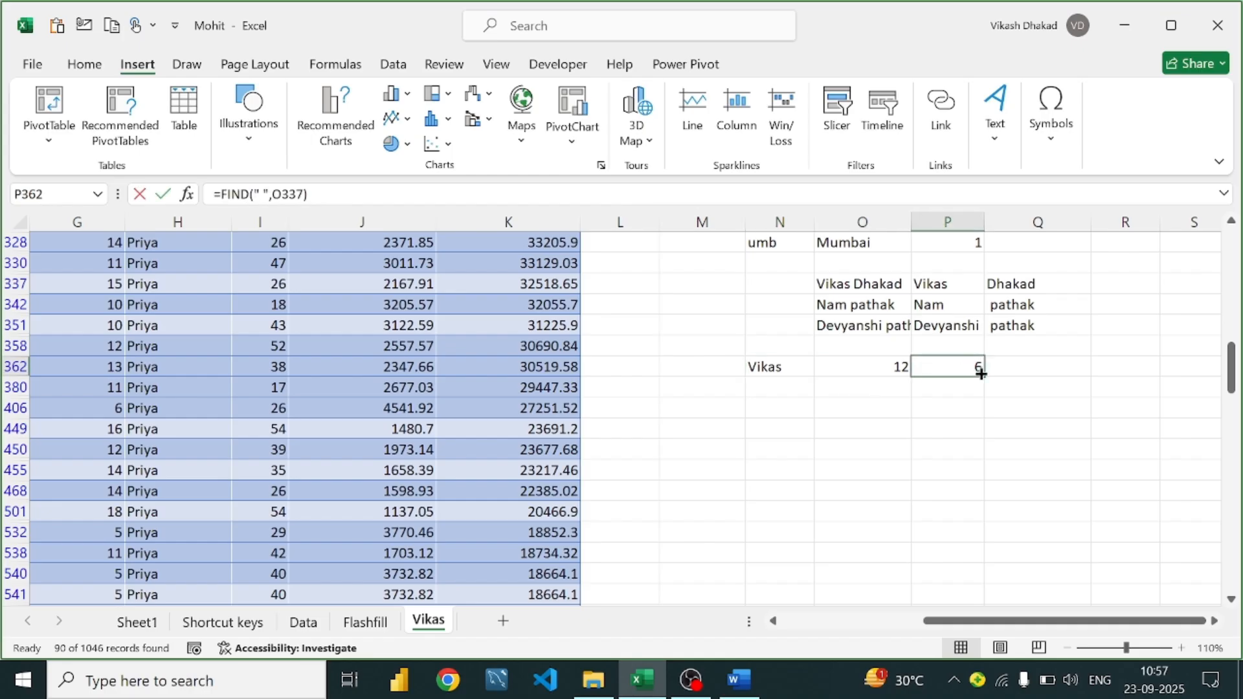
{"action": "left_click", "coordinate": [871, 392]}
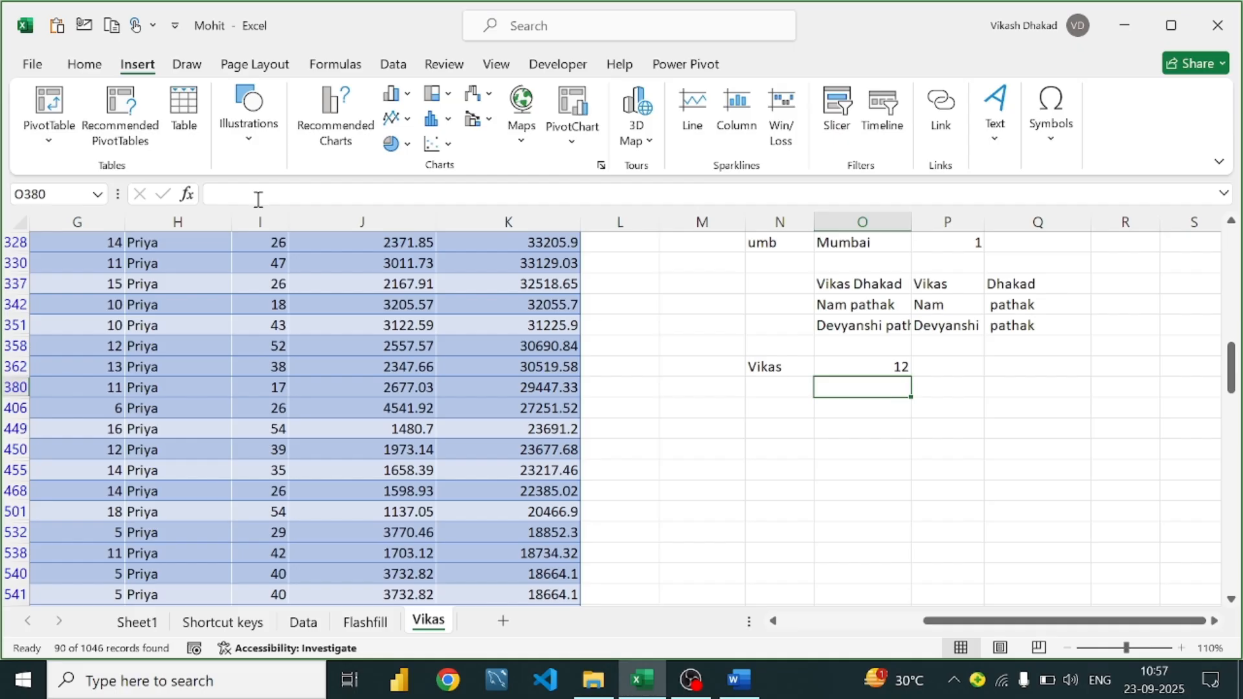
{"action": "scroll", "coordinate": [145, 308], "scroll_direction": "up", "scroll_amount": 3}
{"action": "scroll", "coordinate": [145, 308], "scroll_direction": "up", "scroll_amount": 5}
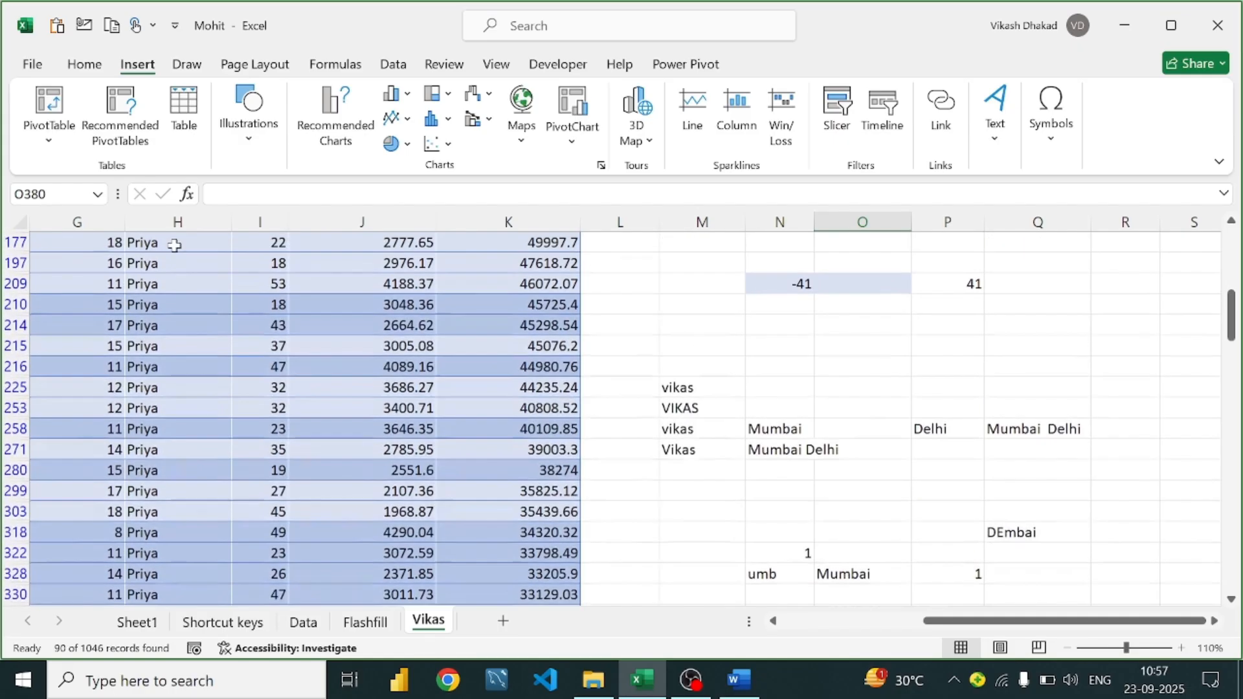
{"action": "scroll", "coordinate": [877, 499], "scroll_direction": "down", "scroll_amount": 1}
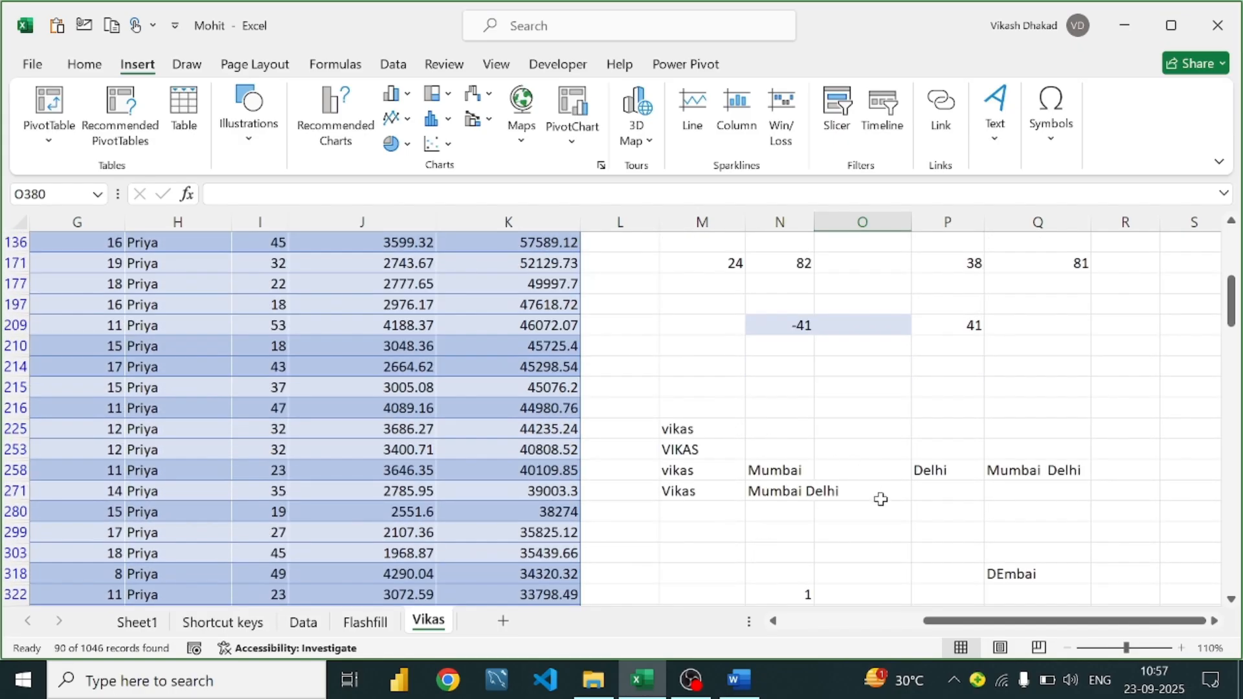
{"action": "scroll", "coordinate": [710, 516], "scroll_direction": "up", "scroll_amount": 1}
{"action": "scroll", "coordinate": [864, 498], "scroll_direction": "up", "scroll_amount": 3}
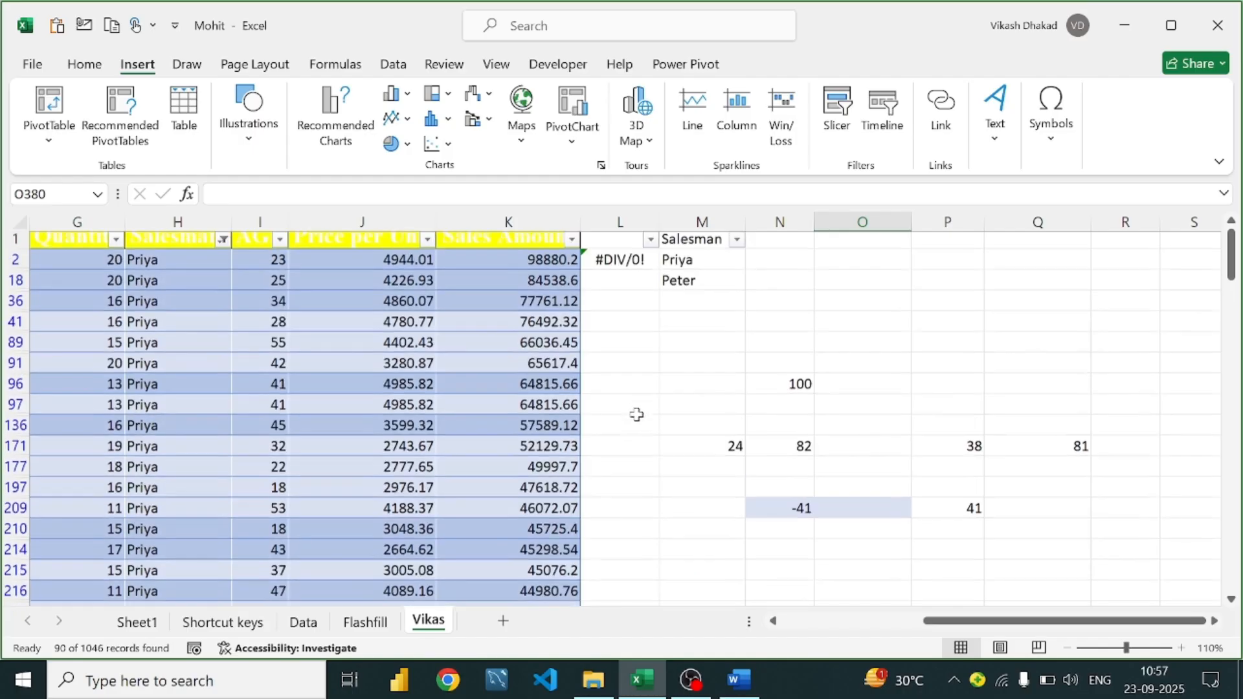
{"action": "left_click", "coordinate": [690, 272]}
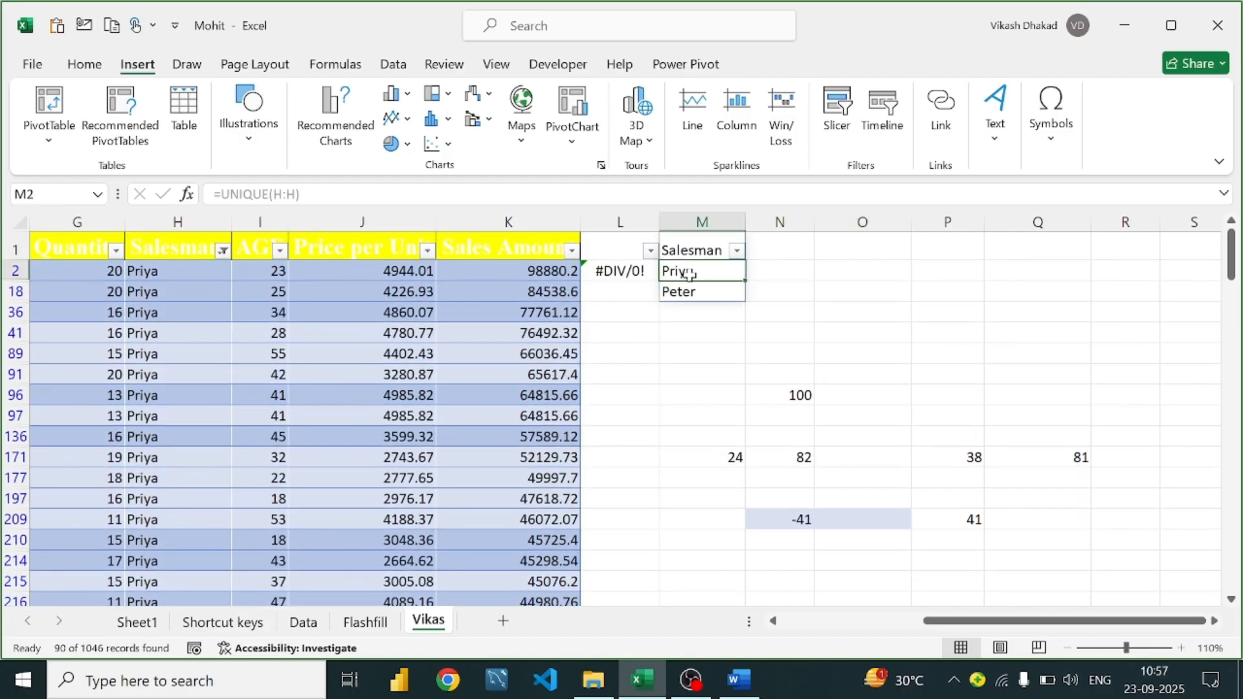
{"action": "scroll", "coordinate": [690, 273], "scroll_direction": "down", "scroll_amount": 4}
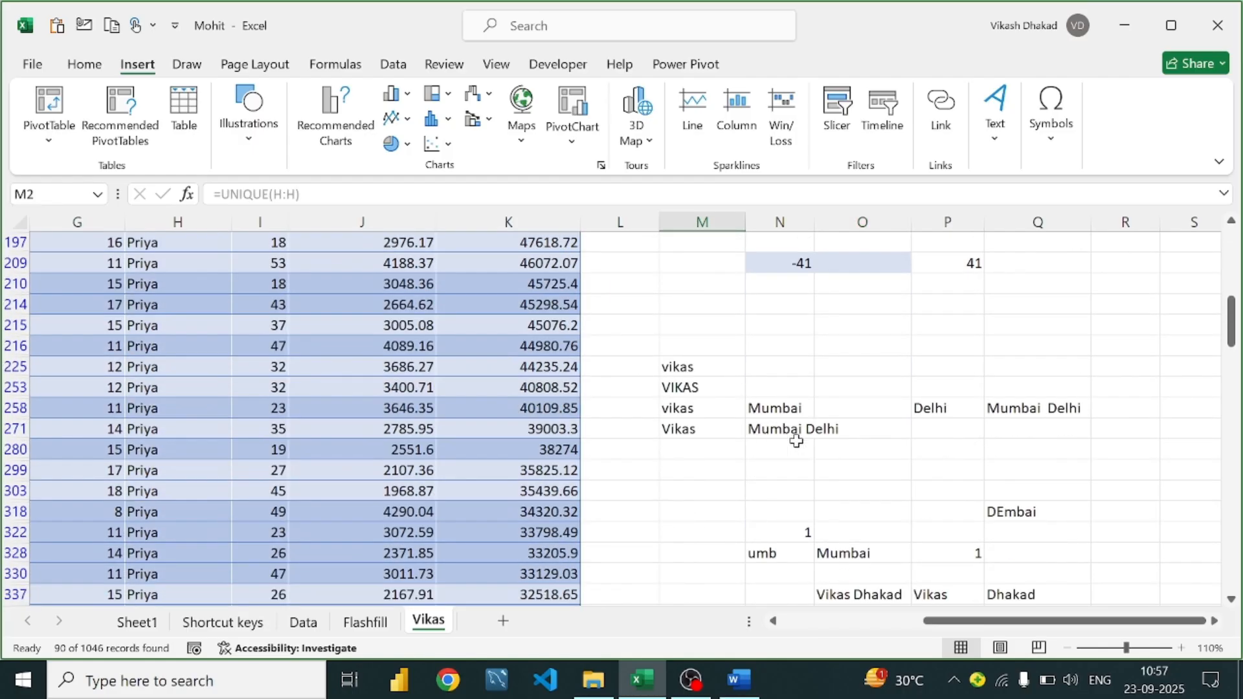
{"action": "scroll", "coordinate": [858, 514], "scroll_direction": "down", "scroll_amount": 1}
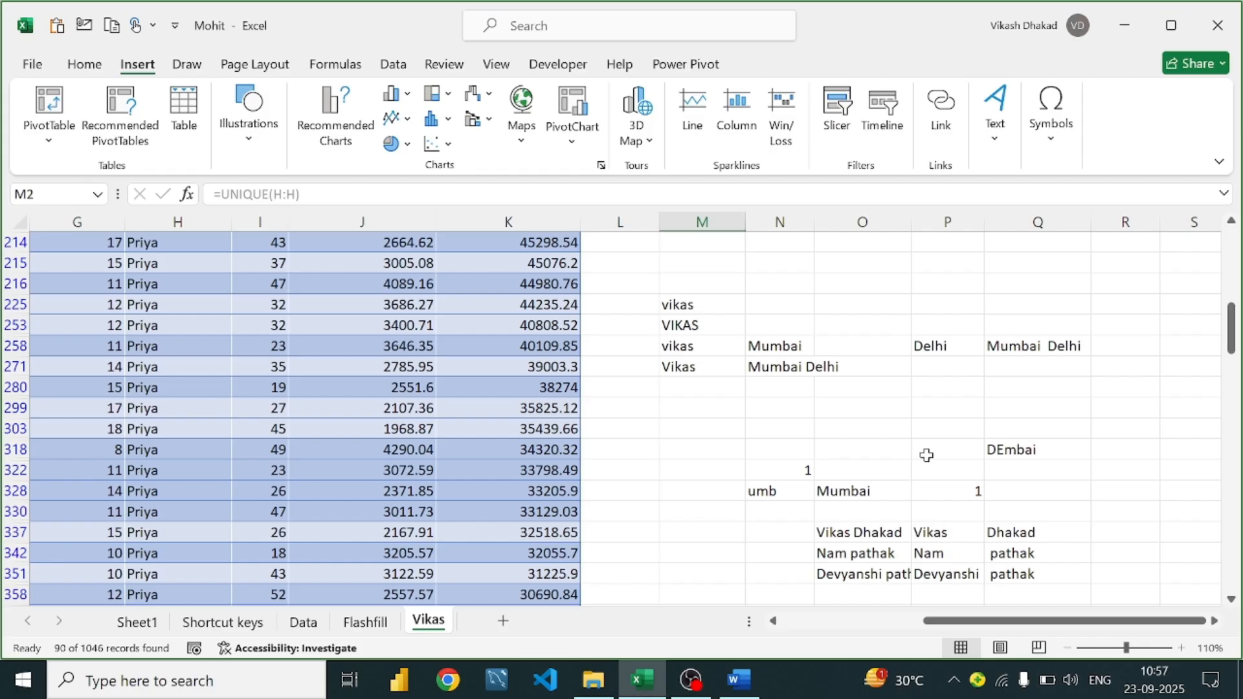
{"action": "scroll", "coordinate": [922, 436], "scroll_direction": "down", "scroll_amount": 2}
Enter =TRIM(N362) in P362 to get the space-trimmed name Vikas
{"action": "scroll", "coordinate": [872, 450], "scroll_direction": "down", "scroll_amount": 1}
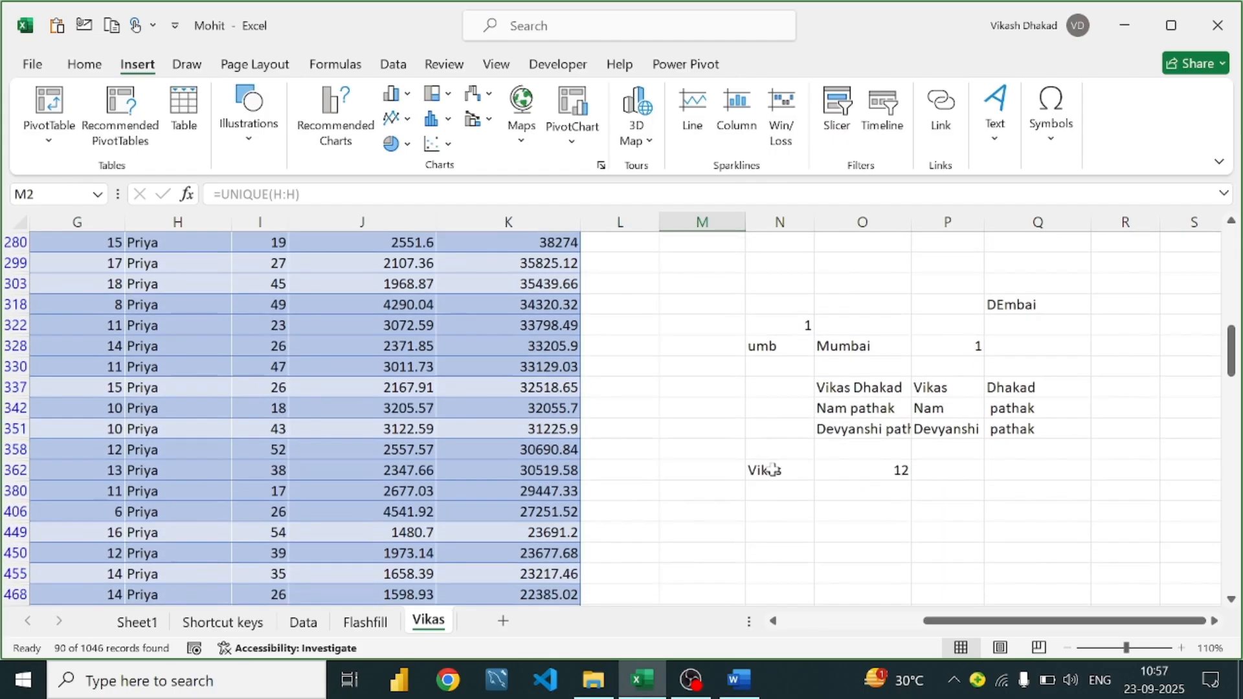
{"action": "left_click", "coordinate": [773, 470]}
{"action": "left_click", "coordinate": [963, 470]}
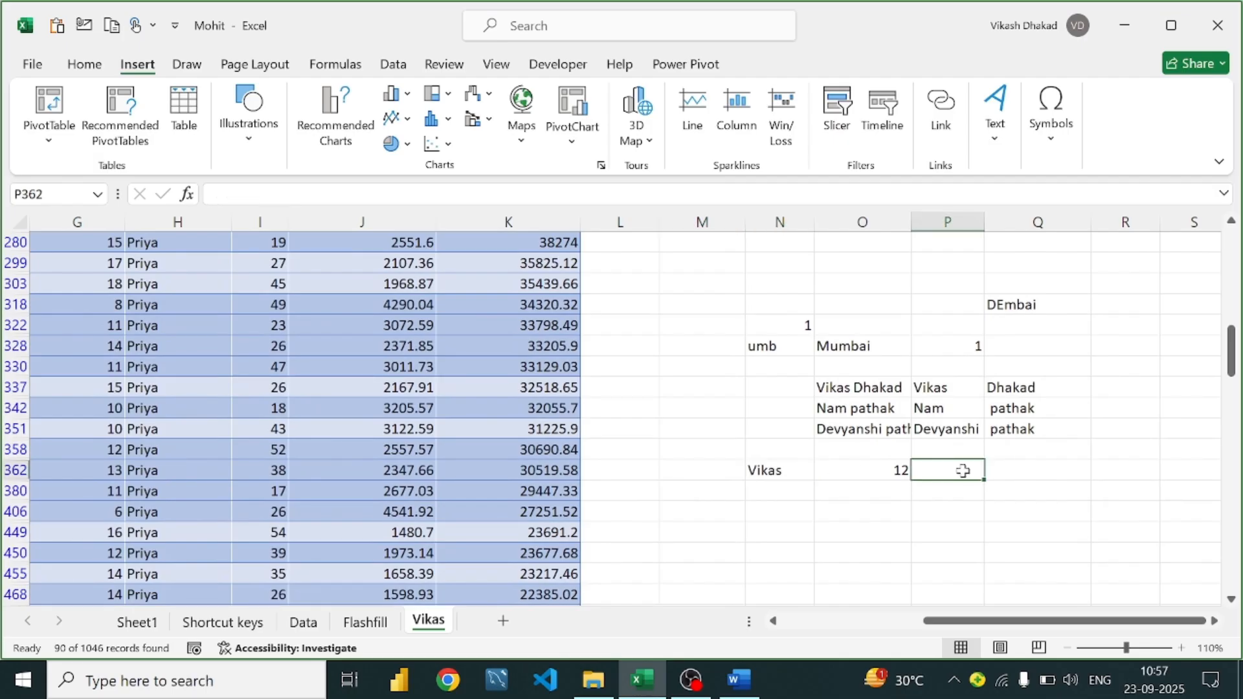
{"action": "type", "text": "=tro"}
{"action": "key", "text": "BackSpace"}
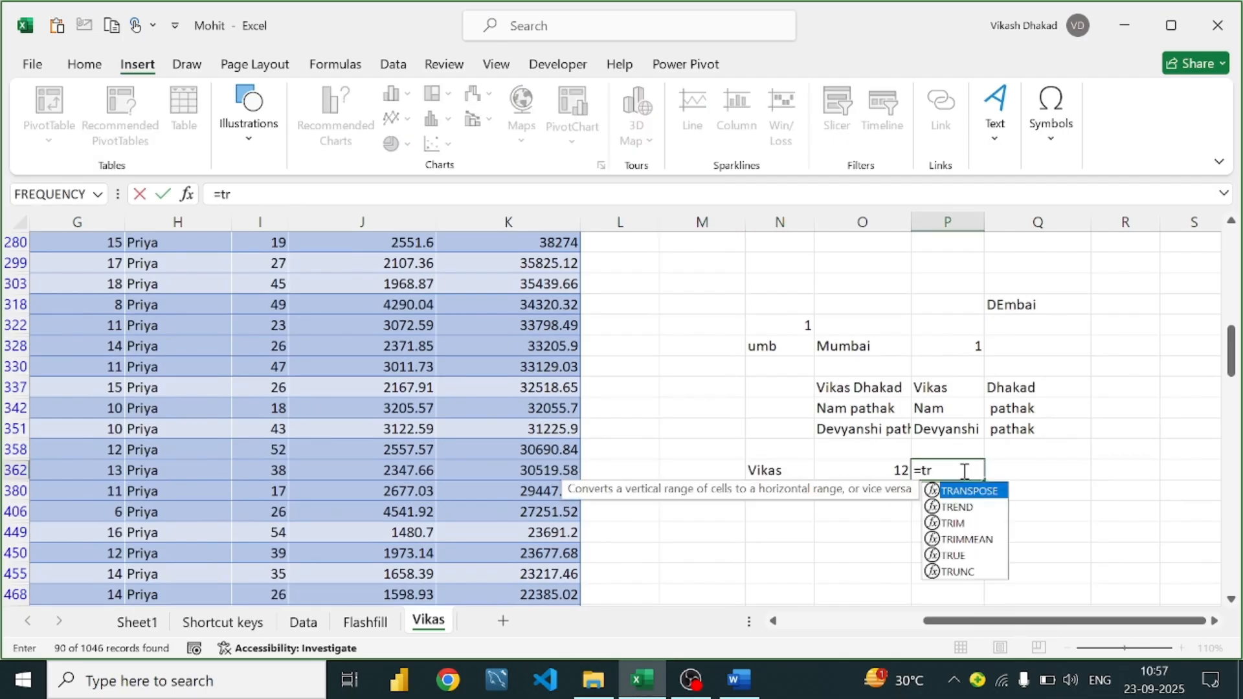
{"action": "type", "text": "im("}
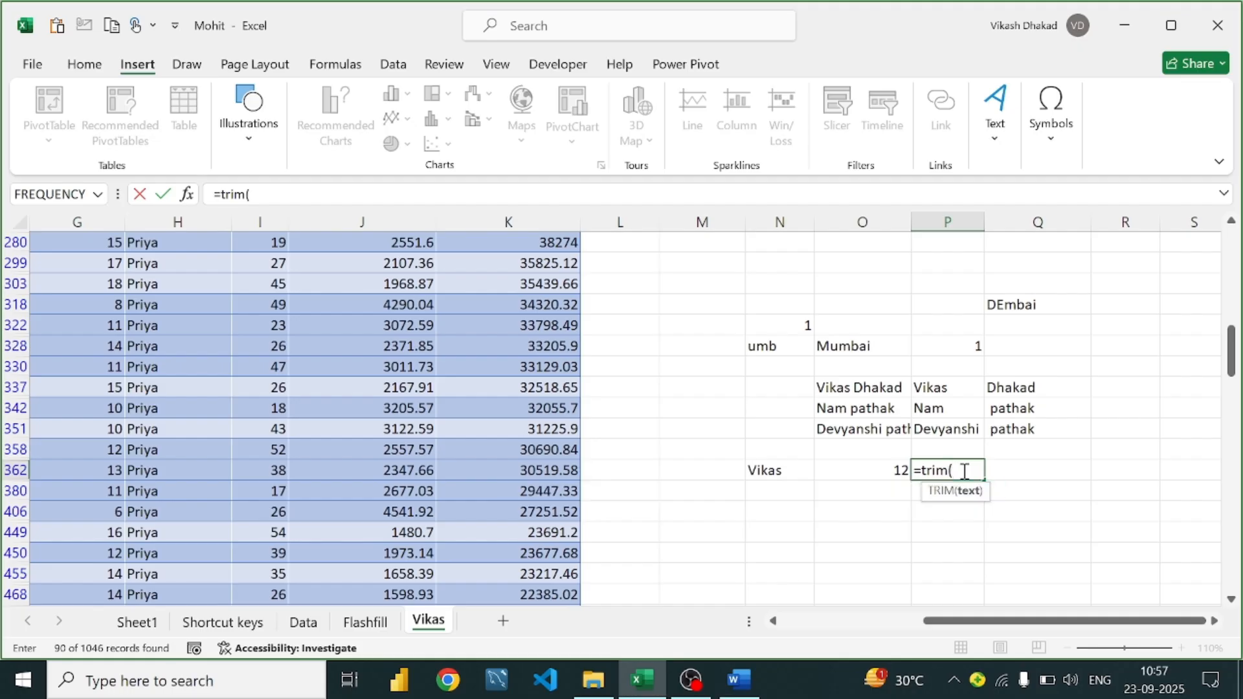
{"action": "left_click", "coordinate": [784, 470]}
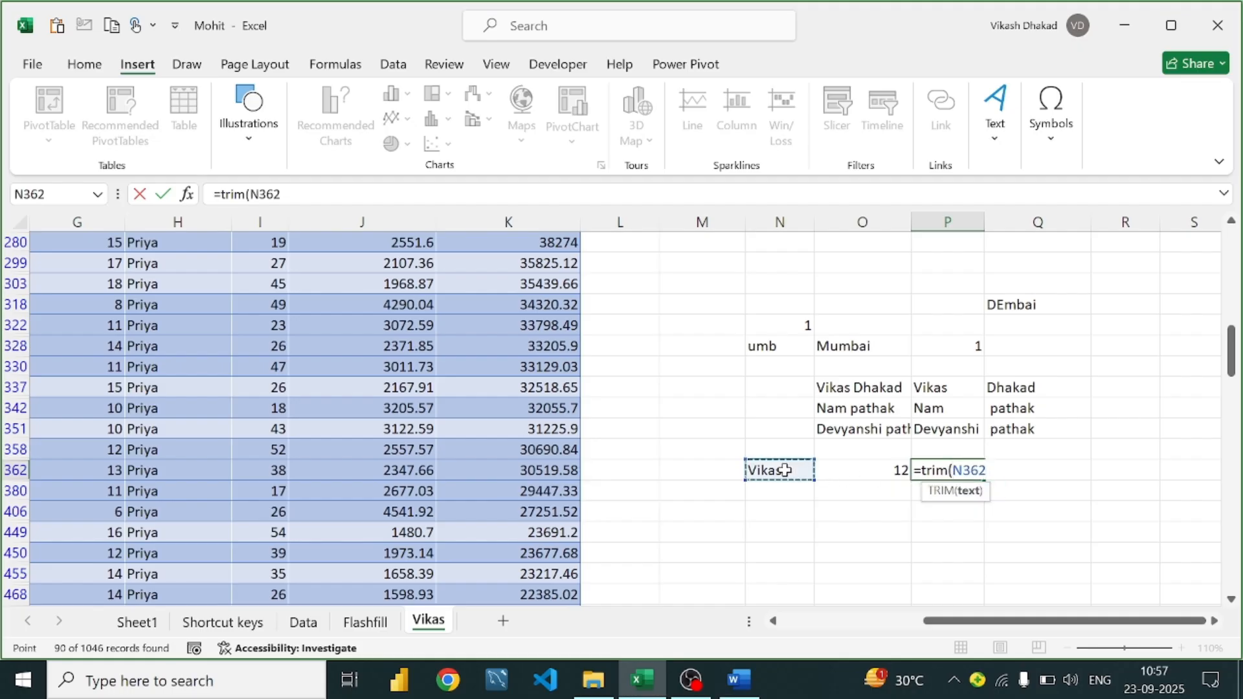
{"action": "type", "text": ")"}
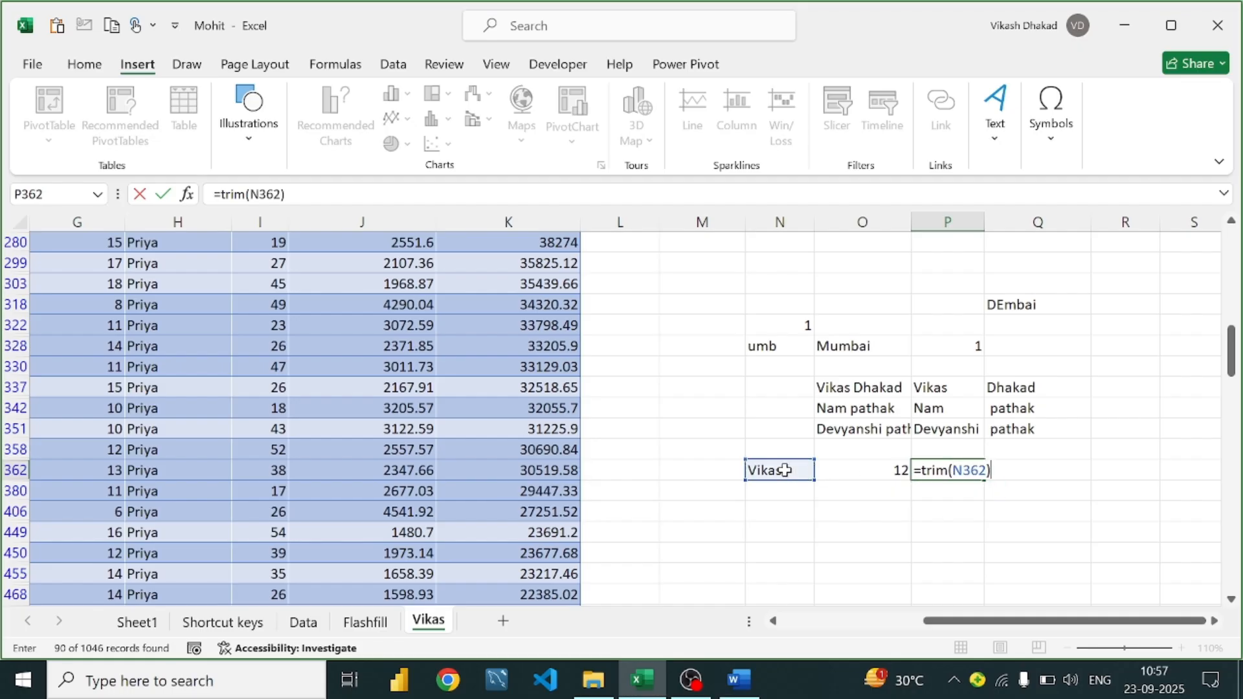
{"action": "key", "text": "Return"}
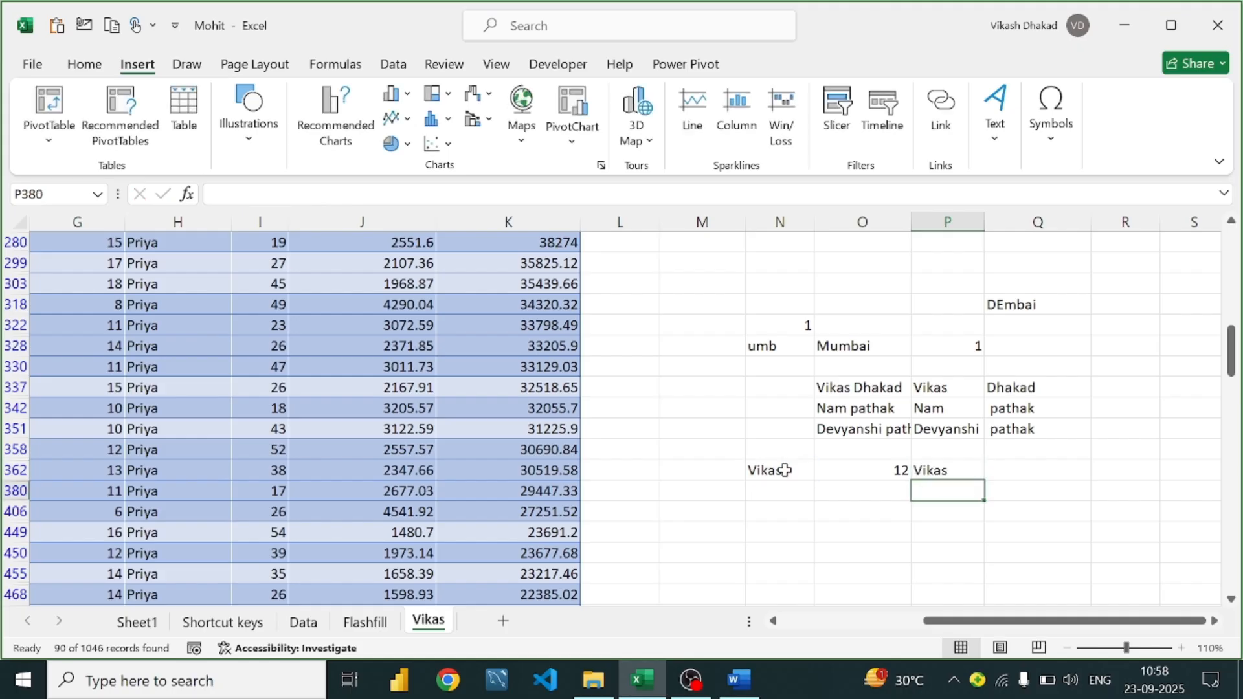
Enter =LEN(P362) in Q362 to show the trimmed length 5
{"action": "left_click", "coordinate": [1037, 468]}
{"action": "type", "text": "=lem"}
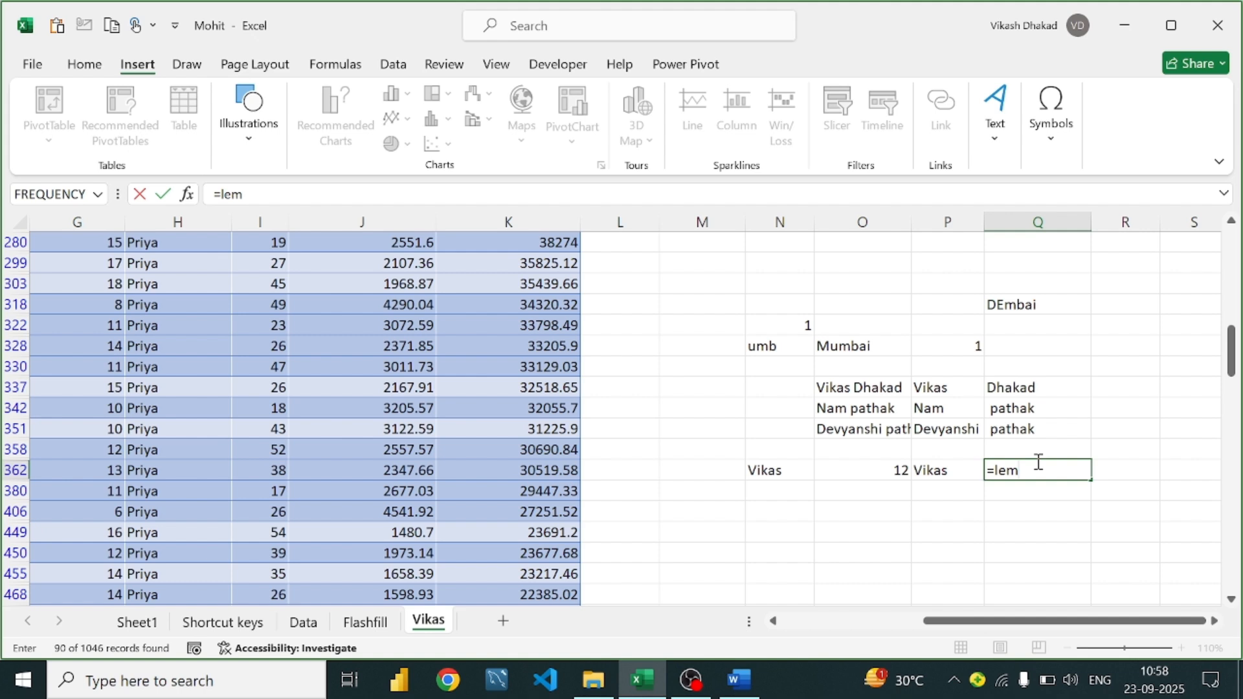
{"action": "key", "text": "BackSpace"}
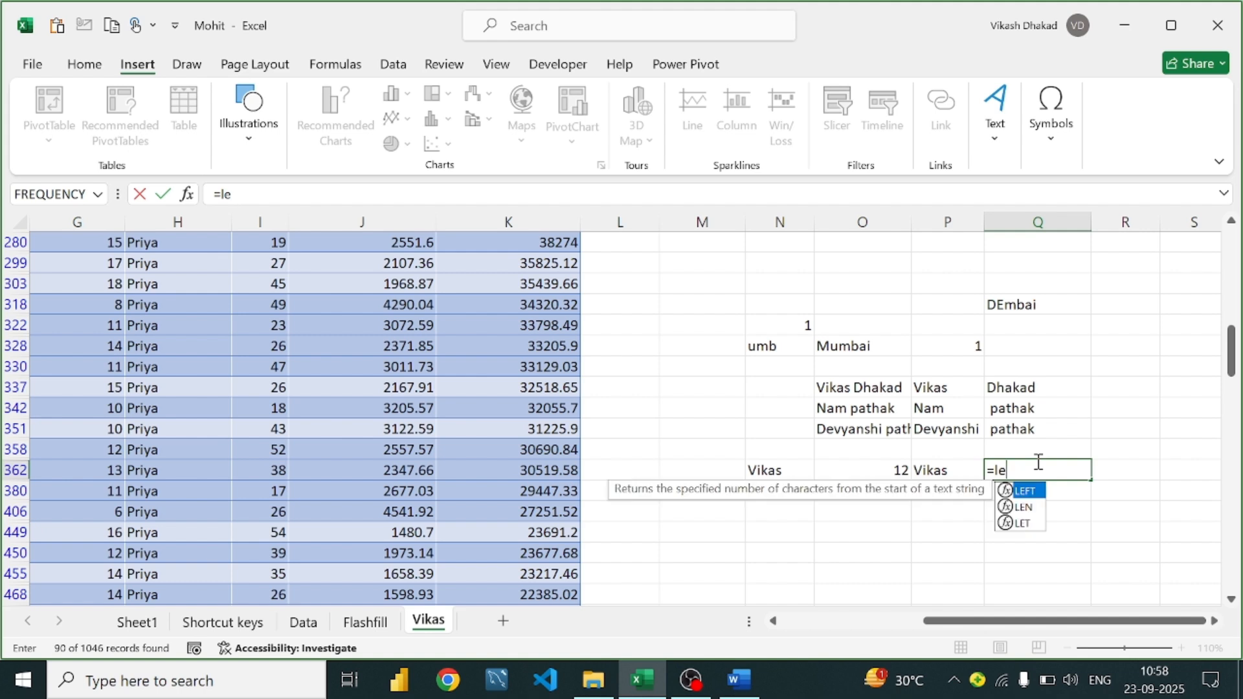
{"action": "type", "text": "n("}
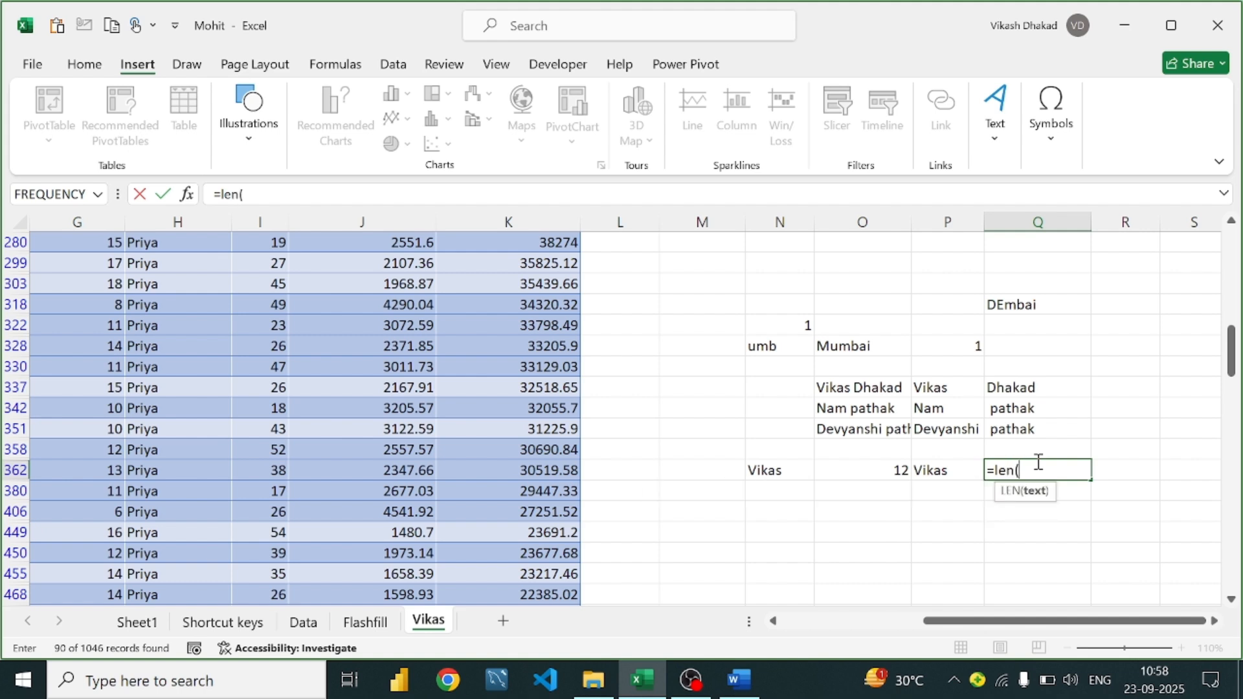
{"action": "left_click", "coordinate": [939, 470]}
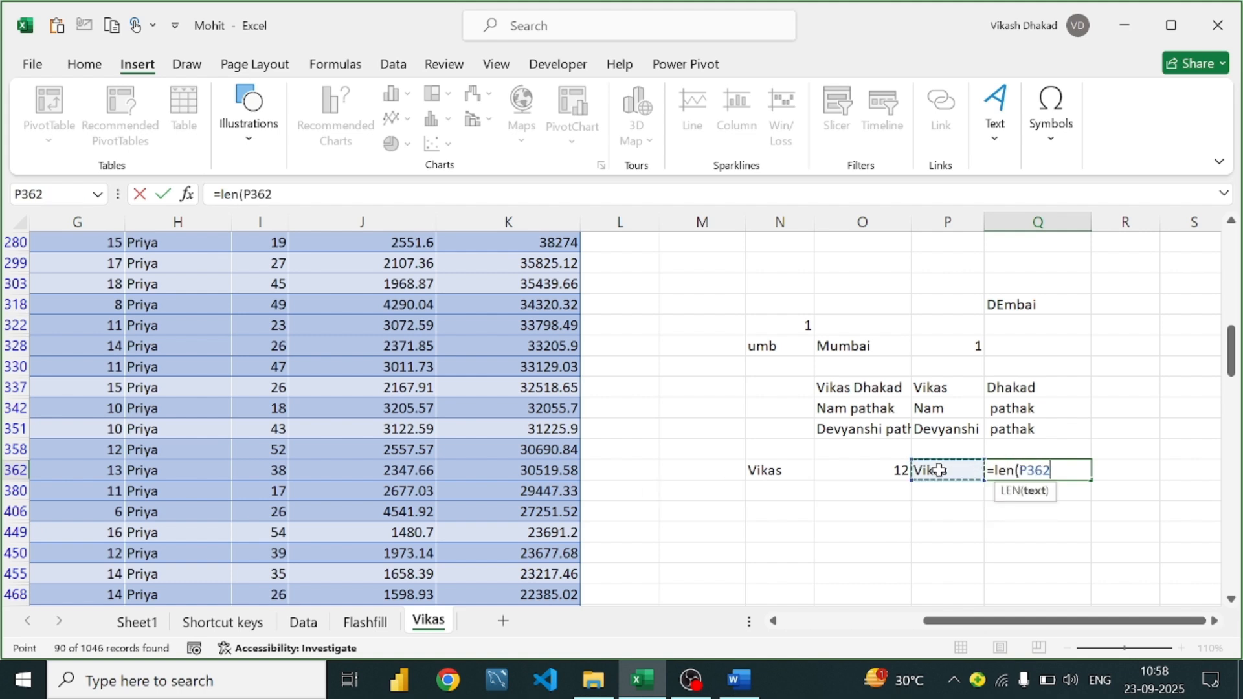
{"action": "type", "text": ")"}
{"action": "key", "text": "Return"}
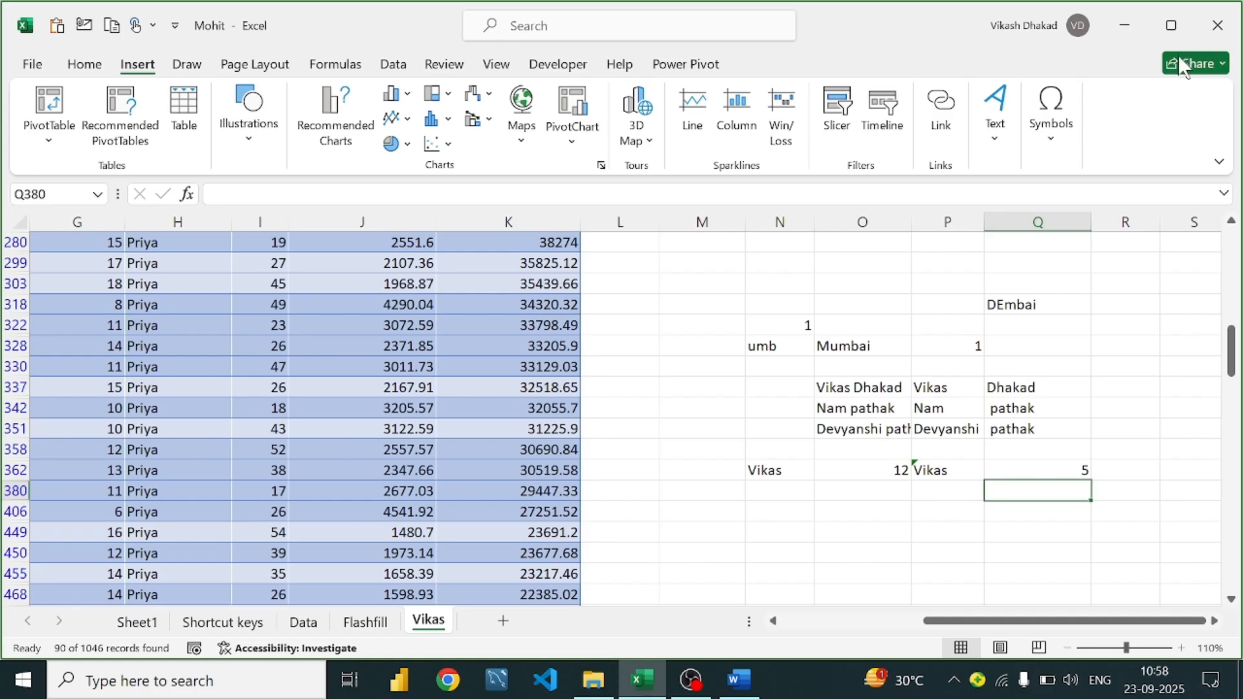
Minimize Excel and Word, restore Excel, and show the File home page with recent workbooks
{"action": "left_click", "coordinate": [1125, 26]}
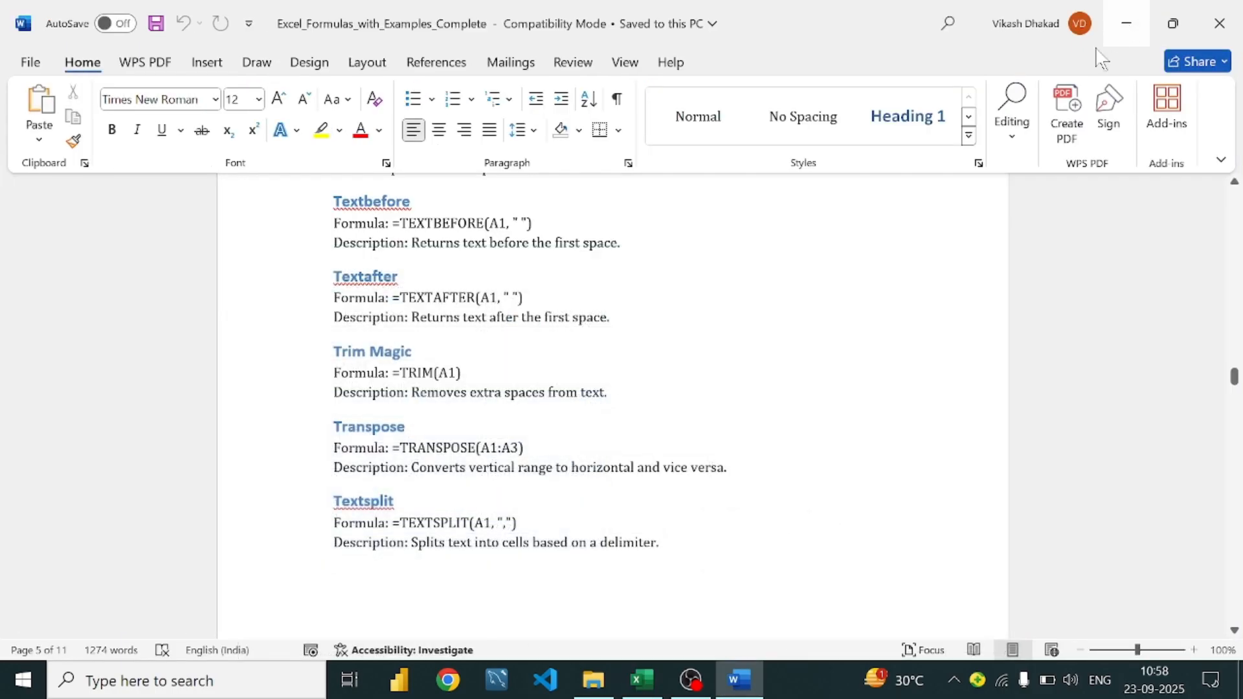
{"action": "left_click", "coordinate": [762, 685]}
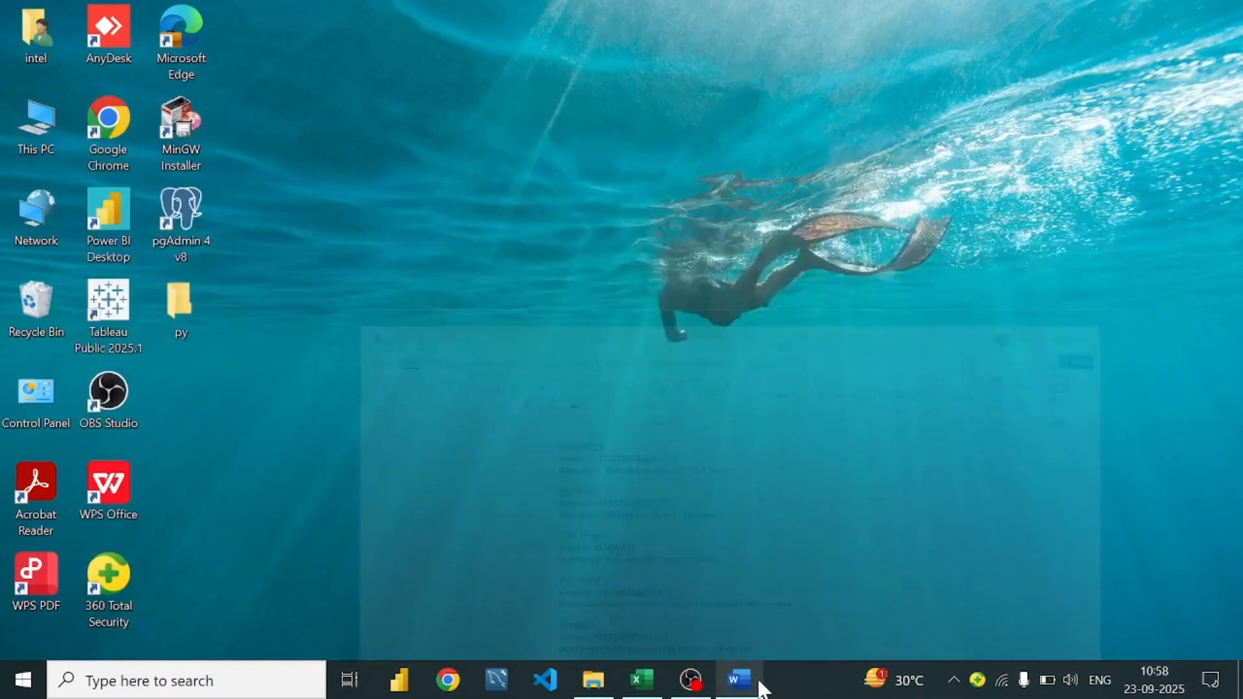
{"action": "left_click", "coordinate": [640, 679]}
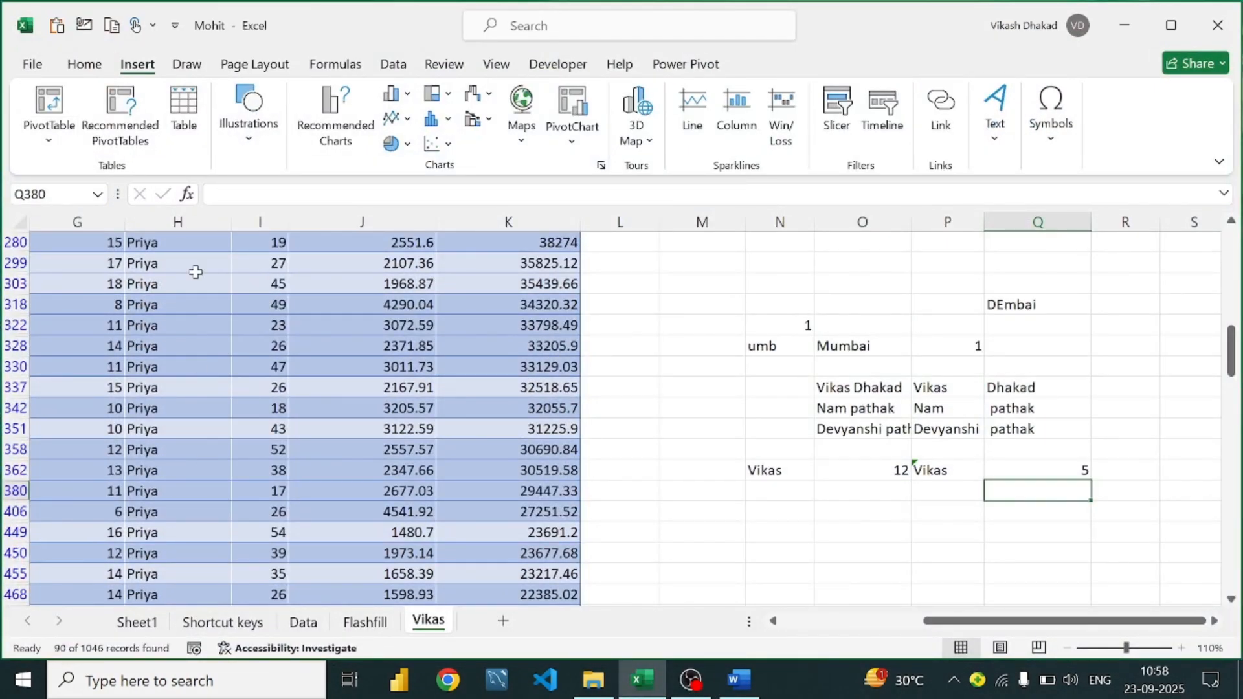
{"action": "left_click", "coordinate": [29, 65]}
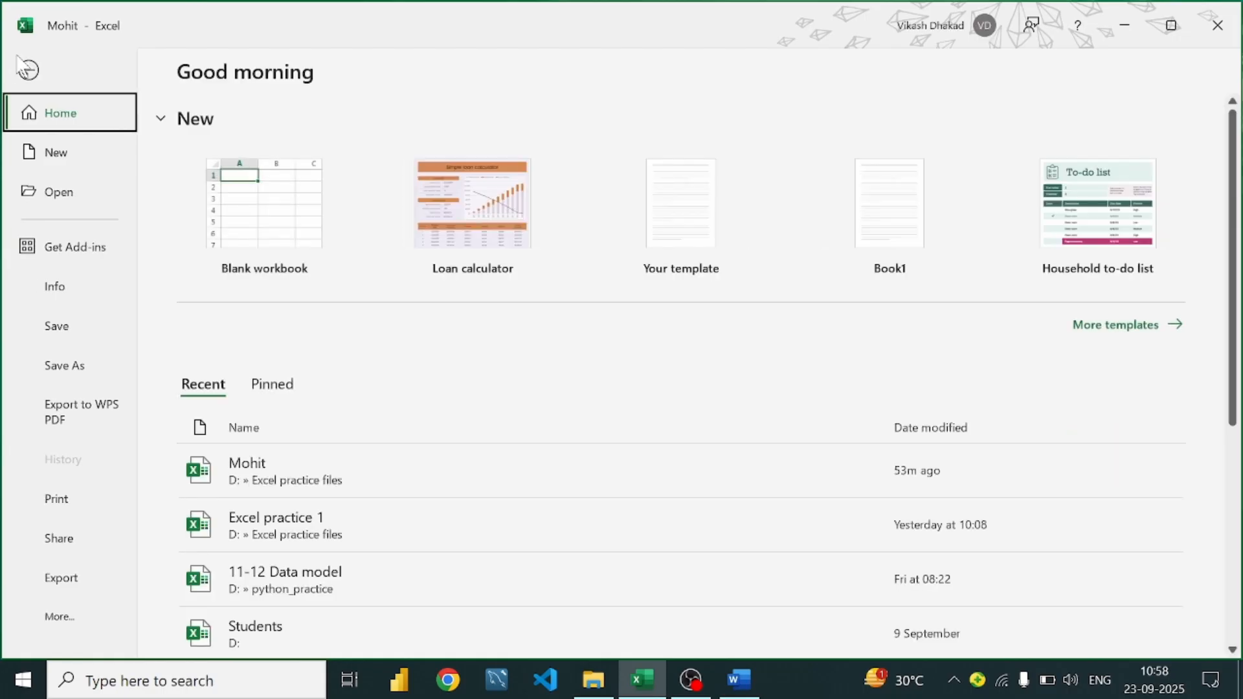
Choose the recent workbook Excel practice 1 (Desktop) under File > Open, triggering a file-not-found error
{"action": "left_click", "coordinate": [98, 205]}
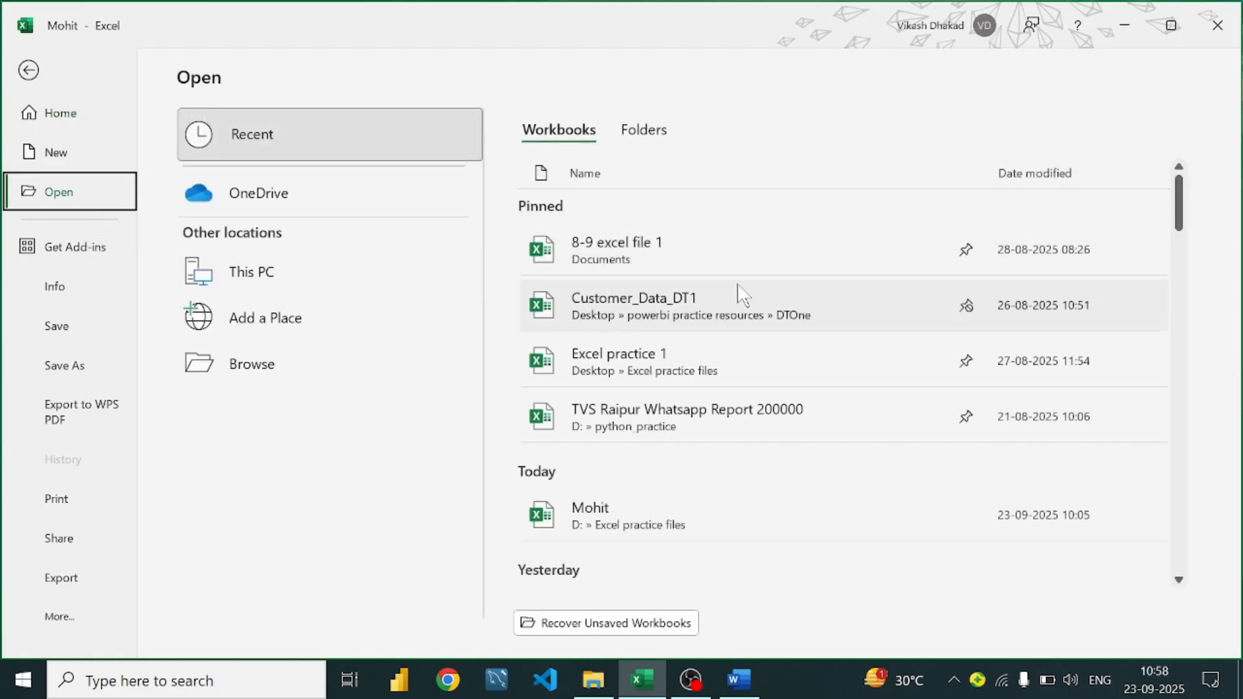
{"action": "scroll", "coordinate": [663, 453], "scroll_direction": "down", "scroll_amount": 3}
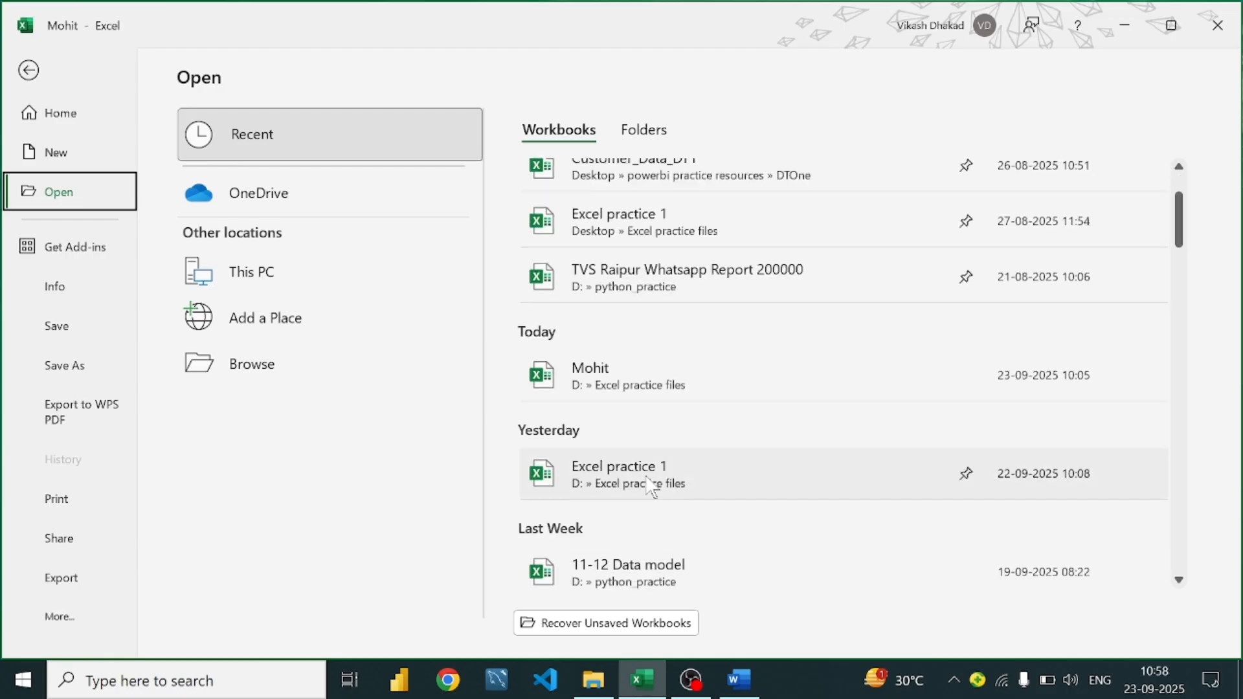
{"action": "scroll", "coordinate": [688, 438], "scroll_direction": "down", "scroll_amount": 2}
{"action": "scroll", "coordinate": [688, 438], "scroll_direction": "down", "scroll_amount": 2}
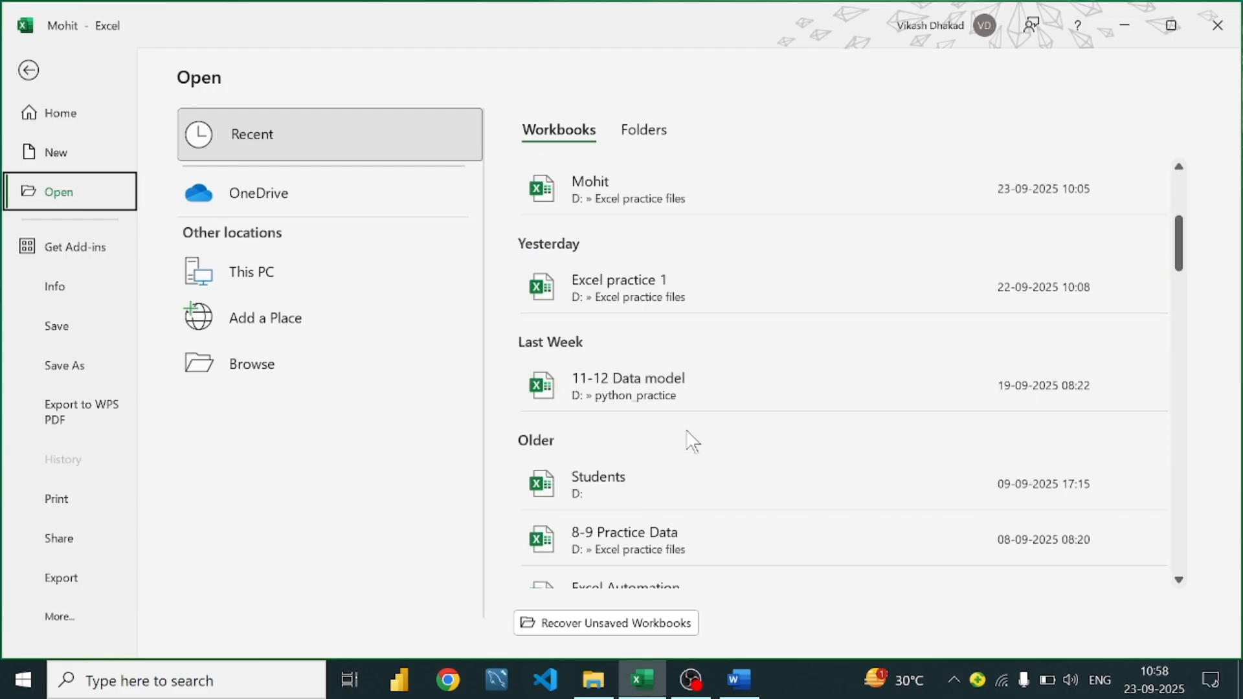
{"action": "scroll", "coordinate": [692, 441], "scroll_direction": "down", "scroll_amount": 2}
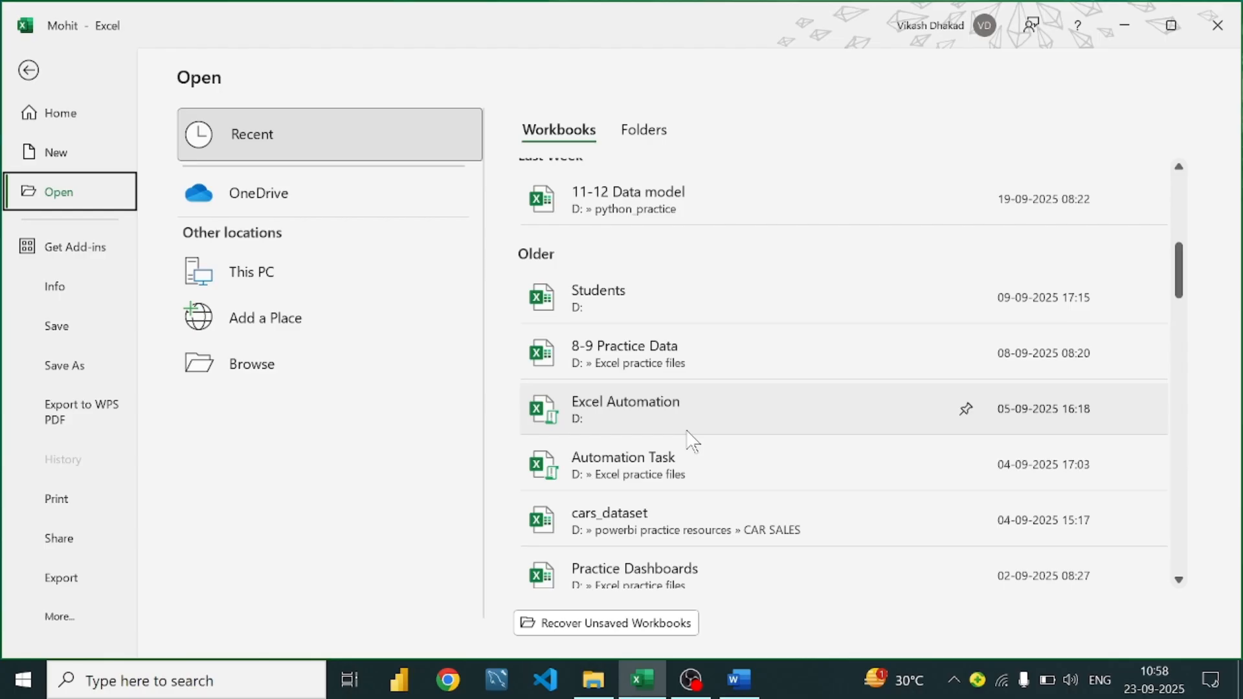
{"action": "scroll", "coordinate": [661, 353], "scroll_direction": "up", "scroll_amount": 3}
{"action": "scroll", "coordinate": [674, 280], "scroll_direction": "down", "scroll_amount": 1}
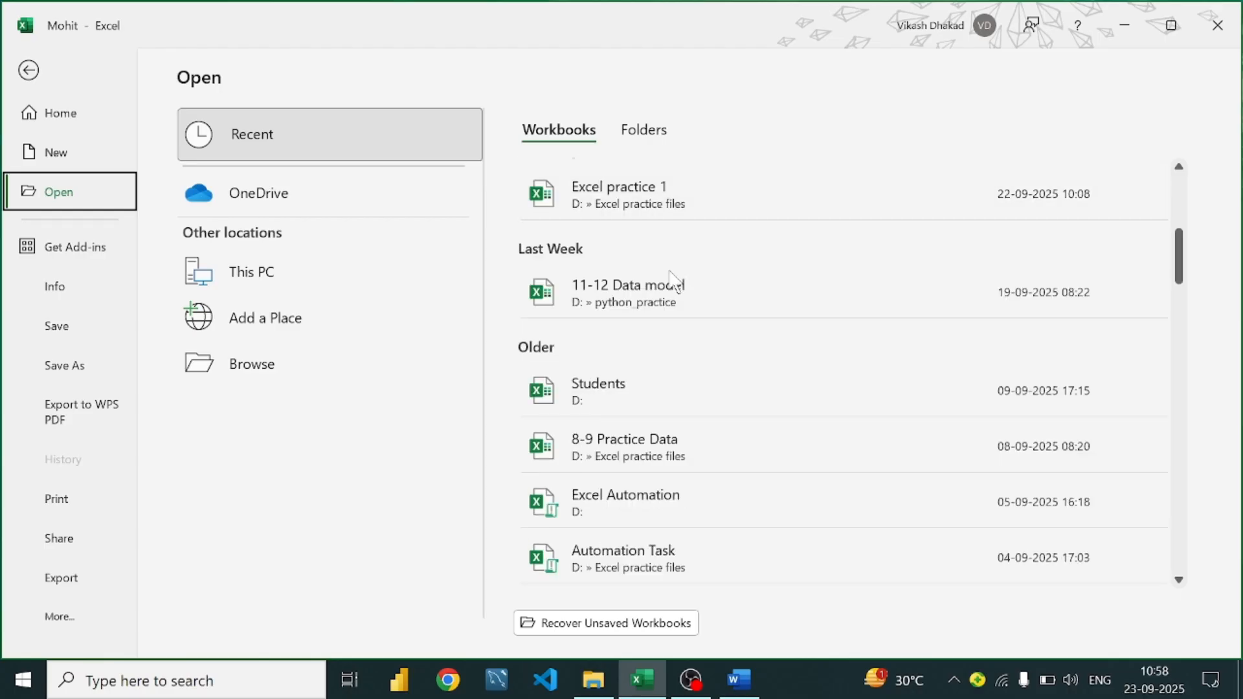
{"action": "scroll", "coordinate": [674, 280], "scroll_direction": "down", "scroll_amount": 4}
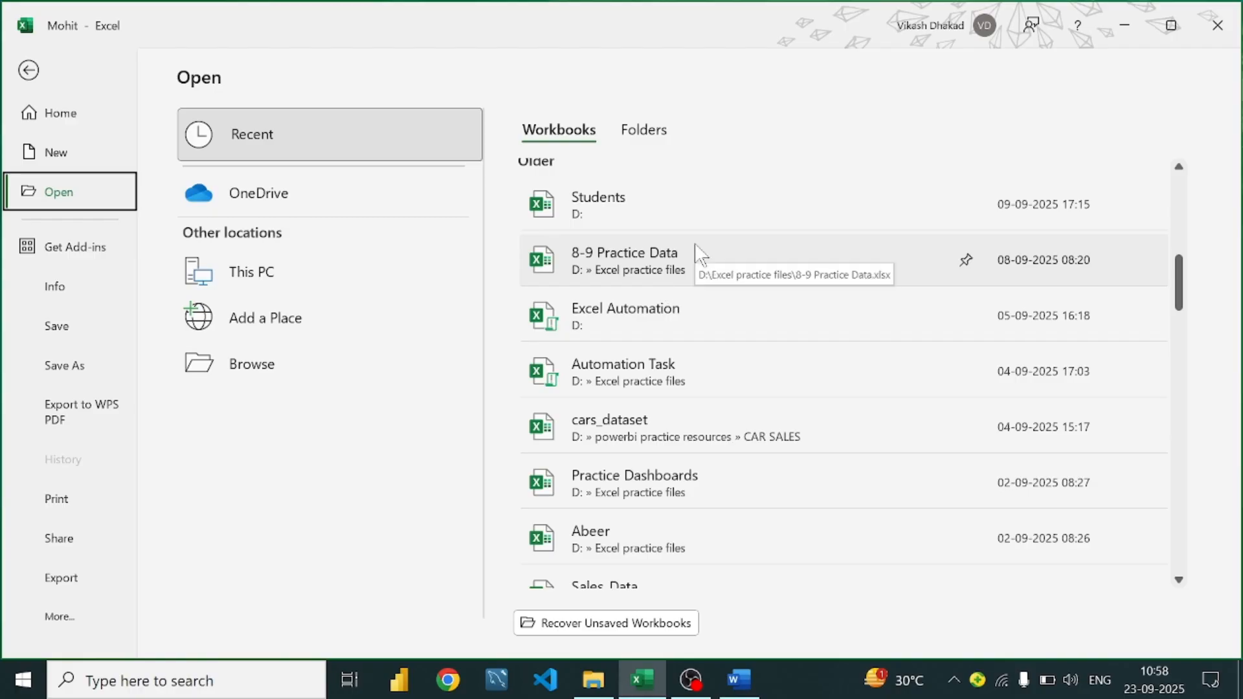
{"action": "scroll", "coordinate": [701, 254], "scroll_direction": "up", "scroll_amount": 8}
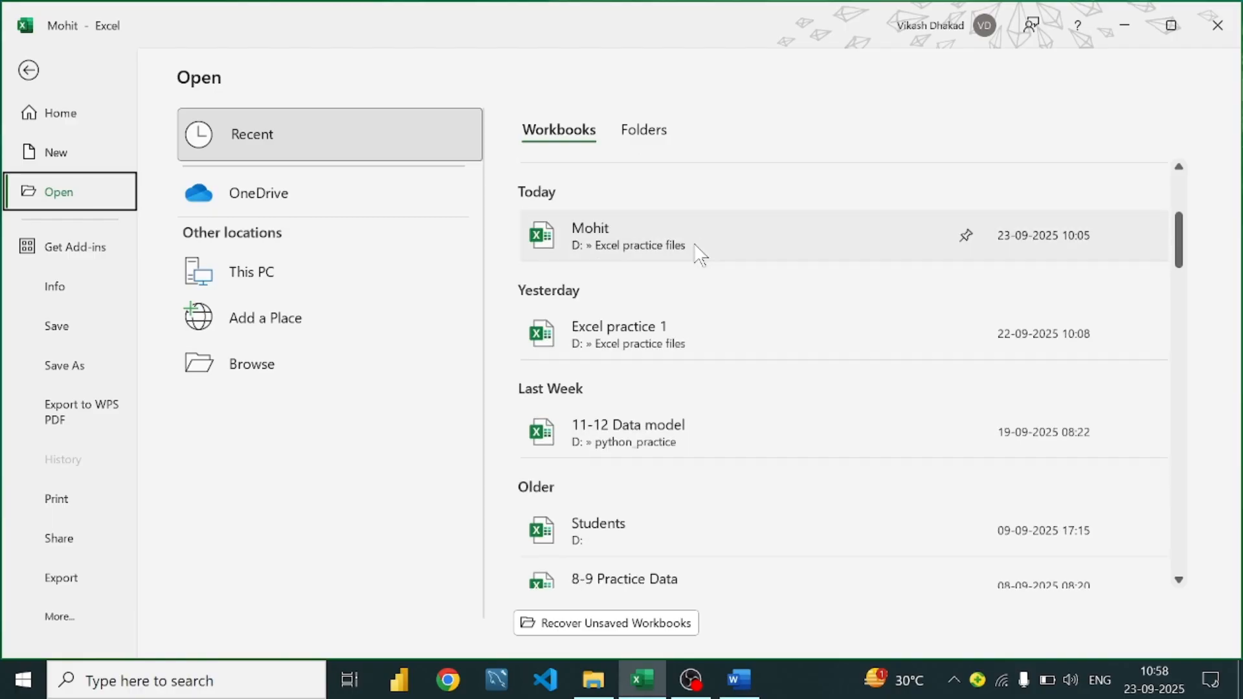
{"action": "scroll", "coordinate": [667, 268], "scroll_direction": "up", "scroll_amount": 2}
{"action": "scroll", "coordinate": [639, 291], "scroll_direction": "up", "scroll_amount": 1}
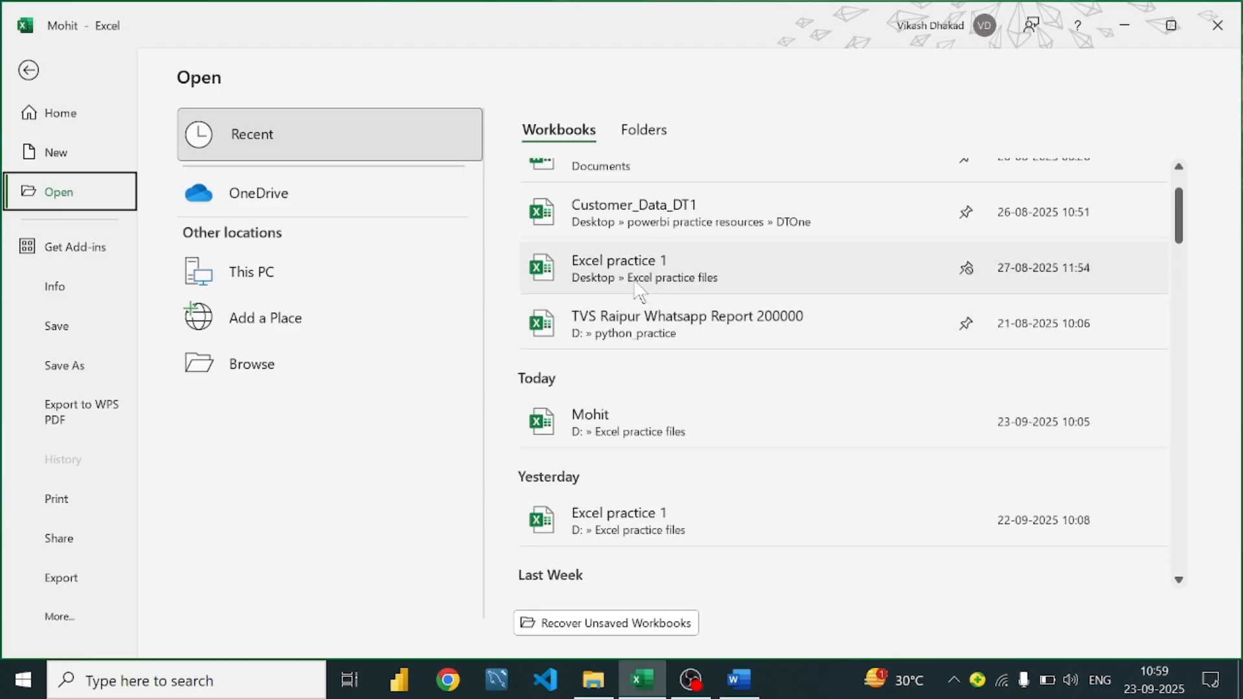
{"action": "left_click", "coordinate": [639, 291]}
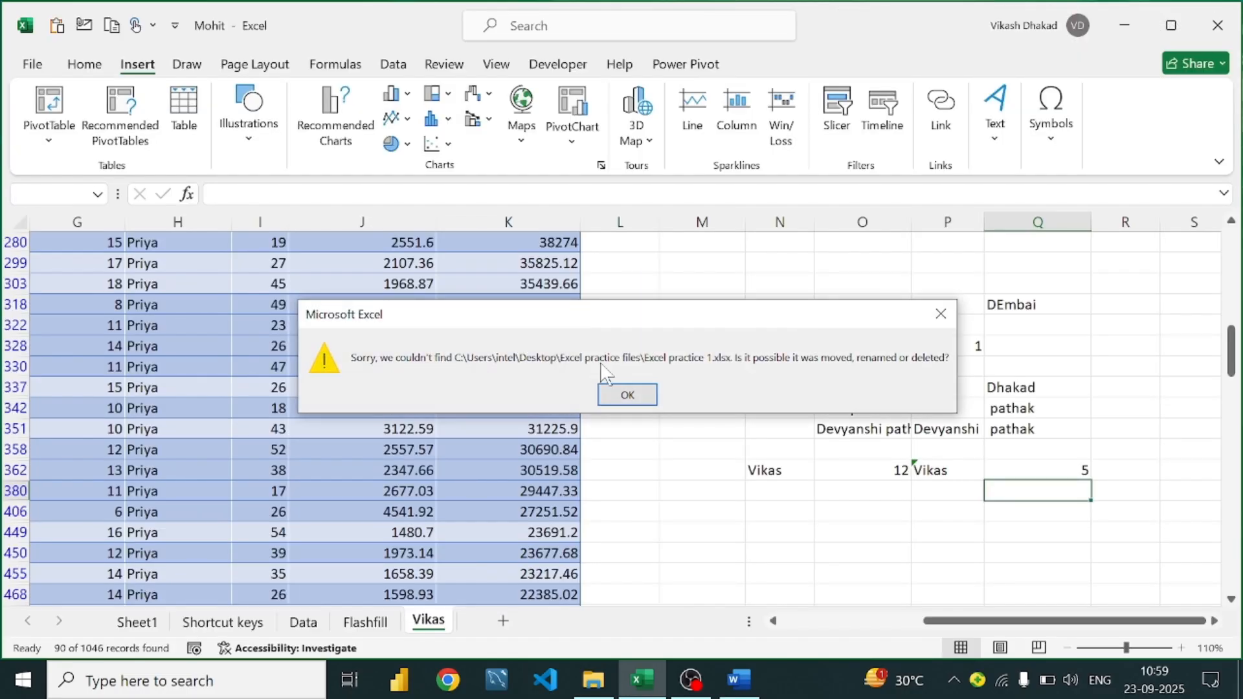
{"action": "left_click", "coordinate": [626, 393]}
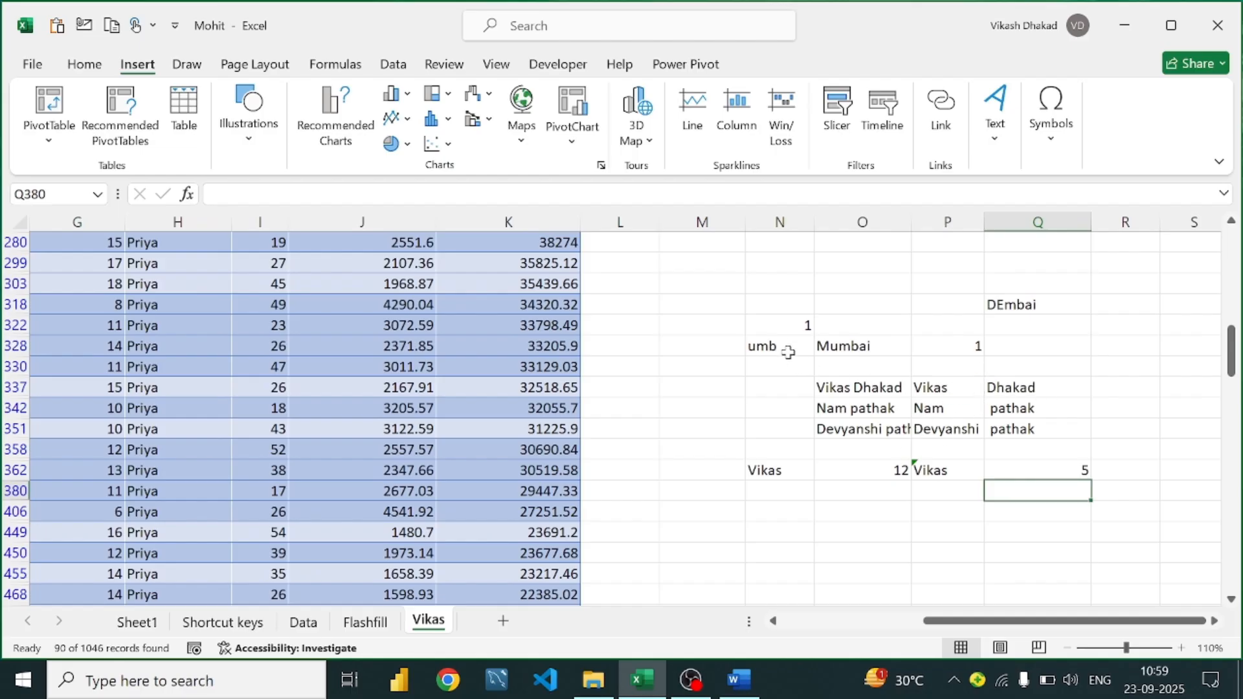
{"action": "left_click", "coordinate": [788, 349]}
{"action": "left_click", "coordinate": [892, 347]}
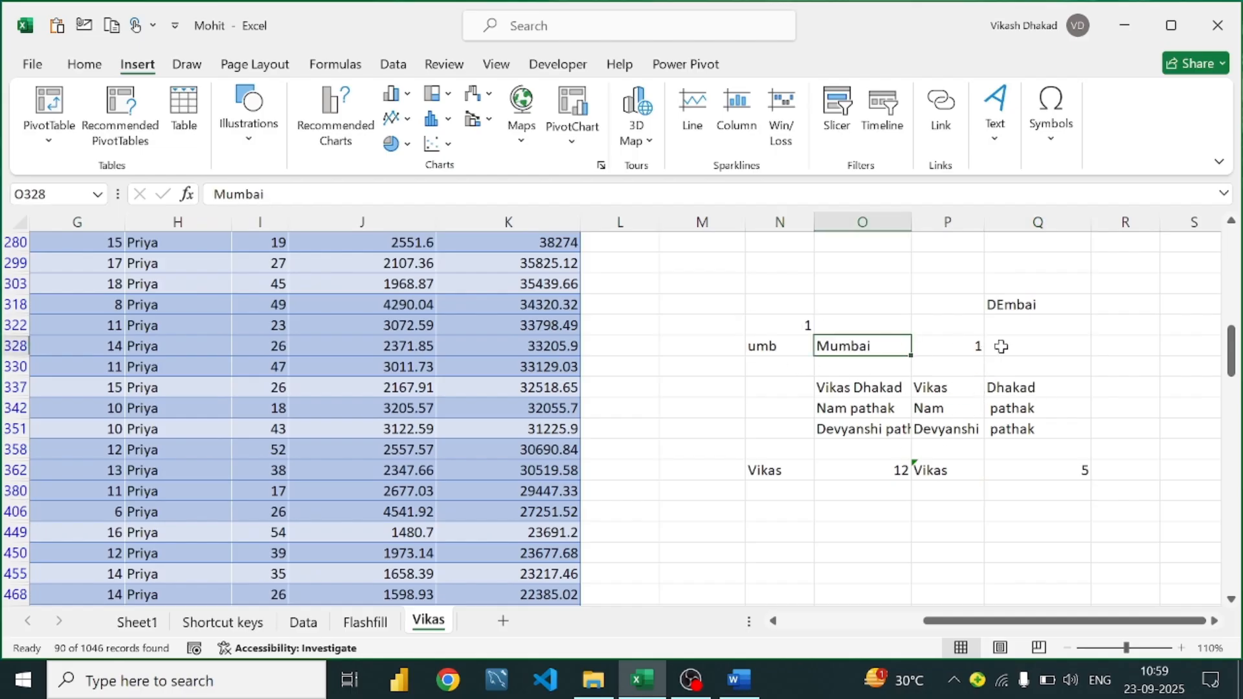
{"action": "left_click", "coordinate": [863, 388]}
{"action": "left_click", "coordinate": [945, 383]}
{"action": "left_click", "coordinate": [1001, 385]}
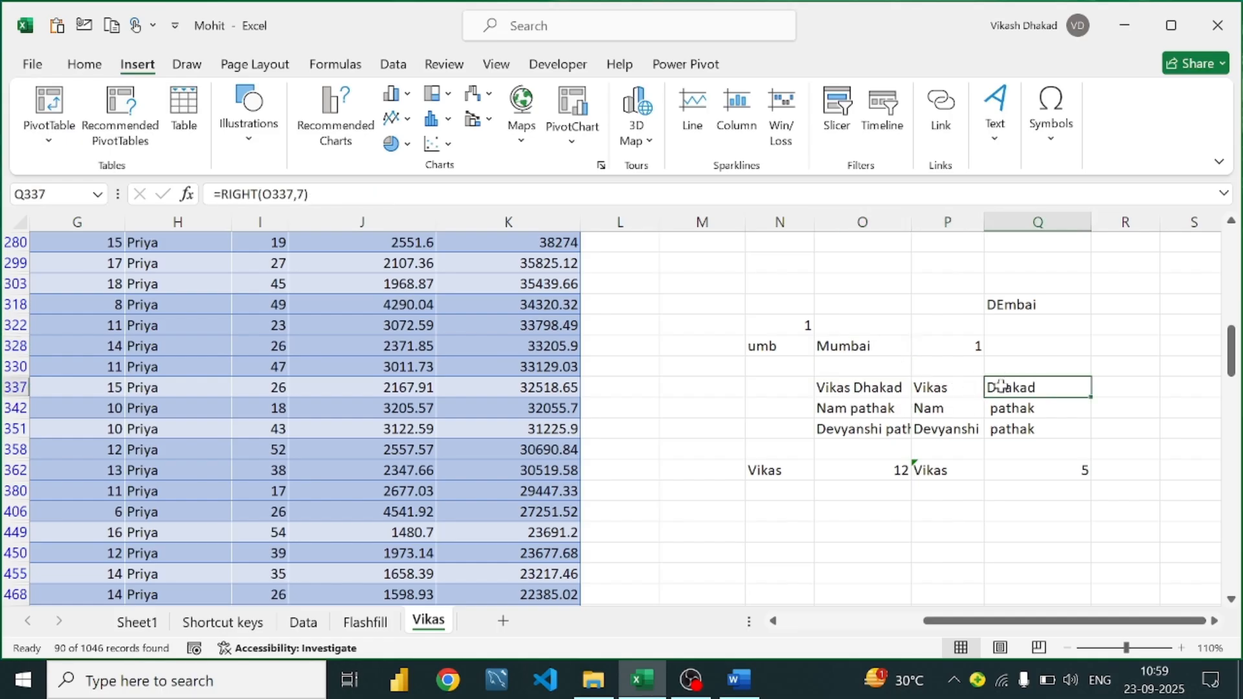
Switch to Word and scroll the formula guide through its Trim Magic, Transpose and Textsplit entries
{"action": "left_click", "coordinate": [739, 680]}
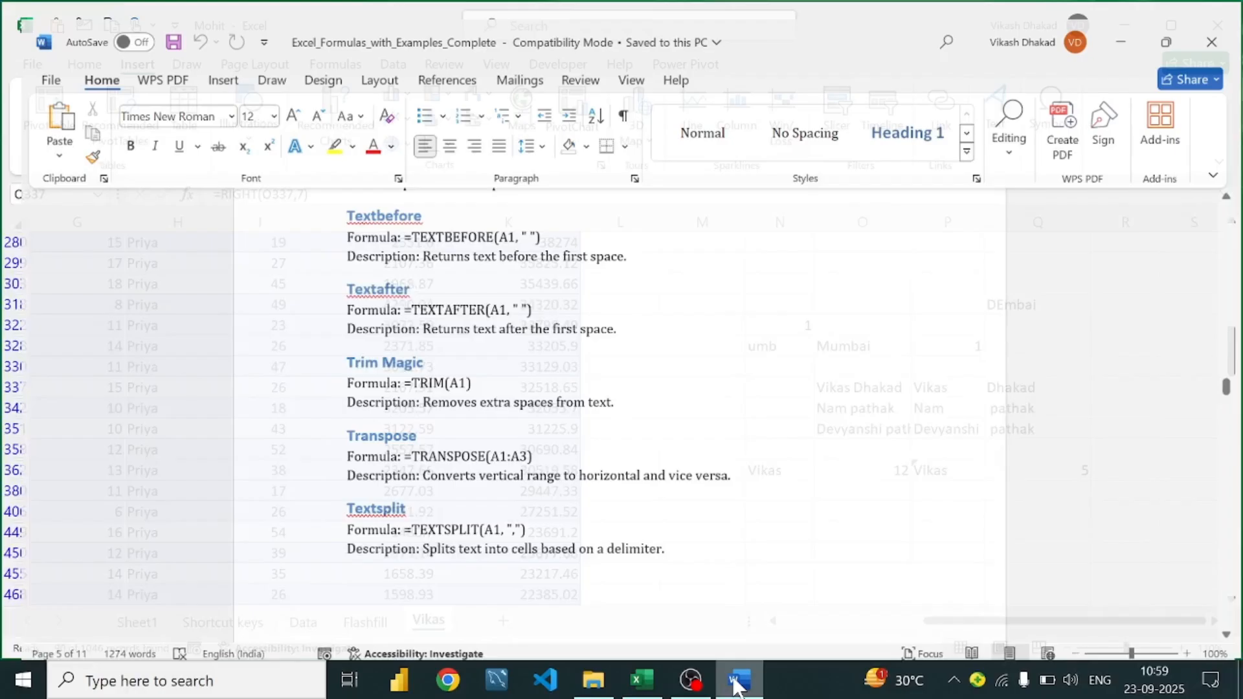
{"action": "scroll", "coordinate": [499, 368], "scroll_direction": "down", "scroll_amount": 1}
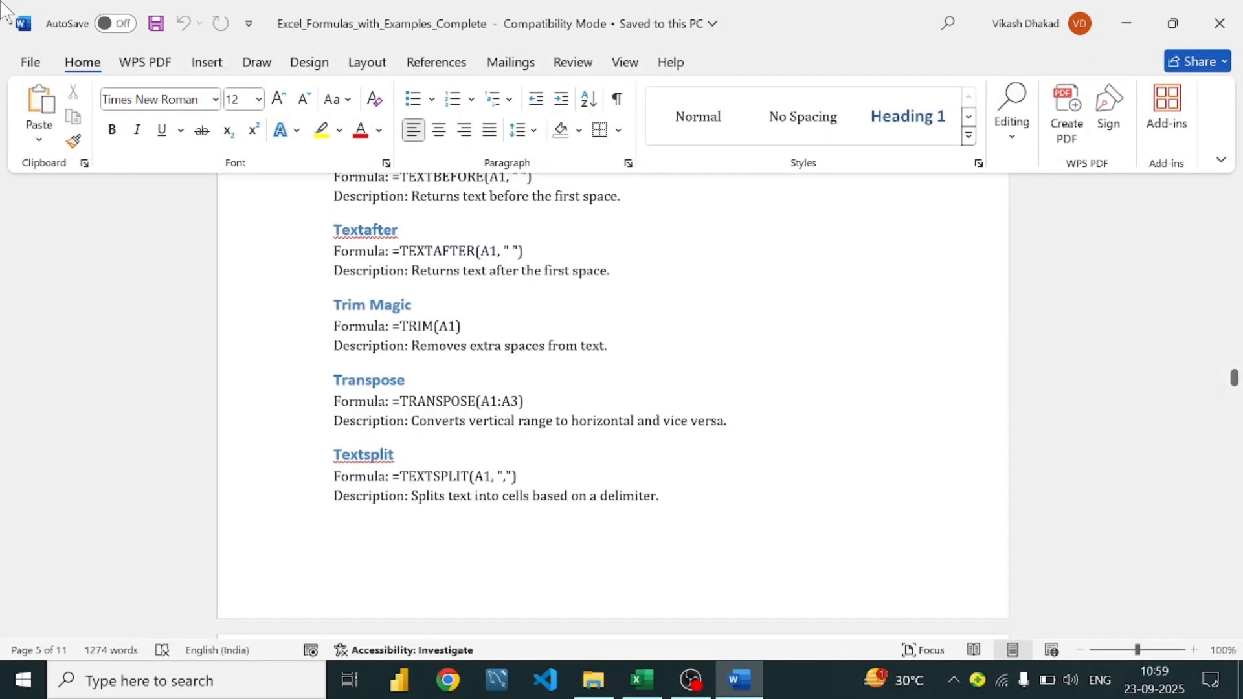
{"action": "left_click", "coordinate": [631, 353]}
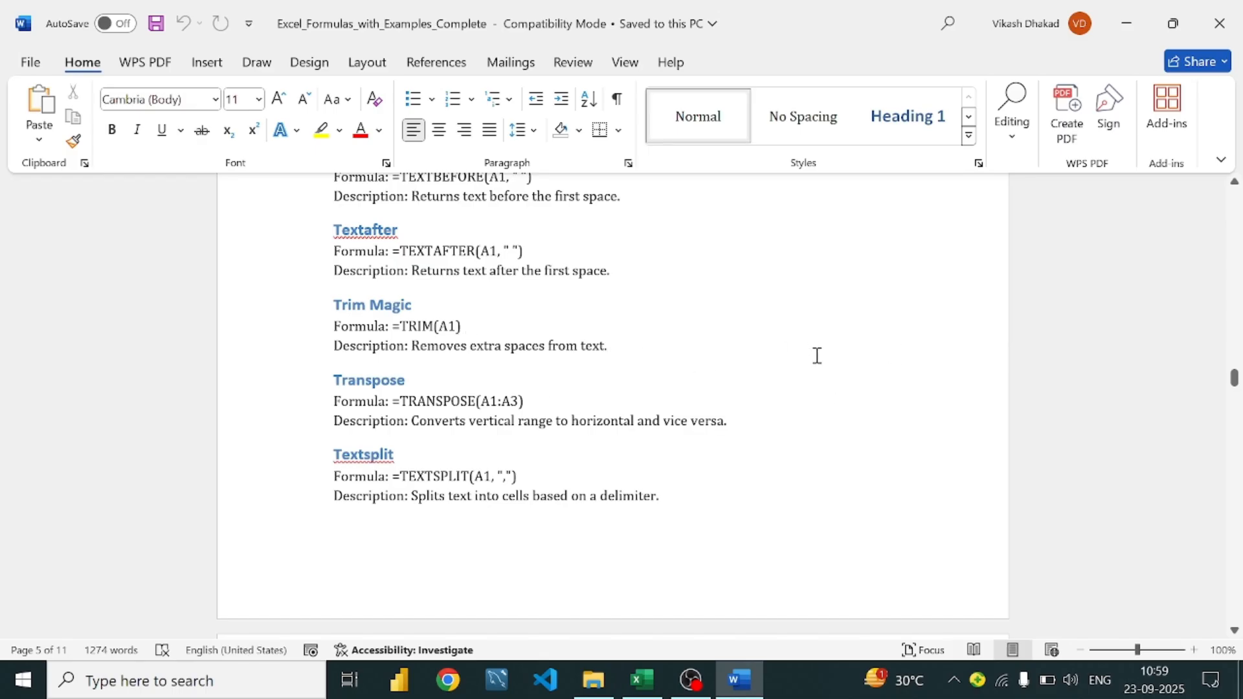
{"action": "scroll", "coordinate": [545, 375], "scroll_direction": "down", "scroll_amount": 1}
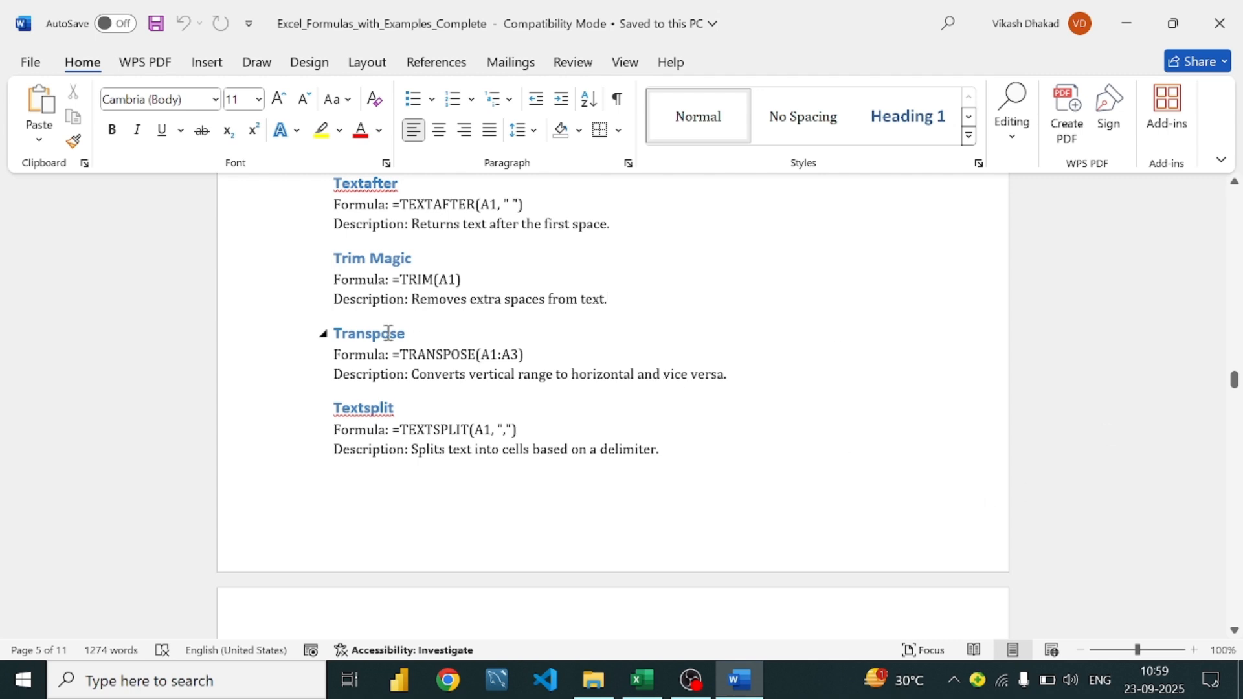
{"action": "scroll", "coordinate": [486, 322], "scroll_direction": "down", "scroll_amount": 10}
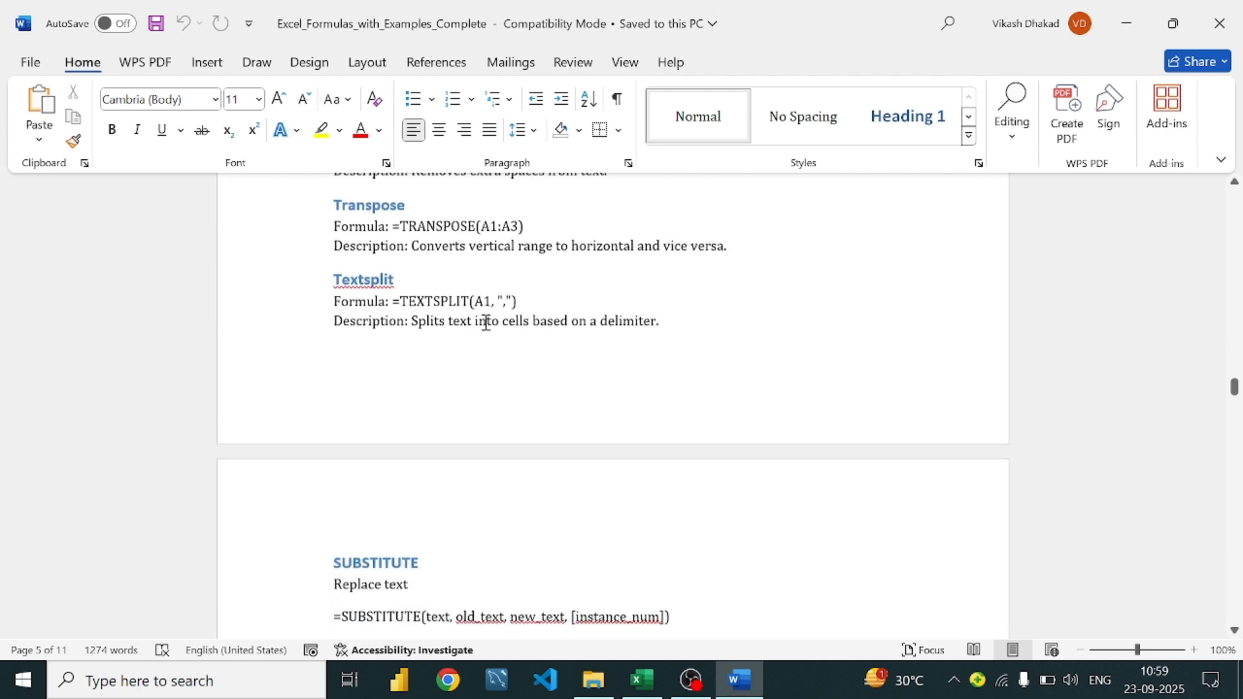
{"action": "scroll", "coordinate": [487, 327], "scroll_direction": "down", "scroll_amount": 3}
{"action": "scroll", "coordinate": [453, 272], "scroll_direction": "up", "scroll_amount": 8}
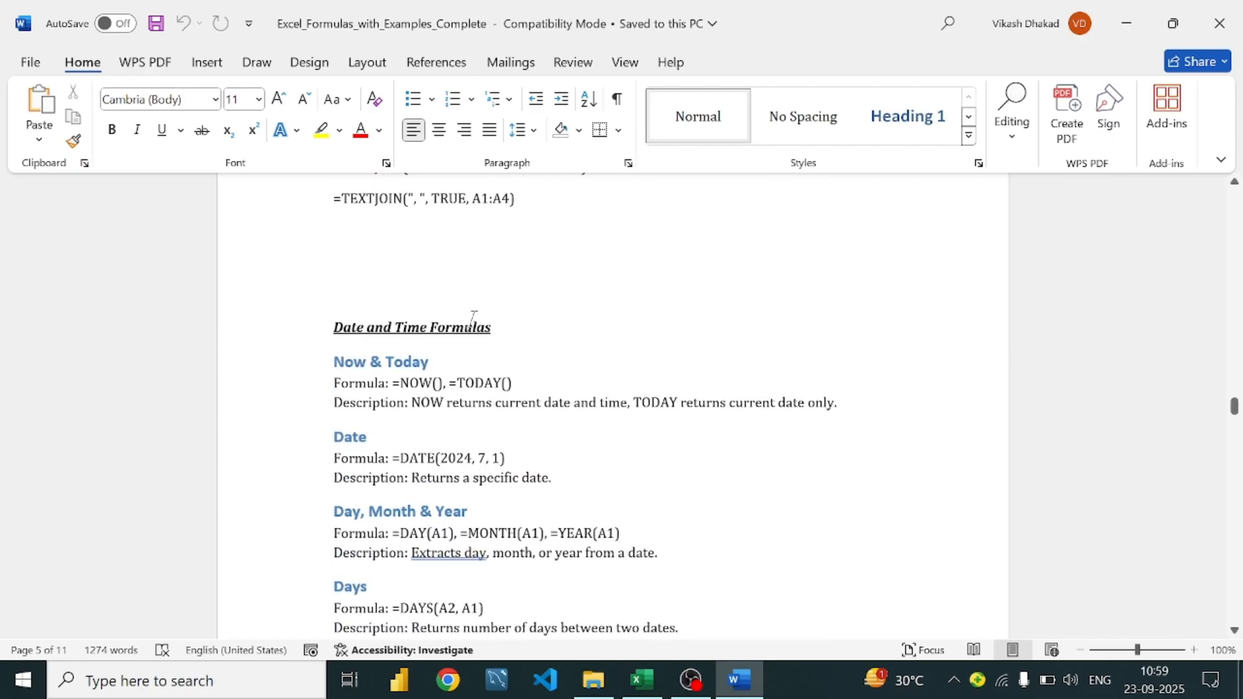
{"action": "scroll", "coordinate": [444, 260], "scroll_direction": "up", "scroll_amount": 5}
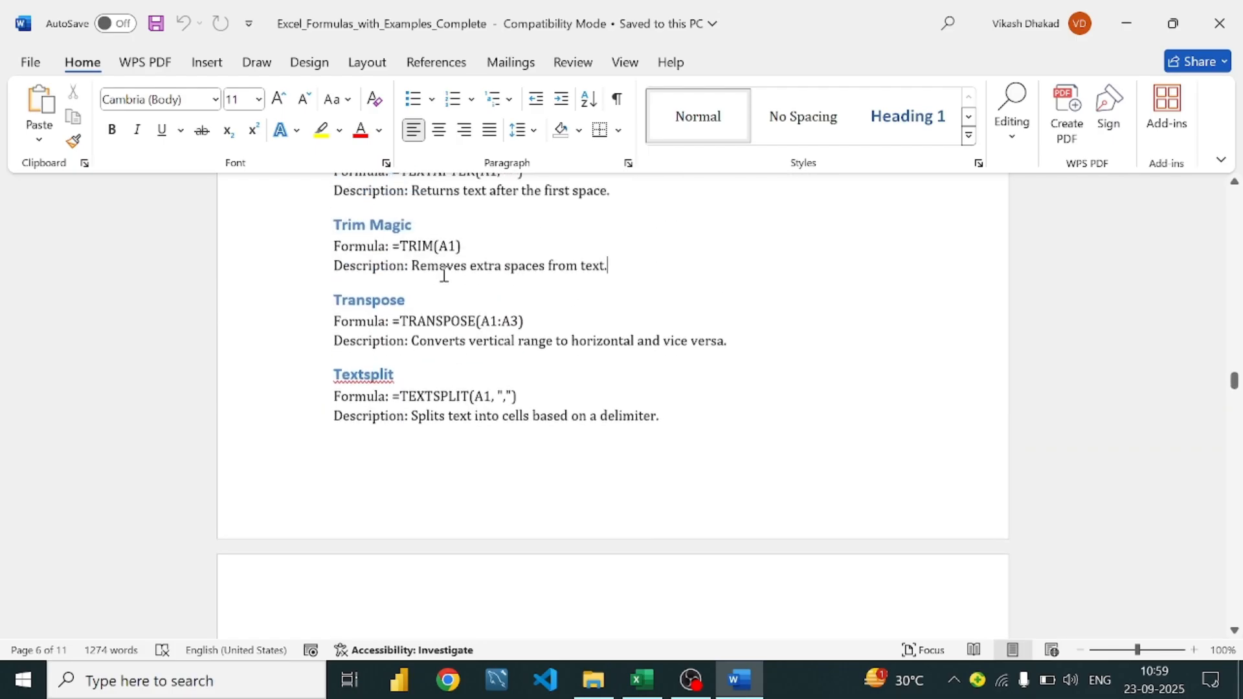
{"action": "scroll", "coordinate": [445, 273], "scroll_direction": "down", "scroll_amount": 1}
{"action": "scroll", "coordinate": [444, 272], "scroll_direction": "down", "scroll_amount": 2}
{"action": "scroll", "coordinate": [401, 288], "scroll_direction": "up", "scroll_amount": 3}
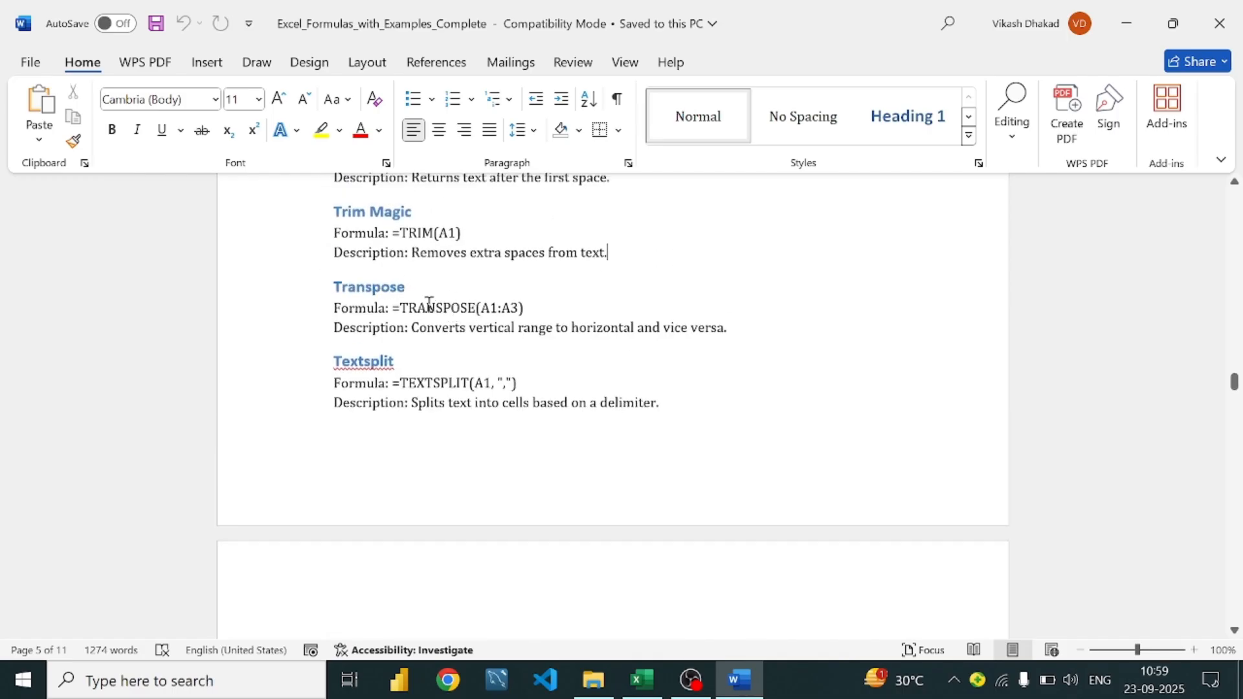
{"action": "scroll", "coordinate": [457, 295], "scroll_direction": "up", "scroll_amount": 3}
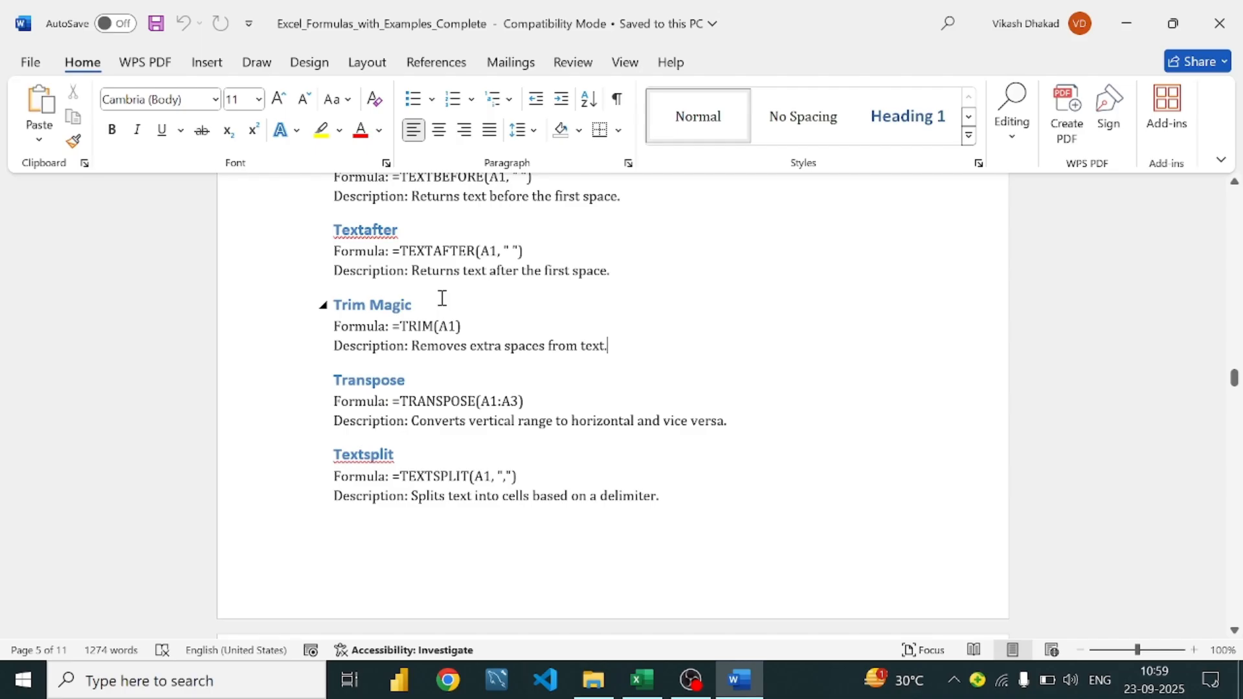
{"action": "scroll", "coordinate": [442, 298], "scroll_direction": "up", "scroll_amount": 5}
{"action": "scroll", "coordinate": [442, 298], "scroll_direction": "down", "scroll_amount": 3}
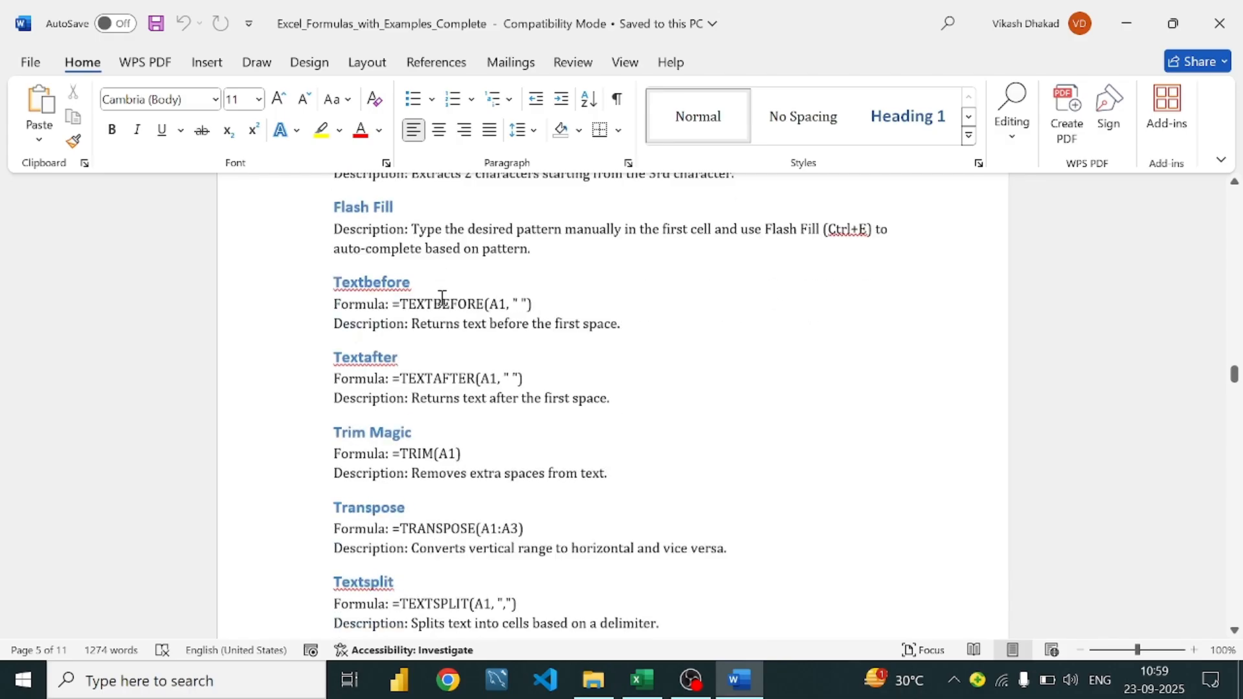
{"action": "scroll", "coordinate": [442, 298], "scroll_direction": "down", "scroll_amount": 8}
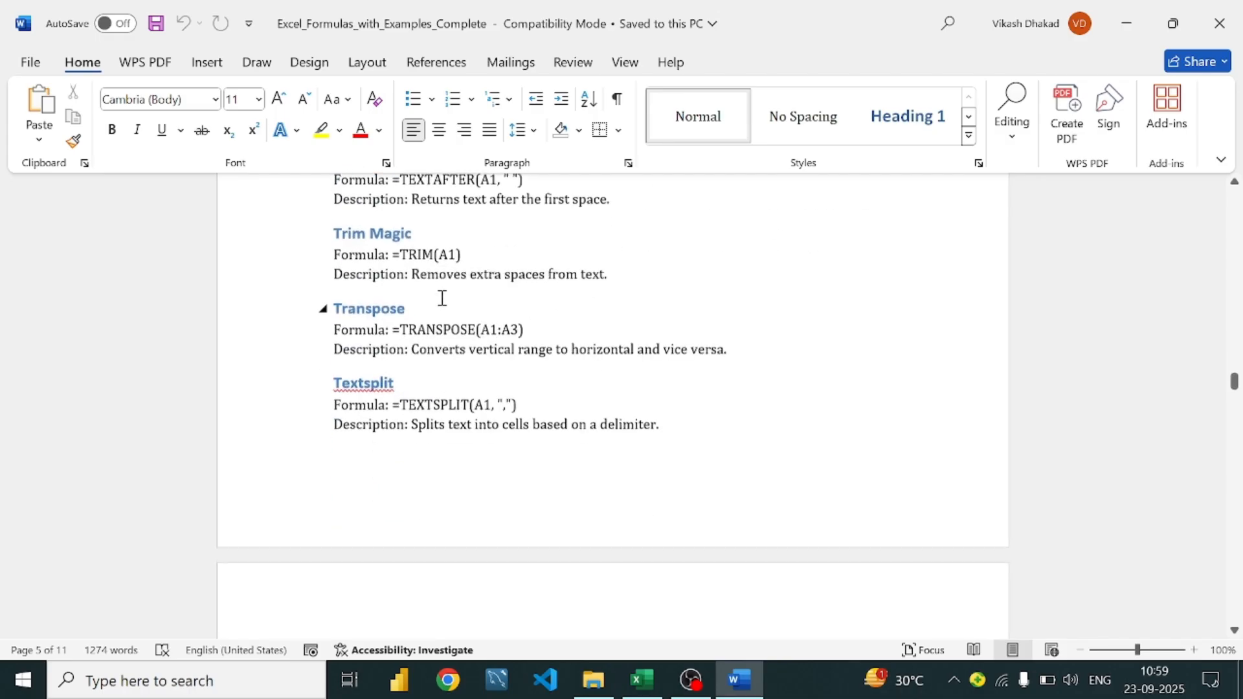
{"action": "scroll", "coordinate": [442, 298], "scroll_direction": "up", "scroll_amount": 3}
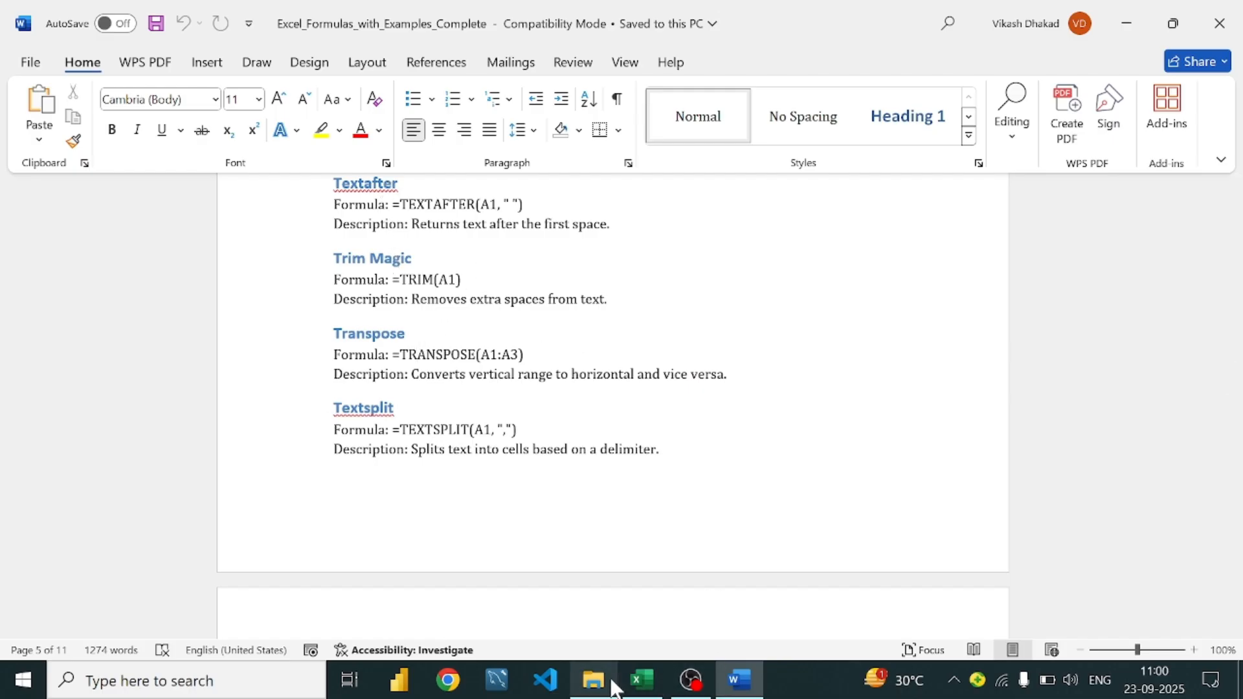
Back in Excel, look over Sheet1 and the Data sheet and select empty cell A9
{"action": "left_click", "coordinate": [643, 679]}
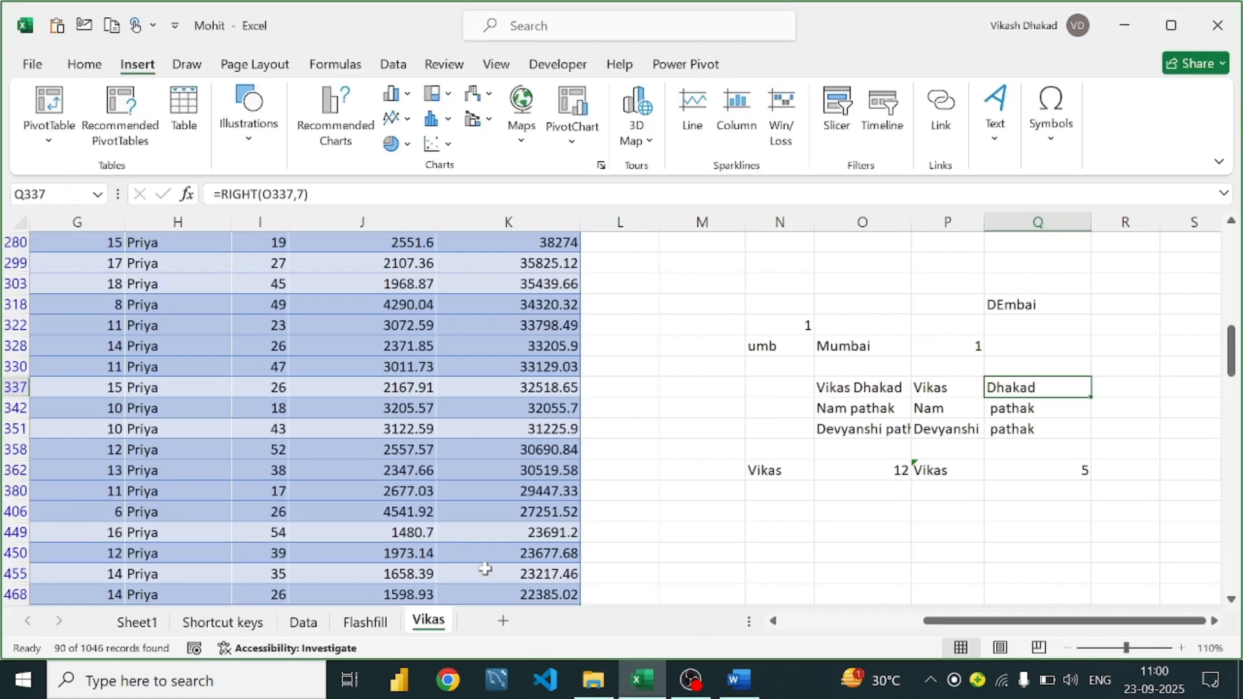
{"action": "left_click", "coordinate": [148, 622]}
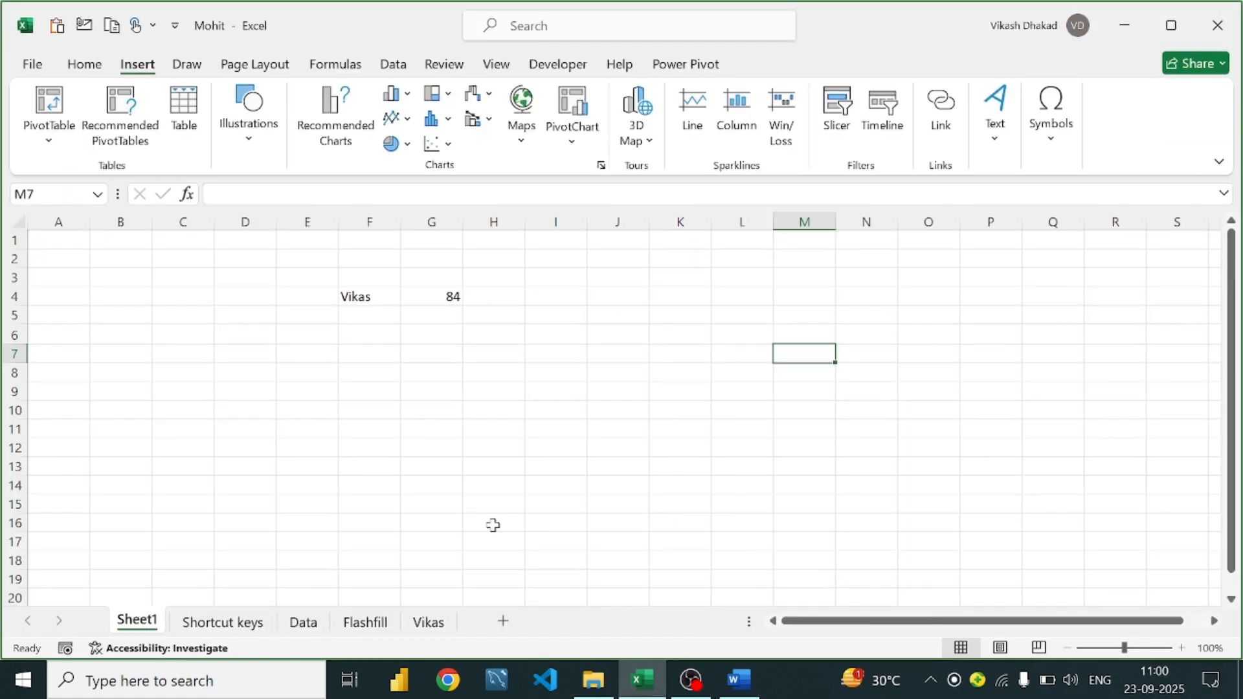
{"action": "left_click", "coordinate": [302, 622]}
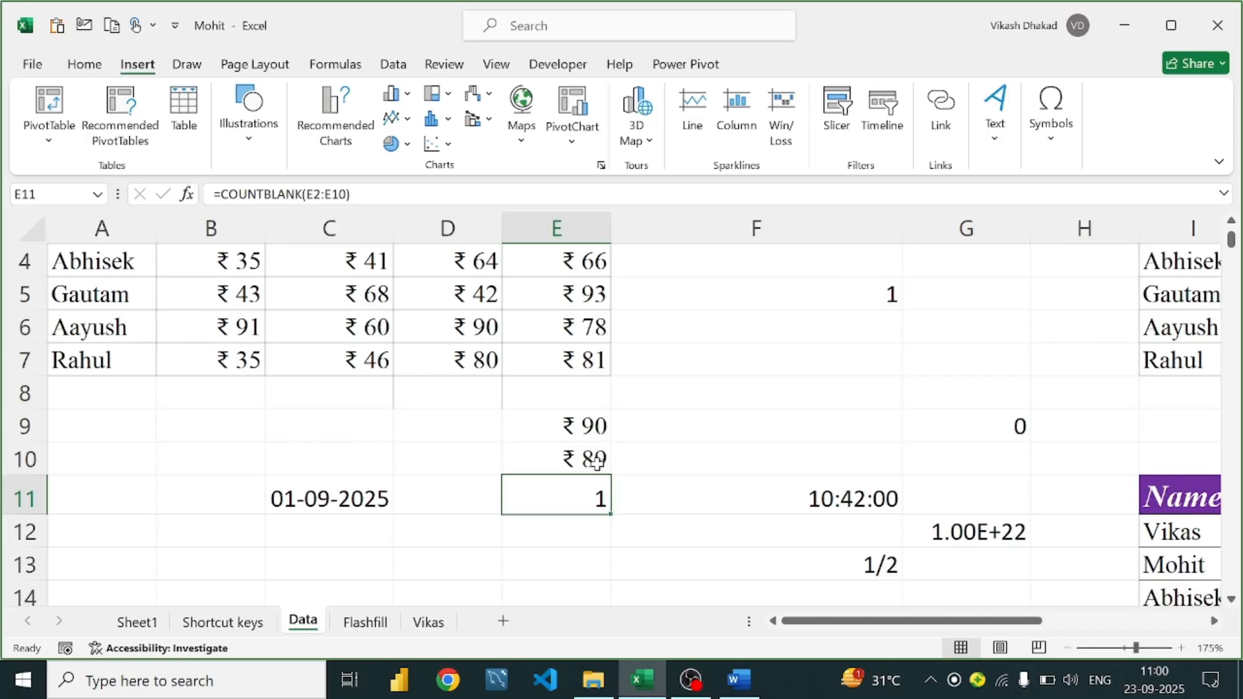
{"action": "scroll", "coordinate": [647, 449], "scroll_direction": "up", "scroll_amount": 1}
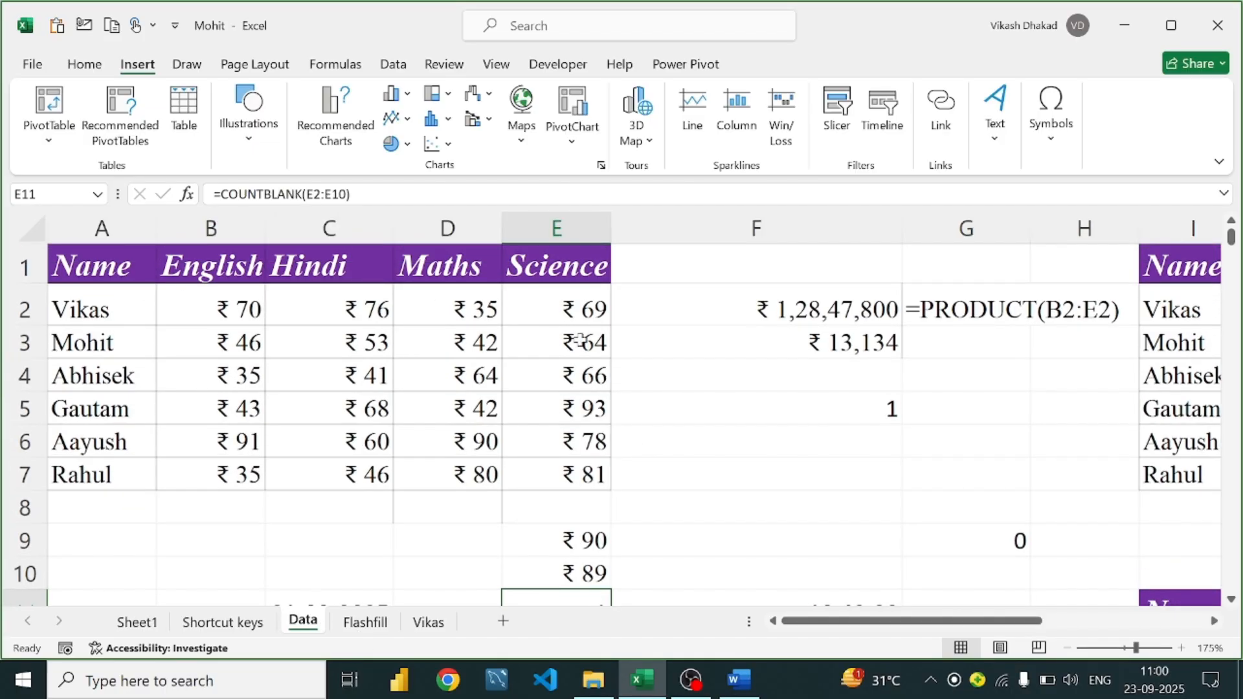
{"action": "scroll", "coordinate": [580, 339], "scroll_direction": "down", "scroll_amount": 3}
{"action": "scroll", "coordinate": [580, 339], "scroll_direction": "up", "scroll_amount": 3}
{"action": "scroll", "coordinate": [630, 348], "scroll_direction": "down", "scroll_amount": 4}
{"action": "scroll", "coordinate": [630, 349], "scroll_direction": "down", "scroll_amount": 8}
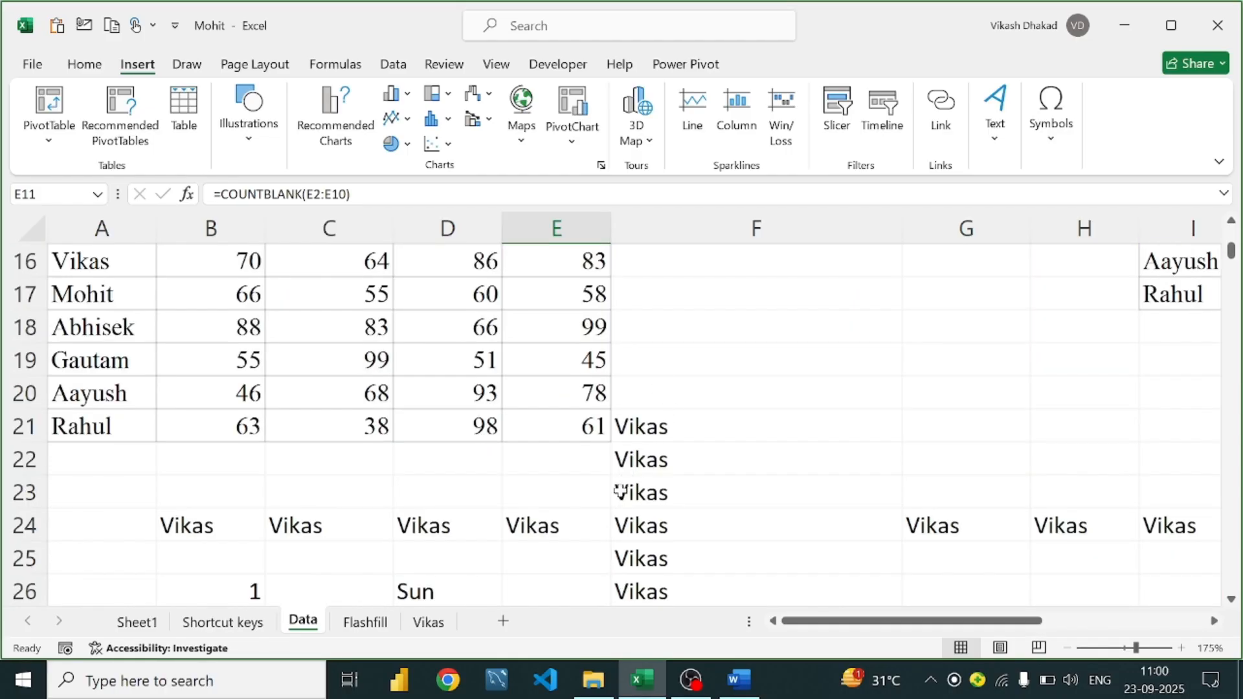
{"action": "scroll", "coordinate": [724, 467], "scroll_direction": "up", "scroll_amount": 6}
{"action": "scroll", "coordinate": [729, 482], "scroll_direction": "up", "scroll_amount": 6}
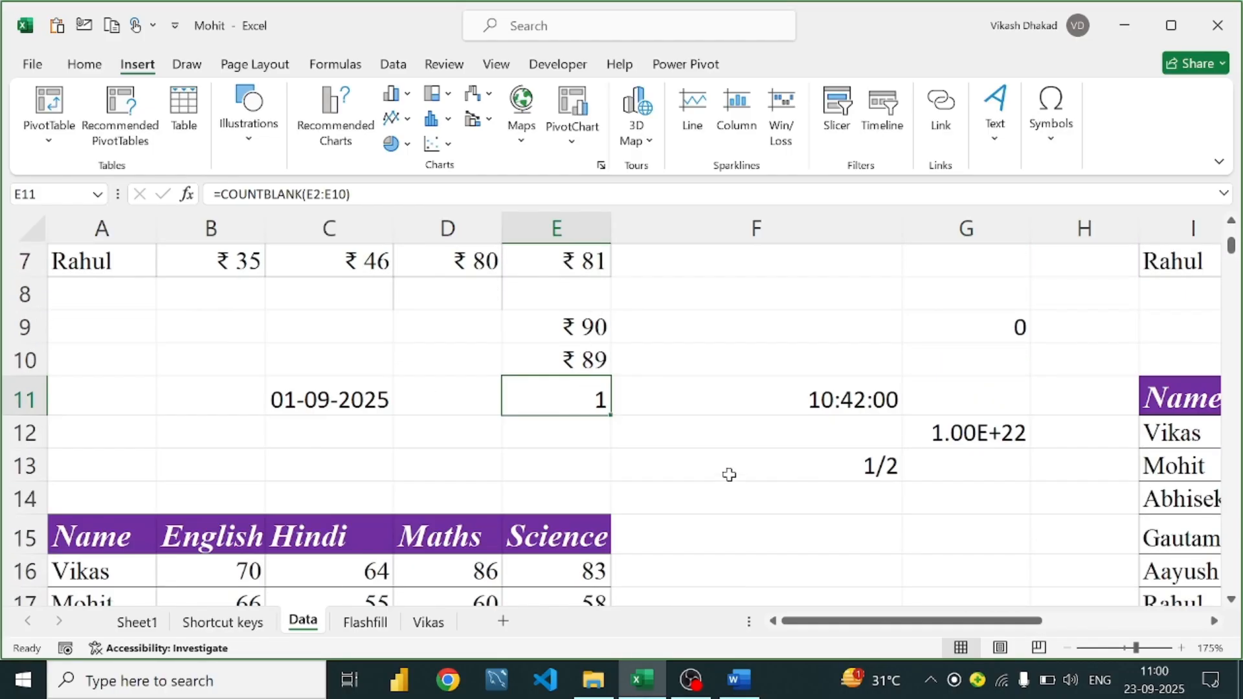
{"action": "scroll", "coordinate": [746, 406], "scroll_direction": "down", "scroll_amount": 3}
{"action": "scroll", "coordinate": [746, 406], "scroll_direction": "down", "scroll_amount": 2}
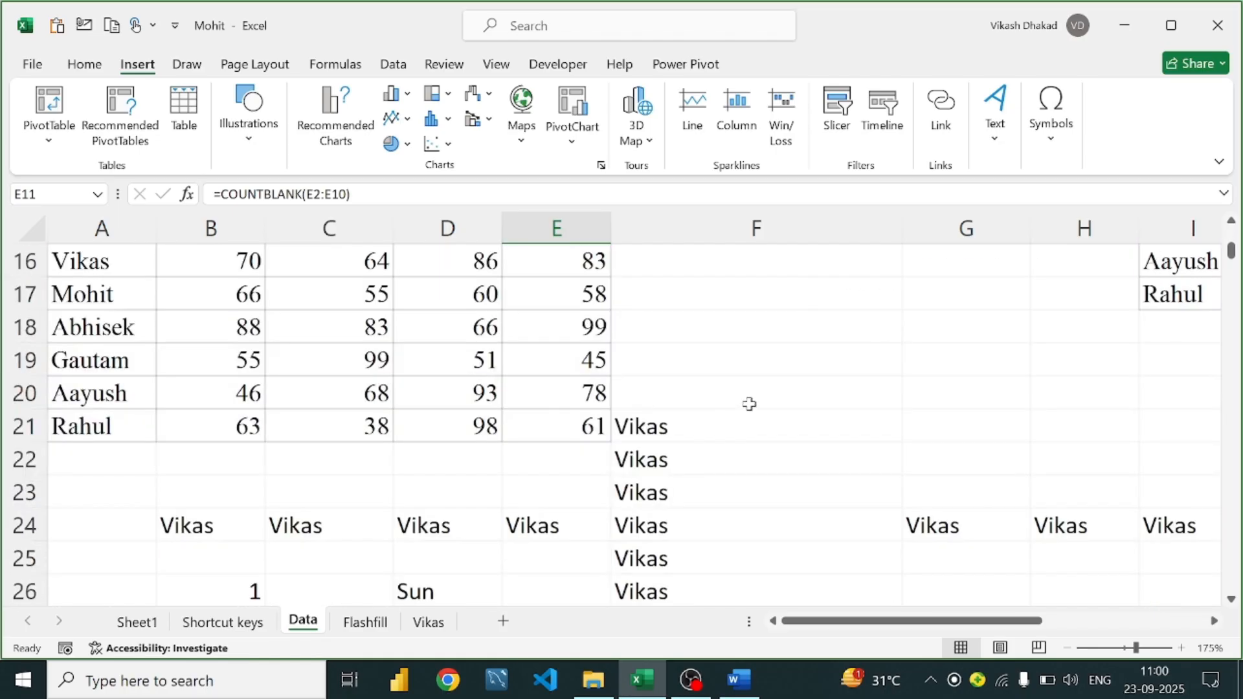
{"action": "scroll", "coordinate": [749, 402], "scroll_direction": "up", "scroll_amount": 1}
{"action": "scroll", "coordinate": [754, 402], "scroll_direction": "down", "scroll_amount": 11}
{"action": "scroll", "coordinate": [479, 423], "scroll_direction": "down", "scroll_amount": 3}
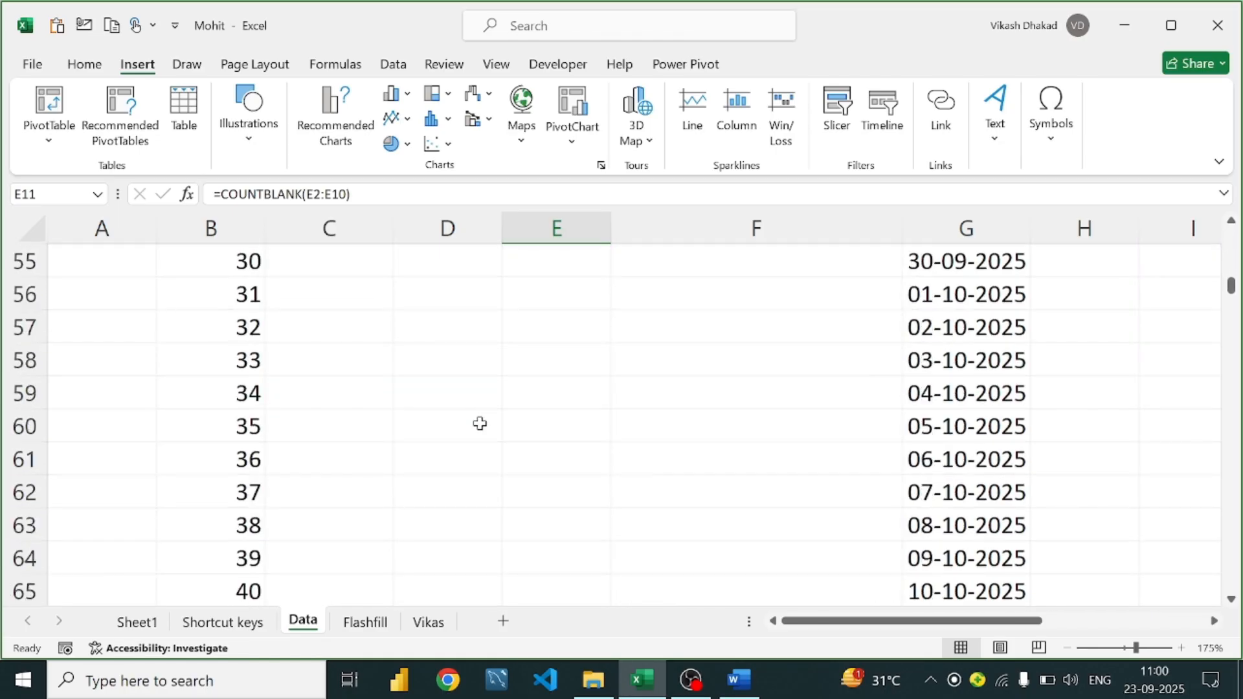
{"action": "scroll", "coordinate": [480, 423], "scroll_direction": "up", "scroll_amount": 13}
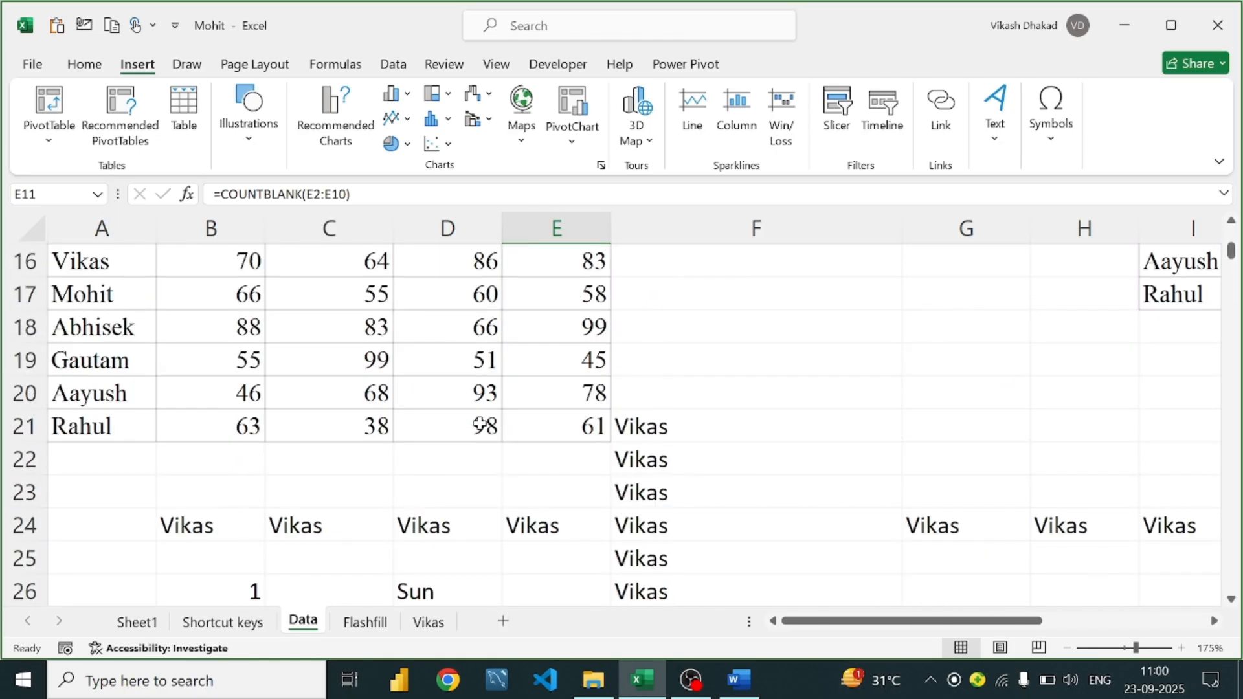
{"action": "scroll", "coordinate": [480, 423], "scroll_direction": "up", "scroll_amount": 5}
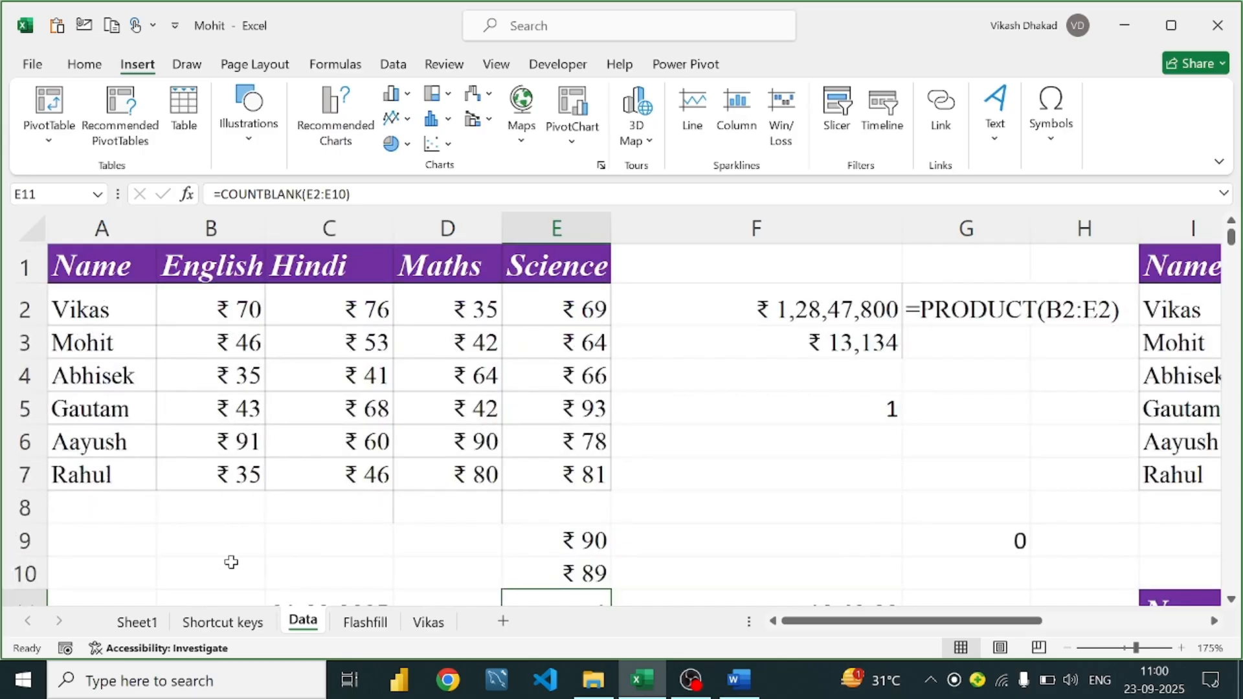
{"action": "left_click", "coordinate": [206, 532]}
{"action": "left_click", "coordinate": [127, 534]}
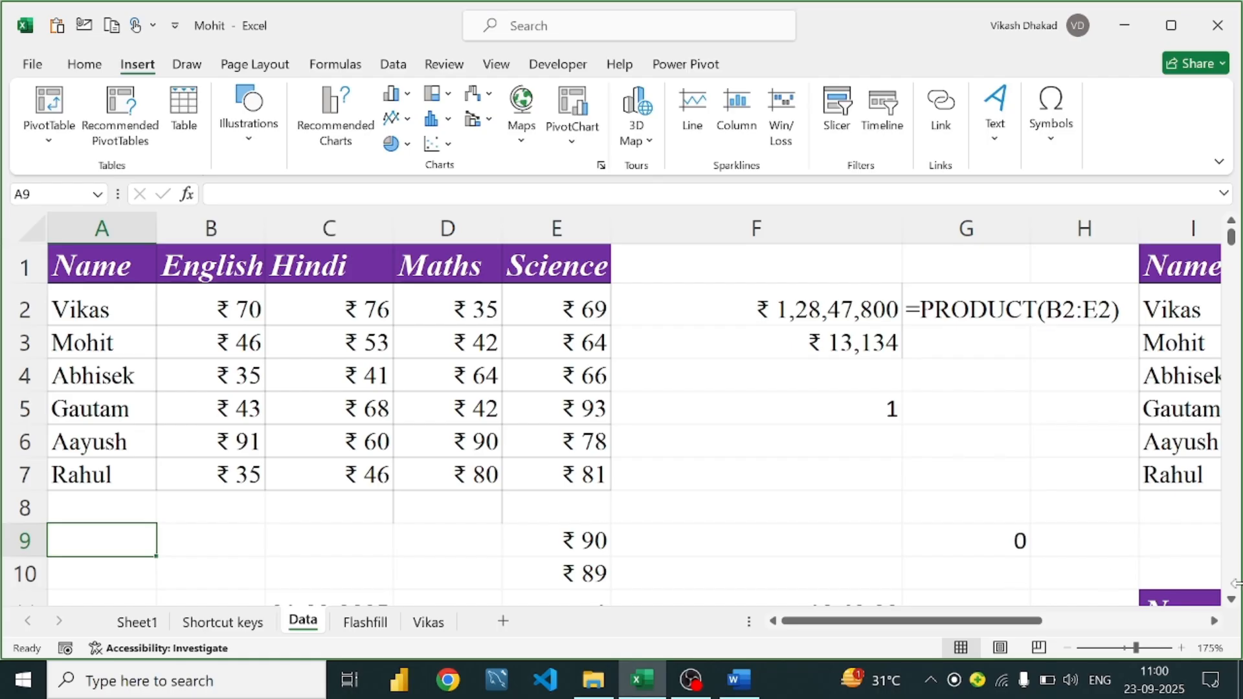
Switch to the Word guide and place the cursor at the end of =TRANSPOSE(A1:A3)
{"action": "scroll", "coordinate": [832, 435], "scroll_direction": "down", "scroll_amount": 3}
{"action": "scroll", "coordinate": [833, 436], "scroll_direction": "down", "scroll_amount": 4}
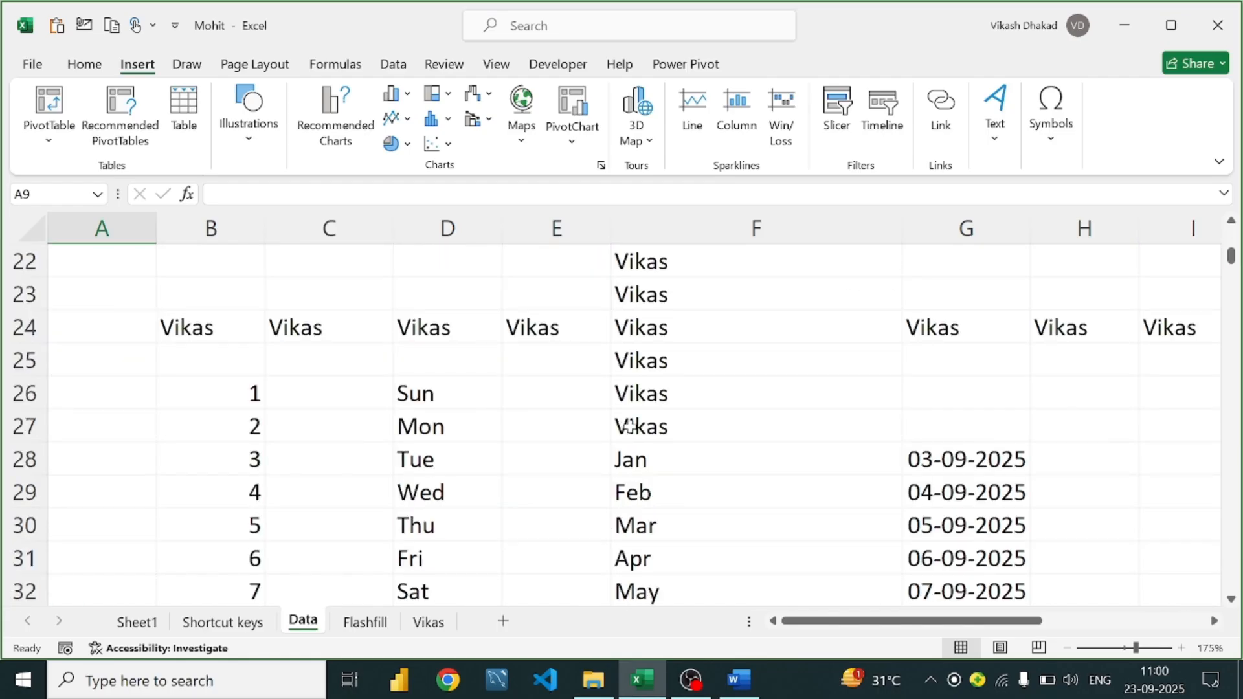
{"action": "scroll", "coordinate": [630, 425], "scroll_direction": "down", "scroll_amount": 11}
{"action": "left_click", "coordinate": [727, 680]}
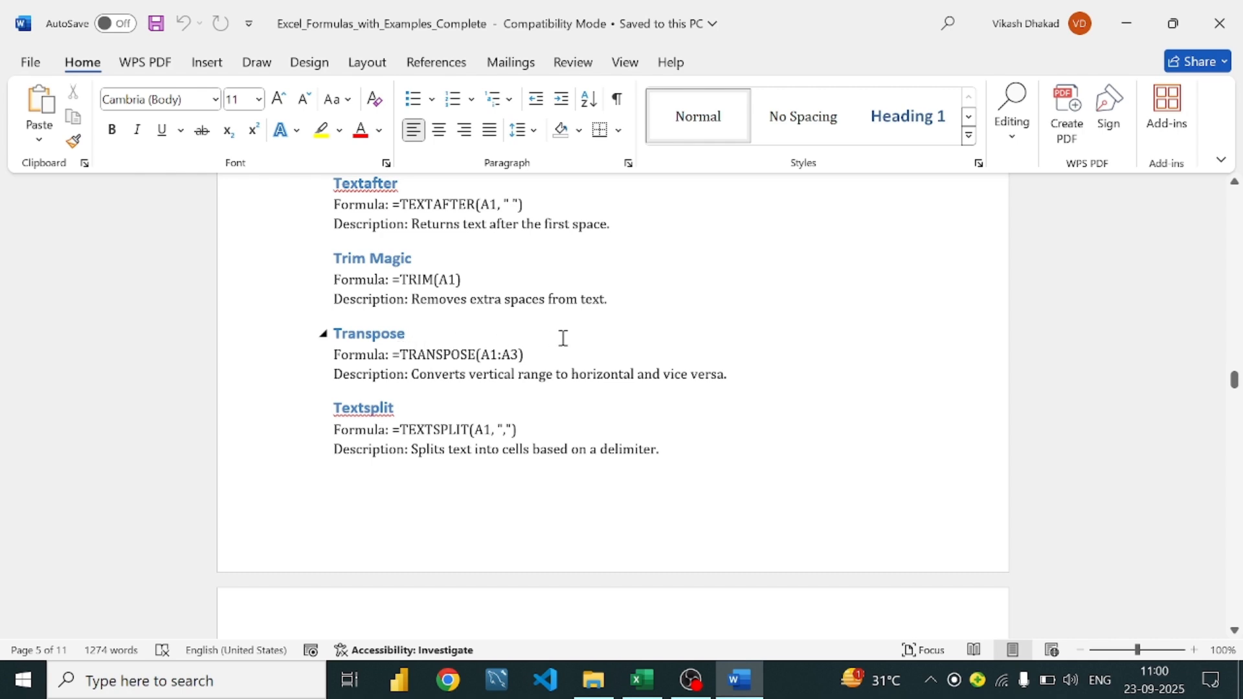
{"action": "scroll", "coordinate": [563, 338], "scroll_direction": "up", "scroll_amount": 1}
{"action": "left_click", "coordinate": [571, 402]}
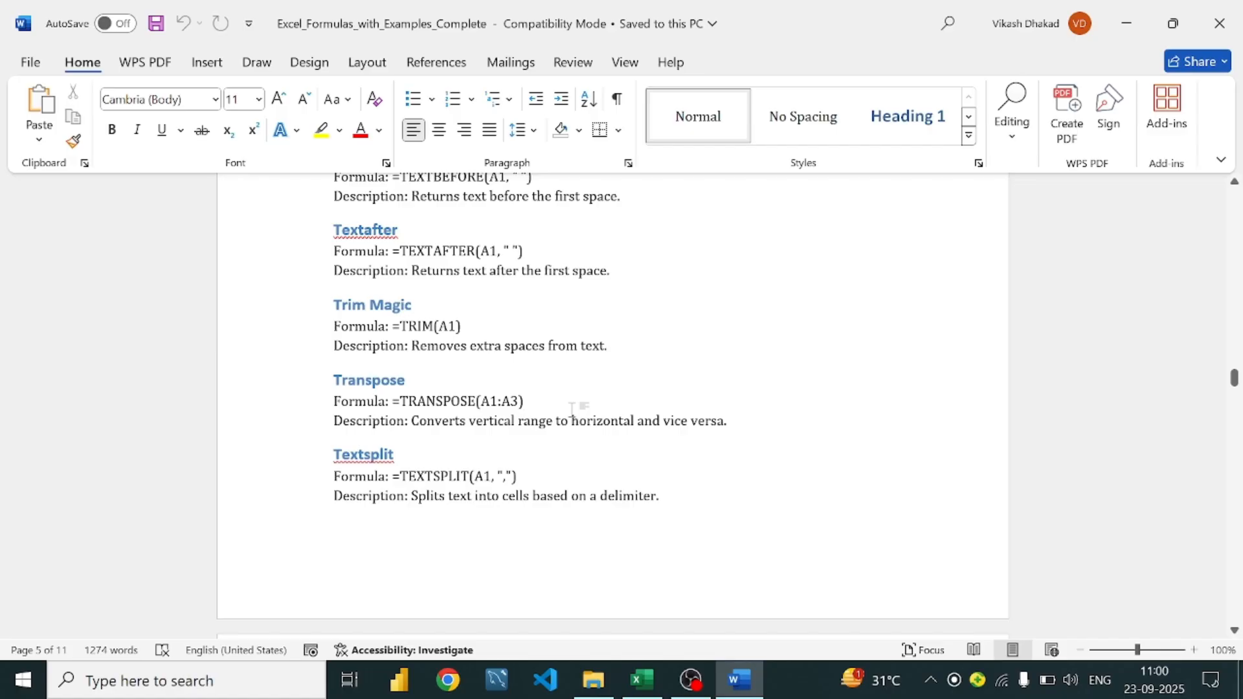
Copy the marks table A15:E21 from the Data sheet
{"action": "left_click", "coordinate": [641, 679]}
{"action": "scroll", "coordinate": [300, 281], "scroll_direction": "down", "scroll_amount": 6}
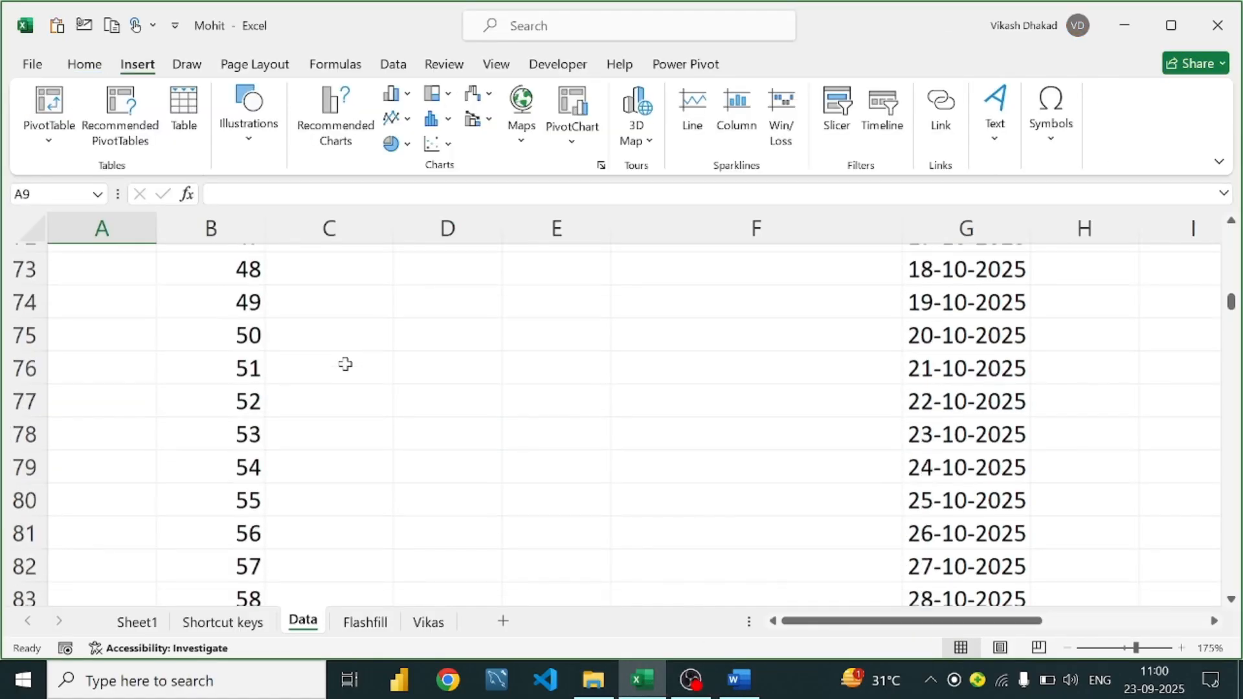
{"action": "scroll", "coordinate": [367, 375], "scroll_direction": "up", "scroll_amount": 14}
{"action": "scroll", "coordinate": [379, 380], "scroll_direction": "up", "scroll_amount": 8}
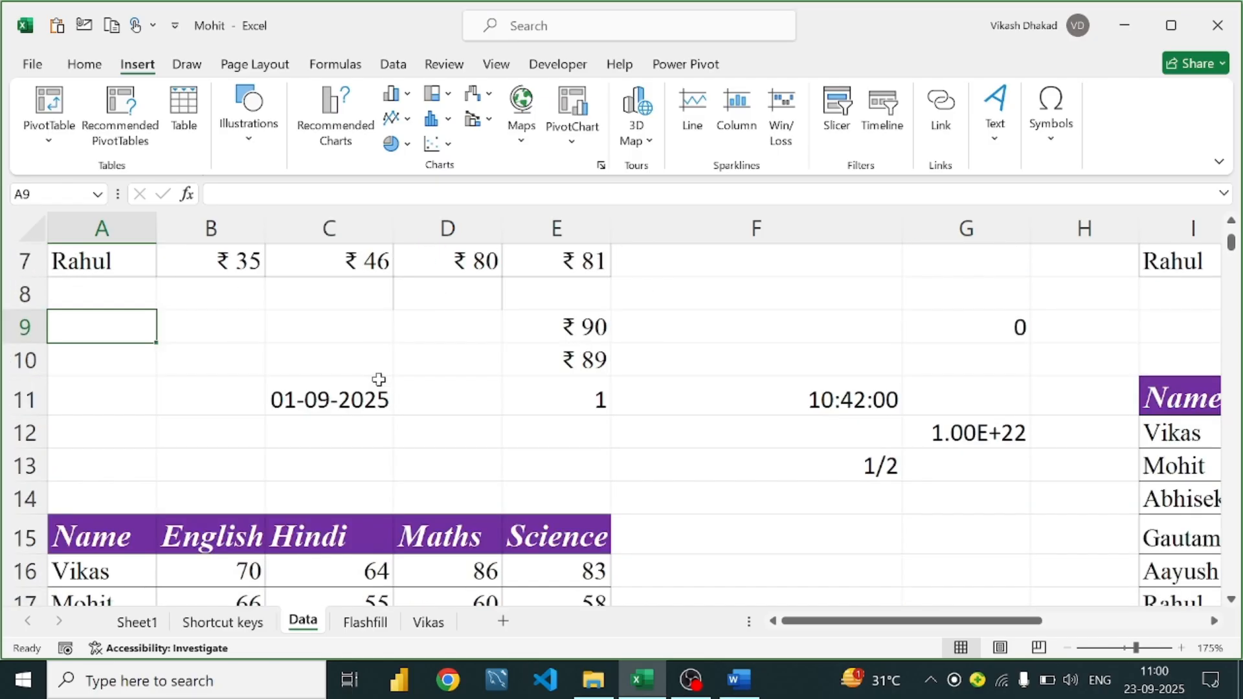
{"action": "scroll", "coordinate": [224, 399], "scroll_direction": "down", "scroll_amount": 2}
{"action": "left_click_drag", "start_coordinate": [89, 331], "coordinate": [527, 535]}
{"action": "key", "text": "ctrl+c"}
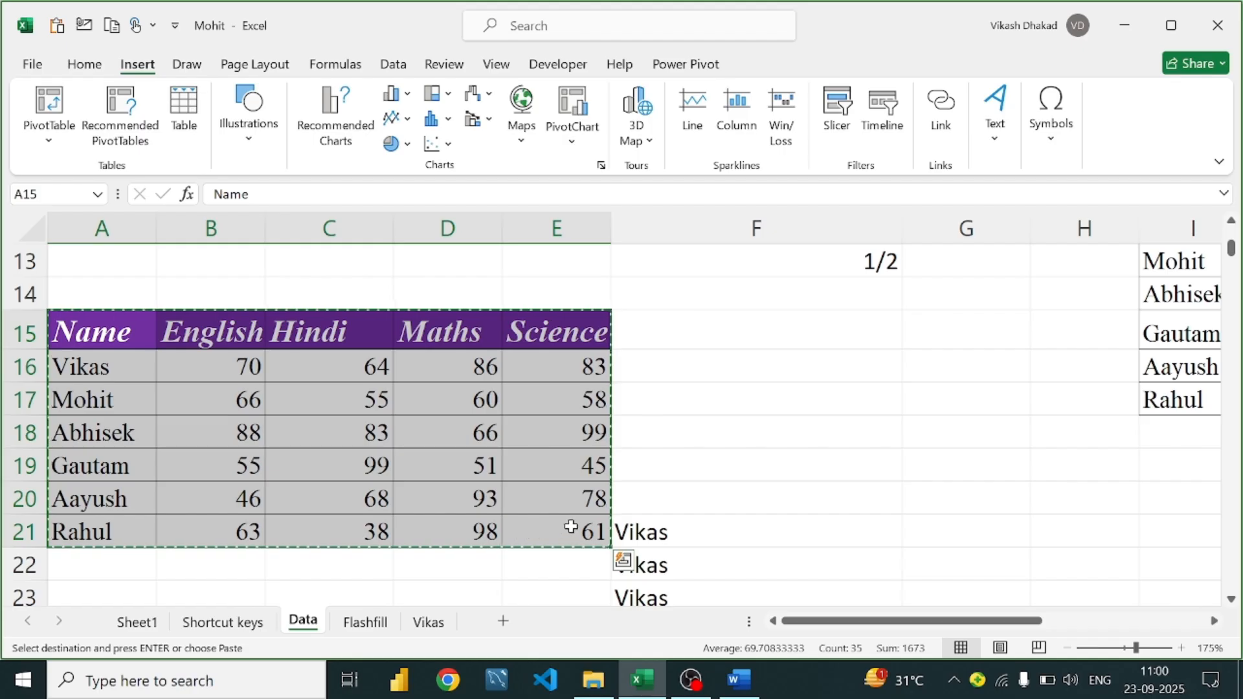
Add a new Sheet2 and paste the marks table at A1
{"action": "scroll", "coordinate": [633, 513], "scroll_direction": "down", "scroll_amount": 4}
{"action": "scroll", "coordinate": [633, 513], "scroll_direction": "down", "scroll_amount": 20}
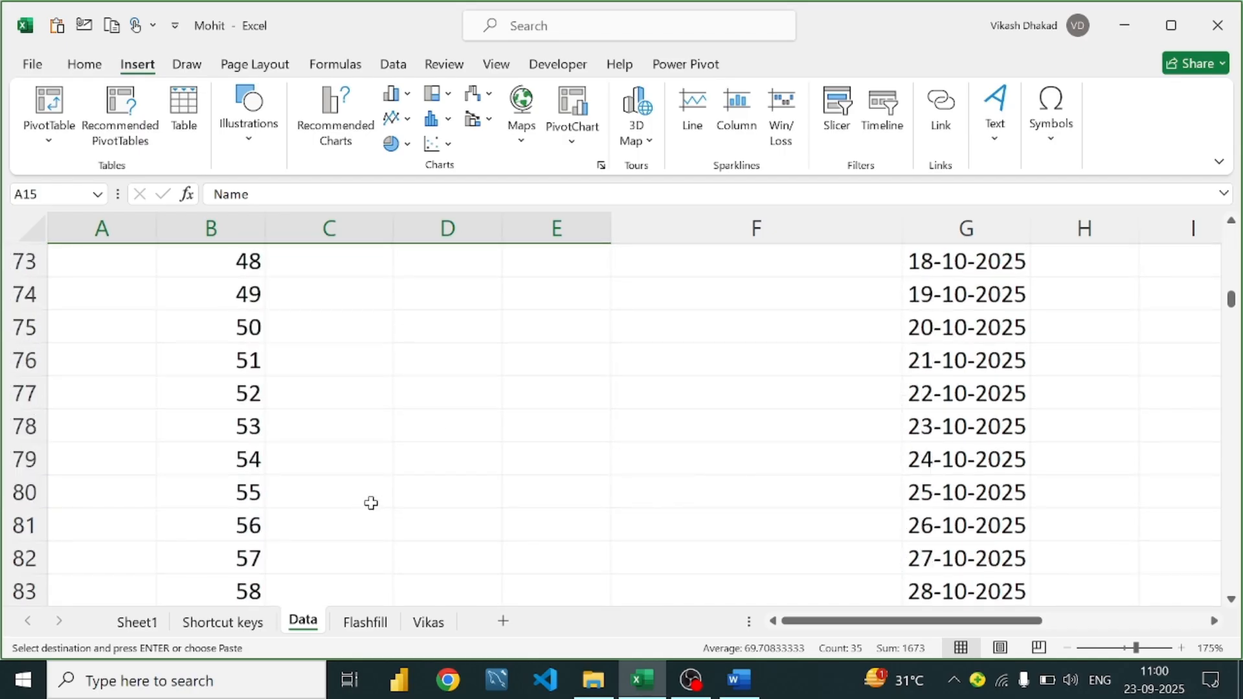
{"action": "scroll", "coordinate": [371, 503], "scroll_direction": "down", "scroll_amount": 11}
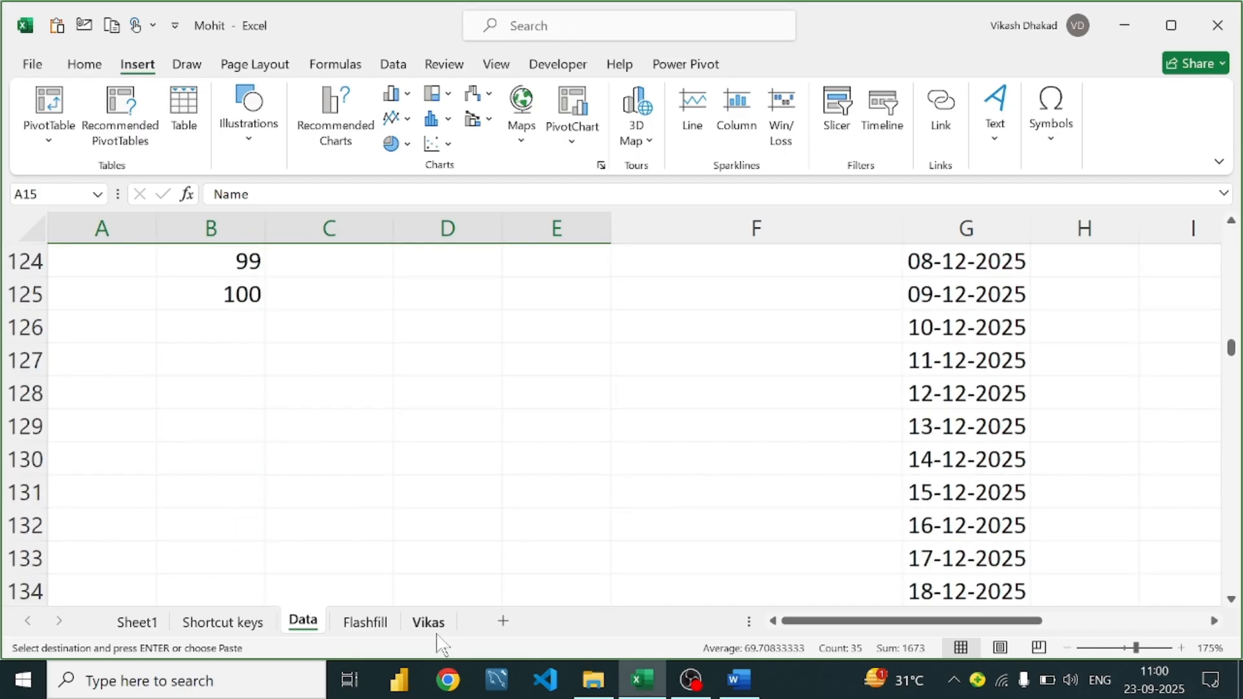
{"action": "left_click", "coordinate": [503, 621]}
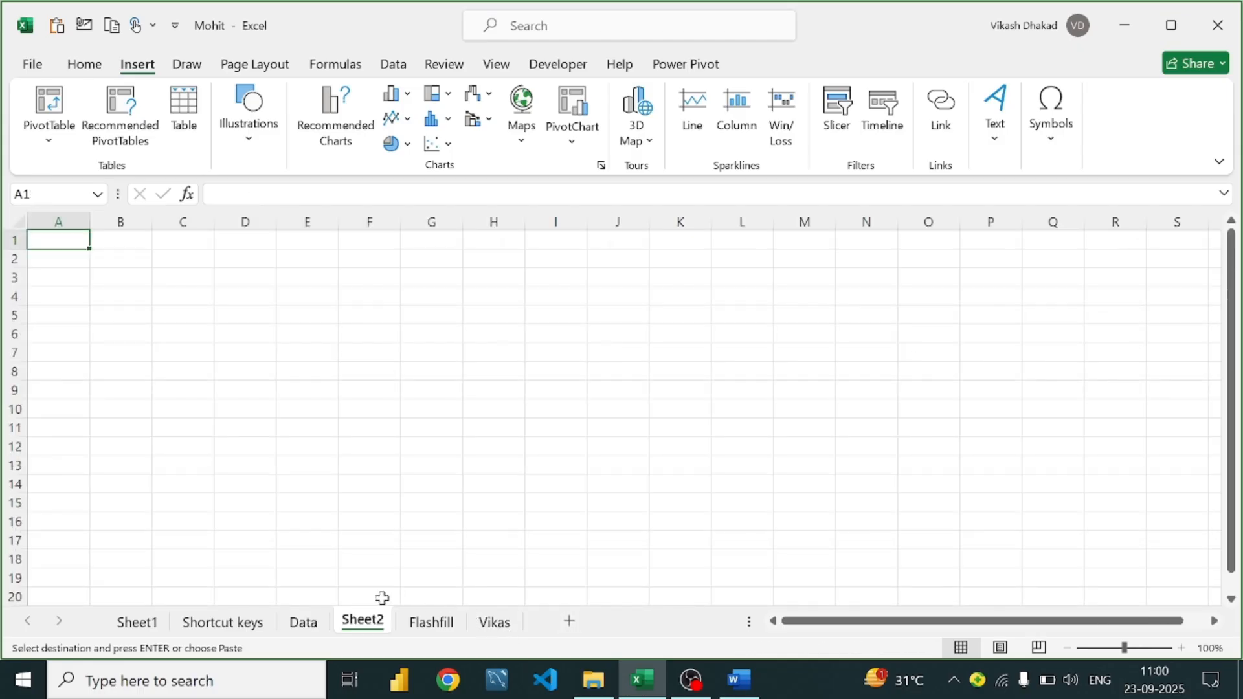
{"action": "key", "text": "ctrl+v"}
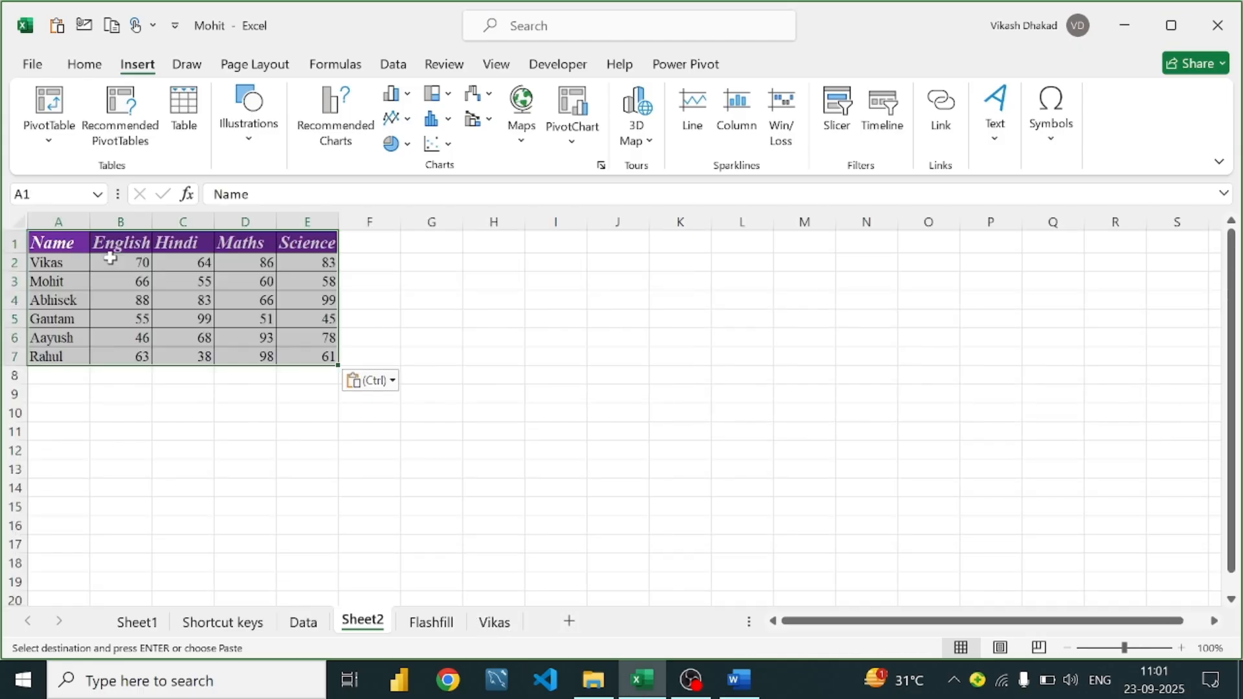
{"action": "left_click", "coordinate": [491, 262]}
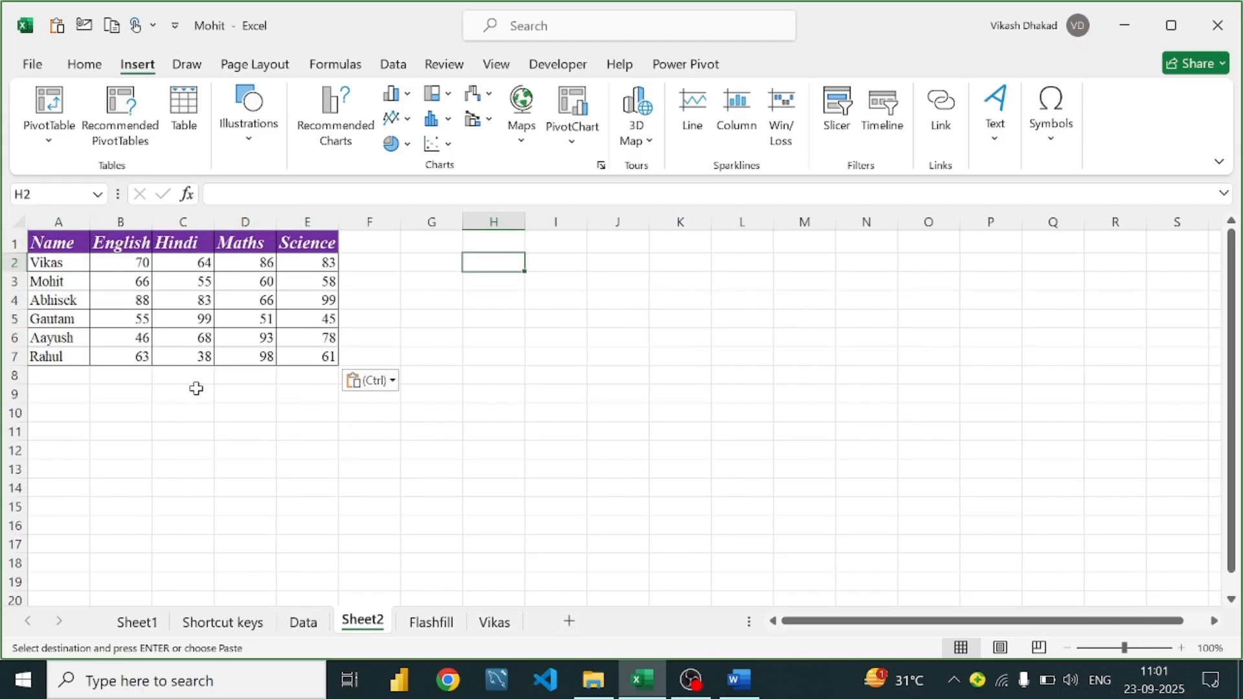
{"action": "left_click", "coordinate": [196, 433]}
Enter =TRANSPOSE(A1:E7) in C11 to produce a transposed copy of the marks table
{"action": "type", "text": "=t"}
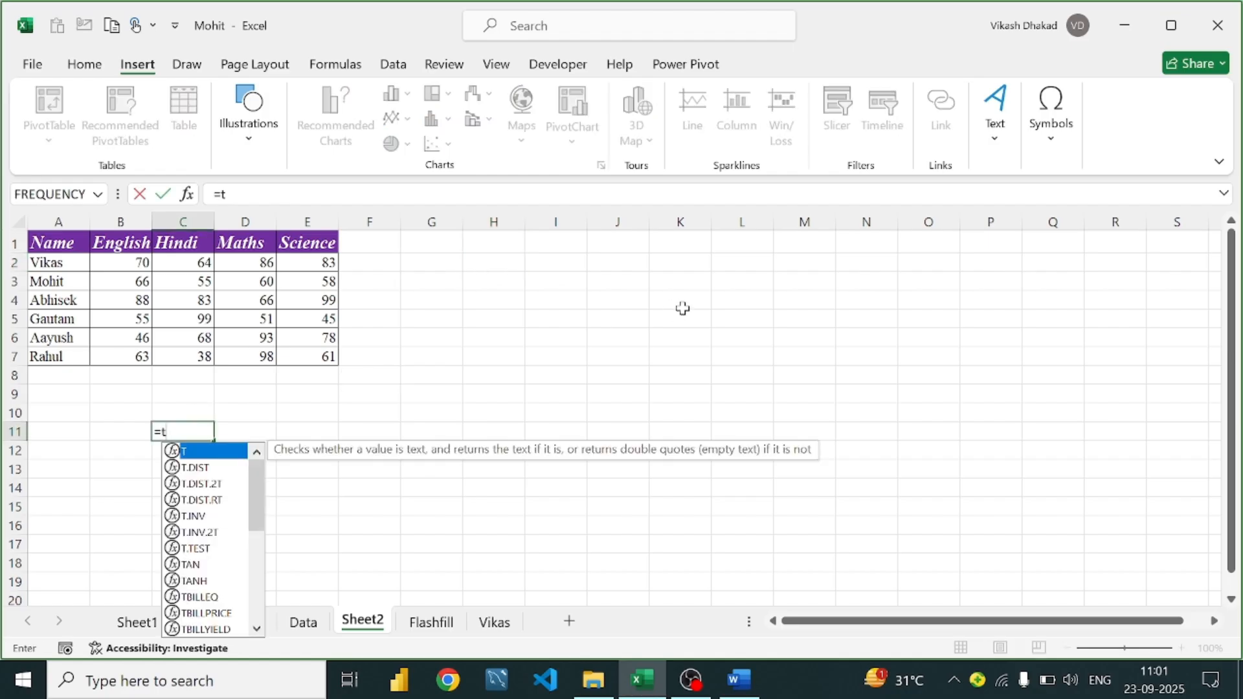
{"action": "type", "text": "ran"}
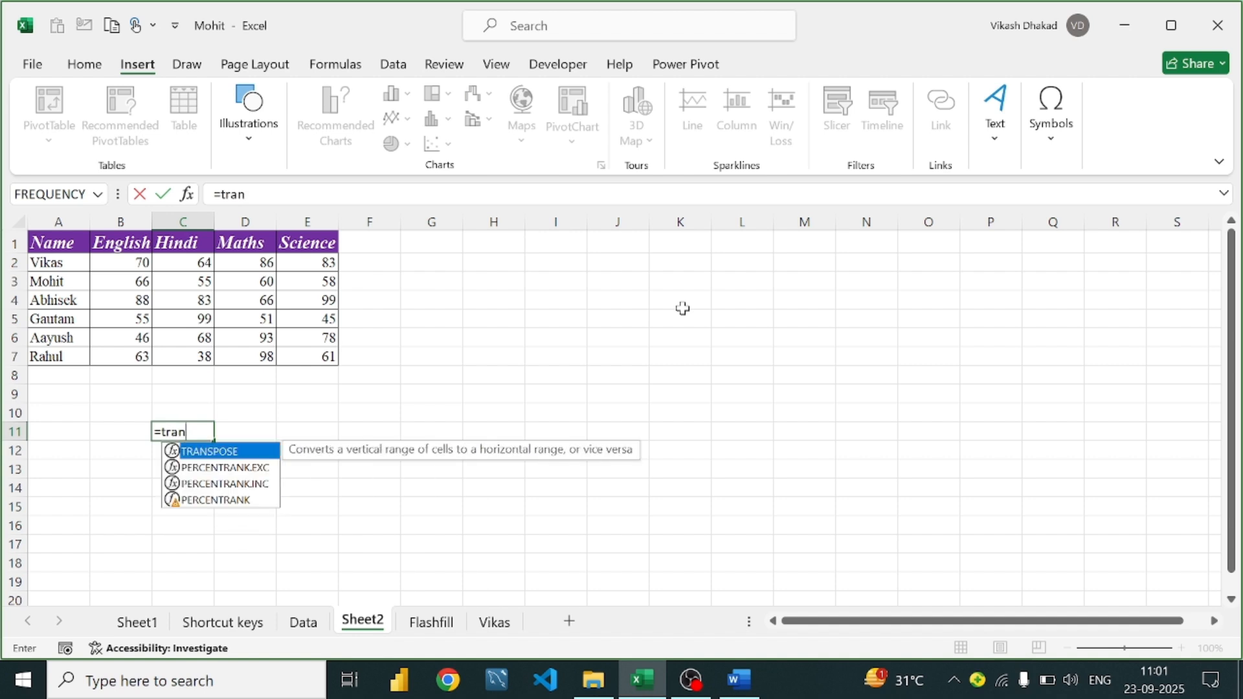
{"action": "type", "text": "spos"}
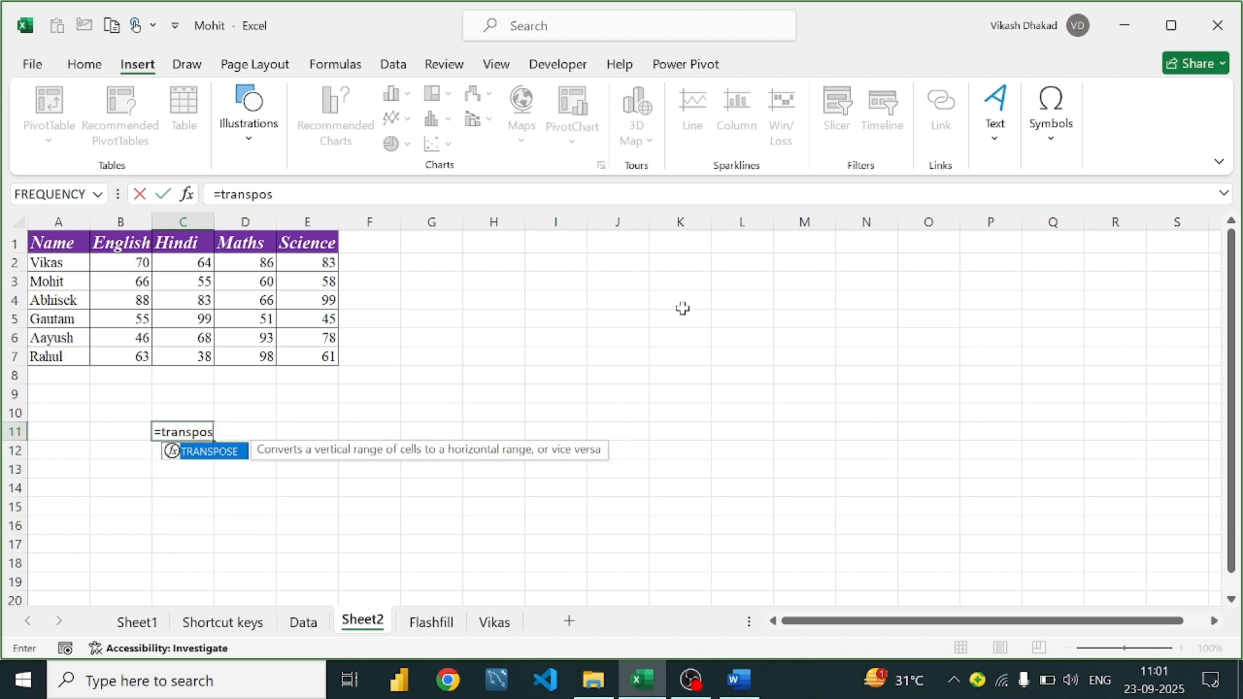
{"action": "type", "text": "e("}
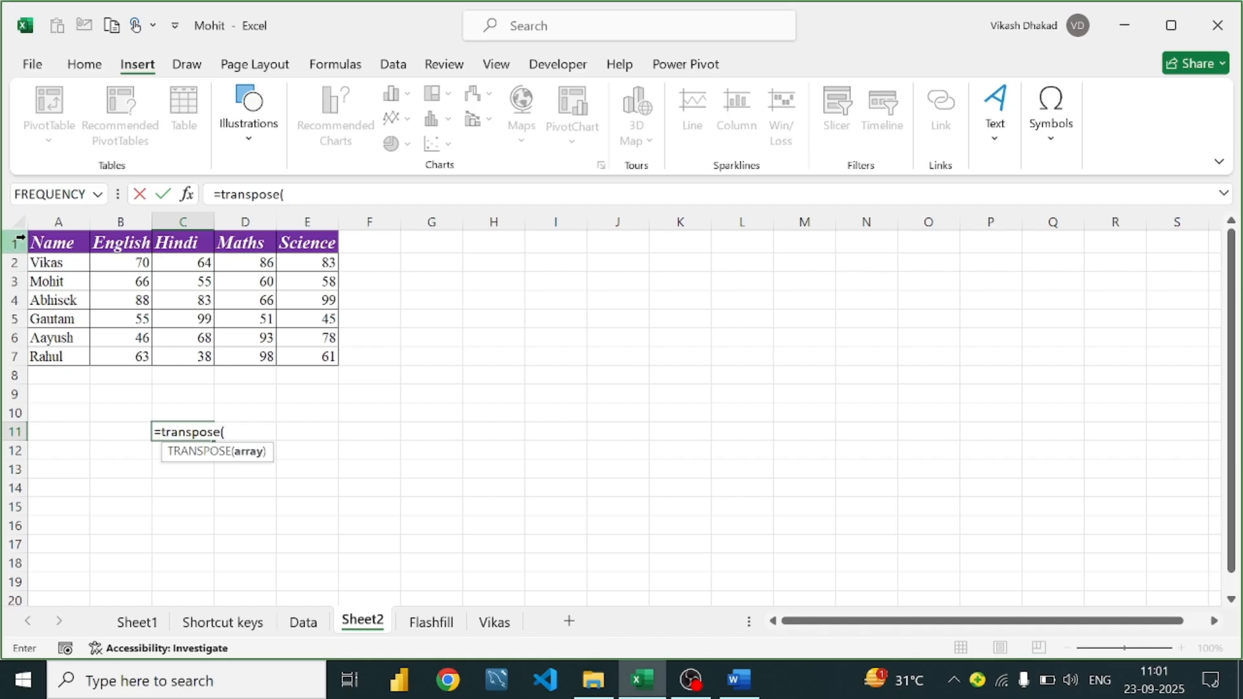
{"action": "left_click_drag", "start_coordinate": [65, 244], "coordinate": [287, 349]}
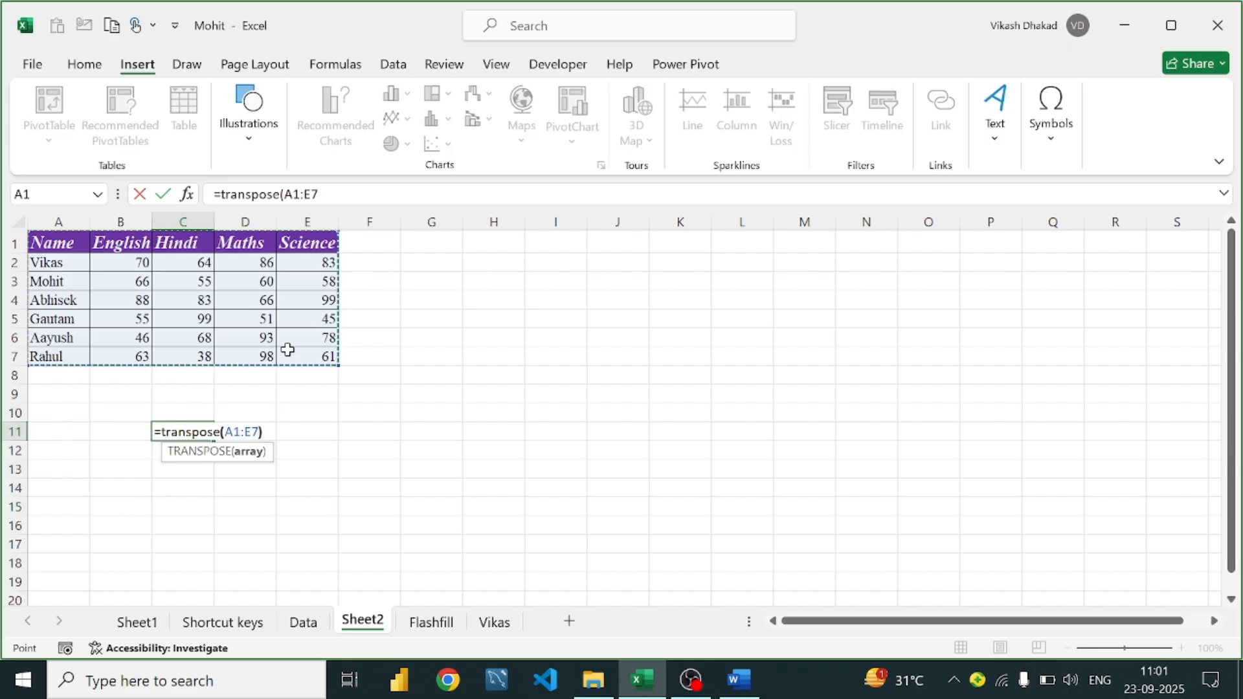
{"action": "type", "text": ")"}
{"action": "key", "text": "Return"}
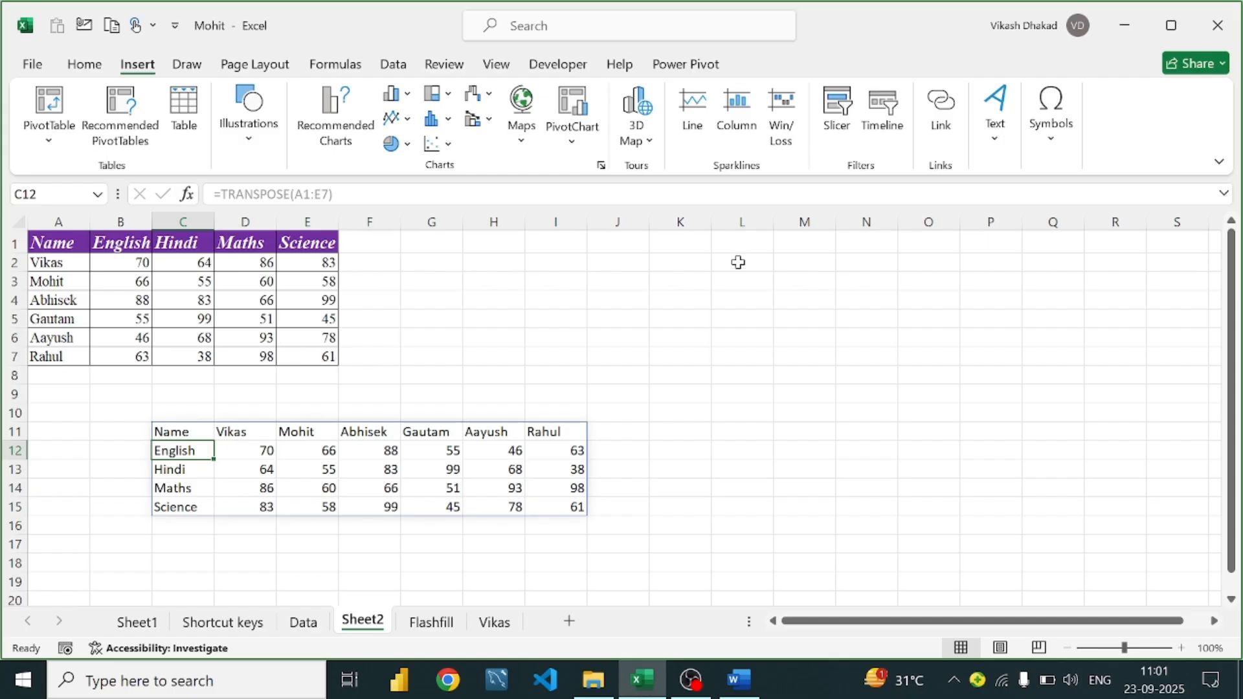
Bring the Word formula guide back to the front at its Transpose entry
{"action": "left_click", "coordinate": [306, 391]}
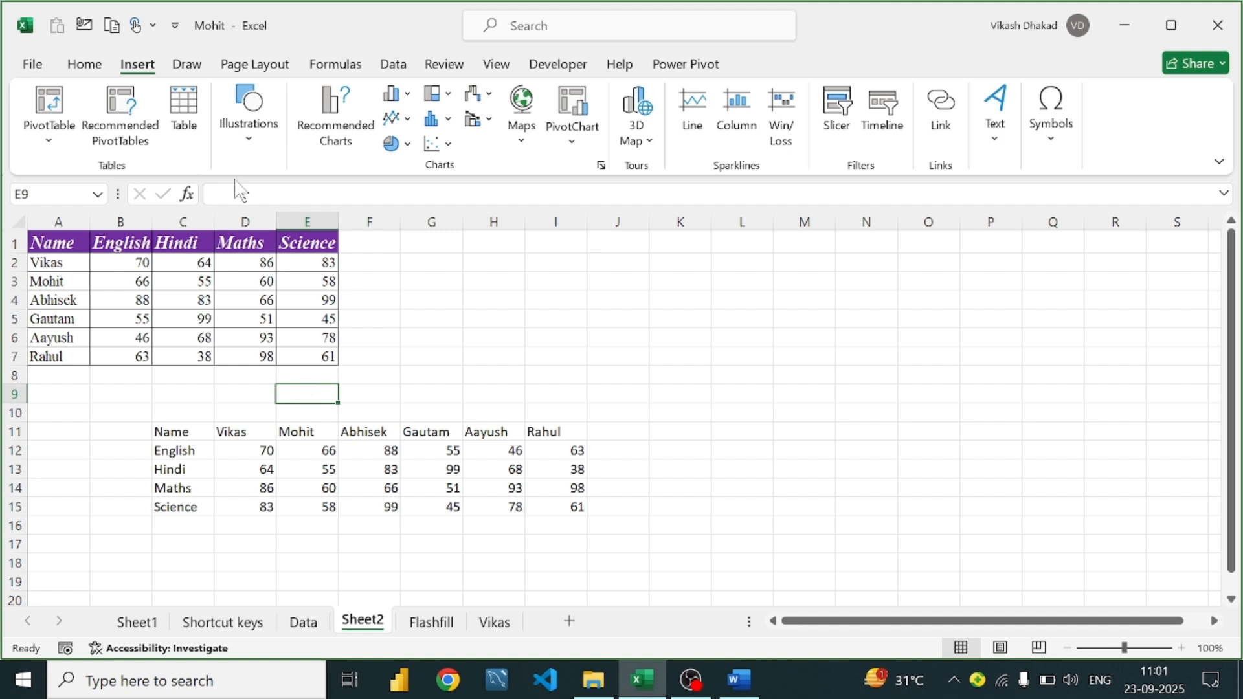
{"action": "left_click", "coordinate": [741, 667]}
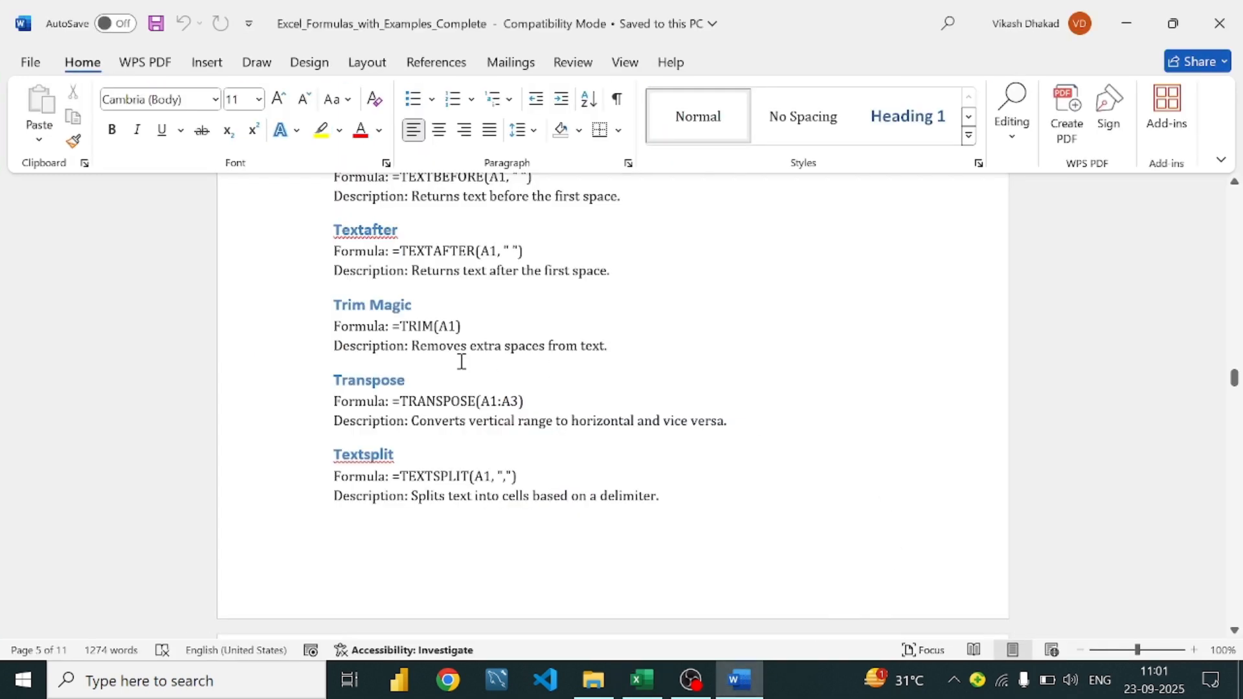
{"action": "scroll", "coordinate": [462, 361], "scroll_direction": "down", "scroll_amount": 2}
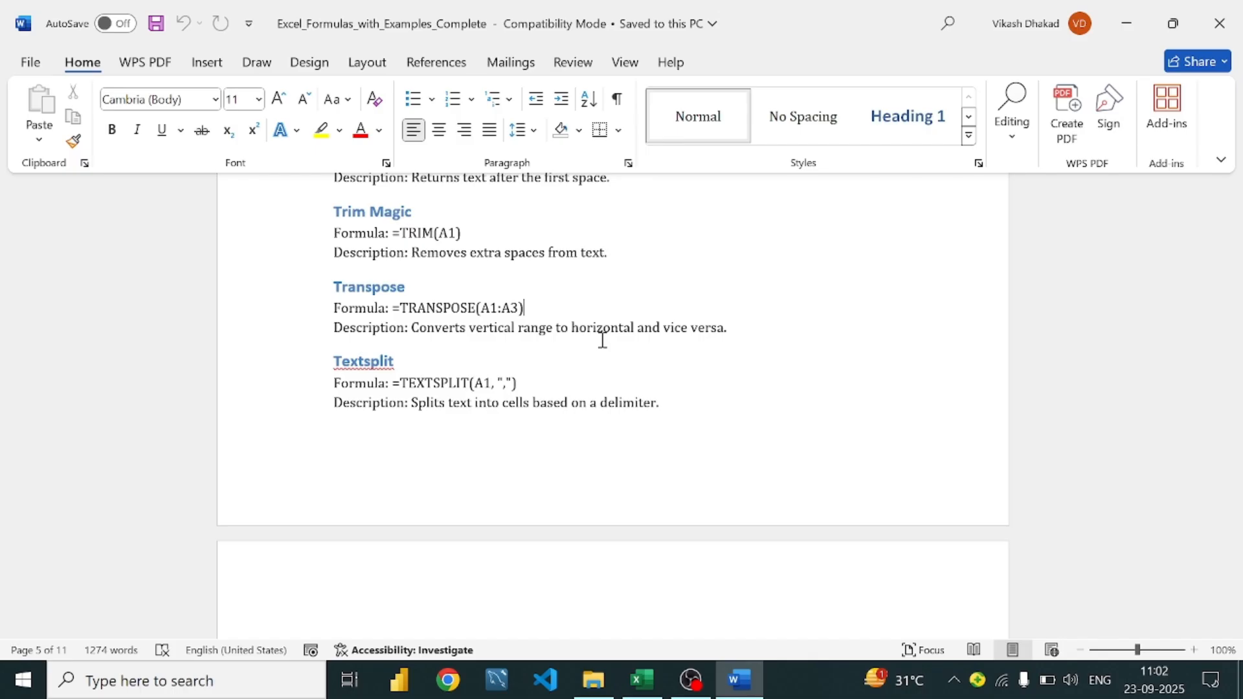
Scroll to the SUBSTITUTE notes and highlight the CHAR(160) example formula and its empty-quotes replacement
{"action": "scroll", "coordinate": [474, 347], "scroll_direction": "down", "scroll_amount": 5}
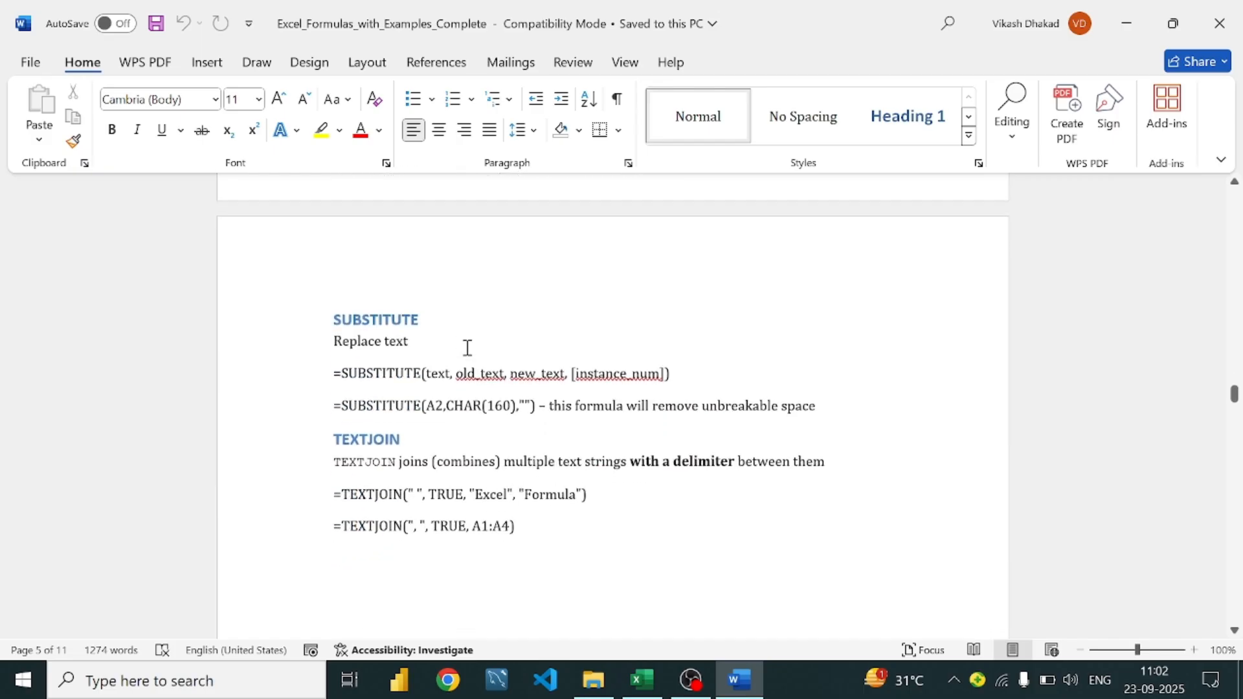
{"action": "left_click", "coordinate": [421, 340]}
{"action": "scroll", "coordinate": [421, 341], "scroll_direction": "up", "scroll_amount": 3}
{"action": "scroll", "coordinate": [421, 340], "scroll_direction": "down", "scroll_amount": 1}
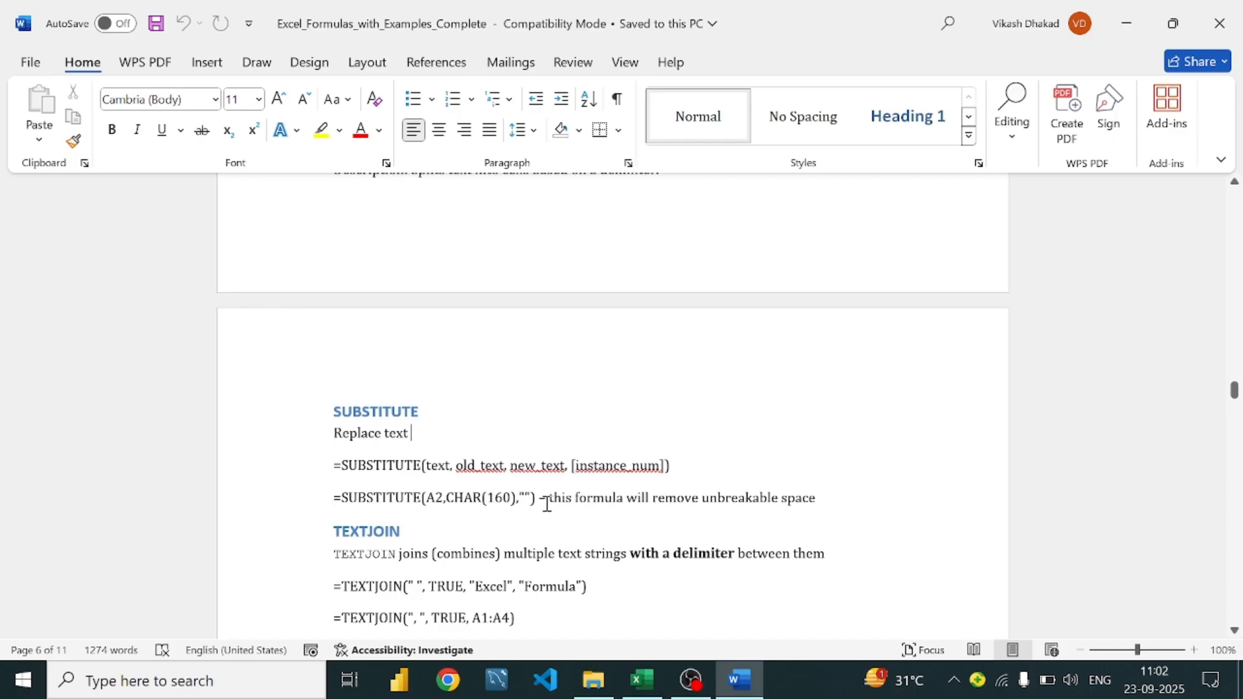
{"action": "left_click_drag", "start_coordinate": [342, 497], "coordinate": [519, 499]}
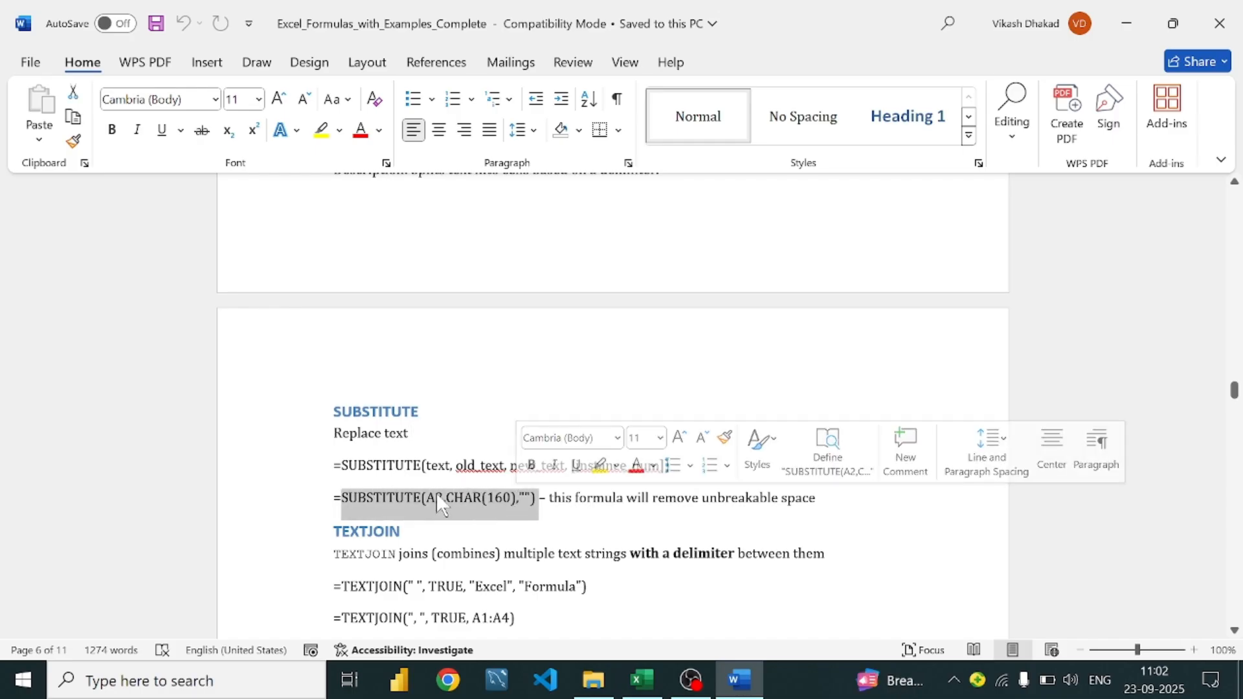
{"action": "left_click", "coordinate": [518, 498]}
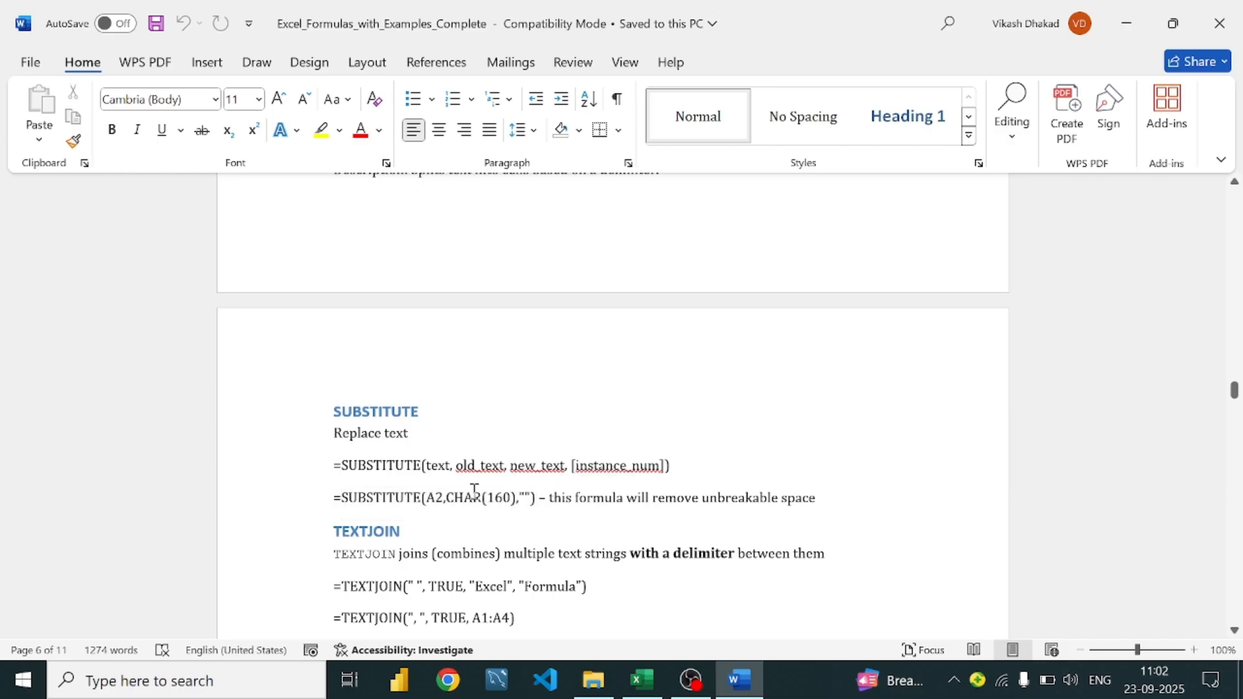
{"action": "left_click", "coordinate": [447, 497]}
{"action": "left_click_drag", "start_coordinate": [447, 498], "coordinate": [539, 499]}
{"action": "left_click", "coordinate": [511, 511]}
{"action": "left_click", "coordinate": [525, 498]}
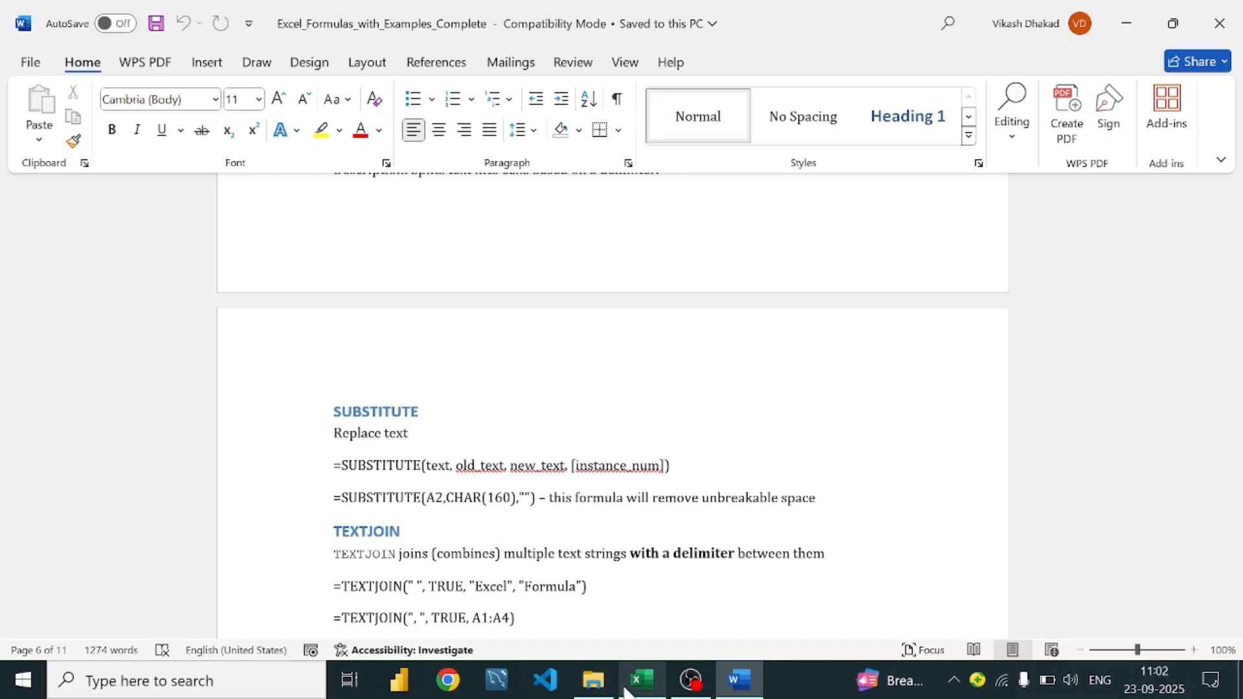
Point out the text and old text arguments in the SUBSTITUTE syntax
{"action": "scroll", "coordinate": [431, 450], "scroll_direction": "down", "scroll_amount": 2}
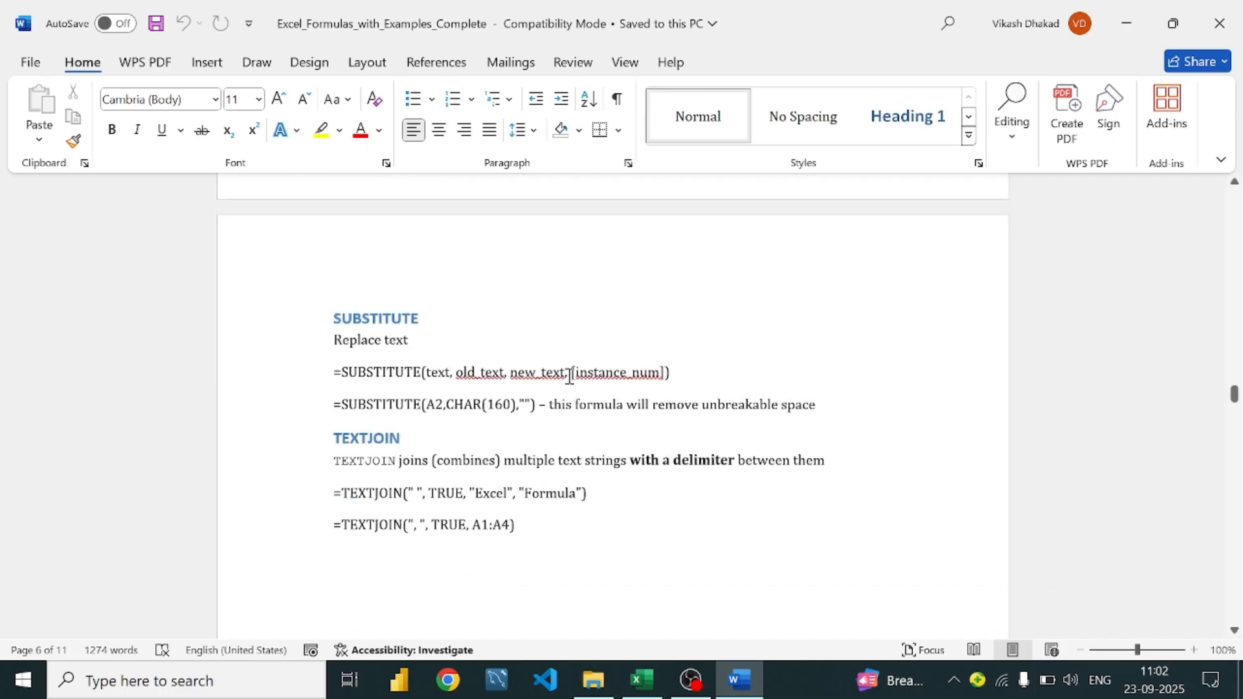
{"action": "left_click", "coordinate": [452, 372]}
{"action": "left_click", "coordinate": [509, 374]}
In Excel, enter a sample person's full name in cell L7
{"action": "left_click", "coordinate": [642, 680]}
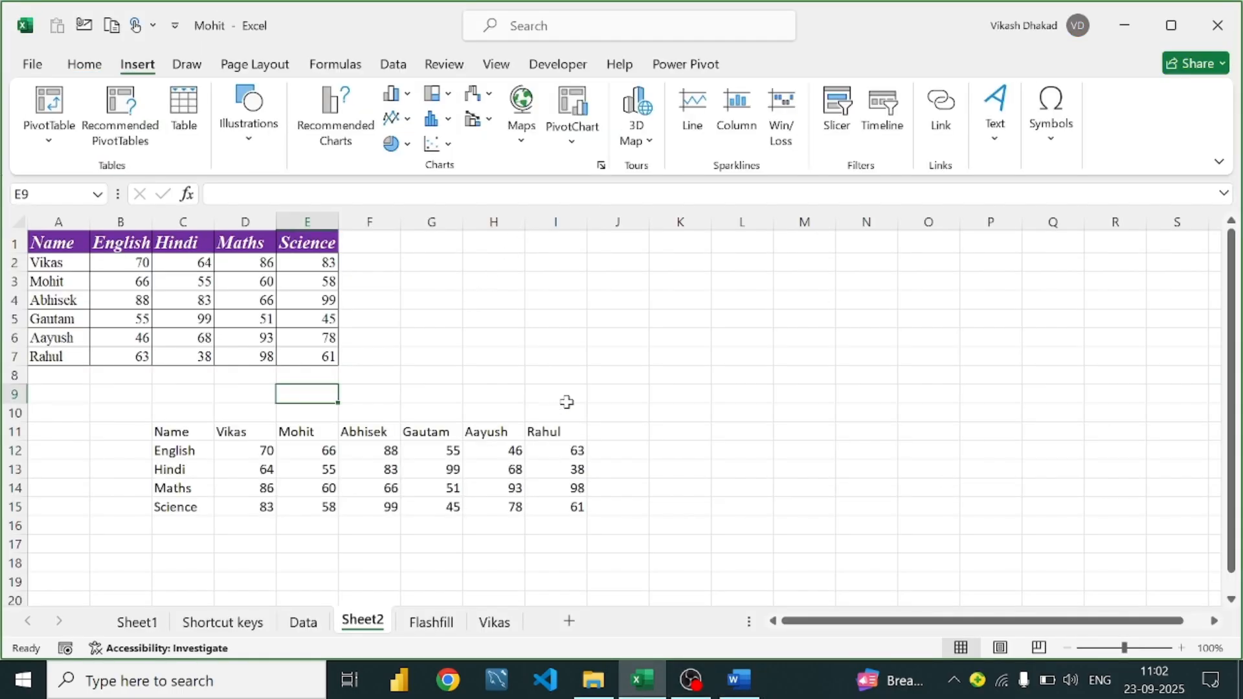
{"action": "left_click", "coordinate": [722, 357]}
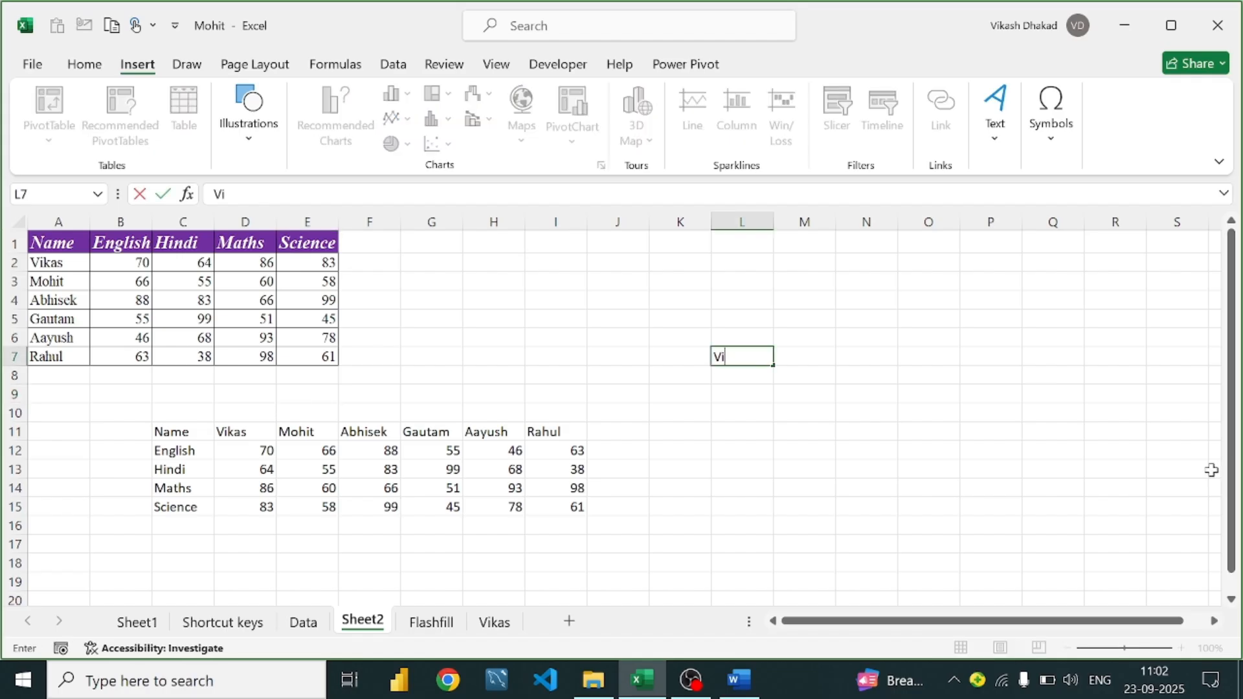
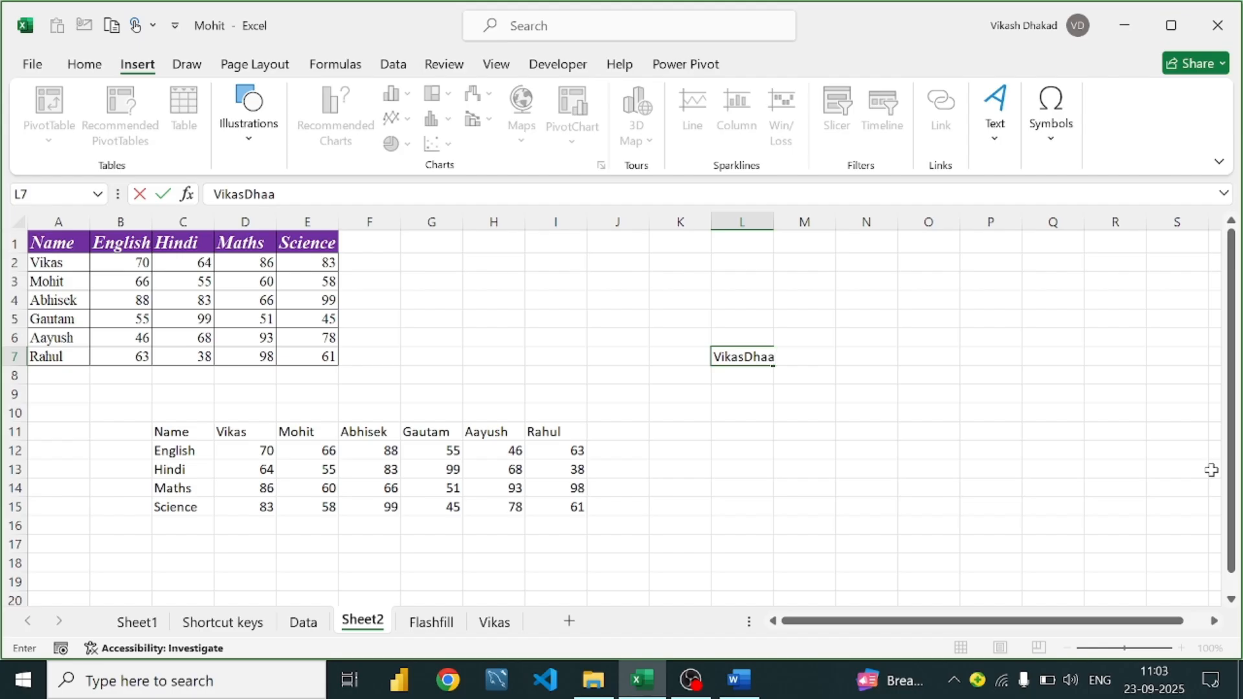
{"action": "type", "text": "d"}
{"action": "key", "text": "BackSpace"}
{"action": "key", "text": "BackSpace"}
{"action": "type", "text": "d"}
{"action": "key", "text": "Tab"}
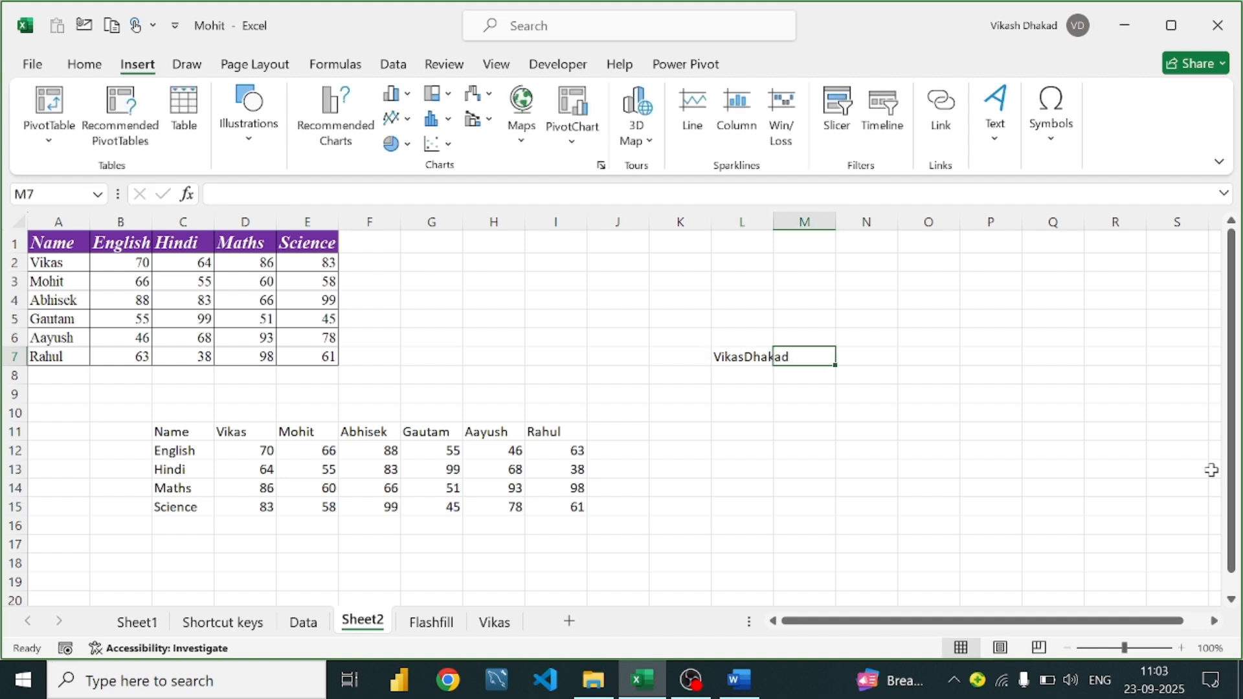
Enter =SUBSTITUTE(L7,"<first name>","<new first name>") in M7 to swap the first name
{"action": "type", "text": "=sun"}
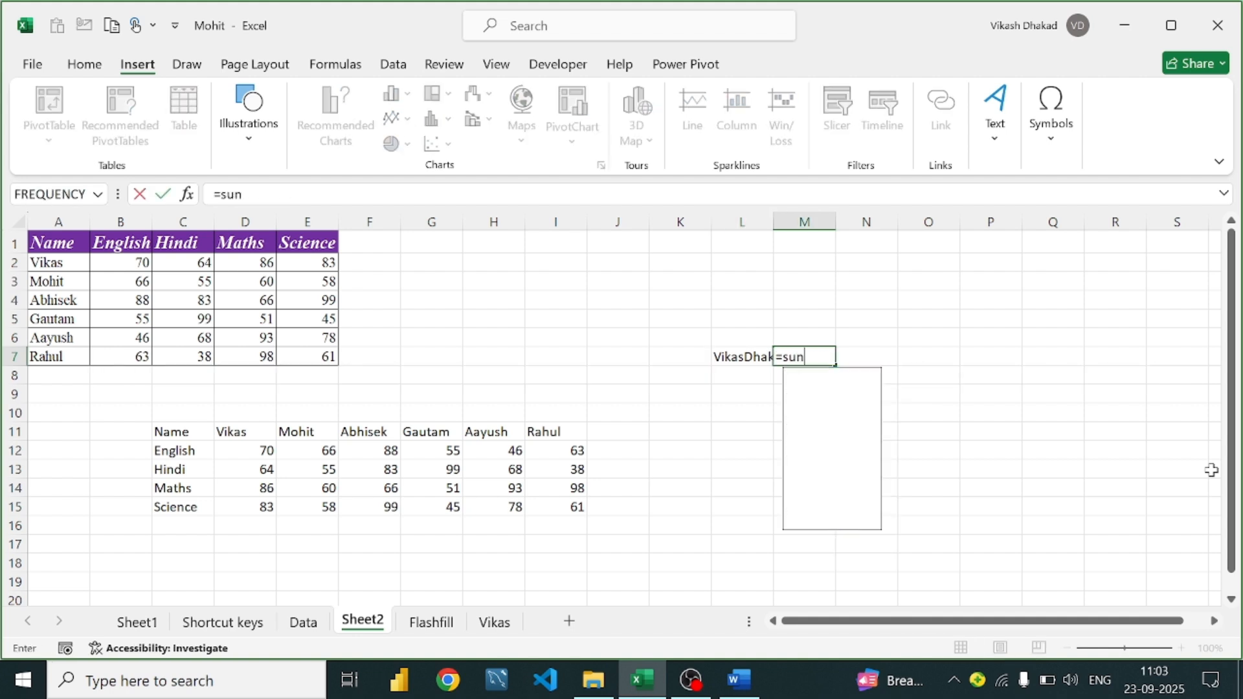
{"action": "key", "text": "BackSpace"}
{"action": "type", "text": "bs"}
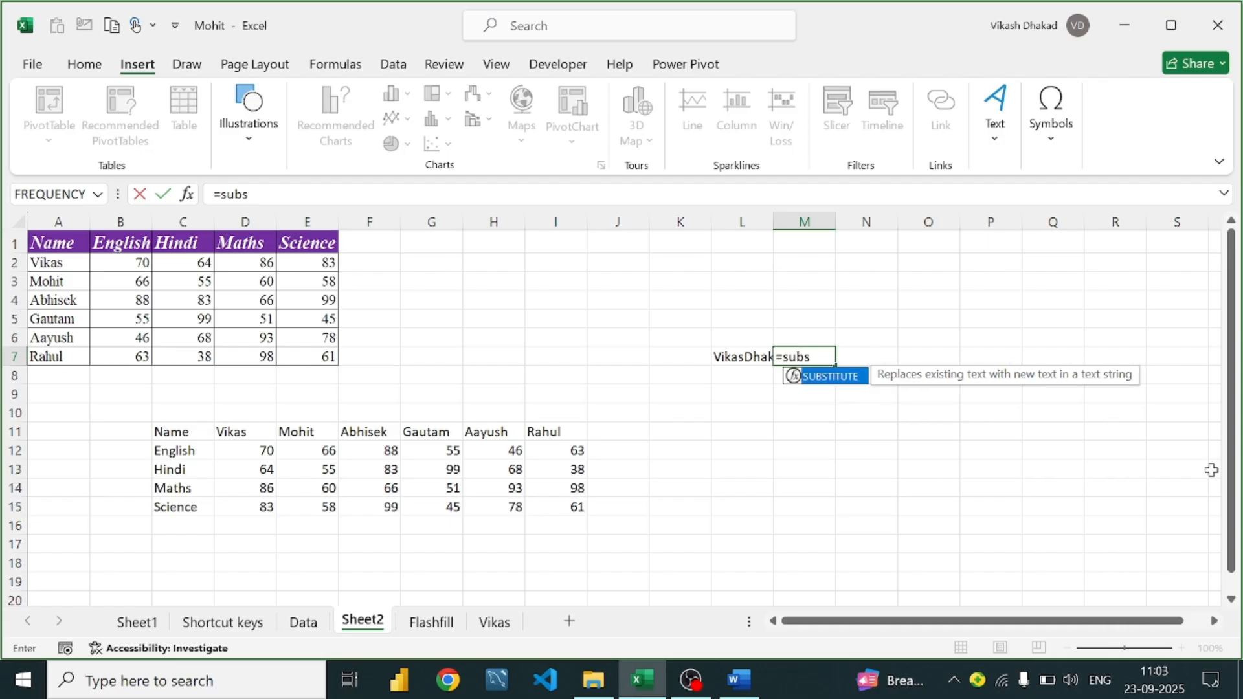
{"action": "key", "text": "Tab"}
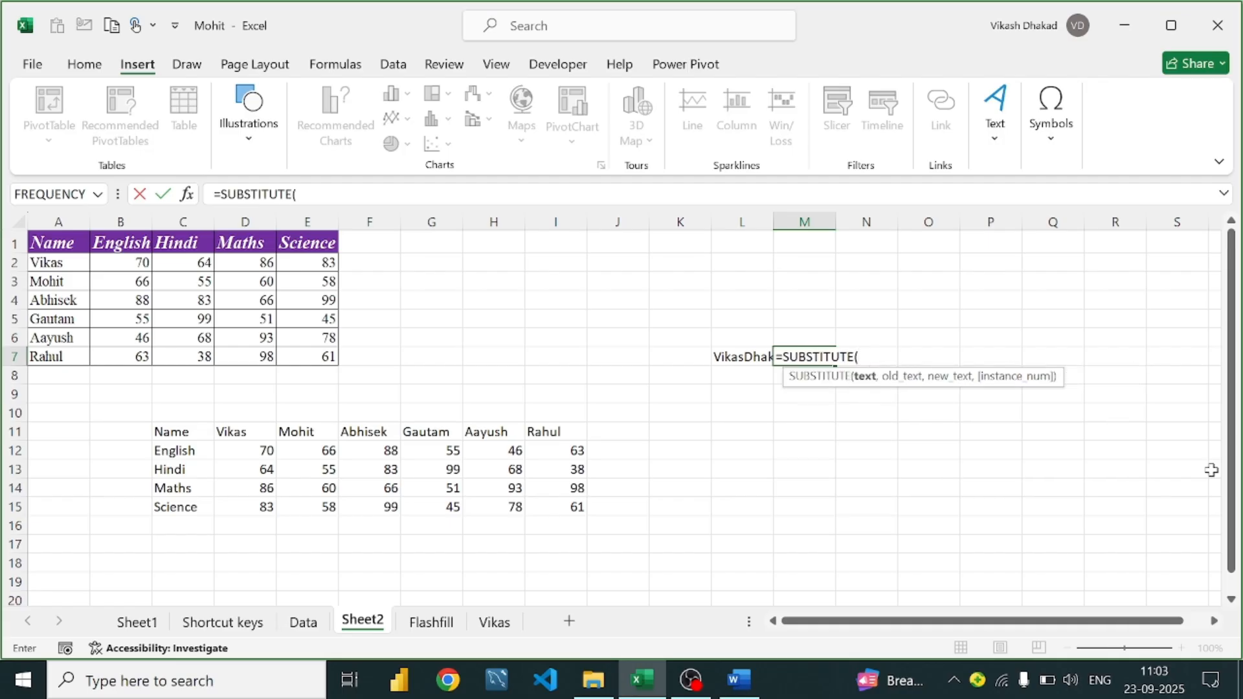
{"action": "left_click", "coordinate": [725, 355]}
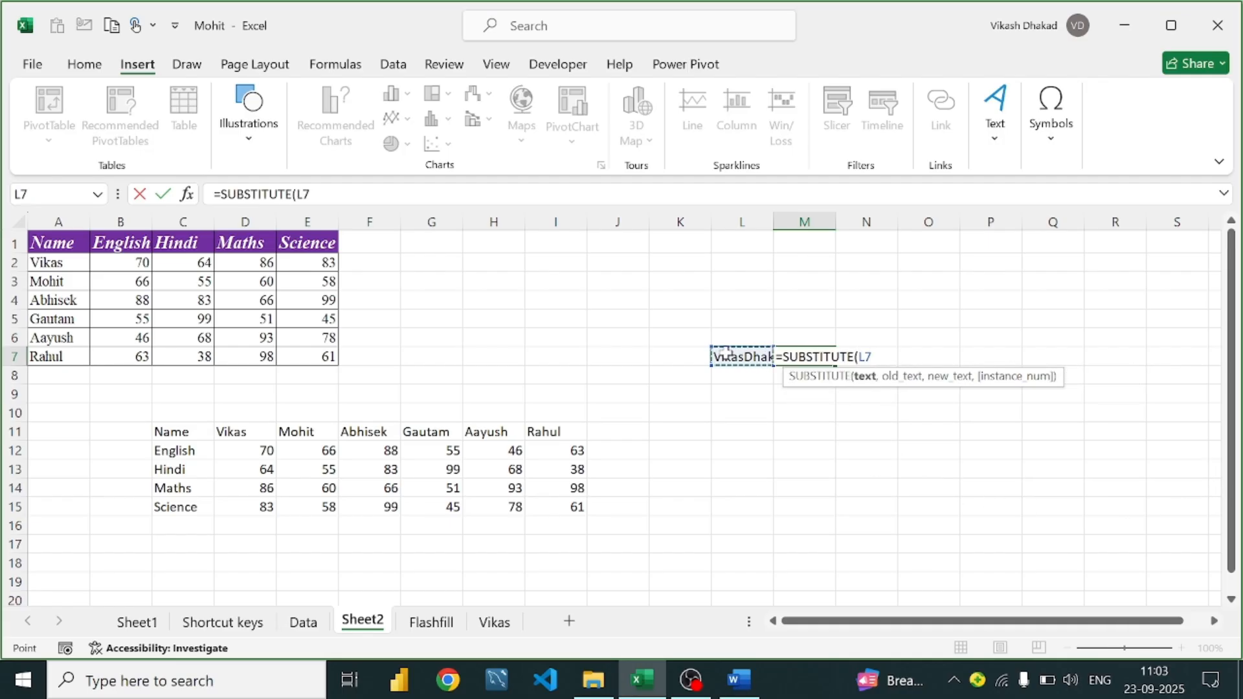
{"action": "type", "text": ","}
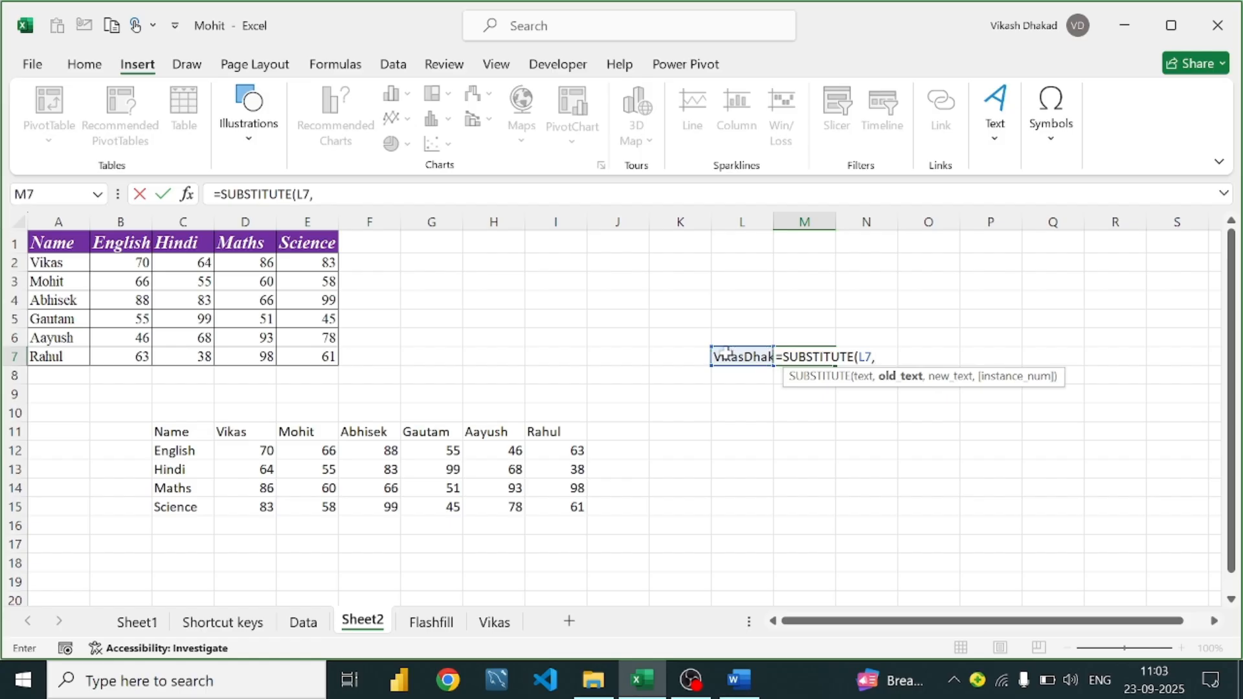
{"action": "type", "text": "\"vikas"}
{"action": "key", "text": "BackSpace"}
{"action": "key", "text": "BackSpace"}
{"action": "key", "text": "BackSpace"}
{"action": "key", "text": "BackSpace"}
{"action": "key", "text": "BackSpace"}
{"action": "type", "text": "Vikas\",\""}
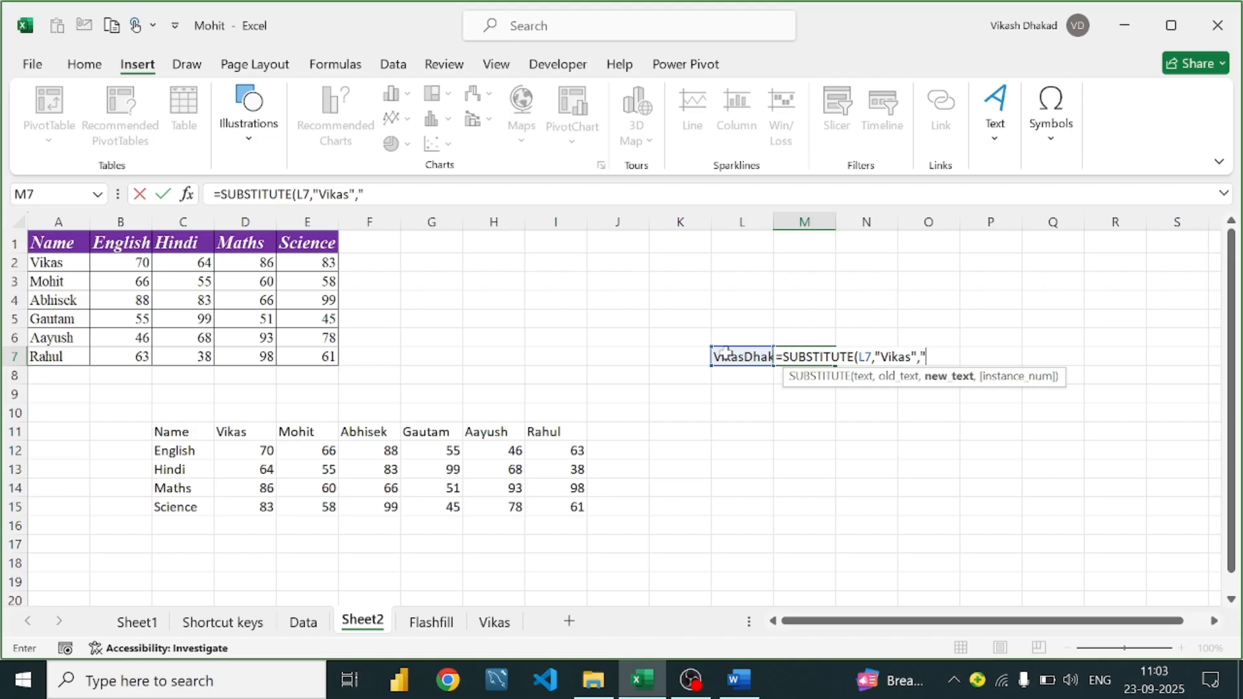
{"action": "type", "text": "Namam"}
{"action": "key", "text": "BackSpace"}
{"action": "type", "text": "n\","}
{"action": "key", "text": "BackSpace"}
{"action": "type", "text": ")"}
{"action": "key", "text": "Return"}
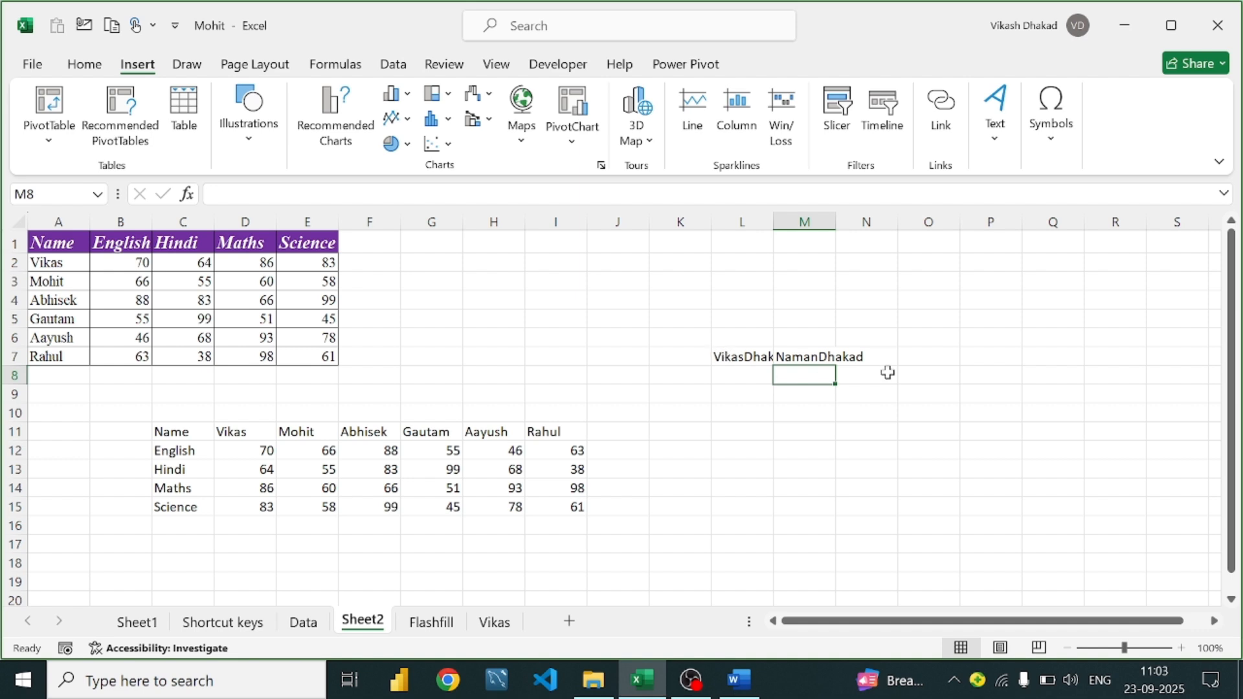
{"action": "left_click", "coordinate": [802, 359]}
Scroll the Word notes to the Date and Time Formulas section at the Now & Today heading
{"action": "left_click", "coordinate": [736, 681]}
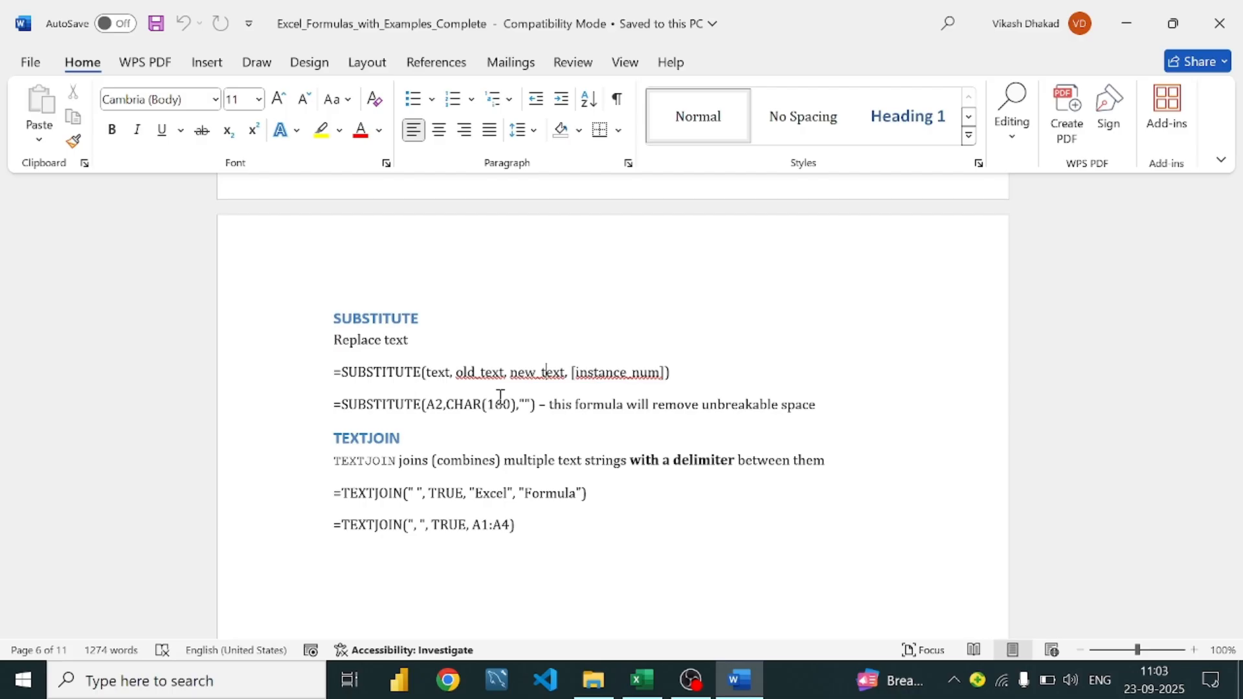
{"action": "scroll", "coordinate": [538, 367], "scroll_direction": "down", "scroll_amount": 2}
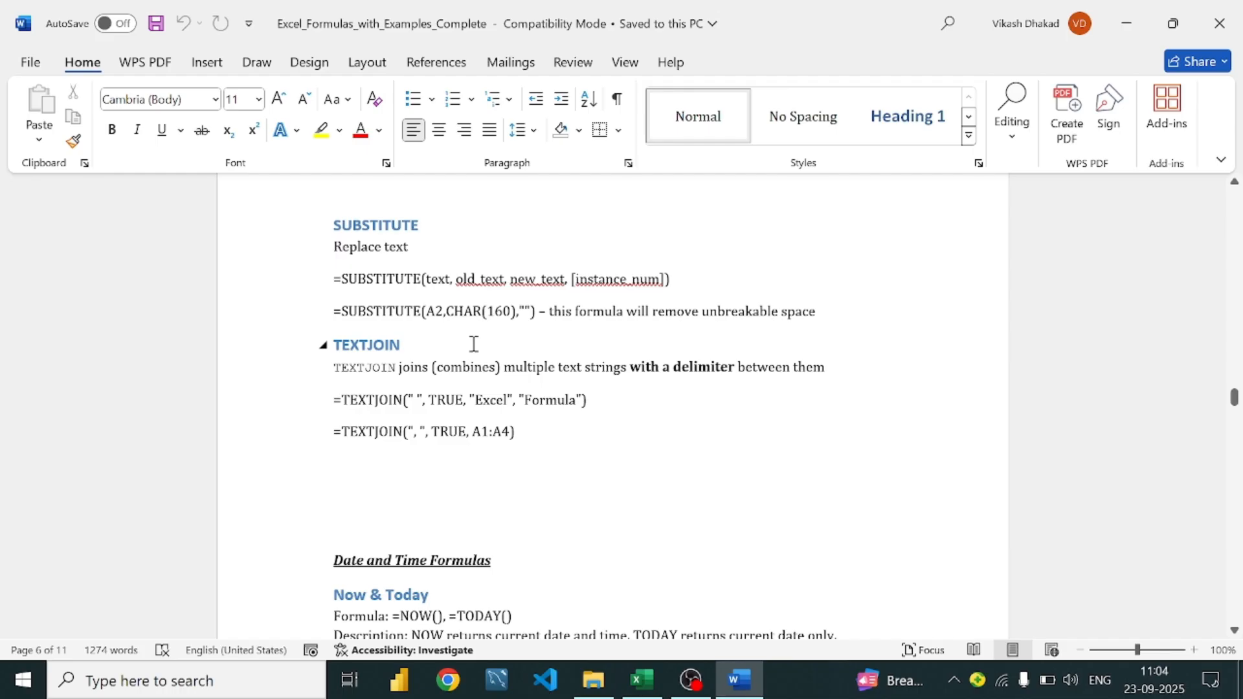
{"action": "scroll", "coordinate": [544, 347], "scroll_direction": "down", "scroll_amount": 1}
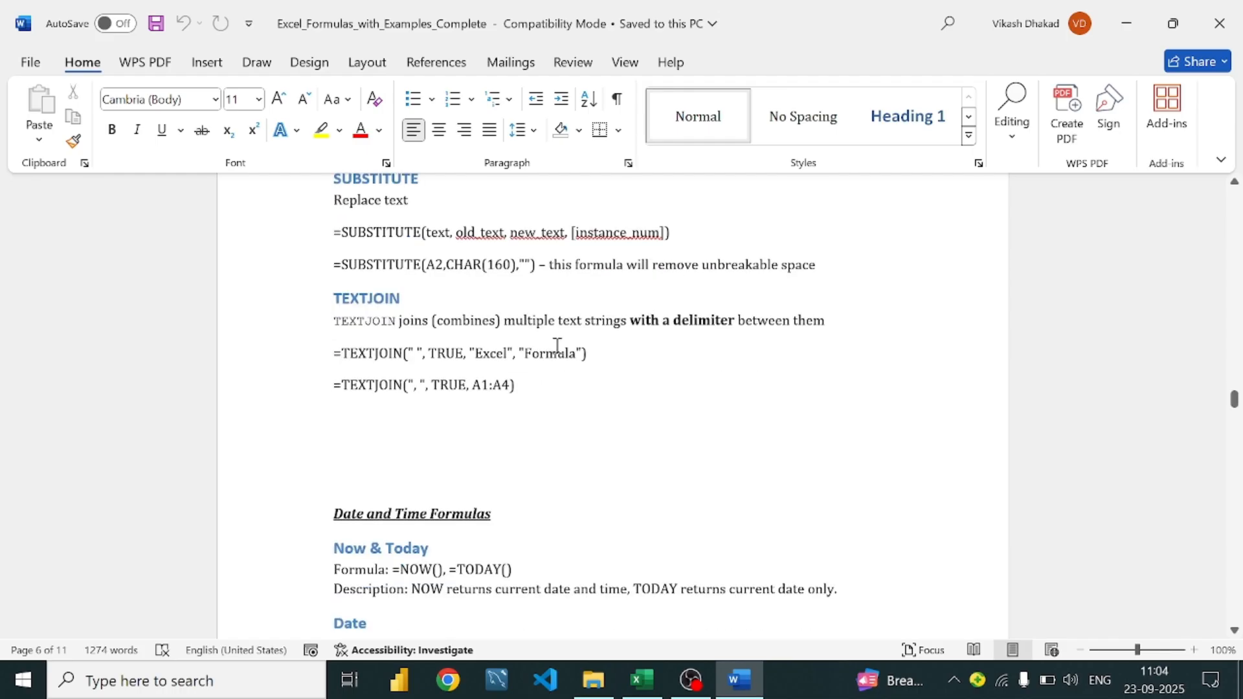
{"action": "scroll", "coordinate": [556, 347], "scroll_direction": "down", "scroll_amount": 5}
{"action": "scroll", "coordinate": [538, 343], "scroll_direction": "up", "scroll_amount": 3}
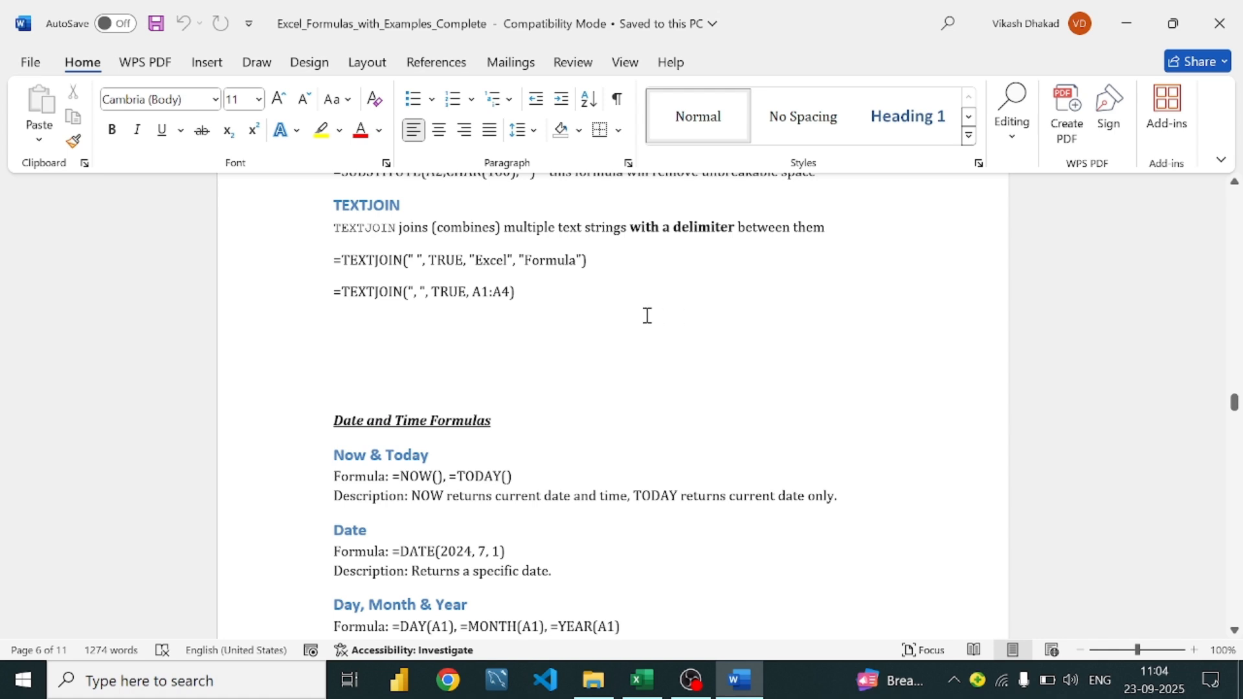
{"action": "scroll", "coordinate": [647, 316], "scroll_direction": "up", "scroll_amount": 1}
{"action": "scroll", "coordinate": [443, 297], "scroll_direction": "up", "scroll_amount": 4}
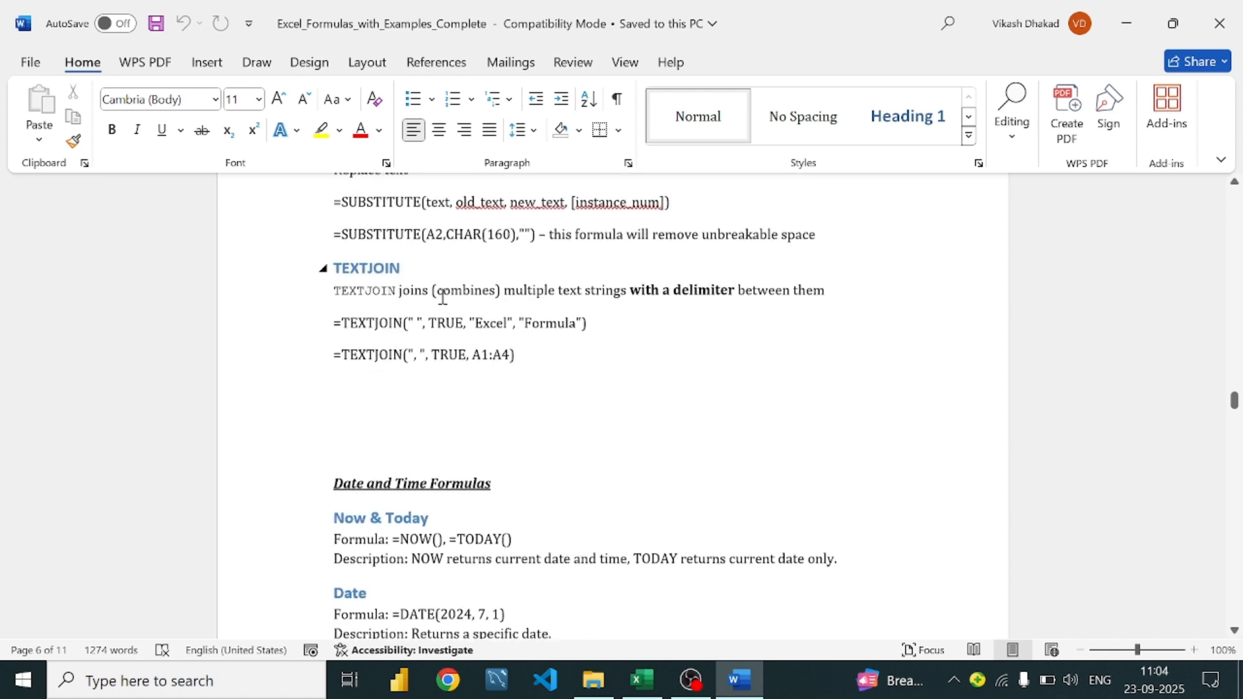
{"action": "scroll", "coordinate": [443, 296], "scroll_direction": "up", "scroll_amount": 1}
{"action": "scroll", "coordinate": [441, 296], "scroll_direction": "down", "scroll_amount": 7}
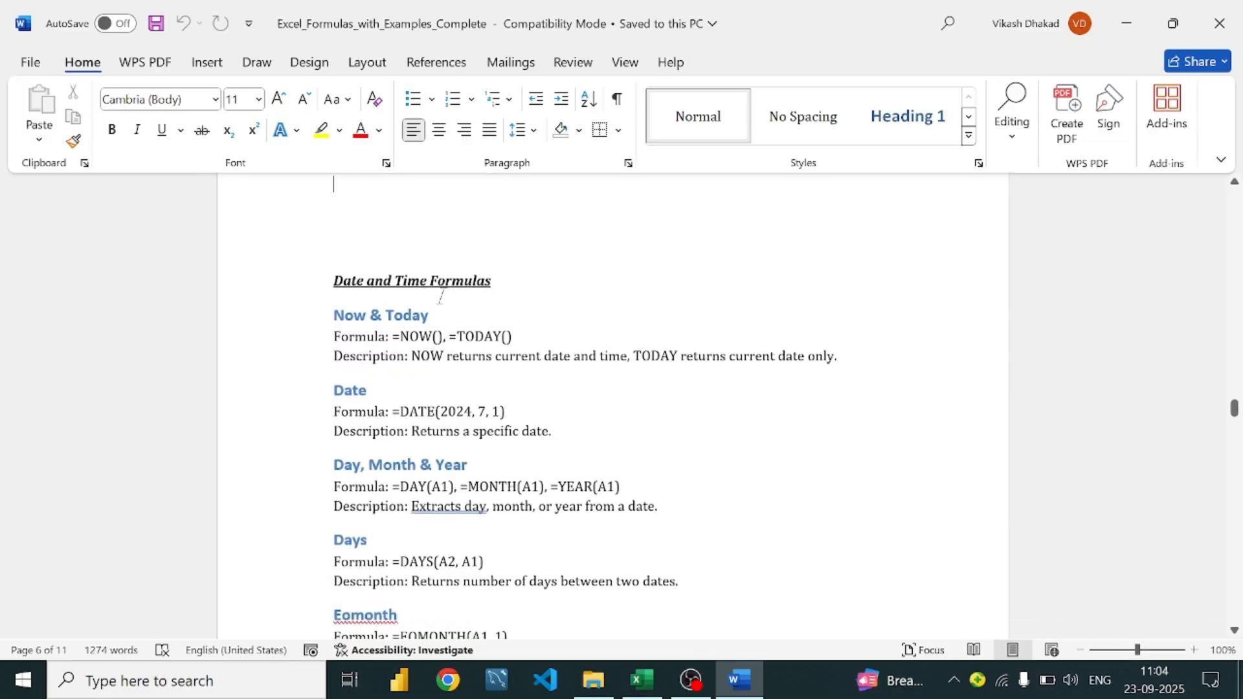
{"action": "scroll", "coordinate": [440, 297], "scroll_direction": "down", "scroll_amount": 8}
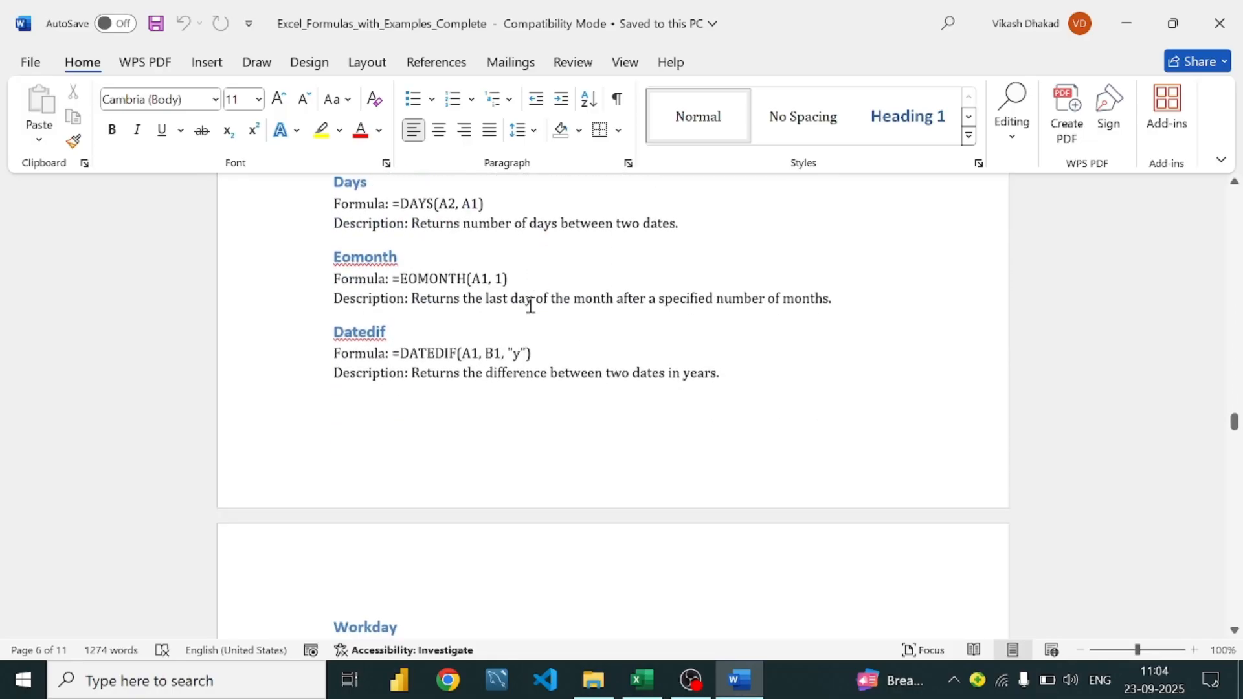
{"action": "scroll", "coordinate": [530, 306], "scroll_direction": "down", "scroll_amount": 20}
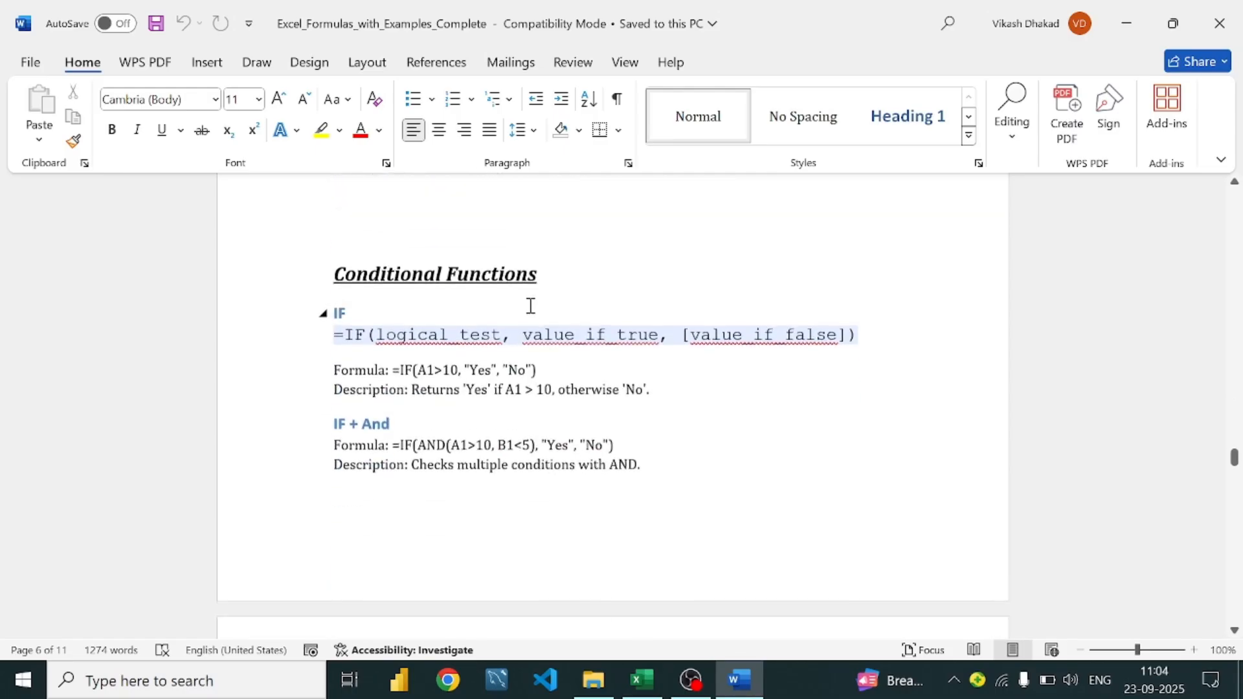
{"action": "scroll", "coordinate": [530, 306], "scroll_direction": "up", "scroll_amount": 4}
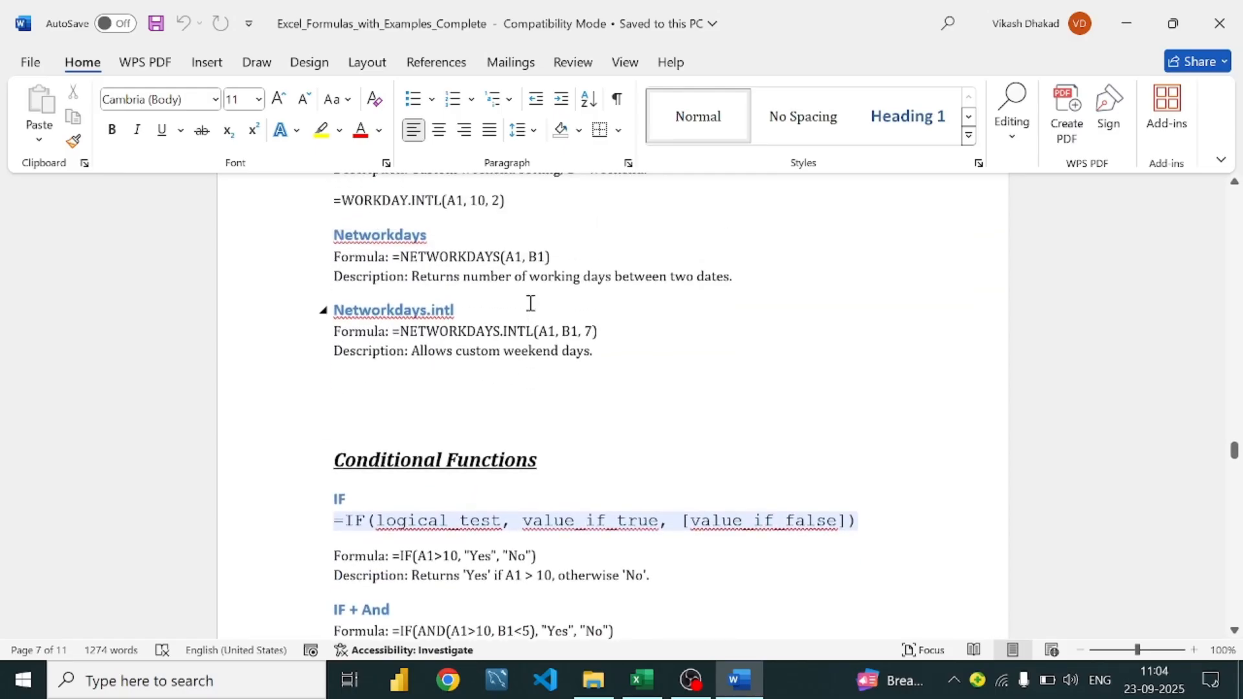
{"action": "scroll", "coordinate": [530, 303], "scroll_direction": "down", "scroll_amount": 16}
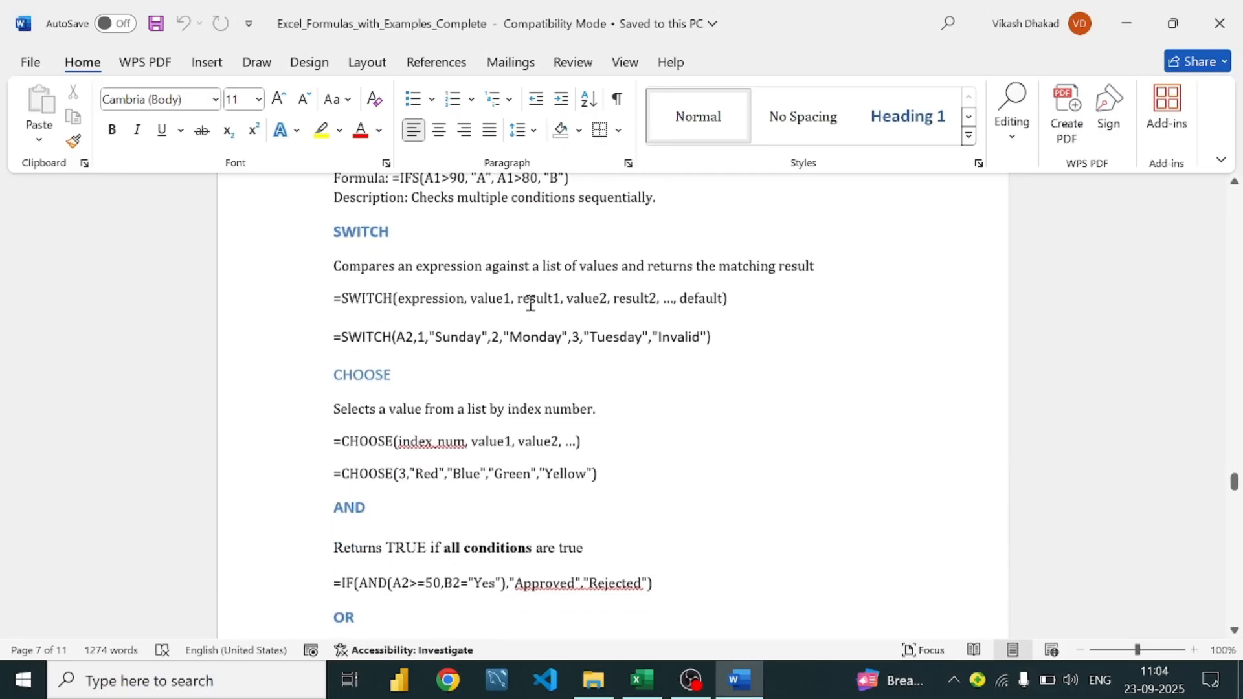
{"action": "scroll", "coordinate": [530, 303], "scroll_direction": "down", "scroll_amount": 14}
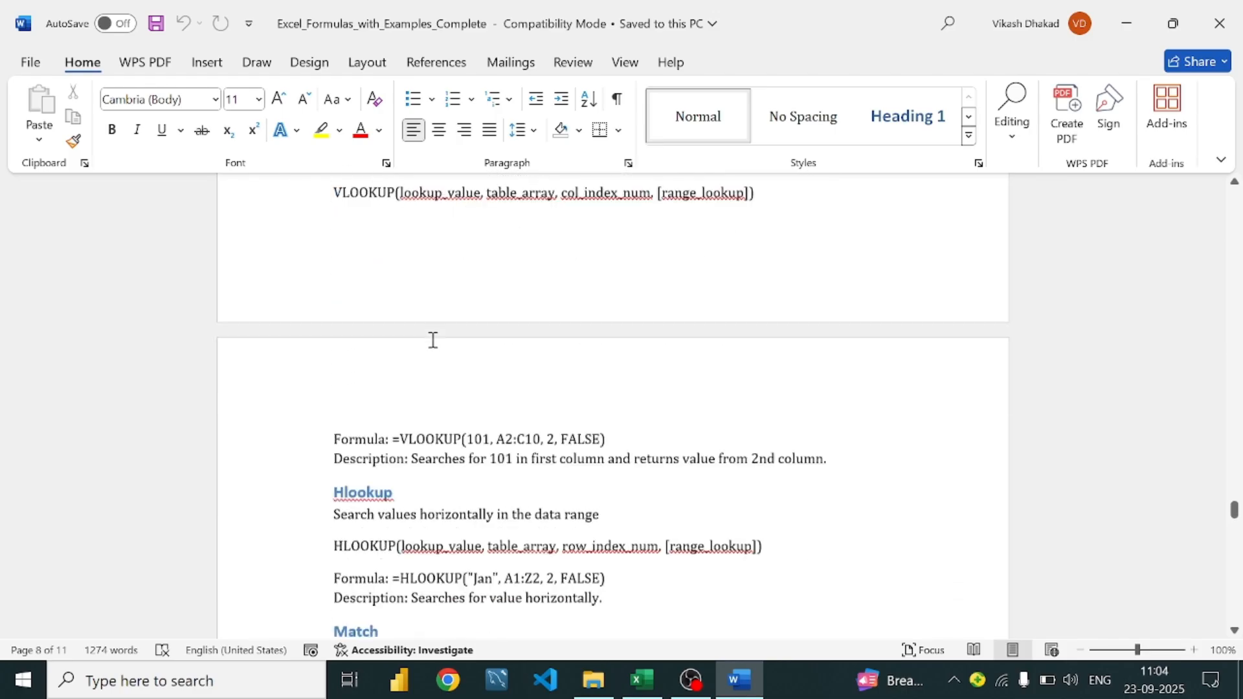
{"action": "scroll", "coordinate": [433, 340], "scroll_direction": "down", "scroll_amount": 16}
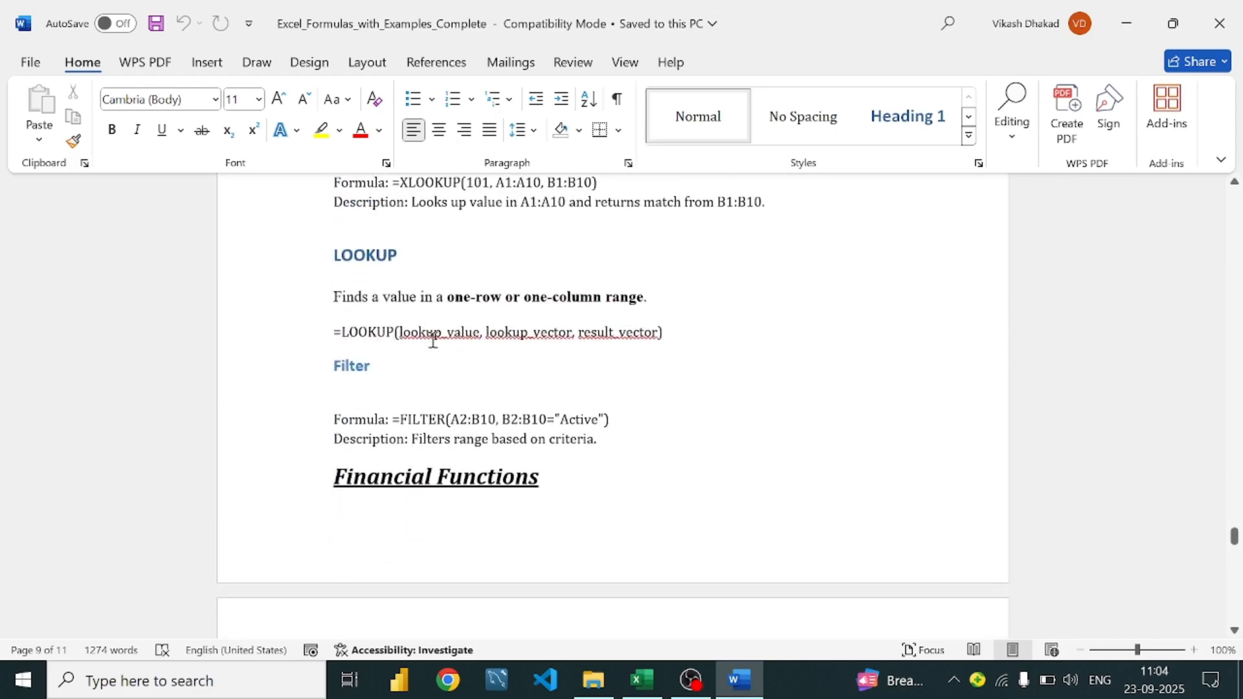
{"action": "scroll", "coordinate": [433, 340], "scroll_direction": "down", "scroll_amount": 8}
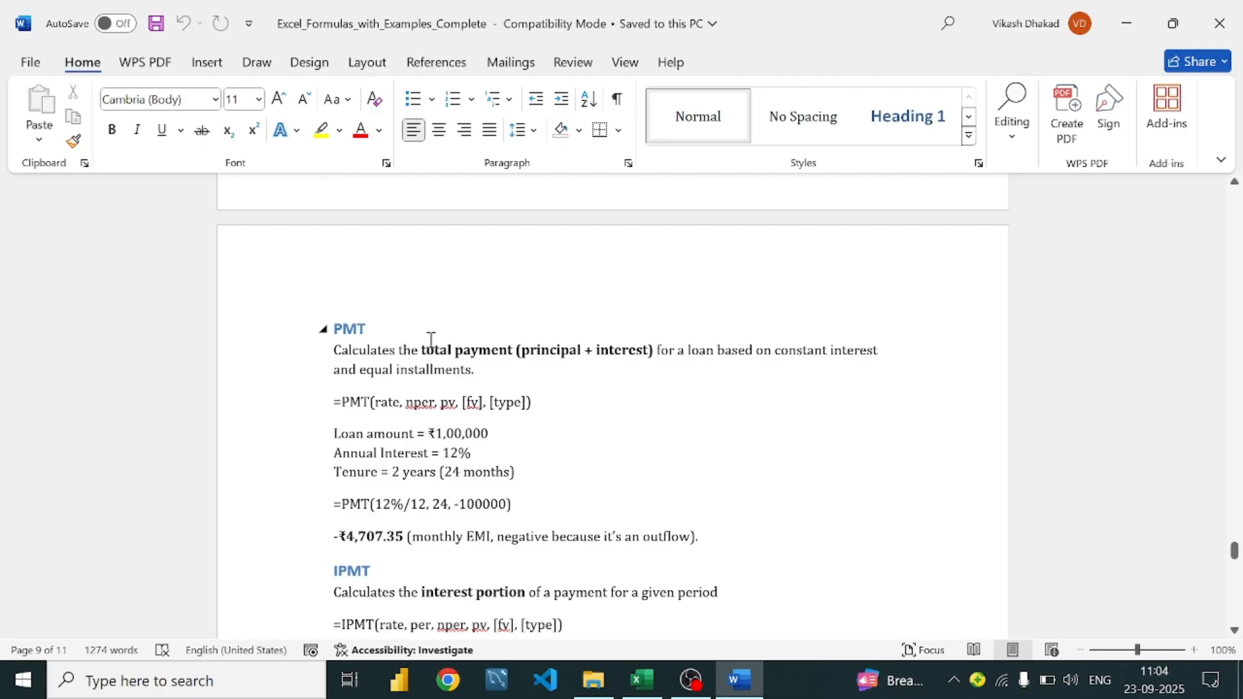
{"action": "scroll", "coordinate": [432, 340], "scroll_direction": "up", "scroll_amount": 20}
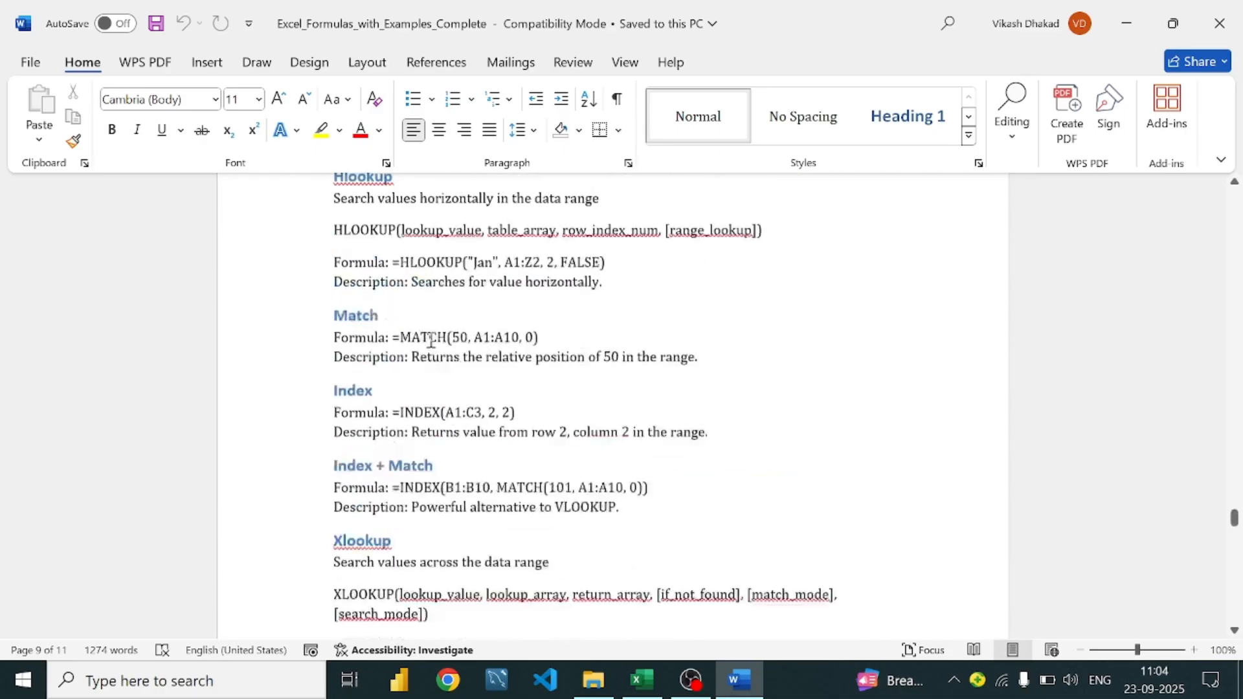
{"action": "scroll", "coordinate": [431, 340], "scroll_direction": "up", "scroll_amount": 13}
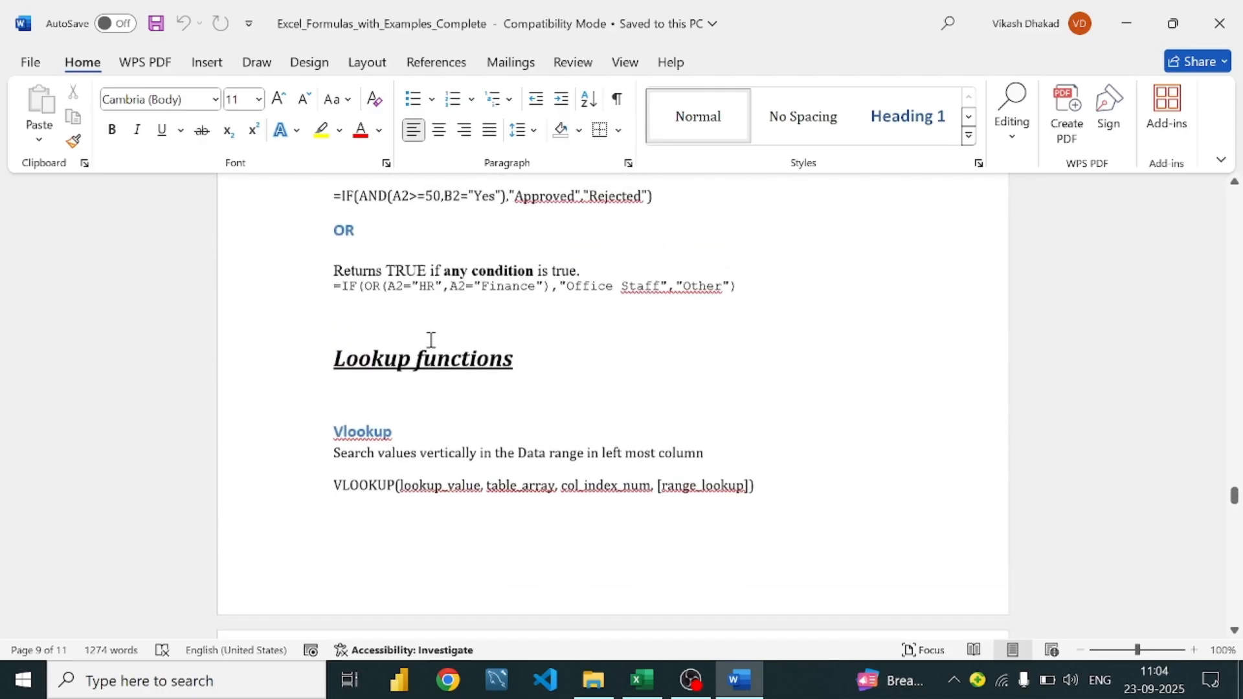
{"action": "scroll", "coordinate": [432, 340], "scroll_direction": "up", "scroll_amount": 4}
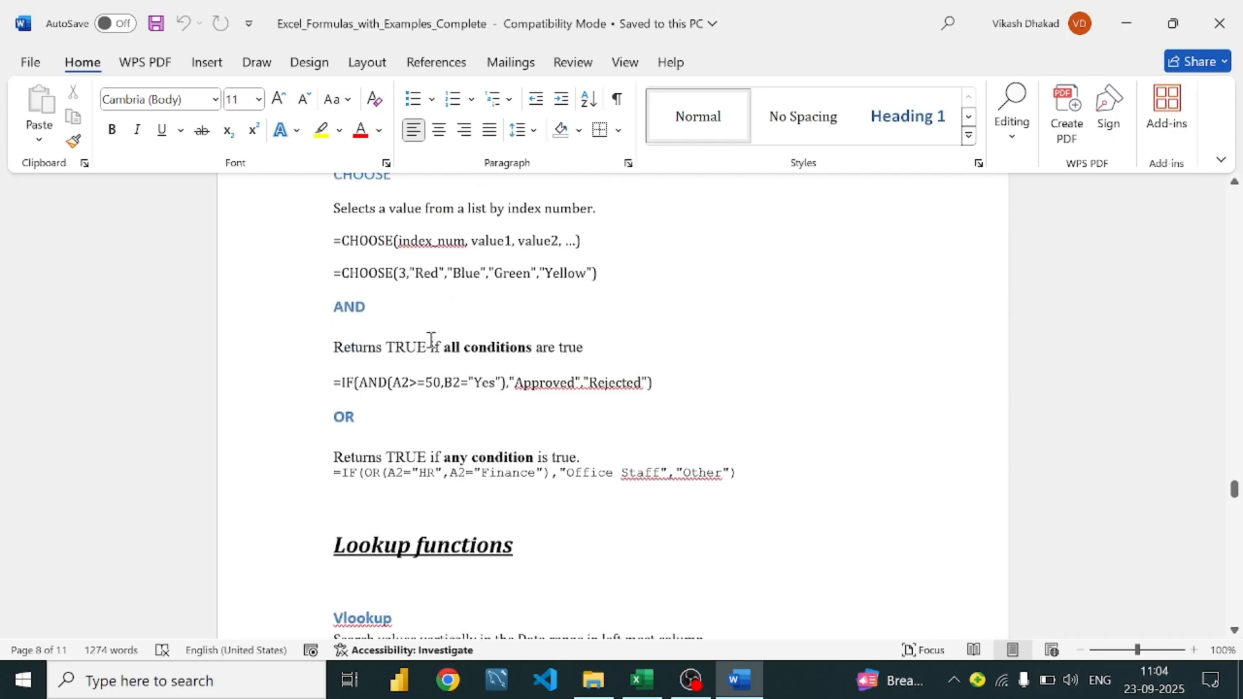
{"action": "scroll", "coordinate": [432, 340], "scroll_direction": "up", "scroll_amount": 5}
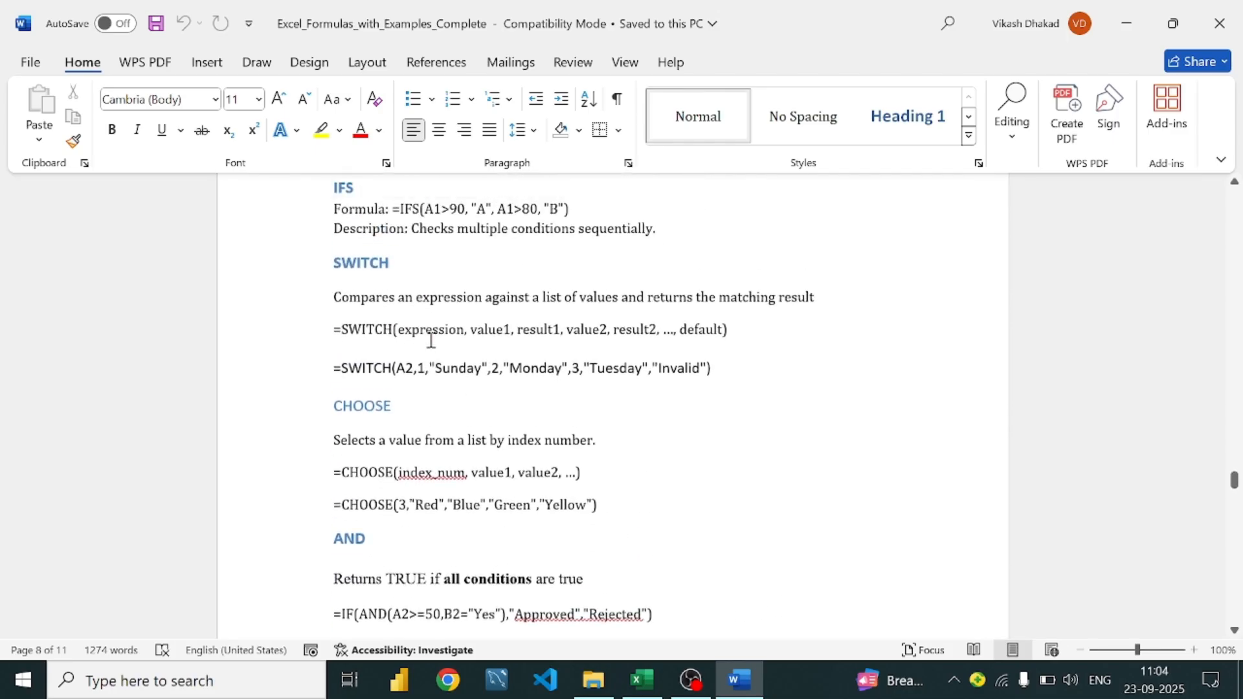
{"action": "scroll", "coordinate": [431, 339], "scroll_direction": "up", "scroll_amount": 3}
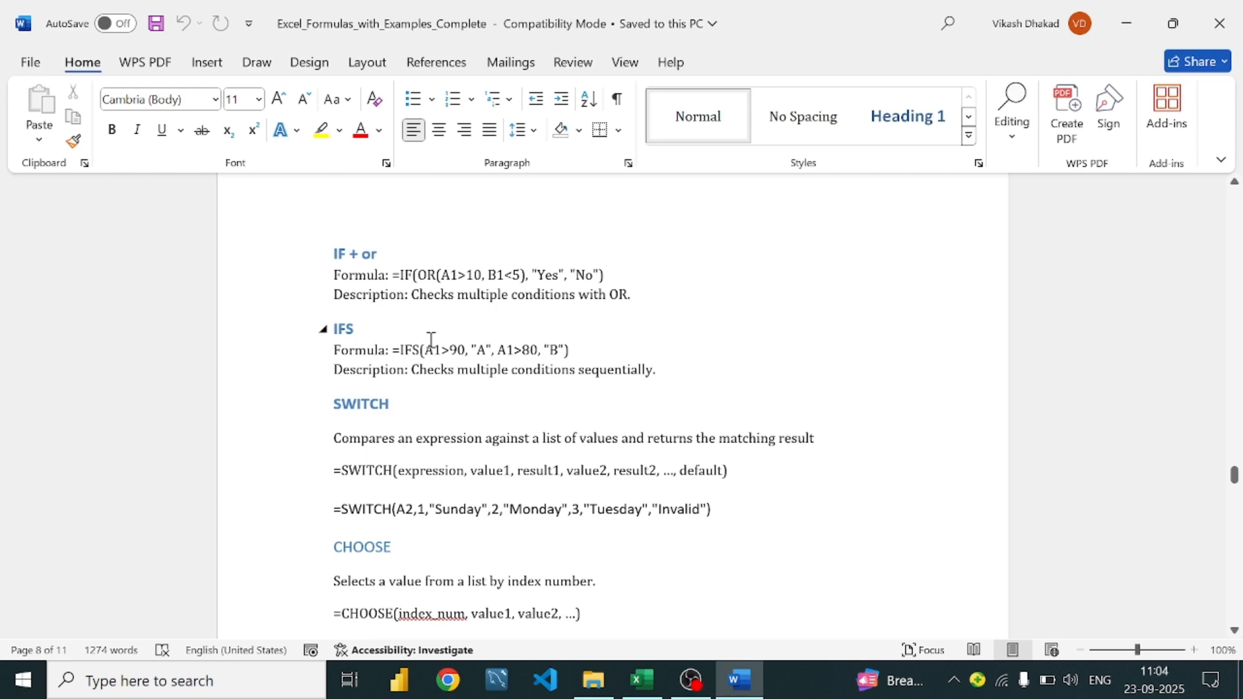
{"action": "scroll", "coordinate": [431, 340], "scroll_direction": "up", "scroll_amount": 10}
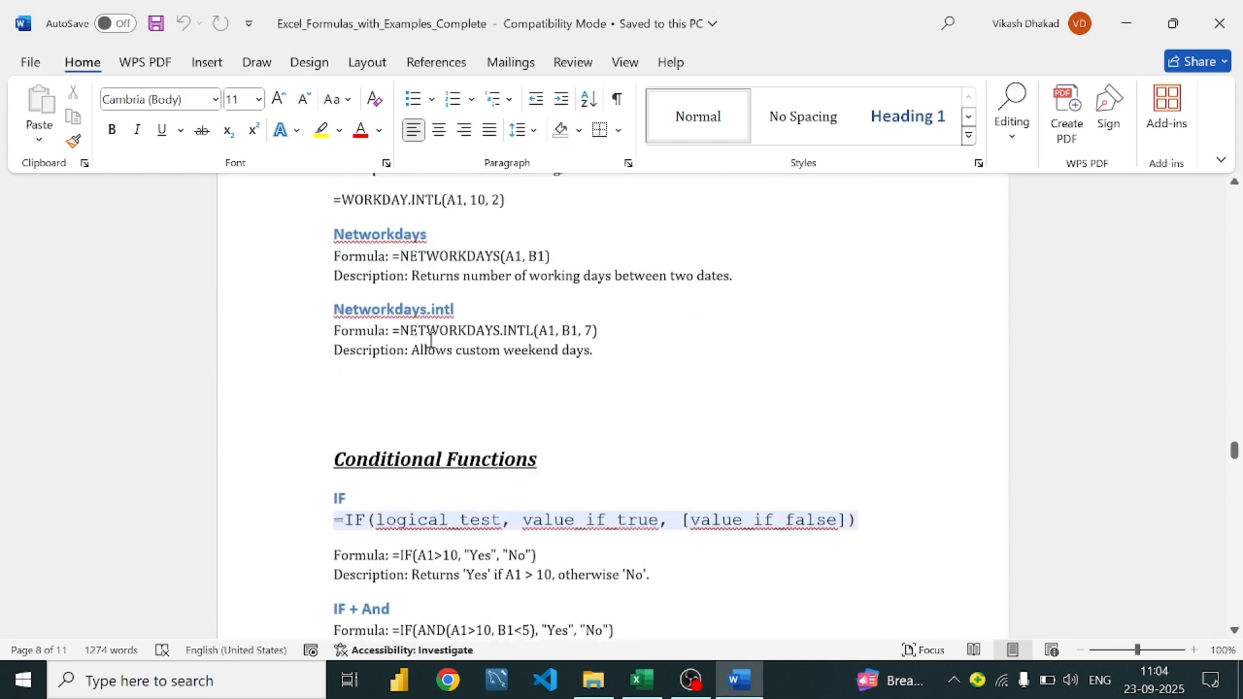
{"action": "scroll", "coordinate": [431, 339], "scroll_direction": "up", "scroll_amount": 2}
{"action": "scroll", "coordinate": [431, 340], "scroll_direction": "up", "scroll_amount": 13}
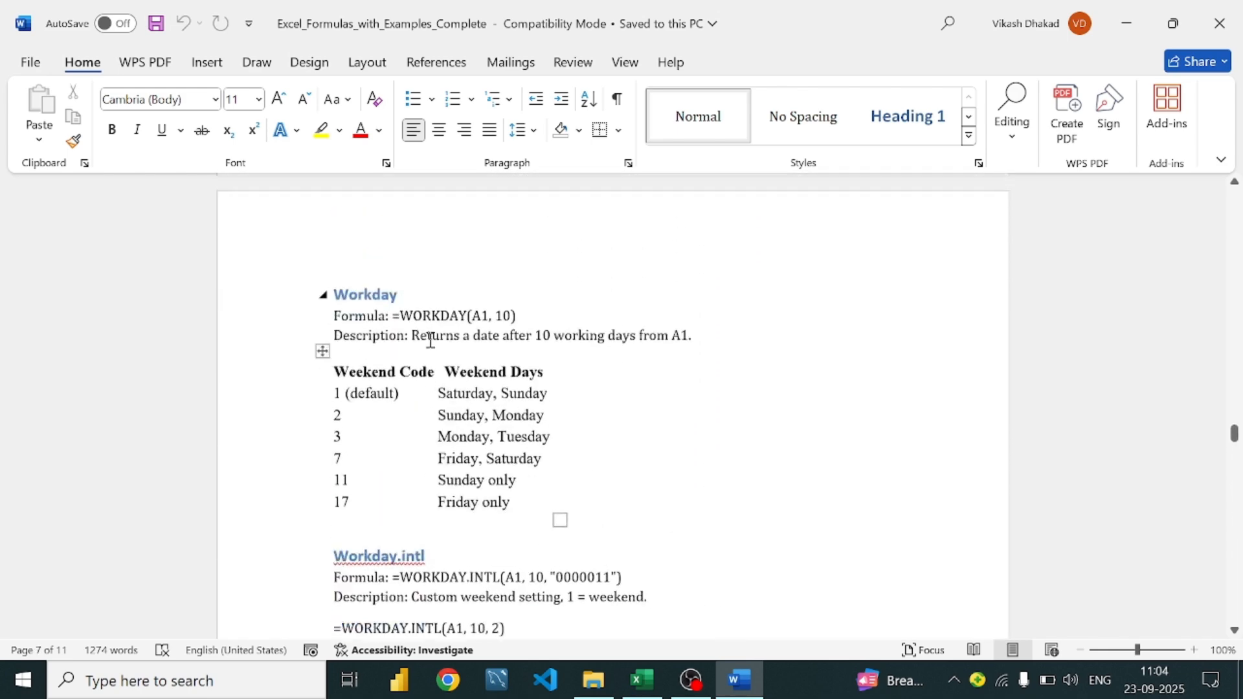
{"action": "scroll", "coordinate": [431, 340], "scroll_direction": "up", "scroll_amount": 5}
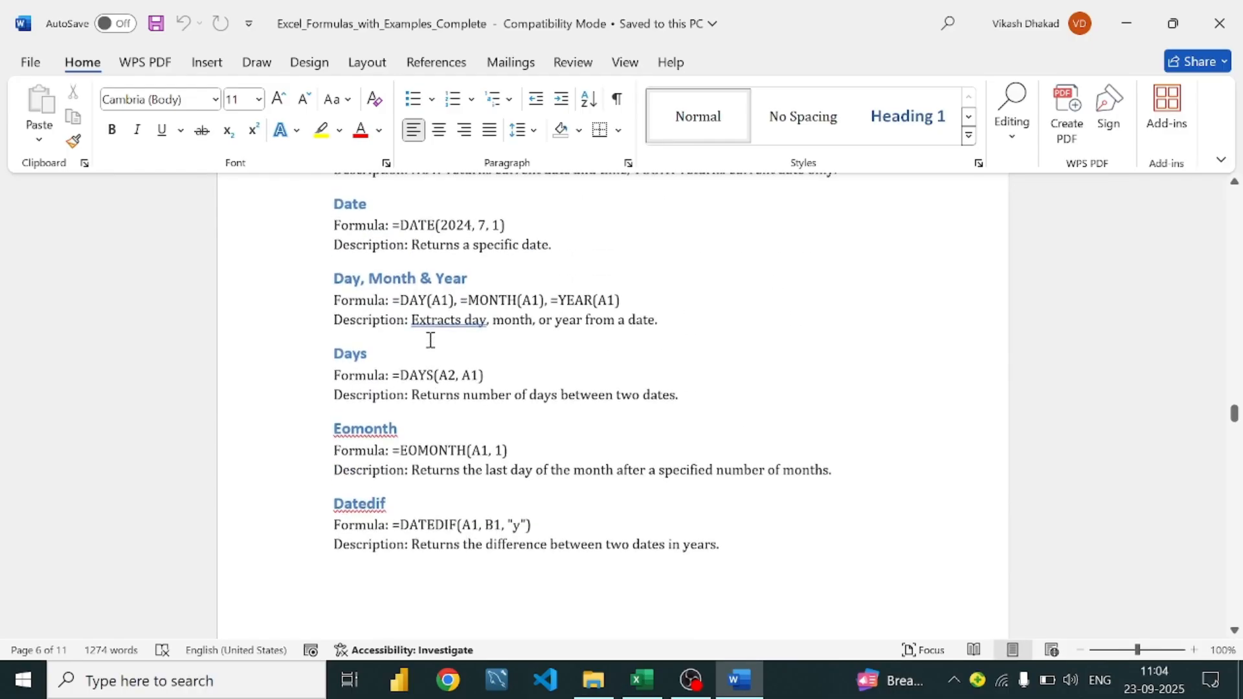
{"action": "scroll", "coordinate": [431, 340], "scroll_direction": "up", "scroll_amount": 5}
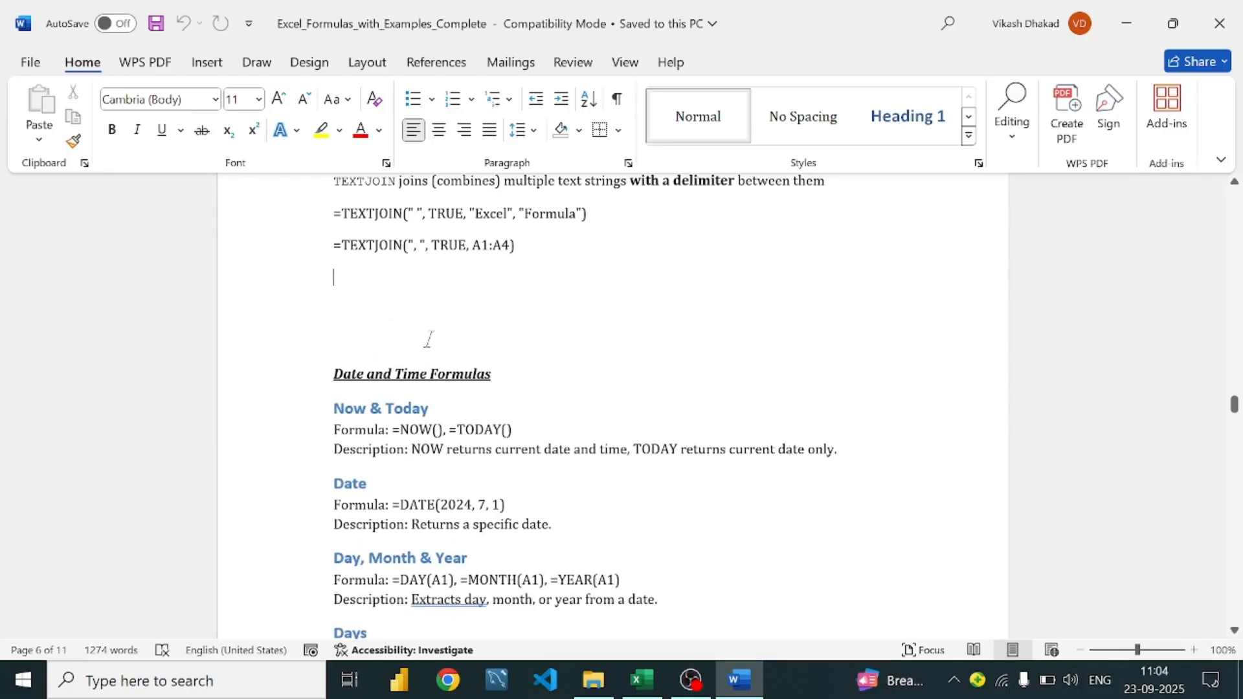
{"action": "scroll", "coordinate": [431, 342], "scroll_direction": "down", "scroll_amount": 2}
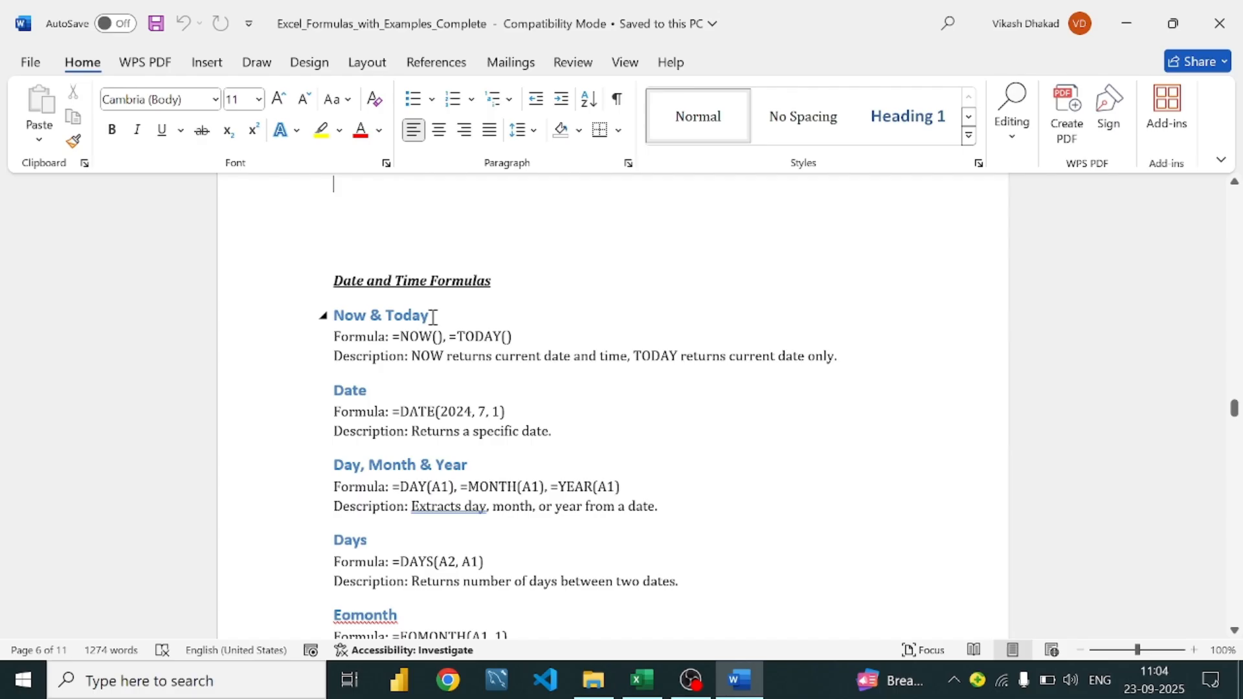
{"action": "left_click", "coordinate": [441, 316]}
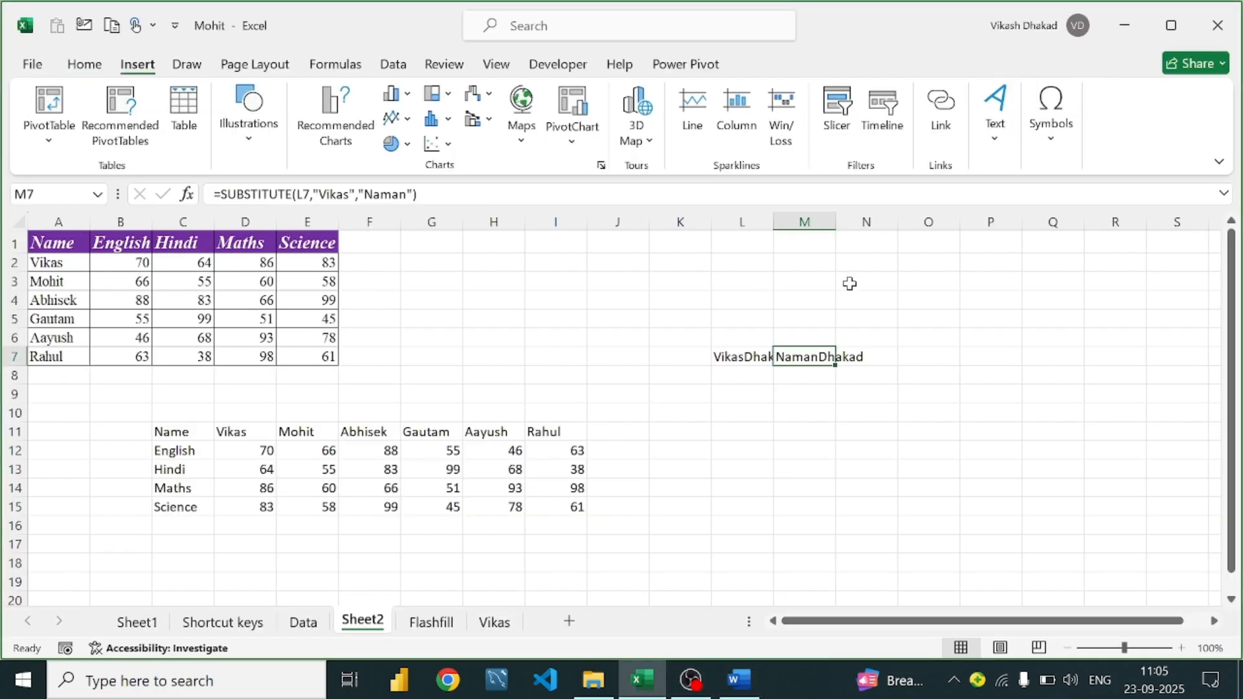
Replace a misspelled formula in N4 with =TODAY(), showing 23-09-2025
{"action": "left_click", "coordinate": [873, 294]}
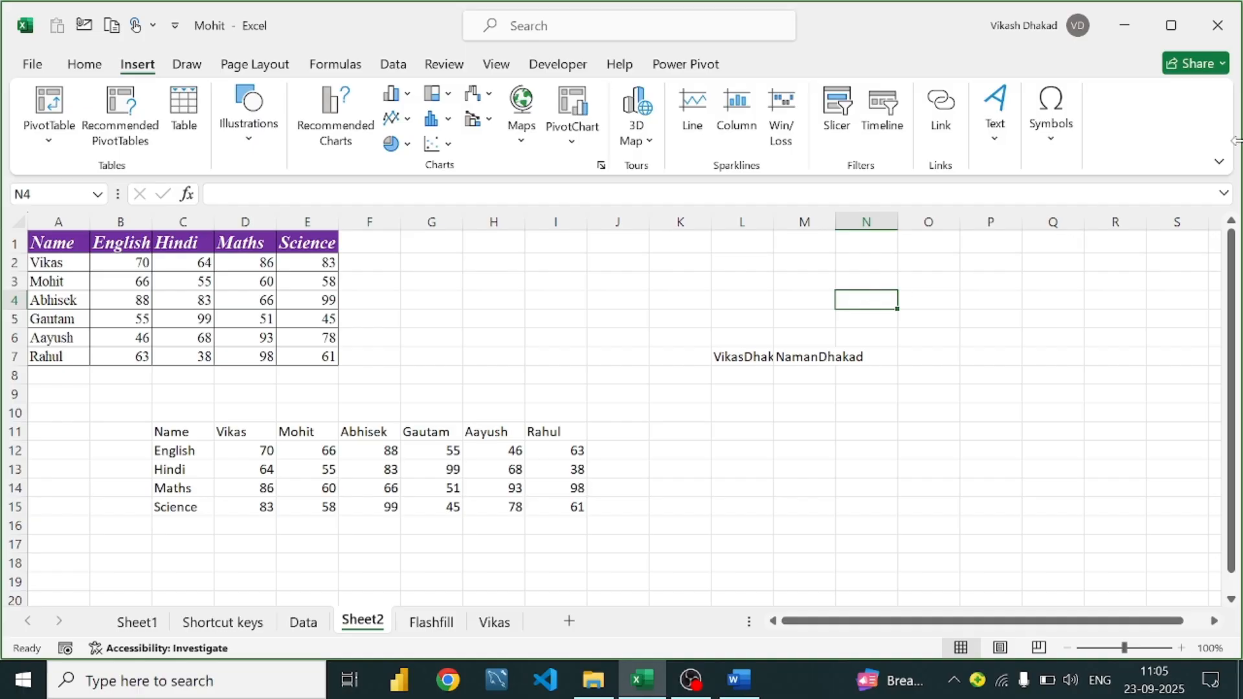
{"action": "type", "text": "=tpt"}
{"action": "key", "text": "BackSpace"}
{"action": "key", "text": "BackSpace"}
{"action": "type", "text": "od"}
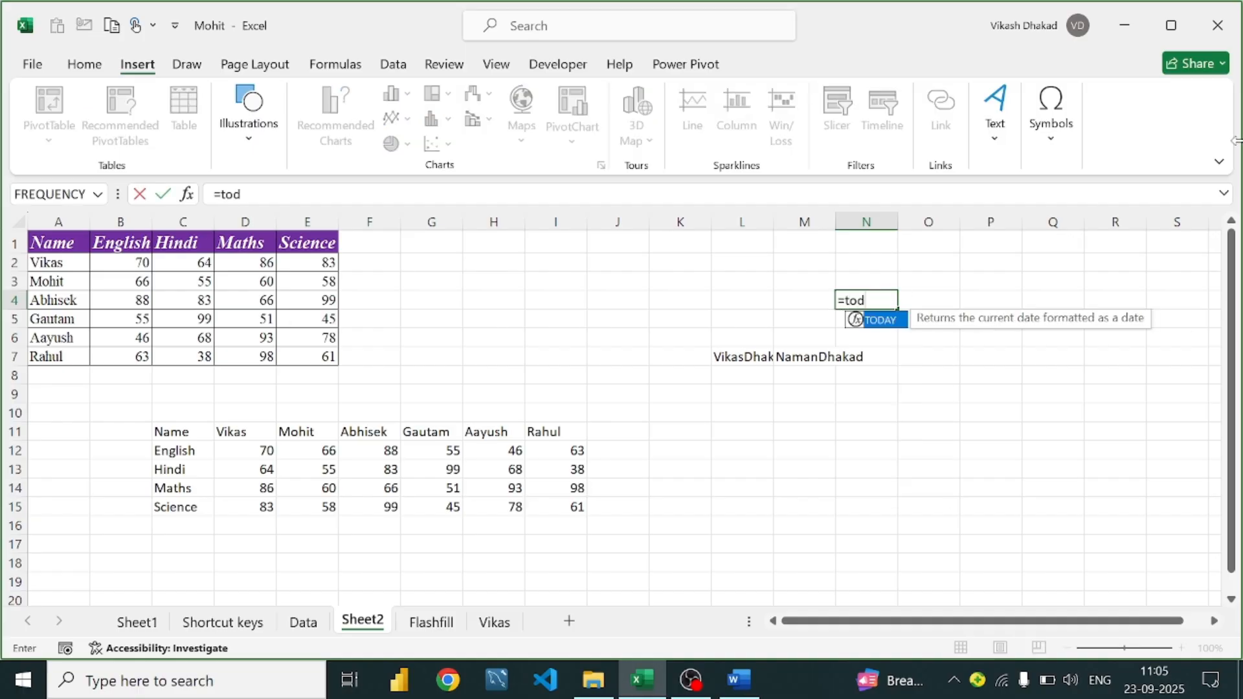
{"action": "key", "text": "Return"}
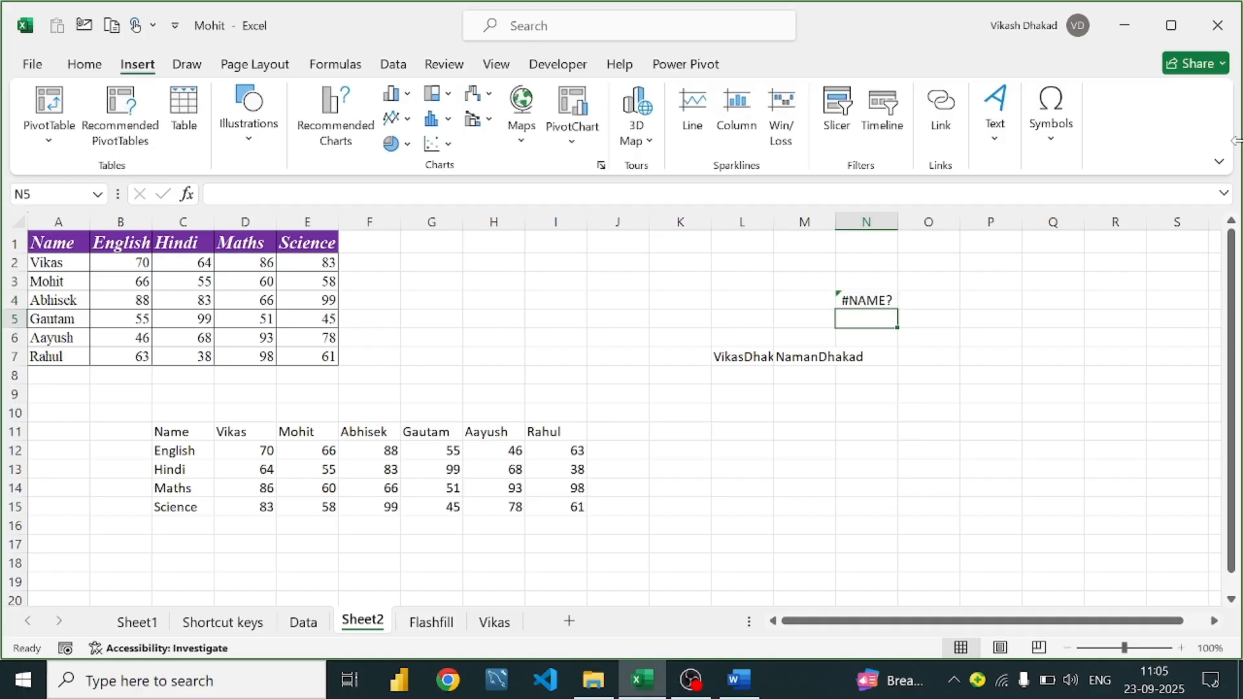
{"action": "key", "text": "Up"}
{"action": "key", "text": "Delete"}
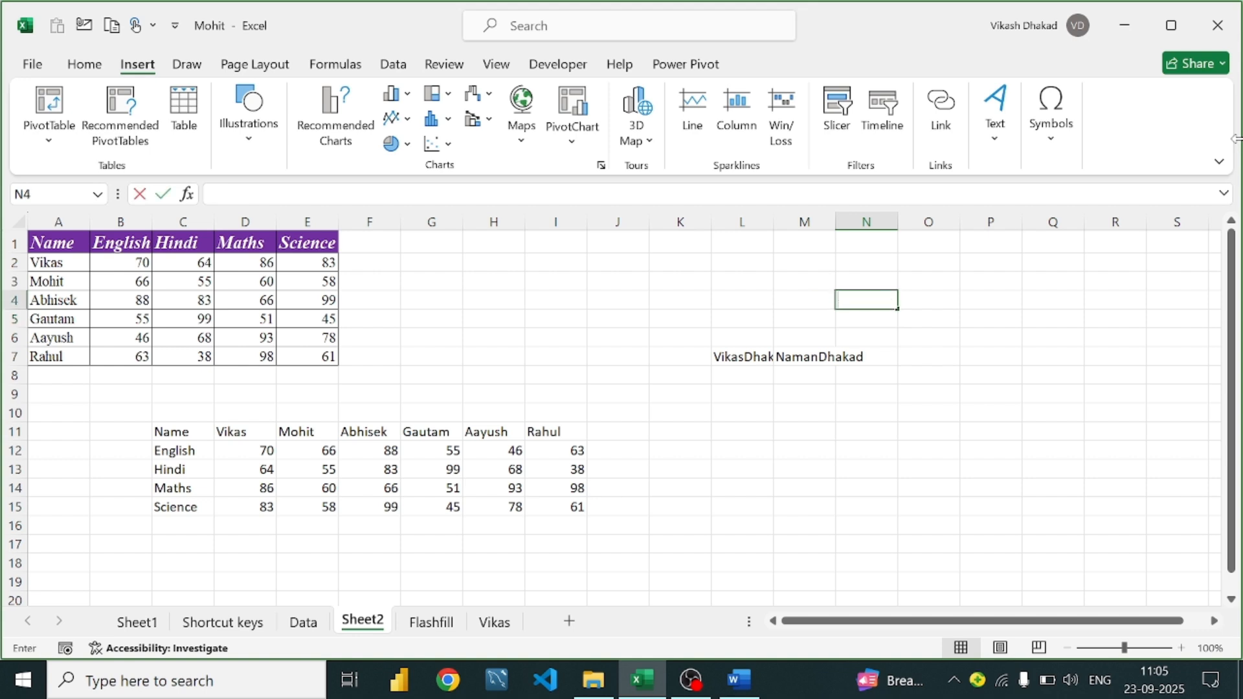
{"action": "type", "text": "=toda"}
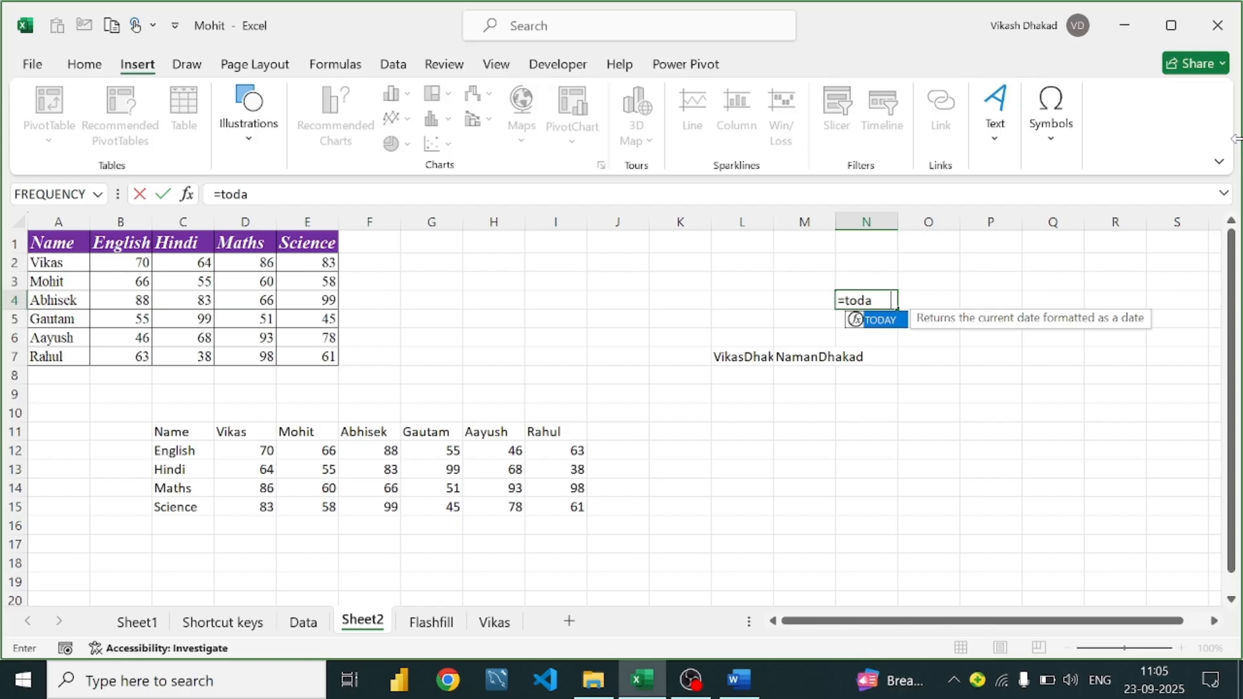
{"action": "key", "text": "Tab"}
{"action": "type", "text": ")"}
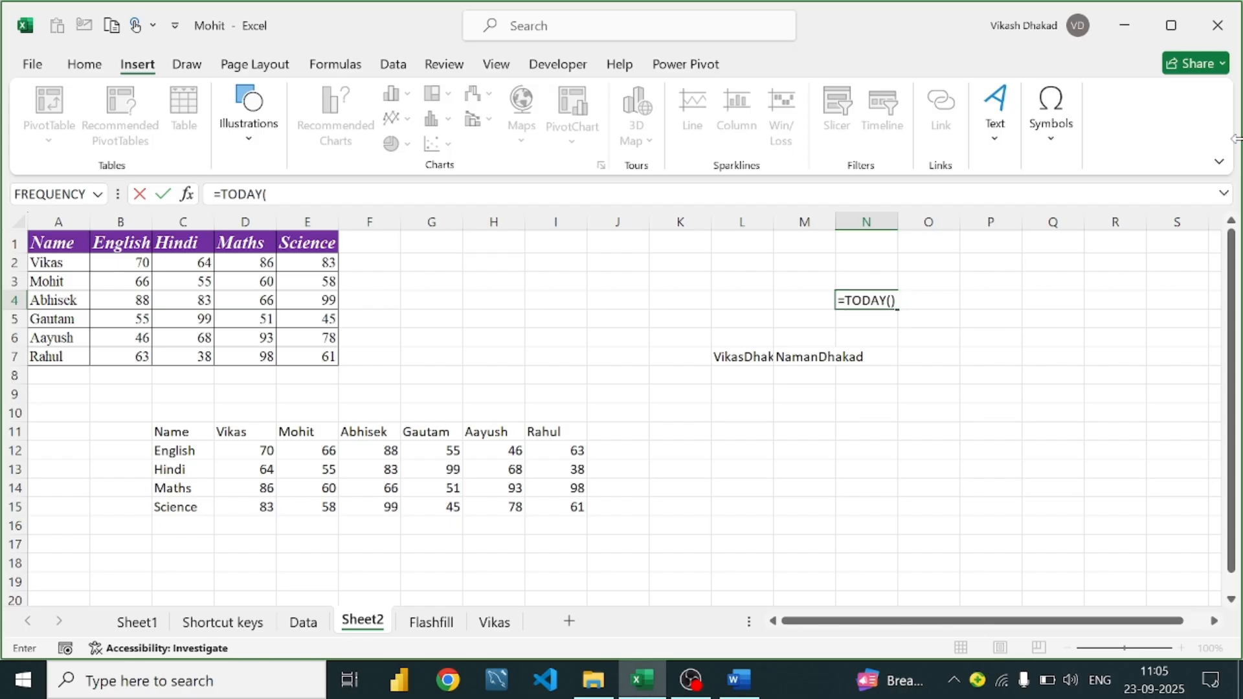
{"action": "key", "text": "Return"}
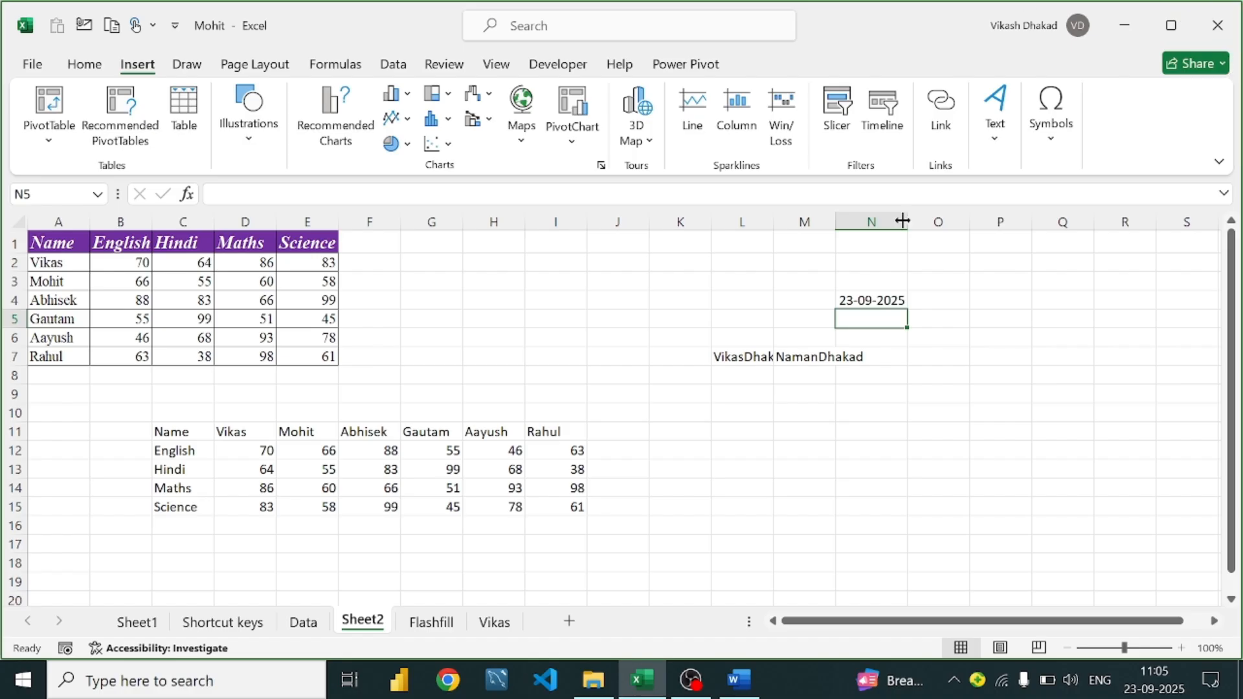
Replace N4's formula with =NOW()
{"action": "left_click", "coordinate": [882, 302]}
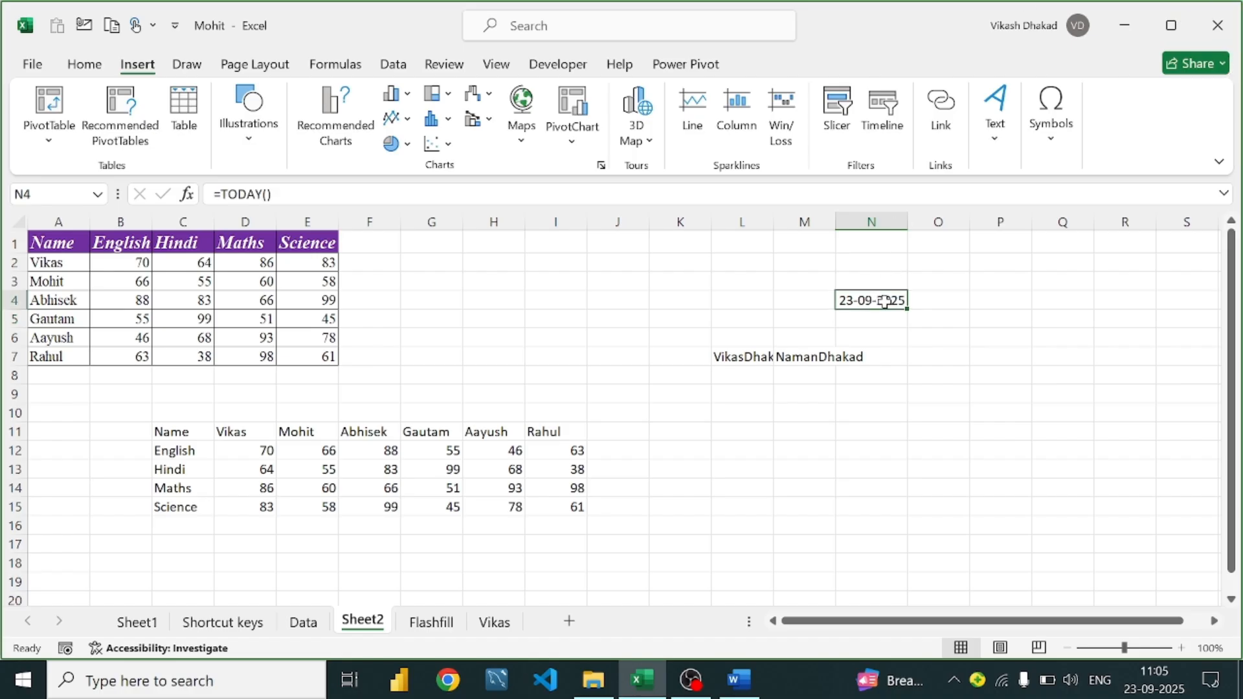
{"action": "key", "text": "BackSpace"}
{"action": "type", "text": "="}
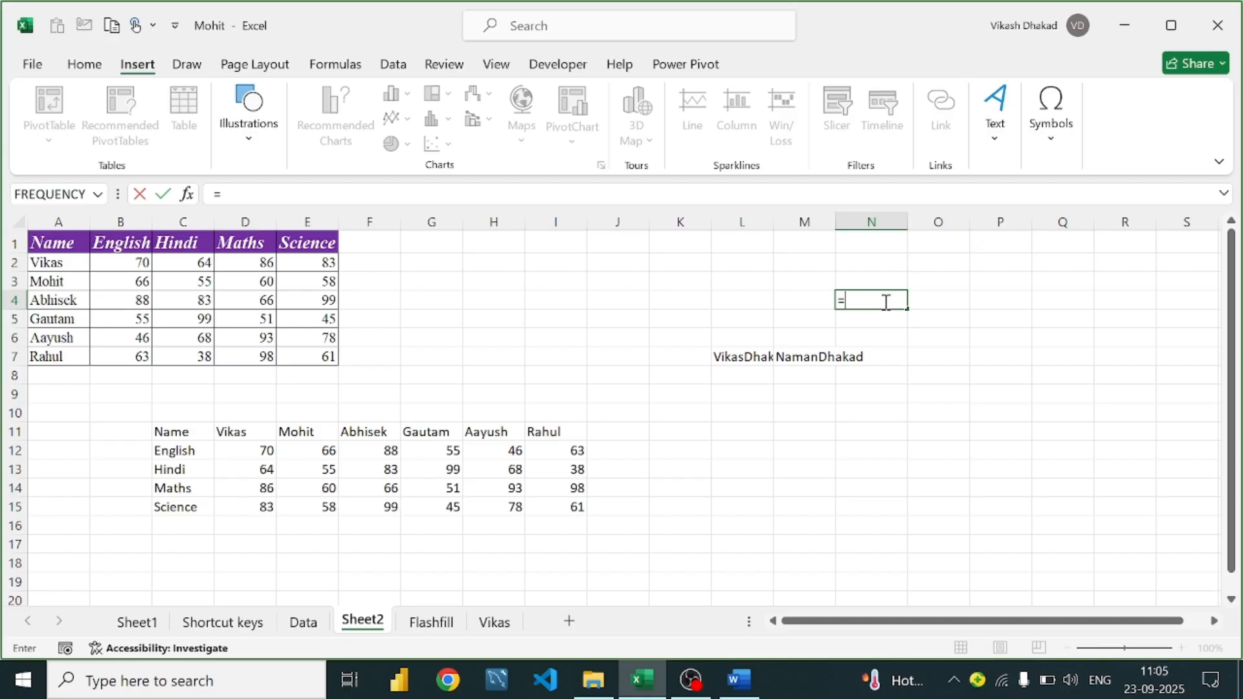
{"action": "type", "text": "now"}
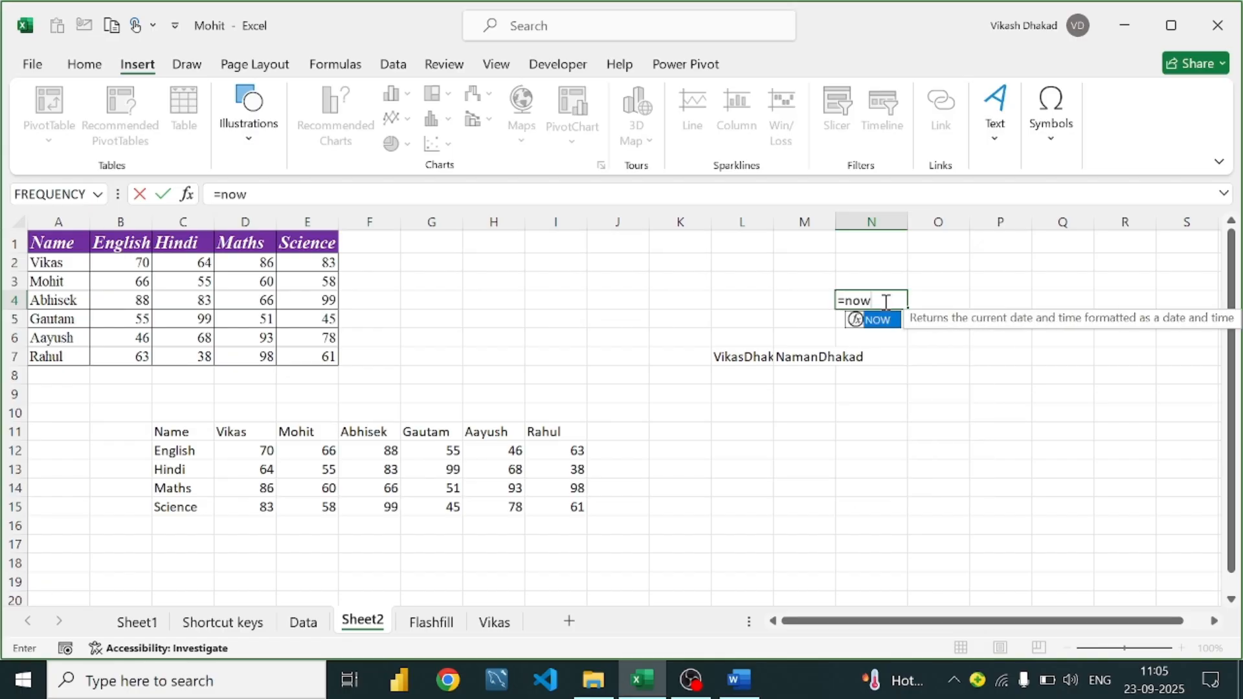
{"action": "type", "text": "("}
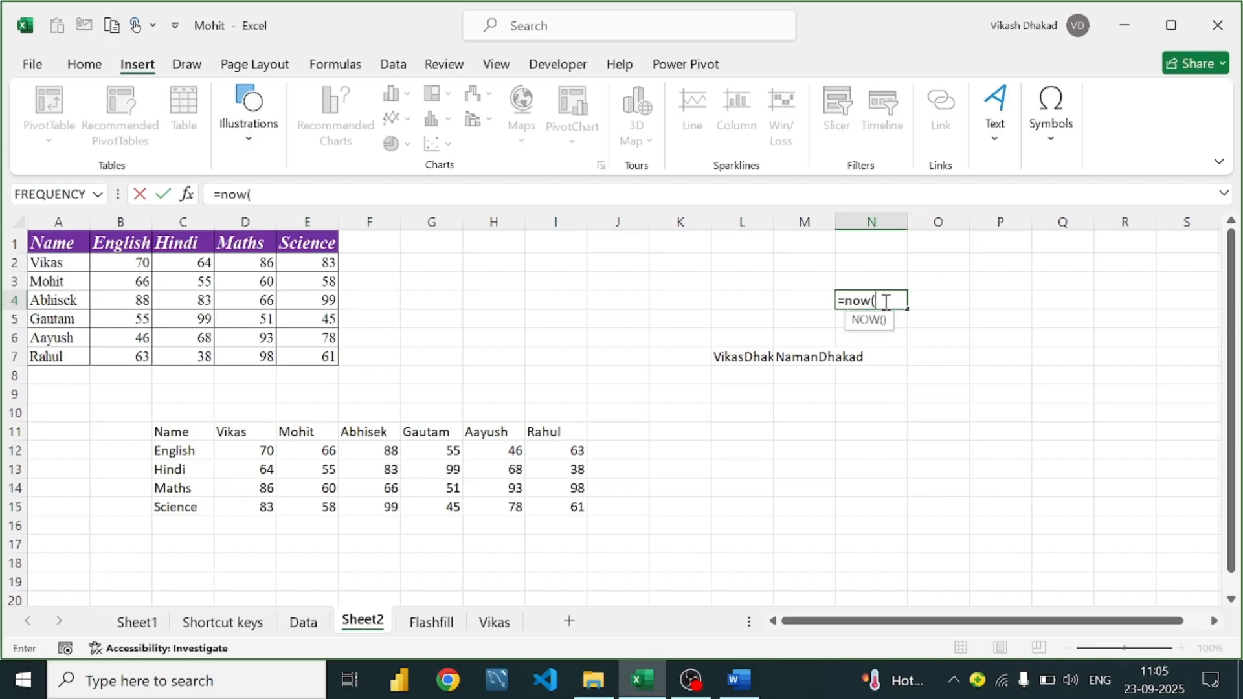
{"action": "key", "text": "Tab"}
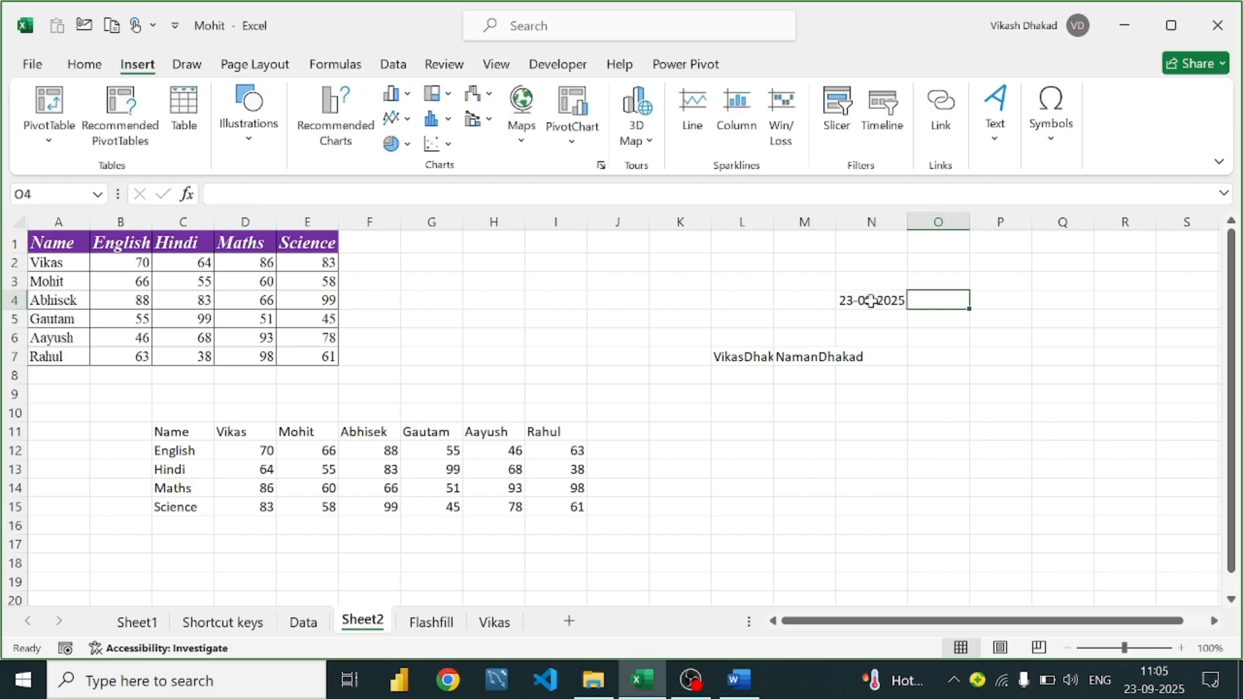
{"action": "left_click", "coordinate": [884, 302]}
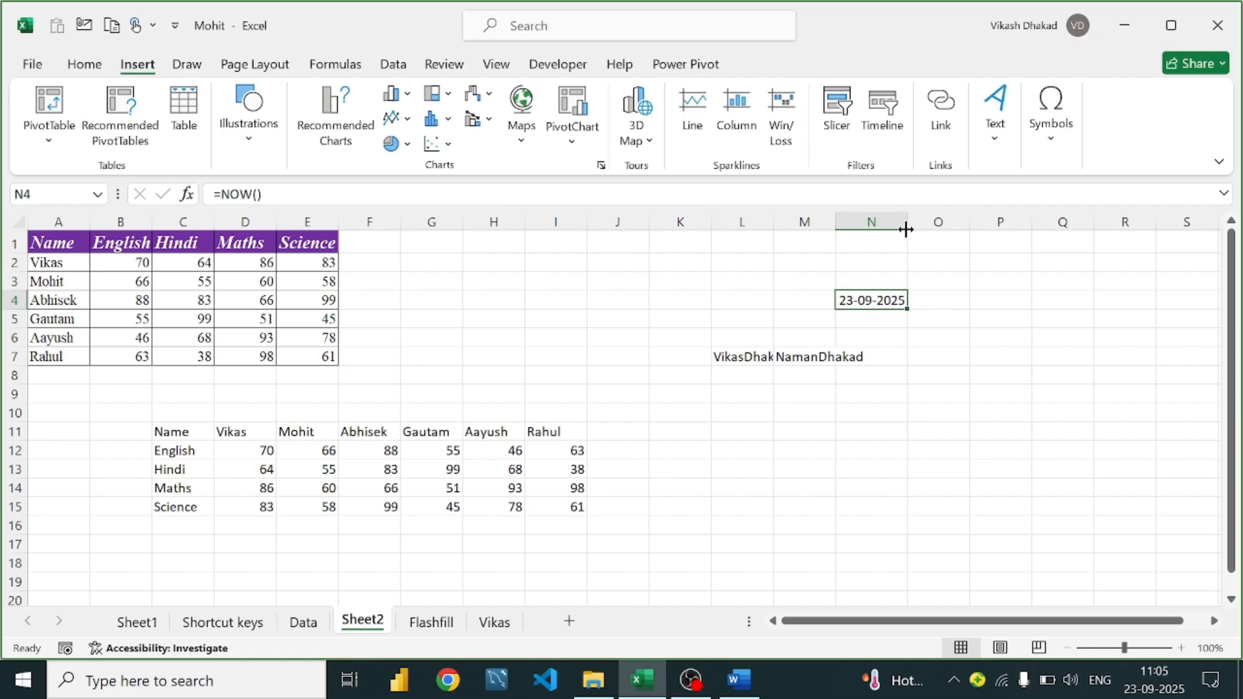
Widen column N and set N4's number format to Time, showing 11:05:36
{"action": "left_click_drag", "start_coordinate": [907, 224], "coordinate": [941, 250]}
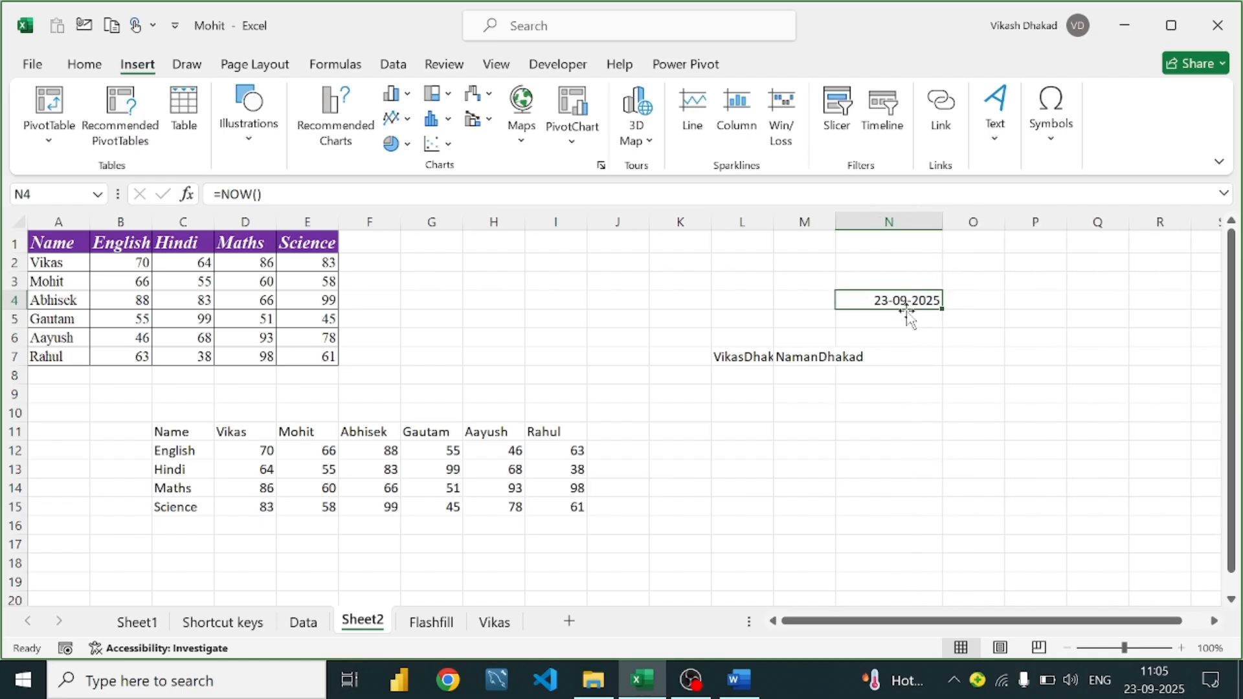
{"action": "left_click", "coordinate": [86, 65]}
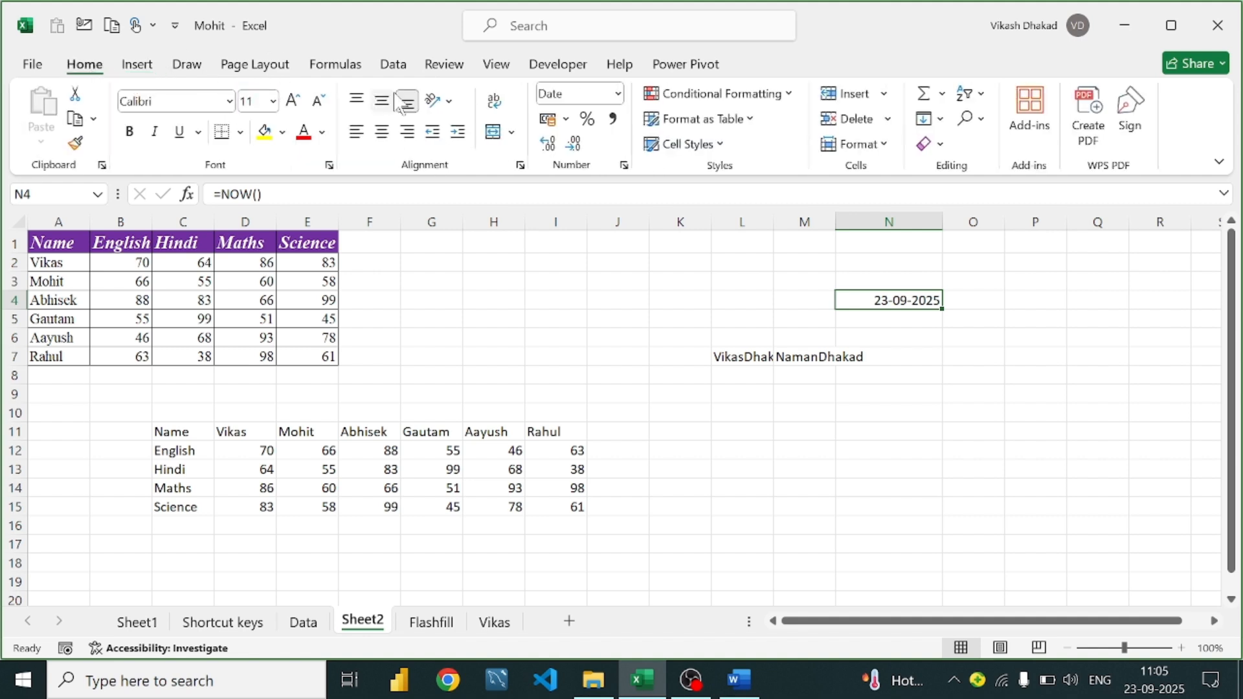
{"action": "left_click", "coordinate": [618, 93]}
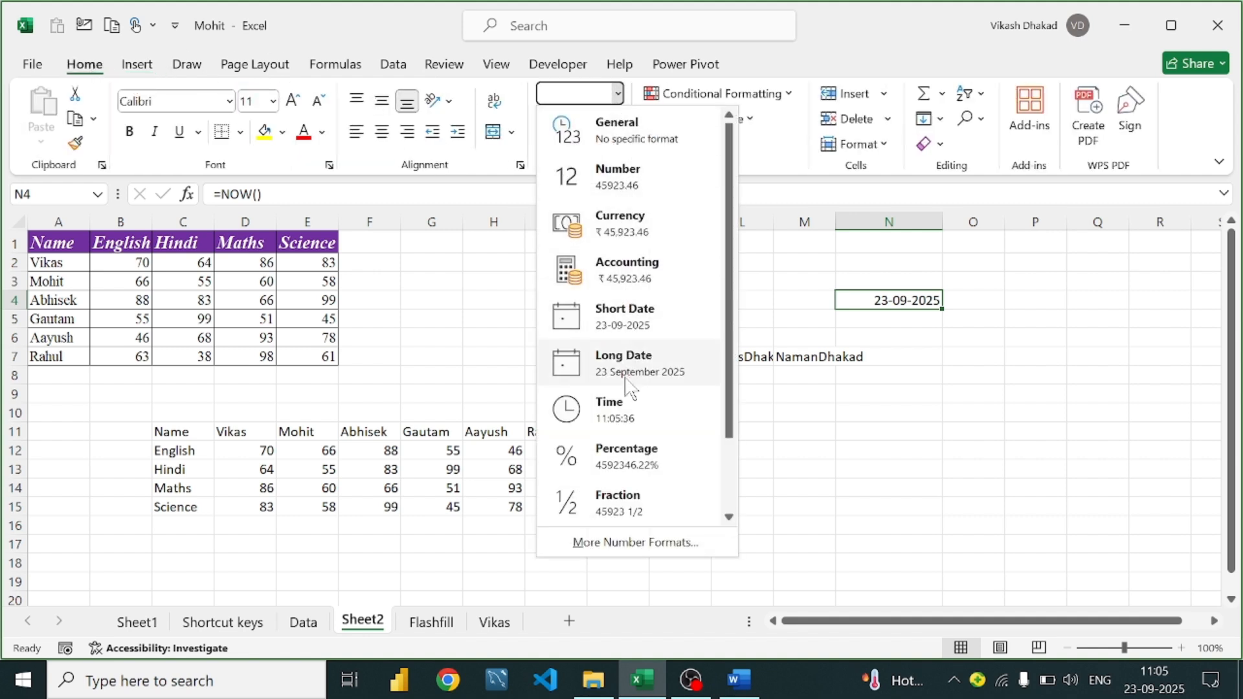
{"action": "left_click", "coordinate": [625, 408]}
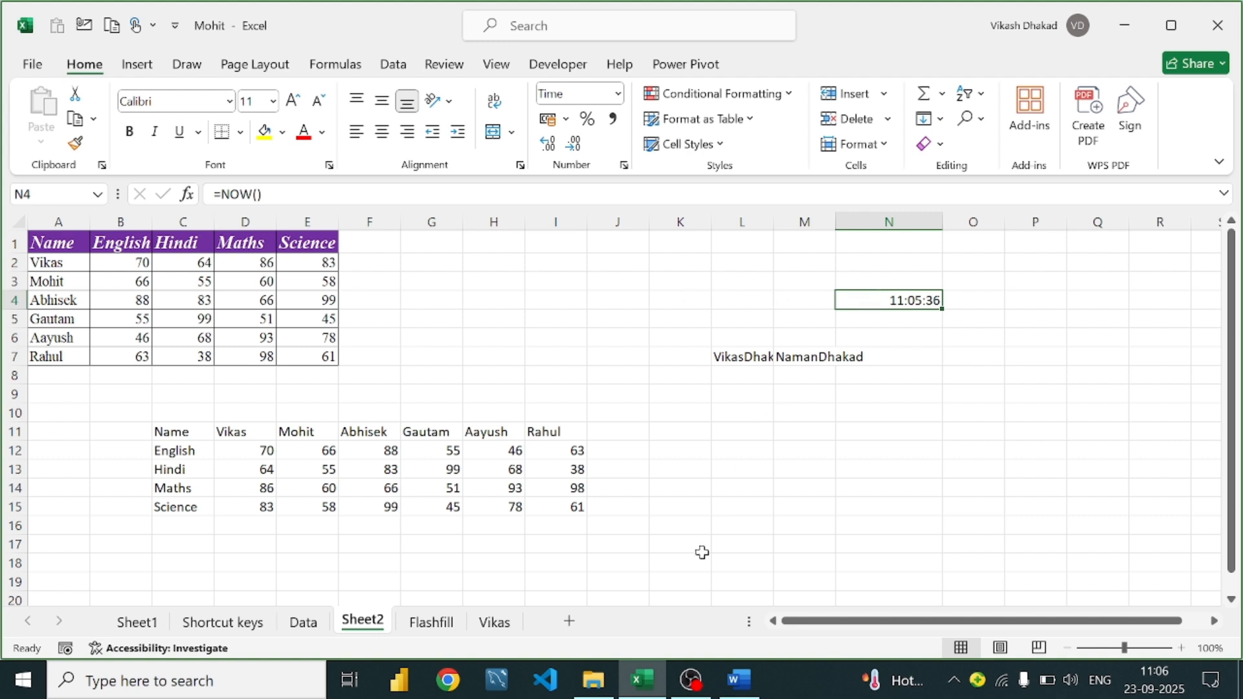
Review the NOW/TODAY and Date lines in the Word notes, then return to the Excel workbook
{"action": "left_click", "coordinate": [737, 682]}
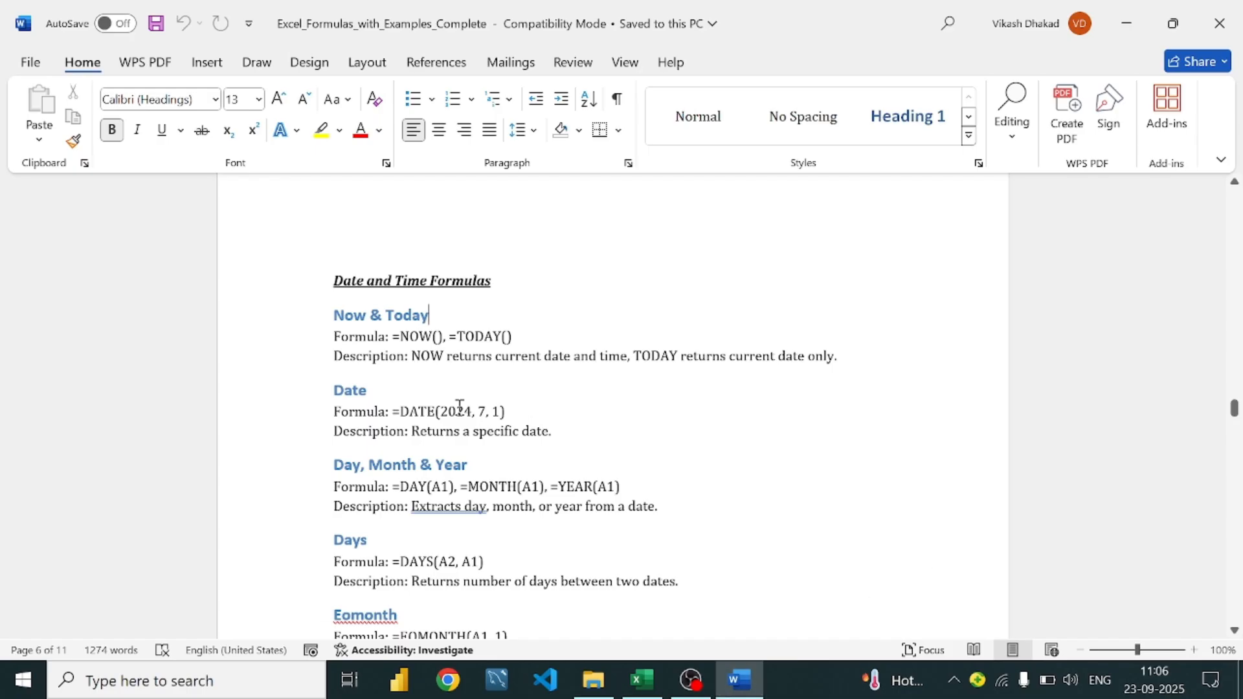
{"action": "scroll", "coordinate": [513, 363], "scroll_direction": "down", "scroll_amount": 1}
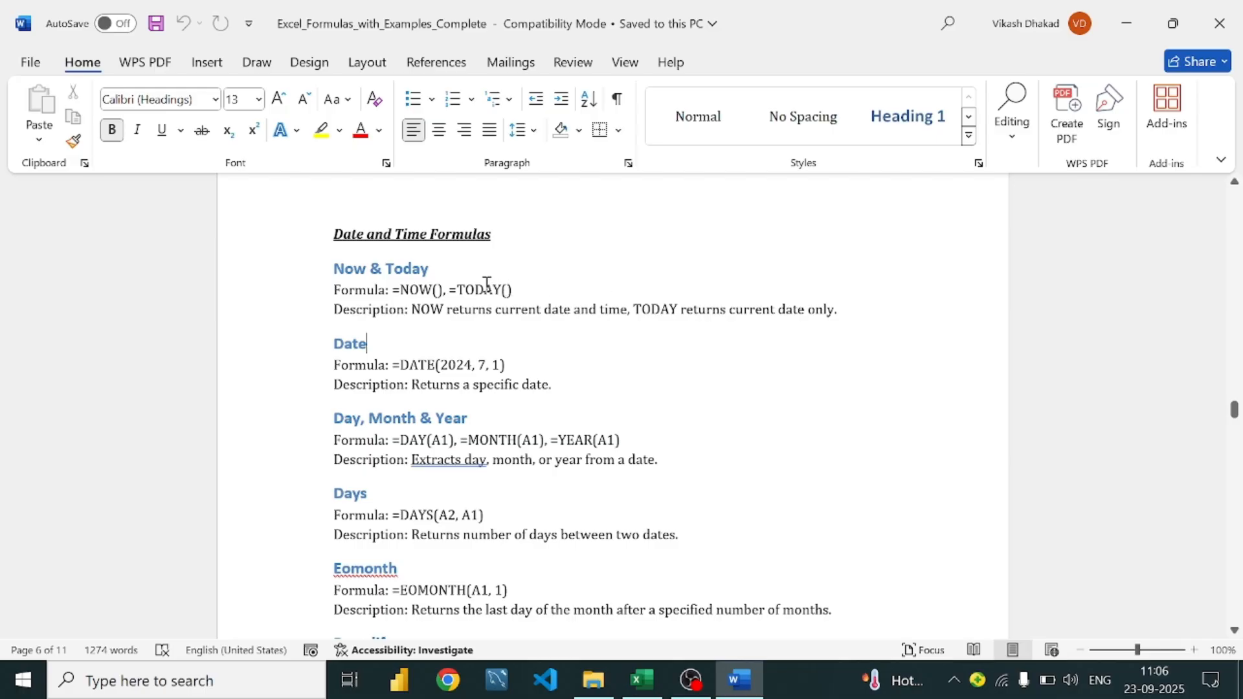
{"action": "left_click", "coordinate": [543, 299]}
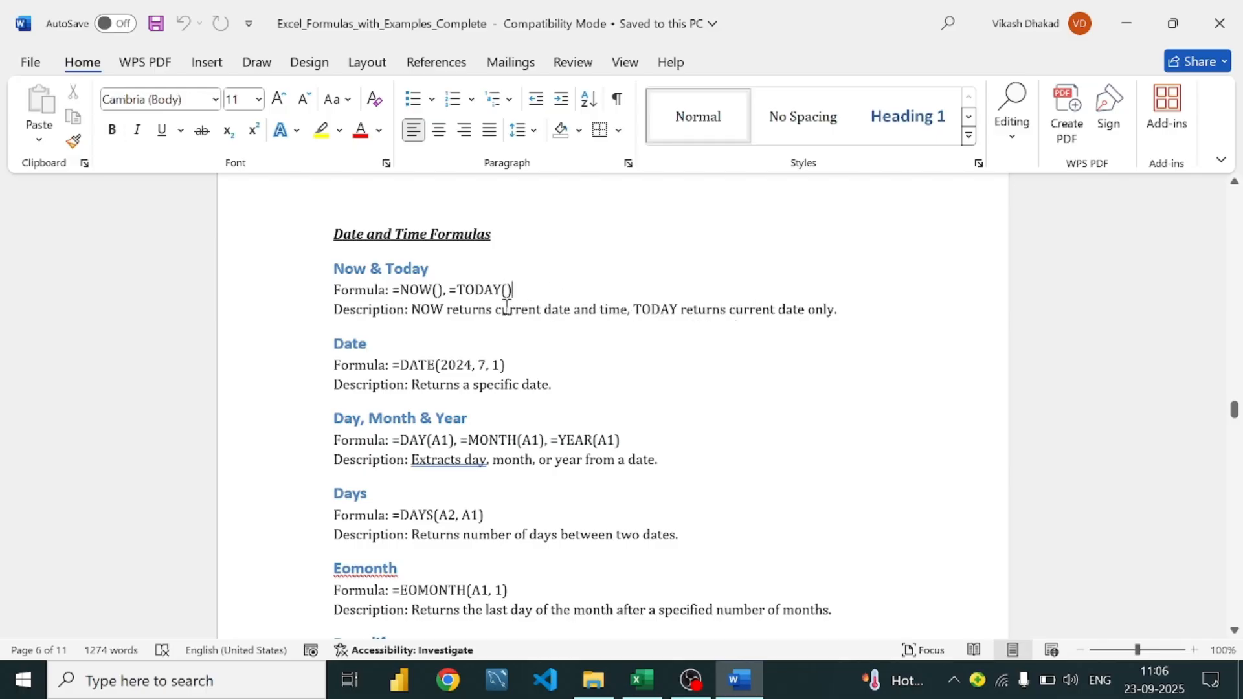
{"action": "scroll", "coordinate": [520, 308], "scroll_direction": "down", "scroll_amount": 1}
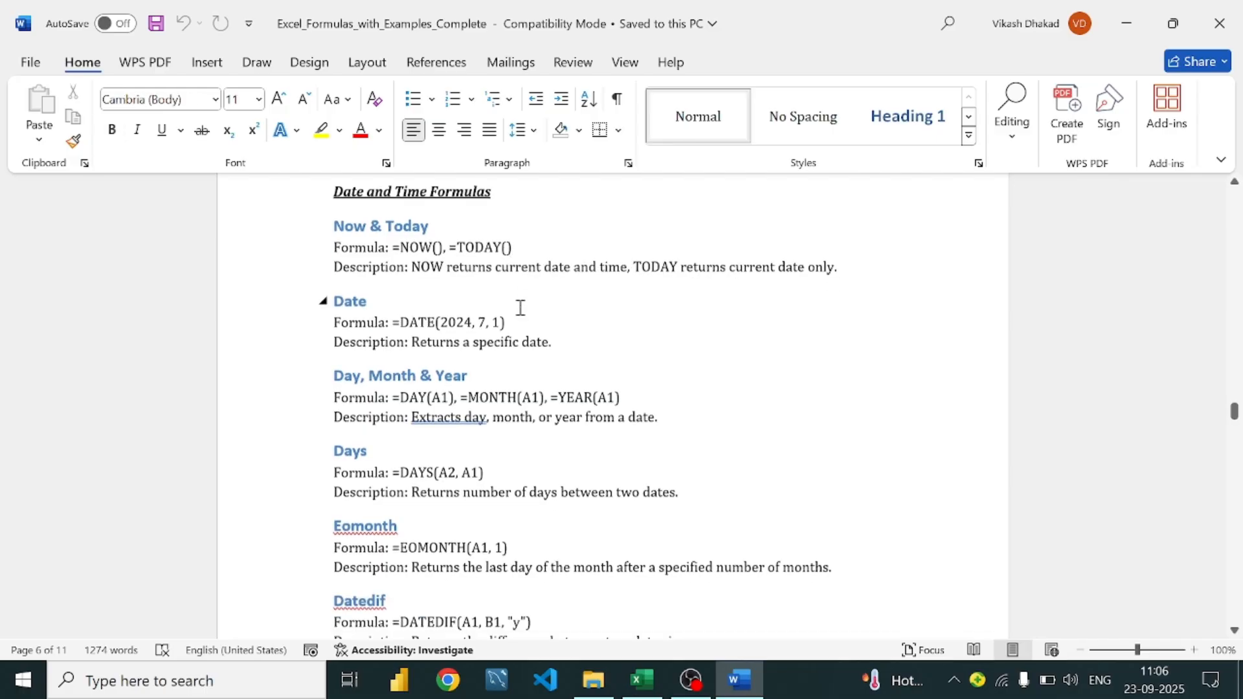
{"action": "left_click", "coordinate": [410, 304]}
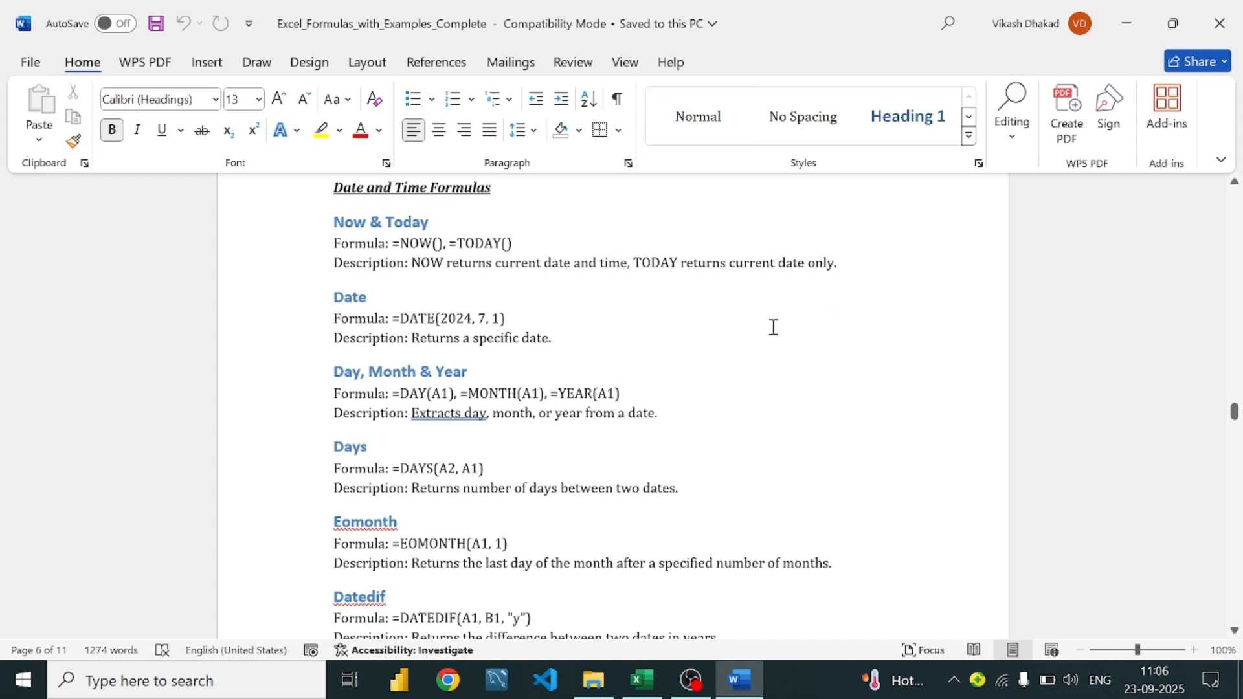
{"action": "left_click", "coordinate": [641, 680]}
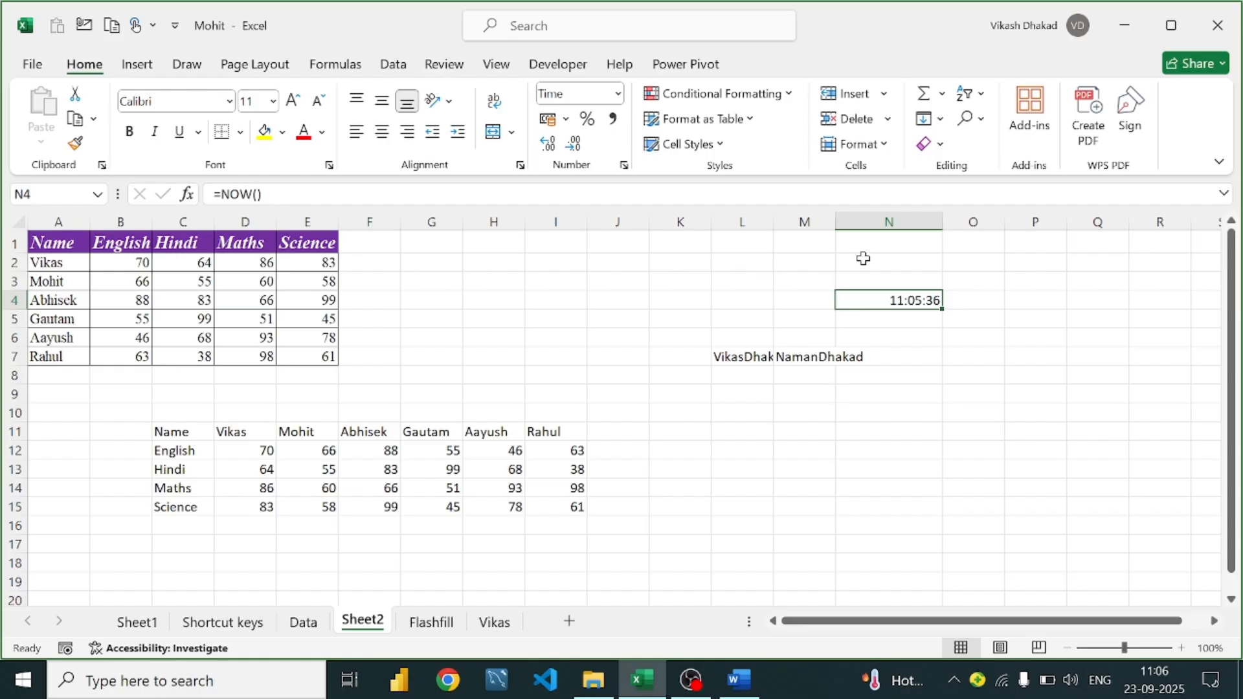
Enter =DATE(2010,09,18) in O3, showing 18-09-2010, and widen column O to fit
{"action": "left_click", "coordinate": [959, 285]}
{"action": "type", "text": "=date"}
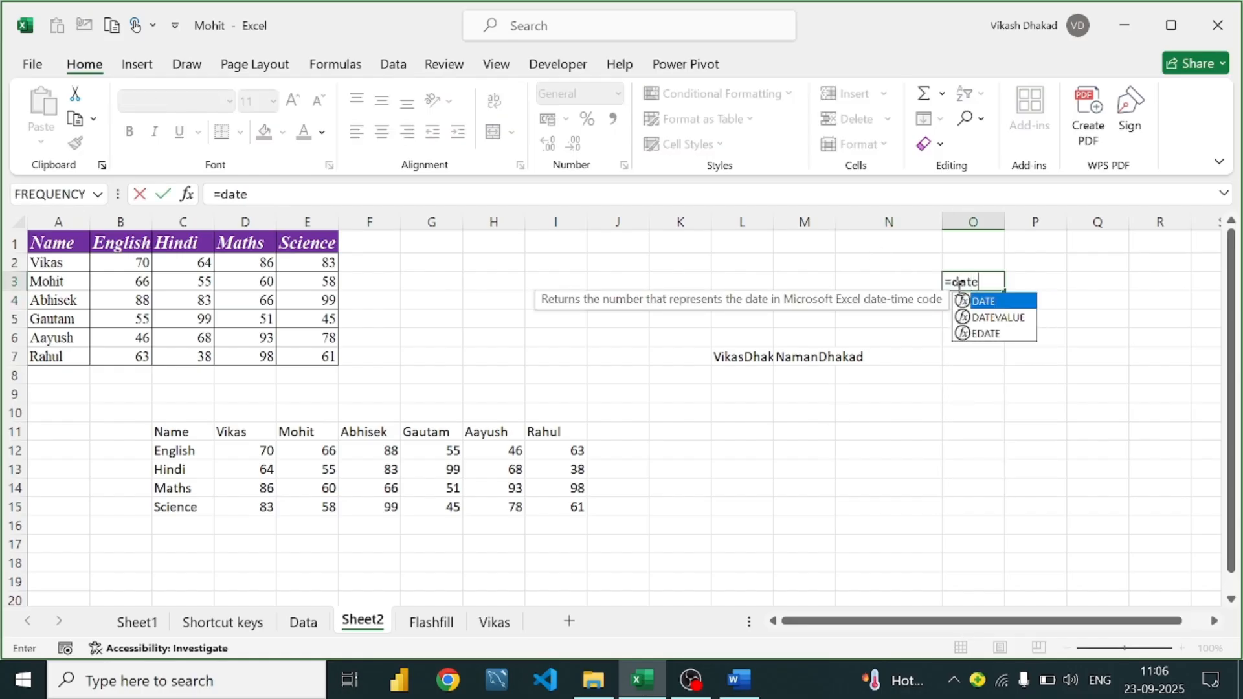
{"action": "type", "text": "(2"}
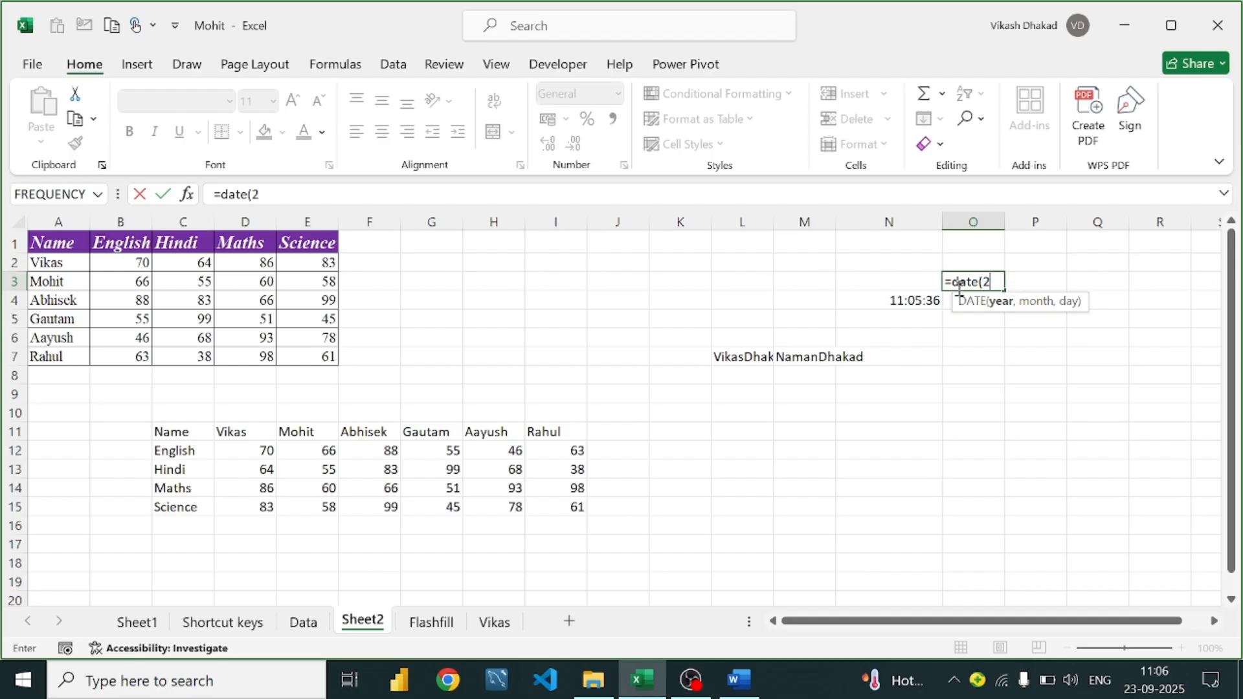
{"action": "type", "text": "0101"}
{"action": "key", "text": "BackSpace"}
{"action": "key", "text": "BackSpace"}
{"action": "type", "text": "0,"}
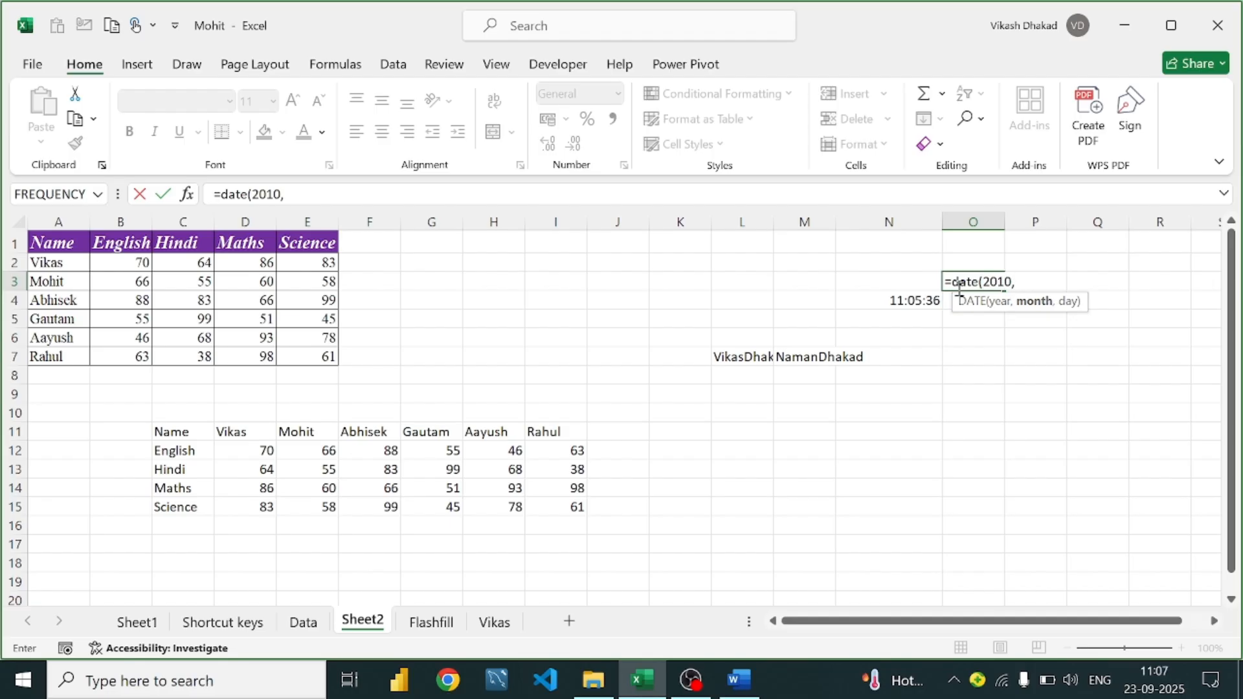
{"action": "type", "text": "09,18"}
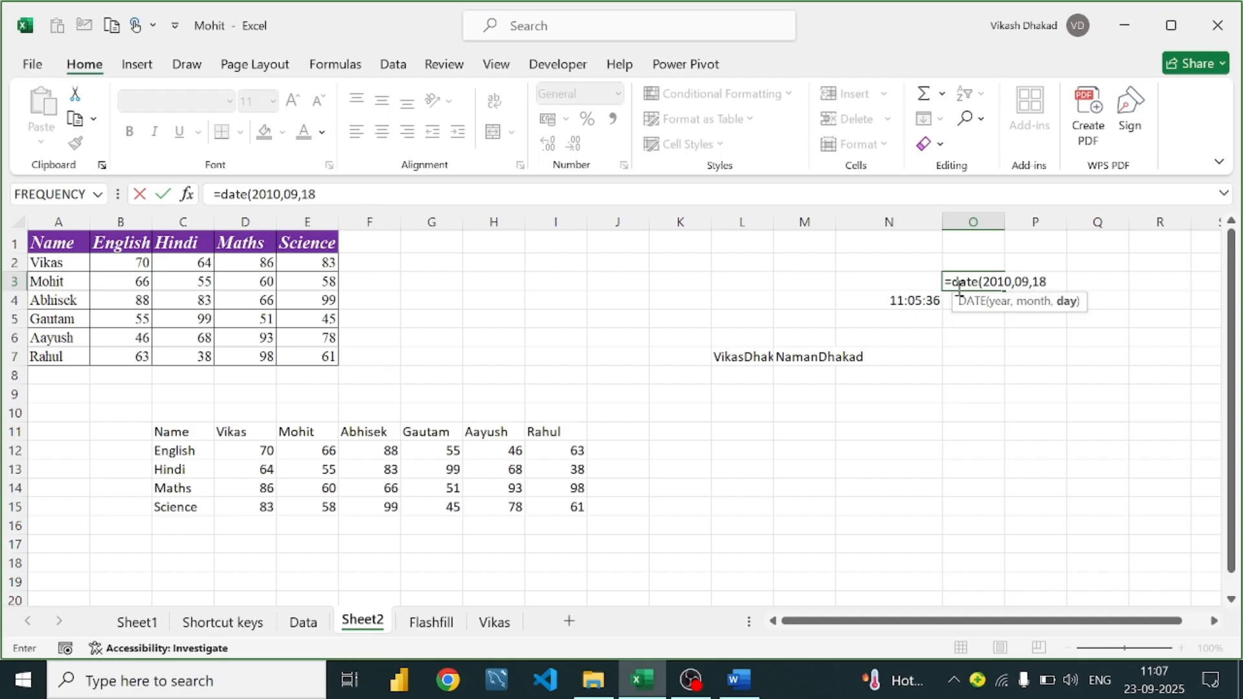
{"action": "type", "text": ")"}
{"action": "key", "text": "Return"}
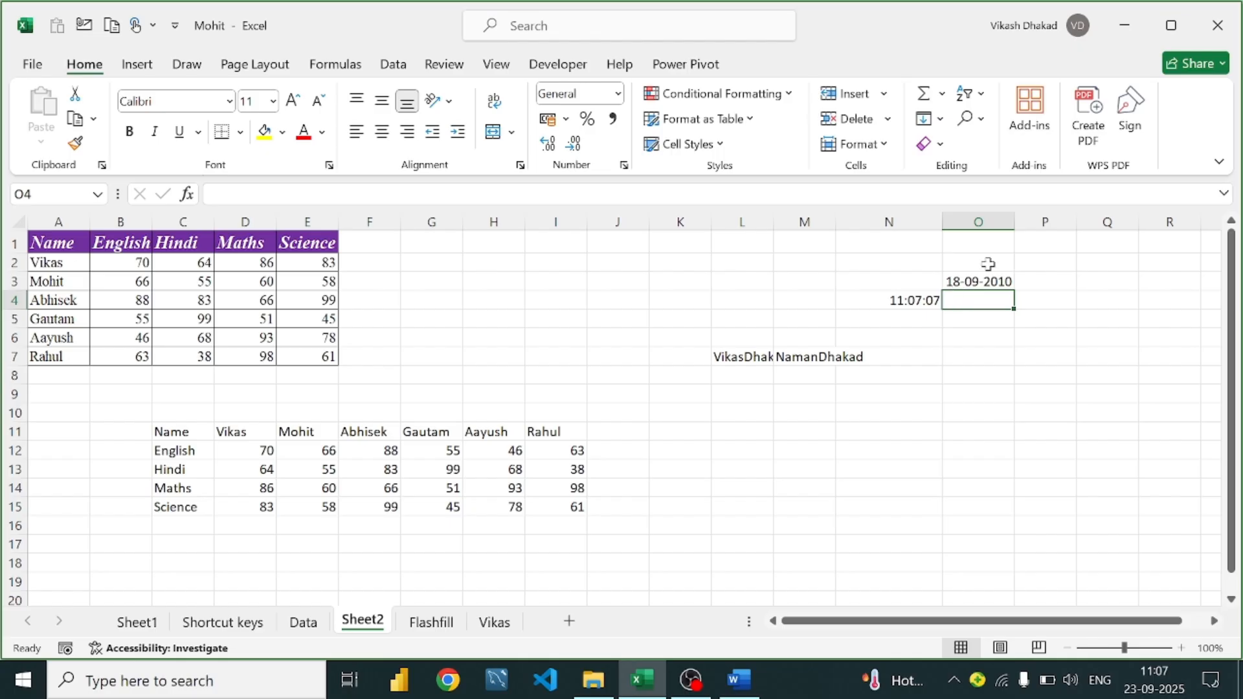
{"action": "left_click", "coordinate": [987, 283]}
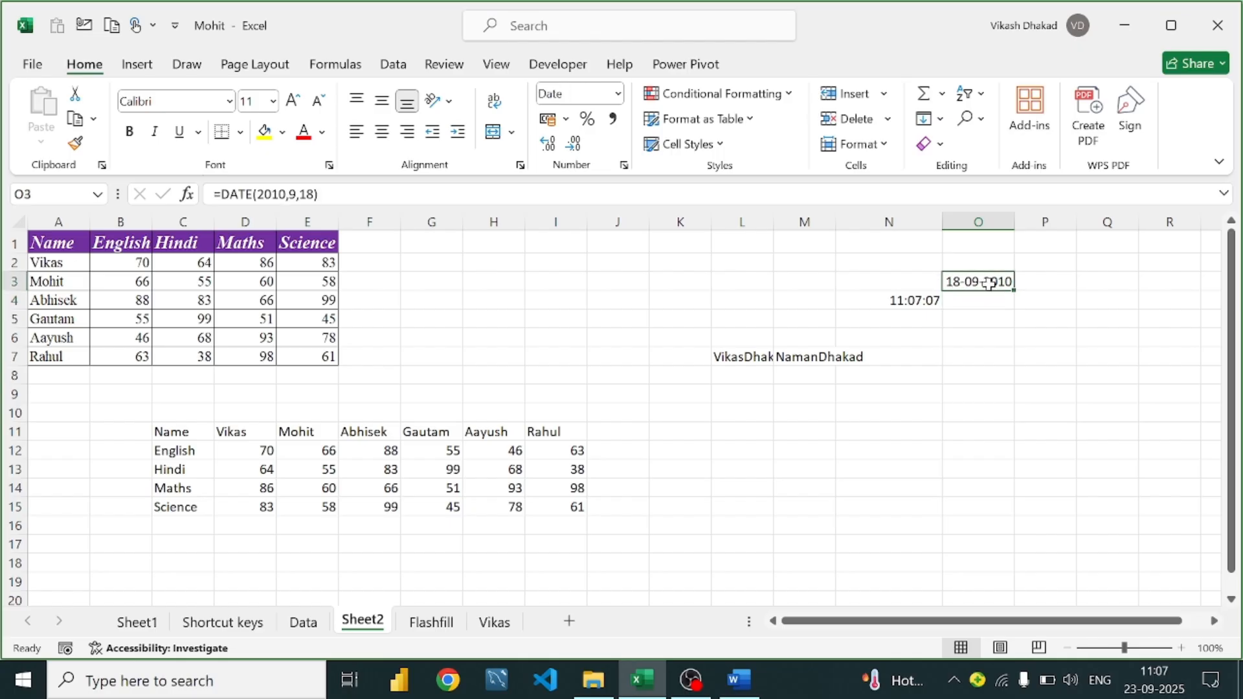
{"action": "left_click_drag", "start_coordinate": [1009, 216], "coordinate": [1041, 227]}
{"action": "left_click", "coordinate": [913, 302]}
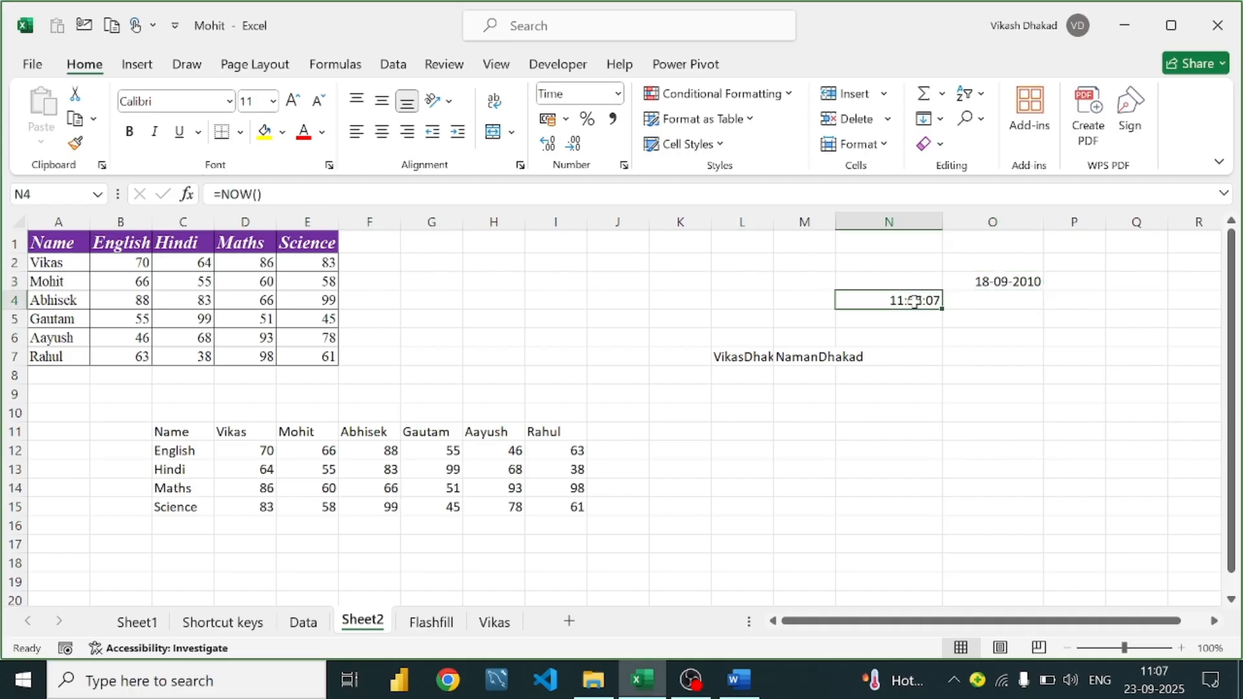
Delete the NOW formula from N4, leaving the cell blank
{"action": "key", "text": "BackSpace"}
{"action": "type", "text": "="}
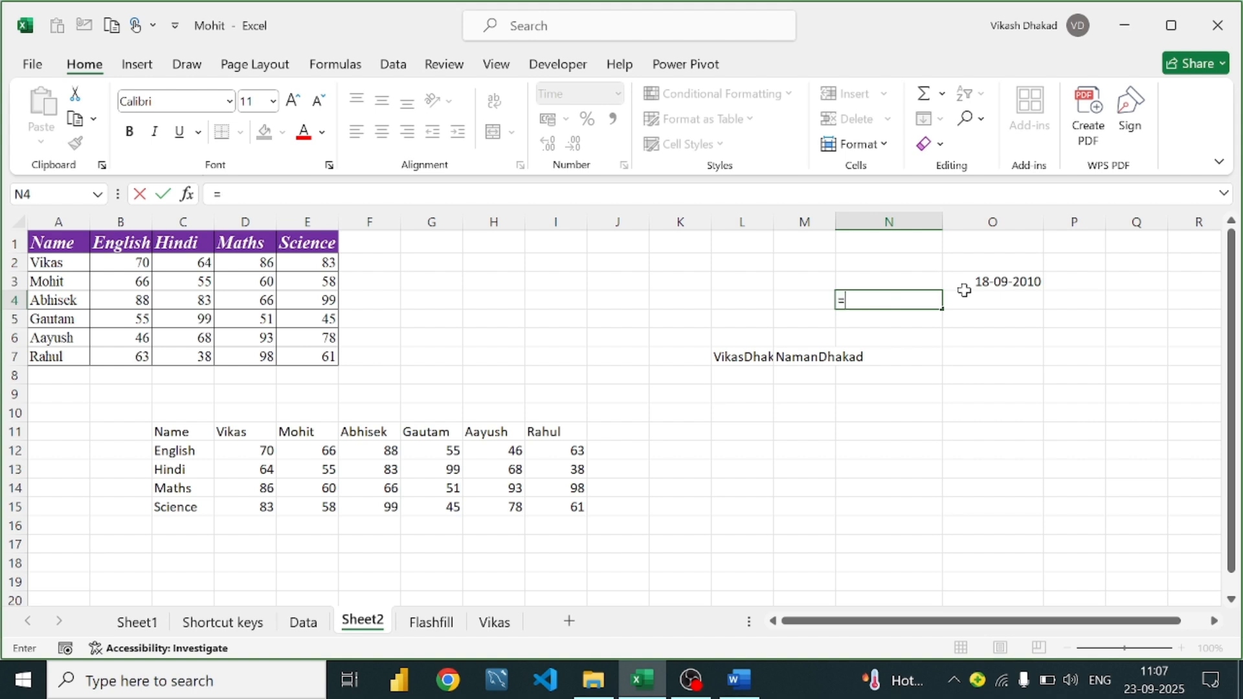
{"action": "type", "text": "today"}
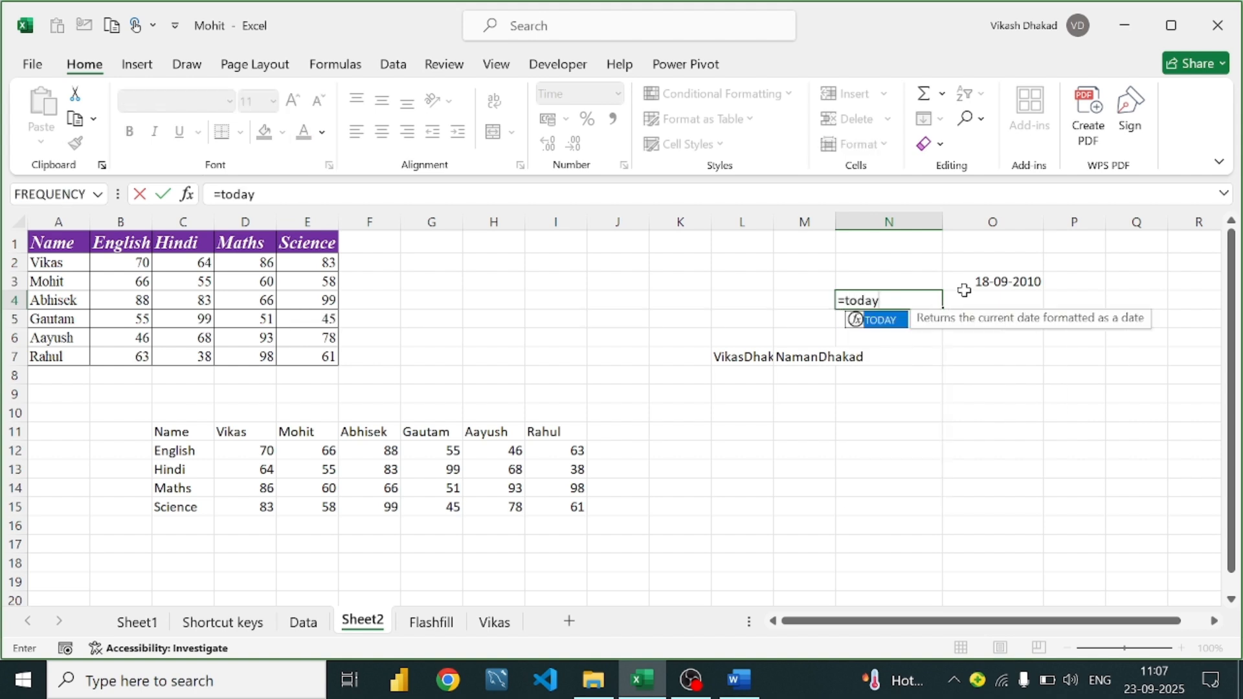
{"action": "type", "text": "()"}
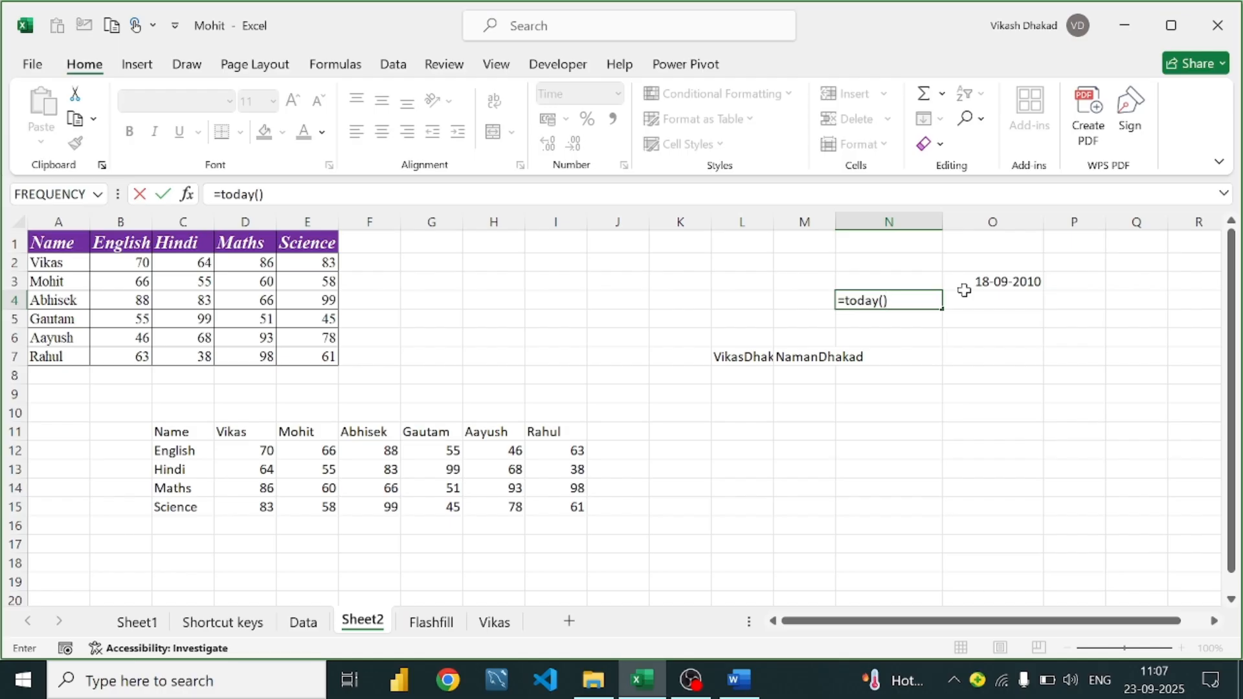
{"action": "key", "text": "BackSpace"}
{"action": "key", "text": "BackSpace"}
{"action": "key", "text": "BackSpace"}
{"action": "key", "text": "BackSpace"}
{"action": "key", "text": "BackSpace"}
{"action": "key", "text": "BackSpace"}
{"action": "key", "text": "BackSpace"}
{"action": "key", "text": "BackSpace"}
{"action": "key", "text": "Escape"}
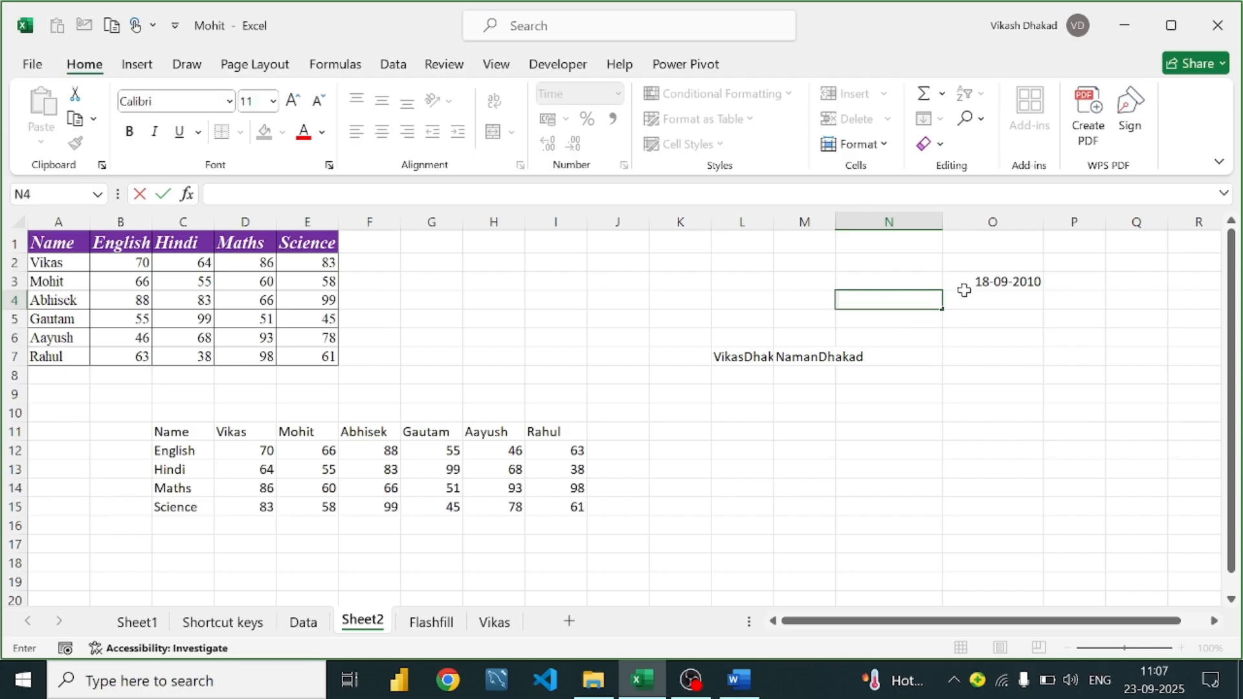
{"action": "key", "text": "Return"}
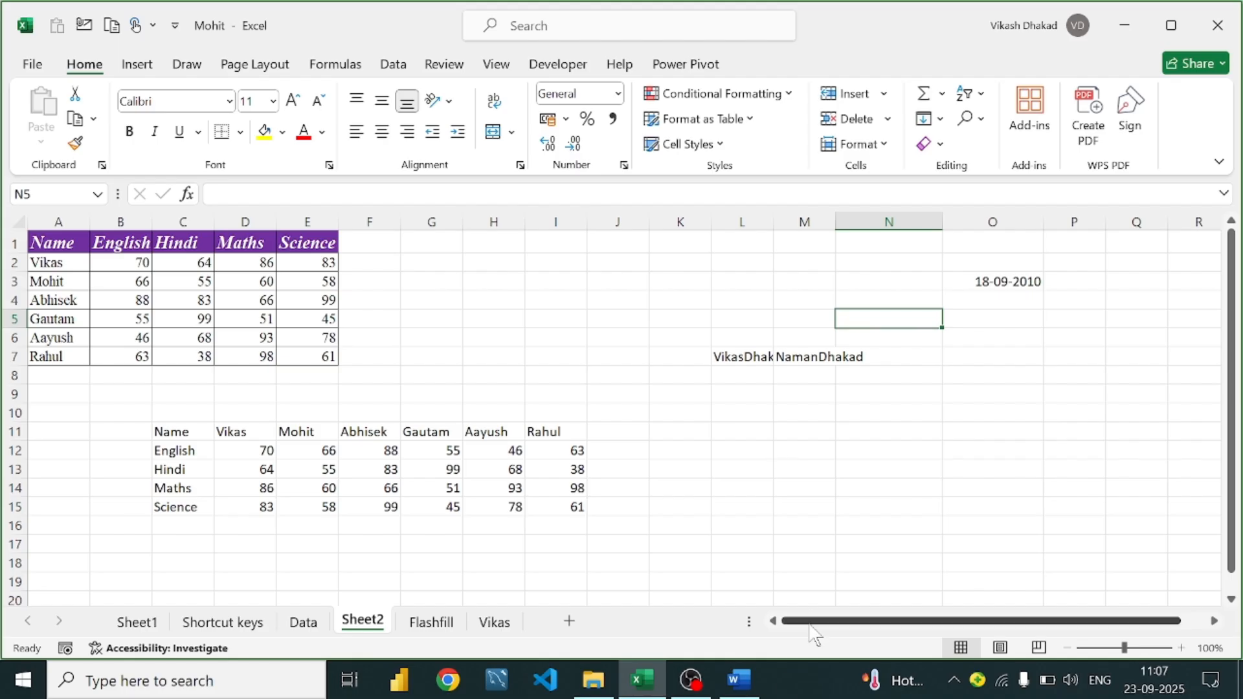
{"action": "left_click", "coordinate": [739, 679]}
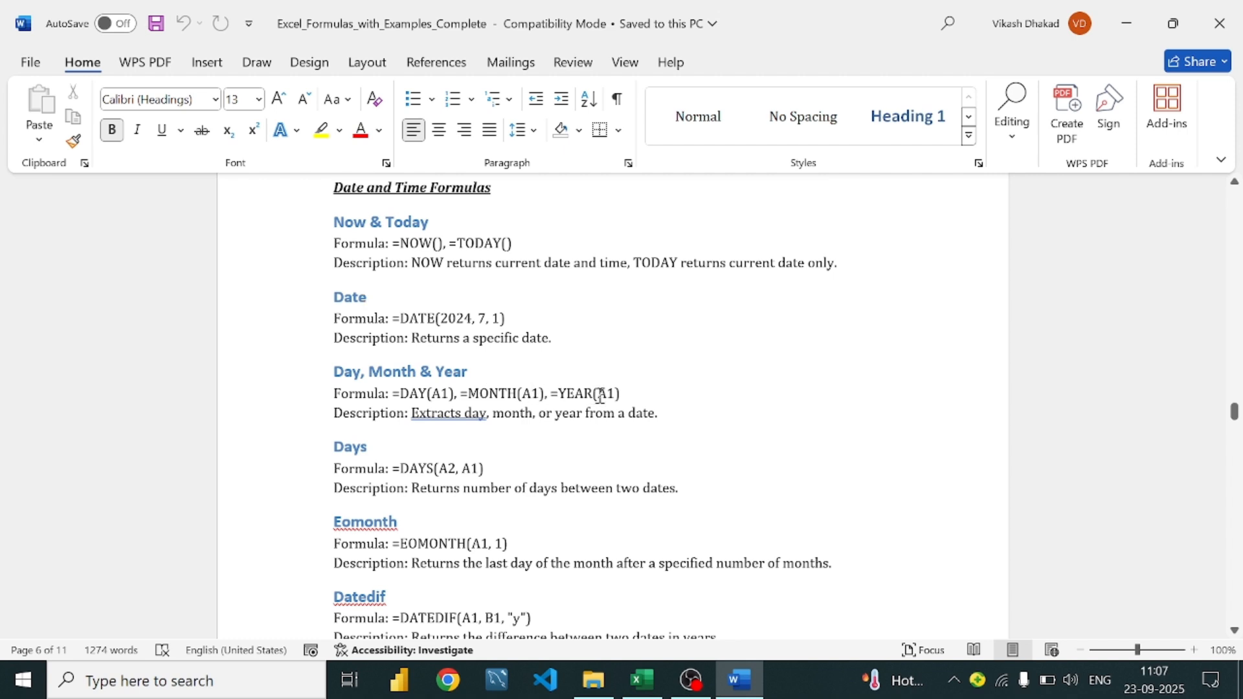
{"action": "left_click", "coordinate": [661, 663]}
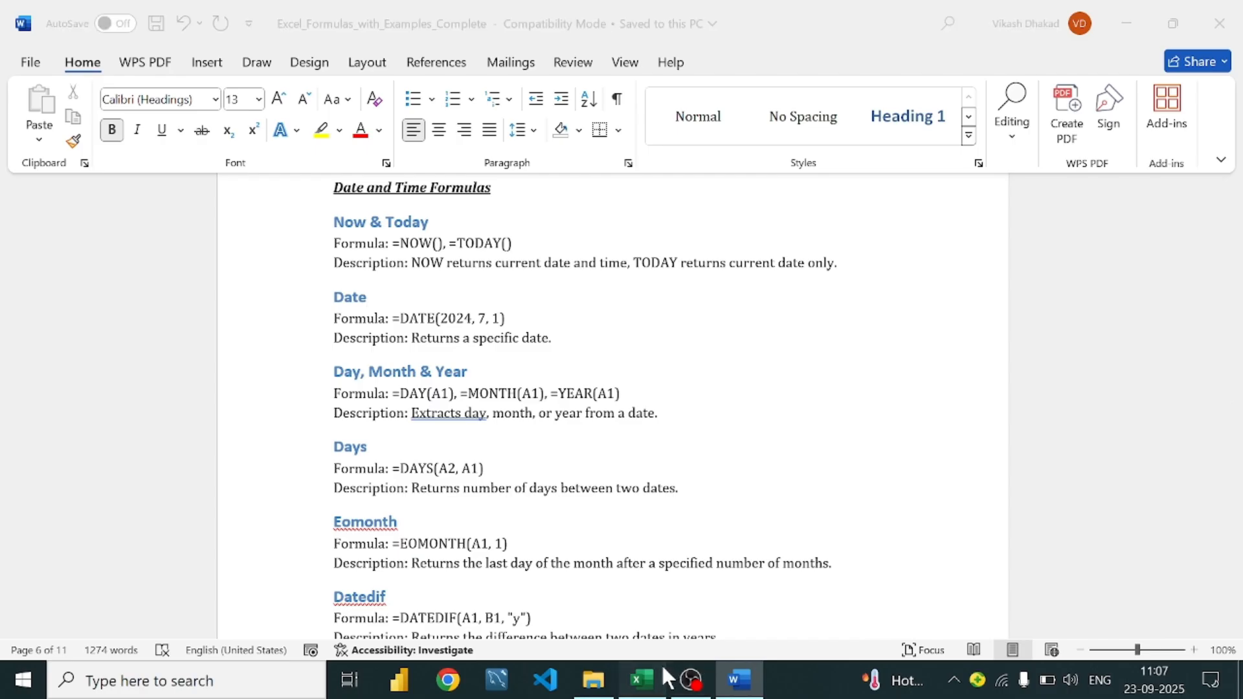
Enter =DAY(O3) in P3 so it shows 18
{"action": "left_click", "coordinate": [1023, 281]}
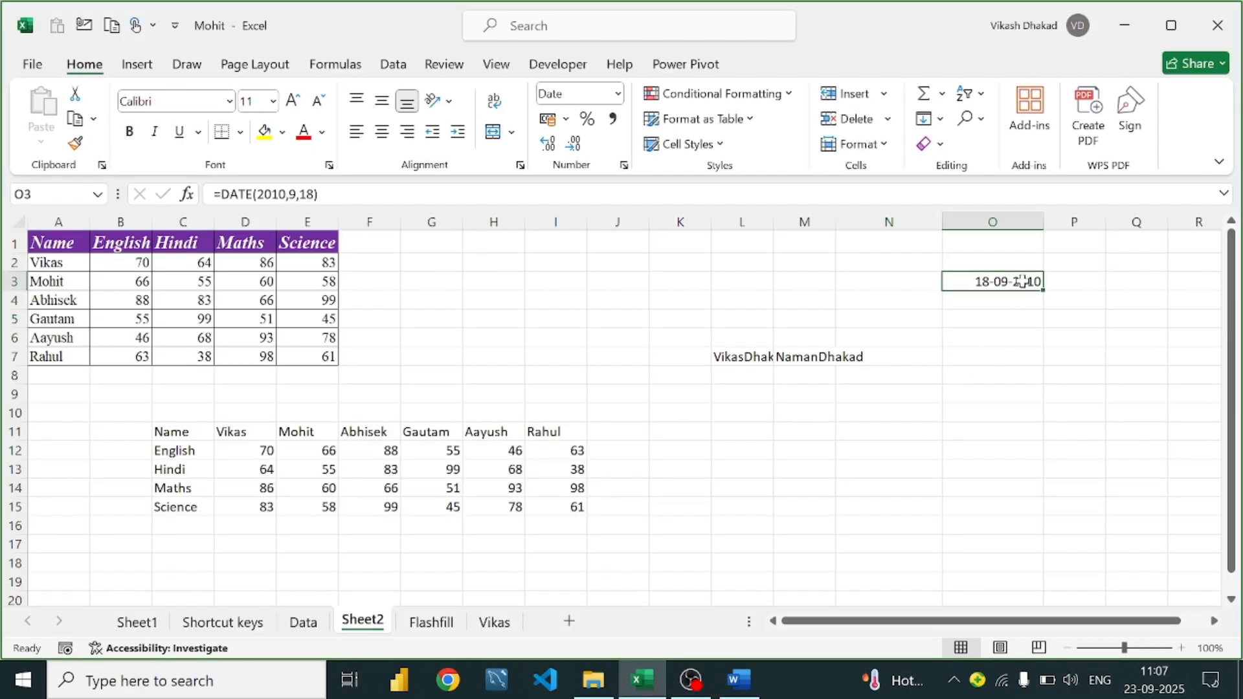
{"action": "left_click", "coordinate": [1083, 283]}
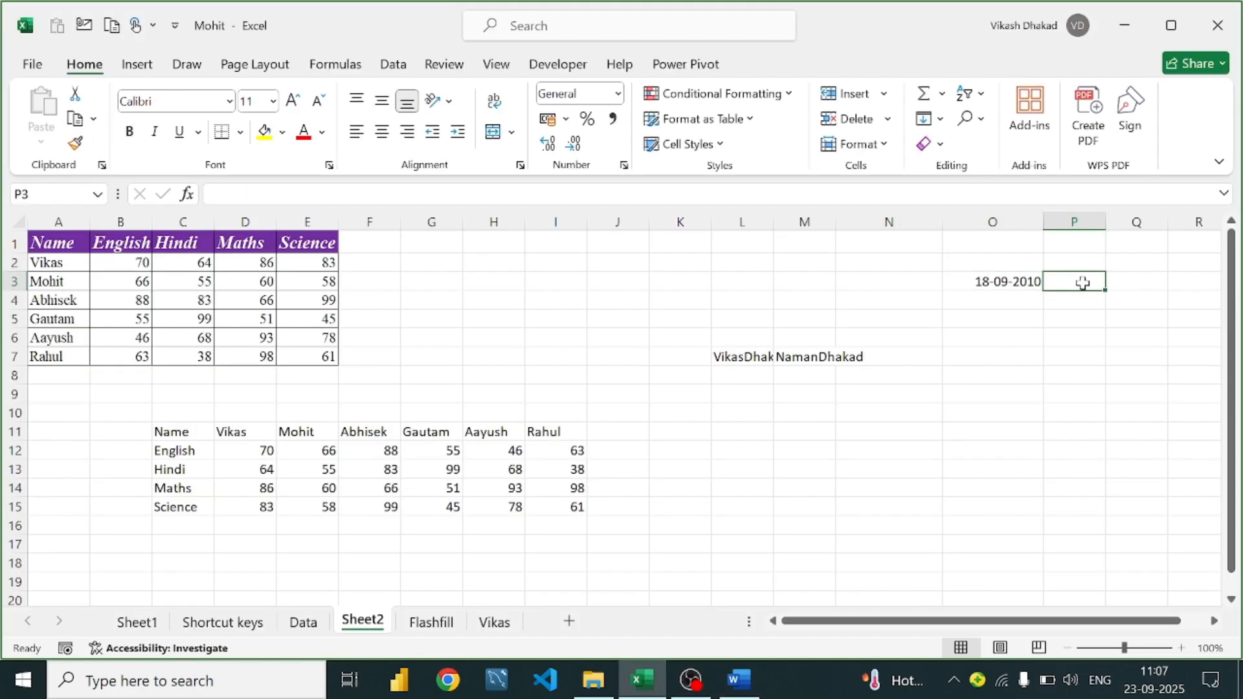
{"action": "type", "text": "="}
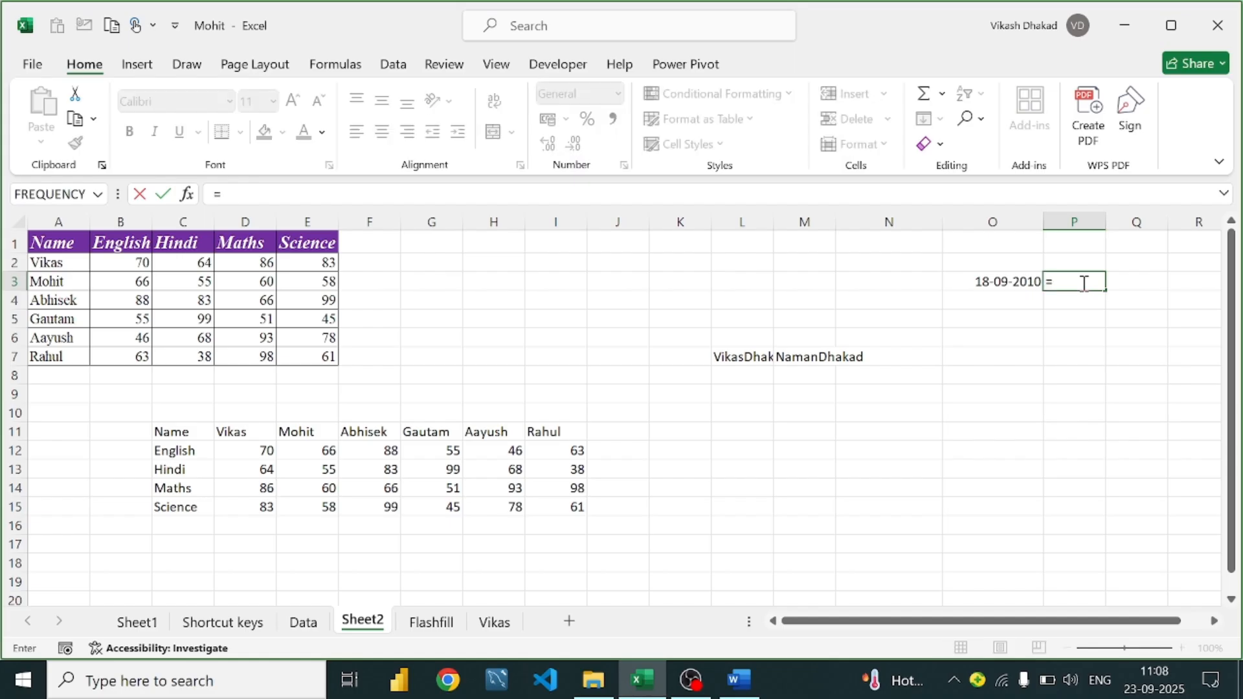
{"action": "type", "text": "day"}
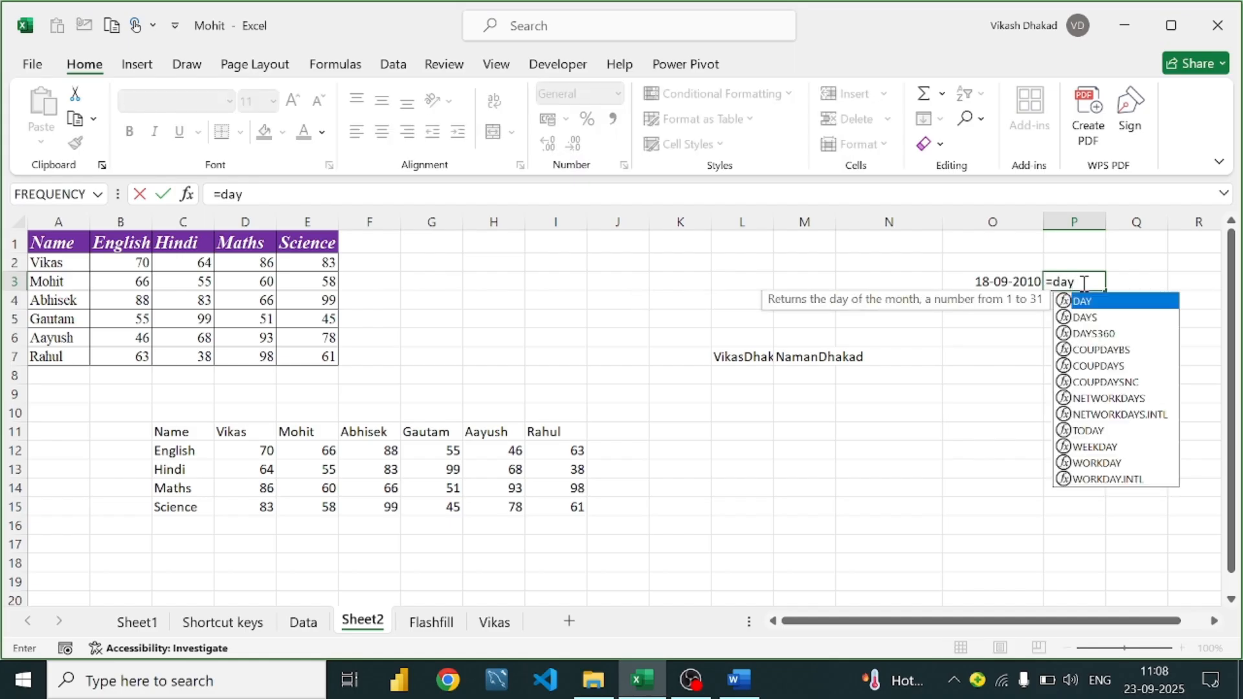
{"action": "type", "text": "("}
{"action": "left_click", "coordinate": [1020, 283]}
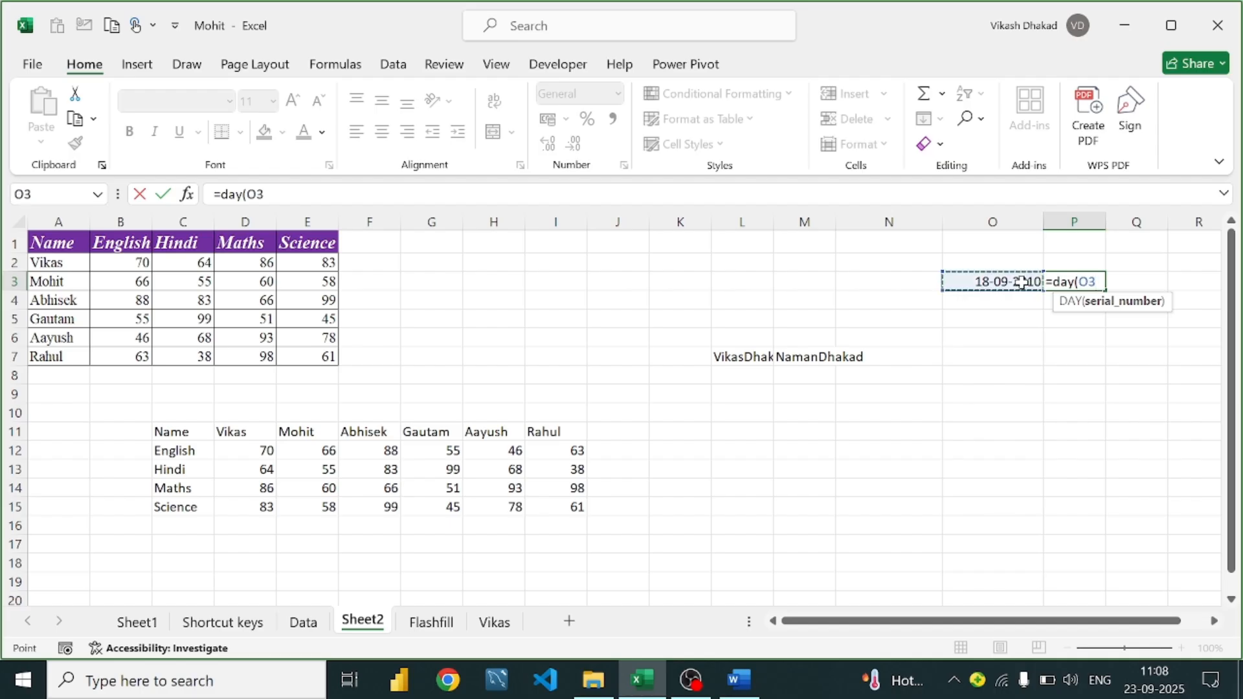
{"action": "type", "text": ")"}
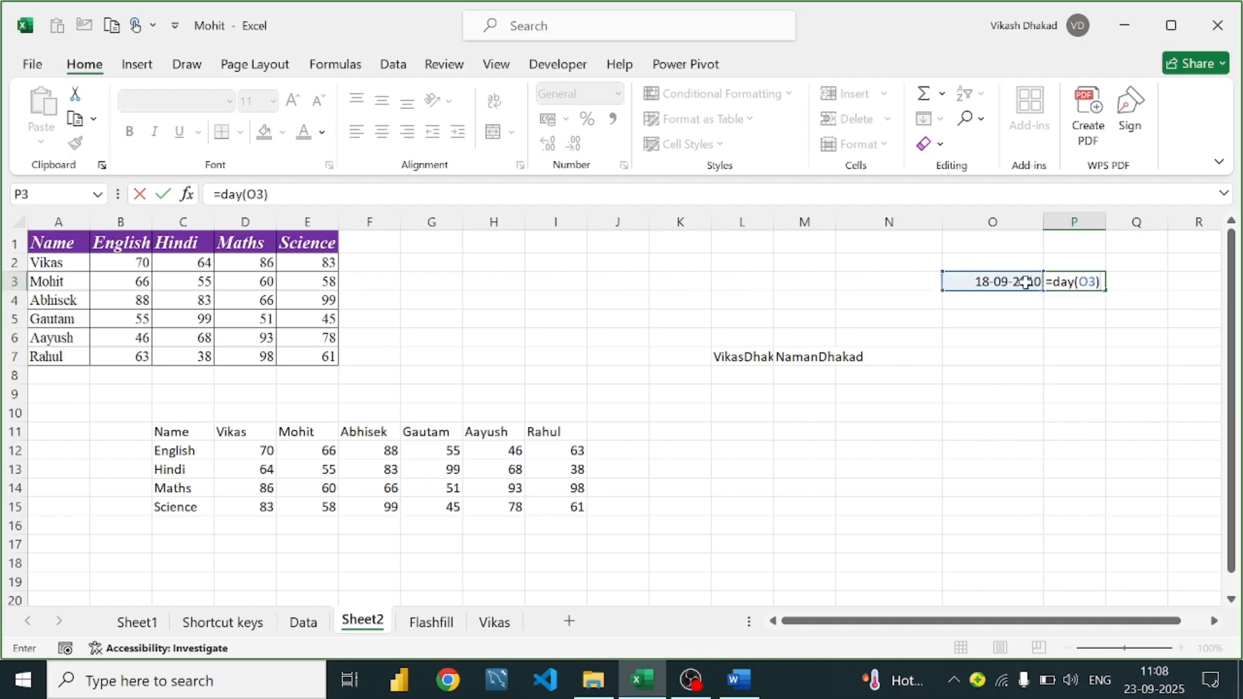
{"action": "key", "text": "Return"}
Clear the DAY formula out of P3
{"action": "left_click", "coordinate": [1075, 283]}
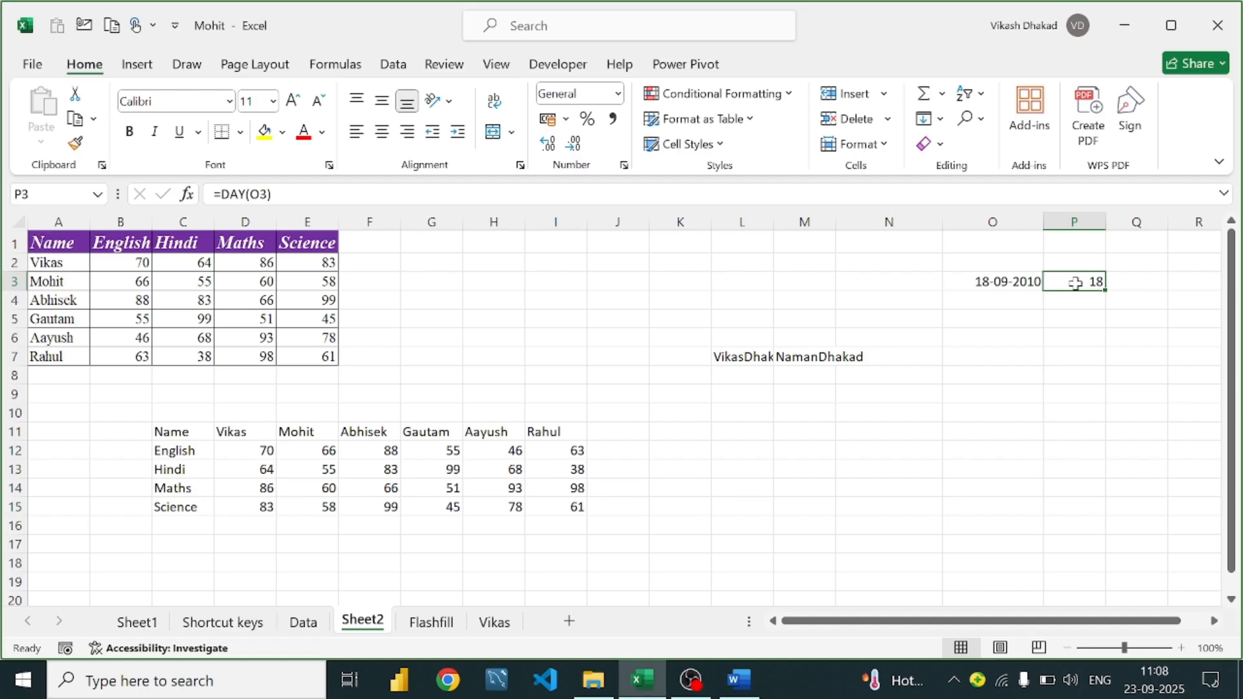
{"action": "double_click", "coordinate": [1075, 283]}
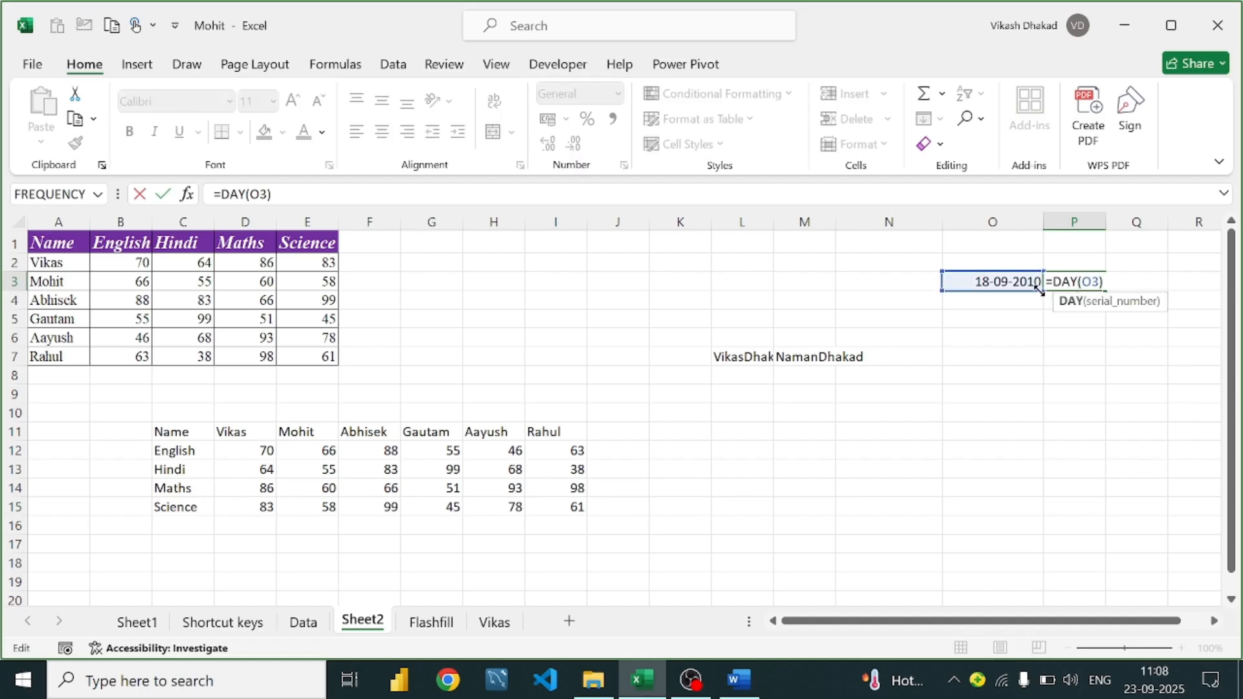
{"action": "type", "text": "n"}
{"action": "key", "text": "BackSpace"}
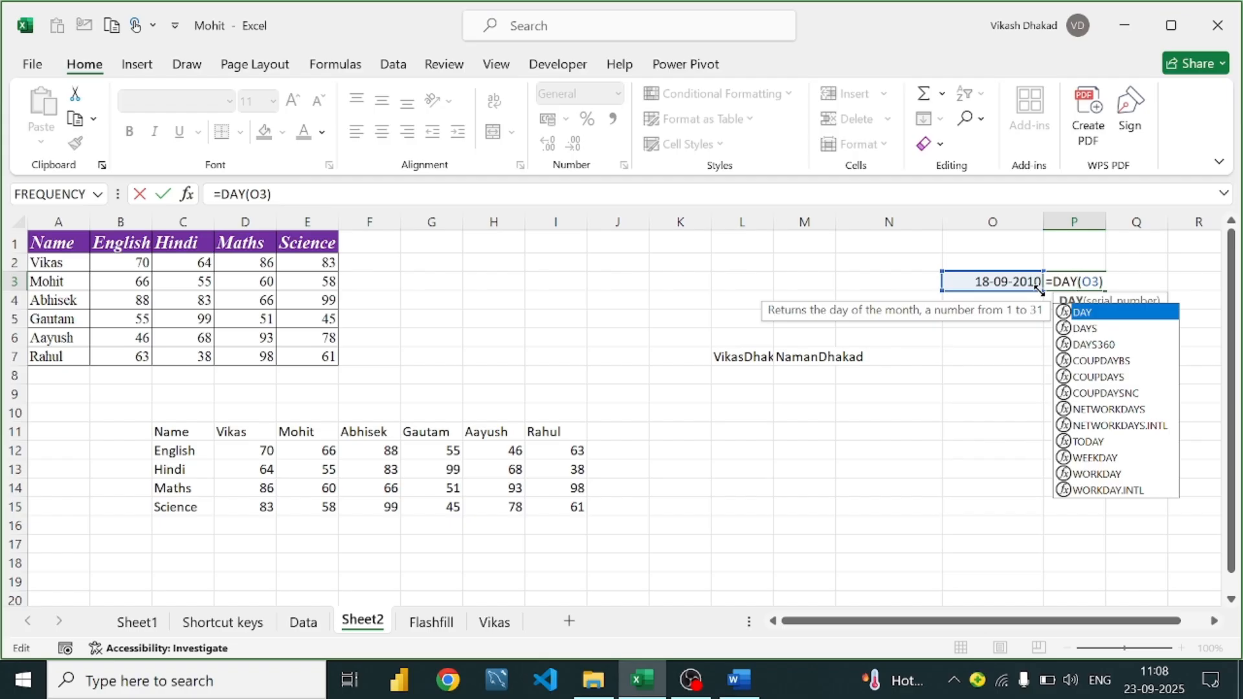
{"action": "key", "text": "BackSpace"}
{"action": "key", "text": "BackSpace"}
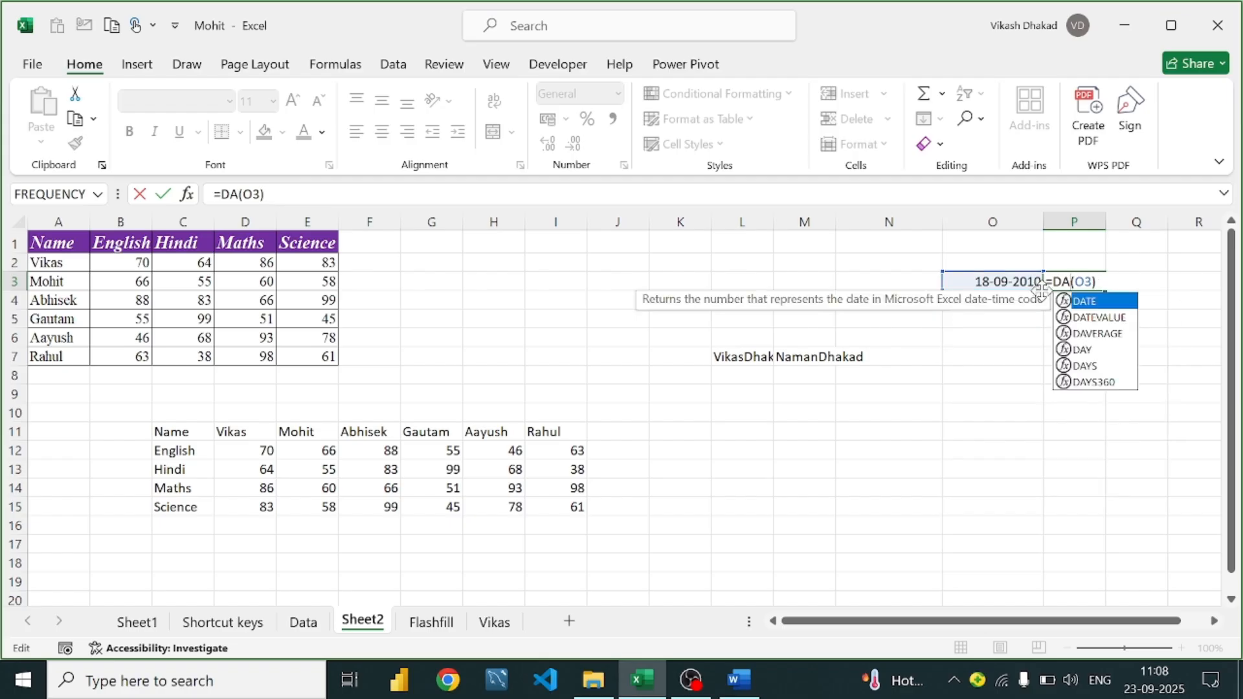
{"action": "key", "text": "BackSpace"}
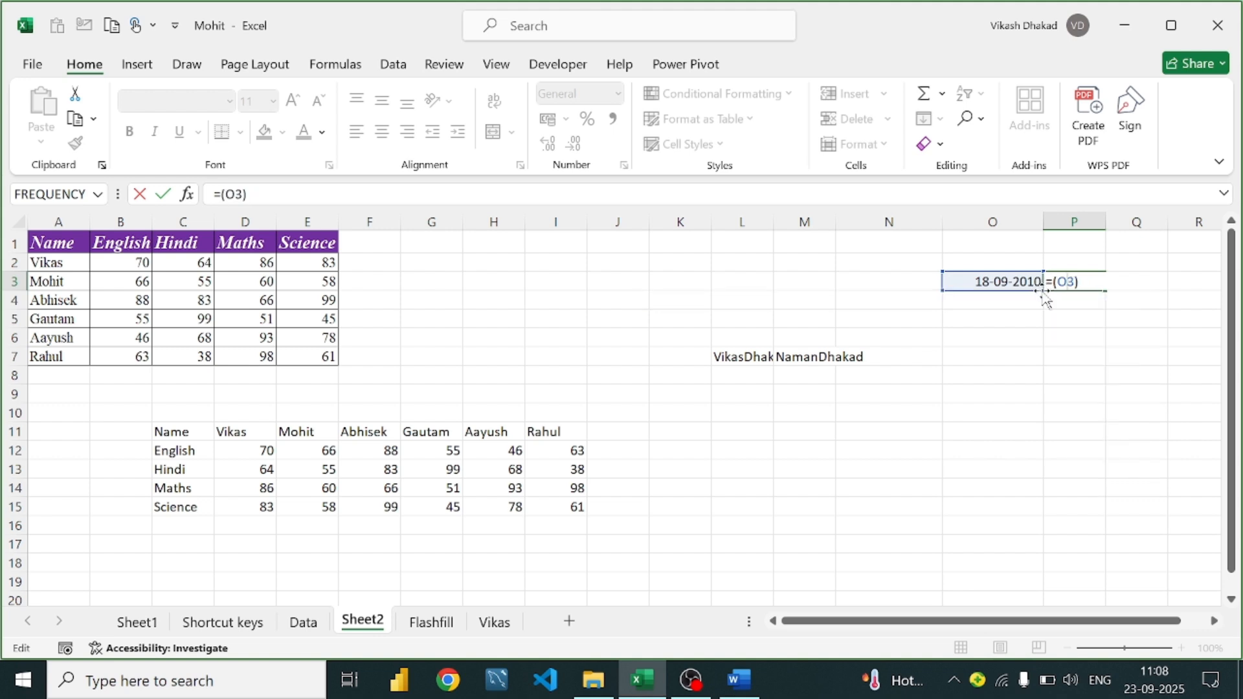
{"action": "key", "text": "Delete"}
{"action": "key", "text": "Delete"}
{"action": "key", "text": "Delete"}
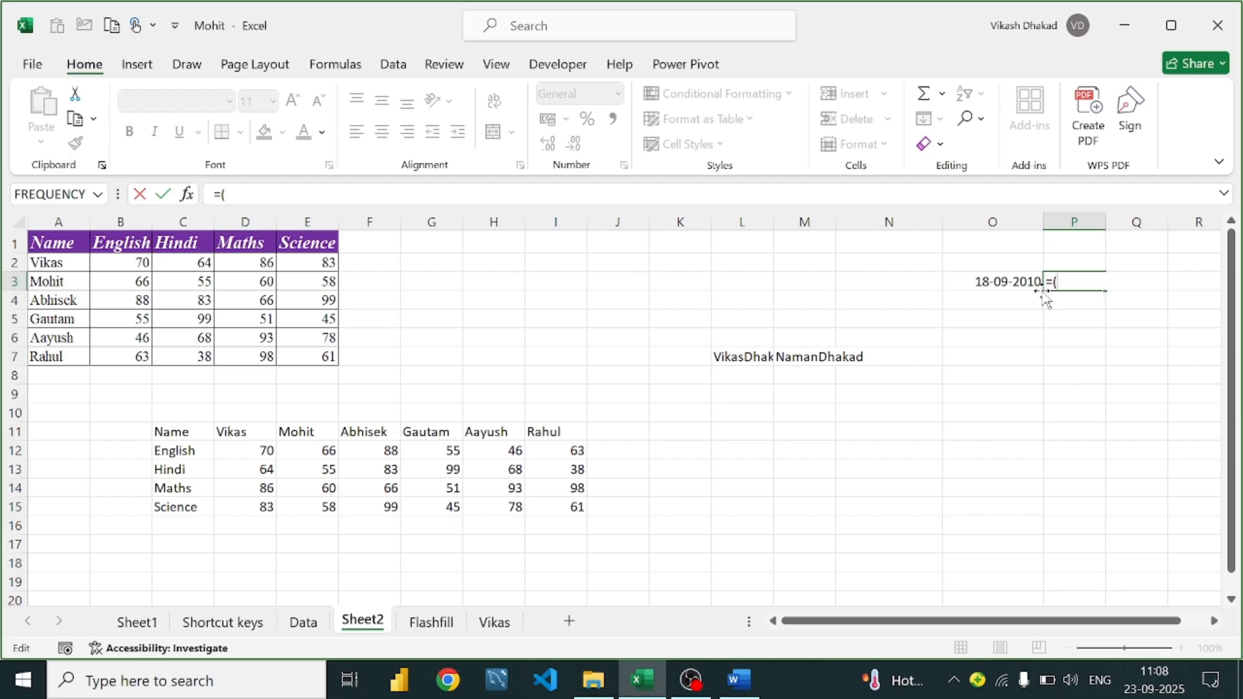
{"action": "key", "text": "BackSpace"}
Enter =MONTH(O3) in P3 so it returns 9
{"action": "type", "text": "=month"}
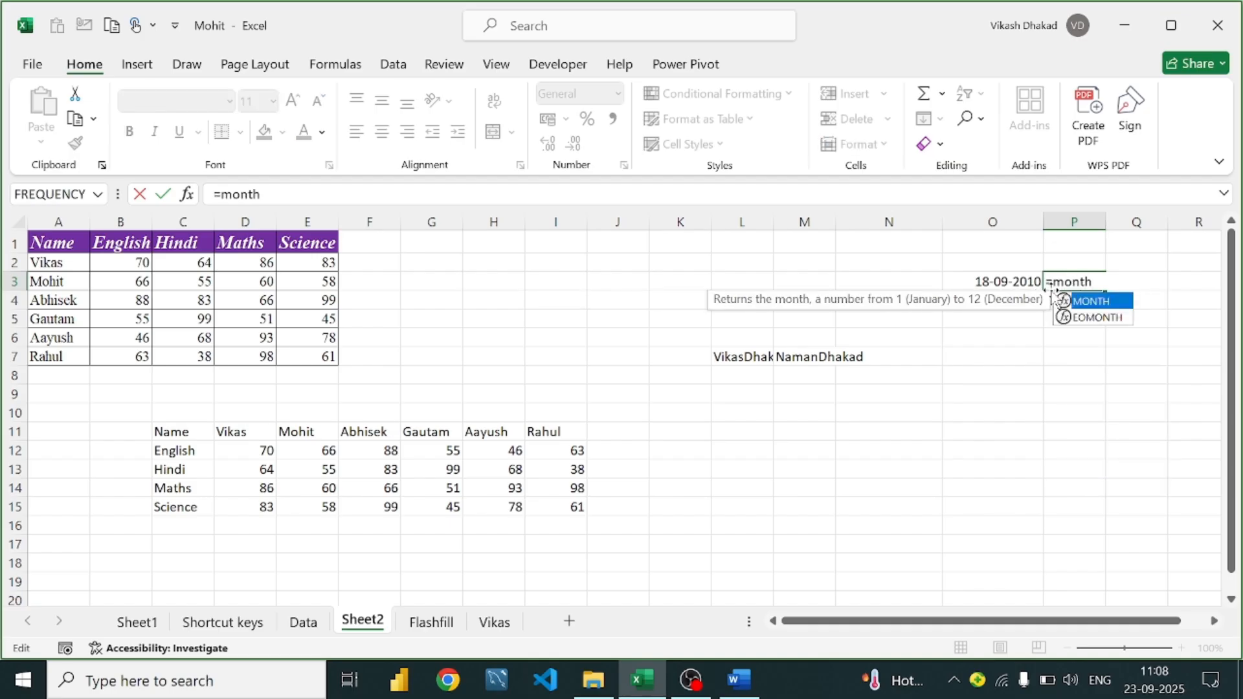
{"action": "type", "text": "("}
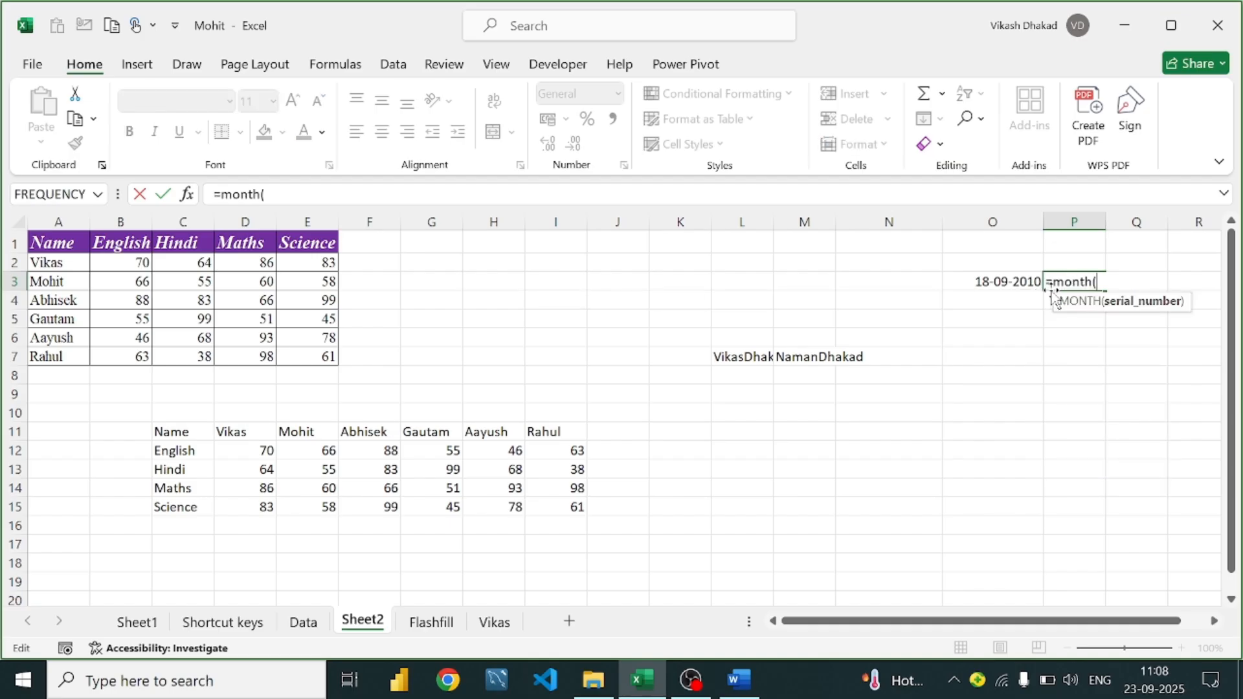
{"action": "left_click", "coordinate": [992, 278]}
{"action": "type", "text": ")"}
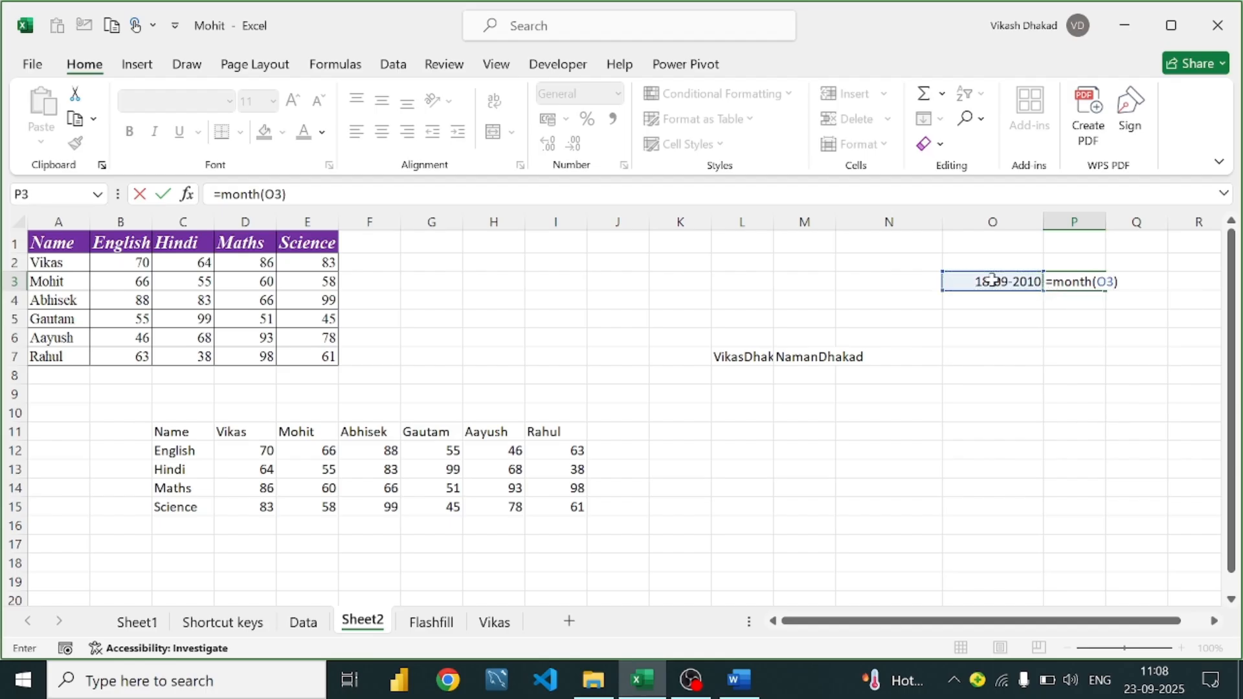
{"action": "key", "text": "Return"}
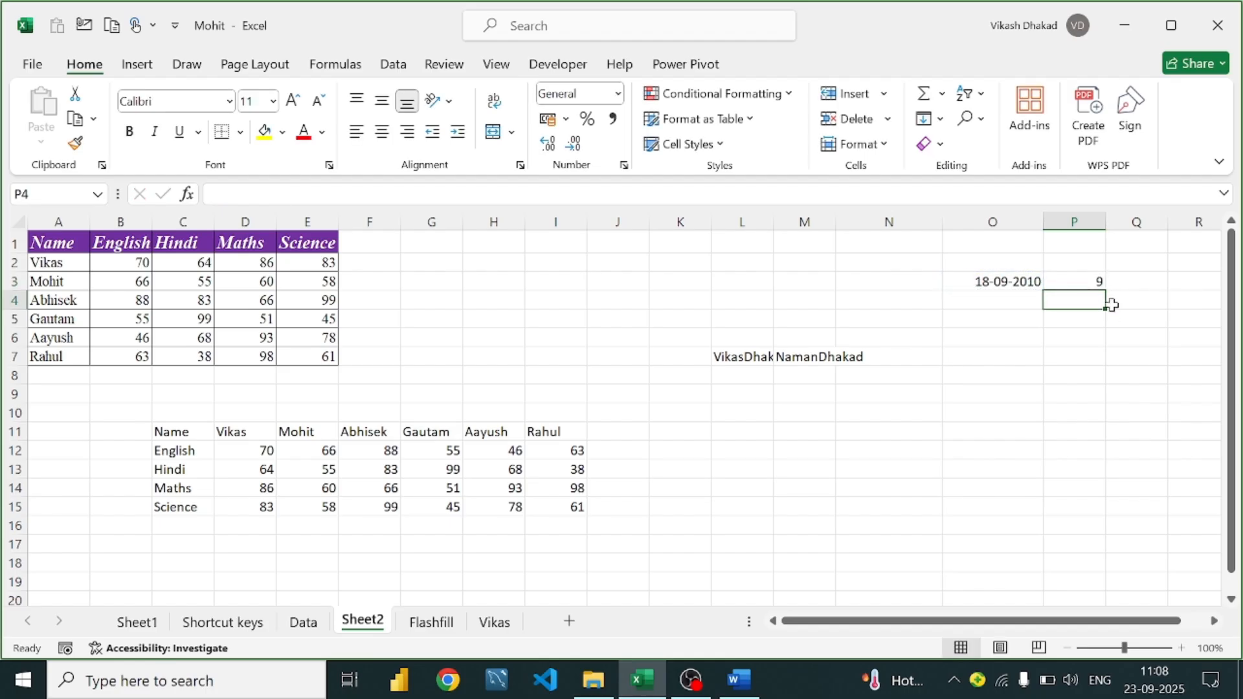
{"action": "left_click", "coordinate": [1088, 279]}
{"action": "double_click", "coordinate": [1085, 281]}
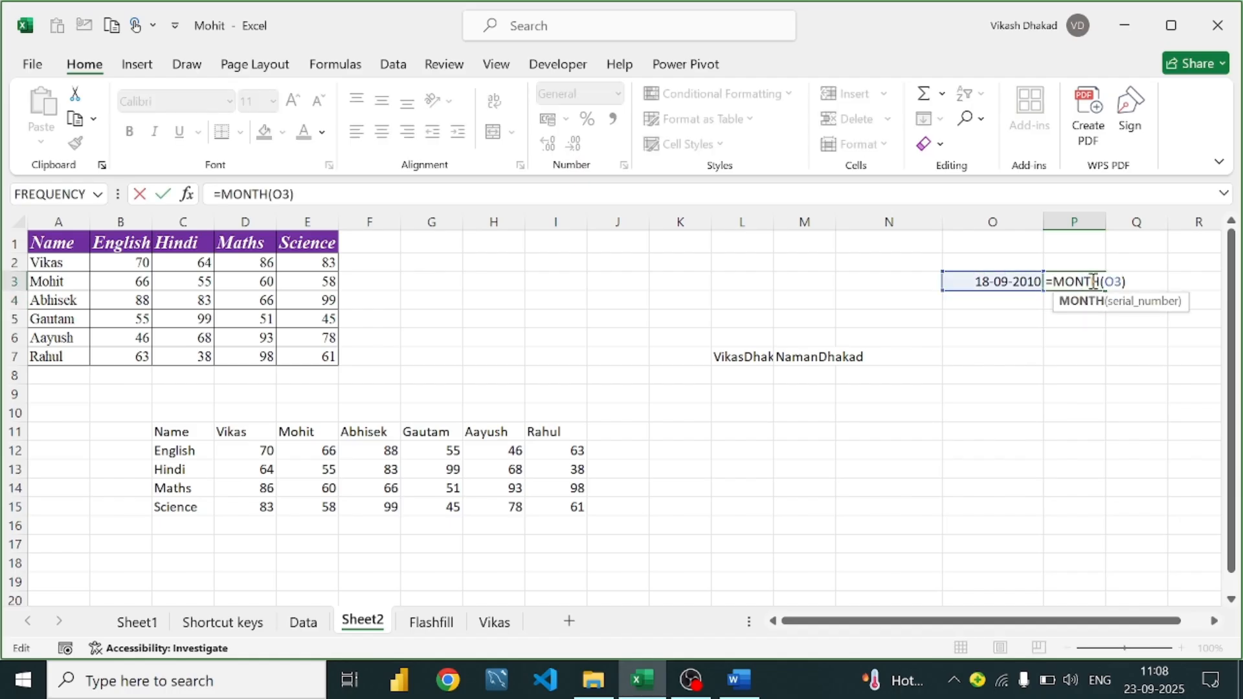
{"action": "left_click", "coordinate": [1180, 281]}
{"action": "left_click", "coordinate": [1115, 283]}
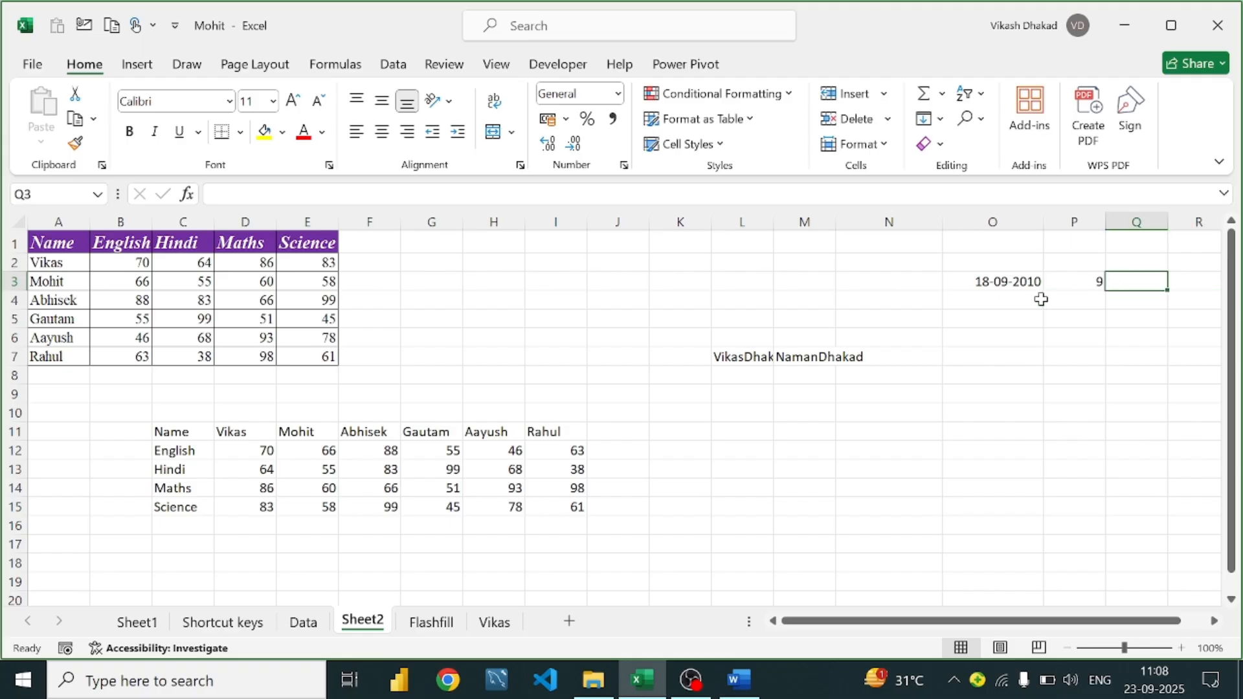
{"action": "left_click", "coordinate": [1098, 282]}
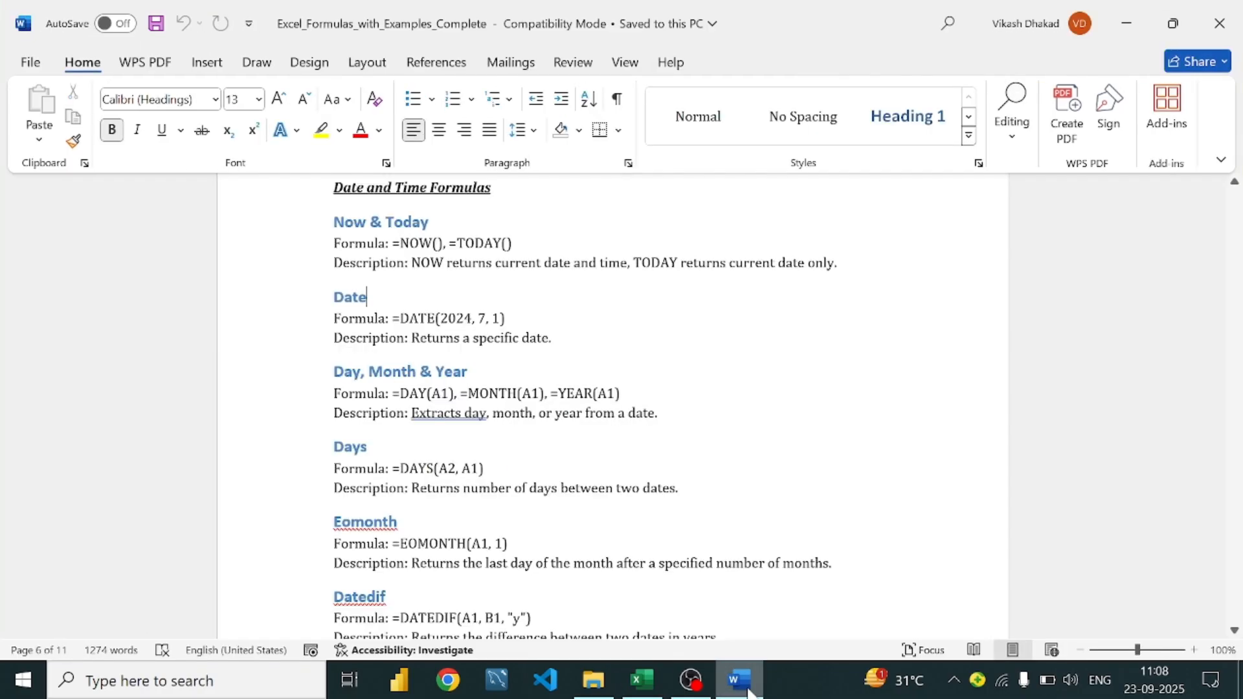
{"action": "left_click", "coordinate": [739, 680]}
{"action": "scroll", "coordinate": [489, 324], "scroll_direction": "down", "scroll_amount": 1}
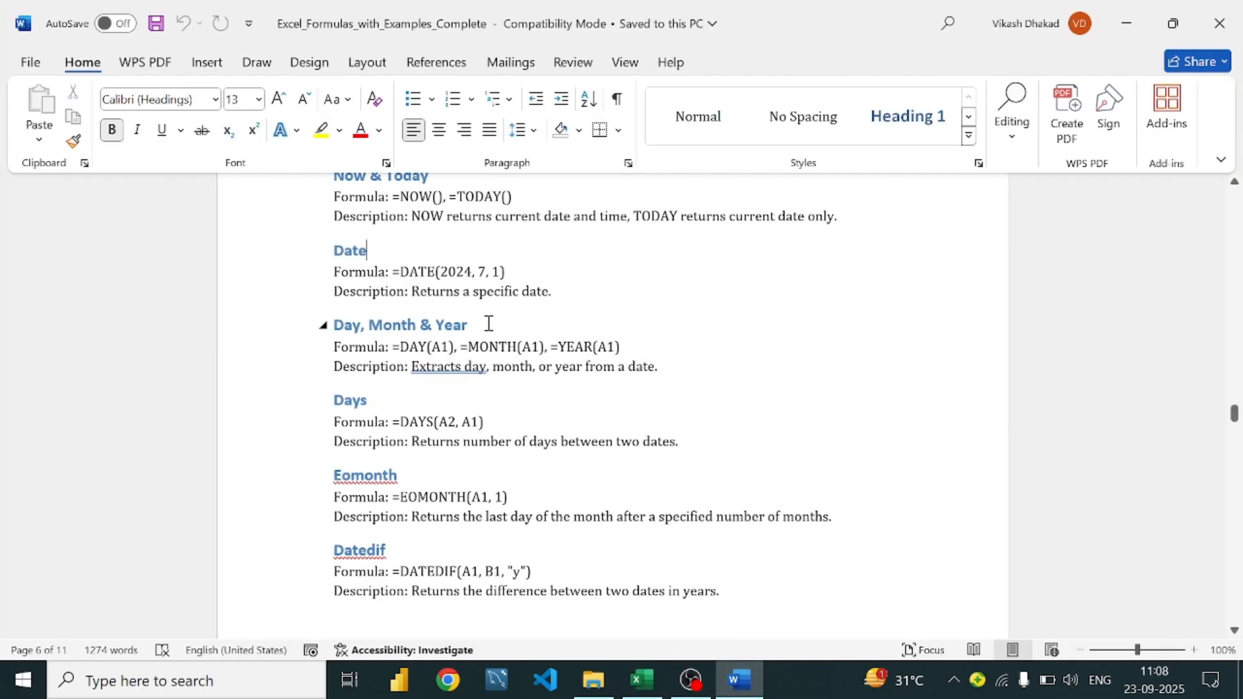
{"action": "scroll", "coordinate": [489, 324], "scroll_direction": "down", "scroll_amount": 2}
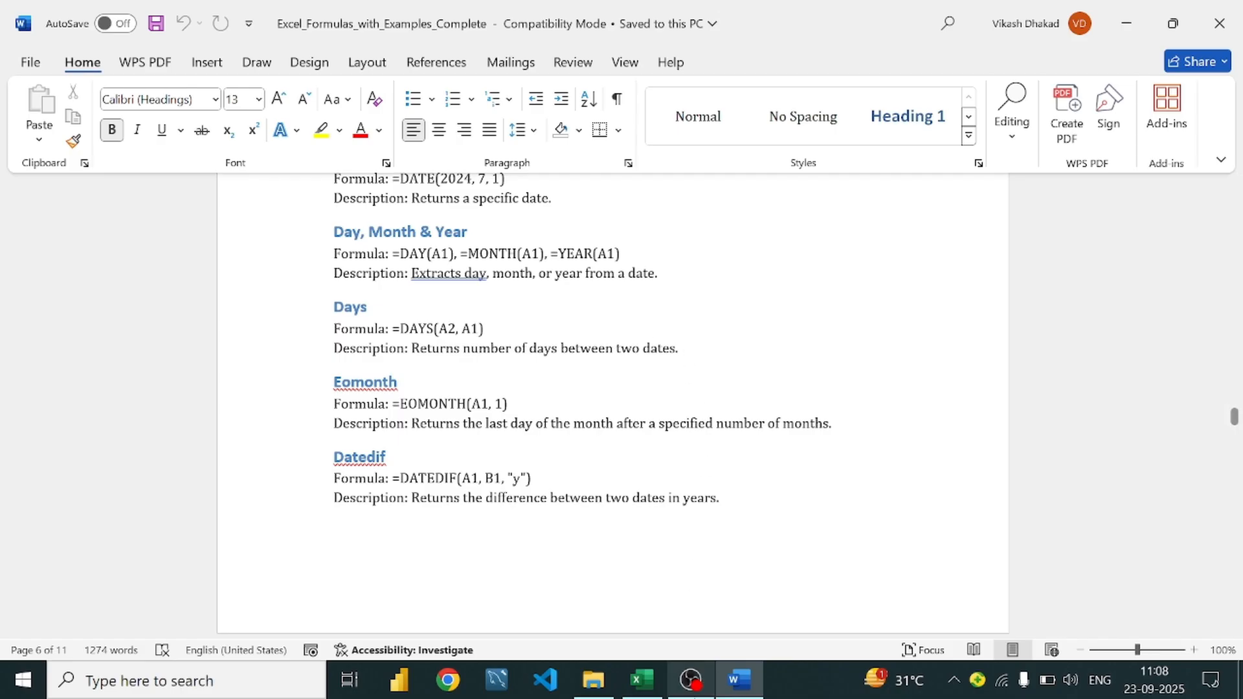
{"action": "left_click", "coordinate": [691, 685]}
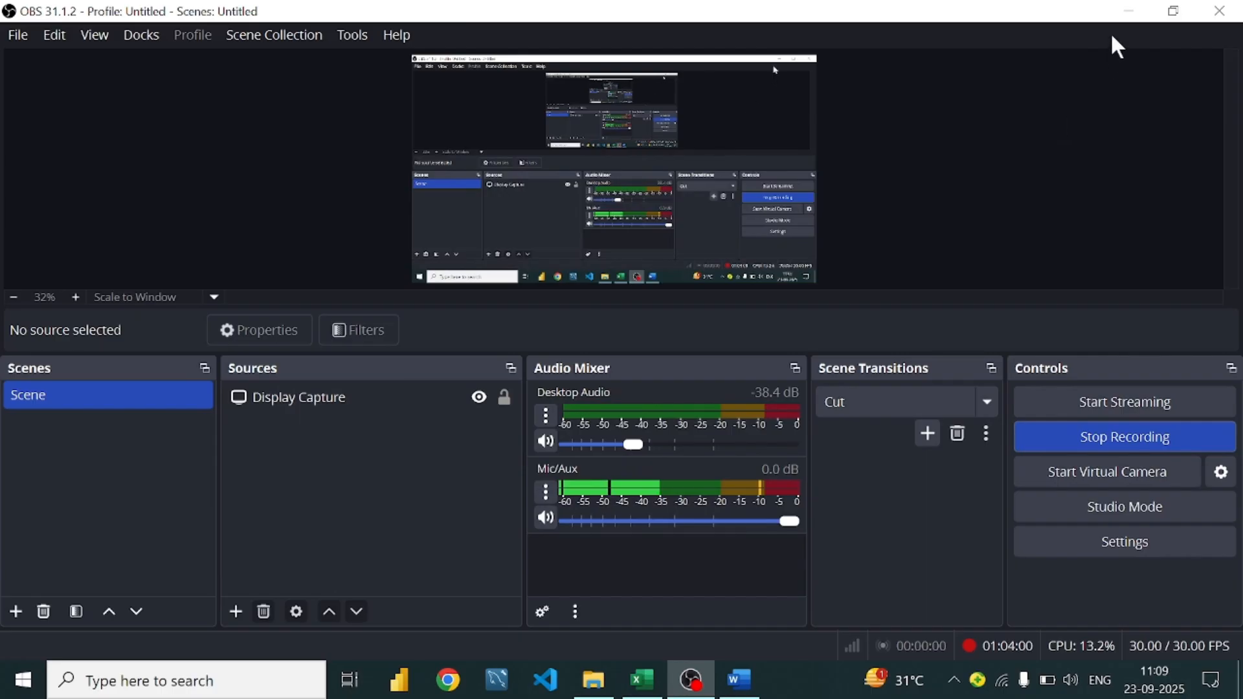
{"action": "left_click", "coordinate": [1126, 10]}
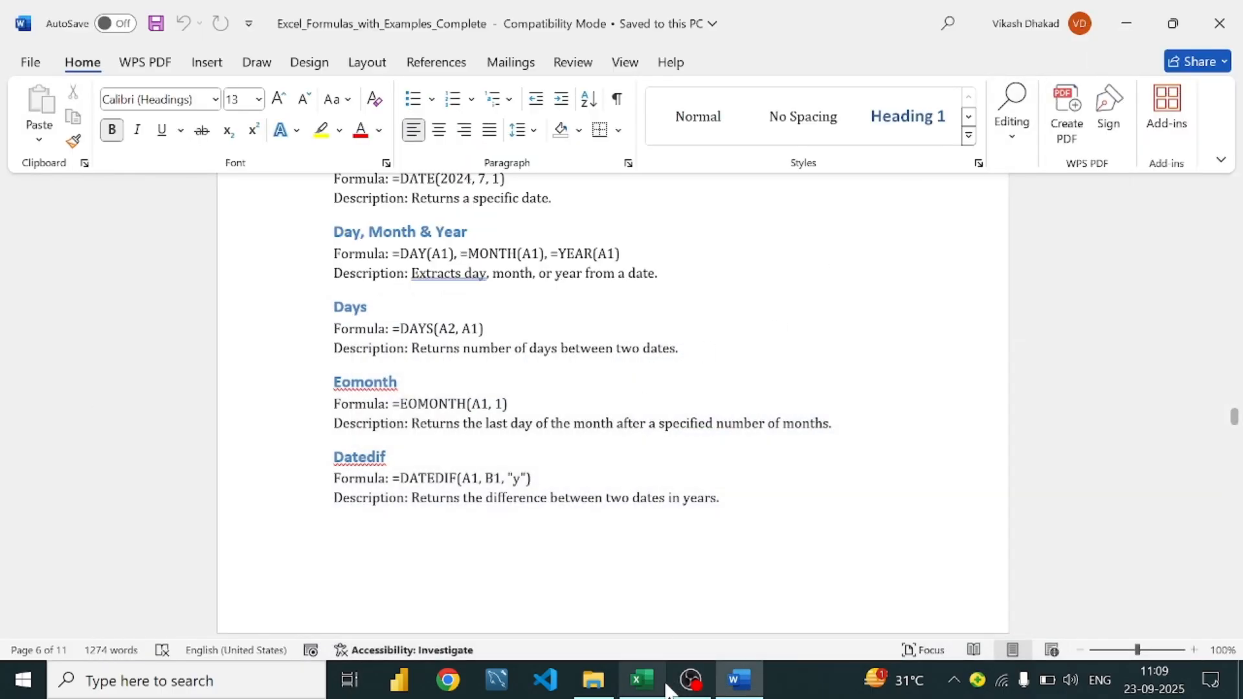
{"action": "left_click", "coordinate": [641, 679]}
Enter =DAYS(TODAY(),25-01-2000) in O4, which returns #NUM!
{"action": "left_click", "coordinate": [994, 304]}
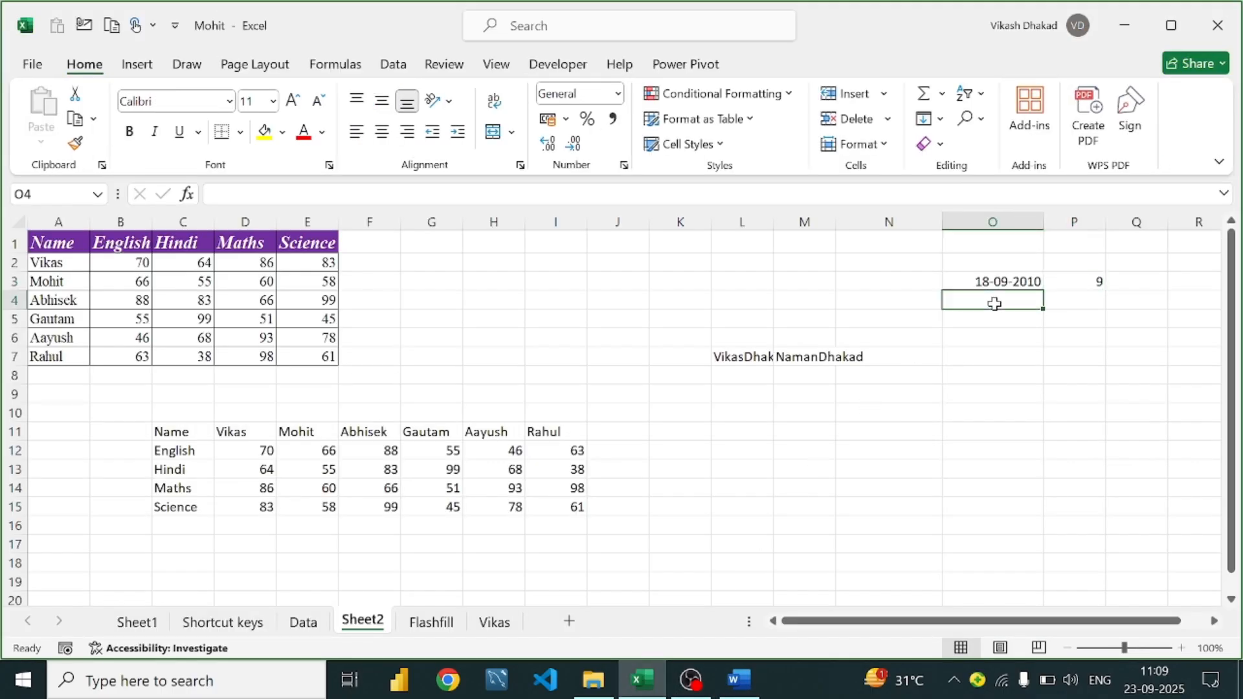
{"action": "type", "text": "=days"}
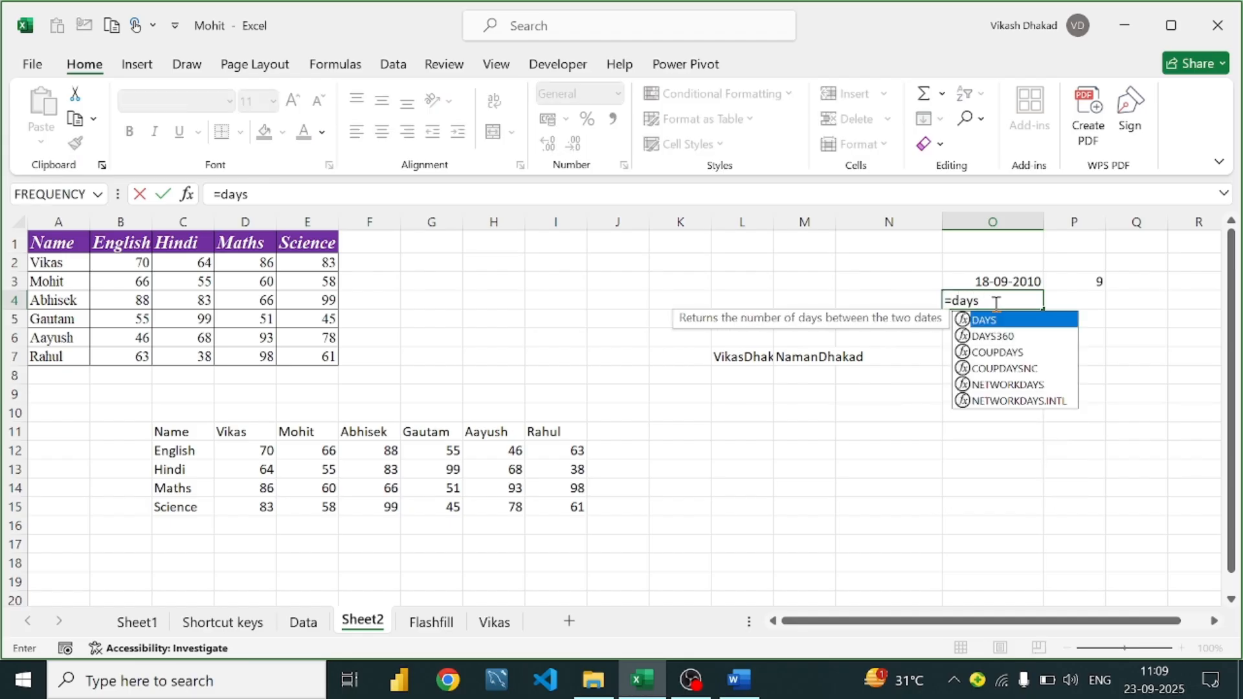
{"action": "key", "text": "Tab"}
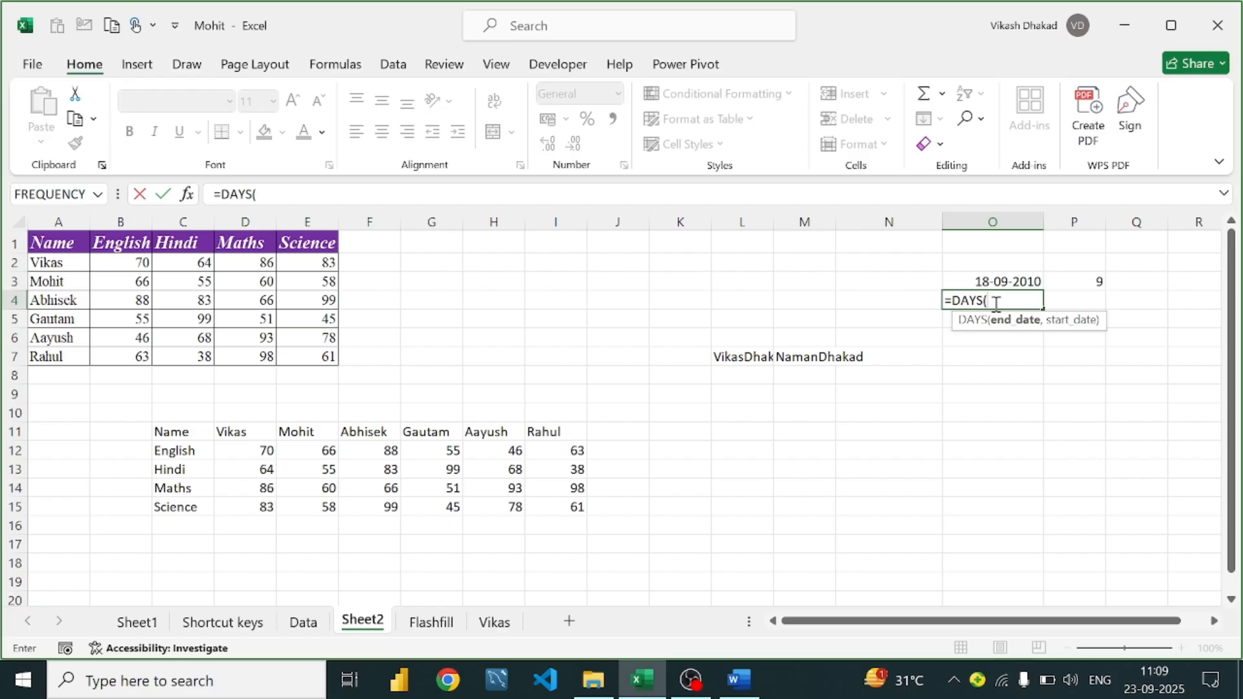
{"action": "type", "text": "to"}
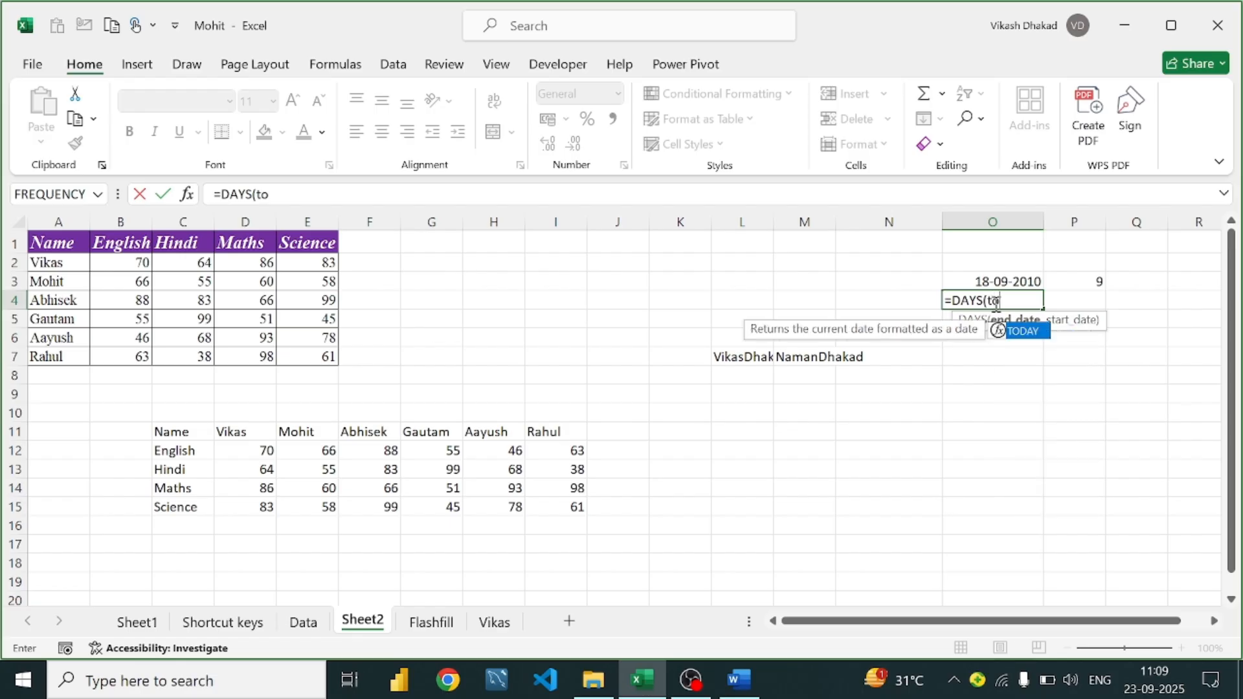
{"action": "type", "text": "day"}
{"action": "key", "text": "Tab"}
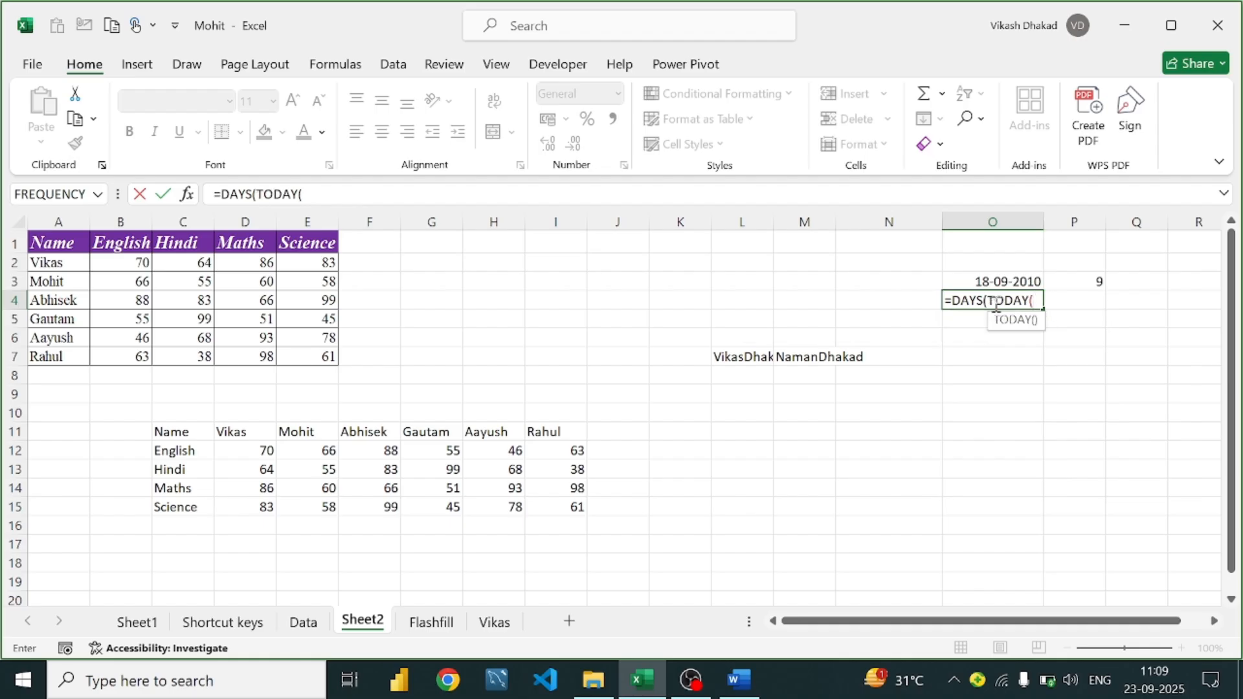
{"action": "type", "text": "),"}
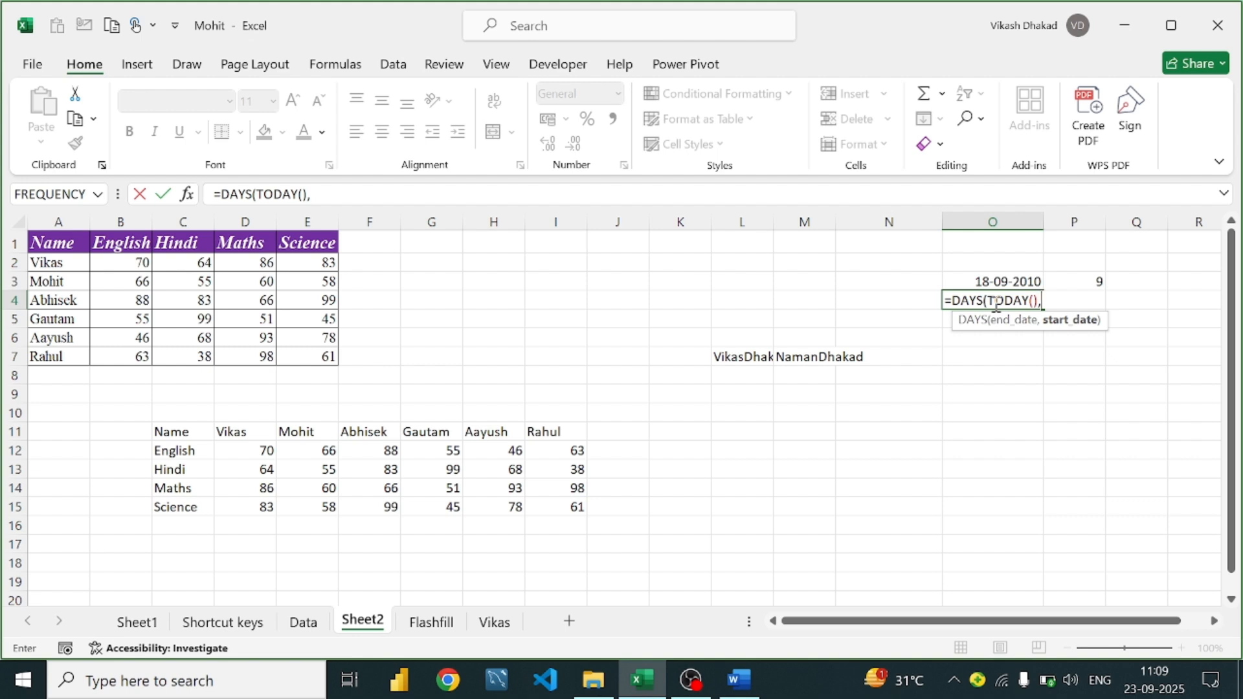
{"action": "type", "text": "25-01-2000"}
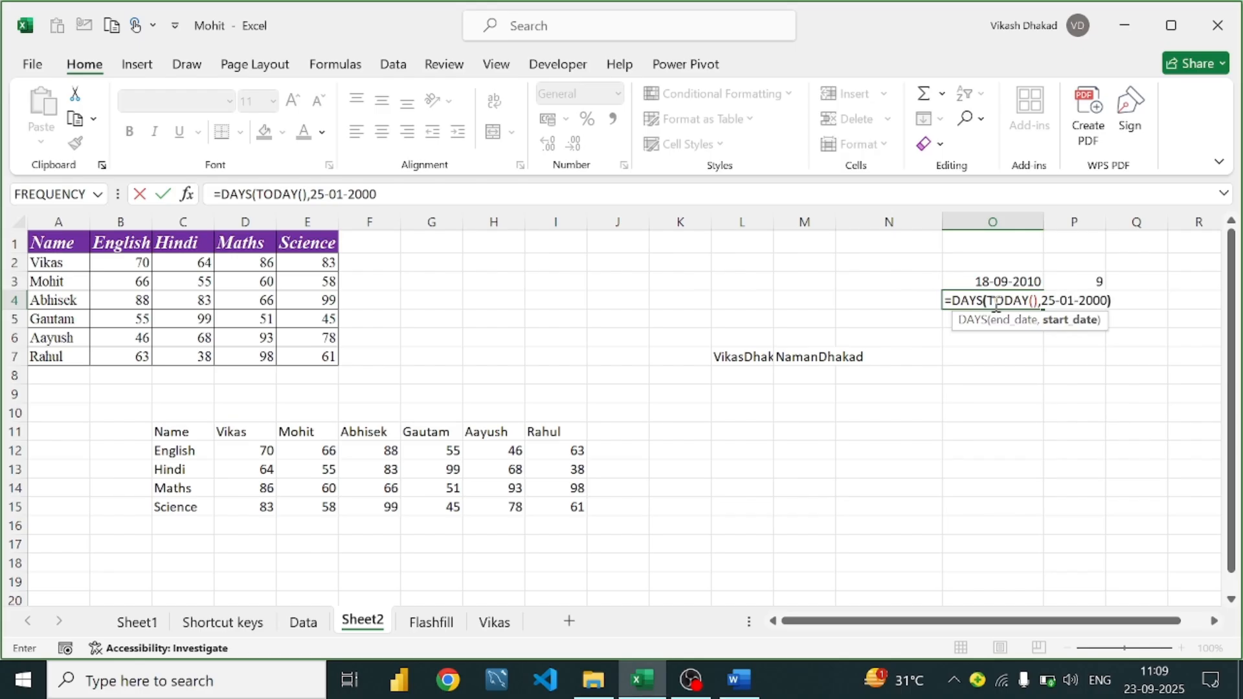
{"action": "type", "text": ")"}
{"action": "key", "text": "Return"}
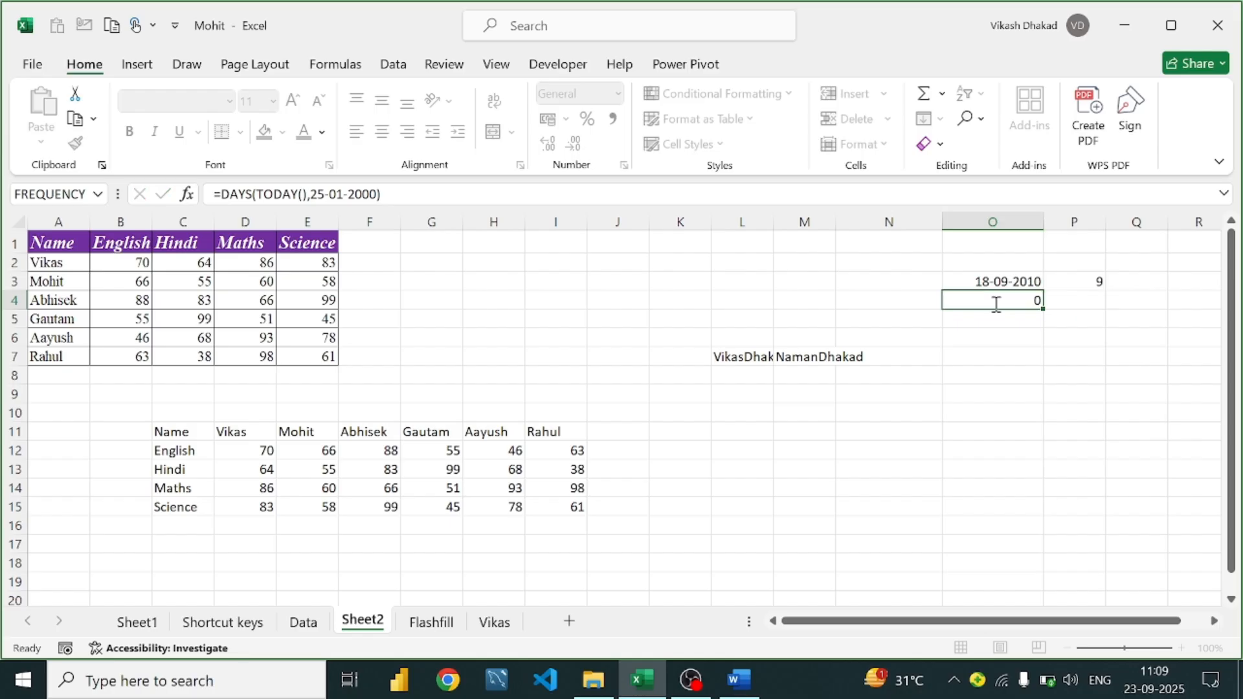
Put the date in quotes so O4 reads =DAYS(TODAY(),"25-01-2000") and returns 9373
{"action": "double_click", "coordinate": [993, 301]}
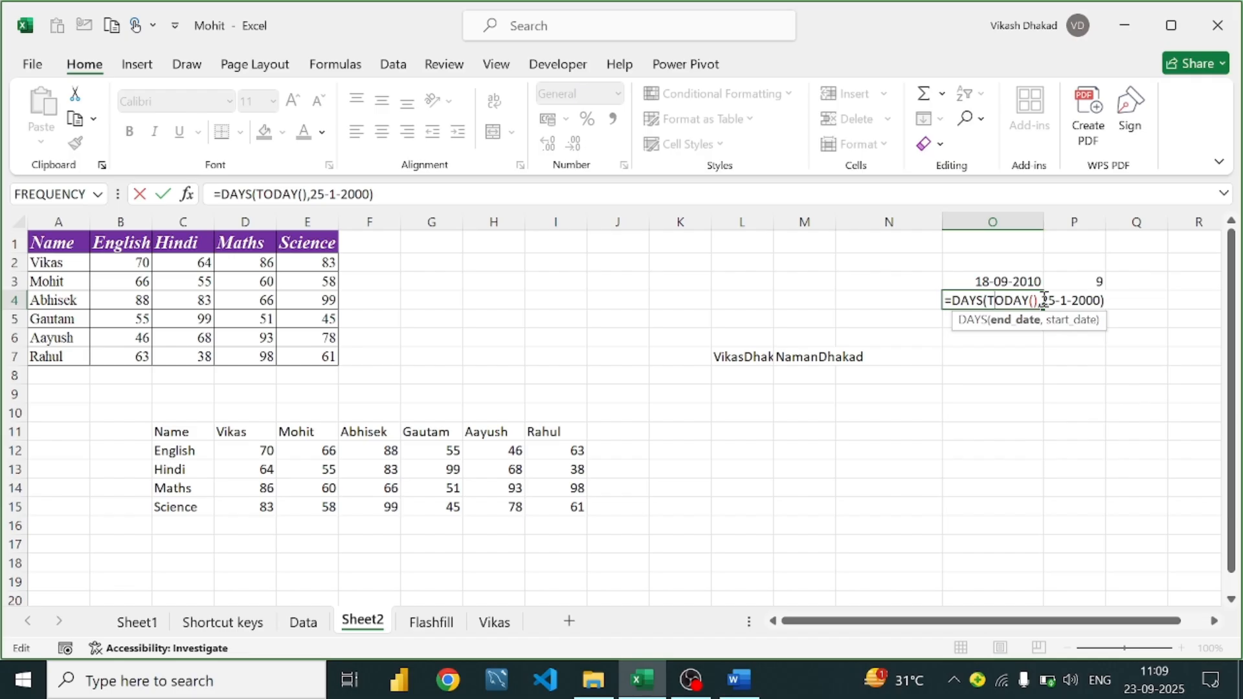
{"action": "left_click", "coordinate": [1042, 300]}
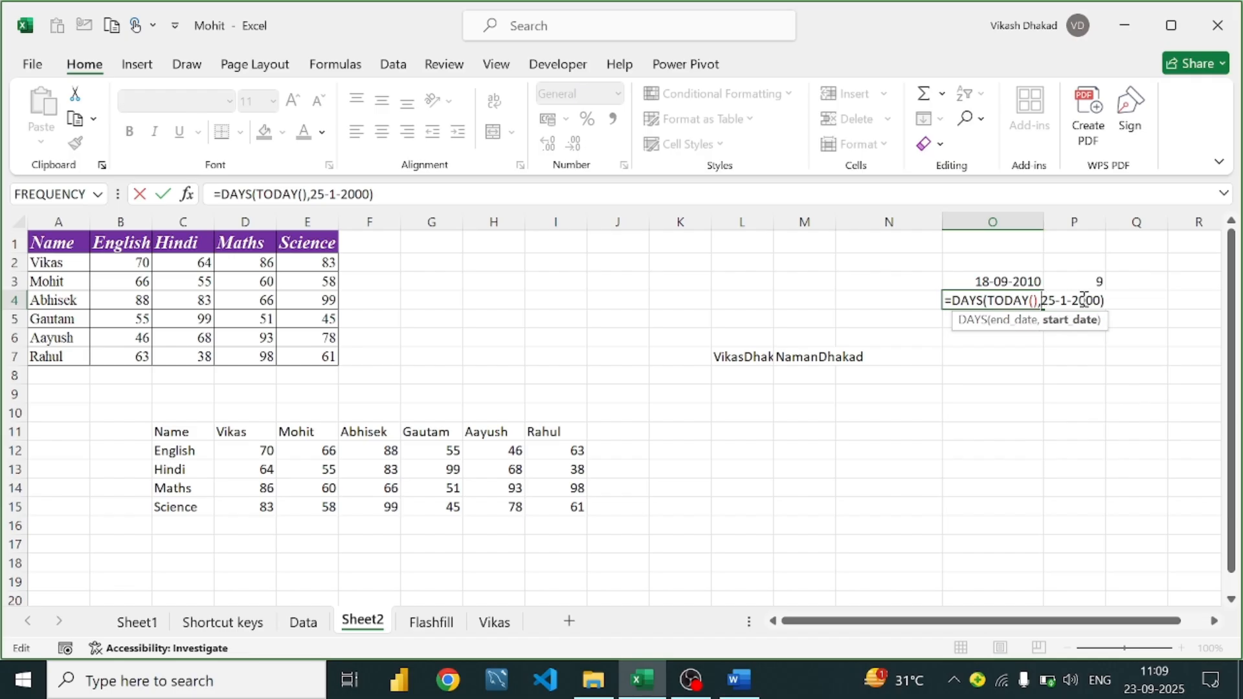
{"action": "type", "text": "\""}
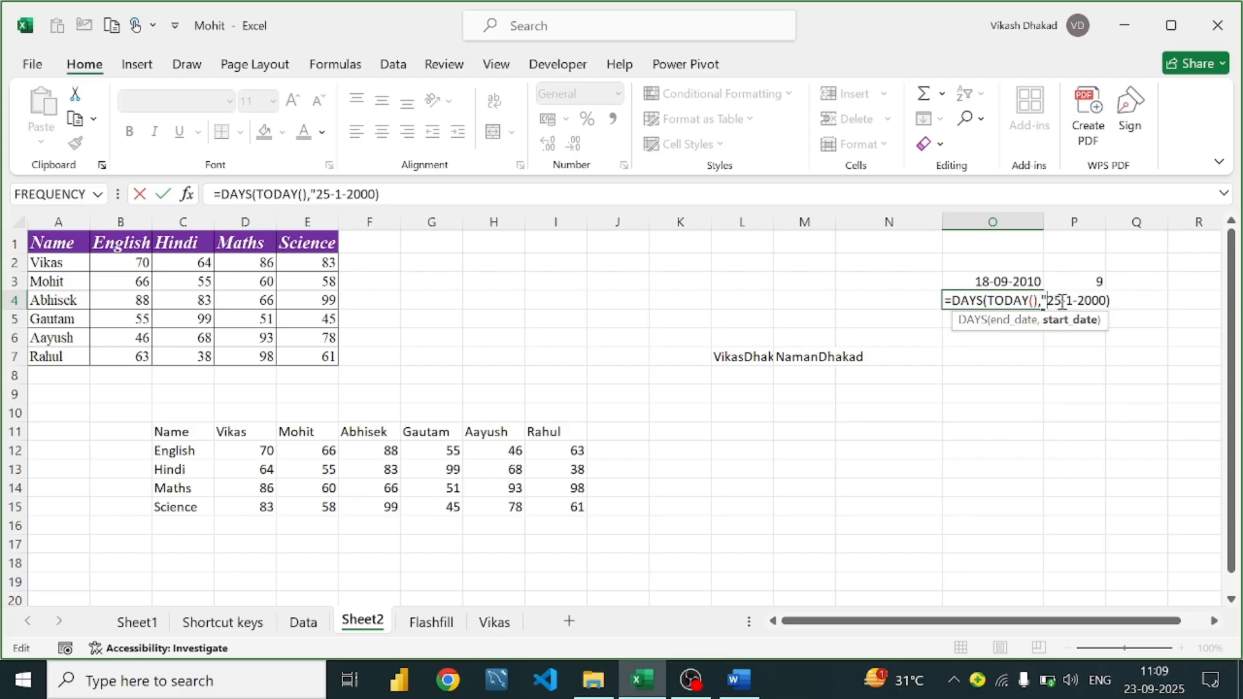
{"action": "left_click", "coordinate": [1065, 302]}
{"action": "type", "text": "0"}
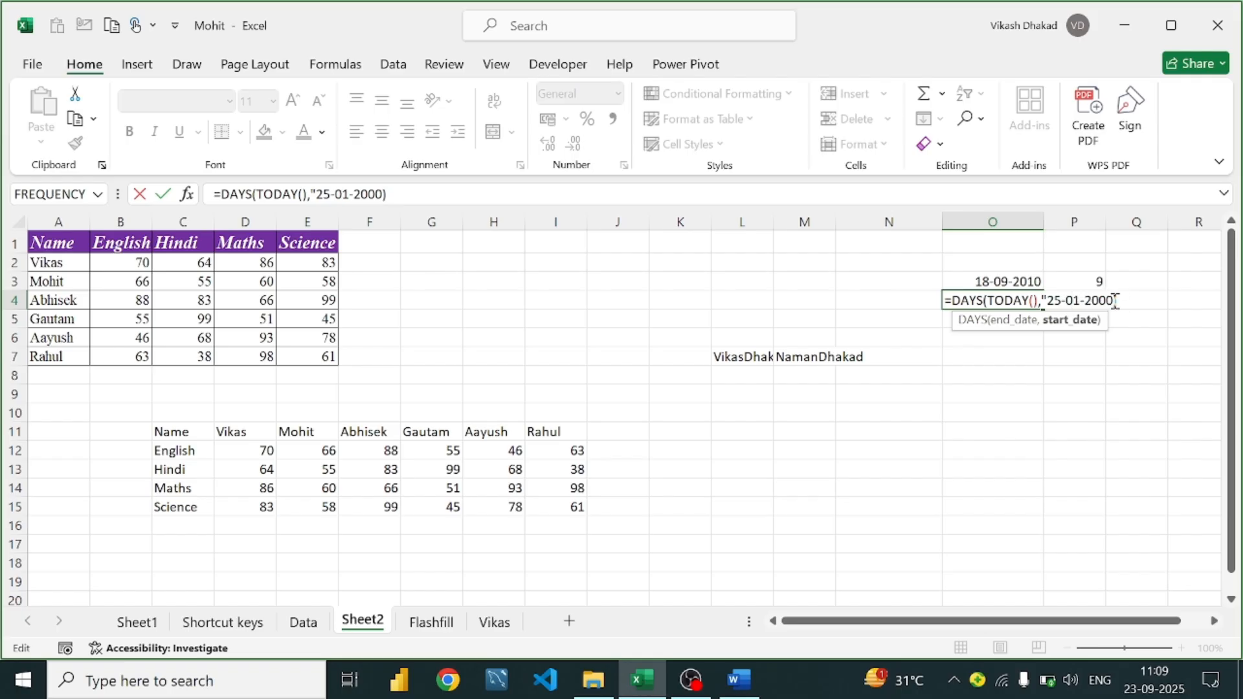
{"action": "type", "text": "\""}
{"action": "key", "text": "Return"}
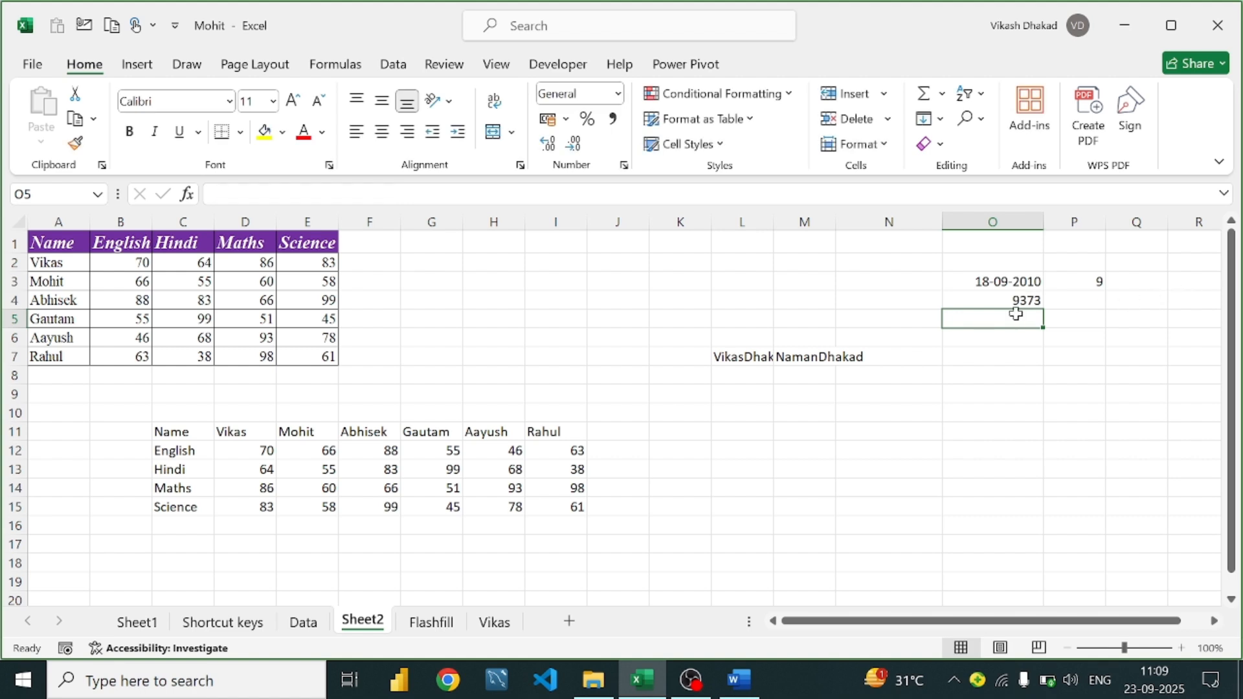
{"action": "left_click", "coordinate": [1033, 299]}
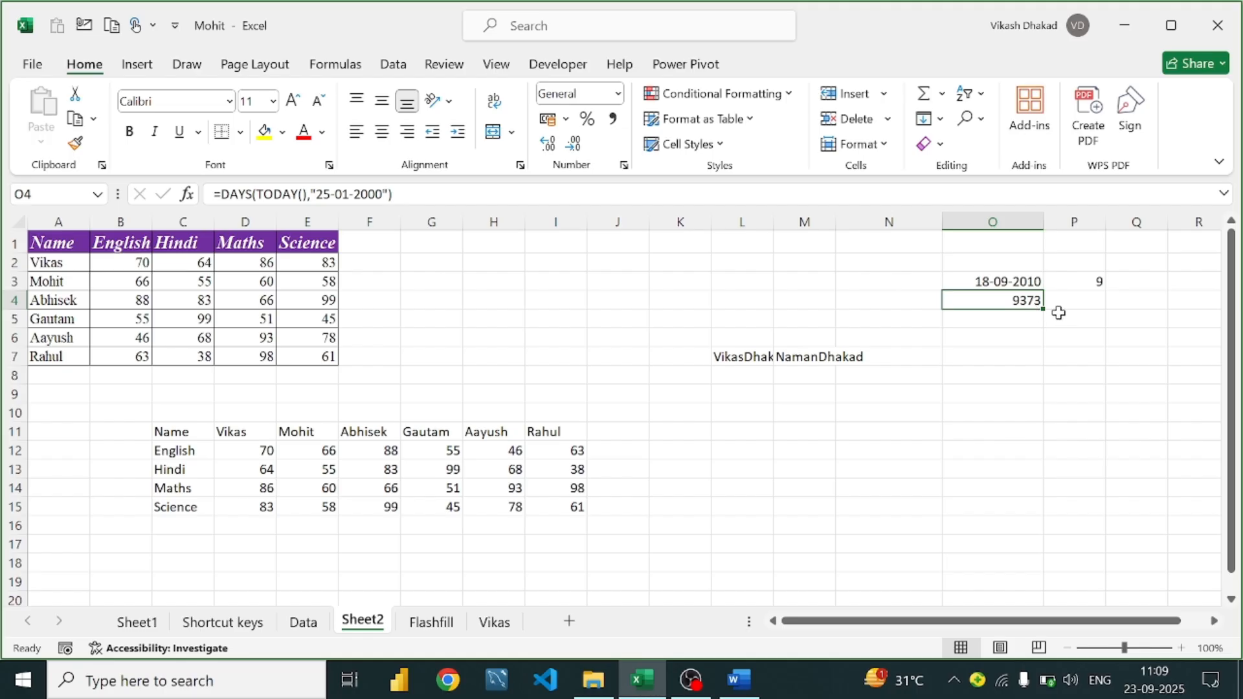
{"action": "double_click", "coordinate": [1033, 299]}
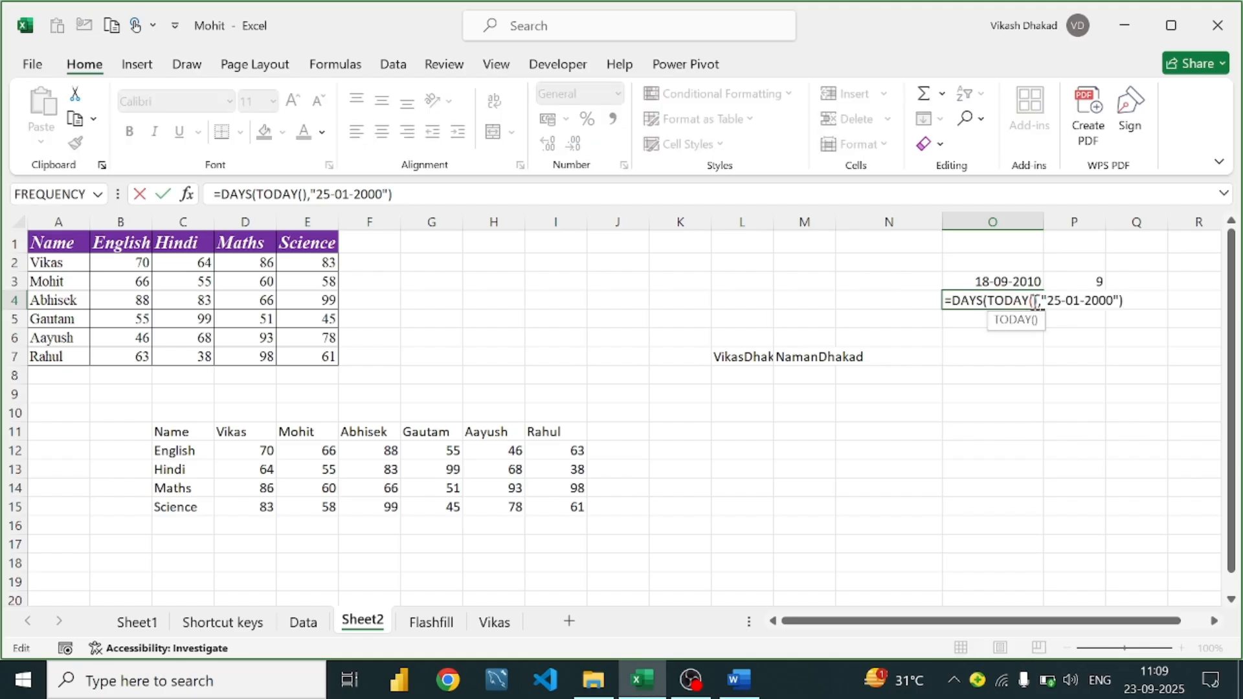
{"action": "left_click", "coordinate": [1125, 303]}
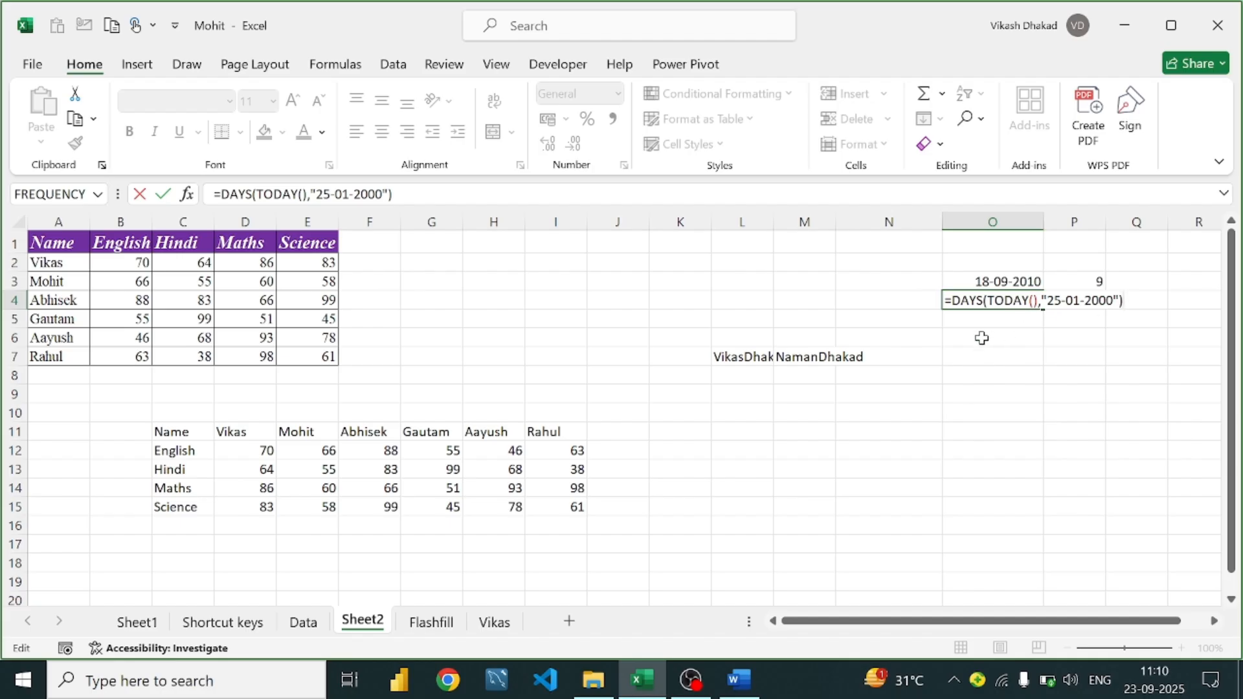
{"action": "key", "text": "Return"}
{"action": "left_click", "coordinate": [1014, 301]}
{"action": "left_click", "coordinate": [1095, 297]}
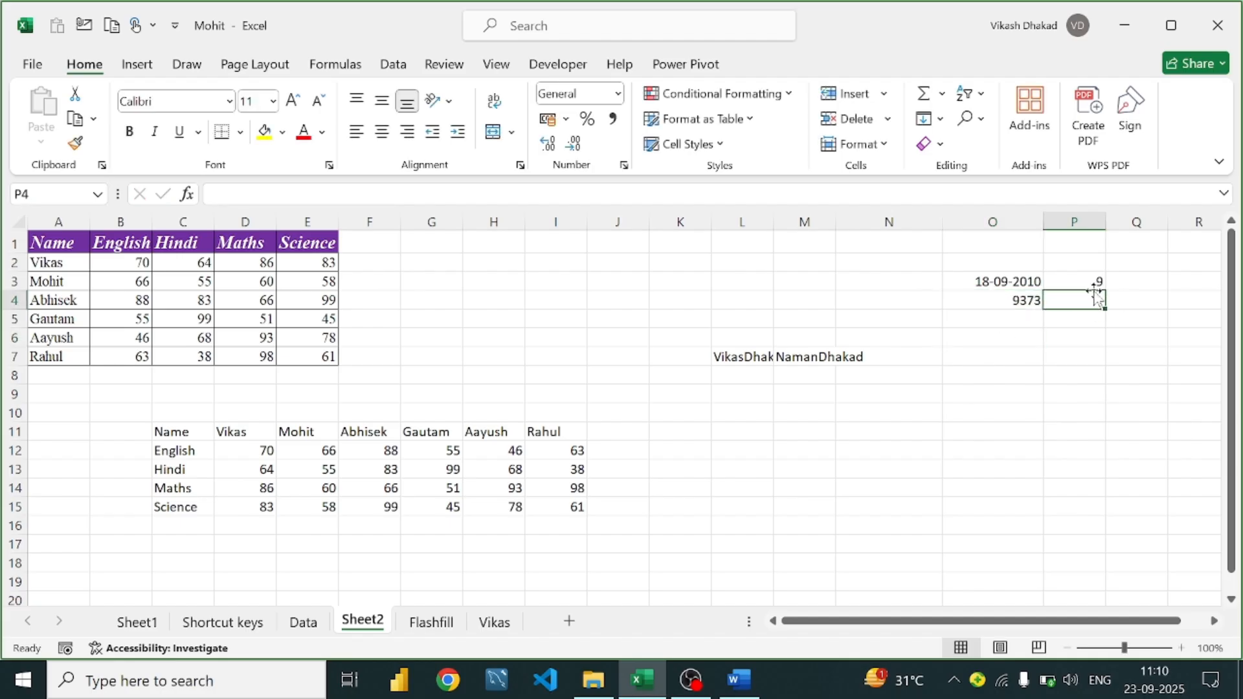
{"action": "type", "text": "=ue"}
{"action": "key", "text": "BackSpace"}
{"action": "key", "text": "BackSpace"}
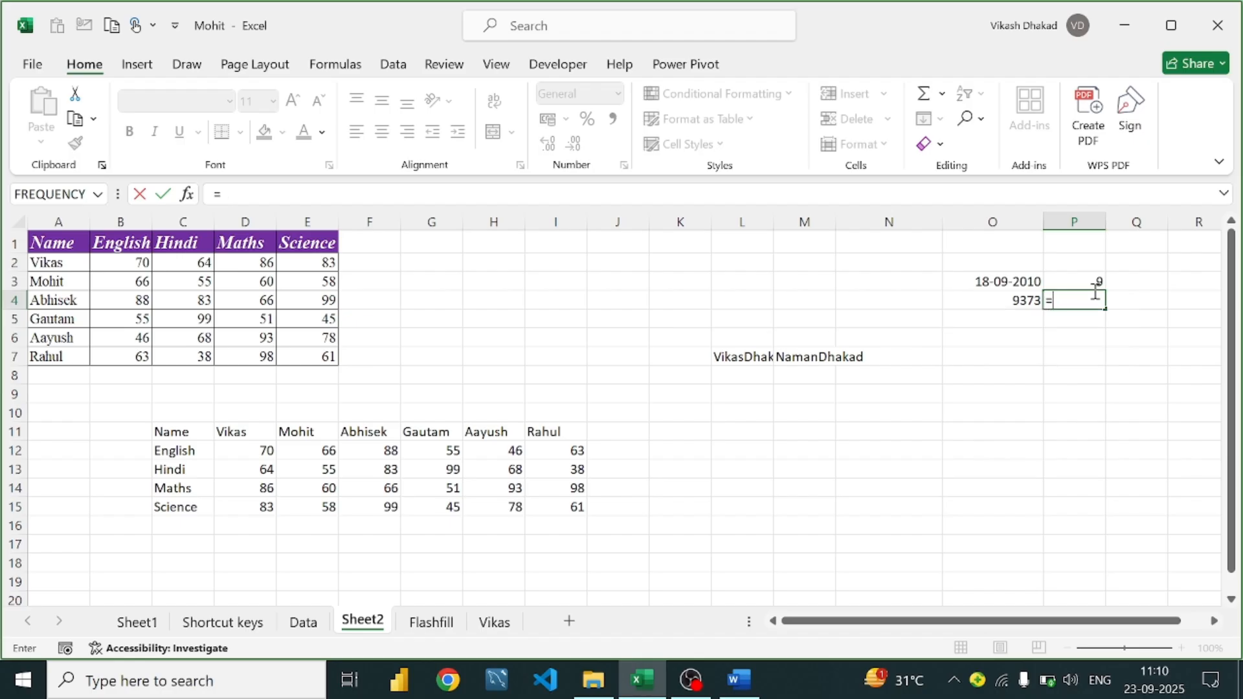
{"action": "type", "text": "yea"}
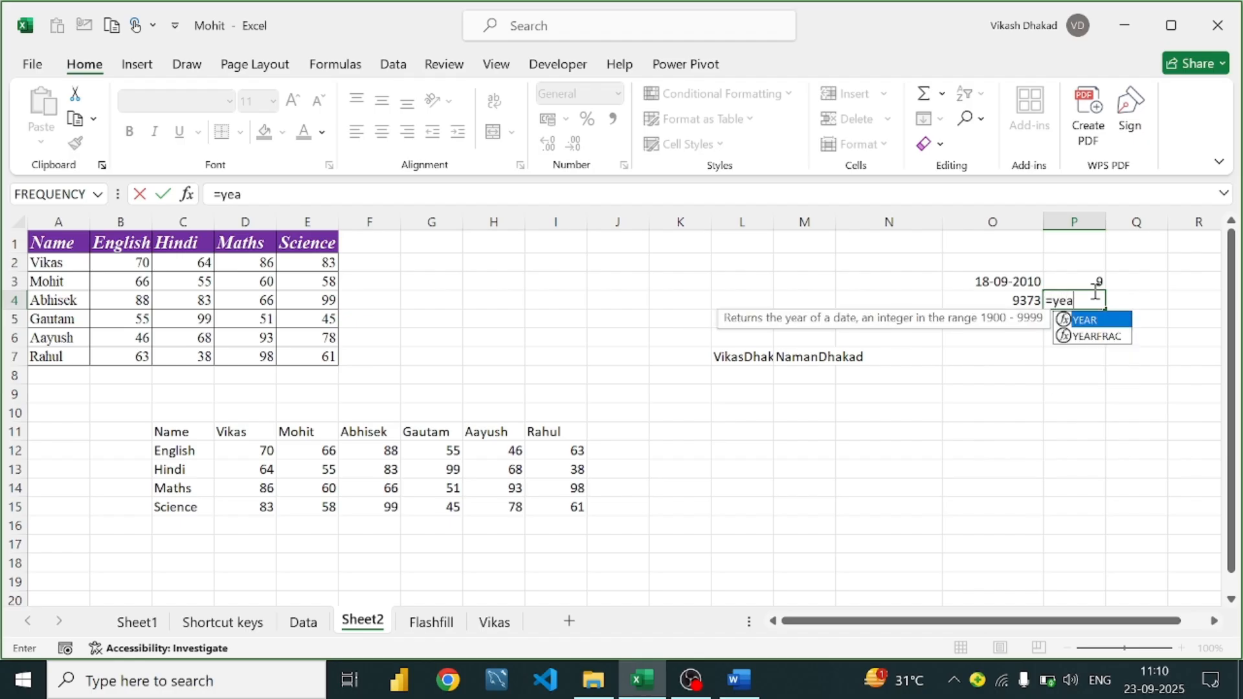
{"action": "key", "text": "Tab"}
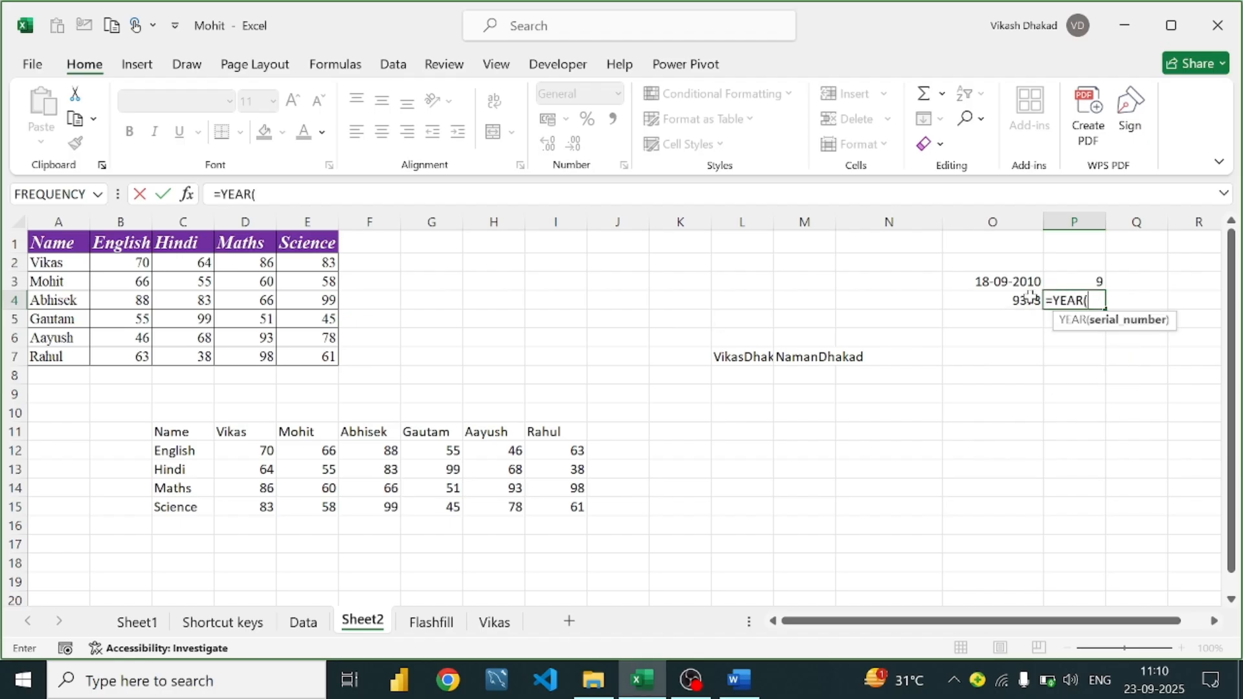
{"action": "left_click", "coordinate": [1010, 302]}
{"action": "type", "text": ")"}
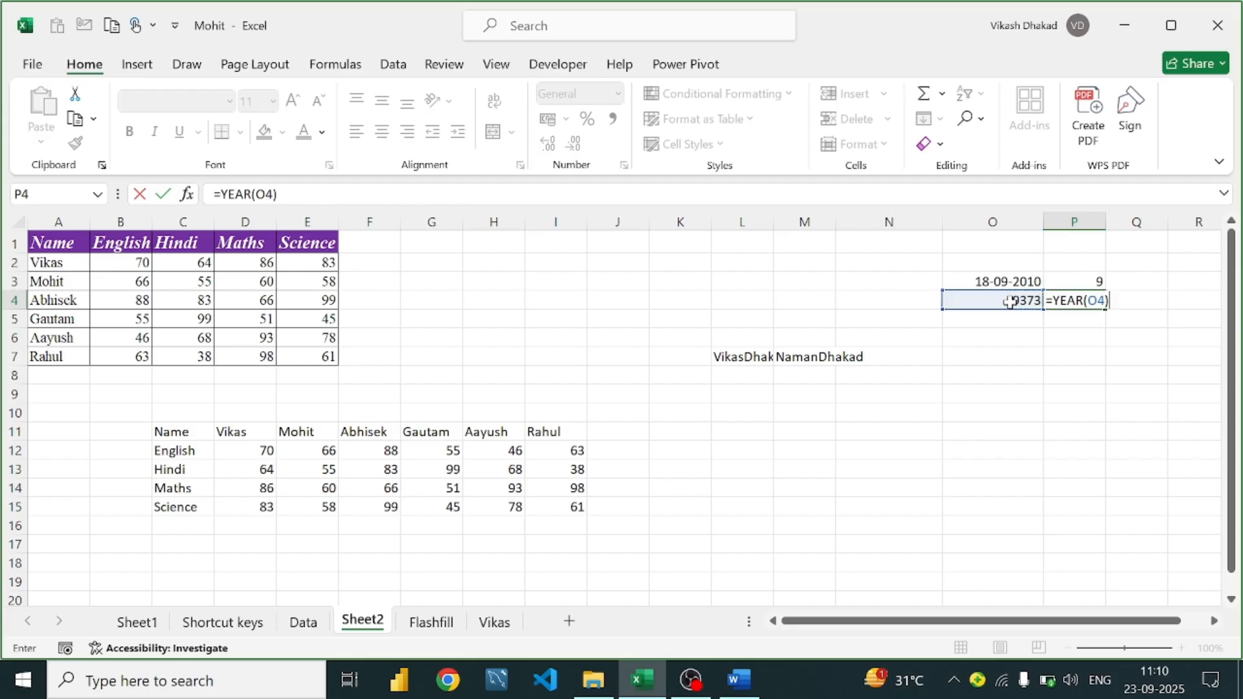
{"action": "key", "text": "Return"}
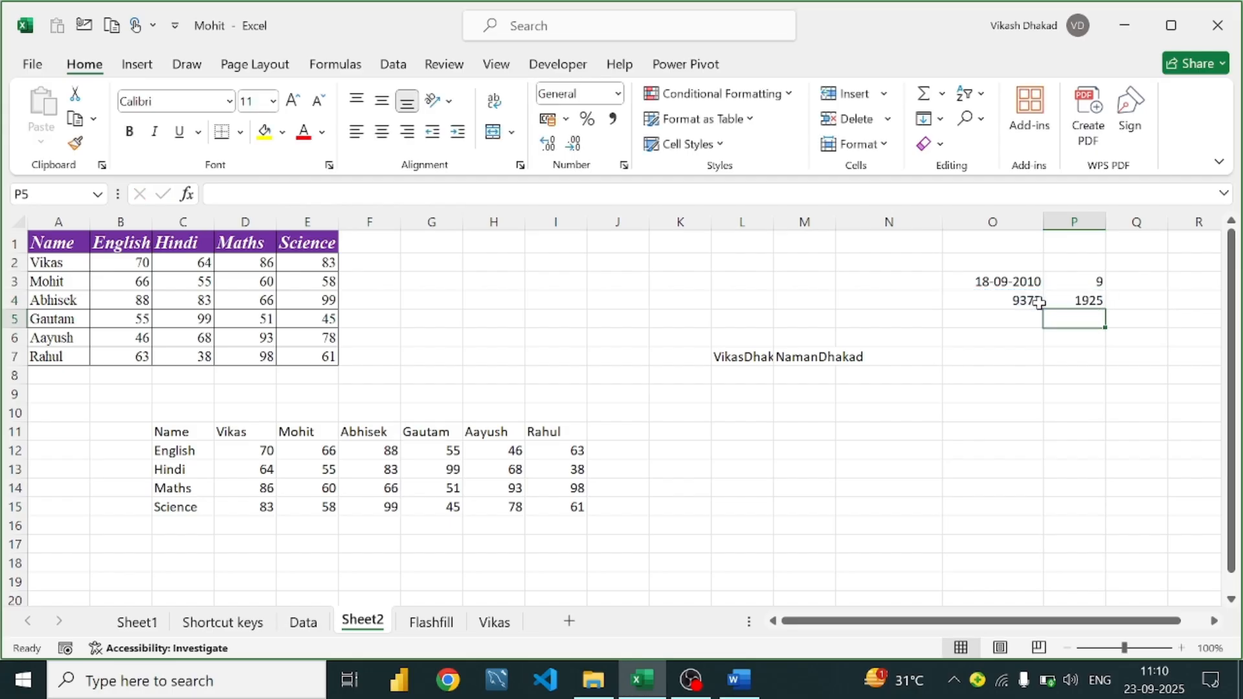
{"action": "double_click", "coordinate": [1073, 302]}
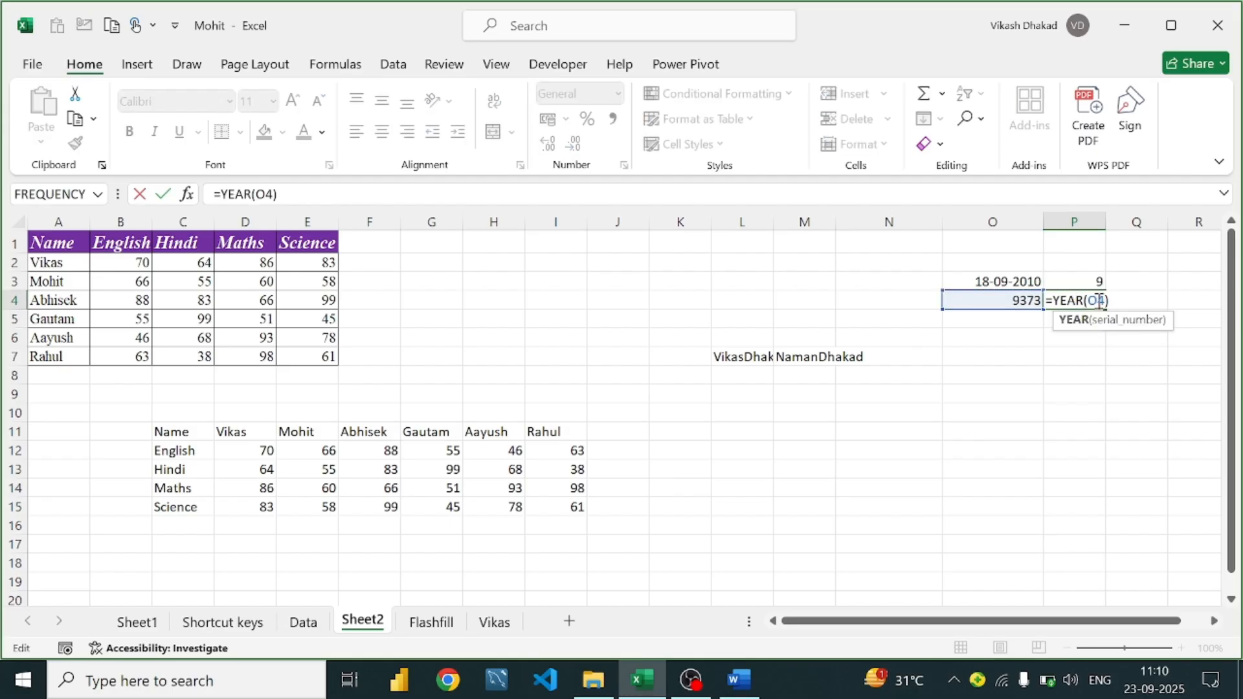
{"action": "left_click", "coordinate": [1031, 301]}
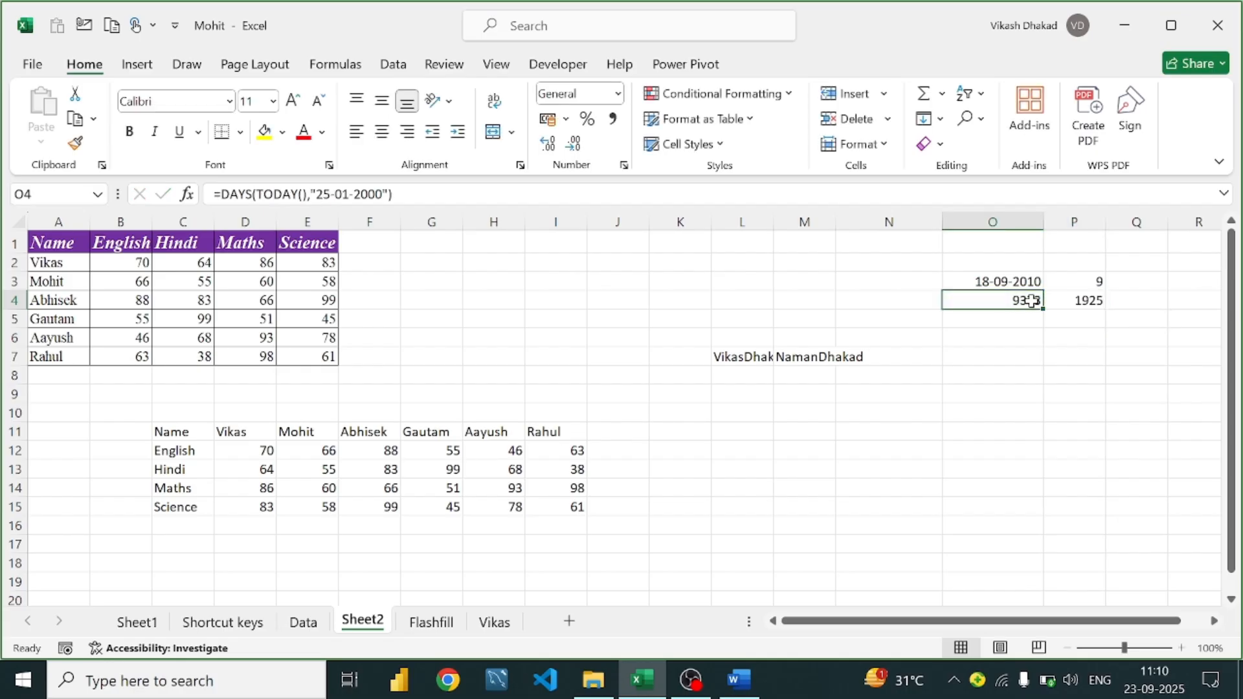
{"action": "left_click", "coordinate": [1064, 301]}
{"action": "key", "text": "BackSpace"}
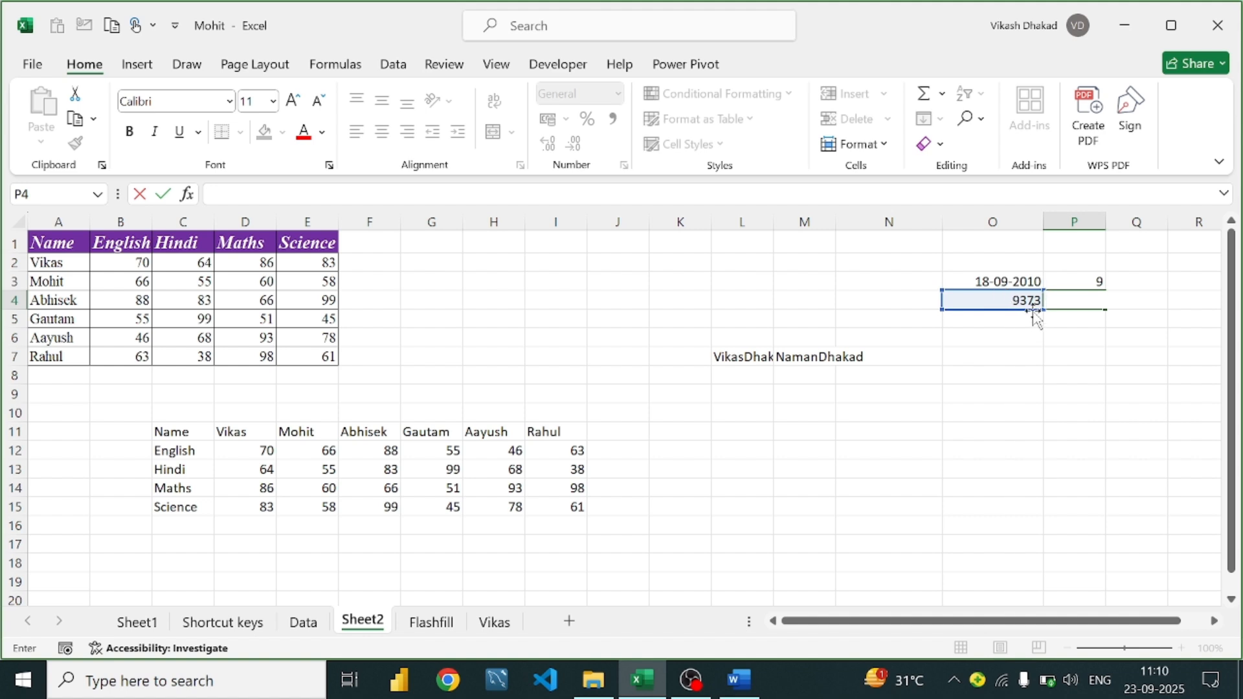
{"action": "left_click", "coordinate": [1015, 300]}
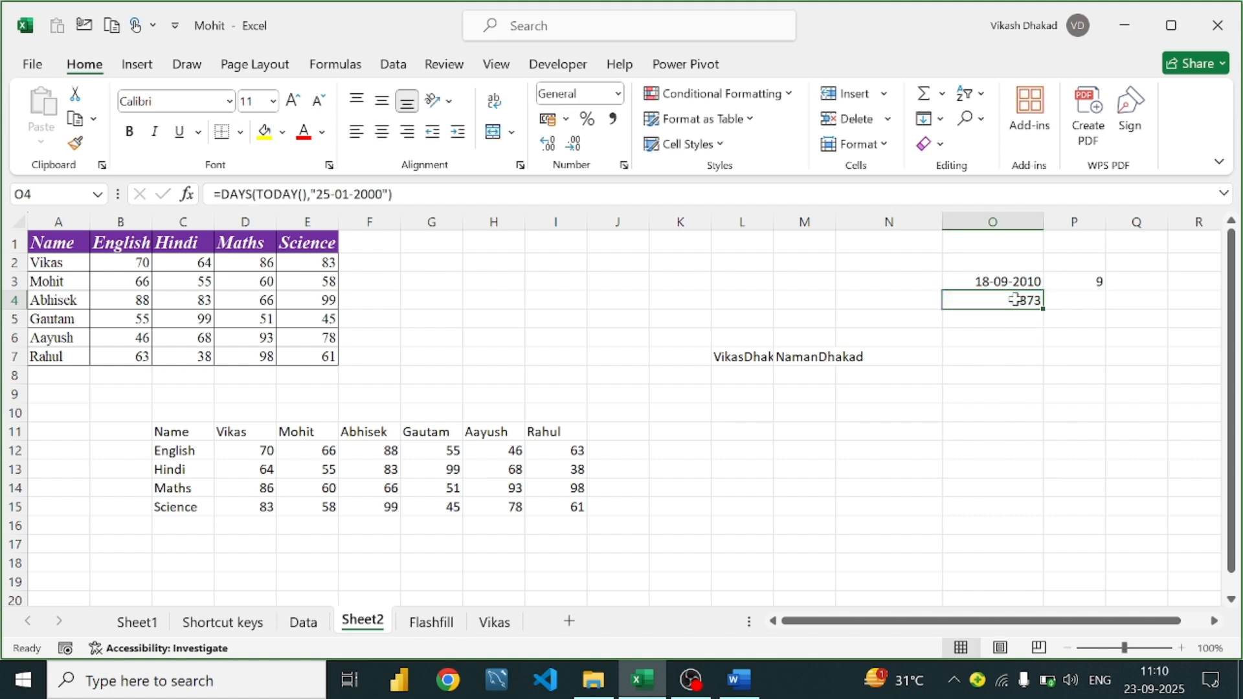
{"action": "left_click", "coordinate": [1081, 295]}
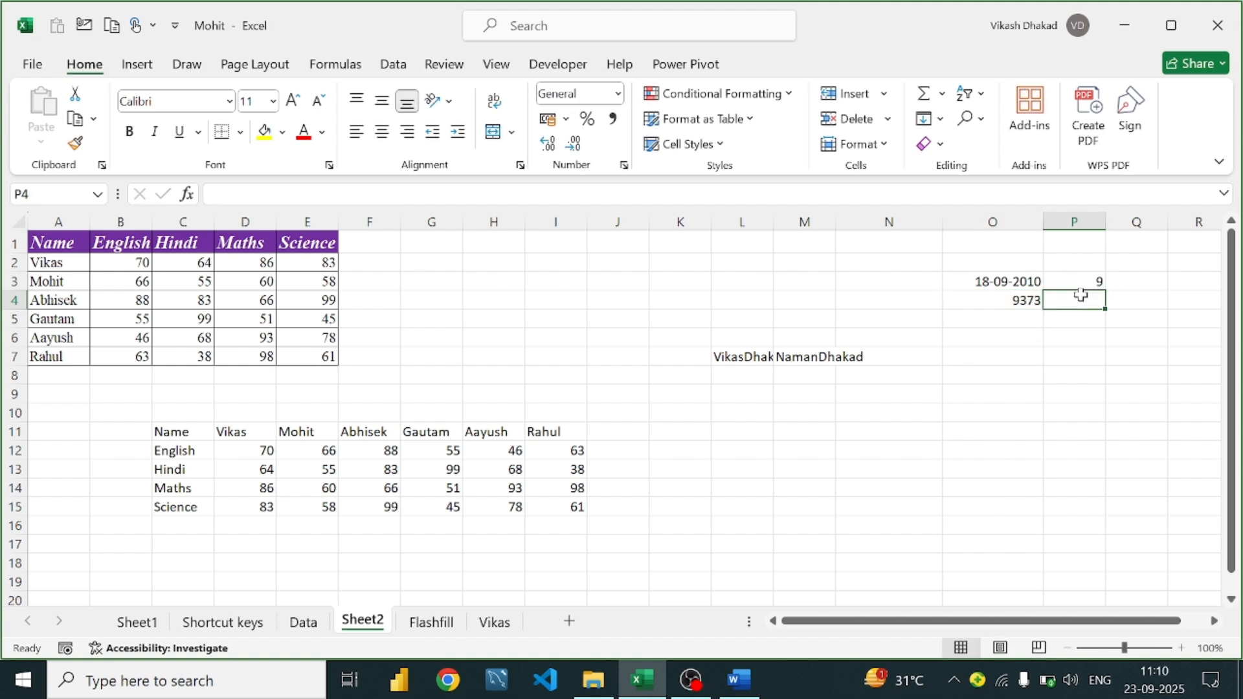
{"action": "type", "text": "="}
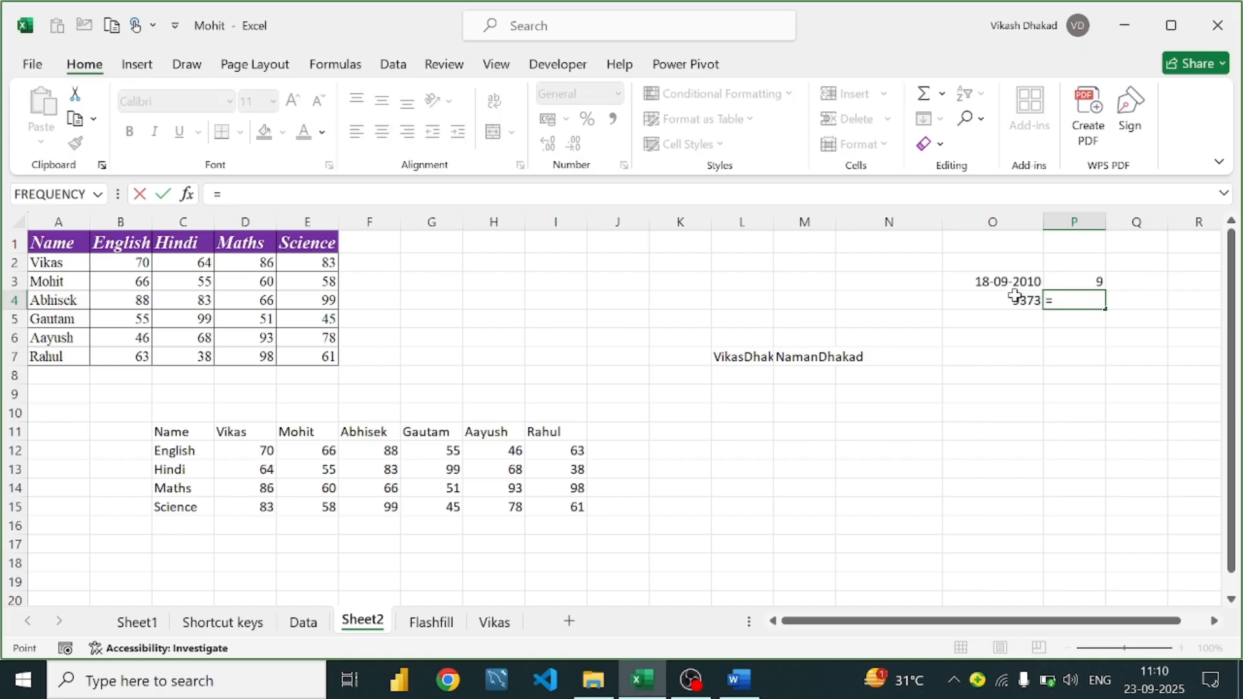
{"action": "left_click", "coordinate": [1015, 297]}
{"action": "type", "text": "/"}
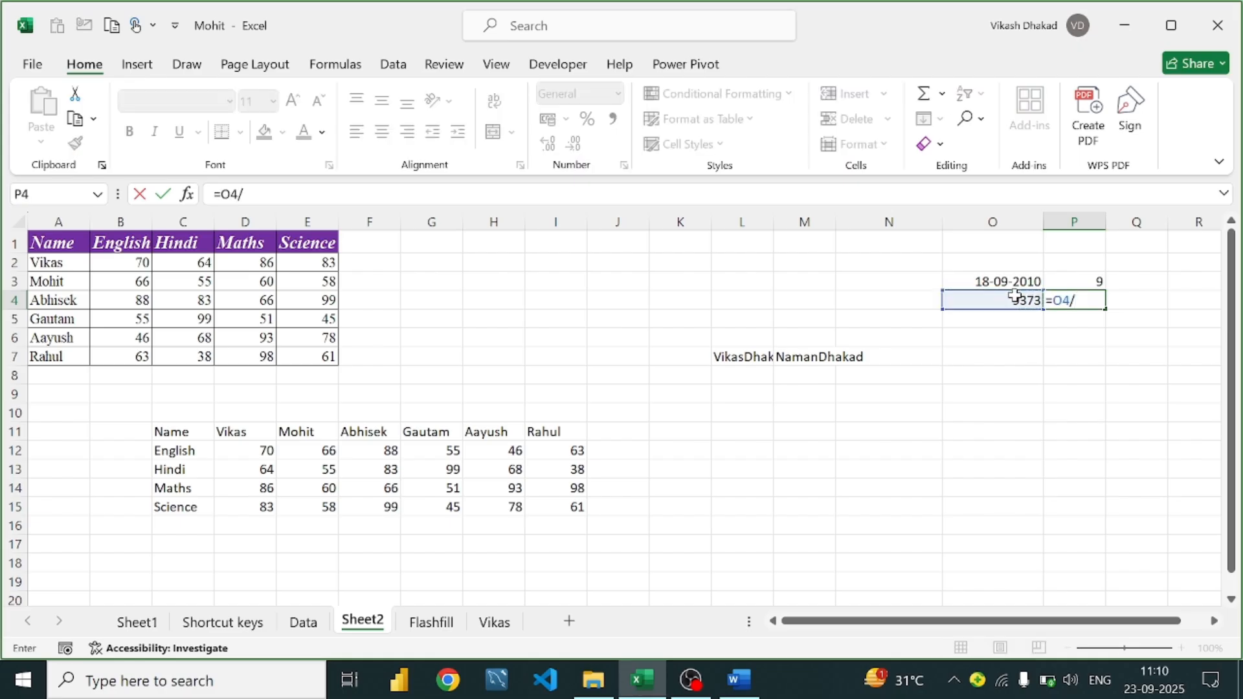
{"action": "type", "text": "365"}
{"action": "key", "text": "Return"}
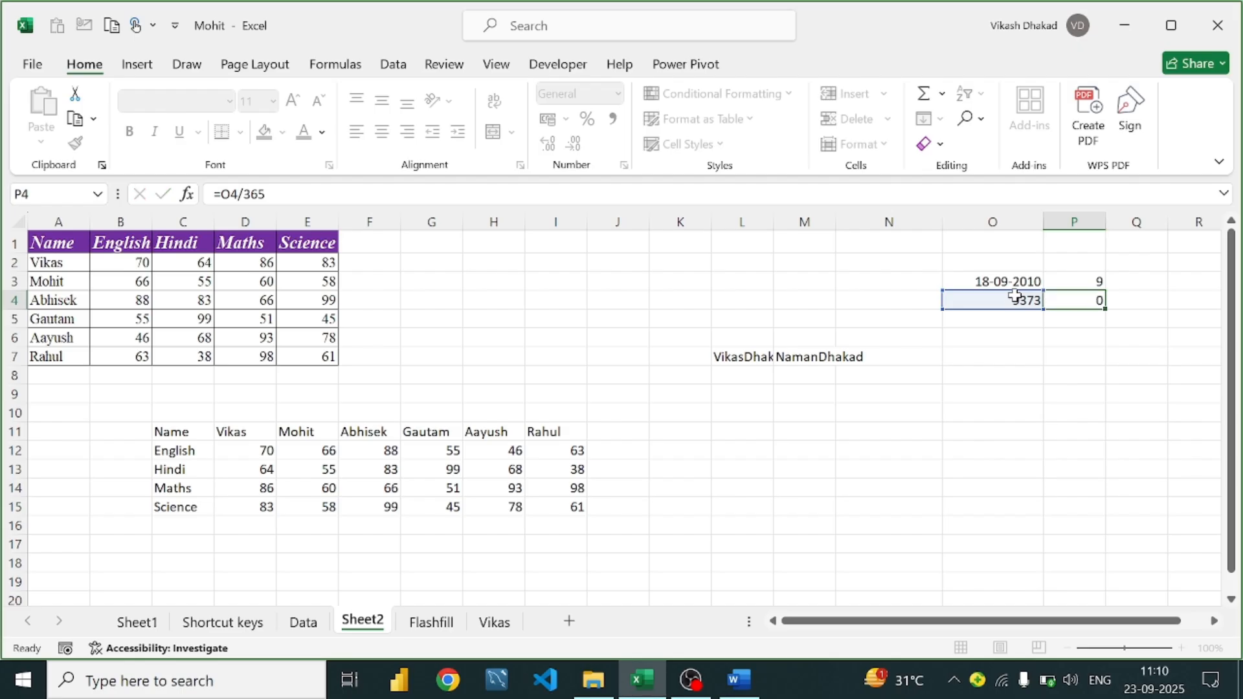
{"action": "left_click", "coordinate": [1069, 302]}
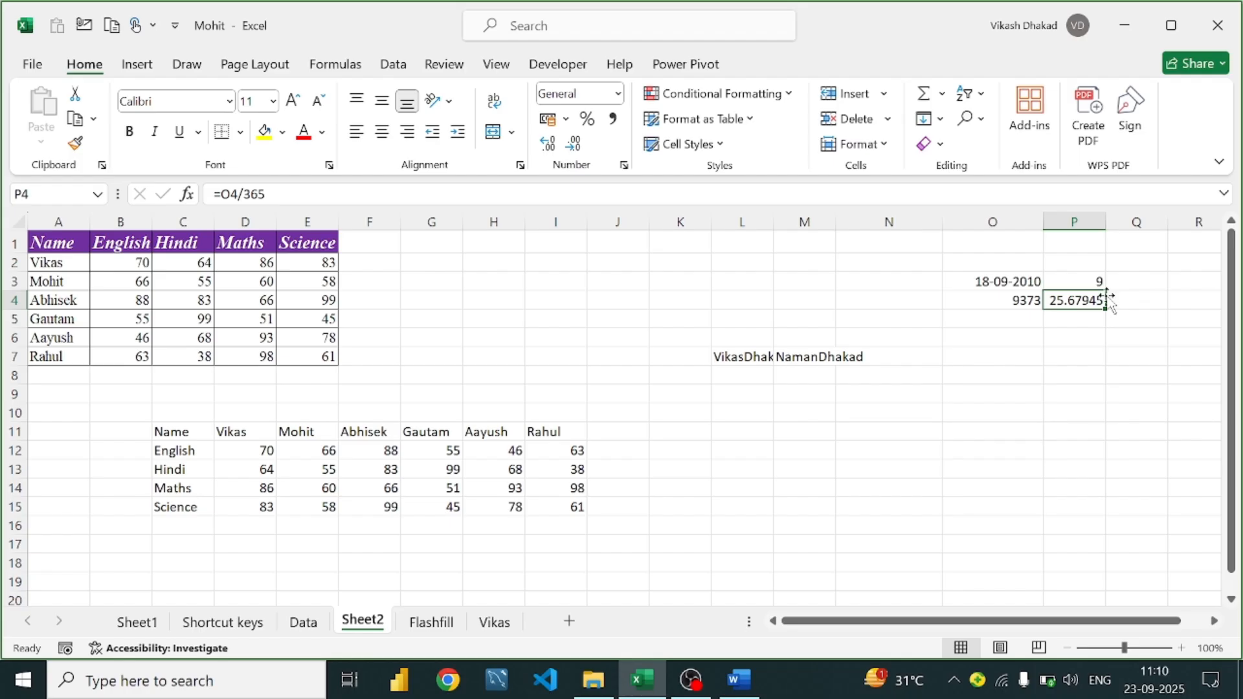
{"action": "double_click", "coordinate": [1054, 303]}
{"action": "key", "text": "BackSpace"}
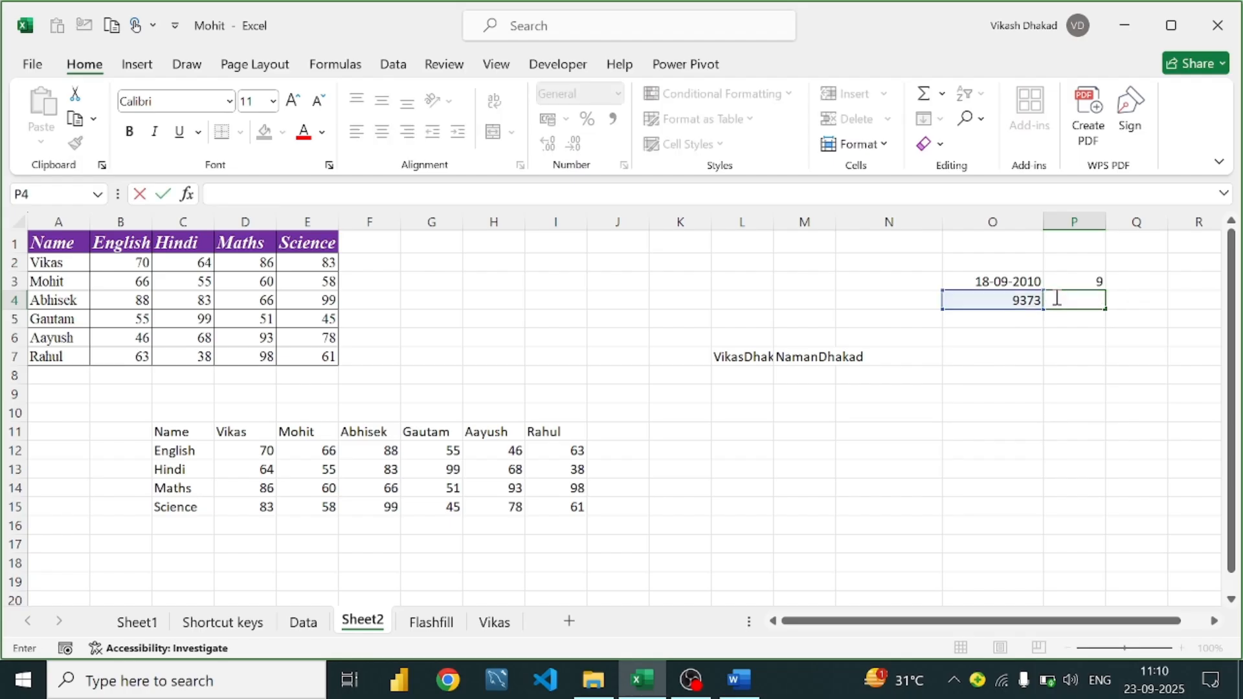
Leave P4 empty, recheck O4's DAYS formula, and bring up the Word date-function notes
{"action": "left_click", "coordinate": [1010, 332]}
{"action": "left_click", "coordinate": [1020, 298]}
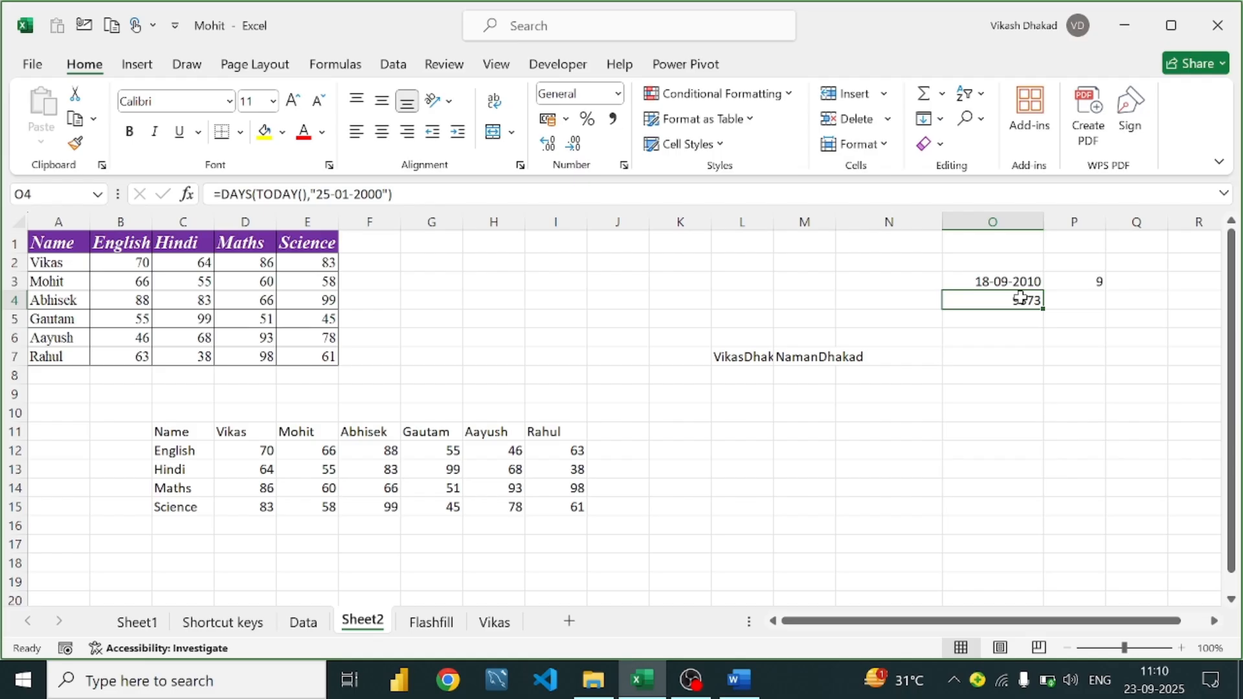
{"action": "left_click", "coordinate": [740, 681]}
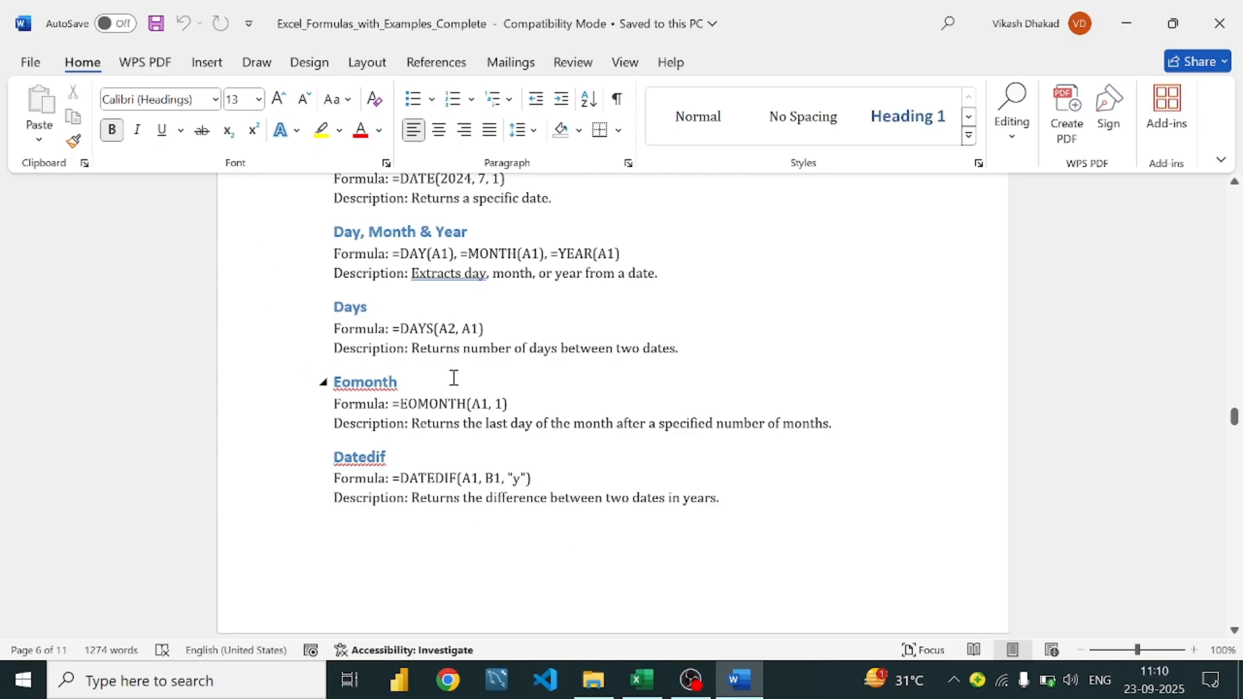
Back in Excel, clear the DAYS formula from O4 and the MONTH formula from P3
{"action": "left_click", "coordinate": [641, 680]}
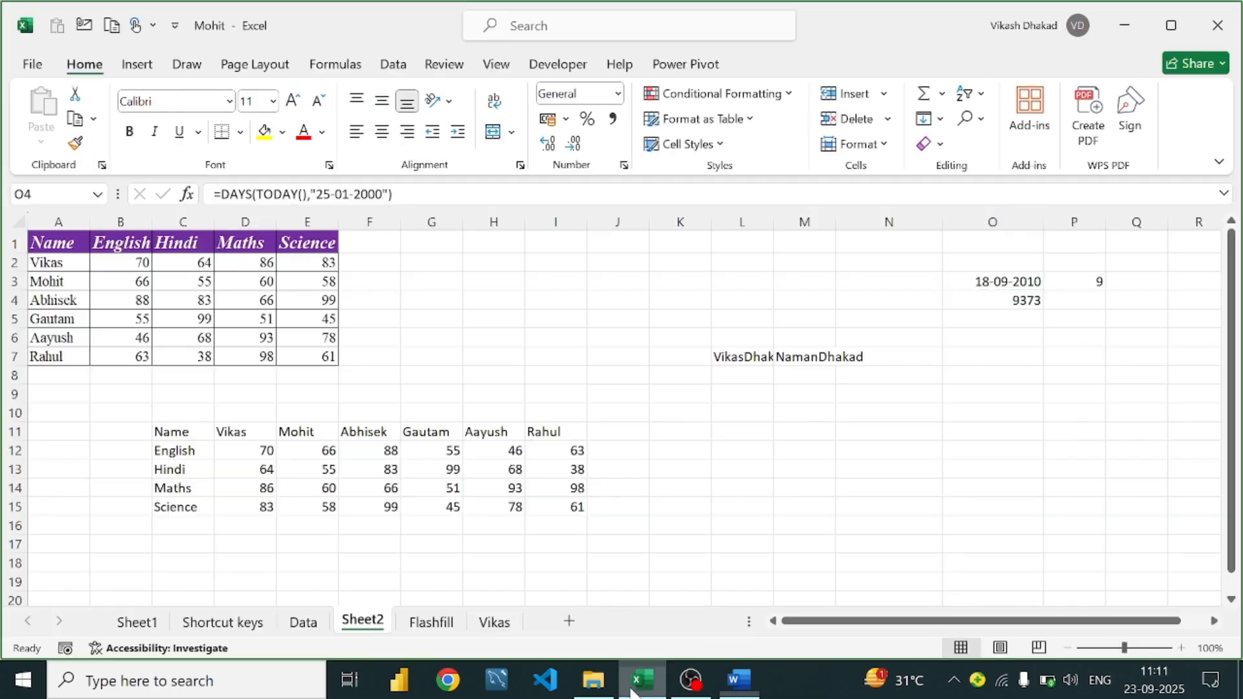
{"action": "left_click", "coordinate": [992, 280]}
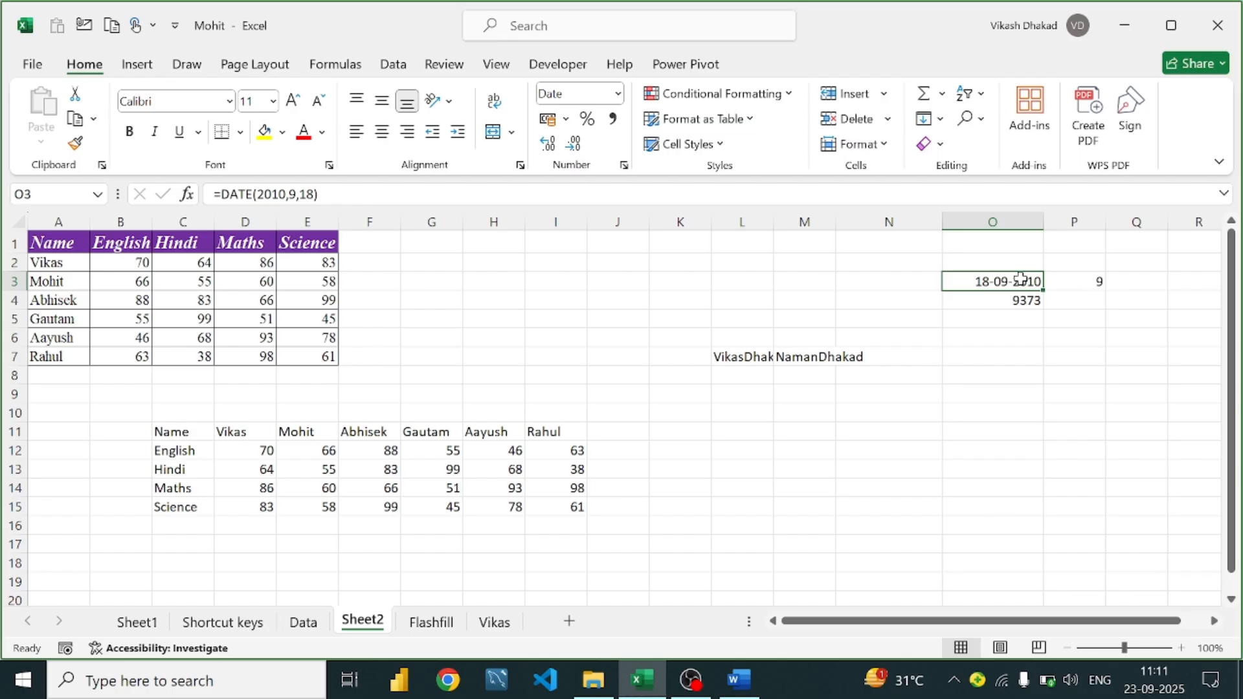
{"action": "left_click", "coordinate": [1010, 303]}
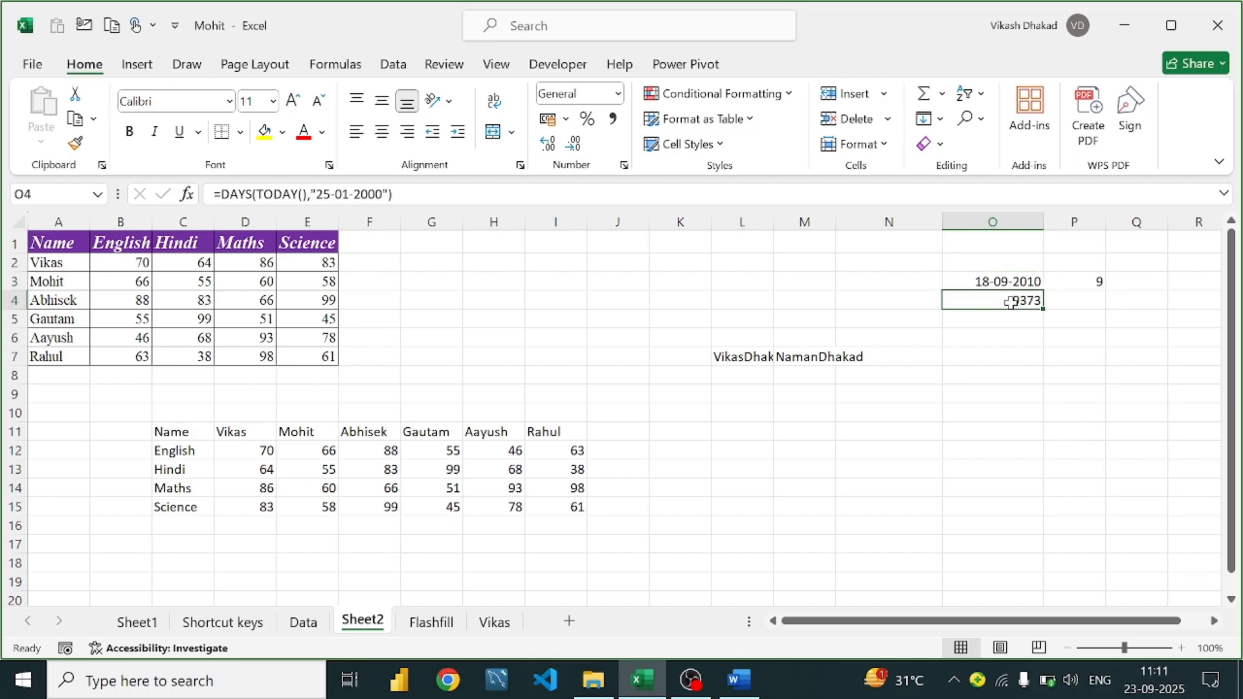
{"action": "key", "text": "BackSpace"}
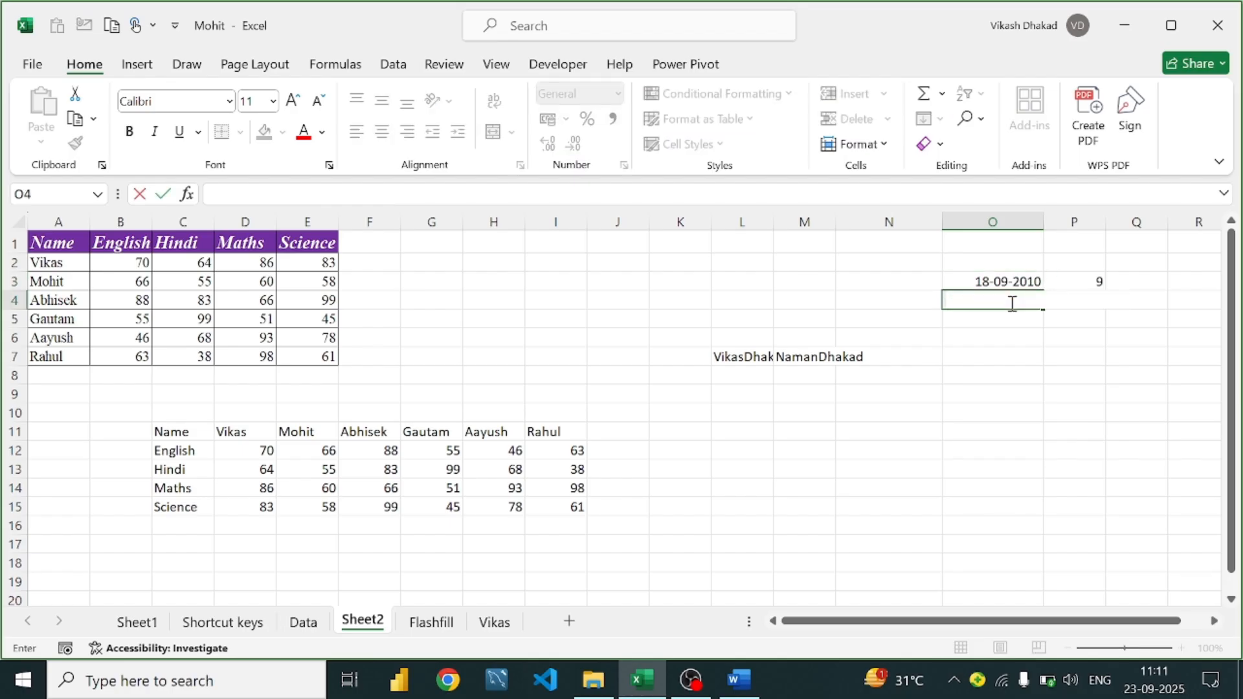
{"action": "left_click", "coordinate": [1101, 280]}
{"action": "key", "text": "BackSpace"}
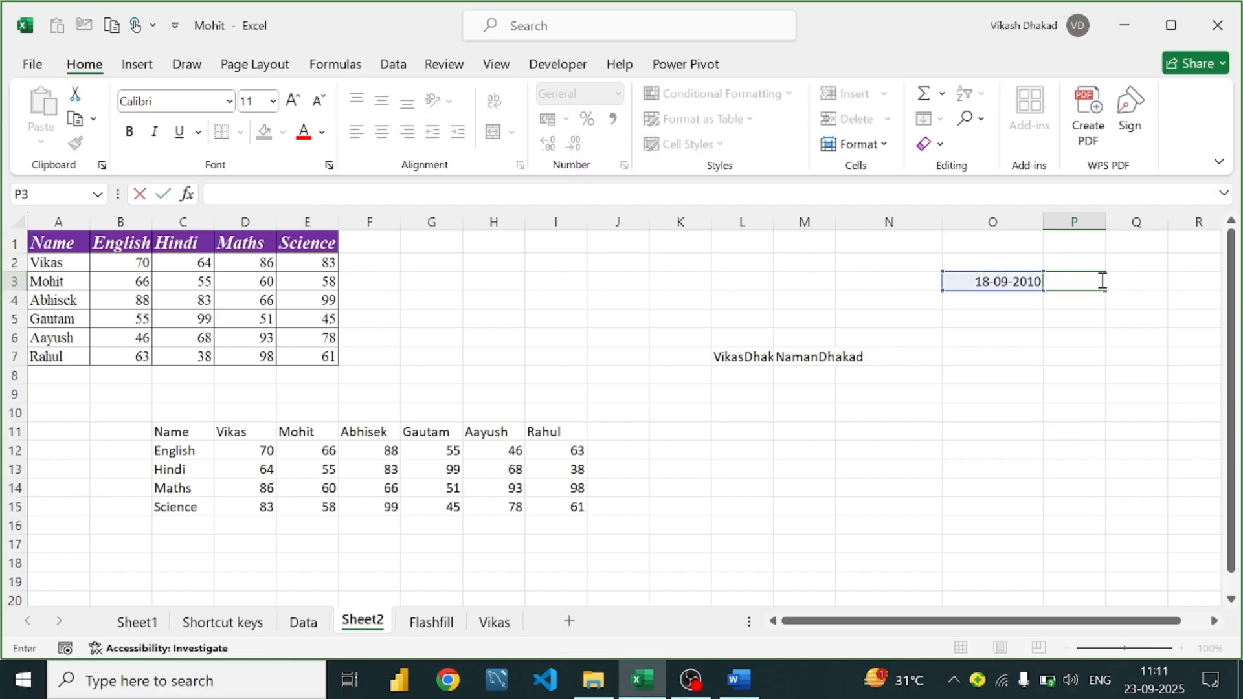
Start =EOMONTH(O3) in P3, which Excel rejects for too few arguments
{"action": "type", "text": "=en"}
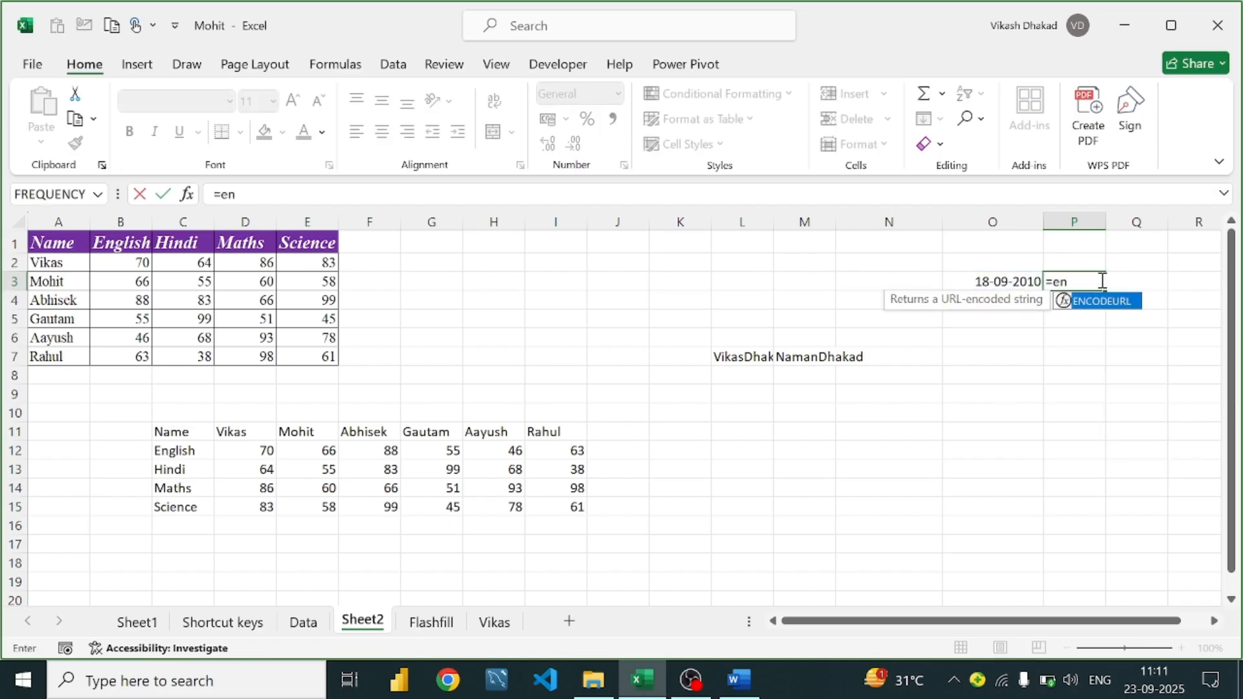
{"action": "key", "text": "BackSpace"}
{"action": "type", "text": "o"}
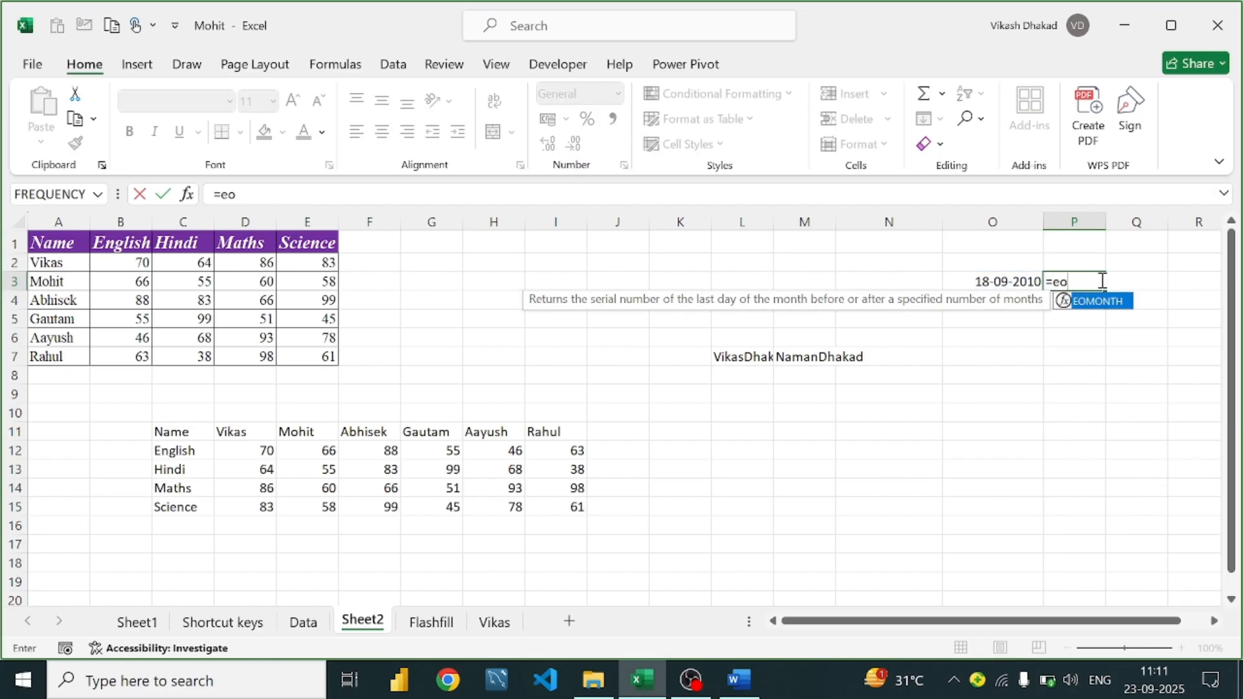
{"action": "key", "text": "Tab"}
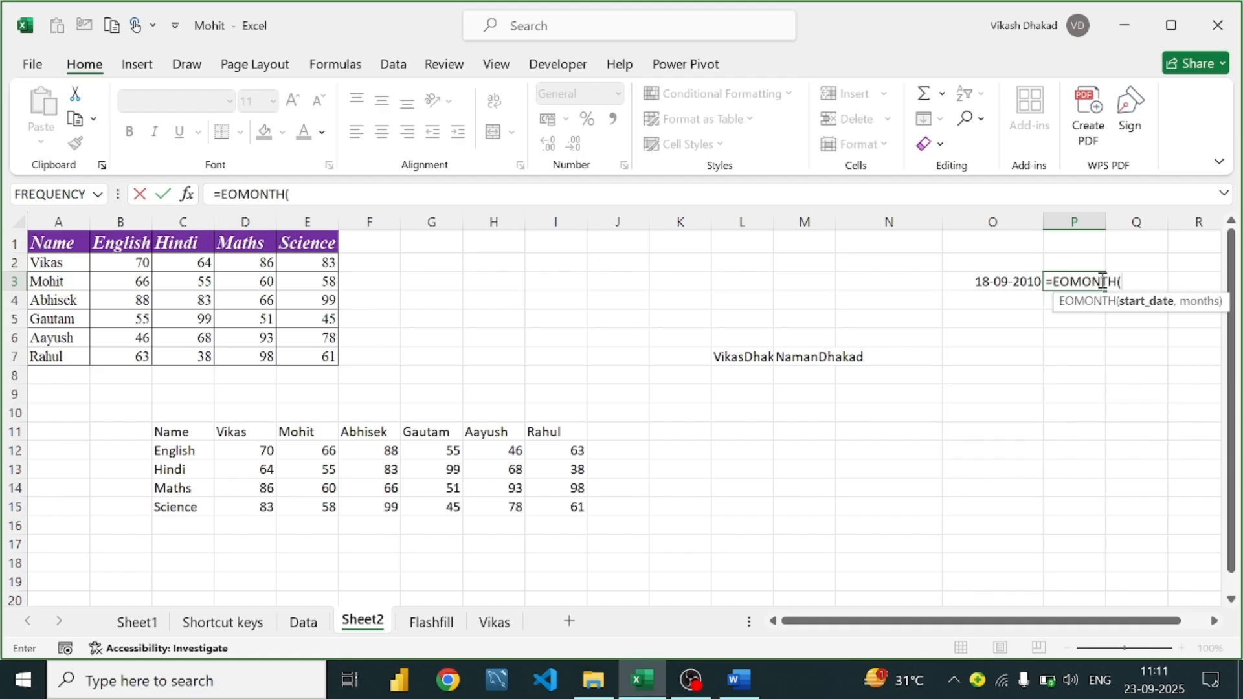
{"action": "left_click", "coordinate": [1022, 281]}
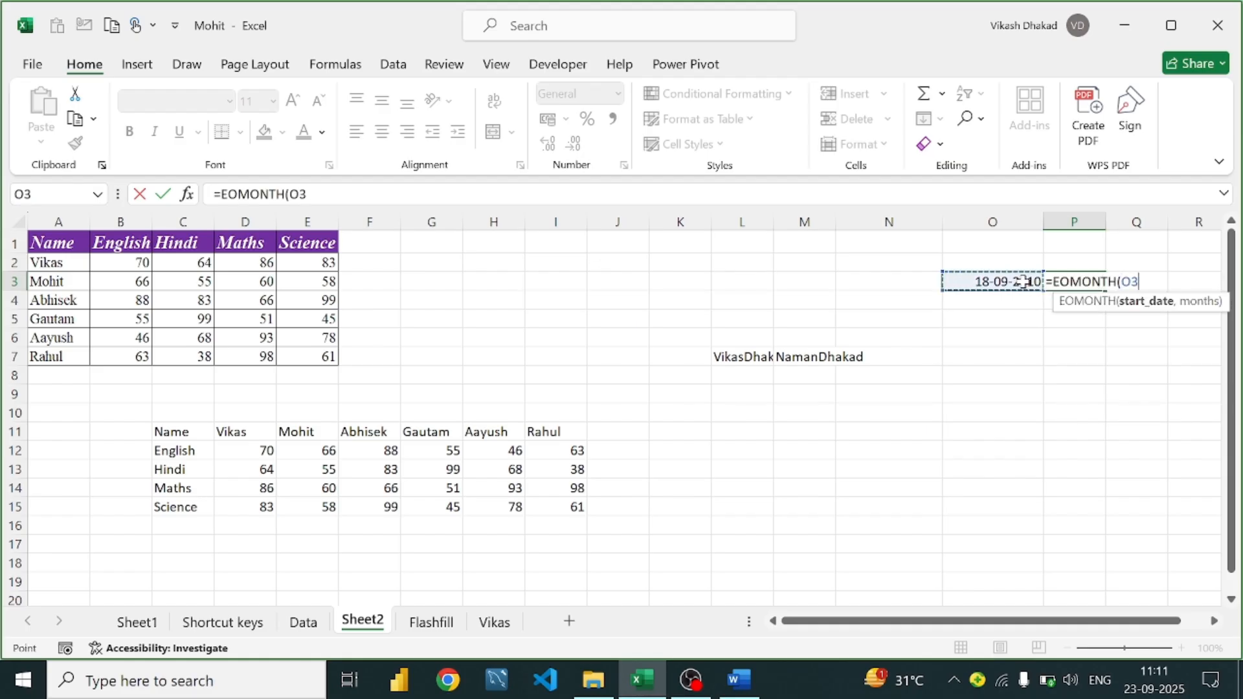
{"action": "type", "text": ")"}
{"action": "key", "text": "Return"}
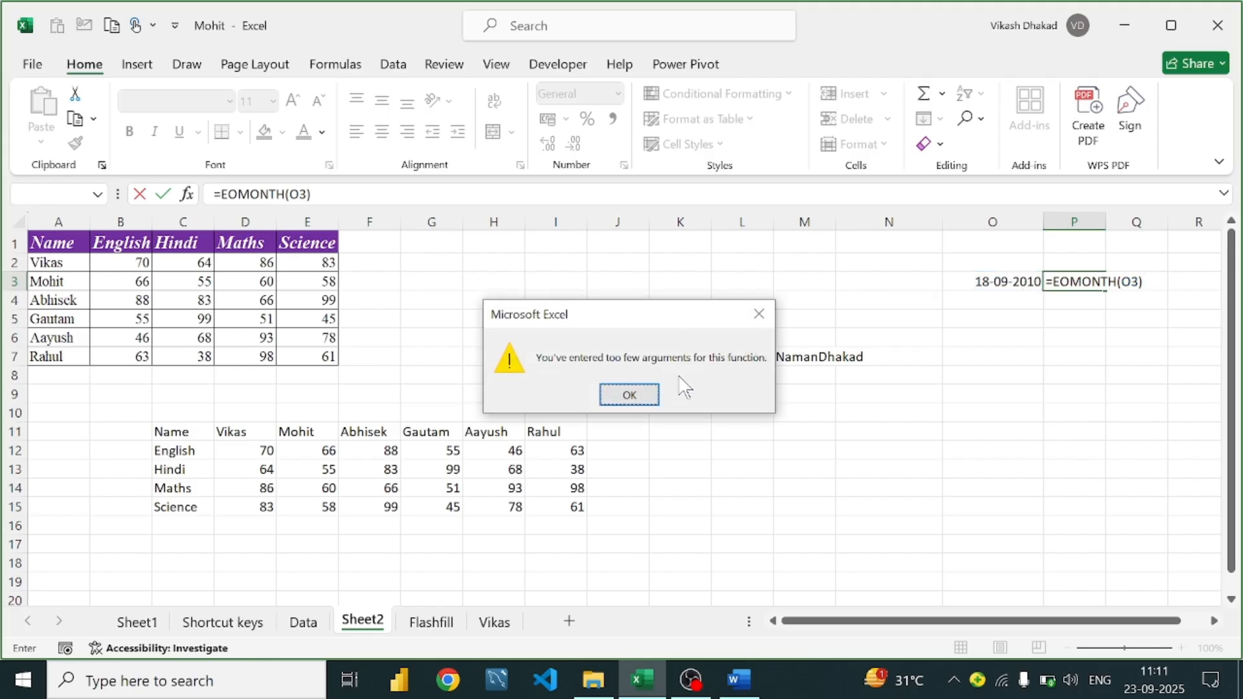
{"action": "left_click", "coordinate": [764, 321]}
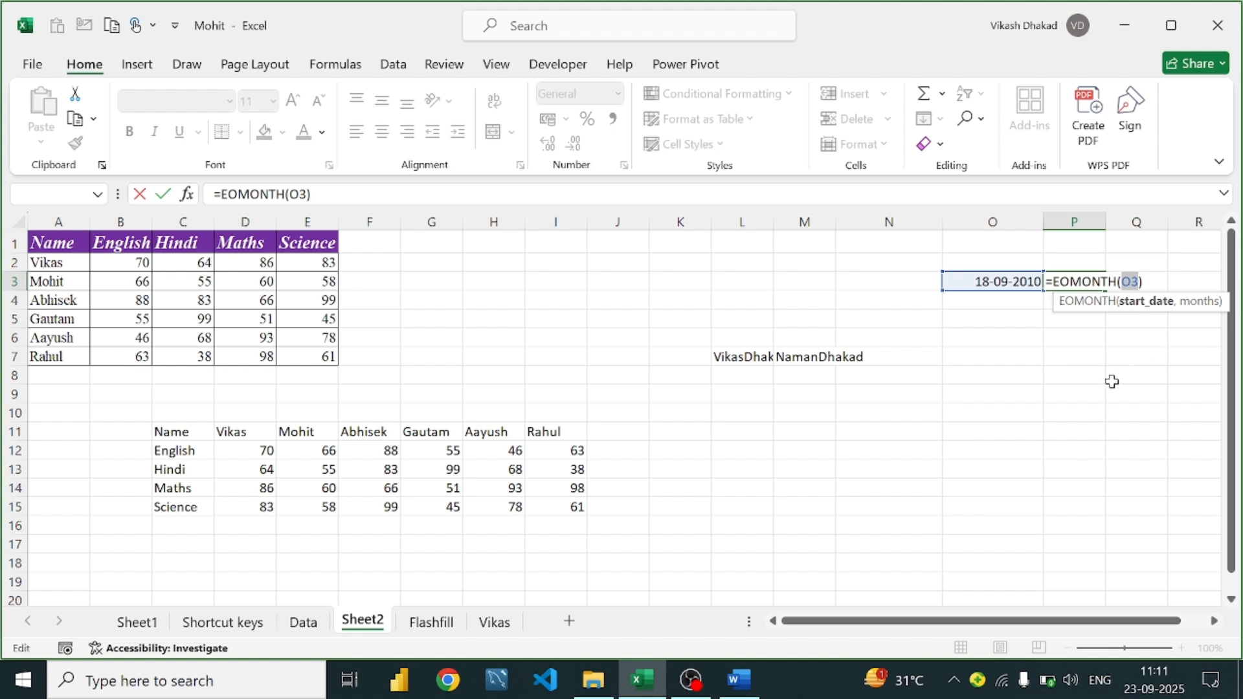
Complete P3 as =EOMONTH(O3,9), returning serial 40724, and reopen it for editing
{"action": "type", "text": ","}
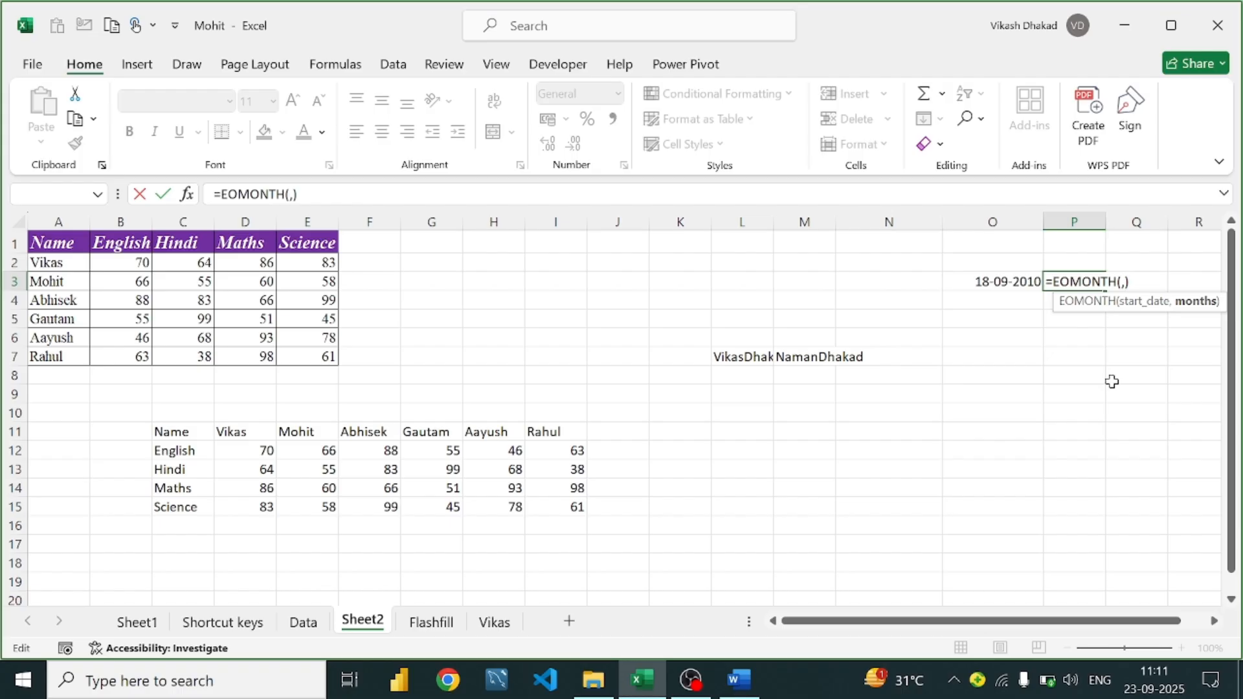
{"action": "key", "text": "BackSpace"}
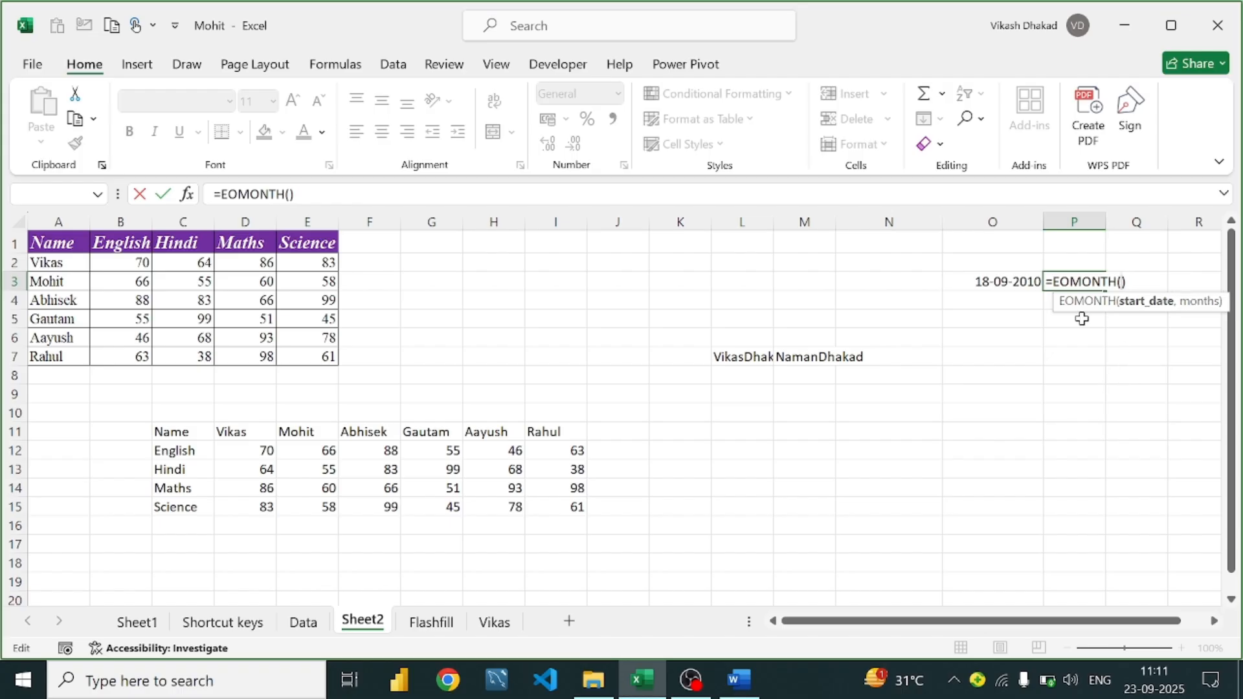
{"action": "left_click", "coordinate": [986, 277]}
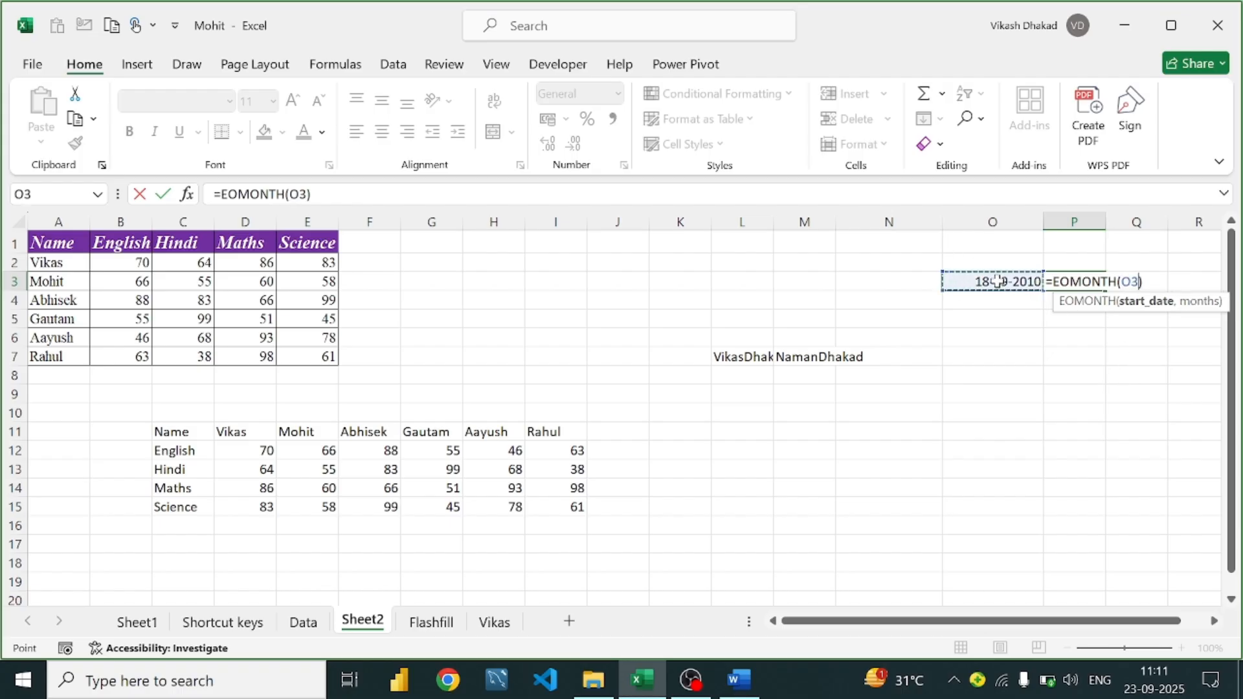
{"action": "type", "text": ","}
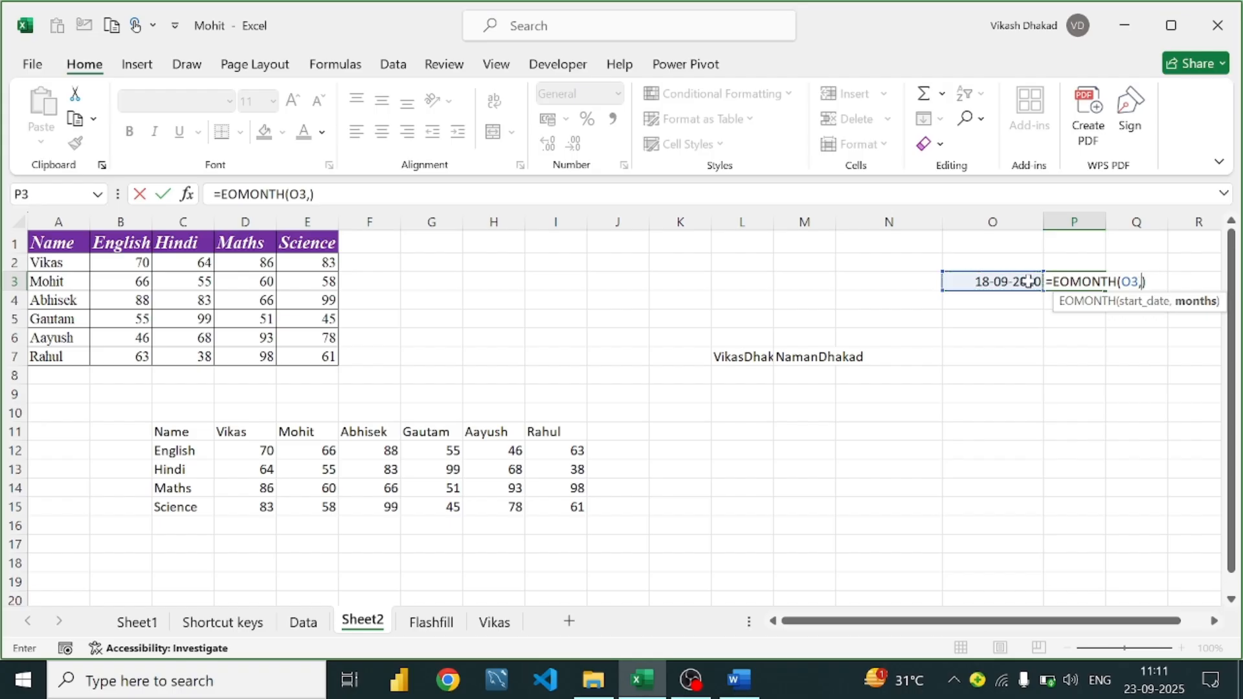
{"action": "type", "text": "9"}
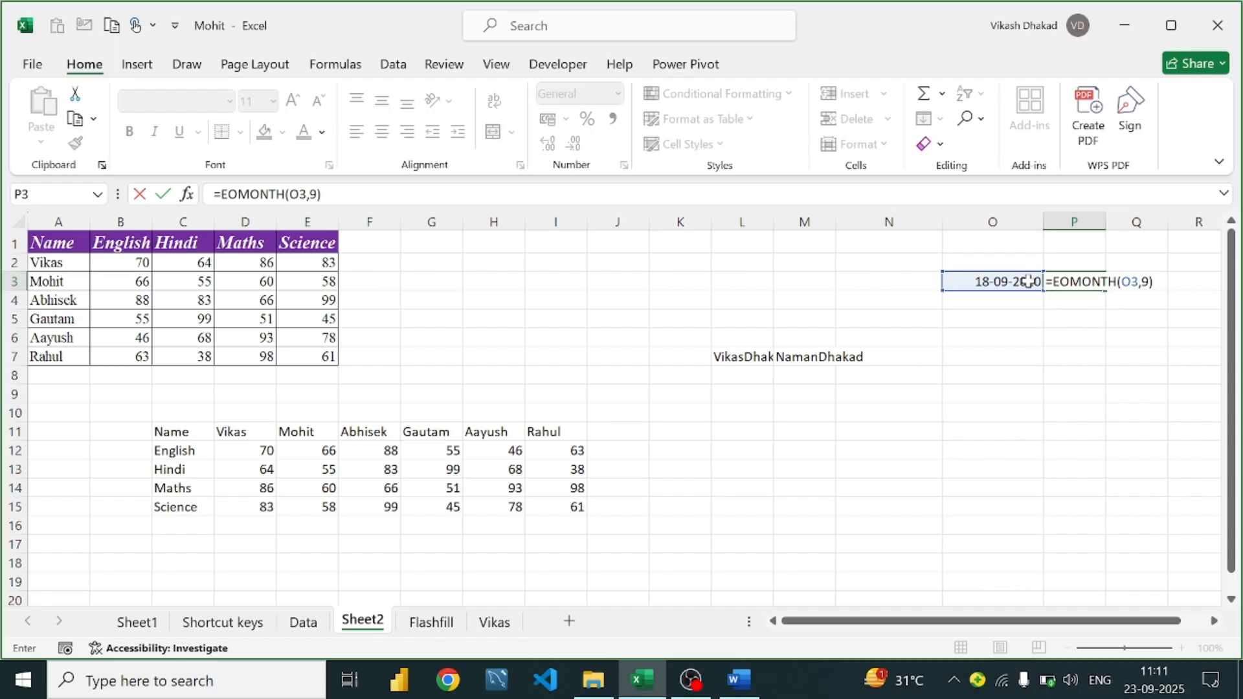
{"action": "key", "text": "Return"}
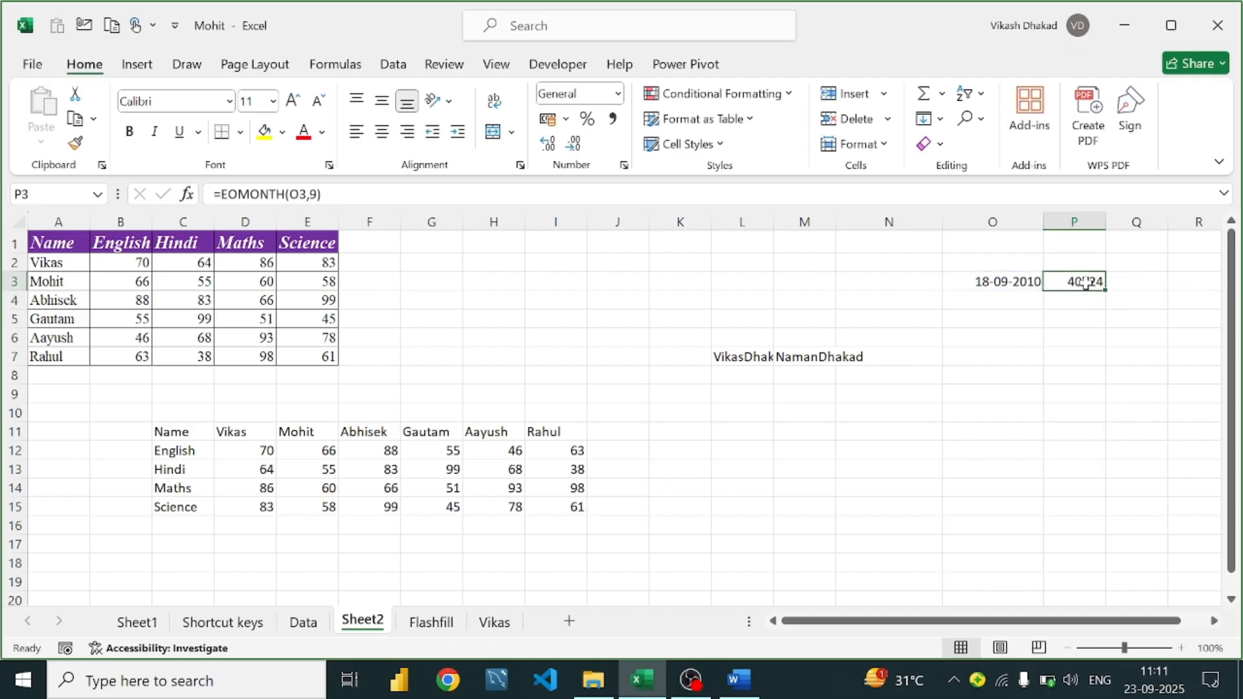
{"action": "double_click", "coordinate": [1084, 283]}
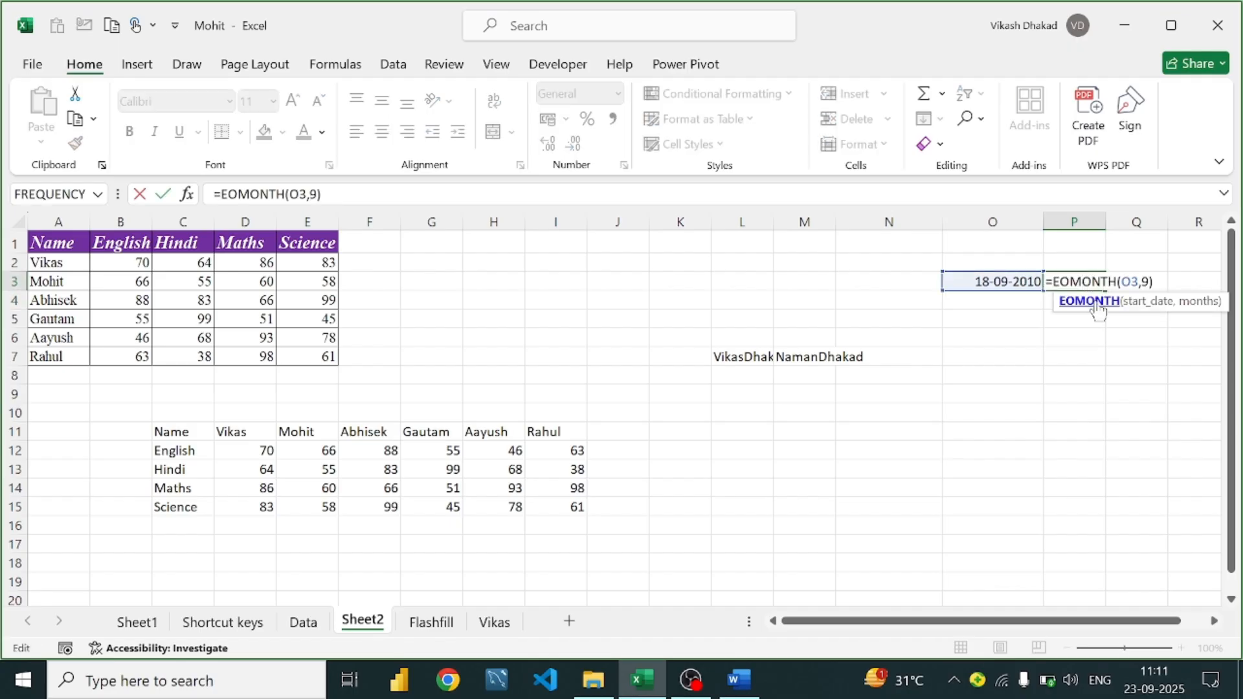
{"action": "left_click", "coordinate": [739, 681]}
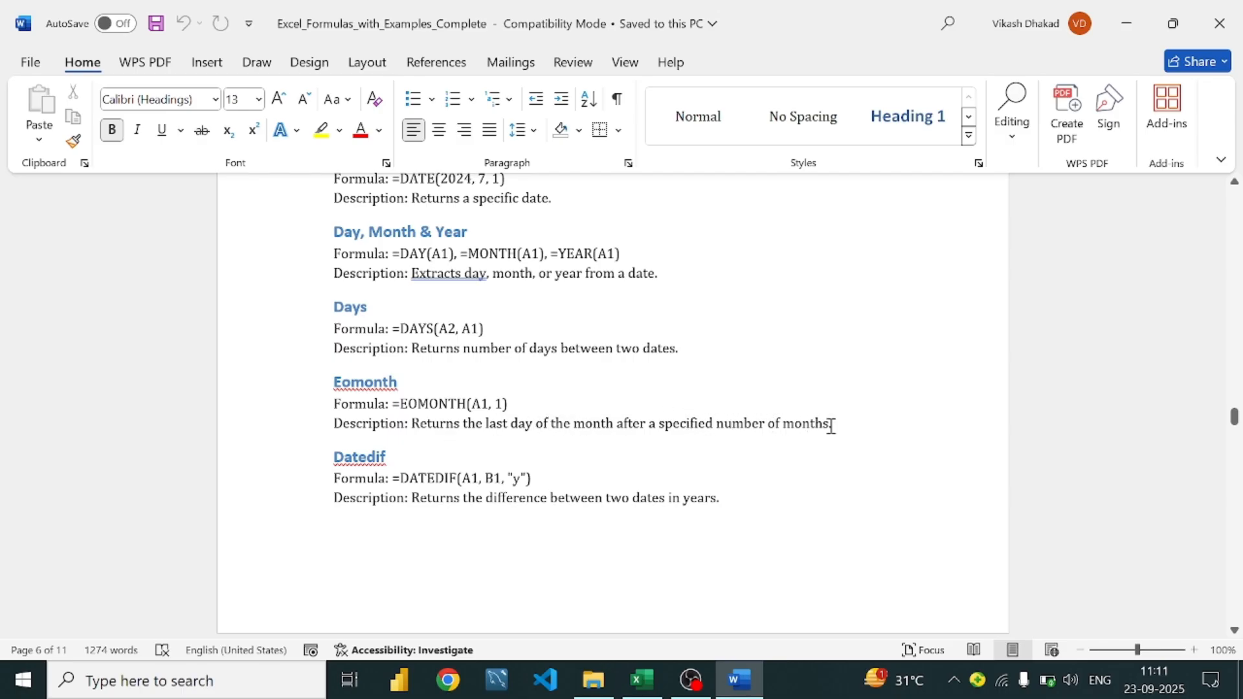
{"action": "left_click", "coordinate": [506, 402]}
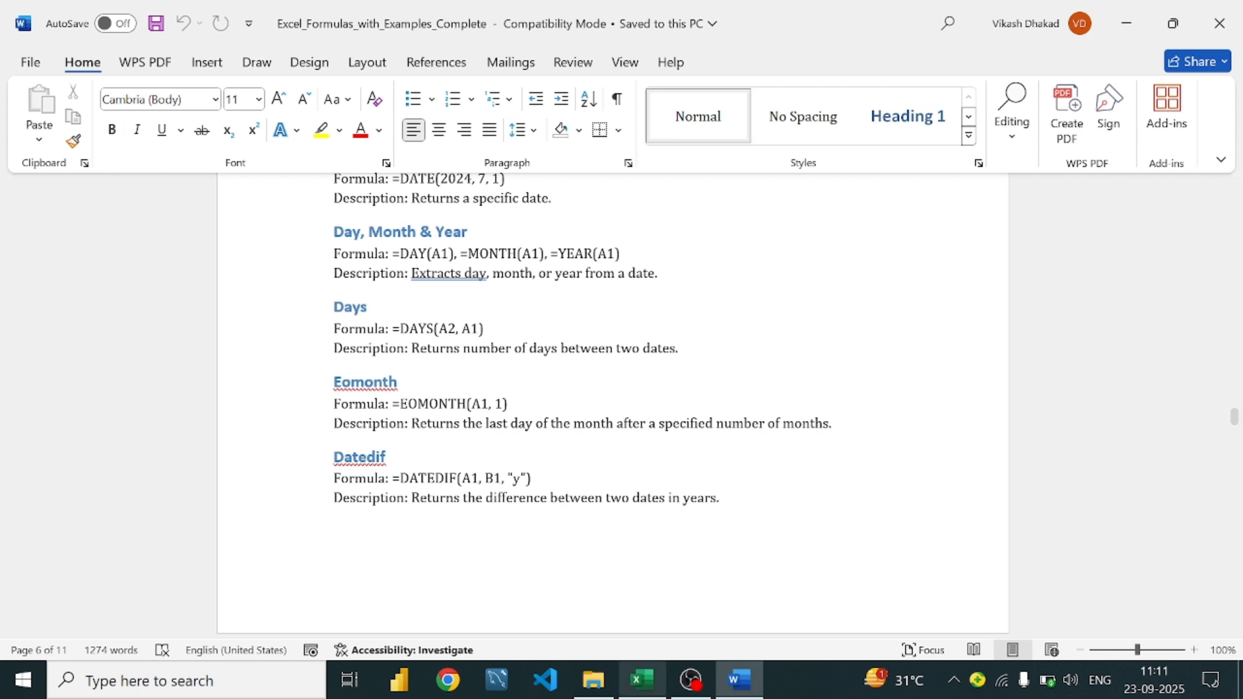
{"action": "left_click", "coordinate": [645, 682]}
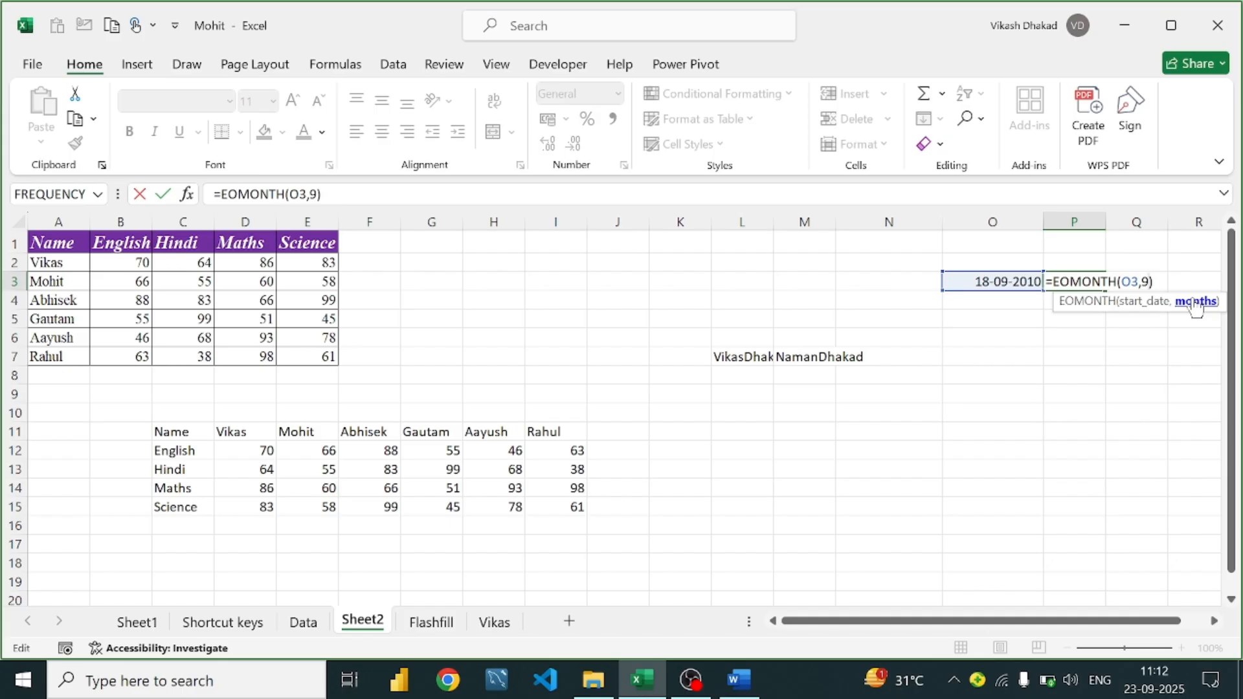
Change P3 to =EOMONTH(O3,1) and format it as a Short Date, showing 31-10-2010
{"action": "type", "text": "1"}
{"action": "key", "text": "Return"}
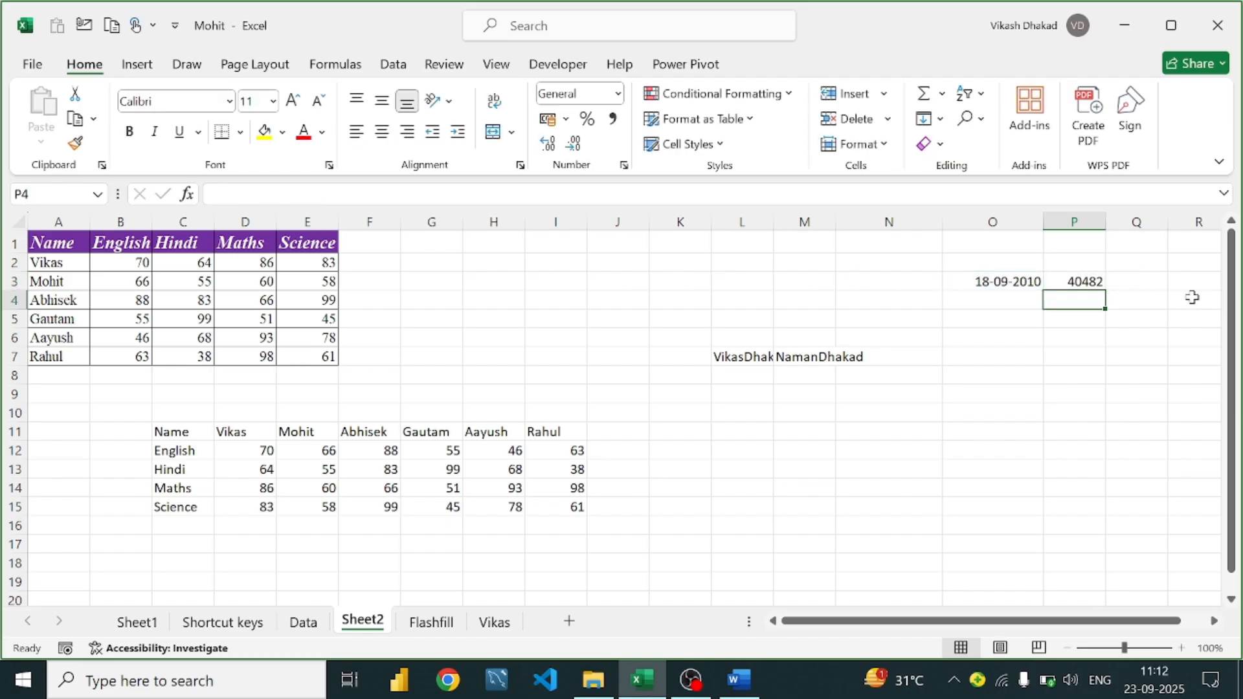
{"action": "left_click", "coordinate": [1077, 279]}
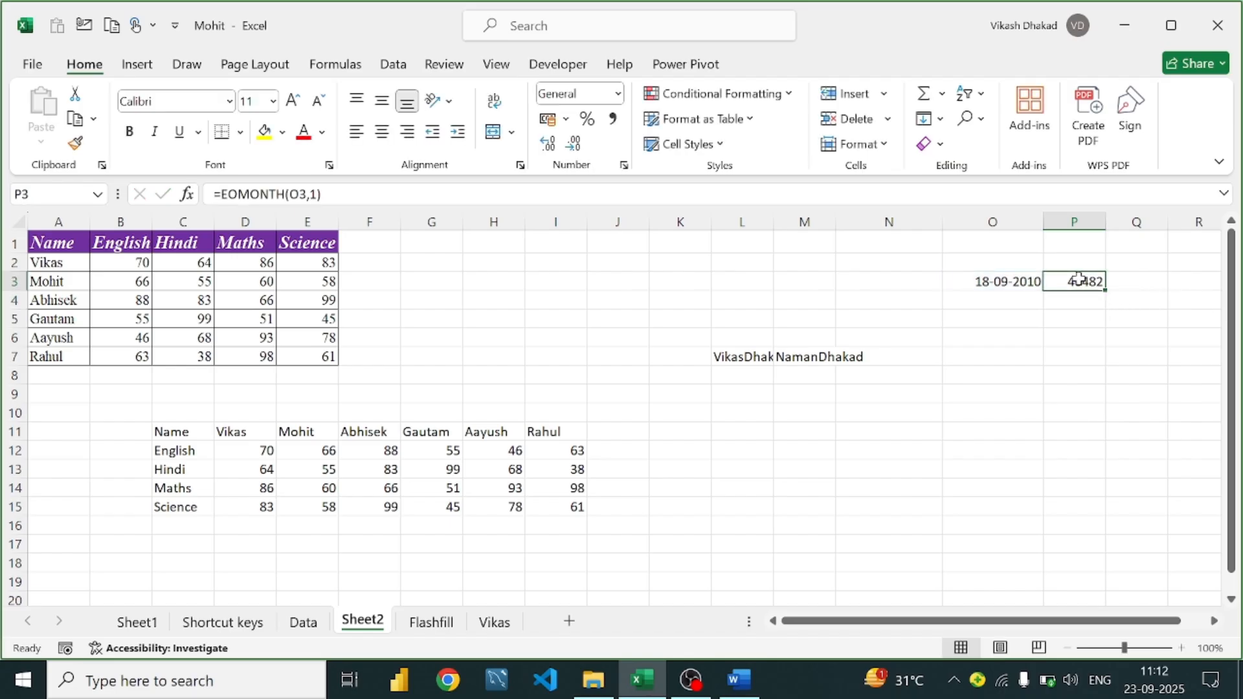
{"action": "left_click", "coordinate": [617, 94]}
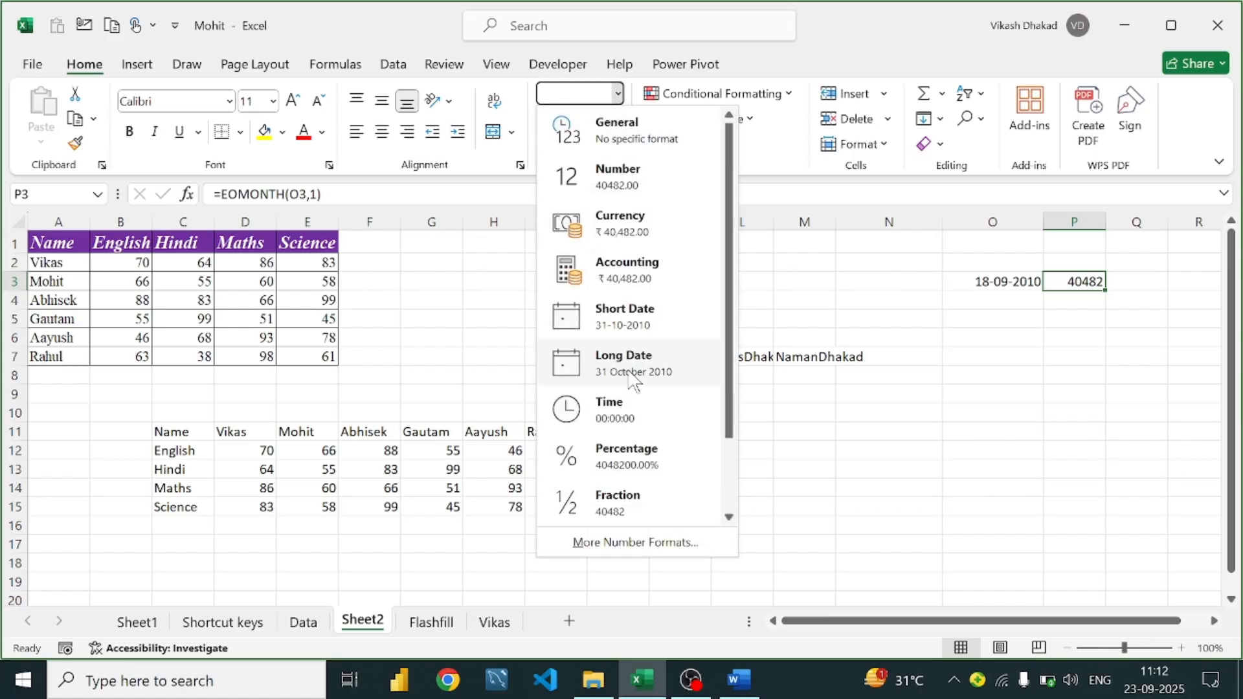
{"action": "left_click", "coordinate": [615, 320]}
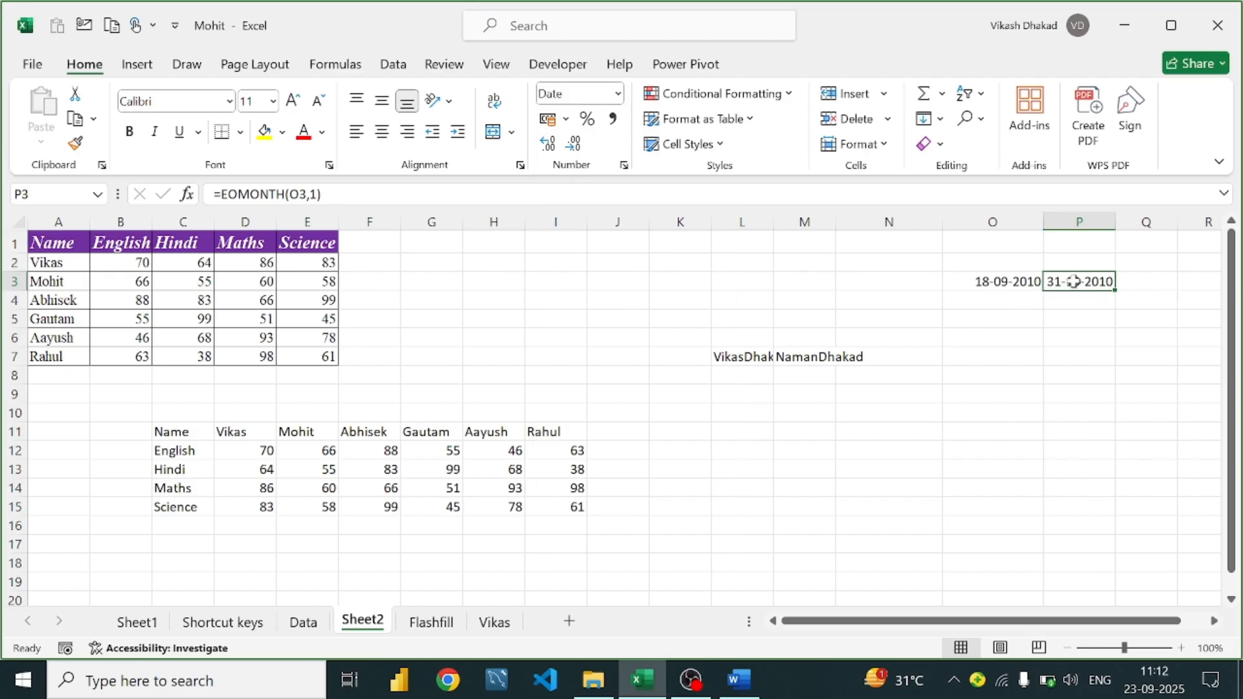
Review the O3 and P3 formulas and read further down the Word date notes
{"action": "left_click", "coordinate": [1013, 282]}
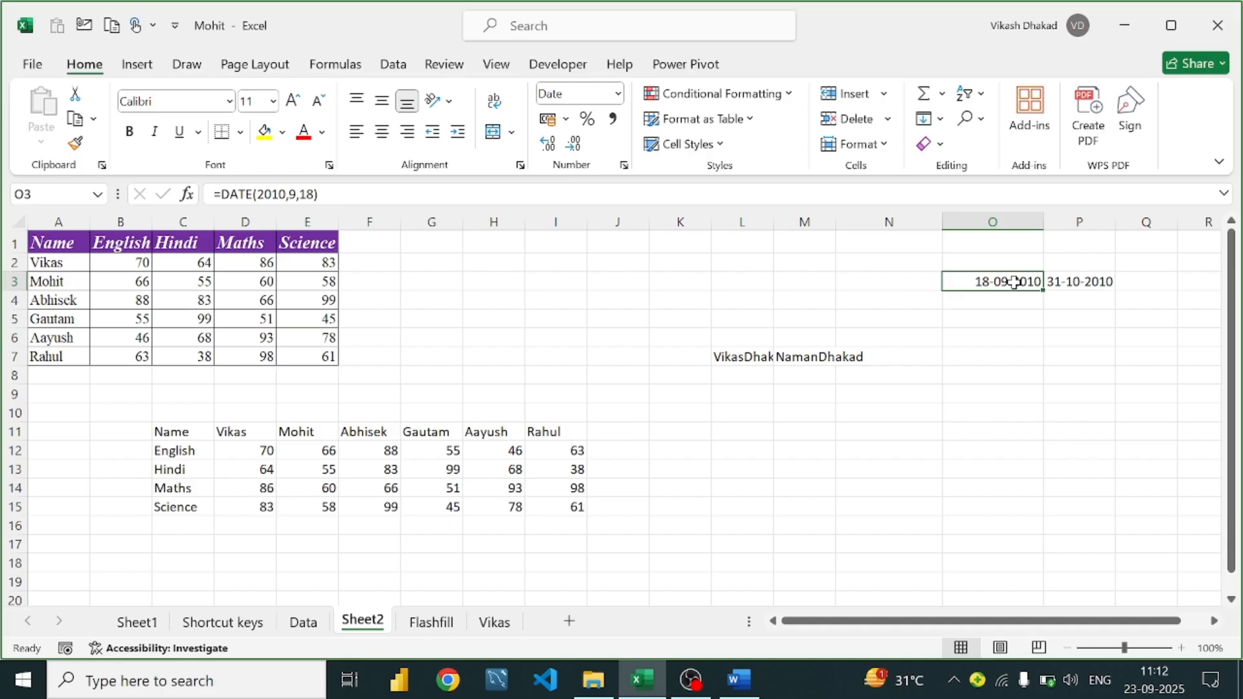
{"action": "left_click", "coordinate": [1073, 277]}
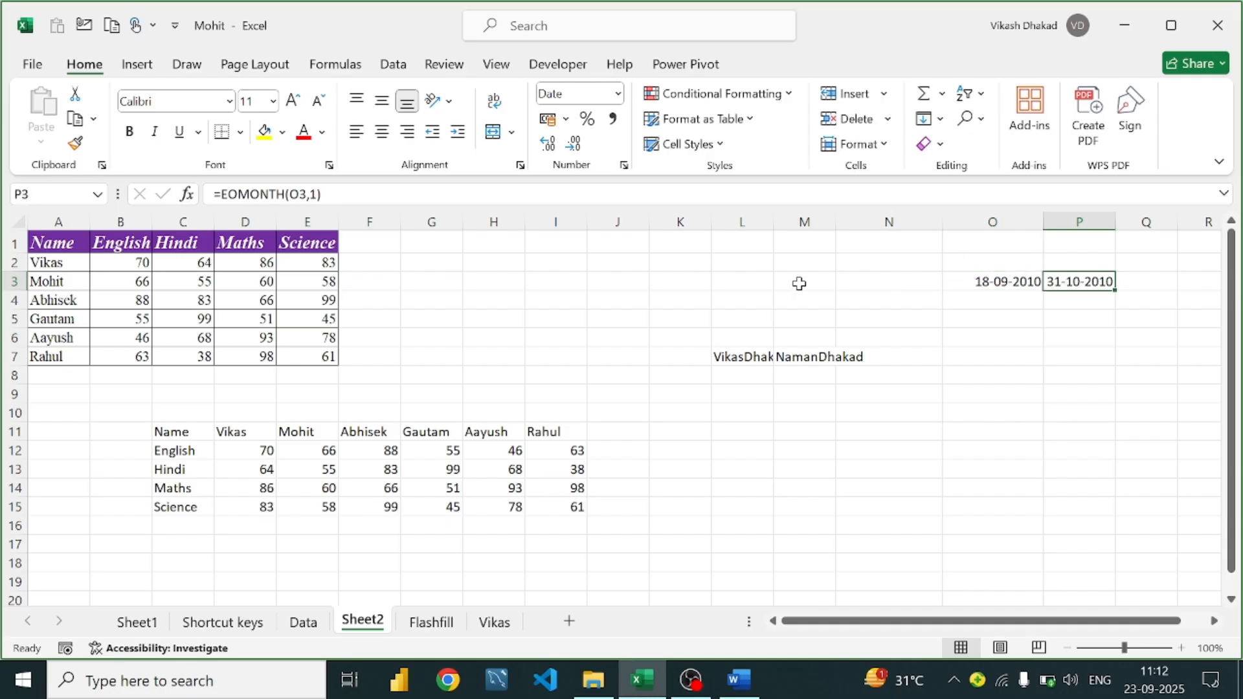
{"action": "left_click", "coordinate": [739, 679]}
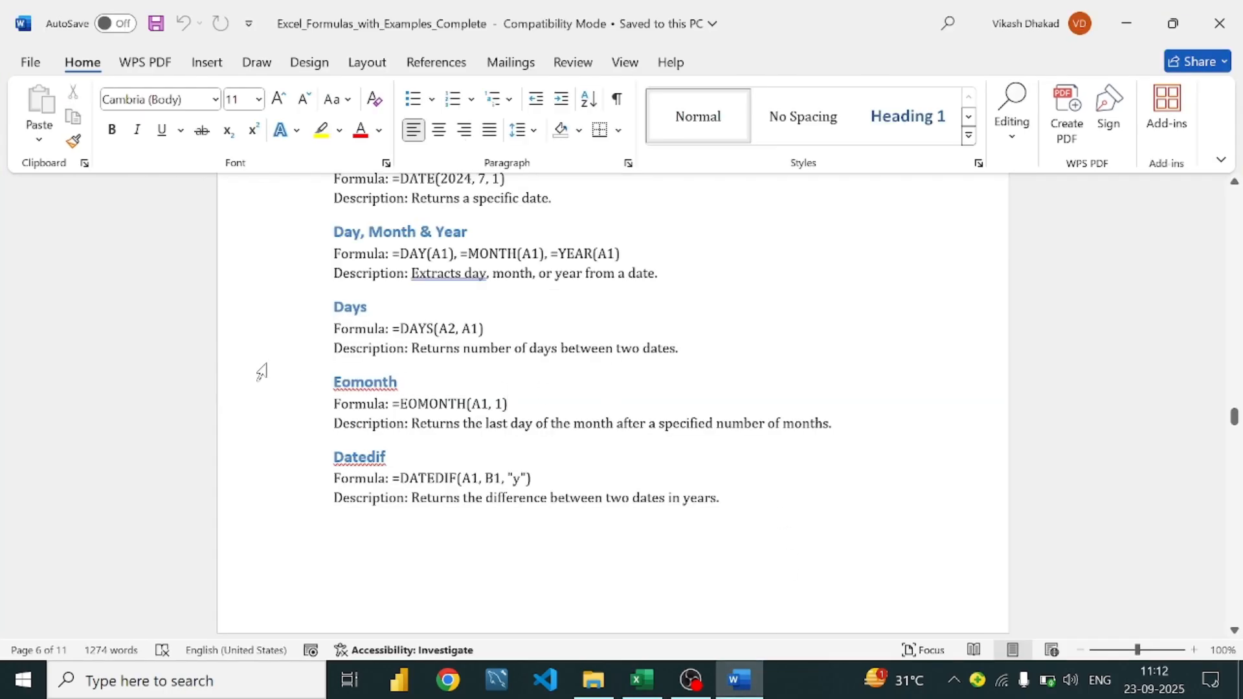
{"action": "scroll", "coordinate": [416, 330], "scroll_direction": "down", "scroll_amount": 3}
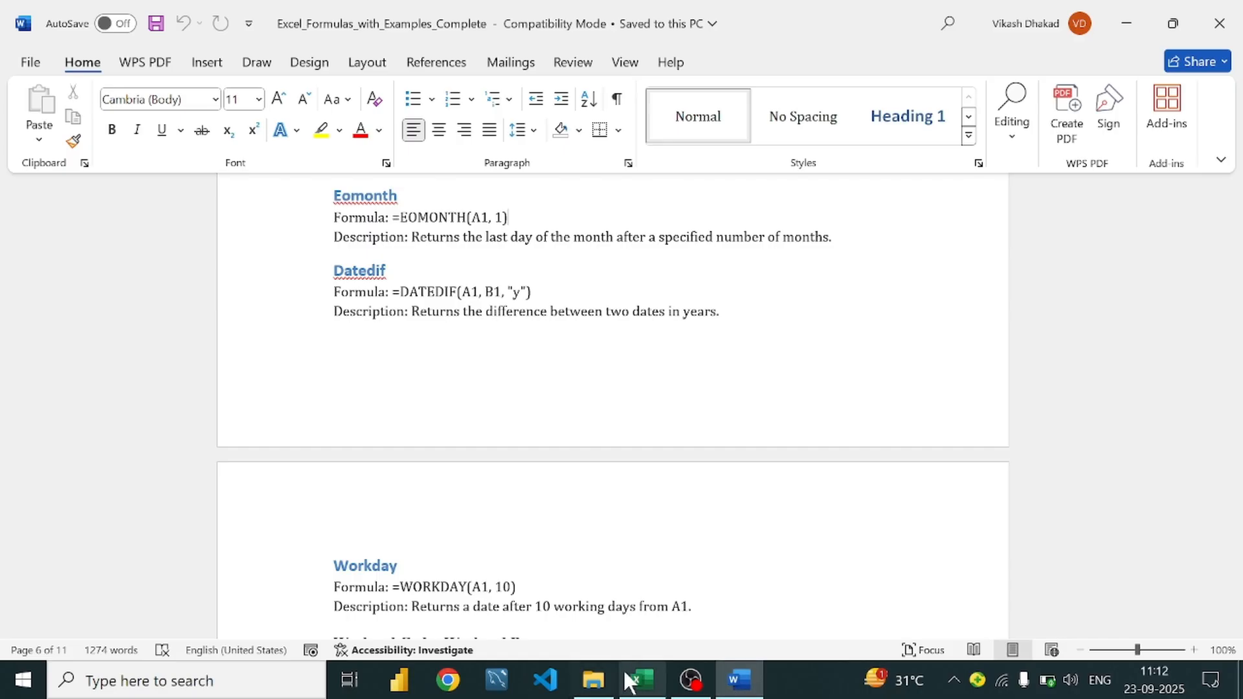
{"action": "left_click", "coordinate": [640, 683]}
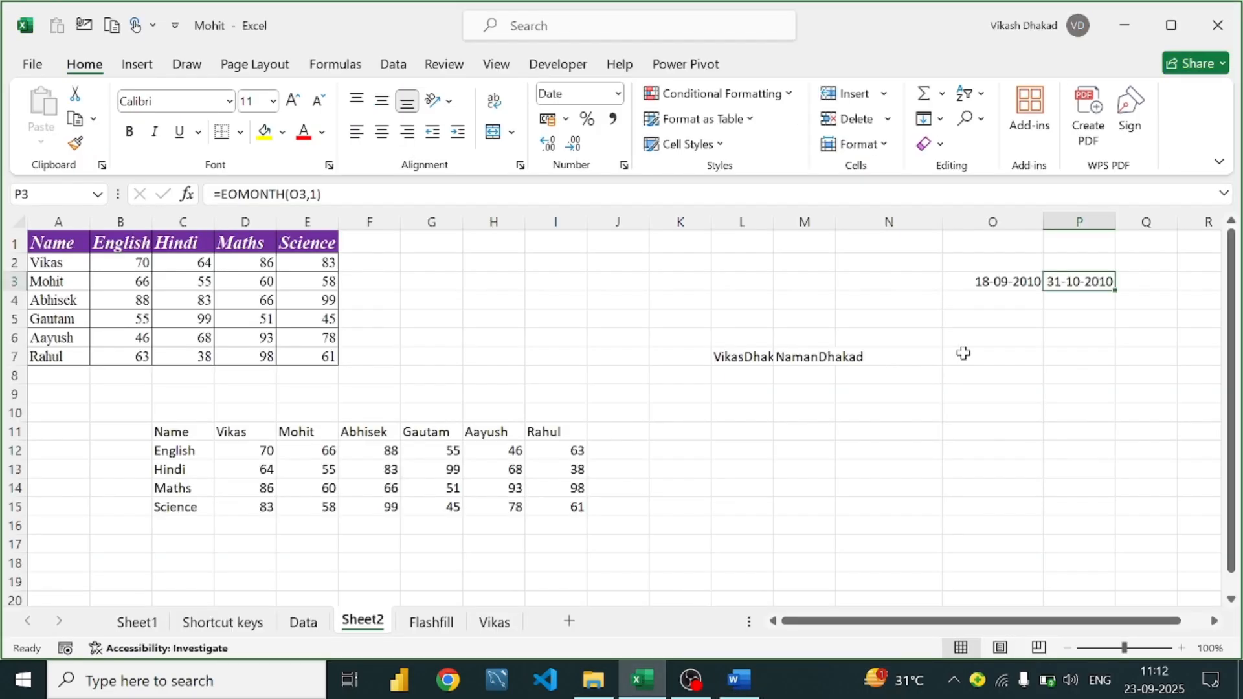
Start typing a DATEDIF formula in N3, then clear it
{"action": "left_click", "coordinate": [1021, 296]}
{"action": "left_click", "coordinate": [1019, 285]}
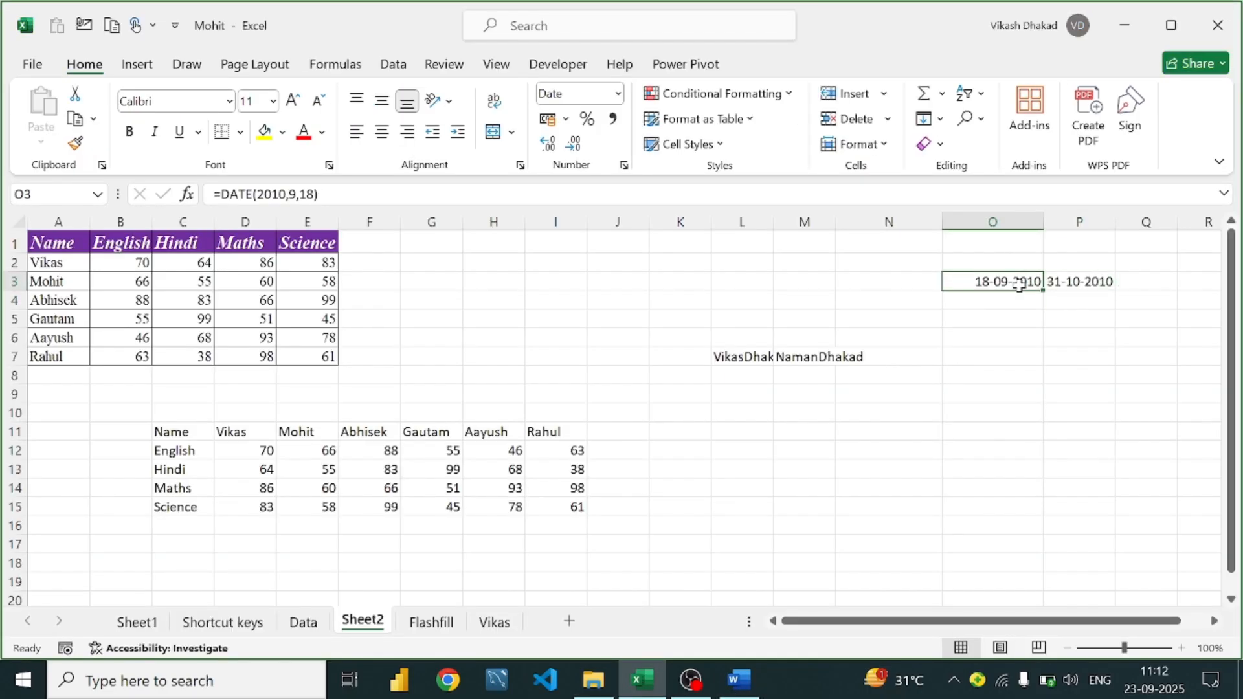
{"action": "left_click", "coordinate": [1018, 316]}
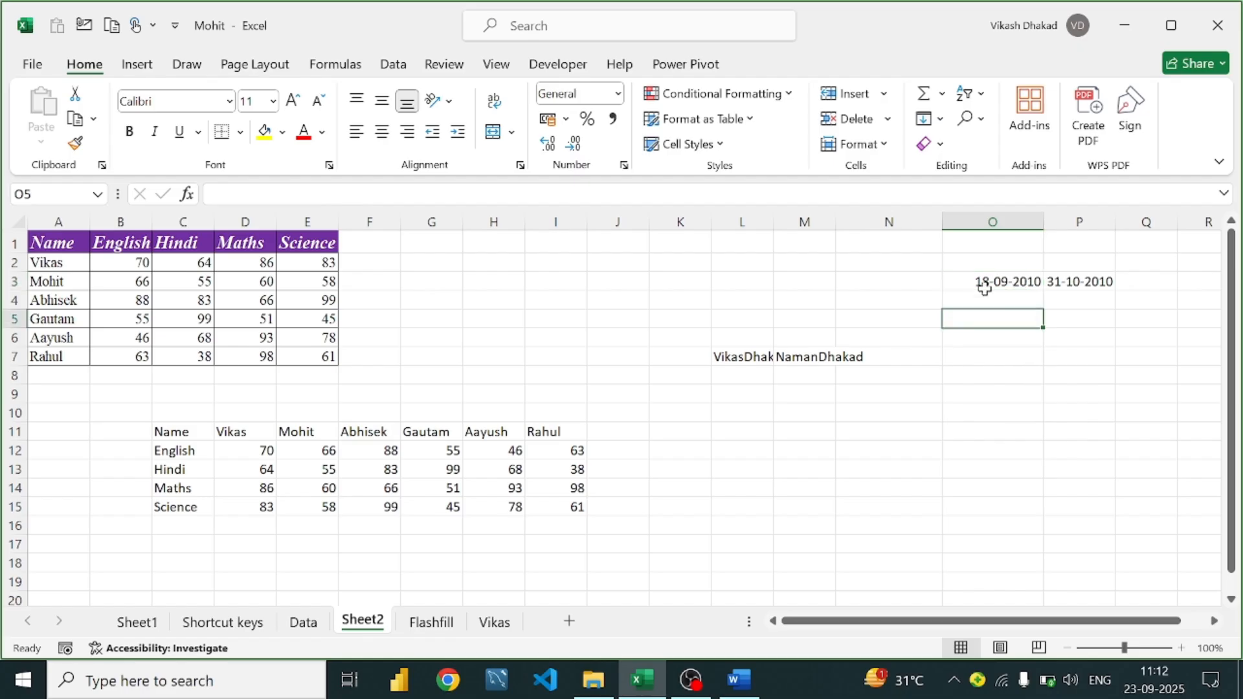
{"action": "left_click", "coordinate": [916, 281]}
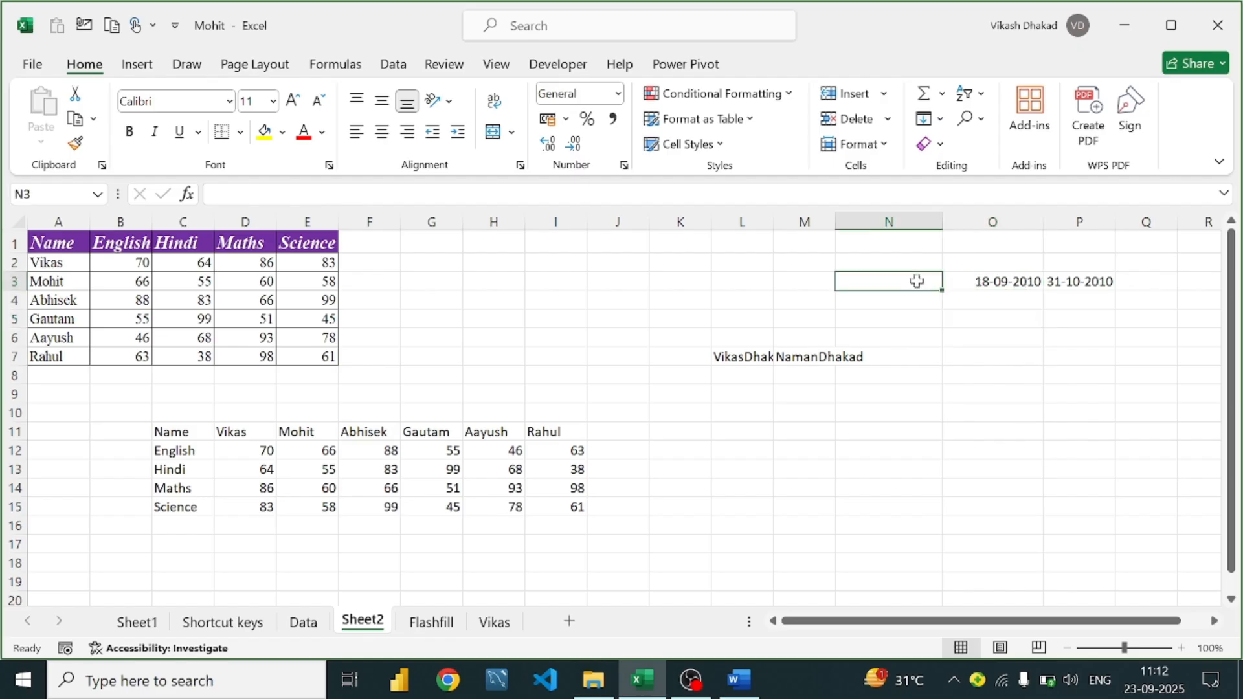
{"action": "type", "text": "d"}
{"action": "type", "text": "=dat"}
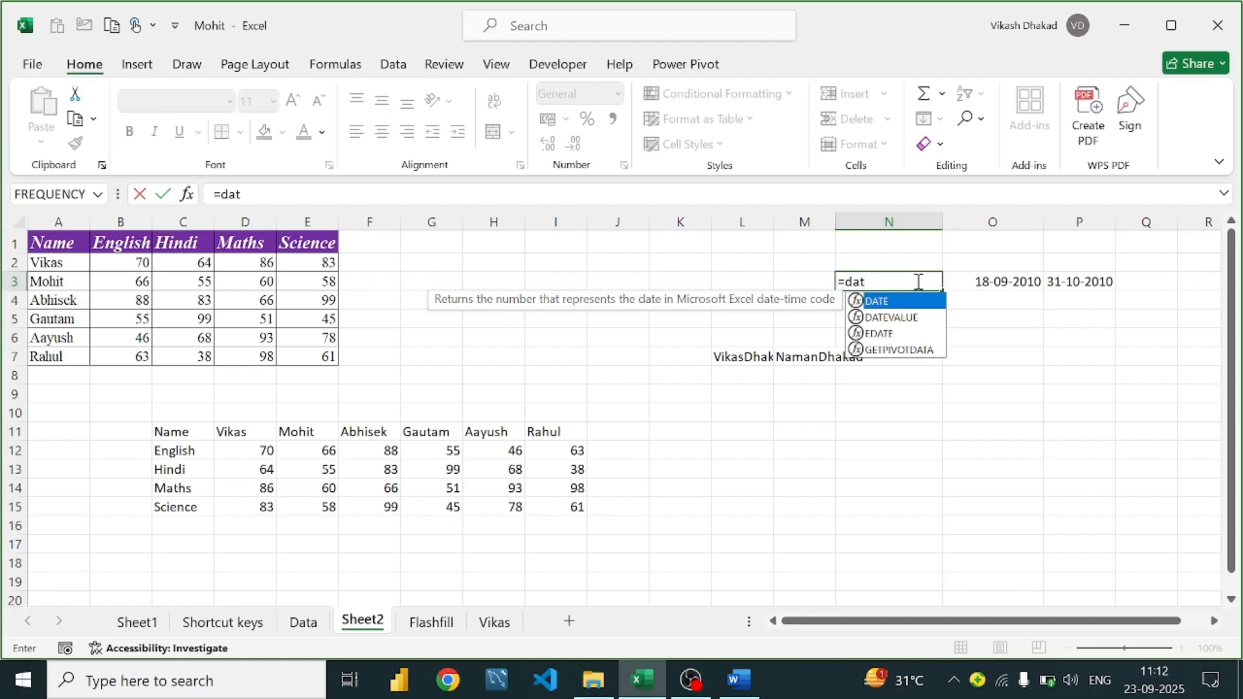
{"action": "type", "text": "ed"}
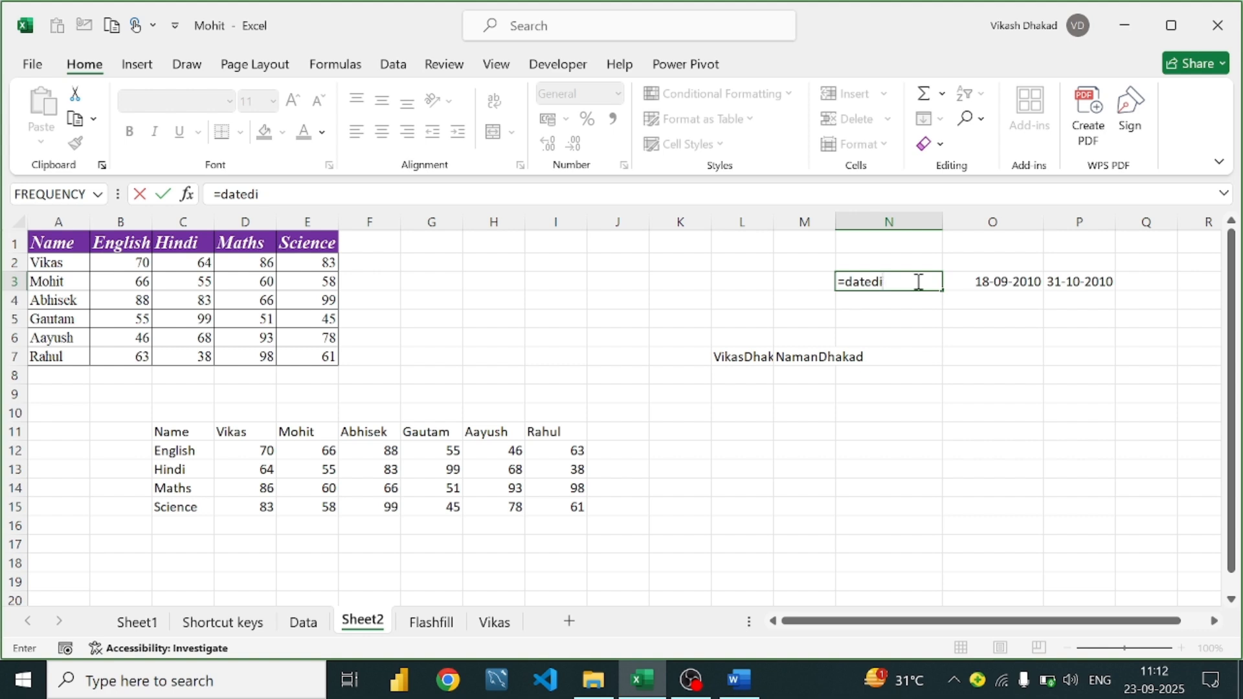
{"action": "type", "text": "i"}
{"action": "key", "text": "BackSpace"}
{"action": "key", "text": "BackSpace"}
{"action": "key", "text": "BackSpace"}
{"action": "key", "text": "BackSpace"}
{"action": "key", "text": "BackSpace"}
{"action": "key", "text": "BackSpace"}
{"action": "key", "text": "BackSpace"}
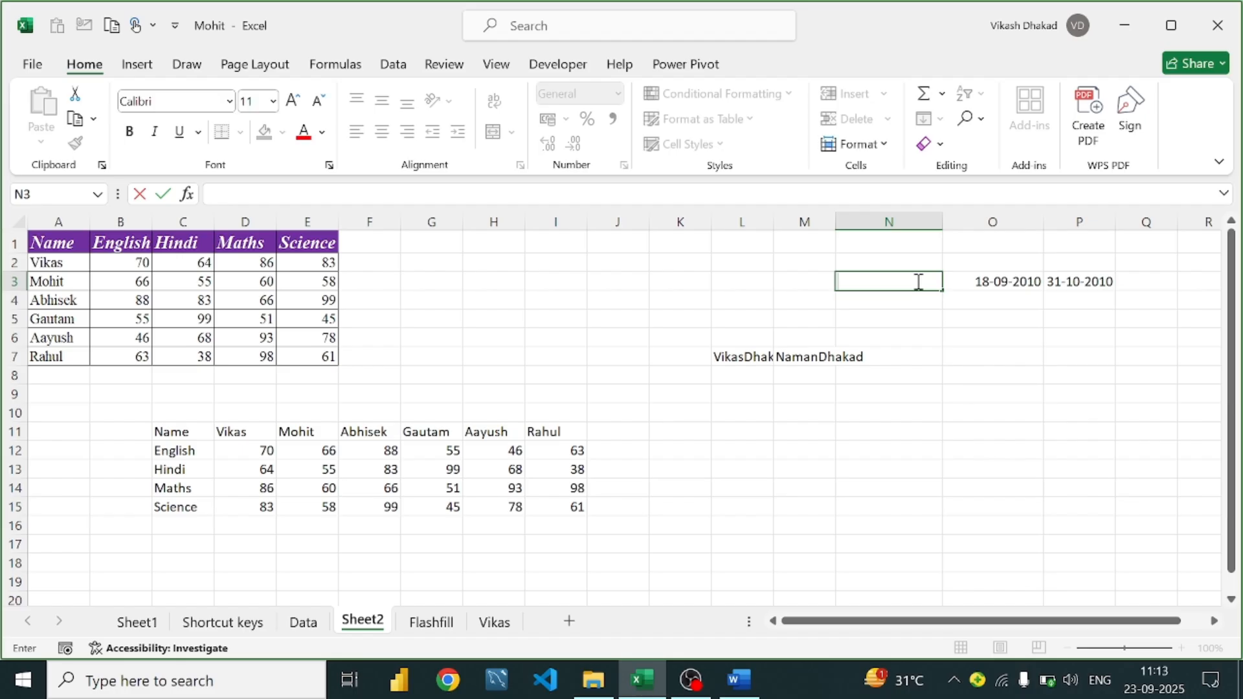
Begin =datedif(to in O5 after viewing DATEDIF help, triggering a too-few-arguments warning
{"action": "left_click", "coordinate": [1013, 327]}
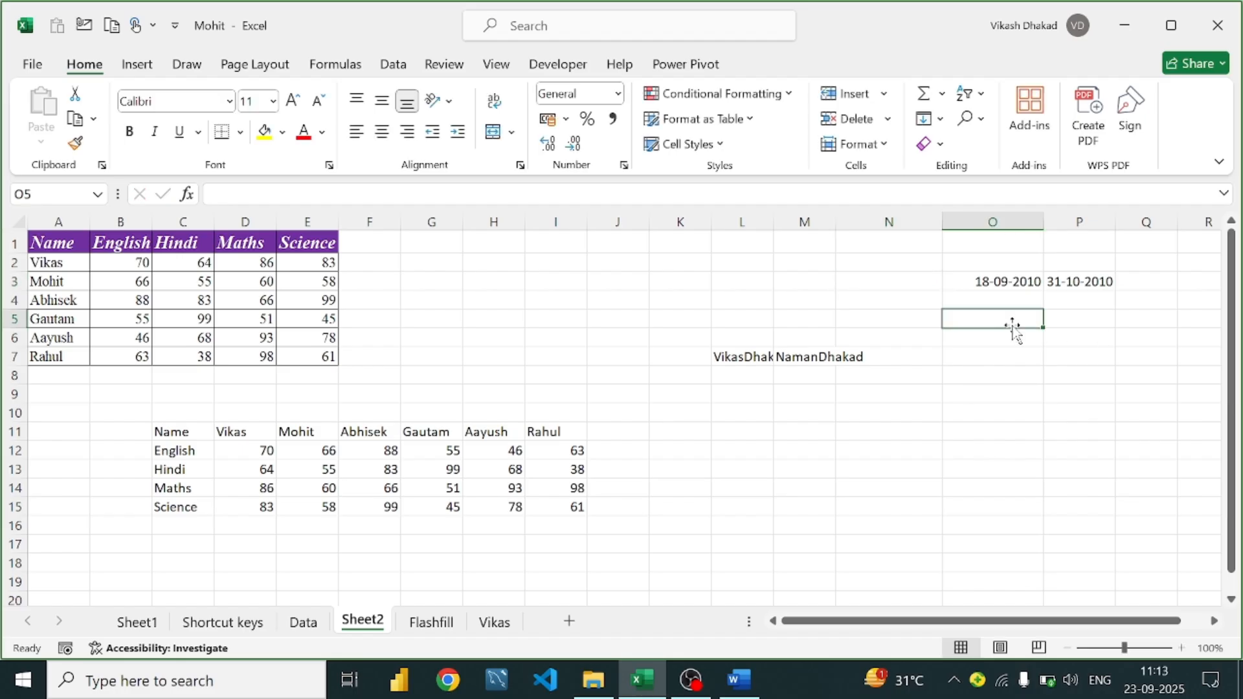
{"action": "type", "text": "=da"}
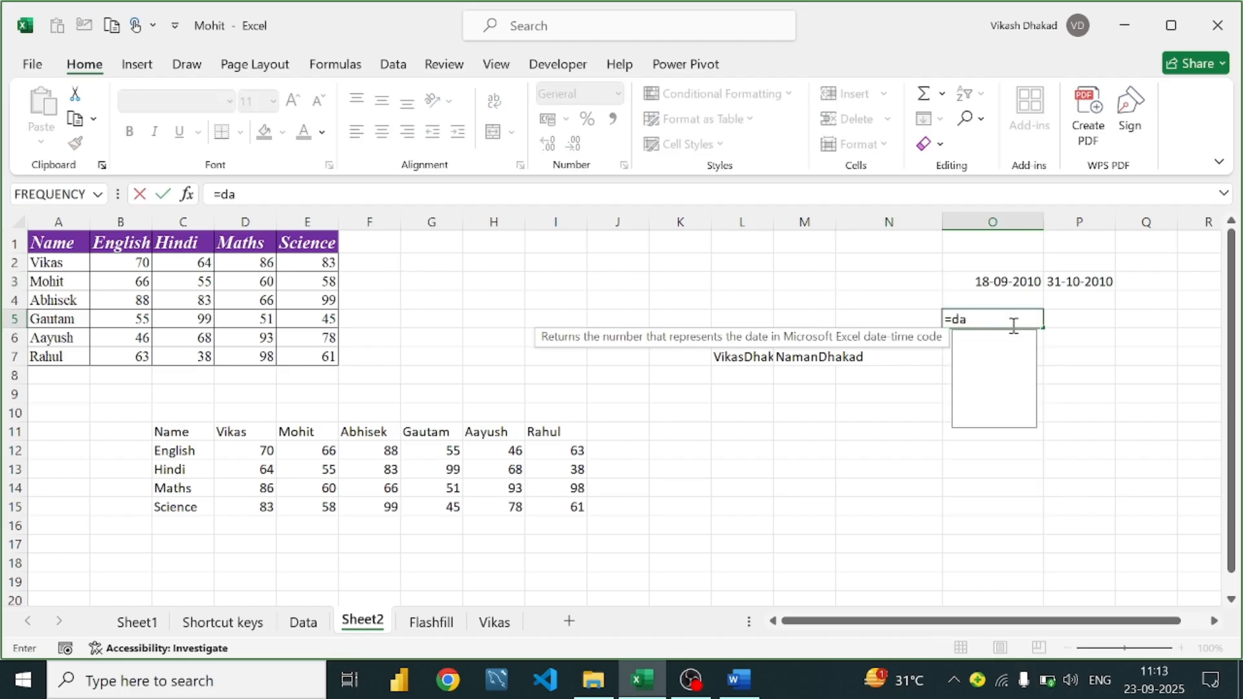
{"action": "type", "text": "ted"}
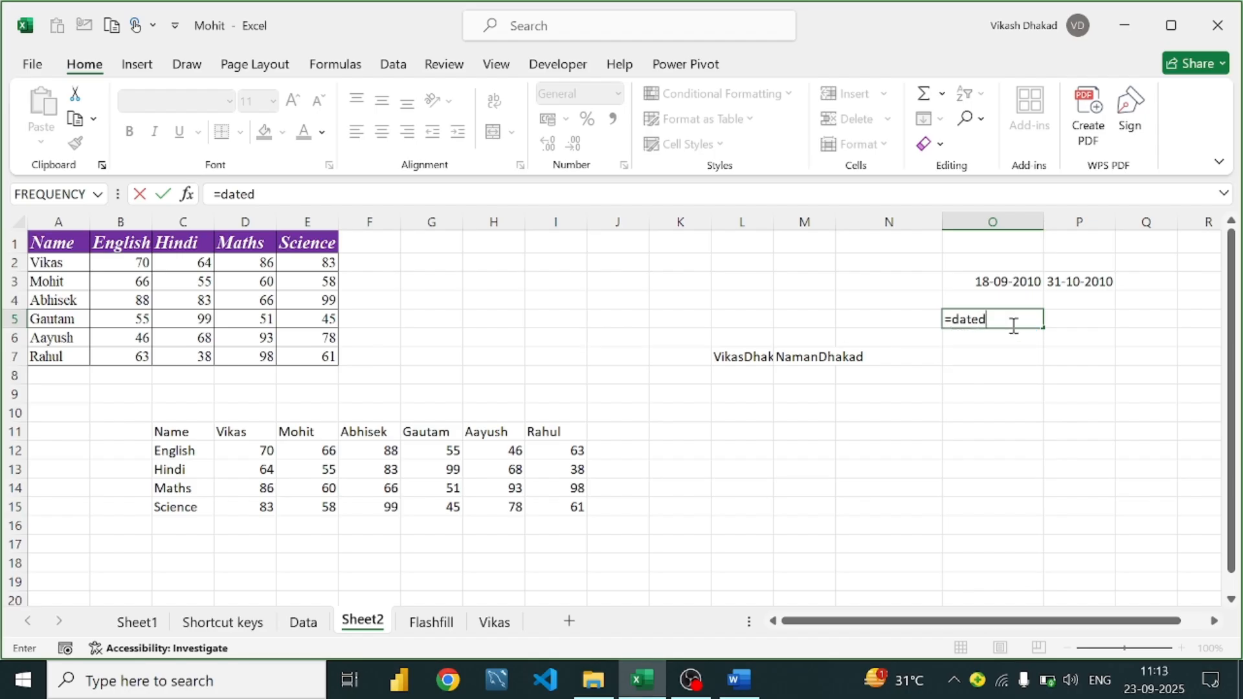
{"action": "type", "text": "if("}
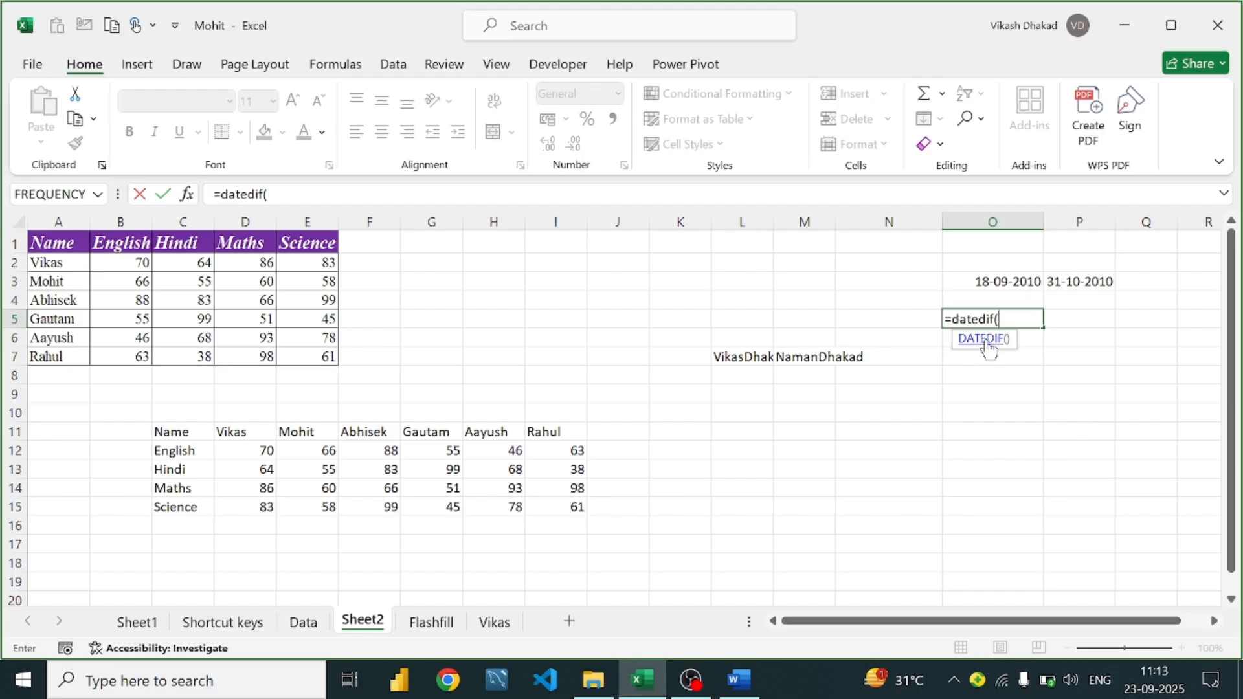
{"action": "left_click", "coordinate": [985, 340]}
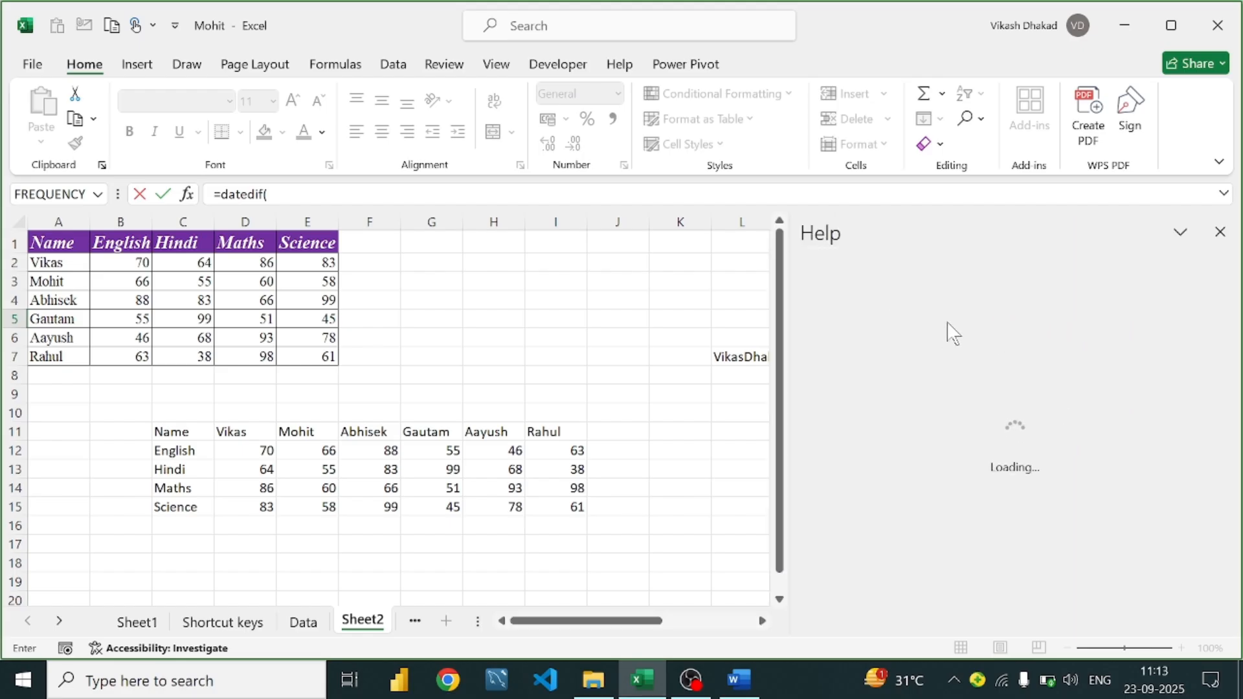
{"action": "left_click", "coordinate": [1219, 233]}
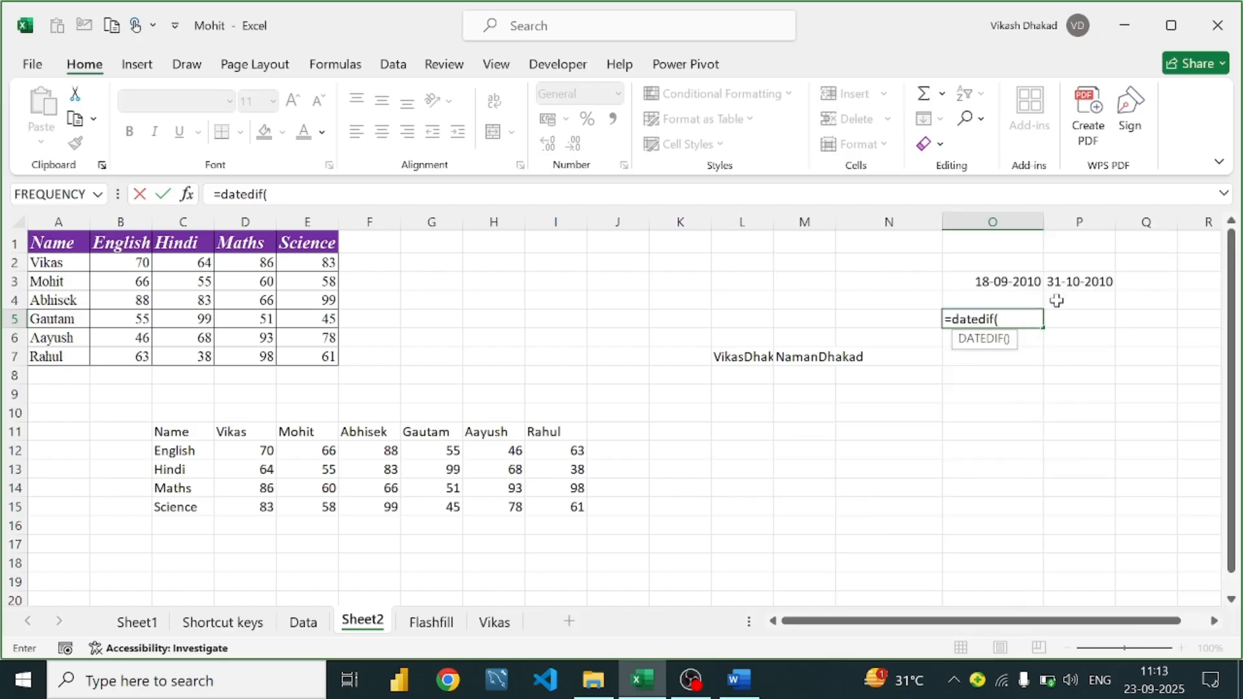
{"action": "left_click", "coordinate": [1020, 318]}
{"action": "type", "text": "to"}
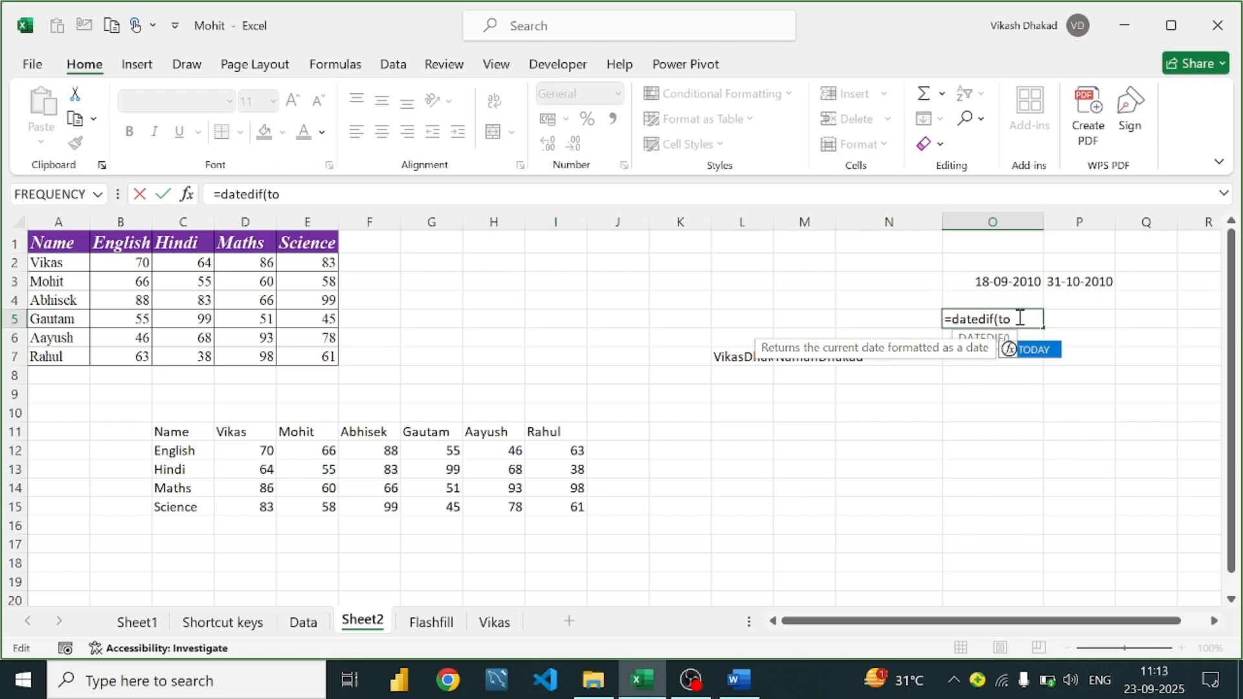
{"action": "key", "text": "Return"}
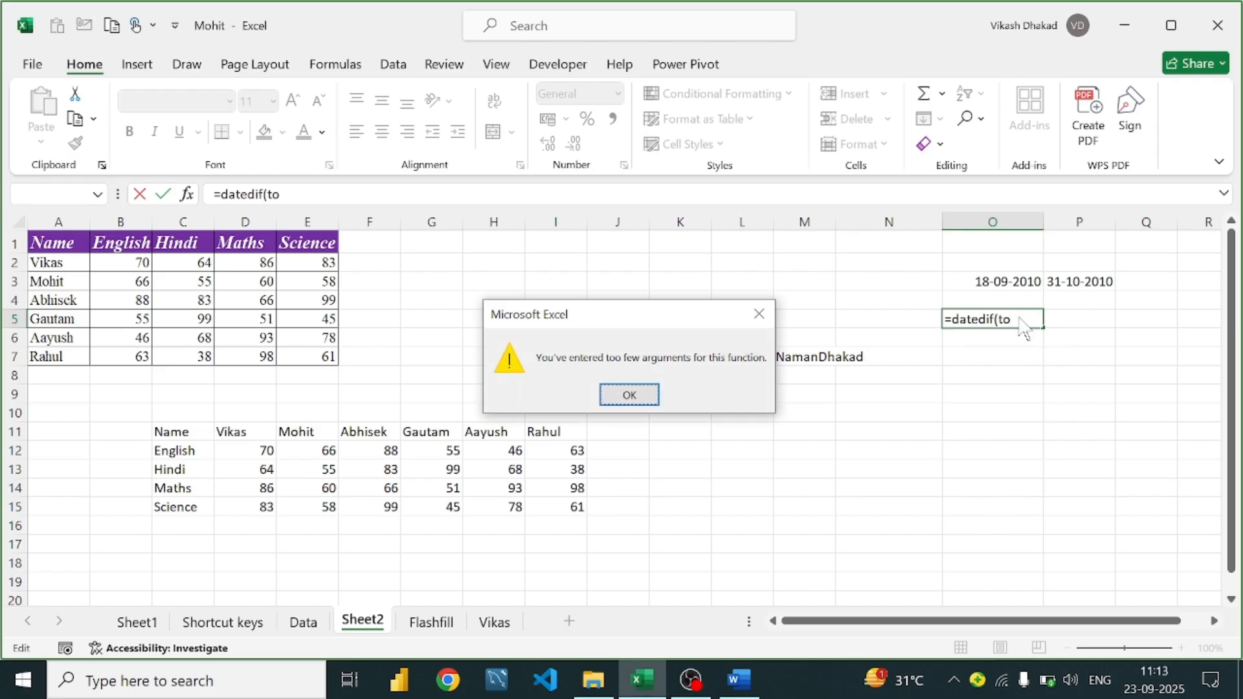
Build =DATEDIF(TODAY(),O3) in O5, which Excel rejects for too few arguments
{"action": "left_click", "coordinate": [757, 315]}
{"action": "type", "text": "d"}
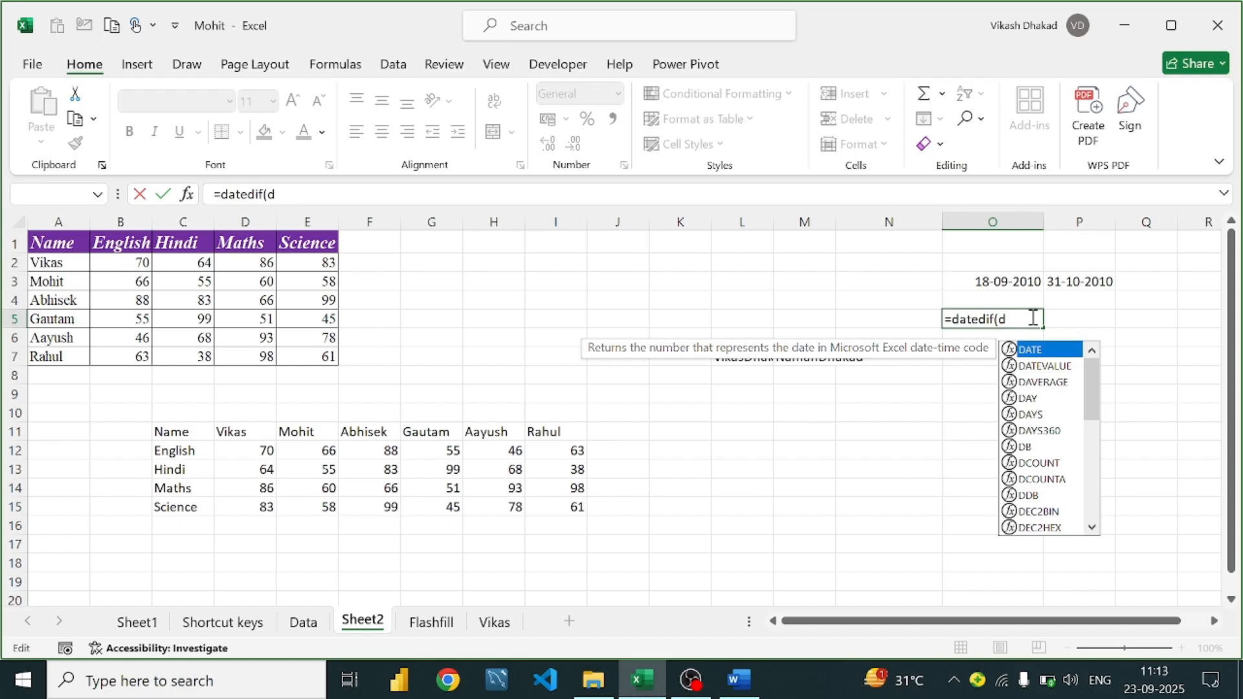
{"action": "key", "text": "Escape"}
{"action": "key", "text": "BackSpace"}
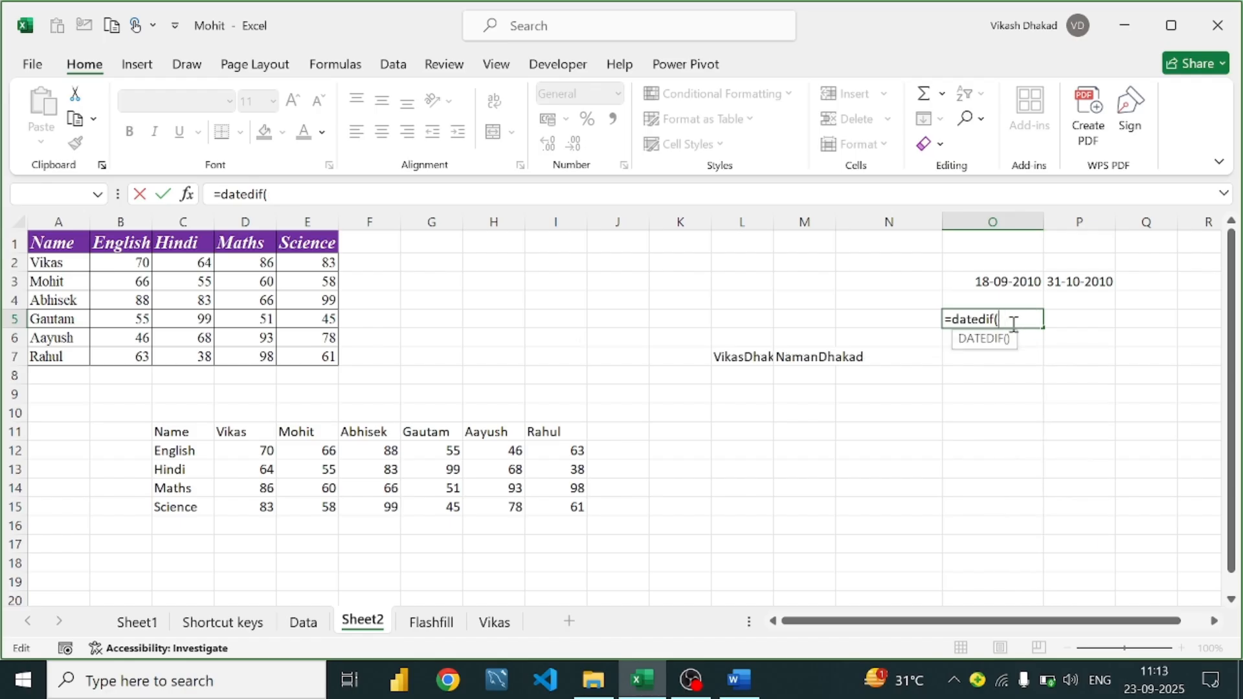
{"action": "type", "text": "tp"}
{"action": "key", "text": "BackSpace"}
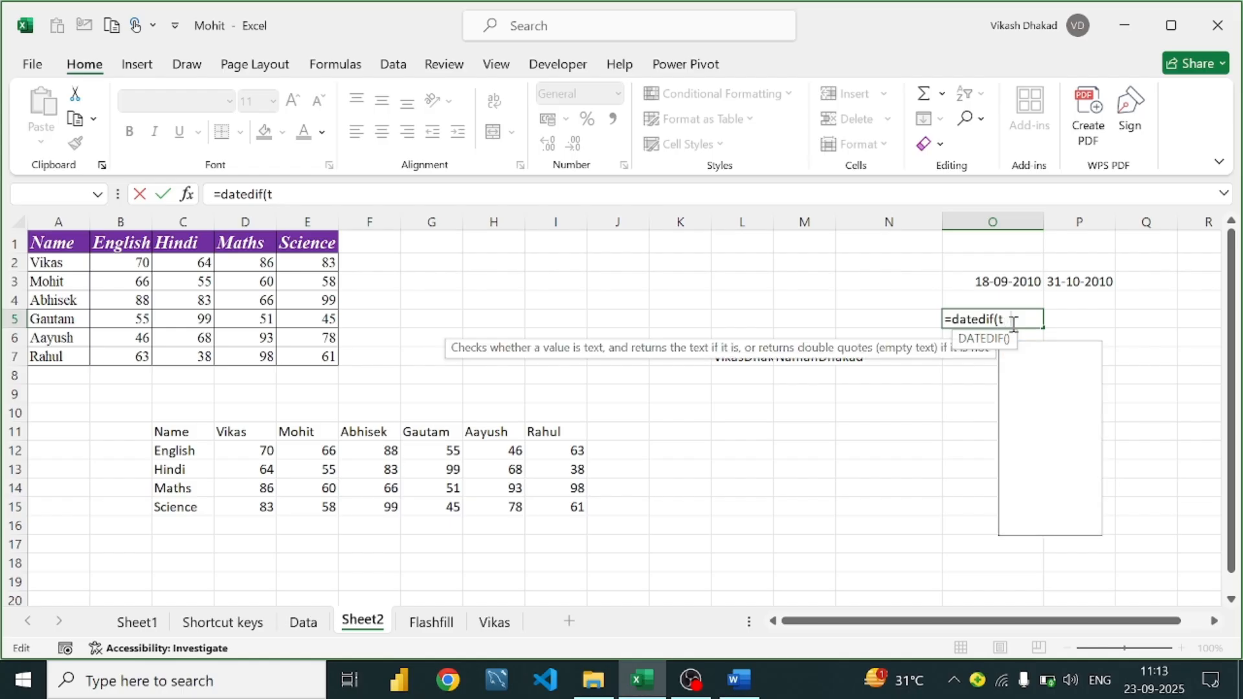
{"action": "type", "text": "od"}
{"action": "key", "text": "Tab"}
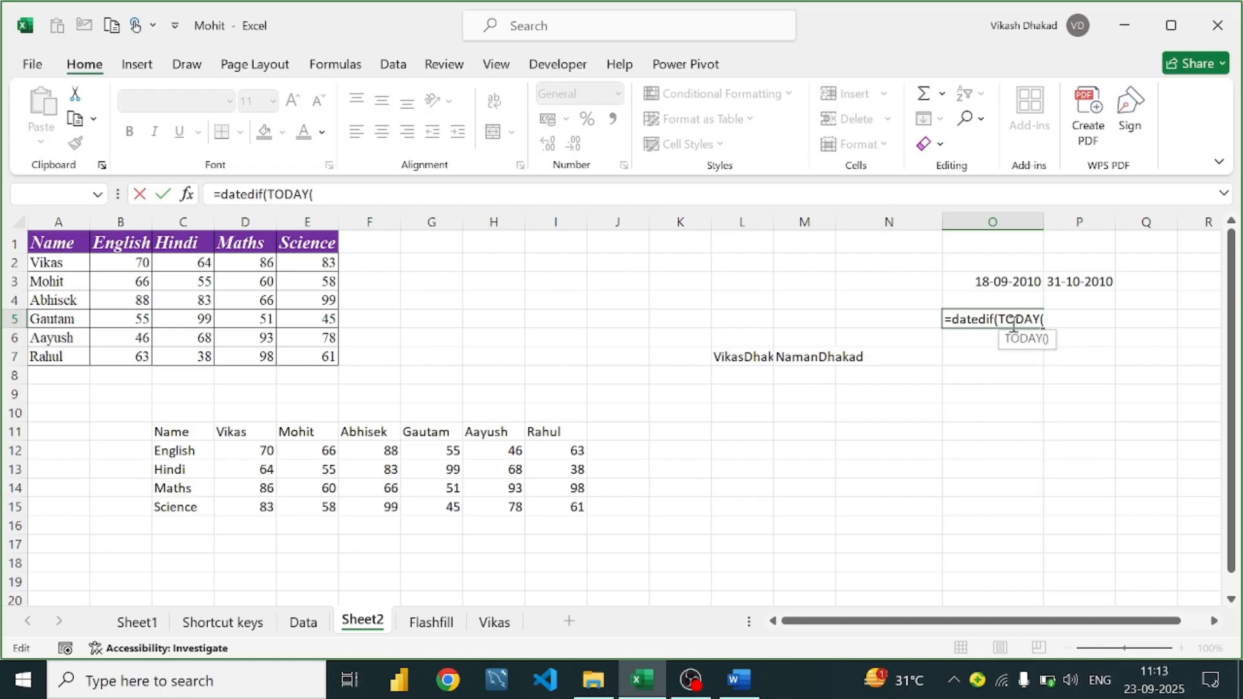
{"action": "type", "text": "),"}
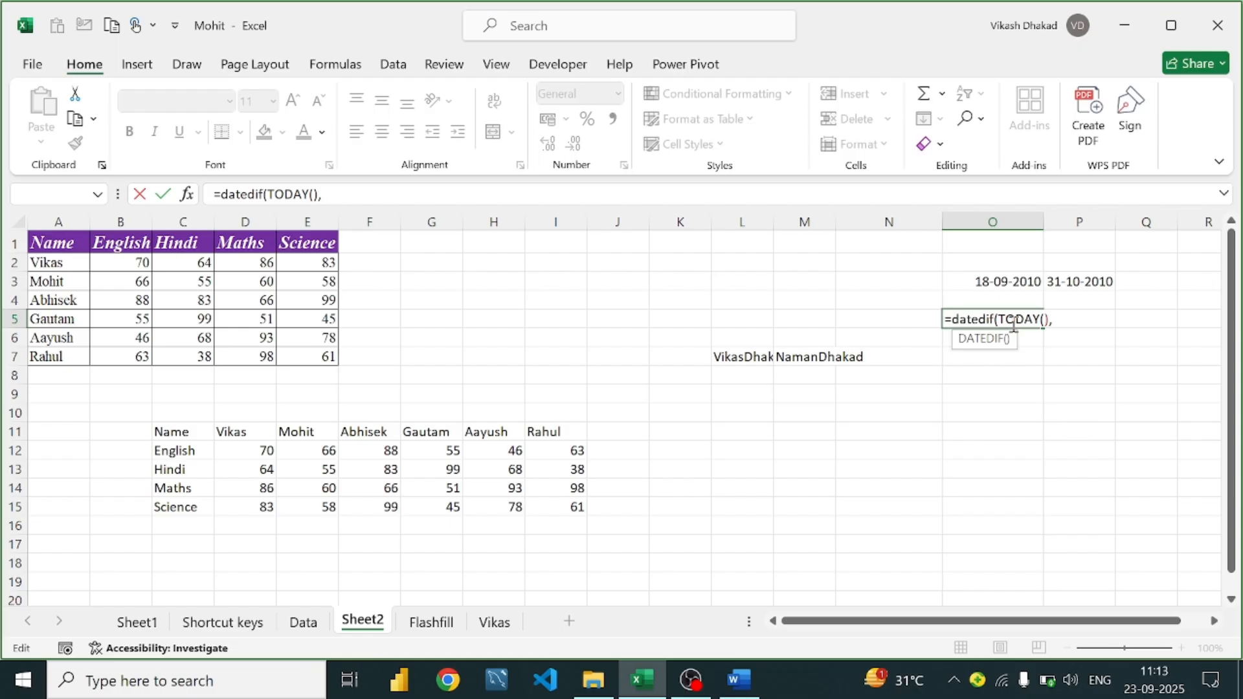
{"action": "left_click", "coordinate": [1012, 286]}
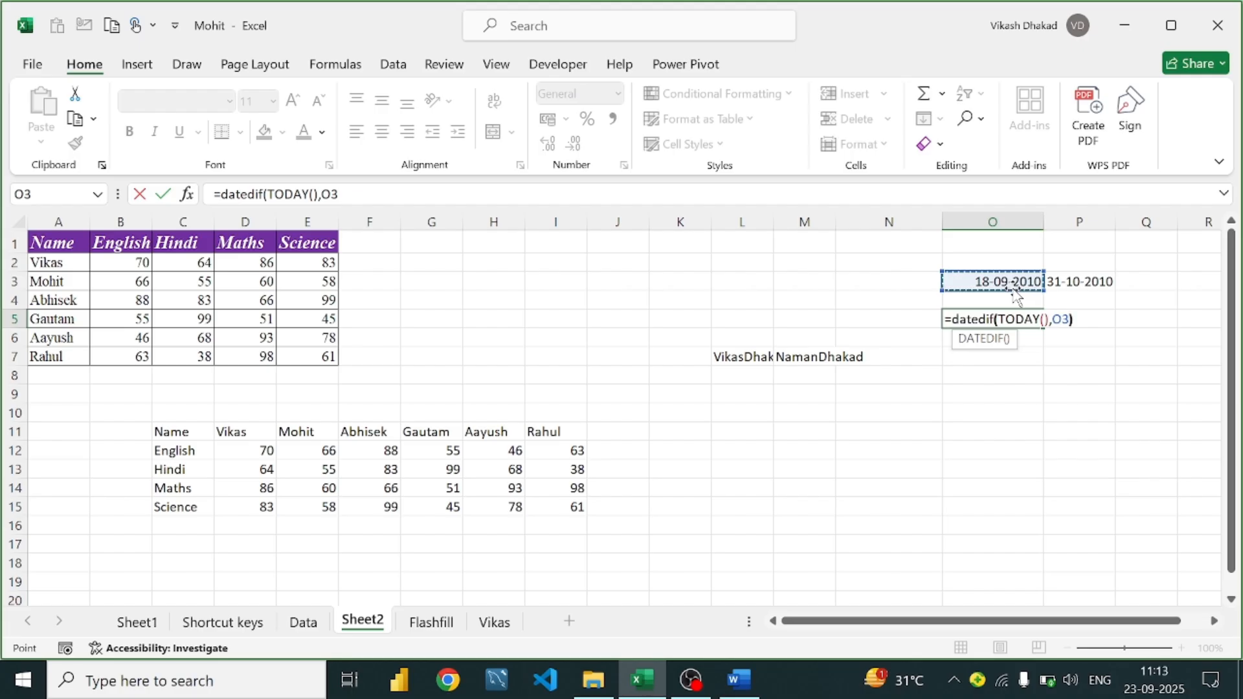
{"action": "type", "text": ")"}
{"action": "key", "text": "Return"}
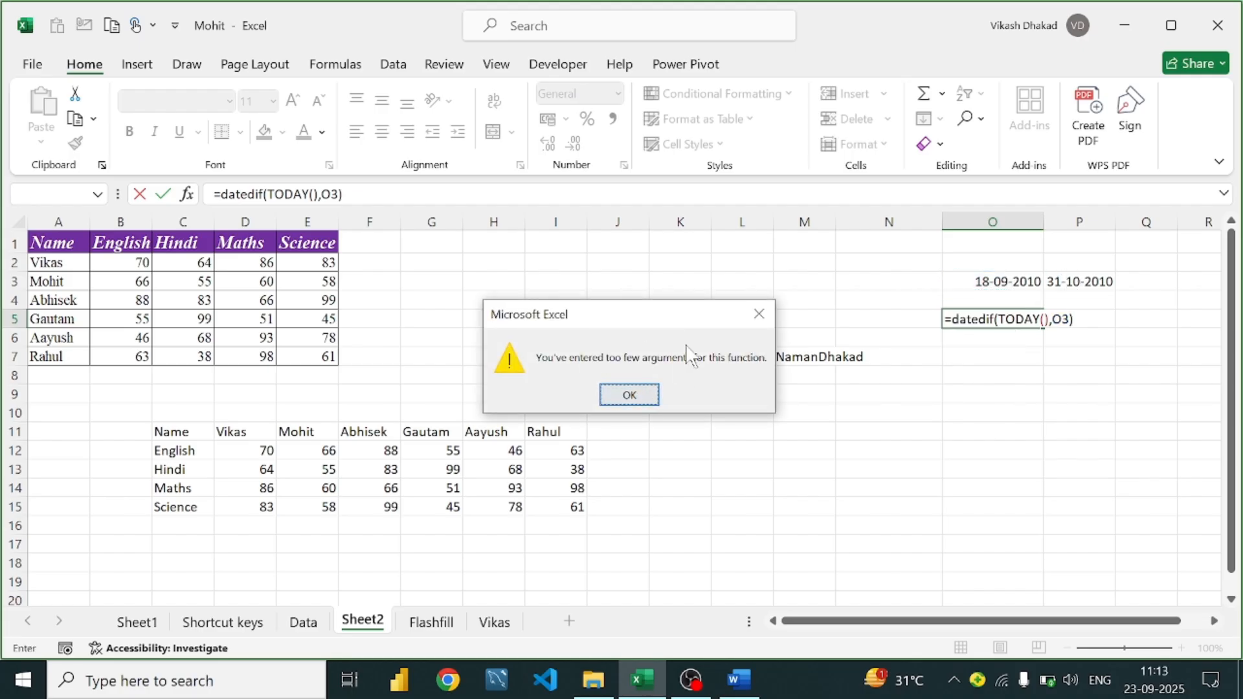
Add a days unit to the O5 formula and compare it with the Word DATEDIF example
{"action": "left_click", "coordinate": [759, 313]}
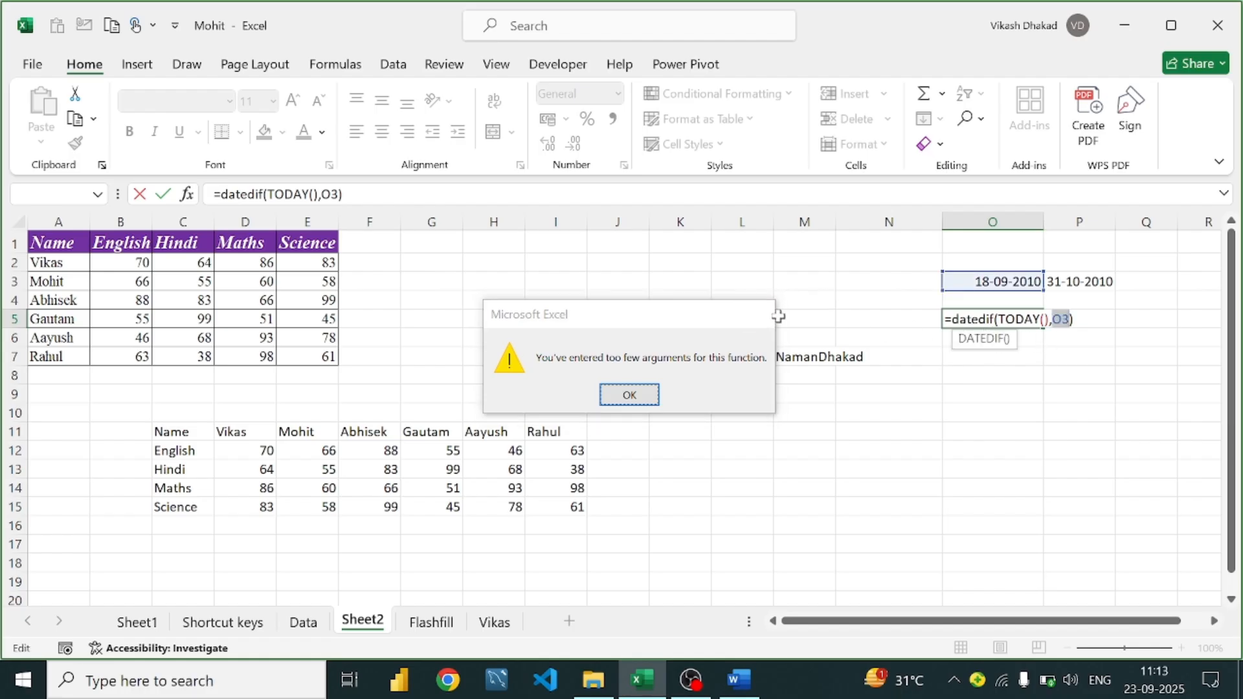
{"action": "left_click", "coordinate": [1070, 320]}
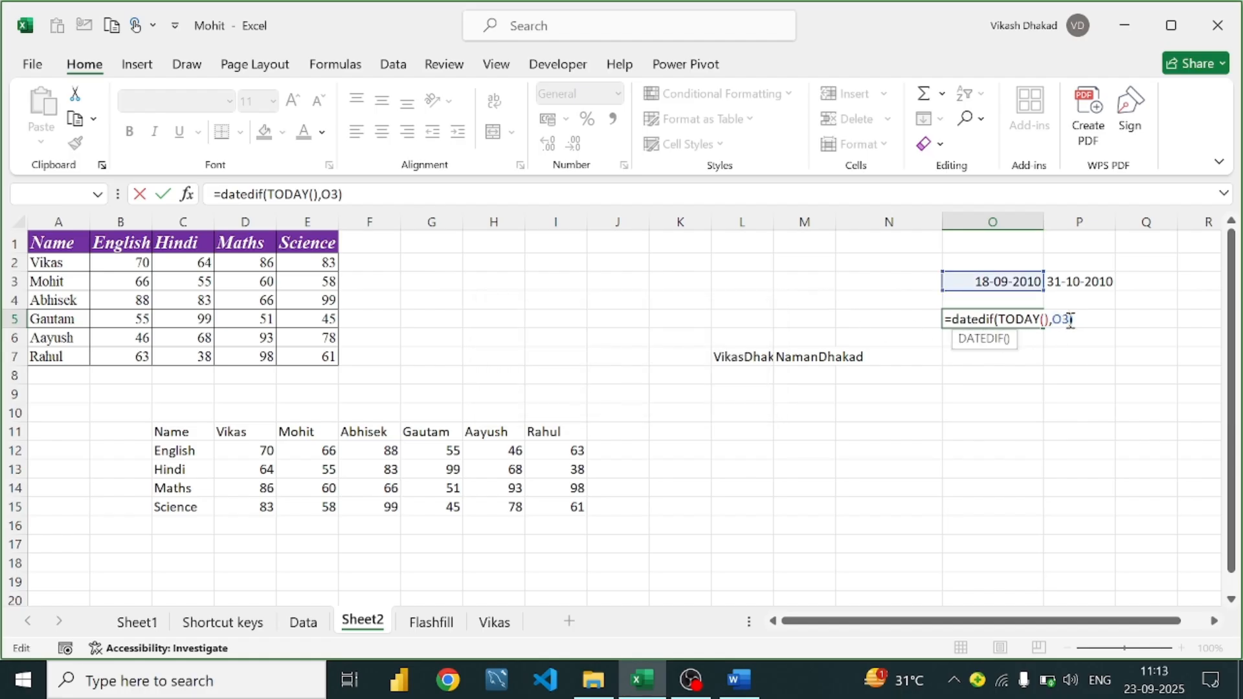
{"action": "type", "text": ",days"}
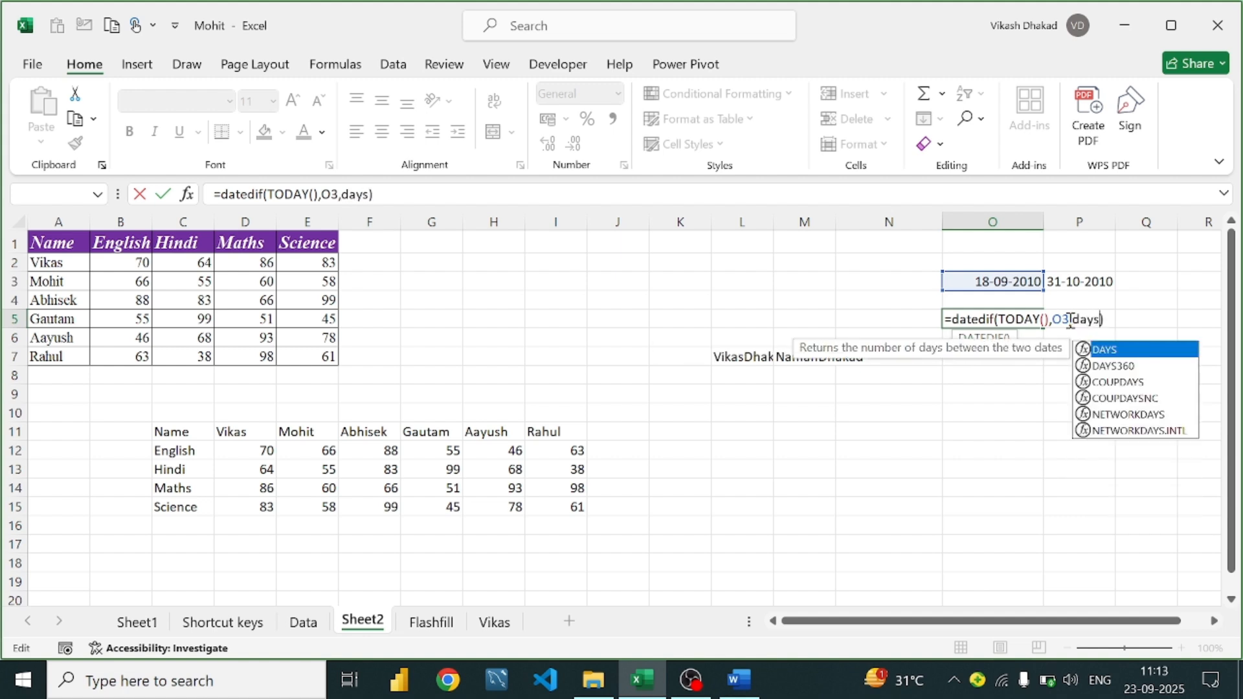
{"action": "key", "text": "Return"}
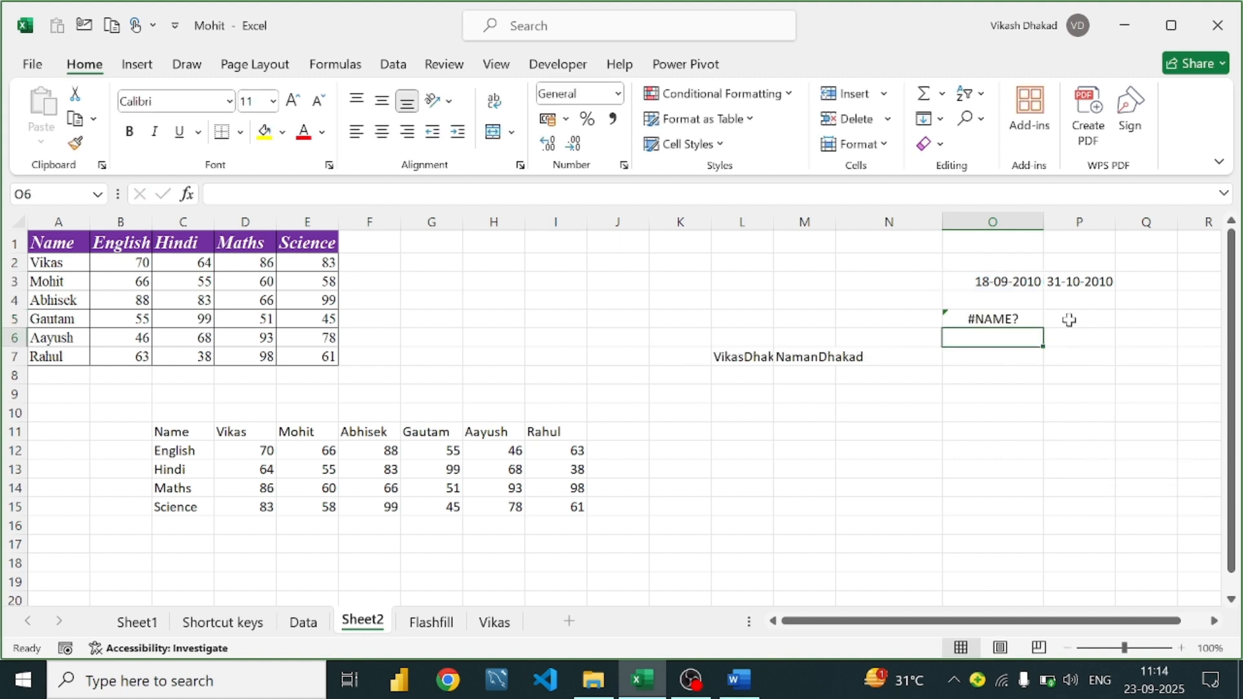
{"action": "double_click", "coordinate": [1008, 319]}
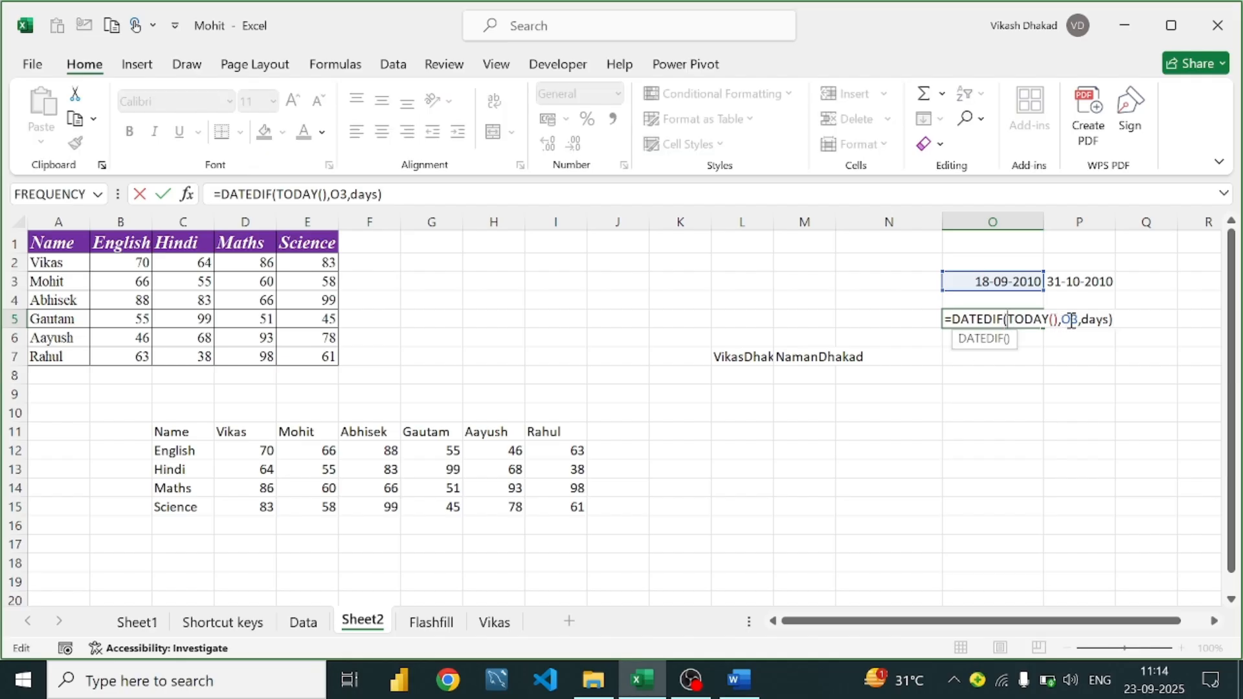
{"action": "left_click", "coordinate": [748, 684]}
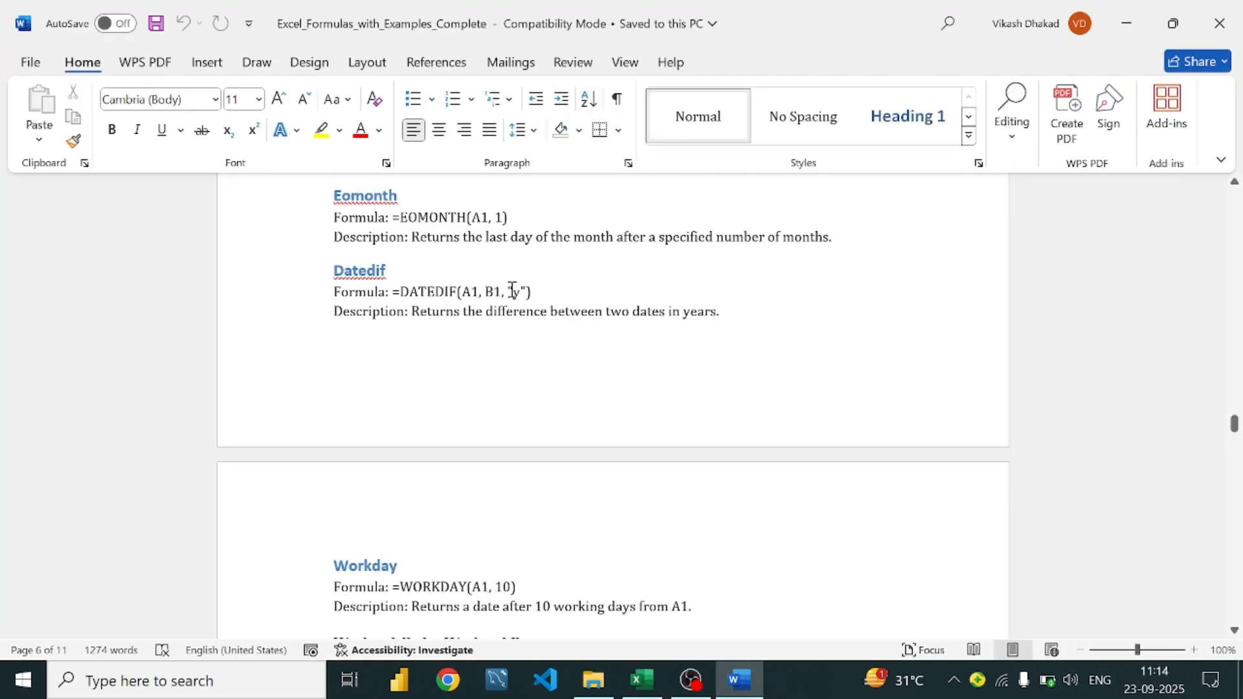
{"action": "left_click", "coordinate": [737, 677]}
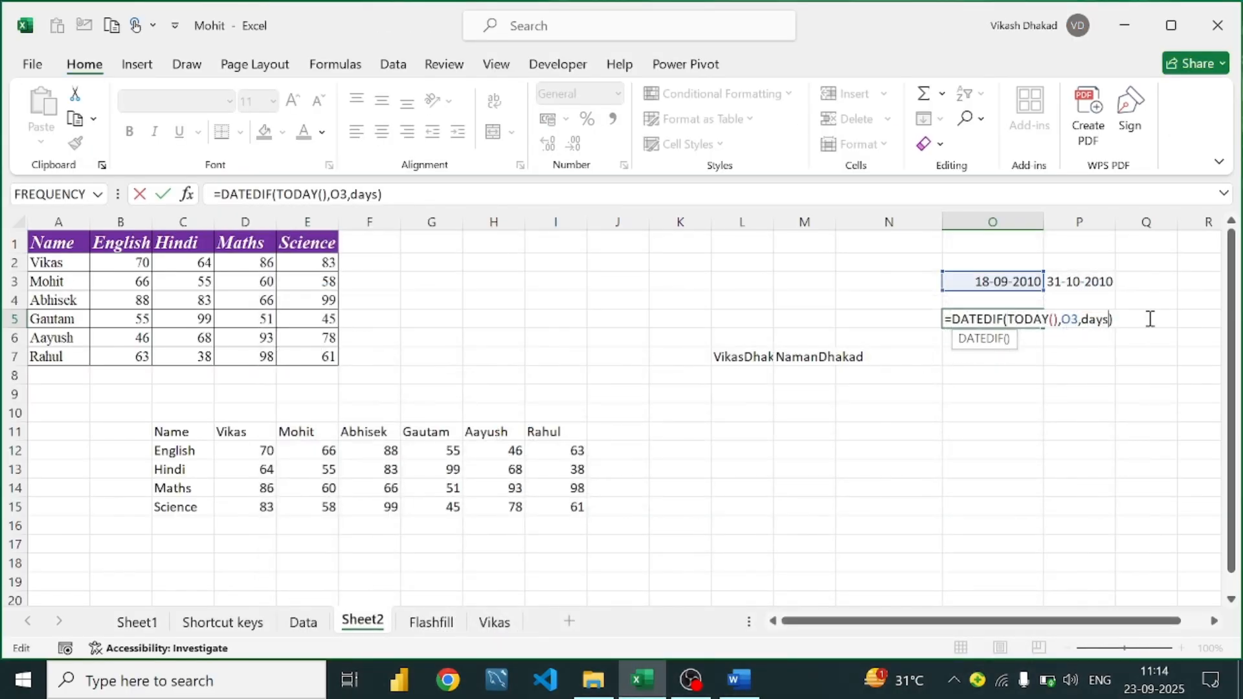
Switch the O5 DATEDIF unit to "yyyy", then shorten it to "y"
{"action": "key", "text": "BackSpace"}
{"action": "key", "text": "BackSpace"}
{"action": "key", "text": "BackSpace"}
{"action": "key", "text": "BackSpace"}
{"action": "type", "text": "\"yyyy\""}
{"action": "key", "text": "Return"}
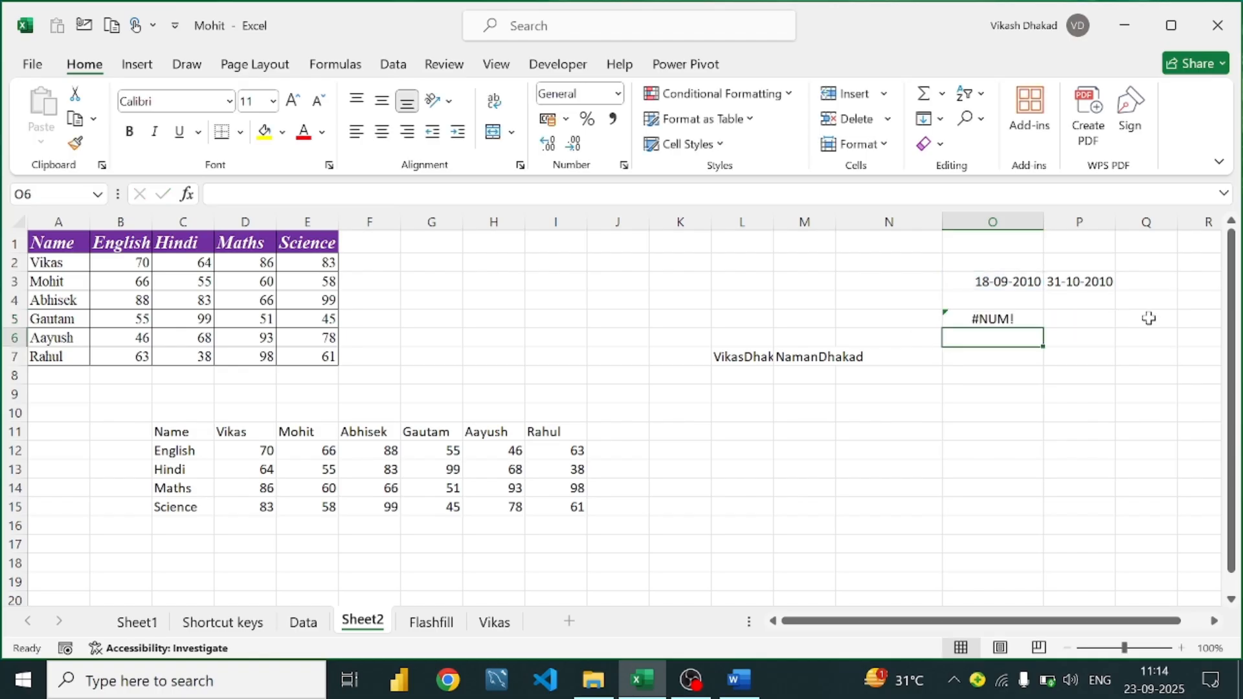
{"action": "double_click", "coordinate": [949, 320]}
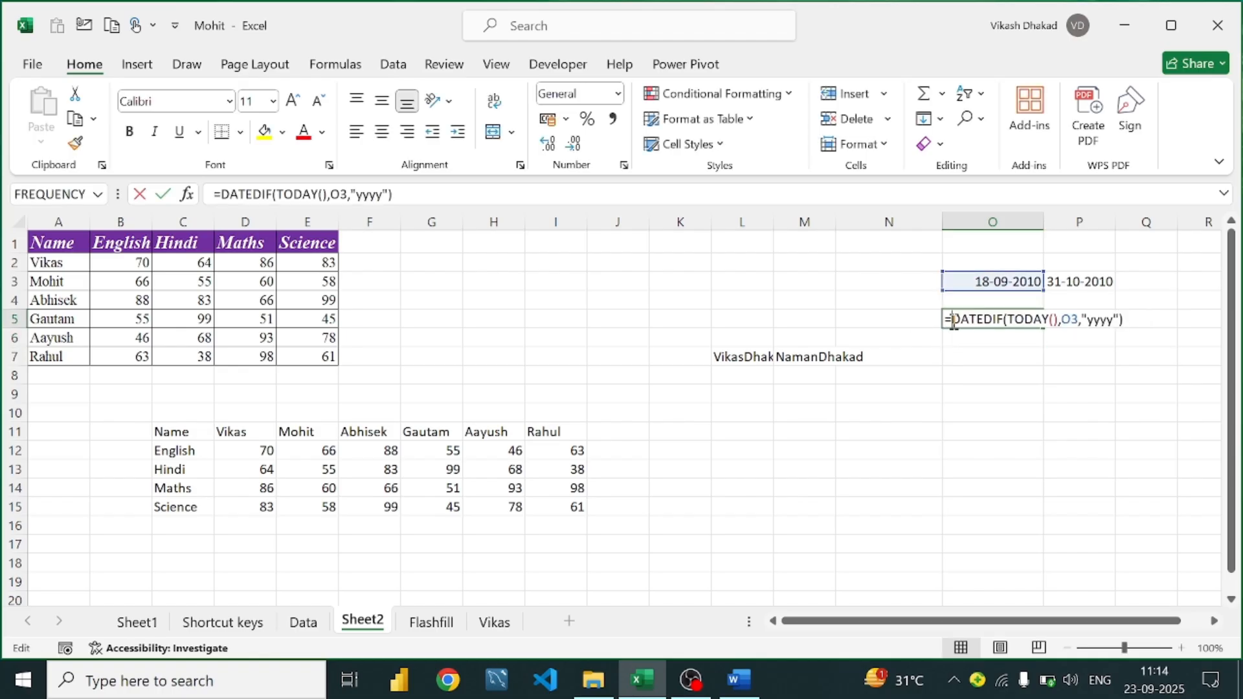
{"action": "left_click", "coordinate": [1113, 321]}
{"action": "key", "text": "BackSpace"}
{"action": "key", "text": "BackSpace"}
{"action": "key", "text": "BackSpace"}
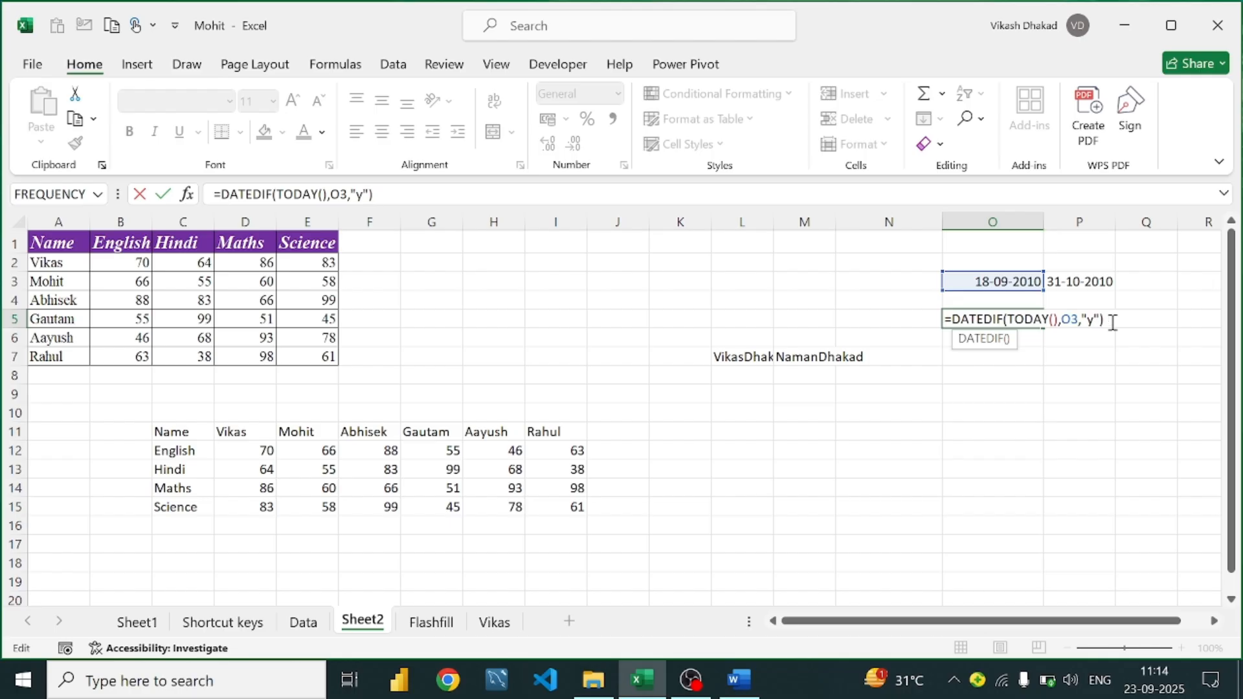
{"action": "key", "text": "Return"}
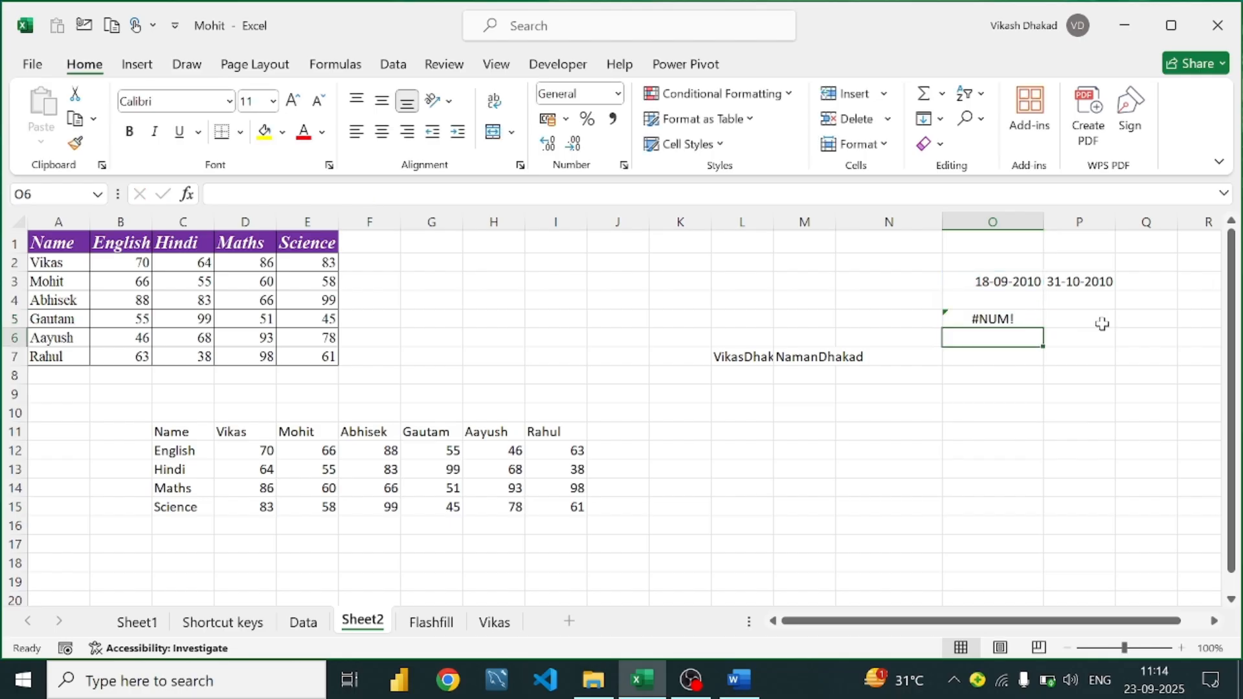
Delete the erroring DATEDIF formula from O5
{"action": "double_click", "coordinate": [1032, 318]}
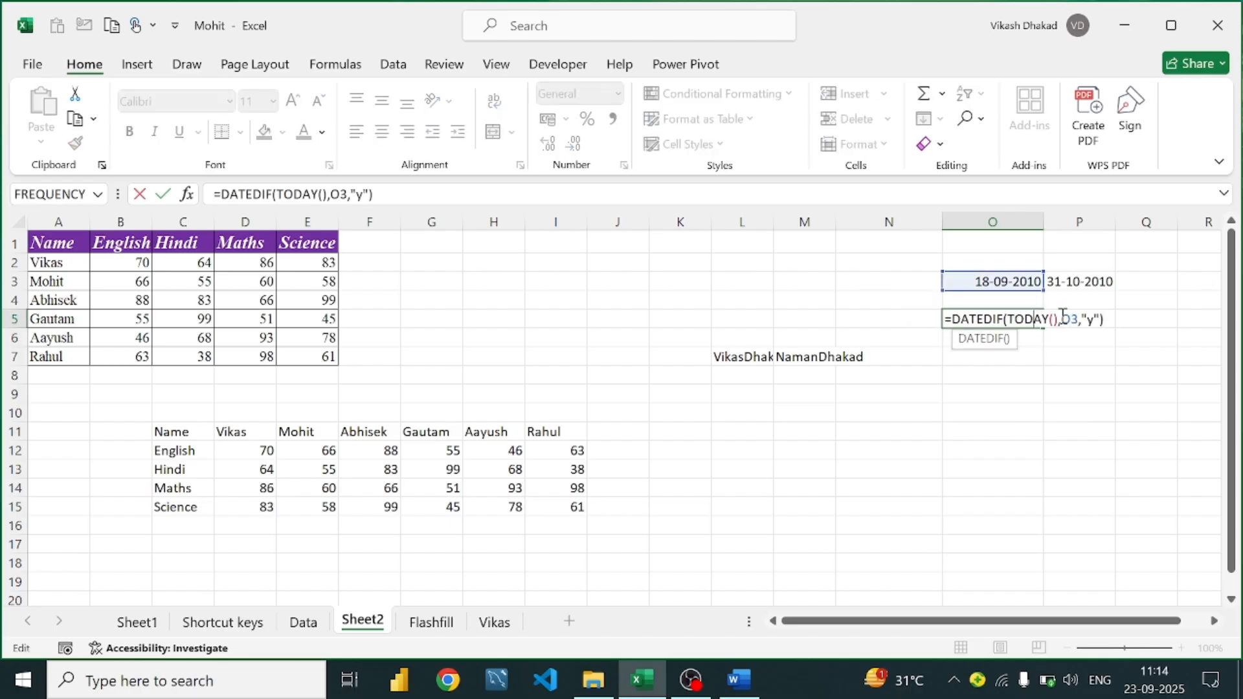
{"action": "left_click", "coordinate": [1121, 315]}
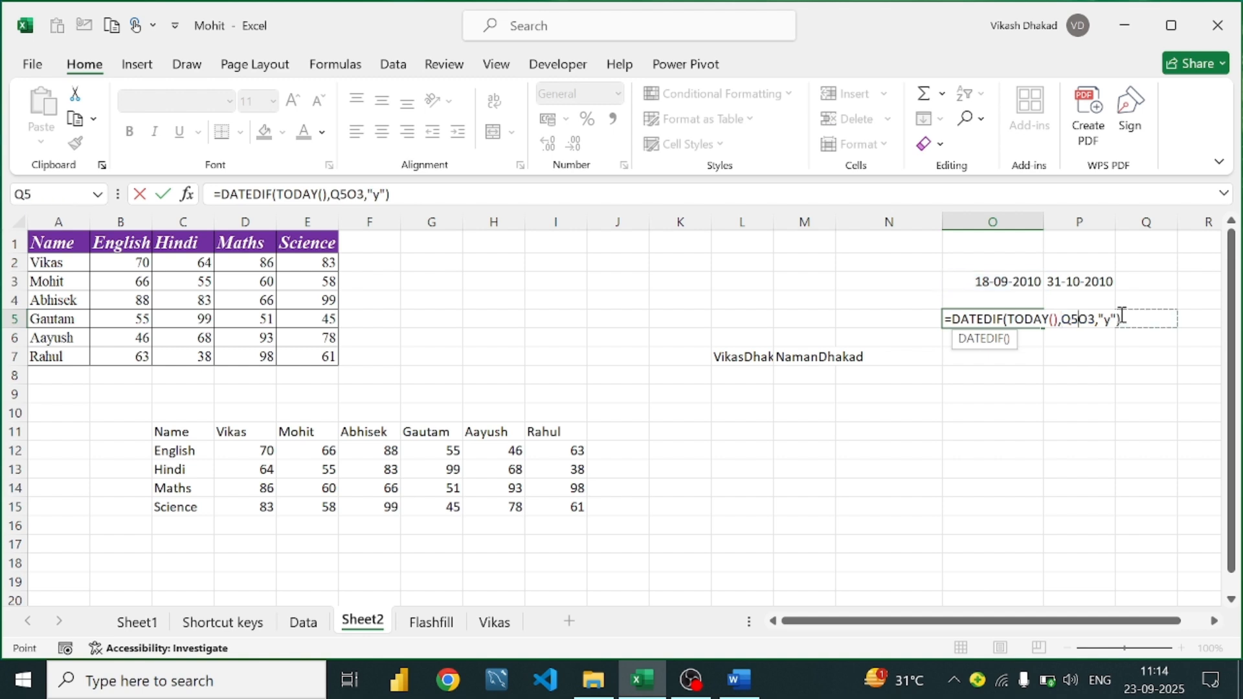
{"action": "key", "text": "BackSpace"}
{"action": "key", "text": "BackSpace"}
{"action": "key", "text": "BackSpace"}
{"action": "key", "text": "BackSpace"}
{"action": "key", "text": "BackSpace"}
{"action": "key", "text": "BackSpace"}
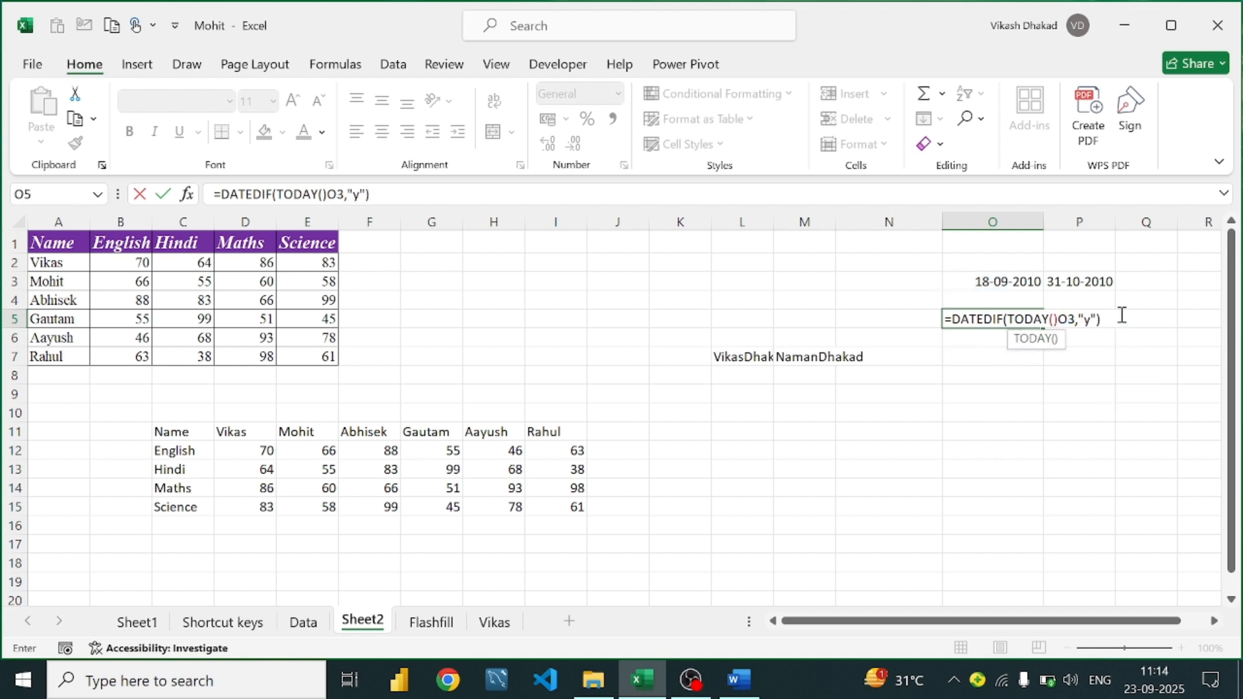
{"action": "key", "text": "BackSpace"}
{"action": "key", "text": "BackSpace"}
{"action": "key", "text": "BackSpace"}
{"action": "key", "text": "BackSpace"}
{"action": "key", "text": "BackSpace"}
{"action": "key", "text": "BackSpace"}
{"action": "key", "text": "BackSpace"}
{"action": "key", "text": "BackSpace"}
{"action": "key", "text": "BackSpace"}
{"action": "key", "text": "BackSpace"}
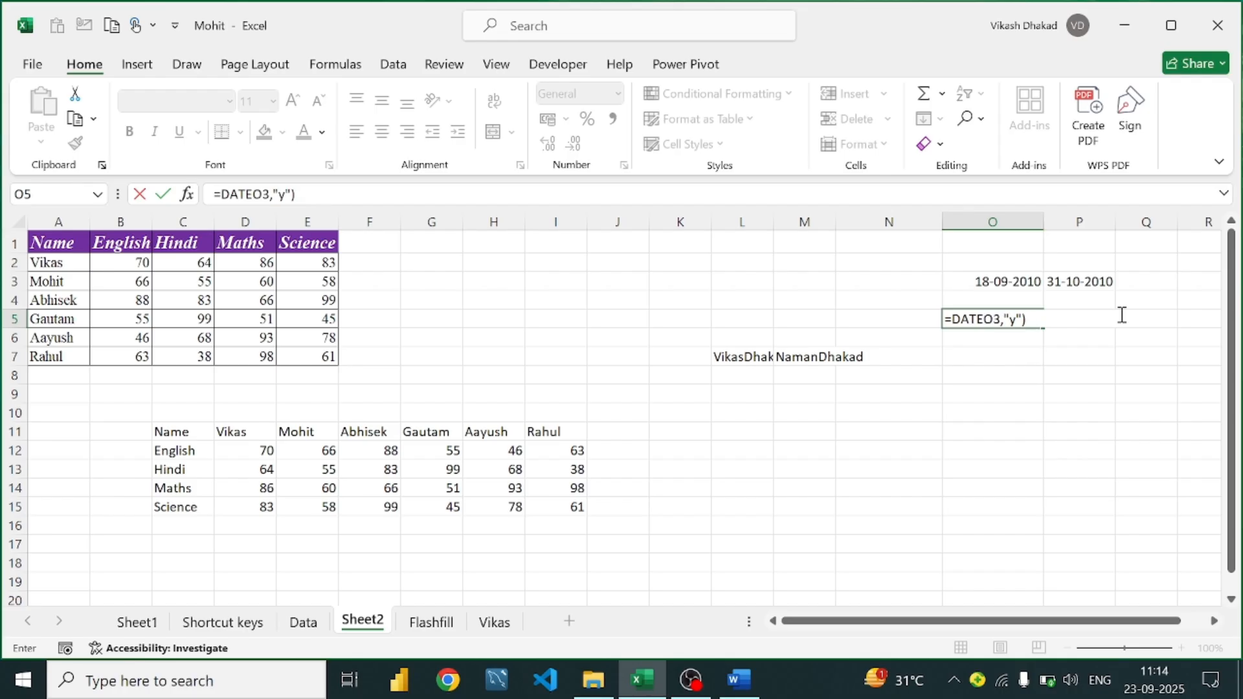
{"action": "key", "text": "BackSpace"}
{"action": "key", "text": "BackSpace"}
{"action": "key", "text": "BackSpace"}
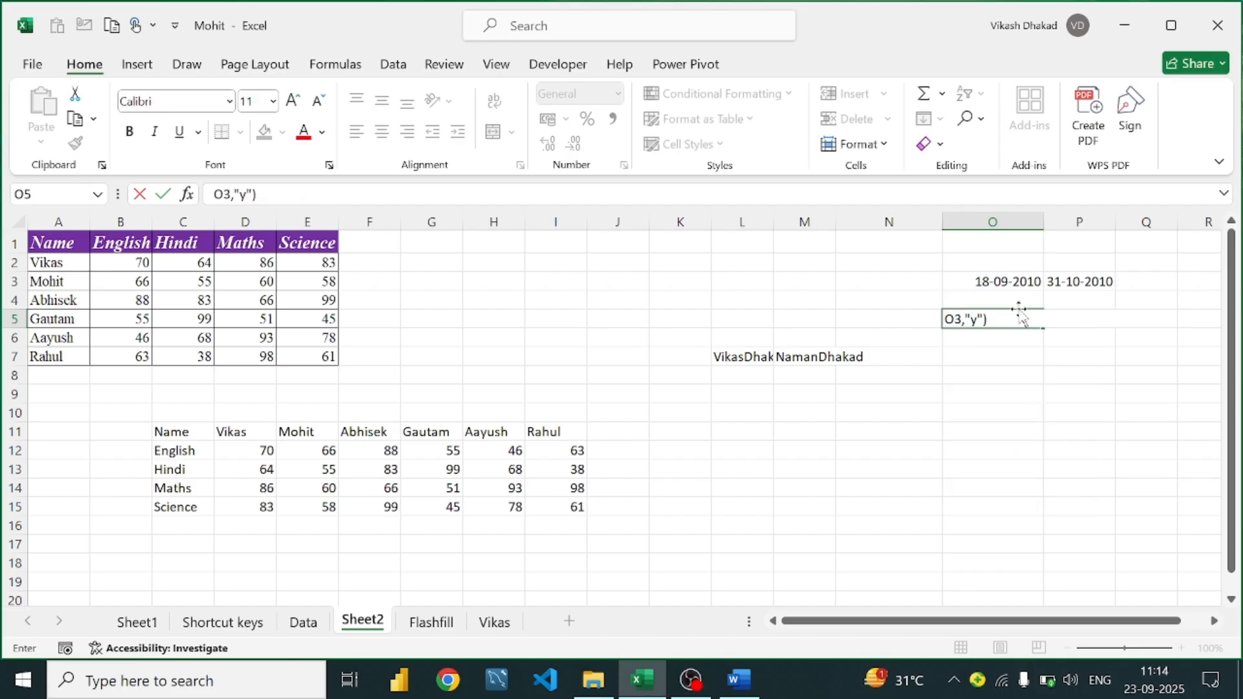
{"action": "key", "text": "BackSpace"}
{"action": "key", "text": "BackSpace"}
{"action": "key", "text": "BackSpace"}
{"action": "key", "text": "BackSpace"}
{"action": "key", "text": "BackSpace"}
{"action": "key", "text": "BackSpace"}
Enter =DATEDIF(O3,P3,"y") in O5 to count whole years between the two dates
{"action": "left_click", "coordinate": [993, 355]}
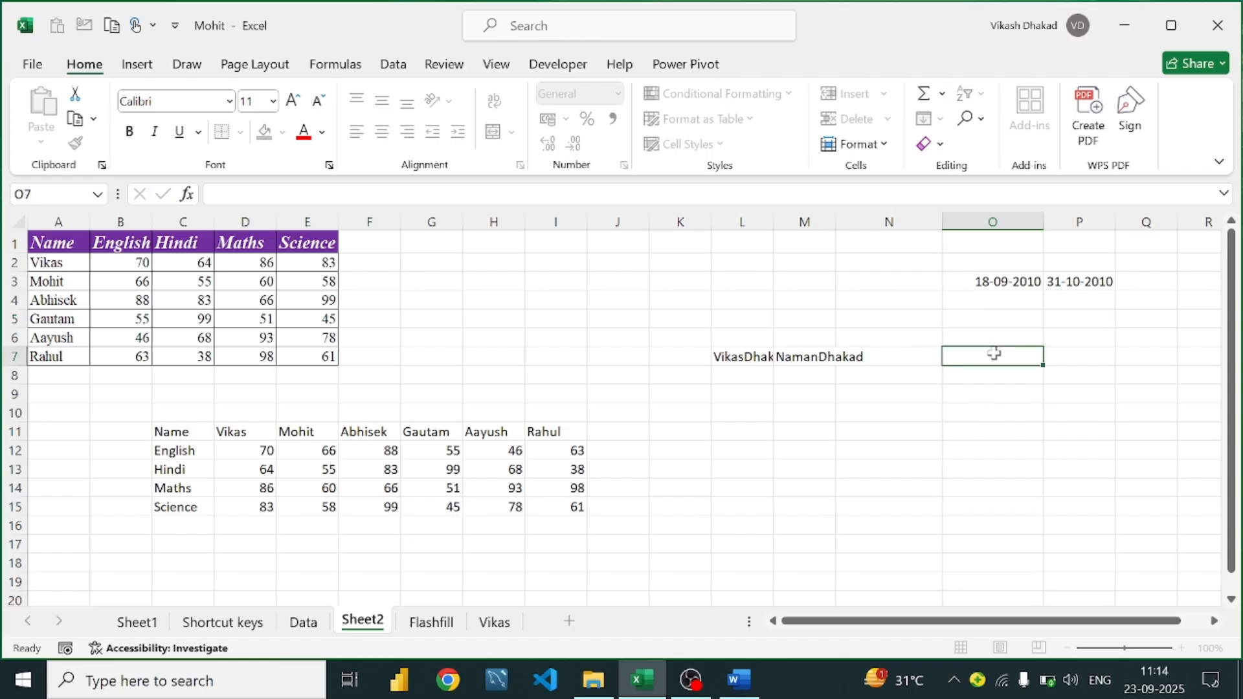
{"action": "left_click", "coordinate": [1013, 316]}
{"action": "type", "text": "=date"}
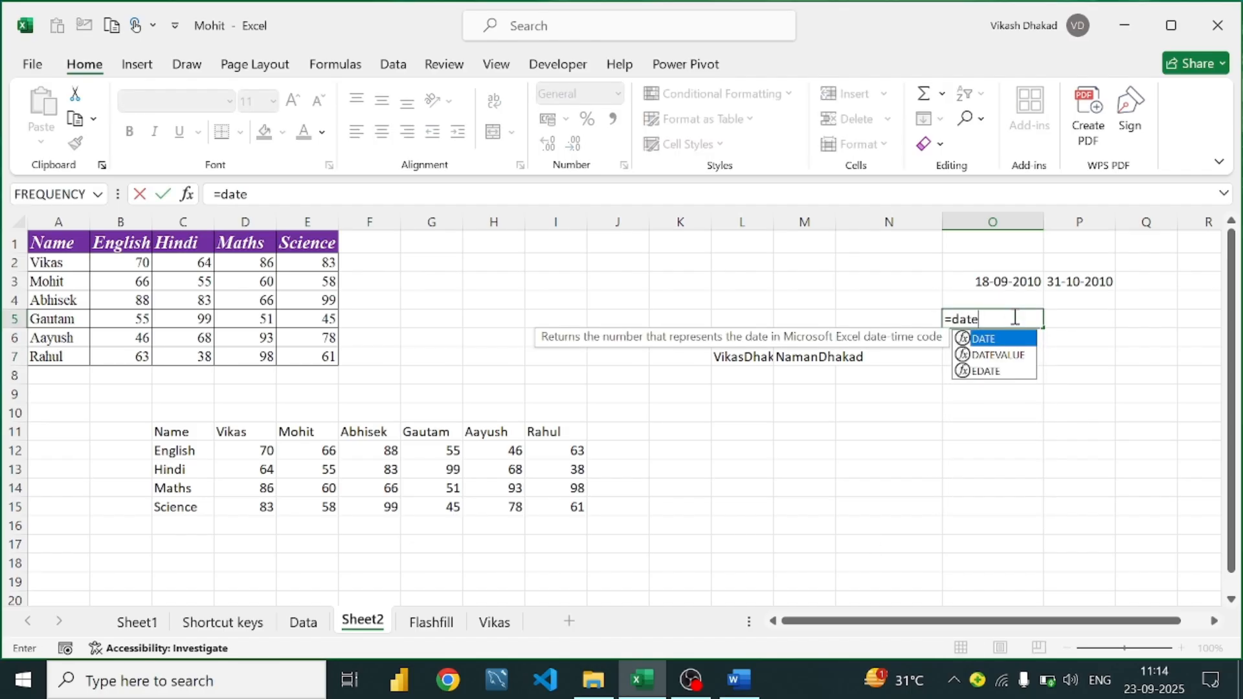
{"action": "type", "text": "dif"}
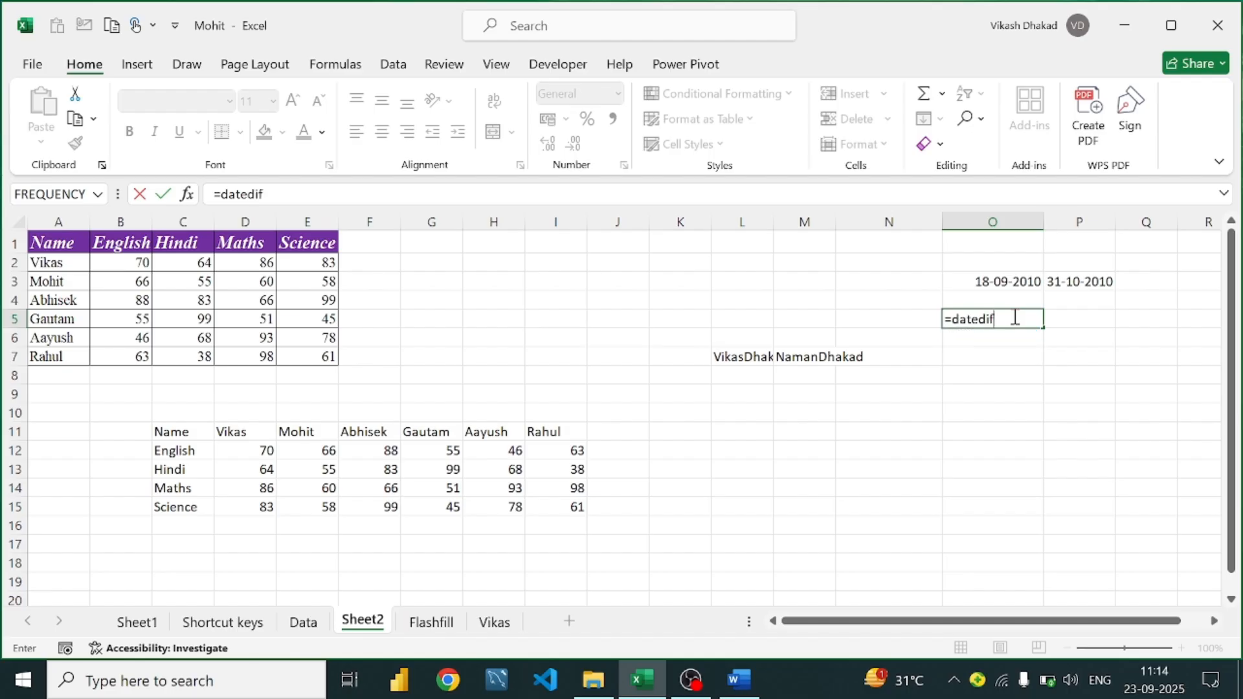
{"action": "type", "text": "("}
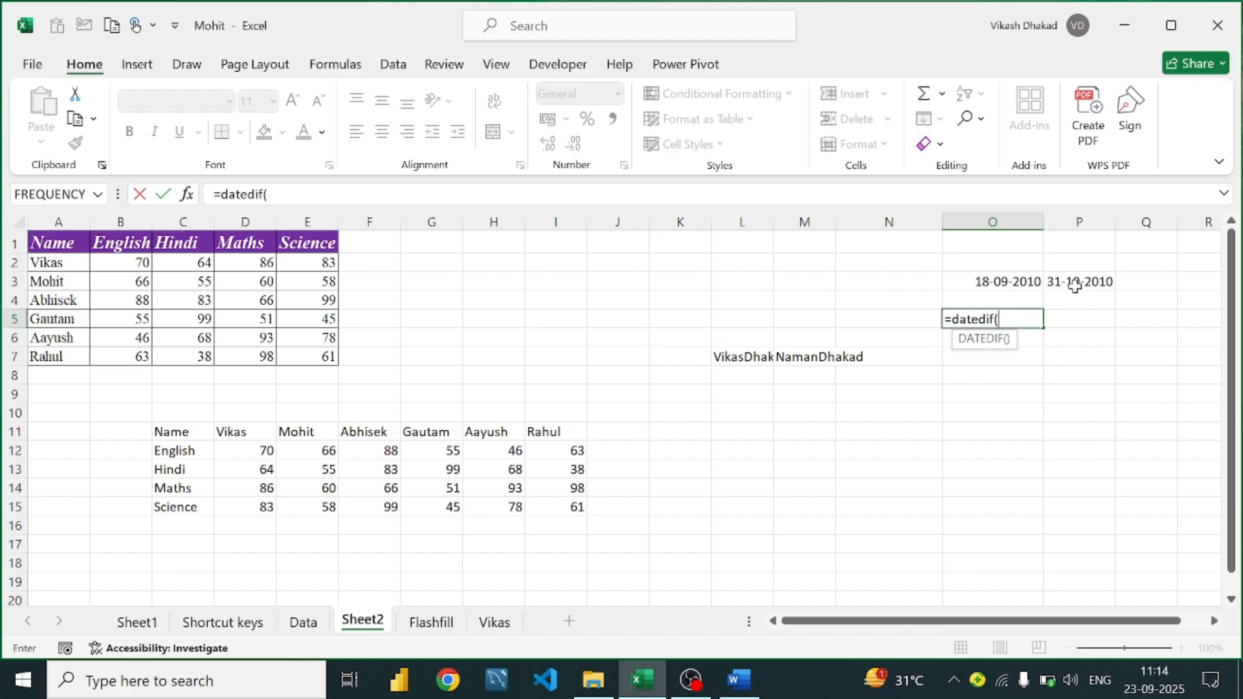
{"action": "left_click", "coordinate": [1025, 281]}
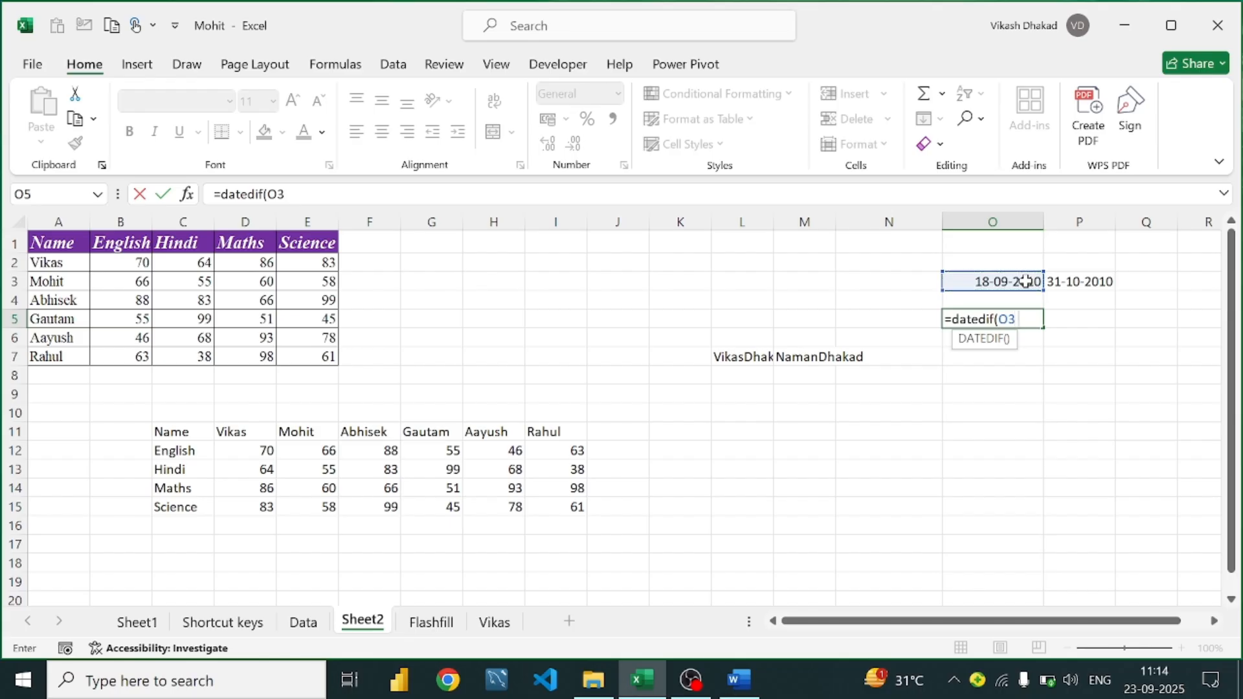
{"action": "left_click", "coordinate": [1101, 279]}
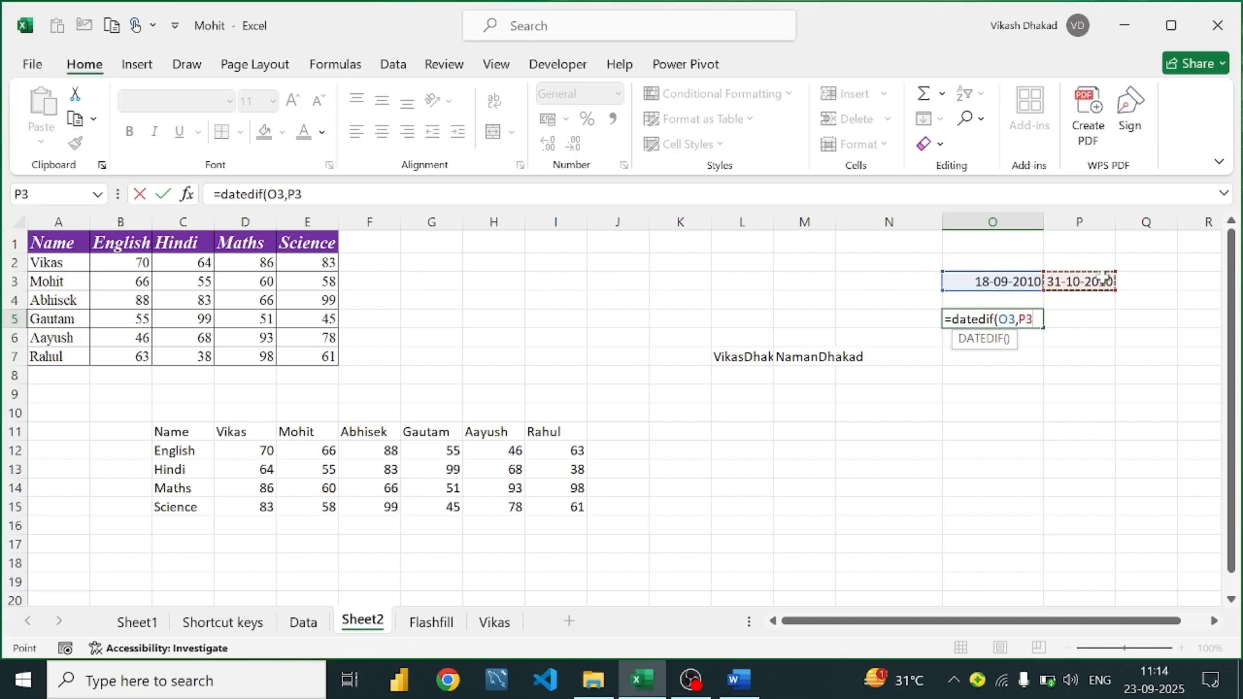
{"action": "type", "text": ",\"y\")"}
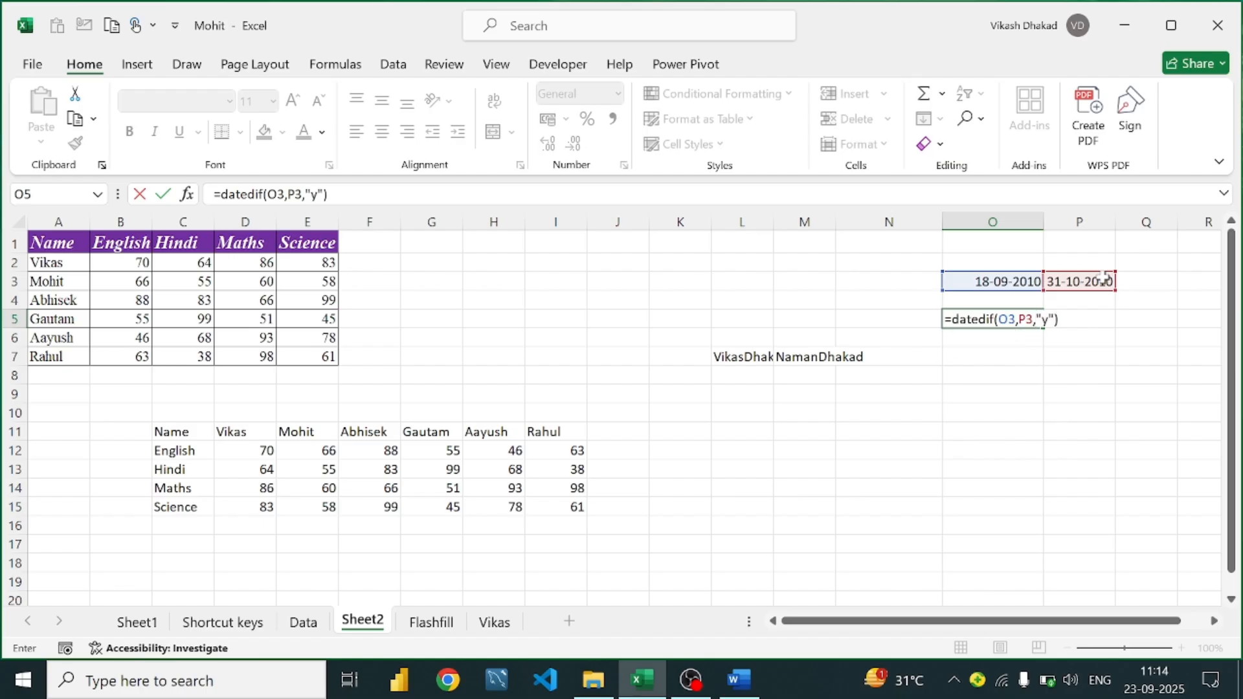
{"action": "key", "text": "Return"}
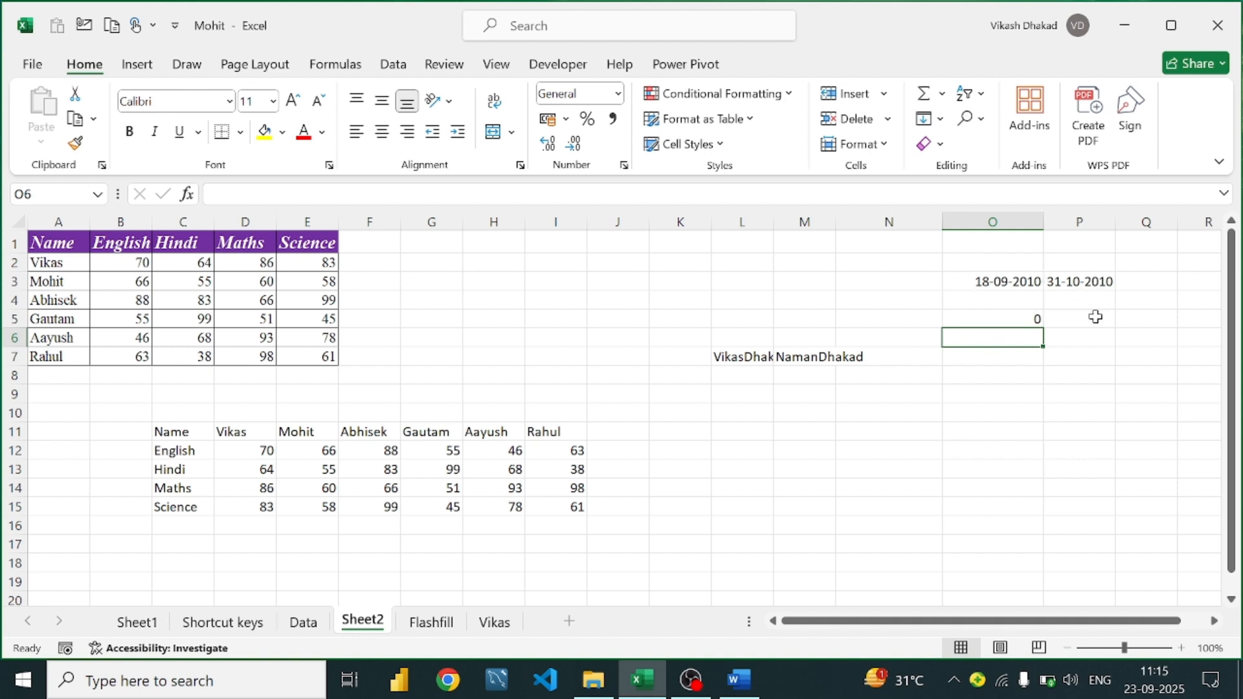
{"action": "left_click", "coordinate": [1026, 317]}
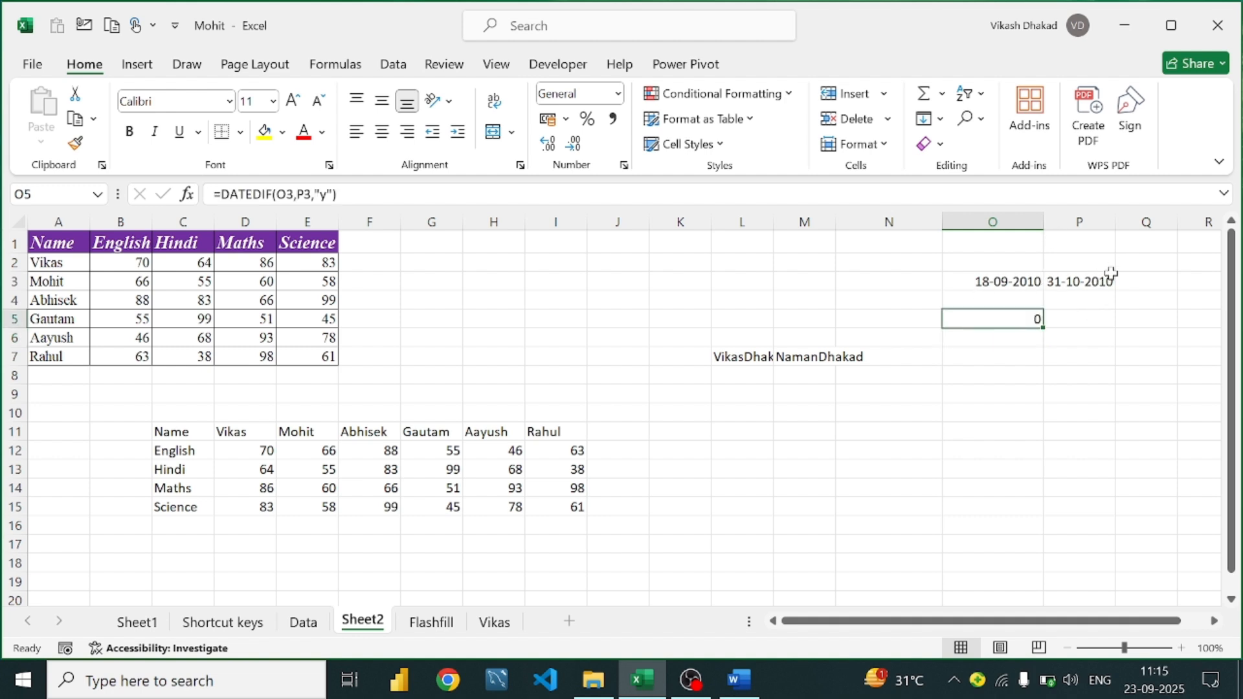
Change P3 to =EOMONTH(O3,12), giving 30-09-2011, and confirm O5 now shows 1
{"action": "double_click", "coordinate": [1111, 274]}
{"action": "double_click", "coordinate": [1111, 280]}
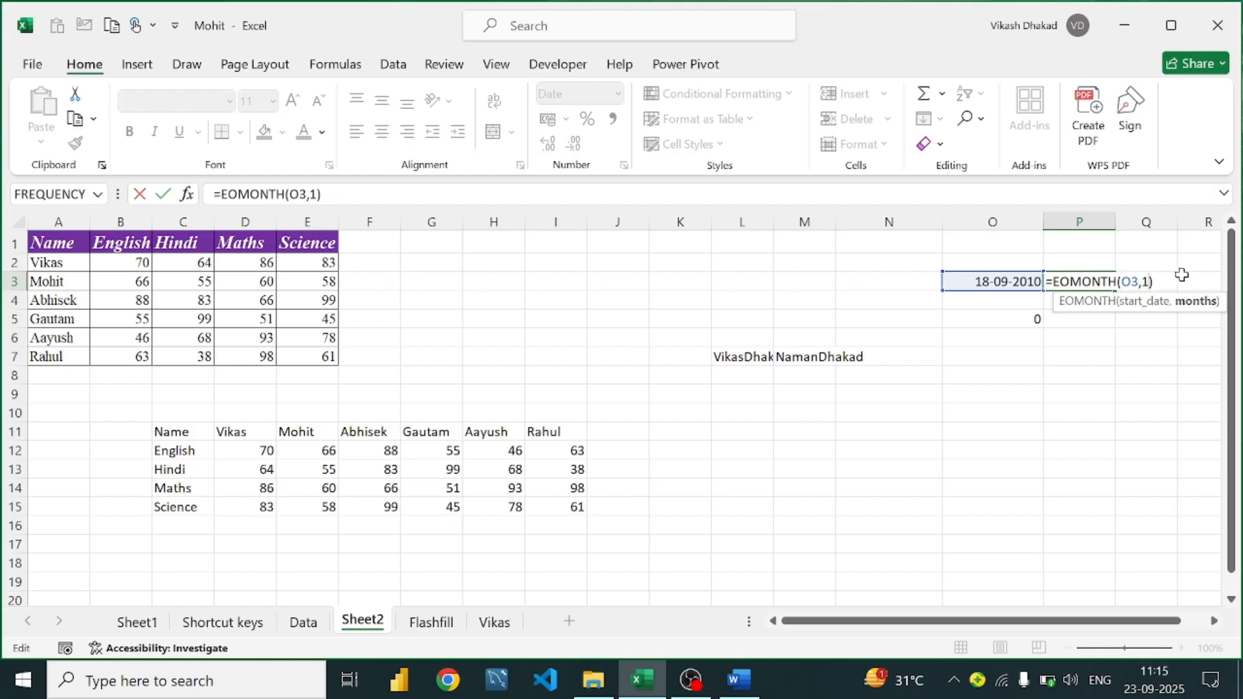
{"action": "type", "text": "2"}
{"action": "key", "text": "Return"}
{"action": "left_click", "coordinate": [1104, 283]}
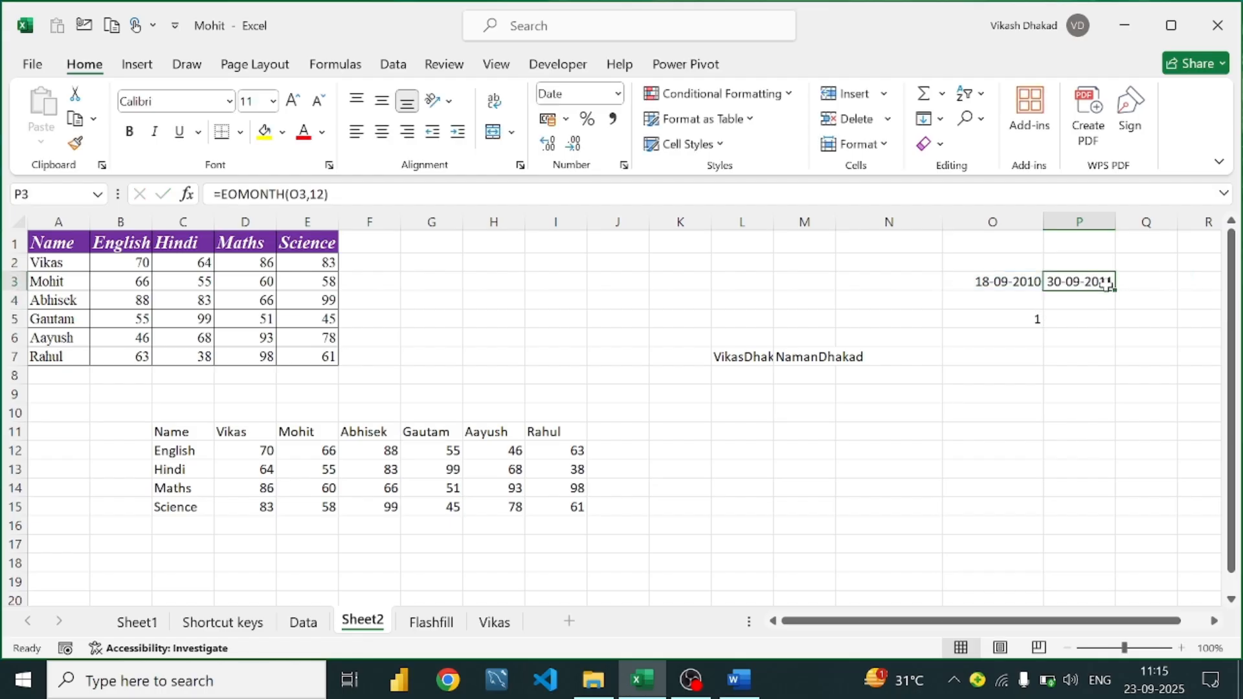
{"action": "left_click", "coordinate": [1026, 319]}
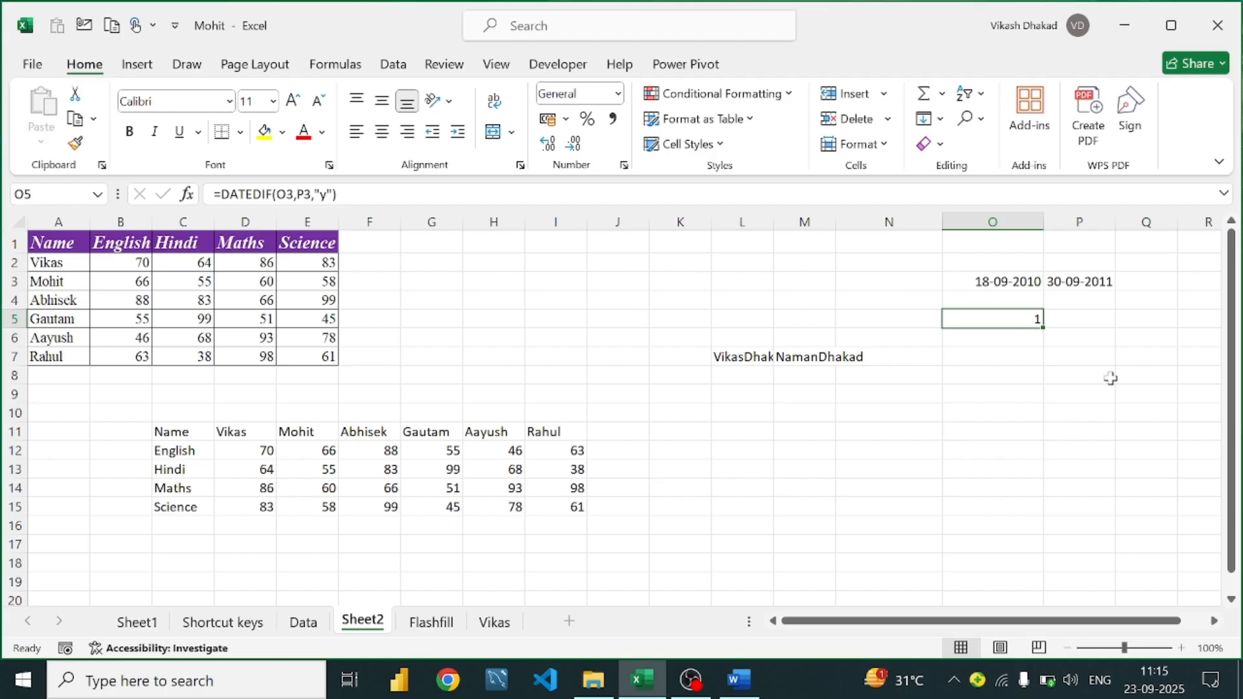
{"action": "left_click", "coordinate": [759, 686]}
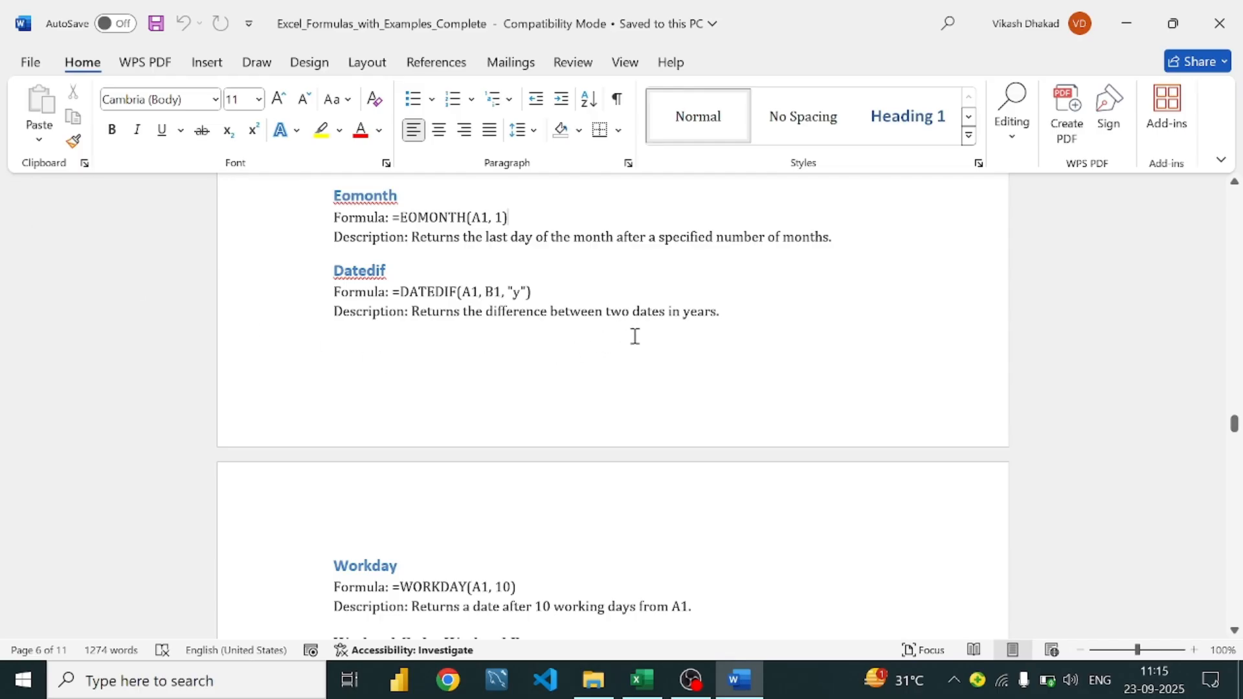
Scroll the Word notes down to the WORKDAY example formula
{"action": "scroll", "coordinate": [576, 336], "scroll_direction": "down", "scroll_amount": 5}
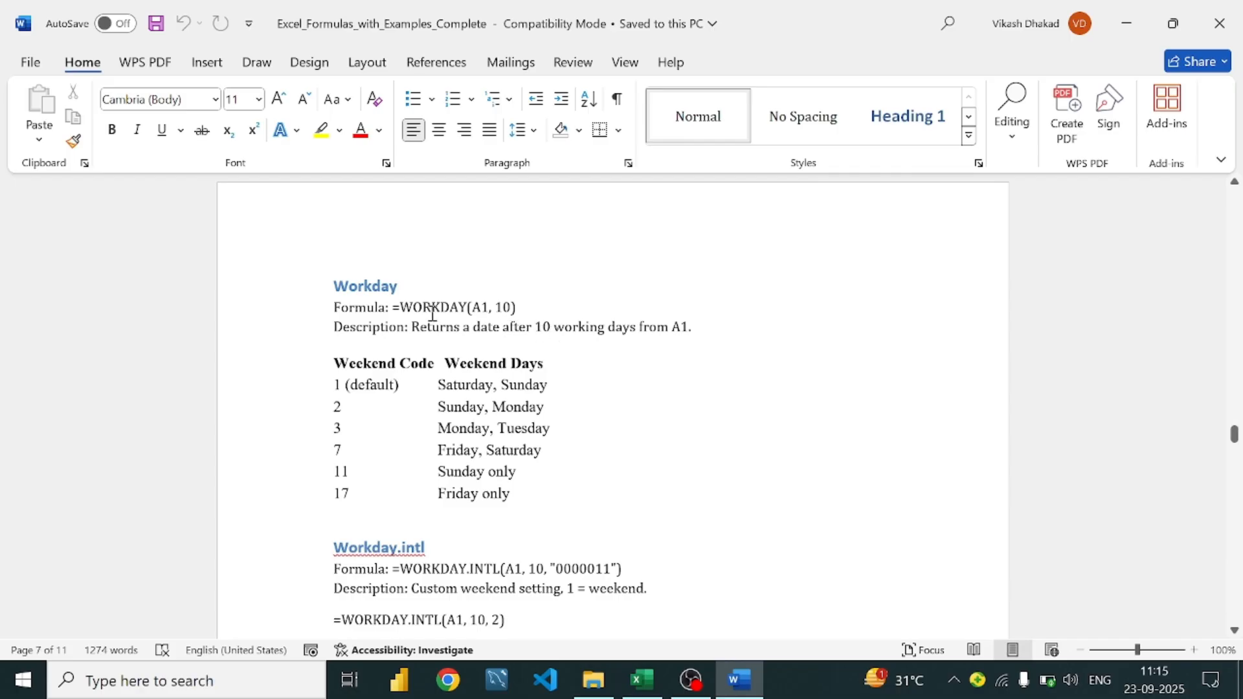
{"action": "left_click", "coordinate": [554, 309]}
Replace O5's formula with =WORKDAY(O3,10)
{"action": "left_click", "coordinate": [651, 667]}
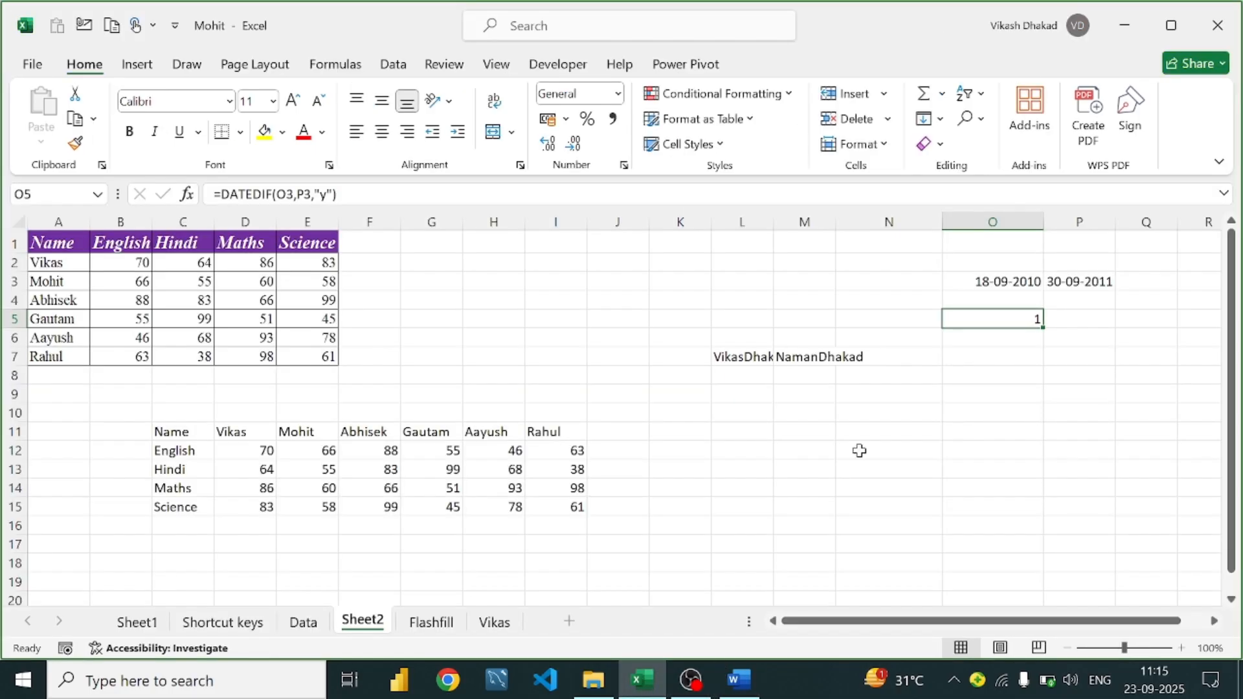
{"action": "left_click", "coordinate": [1022, 280]}
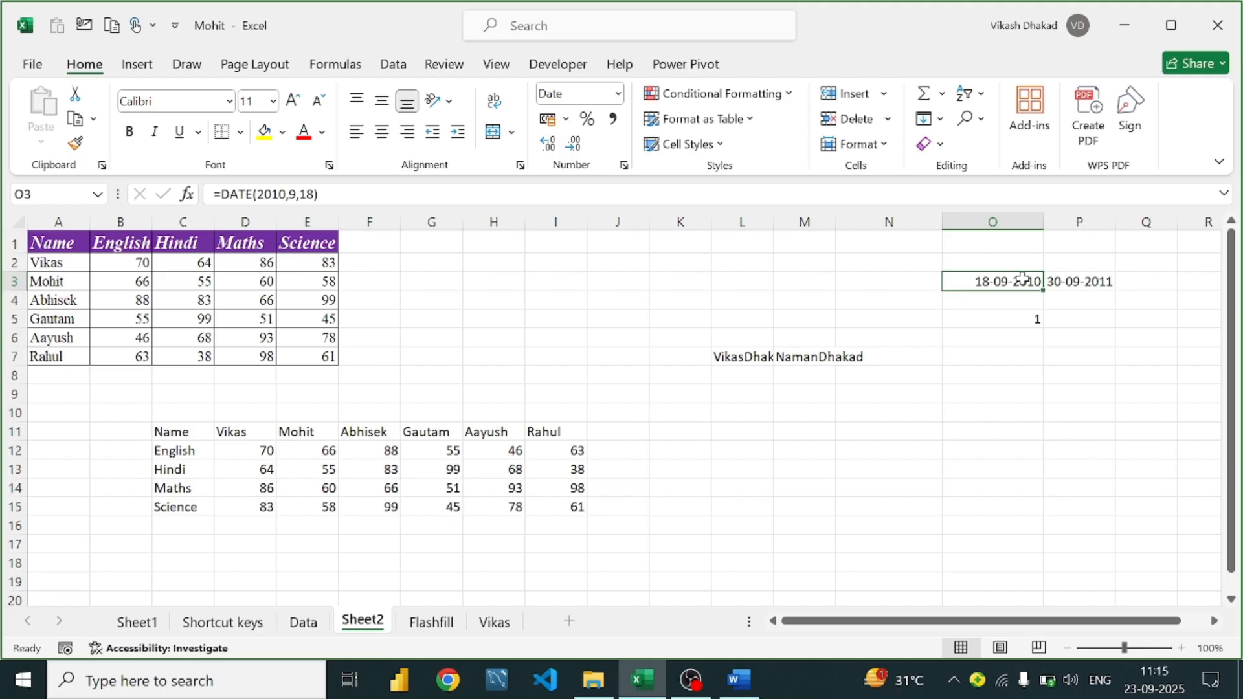
{"action": "left_click", "coordinate": [1032, 331]}
{"action": "left_click", "coordinate": [1030, 321]}
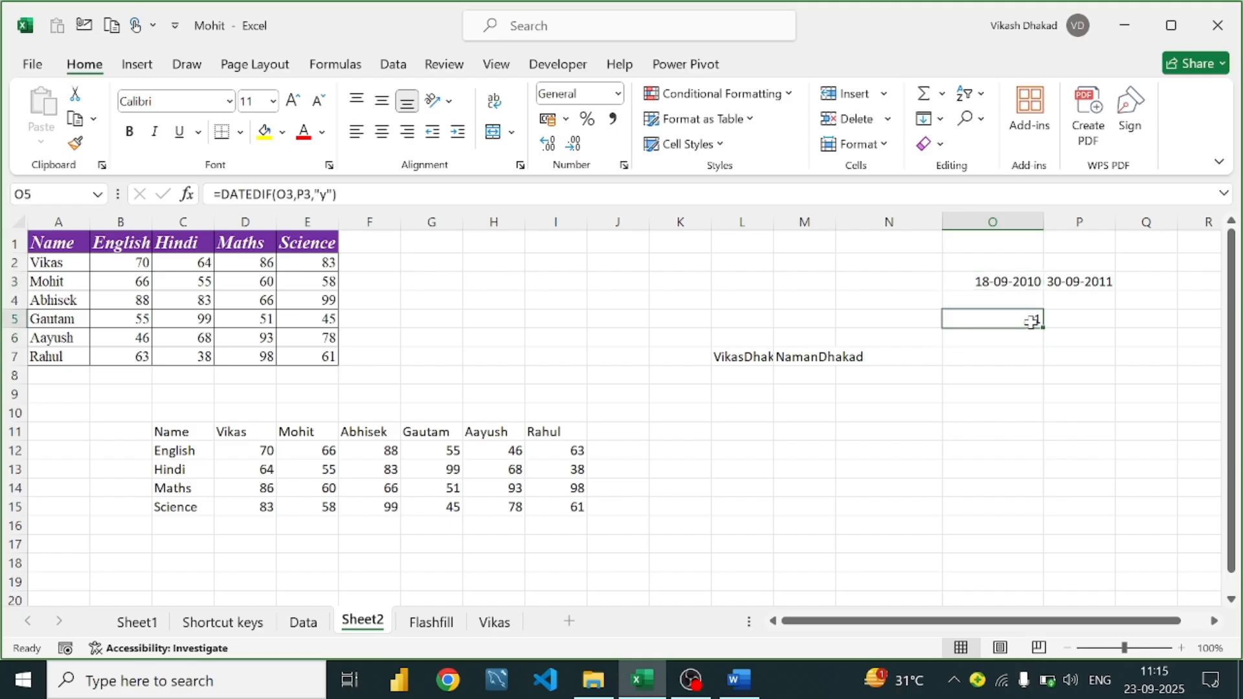
{"action": "double_click", "coordinate": [1032, 321]}
{"action": "type", "text": "=wo"}
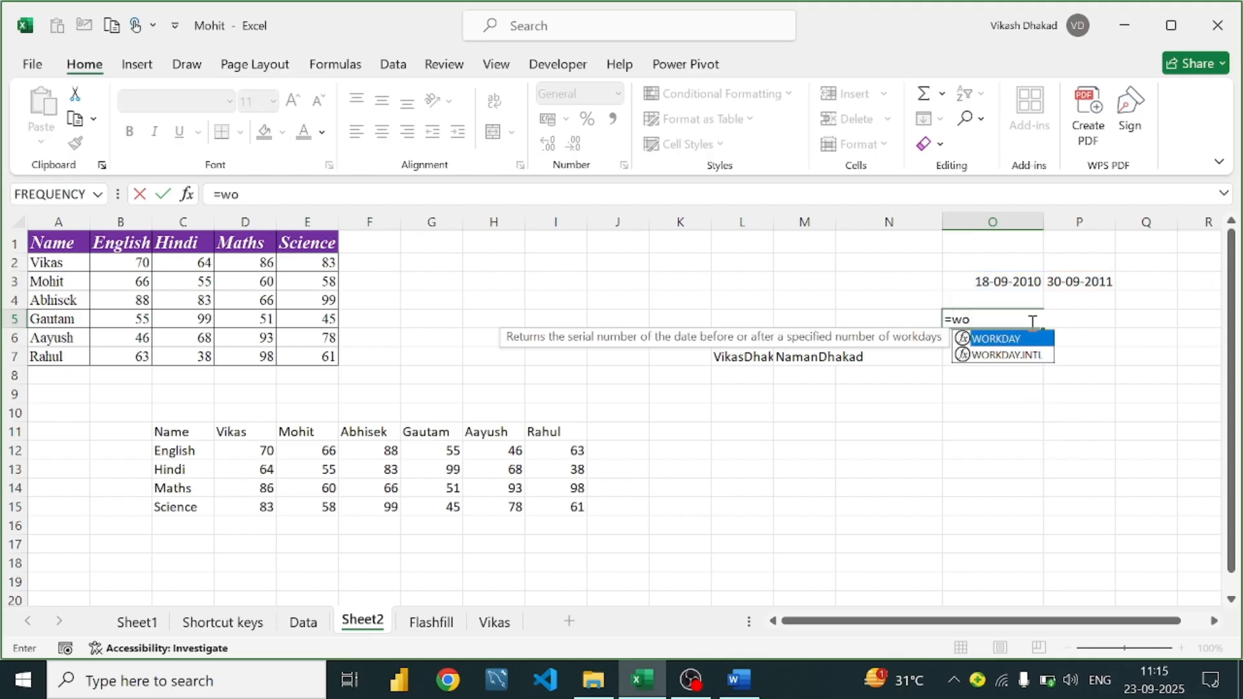
{"action": "key", "text": "Tab"}
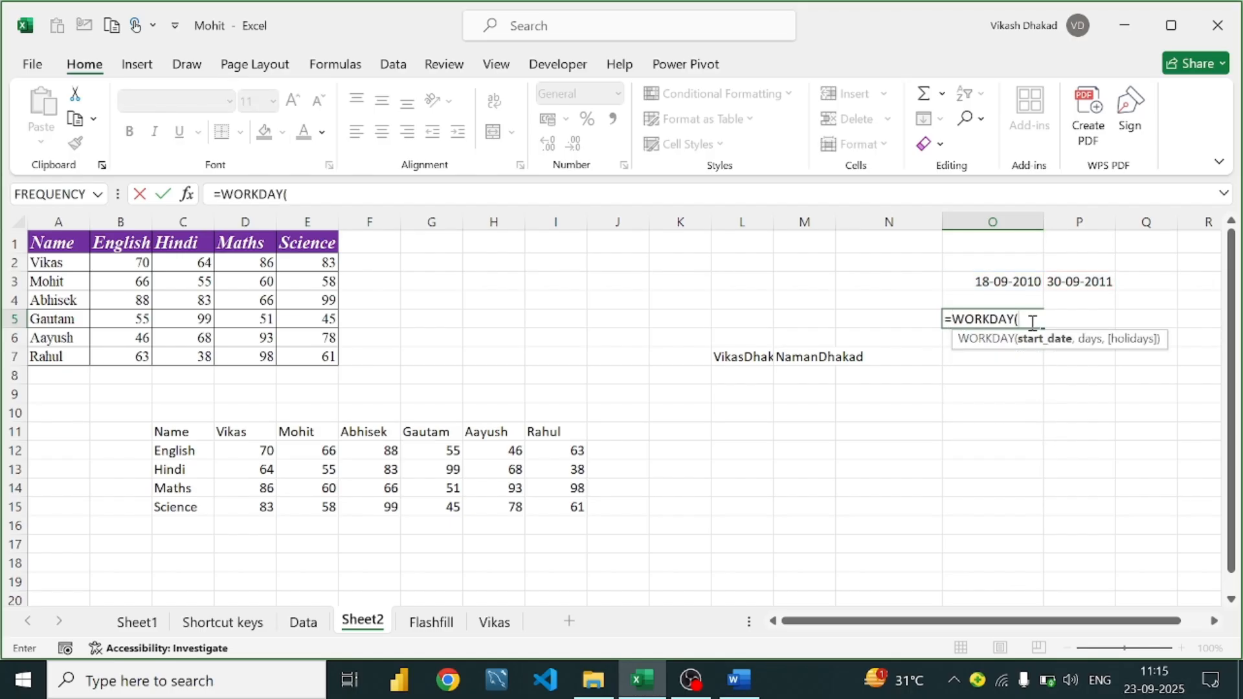
{"action": "left_click", "coordinate": [1012, 284]}
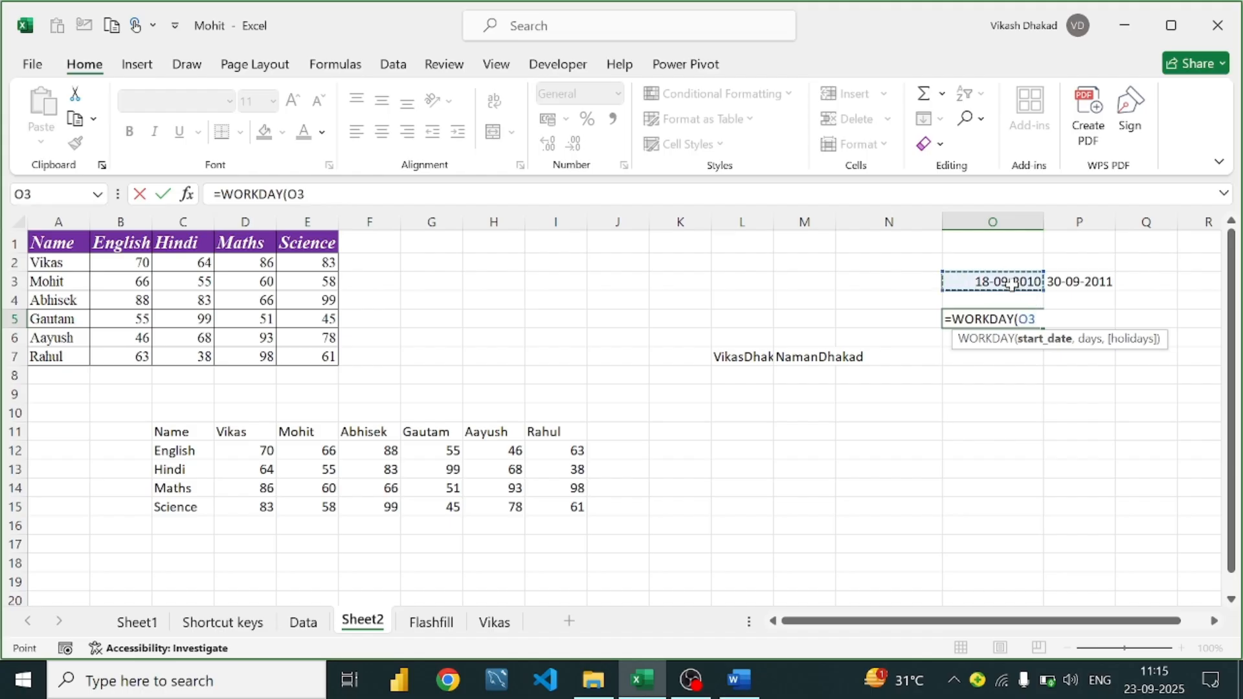
{"action": "type", "text": ","}
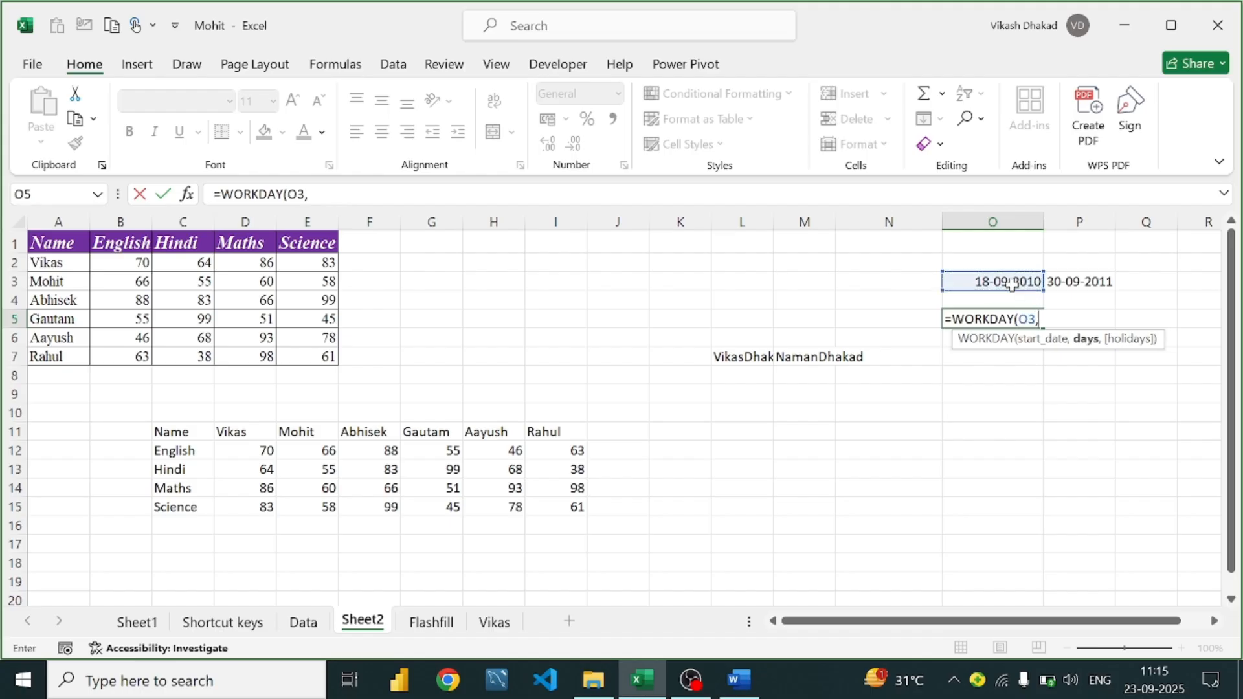
{"action": "type", "text": "10)"}
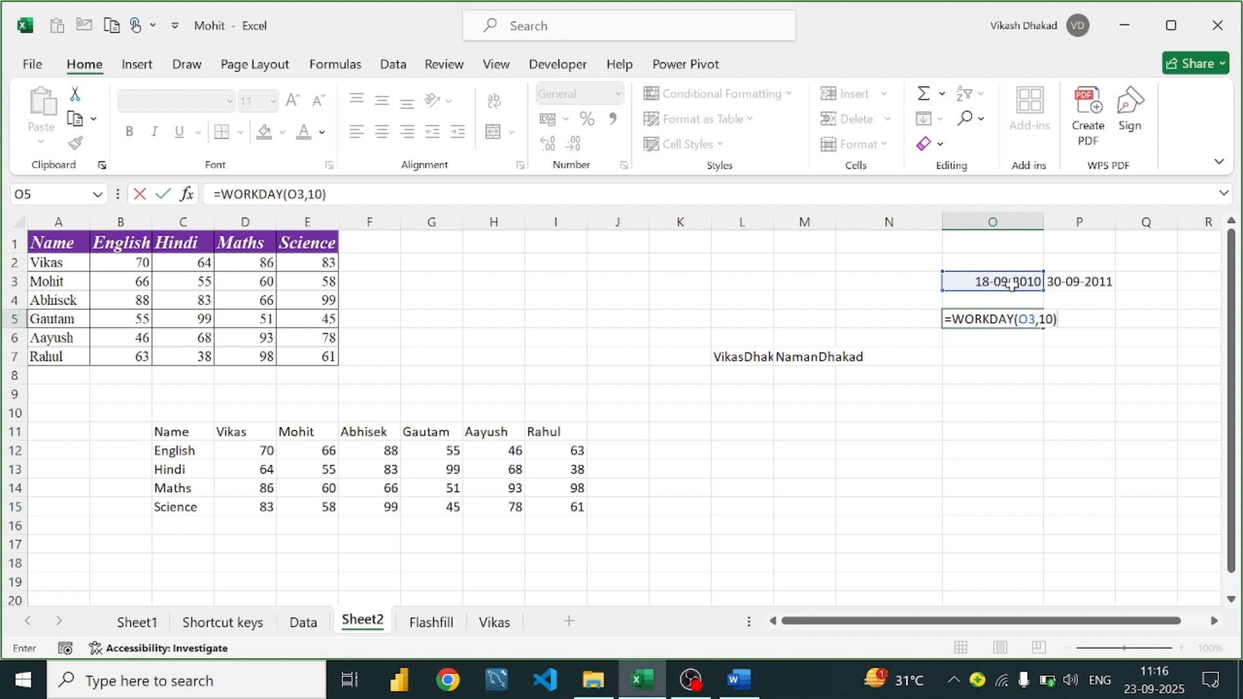
{"action": "key", "text": "Return"}
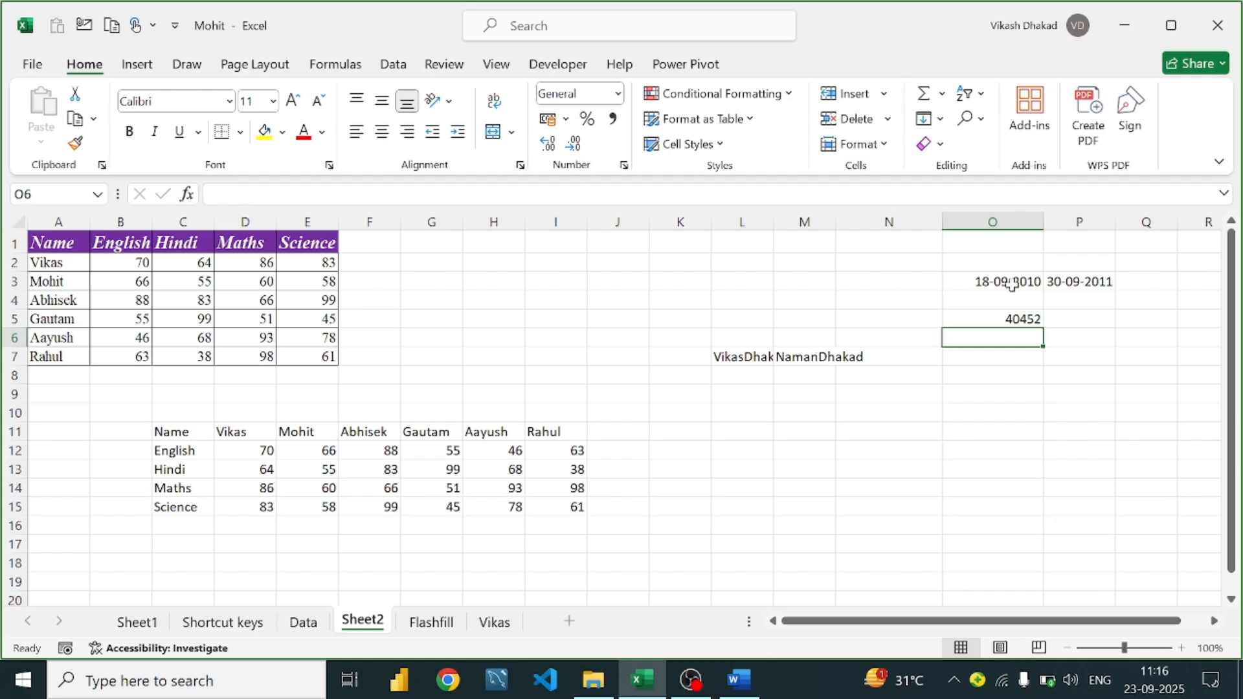
Format O5 as a Short Date so it shows 01-10-2010
{"action": "left_click", "coordinate": [971, 319]}
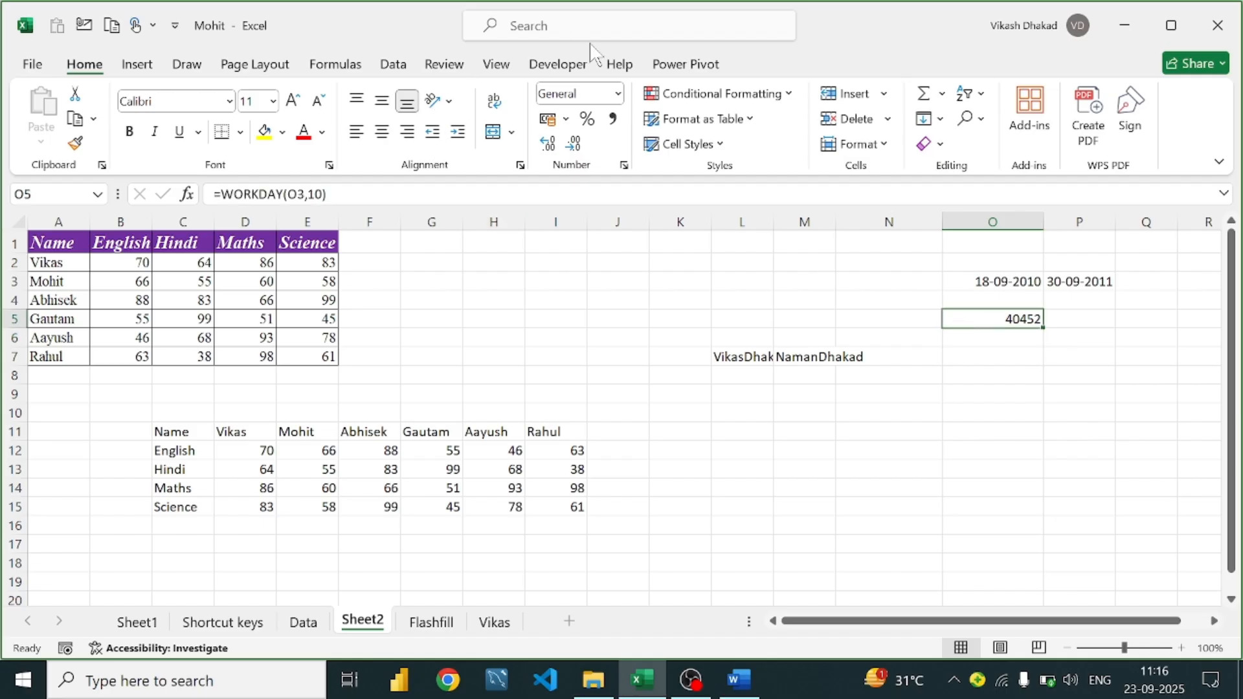
{"action": "left_click", "coordinate": [618, 93]}
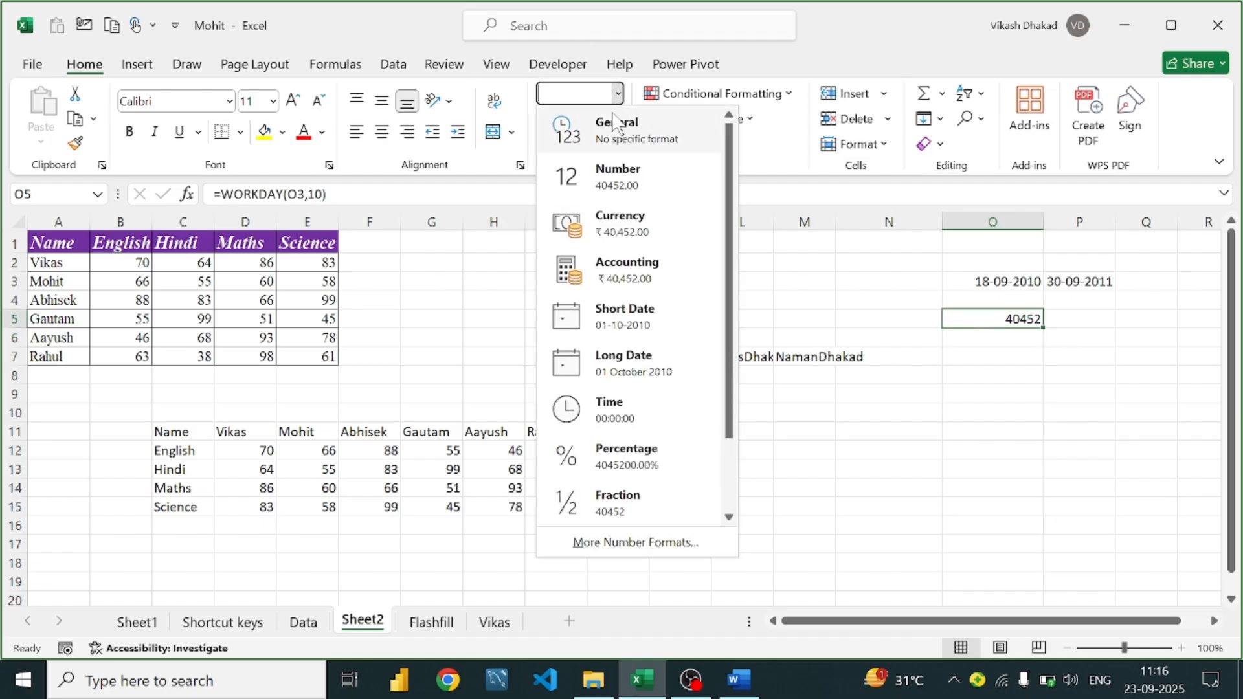
{"action": "left_click", "coordinate": [631, 323]}
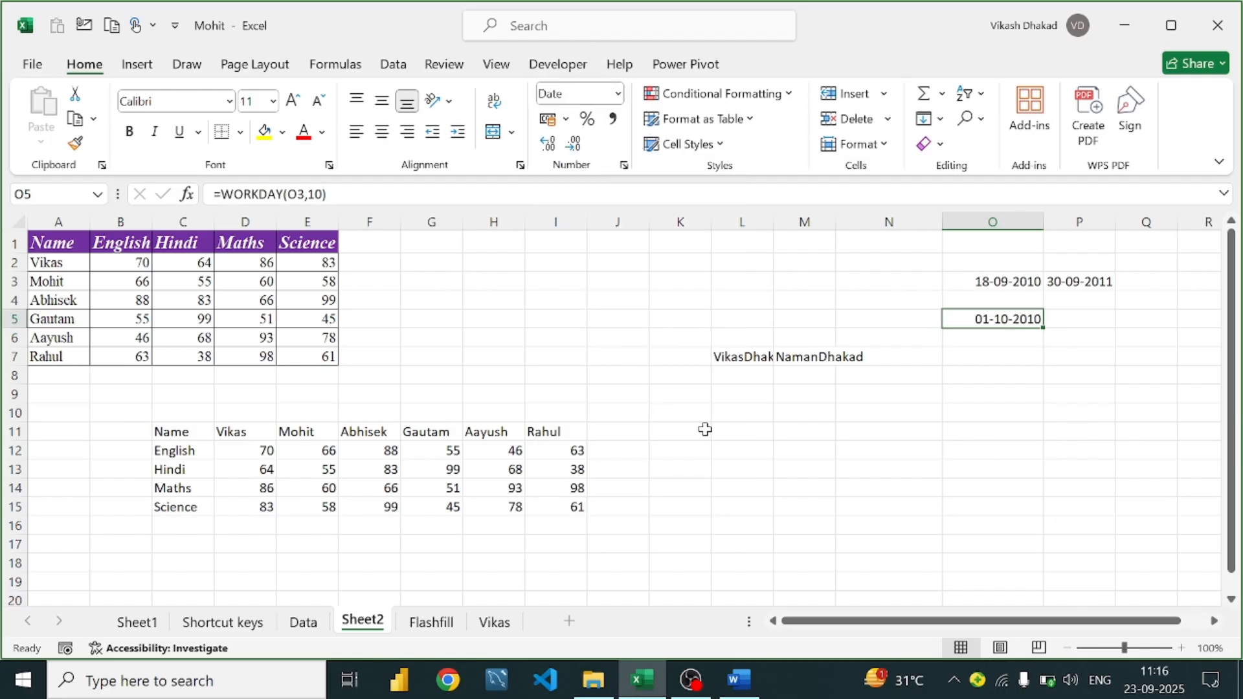
Make O5 =WORKDAY(O3,10,"01-10-2010") so the holiday shifts the result to 04-10-2010
{"action": "double_click", "coordinate": [1011, 315]}
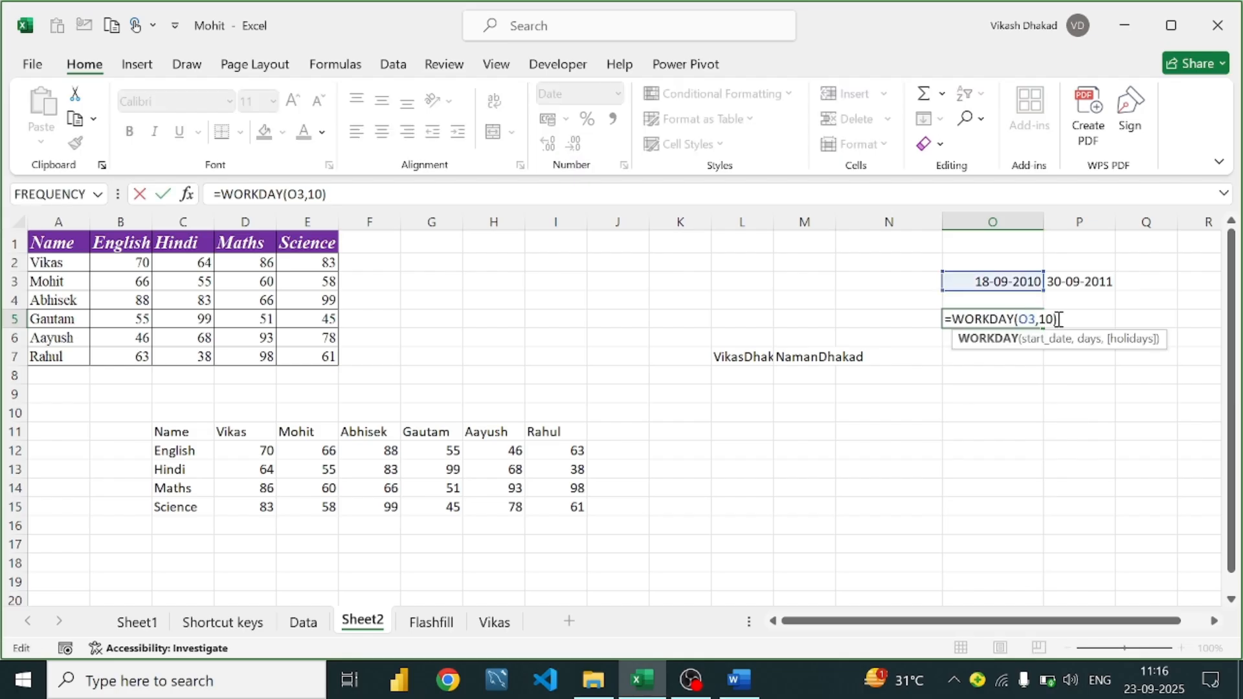
{"action": "key", "text": "Left"}
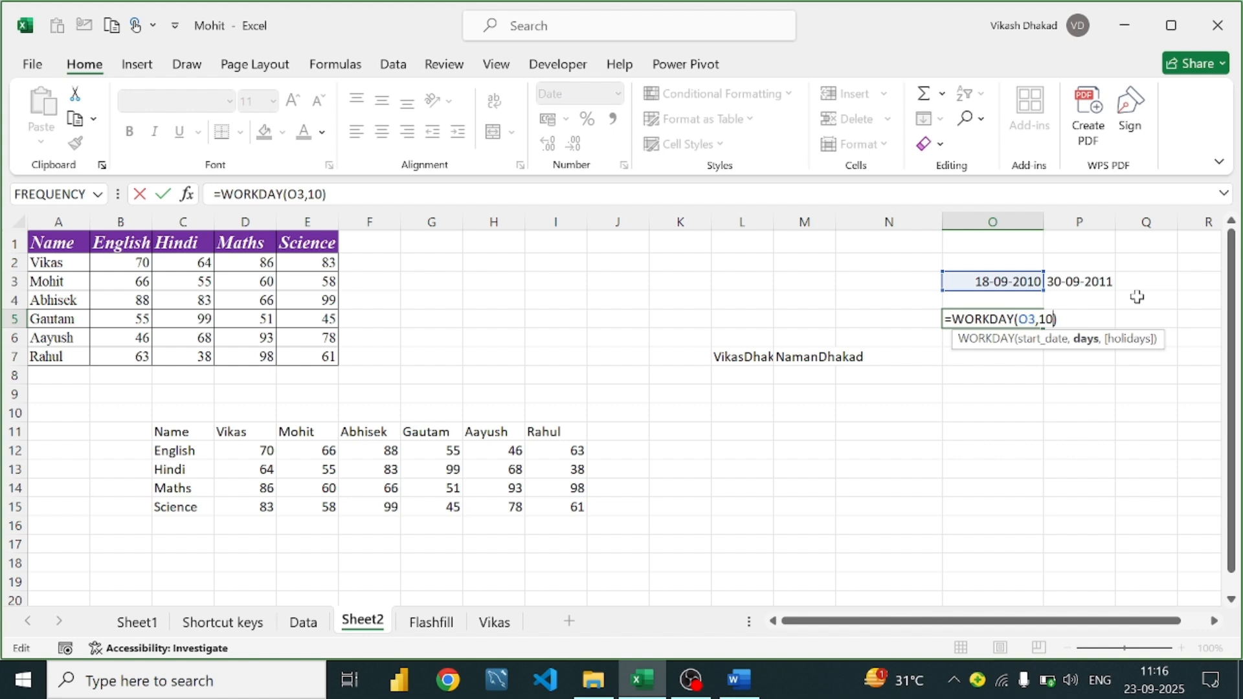
{"action": "type", "text": ","}
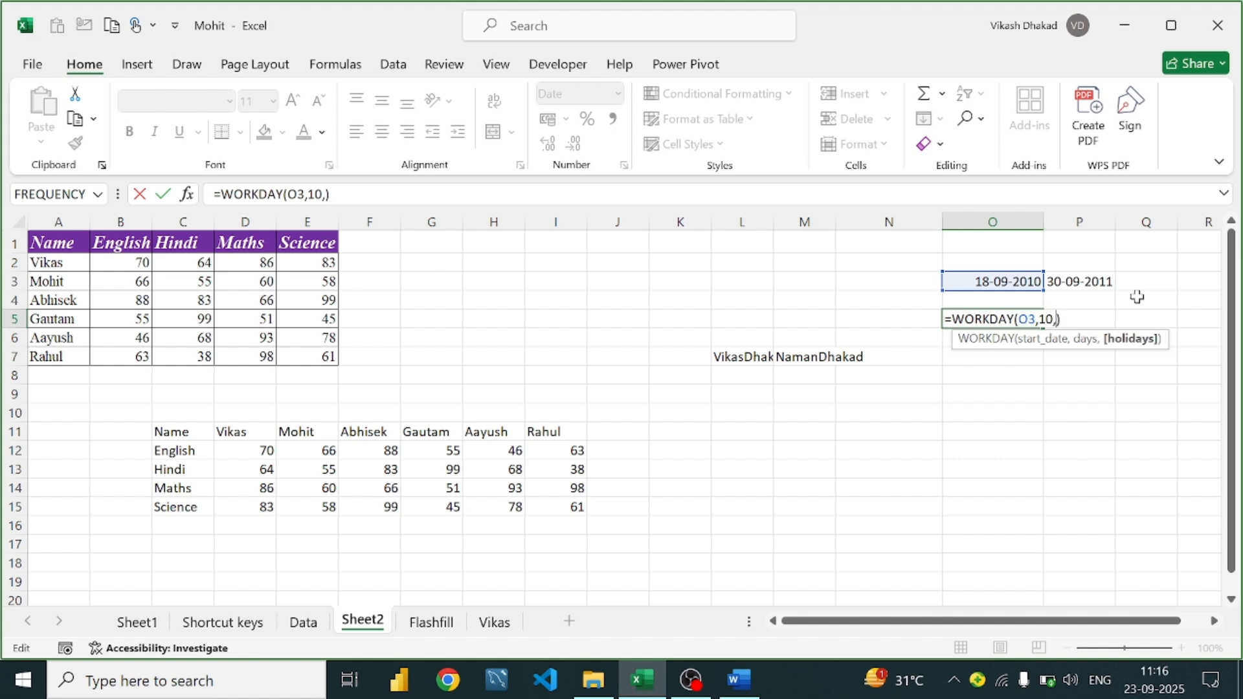
{"action": "type", "text": "\""}
{"action": "type", "text": "01-"}
{"action": "type", "text": "01"}
{"action": "type", "text": "-"}
{"action": "key", "text": "BackSpace"}
{"action": "key", "text": "BackSpace"}
{"action": "key", "text": "BackSpace"}
{"action": "type", "text": "10-20"}
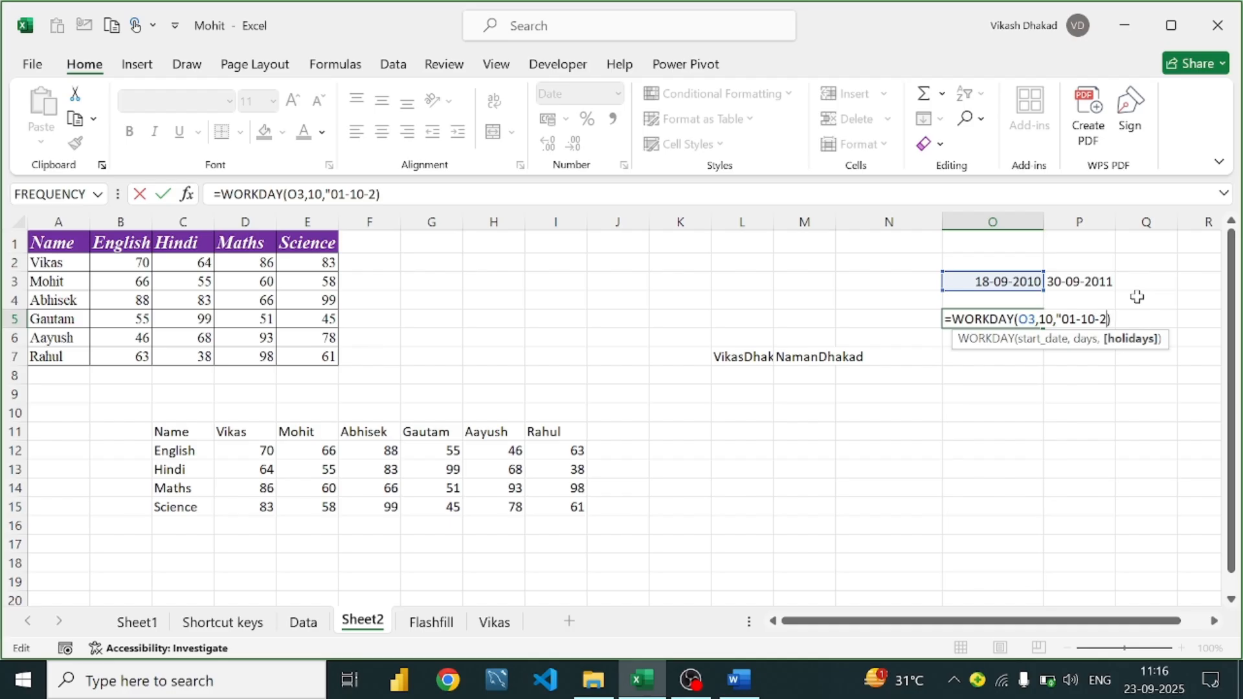
{"action": "type", "text": "2"}
{"action": "key", "text": "BackSpace"}
{"action": "type", "text": "10\""}
{"action": "key", "text": "Return"}
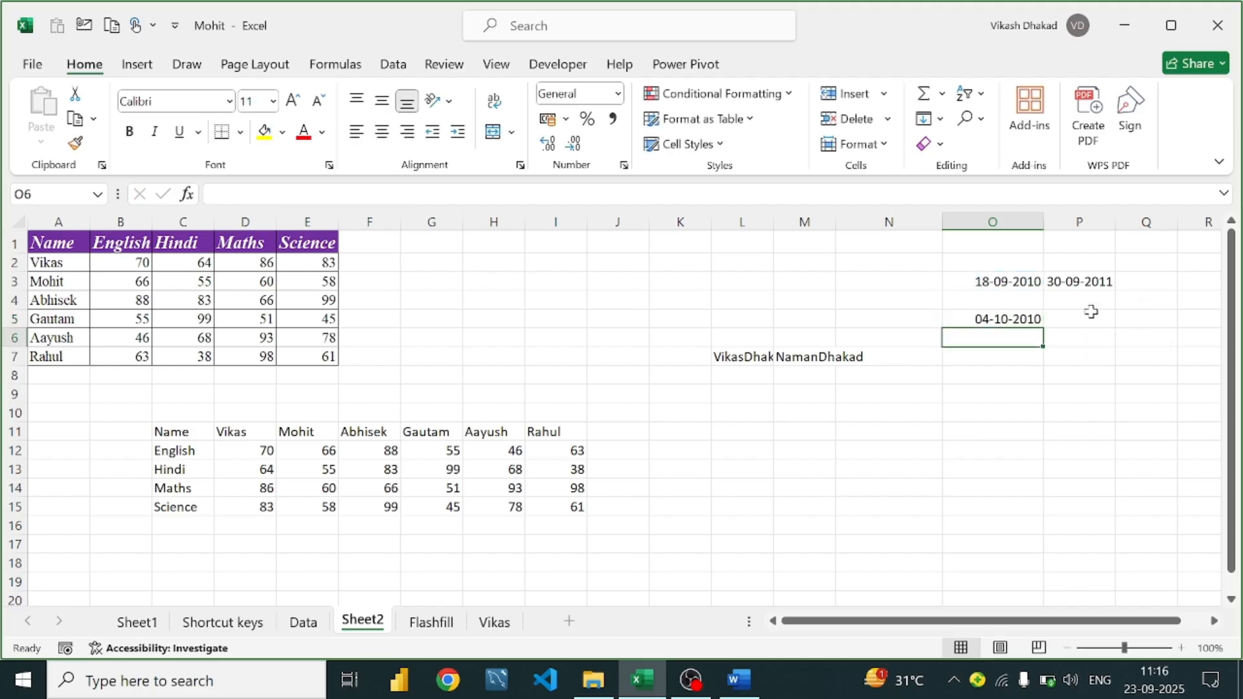
{"action": "left_click", "coordinate": [1000, 323]}
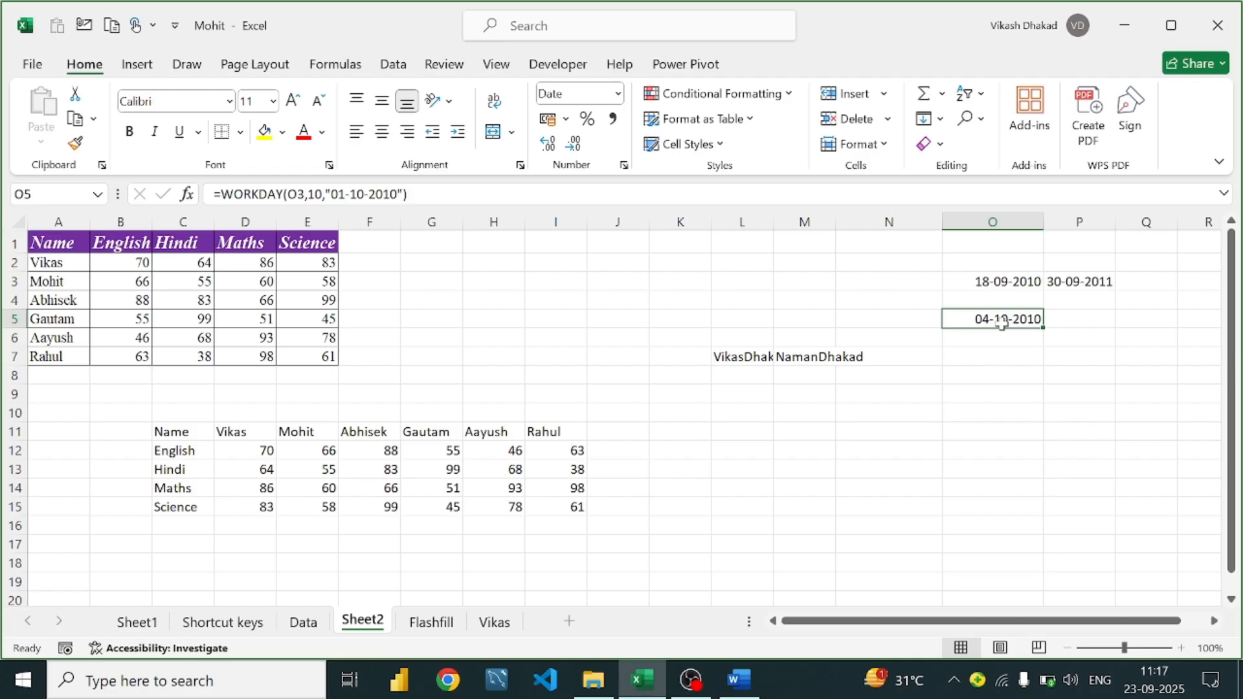
{"action": "double_click", "coordinate": [1002, 322]}
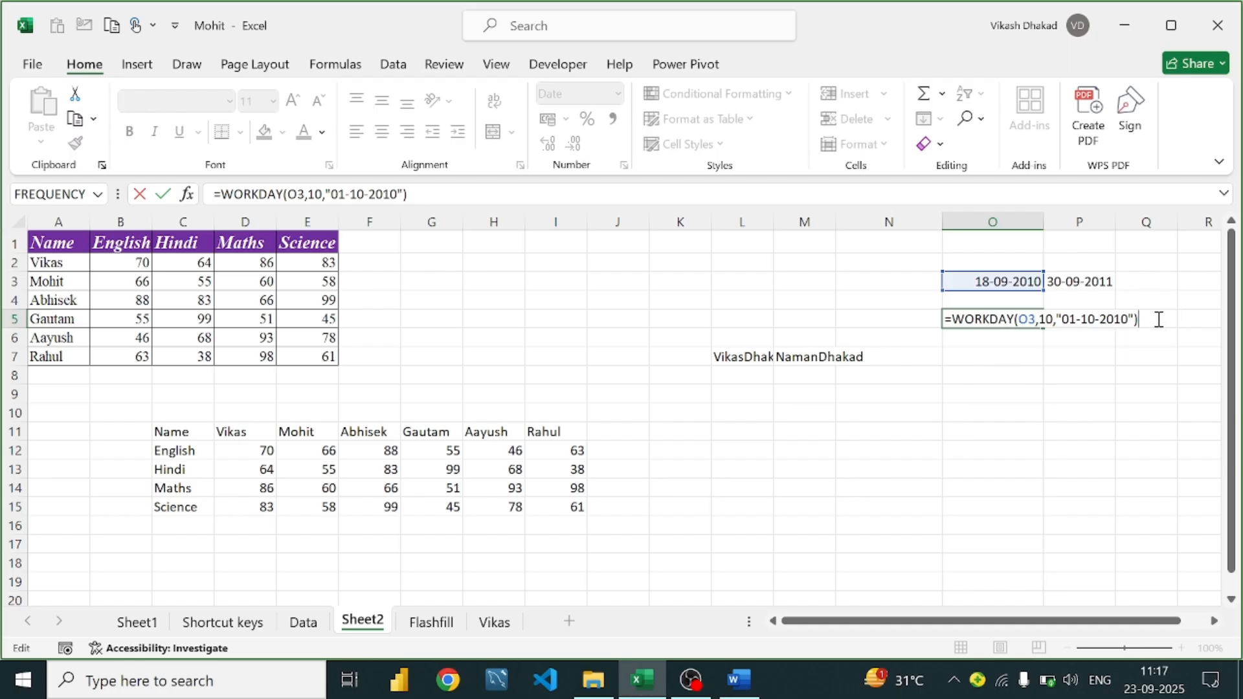
{"action": "key", "text": "Return"}
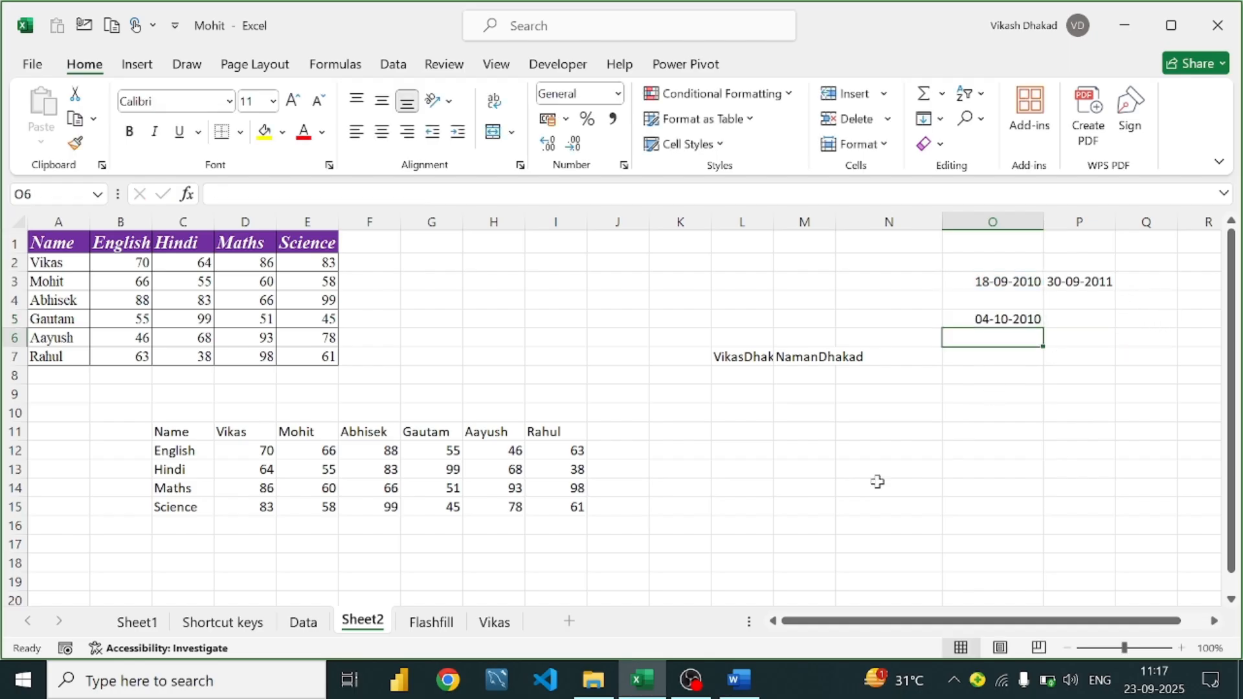
{"action": "left_click", "coordinate": [738, 679]}
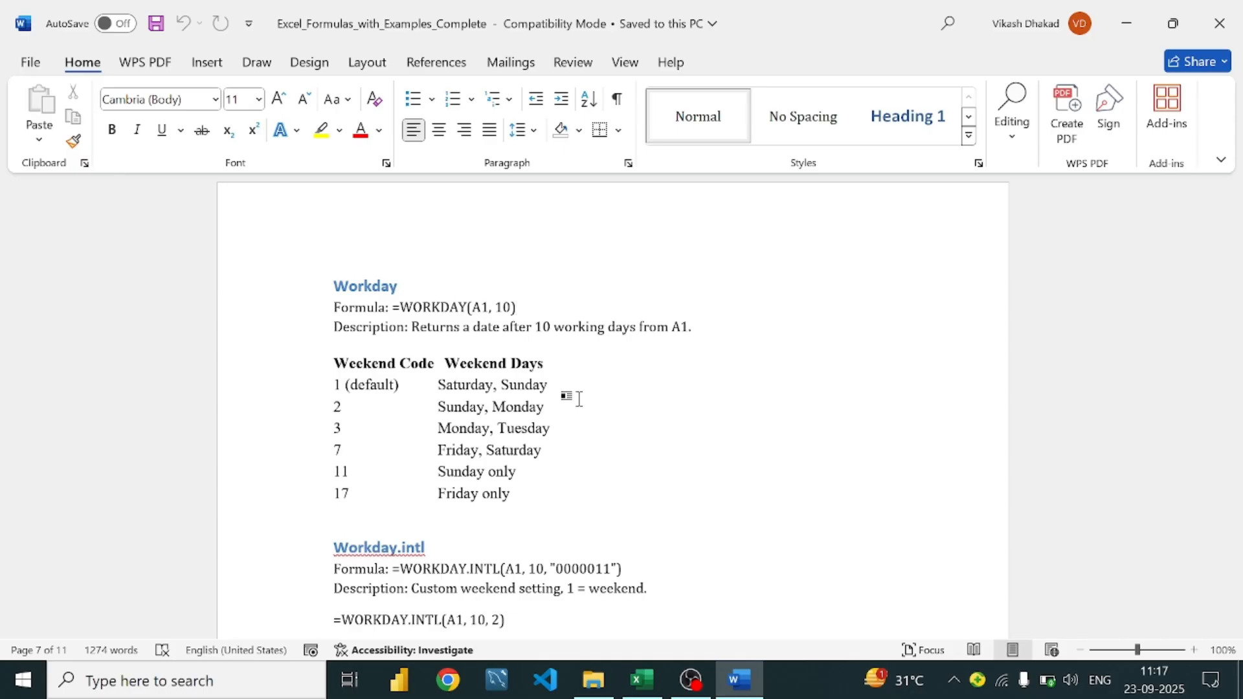
Review the Word WORKDAY.INTL weekend-code notes and the =WORKDAY.INTL(A1, 10, 2) example, then return to Excel
{"action": "scroll", "coordinate": [580, 399], "scroll_direction": "down", "scroll_amount": 6}
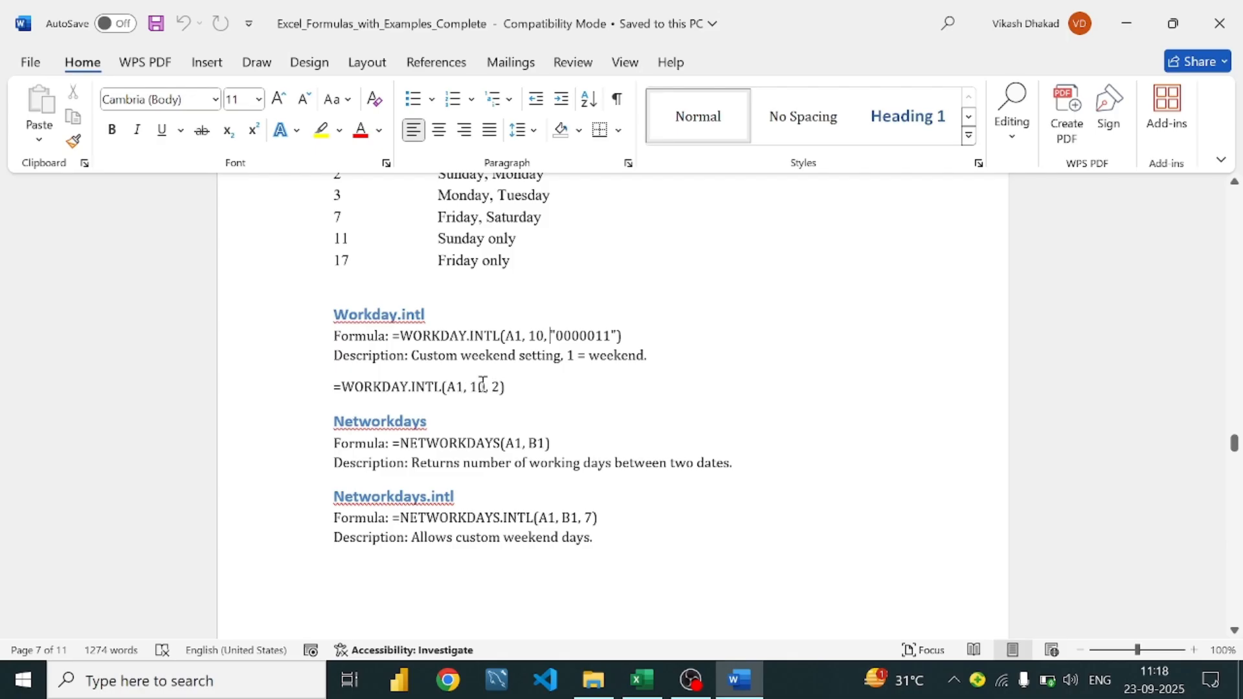
{"action": "left_click_drag", "start_coordinate": [519, 387], "coordinate": [330, 383]}
{"action": "scroll", "coordinate": [356, 314], "scroll_direction": "up", "scroll_amount": 3}
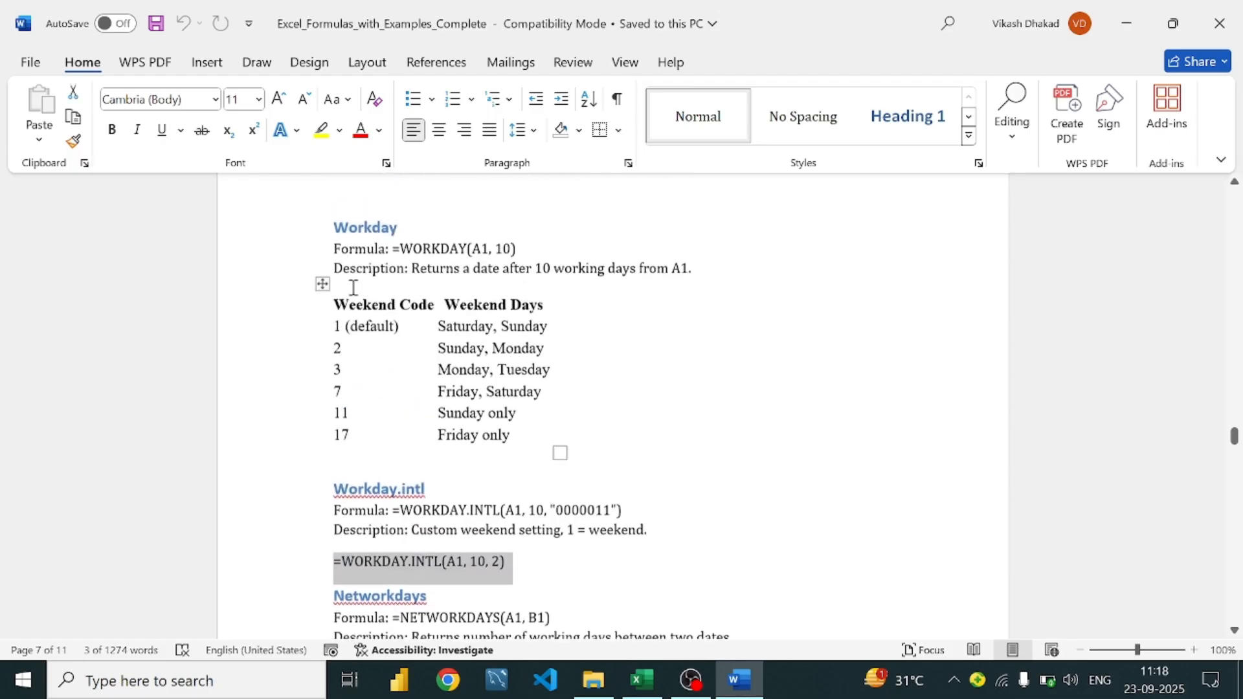
{"action": "left_click", "coordinate": [573, 365]}
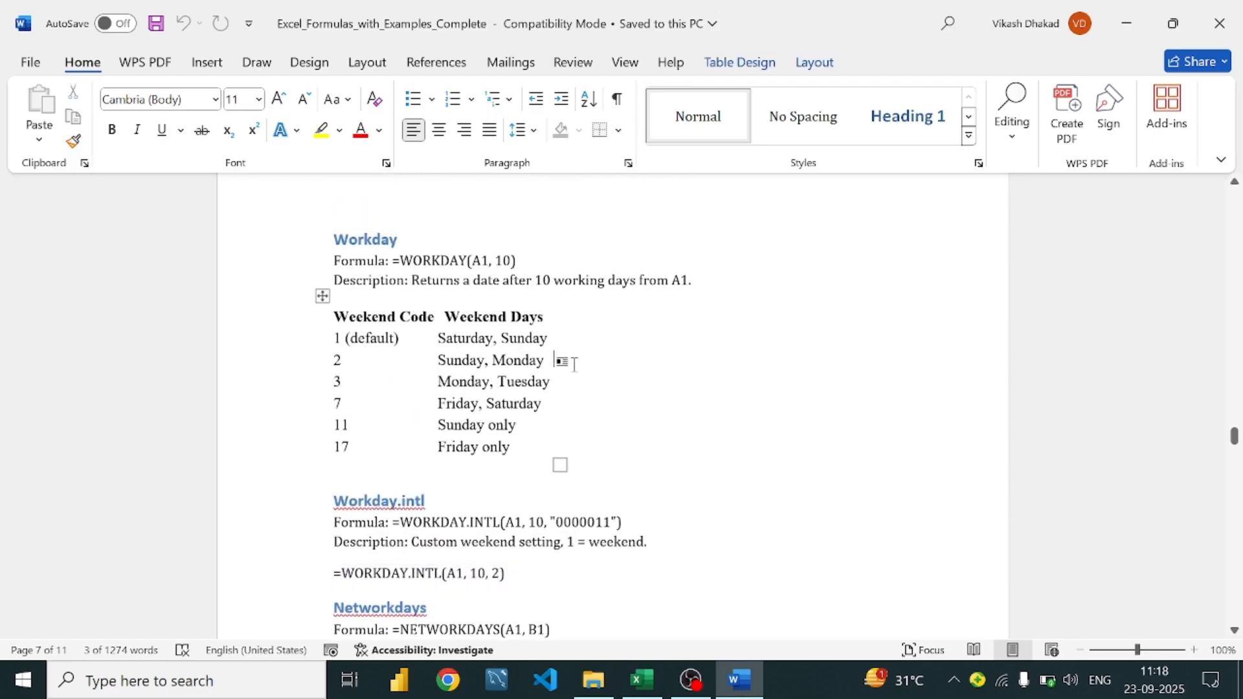
{"action": "scroll", "coordinate": [573, 365], "scroll_direction": "down", "scroll_amount": 5}
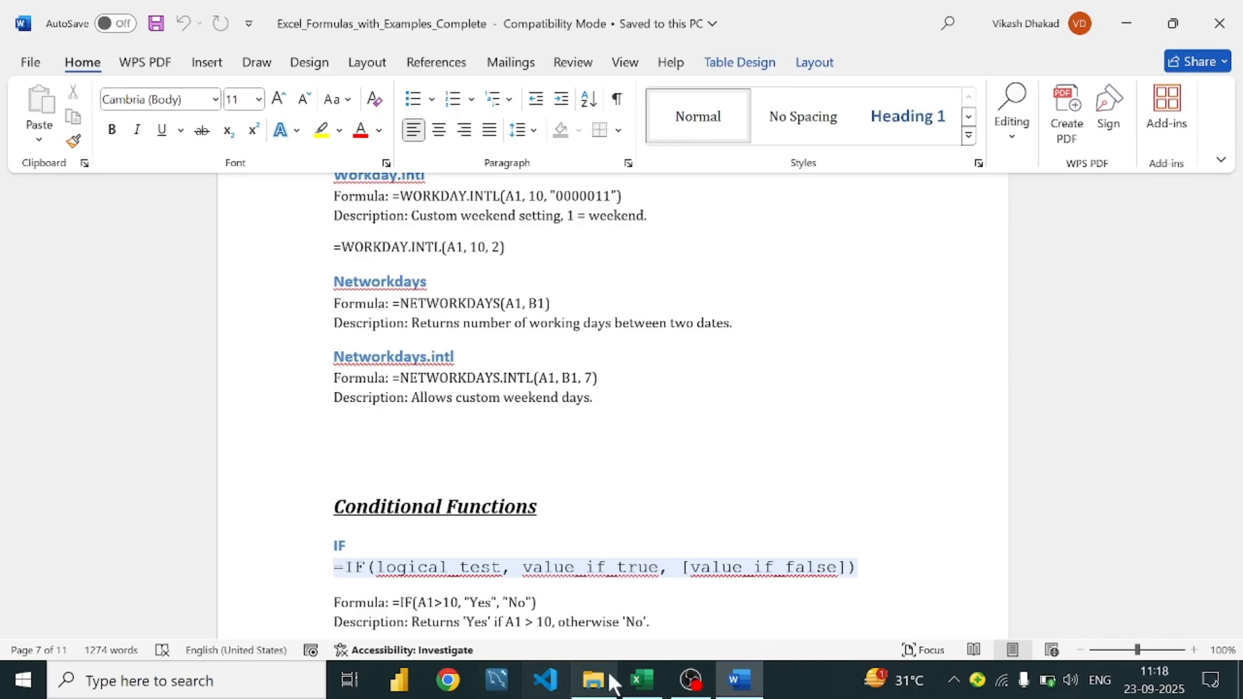
{"action": "left_click", "coordinate": [639, 680]}
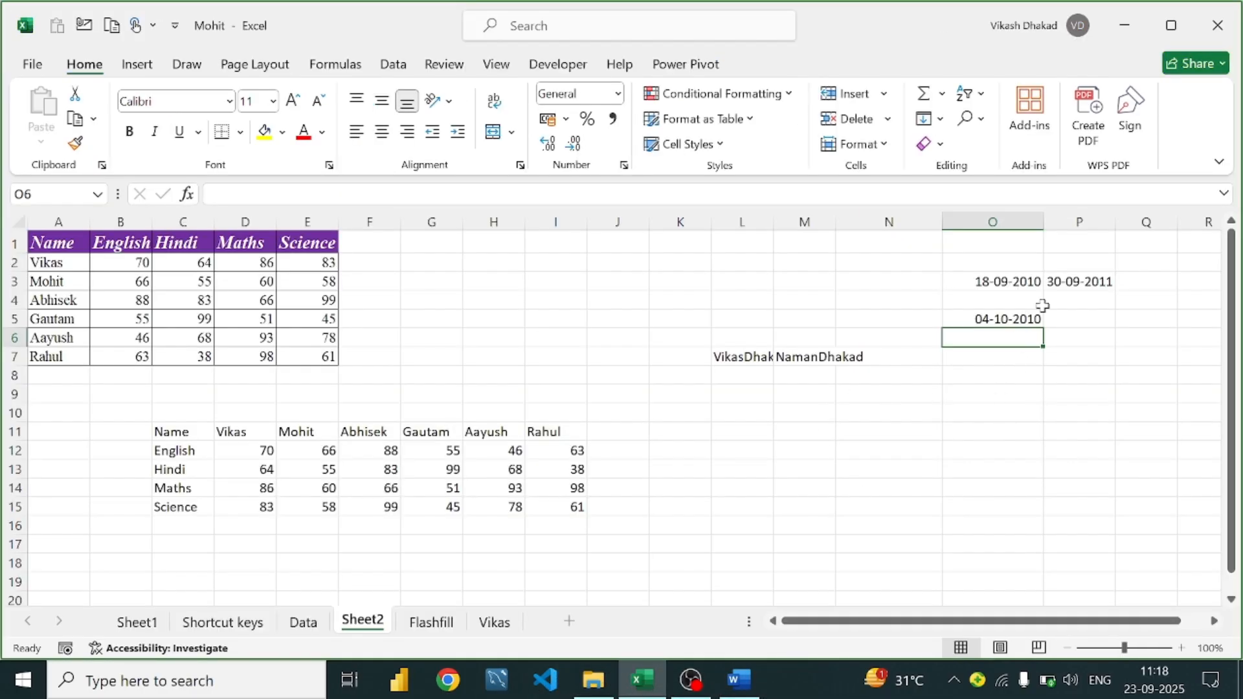
Enter =WORKDAY.INTL(O5,10,2) in P5 to get 10 workdays after O5 with Sunday–Monday weekends
{"action": "left_click", "coordinate": [1072, 317]}
{"action": "type", "text": "=wor"}
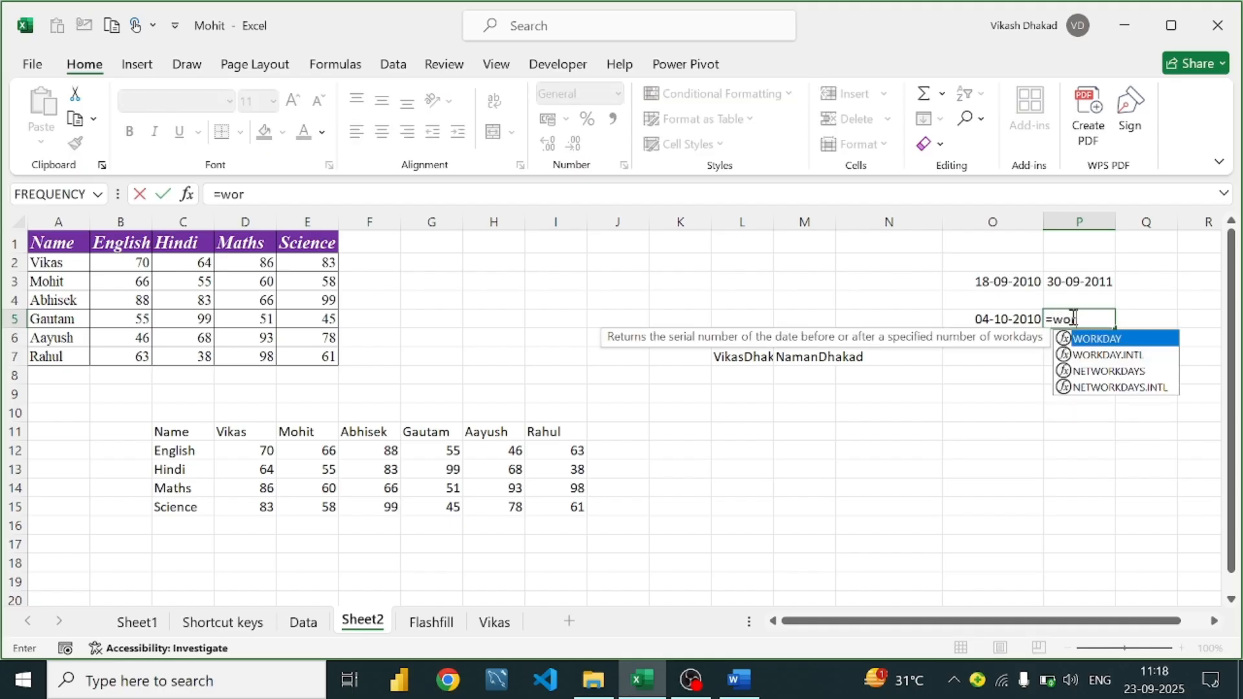
{"action": "key", "text": "Down"}
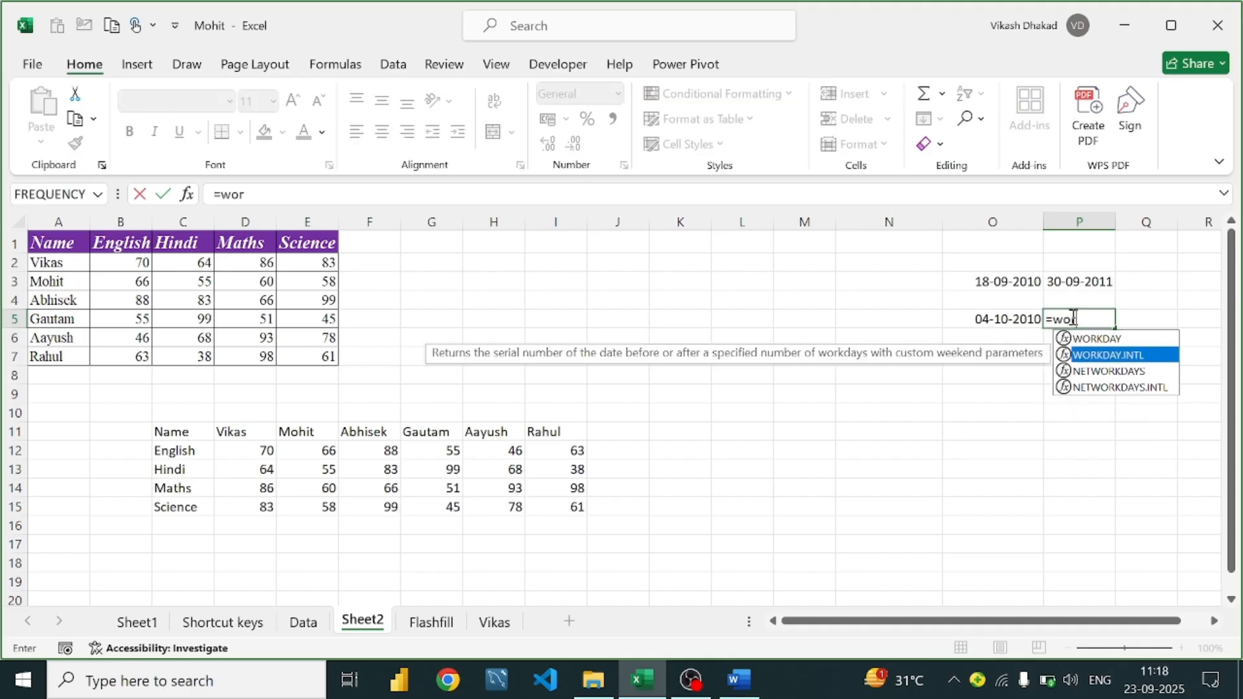
{"action": "key", "text": "Tab"}
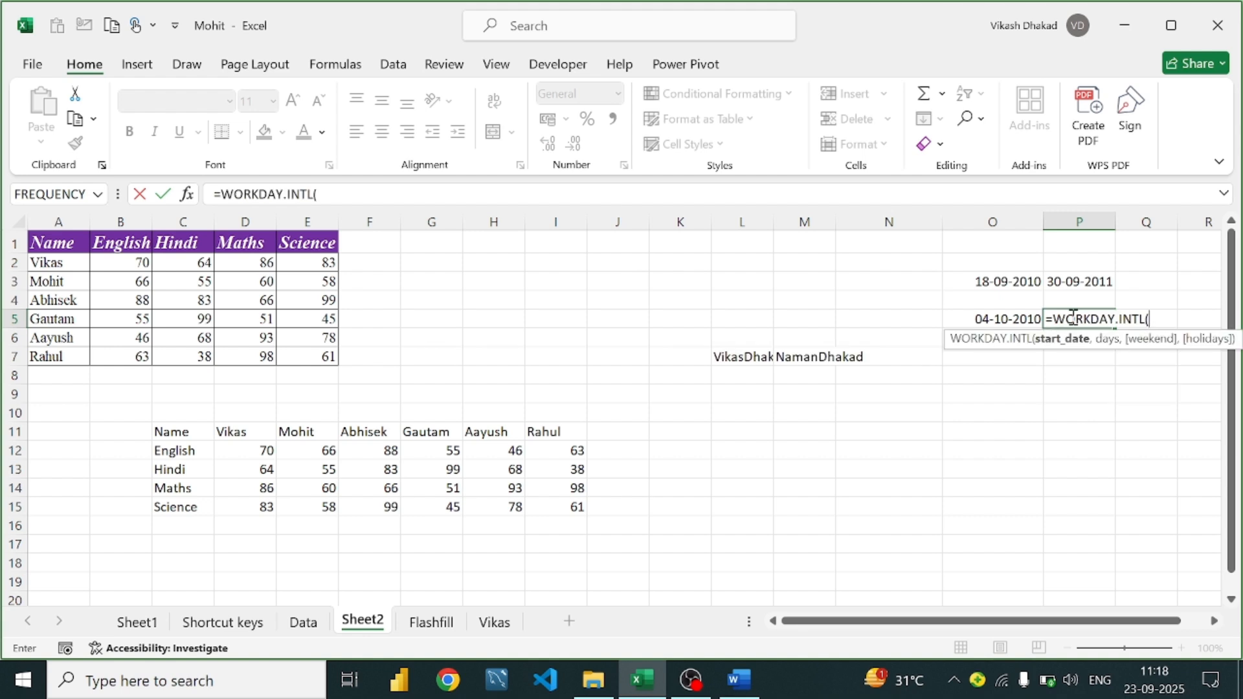
{"action": "left_click", "coordinate": [1012, 317]}
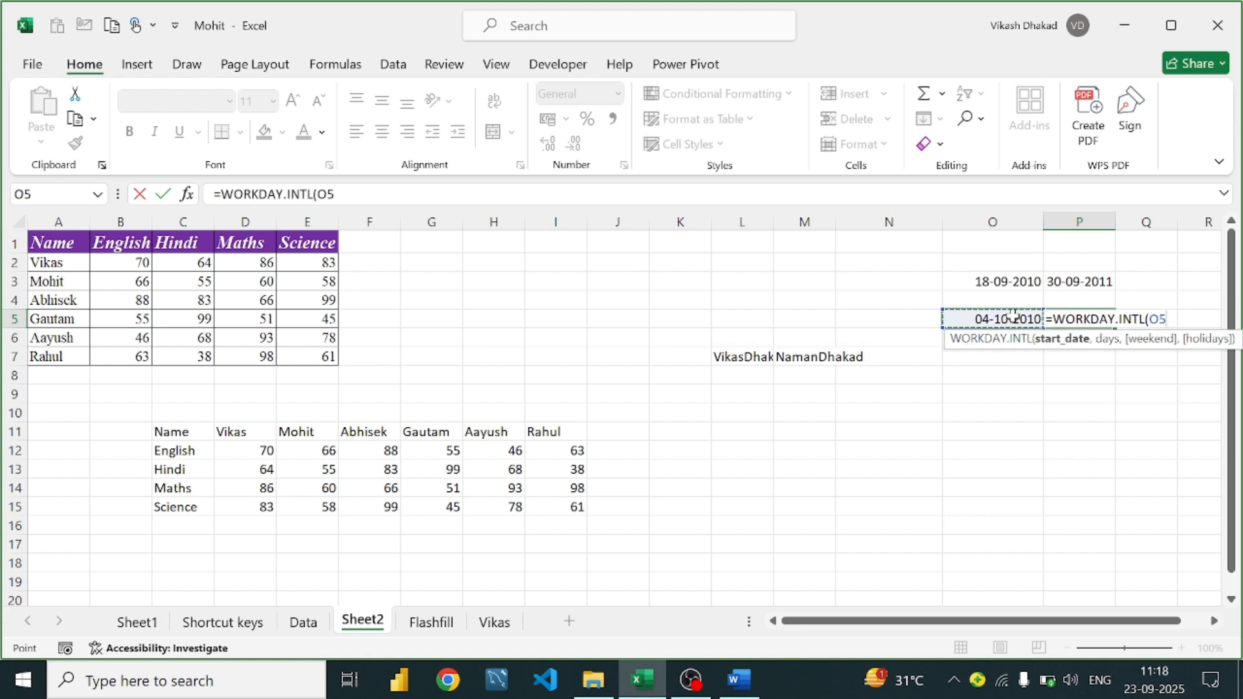
{"action": "type", "text": ",1"}
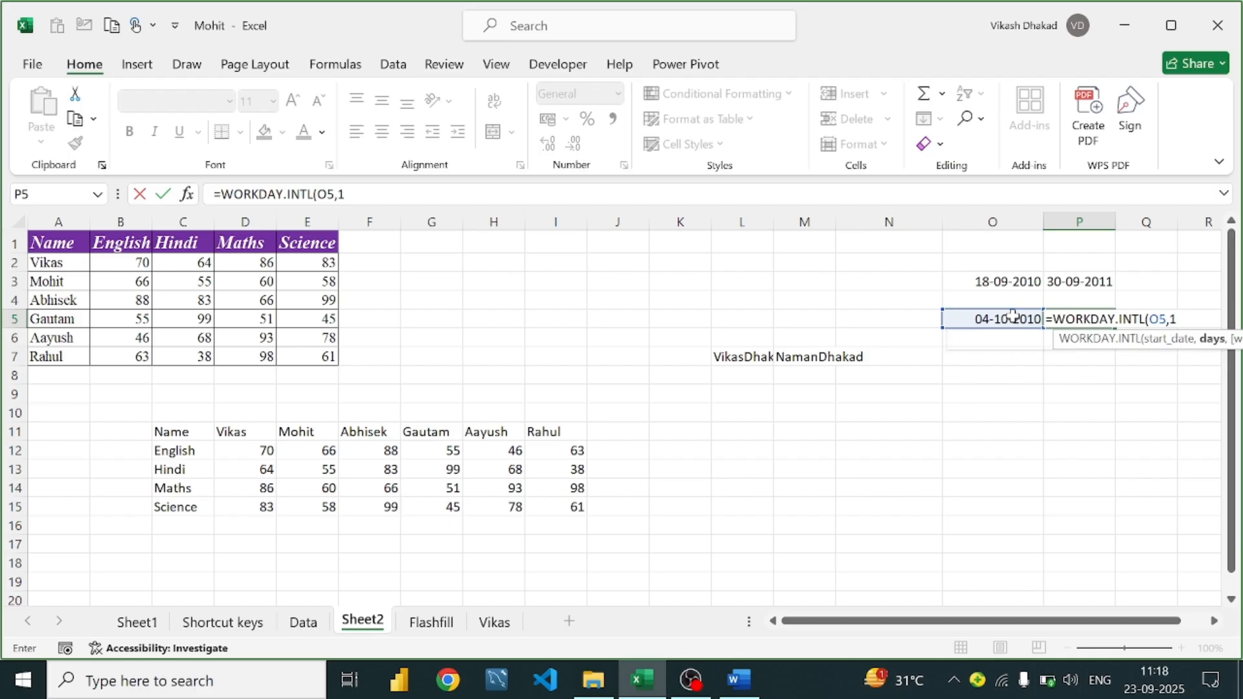
{"action": "type", "text": "0,"}
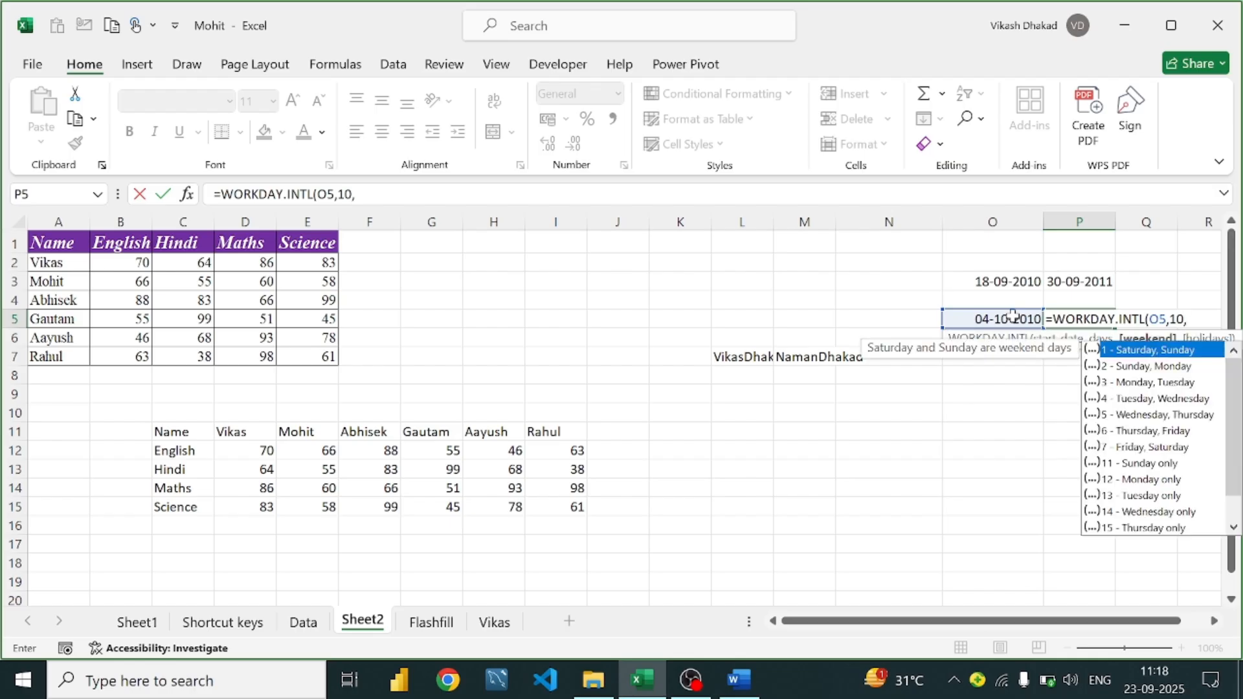
{"action": "key", "text": "Down"}
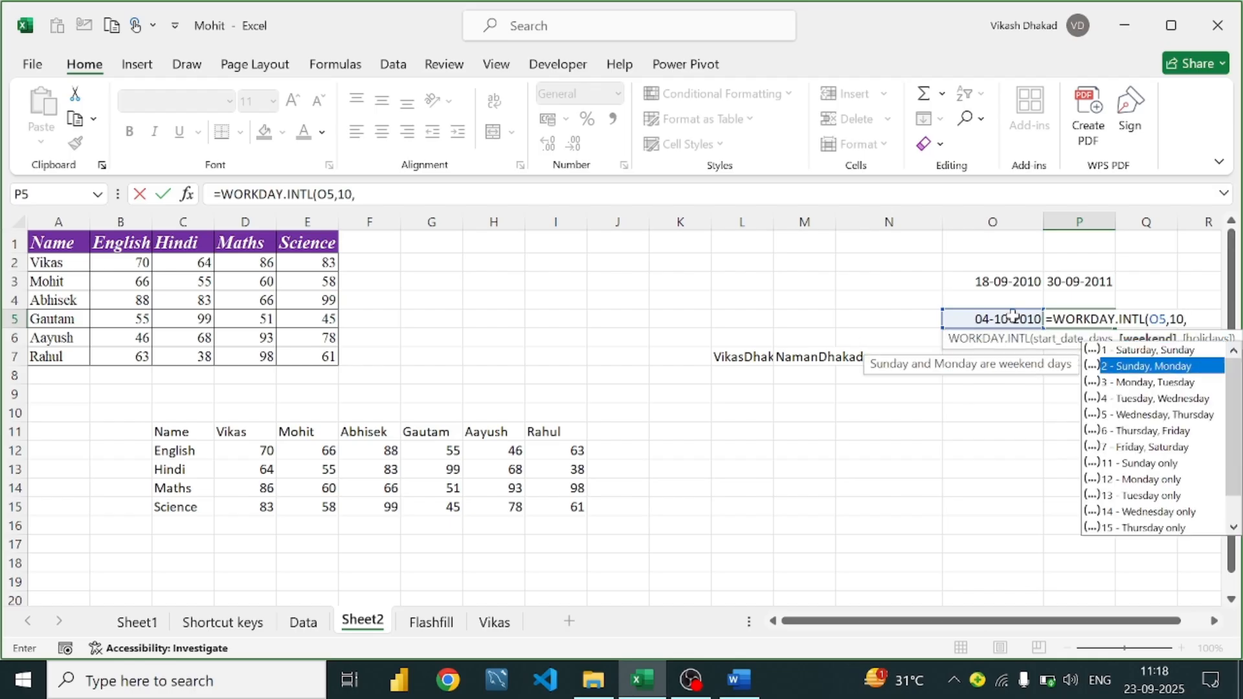
{"action": "key", "text": "Tab"}
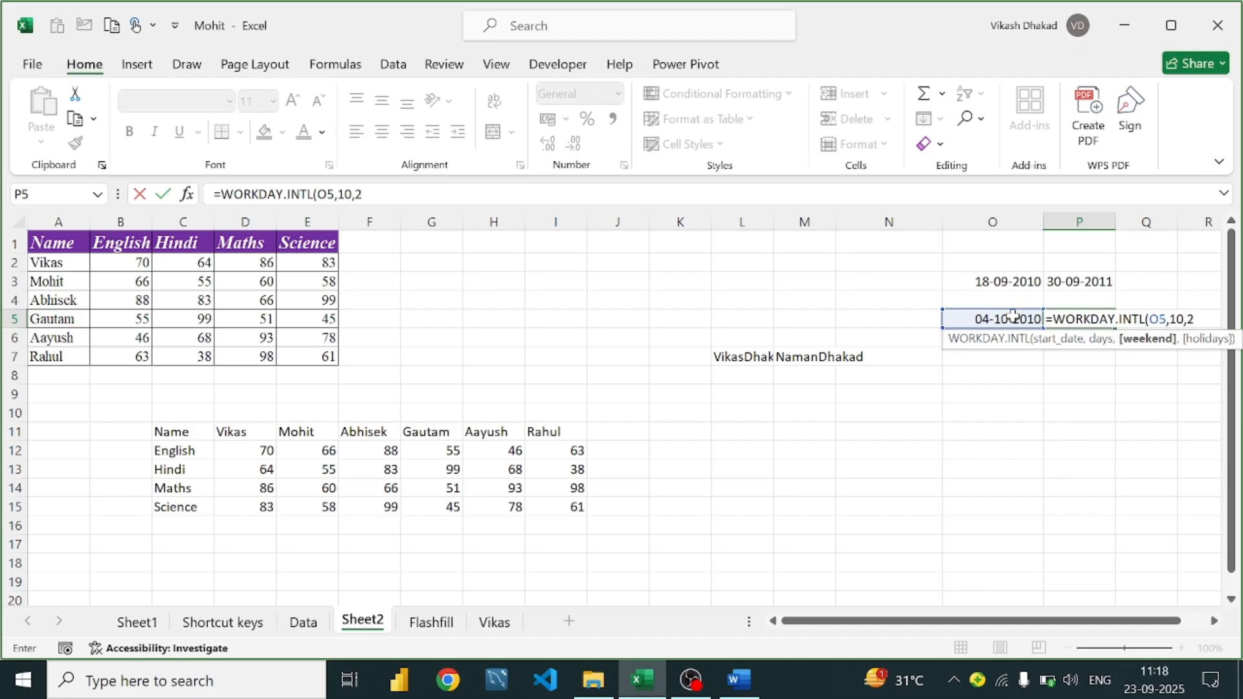
{"action": "type", "text": ")"}
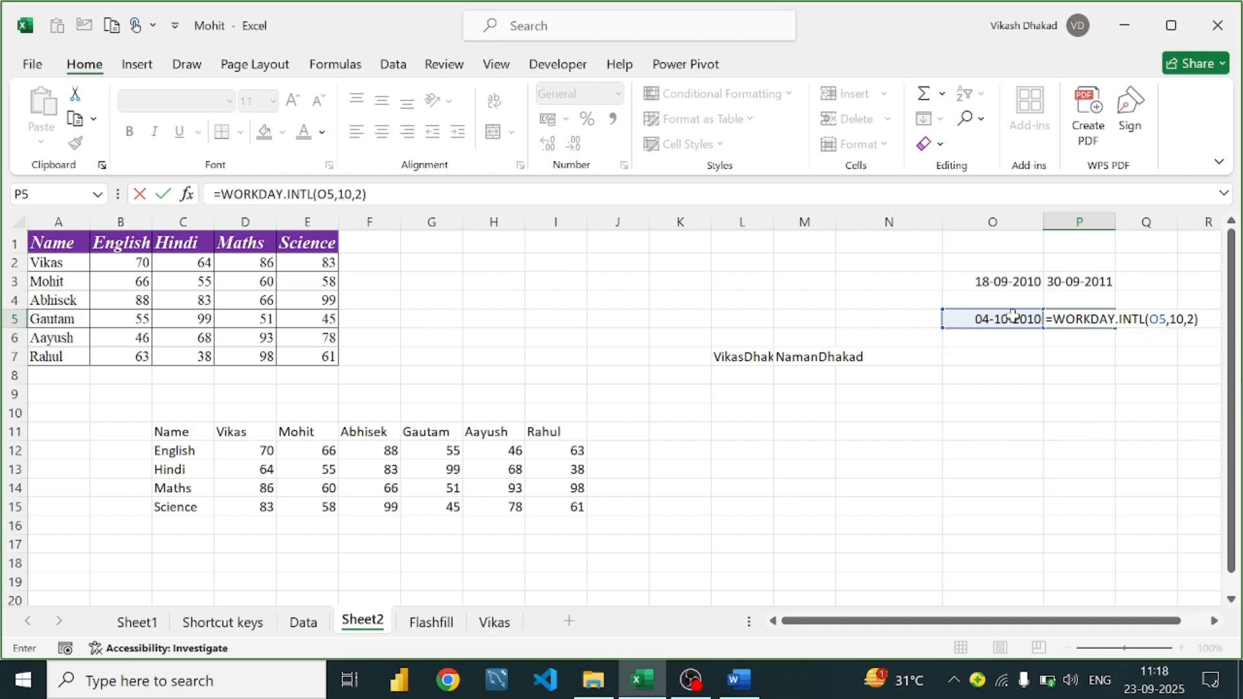
{"action": "key", "text": "Return"}
{"action": "left_click", "coordinate": [1102, 317]}
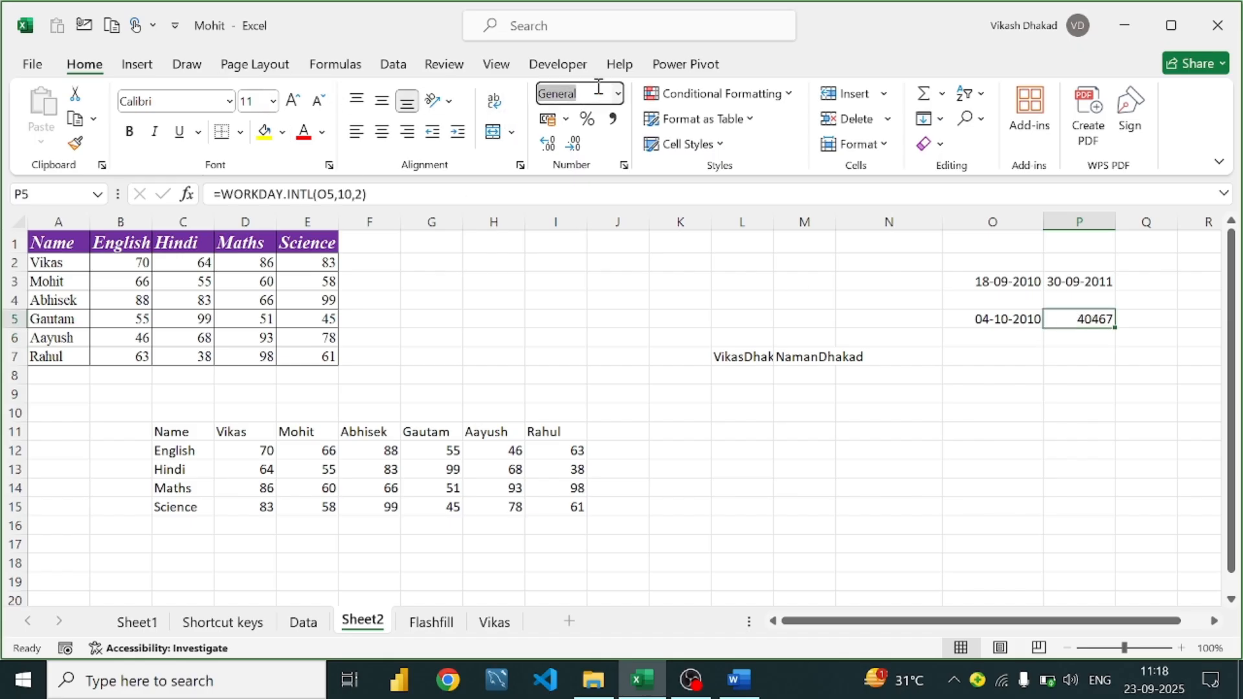
Format P5 as Short Date so it shows 16-10-2010, then compare the P5 and O5 formulas
{"action": "left_click", "coordinate": [618, 95]}
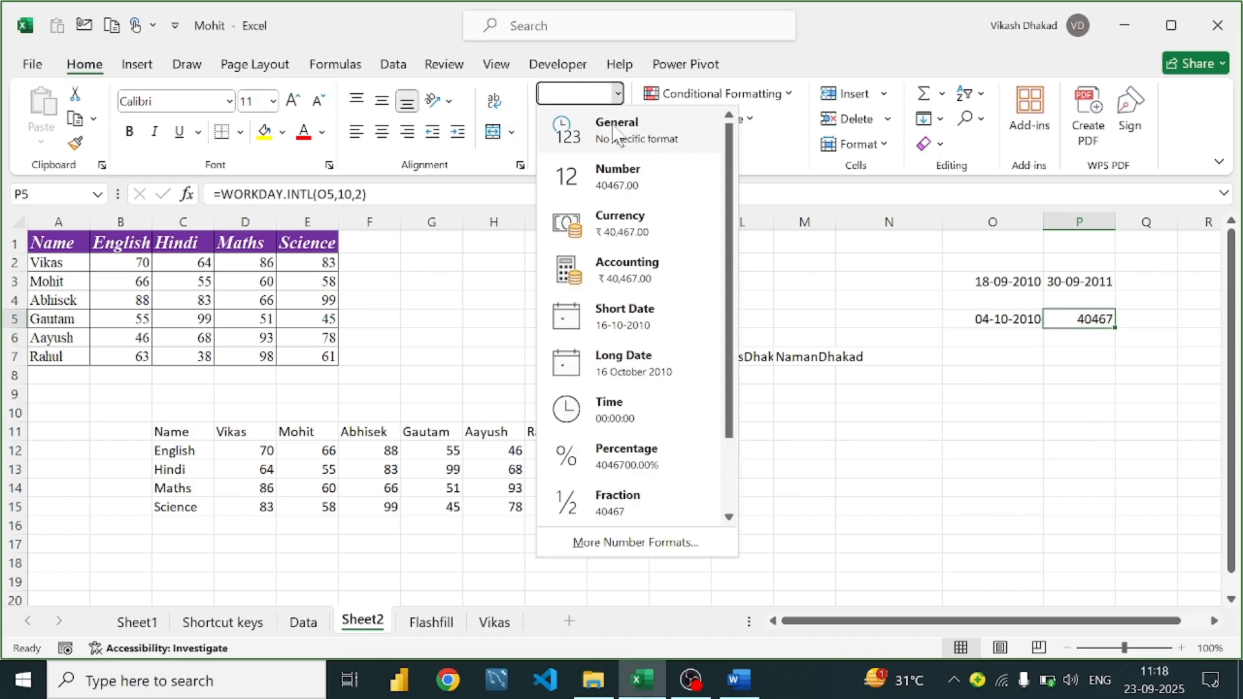
{"action": "left_click", "coordinate": [622, 303]}
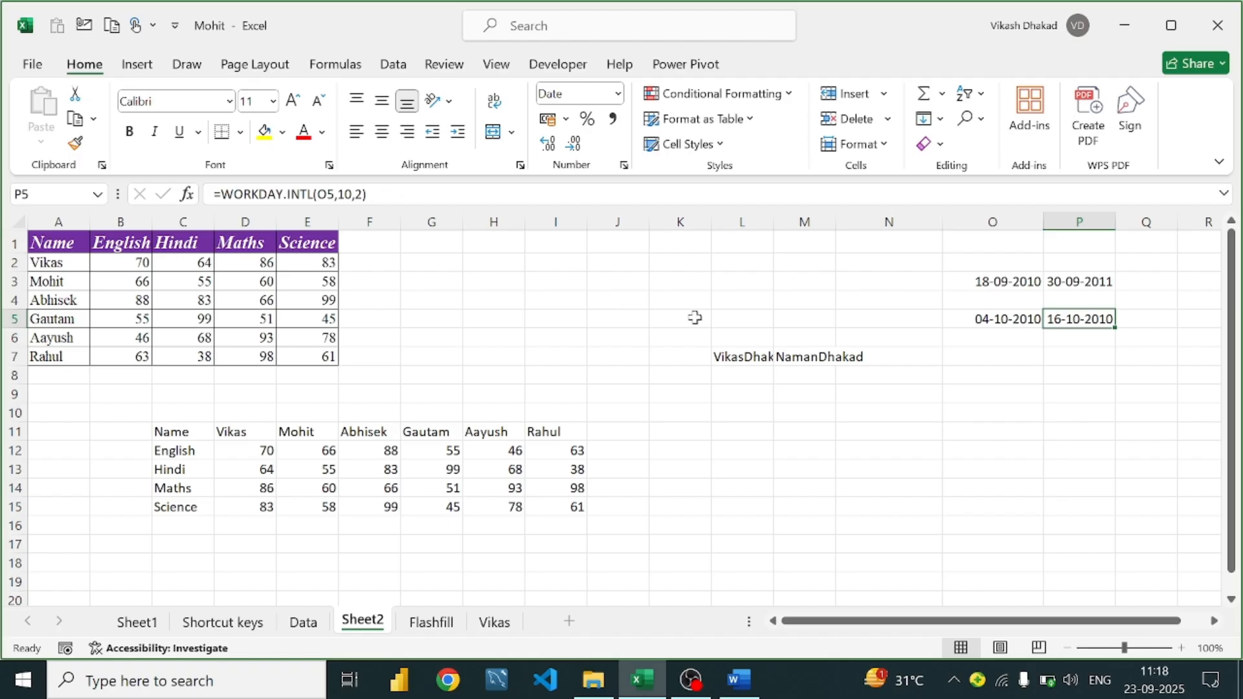
{"action": "left_click", "coordinate": [1031, 317]}
{"action": "left_click", "coordinate": [1072, 321]}
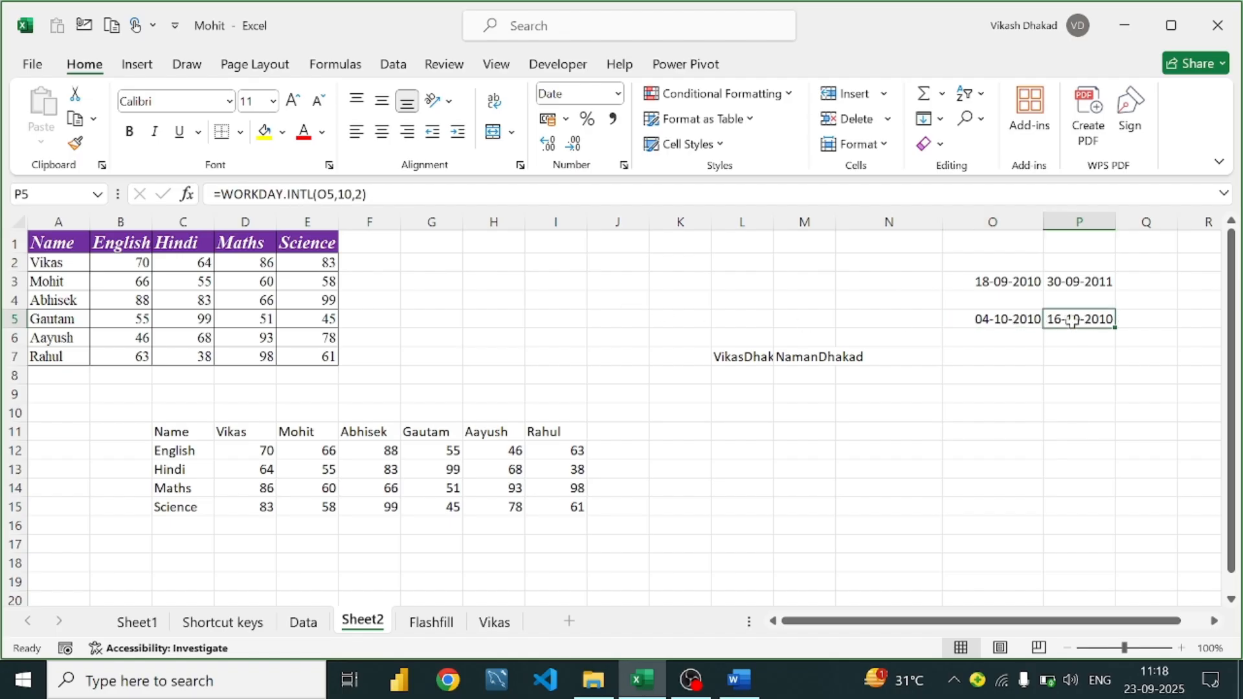
{"action": "left_click", "coordinate": [1020, 328]}
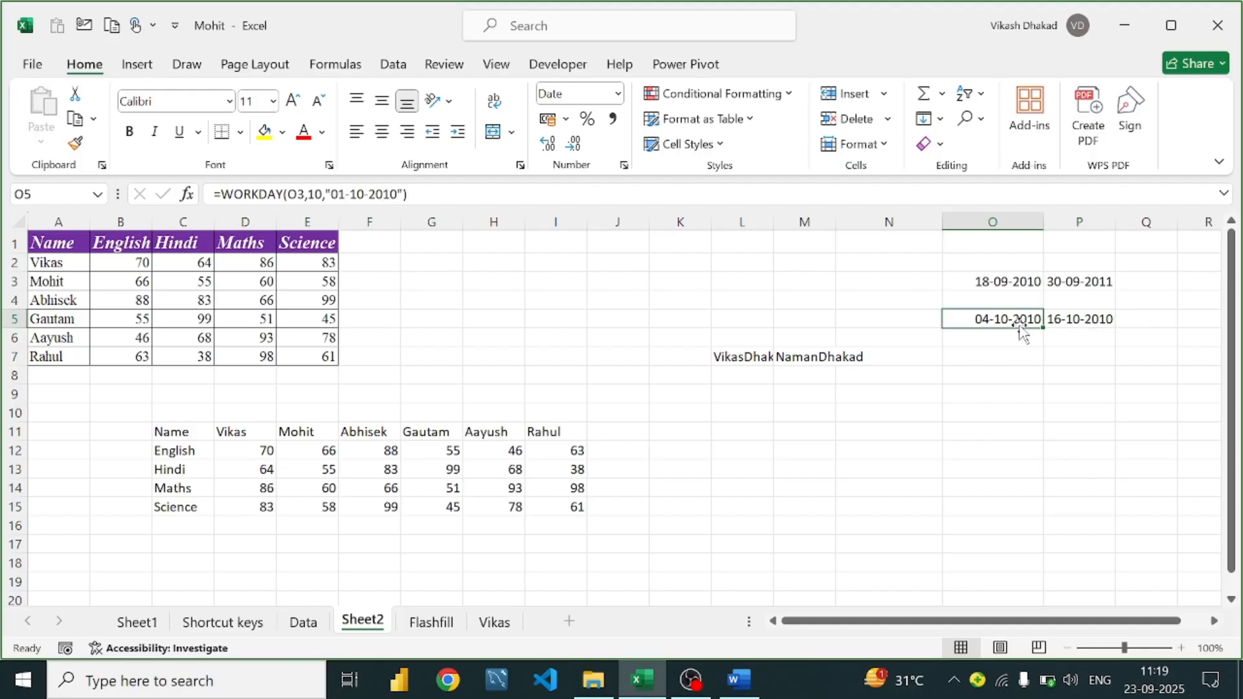
{"action": "left_click", "coordinate": [1069, 321]}
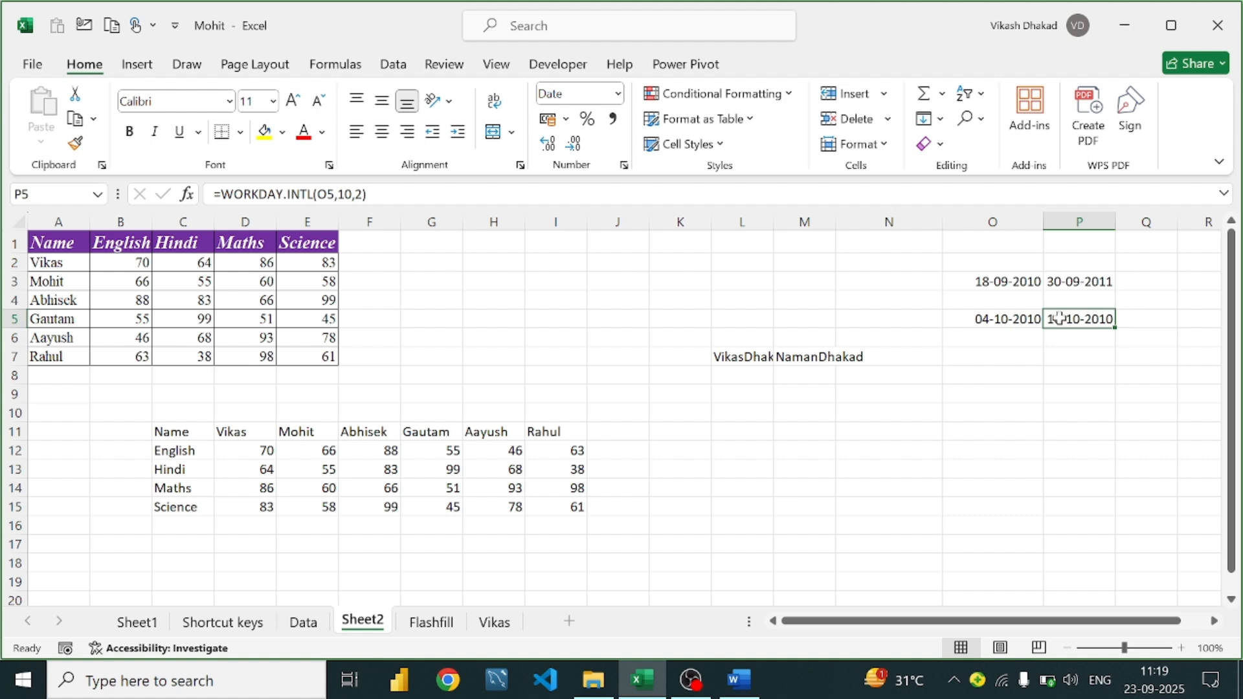
{"action": "left_click", "coordinate": [1009, 321]}
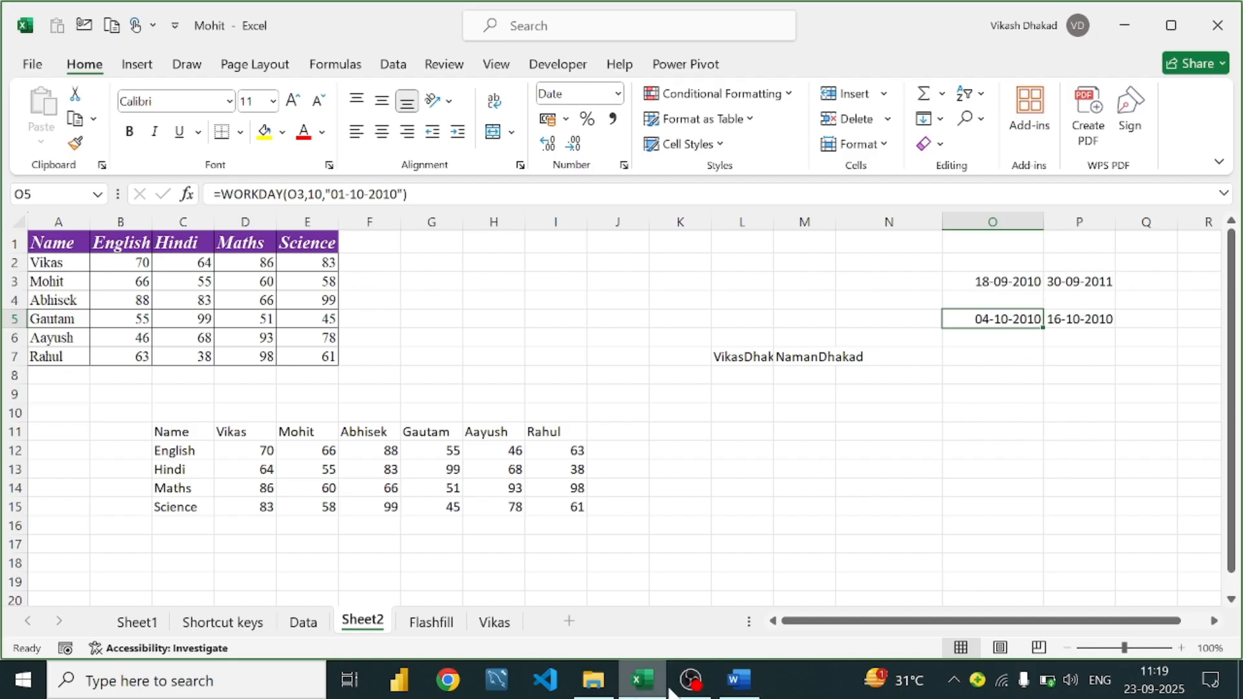
Glance at the Word formula notes and come back to the Excel workbook
{"action": "left_click", "coordinate": [733, 685]}
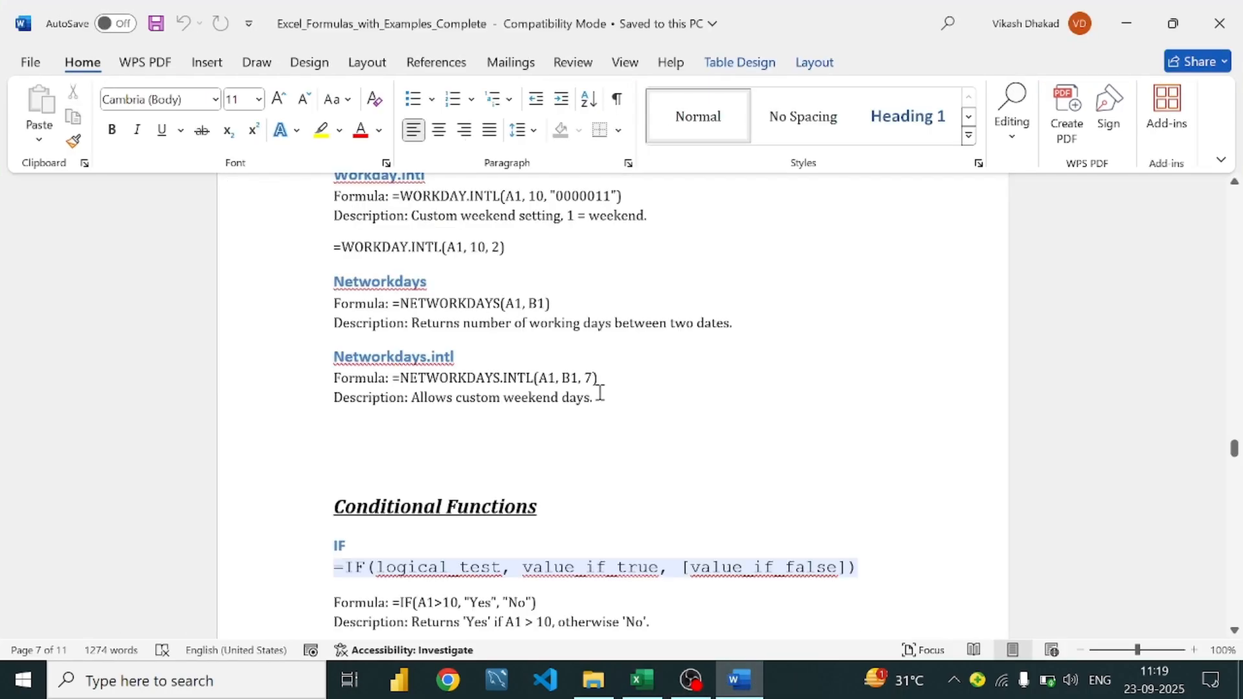
{"action": "scroll", "coordinate": [600, 392], "scroll_direction": "down", "scroll_amount": 3}
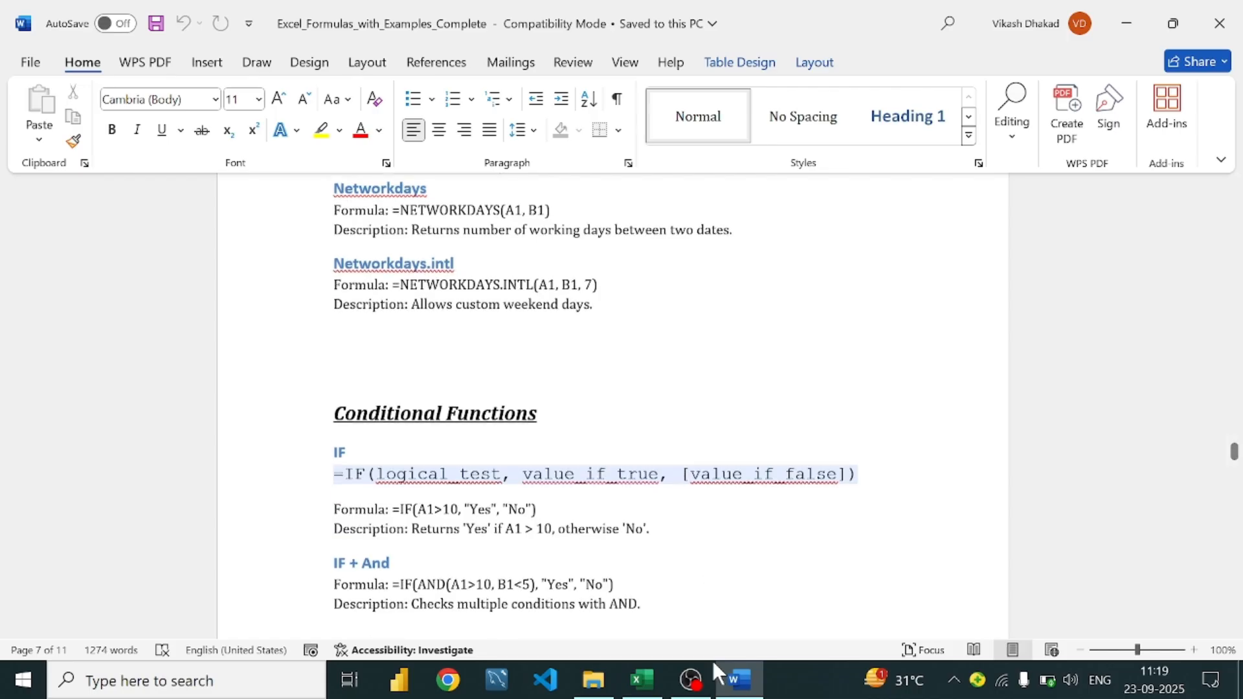
{"action": "left_click", "coordinate": [641, 680]}
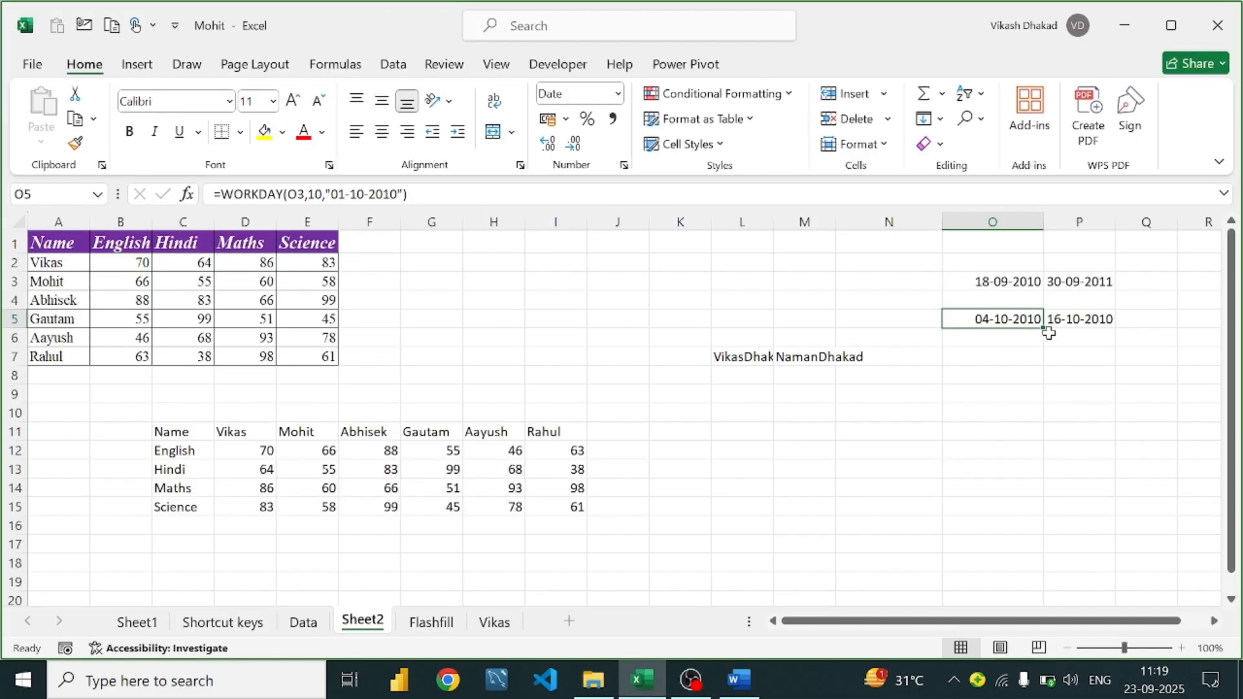
Change P5 to =WORKDAY.INTL(O5,10,1) so it returns 18-10-2010
{"action": "left_click", "coordinate": [1088, 319]}
{"action": "double_click", "coordinate": [1089, 317]}
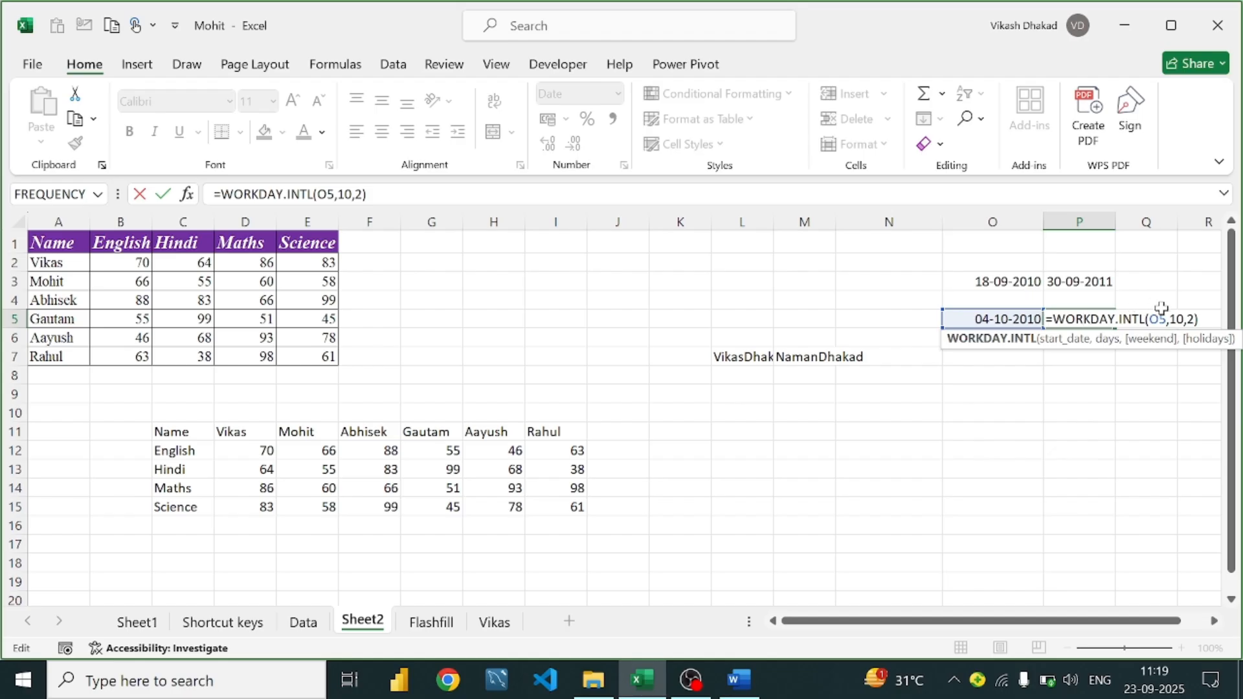
{"action": "left_click", "coordinate": [1194, 319]}
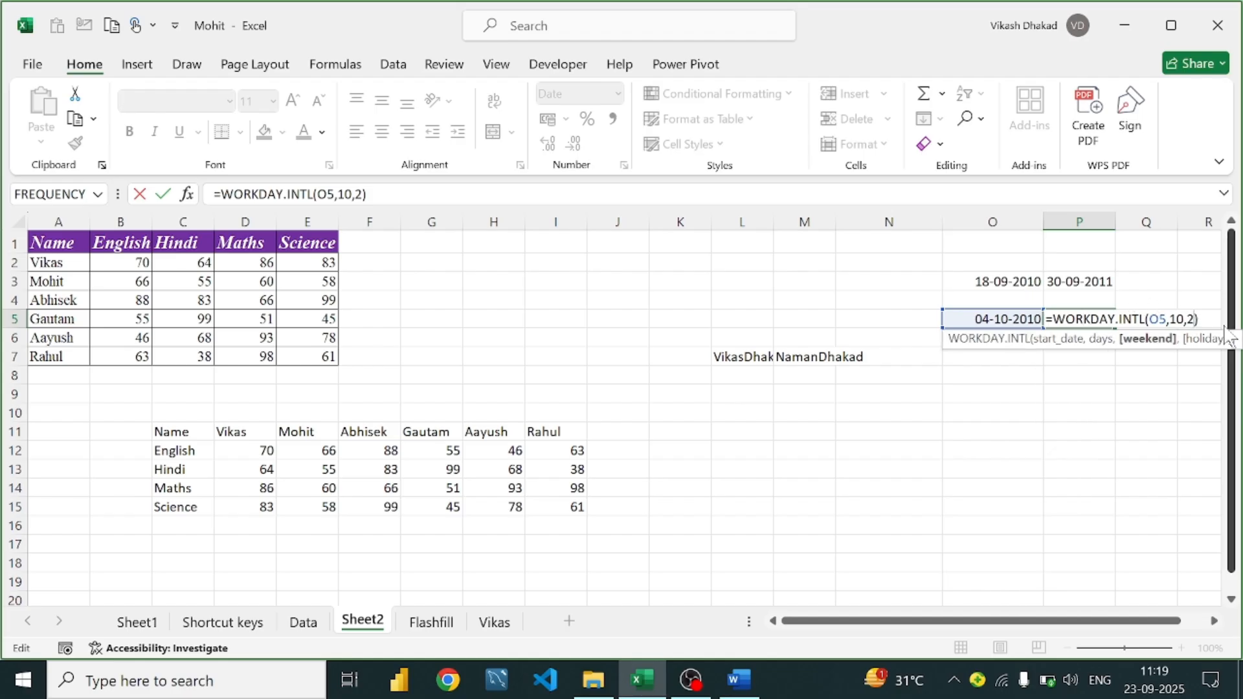
{"action": "key", "text": "BackSpace"}
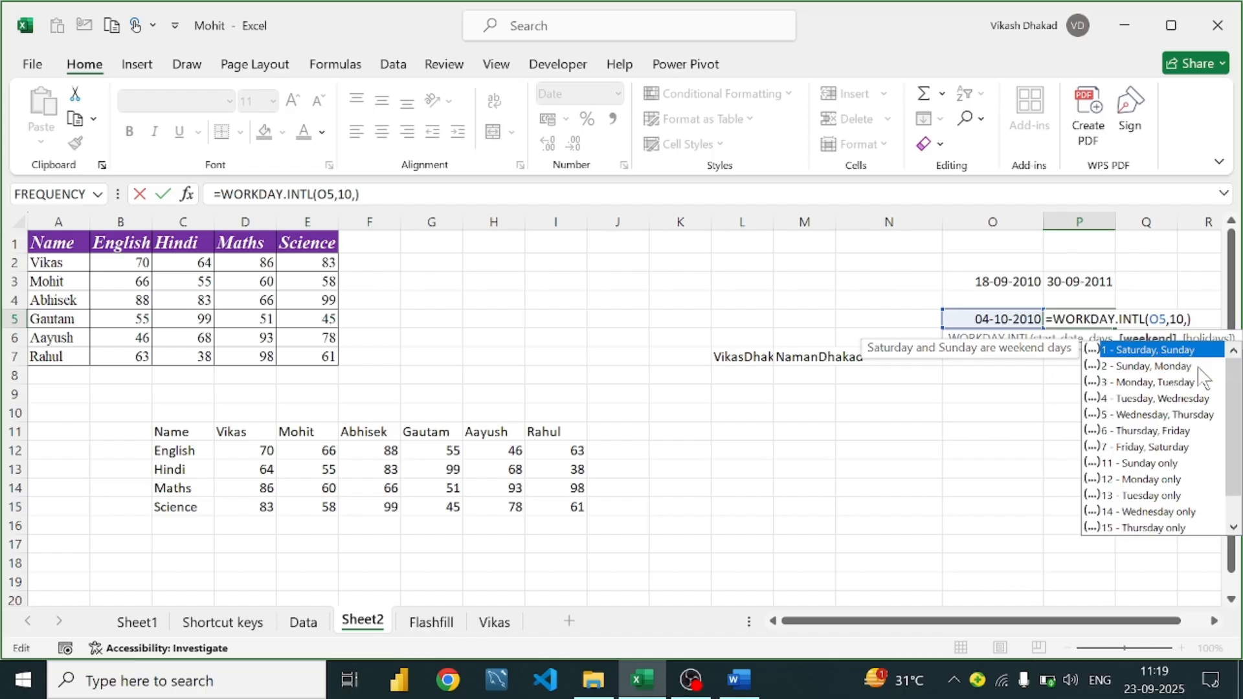
{"action": "scroll", "coordinate": [1148, 418], "scroll_direction": "down", "scroll_amount": 1}
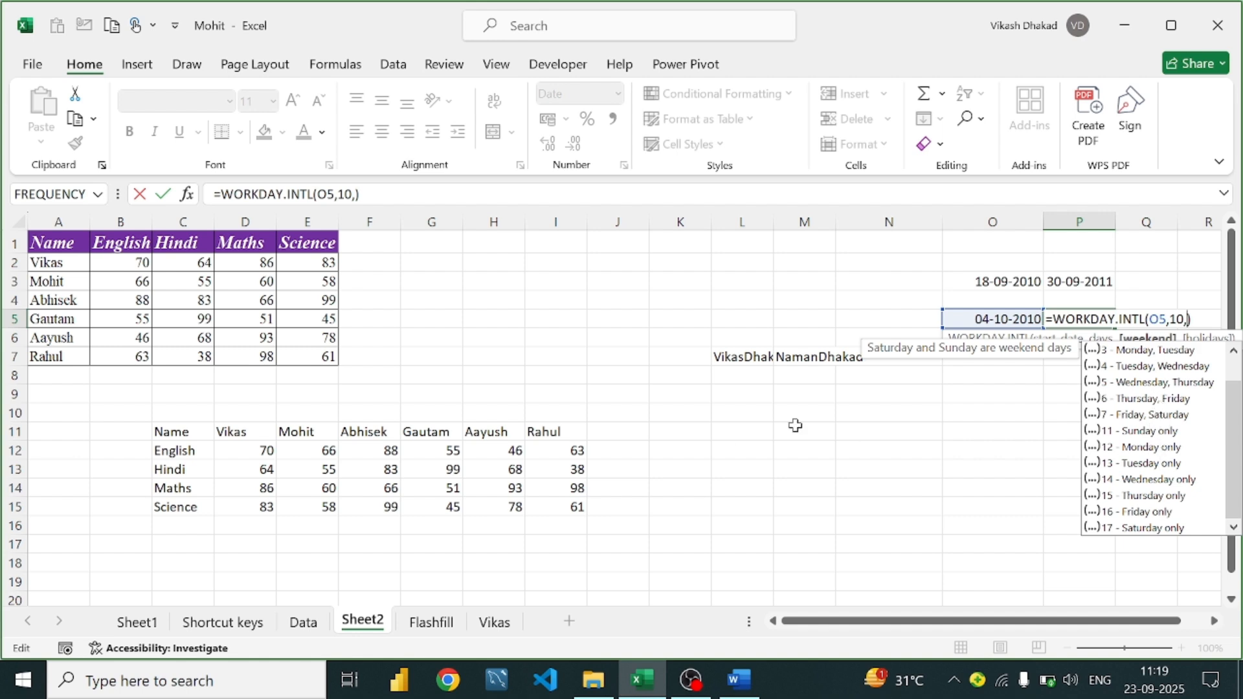
{"action": "left_click", "coordinate": [850, 407]}
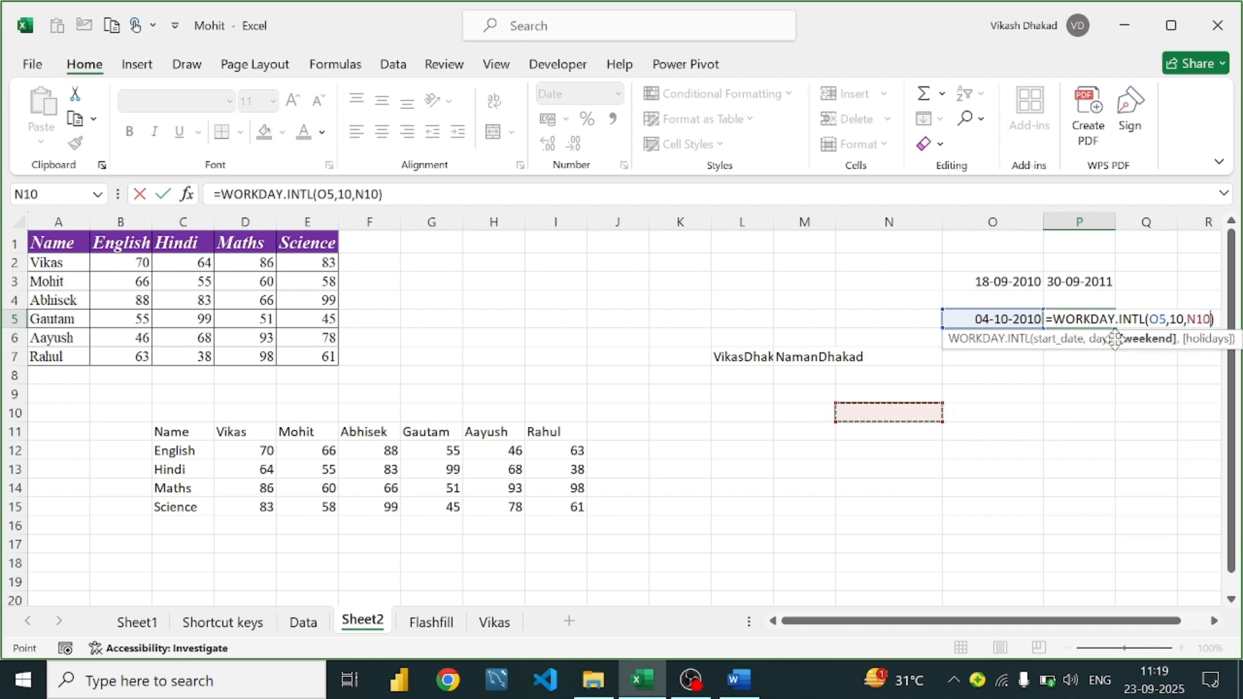
{"action": "key", "text": "BackSpace"}
{"action": "key", "text": "BackSpace"}
{"action": "key", "text": "BackSpace"}
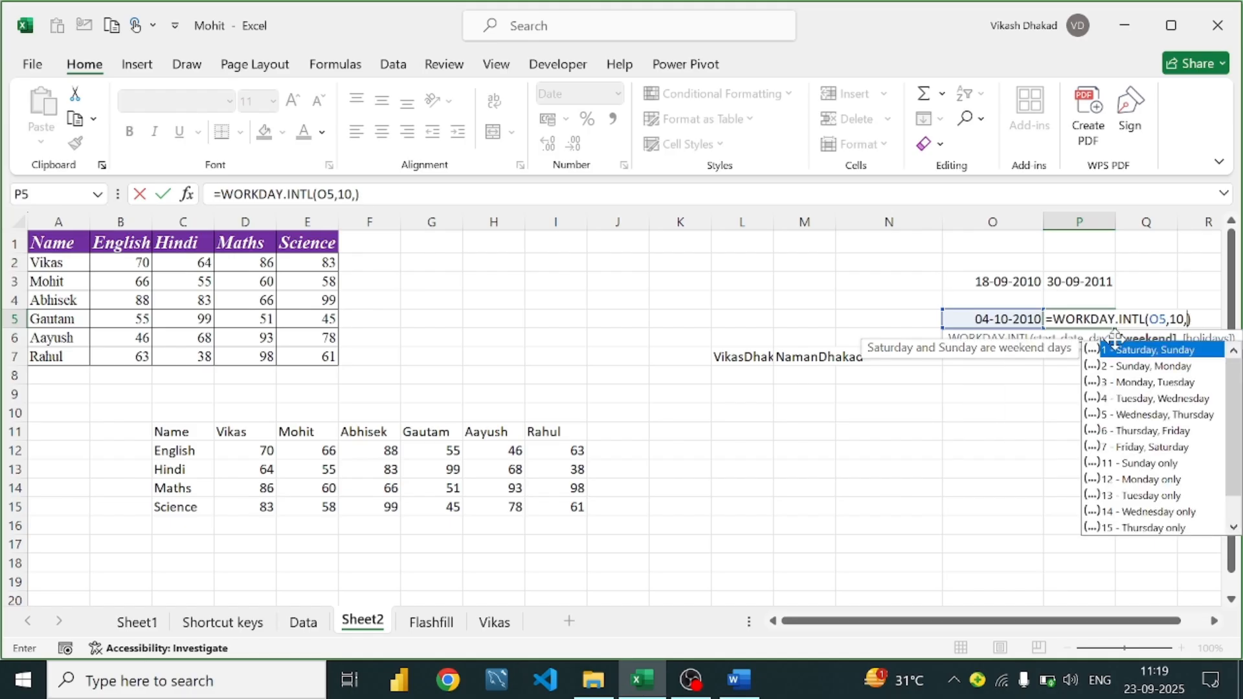
{"action": "type", "text": "2"}
{"action": "key", "text": "BackSpace"}
{"action": "type", "text": "1"}
{"action": "key", "text": "Return"}
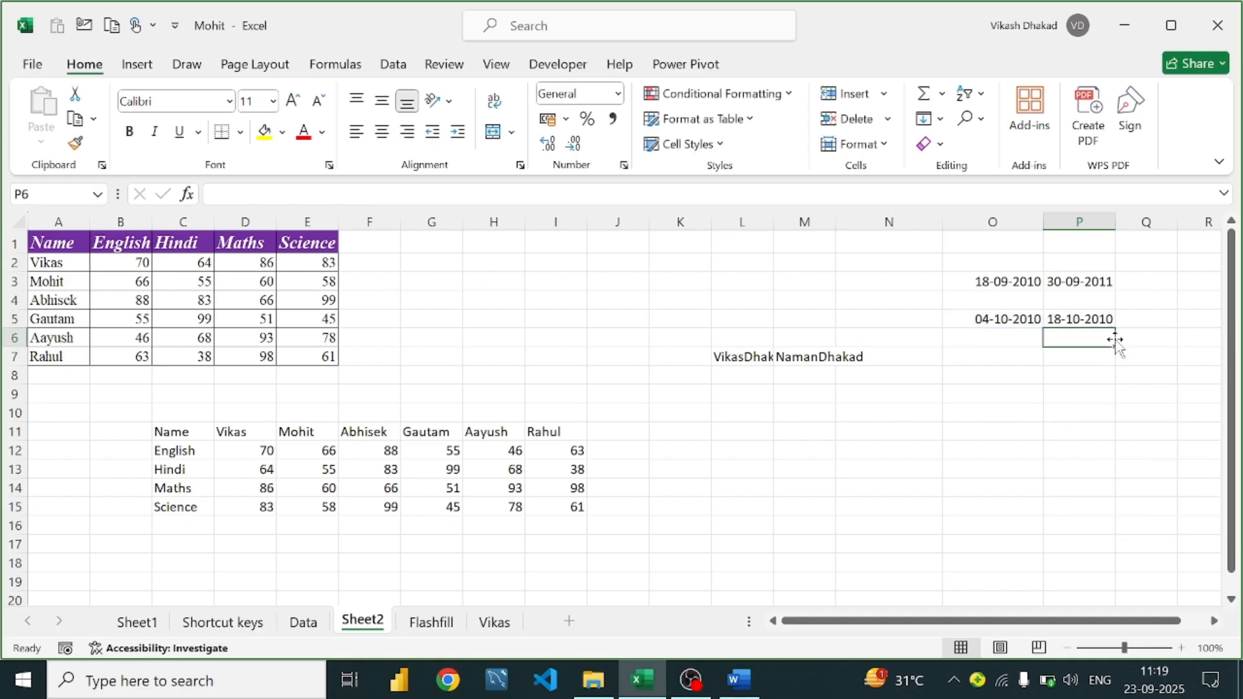
Compare the P5 and O5 formulas, then switch to the Word formula notes
{"action": "left_click", "coordinate": [1076, 319]}
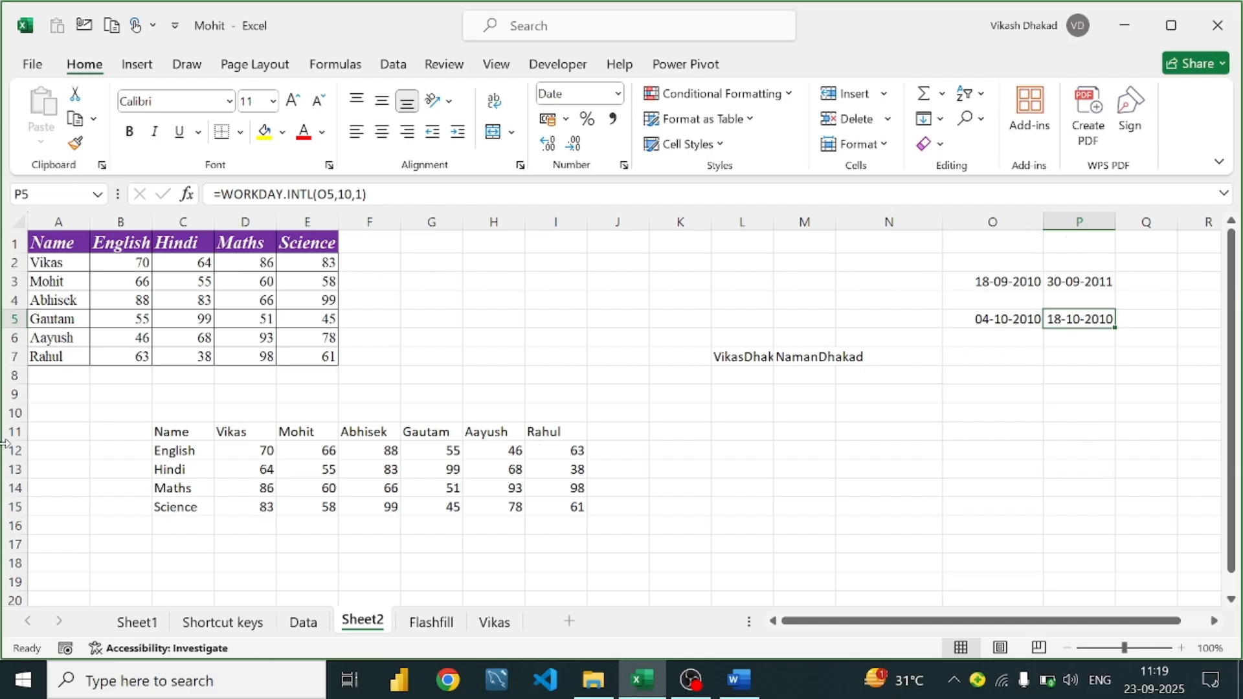
{"action": "left_click", "coordinate": [969, 320]}
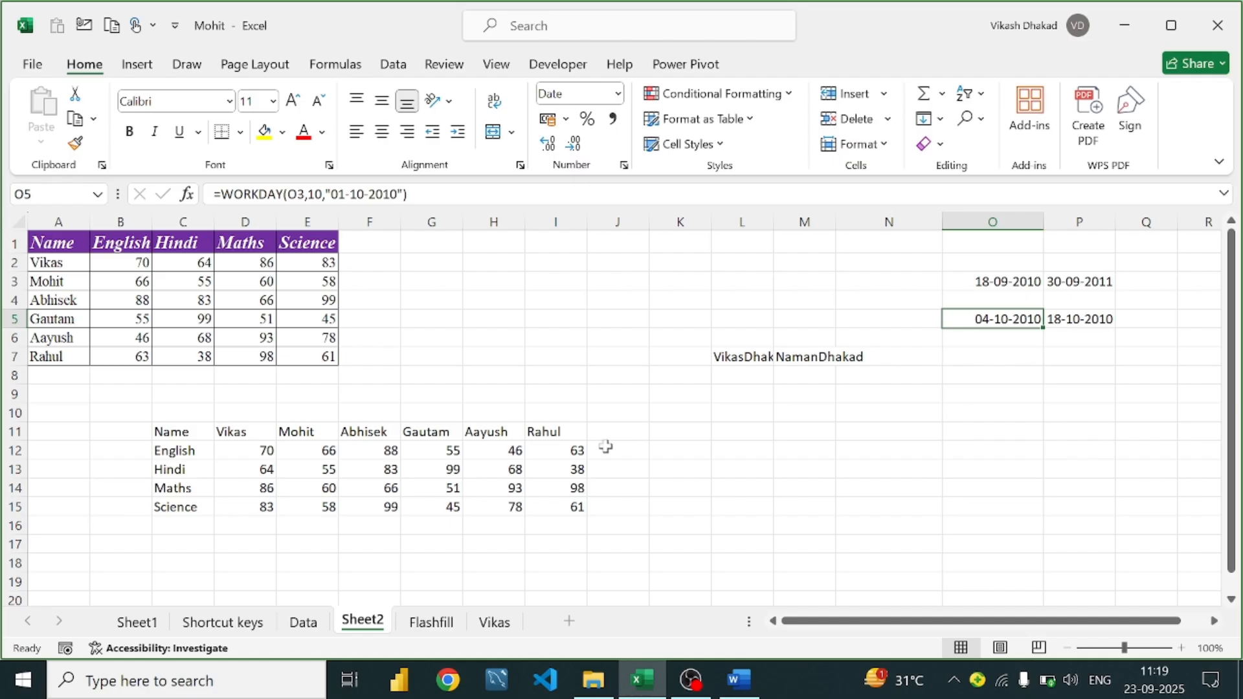
{"action": "scroll", "coordinate": [546, 447], "scroll_direction": "down", "scroll_amount": 3}
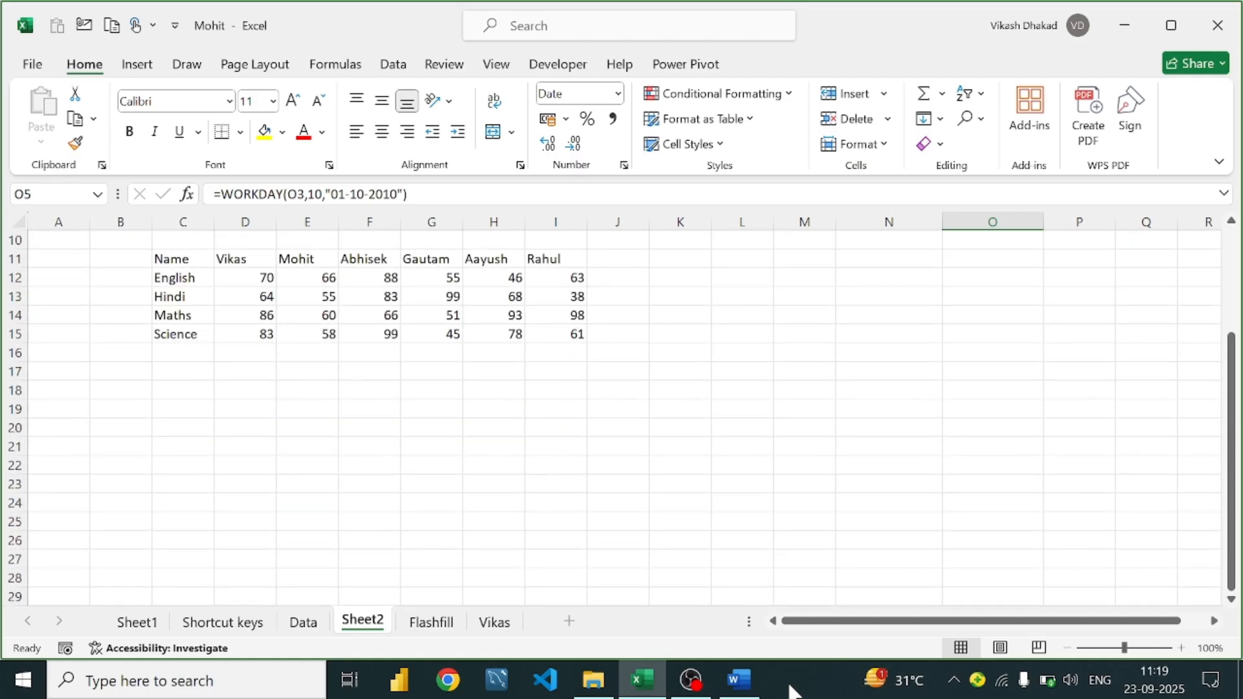
{"action": "left_click", "coordinate": [739, 679]}
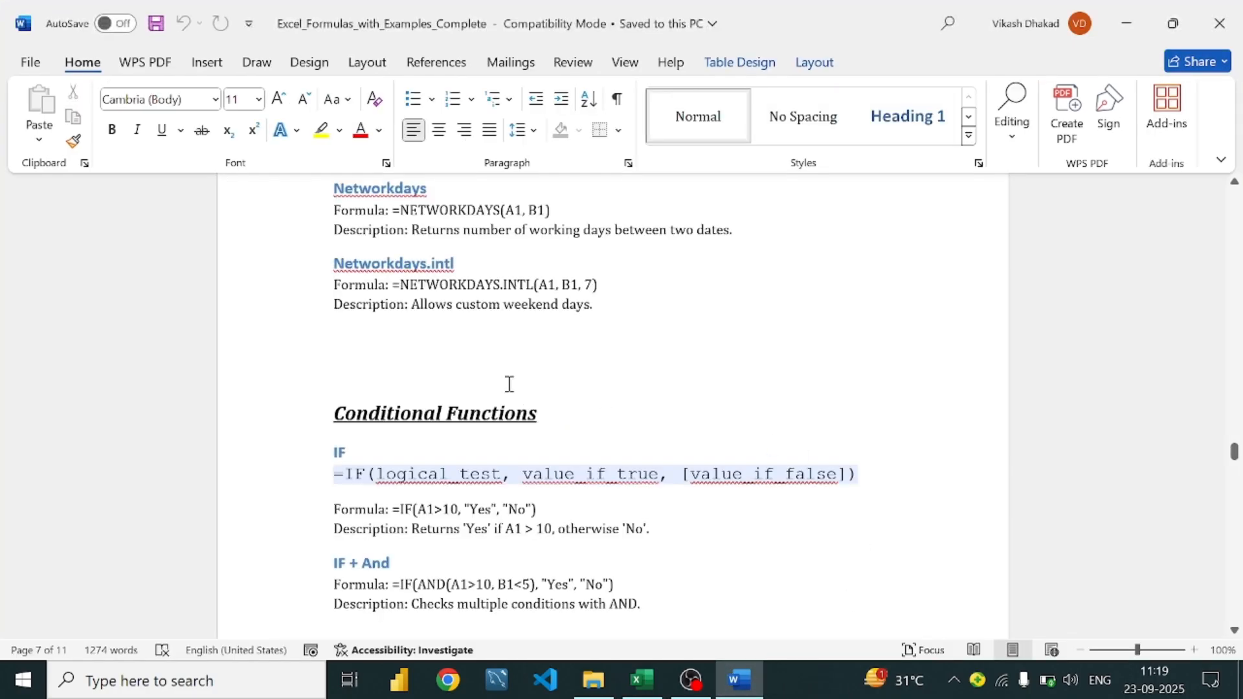
Read through the Workday.intl and Networkdays notes in Word, then return to the Excel workbook
{"action": "scroll", "coordinate": [508, 291], "scroll_direction": "down", "scroll_amount": 1}
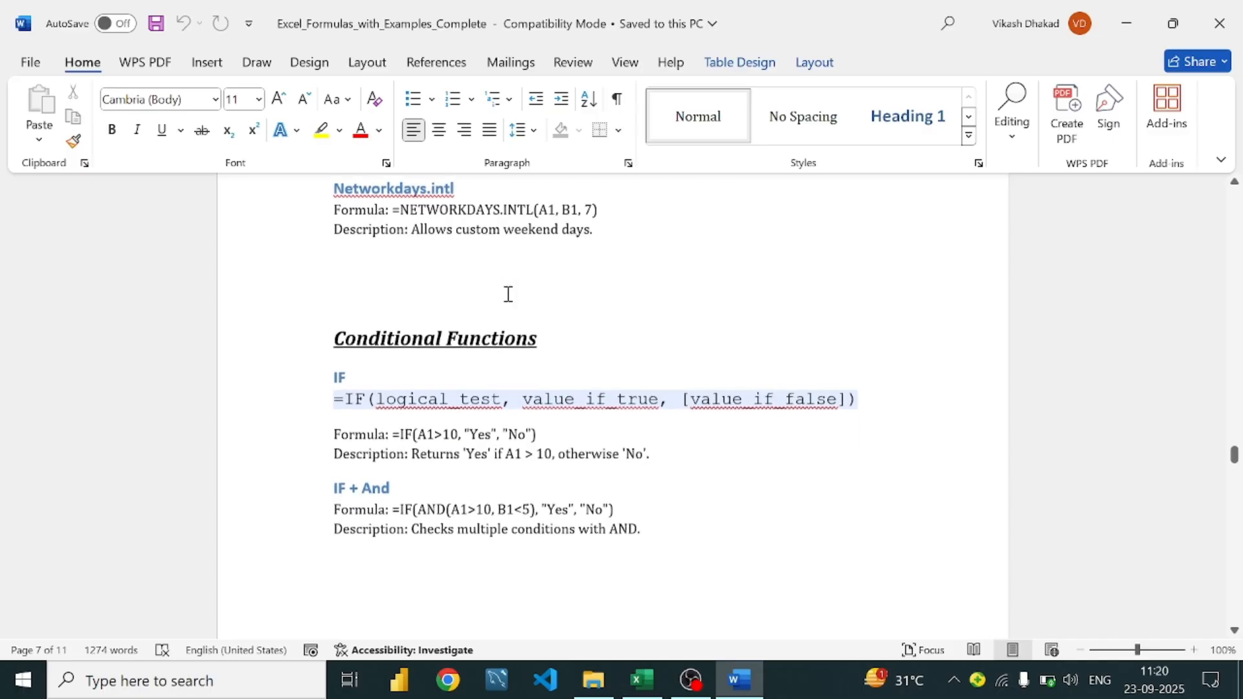
{"action": "scroll", "coordinate": [510, 285], "scroll_direction": "up", "scroll_amount": 1}
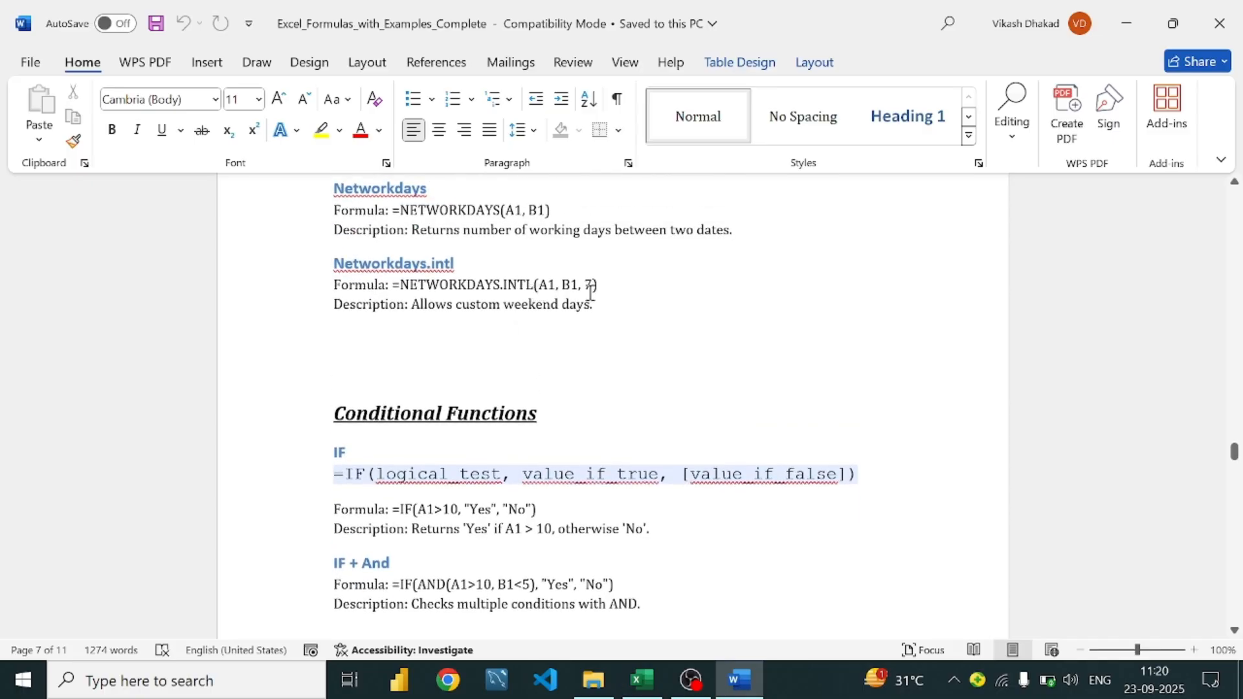
{"action": "scroll", "coordinate": [583, 292], "scroll_direction": "down", "scroll_amount": 1}
{"action": "scroll", "coordinate": [589, 291], "scroll_direction": "up", "scroll_amount": 1}
{"action": "scroll", "coordinate": [473, 255], "scroll_direction": "up", "scroll_amount": 1}
{"action": "scroll", "coordinate": [477, 250], "scroll_direction": "up", "scroll_amount": 2}
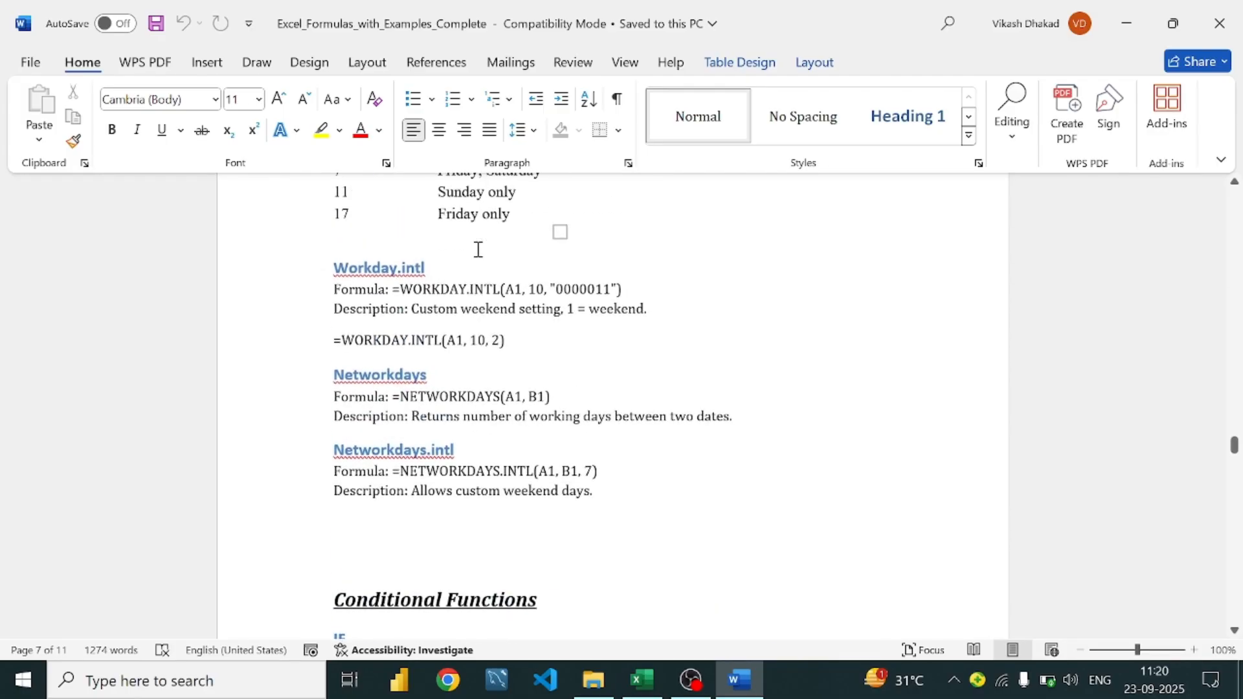
{"action": "scroll", "coordinate": [477, 250], "scroll_direction": "down", "scroll_amount": 2}
{"action": "scroll", "coordinate": [477, 249], "scroll_direction": "up", "scroll_amount": 1}
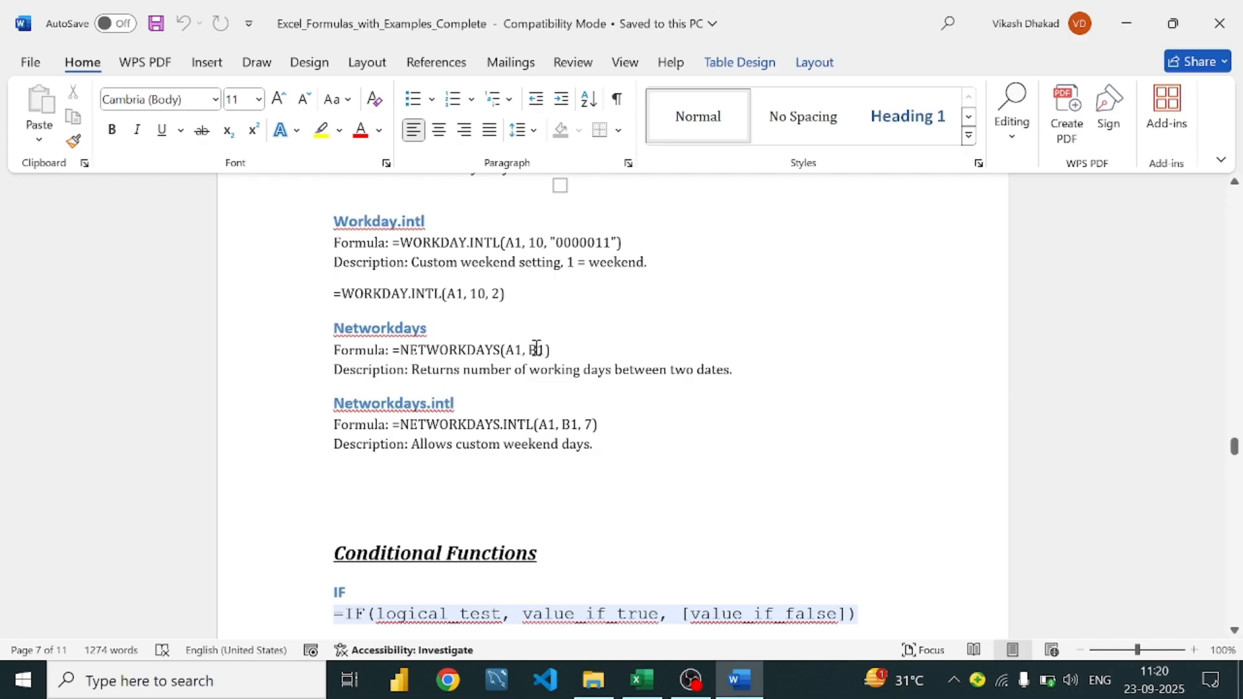
{"action": "left_click", "coordinate": [640, 687]}
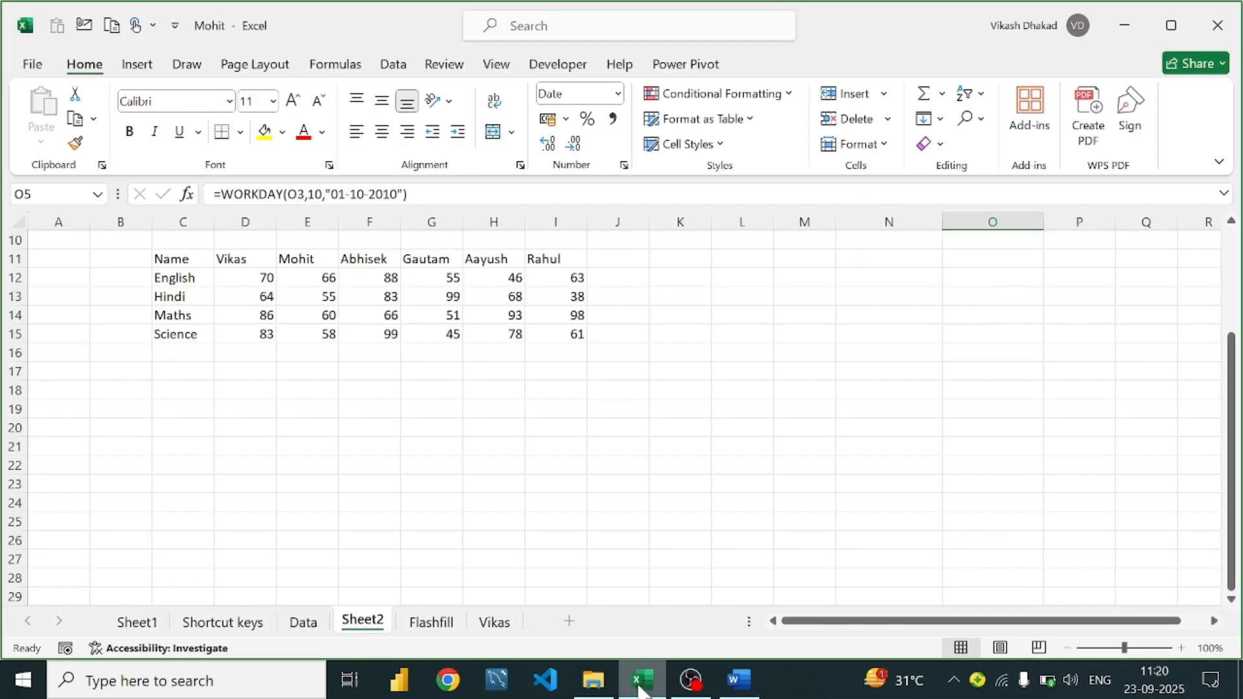
Enter =NETWORKDAYS(O5,P5) in O6, returning 11 working days between 04-10-2010 and 18-10-2010
{"action": "left_click", "coordinate": [1052, 338]}
{"action": "left_click", "coordinate": [998, 341]}
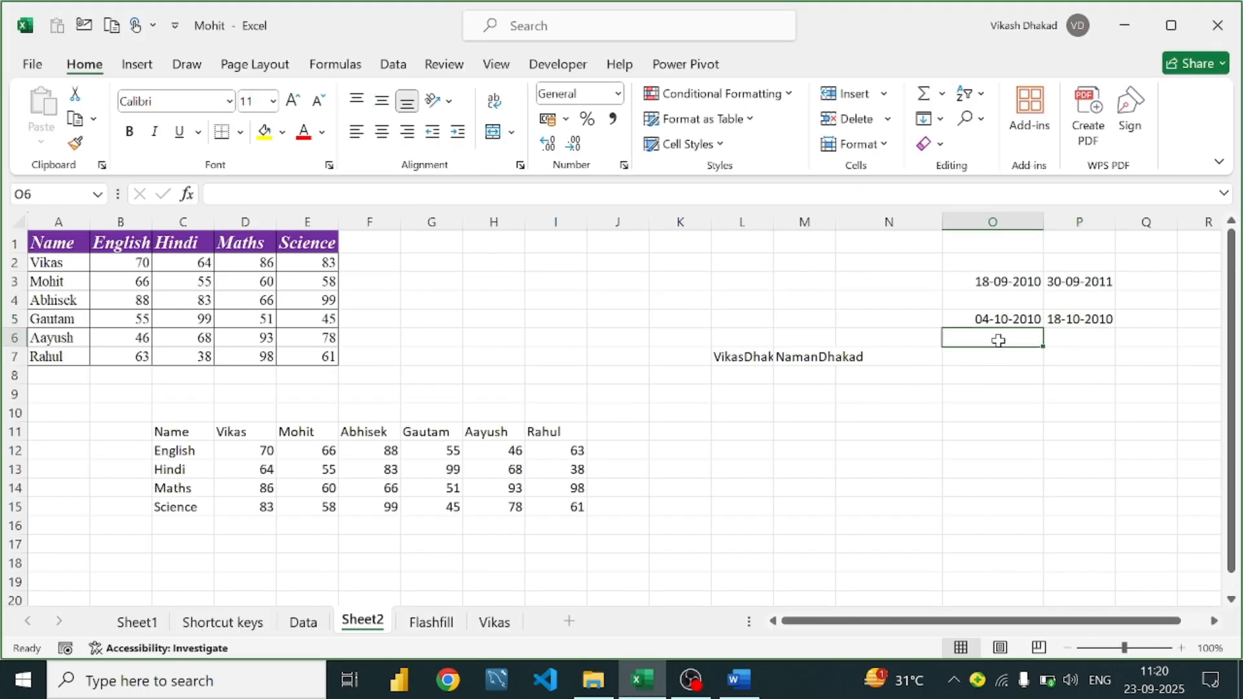
{"action": "type", "text": "=net"}
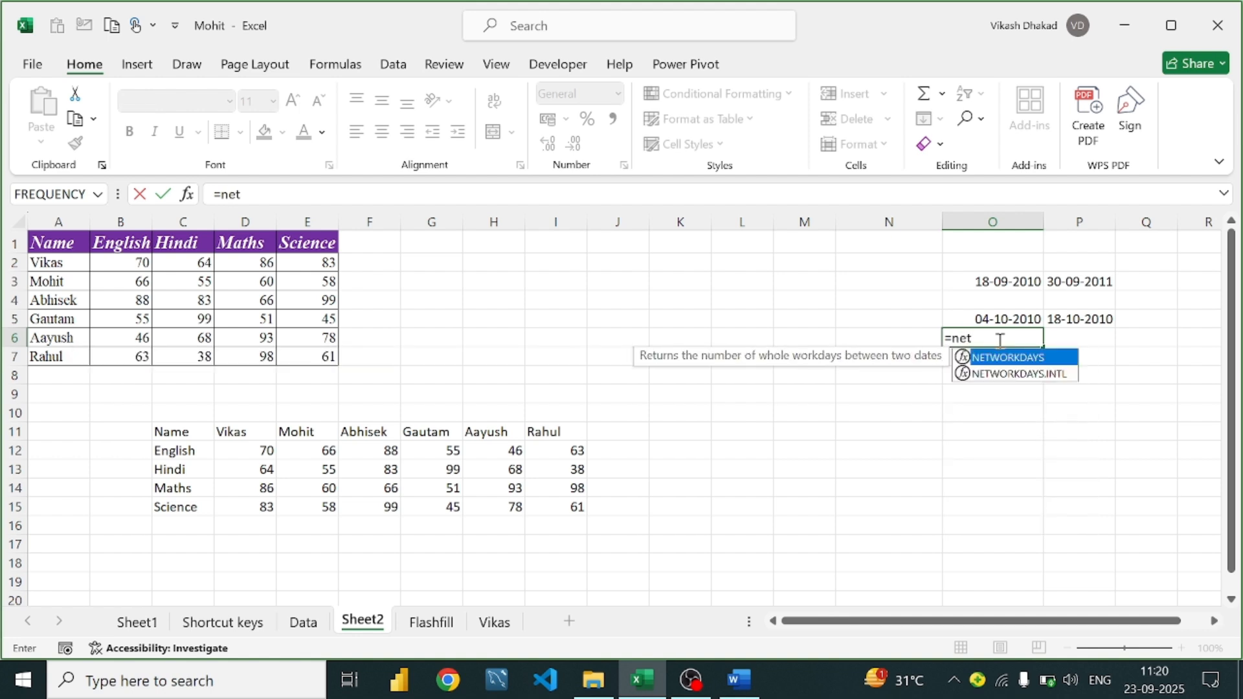
{"action": "key", "text": "Tab"}
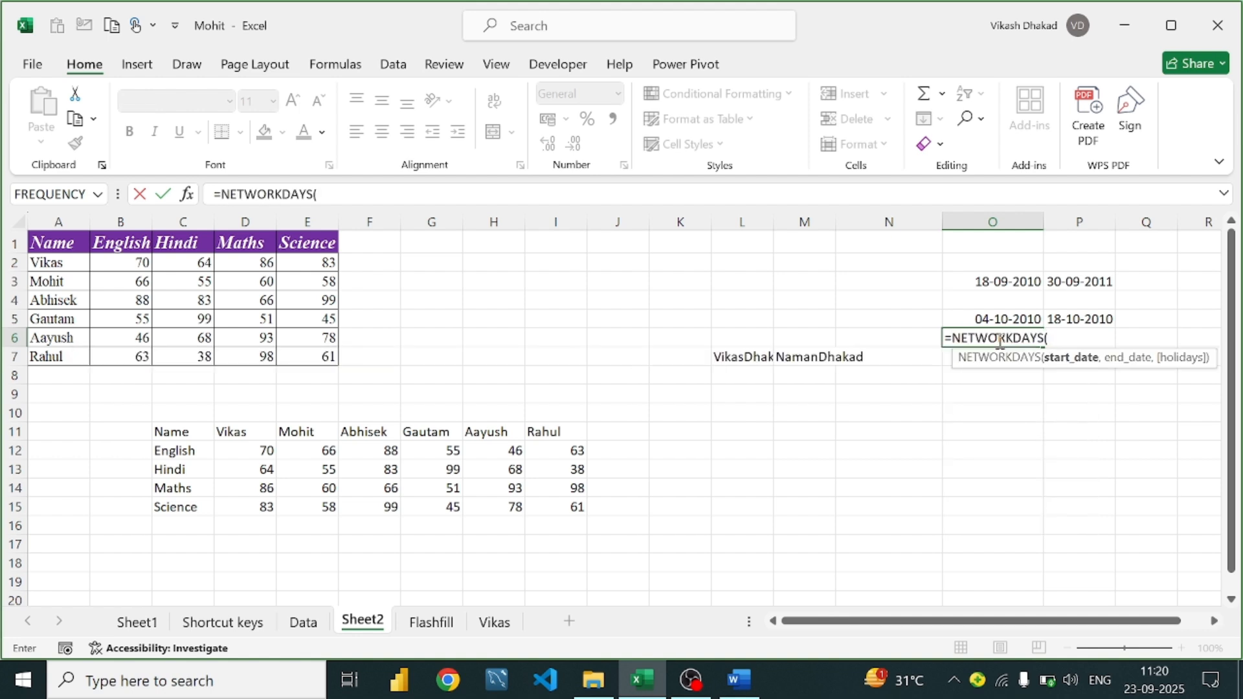
{"action": "left_click", "coordinate": [1008, 317]}
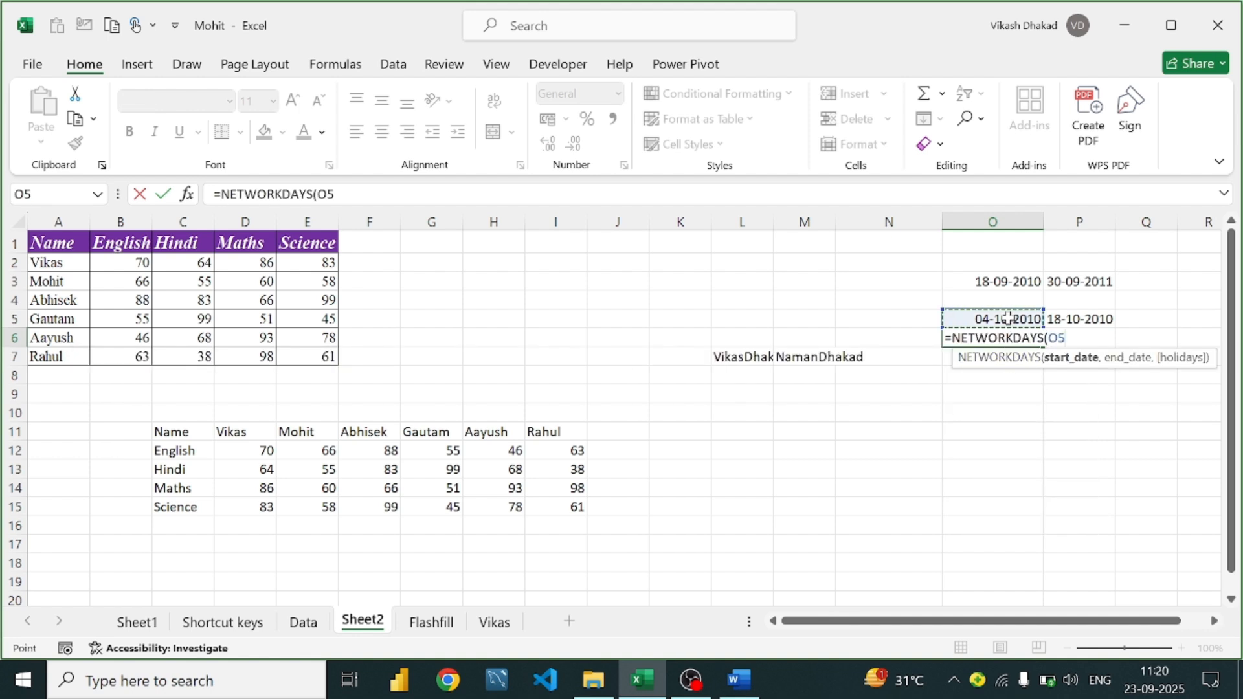
{"action": "type", "text": ","}
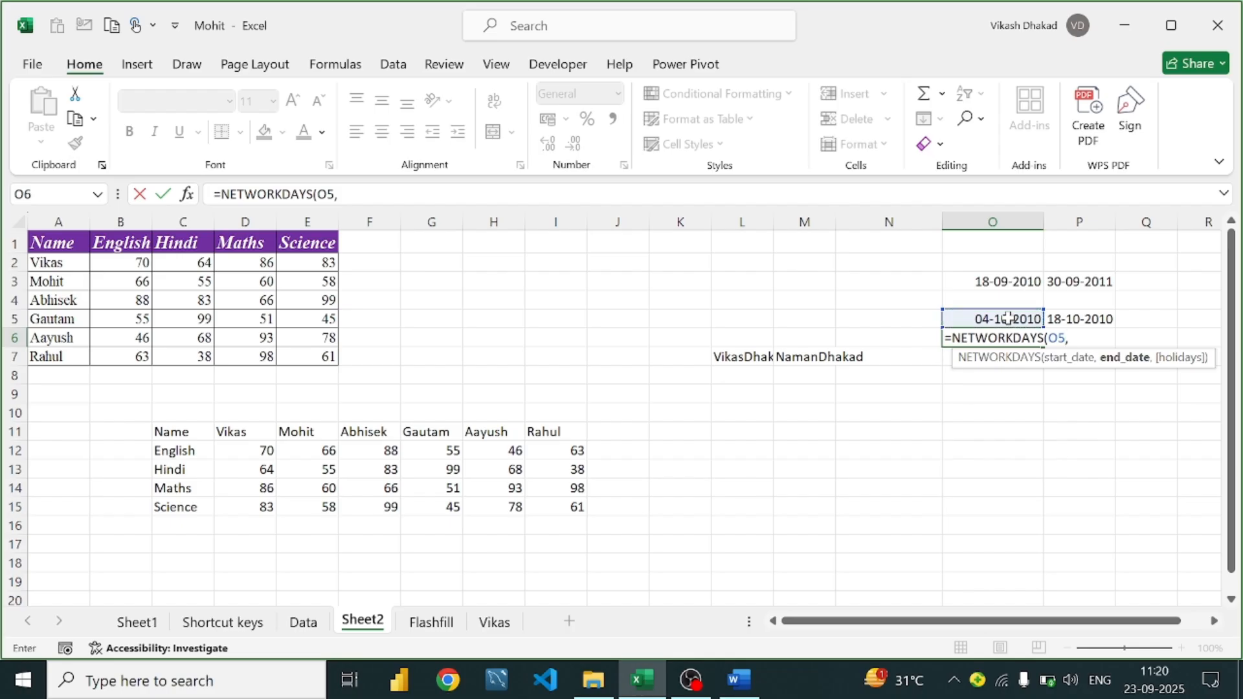
{"action": "left_click", "coordinate": [1072, 316]}
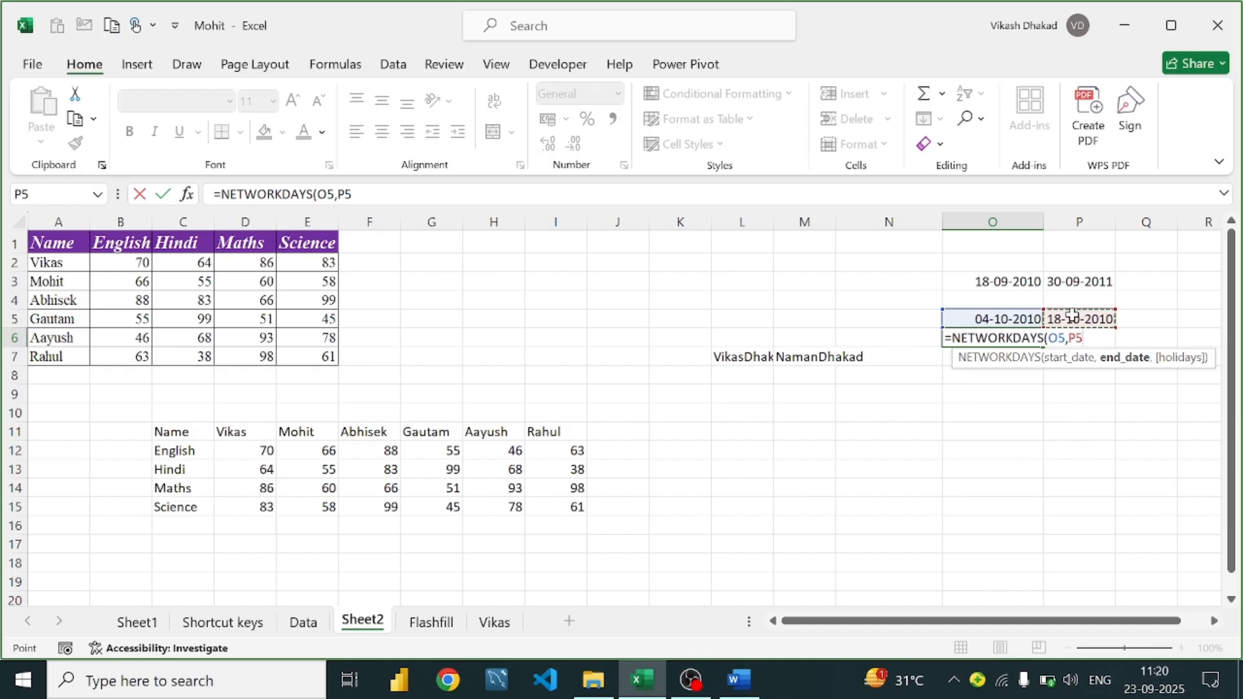
{"action": "type", "text": ")"}
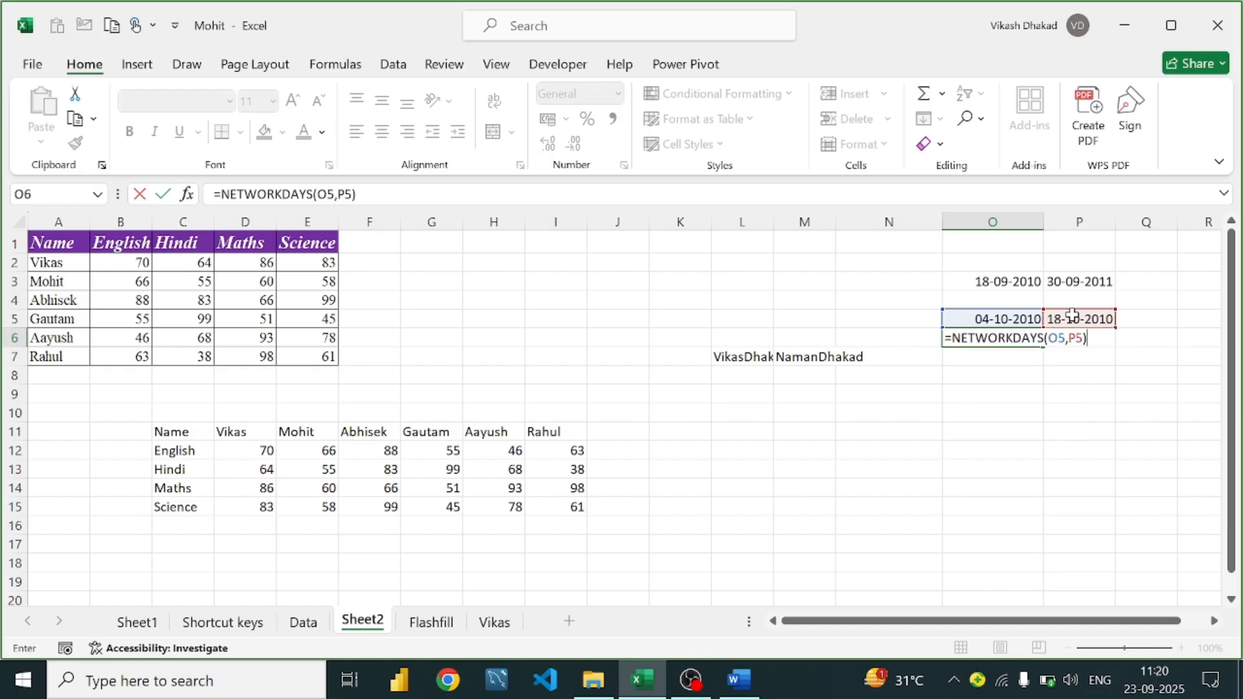
{"action": "key", "text": "Return"}
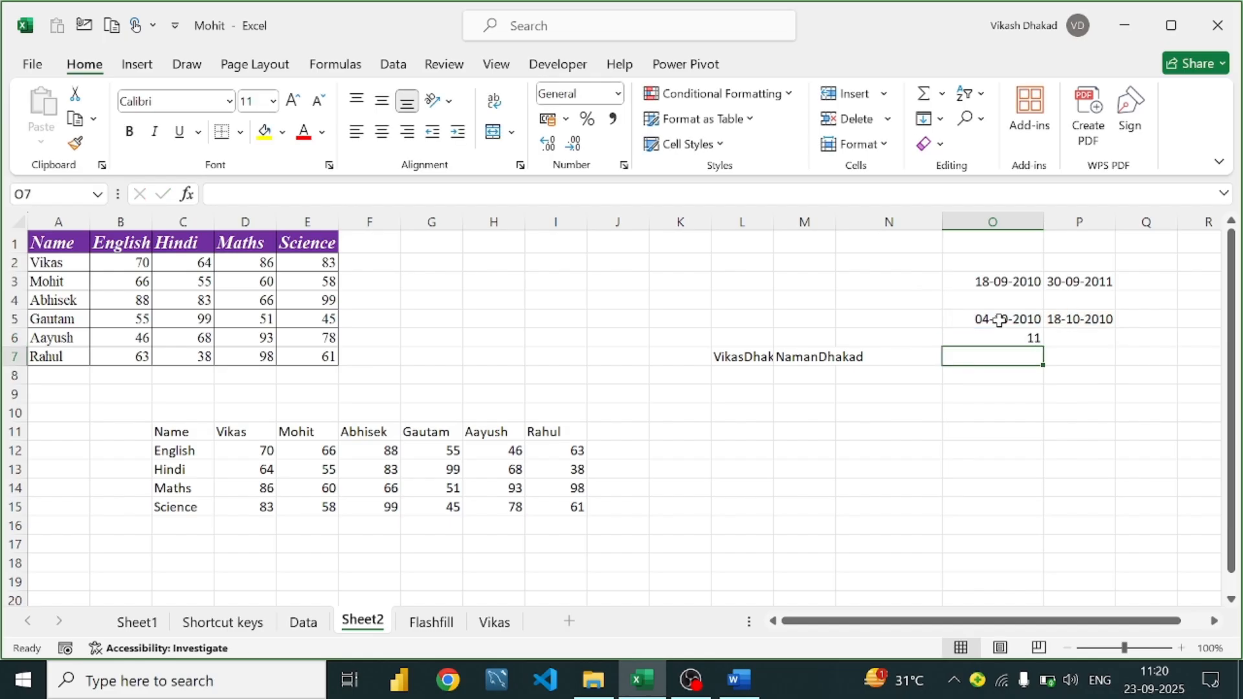
{"action": "left_click", "coordinate": [1005, 339]}
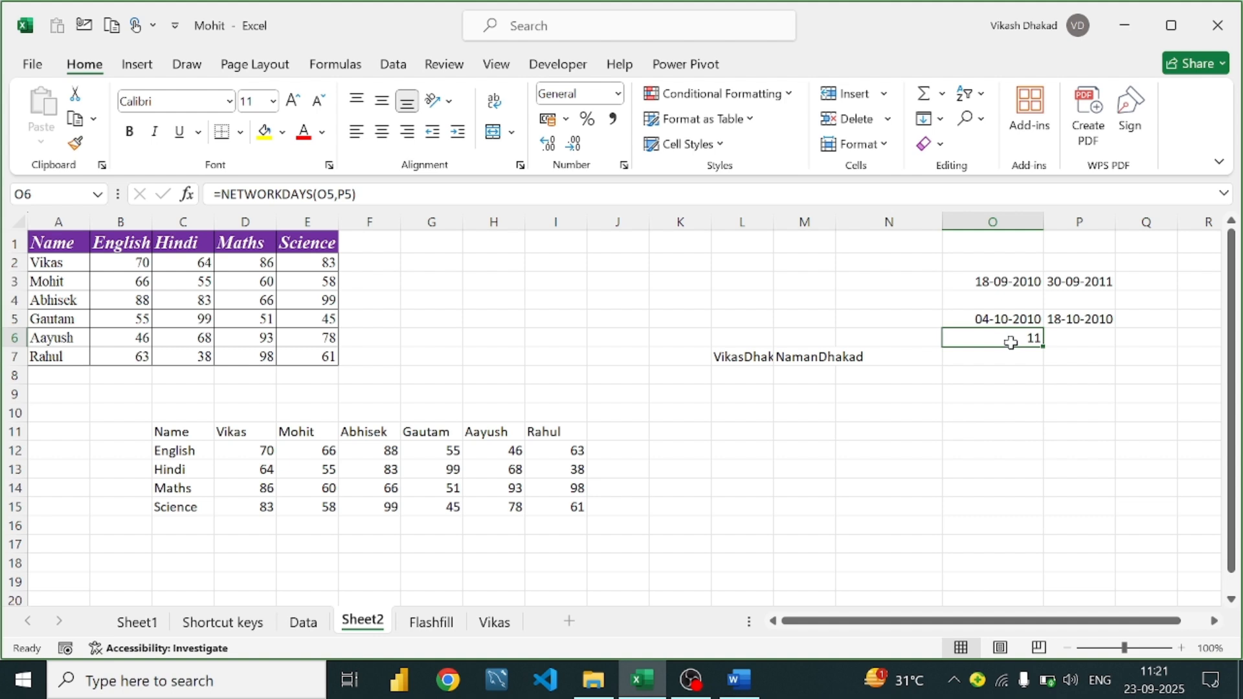
Look at the NETWORKDAYS.INTL(A1, B1, 7) example in Word, then return to Excel
{"action": "left_click", "coordinate": [740, 681]}
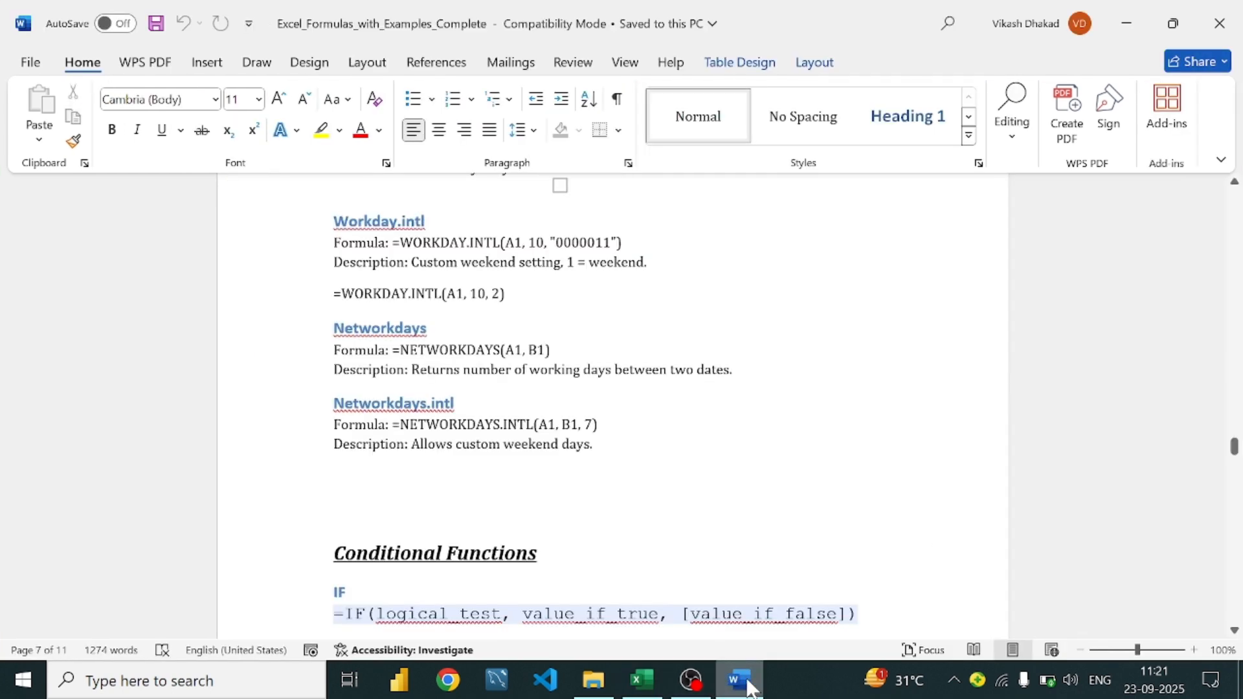
{"action": "scroll", "coordinate": [465, 341], "scroll_direction": "down", "scroll_amount": 1}
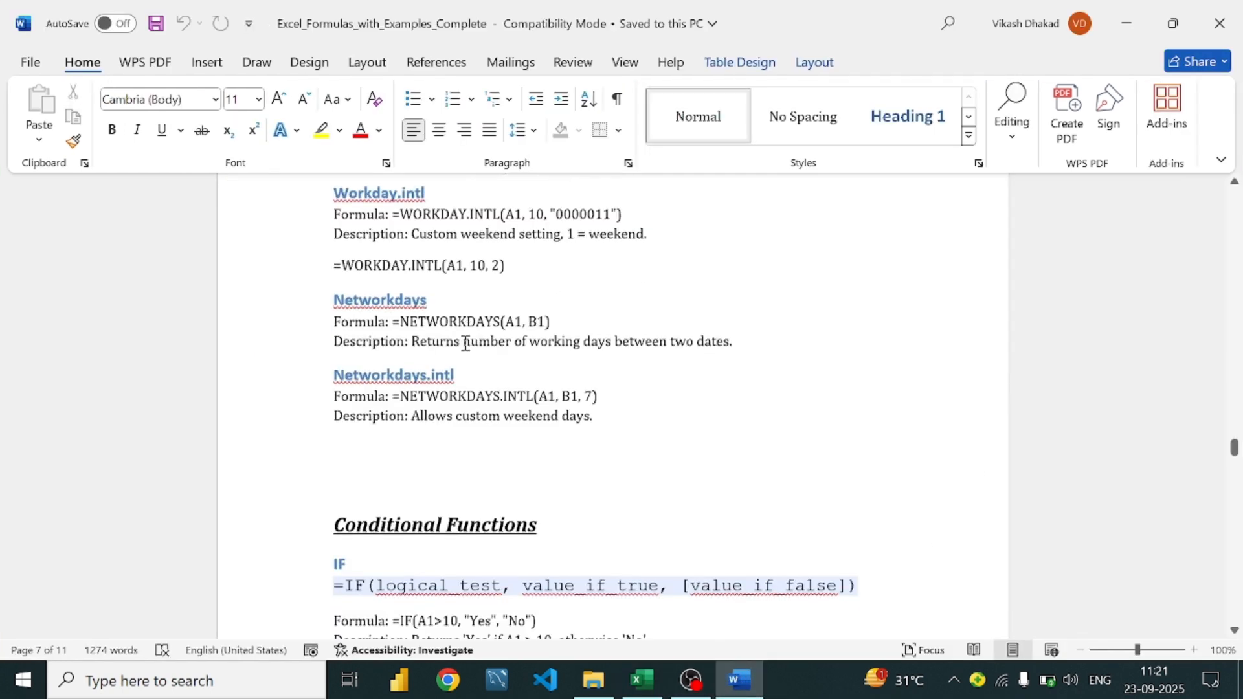
{"action": "left_click", "coordinate": [604, 378]}
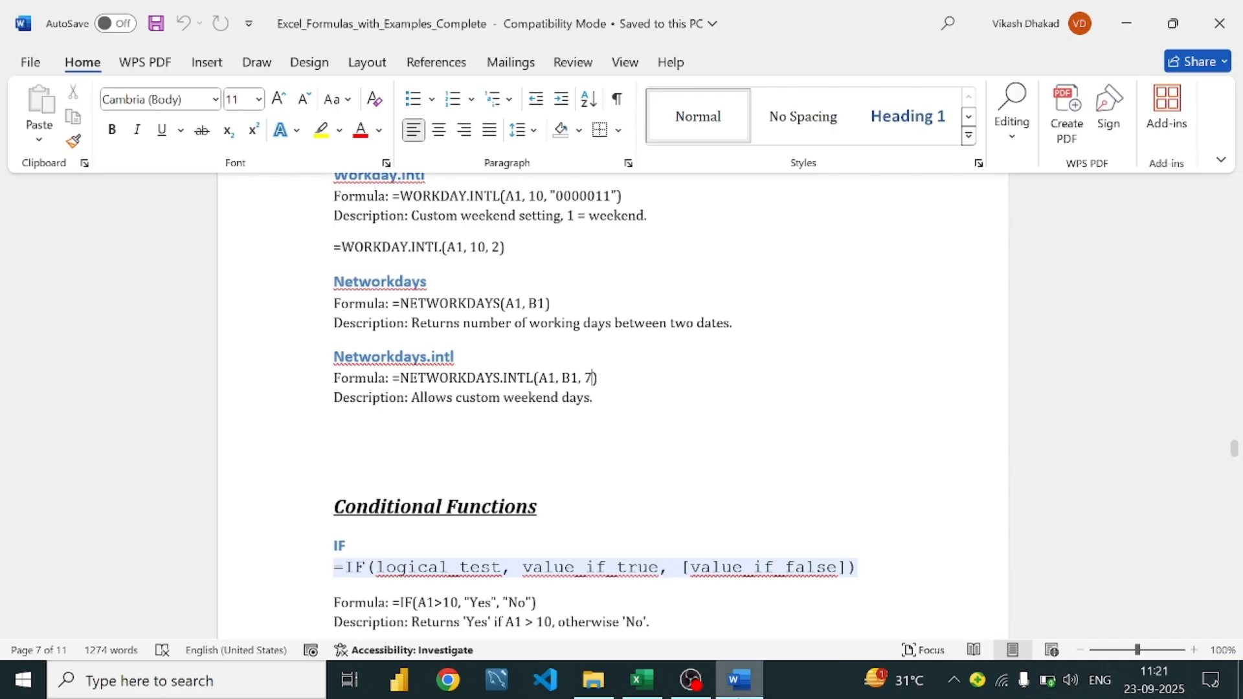
{"action": "left_click", "coordinate": [642, 679]}
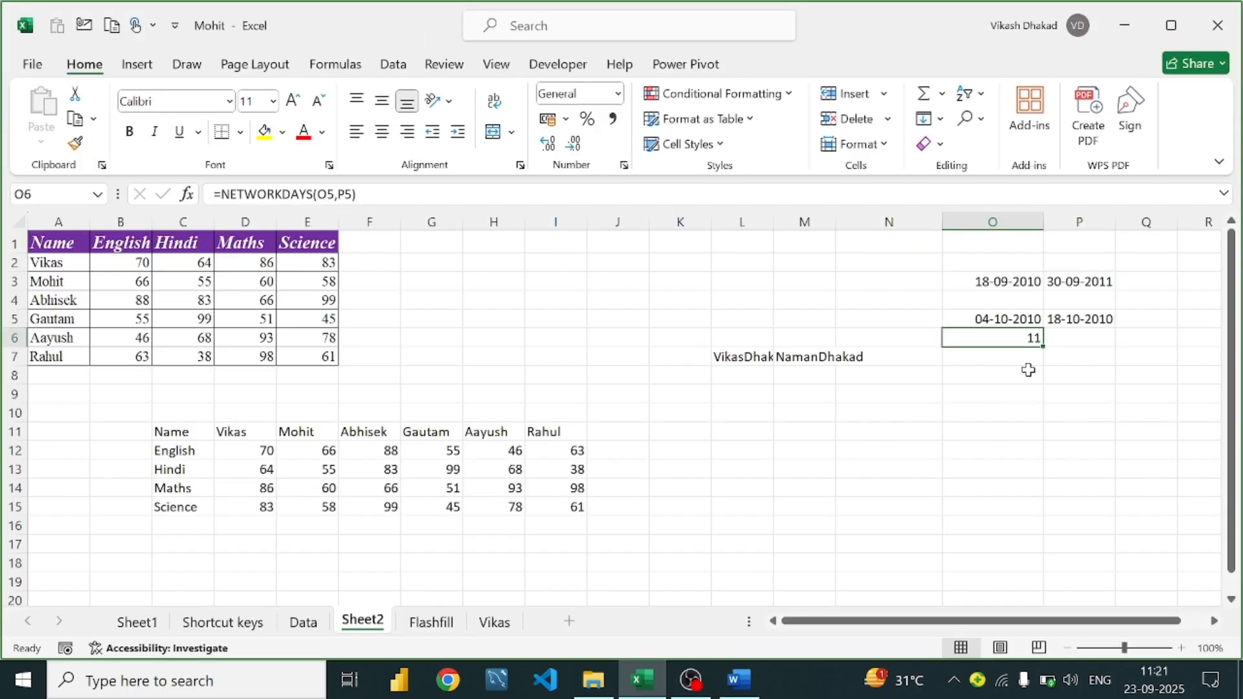
Change O6 to =NETWORKDAYS.INTL(O5,P5,1)
{"action": "double_click", "coordinate": [1018, 340]}
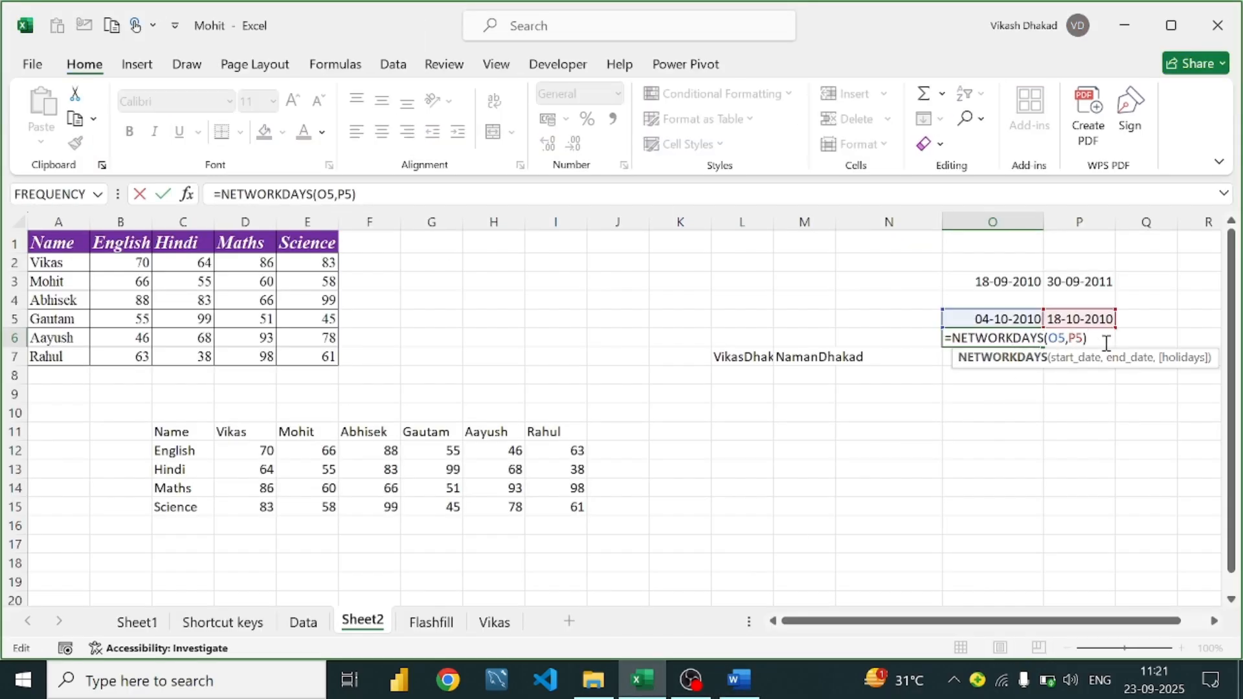
{"action": "left_click", "coordinate": [1081, 341]}
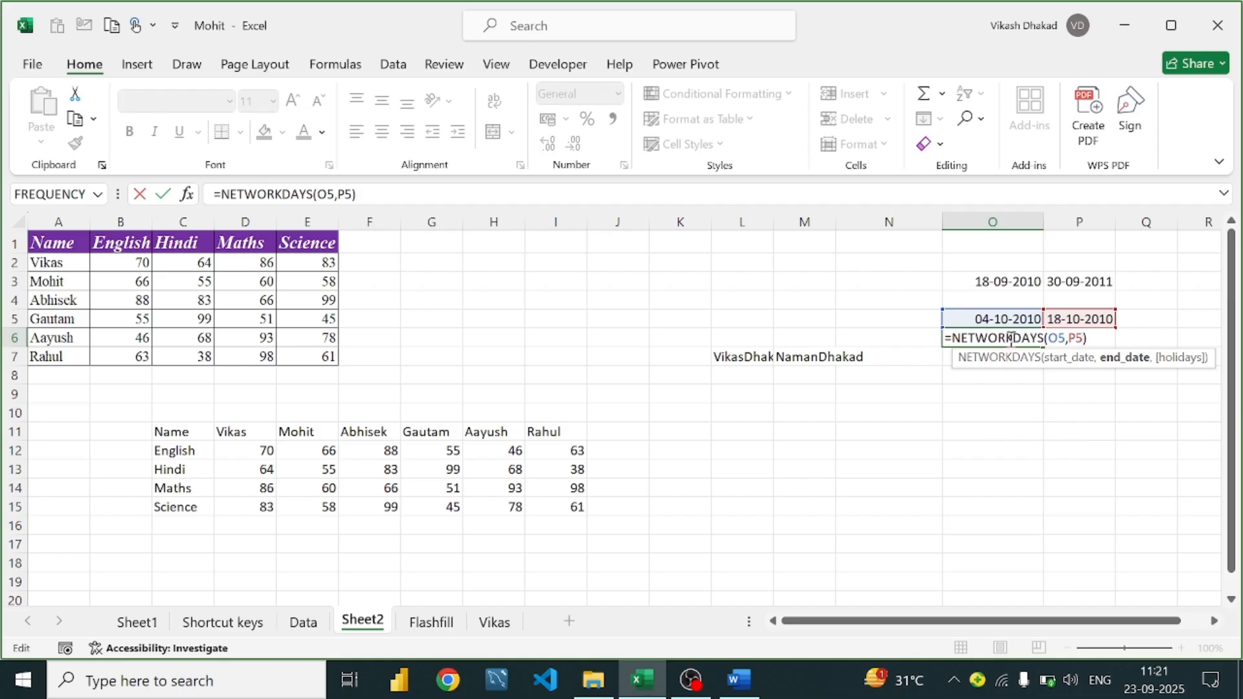
{"action": "left_click", "coordinate": [1045, 339]}
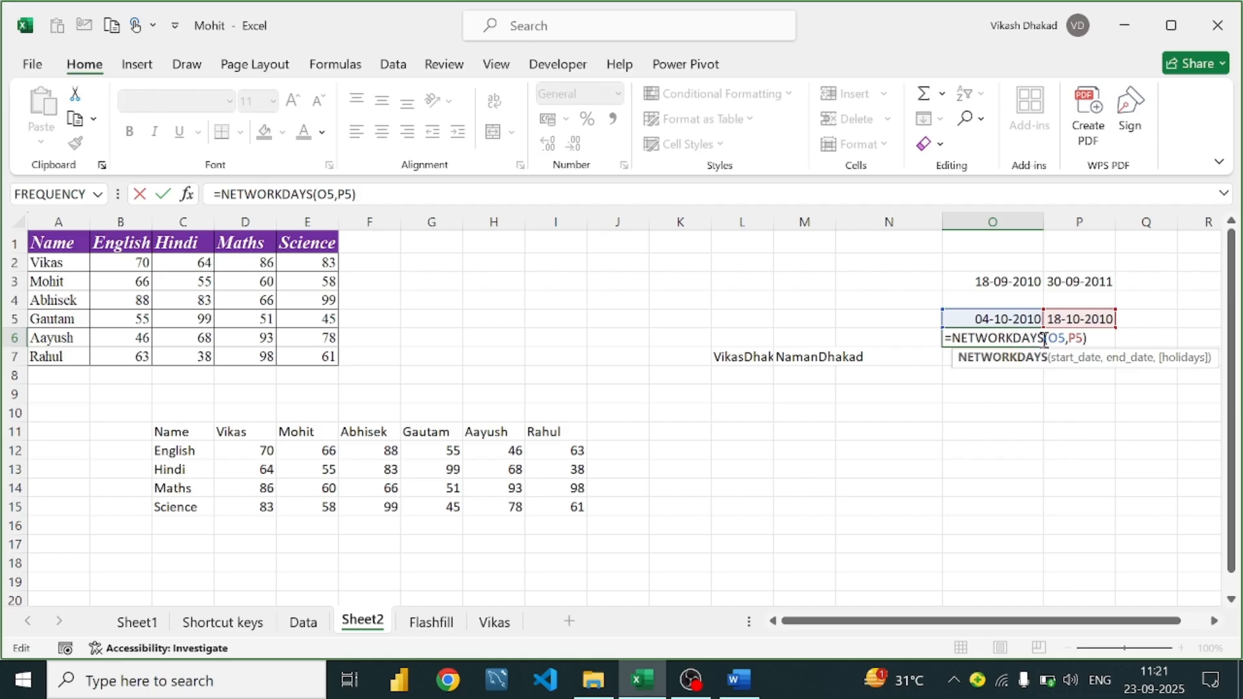
{"action": "type", "text": ","}
{"action": "key", "text": "BackSpace"}
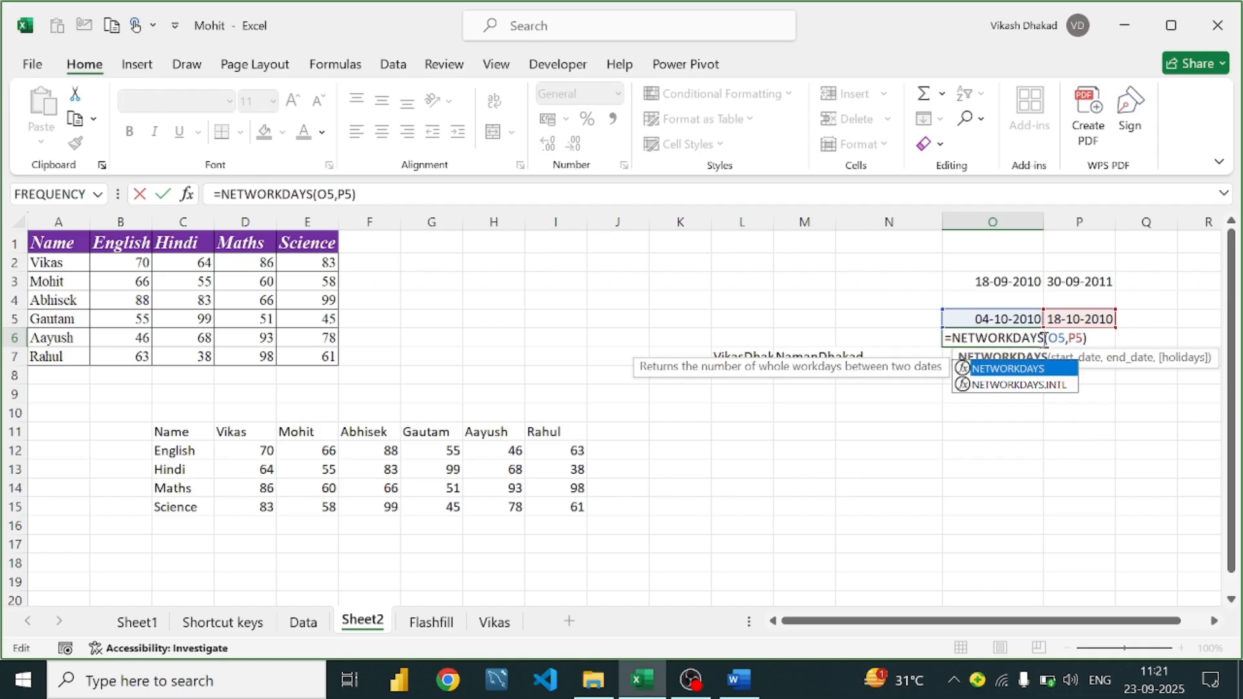
{"action": "type", "text": "."}
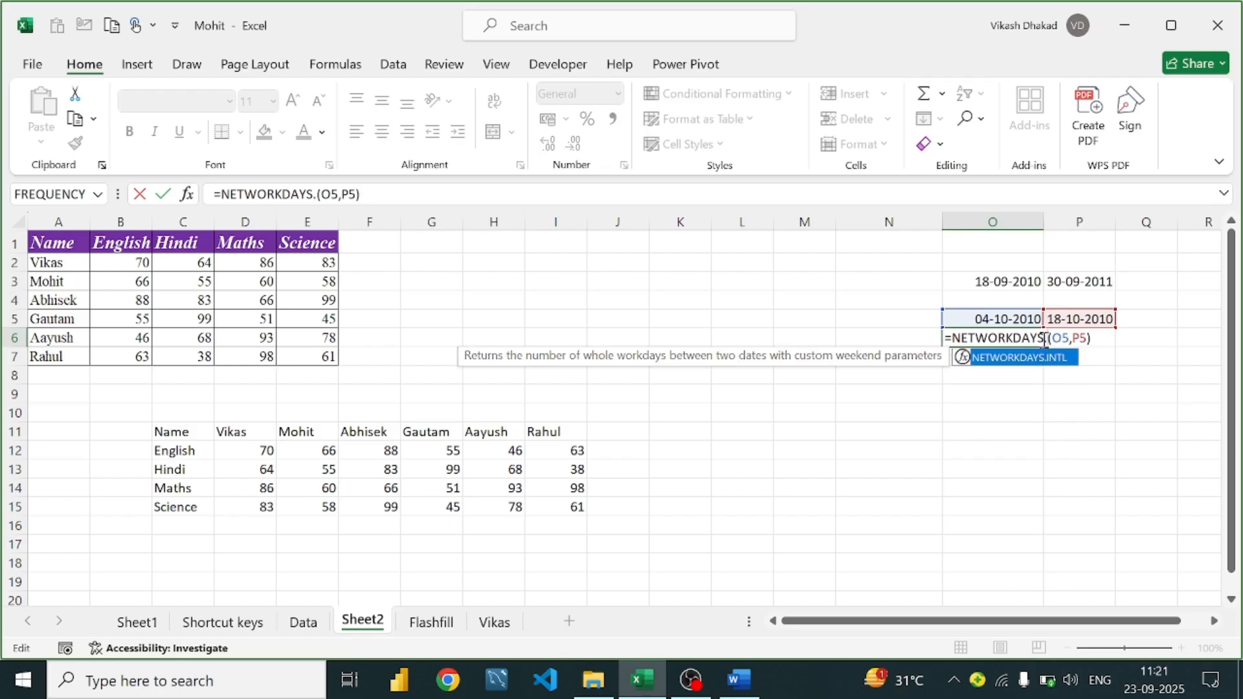
{"action": "type", "text": "INTL"}
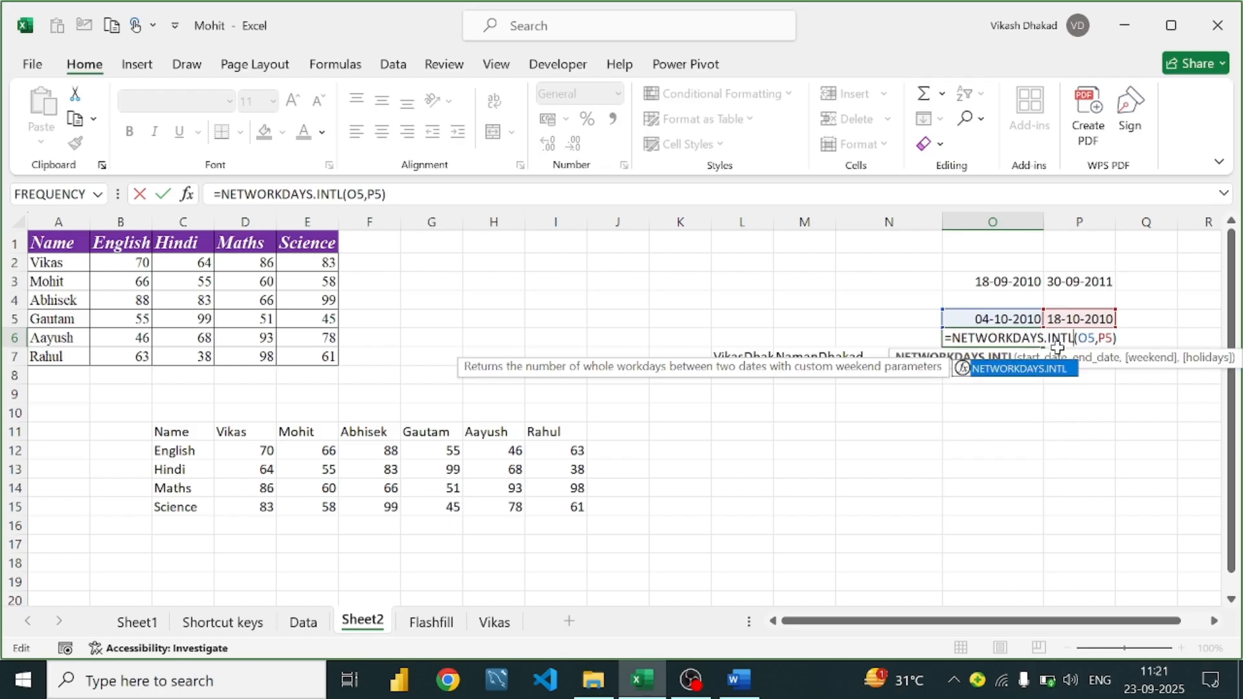
{"action": "left_click", "coordinate": [1115, 335]}
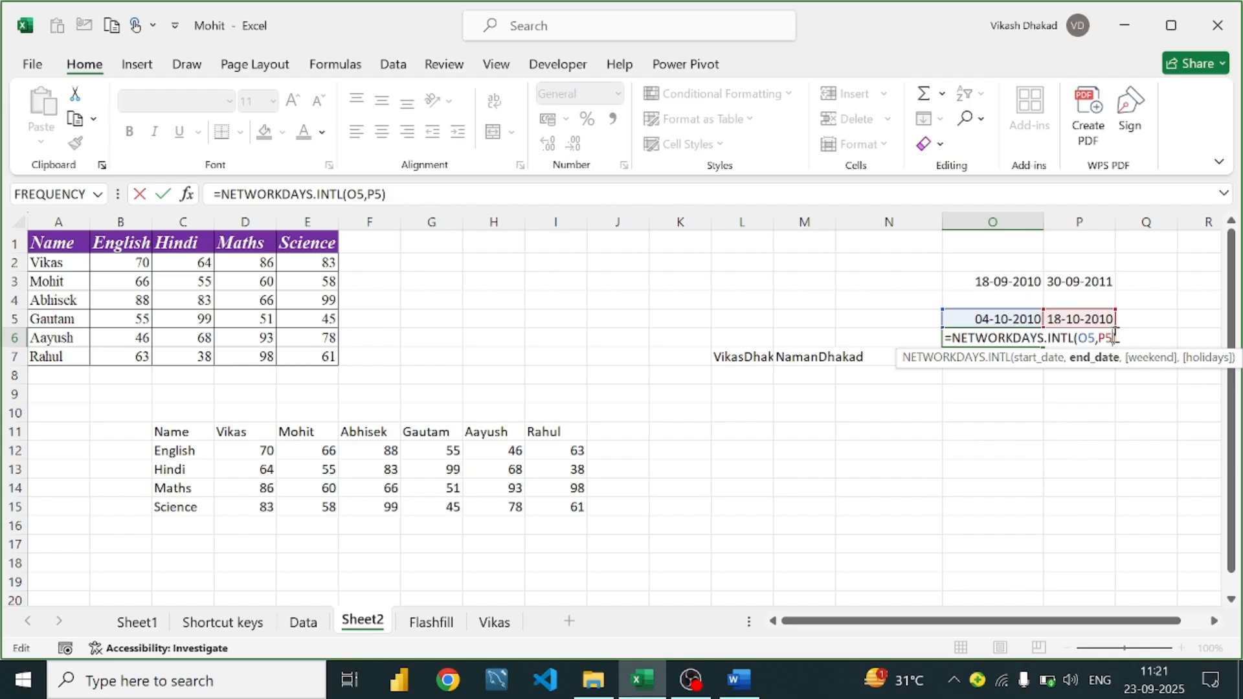
{"action": "type", "text": ","}
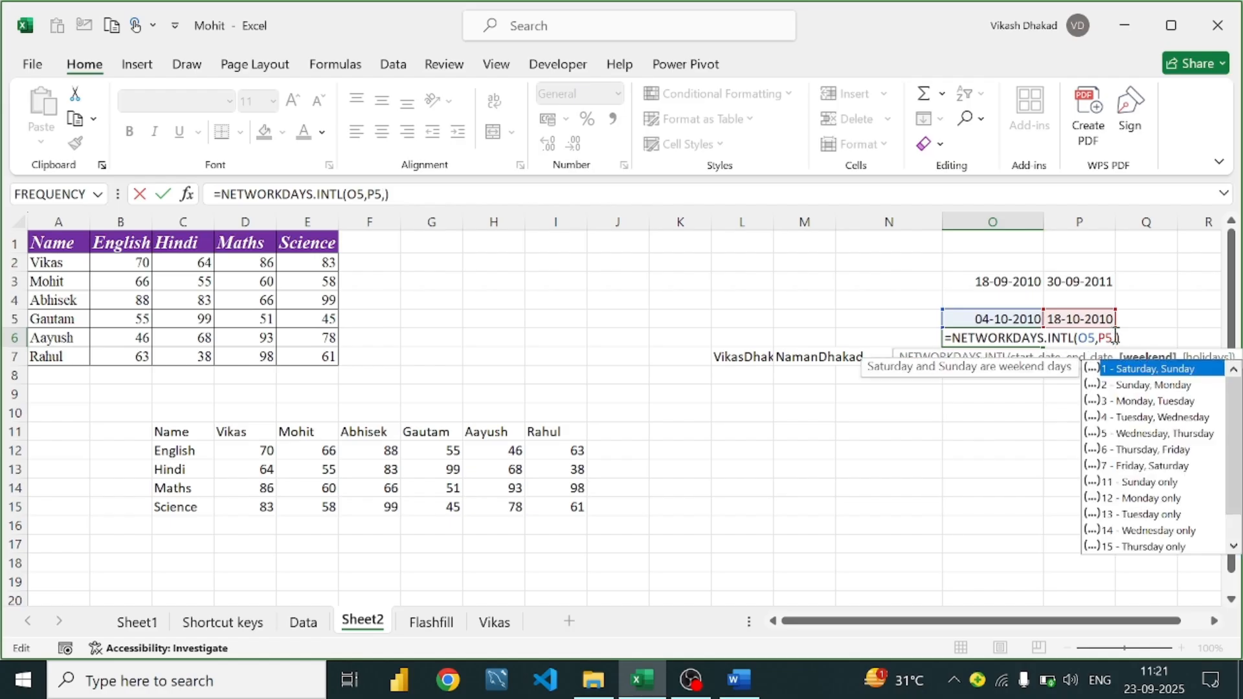
{"action": "type", "text": "1"}
{"action": "key", "text": "Return"}
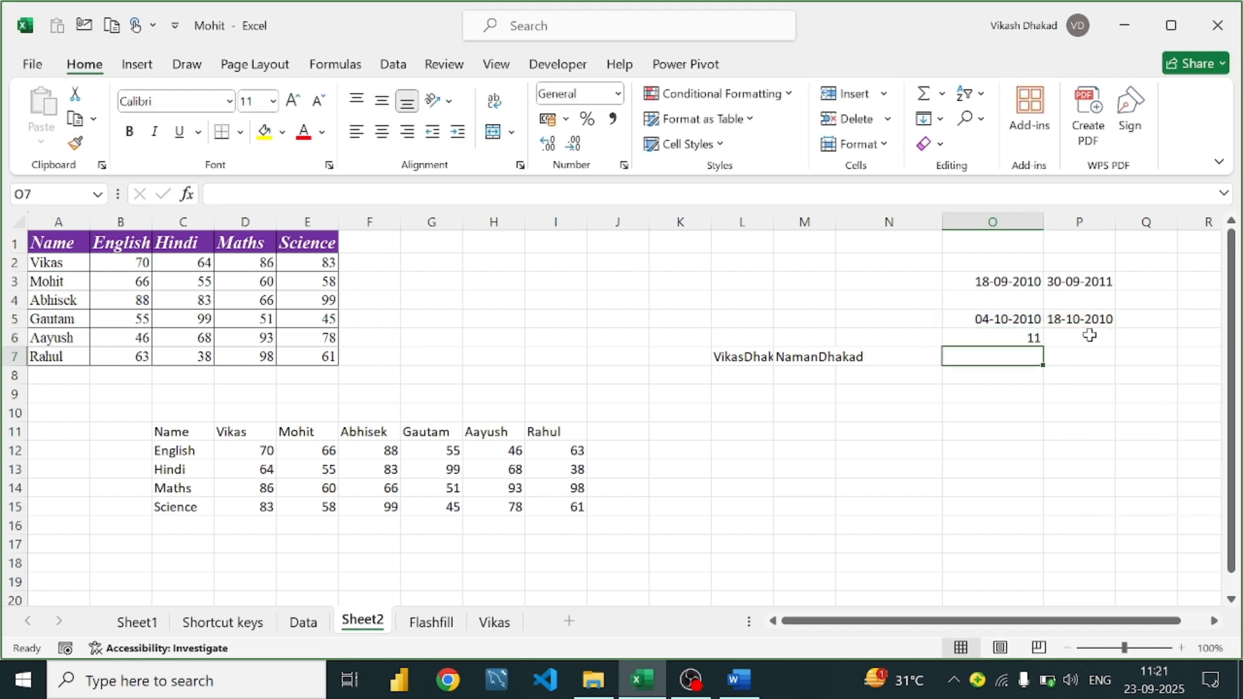
Check the O5 and P5 date formulas against the workday count in O6
{"action": "left_click", "coordinate": [1030, 334]}
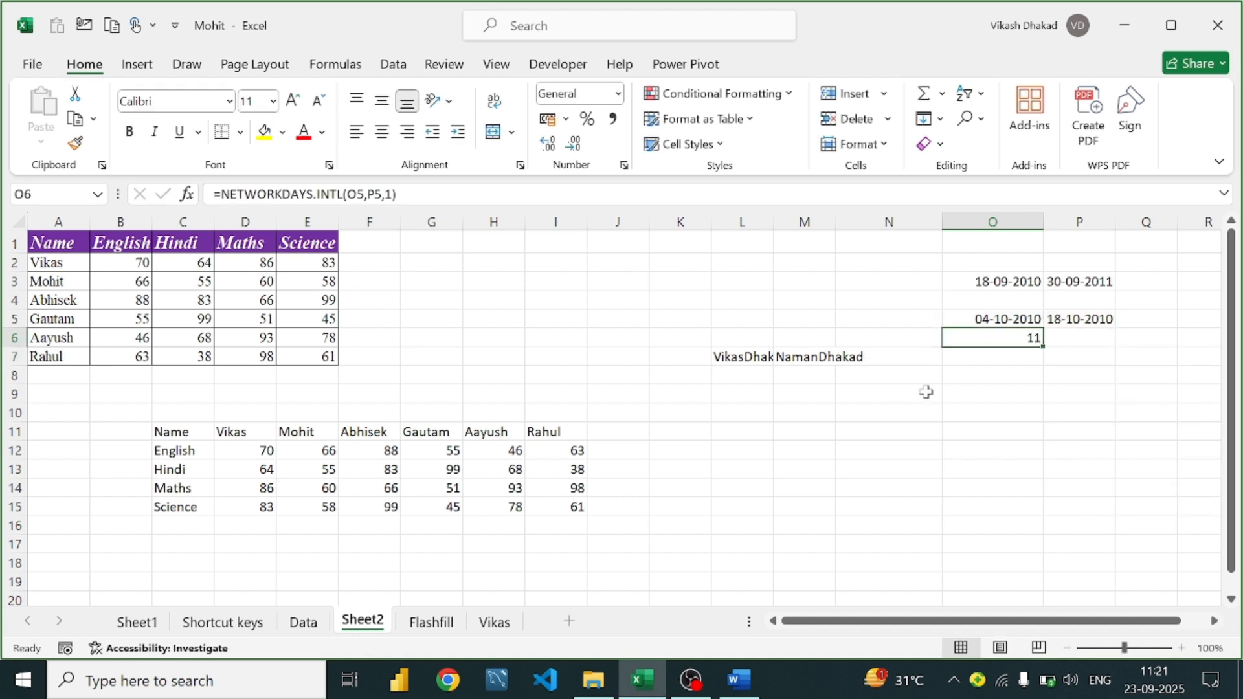
{"action": "left_click", "coordinate": [1013, 318]}
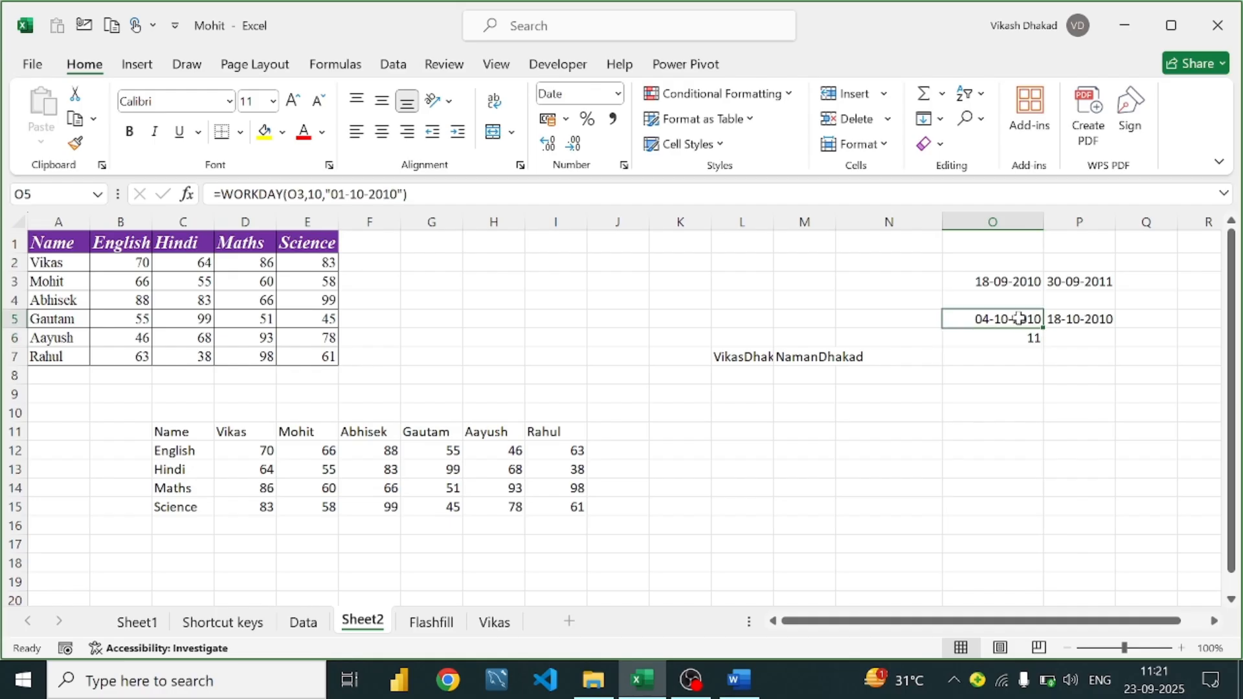
{"action": "left_click", "coordinate": [1091, 319]}
{"action": "left_click", "coordinate": [1002, 339]}
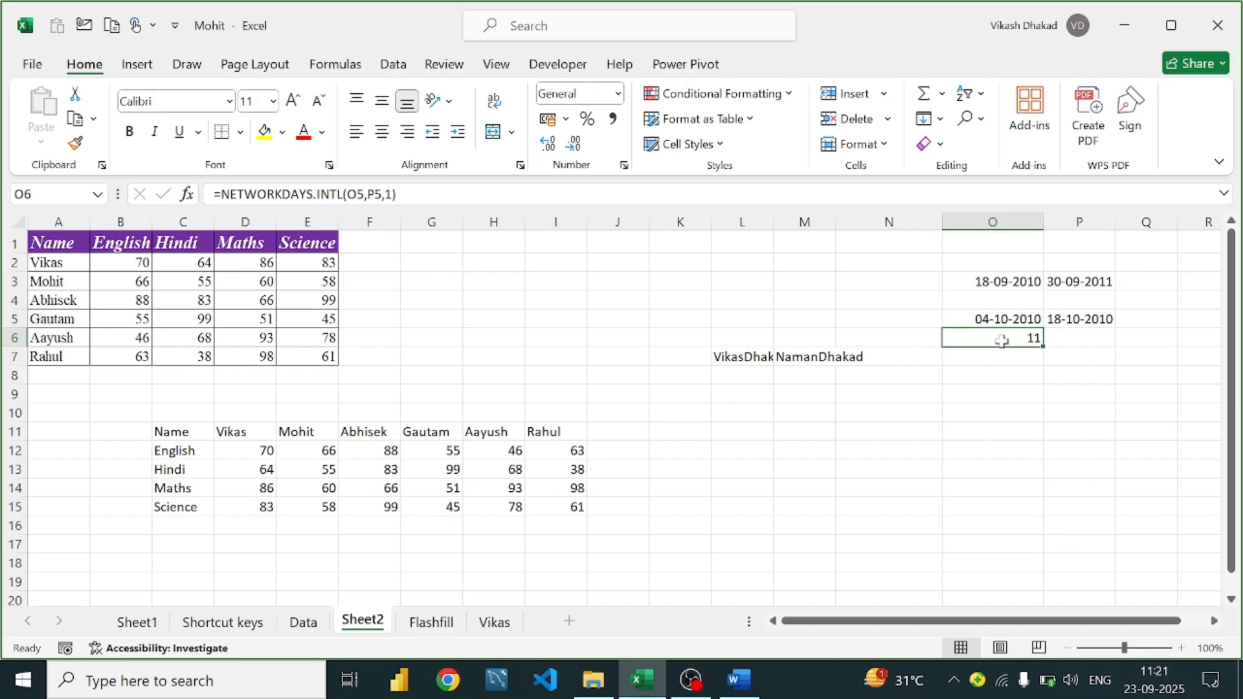
{"action": "left_click", "coordinate": [1081, 324]}
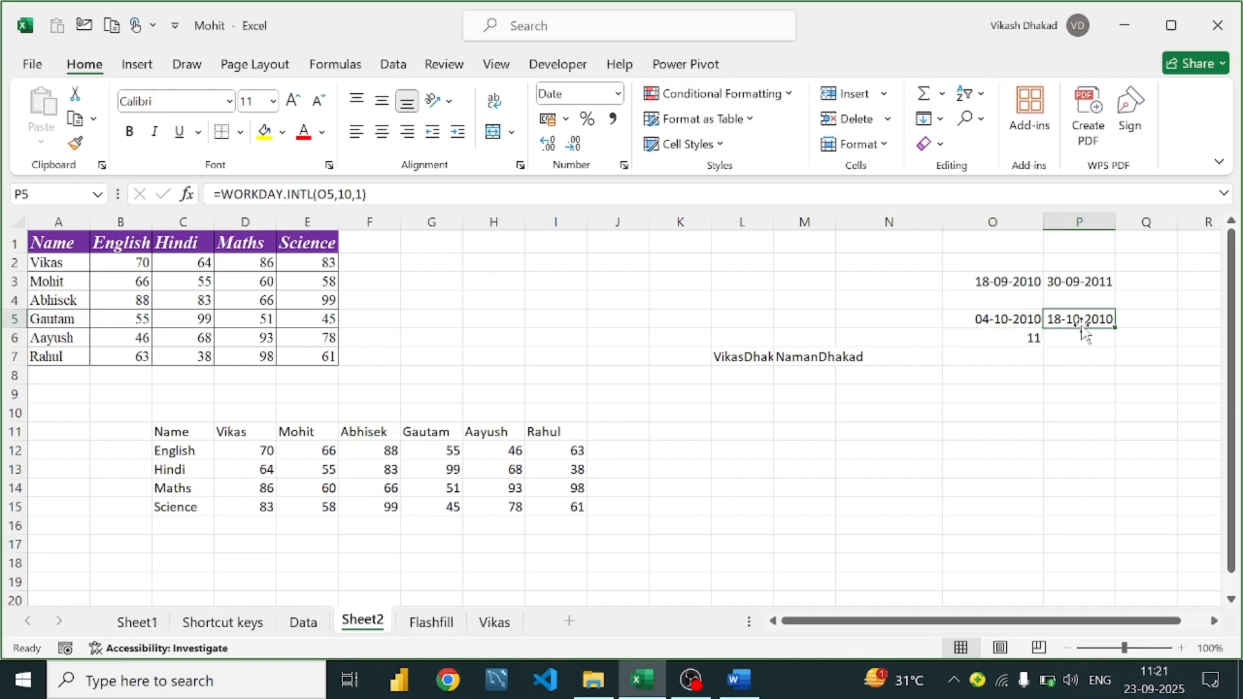
{"action": "left_click", "coordinate": [1022, 332]}
{"action": "left_click", "coordinate": [1027, 319]}
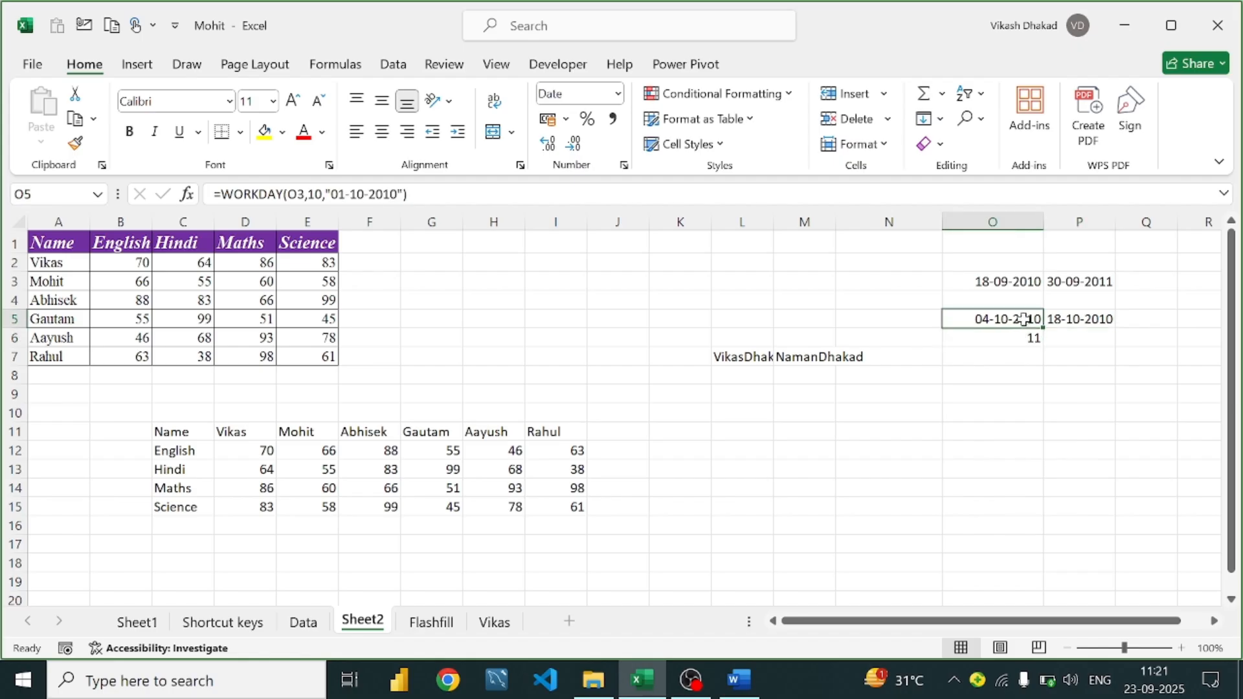
{"action": "left_click", "coordinate": [1083, 318]}
{"action": "left_click", "coordinate": [1013, 339]}
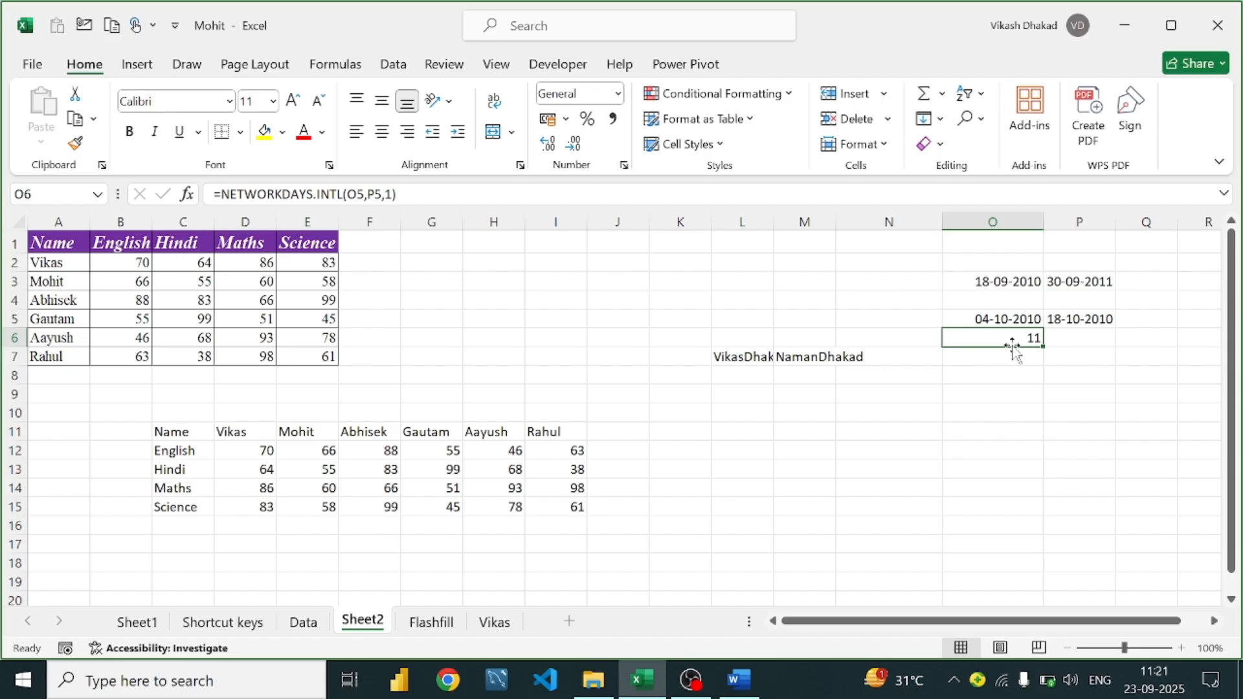
Set O6's weekend code to 6 (Thursday–Friday), still giving 11, then return to Word
{"action": "double_click", "coordinate": [1028, 339]}
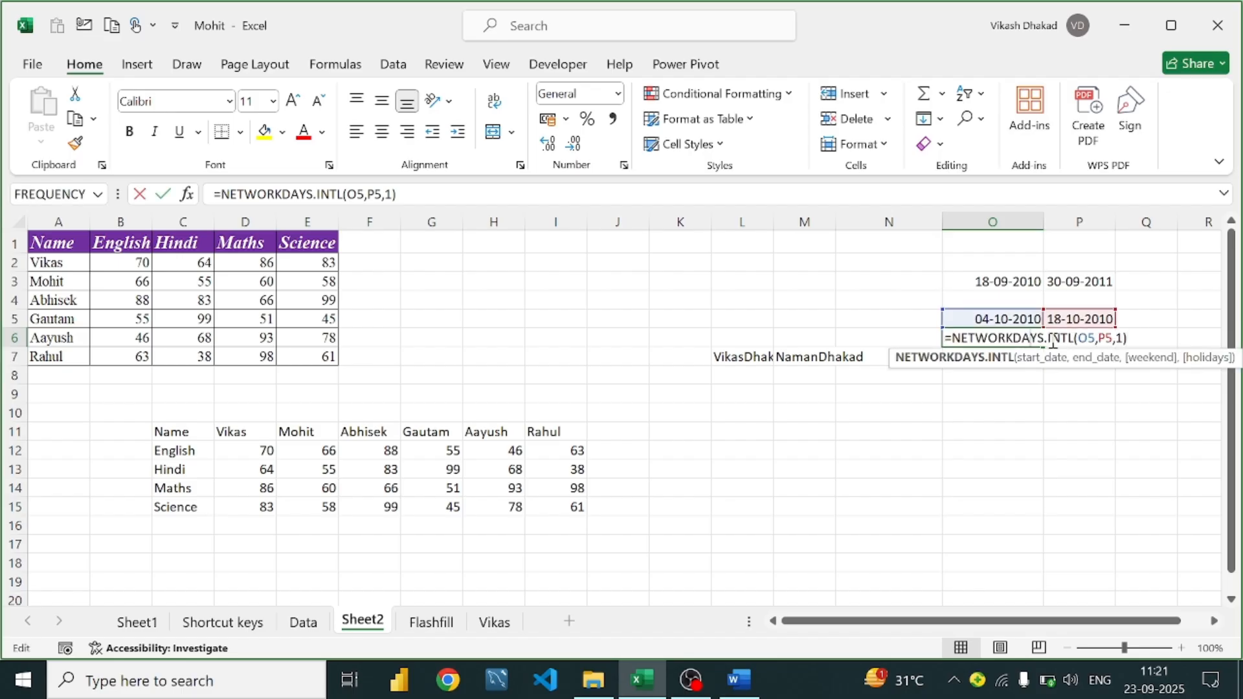
{"action": "left_click", "coordinate": [1125, 339]}
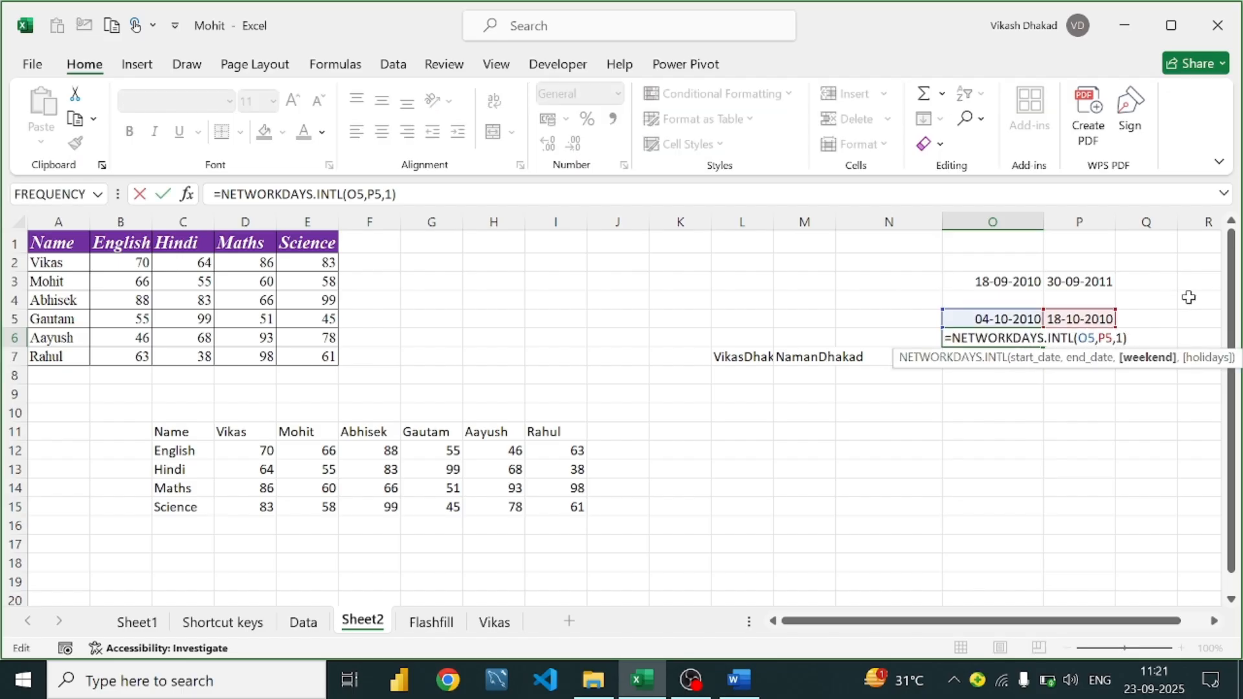
{"action": "key", "text": "BackSpace"}
{"action": "type", "text": "6"}
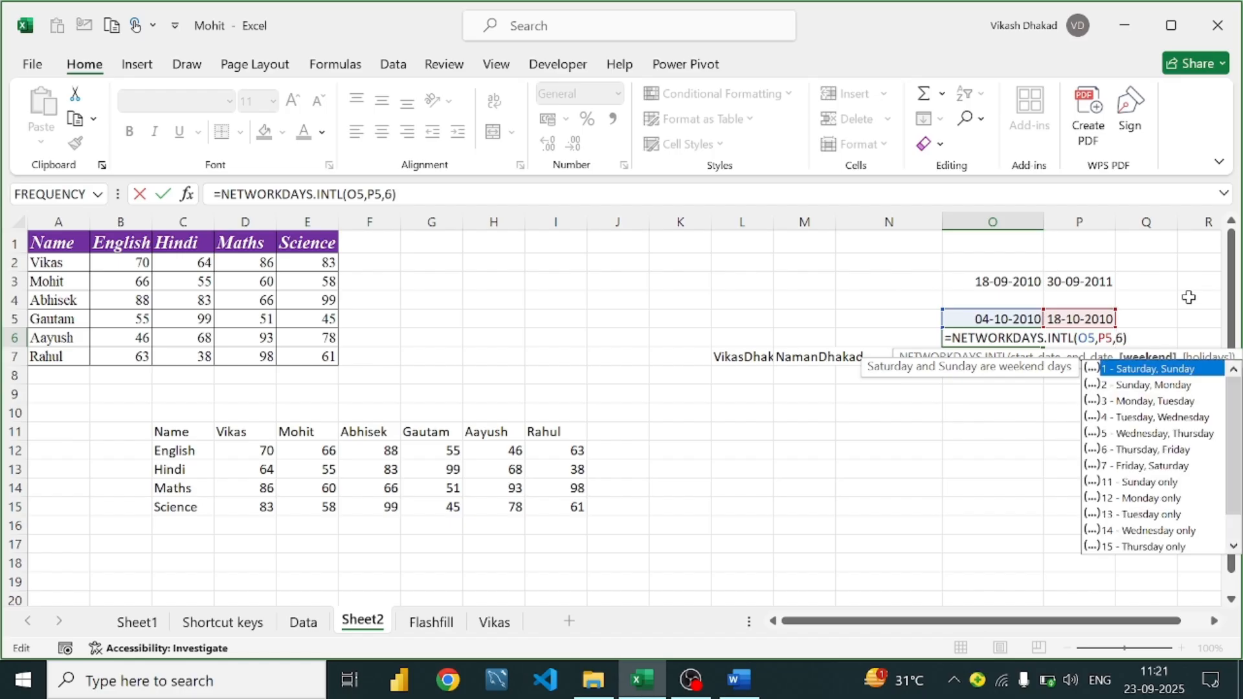
{"action": "key", "text": "Return"}
{"action": "left_click", "coordinate": [1014, 335]}
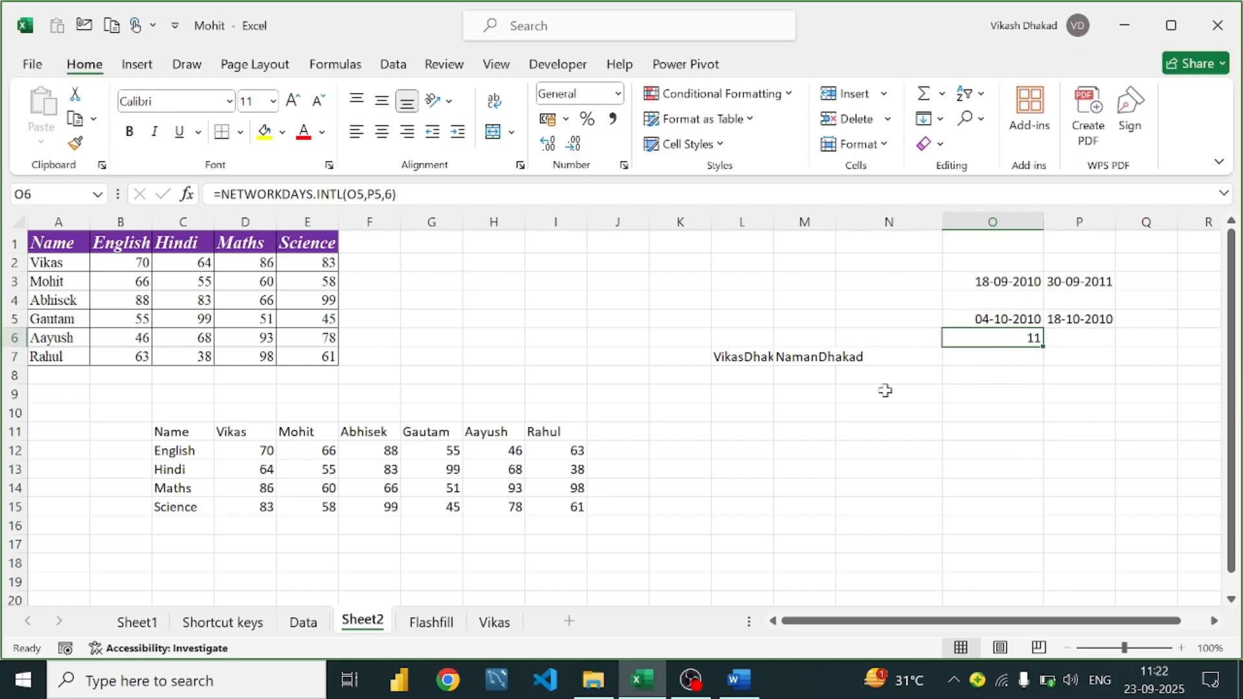
{"action": "left_click", "coordinate": [728, 687]}
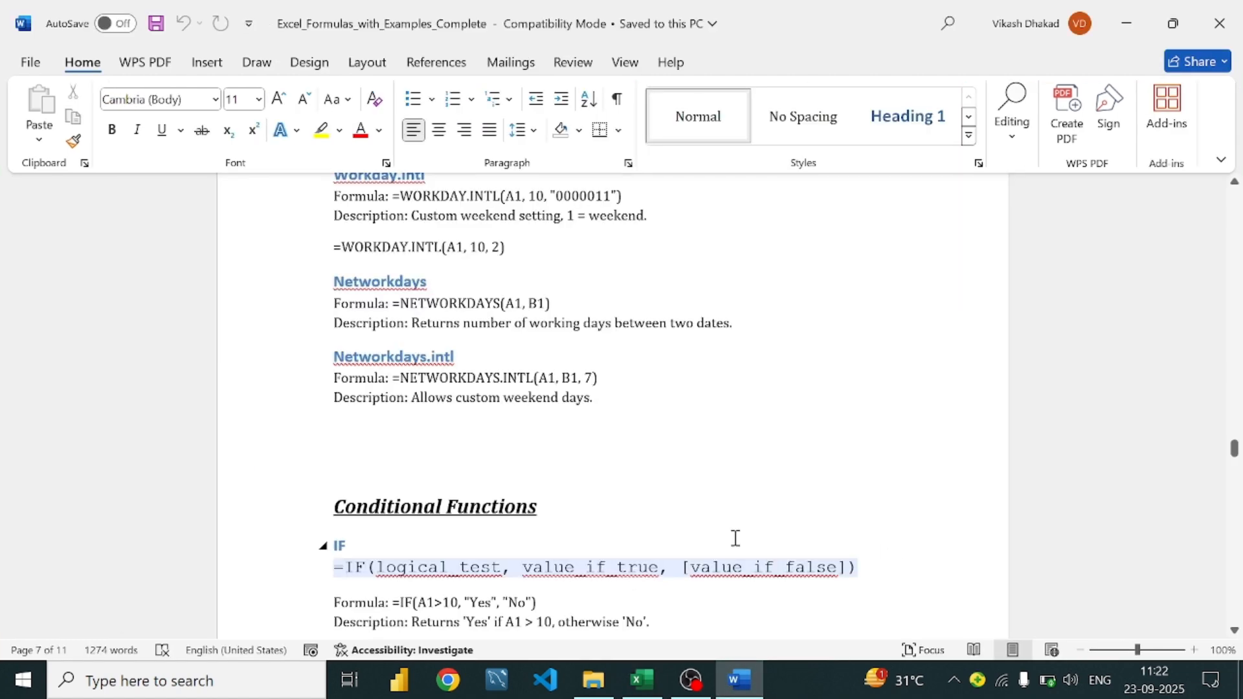
Scroll back to the top of the Word formula notes and close the document
{"action": "scroll", "coordinate": [466, 471], "scroll_direction": "down", "scroll_amount": 12}
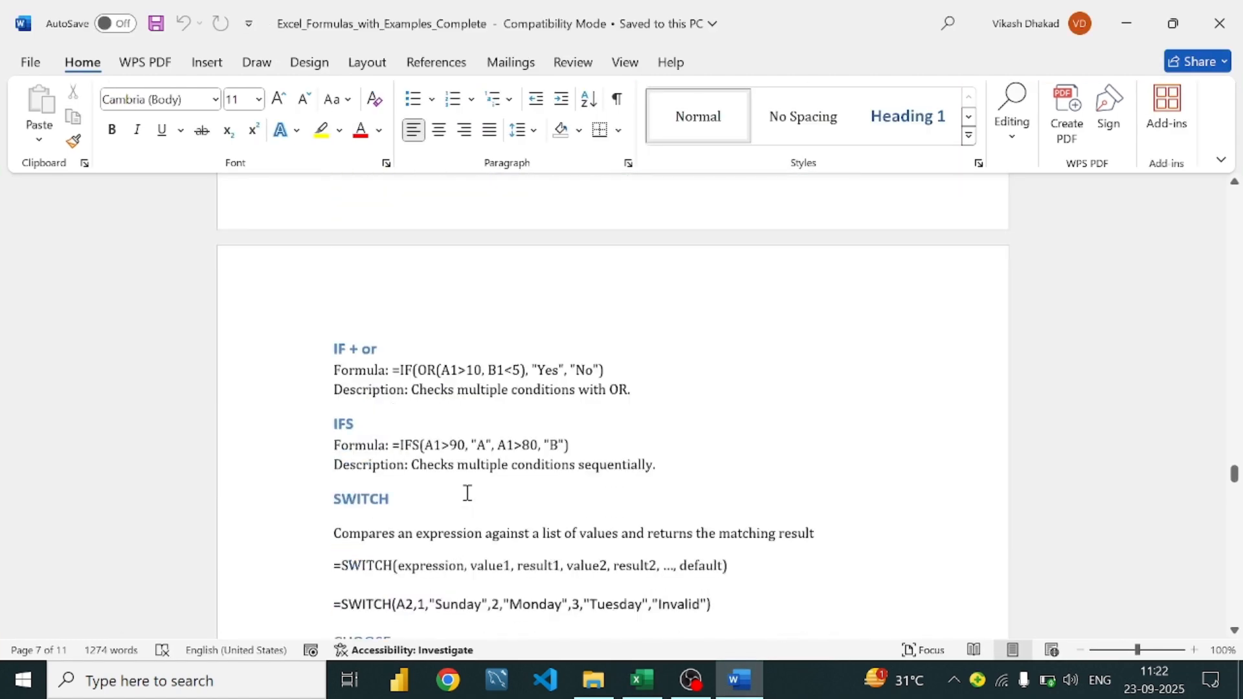
{"action": "scroll", "coordinate": [467, 492], "scroll_direction": "down", "scroll_amount": 9}
{"action": "scroll", "coordinate": [466, 494], "scroll_direction": "up", "scroll_amount": 4}
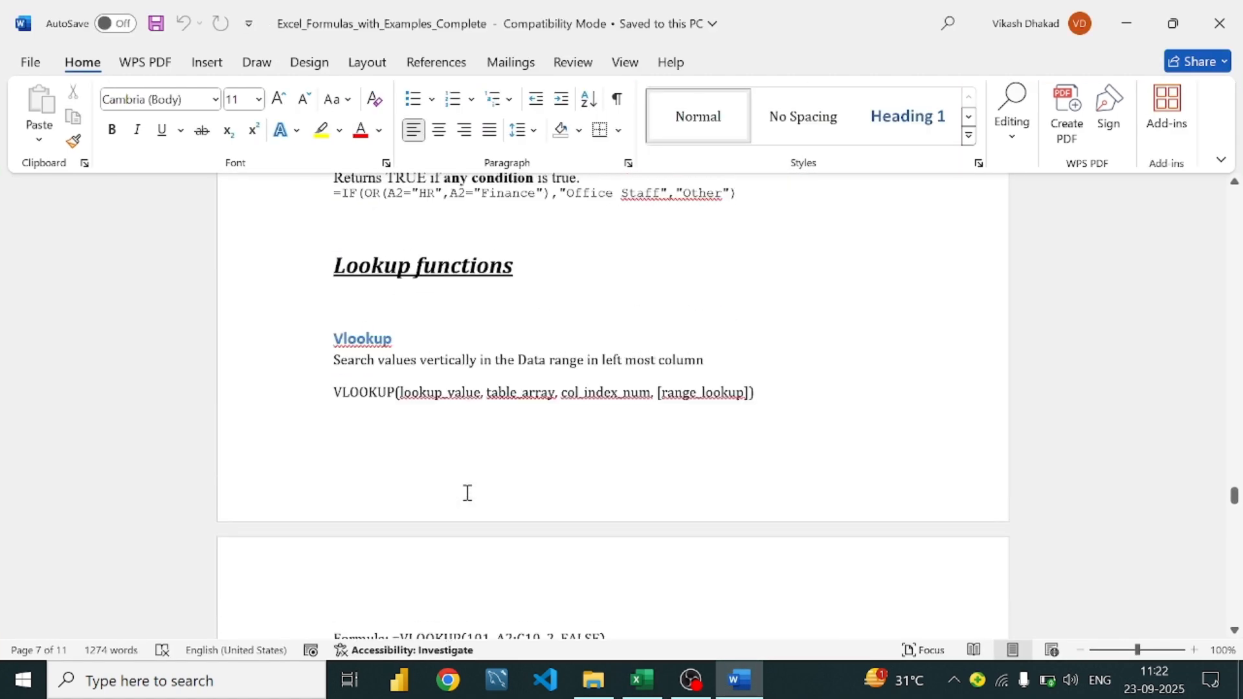
{"action": "scroll", "coordinate": [467, 492], "scroll_direction": "up", "scroll_amount": 5}
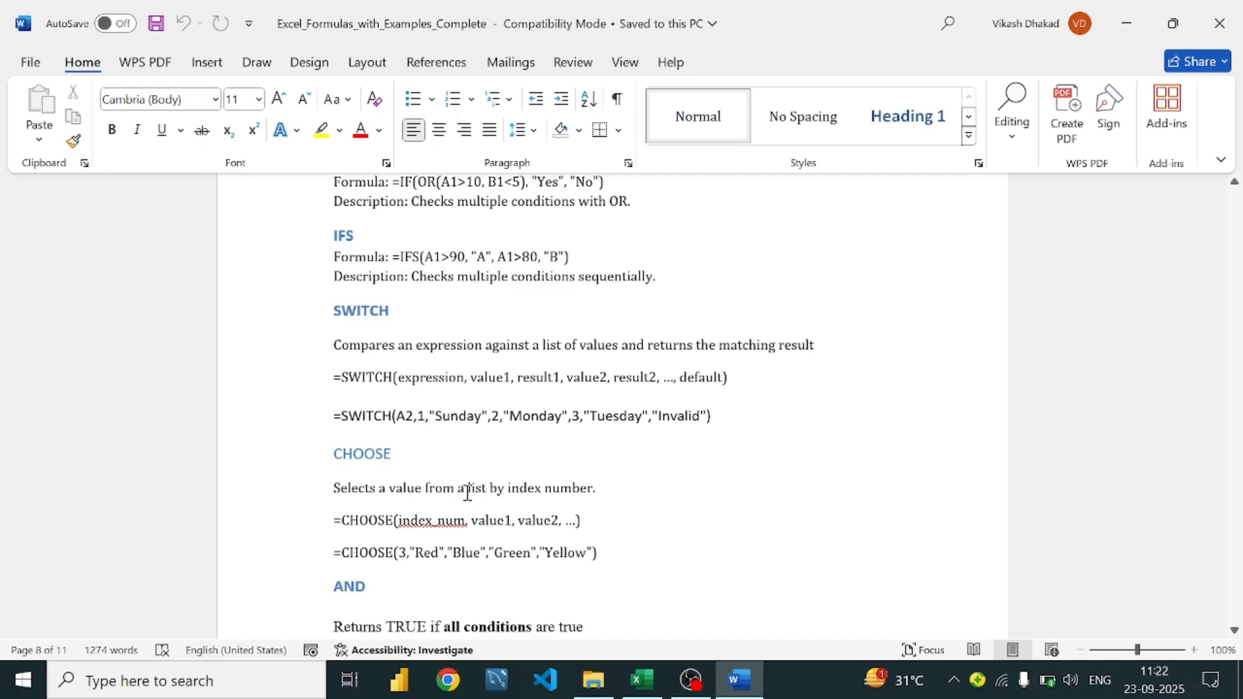
{"action": "scroll", "coordinate": [467, 492], "scroll_direction": "up", "scroll_amount": 14}
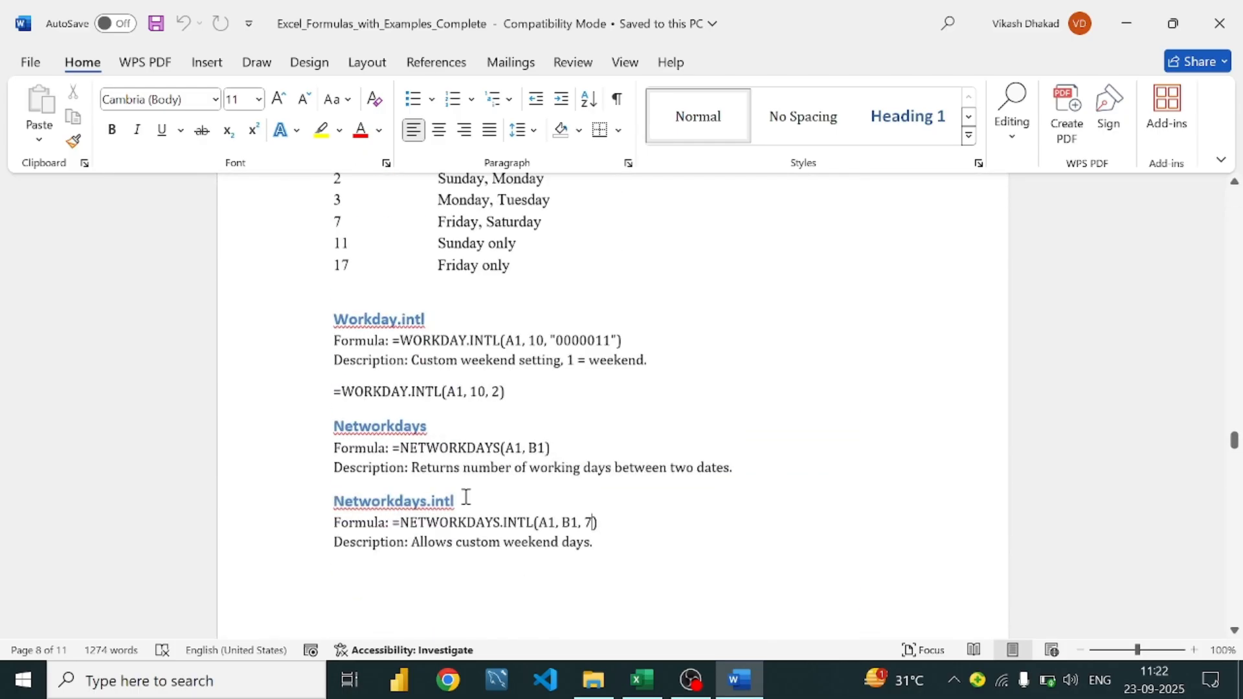
{"action": "scroll", "coordinate": [466, 497], "scroll_direction": "up", "scroll_amount": 5}
{"action": "scroll", "coordinate": [464, 522], "scroll_direction": "down", "scroll_amount": 7}
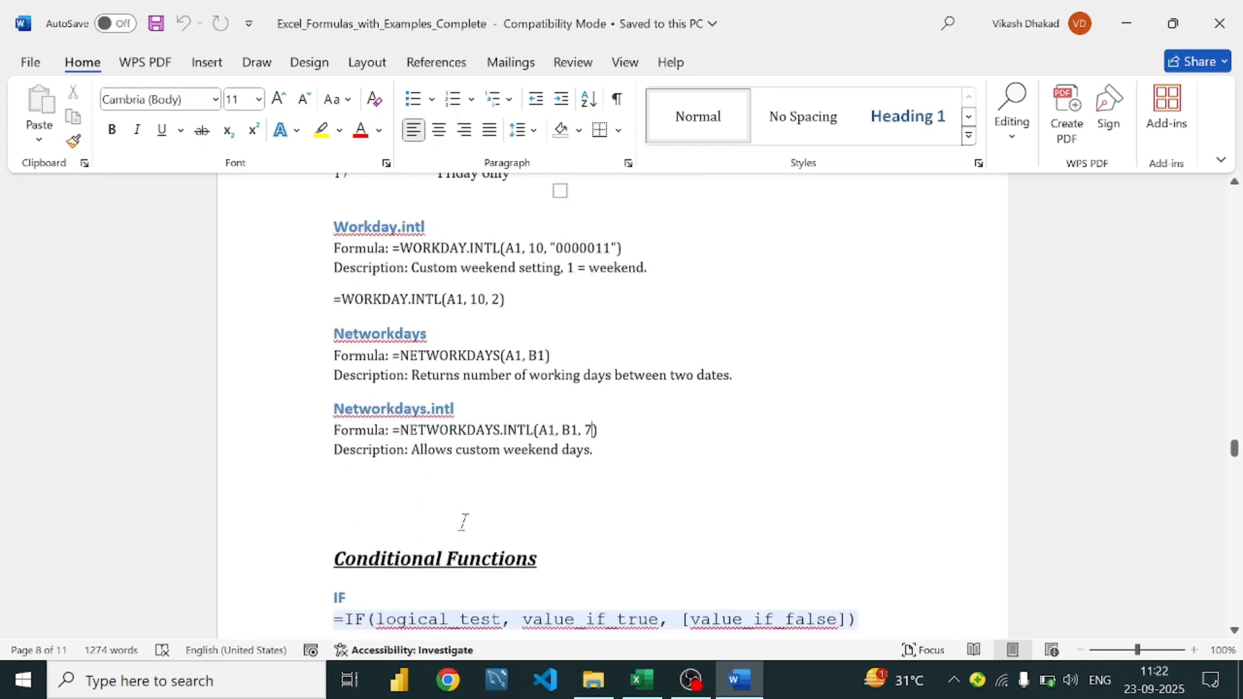
{"action": "scroll", "coordinate": [463, 522], "scroll_direction": "down", "scroll_amount": 5}
{"action": "scroll", "coordinate": [464, 524], "scroll_direction": "down", "scroll_amount": 8}
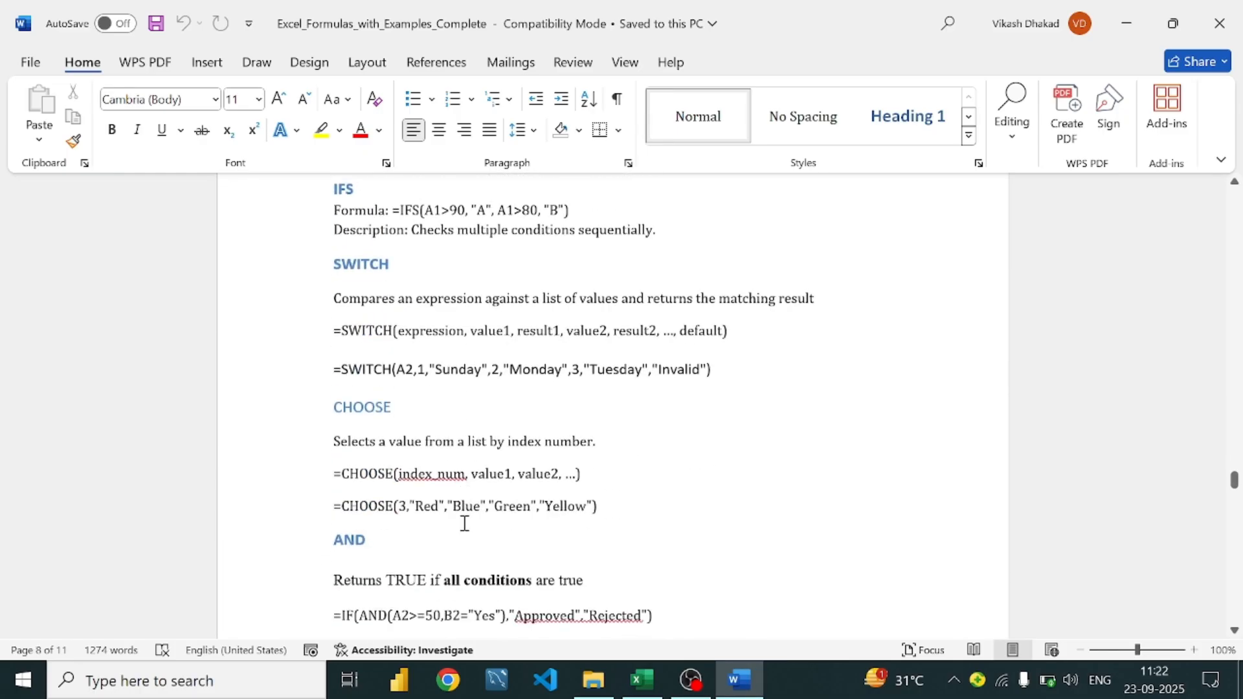
{"action": "scroll", "coordinate": [465, 523], "scroll_direction": "down", "scroll_amount": 7}
{"action": "scroll", "coordinate": [464, 524], "scroll_direction": "down", "scroll_amount": 10}
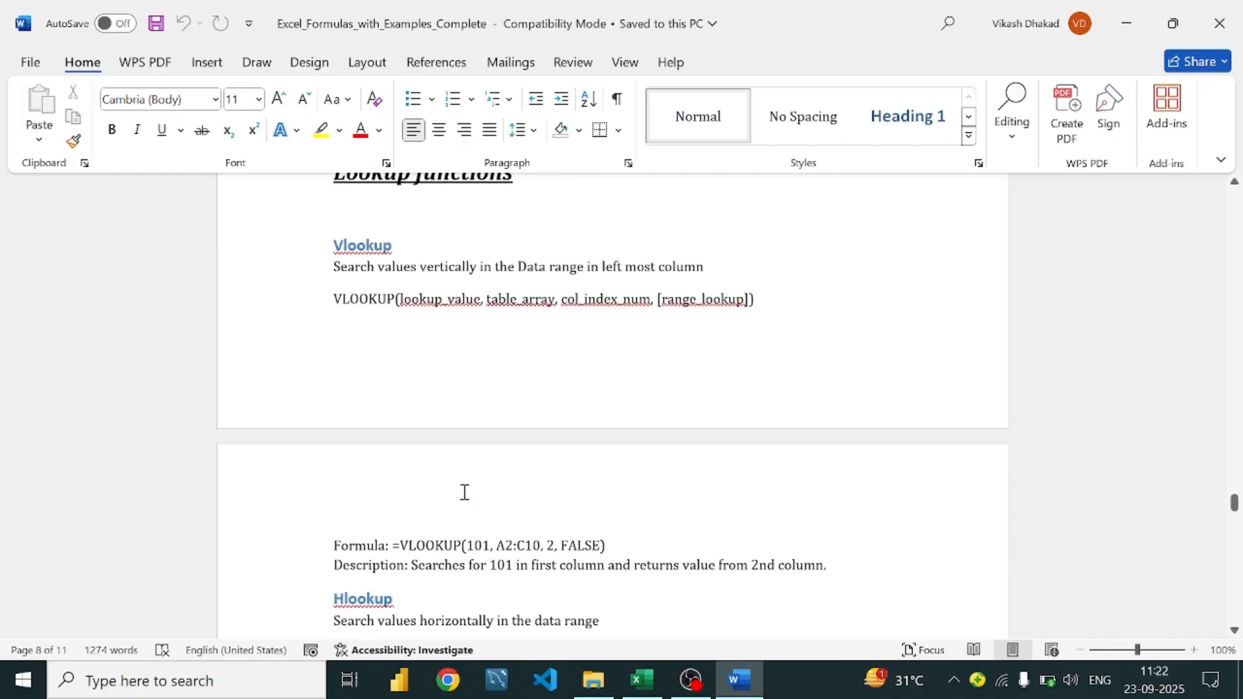
{"action": "scroll", "coordinate": [465, 461], "scroll_direction": "down", "scroll_amount": 3}
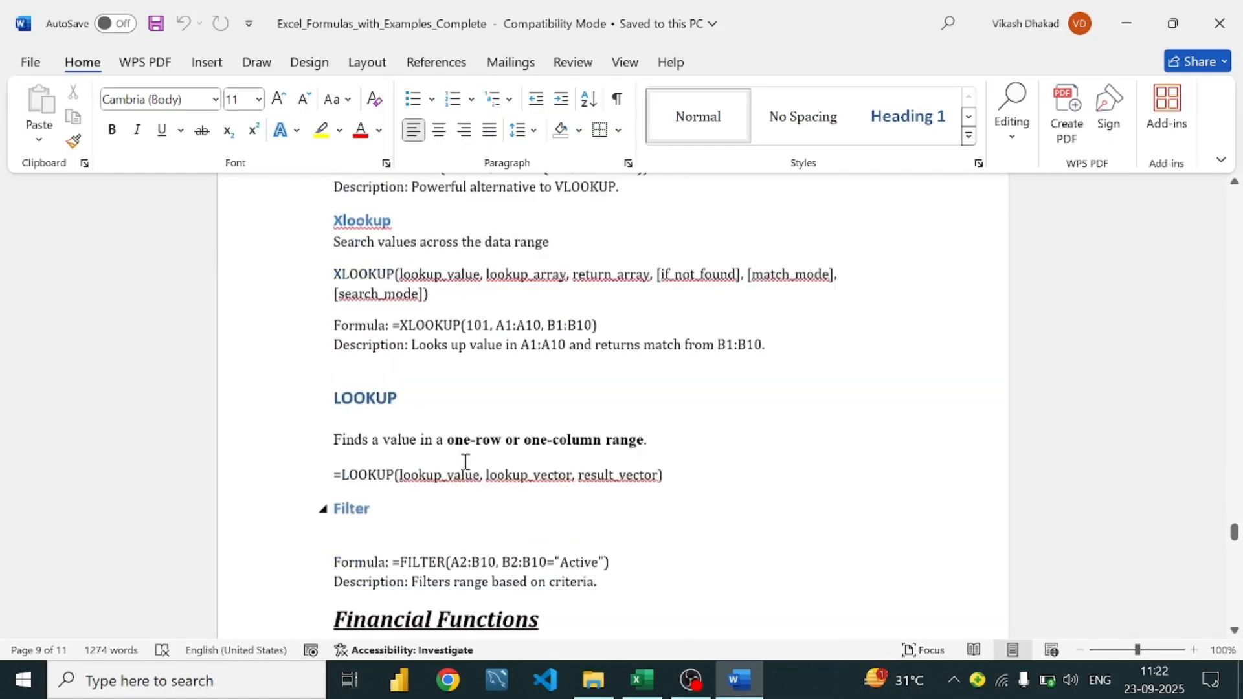
{"action": "scroll", "coordinate": [465, 471], "scroll_direction": "down", "scroll_amount": 12}
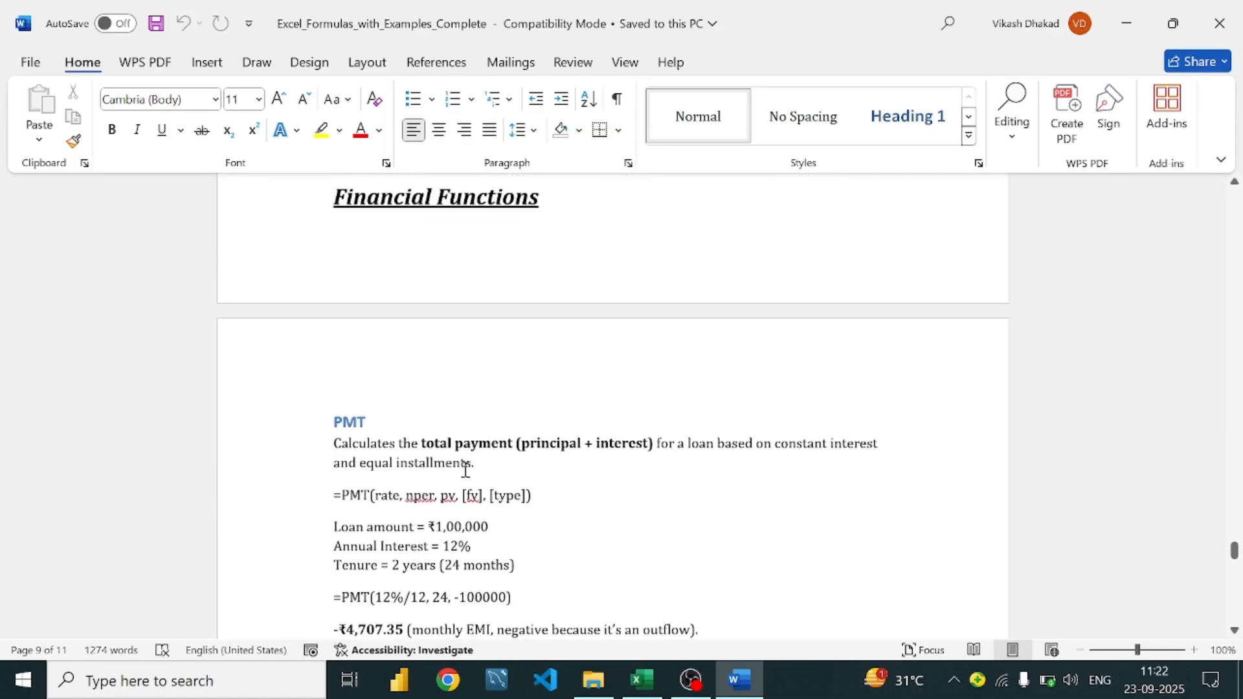
{"action": "scroll", "coordinate": [482, 475], "scroll_direction": "down", "scroll_amount": 12}
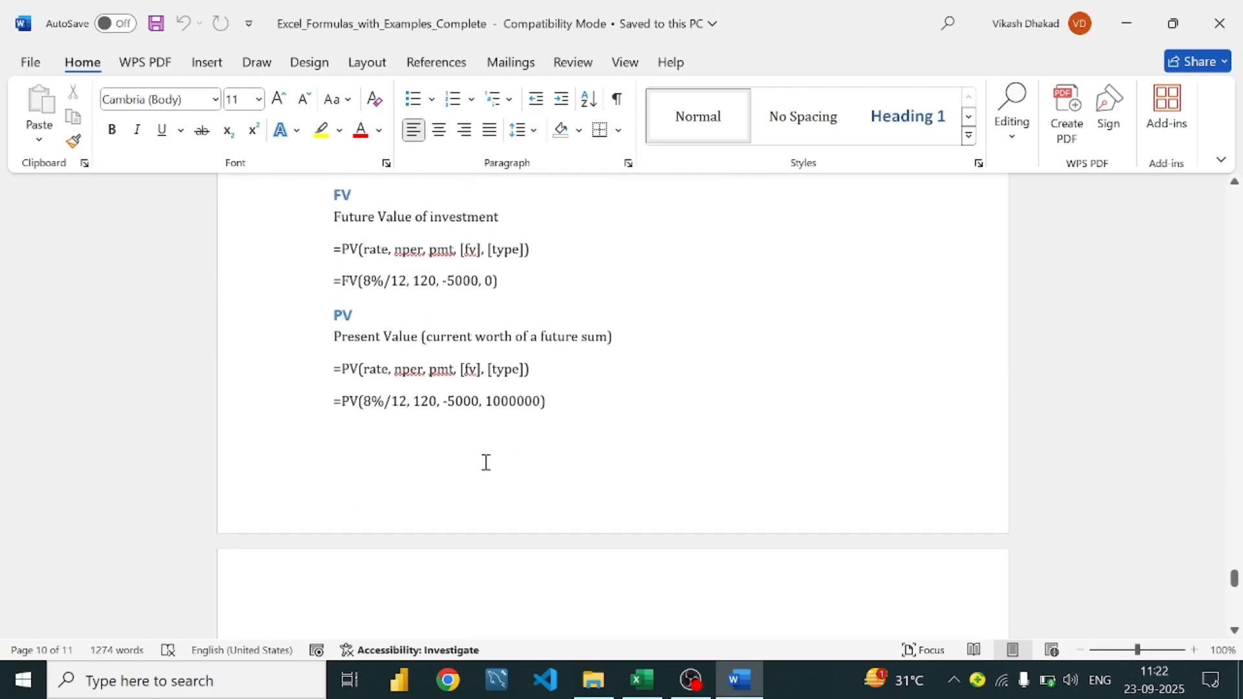
{"action": "scroll", "coordinate": [488, 444], "scroll_direction": "up", "scroll_amount": 10}
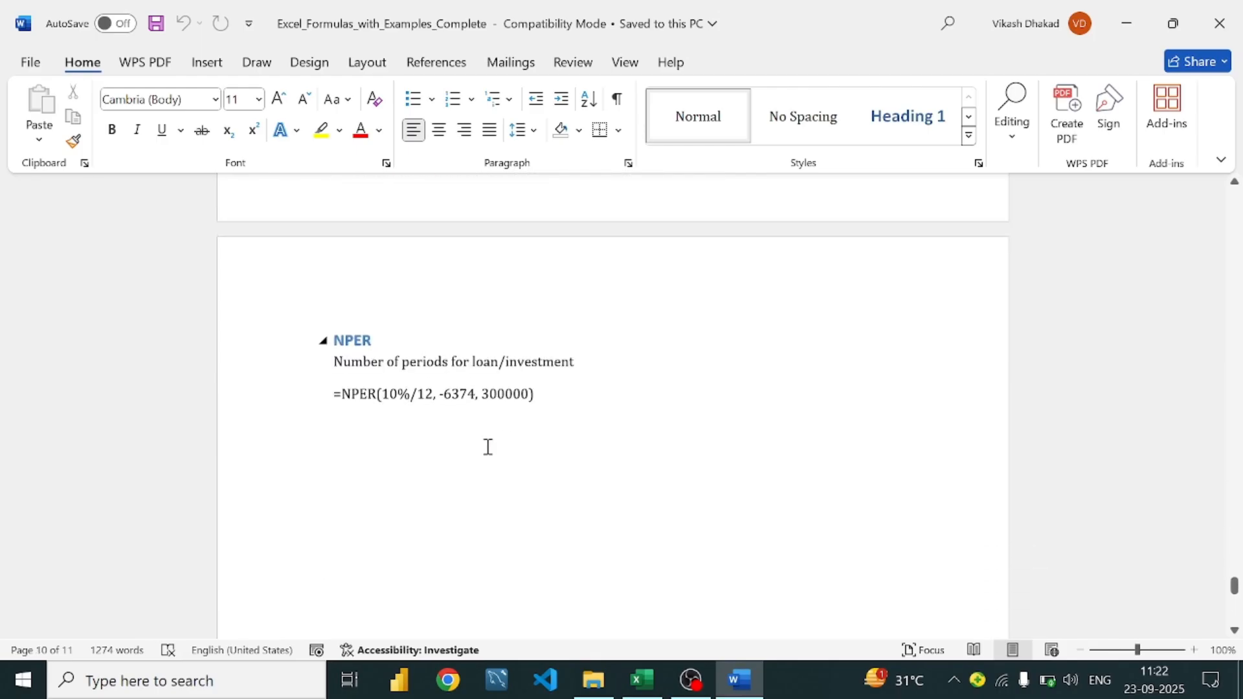
{"action": "scroll", "coordinate": [494, 461], "scroll_direction": "up", "scroll_amount": 10}
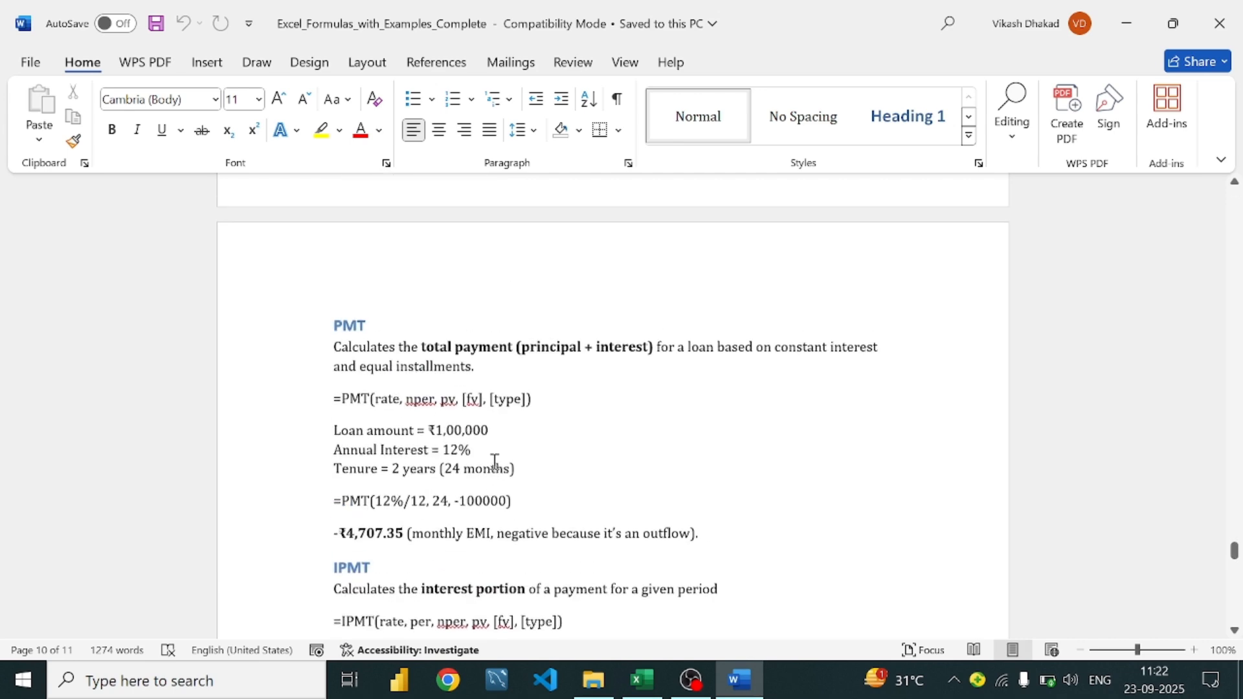
{"action": "scroll", "coordinate": [494, 461], "scroll_direction": "up", "scroll_amount": 15}
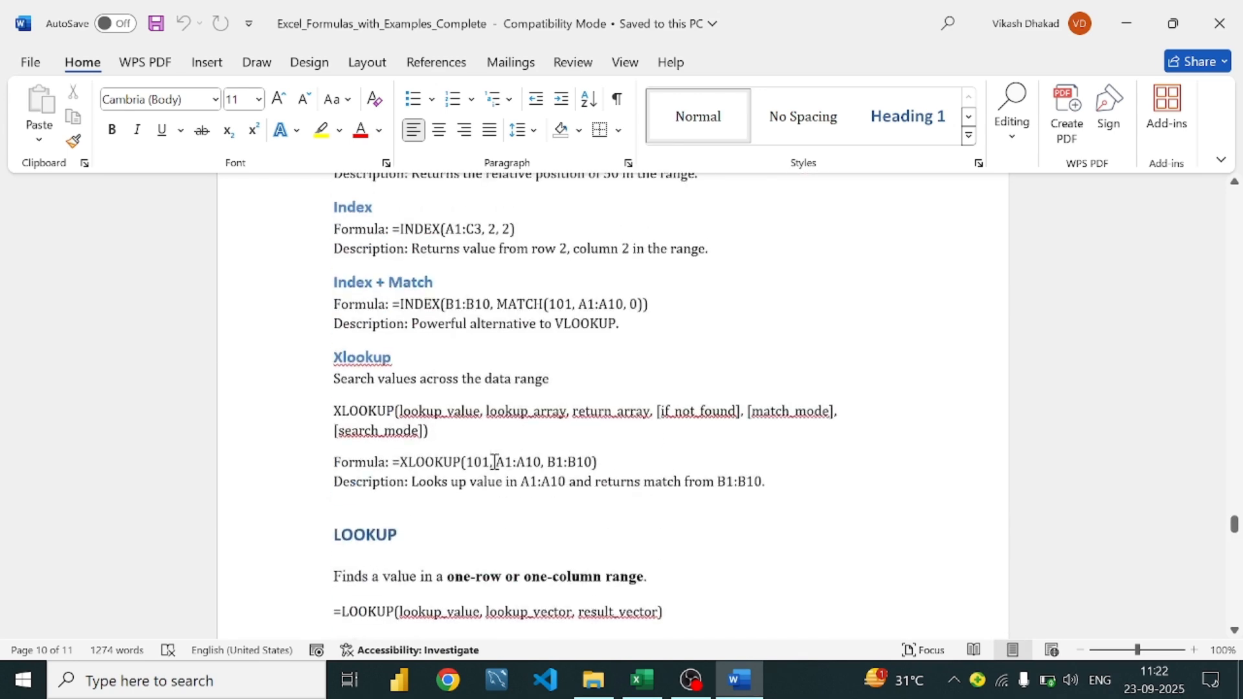
{"action": "scroll", "coordinate": [492, 461], "scroll_direction": "up", "scroll_amount": 10}
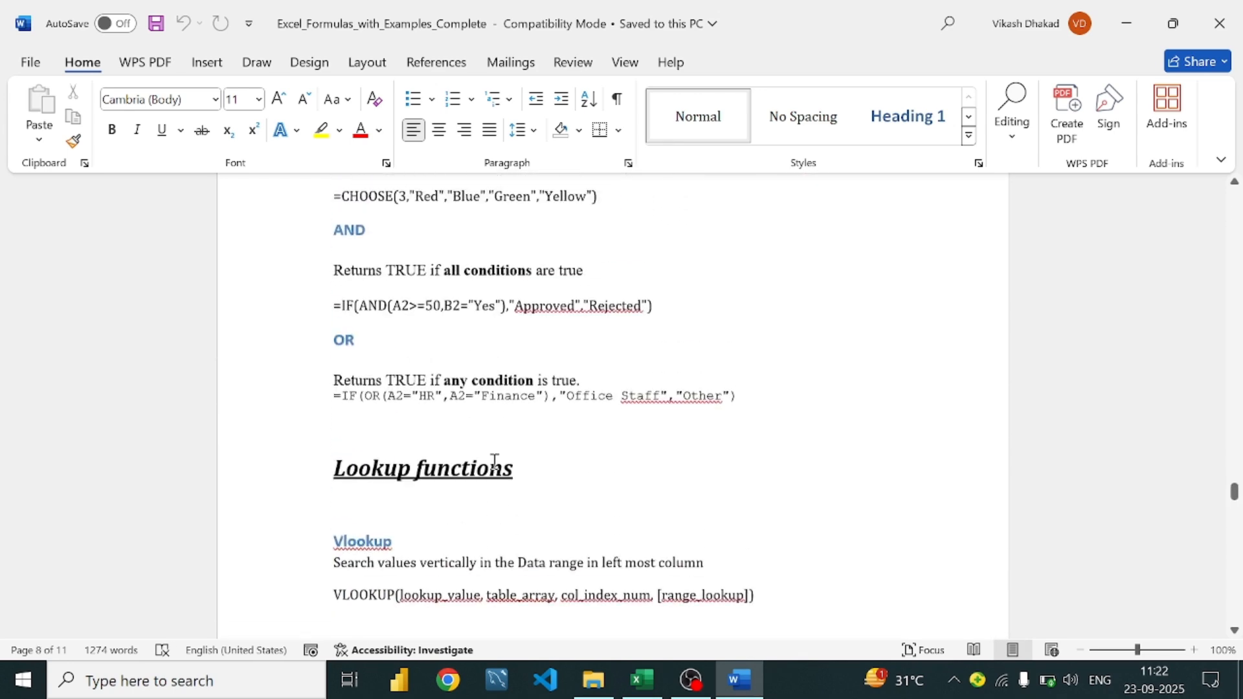
{"action": "scroll", "coordinate": [494, 461], "scroll_direction": "up", "scroll_amount": 10}
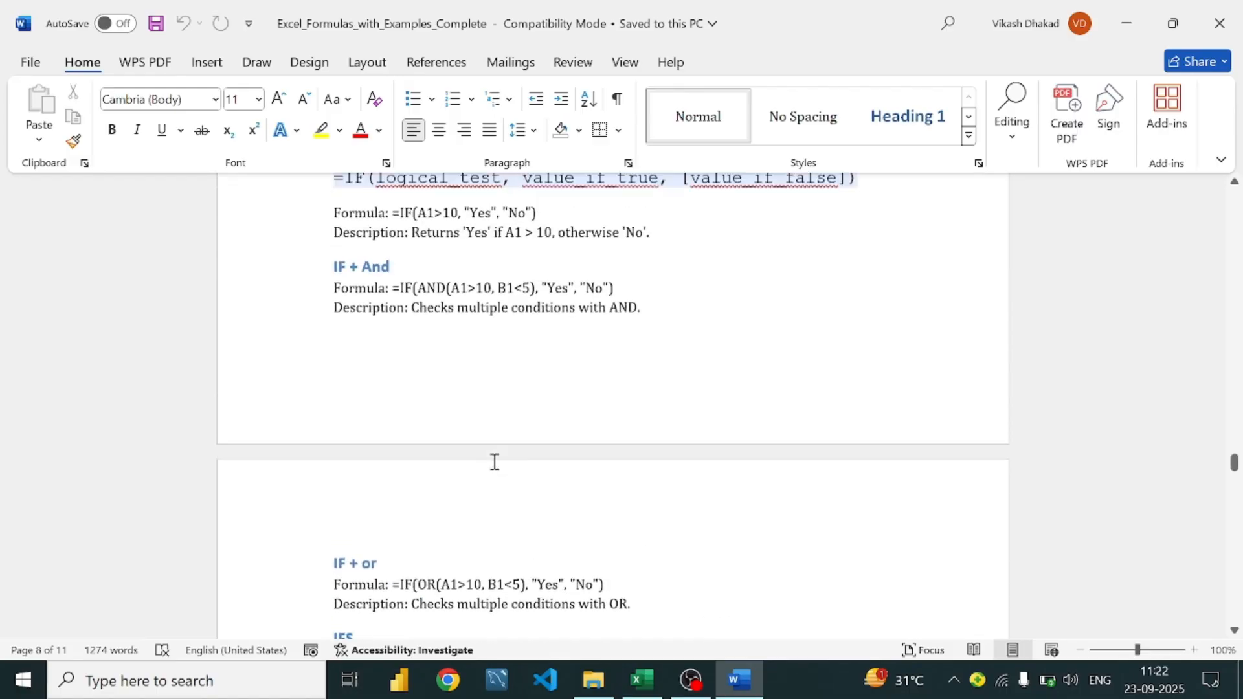
{"action": "scroll", "coordinate": [494, 461], "scroll_direction": "up", "scroll_amount": 3}
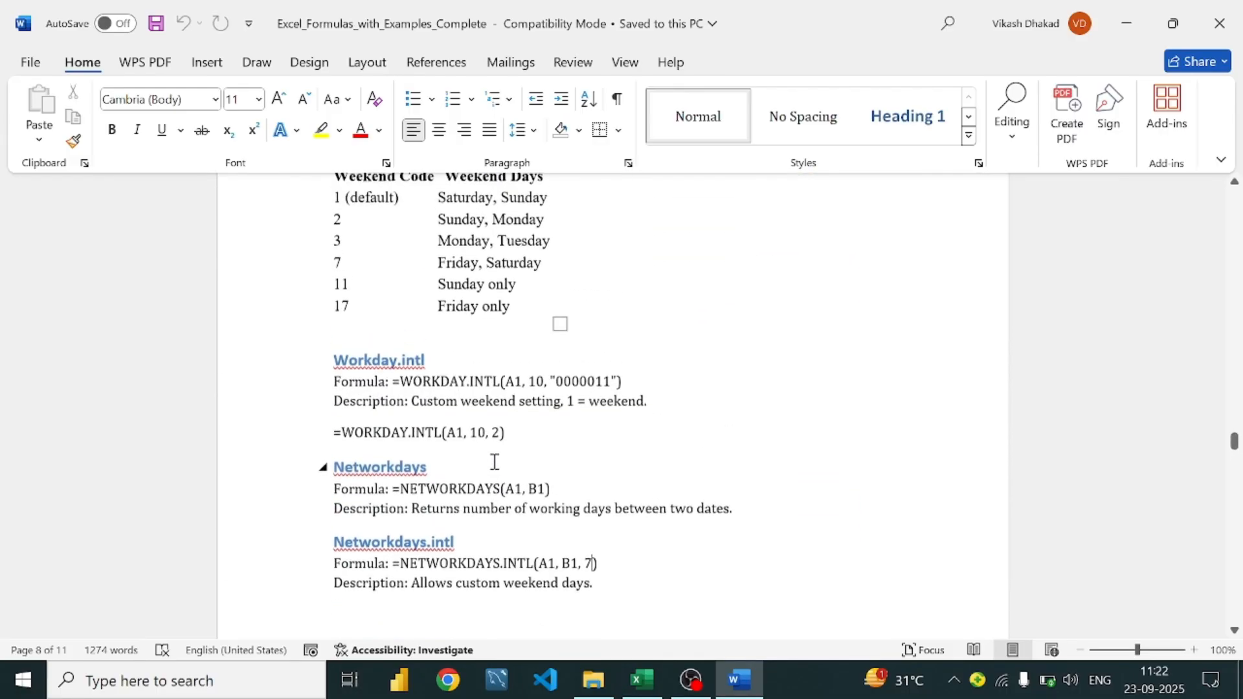
{"action": "scroll", "coordinate": [492, 462], "scroll_direction": "up", "scroll_amount": 10}
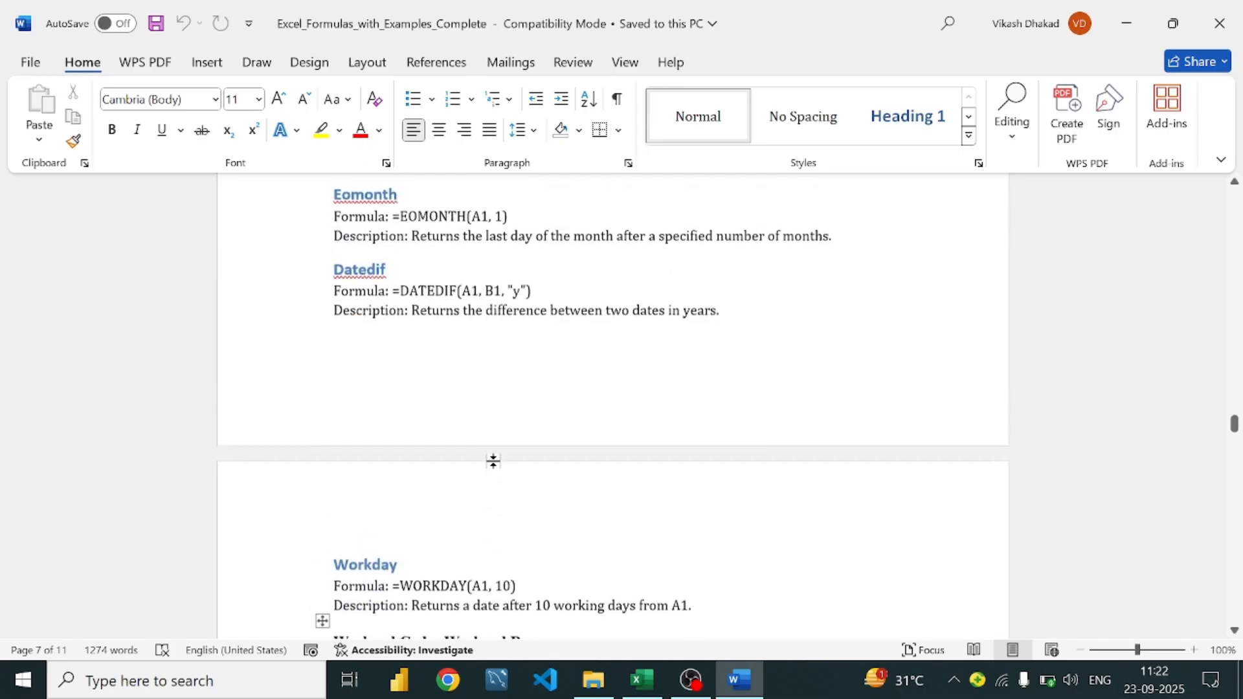
{"action": "scroll", "coordinate": [494, 461], "scroll_direction": "up", "scroll_amount": 12}
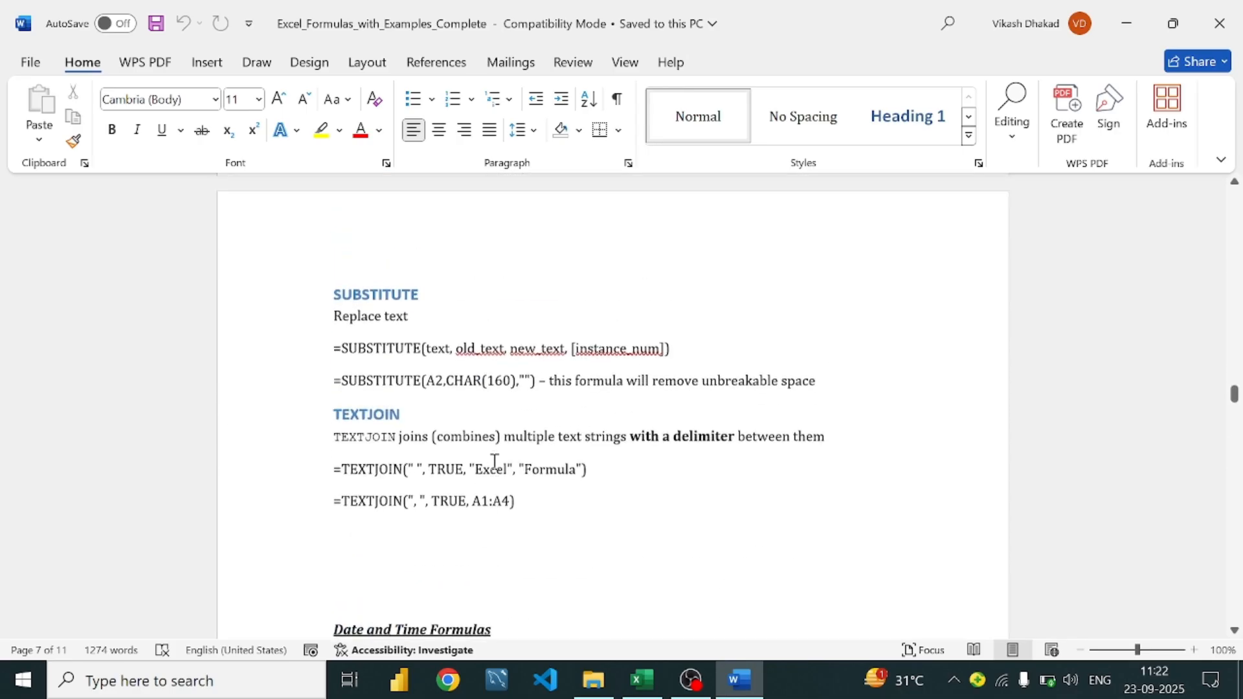
{"action": "scroll", "coordinate": [494, 461], "scroll_direction": "up", "scroll_amount": 12}
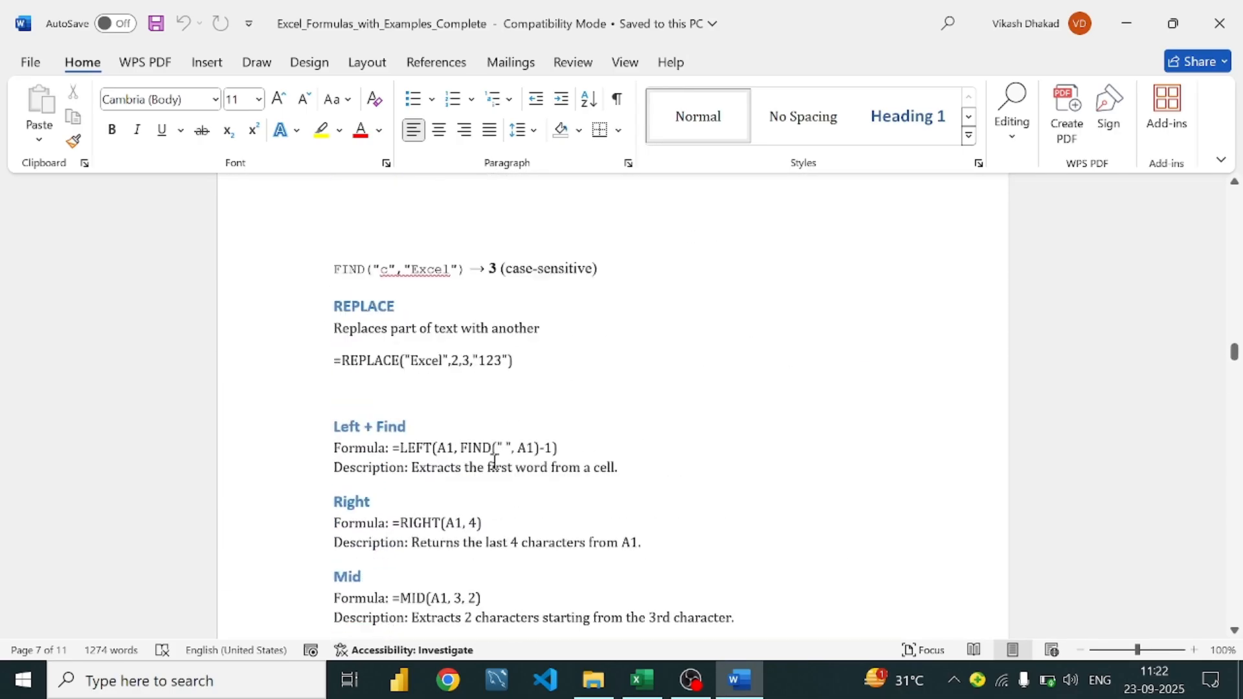
{"action": "scroll", "coordinate": [494, 461], "scroll_direction": "up", "scroll_amount": 12}
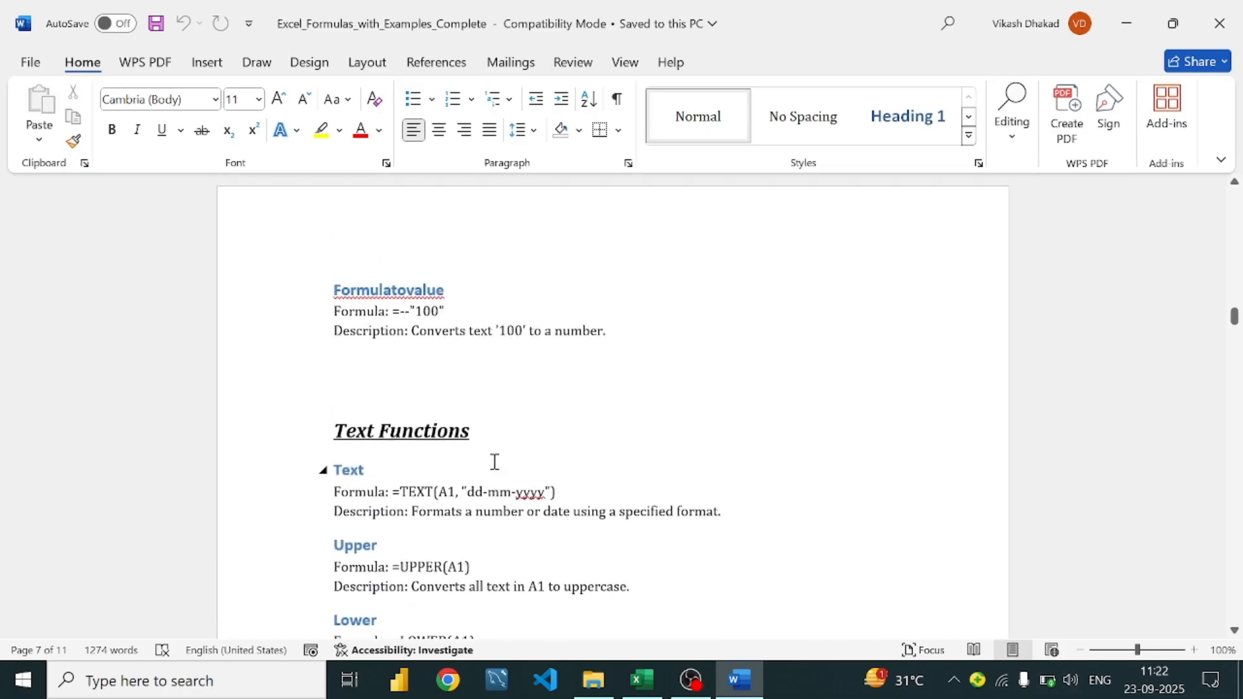
{"action": "scroll", "coordinate": [494, 462], "scroll_direction": "up", "scroll_amount": 12}
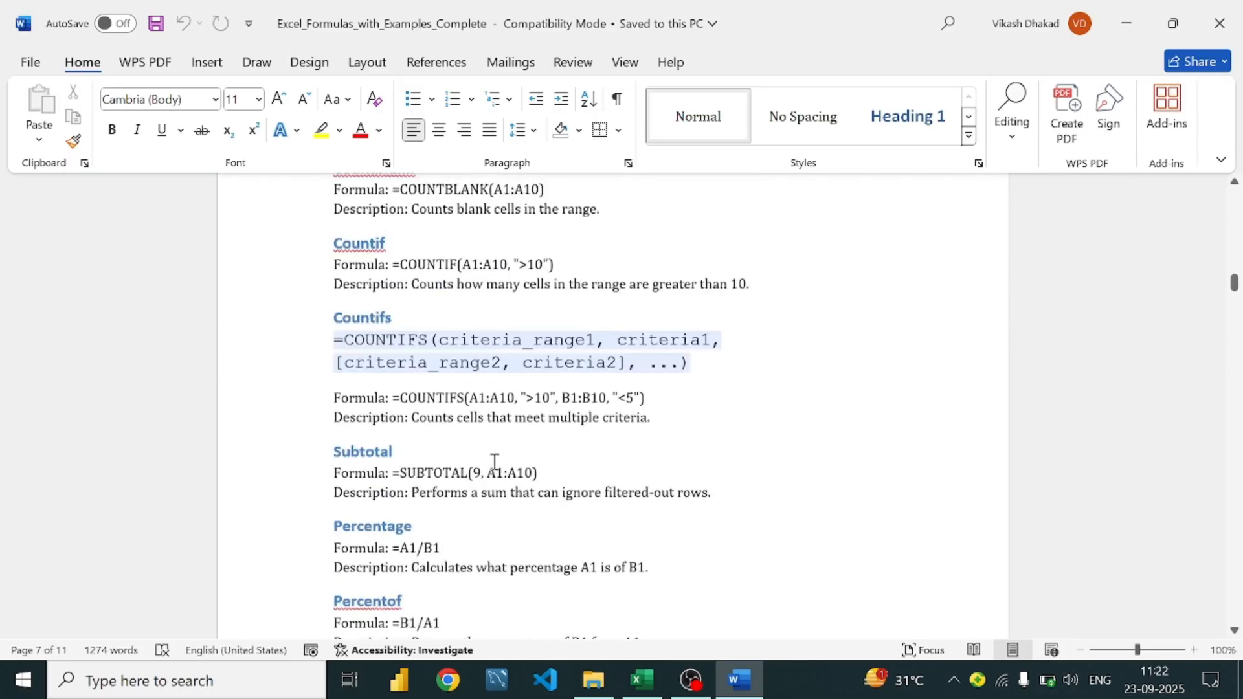
{"action": "scroll", "coordinate": [494, 461], "scroll_direction": "up", "scroll_amount": 12}
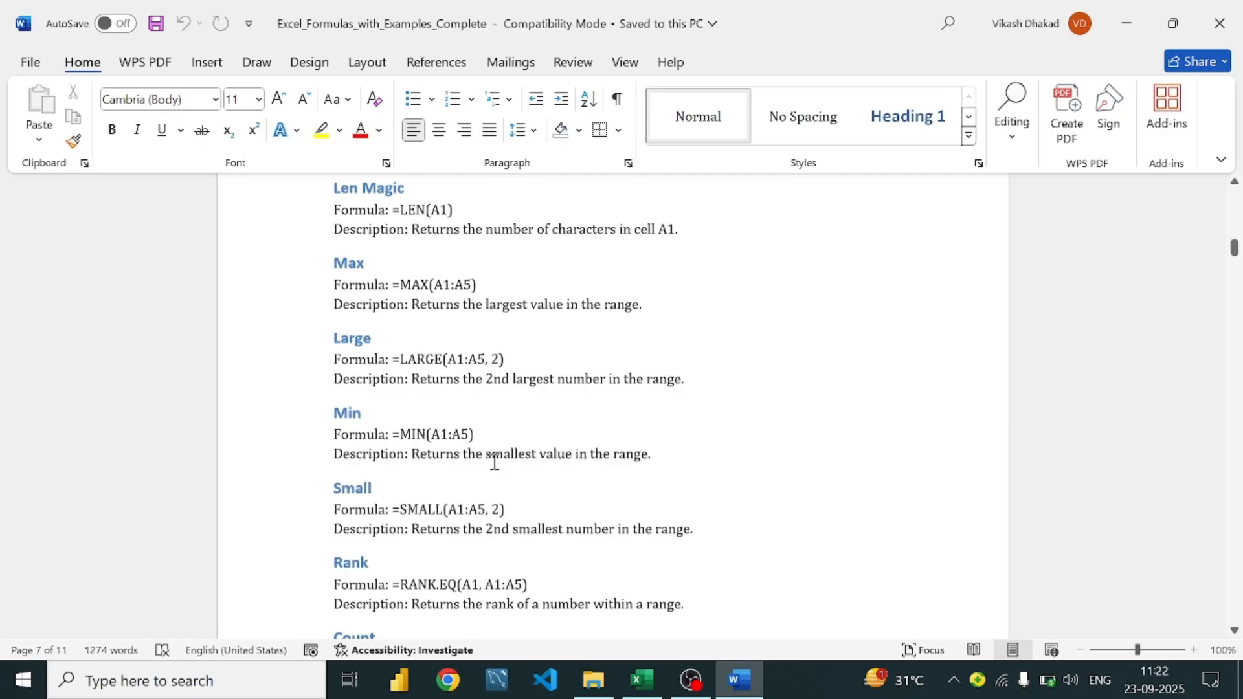
{"action": "scroll", "coordinate": [494, 462], "scroll_direction": "up", "scroll_amount": 10}
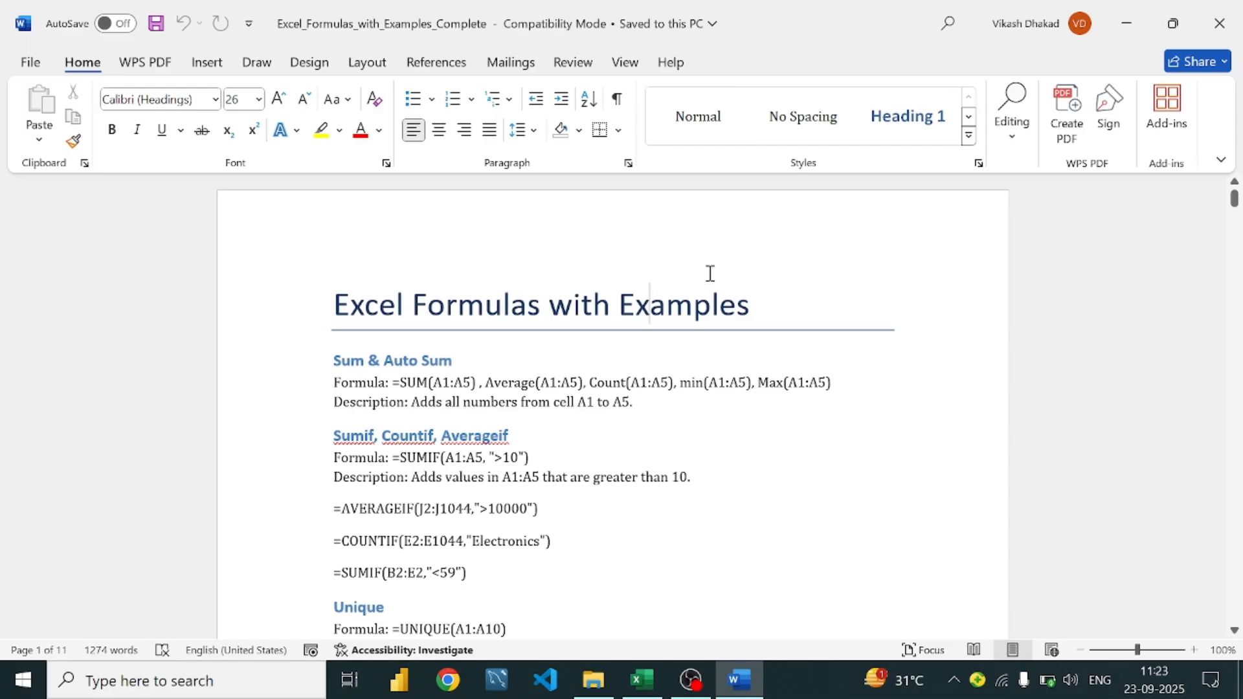
{"action": "left_click", "coordinate": [1223, 31]}
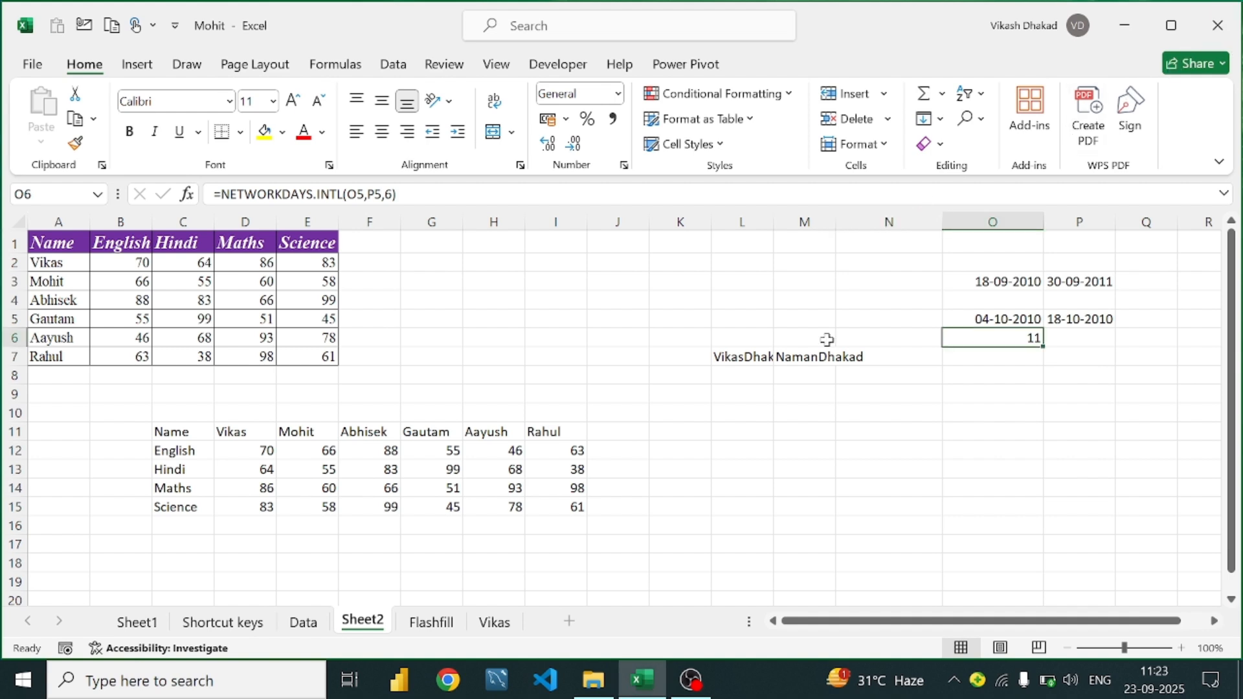
Close the Excel marks workbook without saving and bring up OBS Studio
{"action": "left_click", "coordinate": [1217, 26]}
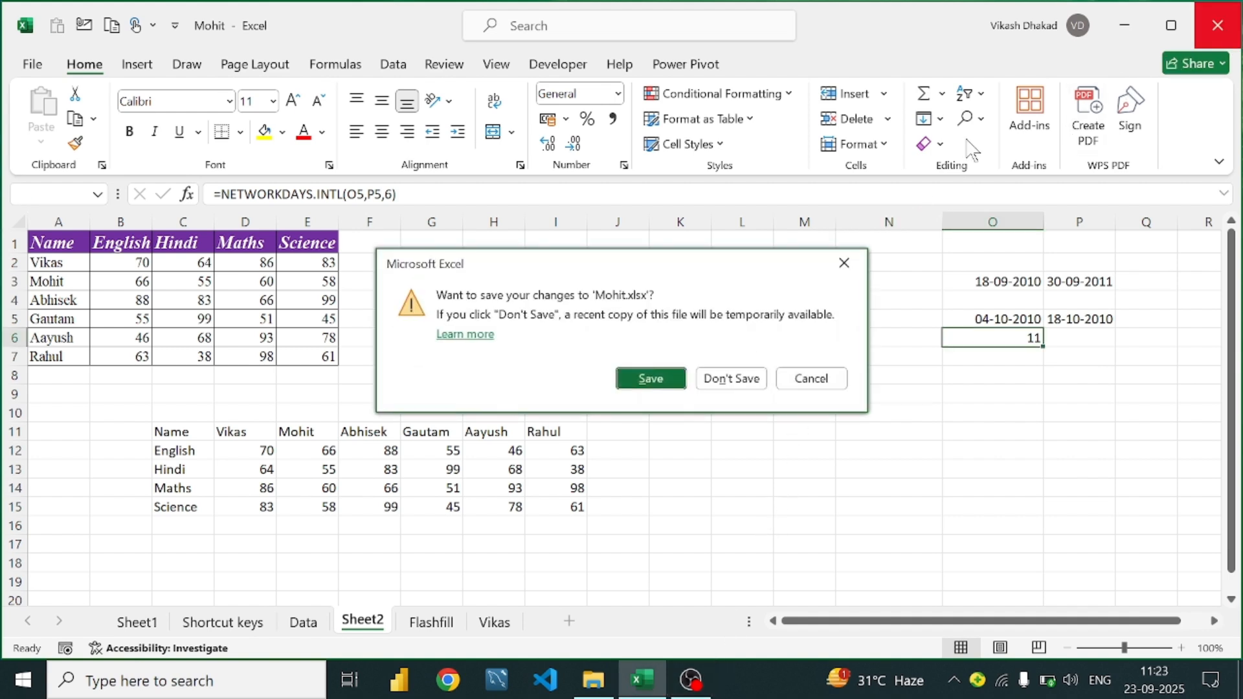
{"action": "left_click", "coordinate": [745, 382]}
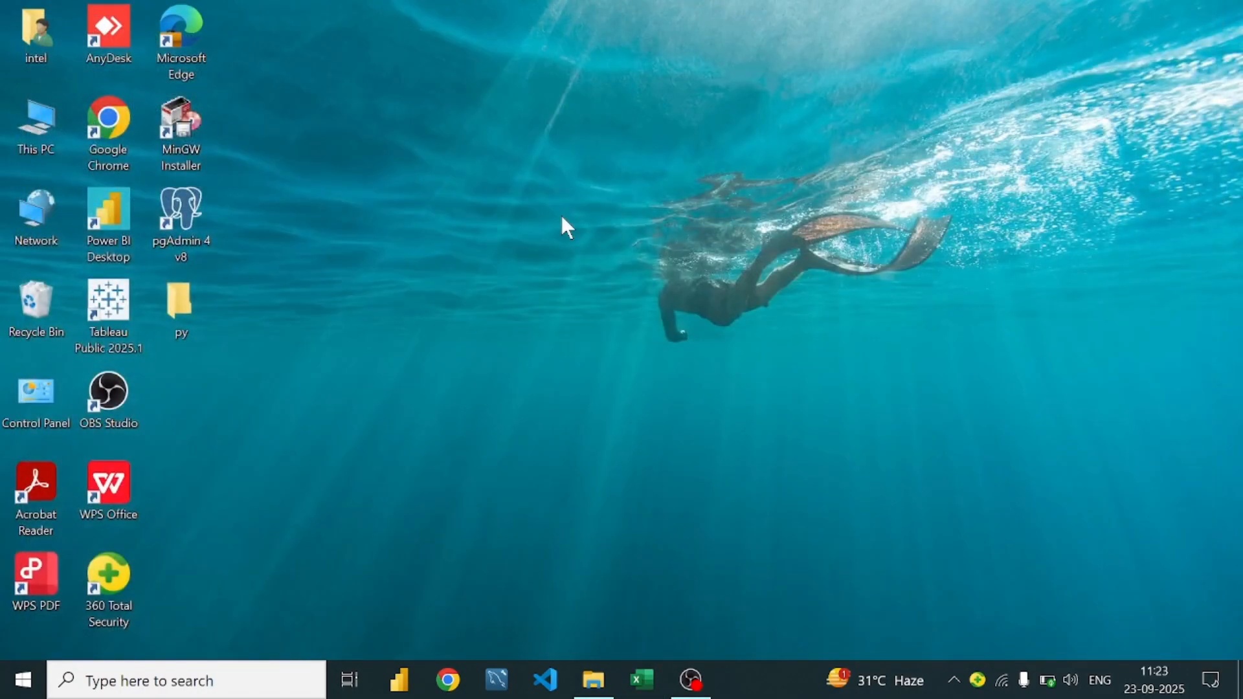
{"action": "left_click", "coordinate": [695, 690]}
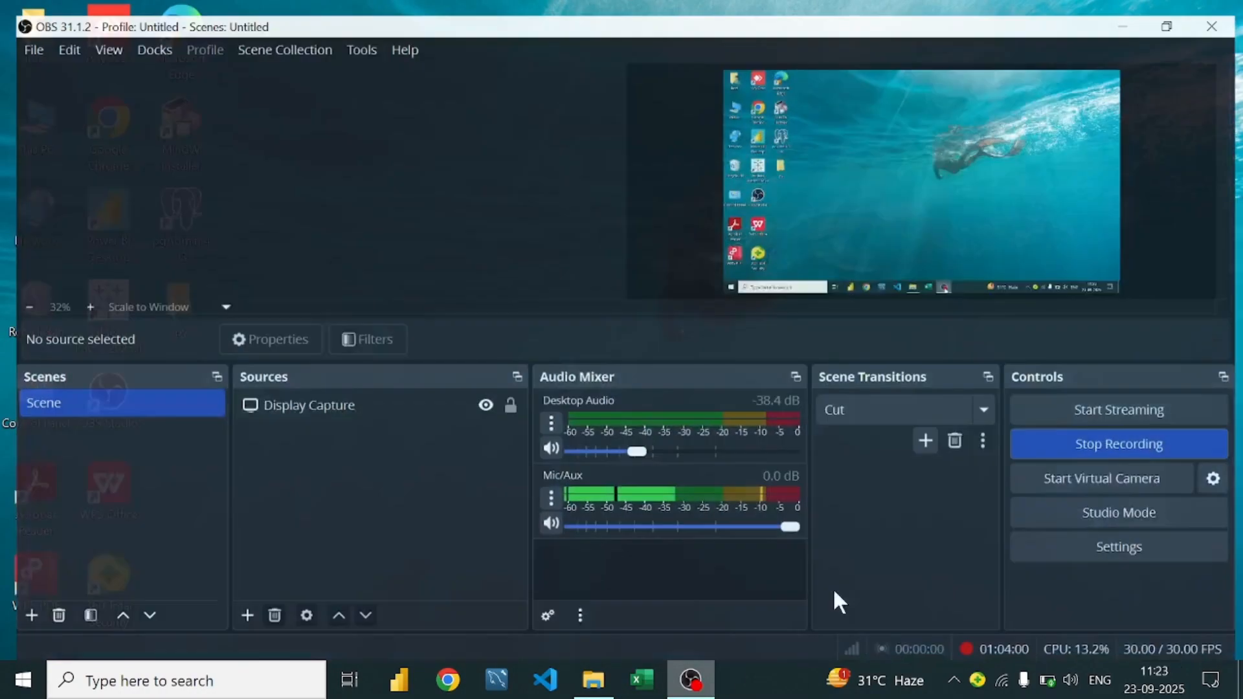